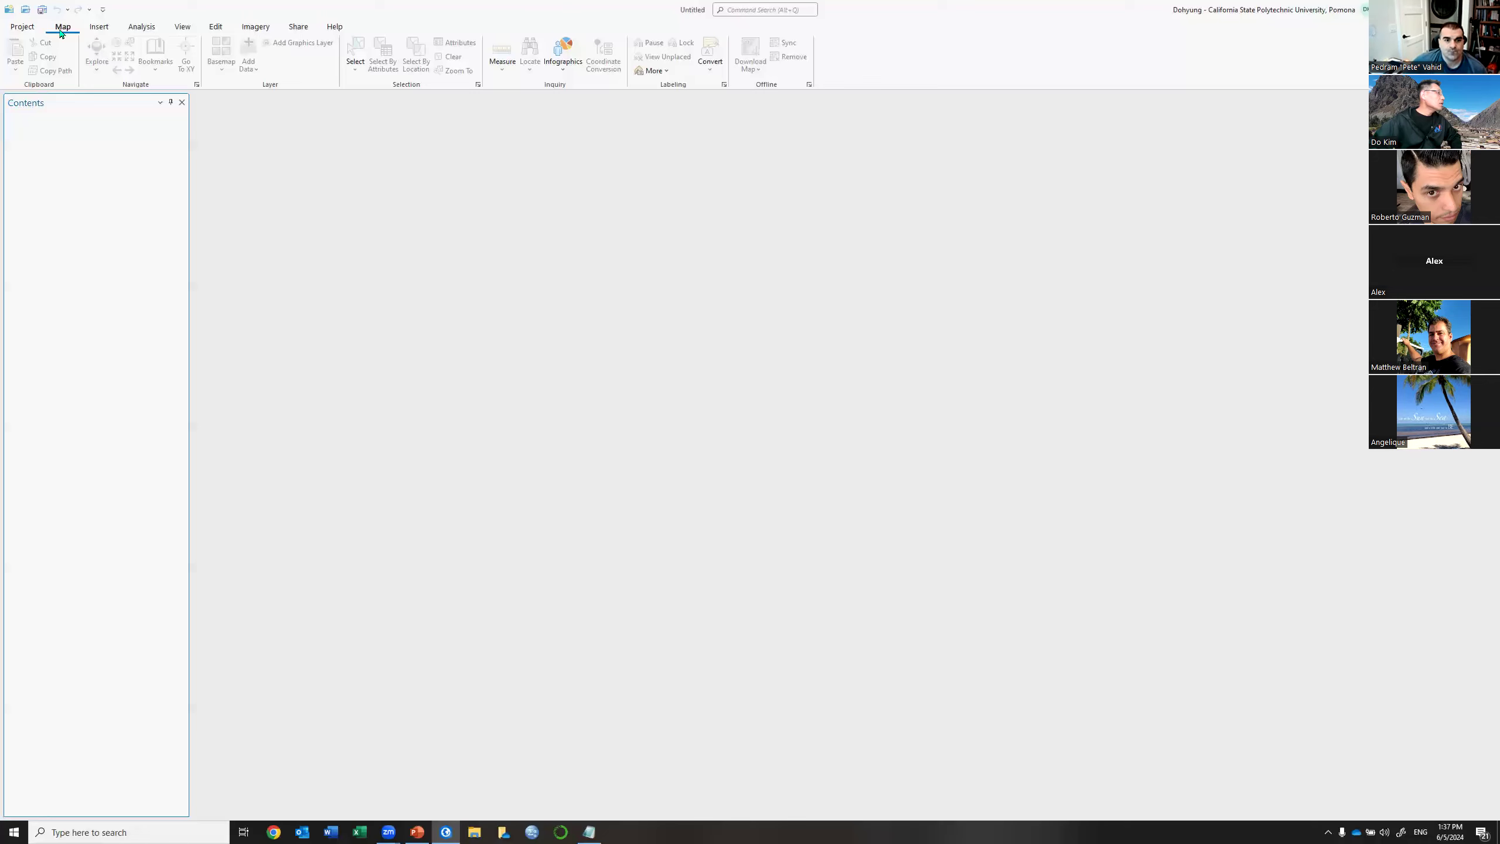
# Create a new map and add LA_Census_BlockGroup and Pomona_Parcel from the Session3_4 dataset of Day2_Data.gdb.
pyautogui.click(93, 28)
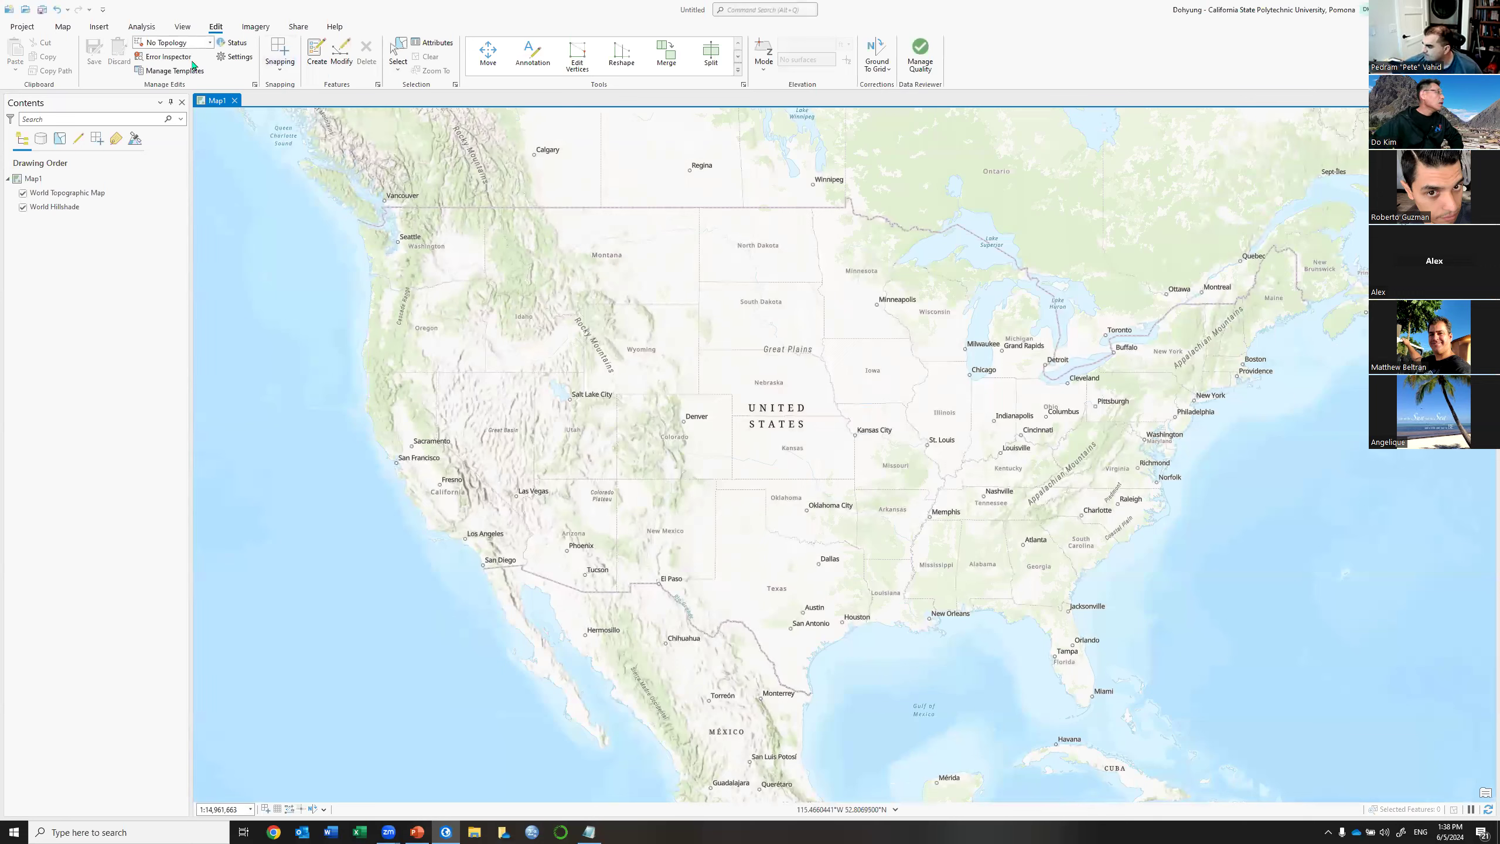
pyautogui.click(67, 29)
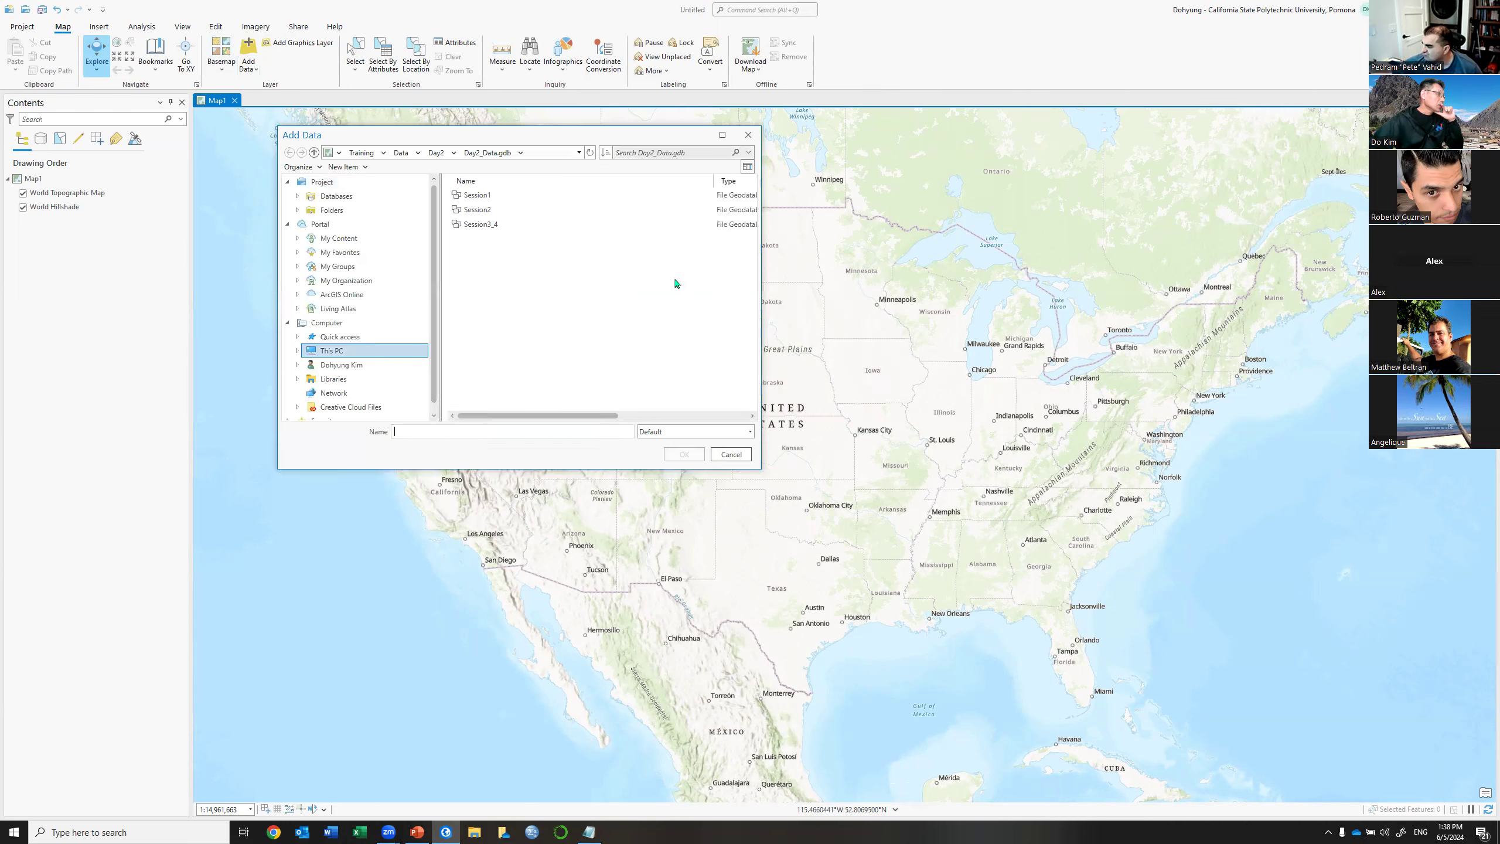
pyautogui.doubleClick(485, 227)
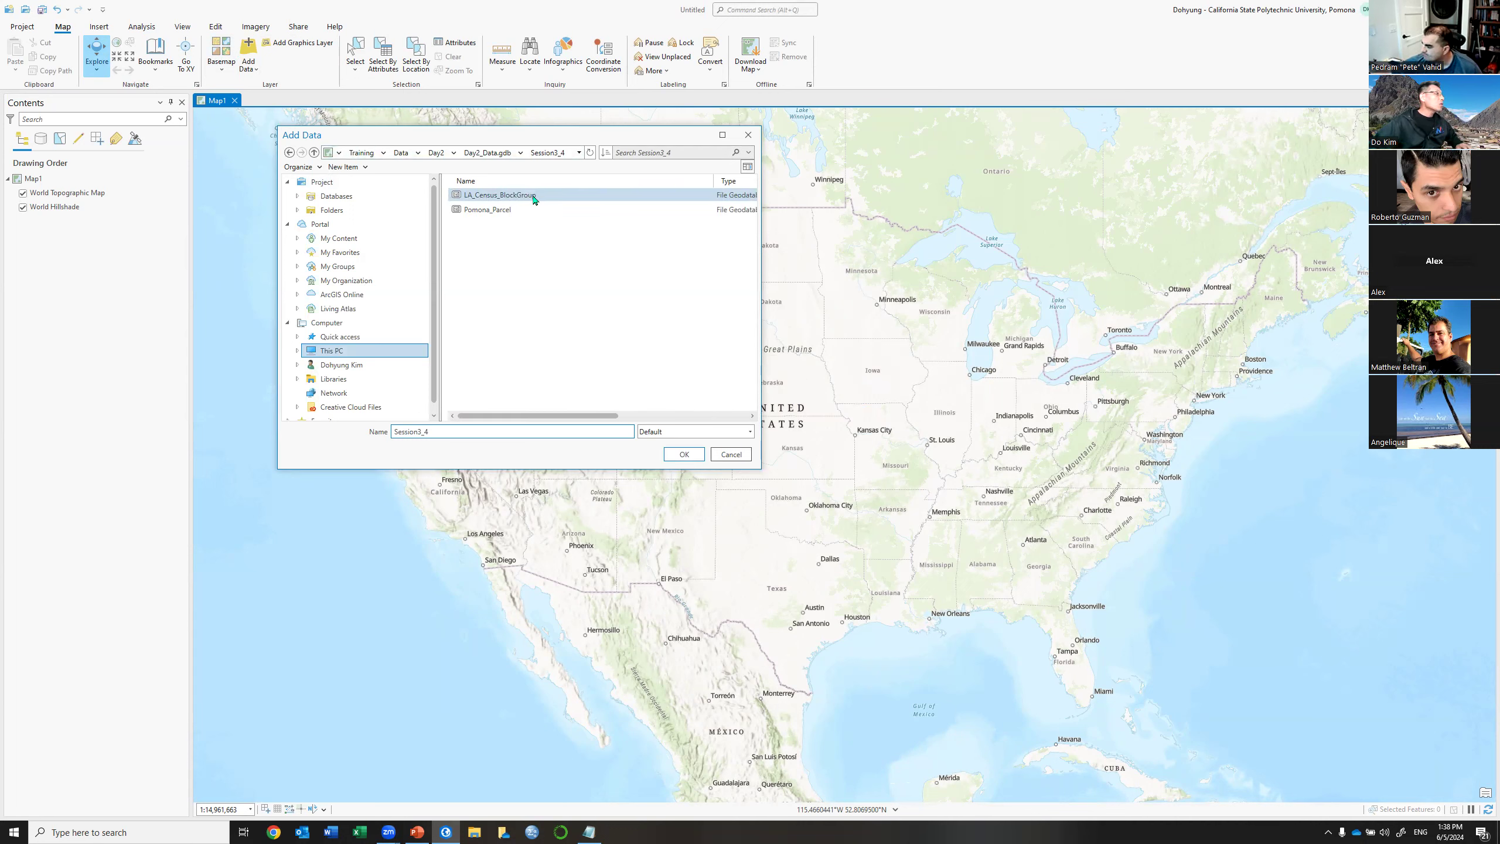
pyautogui.click(534, 196)
pyautogui.keyDown('shift'); pyautogui.click(502, 209); pyautogui.keyUp('shift')
pyautogui.click(685, 454)
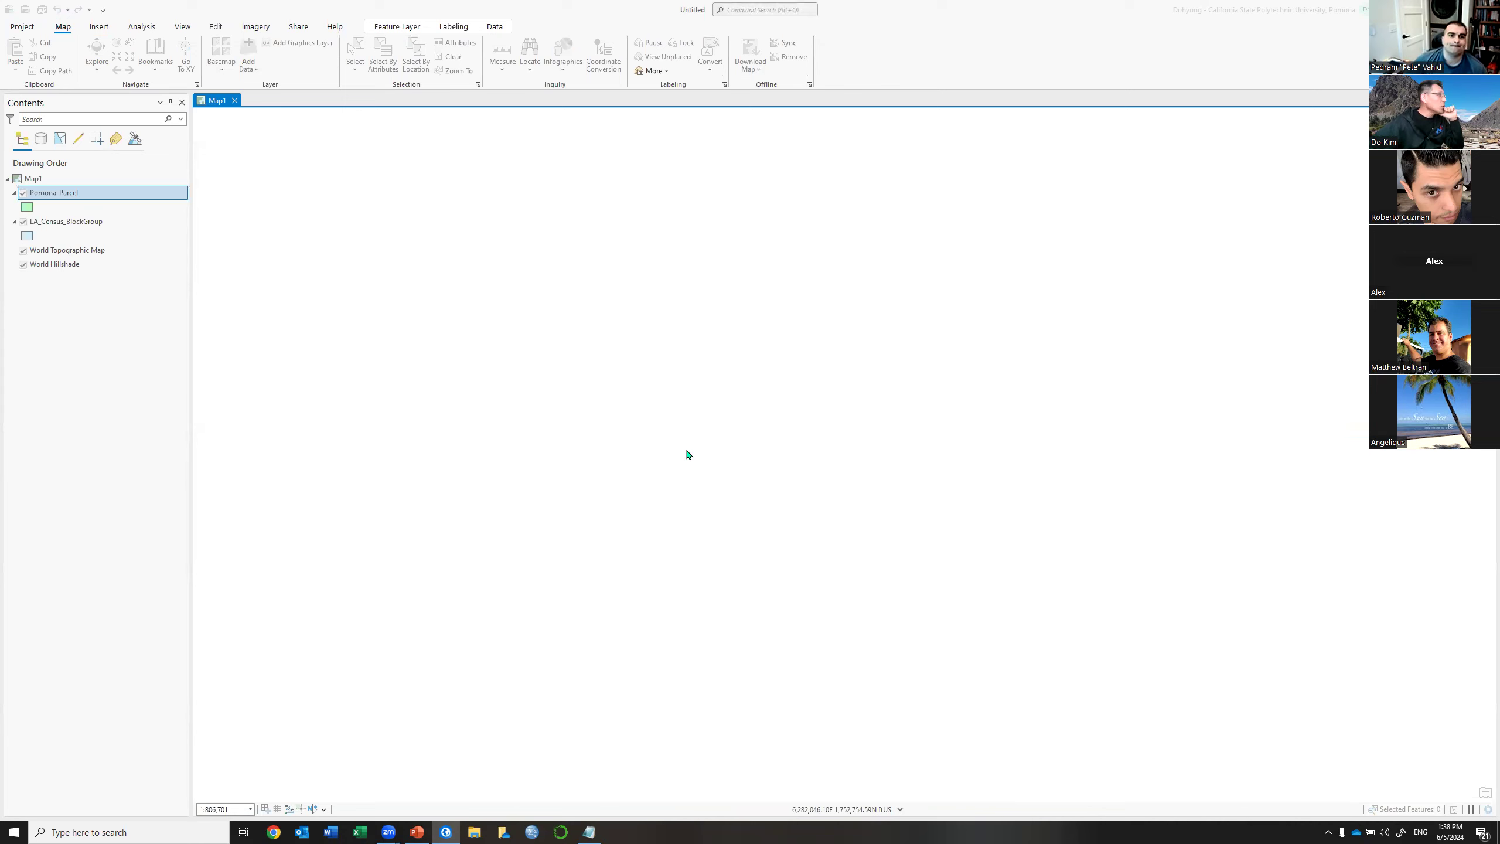
# Hide the LA_Census_BlockGroup layer and zoom the map to the Pomona_Parcel layer.
pyautogui.click(20, 225)
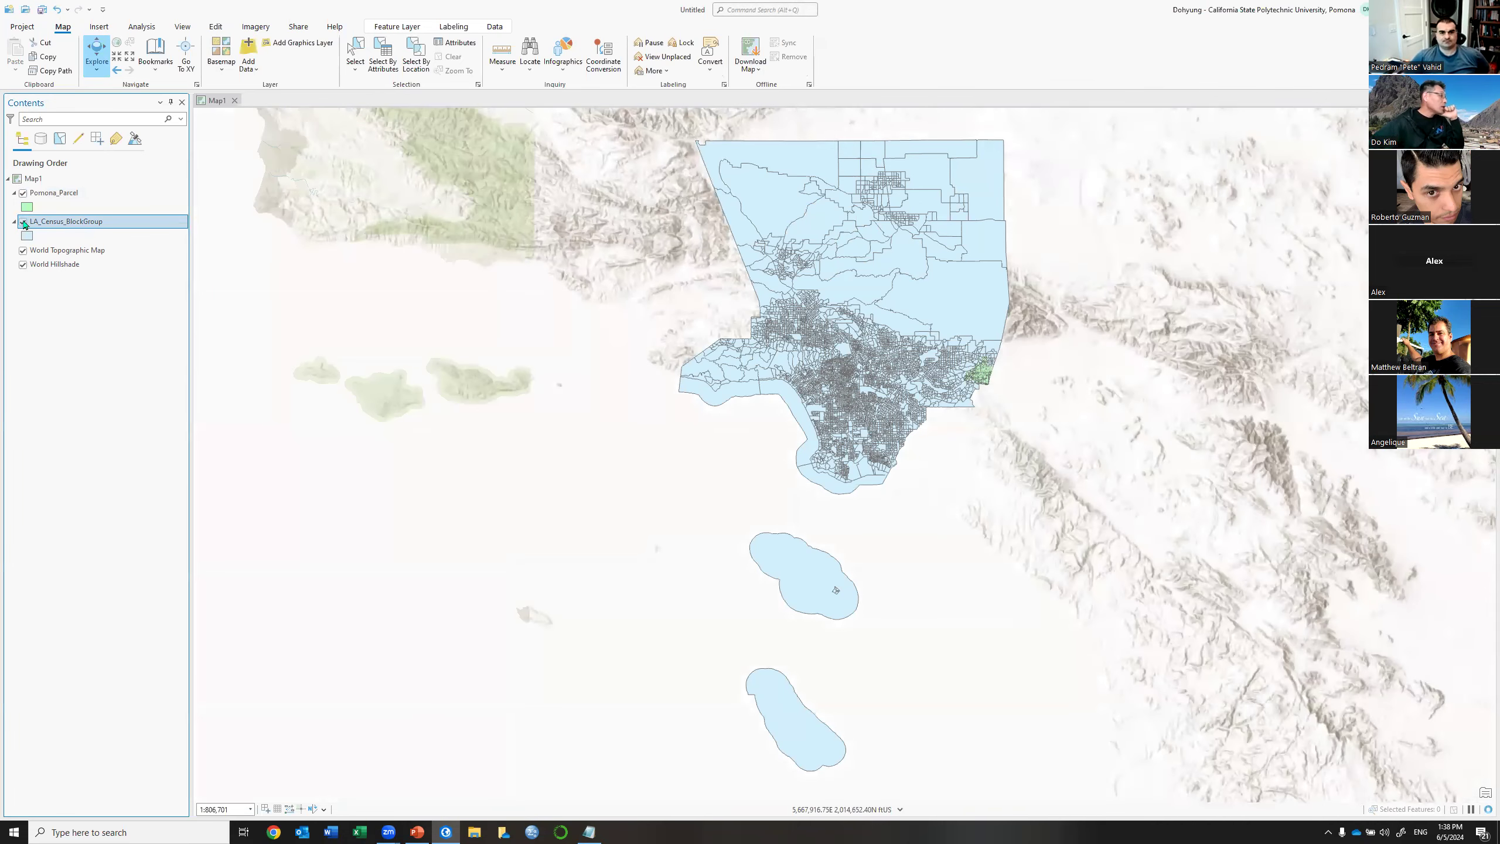
pyautogui.click(24, 222)
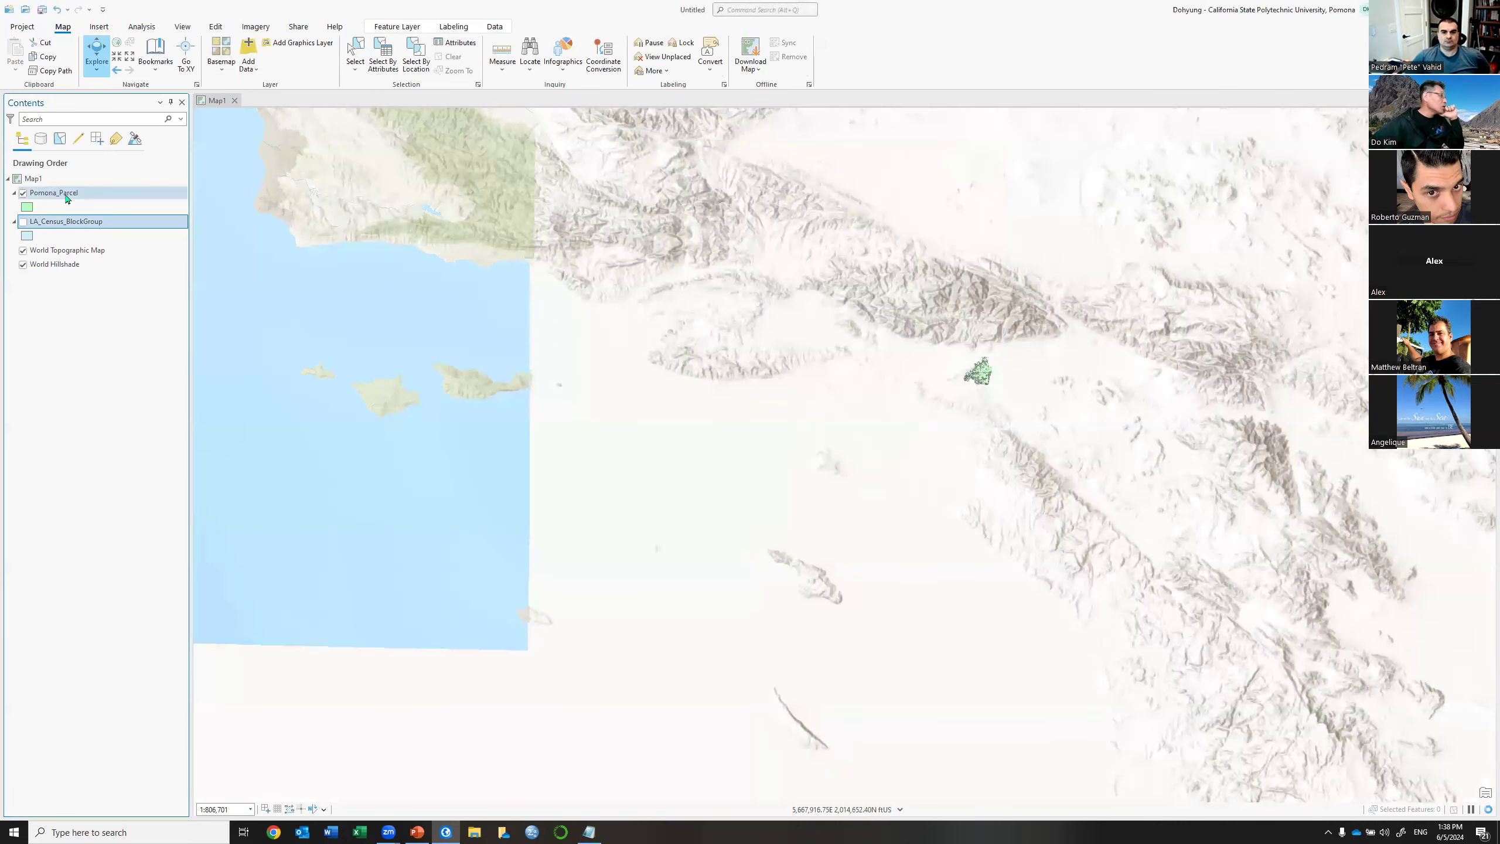
pyautogui.click(66, 198)
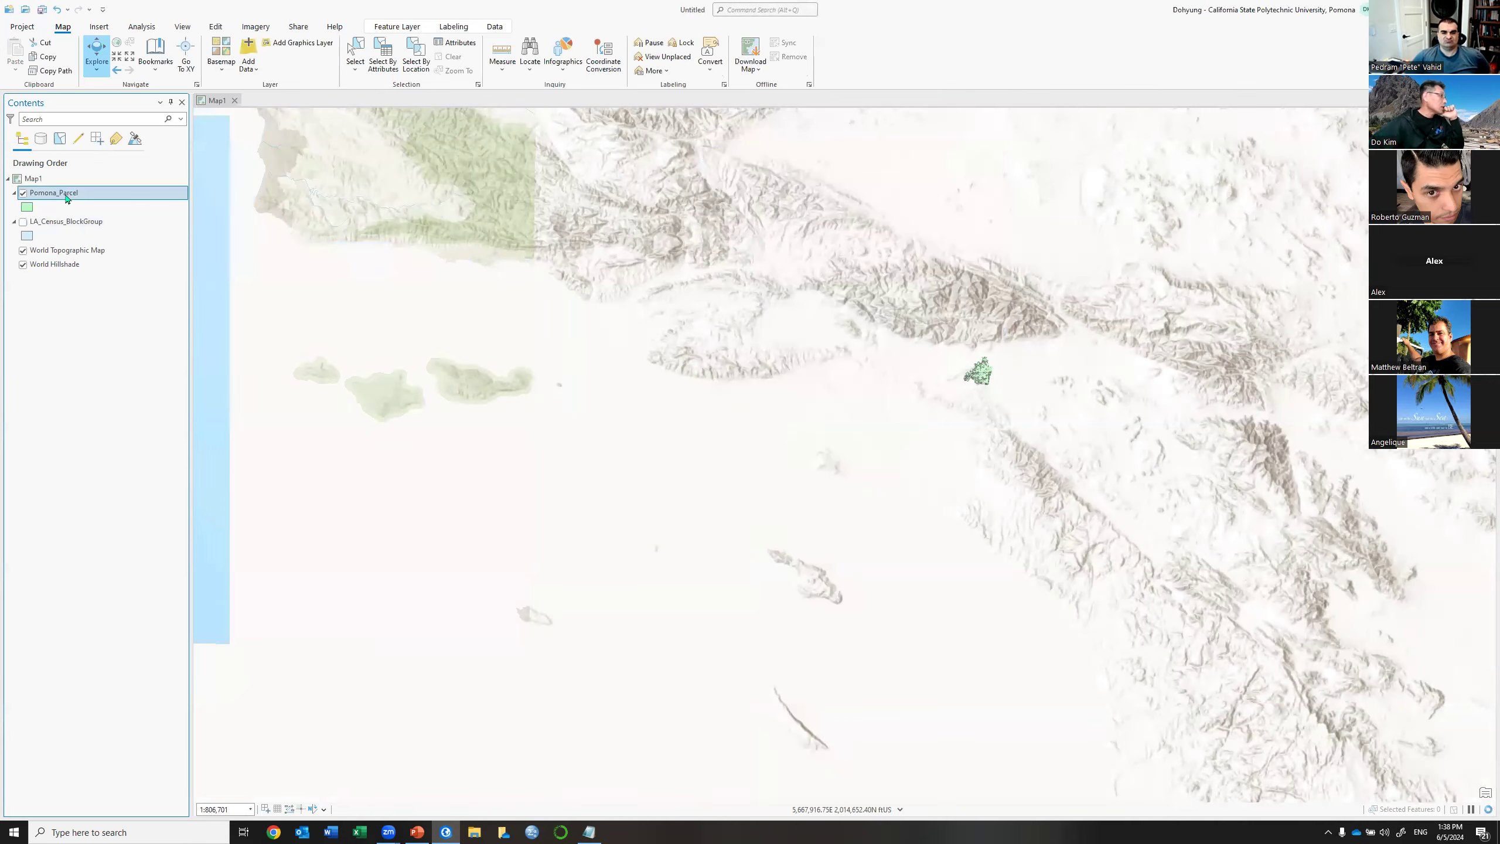
pyautogui.rightClick(67, 198)
pyautogui.click(68, 278)
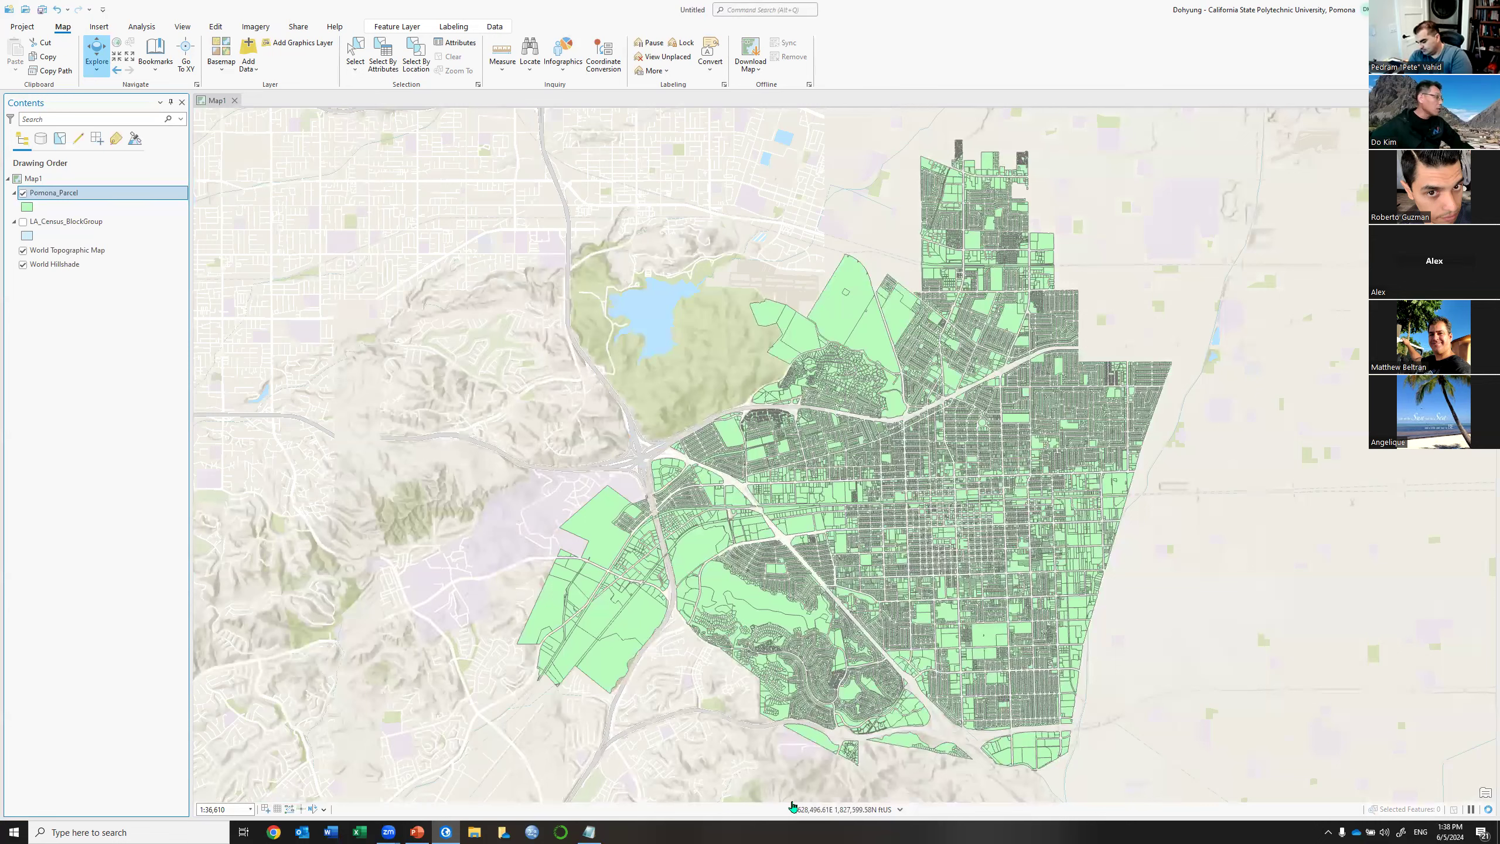
# Open the Pomona_Parcel attribute table, give the map more height, and review the table's fields through to the last column.
pyautogui.rightClick(94, 196)
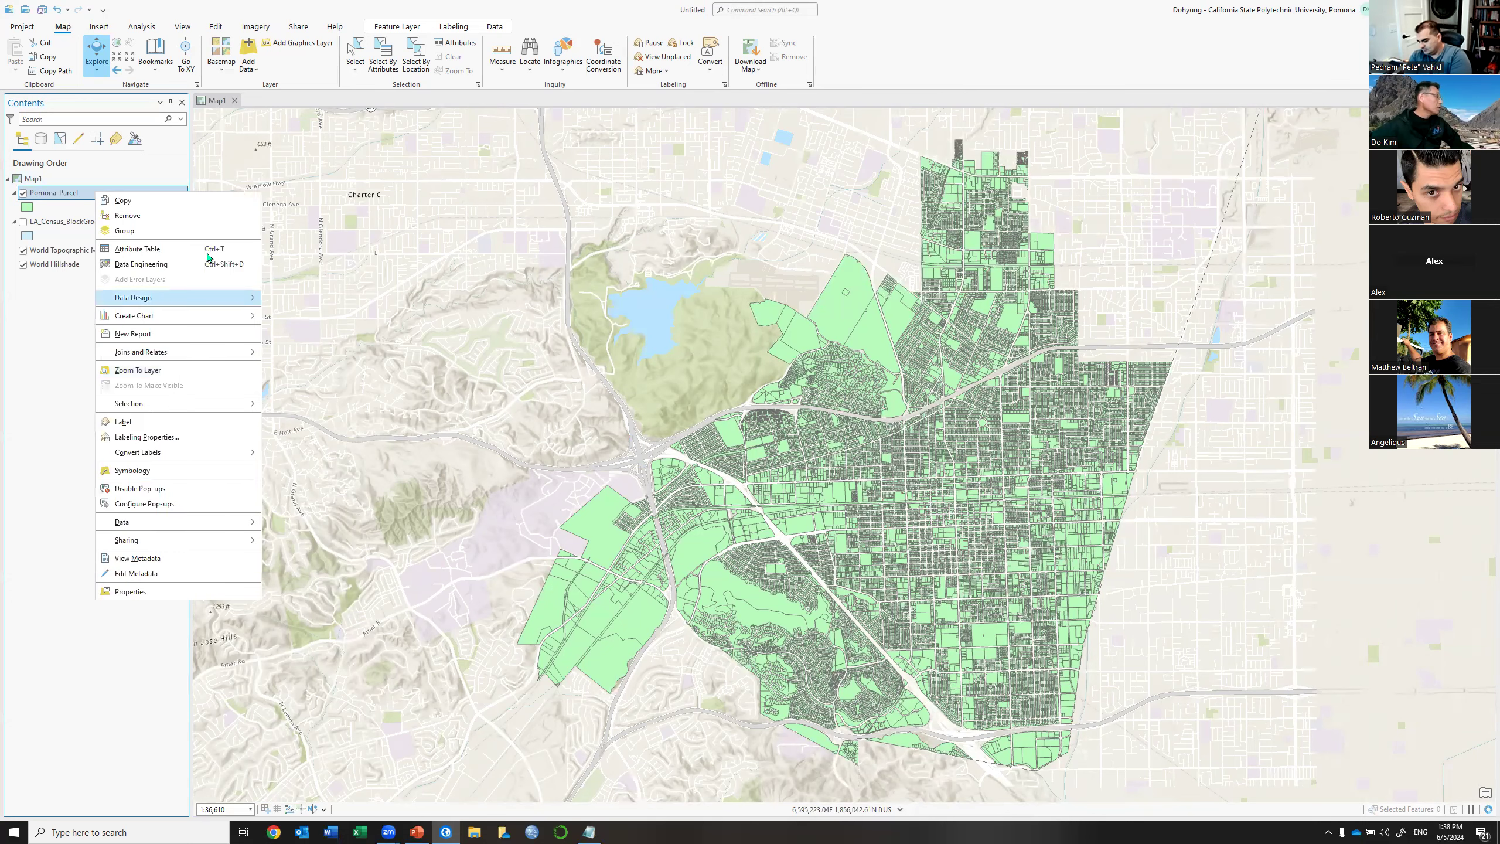
pyautogui.click(177, 252)
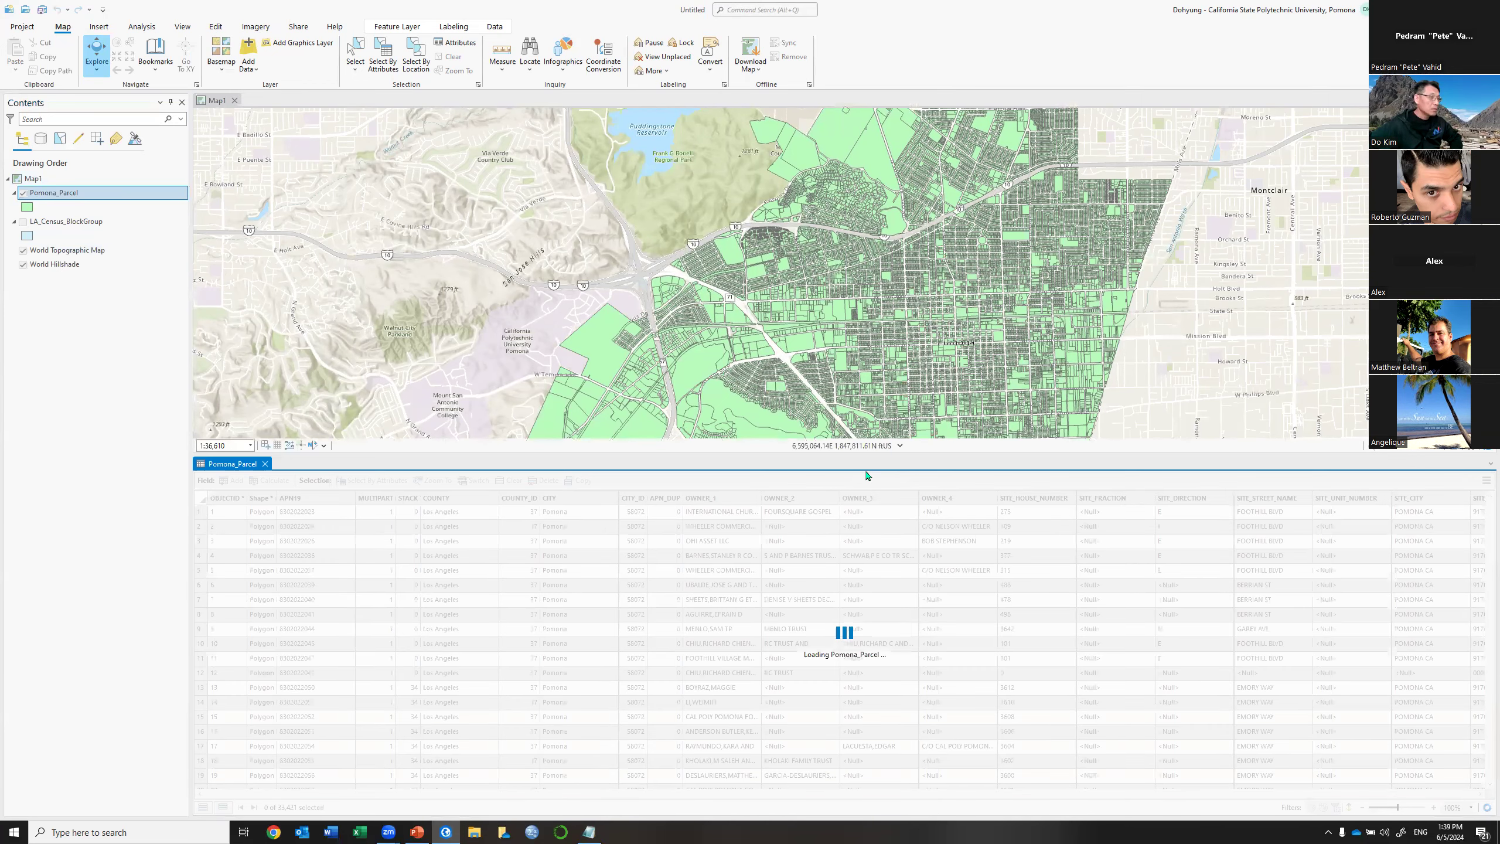
pyautogui.moveTo(869, 452); pyautogui.dragTo(874, 503)
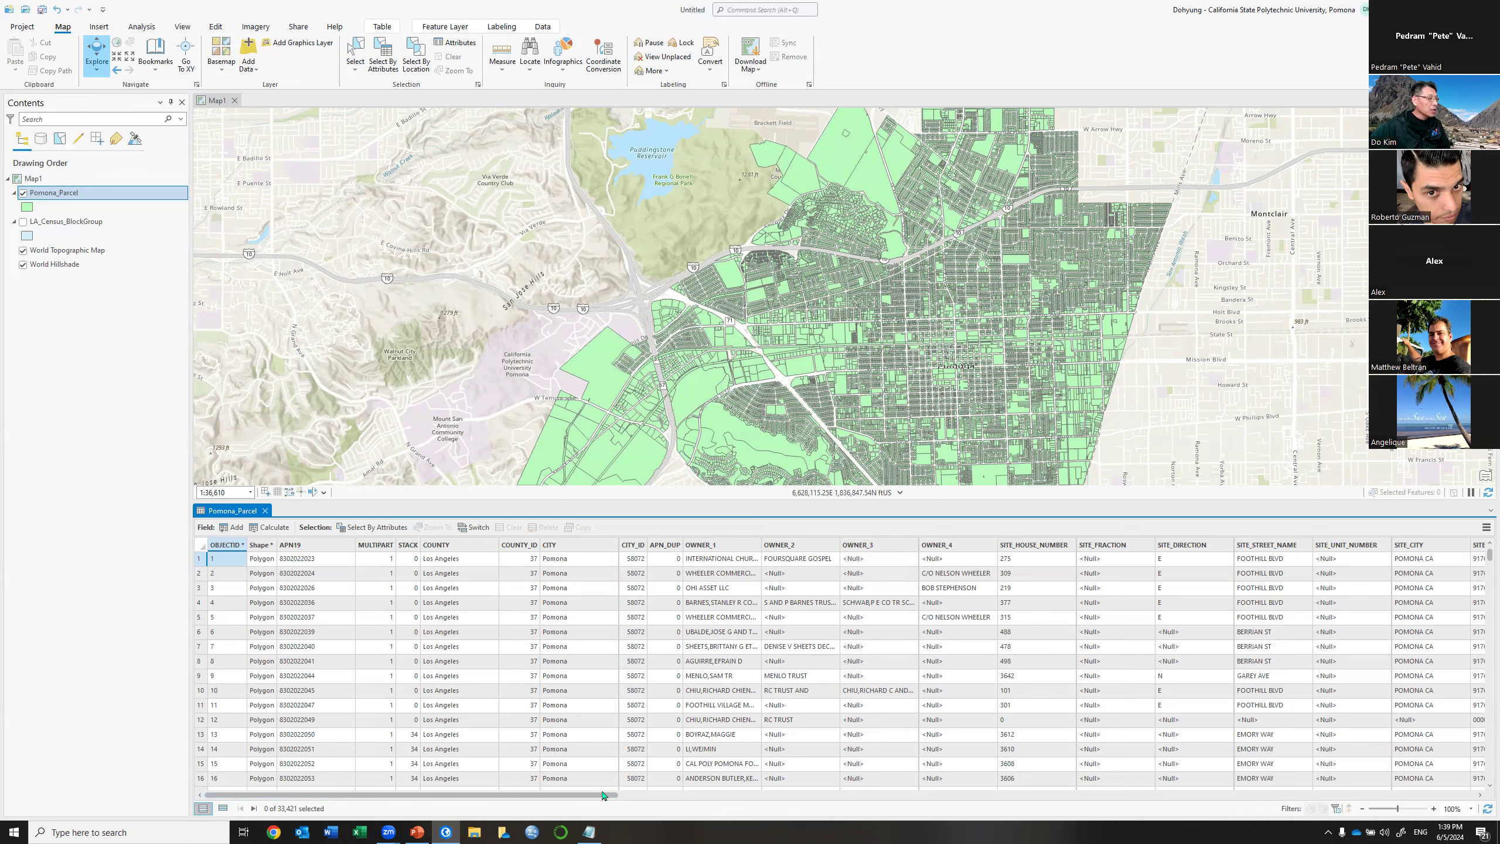
pyautogui.moveTo(774, 798); pyautogui.dragTo(1475, 790)
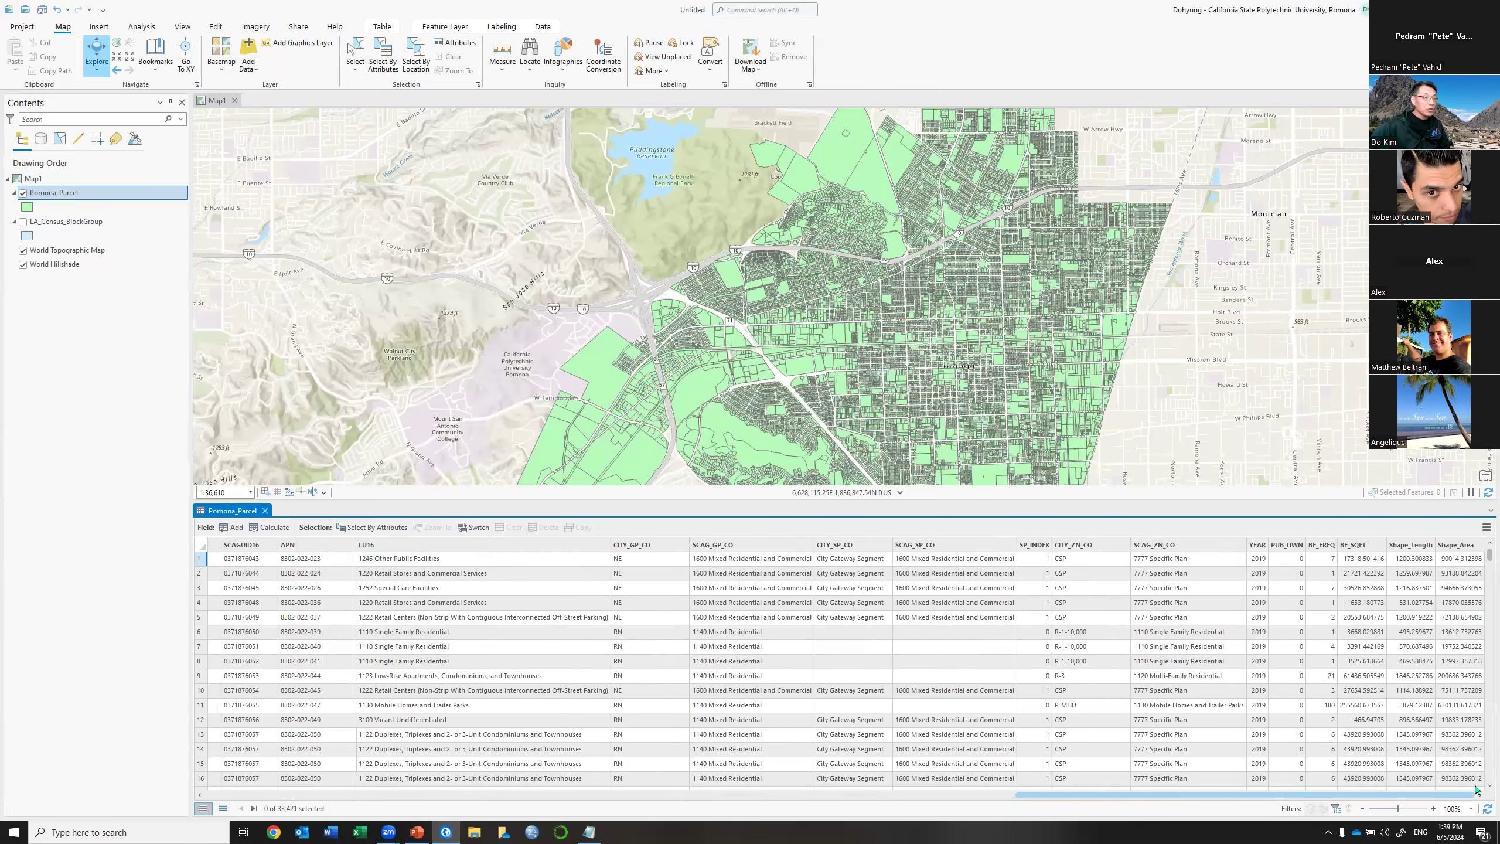
pyautogui.moveTo(1475, 790); pyautogui.dragTo(1090, 812)
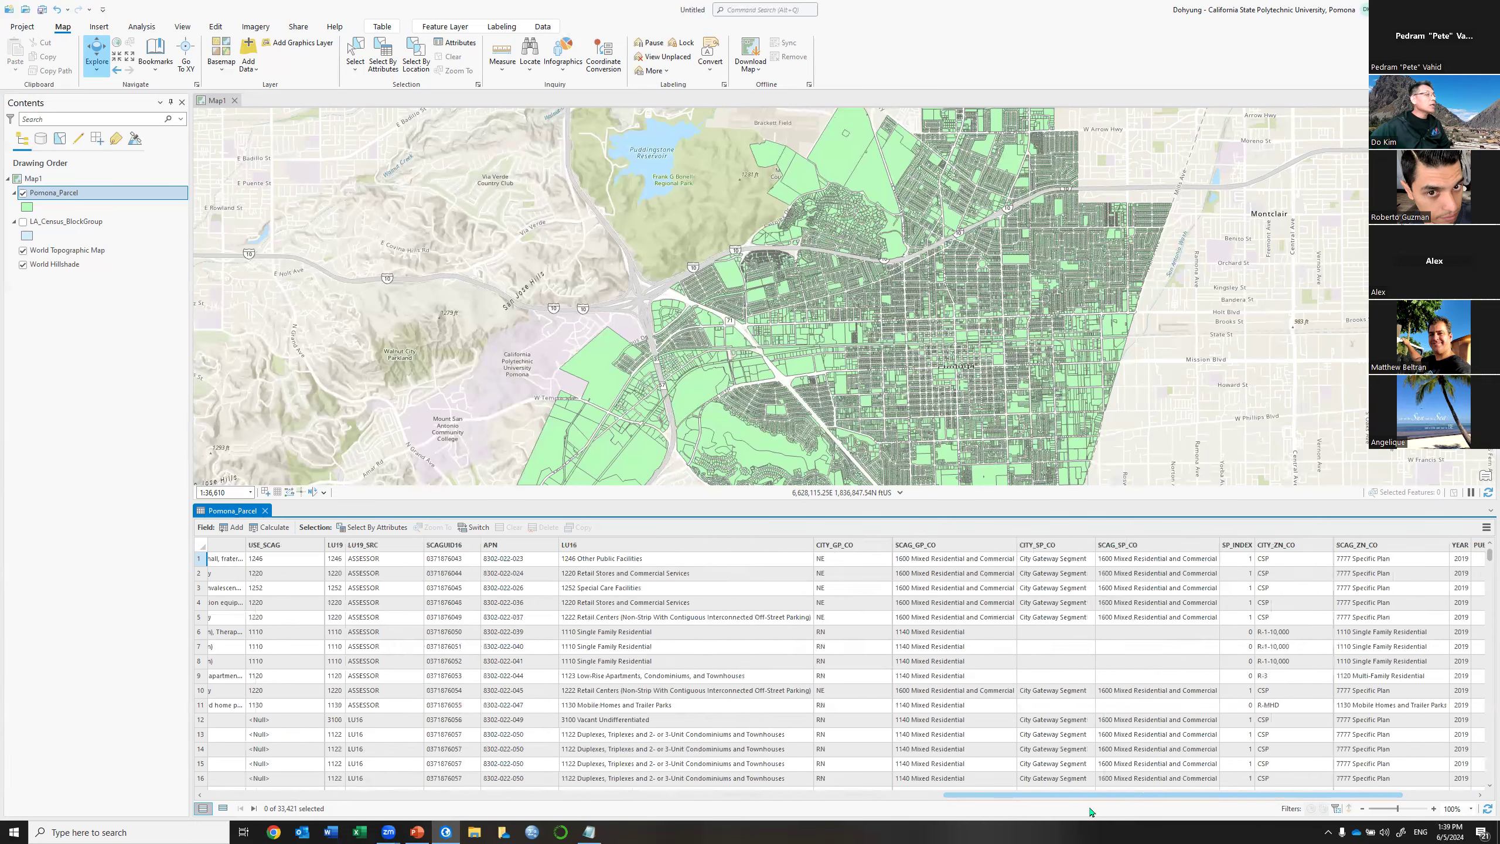
pyautogui.hscroll(-10, 862, 813)
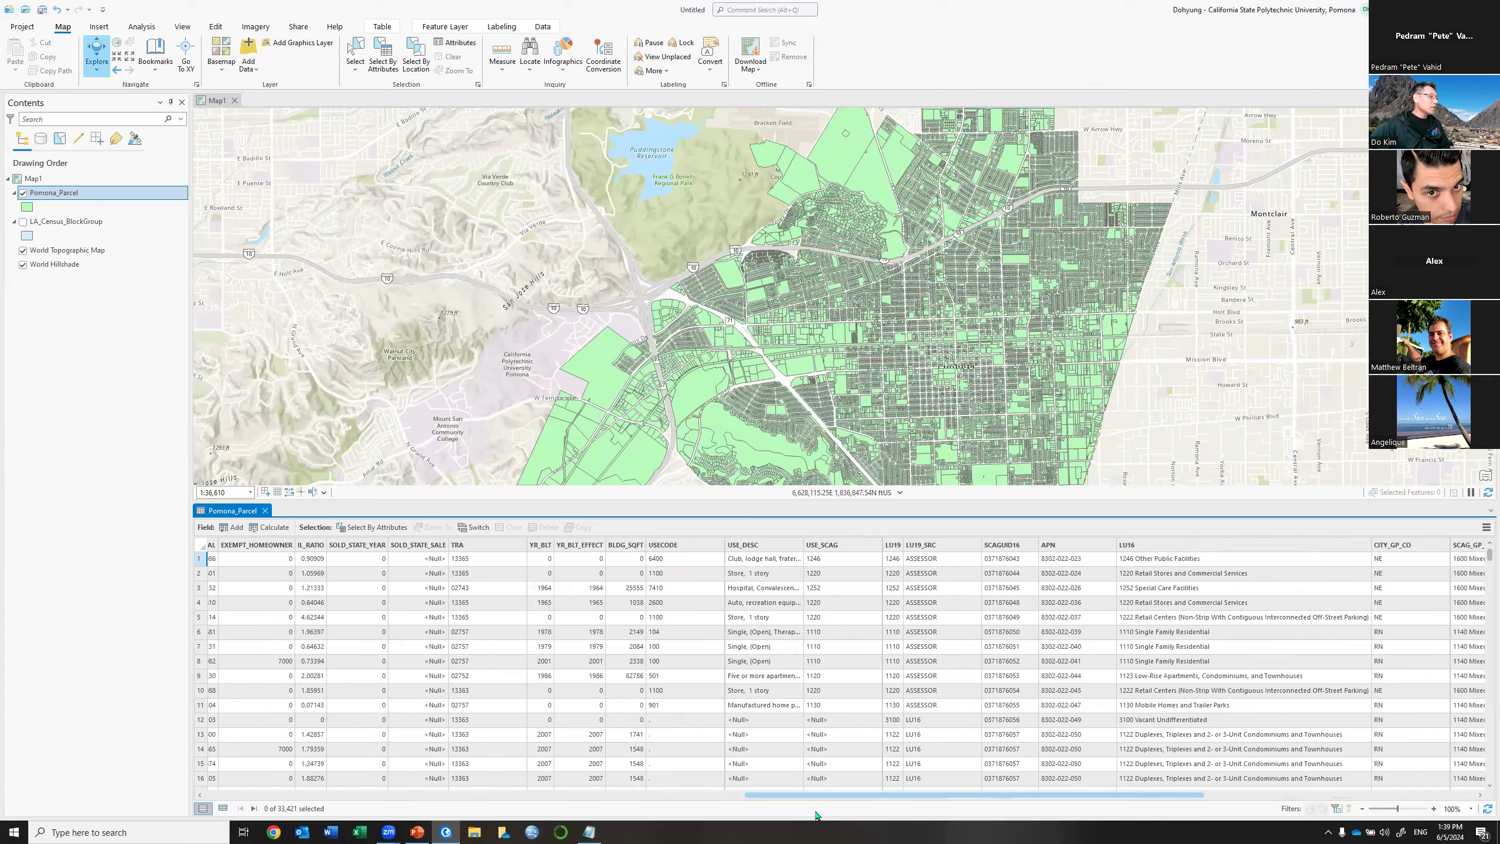
pyautogui.hscroll(-5, 785, 813)
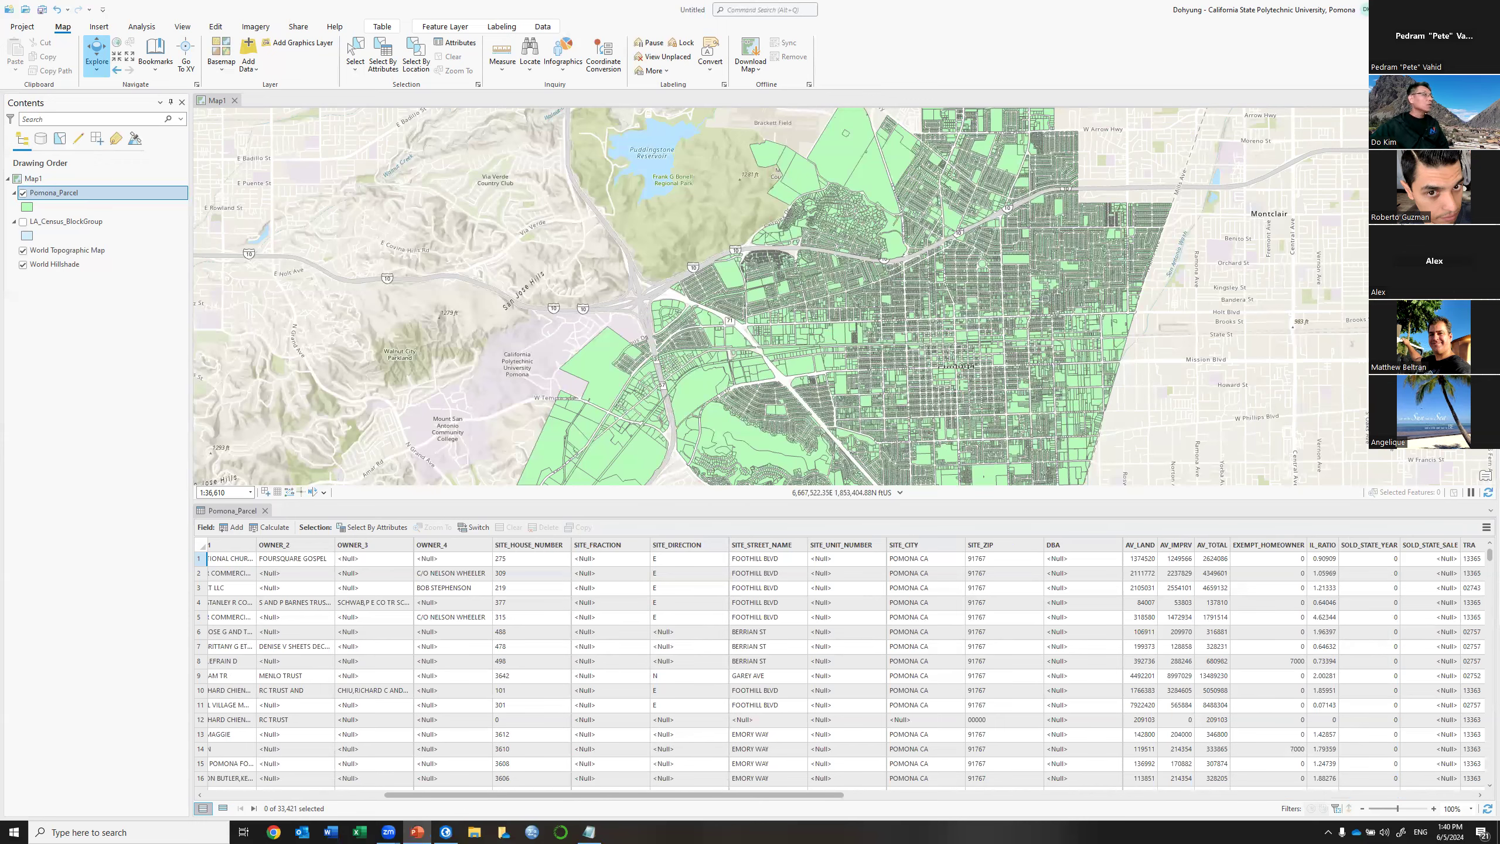
# Consult the Descriptive Statistics slide in PowerPoint, and back in ArcGIS Pro generate statistics for the parcel table's AV_TOTAL field.
pyautogui.hotkey('alt', 'Tab')
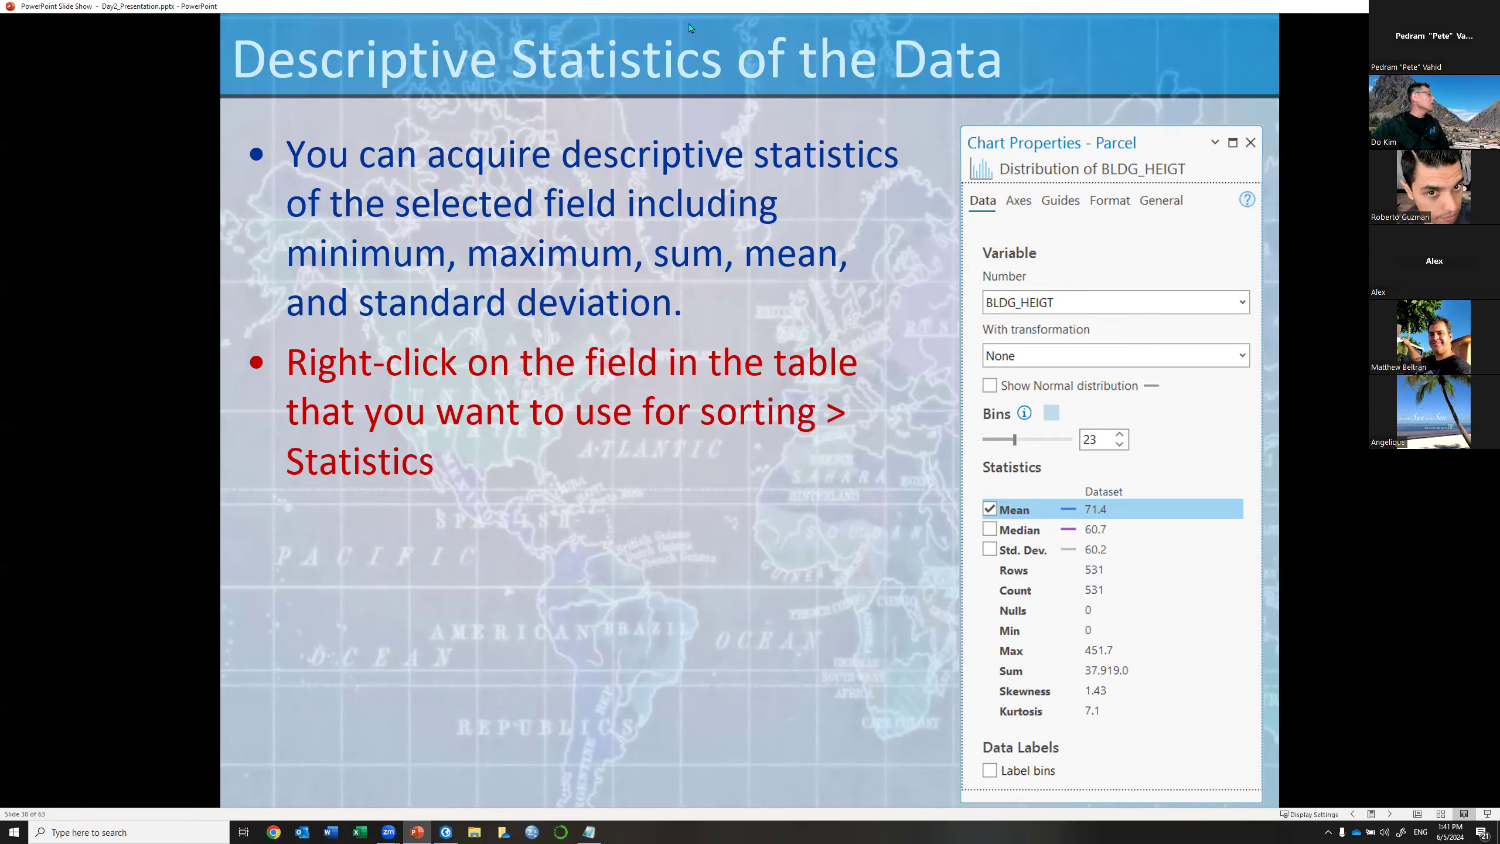
pyautogui.hotkey('alt', 'Tab')
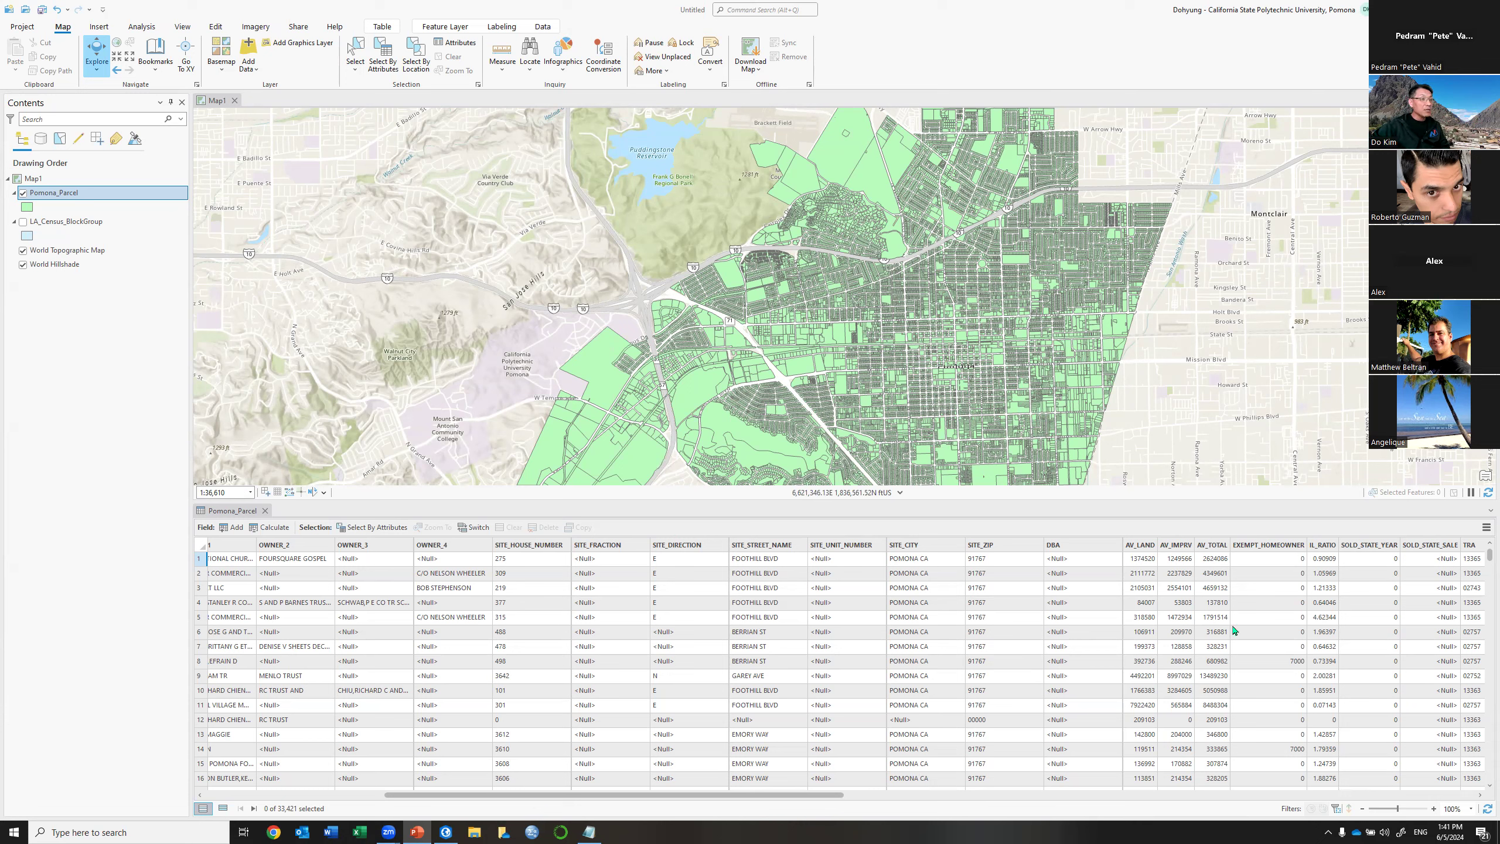
pyautogui.click(1215, 545)
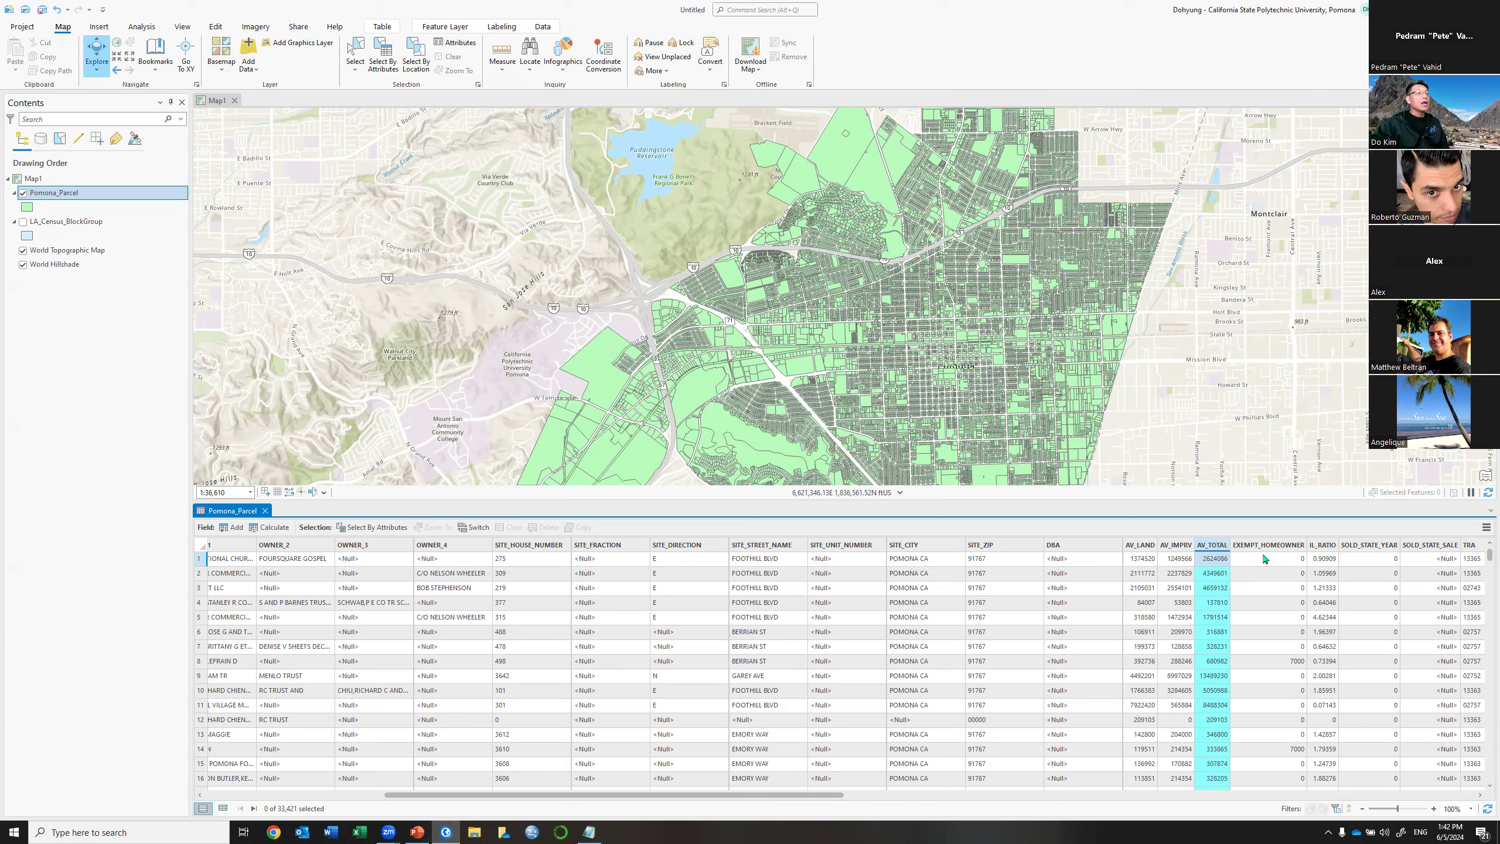
pyautogui.moveTo(1202, 551)
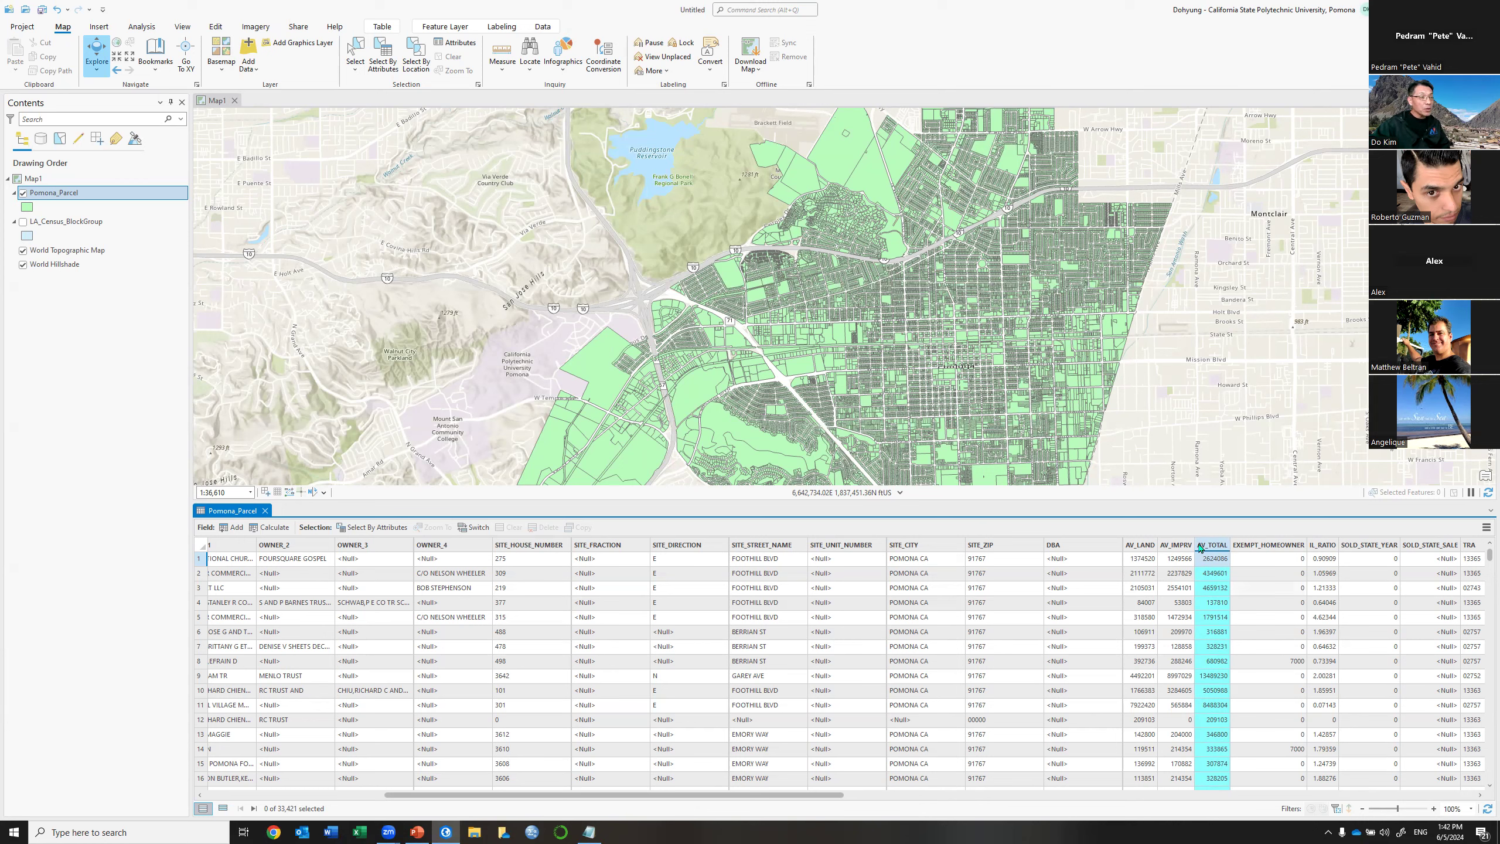
pyautogui.rightClick(1210, 549)
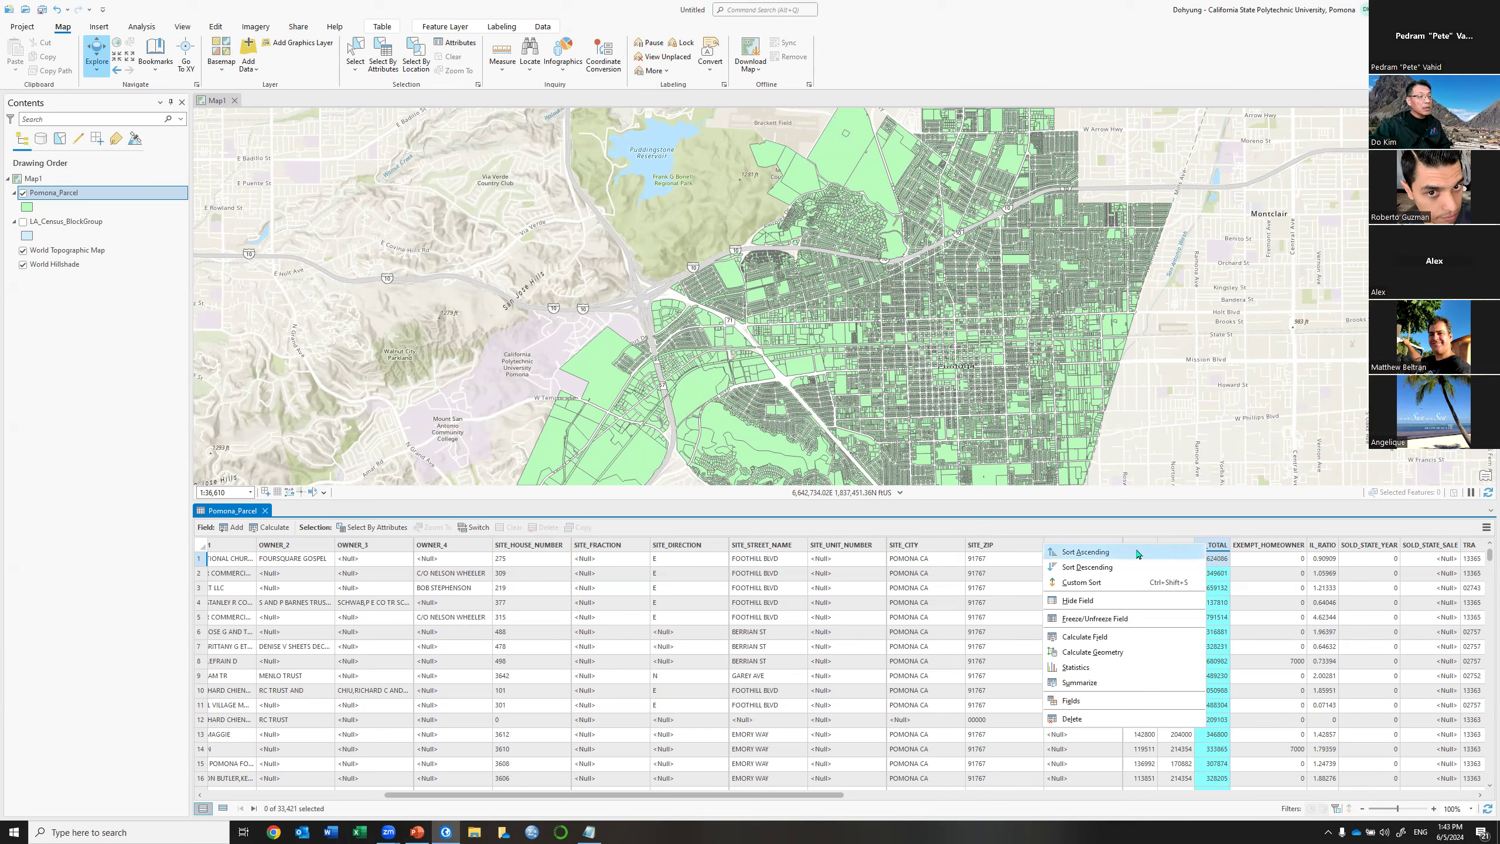
pyautogui.click(1075, 667)
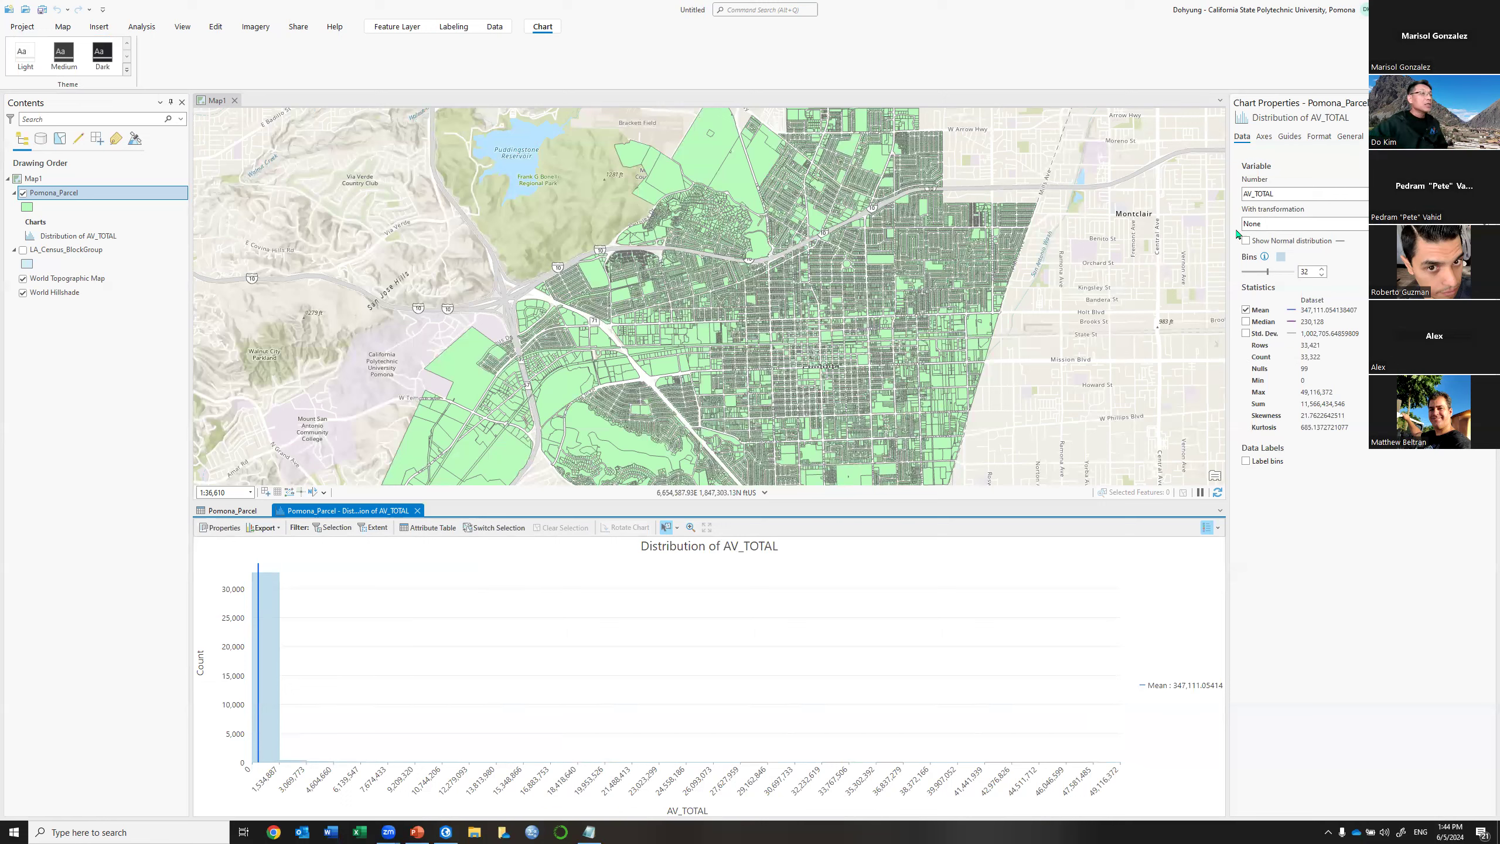
# Widen the chart properties to read the AV_TOTAL statistics and compare them with the Pomona_Parcel attribute table.
pyautogui.moveTo(1228, 259); pyautogui.dragTo(1117, 259)
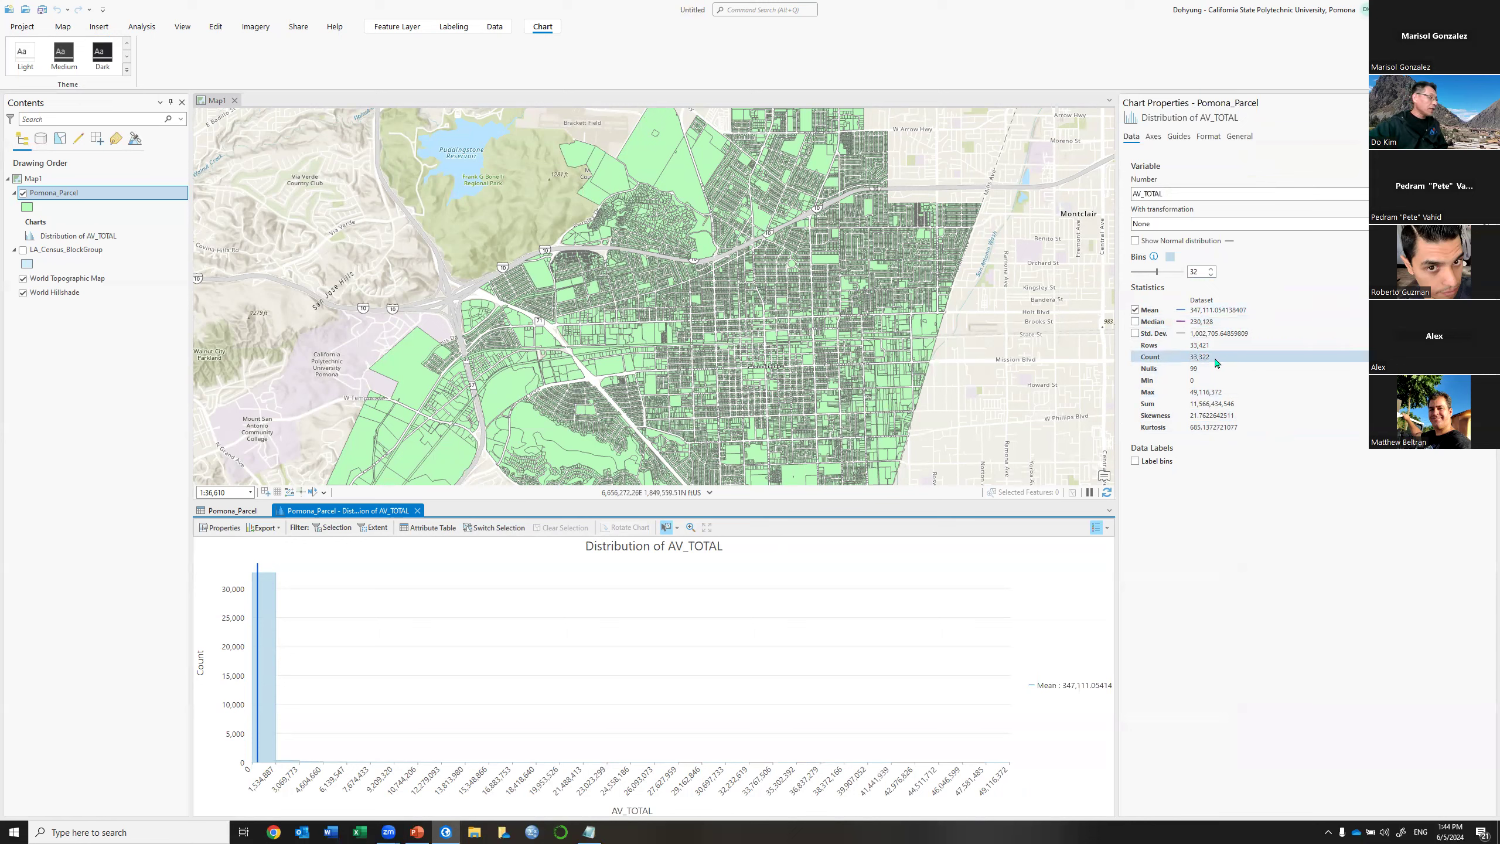
pyautogui.click(231, 514)
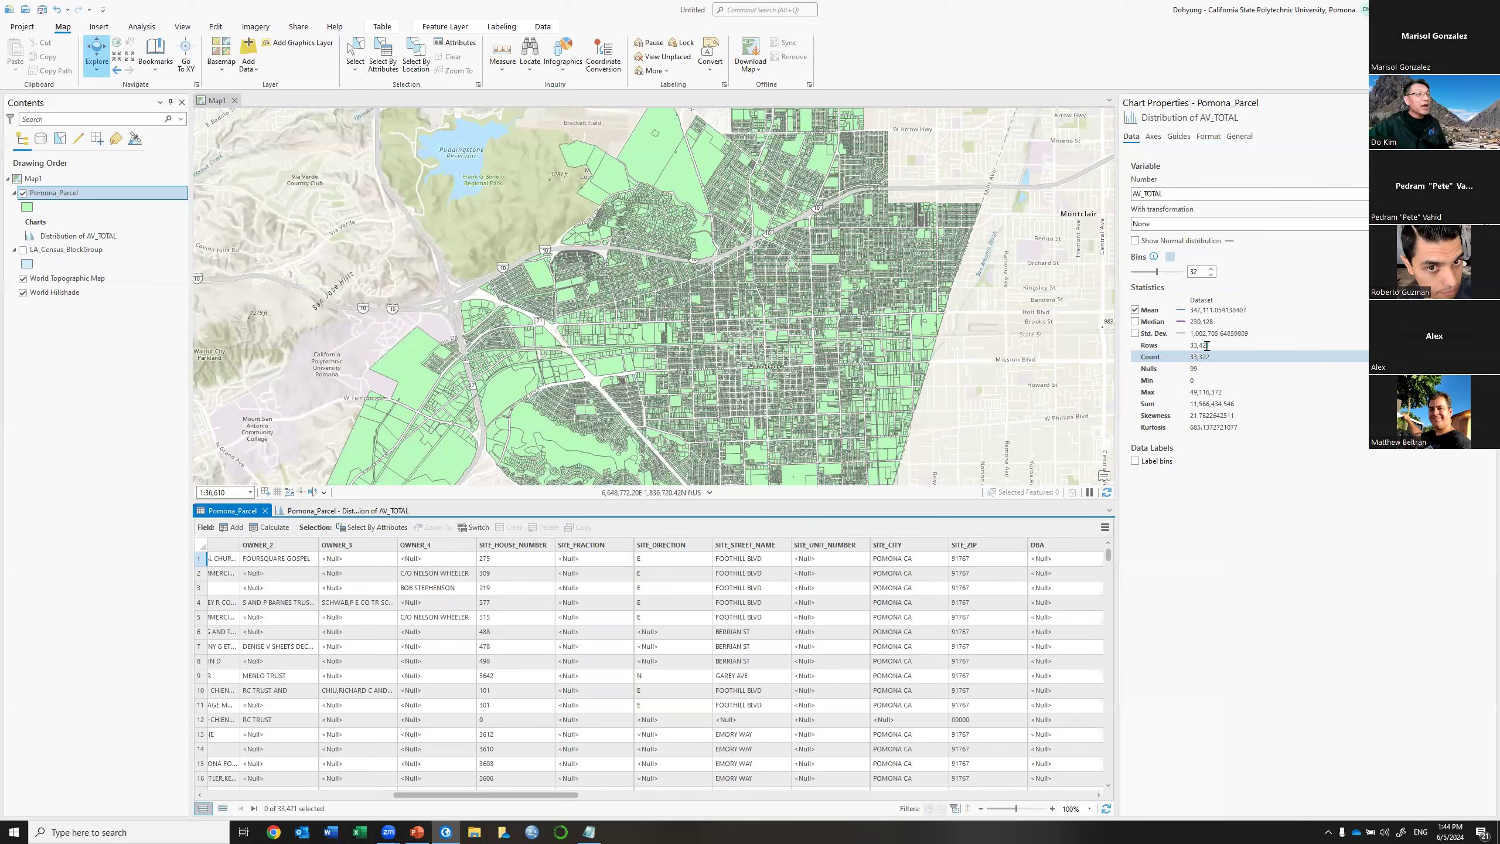
pyautogui.click(368, 511)
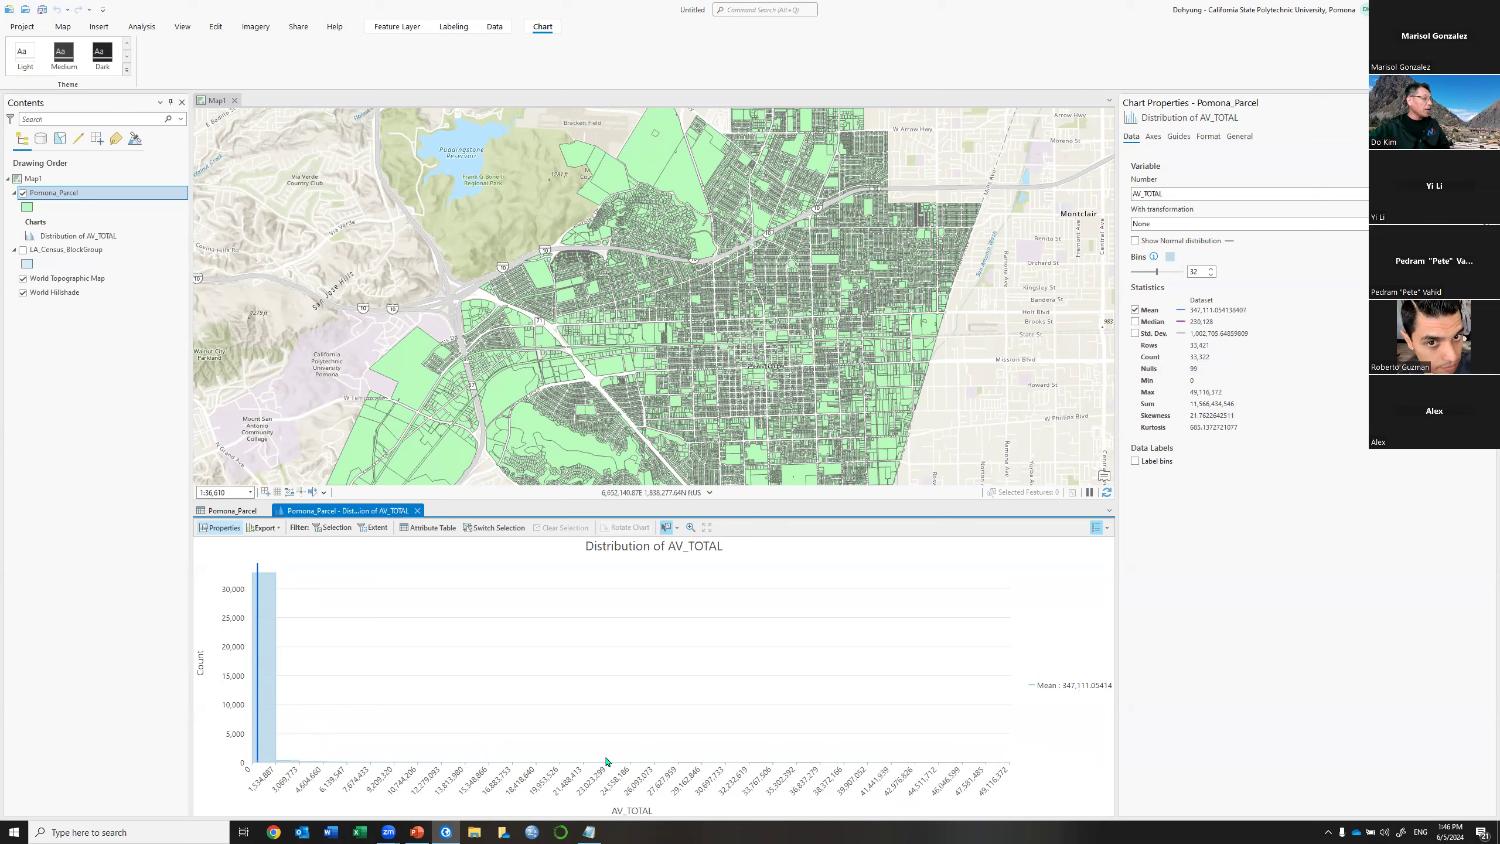
# Open Paint and enlarge its window to get a bigger blank canvas.
pyautogui.click(87, 831)
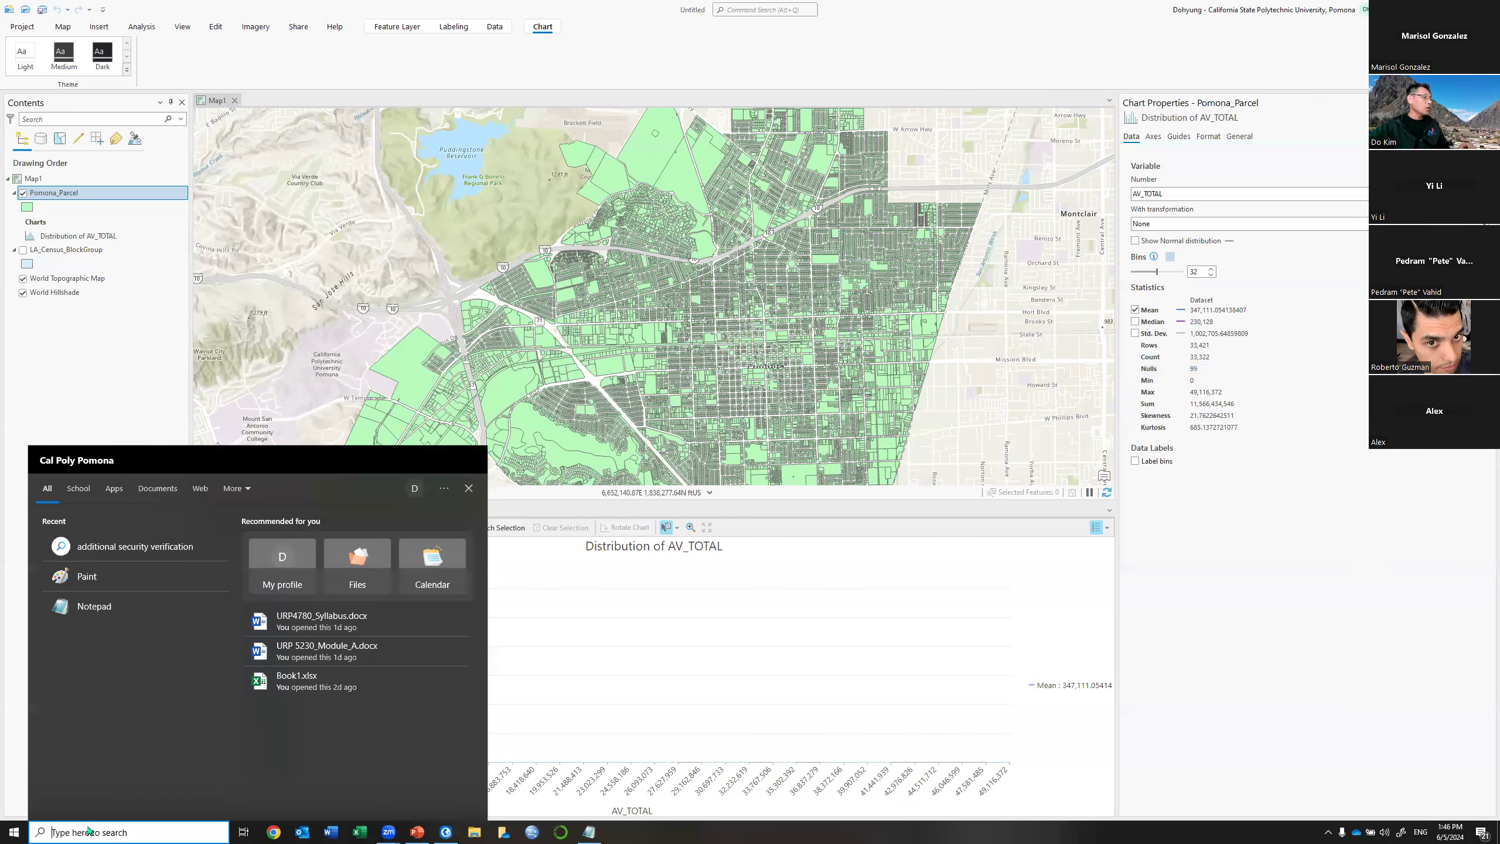
pyautogui.click(75, 584)
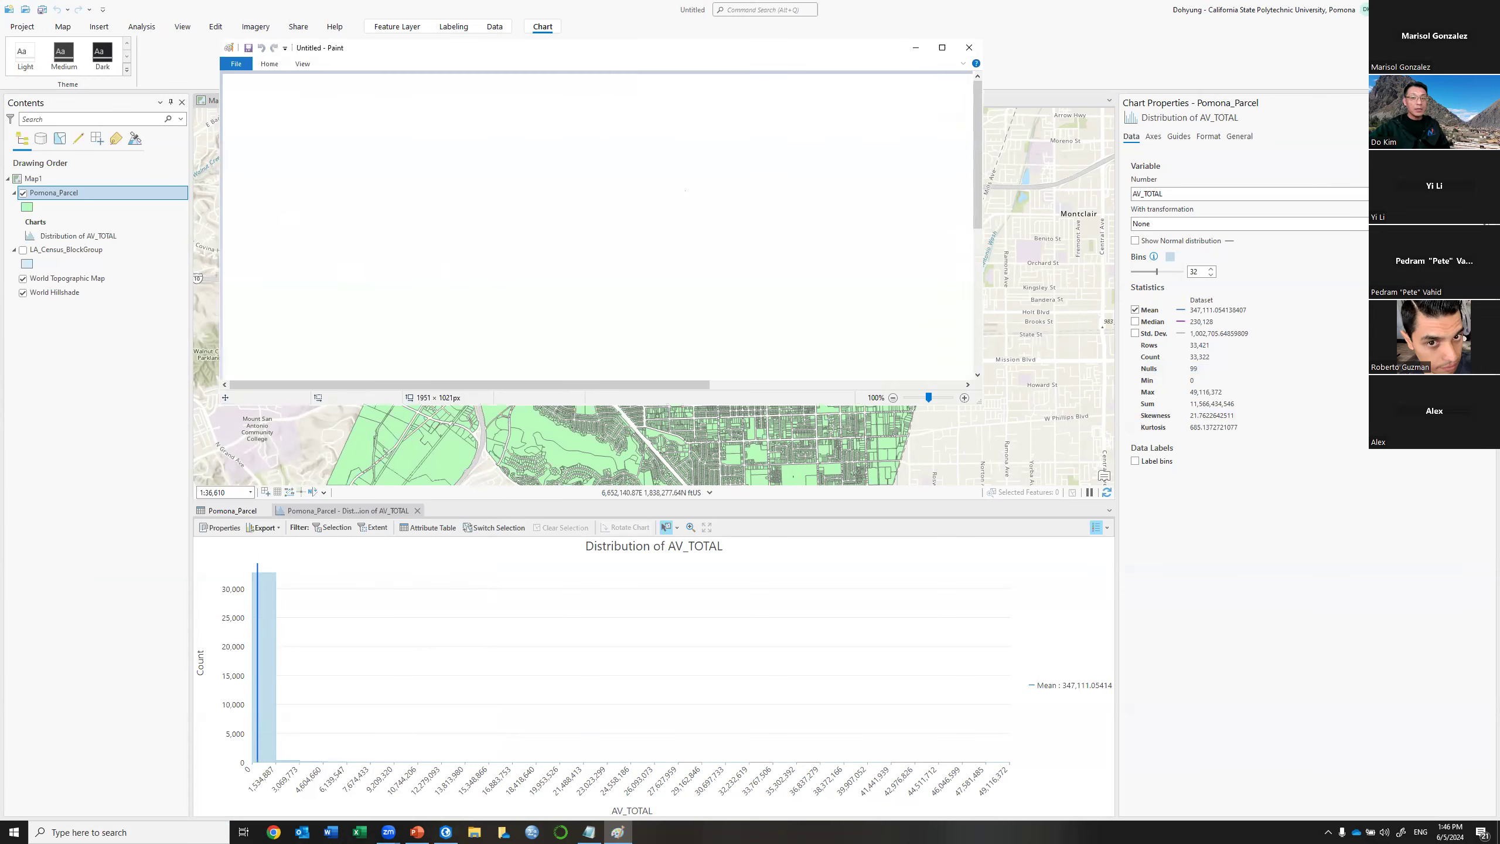
pyautogui.moveTo(975, 401); pyautogui.dragTo(982, 424)
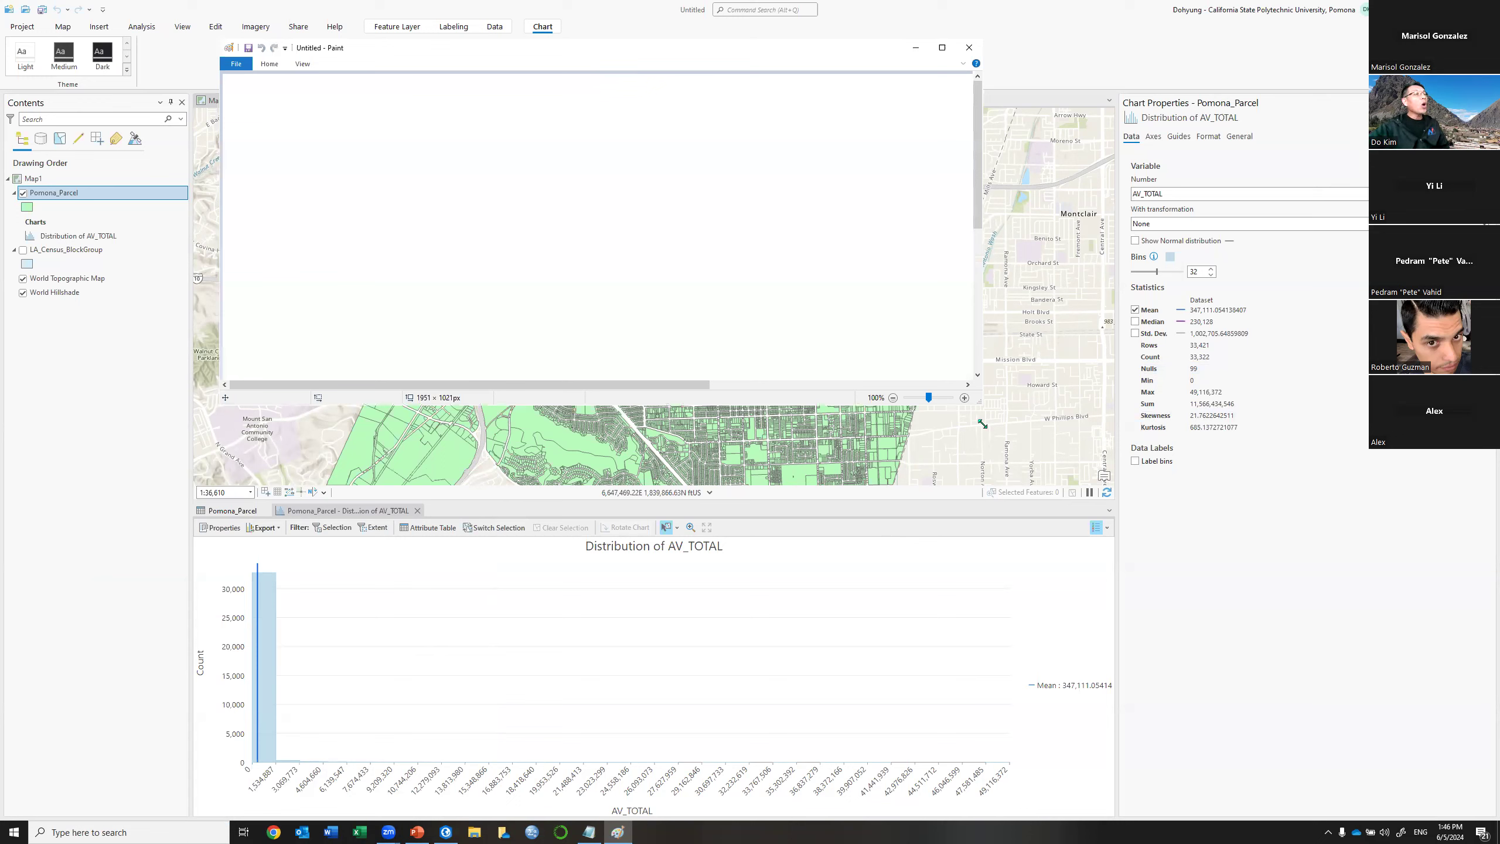
pyautogui.moveTo(982, 424); pyautogui.dragTo(1078, 699)
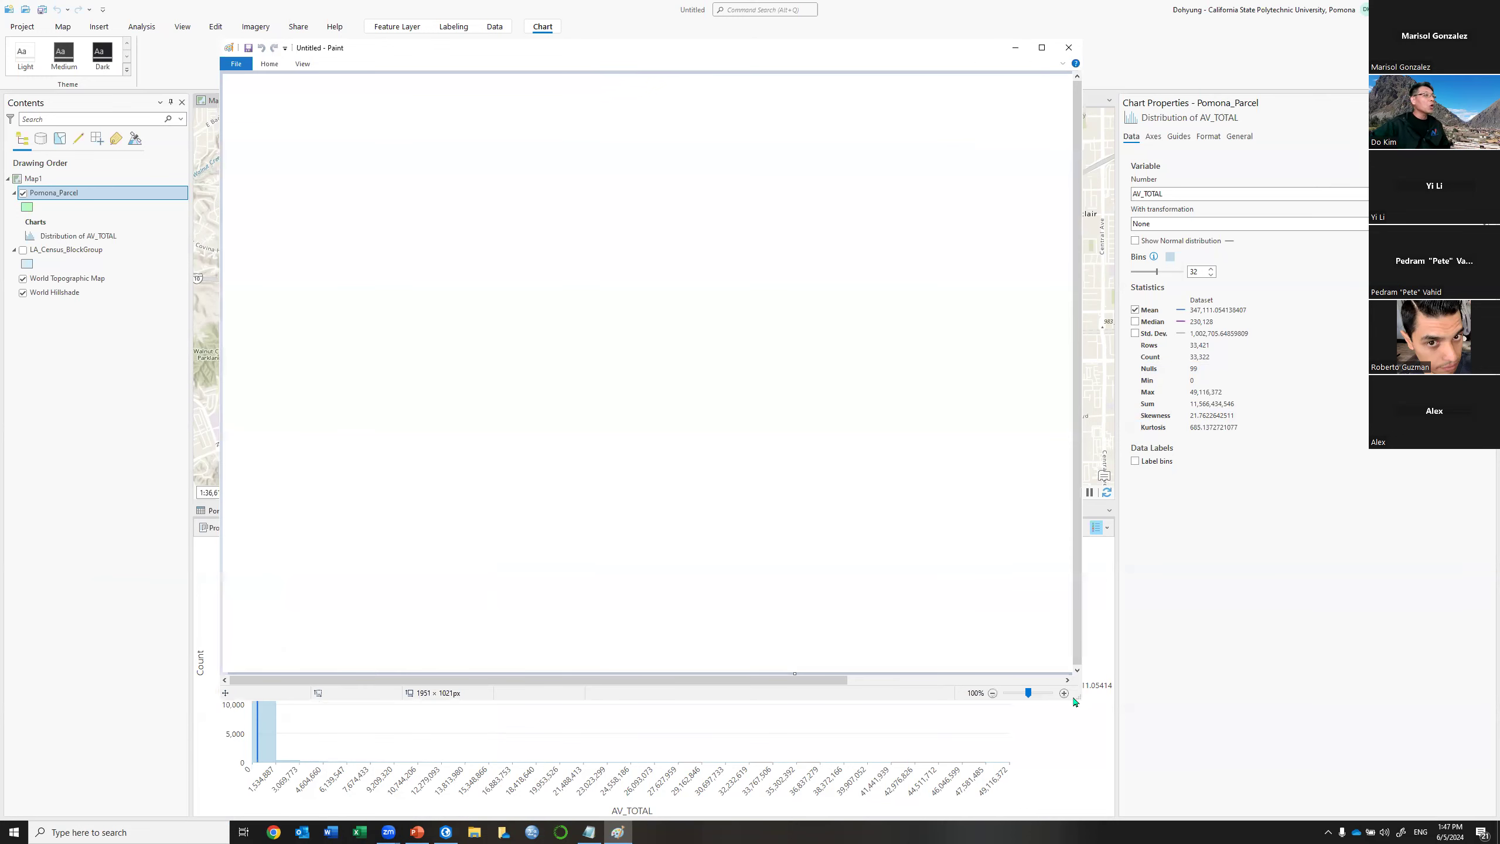
# Draw a black bell-shaped curve across the Paint canvas with the Pencil, redoing the first attempt, and point out the chart's Kurtosis statistic.
pyautogui.click(270, 64)
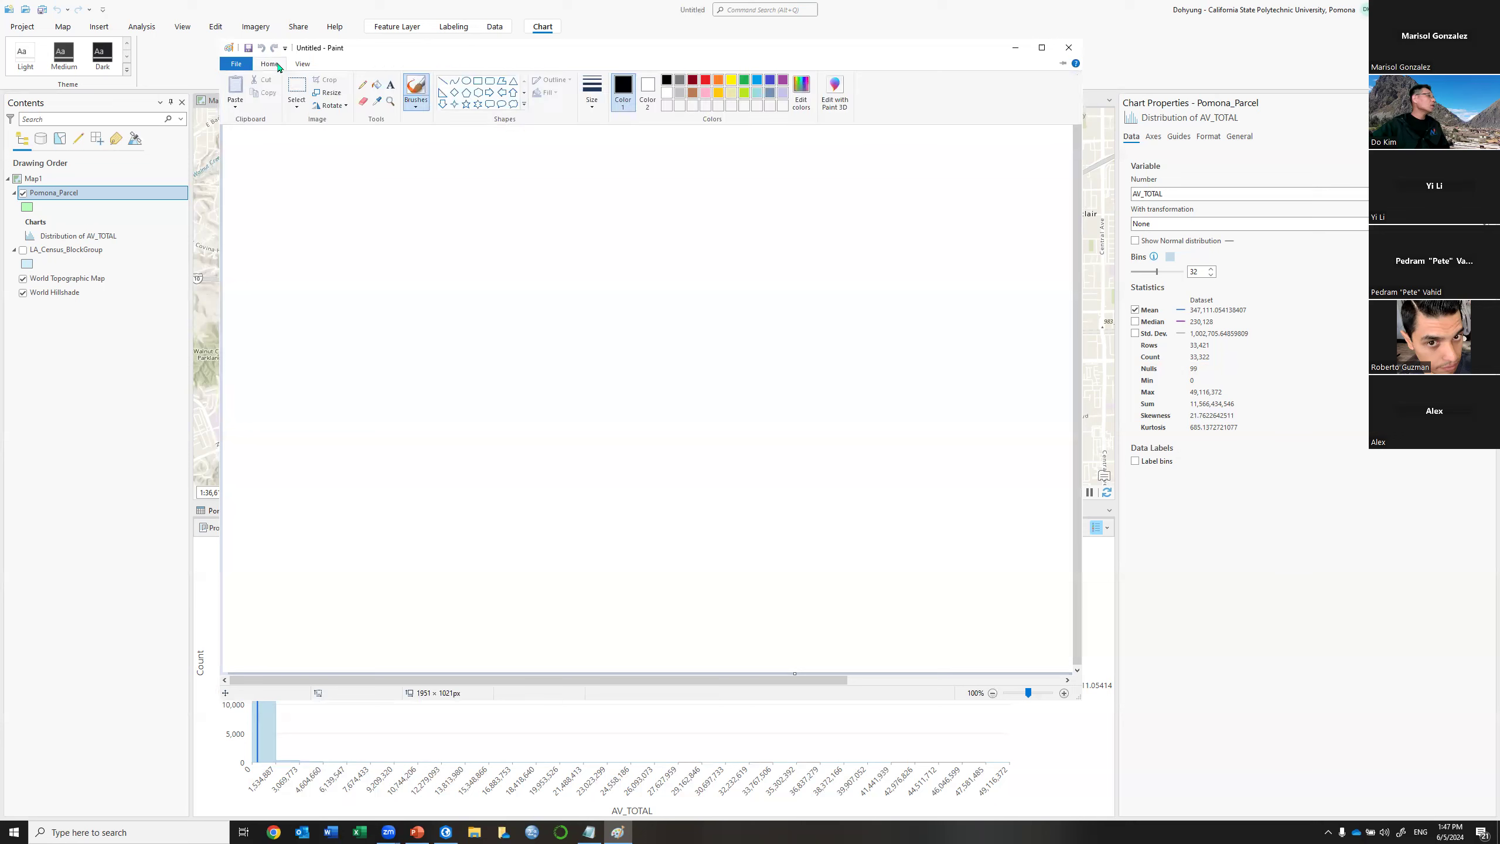
pyautogui.click(363, 81)
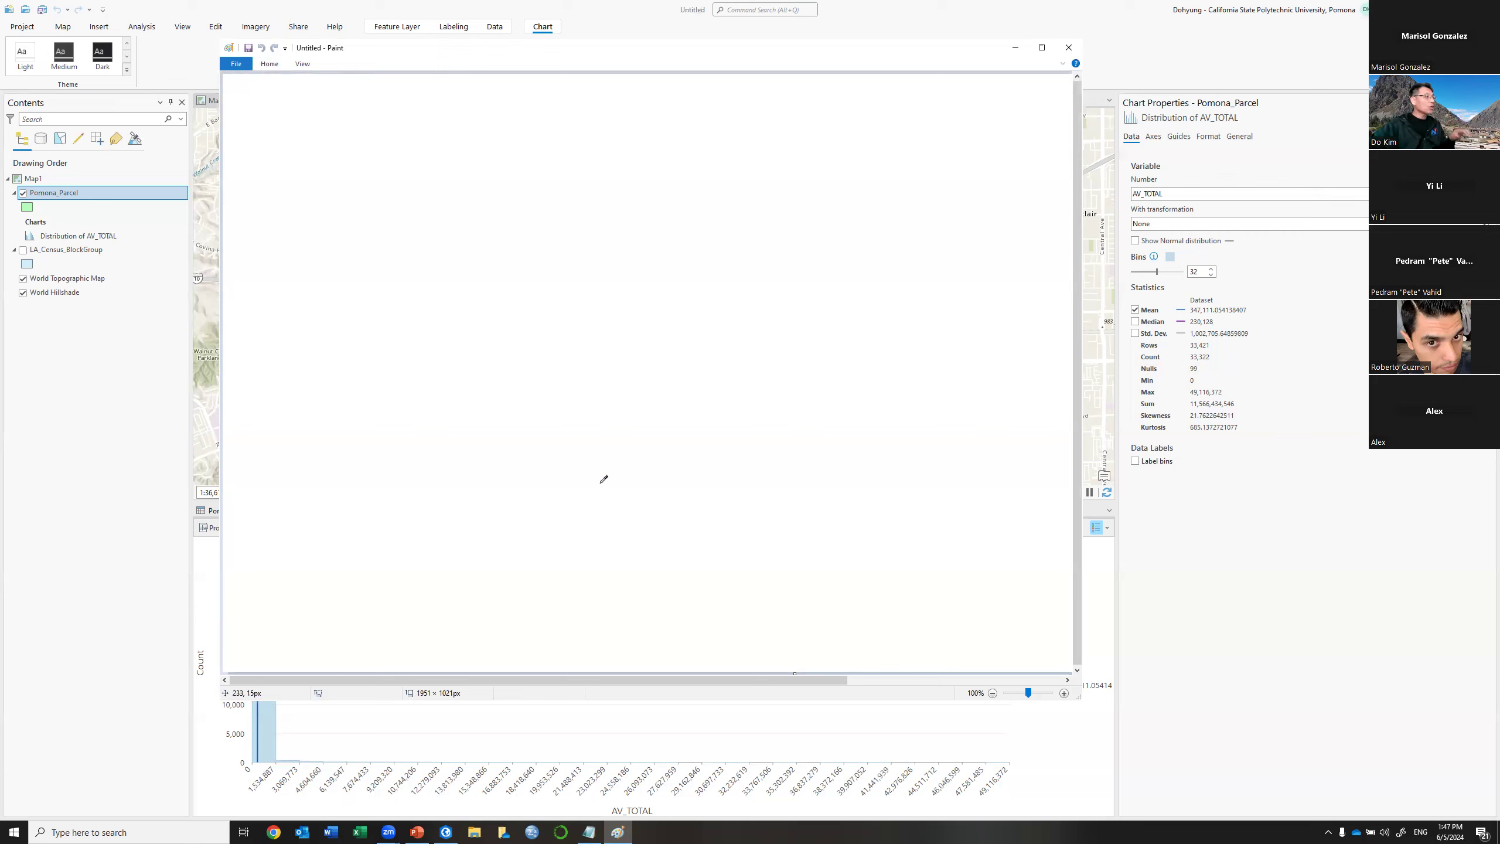
pyautogui.moveTo(323, 479)
pyautogui.mouseDown()
pyautogui.moveTo(354, 474)
pyautogui.moveTo(472, 371)
pyautogui.moveTo(529, 269)
pyautogui.moveTo(630, 275)
pyautogui.moveTo(688, 417)
pyautogui.moveTo(732, 465)
pyautogui.moveTo(873, 501)
pyautogui.mouseUp()
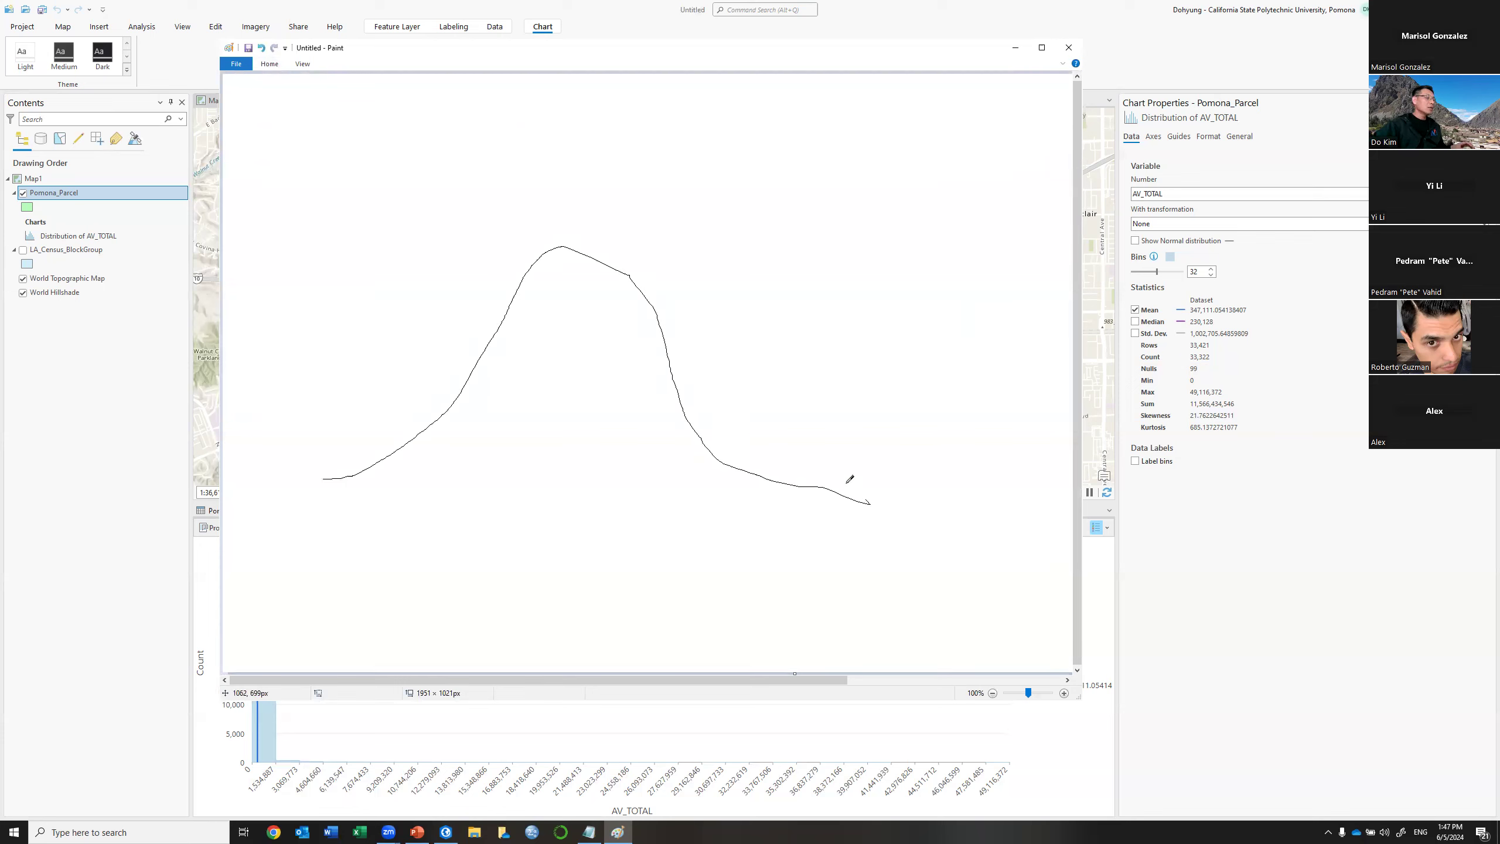
pyautogui.hotkey('ctrl', 'z')
pyautogui.moveTo(324, 489)
pyautogui.mouseDown()
pyautogui.moveTo(443, 452)
pyautogui.moveTo(566, 296)
pyautogui.moveTo(650, 284)
pyautogui.moveTo(724, 402)
pyautogui.moveTo(804, 478)
pyautogui.moveTo(913, 502)
pyautogui.mouseUp()
pyautogui.click(1196, 424)
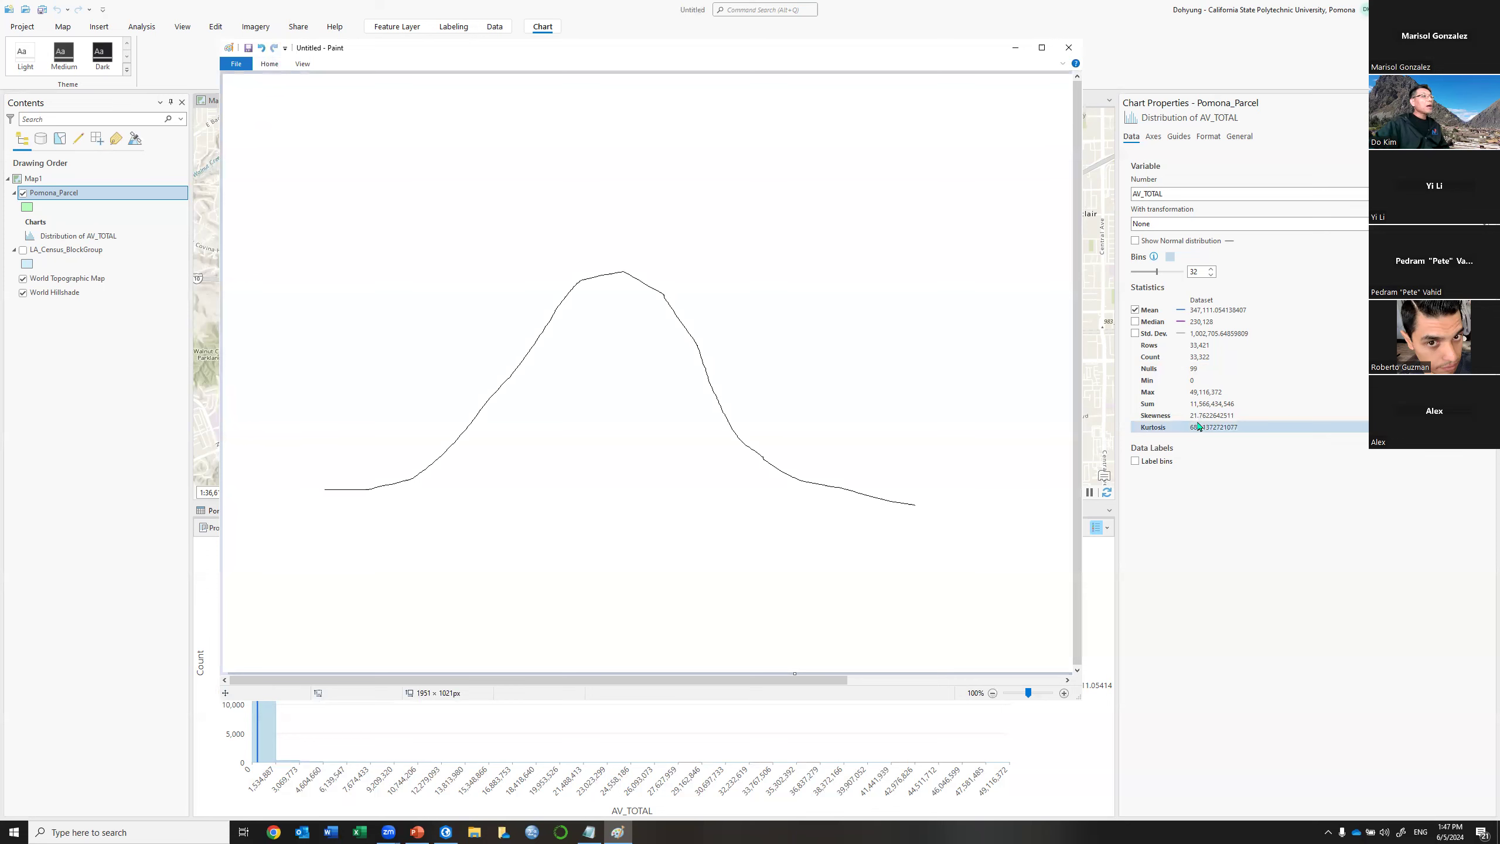
# Draw a red right-skewed curve over the black one, with its peak near the left end and a long tail to the right.
pyautogui.click(271, 66)
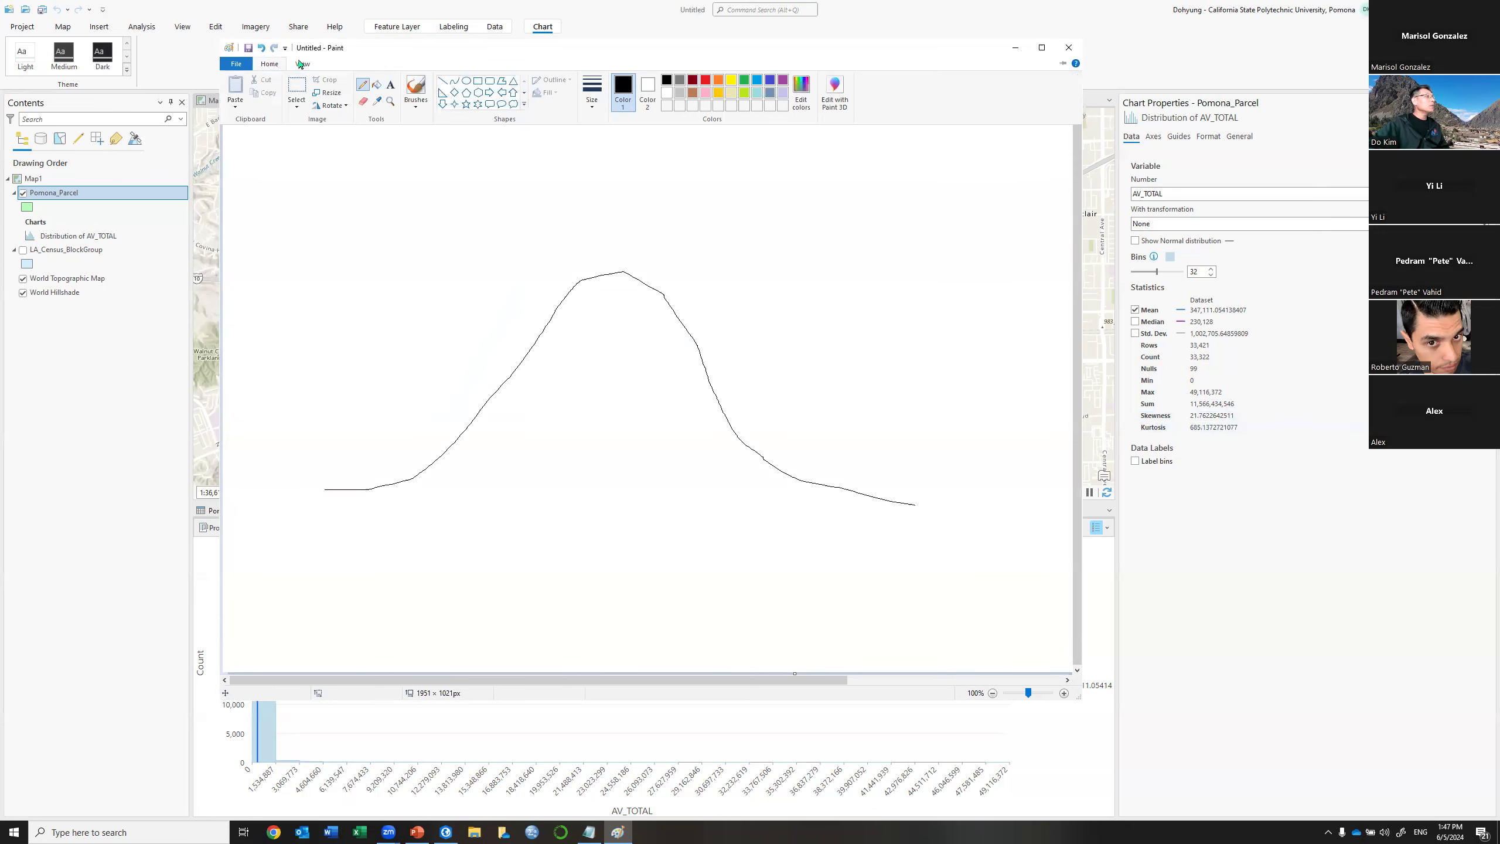
pyautogui.click(705, 79)
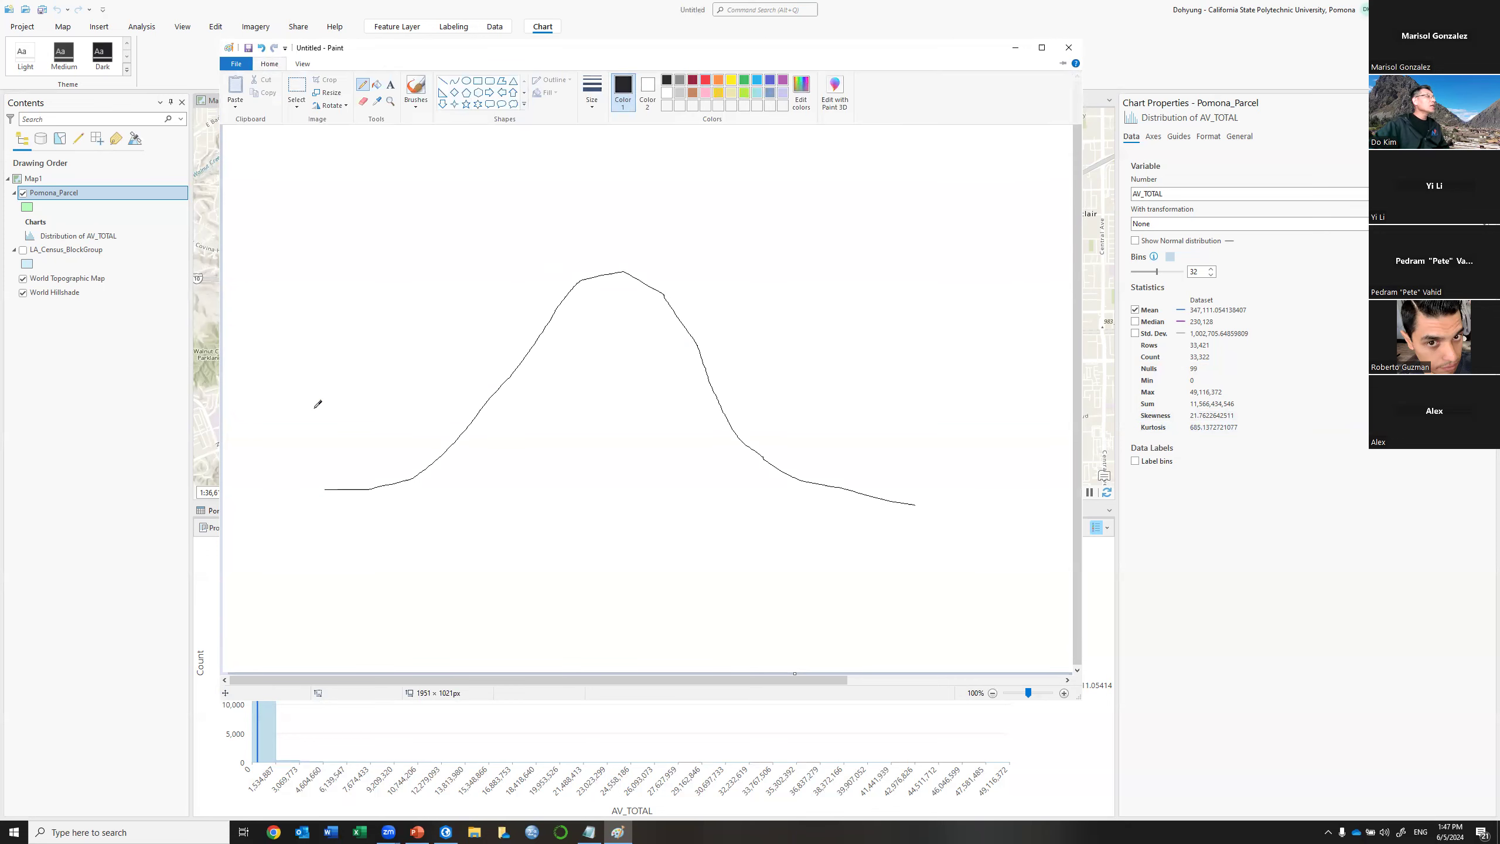
pyautogui.moveTo(310, 494); pyautogui.dragTo(315, 448)
pyautogui.moveTo(328, 395)
pyautogui.mouseDown()
pyautogui.moveTo(432, 350)
pyautogui.moveTo(653, 452)
pyautogui.moveTo(892, 490)
pyautogui.mouseUp()
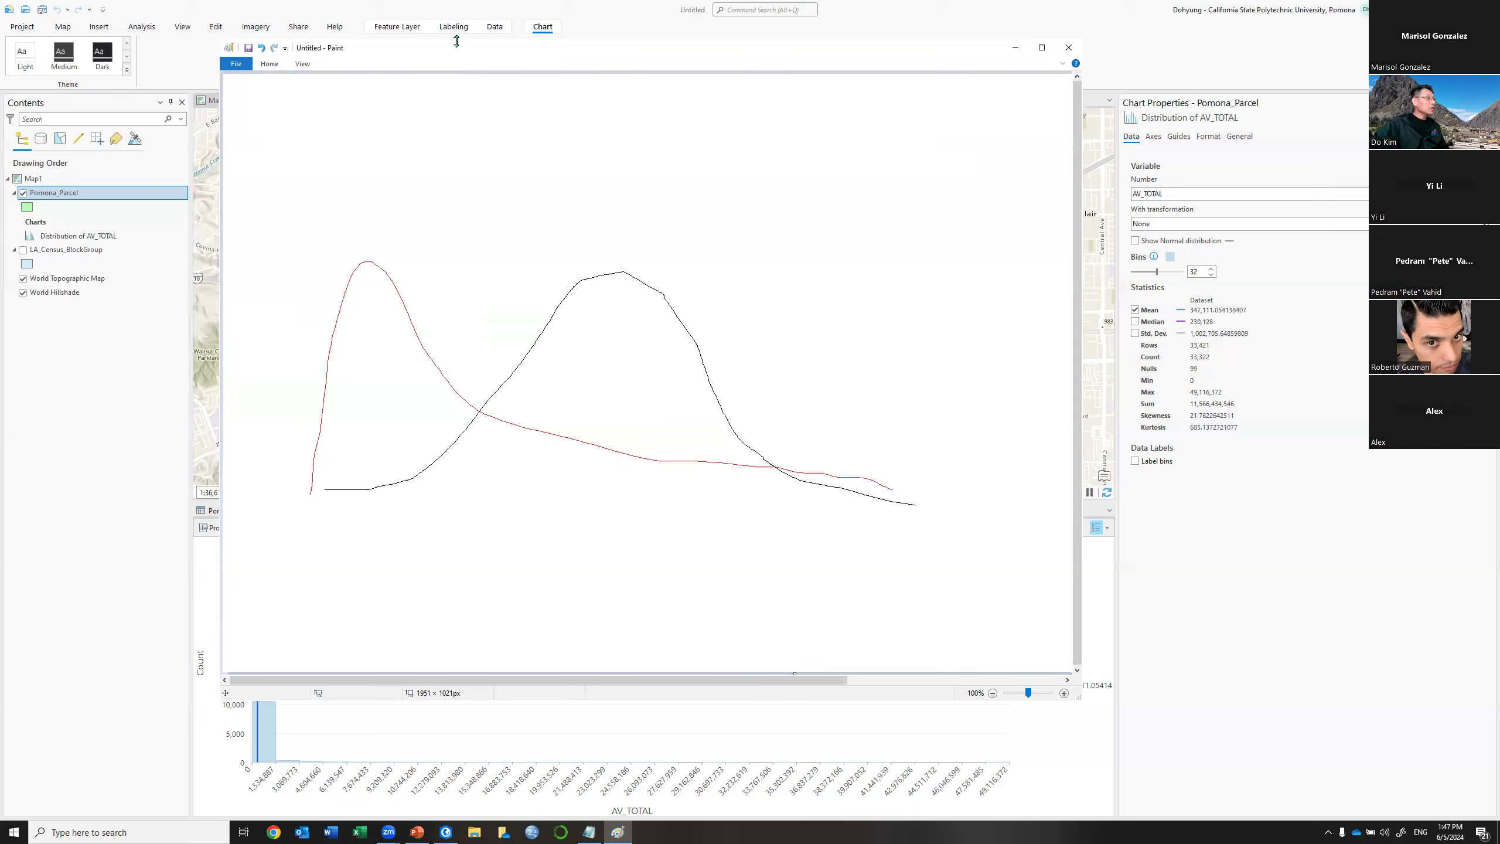
# Draw a red left-skewed curve in Paint, with its peak toward the right end, and point out the chart's Skewness statistic in ArcGIS Pro.
pyautogui.moveTo(456, 54)
pyautogui.mouseDown()
pyautogui.moveTo(453, 157)
pyautogui.moveTo(565, 15)
pyautogui.mouseUp()
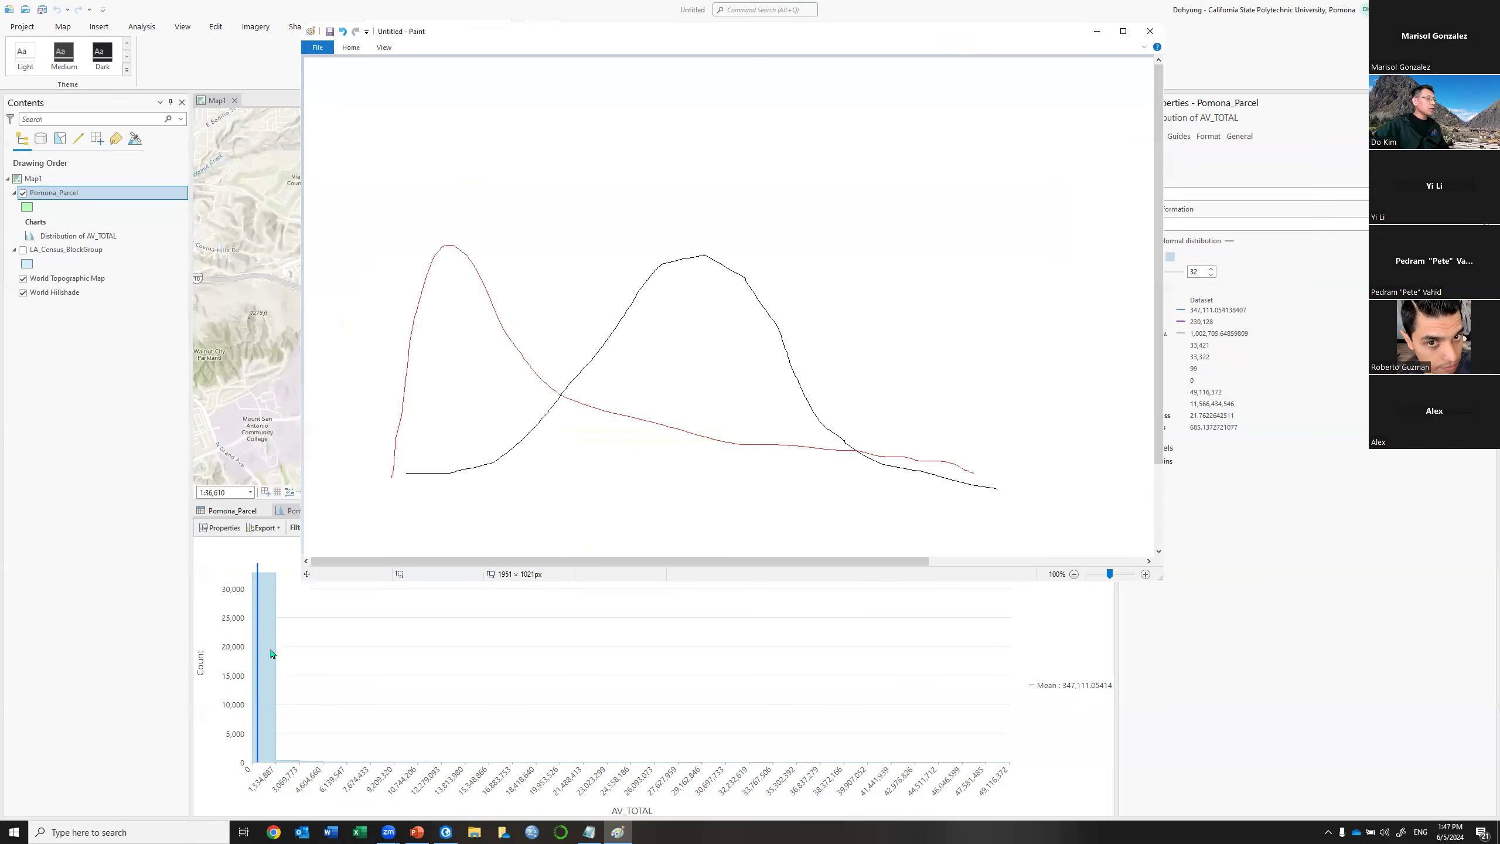
pyautogui.moveTo(396, 471)
pyautogui.mouseDown()
pyautogui.moveTo(546, 470)
pyautogui.moveTo(803, 339)
pyautogui.moveTo(868, 238)
pyautogui.moveTo(1008, 466)
pyautogui.moveTo(1035, 470)
pyautogui.mouseUp()
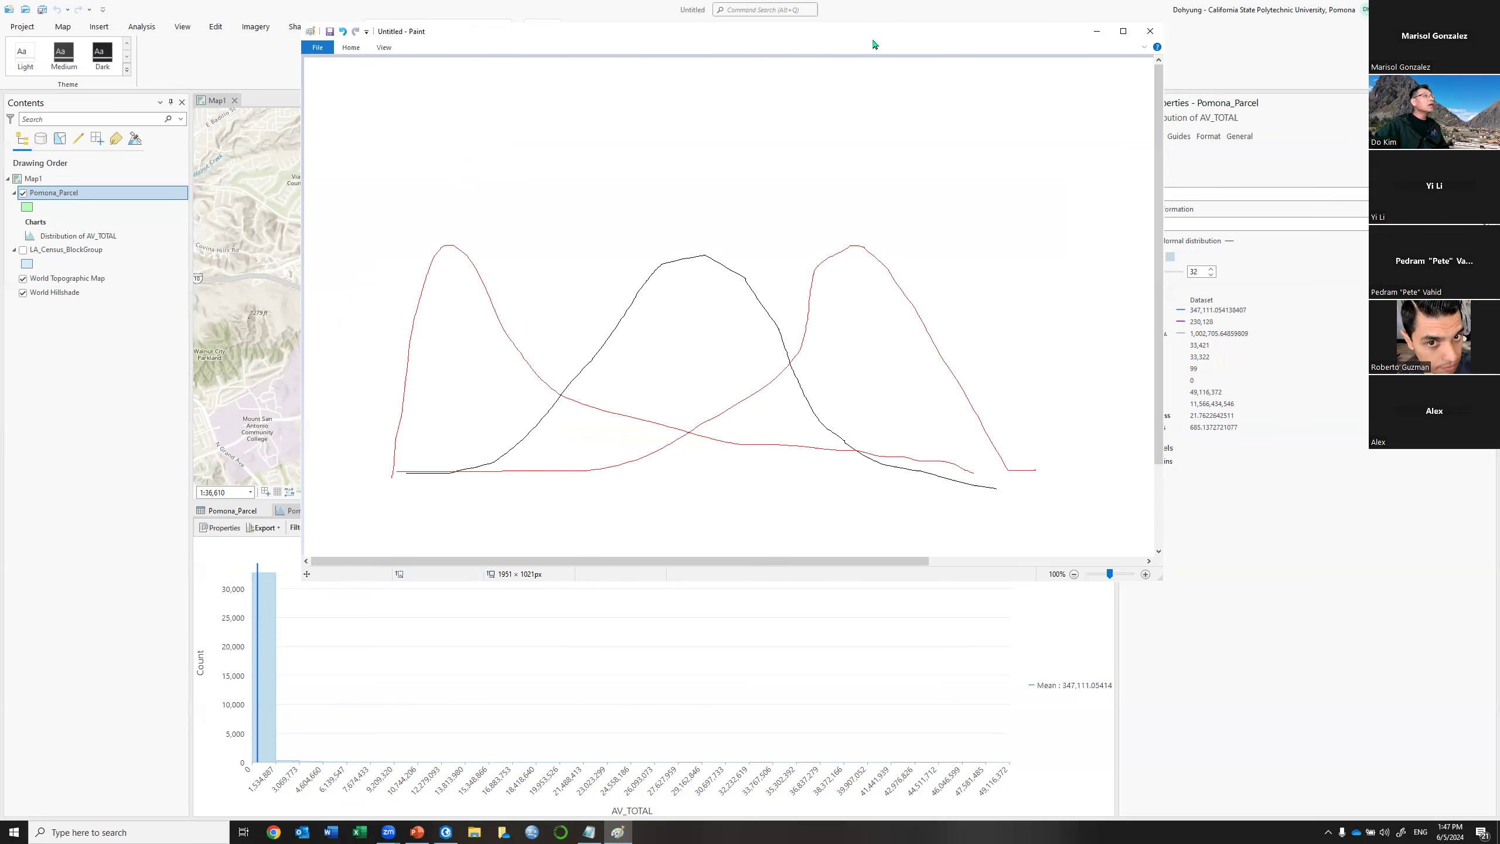
pyautogui.moveTo(875, 43); pyautogui.dragTo(658, 105)
pyautogui.click(1195, 418)
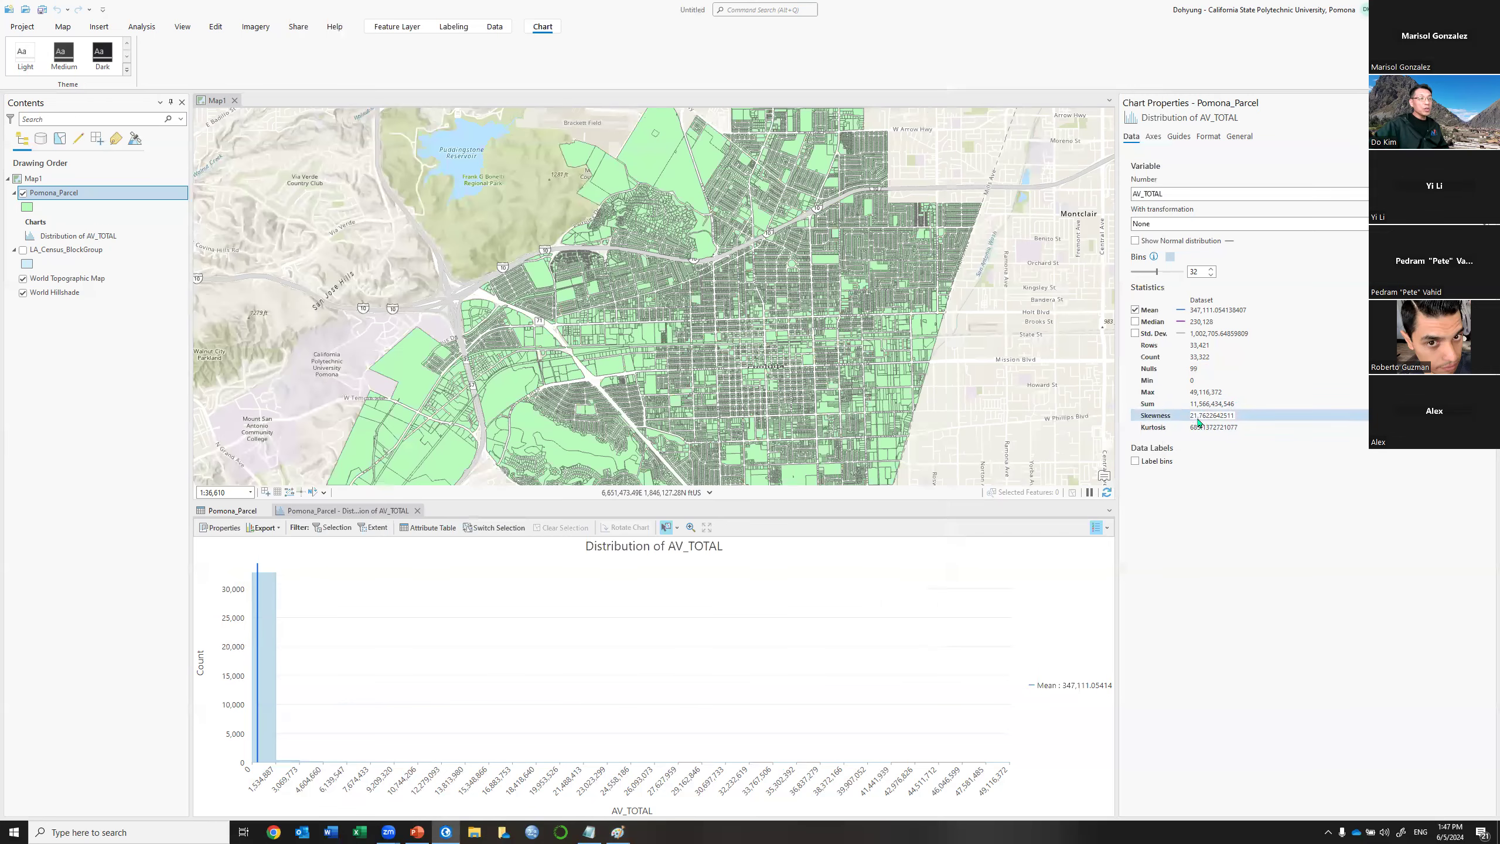
pyautogui.click(618, 832)
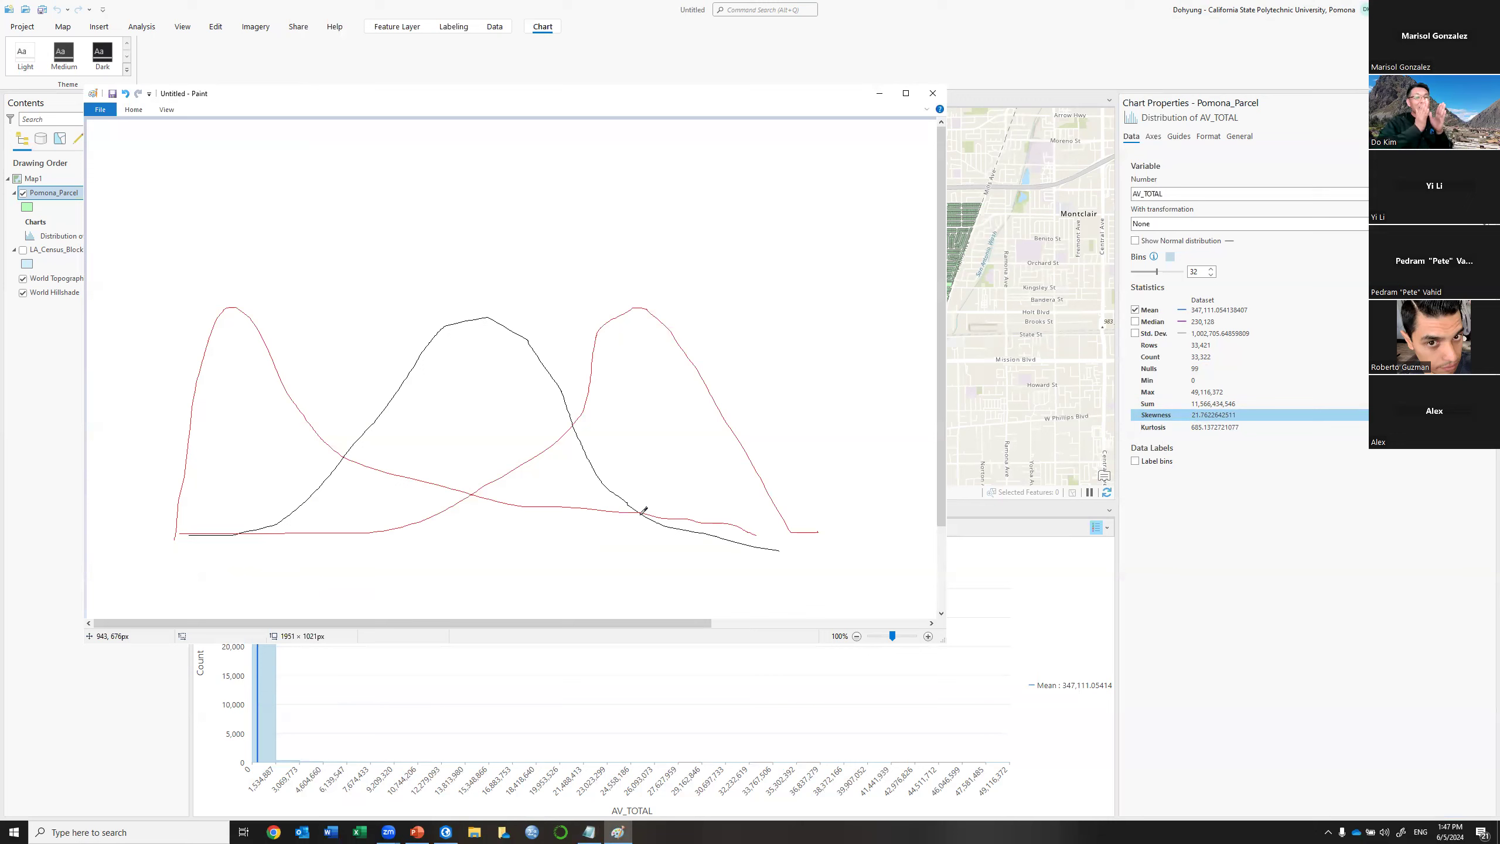
# Undo both red skewed curves, and draw a tall narrow red curve and a low wide one over the black bell curve.
pyautogui.hotkey('ctrl', 'z')
pyautogui.hotkey('ctrl', 'z')
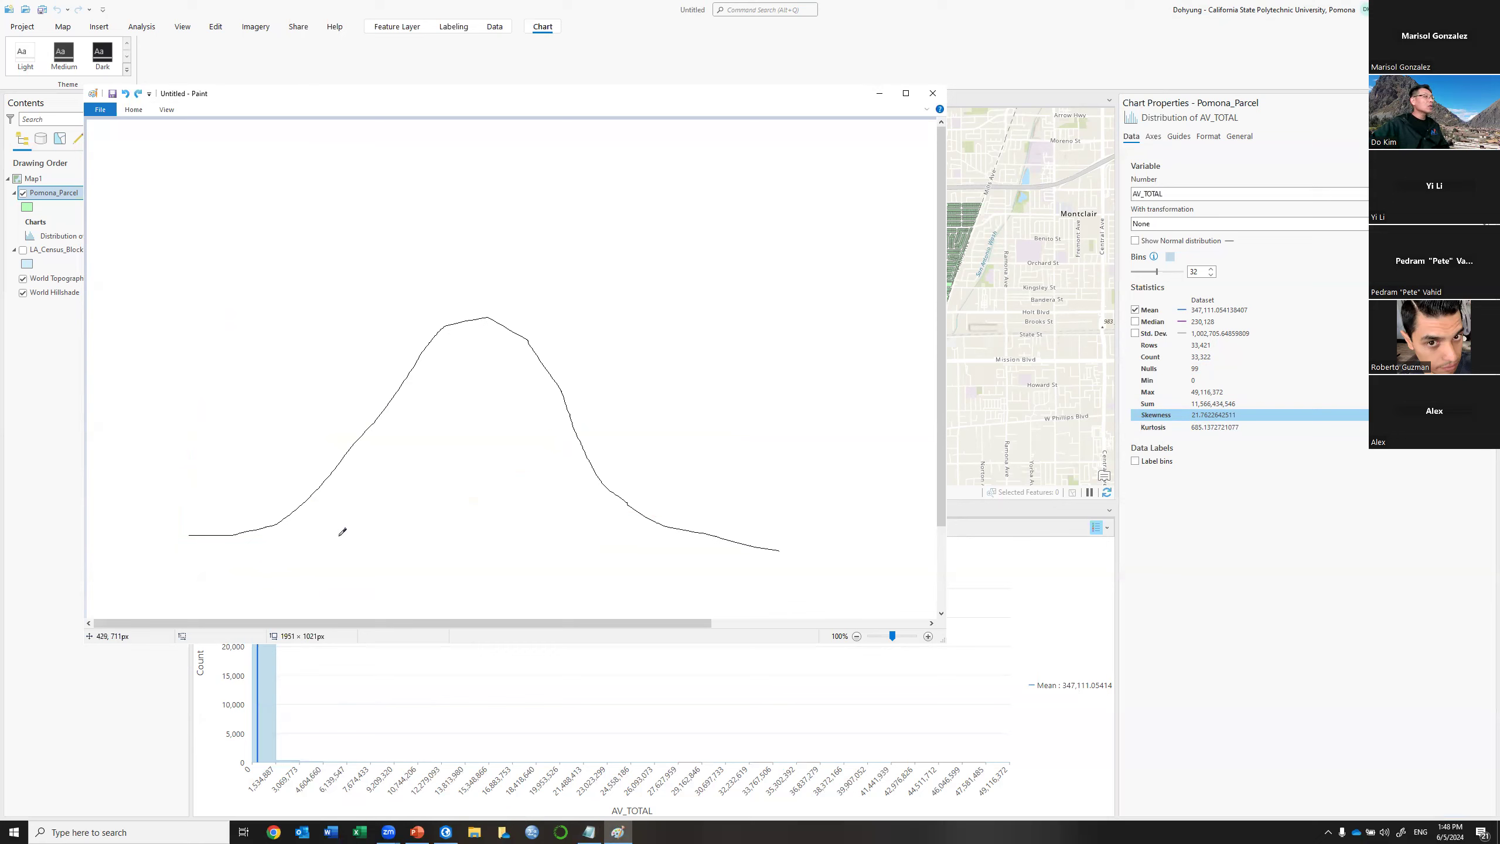
pyautogui.moveTo(365, 523)
pyautogui.mouseDown()
pyautogui.moveTo(384, 509)
pyautogui.moveTo(441, 325)
pyautogui.moveTo(447, 252)
pyautogui.moveTo(477, 262)
pyautogui.moveTo(485, 419)
pyautogui.moveTo(524, 518)
pyautogui.moveTo(578, 541)
pyautogui.mouseUp()
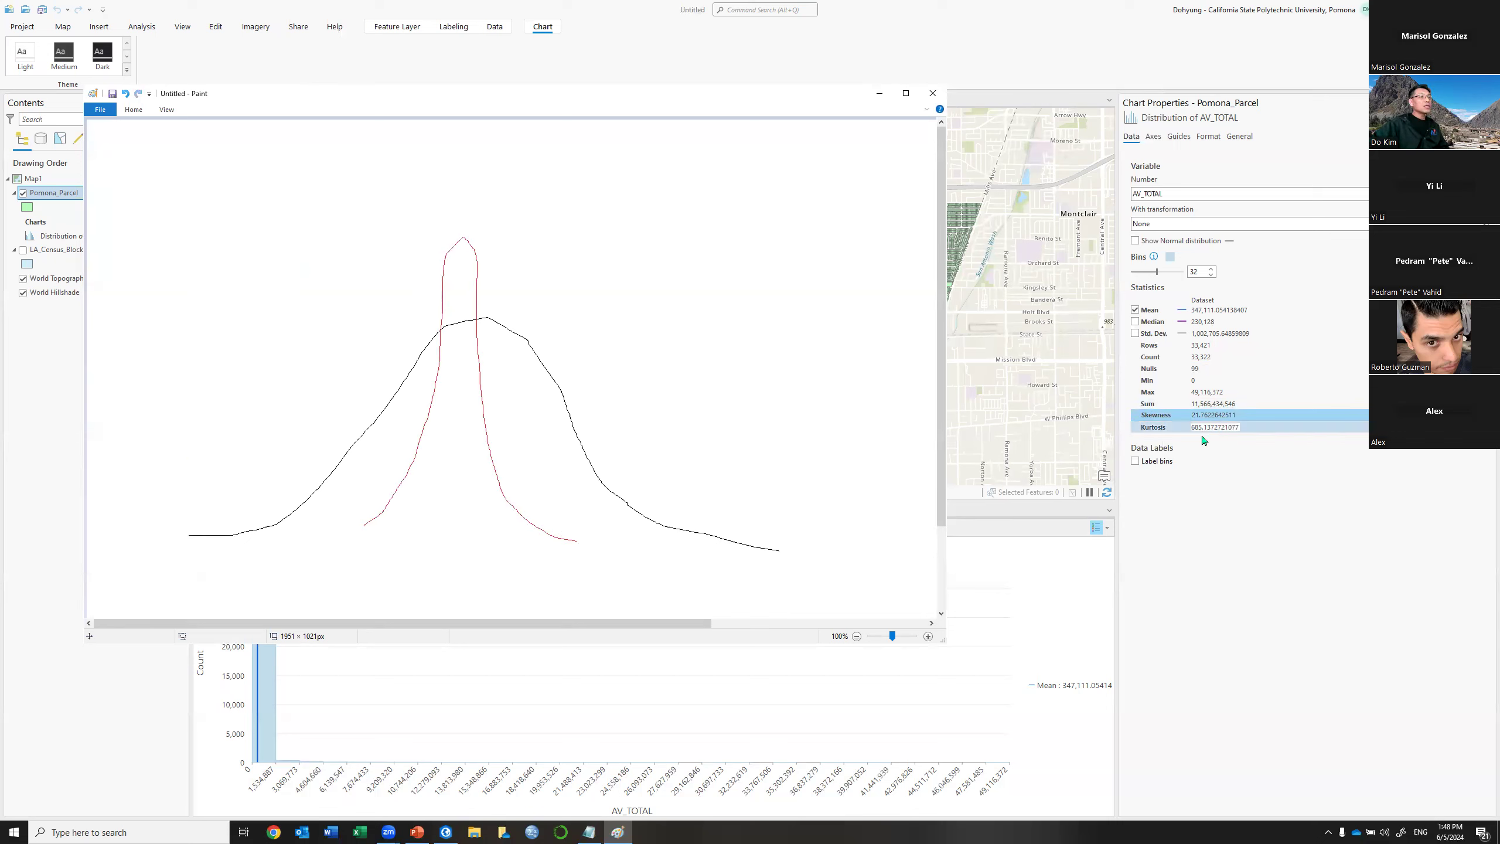
pyautogui.moveTo(115, 526)
pyautogui.mouseDown()
pyautogui.moveTo(184, 523)
pyautogui.moveTo(463, 376)
pyautogui.moveTo(673, 492)
pyautogui.moveTo(914, 507)
pyautogui.mouseUp()
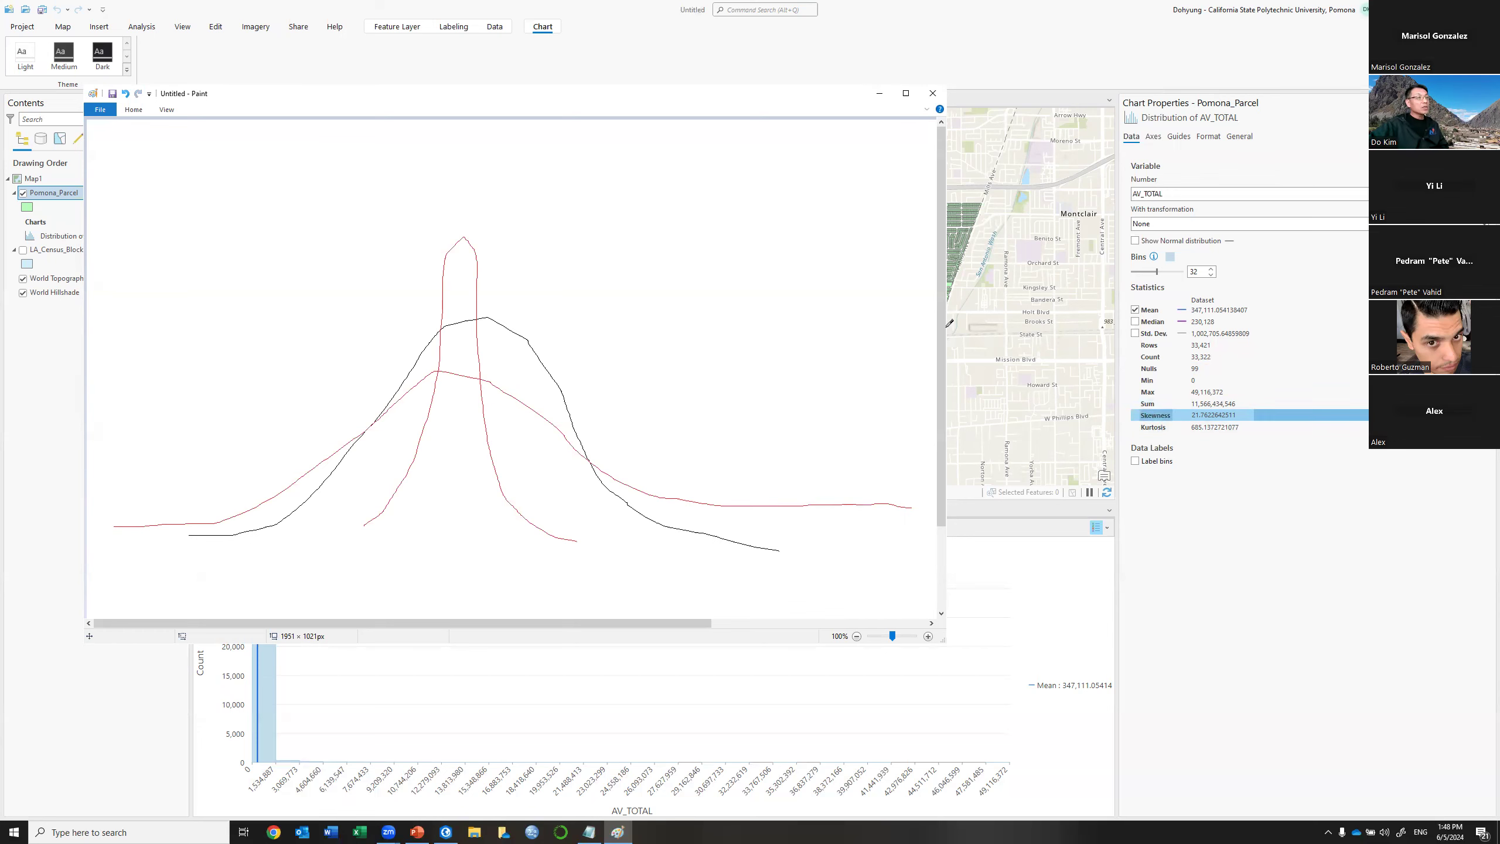
# Switch to ArcGIS Pro and review the numeric fields available as the histogram's variable, keeping AV_TOTAL.
pyautogui.click(814, 65)
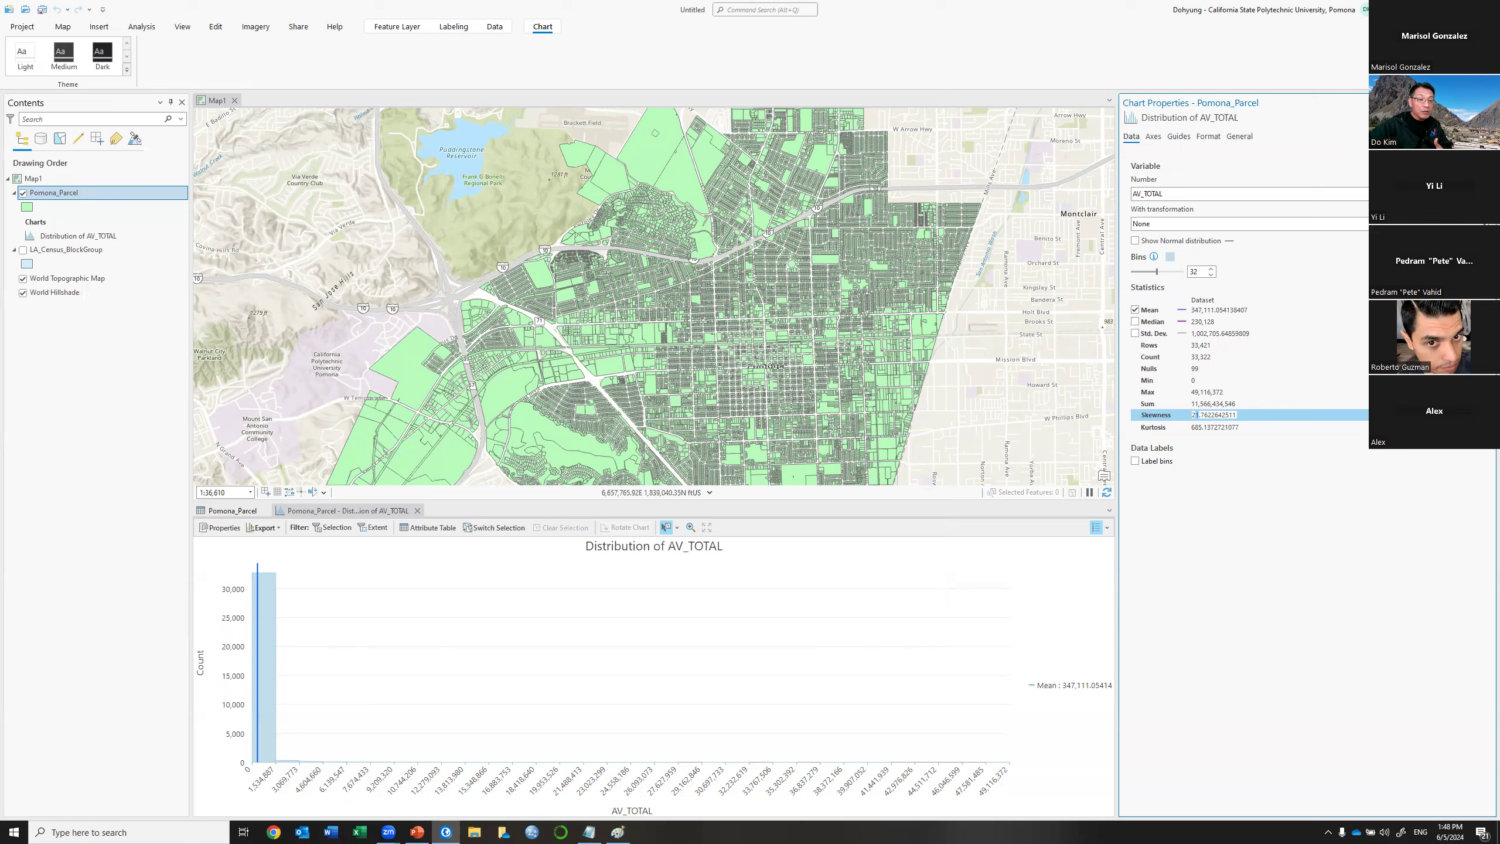
pyautogui.press('Escape')
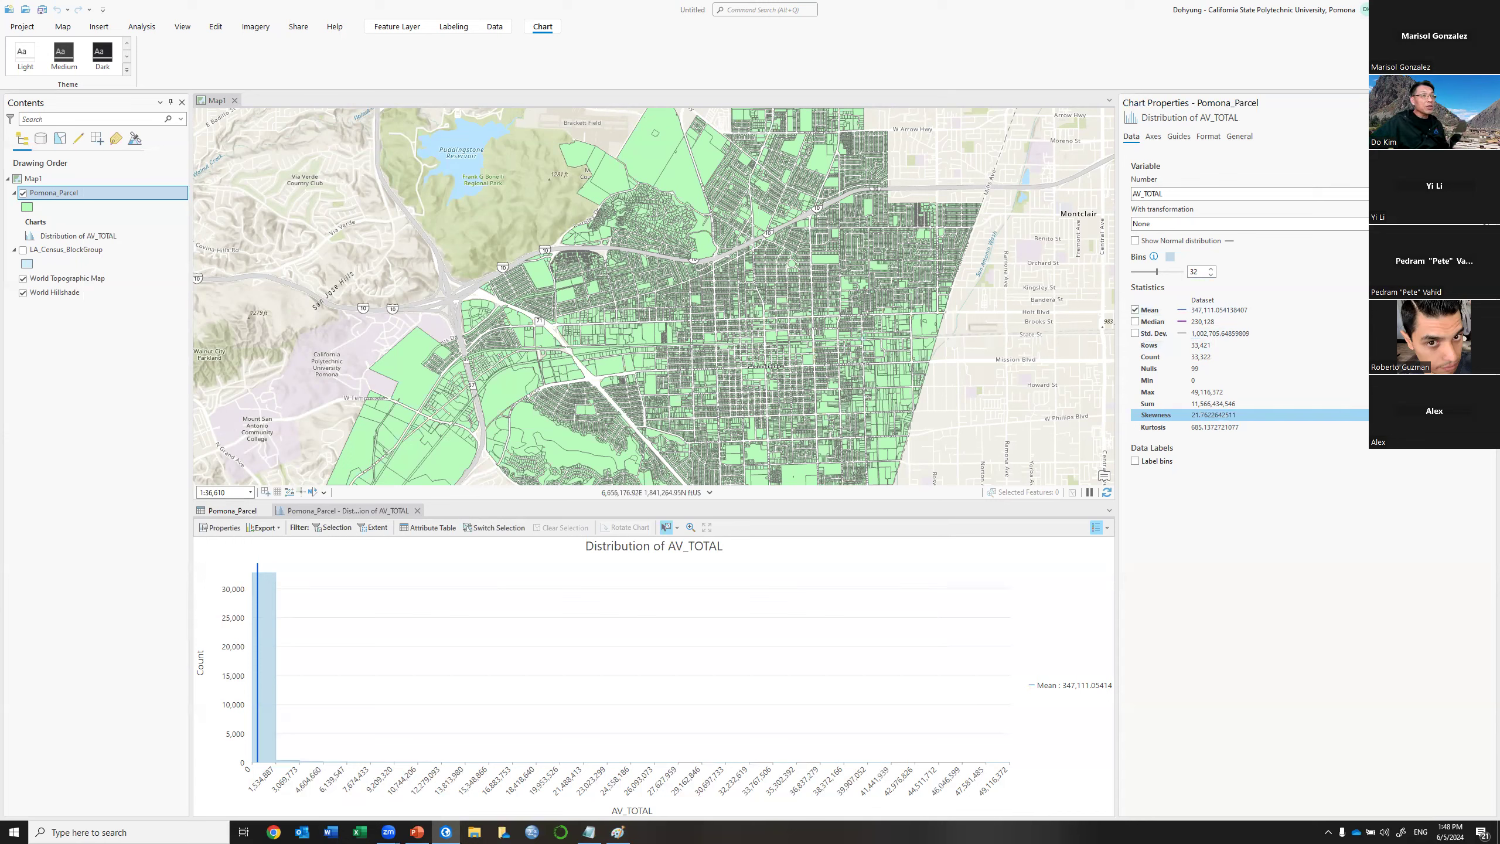
pyautogui.click(1175, 193)
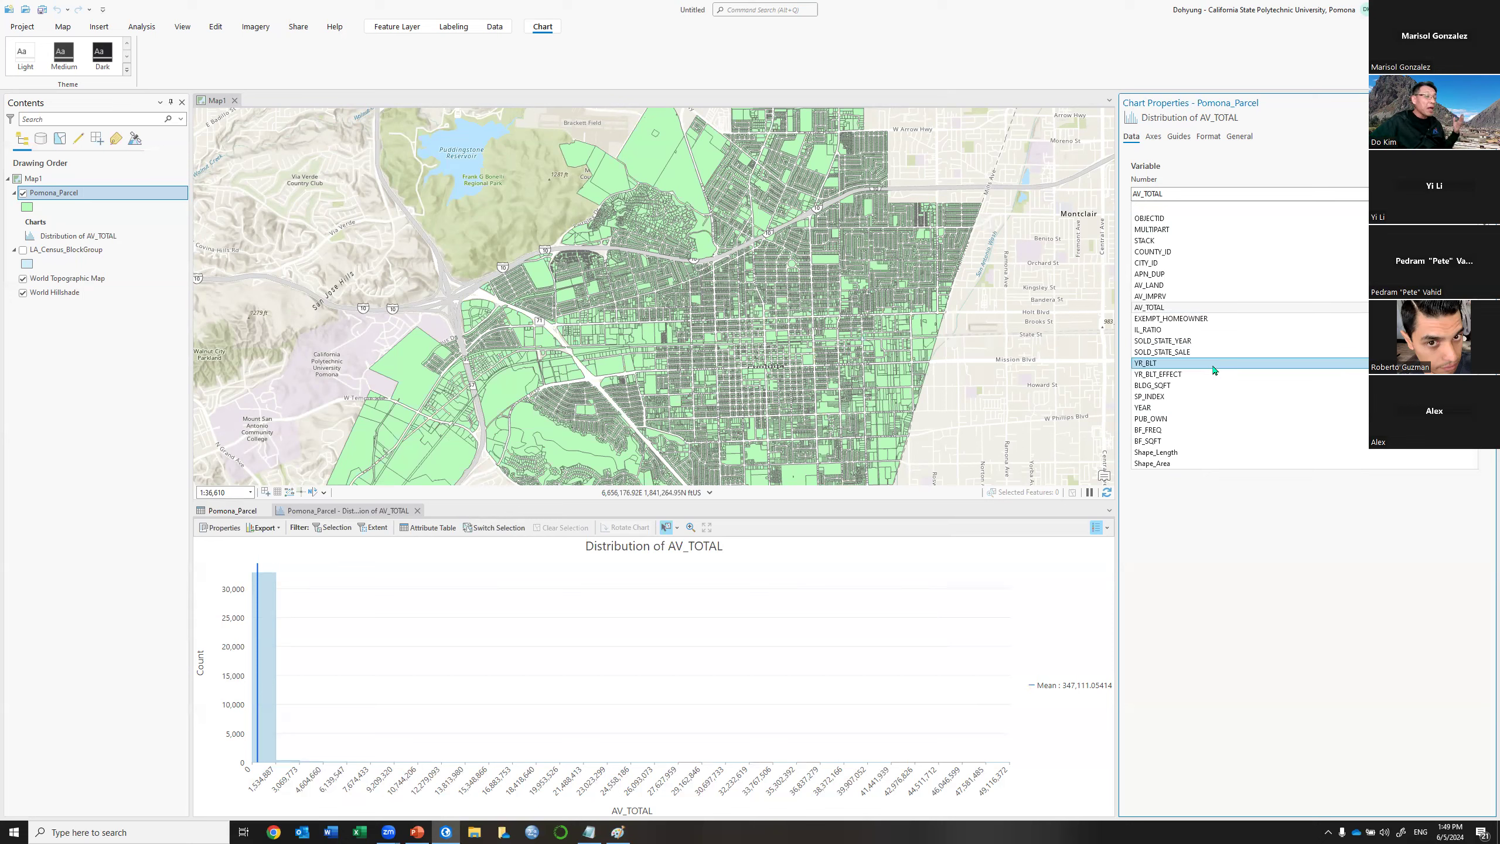
pyautogui.click(1153, 496)
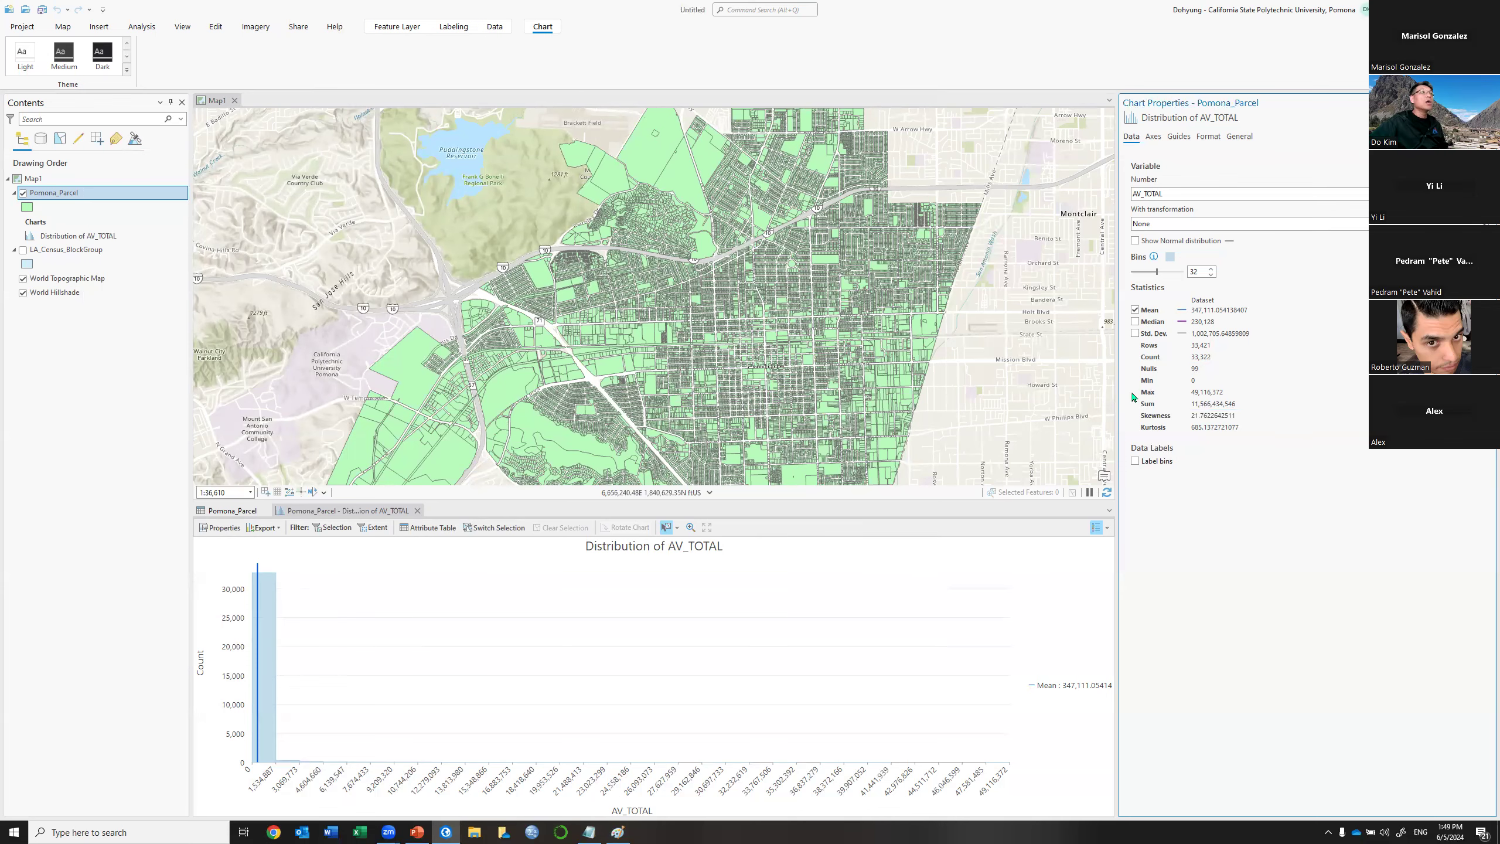
# Close the AV_TOTAL distribution chart, reopening it once from the Pomona_Parcel layer's chart list before closing it again.
pyautogui.click(361, 509)
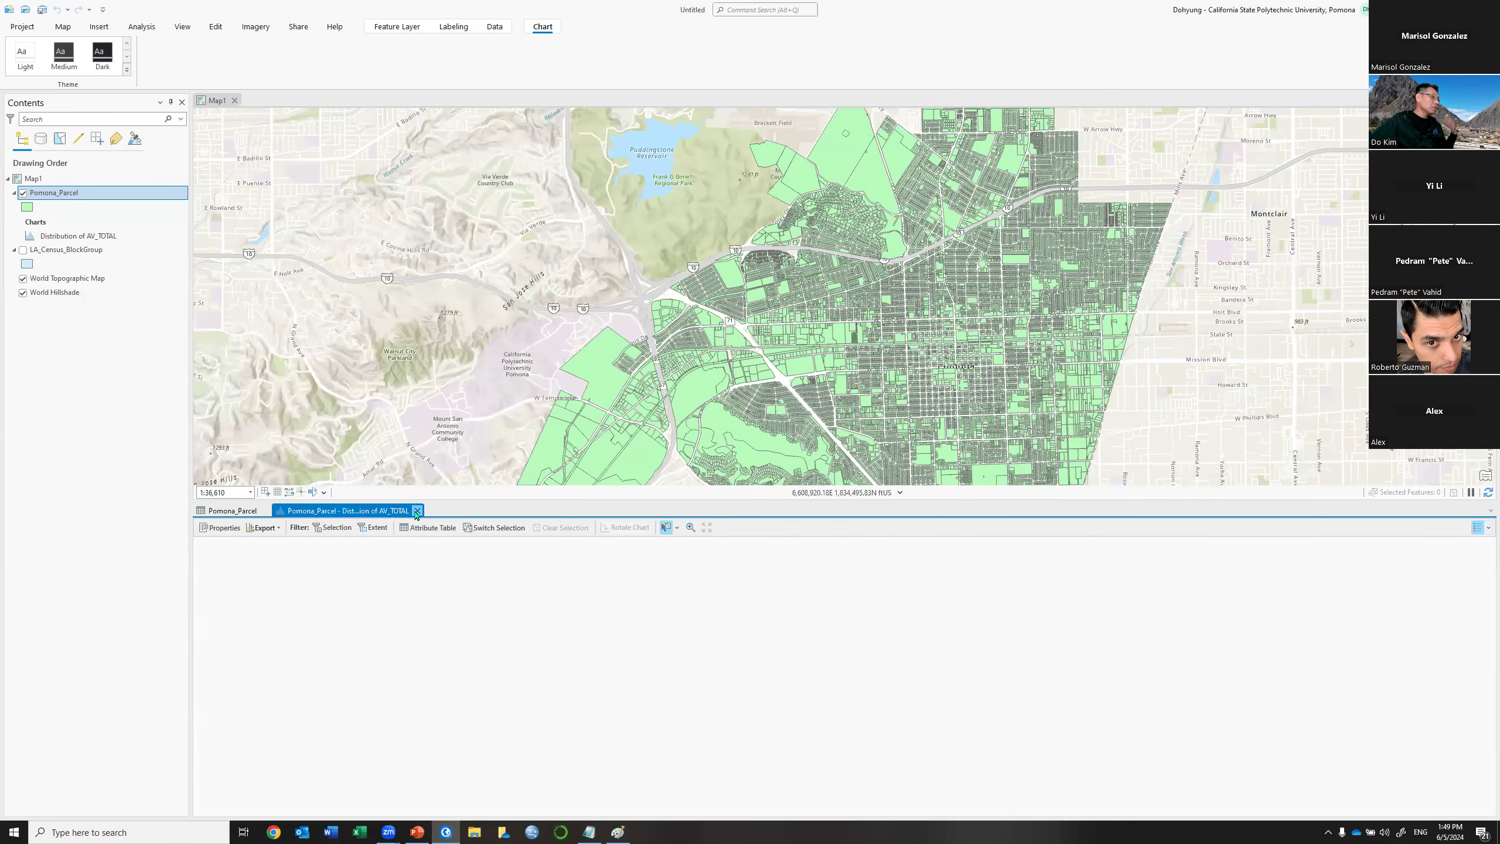
pyautogui.click(416, 511)
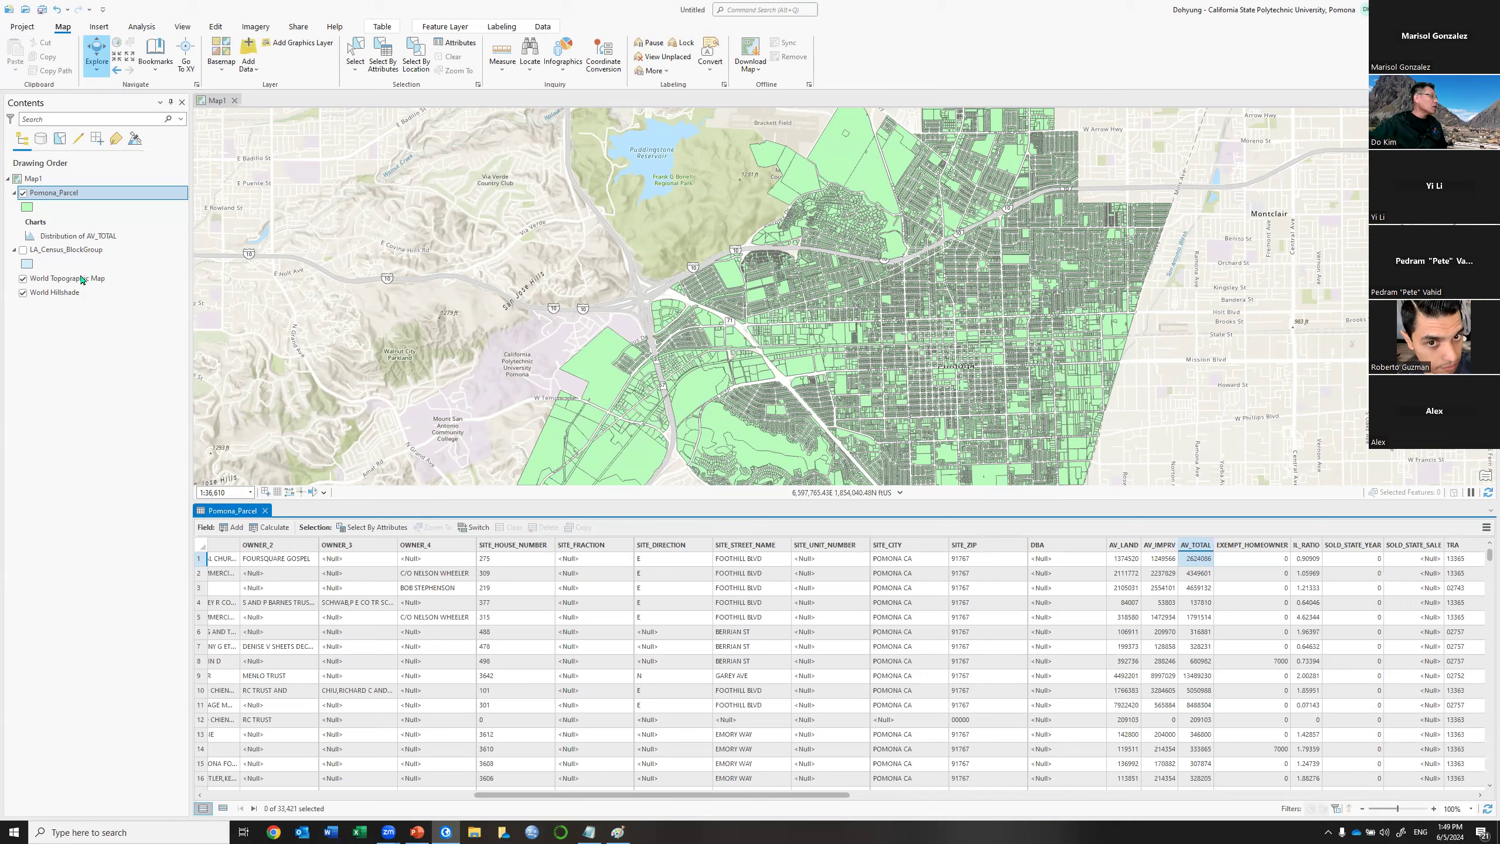
pyautogui.click(116, 236)
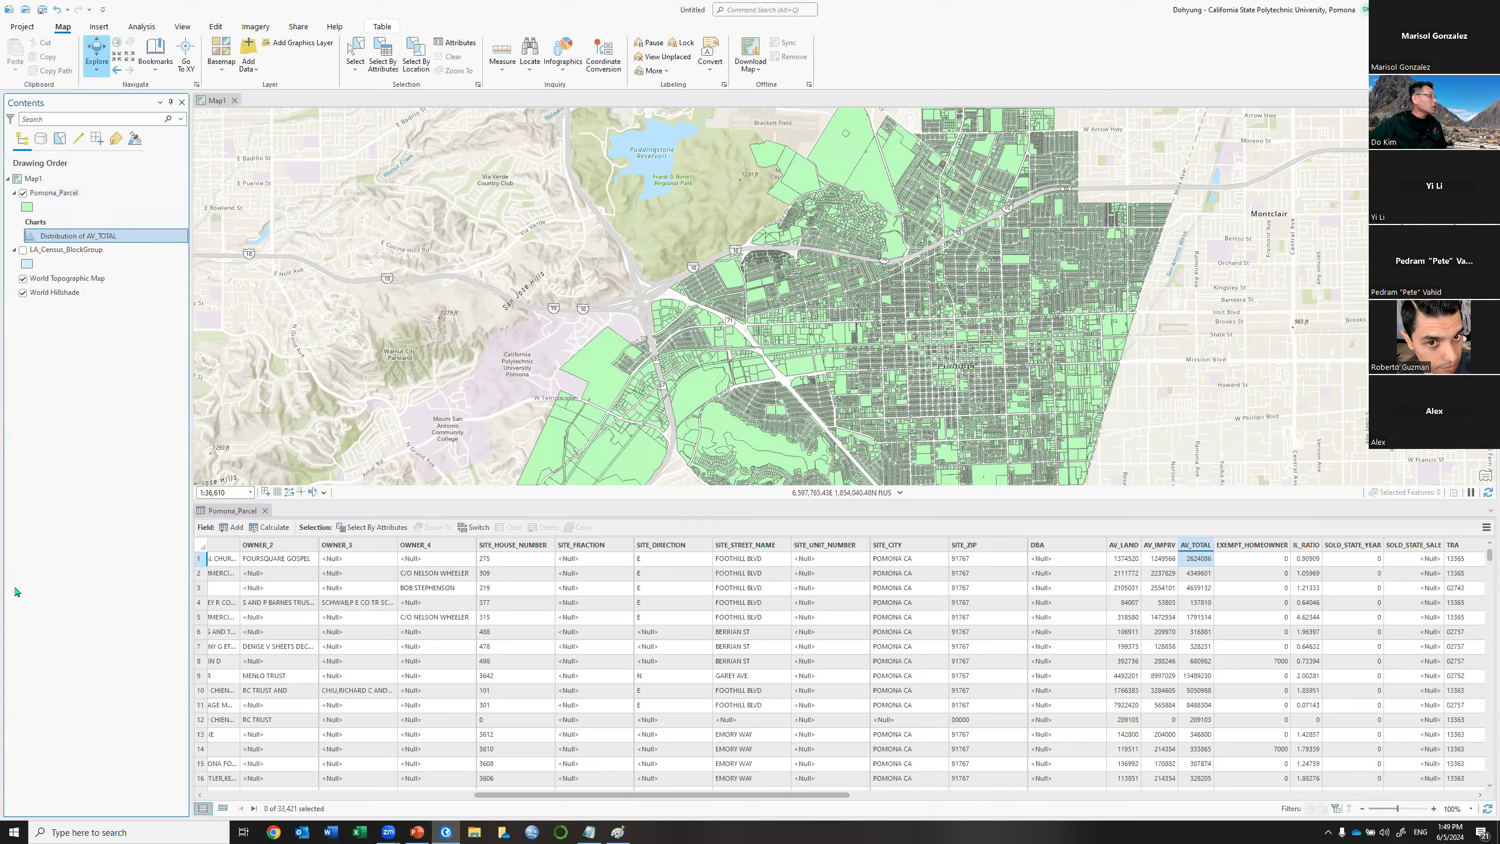
pyautogui.rightClick(135, 233)
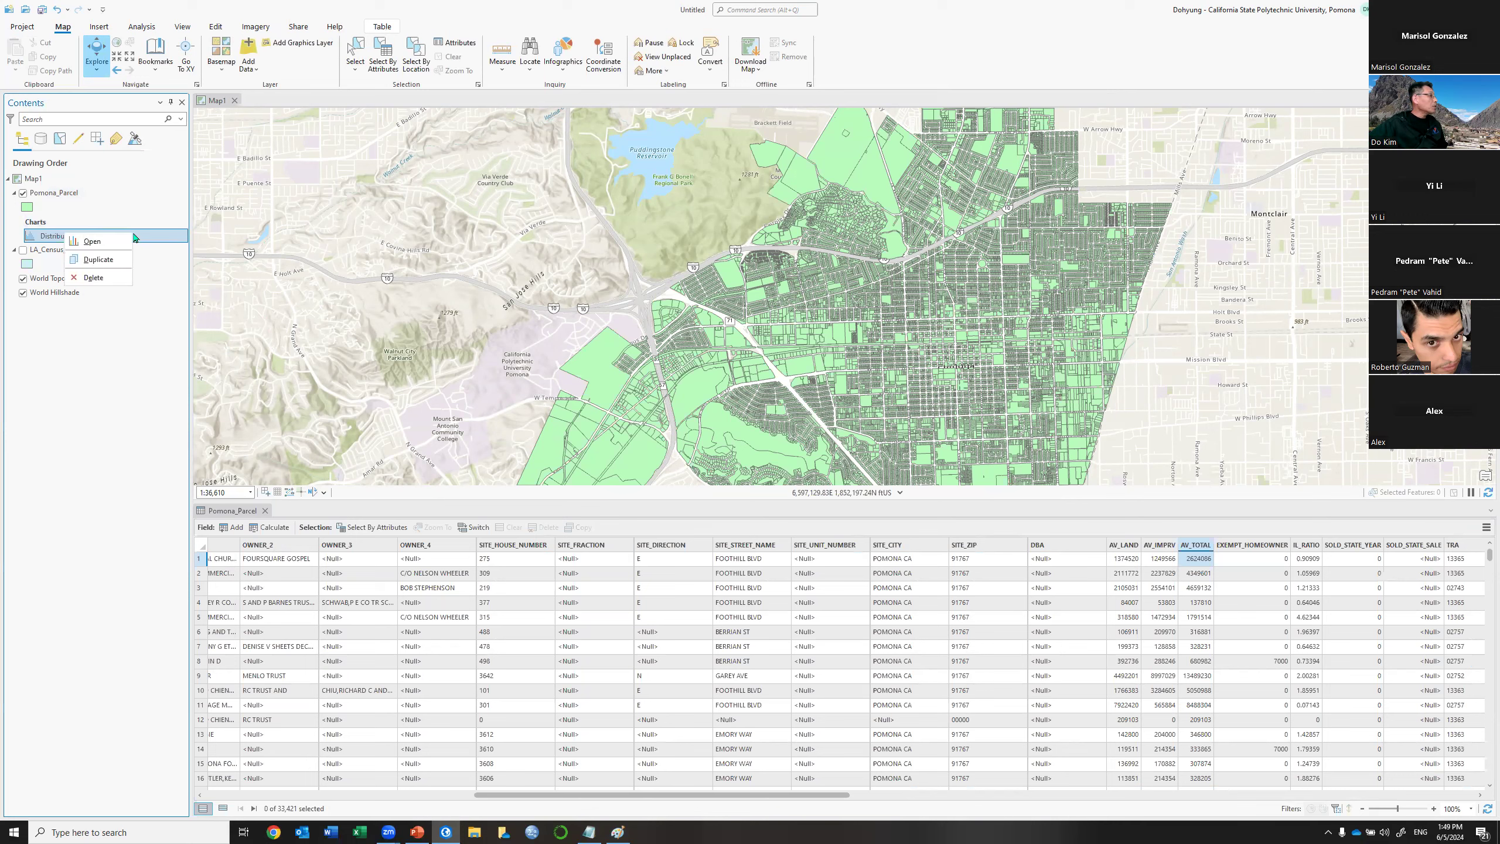
pyautogui.press('Escape')
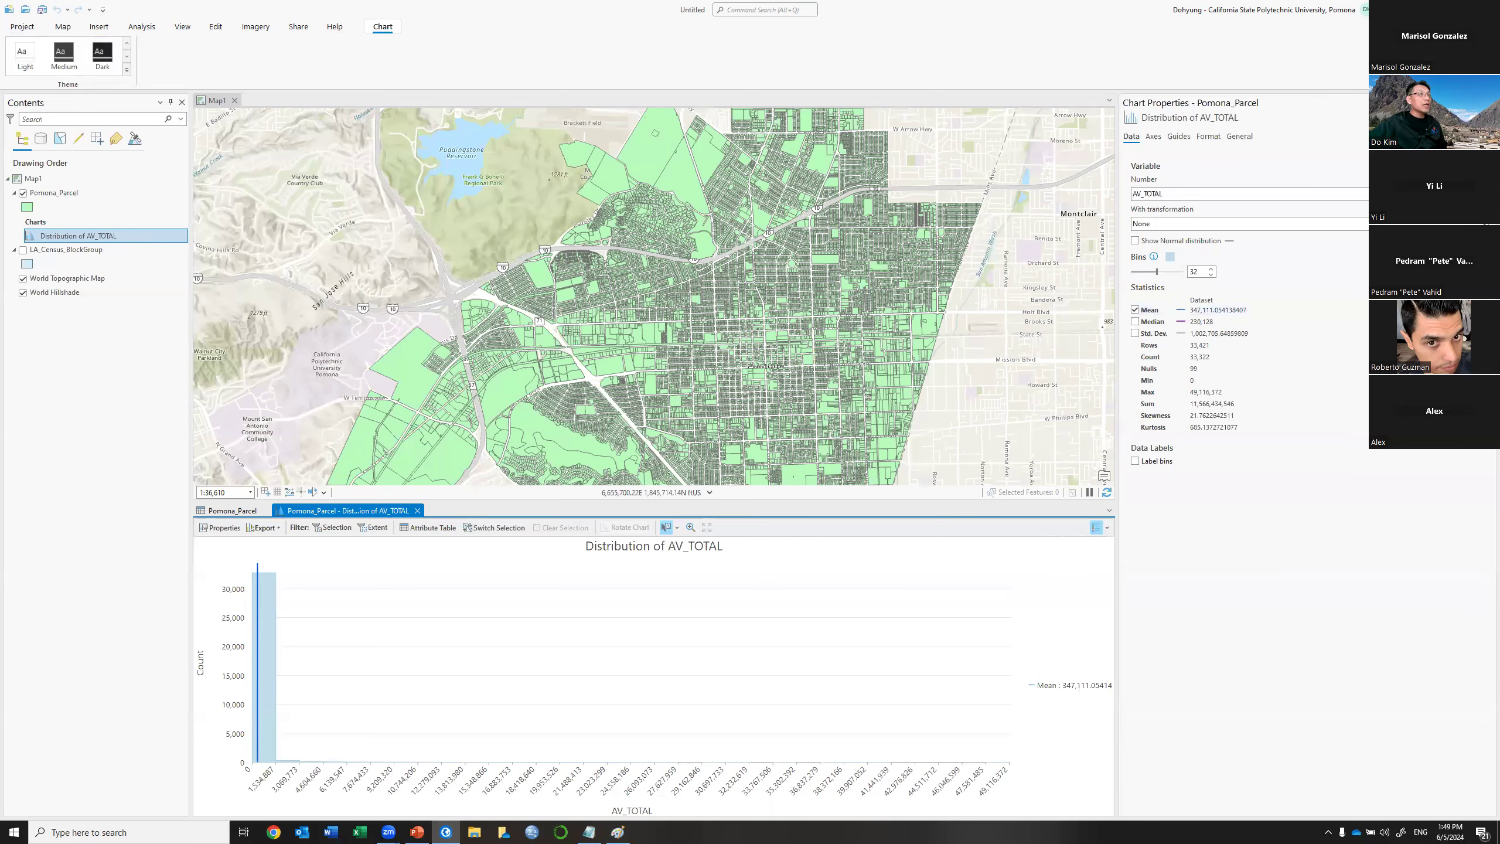
pyautogui.click(1491, 102)
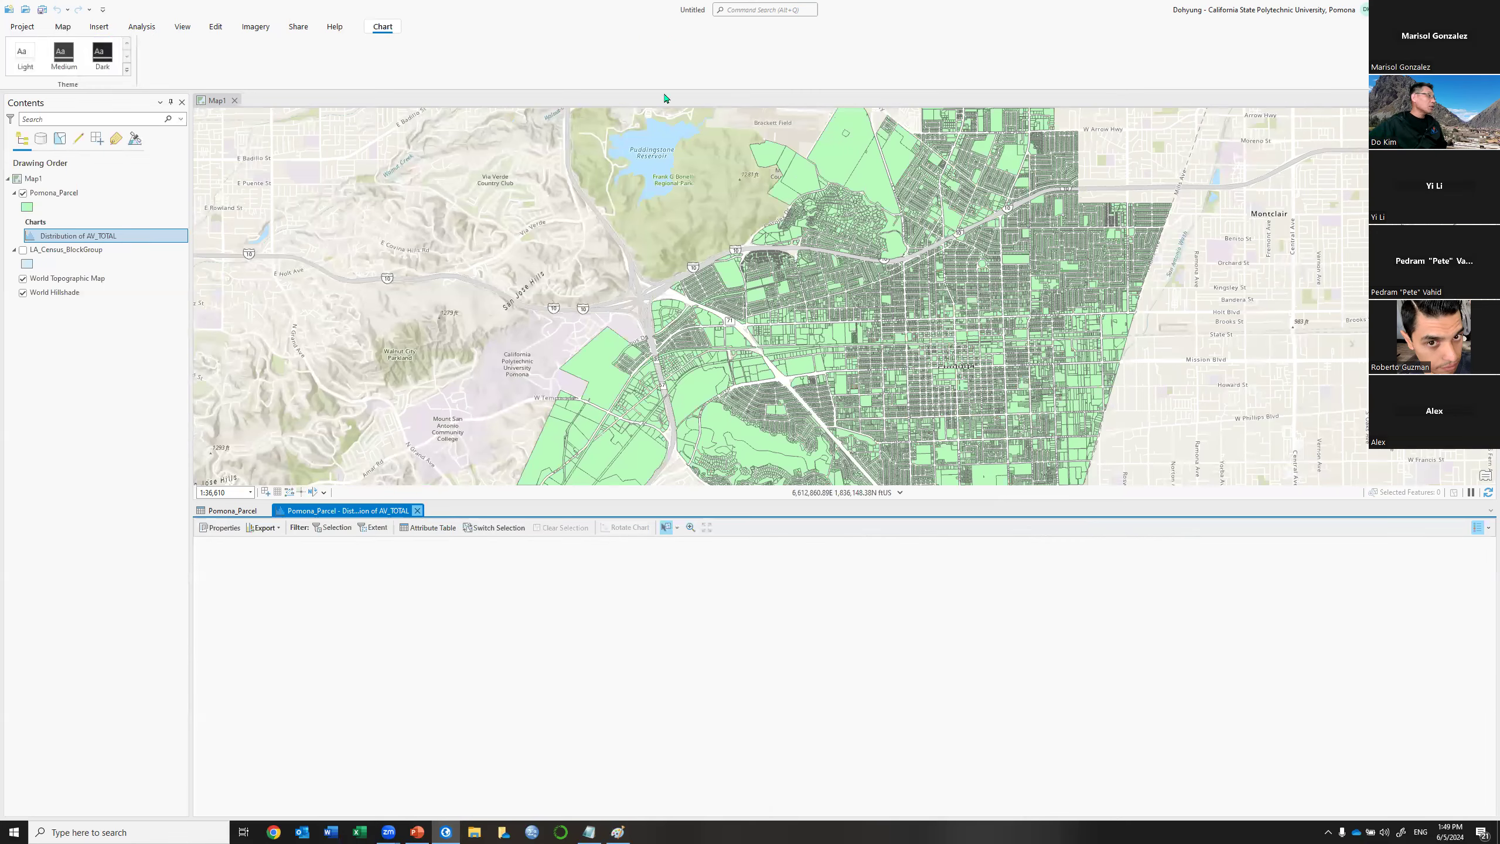
pyautogui.hotkey('ctrl', 'F4')
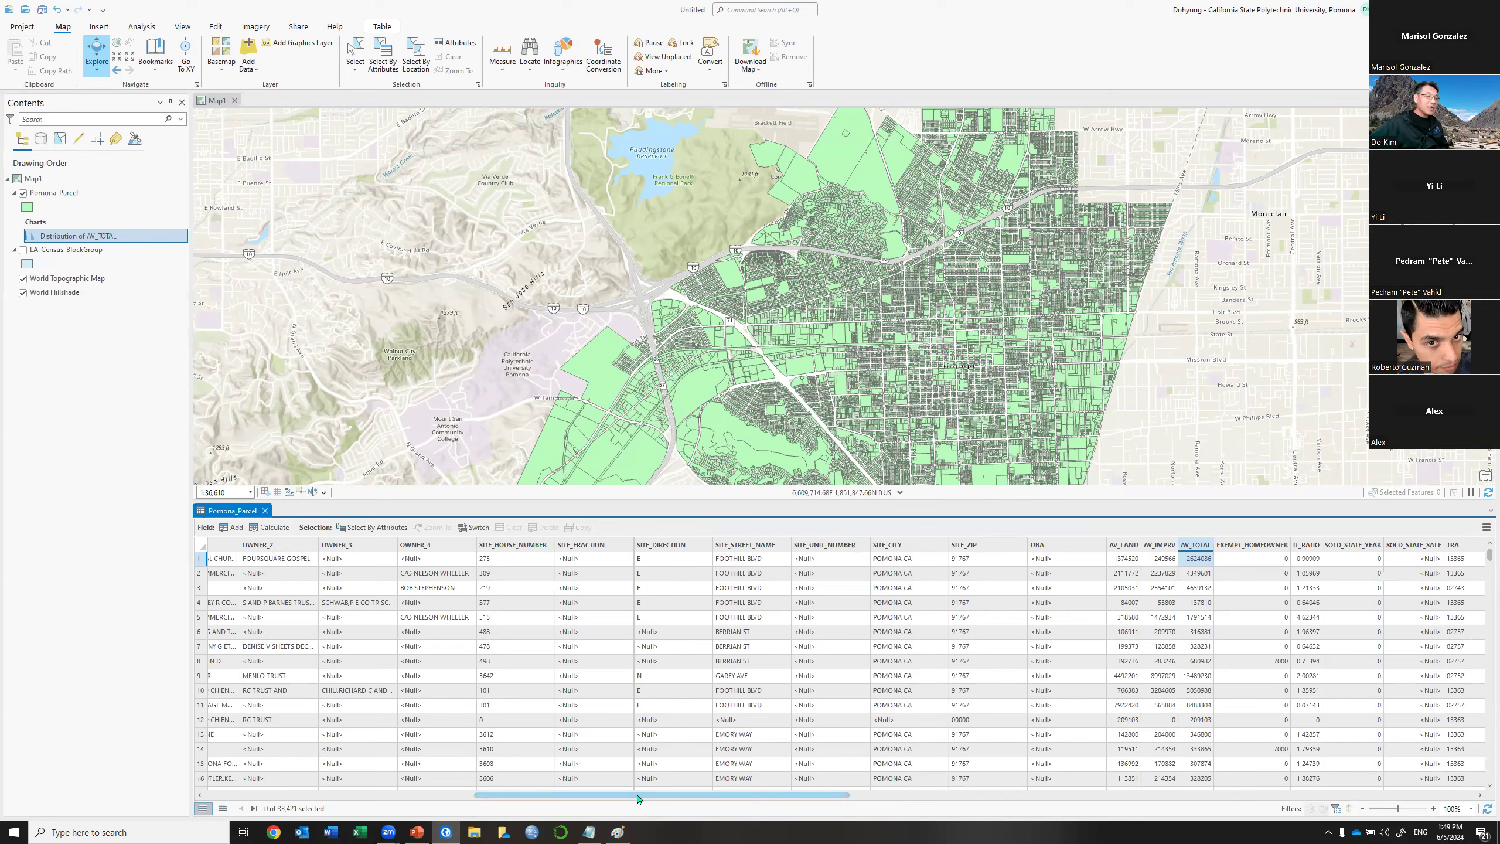
# Examine the last columns of the Pomona_Parcel table and check the Calculation of Geometry slide in PowerPoint before returning to ArcGIS Pro.
pyautogui.moveTo(735, 799); pyautogui.dragTo(921, 799)
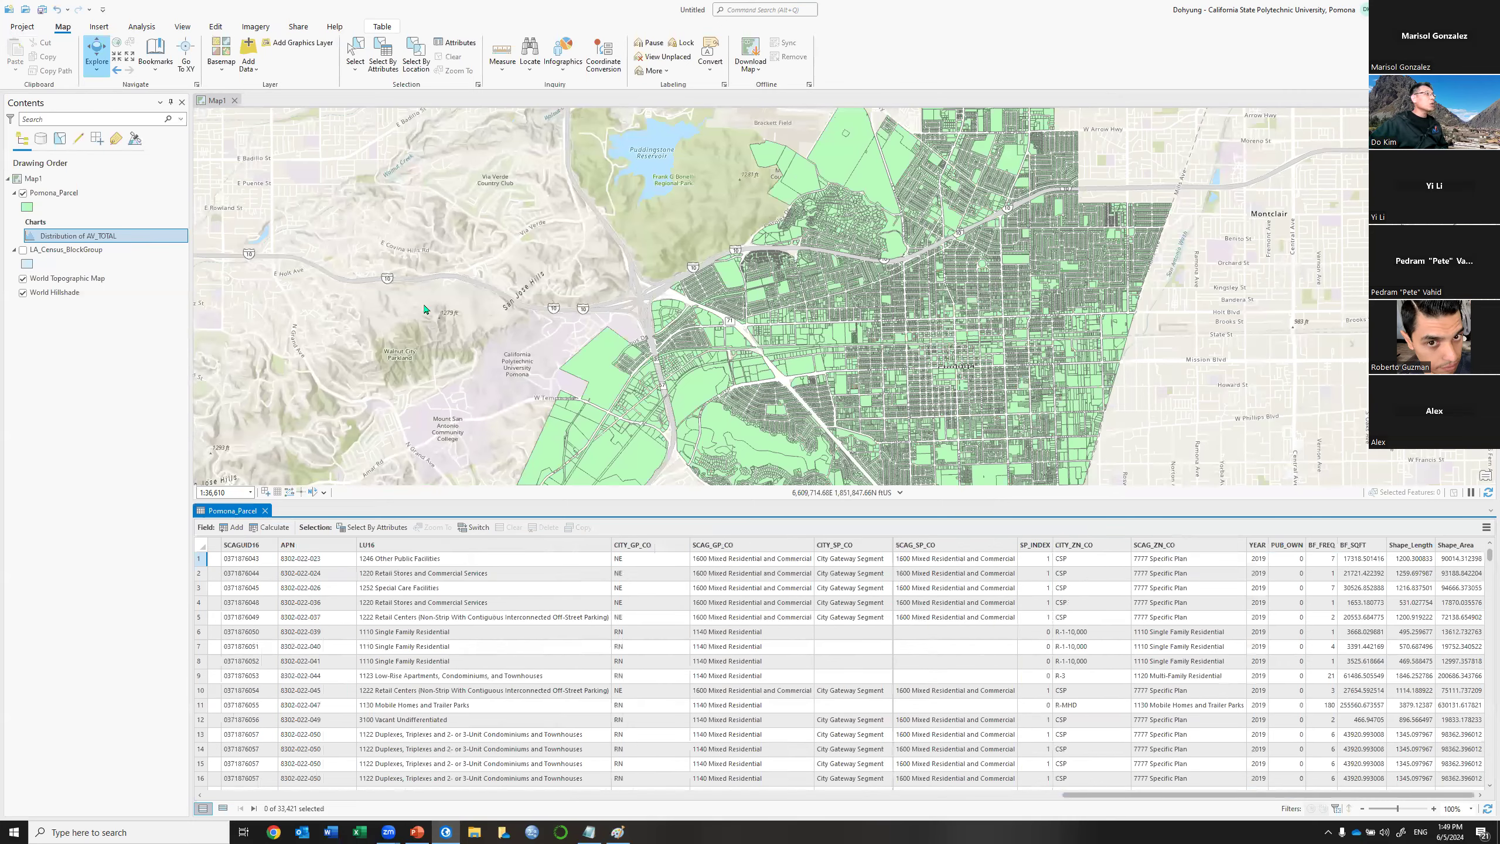
pyautogui.hotkey('alt', 'Tab')
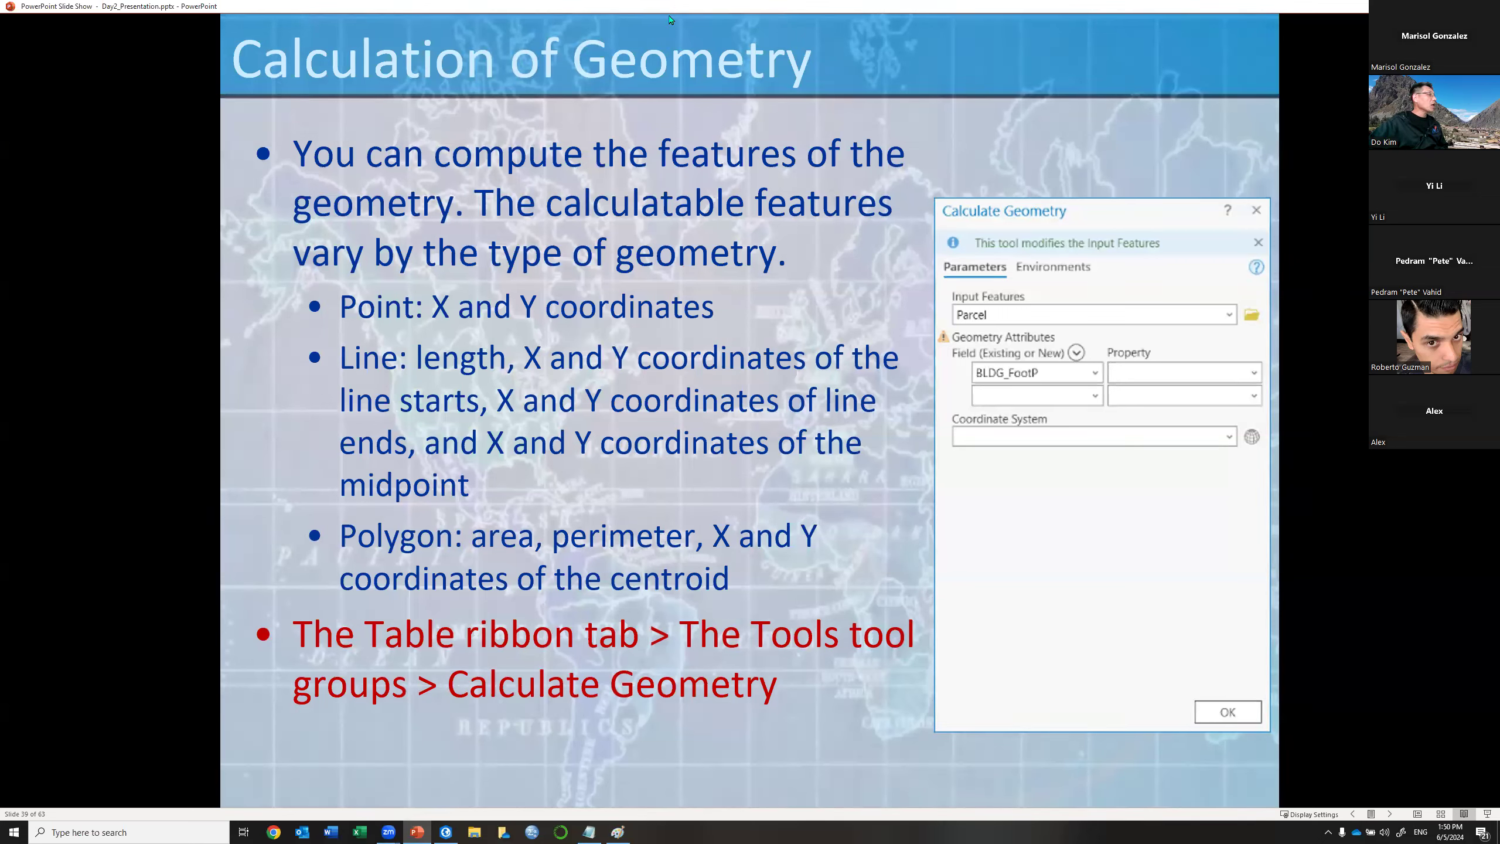
pyautogui.hotkey('alt', 'Tab')
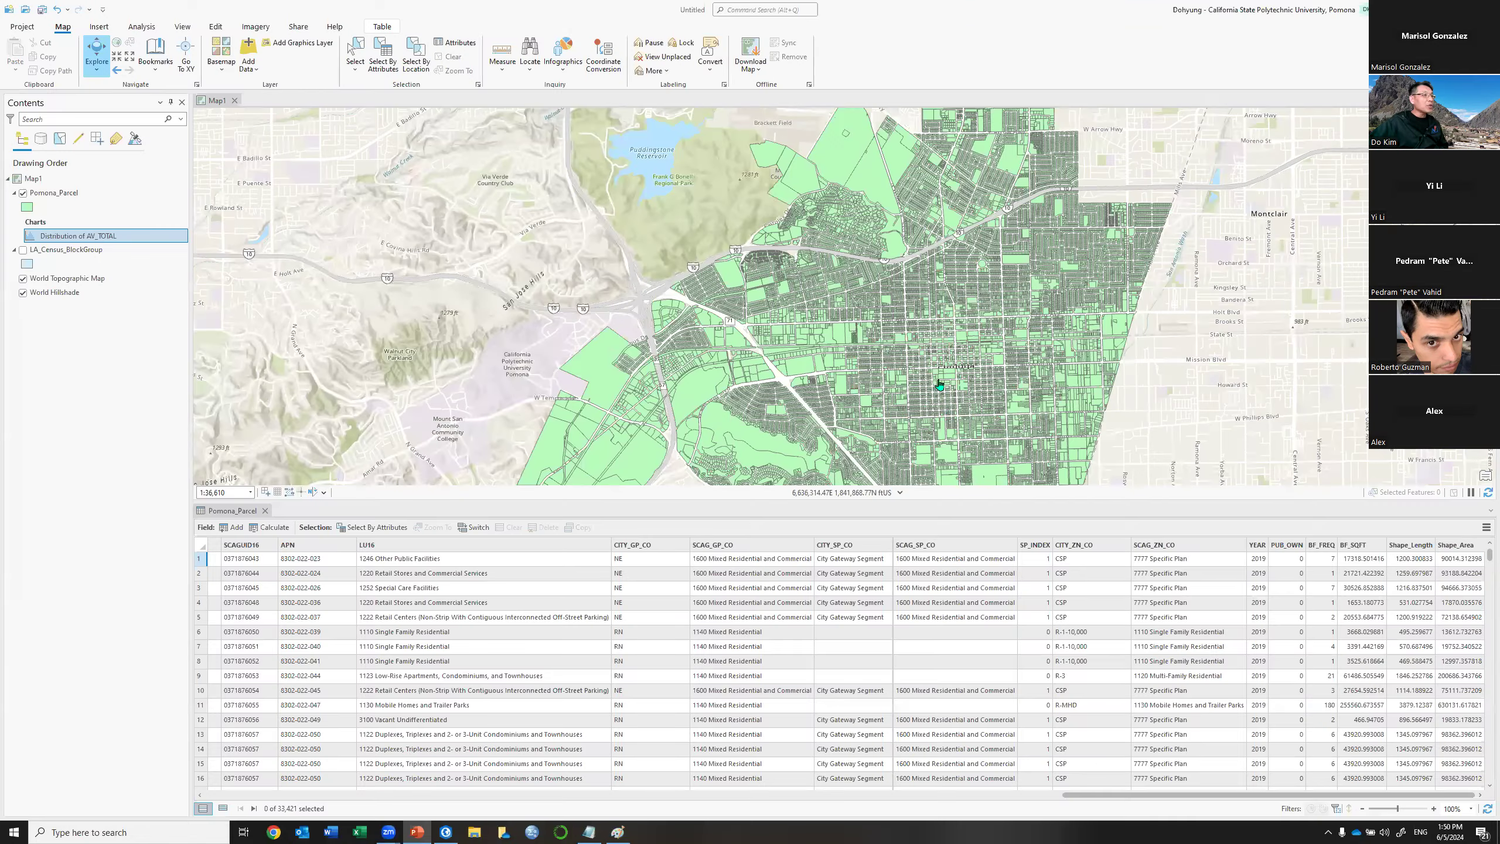
# Select the large rectangular parcel just south of W Mission Blvd on the map, and clear the selection.
pyautogui.scroll(3, 940, 385)
pyautogui.scroll(4, 939, 384)
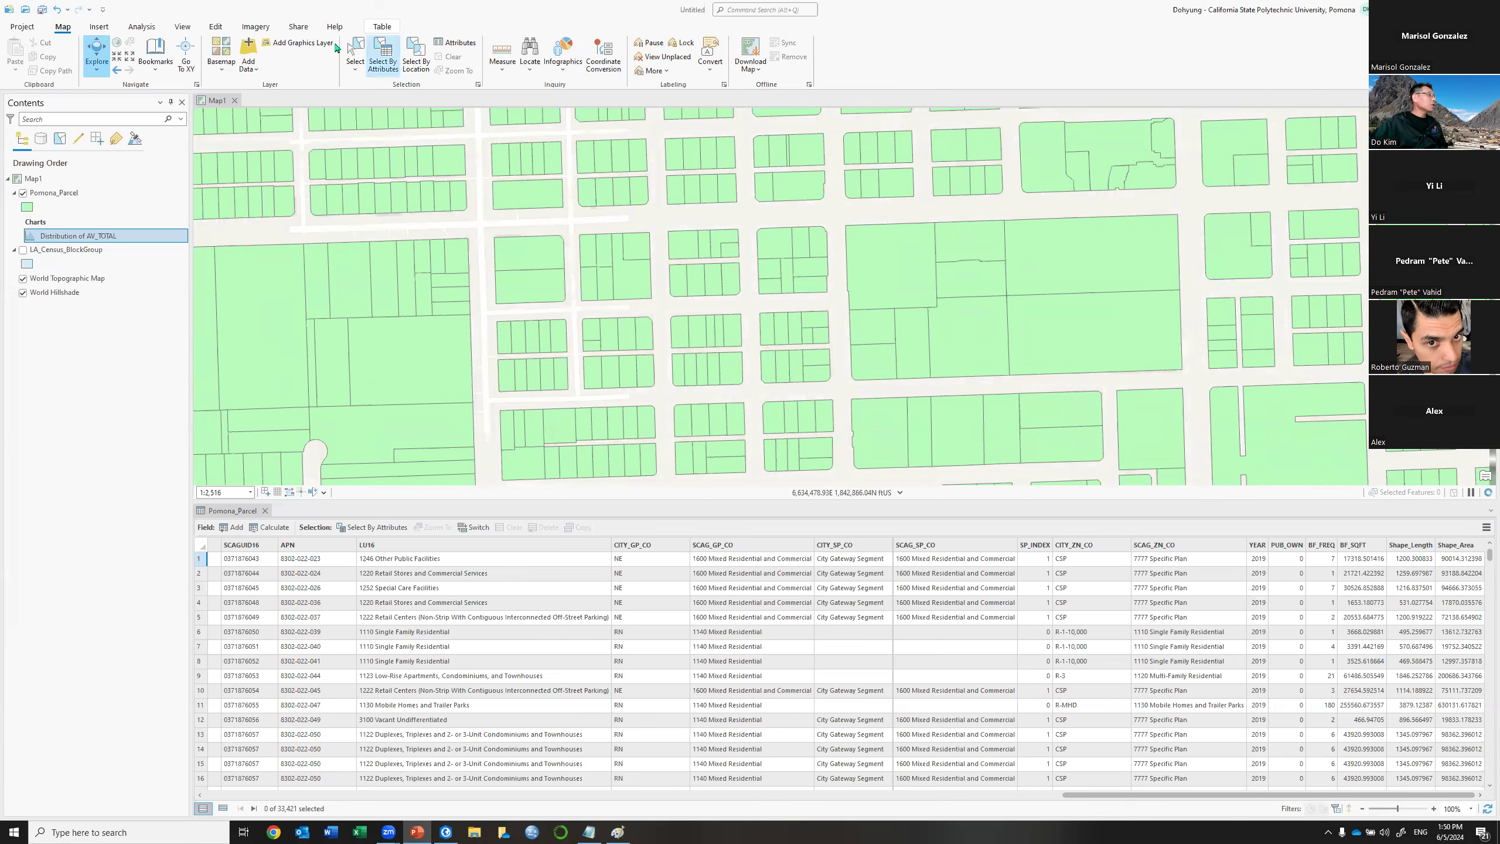
pyautogui.click(355, 53)
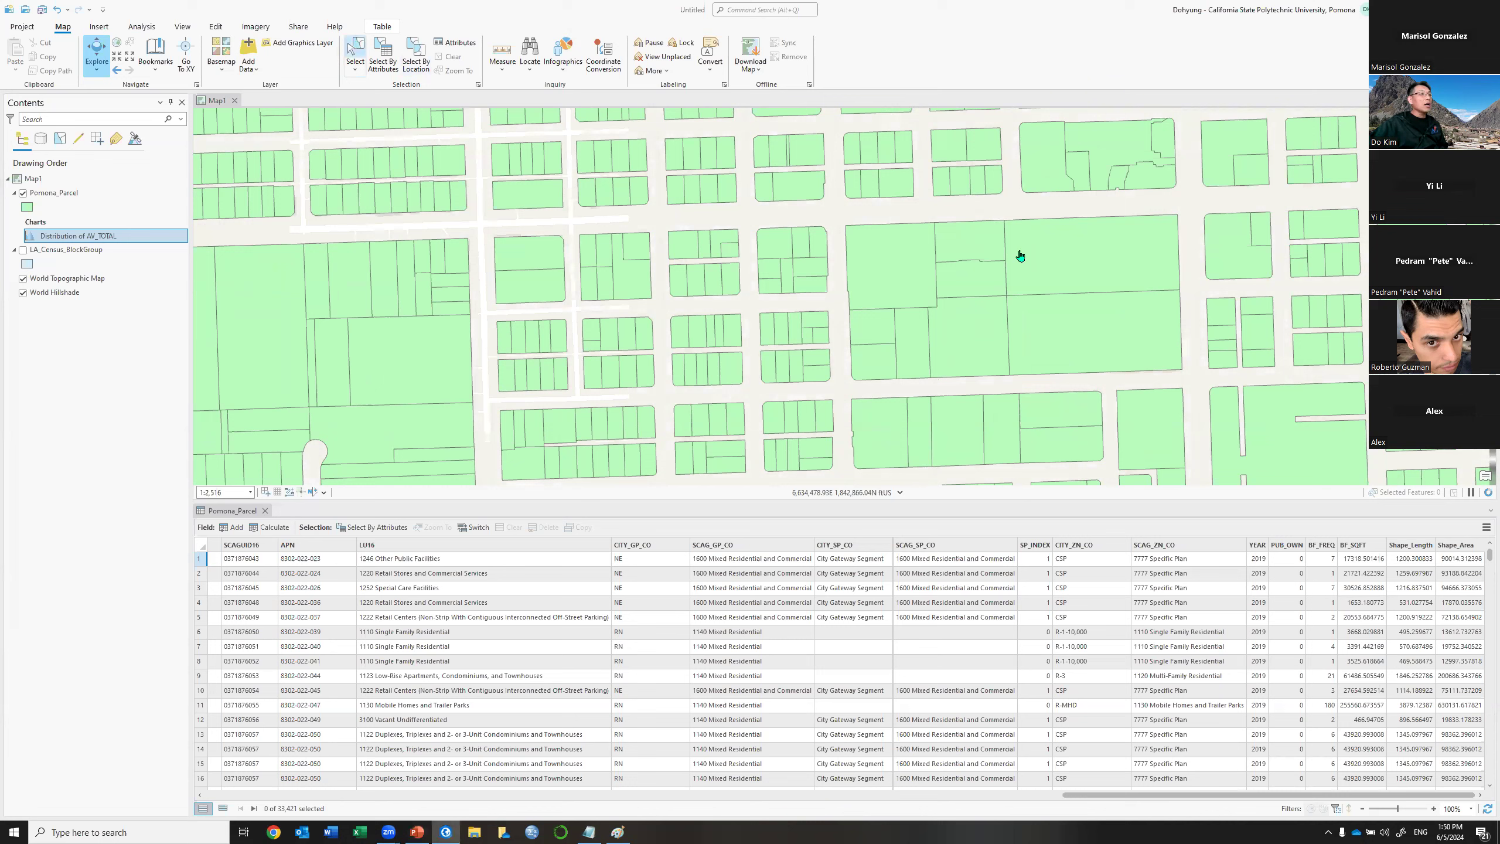
pyautogui.click(1059, 264)
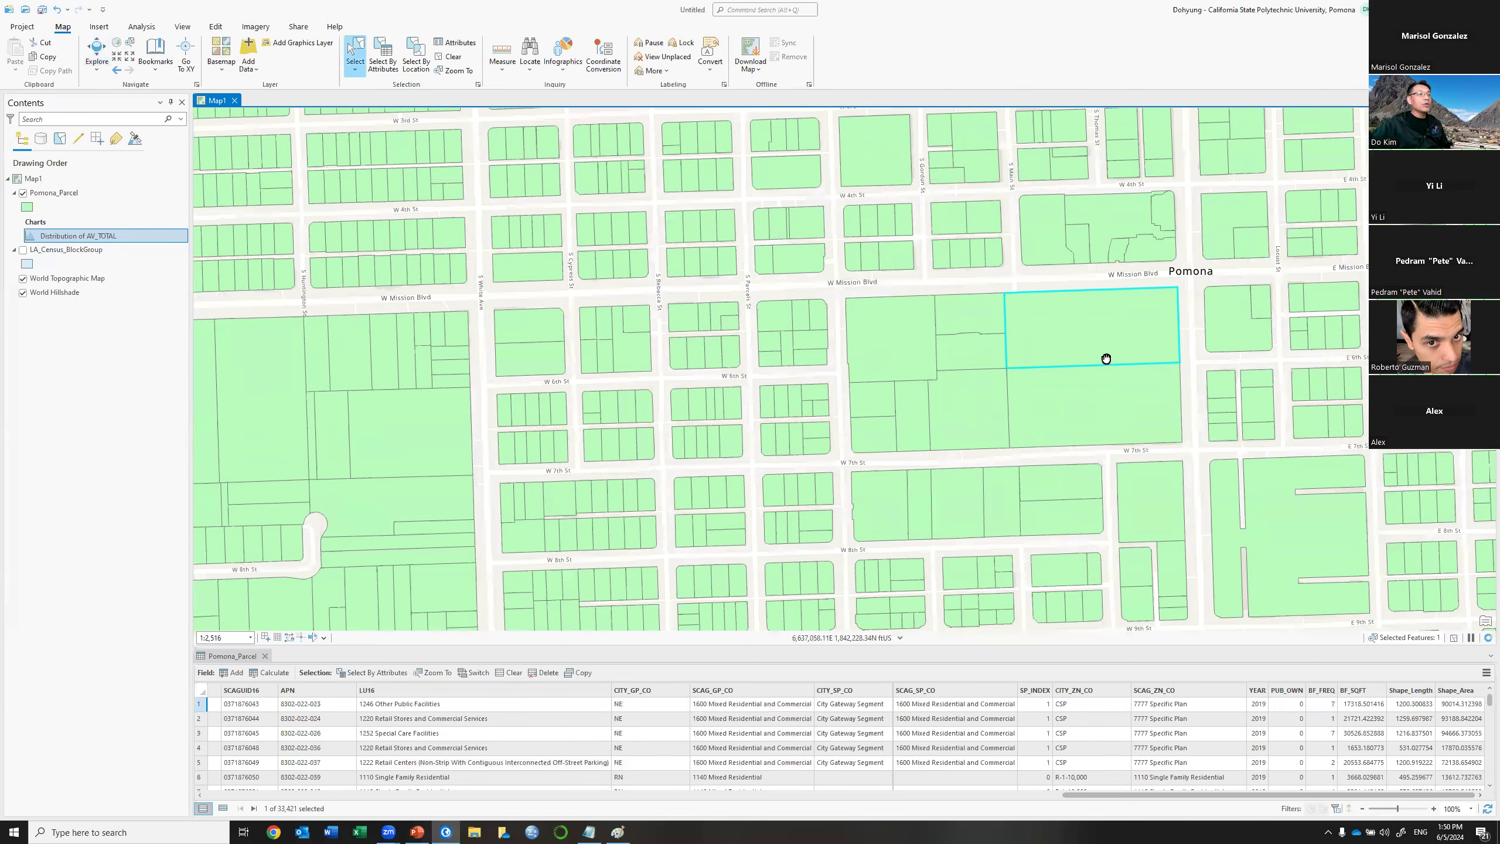
pyautogui.moveTo(1105, 359); pyautogui.dragTo(839, 363)
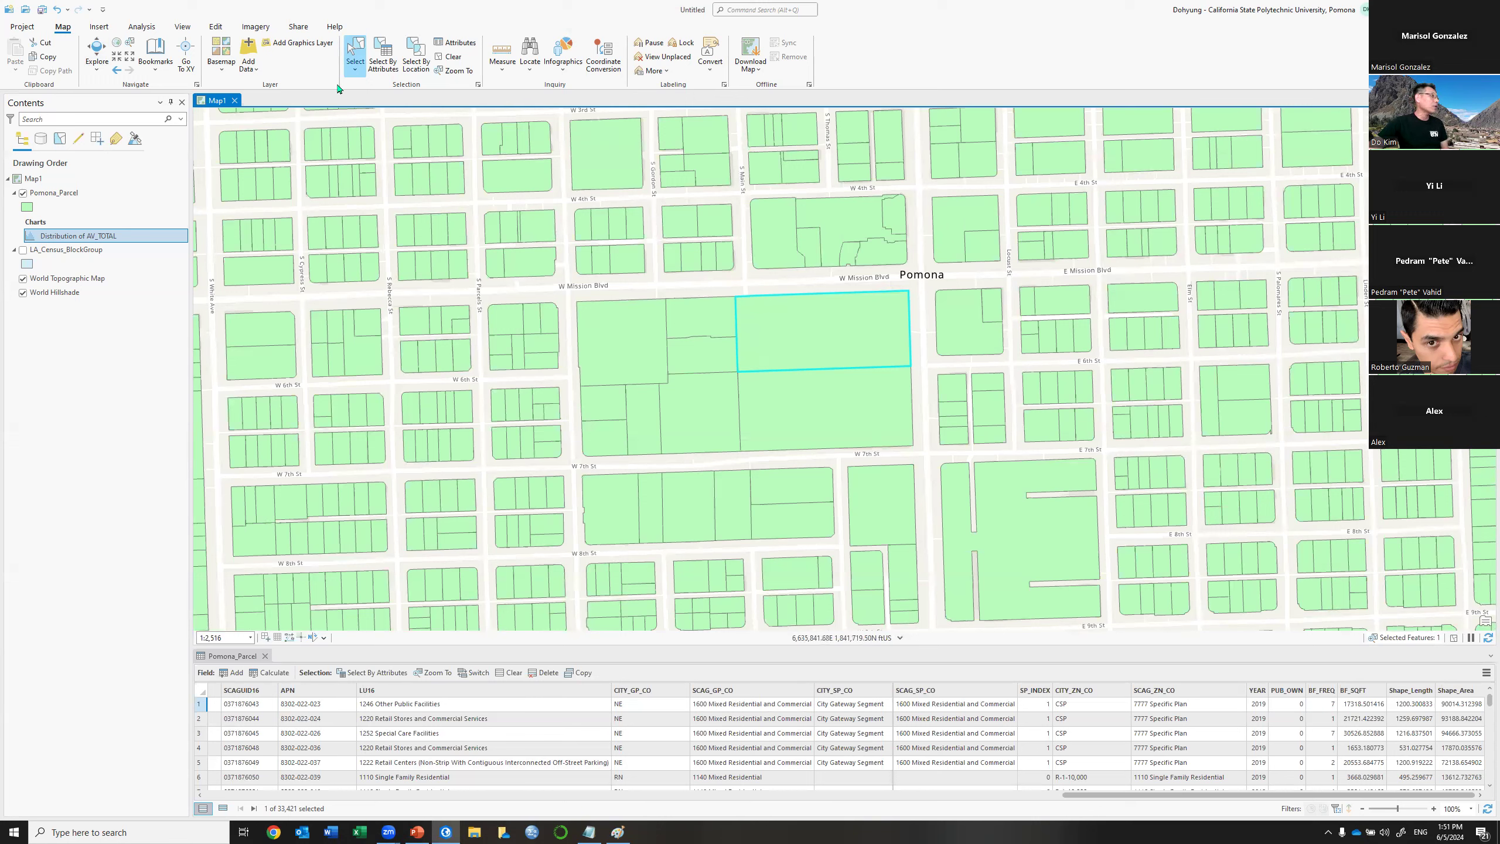
pyautogui.click(450, 58)
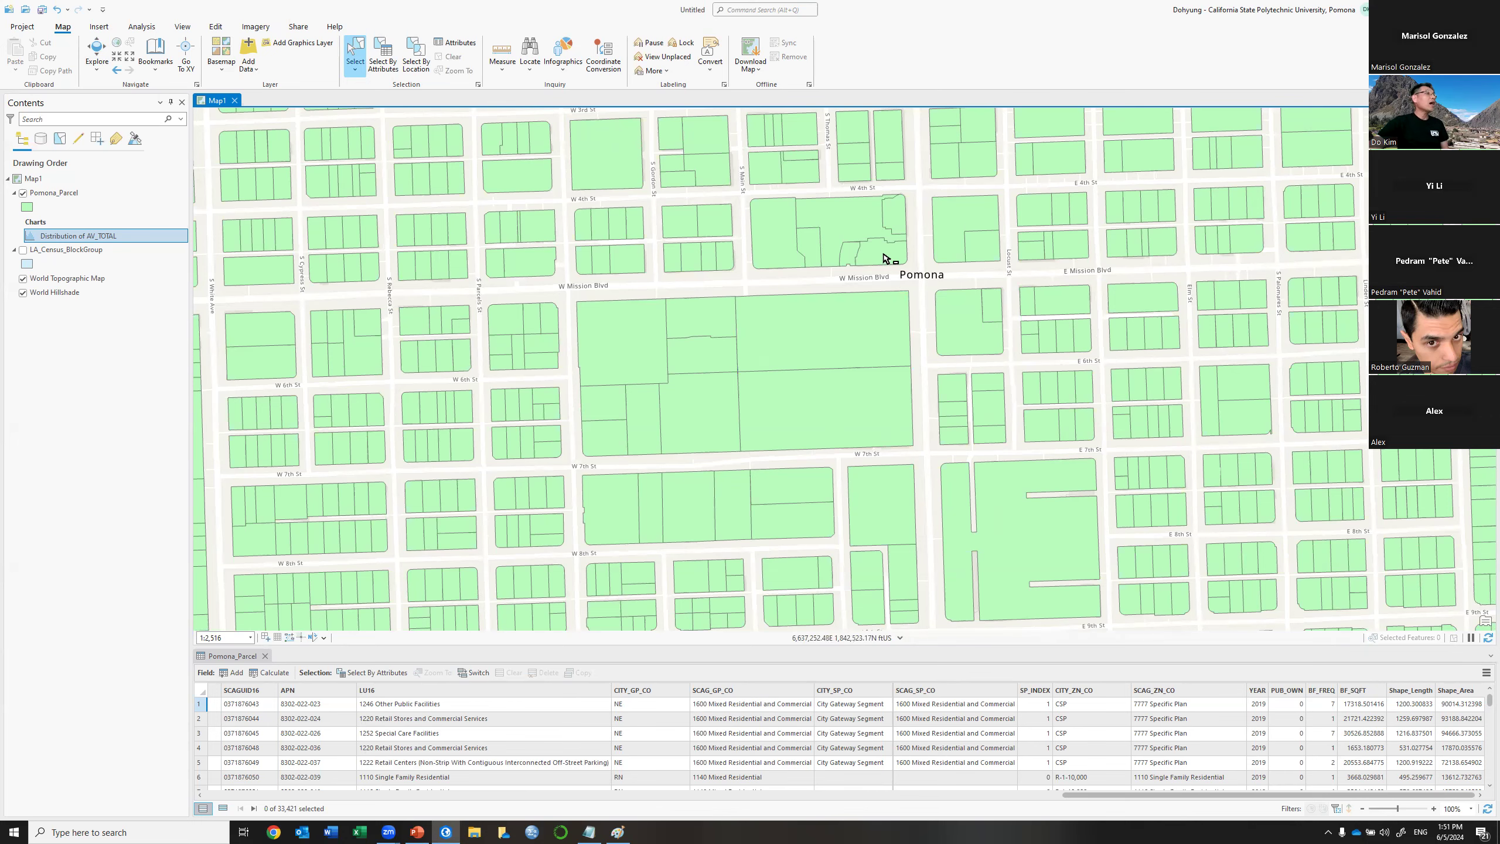
# Select the irregular corner parcel just north of W Mission Blvd, inspect its outline up close, and clear the selection.
pyautogui.moveTo(893, 281); pyautogui.dragTo(908, 259)
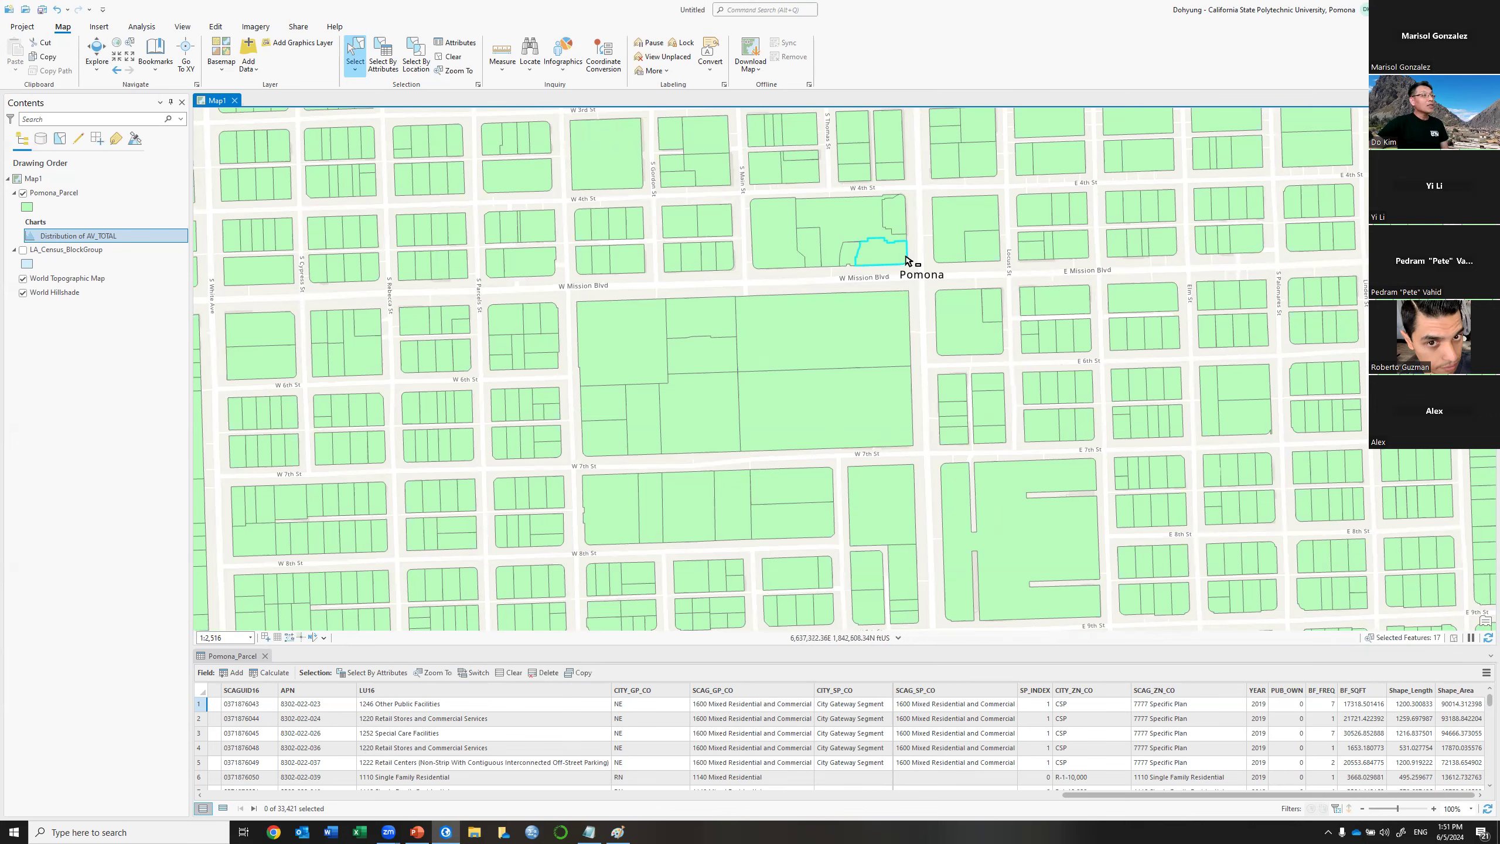
pyautogui.scroll(2, 908, 260)
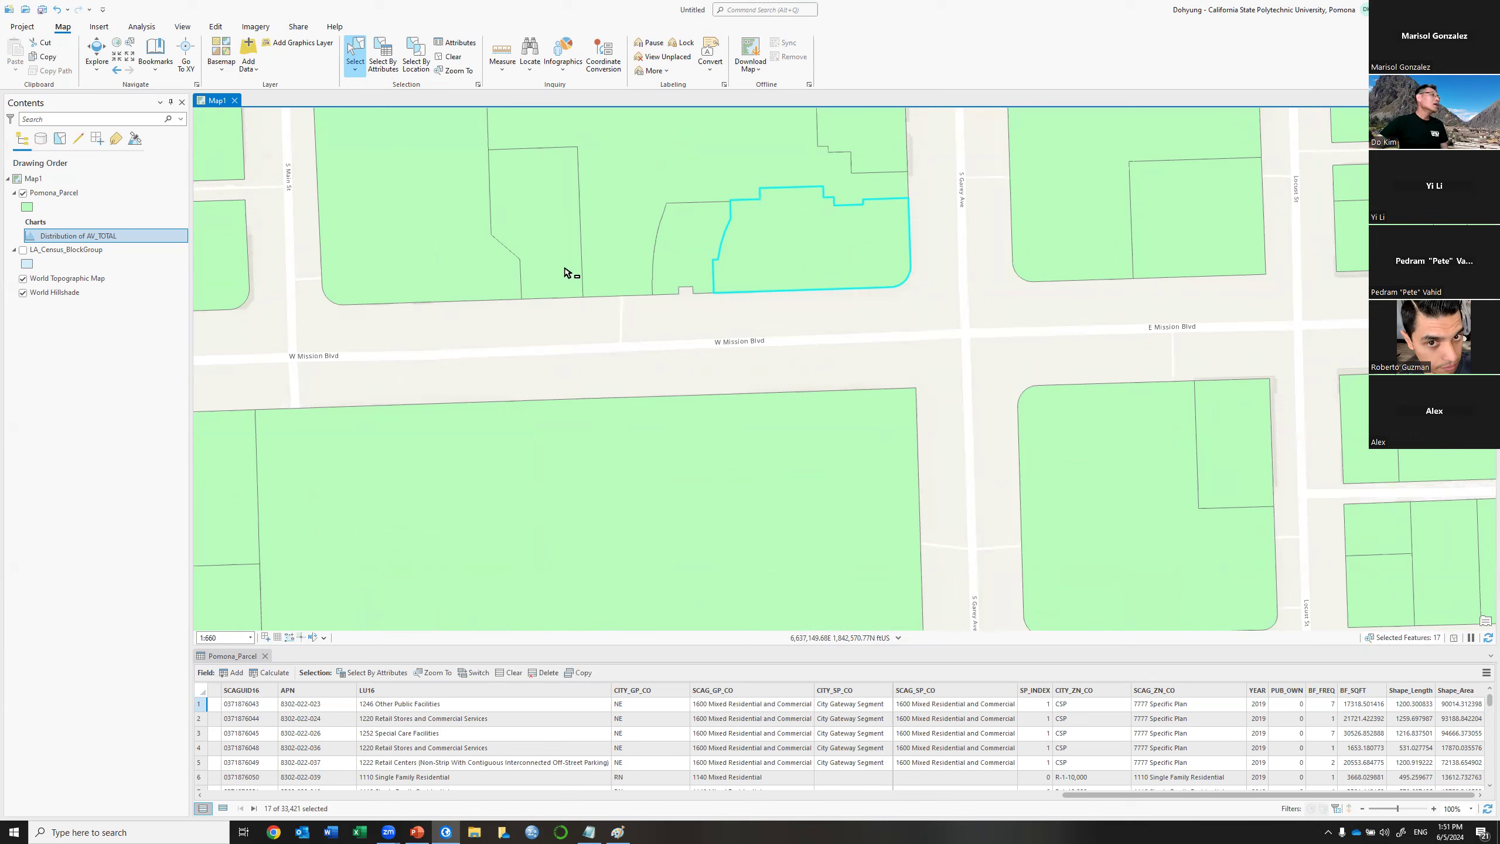
pyautogui.click(453, 57)
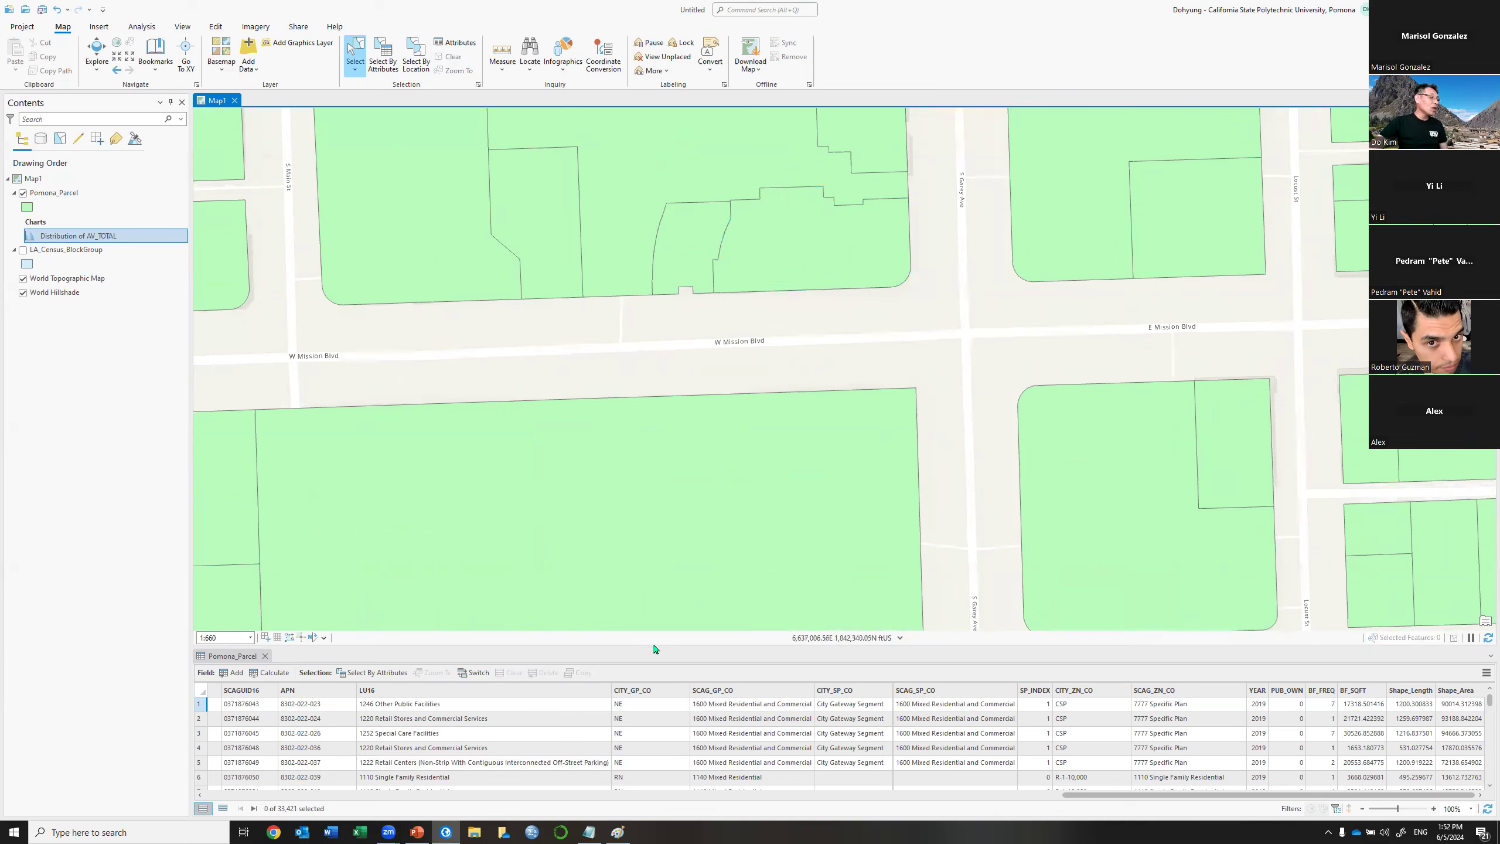
# Enlarge the Pomona_Parcel table and add a new field named Area_P with the Float data type.
pyautogui.moveTo(654, 646); pyautogui.dragTo(686, 502)
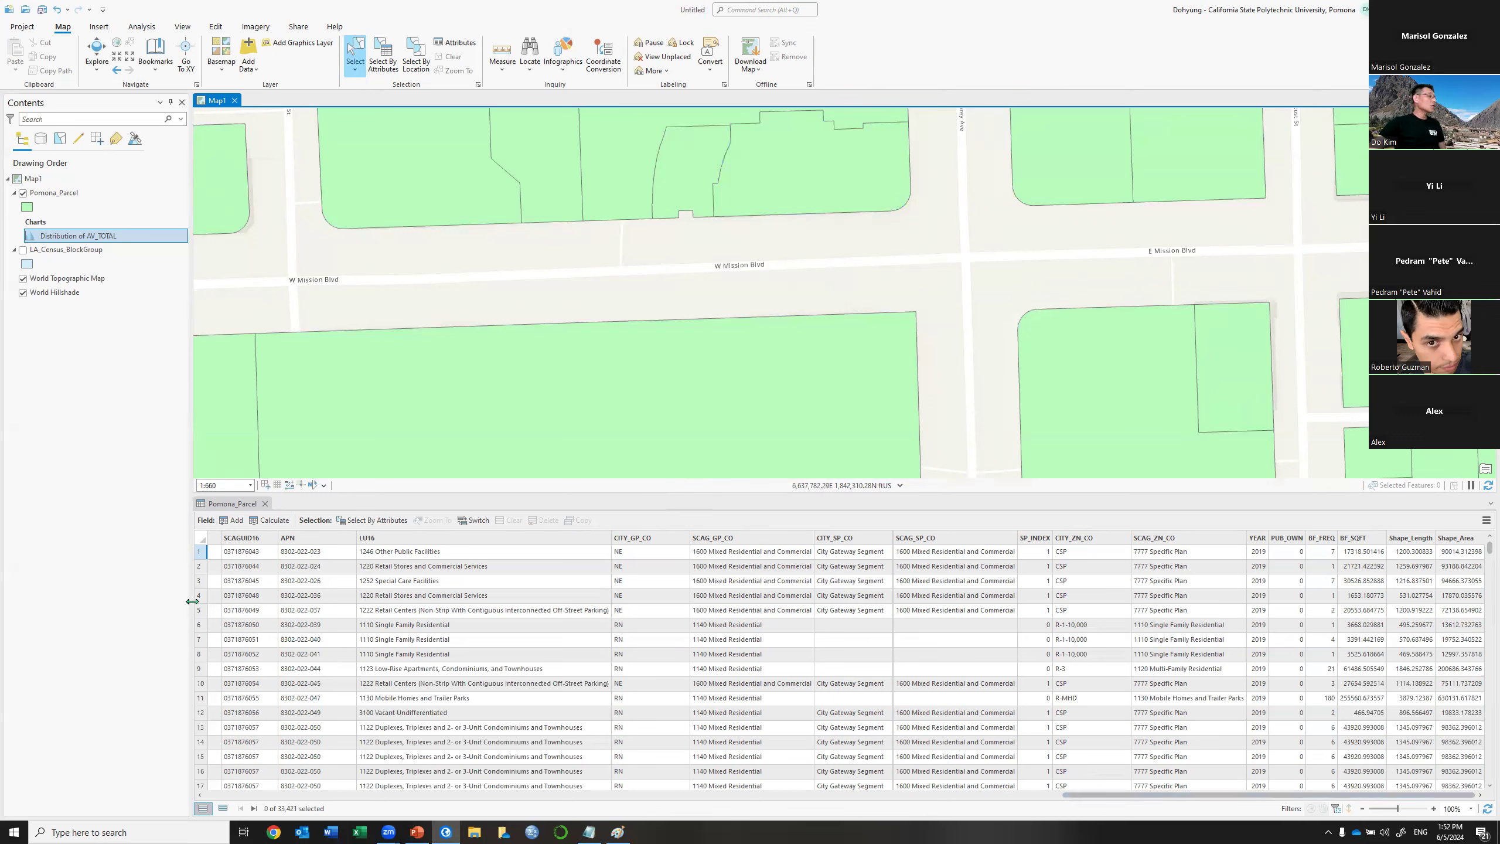
pyautogui.click(227, 520)
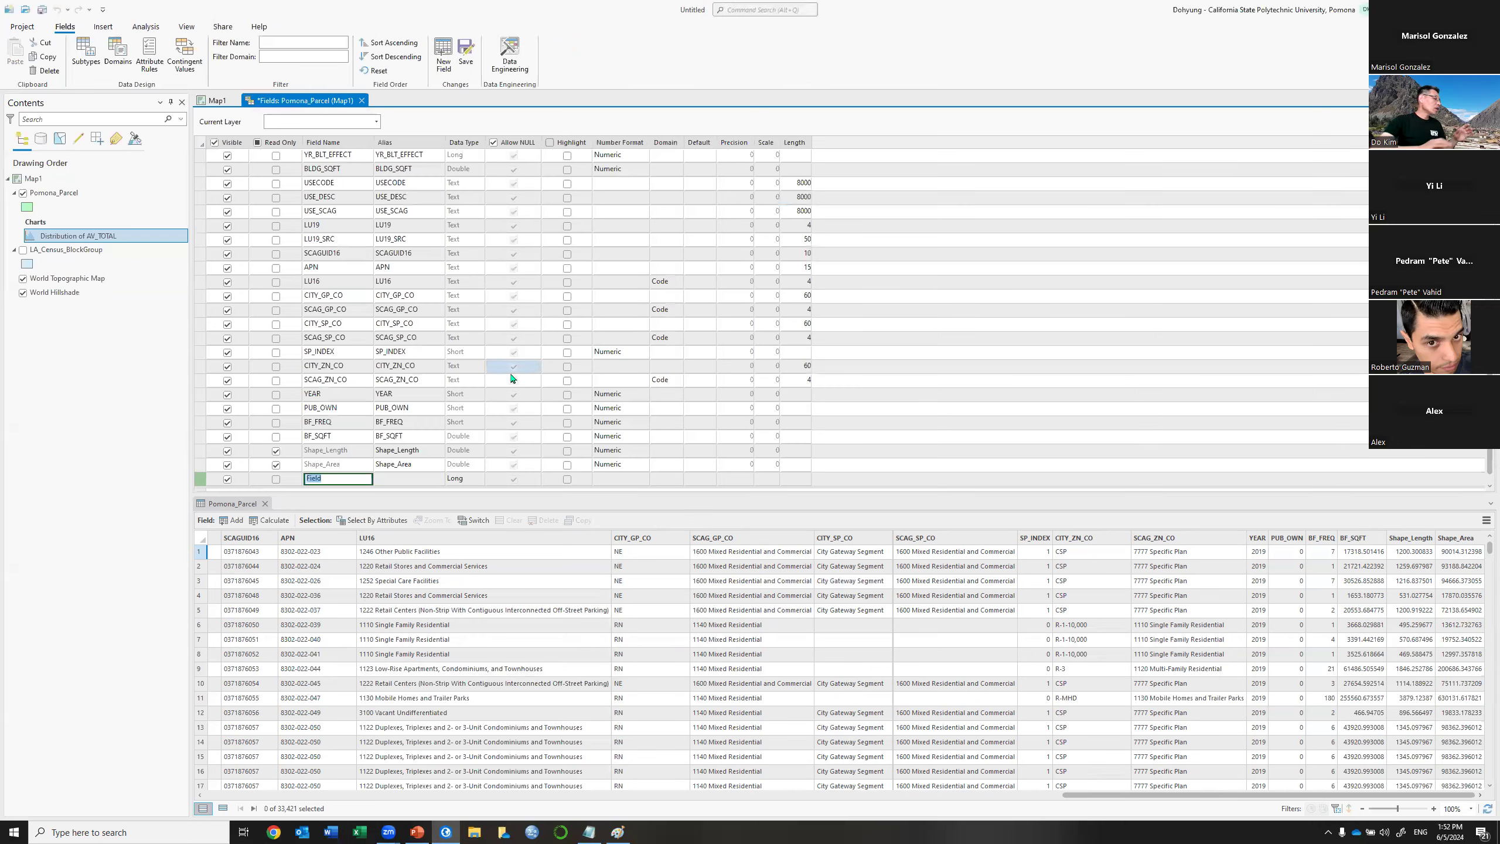
pyautogui.write('Are')
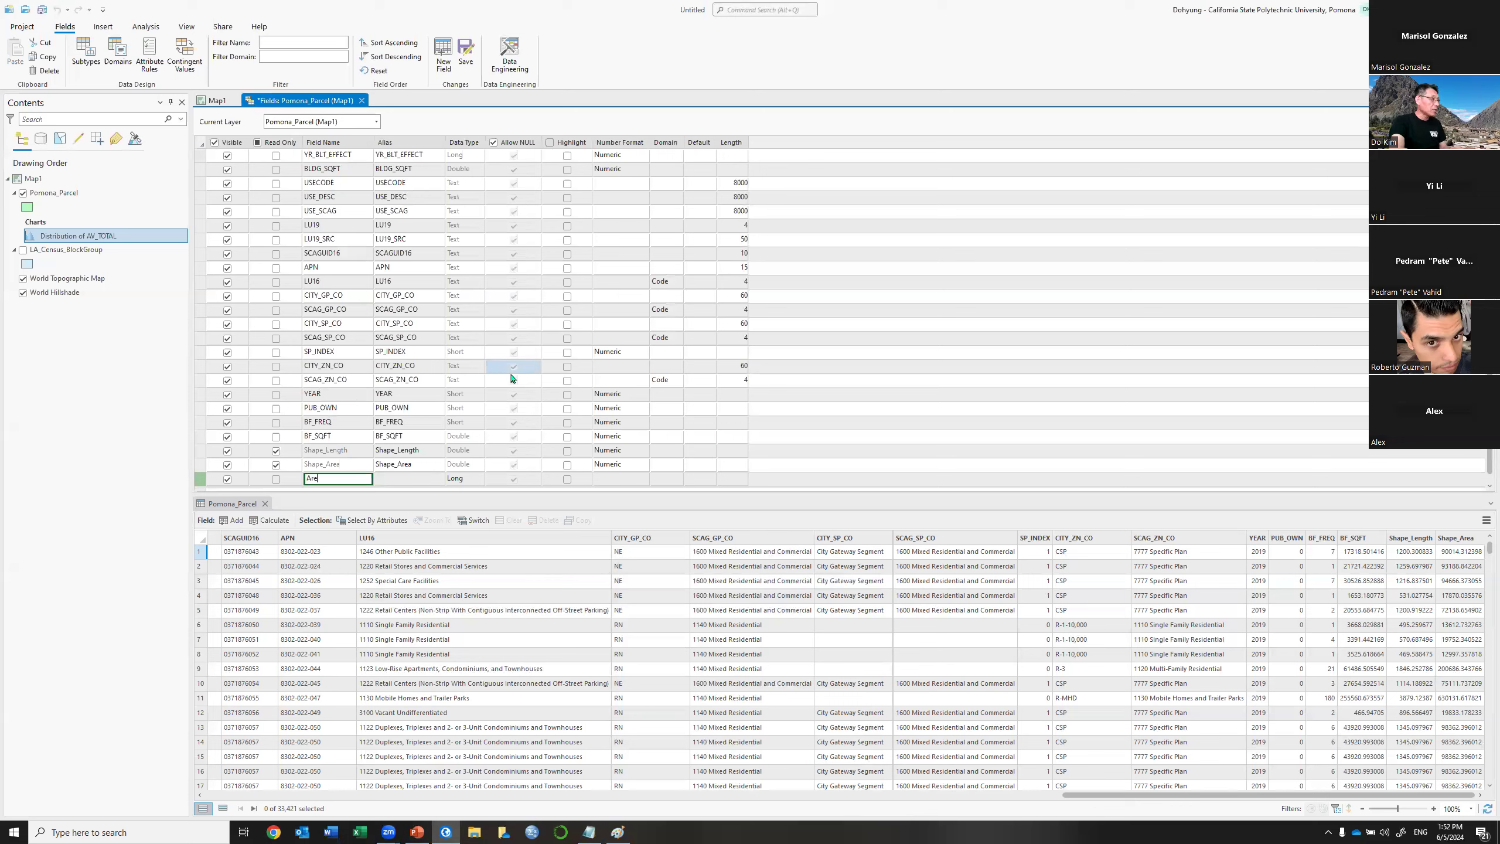
pyautogui.write('a_P')
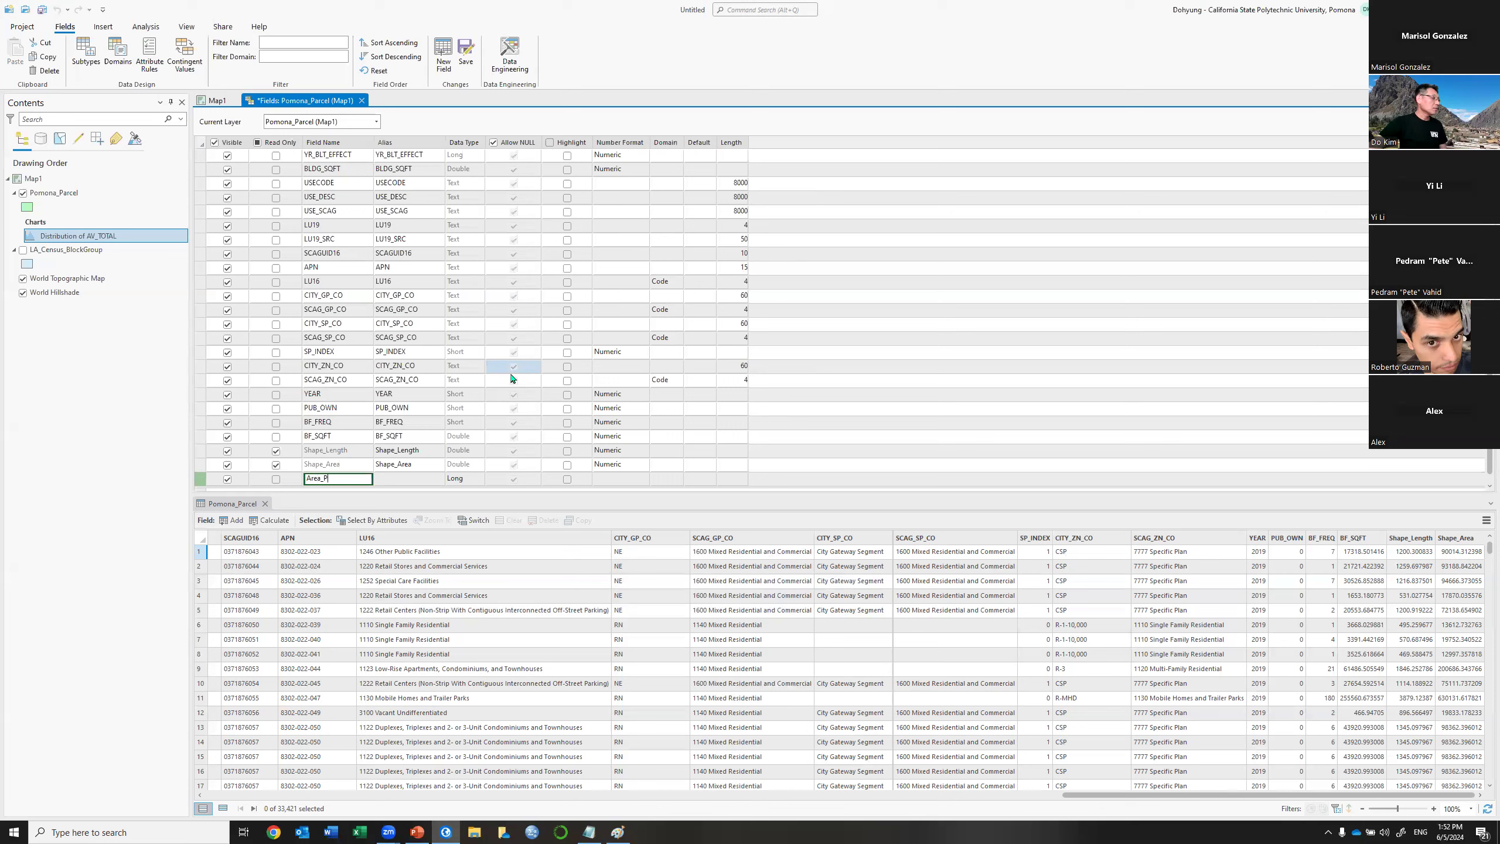
pyautogui.click(456, 484)
pyautogui.click(457, 484)
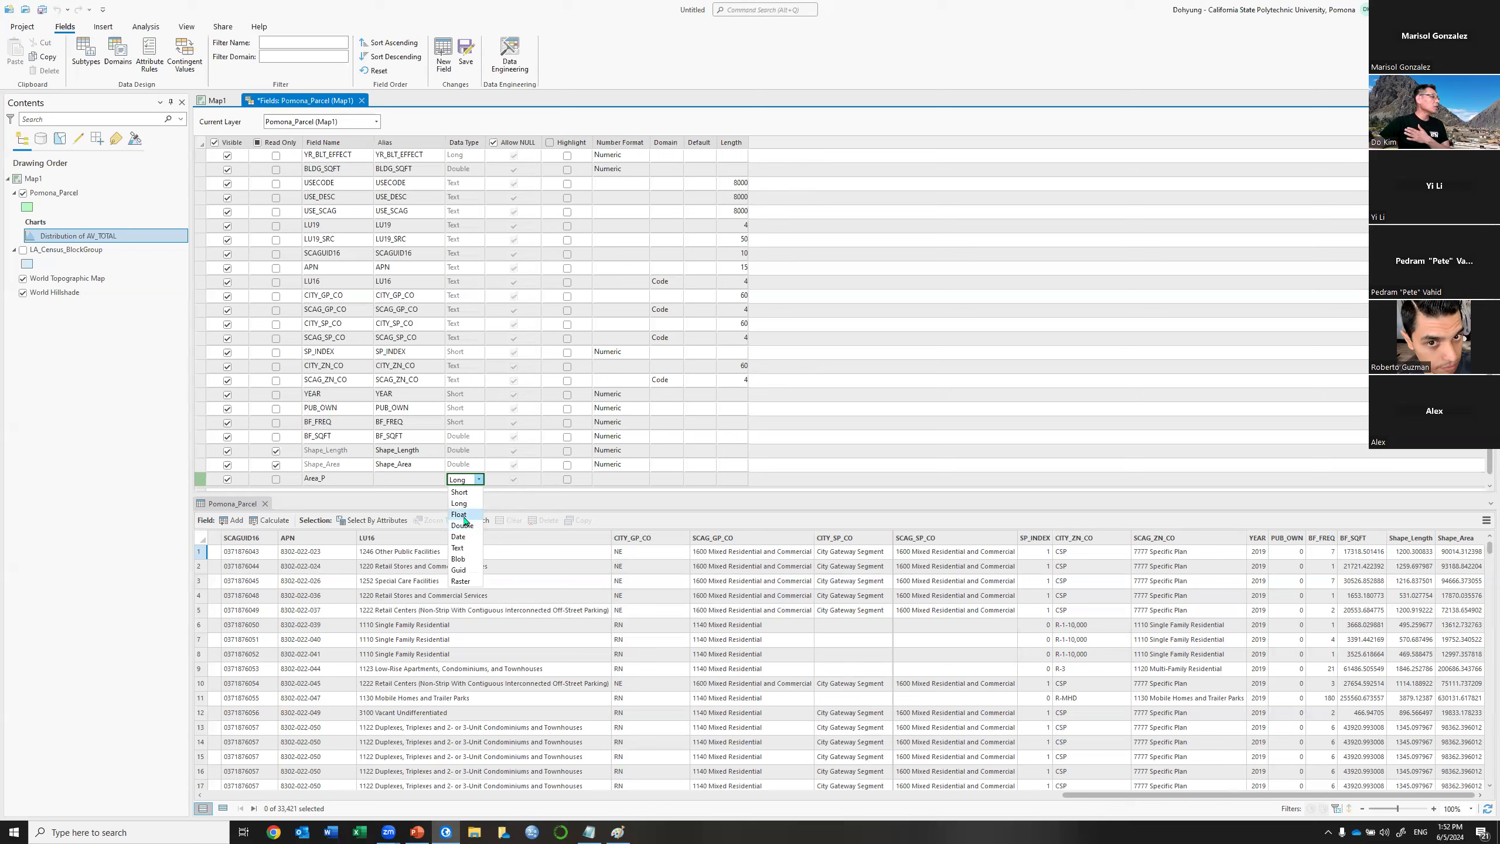
pyautogui.click(458, 515)
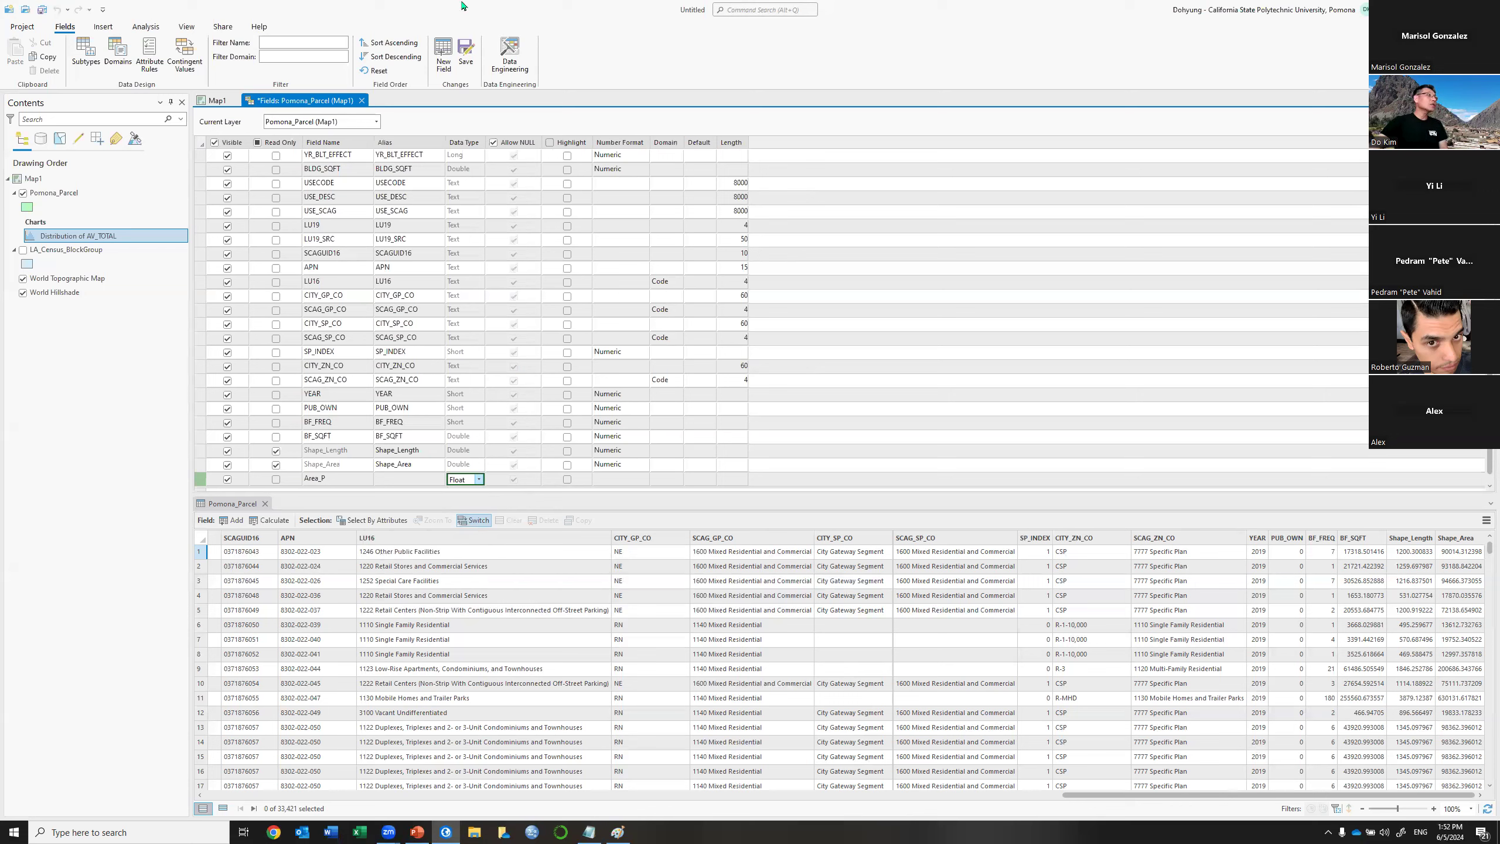
# Save the new Area_P field to the Pomona_Parcel layer and close its field design view.
pyautogui.click(466, 49)
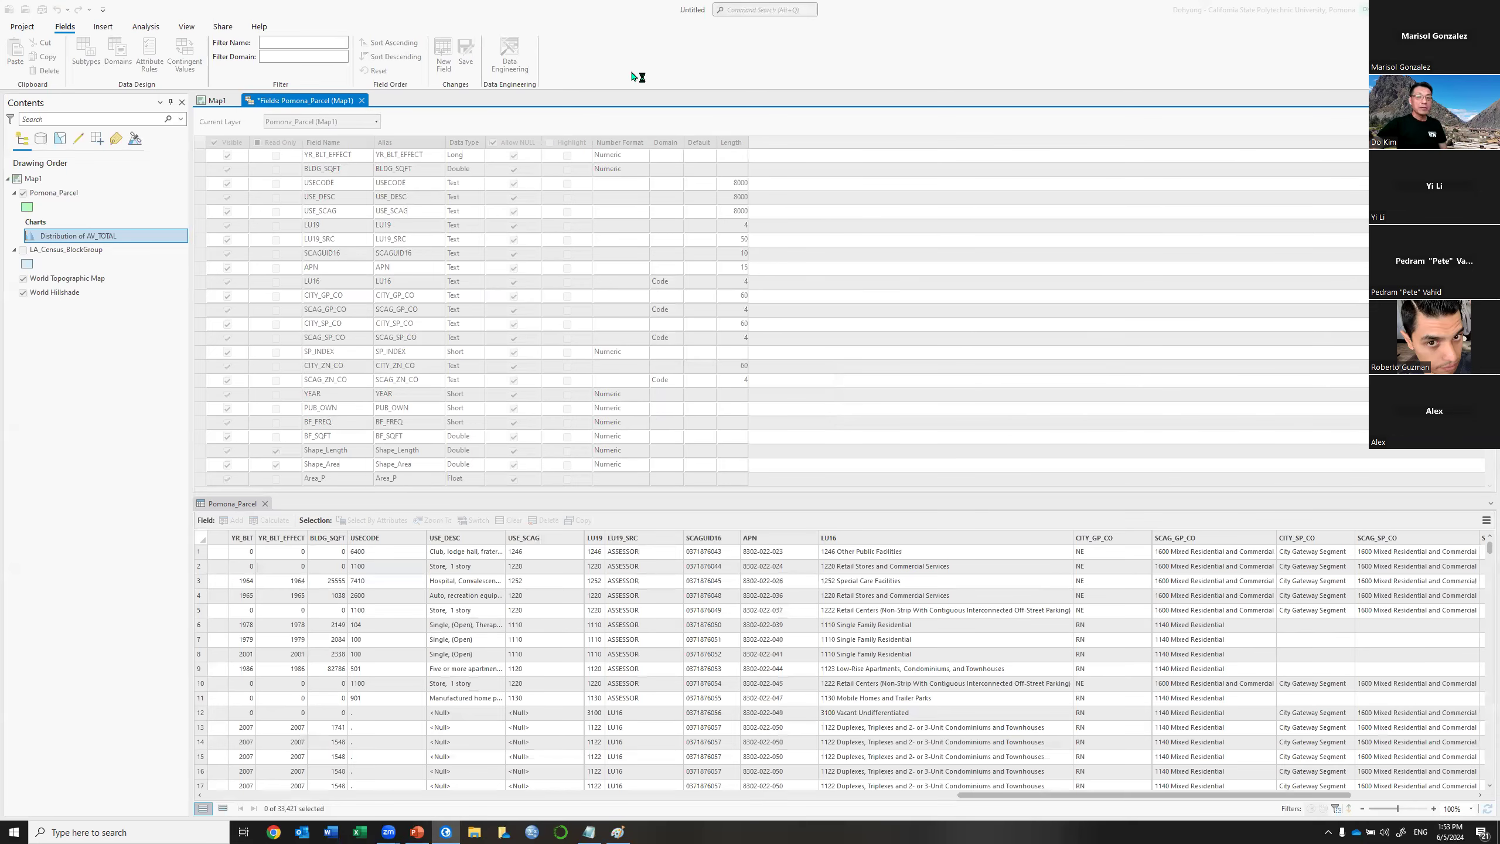
pyautogui.click(359, 100)
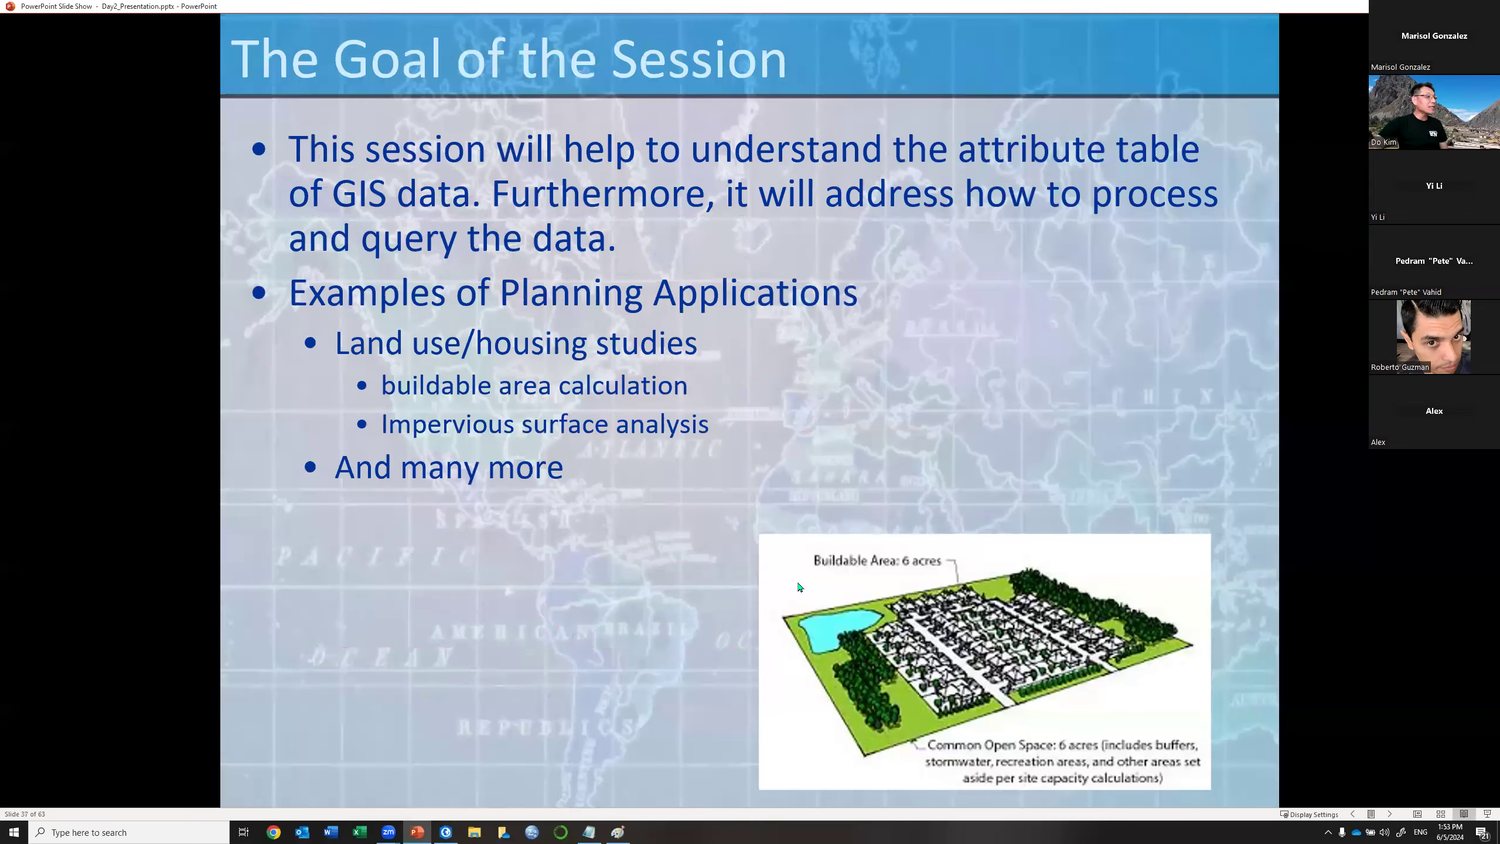
# Go back through the PowerPoint slides to Data Types and review the storable range of each type.
pyautogui.press('Left')
pyautogui.press('Left')
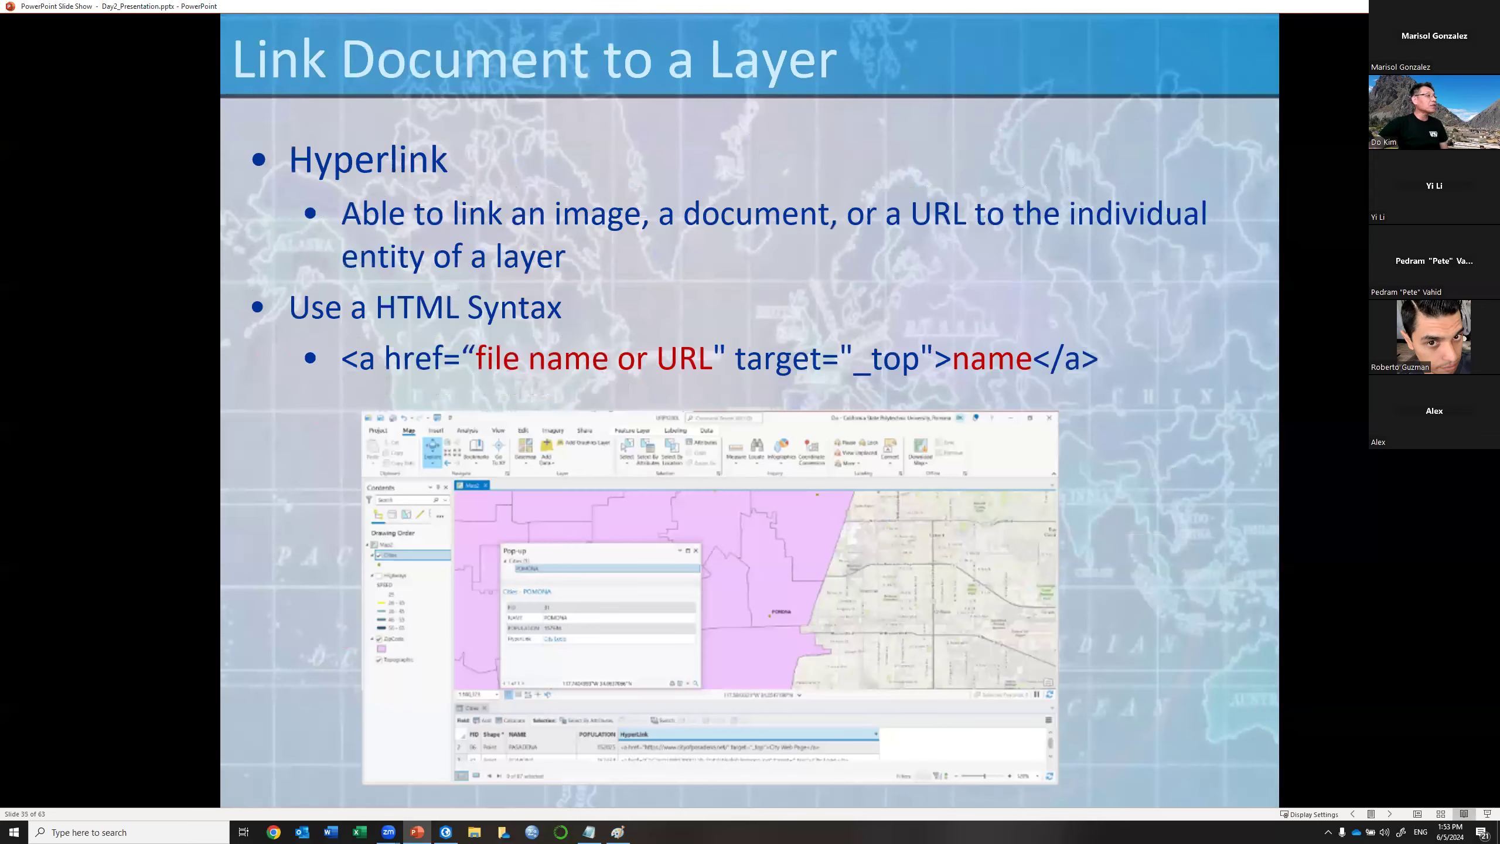
pyautogui.press('Left')
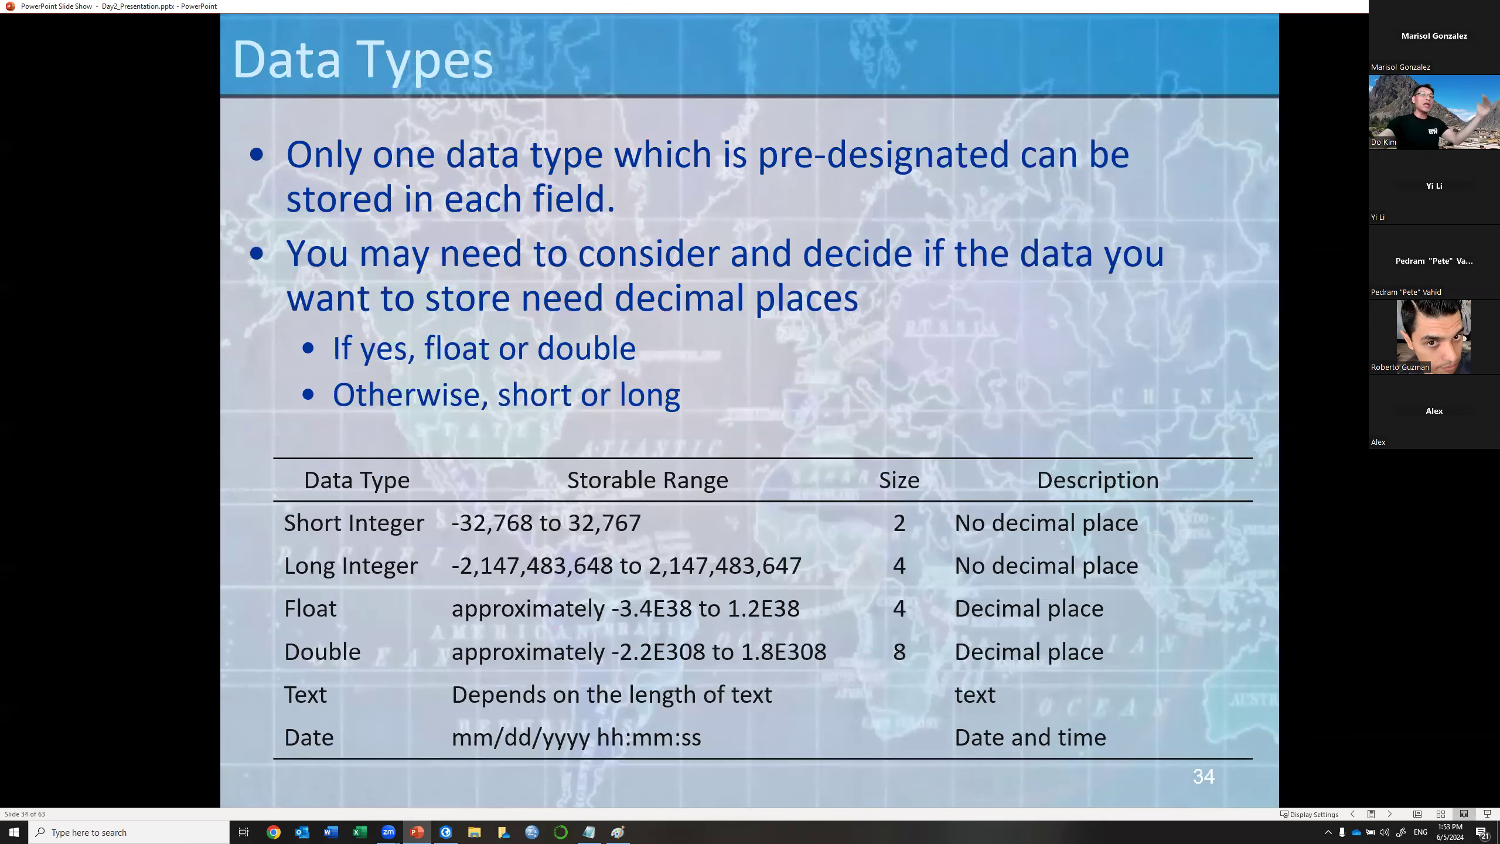
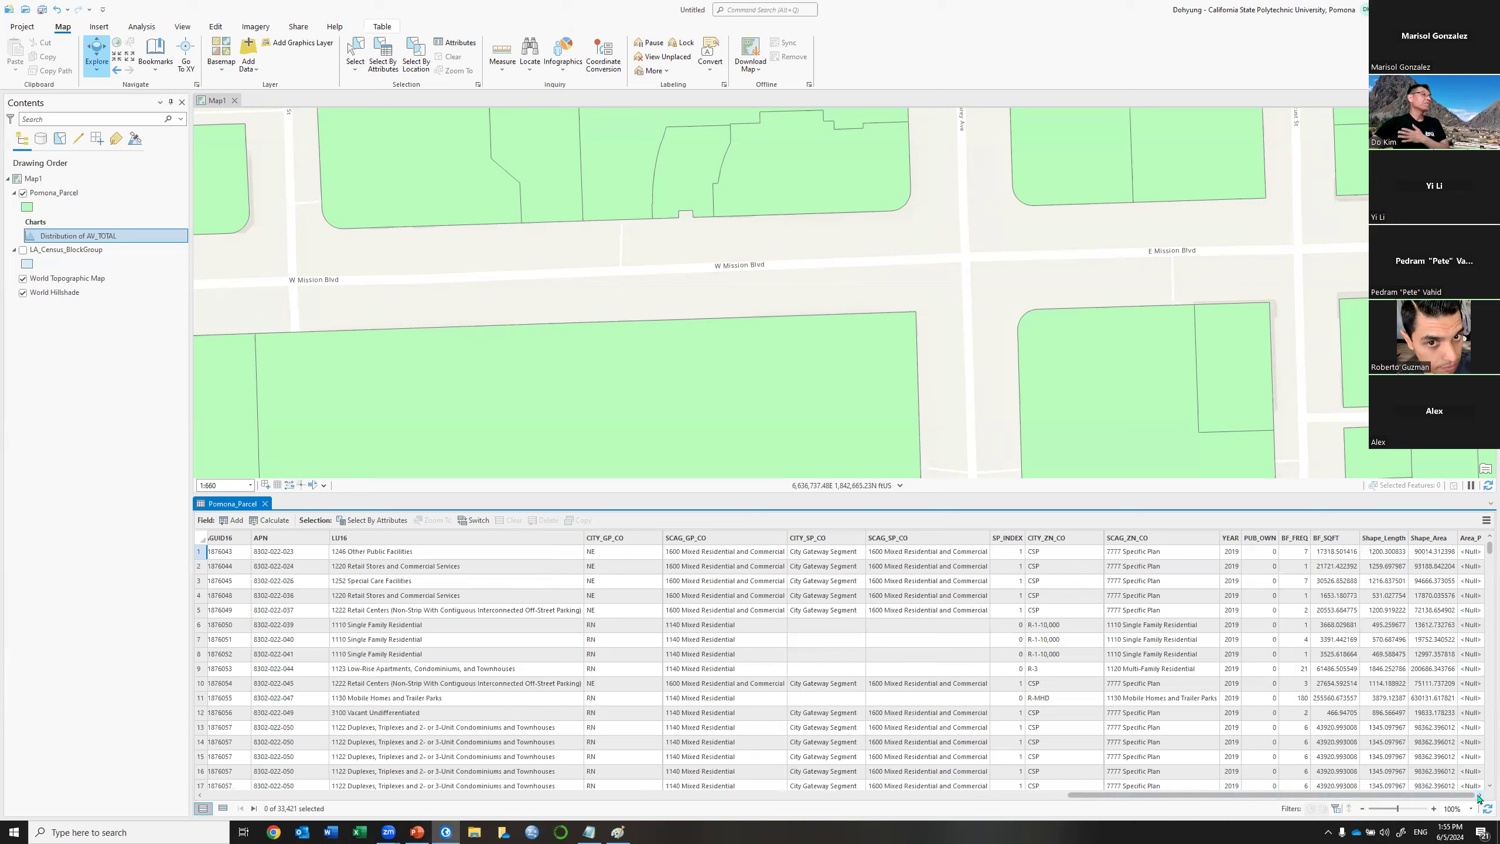
# Calculate geometry for the Area_P field, using the Area property with US Survey Acres as the area unit.
pyautogui.rightClick(1468, 539)
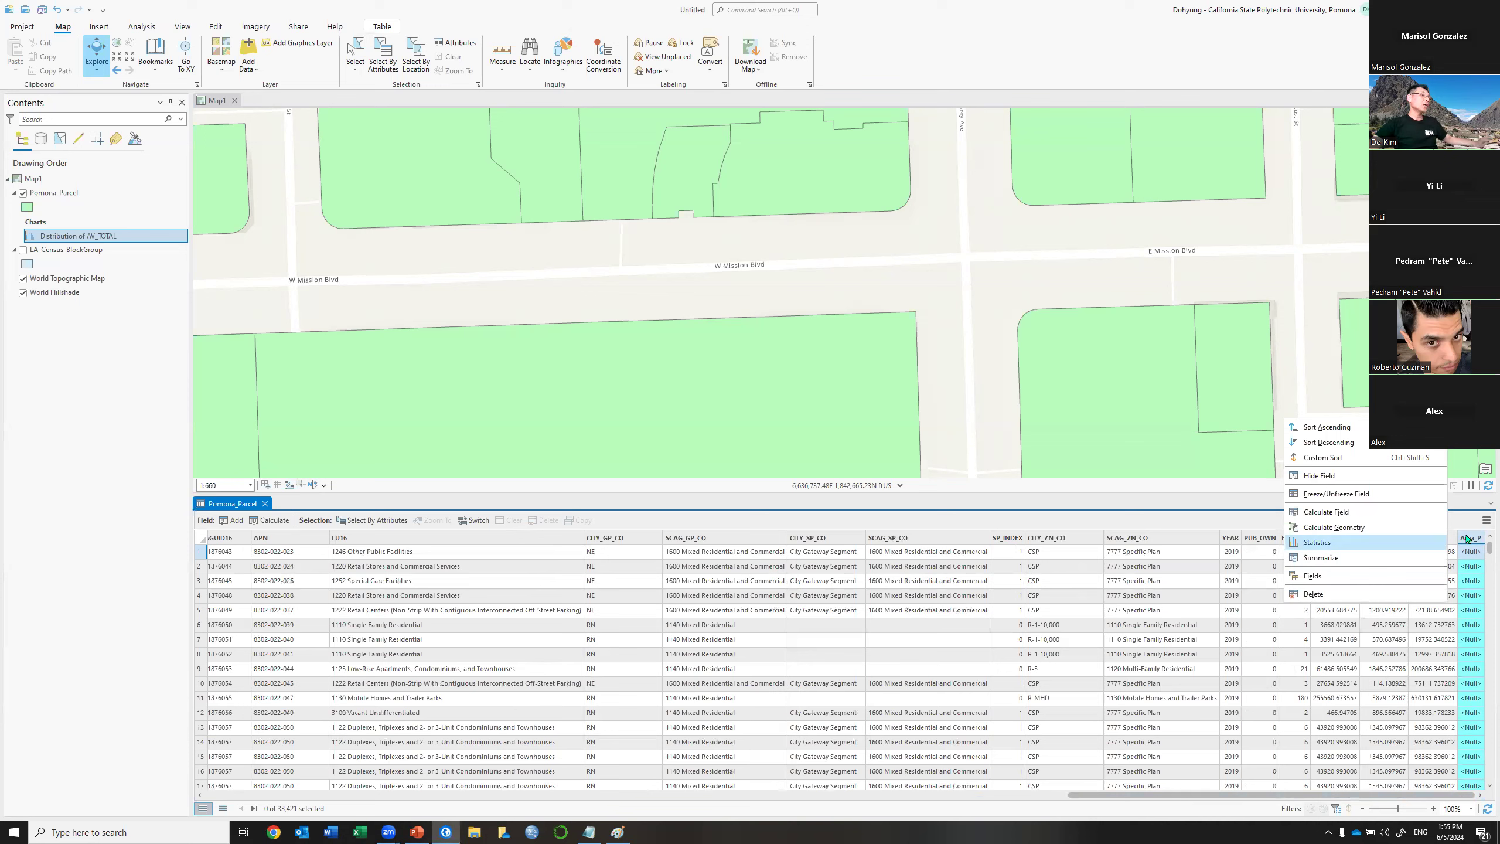
pyautogui.click(1335, 527)
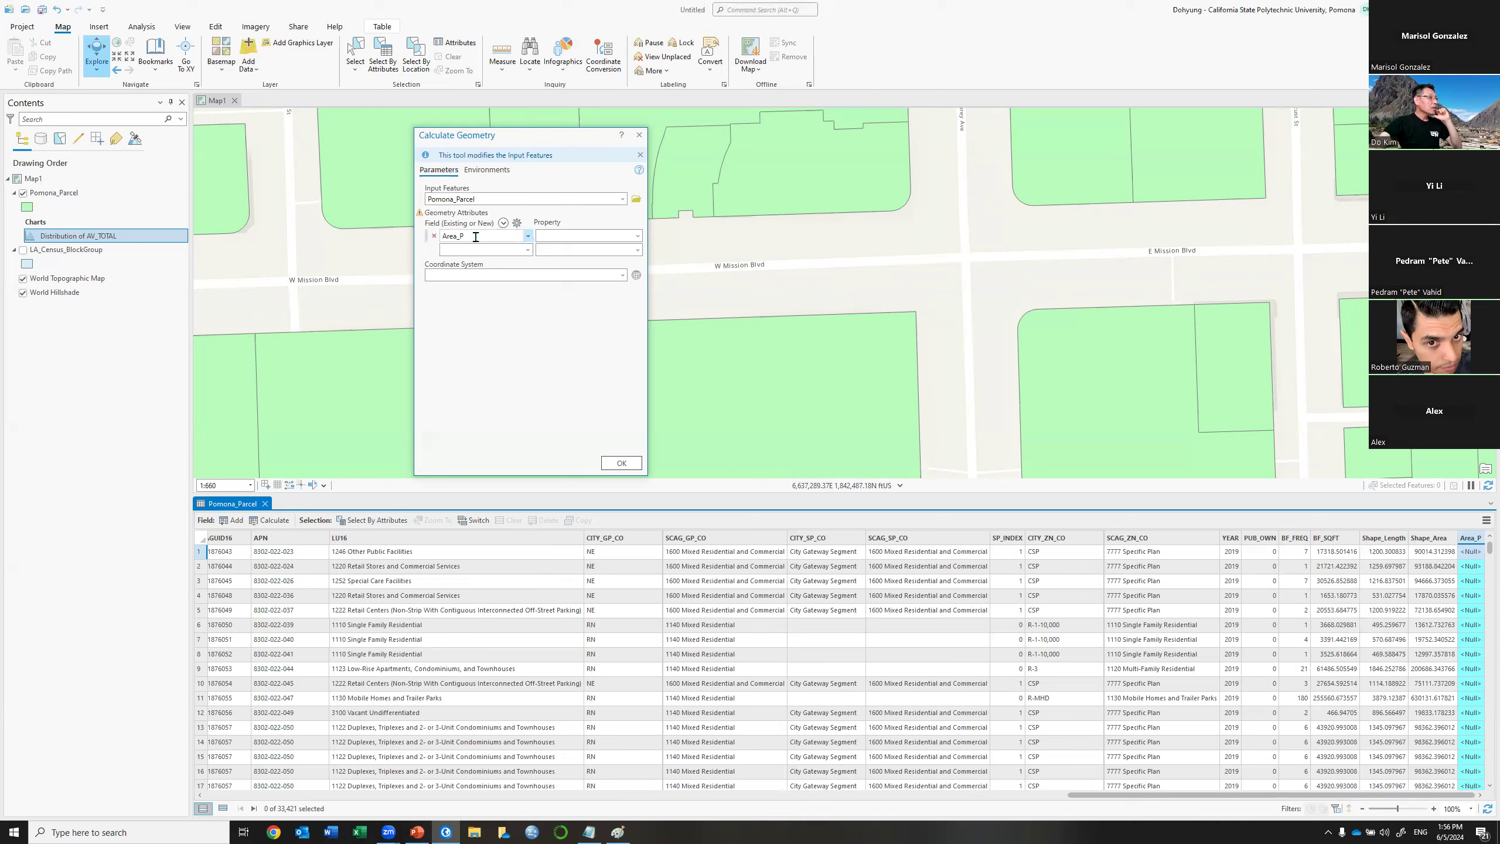
pyautogui.doubleClick(469, 237)
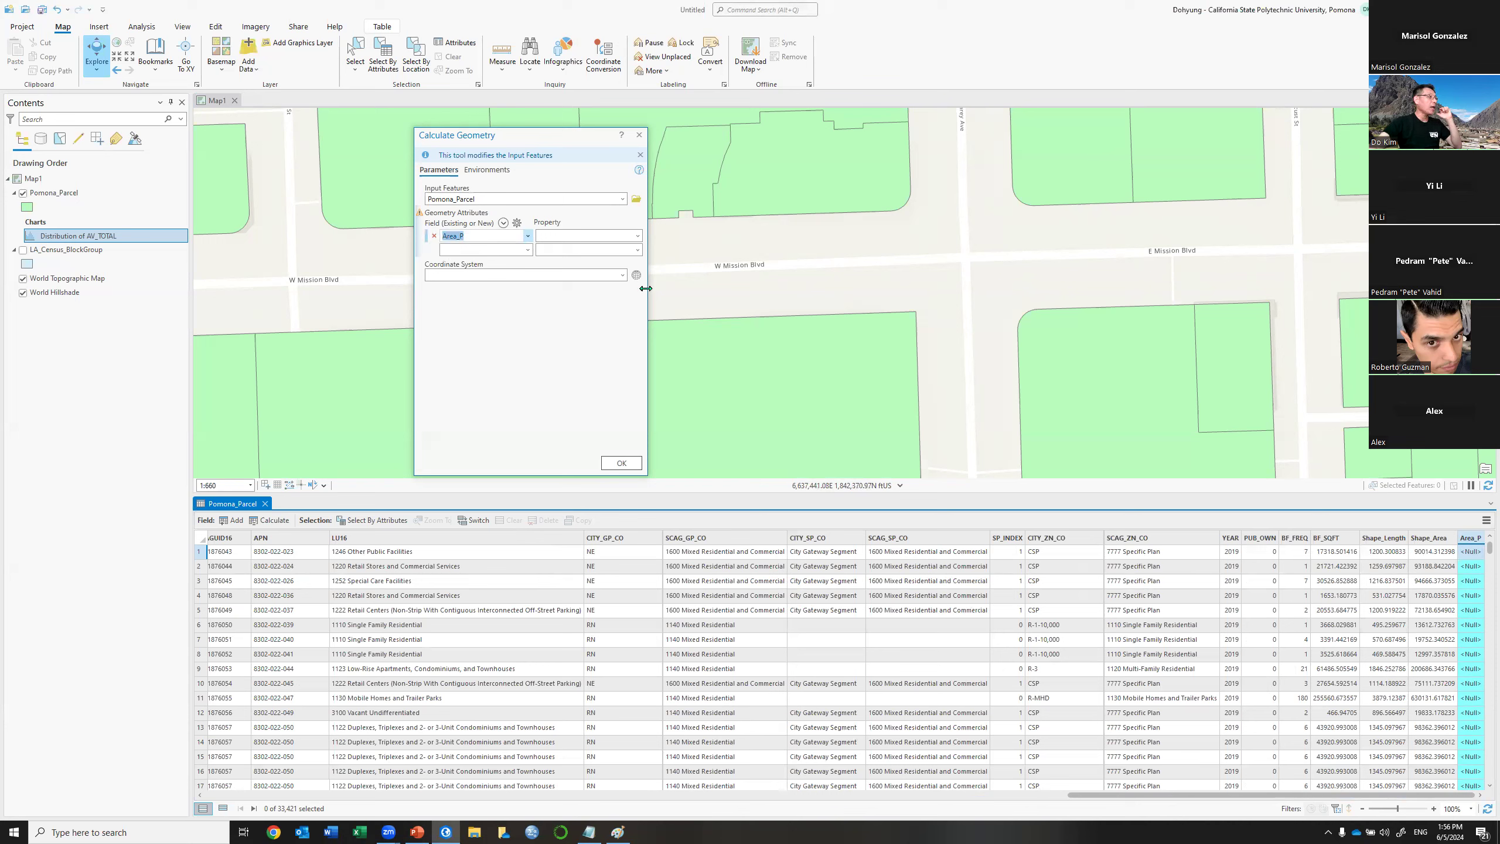
pyautogui.click(636, 236)
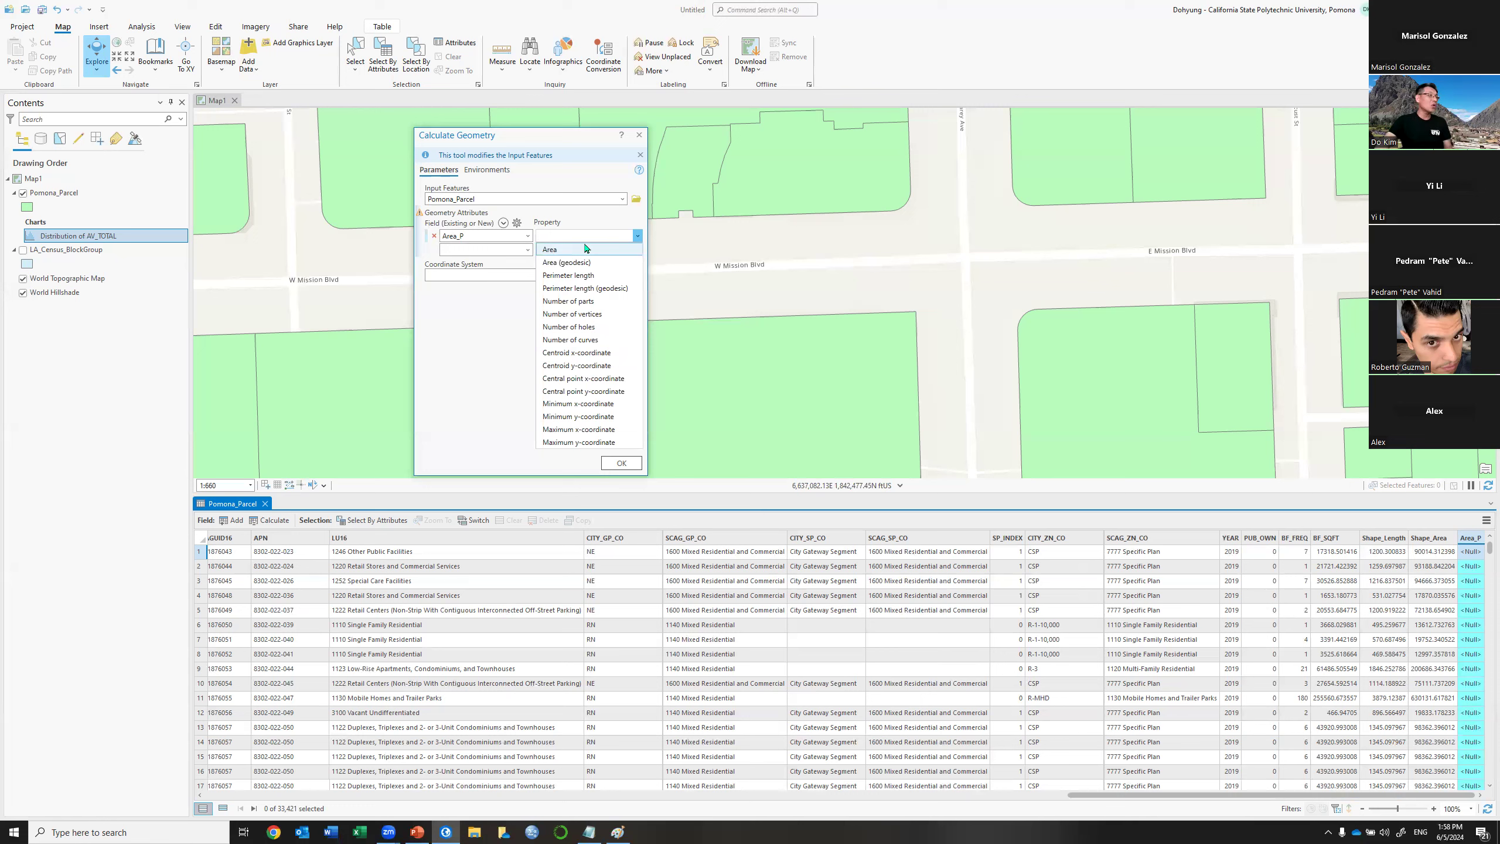
pyautogui.click(586, 249)
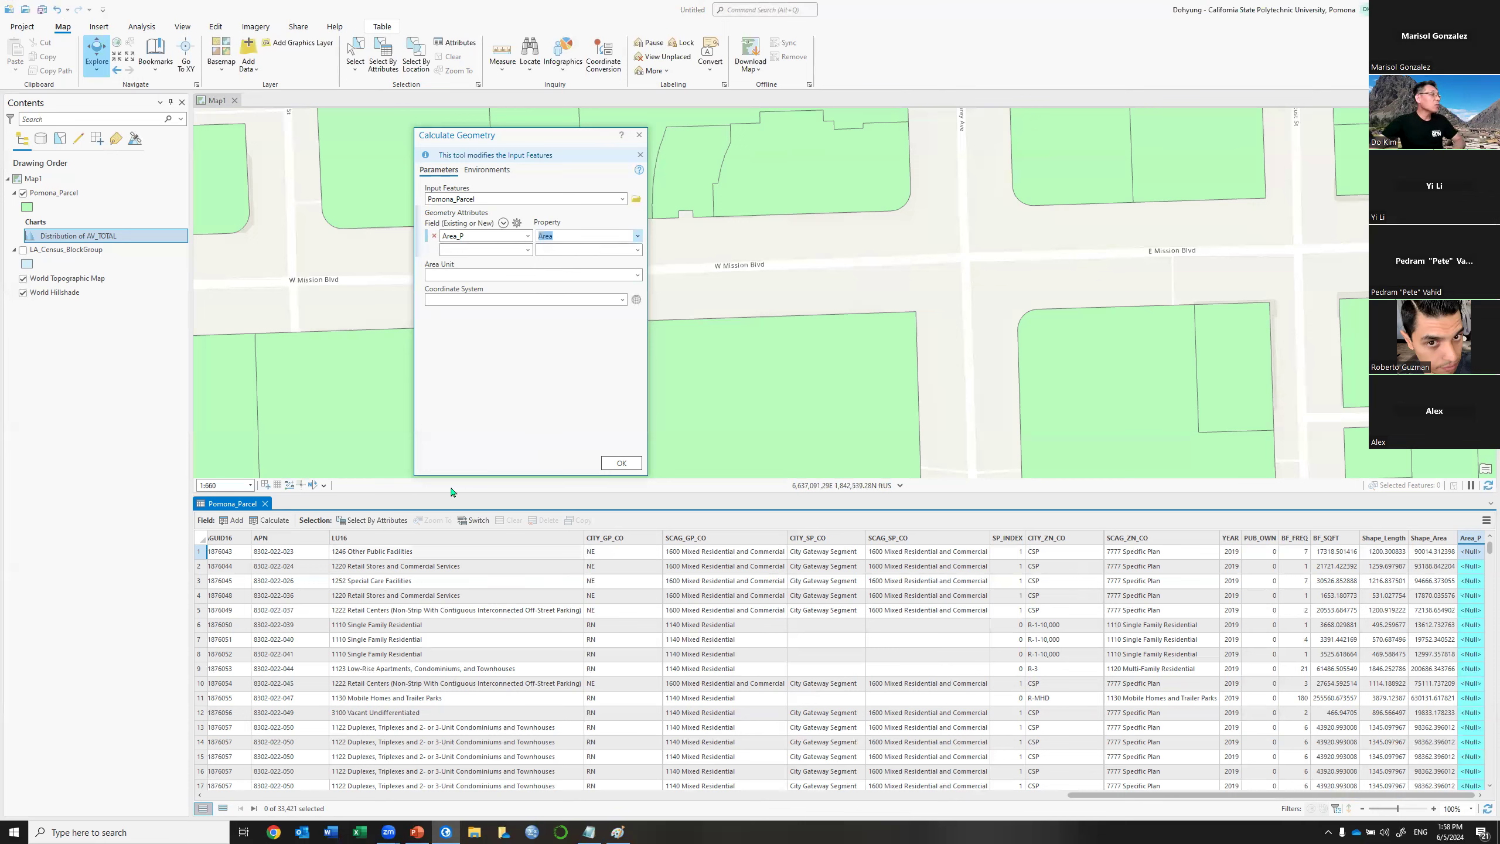
pyautogui.click(639, 279)
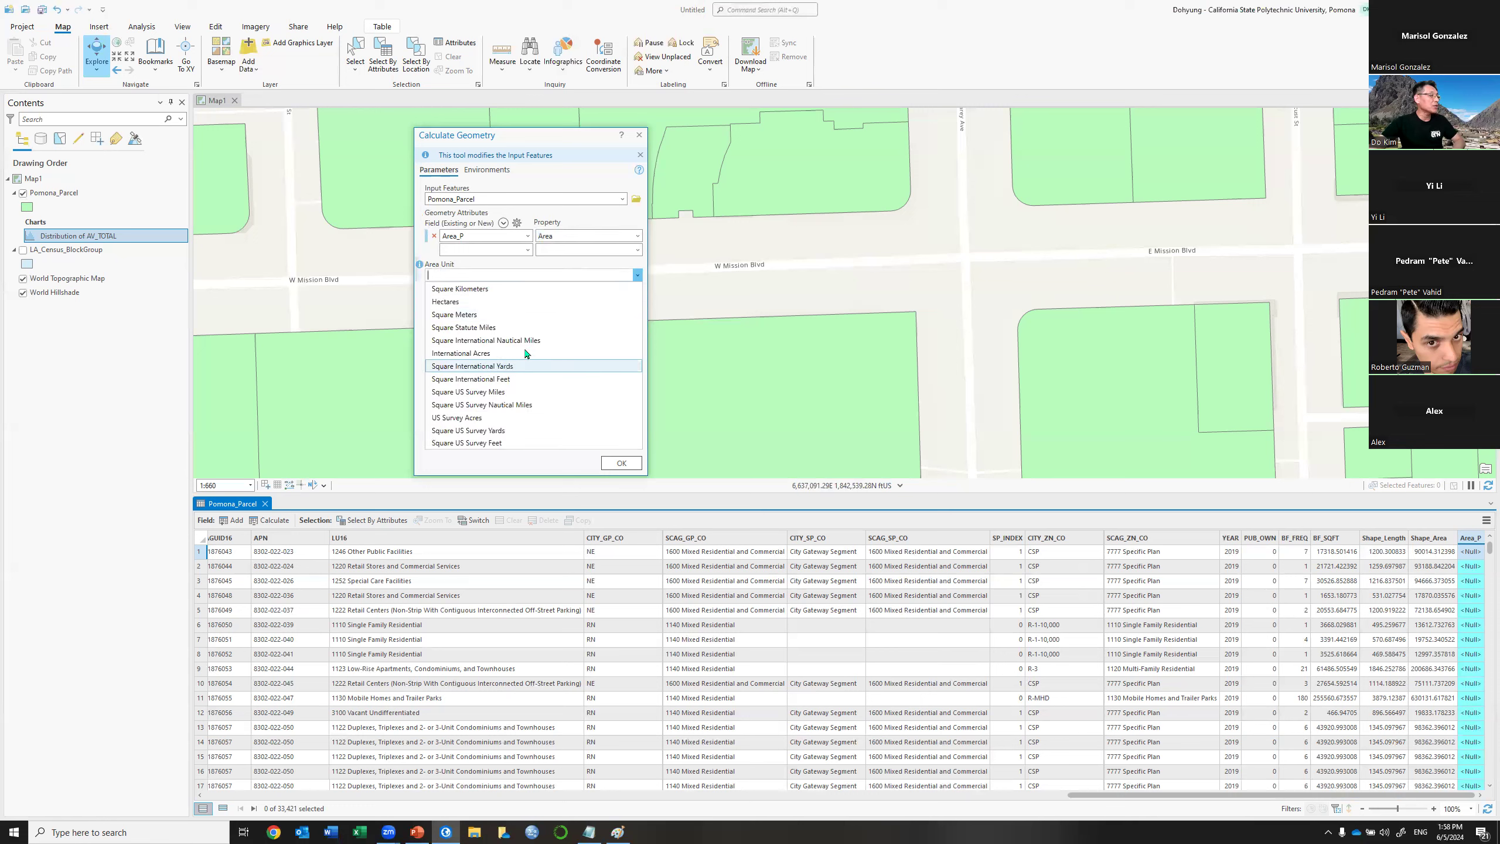
pyautogui.click(460, 418)
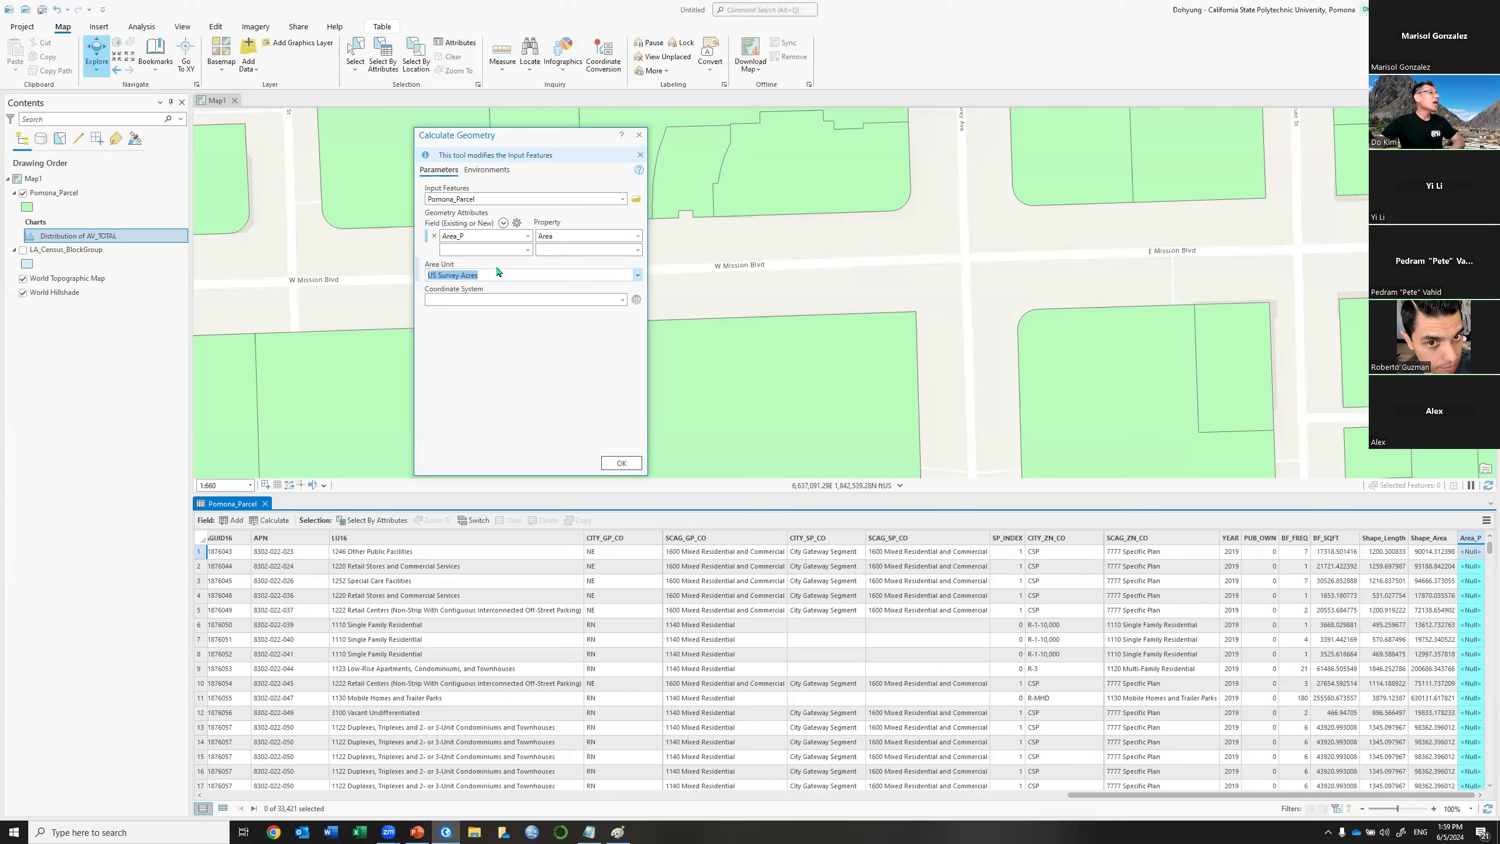
pyautogui.click(486, 236)
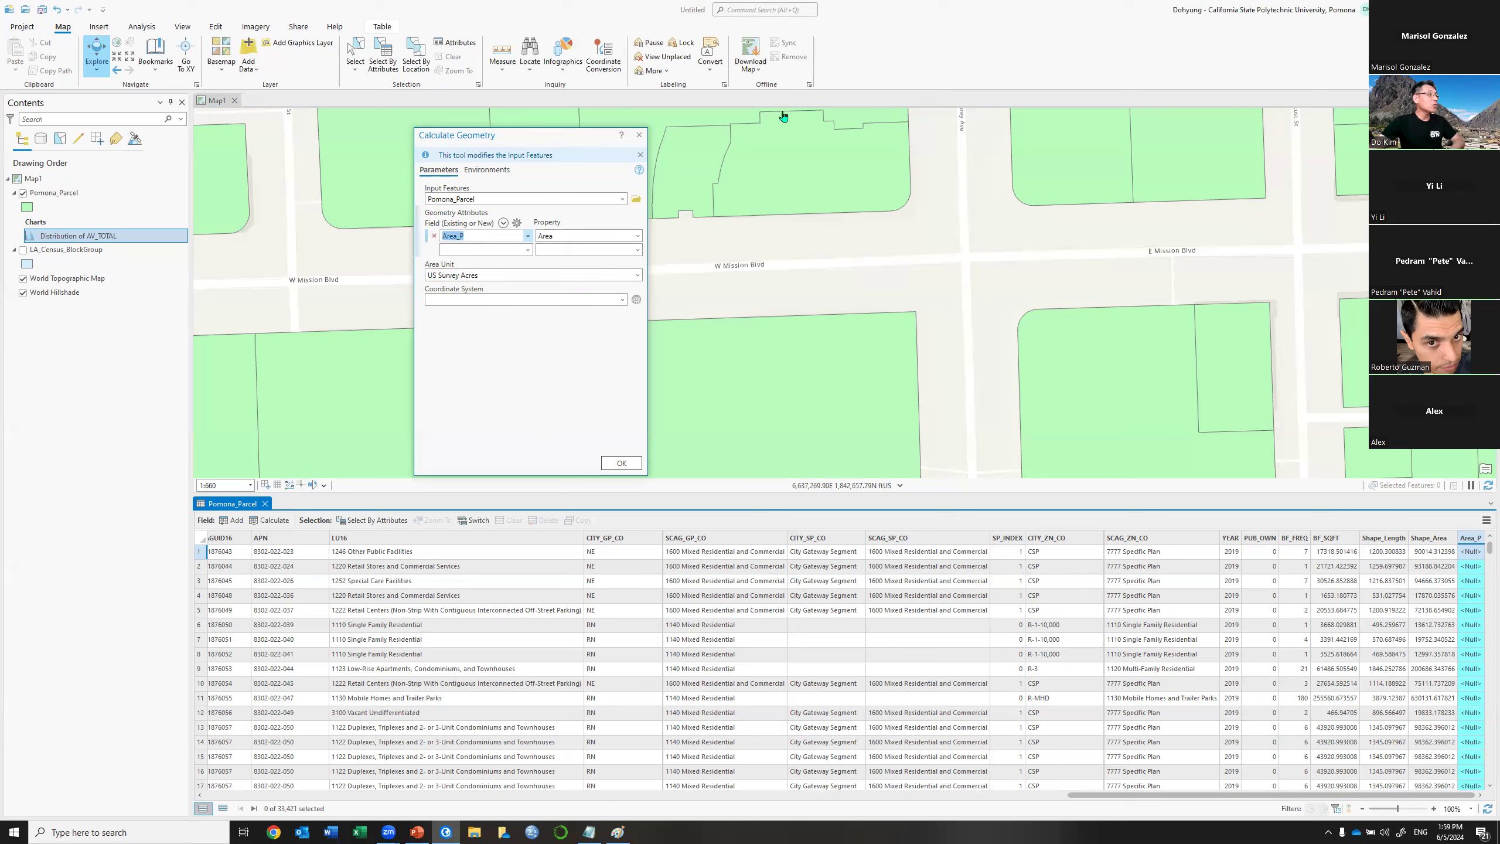
pyautogui.click(493, 273)
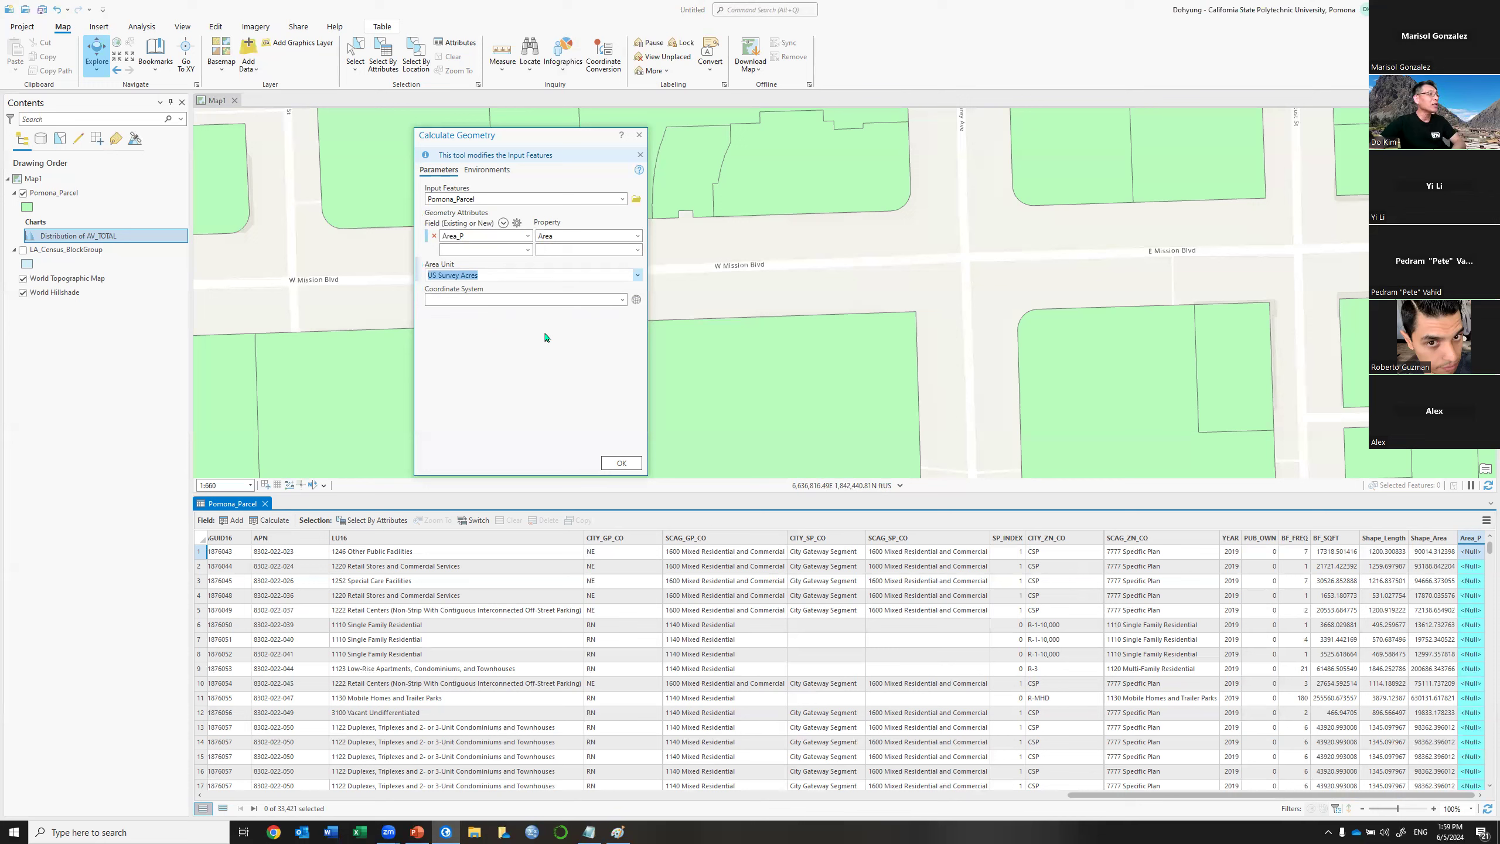
pyautogui.click(621, 464)
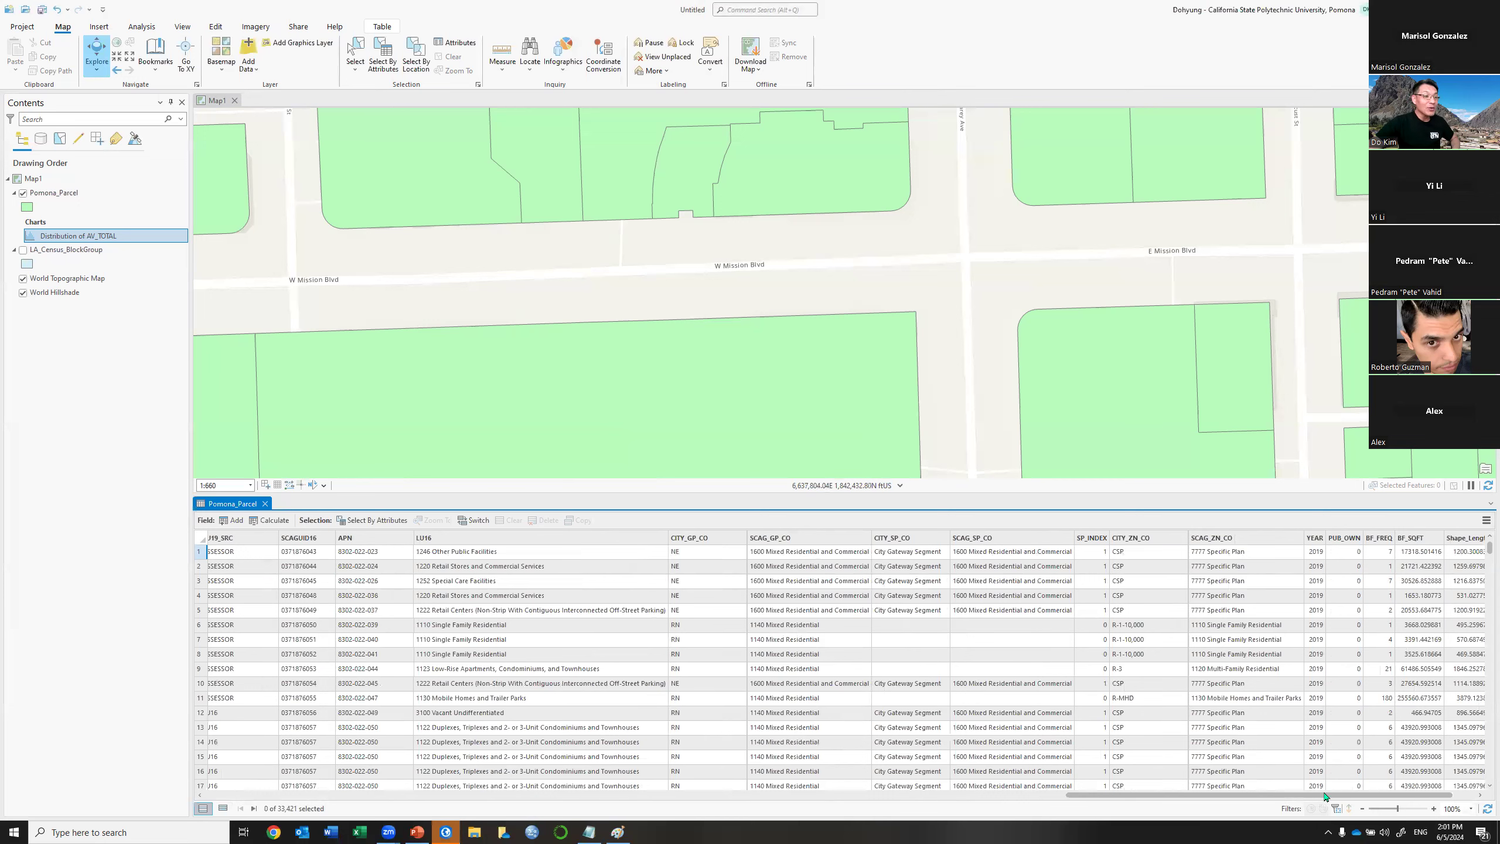
# Check the Area_P values, and review the coordinate system and area unit options of Calculate Geometry without running it again.
pyautogui.click(1473, 797)
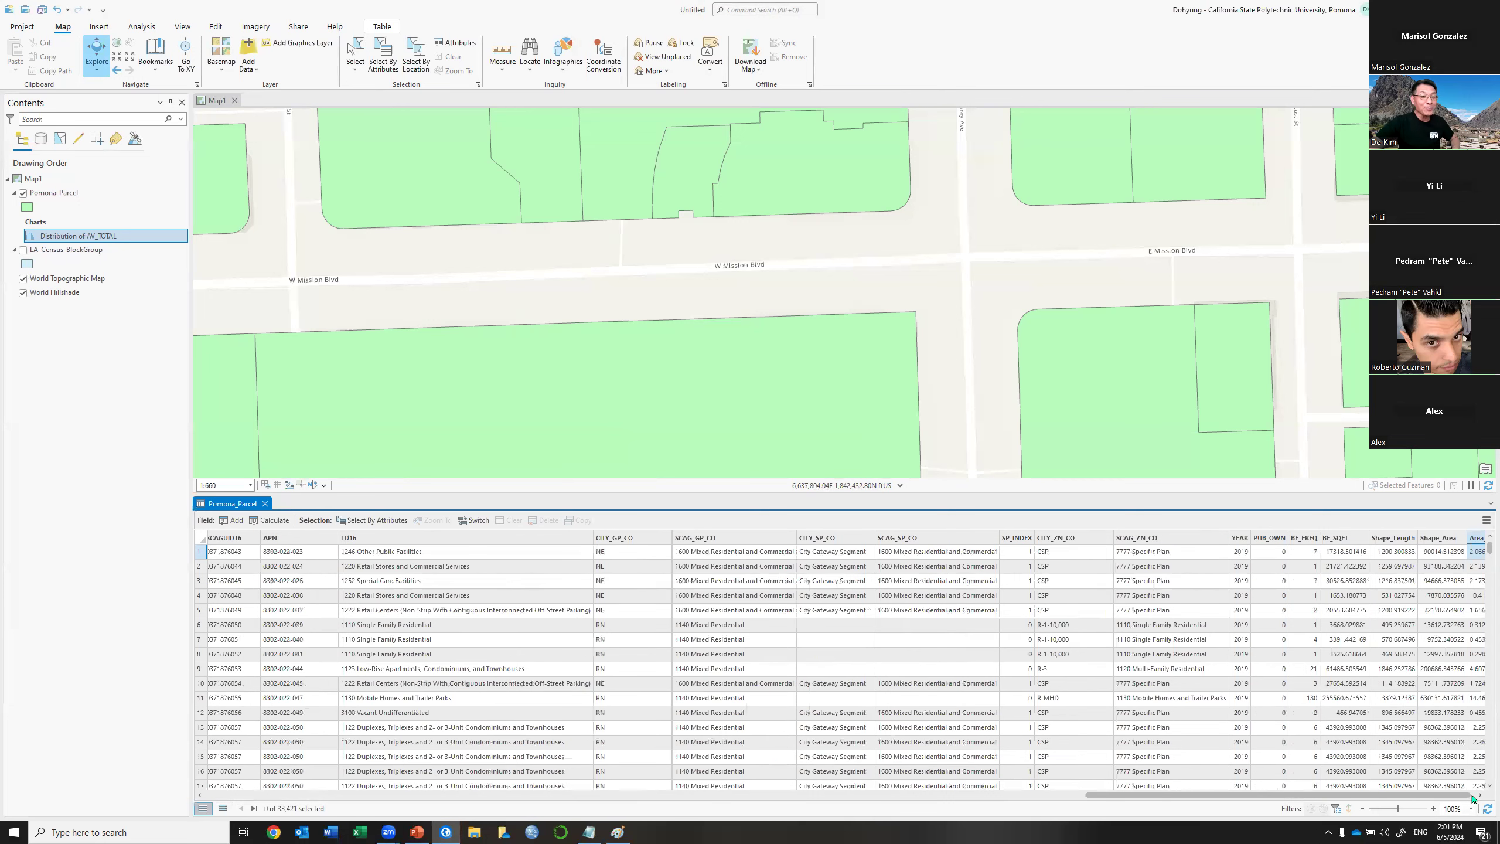
pyautogui.click(1472, 797)
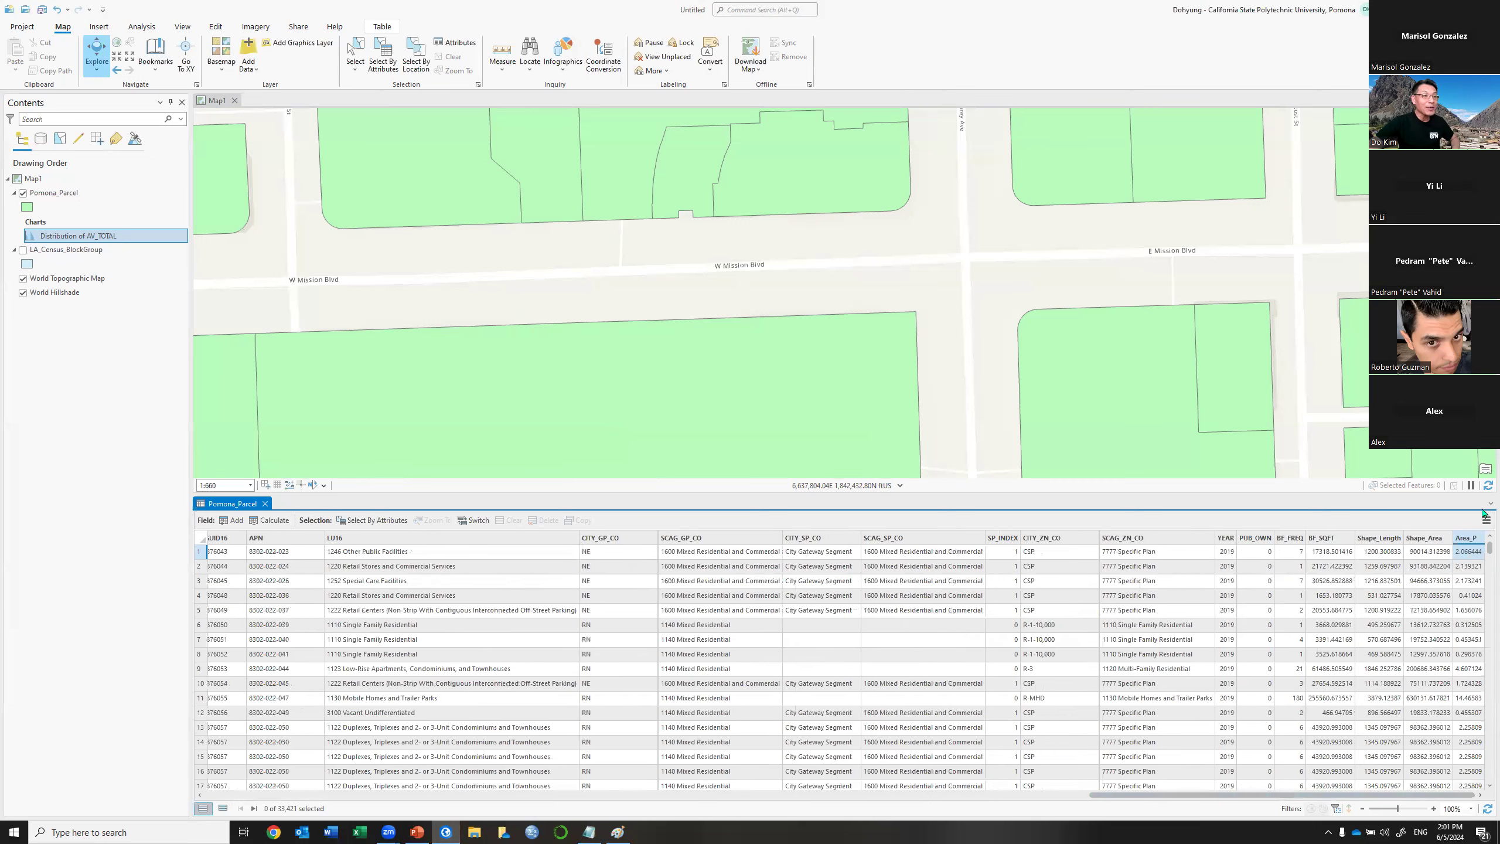
pyautogui.rightClick(1466, 543)
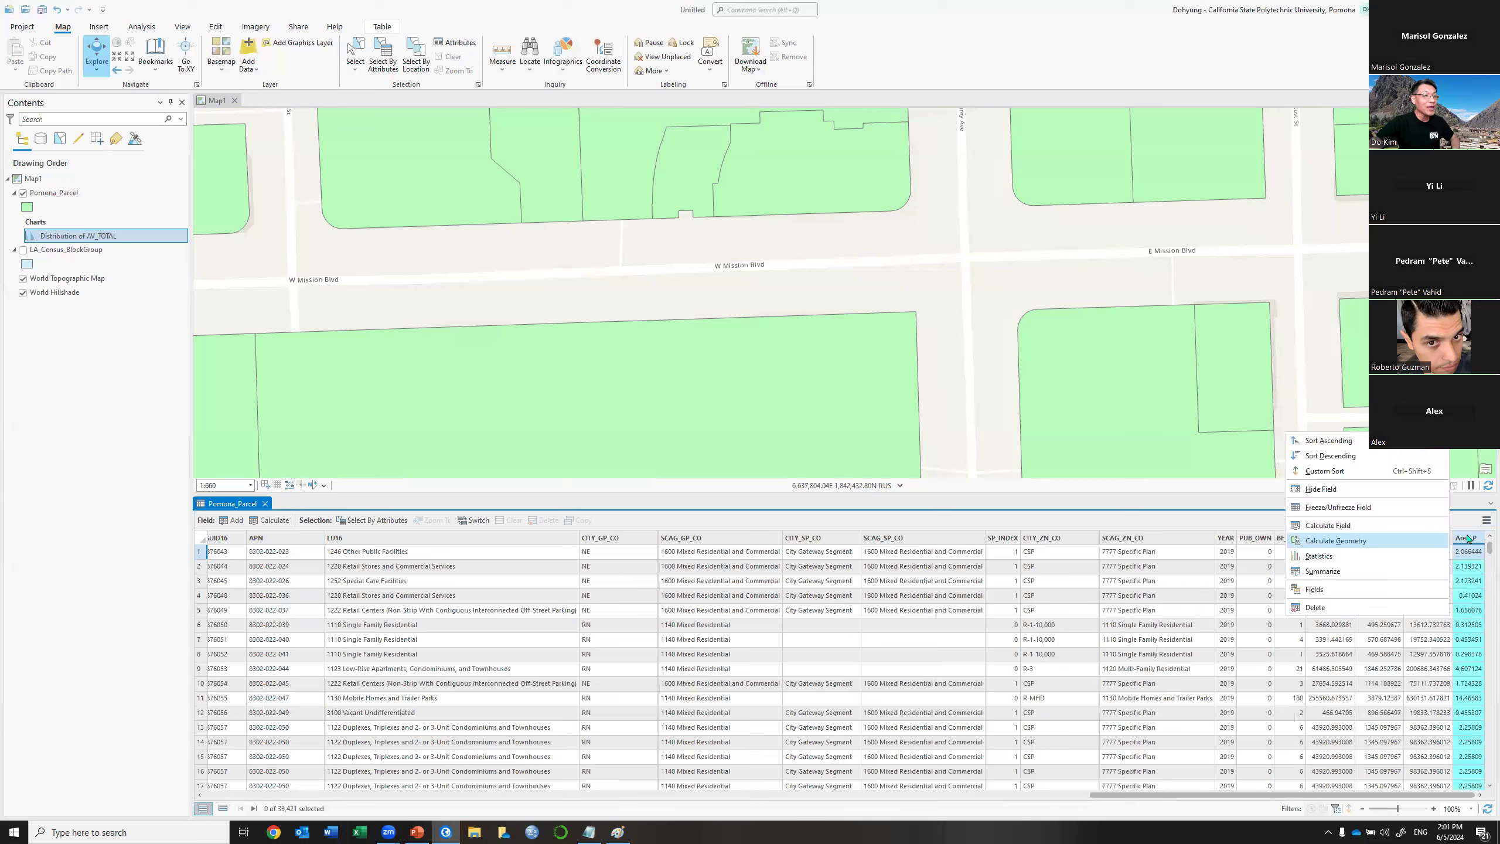
pyautogui.click(1372, 542)
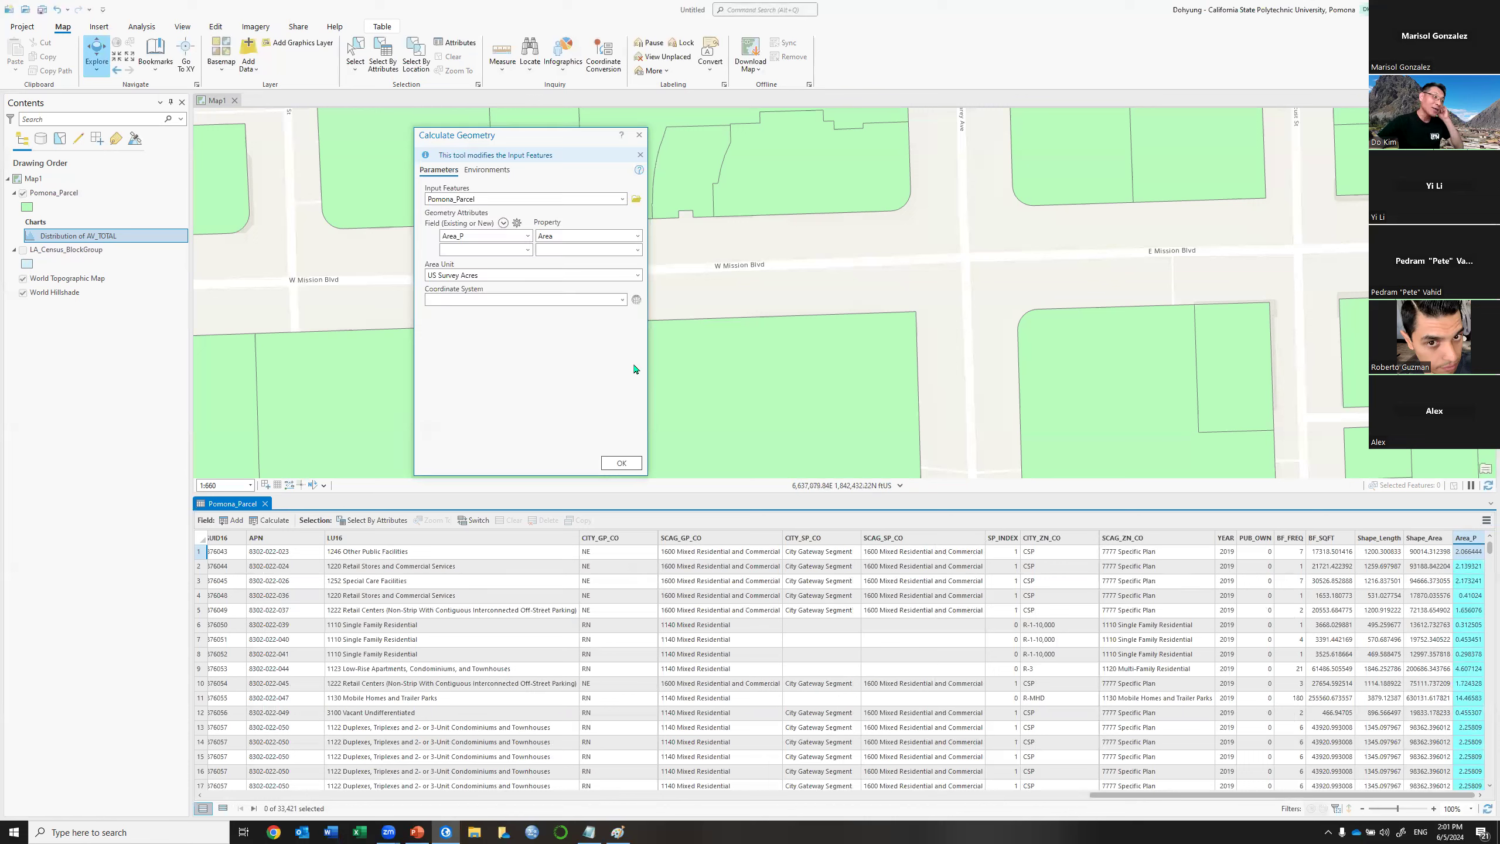
pyautogui.click(621, 300)
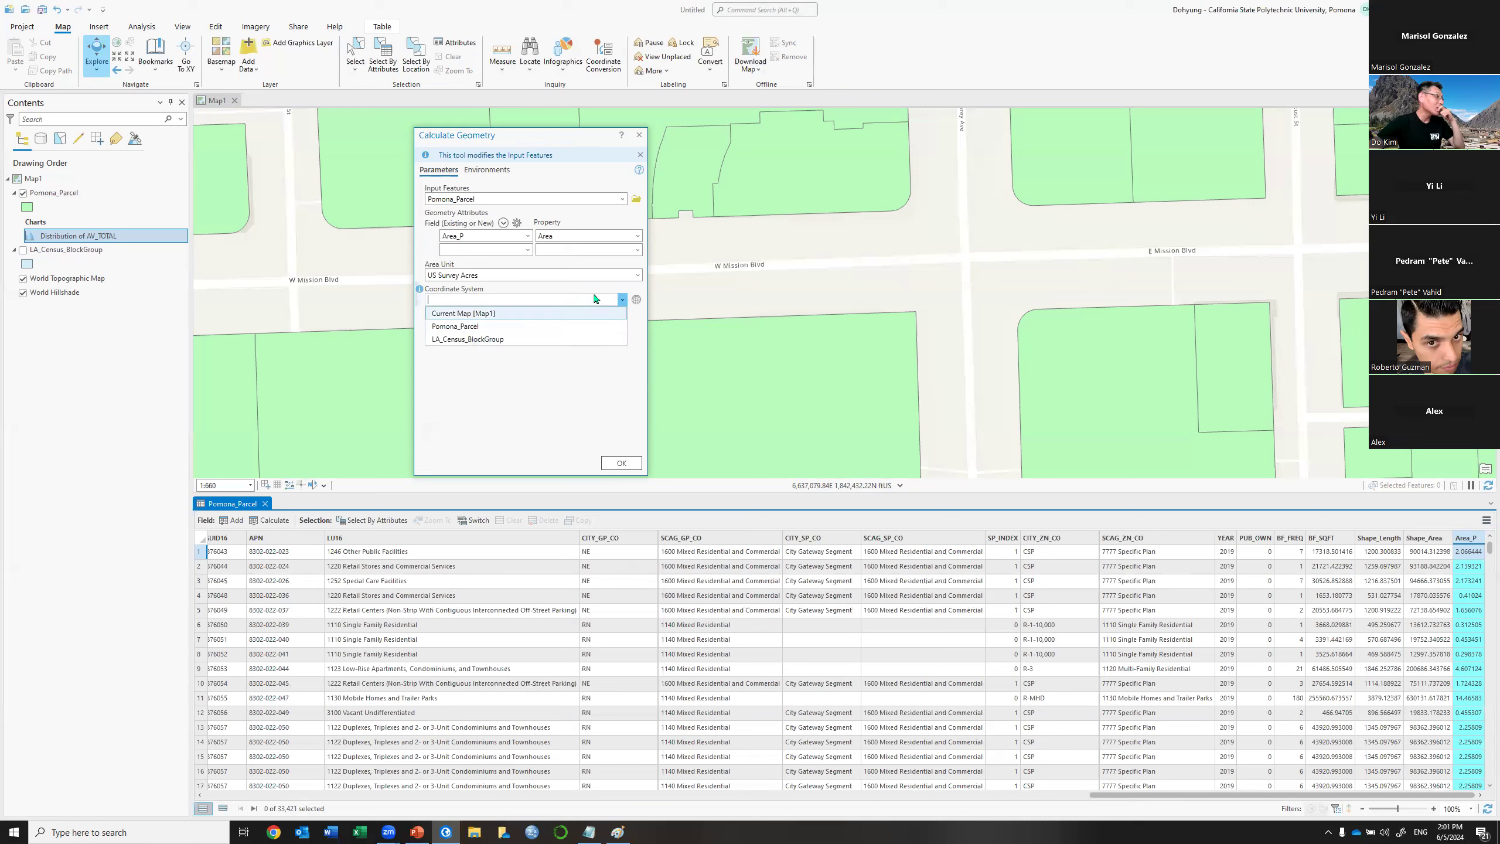
pyautogui.click(627, 276)
pyautogui.click(627, 275)
pyautogui.click(634, 277)
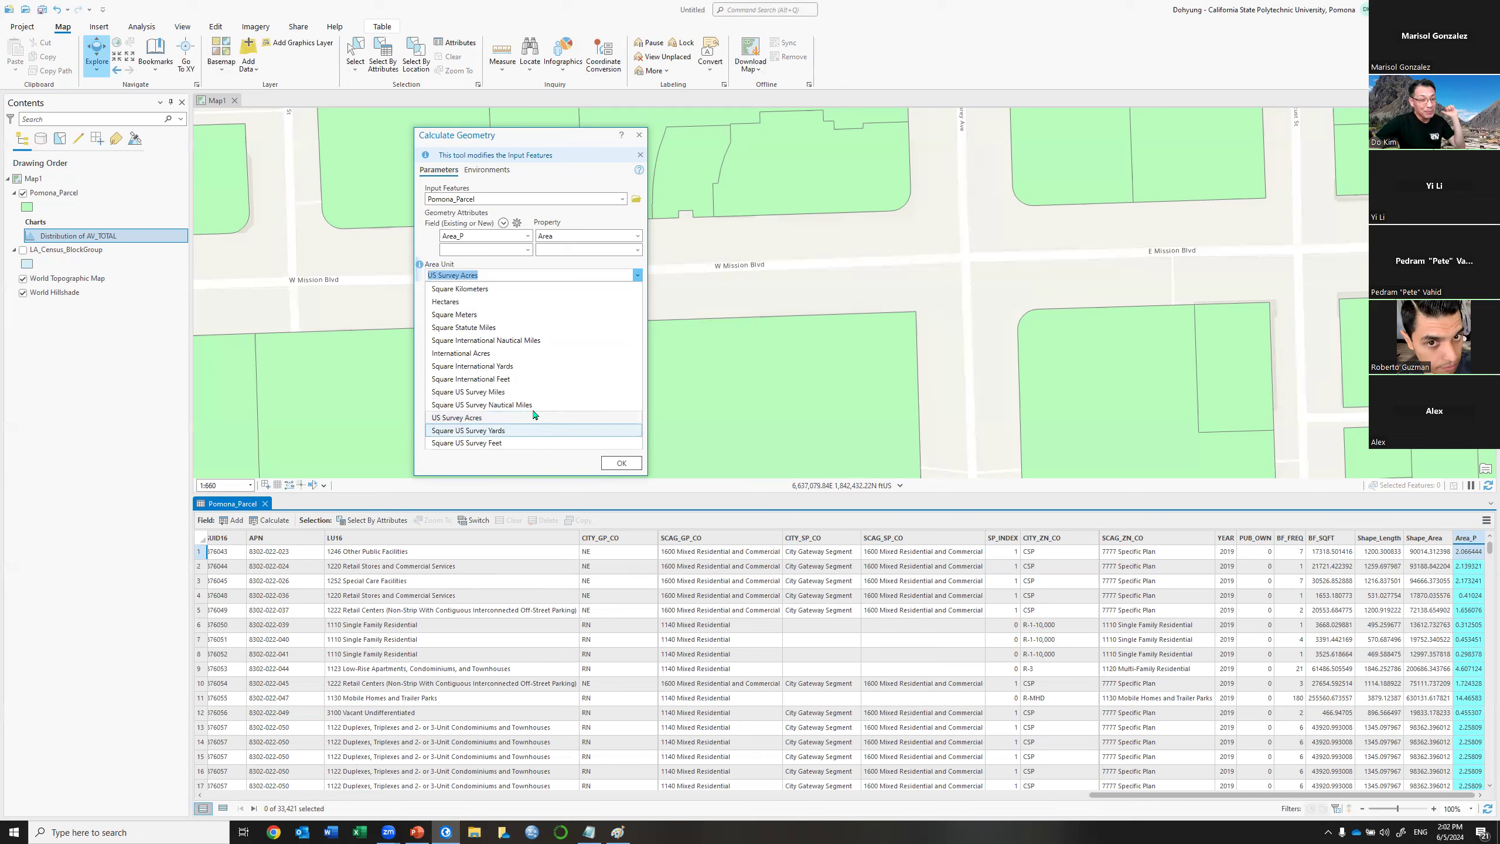
pyautogui.click(641, 136)
pyautogui.click(641, 136)
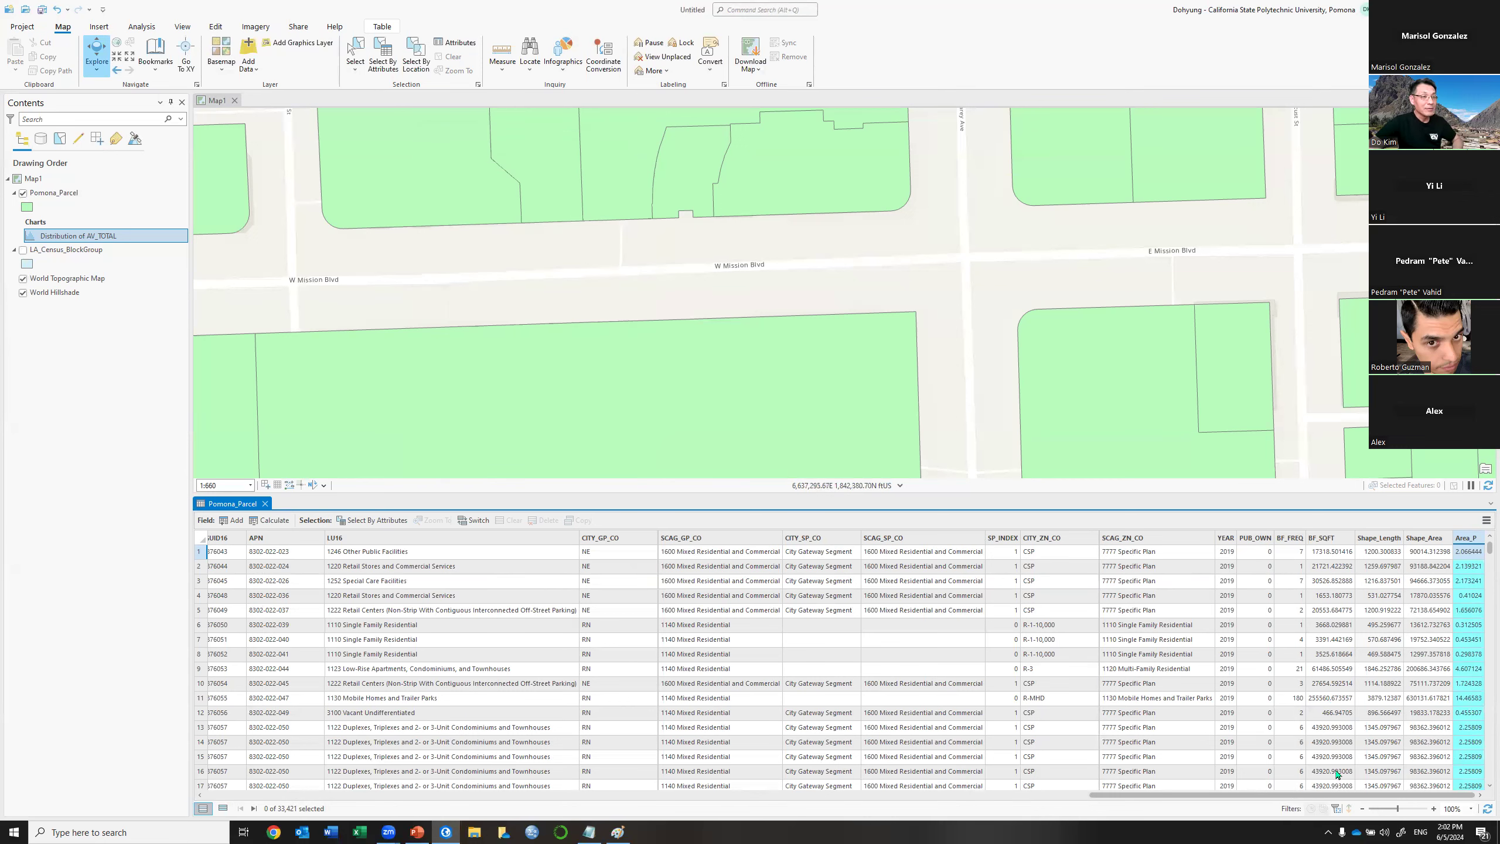
# Switch to PowerPoint and read the Data Summary slide on aggregating field values by category.
pyautogui.click(1386, 790)
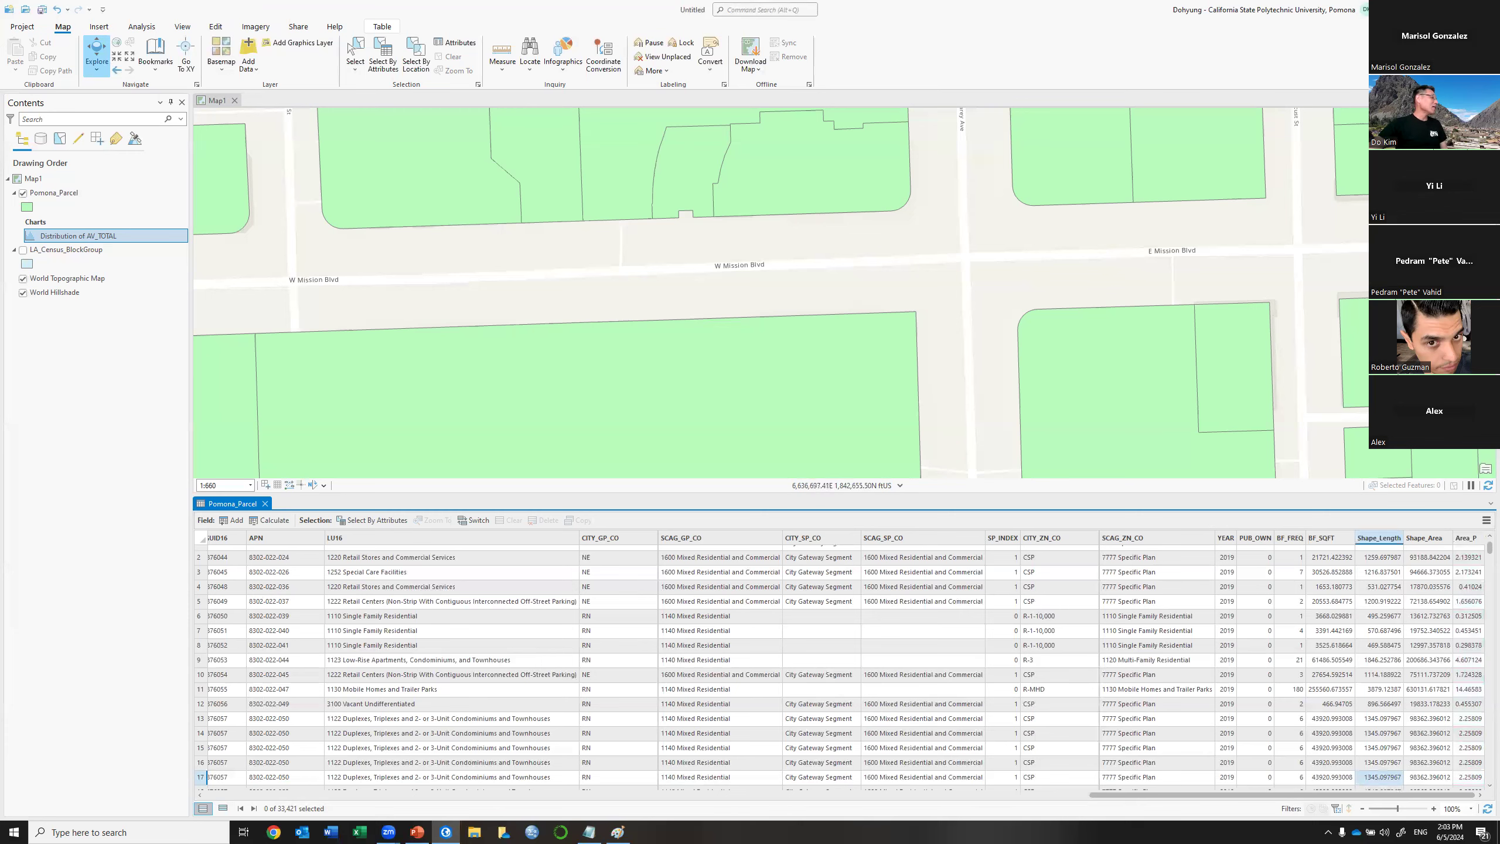
pyautogui.hotkey('alt', 'Tab')
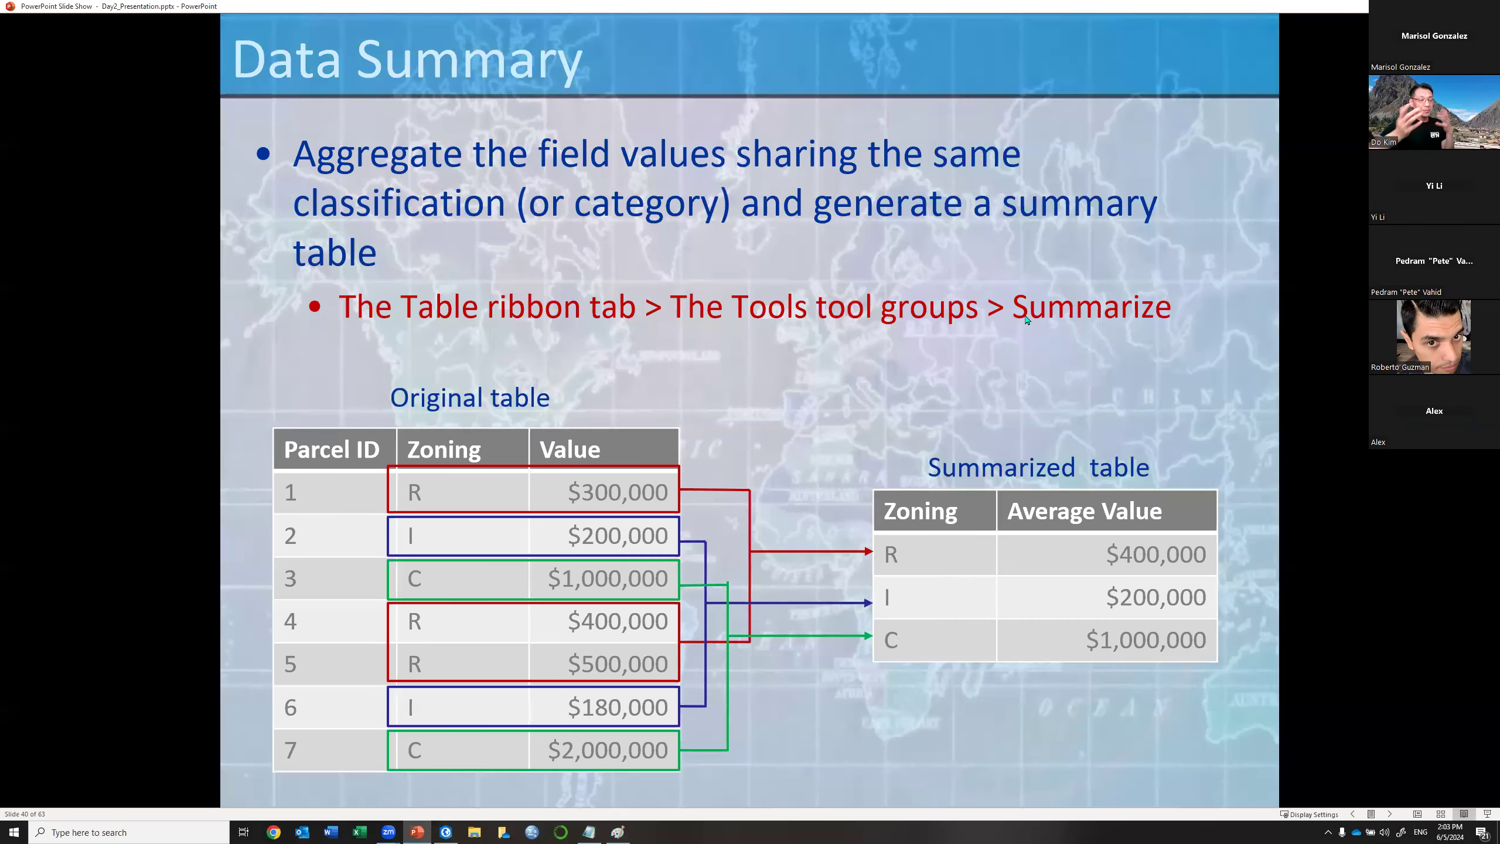
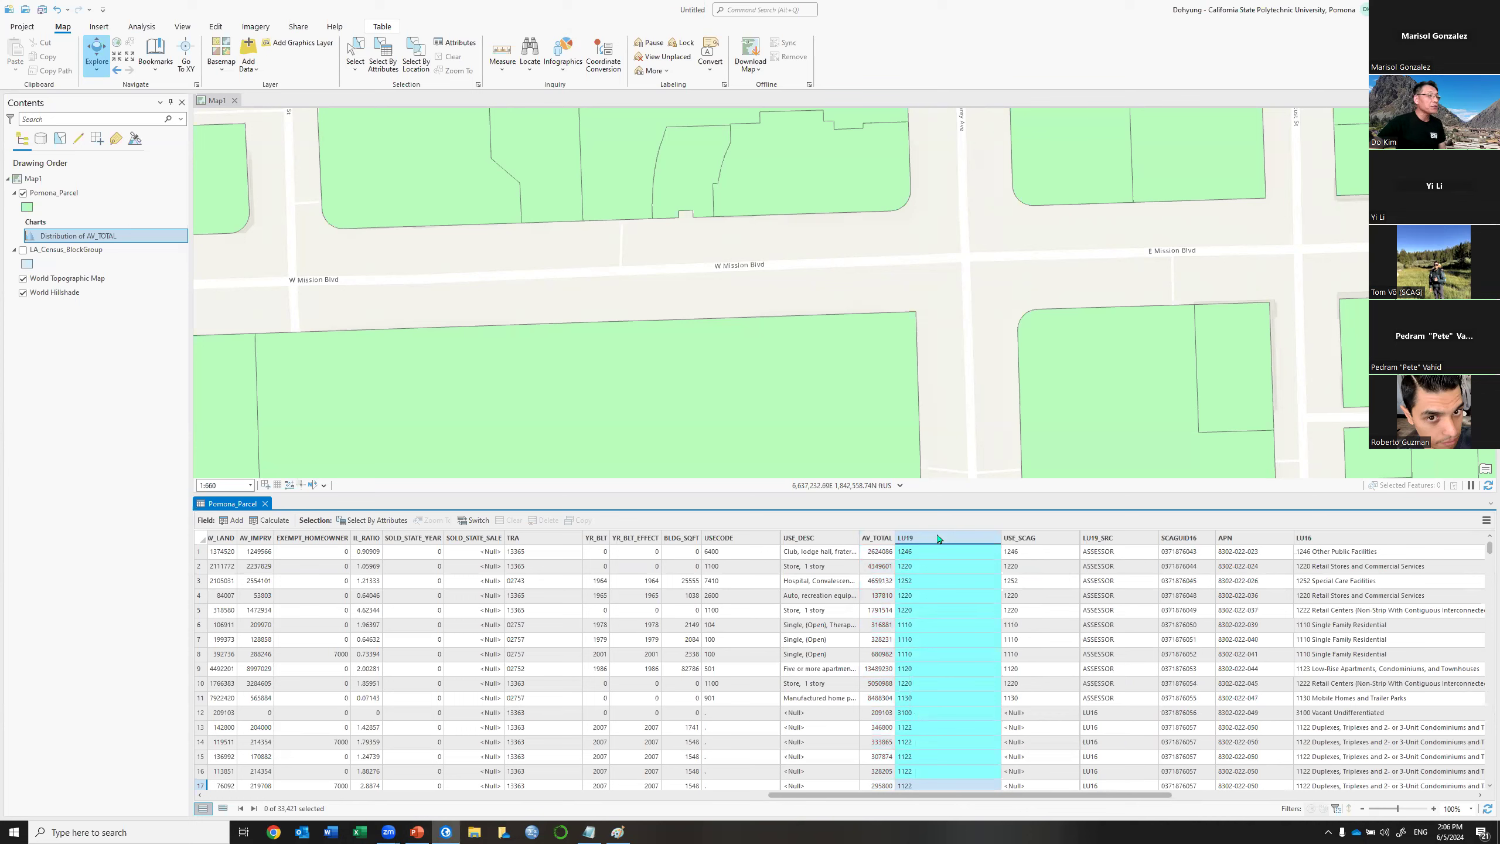
# Open the Summarize tool for the LU19 field of the Pomona_Parcel table.
pyautogui.click(1125, 518)
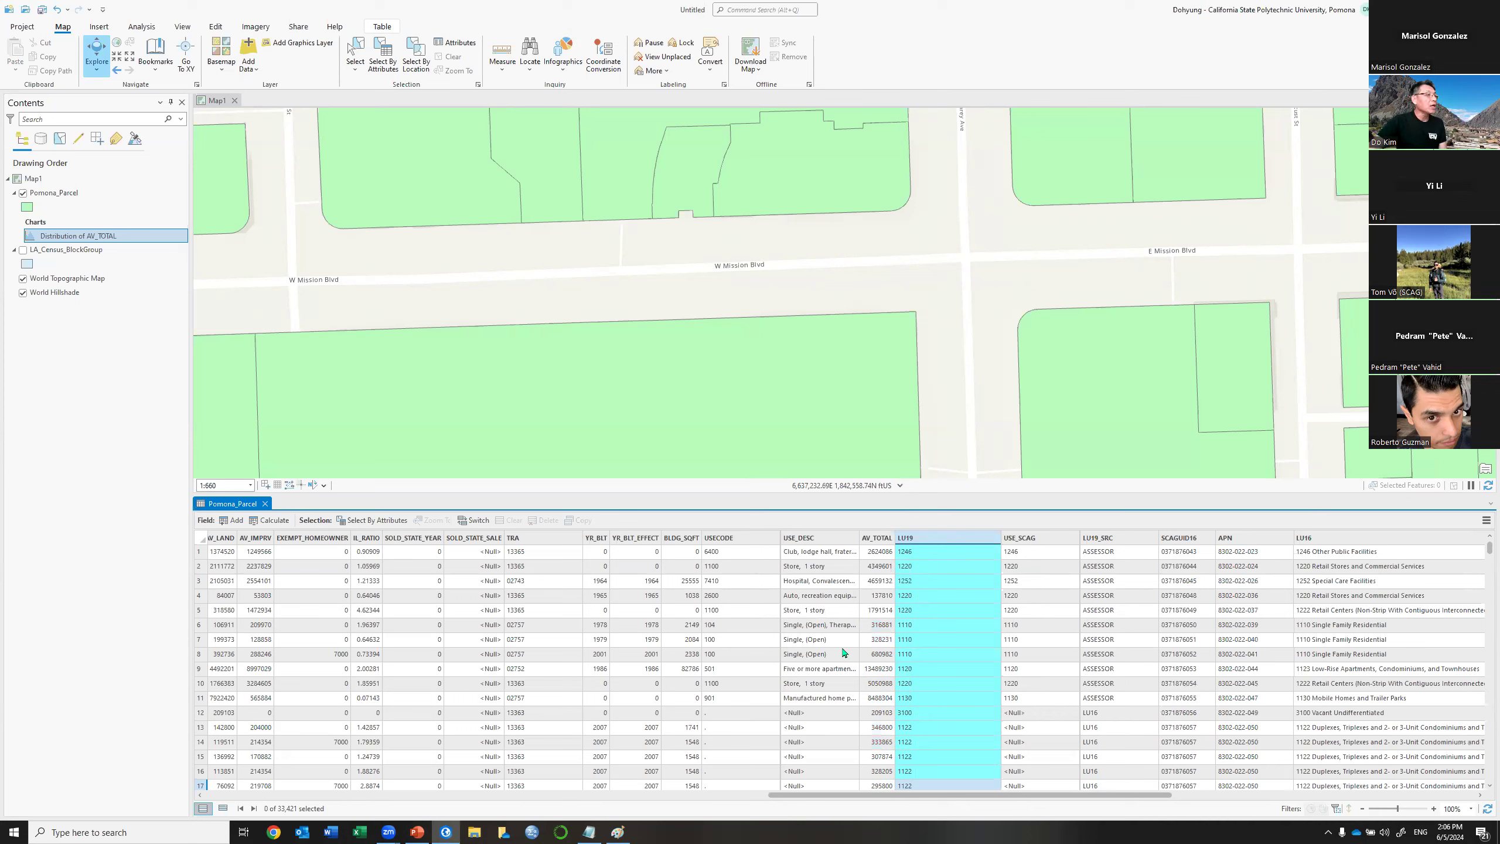
pyautogui.rightClick(888, 542)
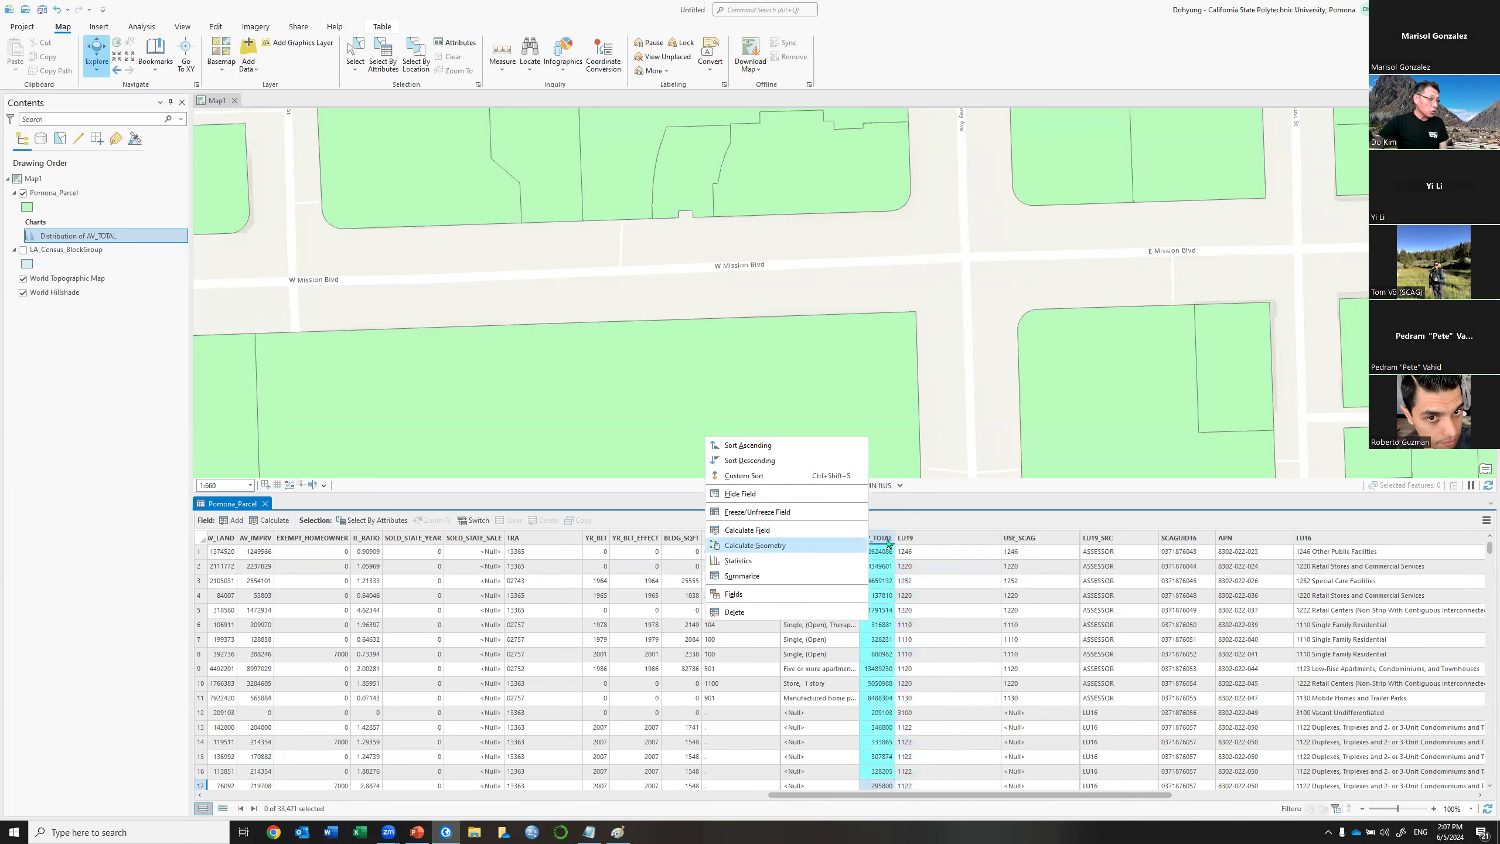
pyautogui.rightClick(951, 543)
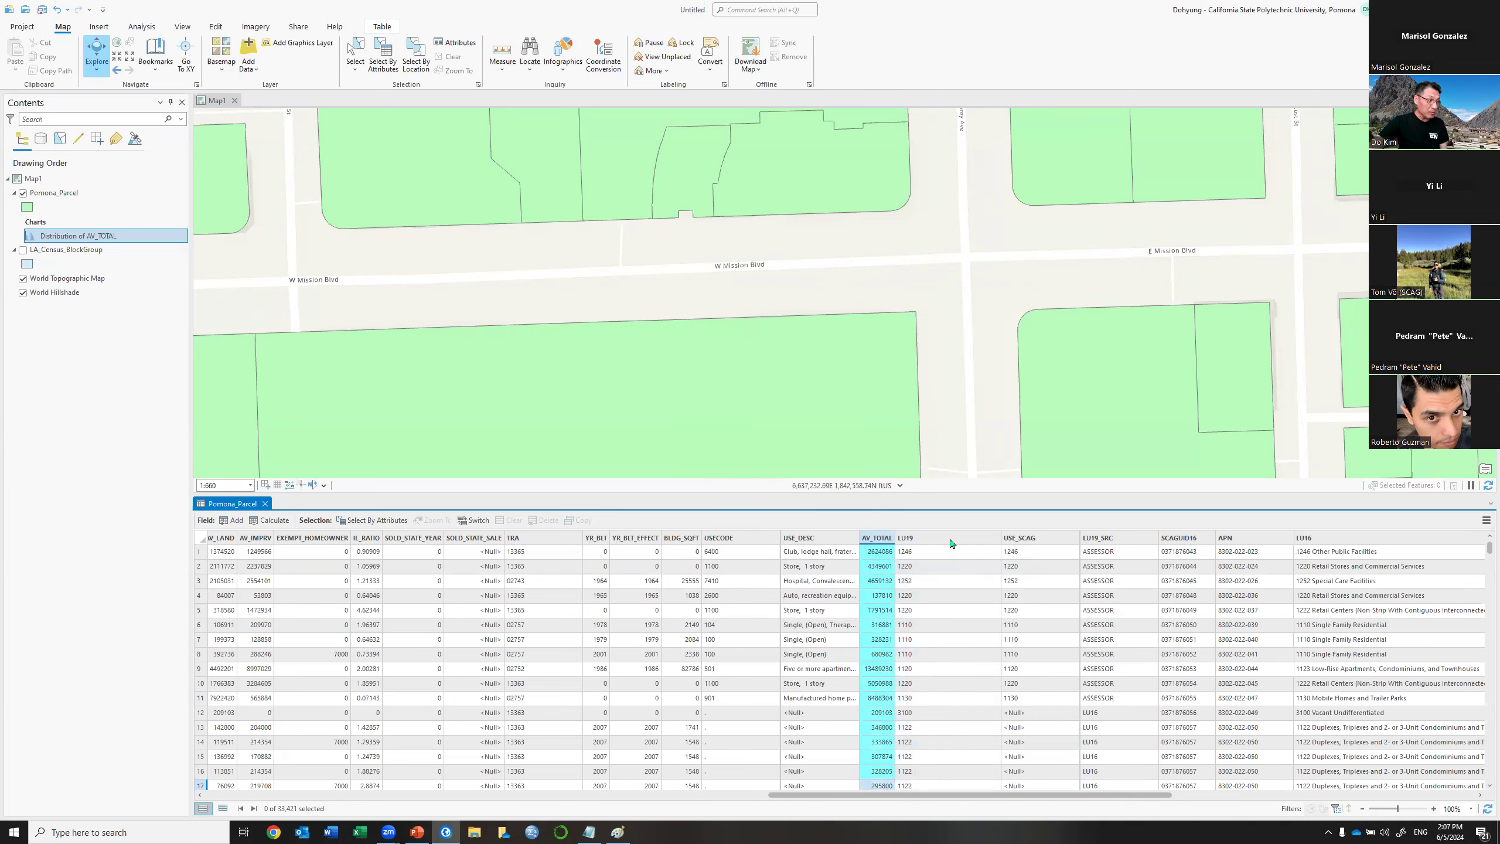
pyautogui.rightClick(951, 543)
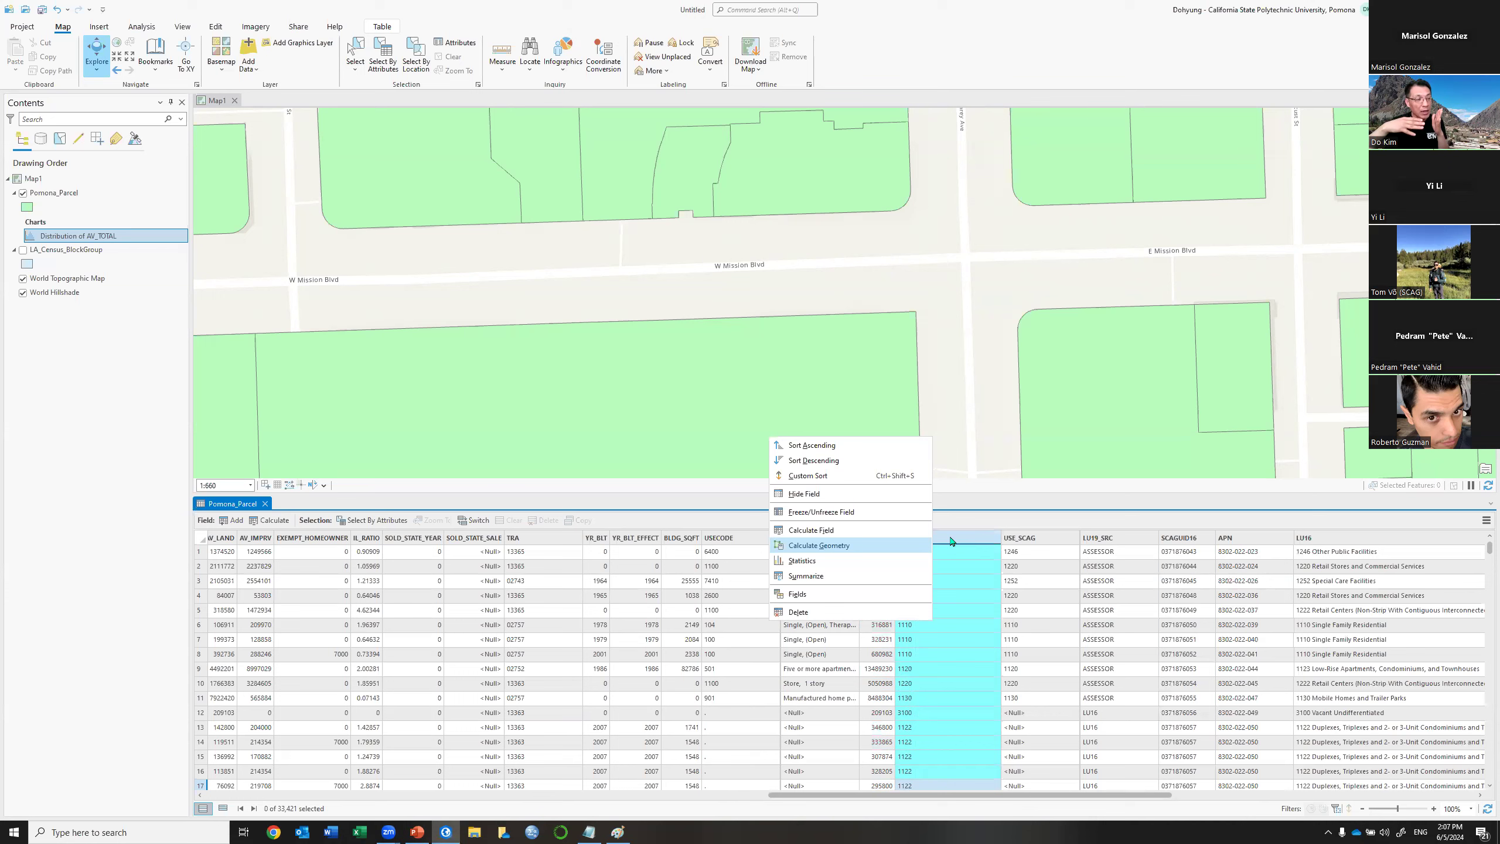
pyautogui.rightClick(951, 541)
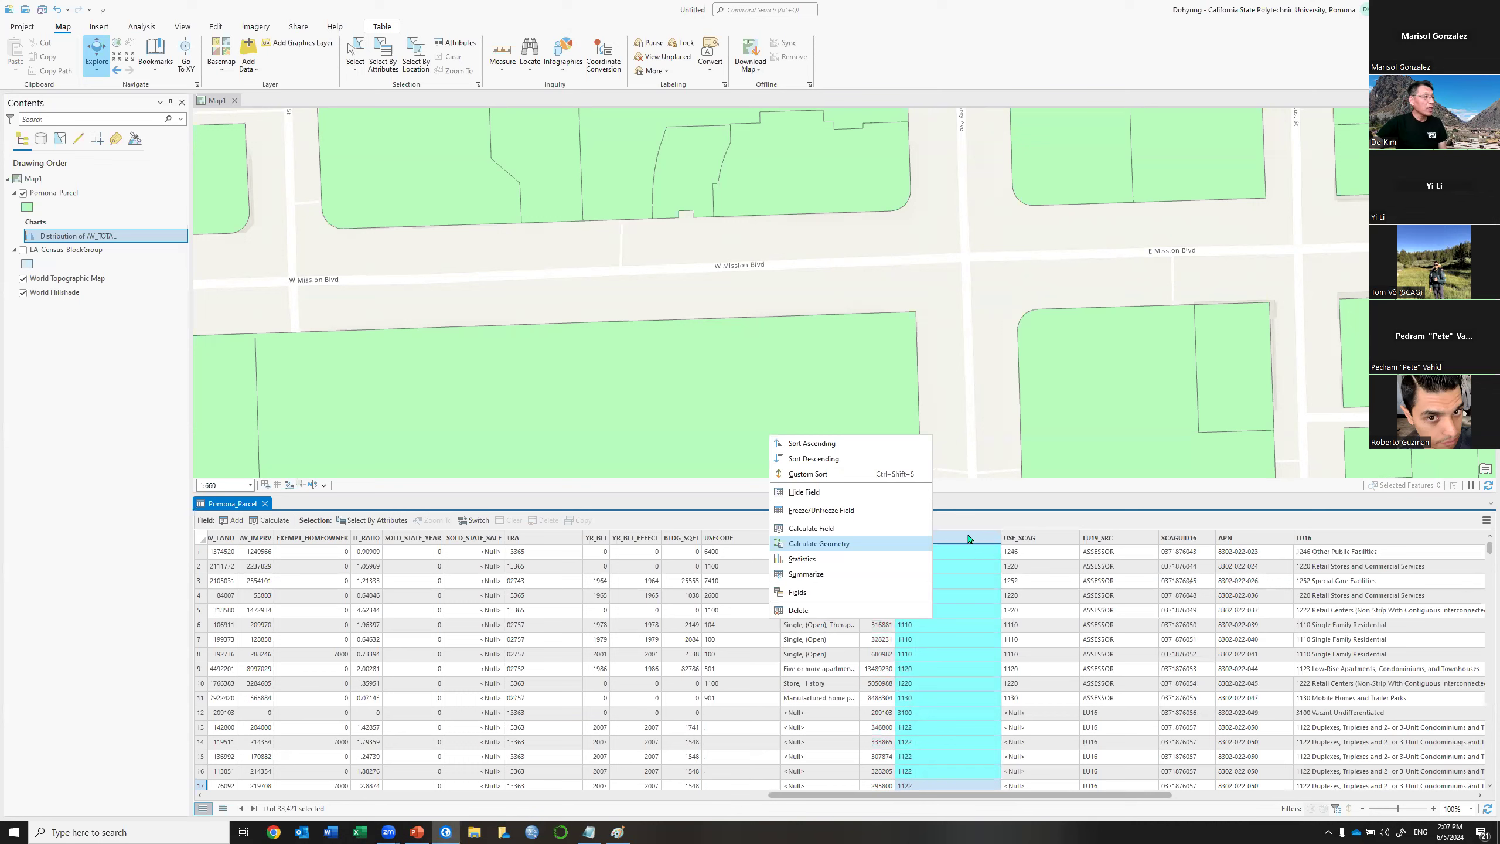
pyautogui.click(803, 574)
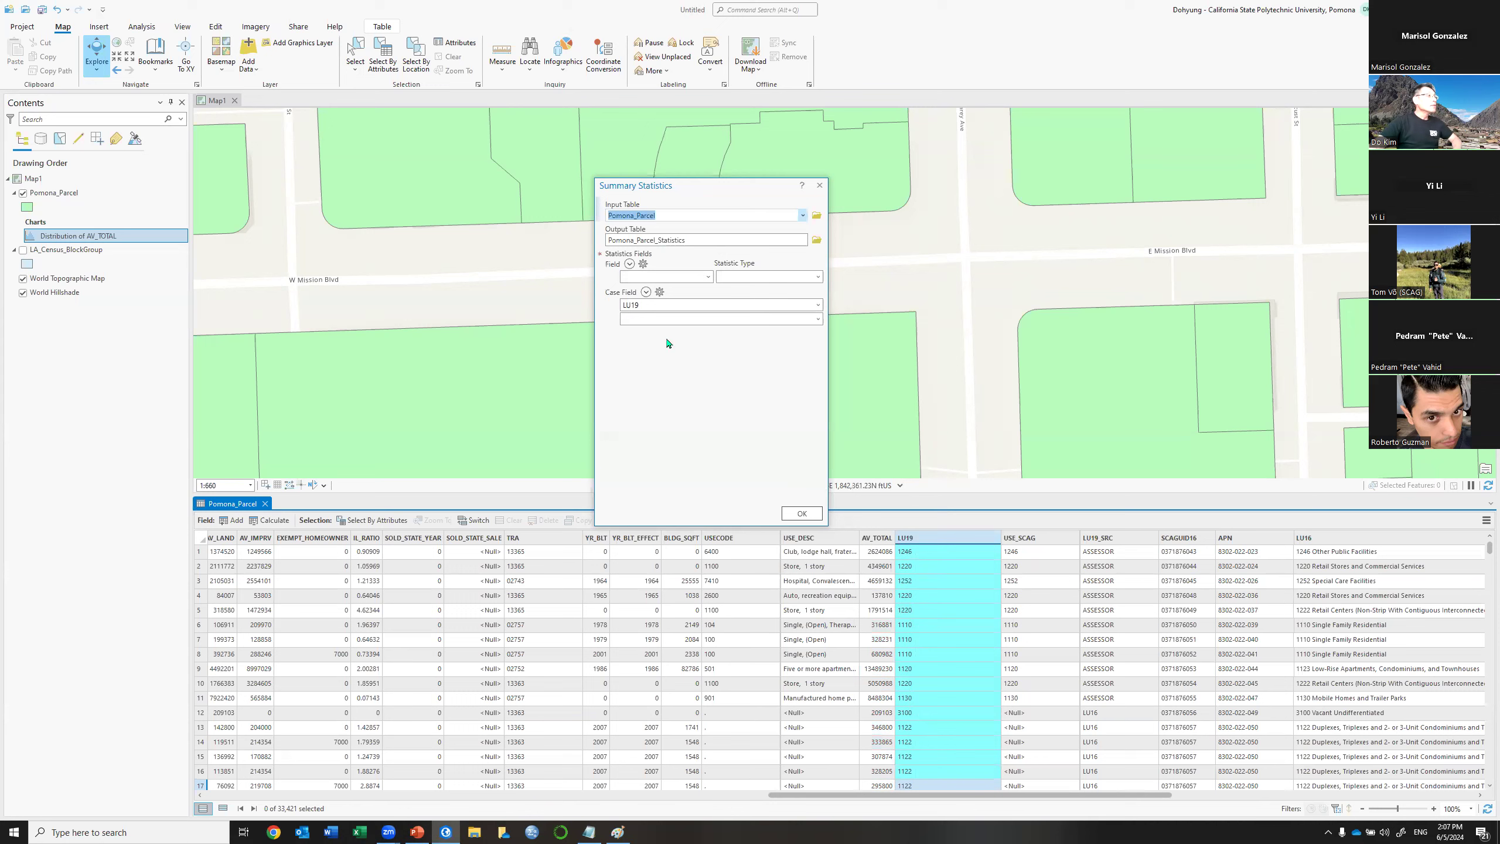
# Browse the output table location to the Session3_4 dataset inside Day2_Data.gdb, under Research, GIS_Training, Training, Data and Day2 on the C drive.
pyautogui.click(665, 212)
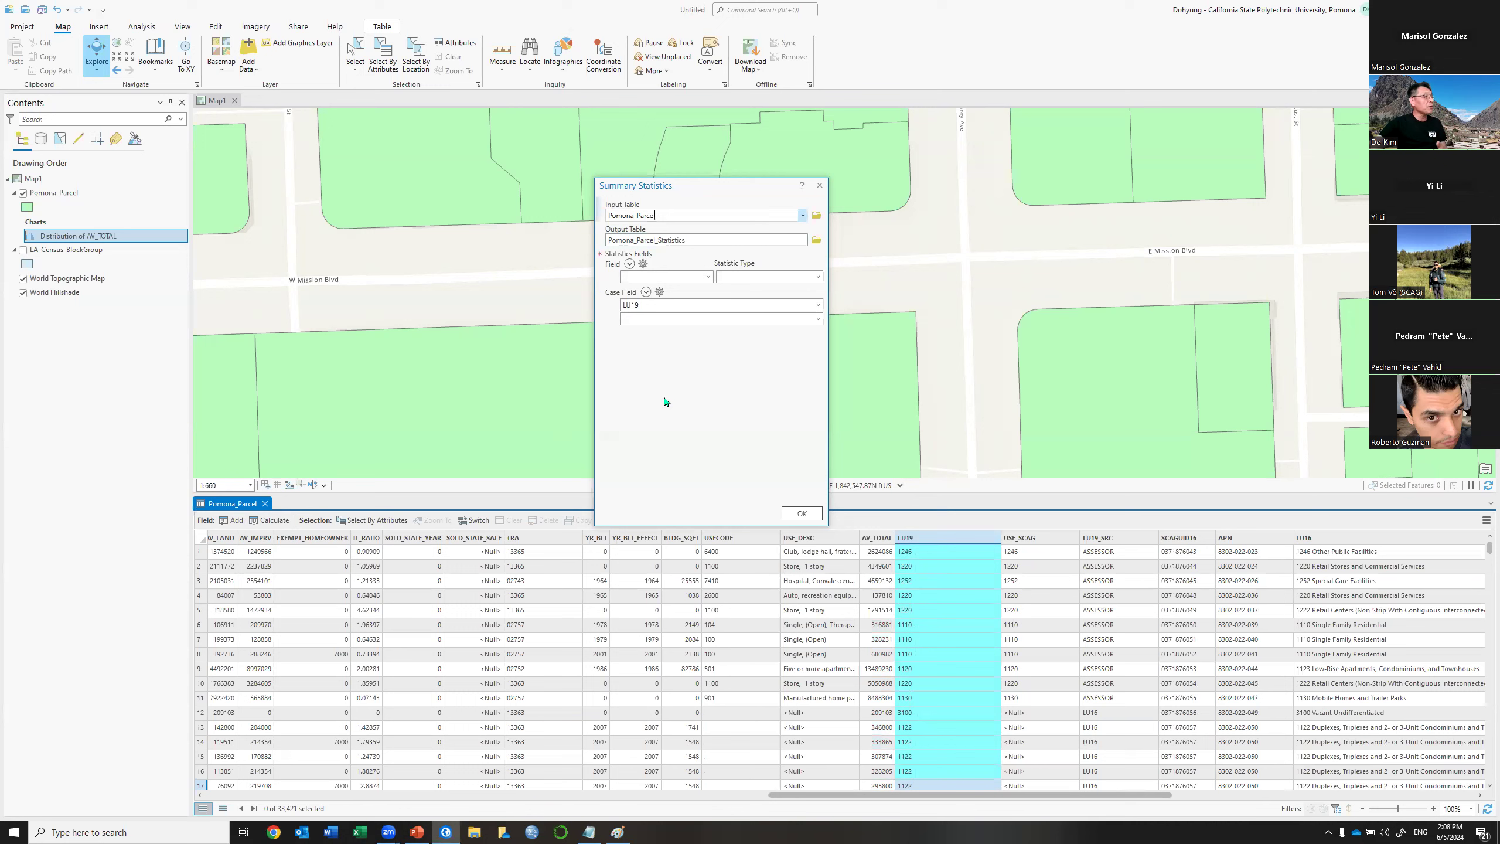
pyautogui.click(814, 243)
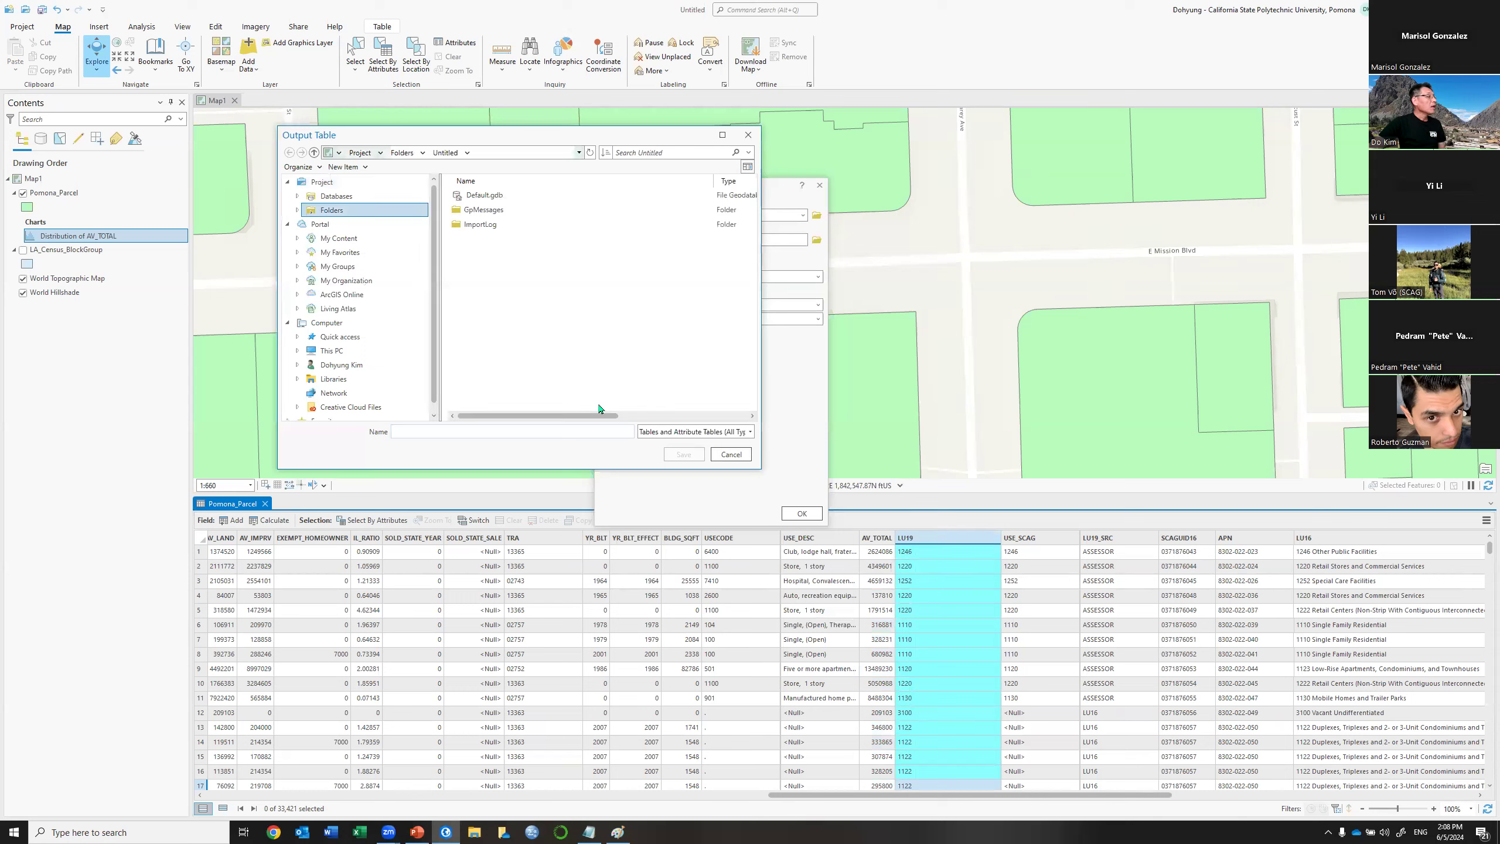
pyautogui.click(298, 211)
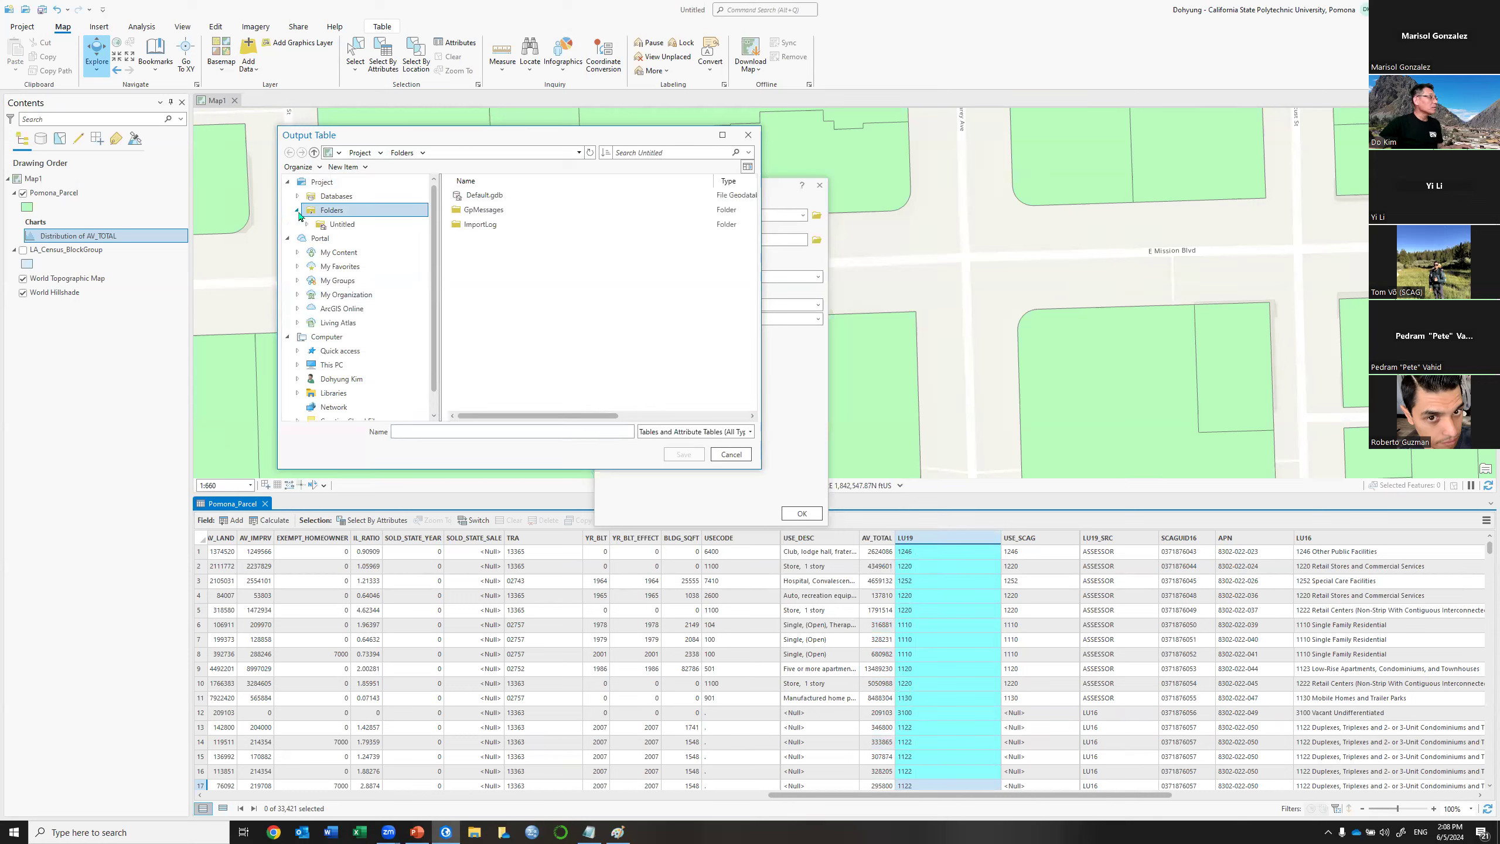
pyautogui.click(350, 367)
pyautogui.doubleClick(468, 300)
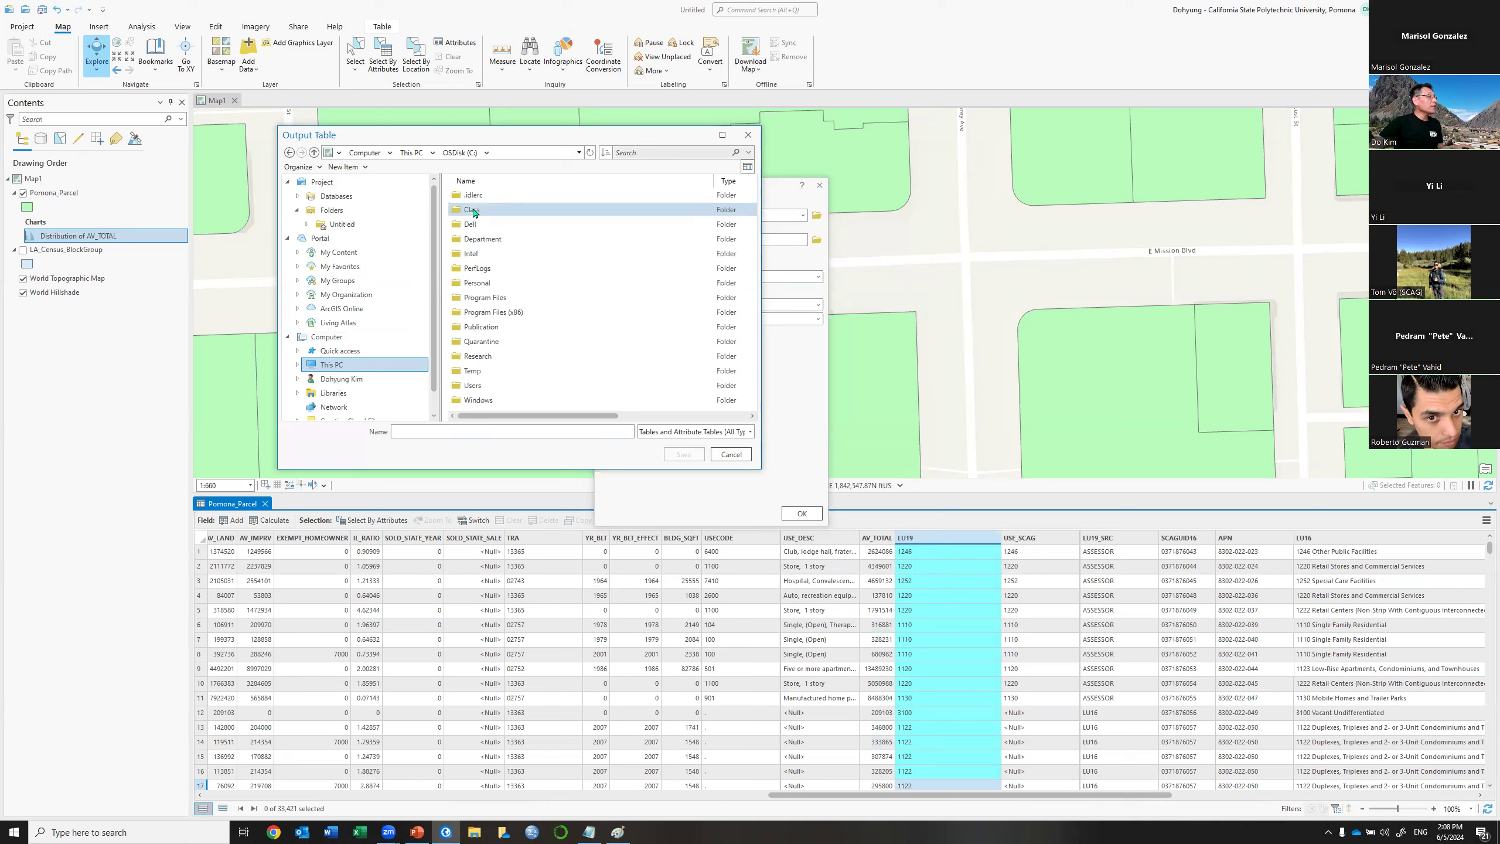
pyautogui.doubleClick(471, 360)
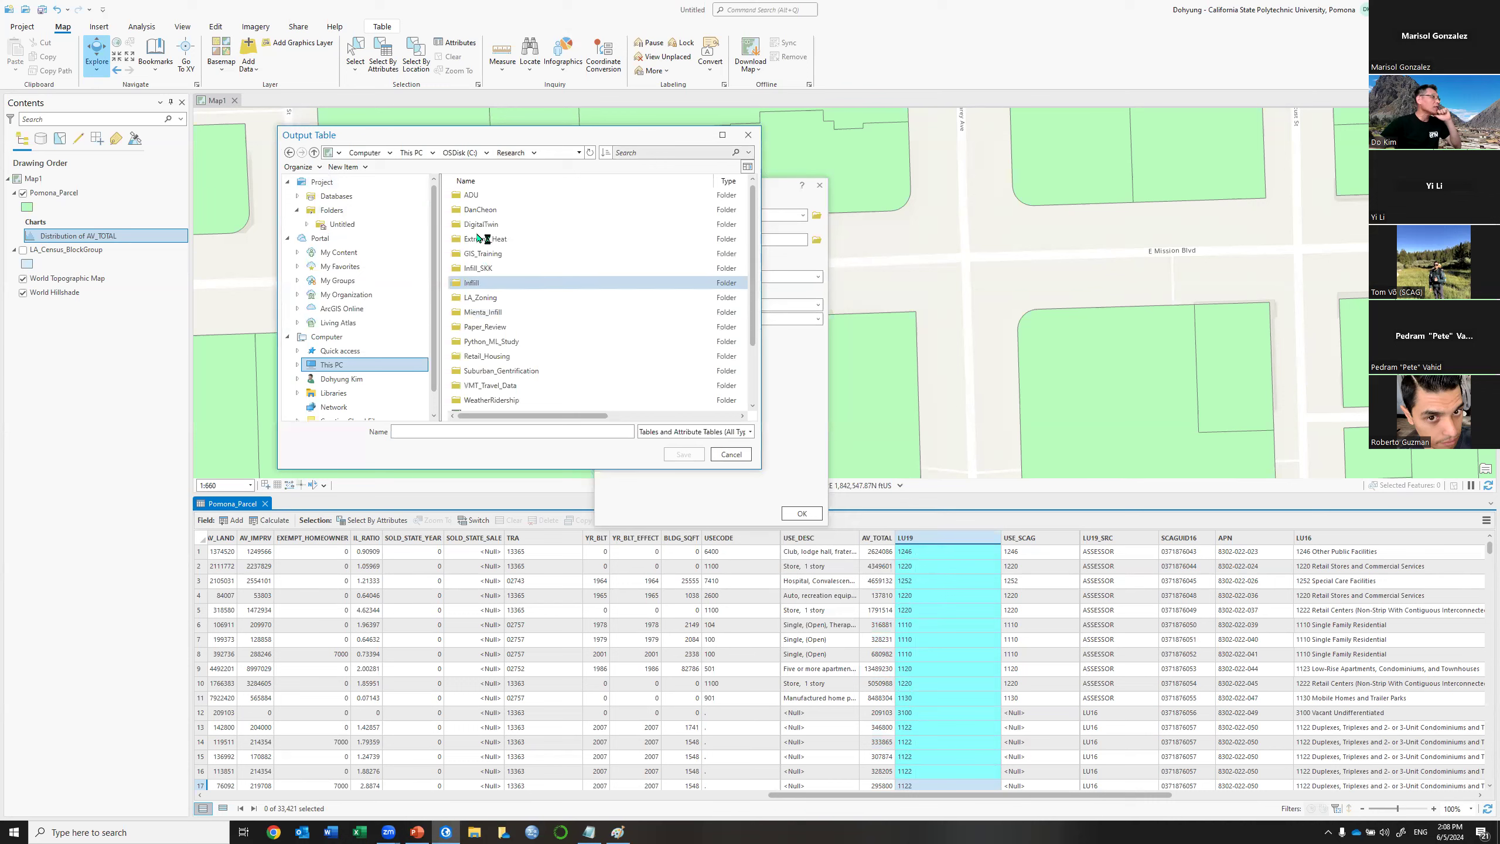
pyautogui.doubleClick(490, 284)
pyautogui.doubleClick(489, 255)
pyautogui.doubleClick(490, 255)
pyautogui.click(484, 196)
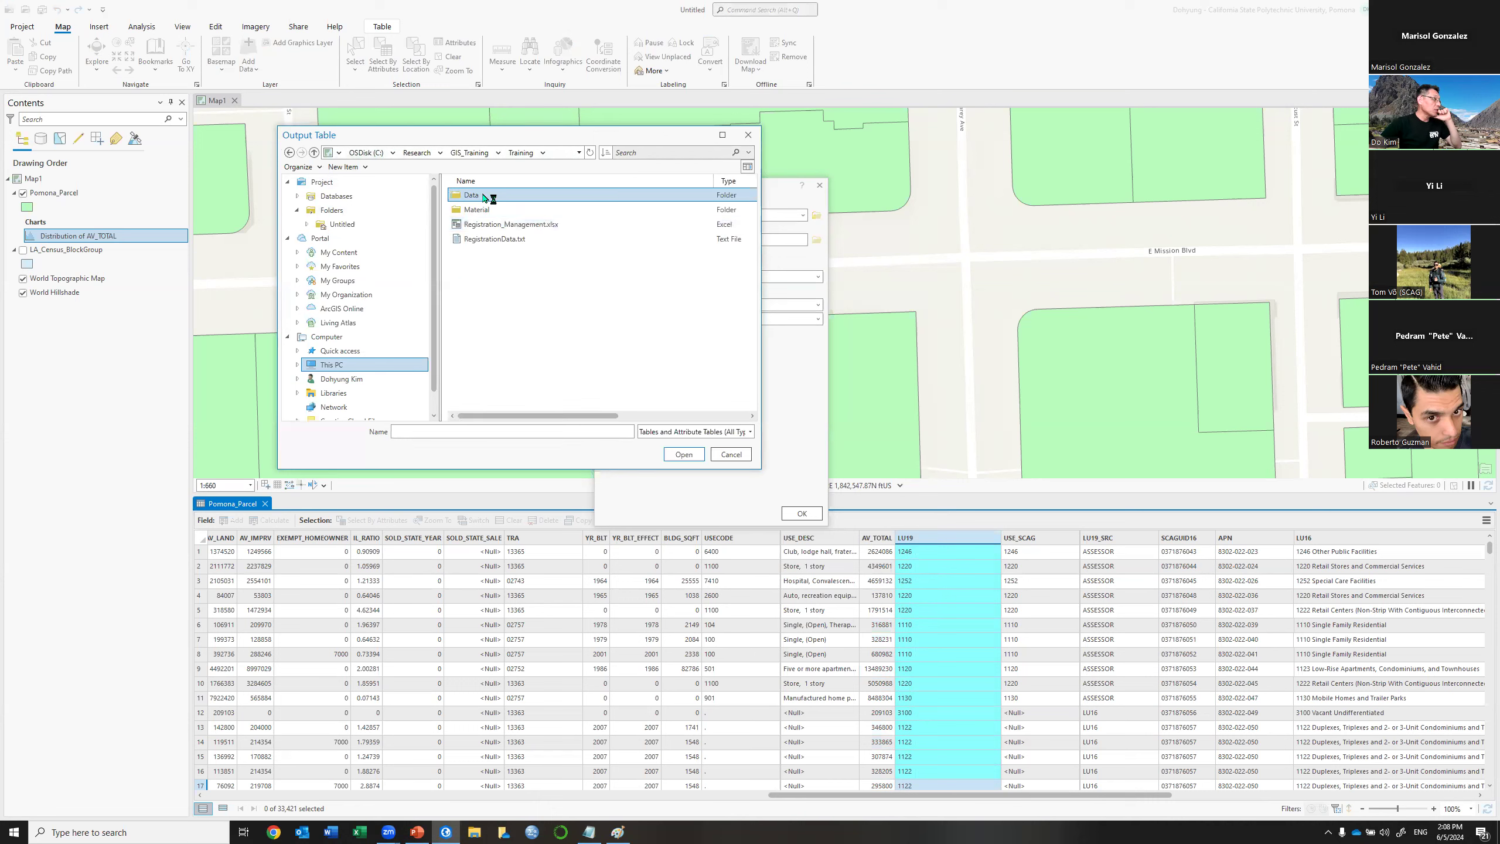
pyautogui.doubleClick(484, 196)
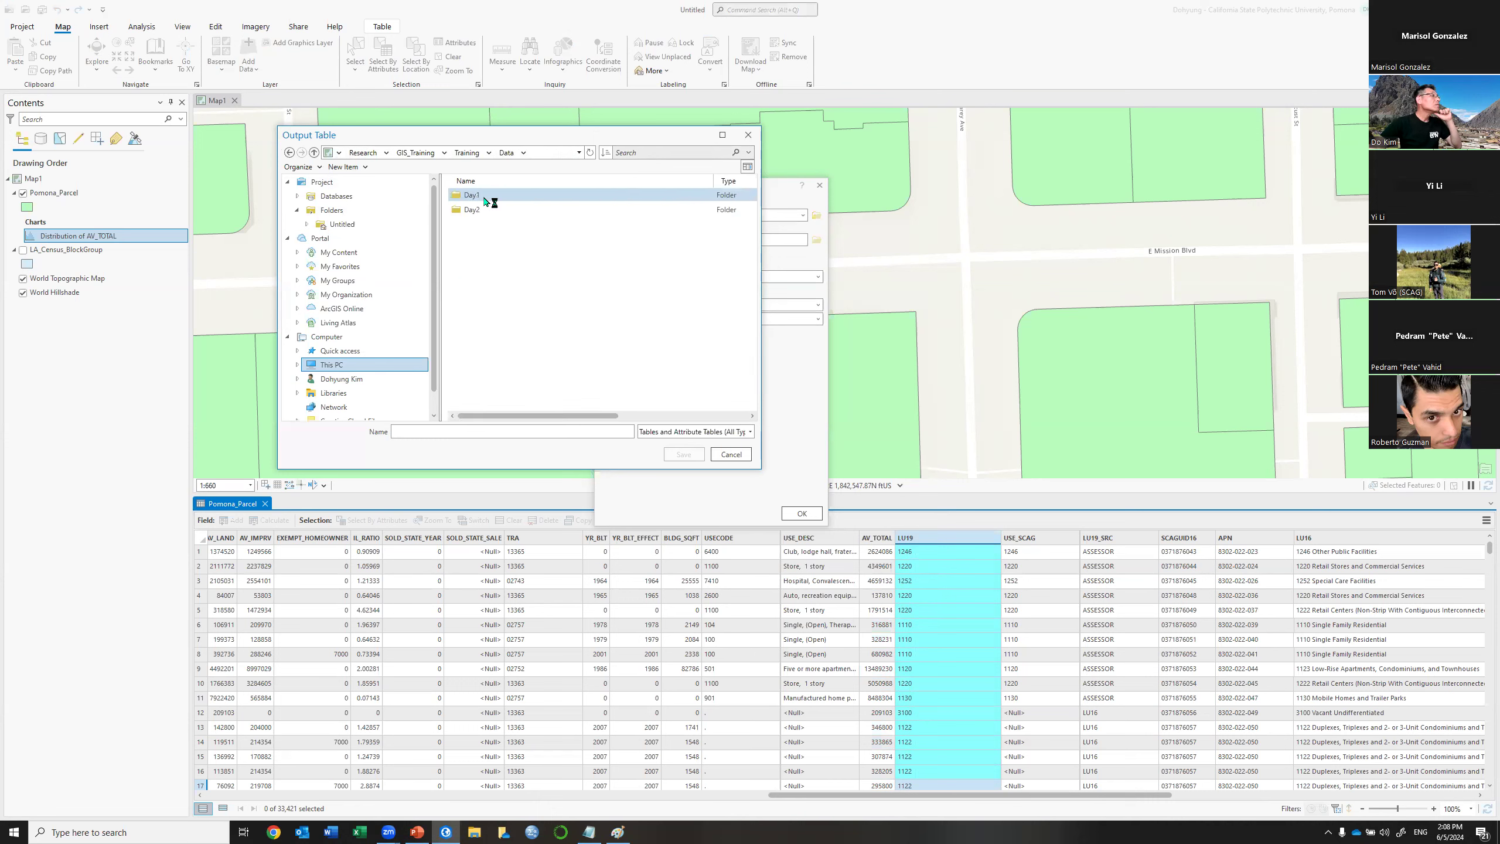
pyautogui.doubleClick(484, 195)
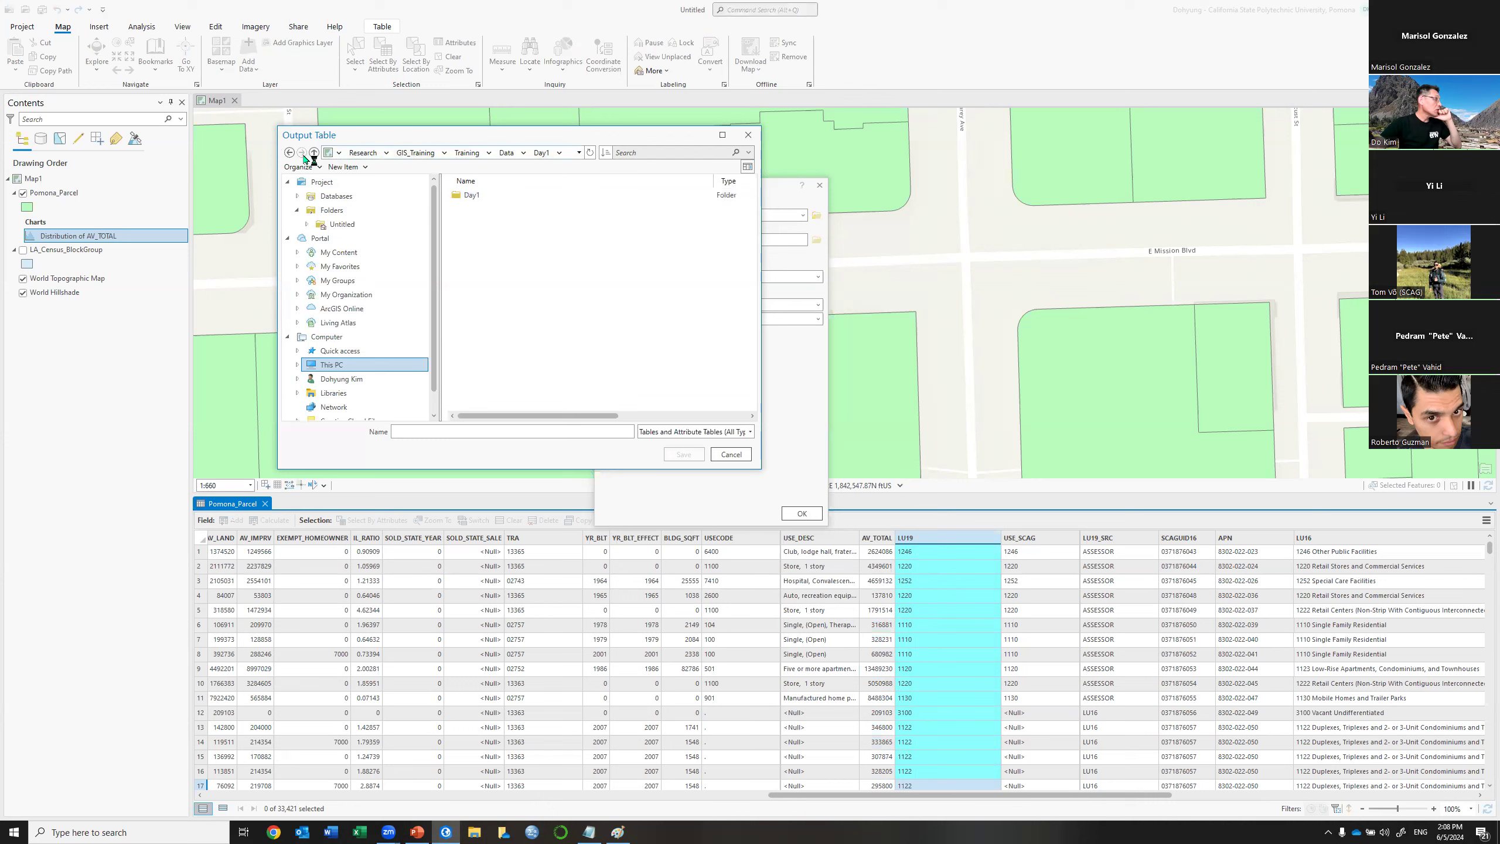
pyautogui.click(290, 153)
pyautogui.click(475, 210)
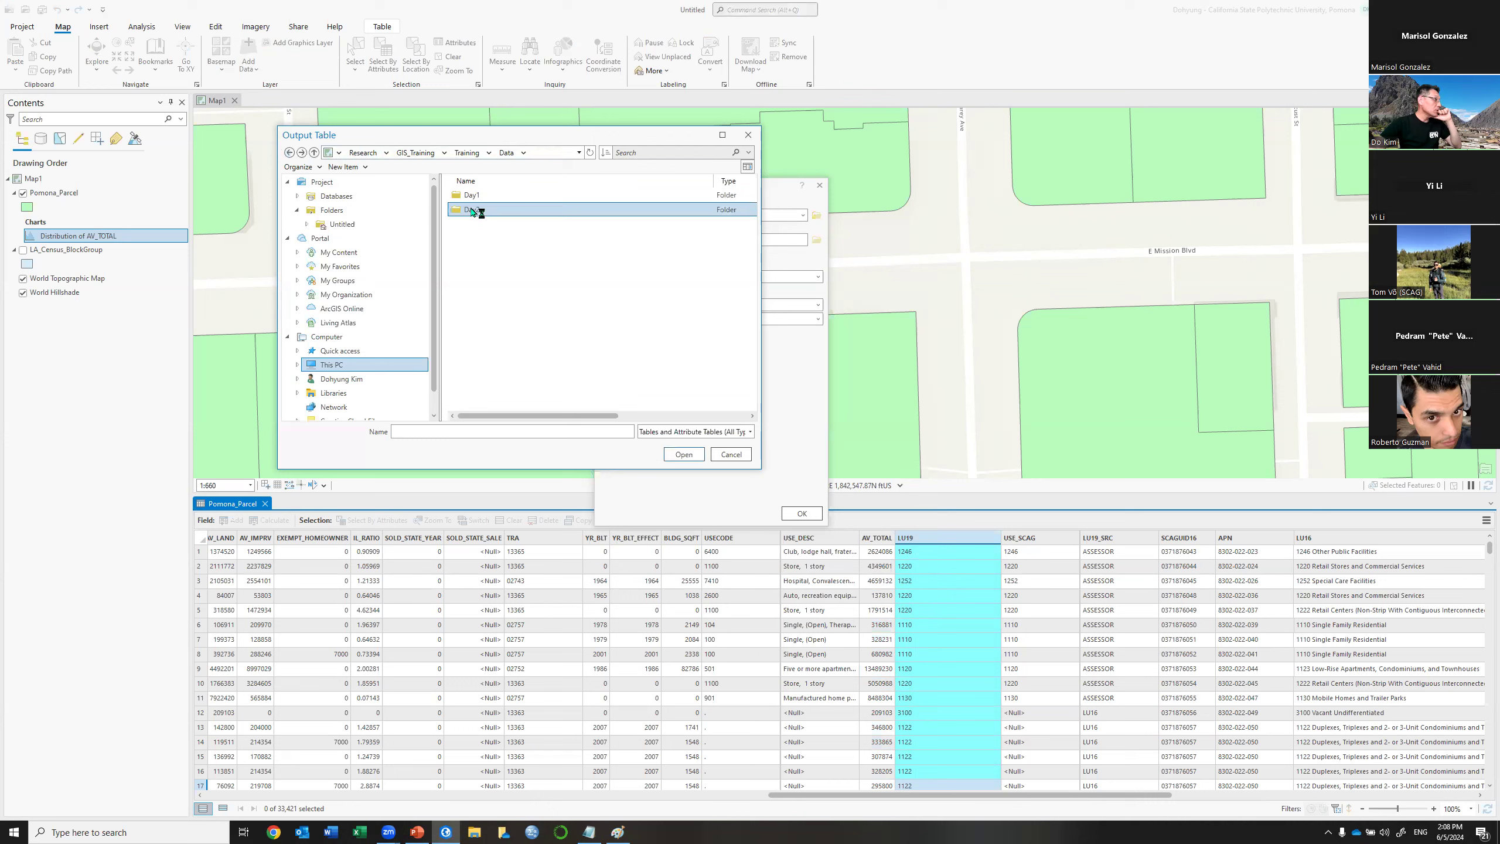
pyautogui.doubleClick(474, 210)
pyautogui.doubleClick(479, 198)
pyautogui.doubleClick(485, 224)
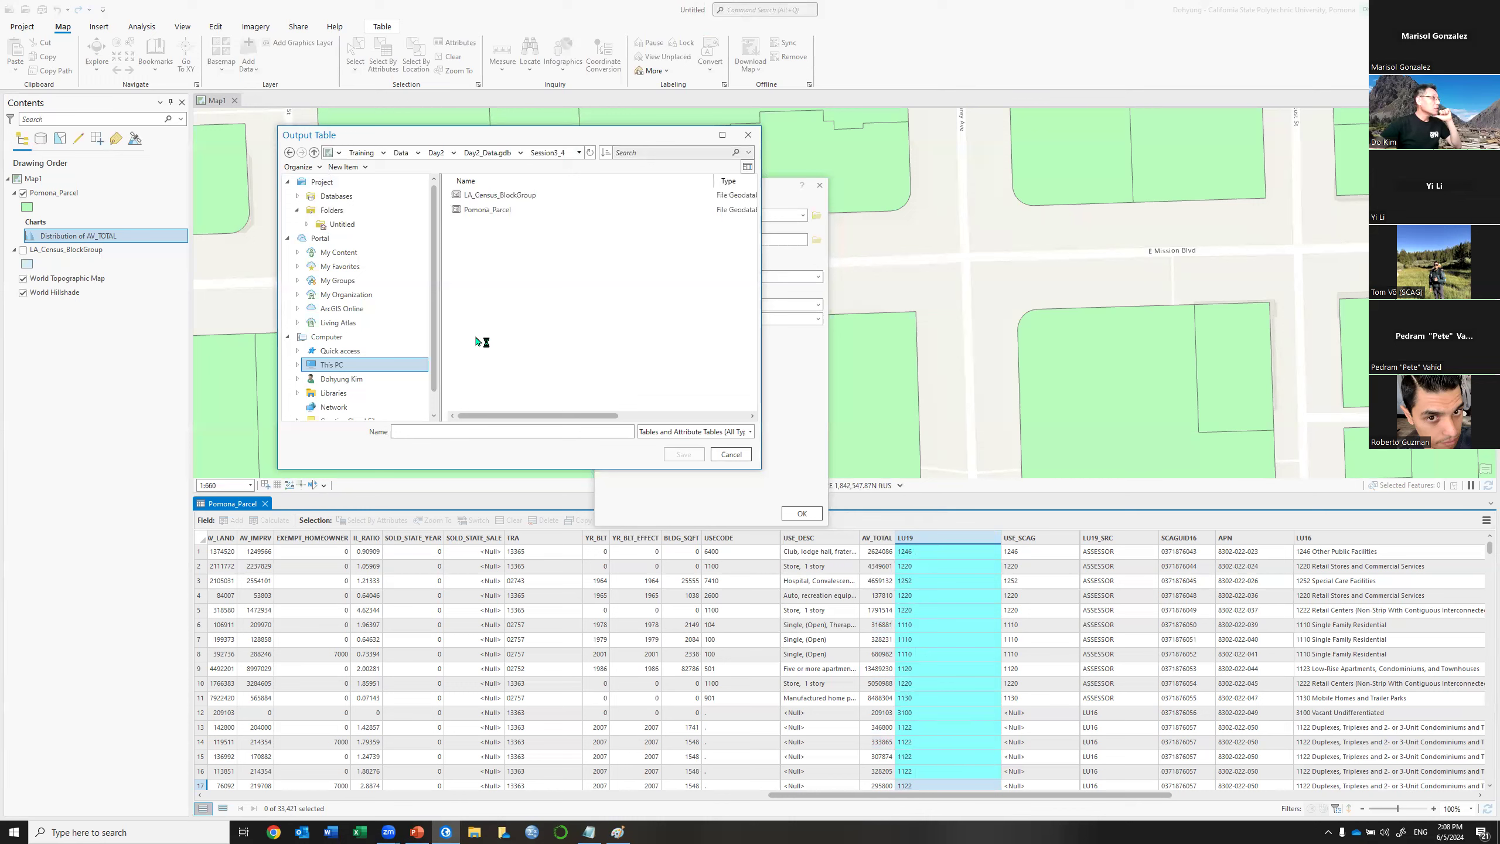
# Name the output table Value_by_LandUse and save it in the Session3_4 dataset.
pyautogui.click(453, 434)
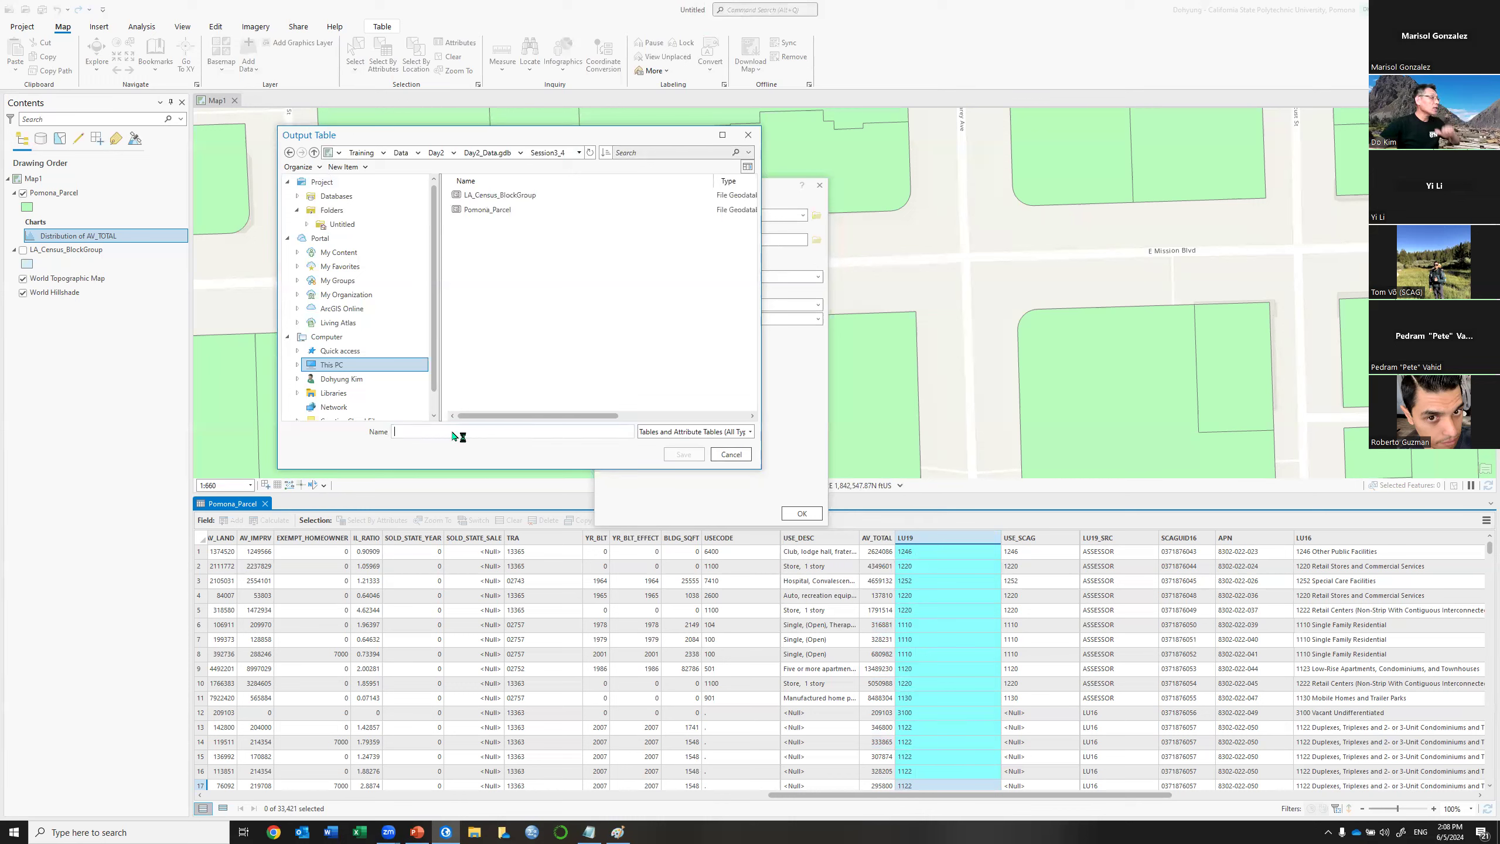
pyautogui.write('V')
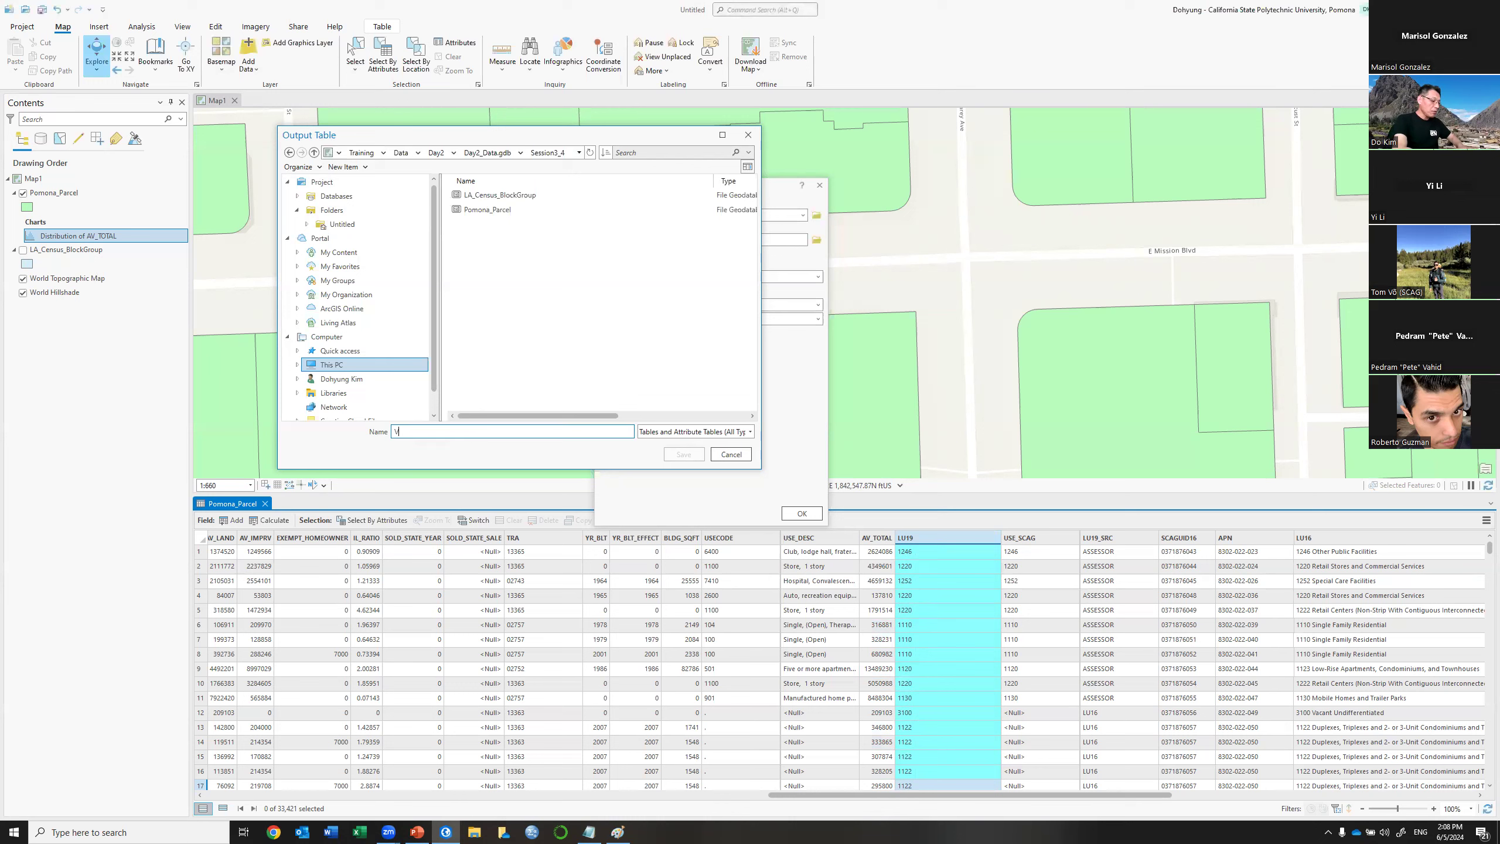
pyautogui.write('alue_by_')
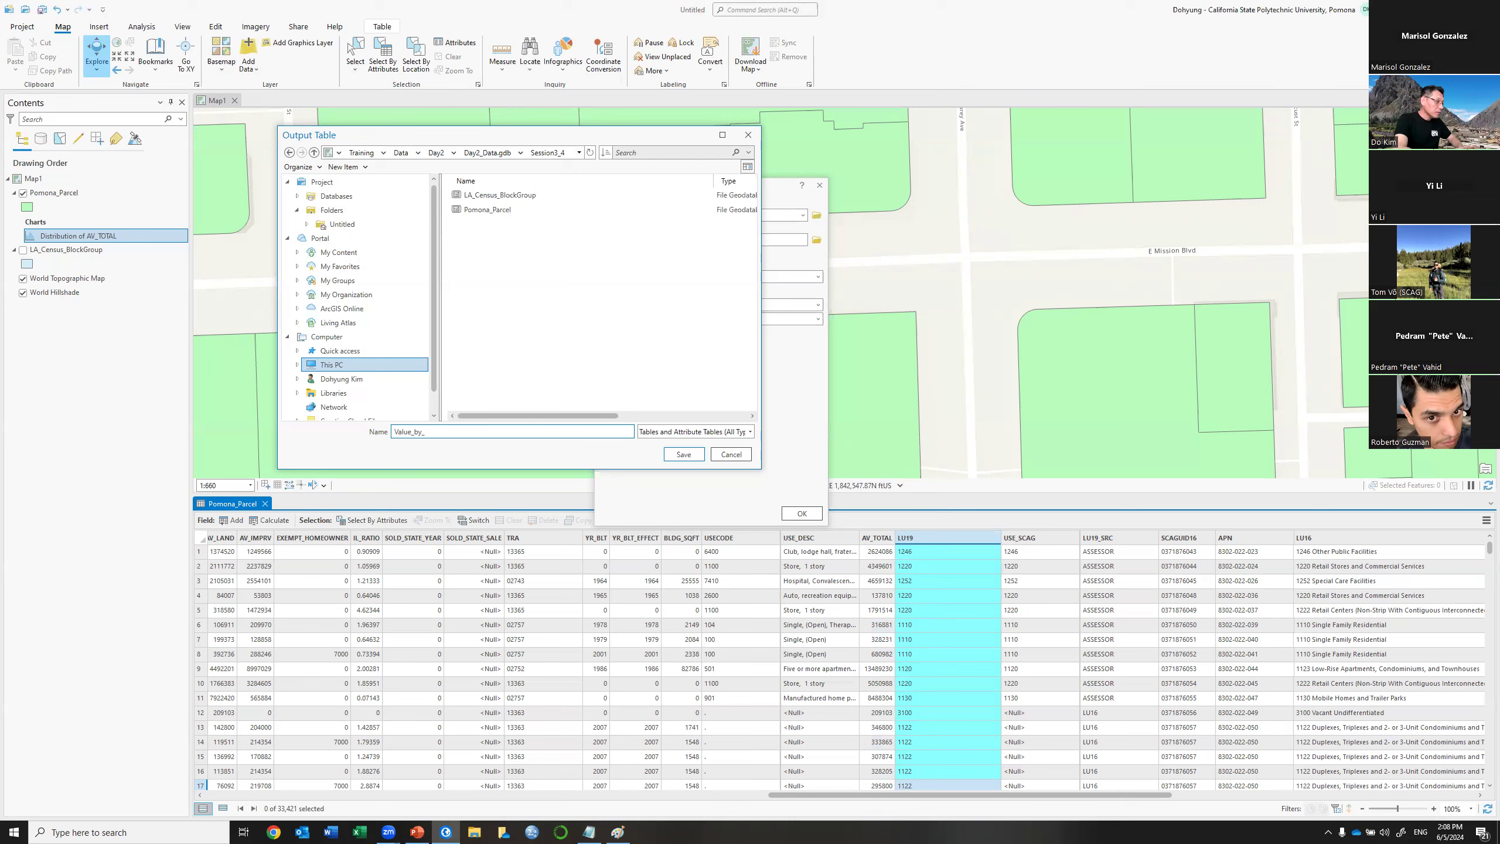
pyautogui.write('Lnad')
pyautogui.write('Use')
pyautogui.click(426, 431)
pyautogui.press('Delete')
pyautogui.write('n')
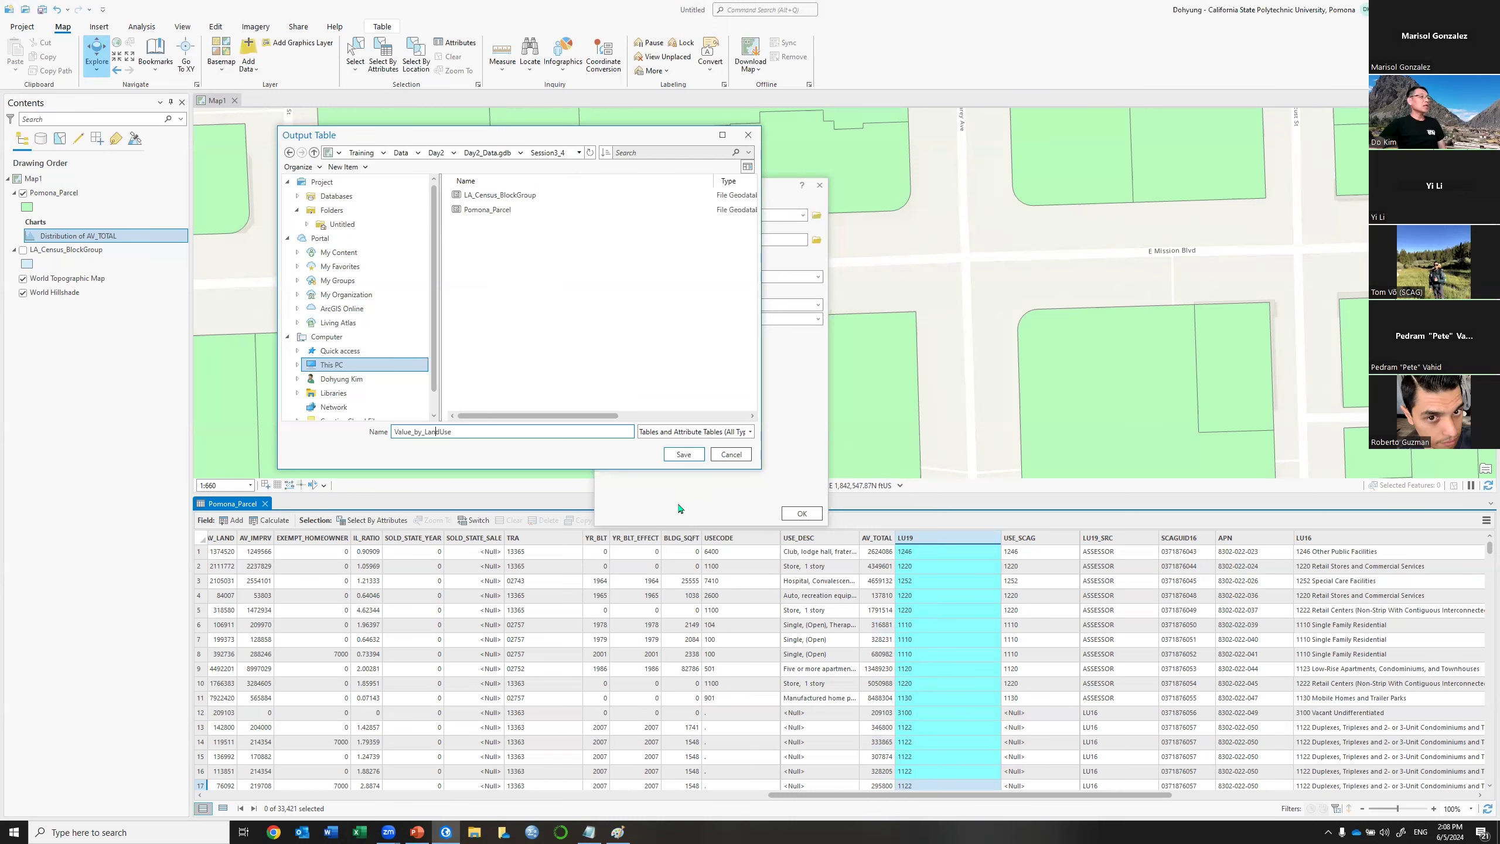
pyautogui.click(687, 455)
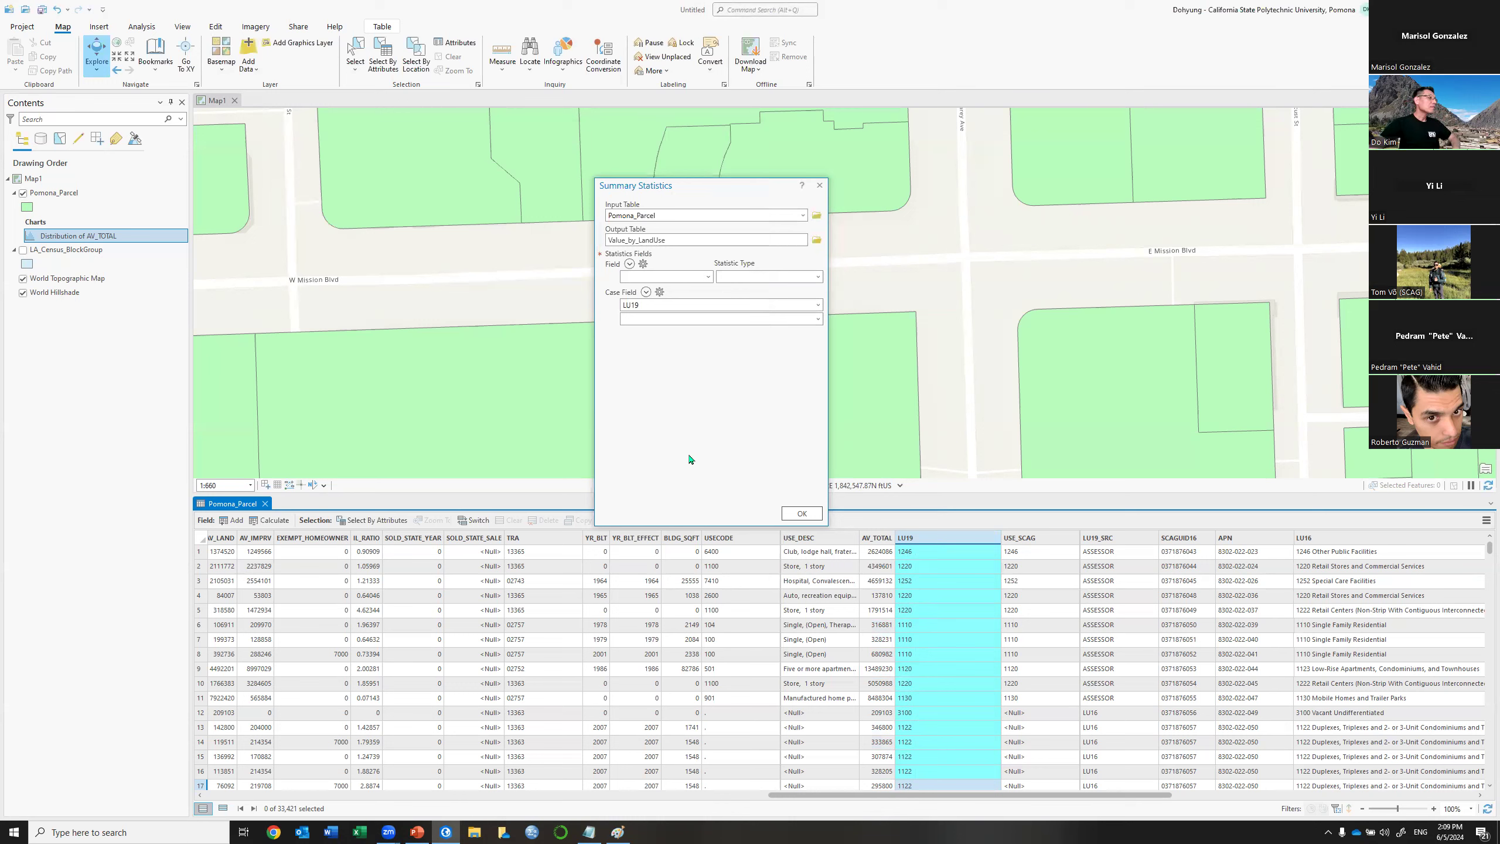
# Add AV_TOTAL as the statistics field of the summary and set its statistic type to Mean.
pyautogui.click(708, 277)
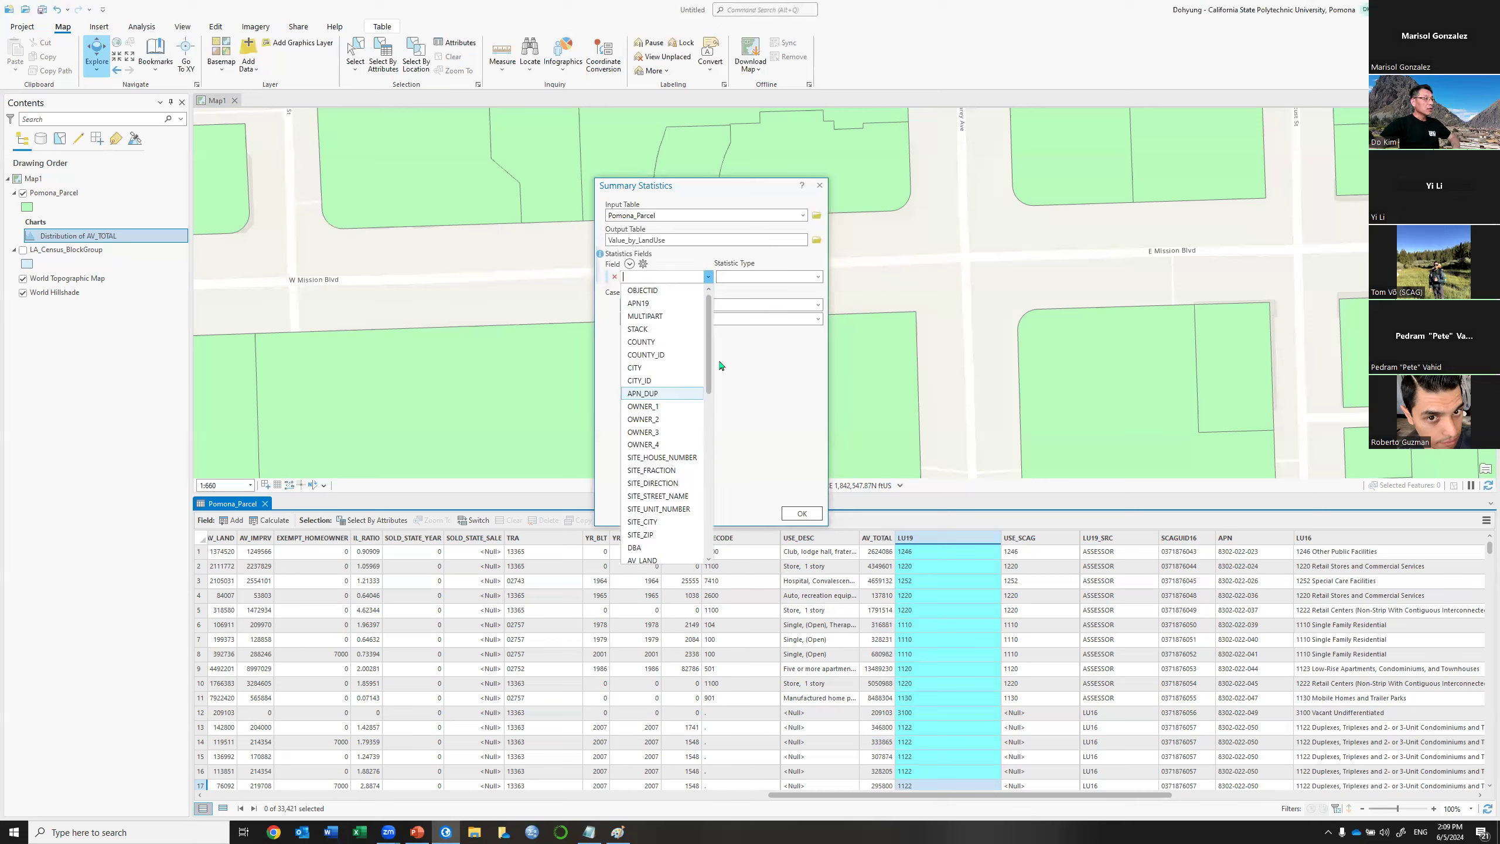
pyautogui.scroll(-1, 711, 396)
pyautogui.scroll(-2, 711, 402)
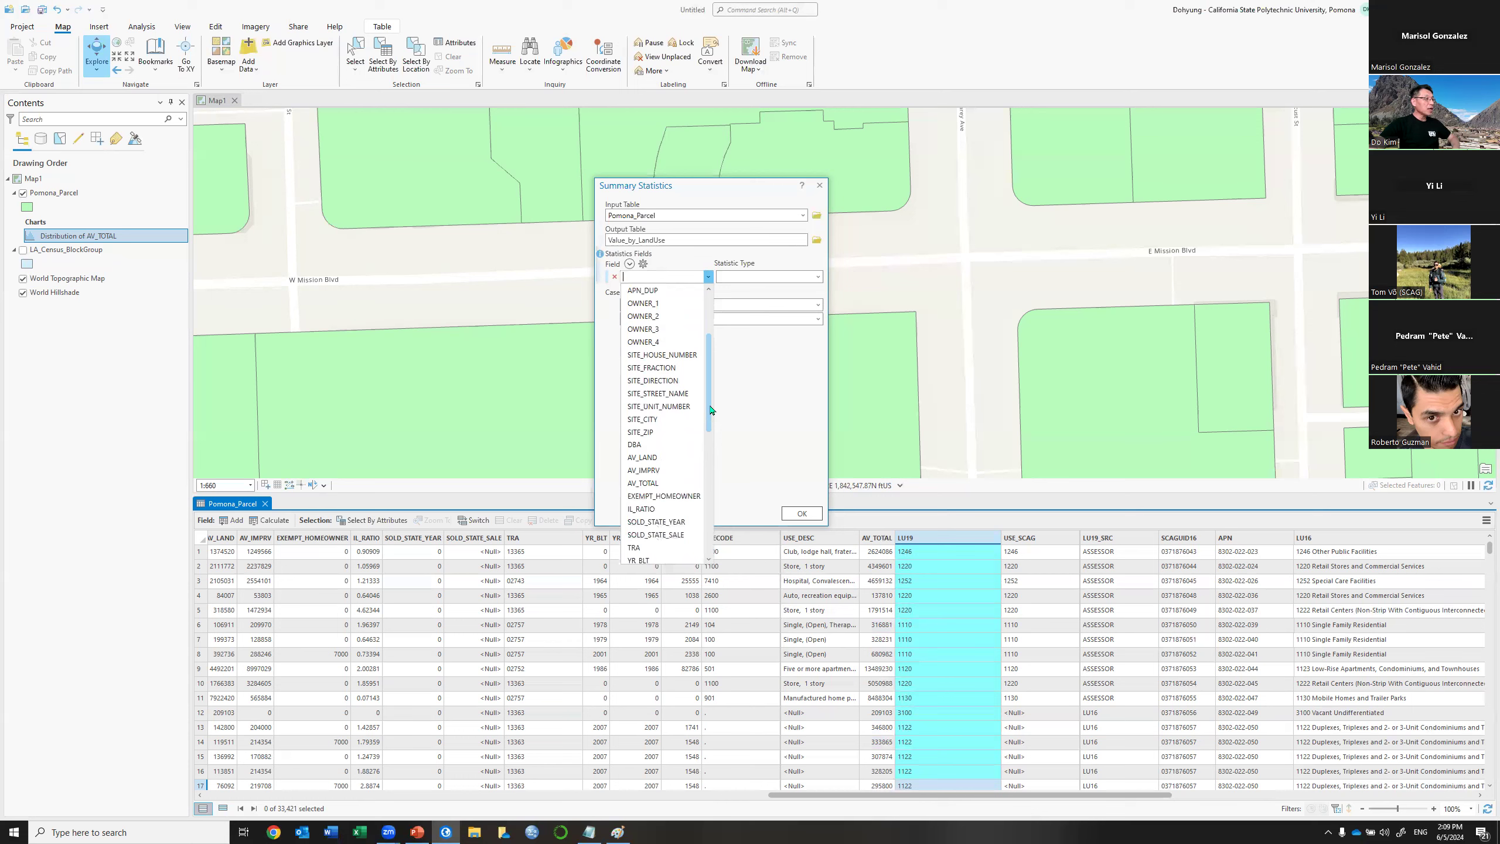
pyautogui.click(654, 483)
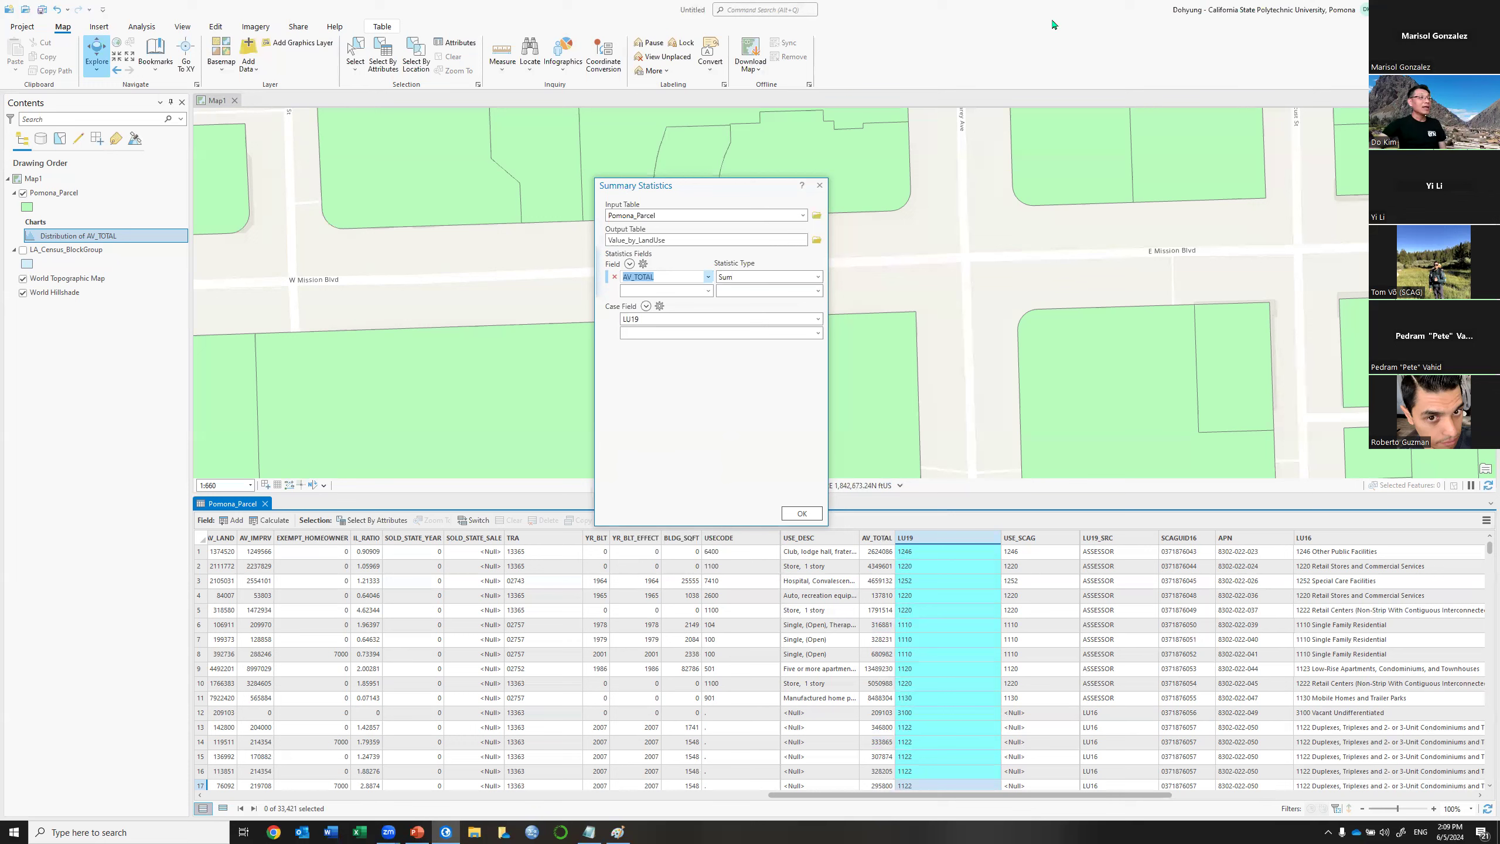
pyautogui.click(818, 277)
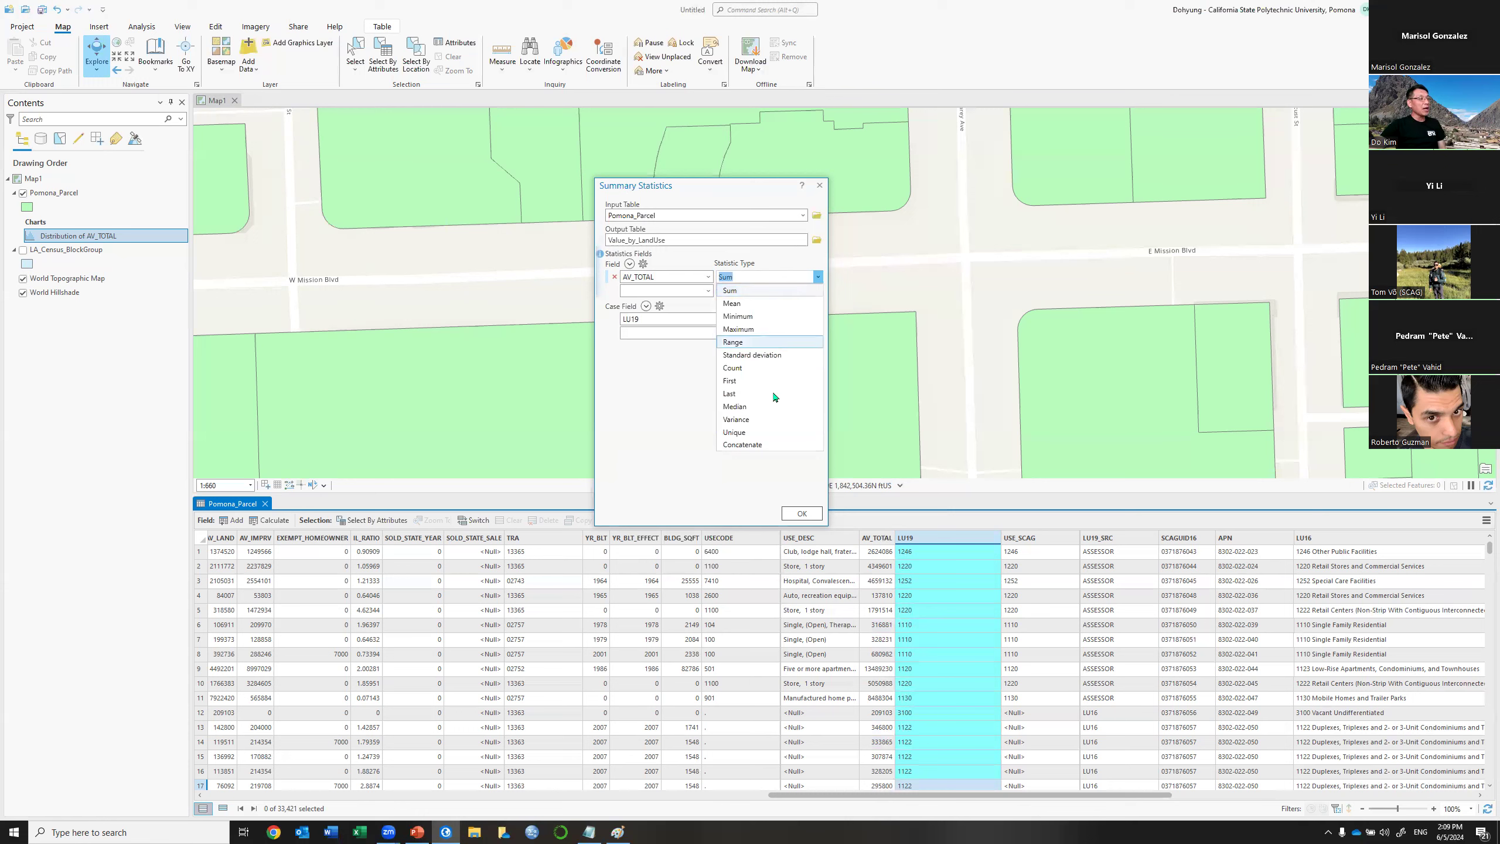
pyautogui.click(774, 304)
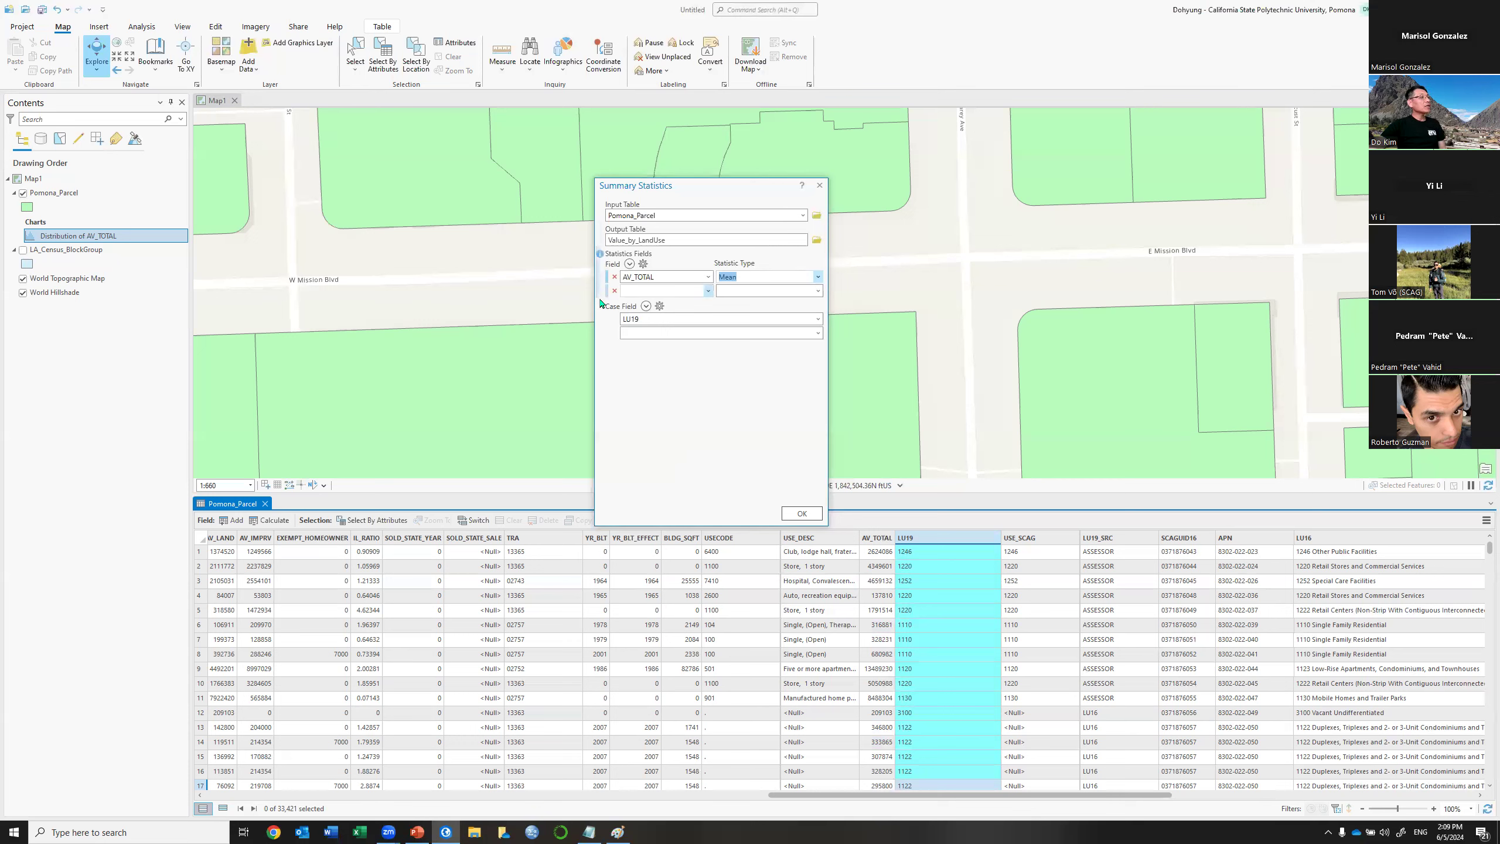
# Choose LU19 as the case field and try to run Summary Statistics with the Session3_4 output table.
pyautogui.click(649, 319)
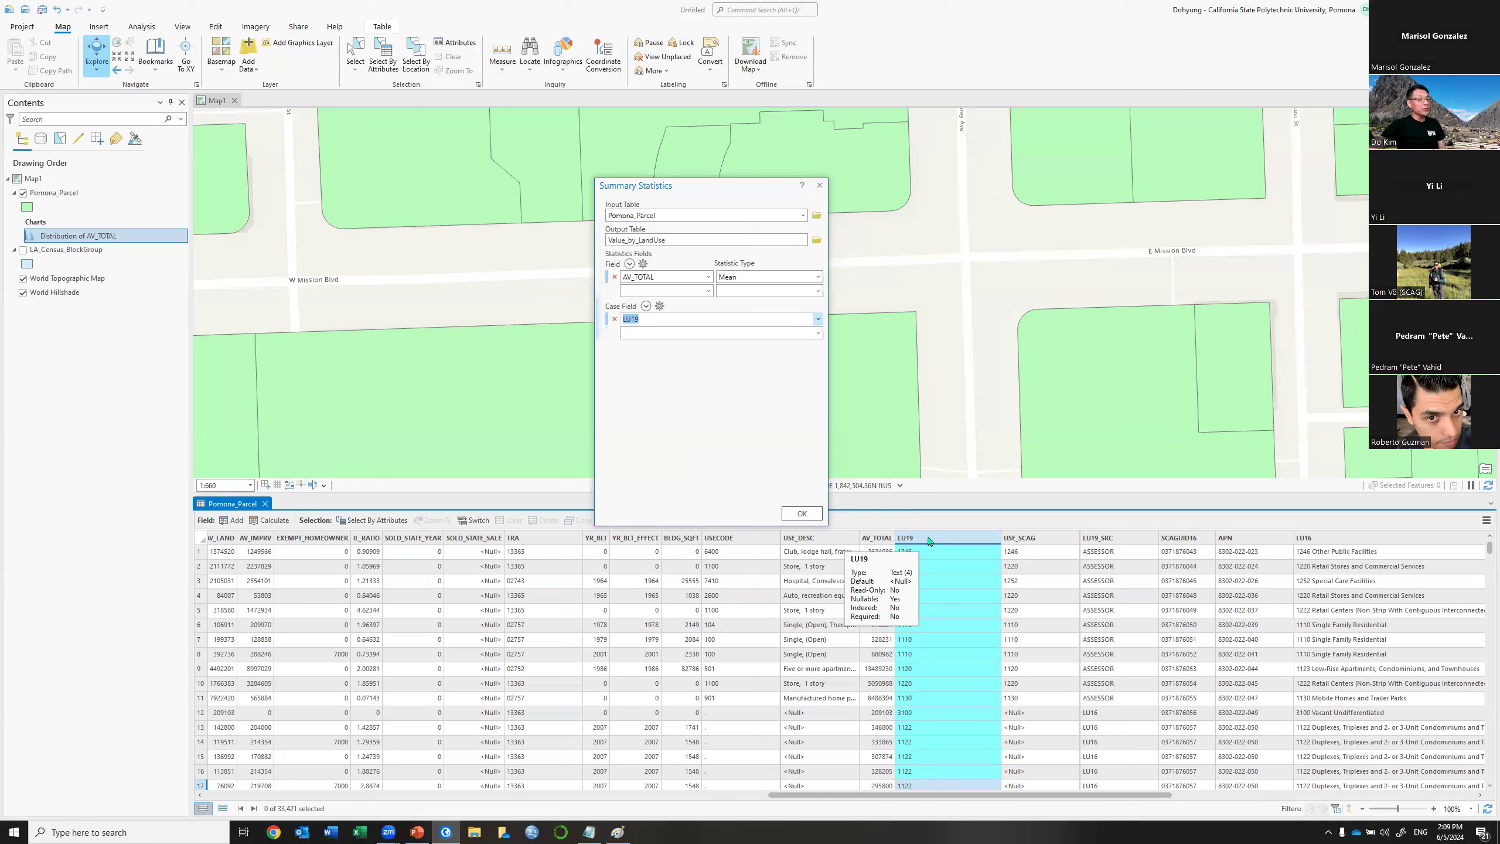
pyautogui.click(663, 319)
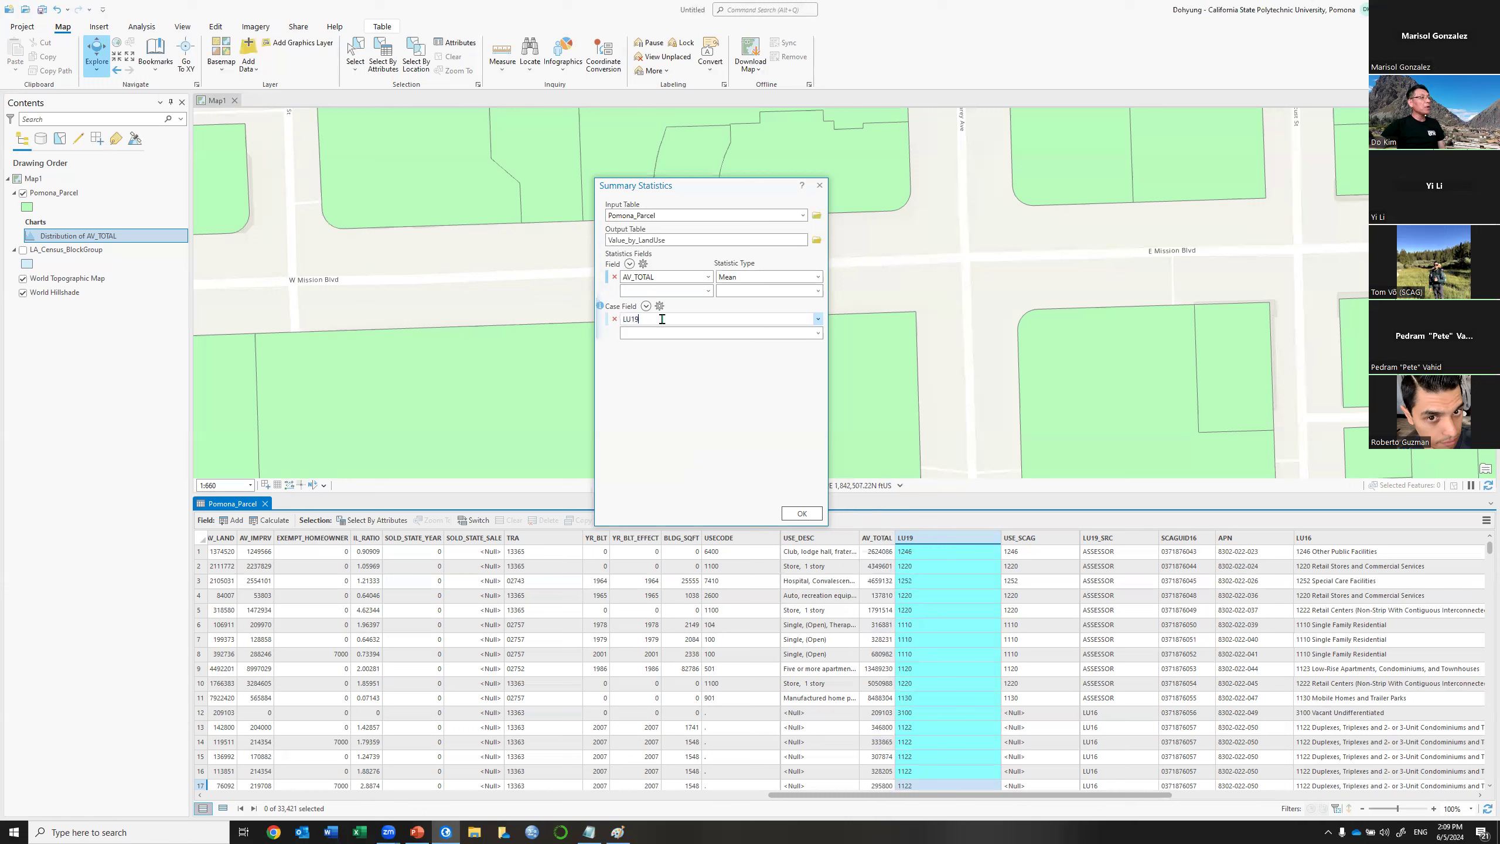
pyautogui.click(817, 320)
pyautogui.click(817, 319)
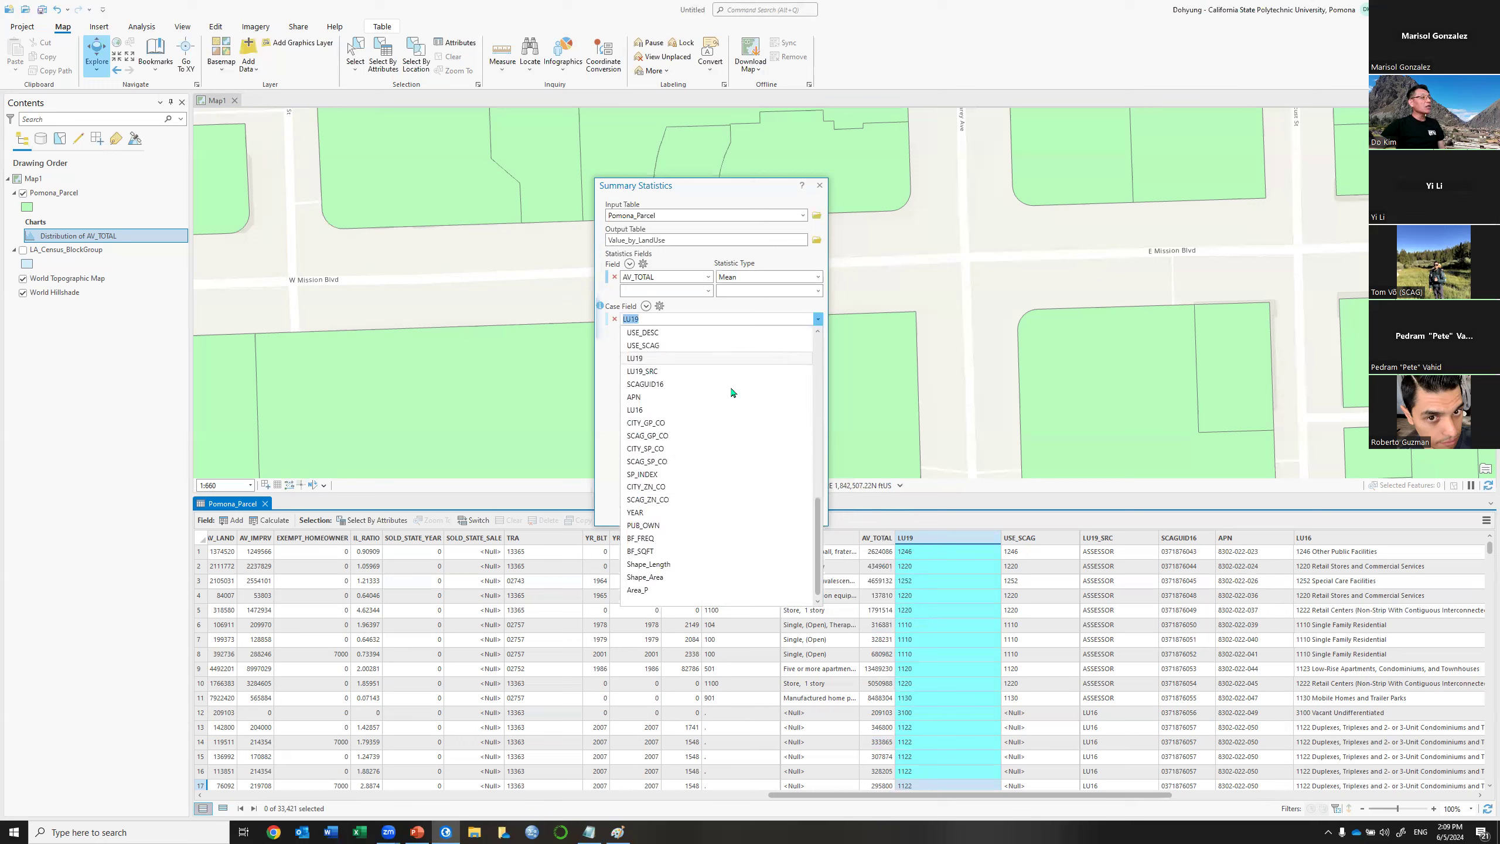
pyautogui.click(749, 359)
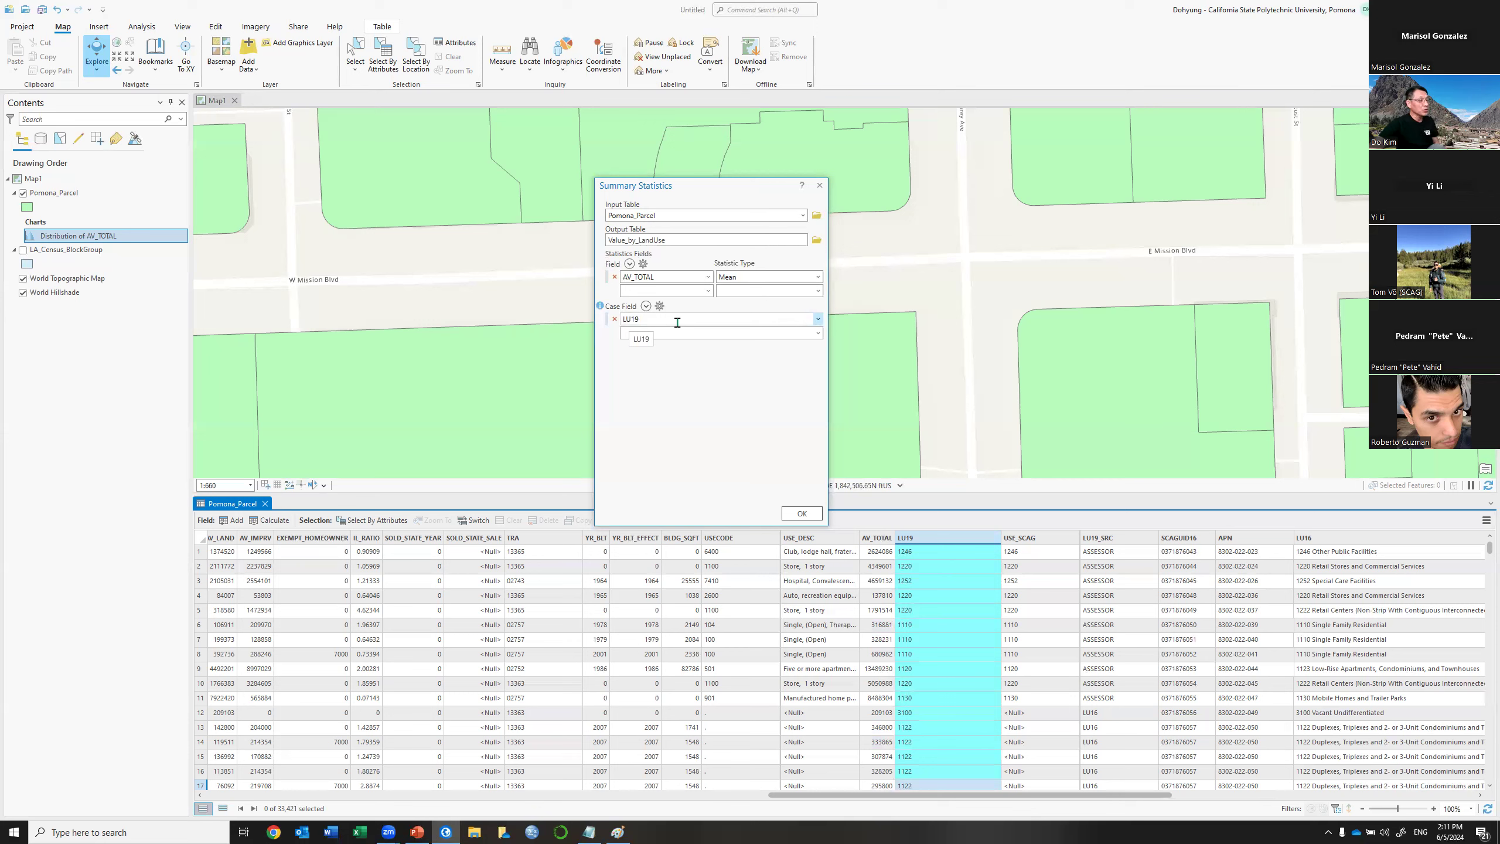
pyautogui.click(802, 514)
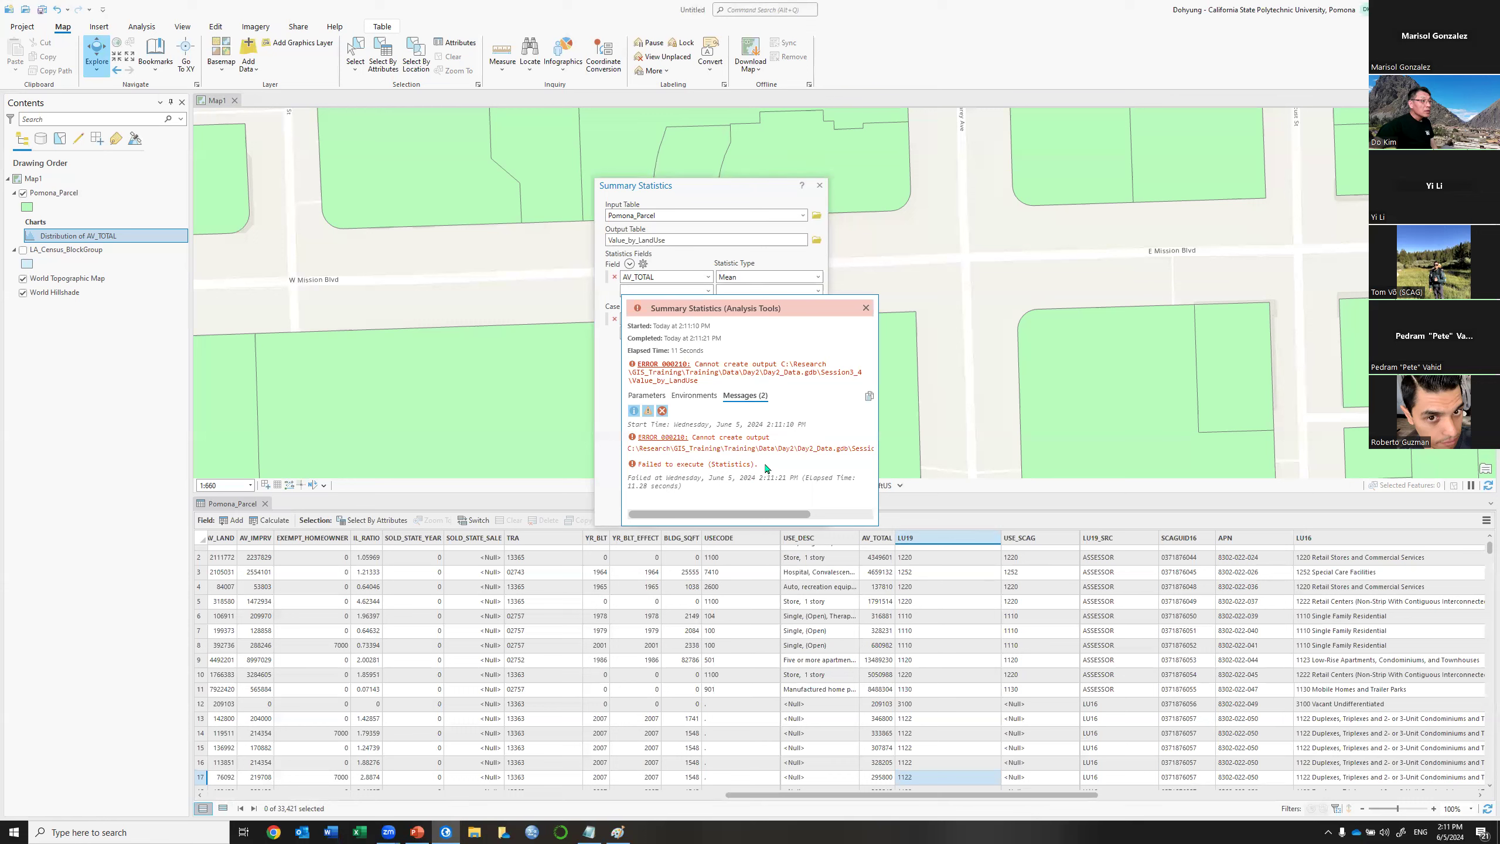
pyautogui.click(866, 308)
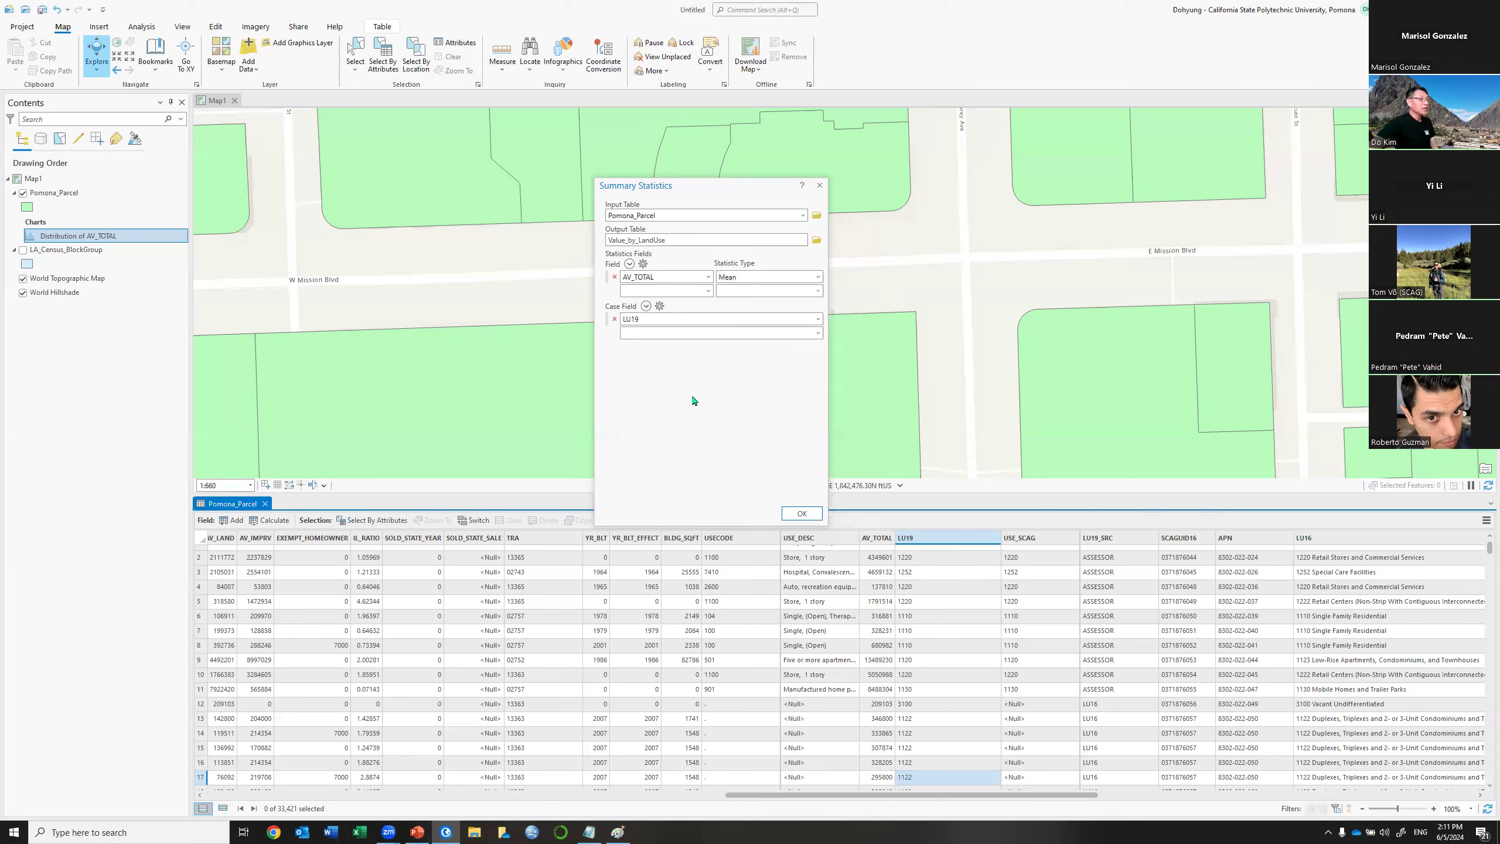
# Browse the output table location to the Day2 folder under Training and Data, outside the geodatabase.
pyautogui.click(816, 240)
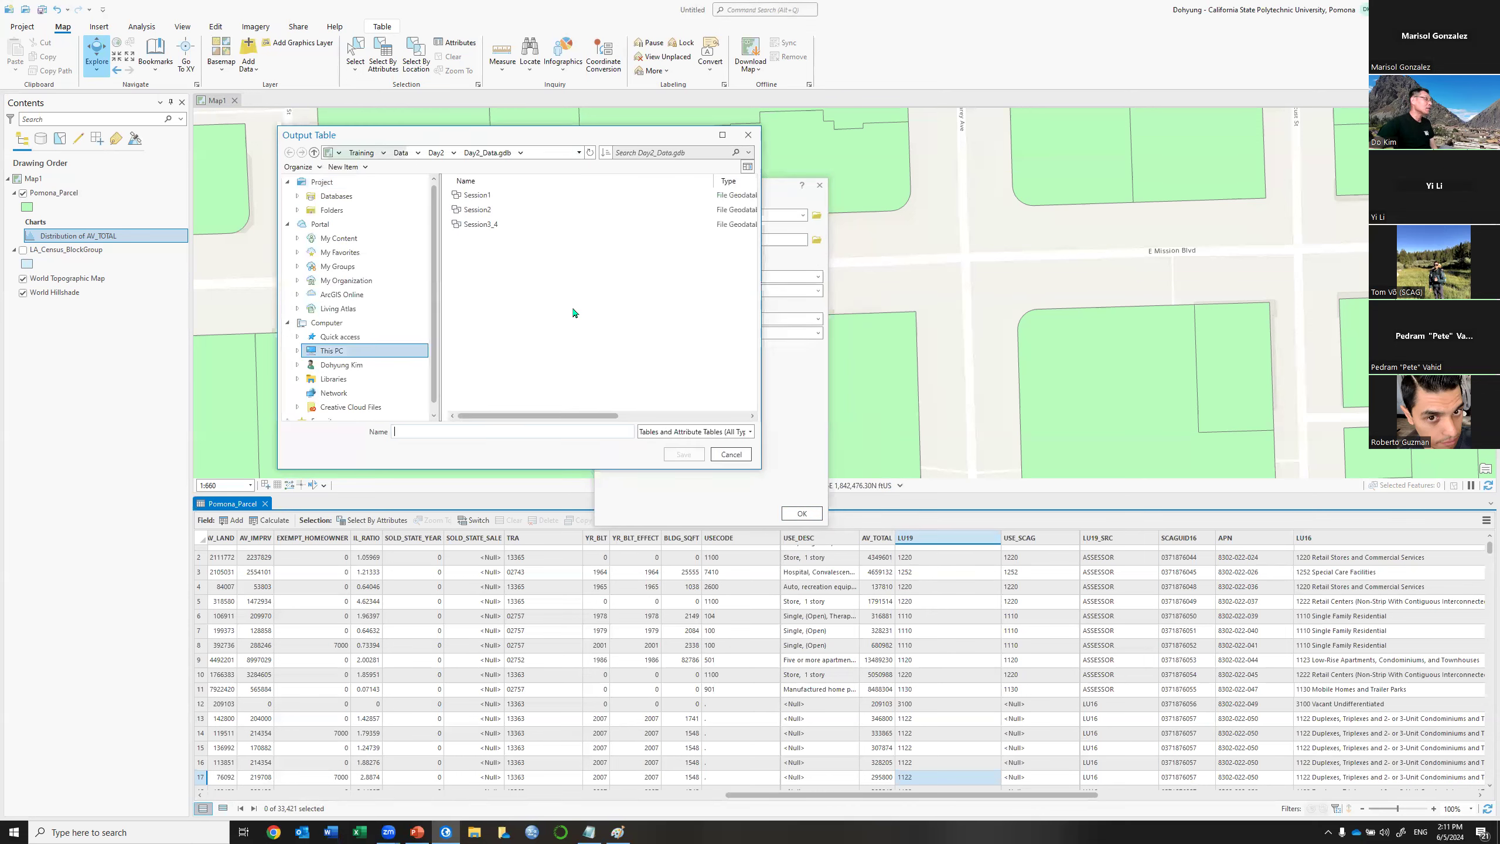
pyautogui.click(438, 153)
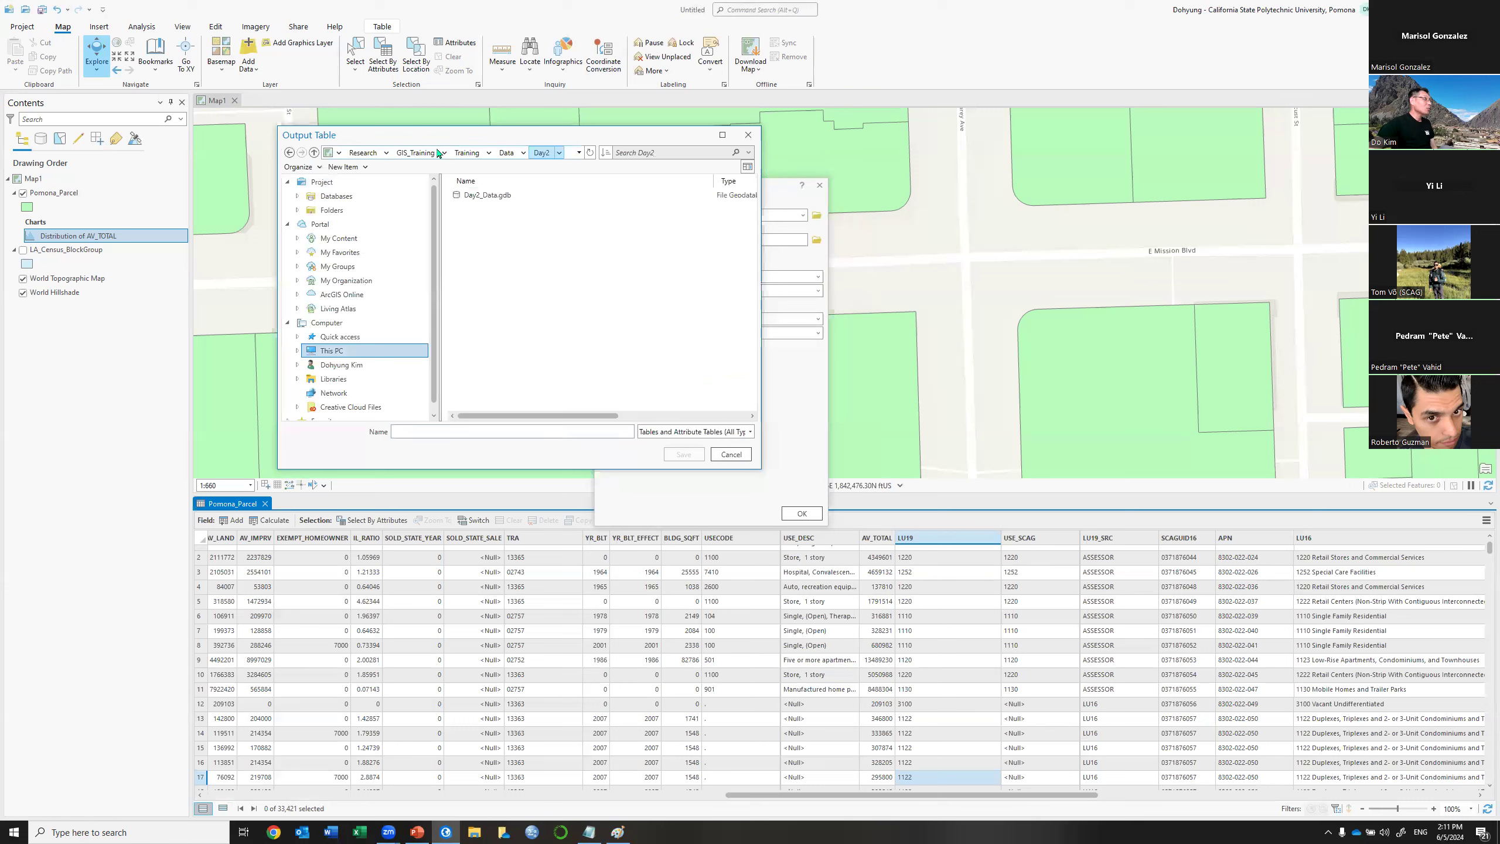
pyautogui.click(415, 152)
pyautogui.doubleClick(460, 254)
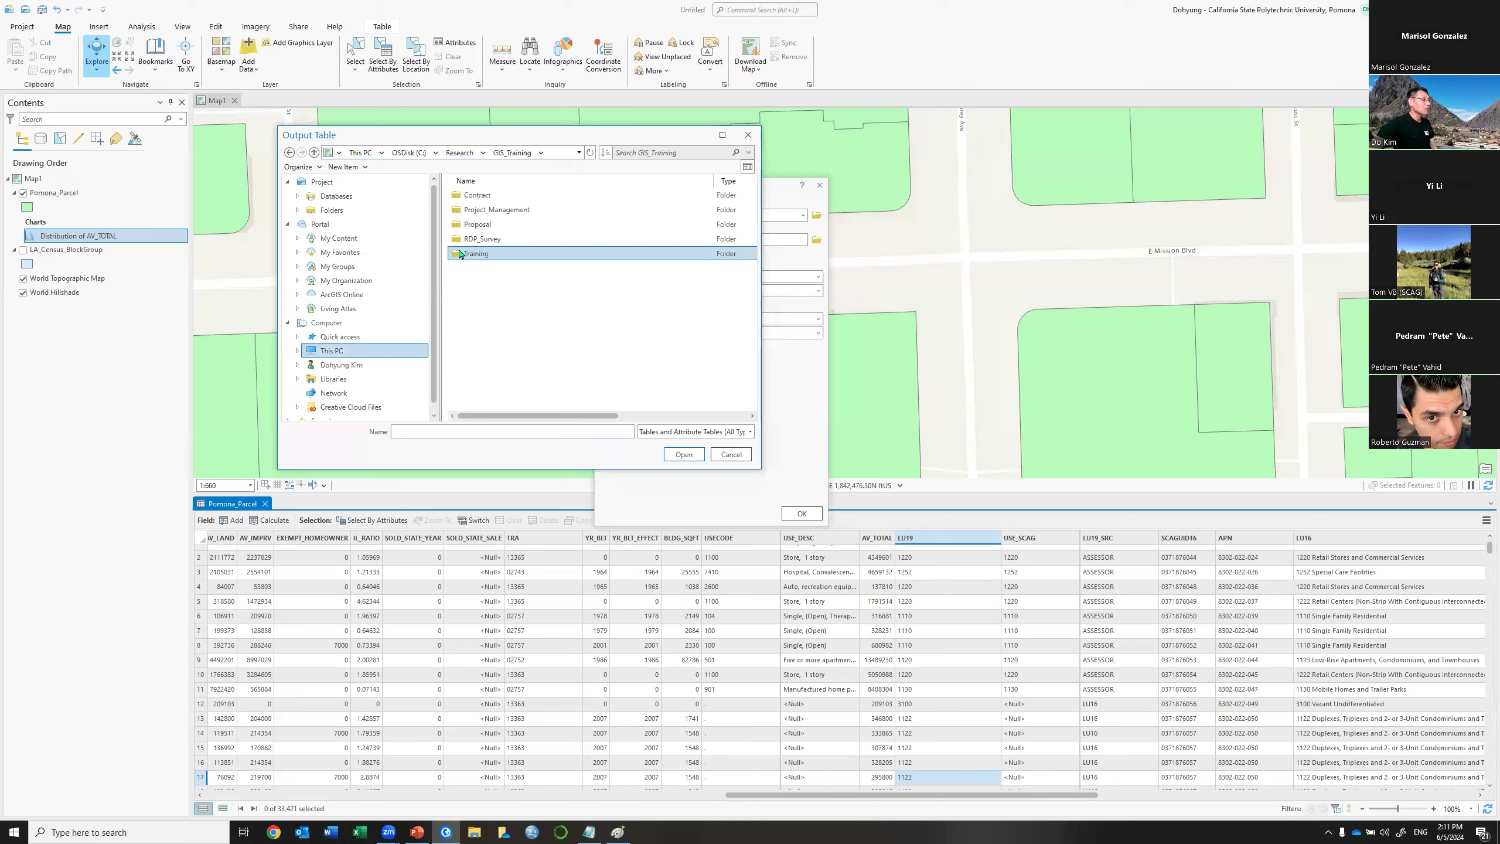
pyautogui.doubleClick(460, 195)
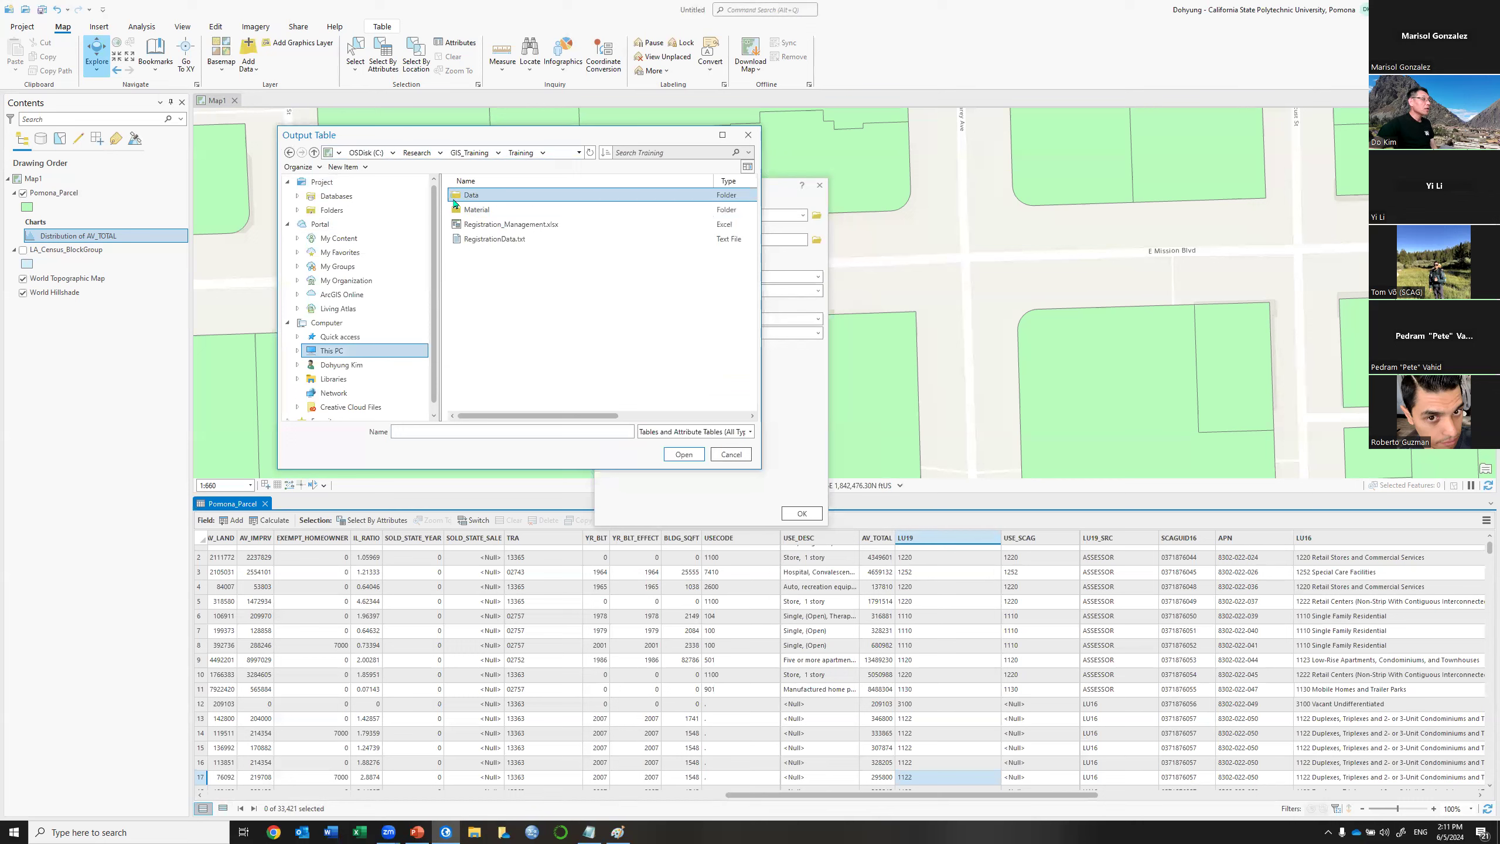
pyautogui.click(410, 430)
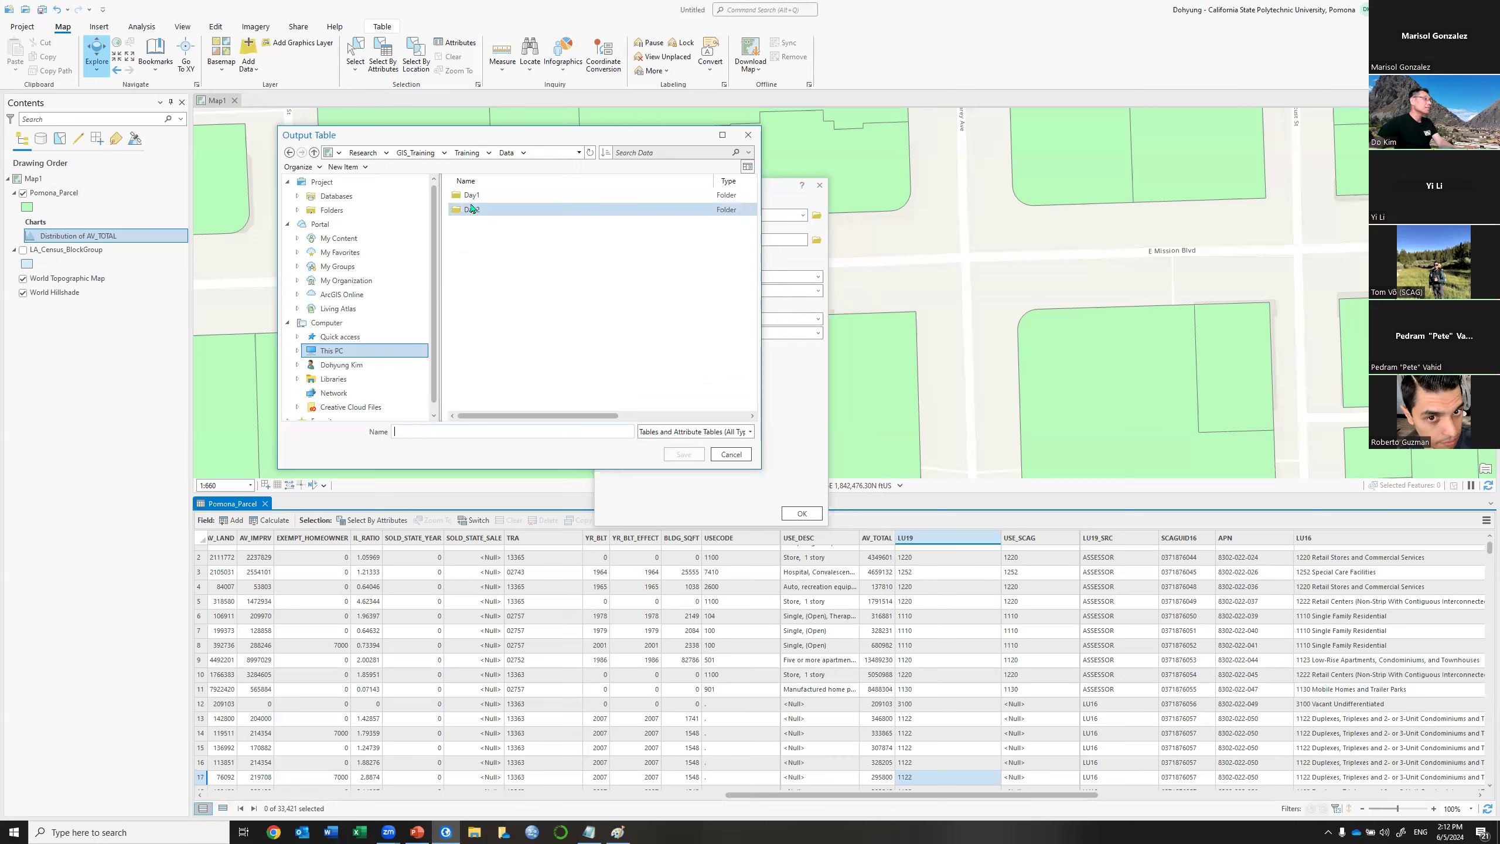
pyautogui.doubleClick(471, 209)
# Save the output table as Value_by_Landduse.dbf in the Day2 folder and run Summary Statistics.
pyautogui.click(433, 430)
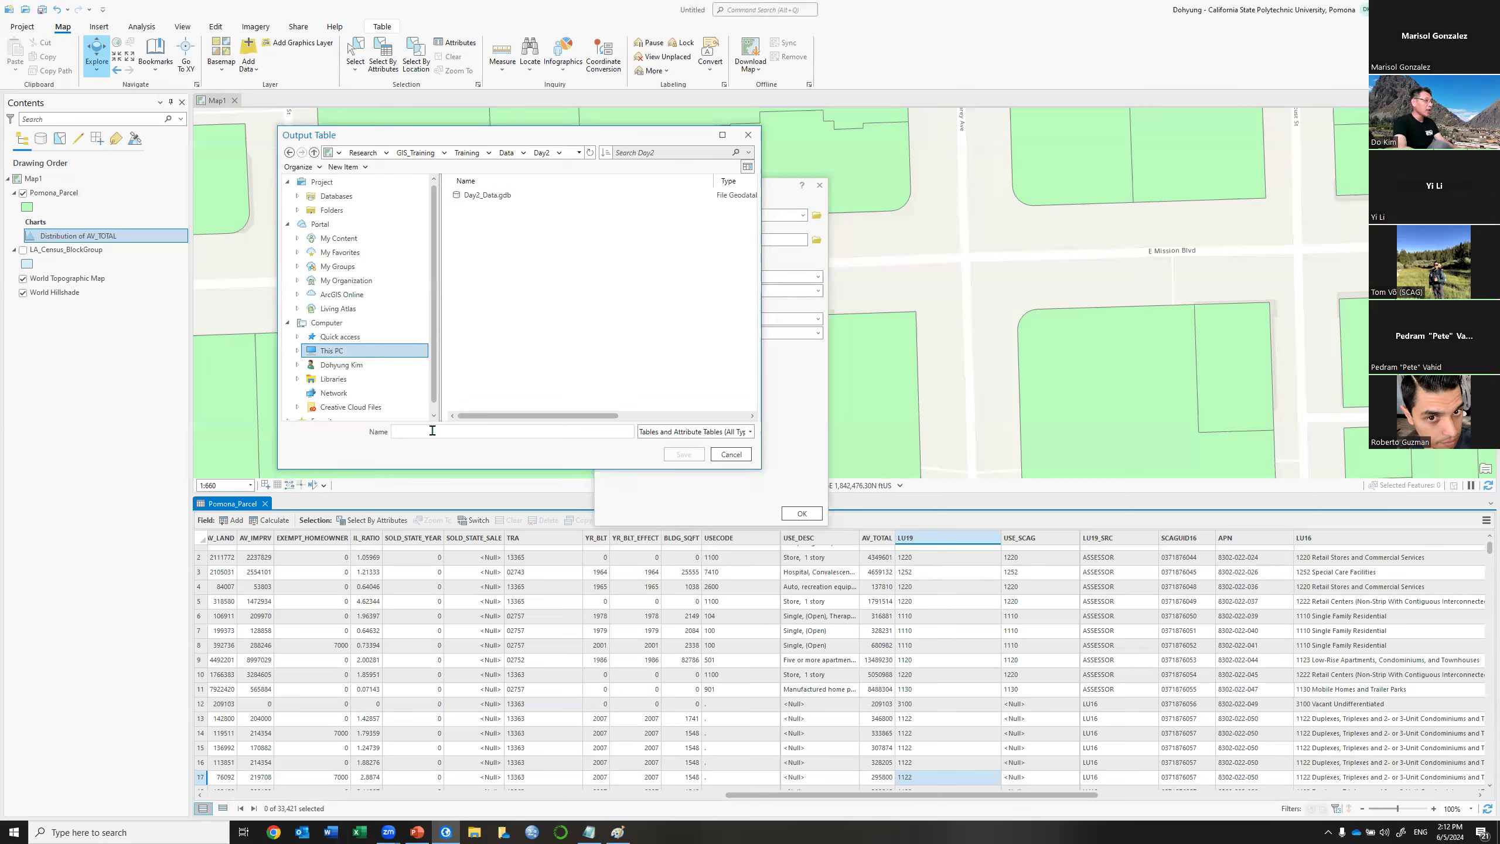
pyautogui.write('Vl')
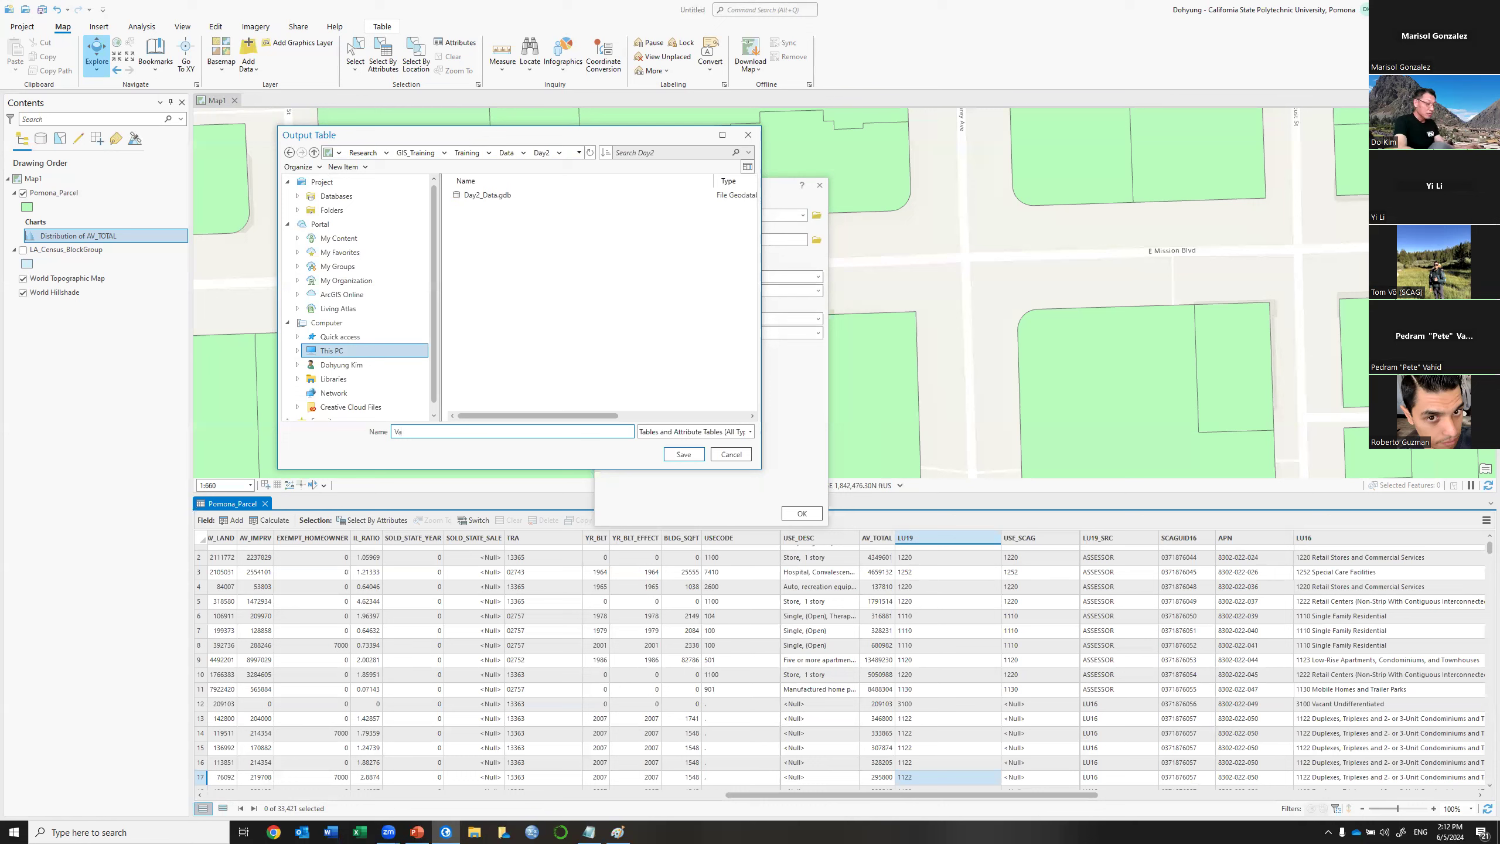
pyautogui.write('lue_by_LandUse')
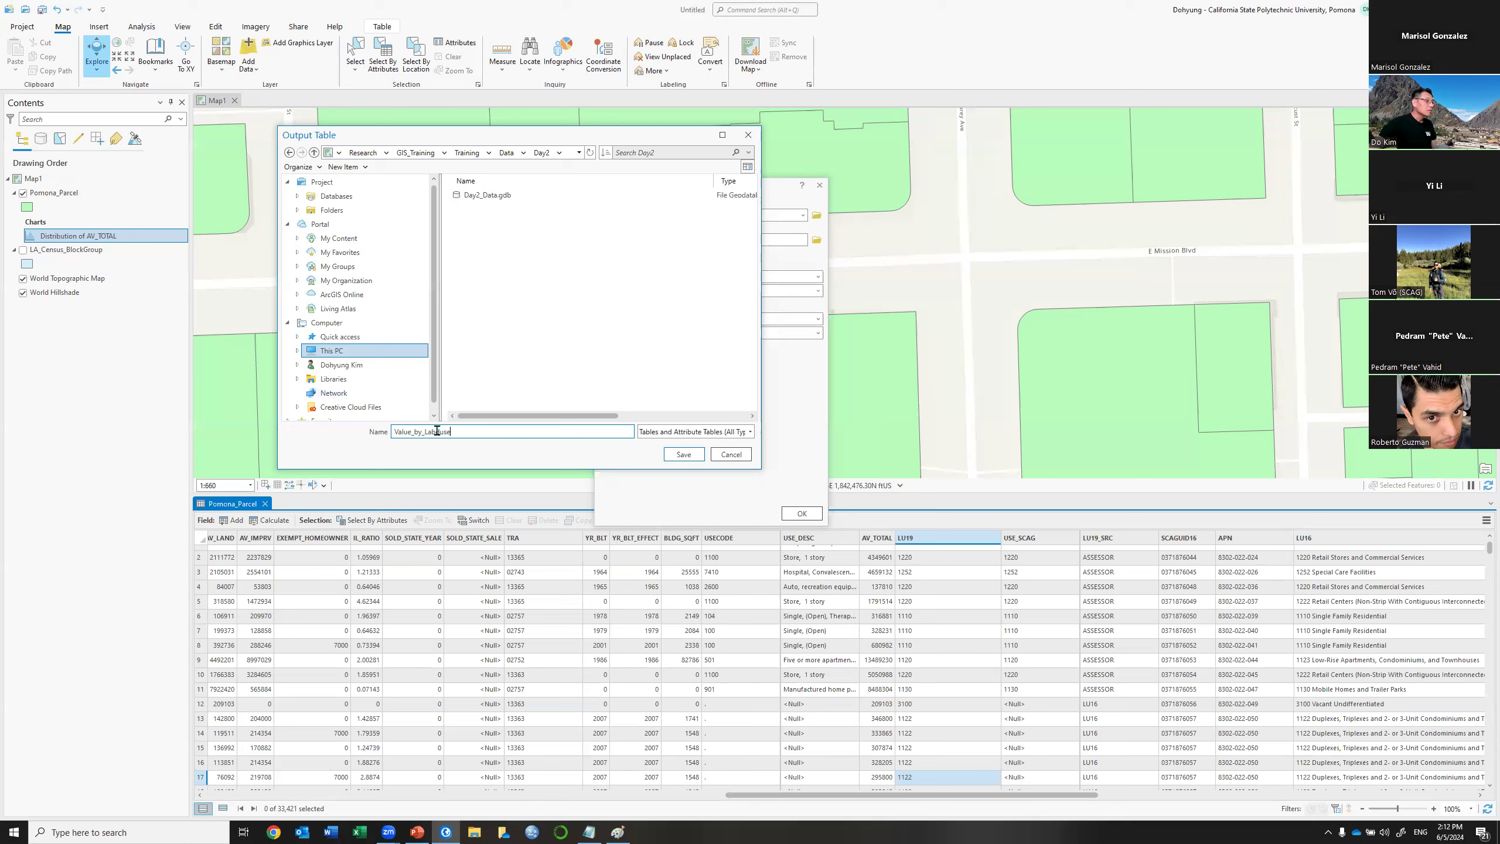
pyautogui.click(445, 432)
pyautogui.press('BackSpace')
pyautogui.write('u')
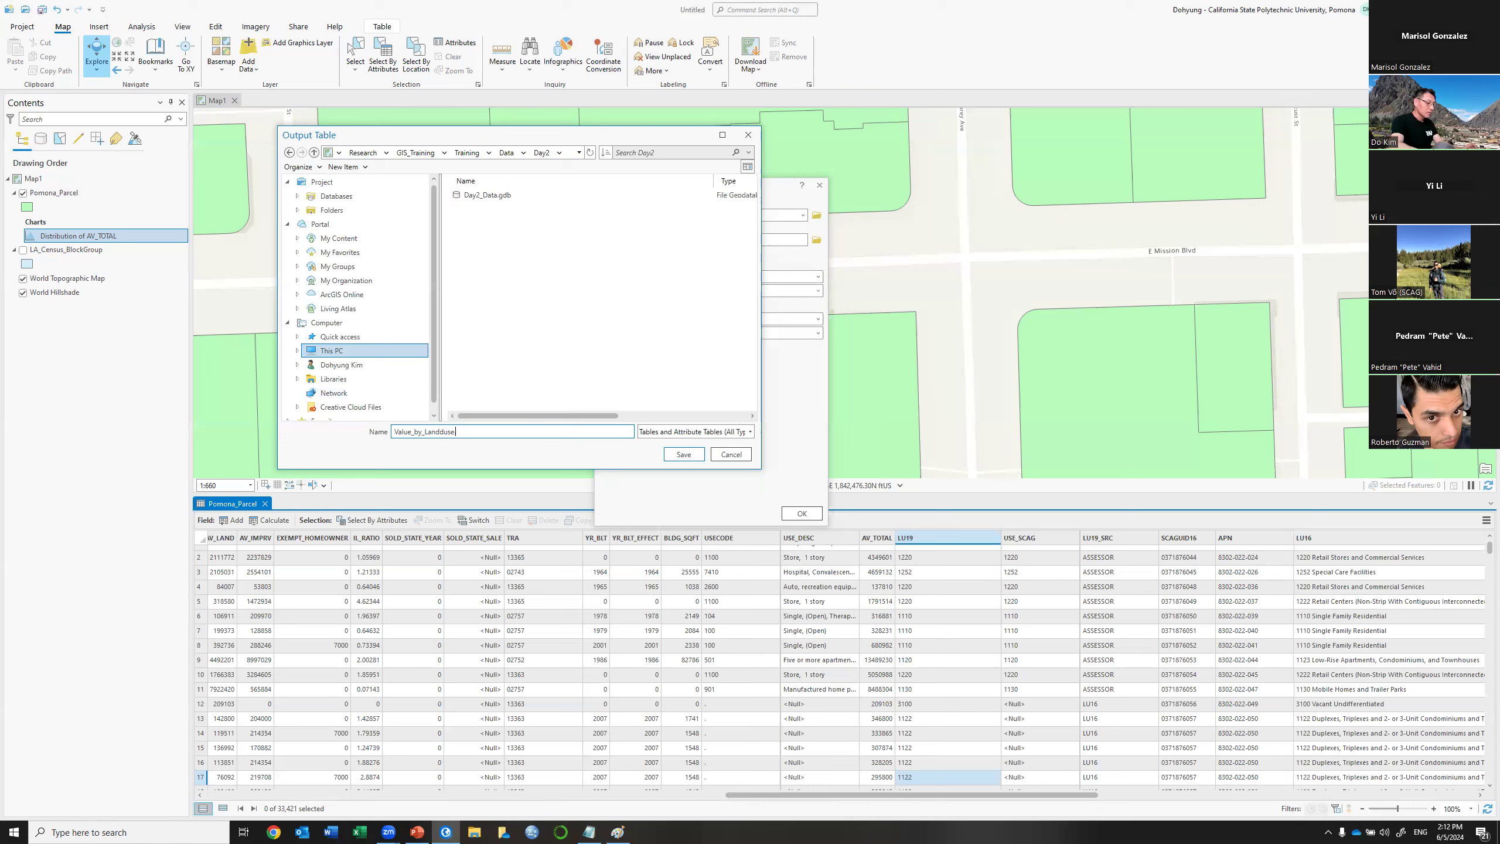
pyautogui.write('bf')
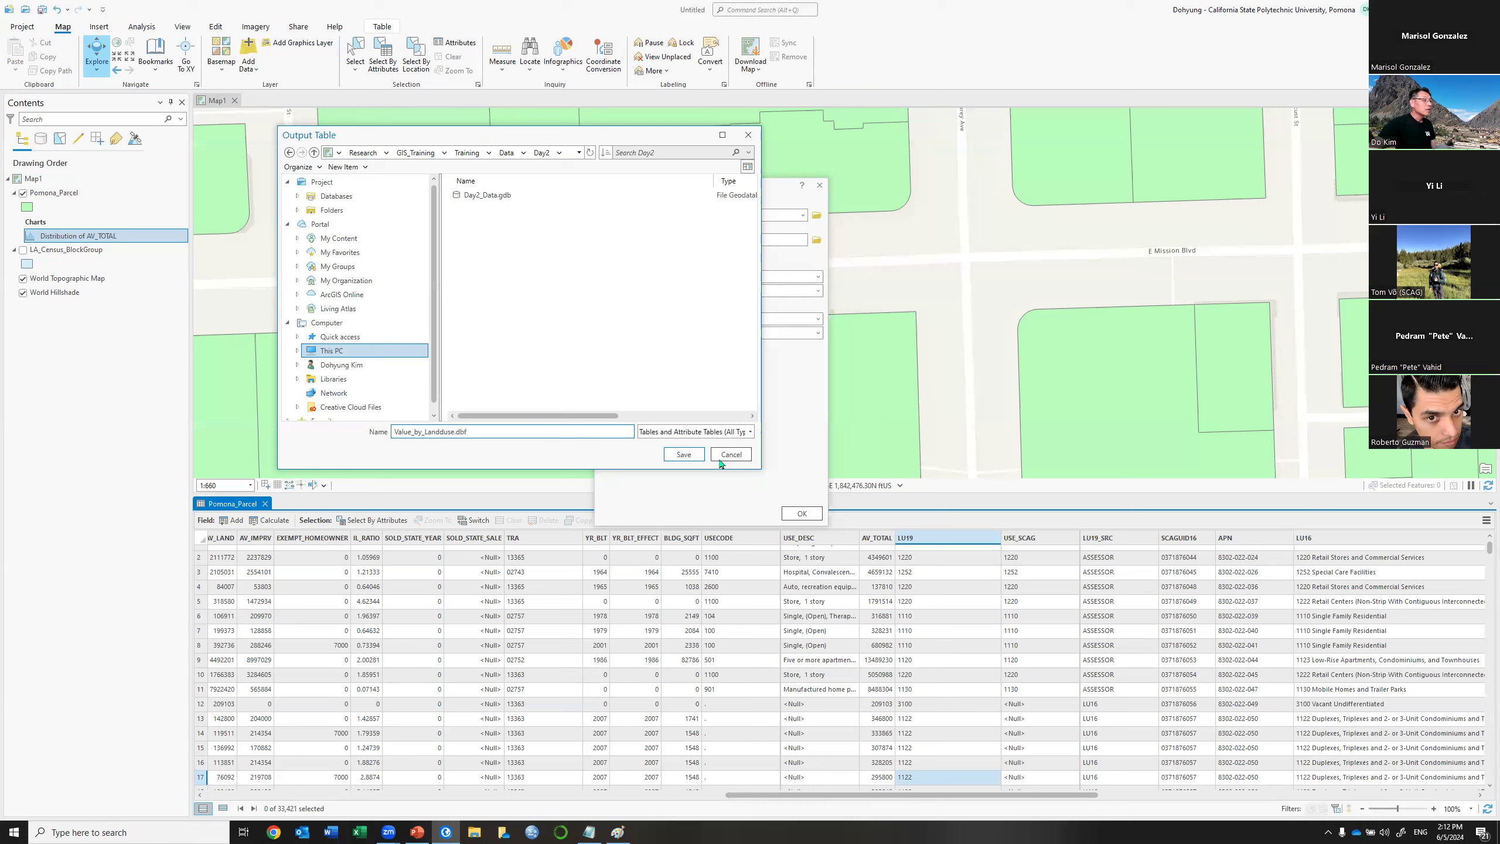
pyautogui.click(684, 454)
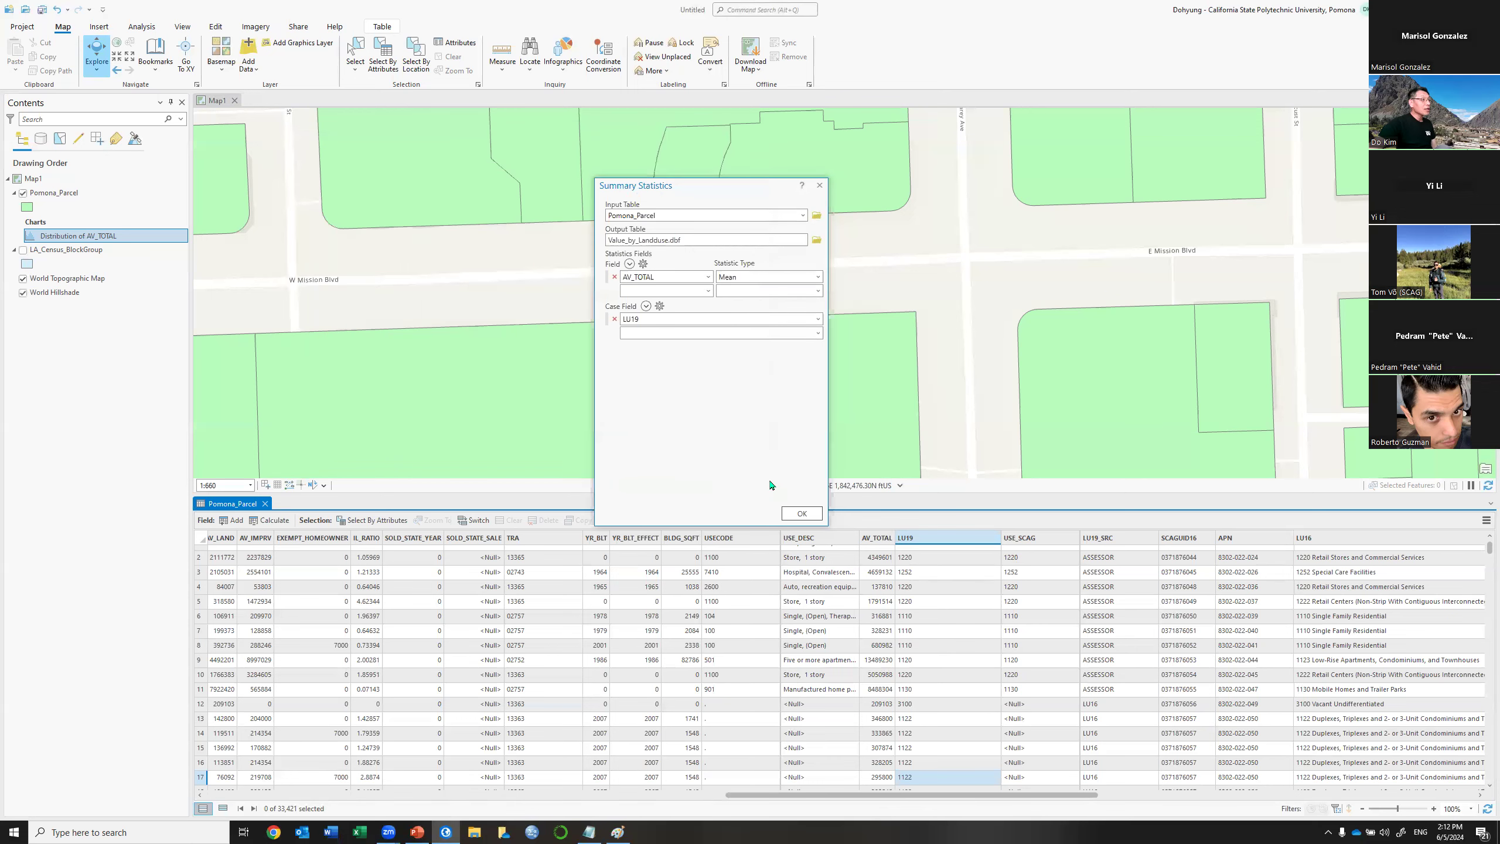
pyautogui.click(801, 513)
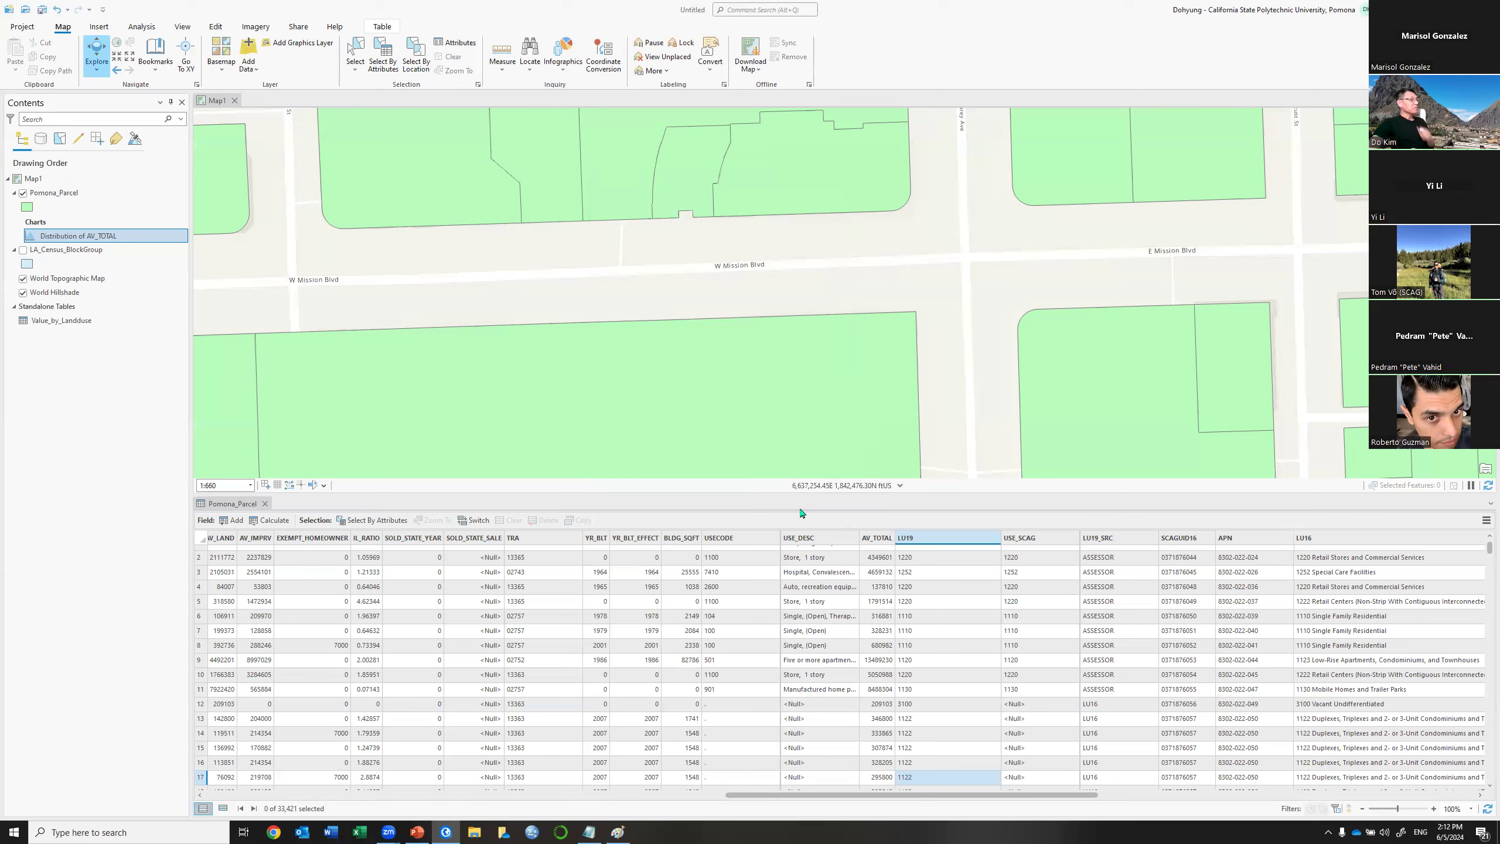
# Read the Summary Statistics run messages about null values and close the details window.
pyautogui.click(745, 388)
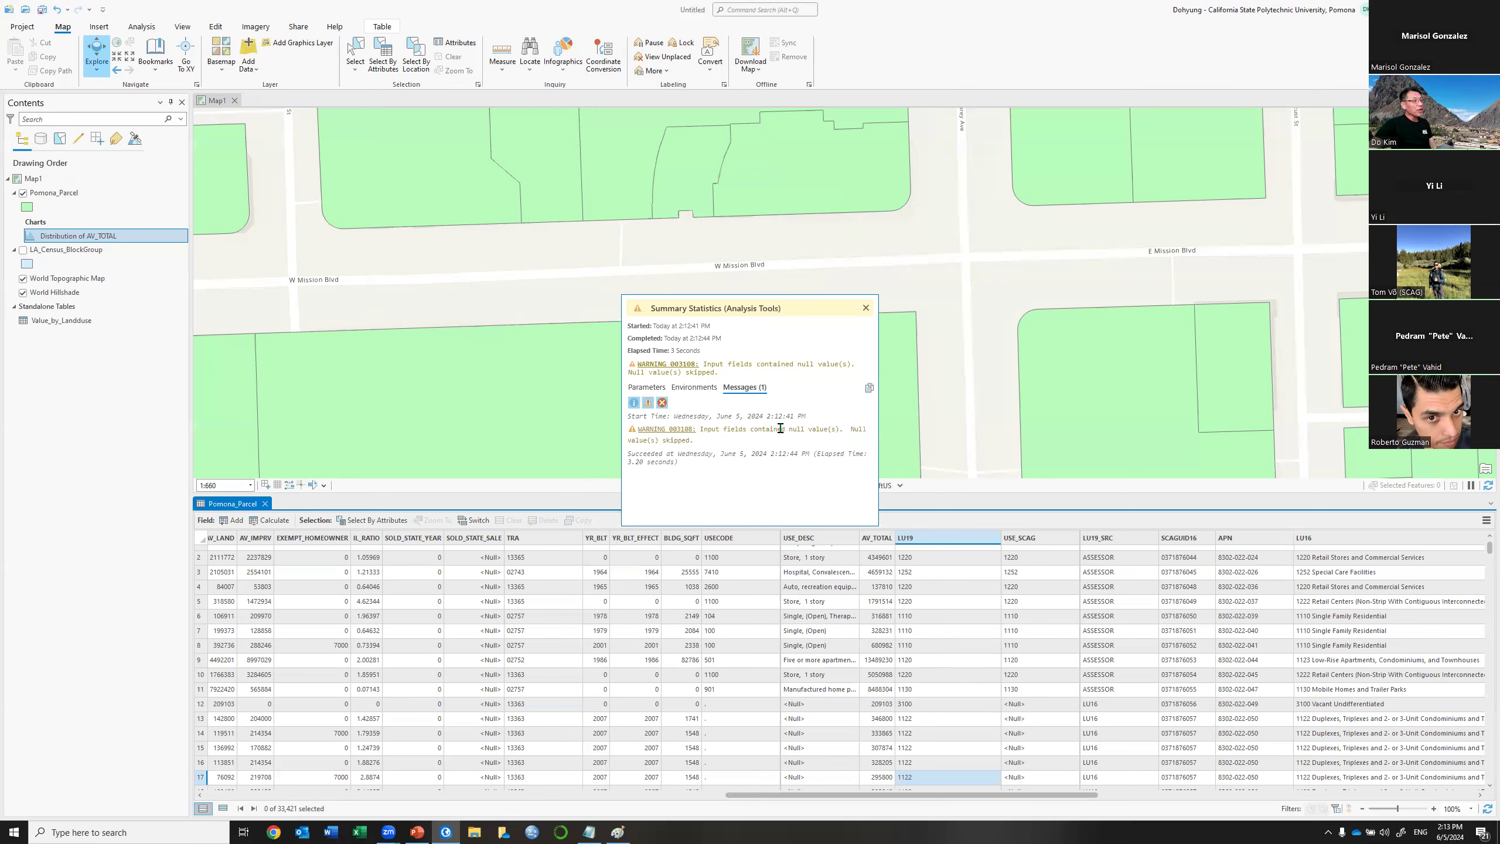
pyautogui.moveTo(780, 427); pyautogui.dragTo(803, 428)
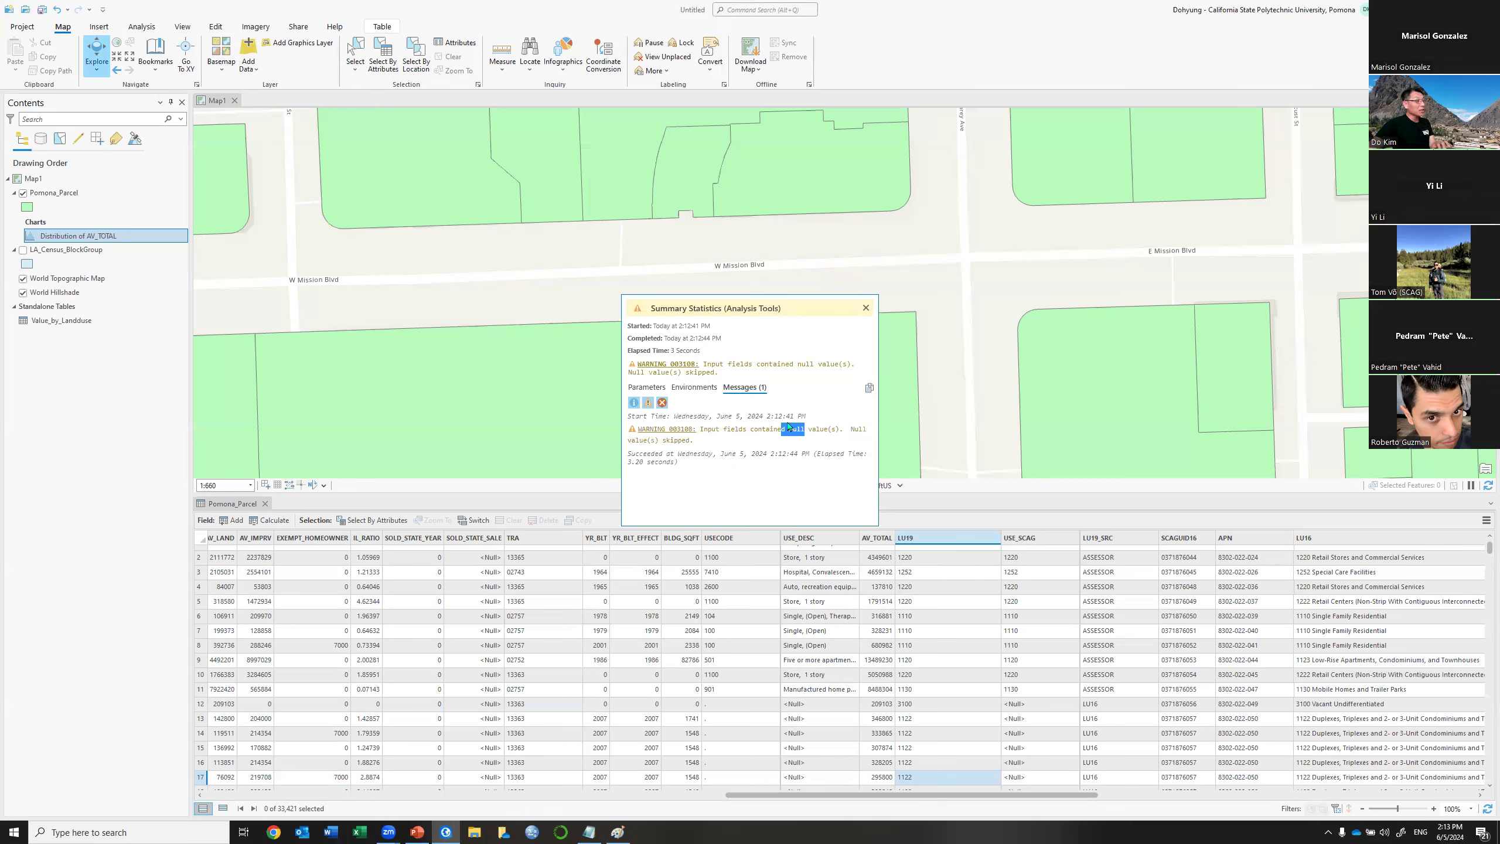
pyautogui.click(866, 308)
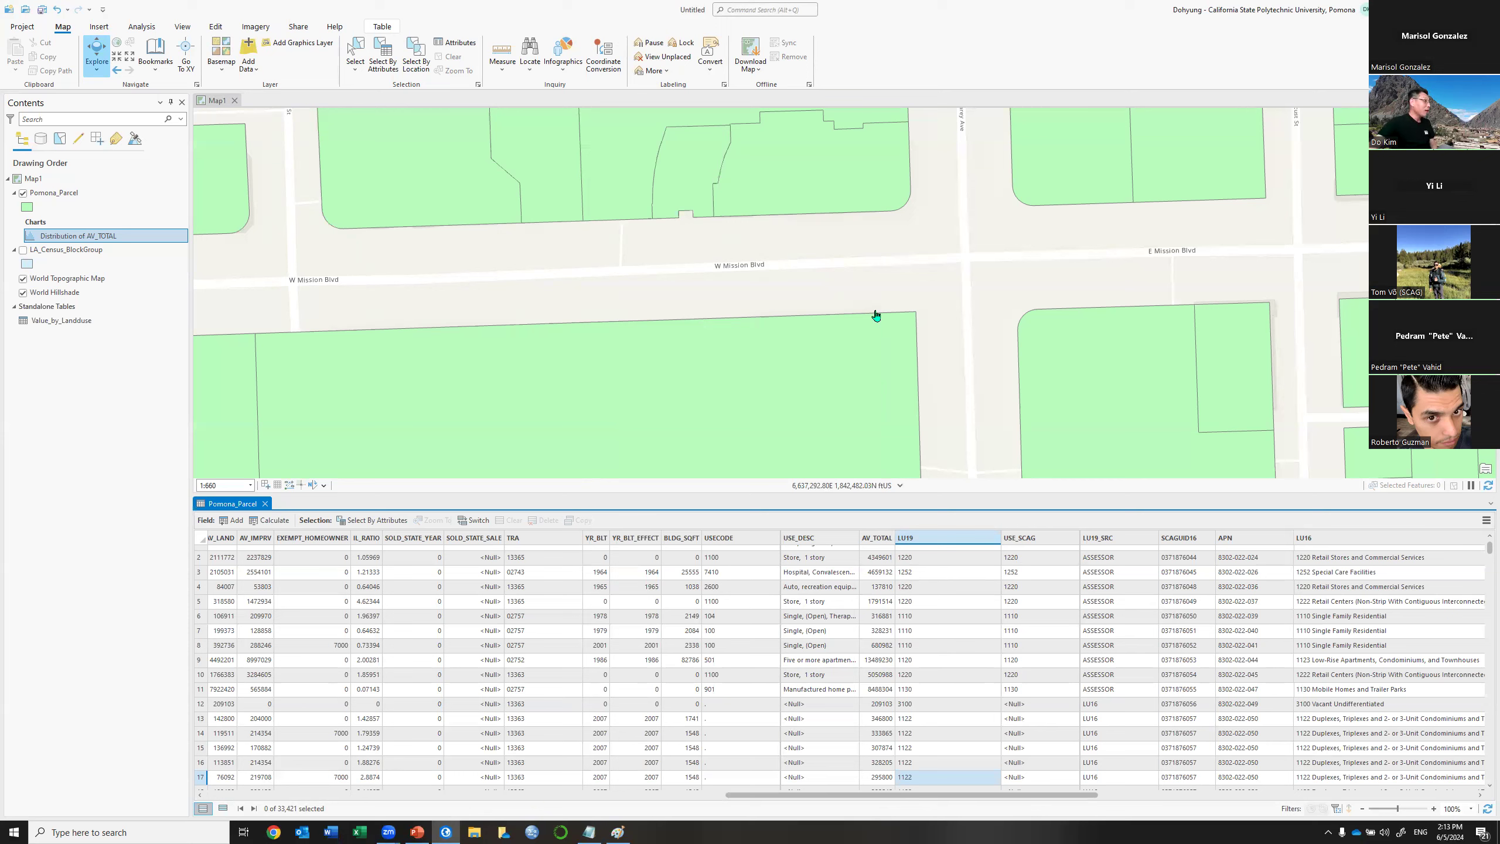
# Open the Value_by_Landduse table and inspect its first two rows with blank LU19 codes, clearing the row selection when done.
pyautogui.rightClick(49, 321)
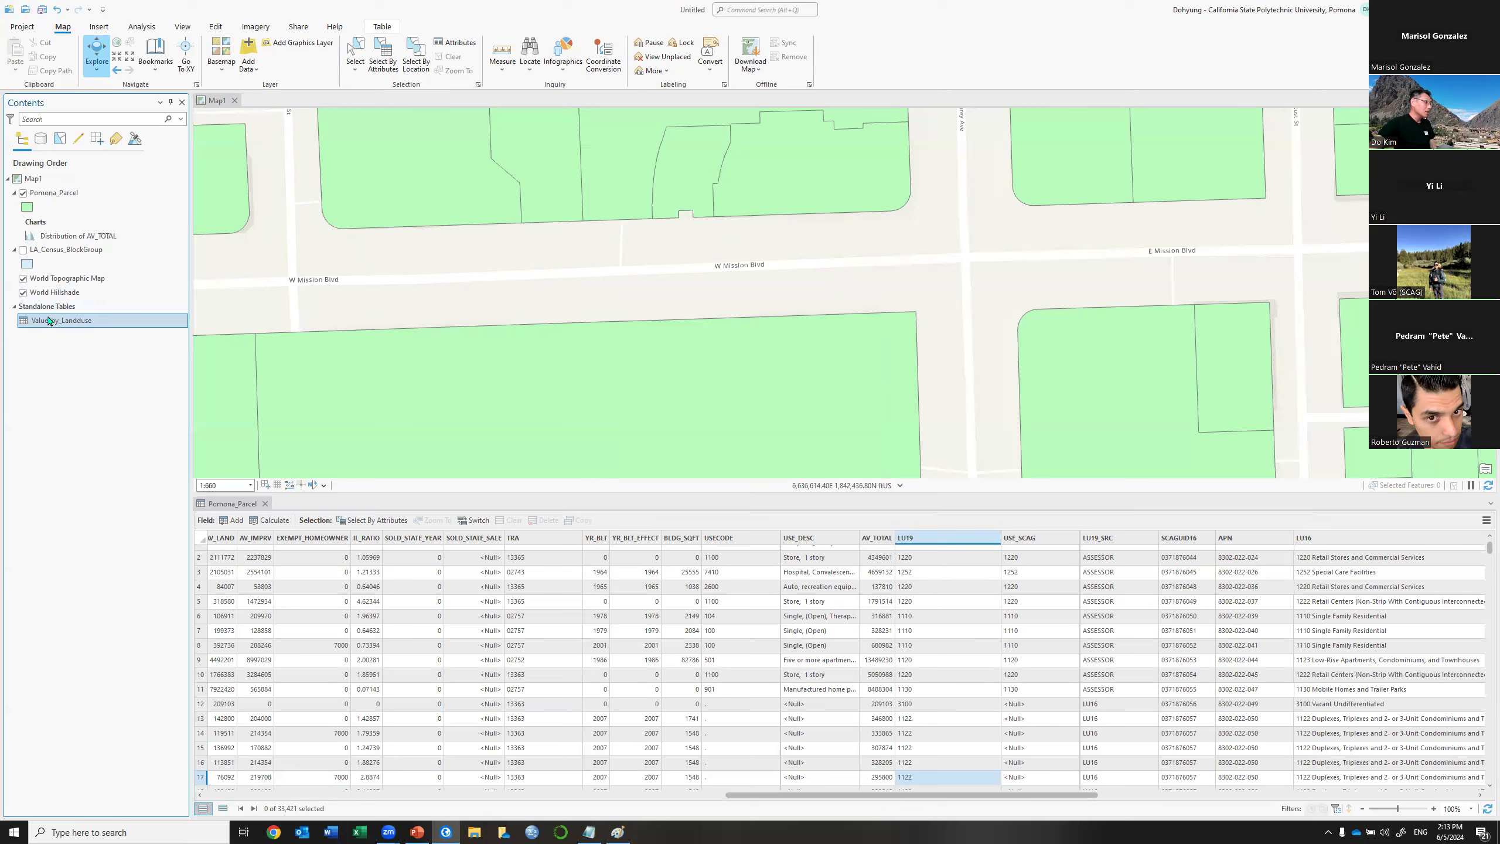
pyautogui.click(109, 379)
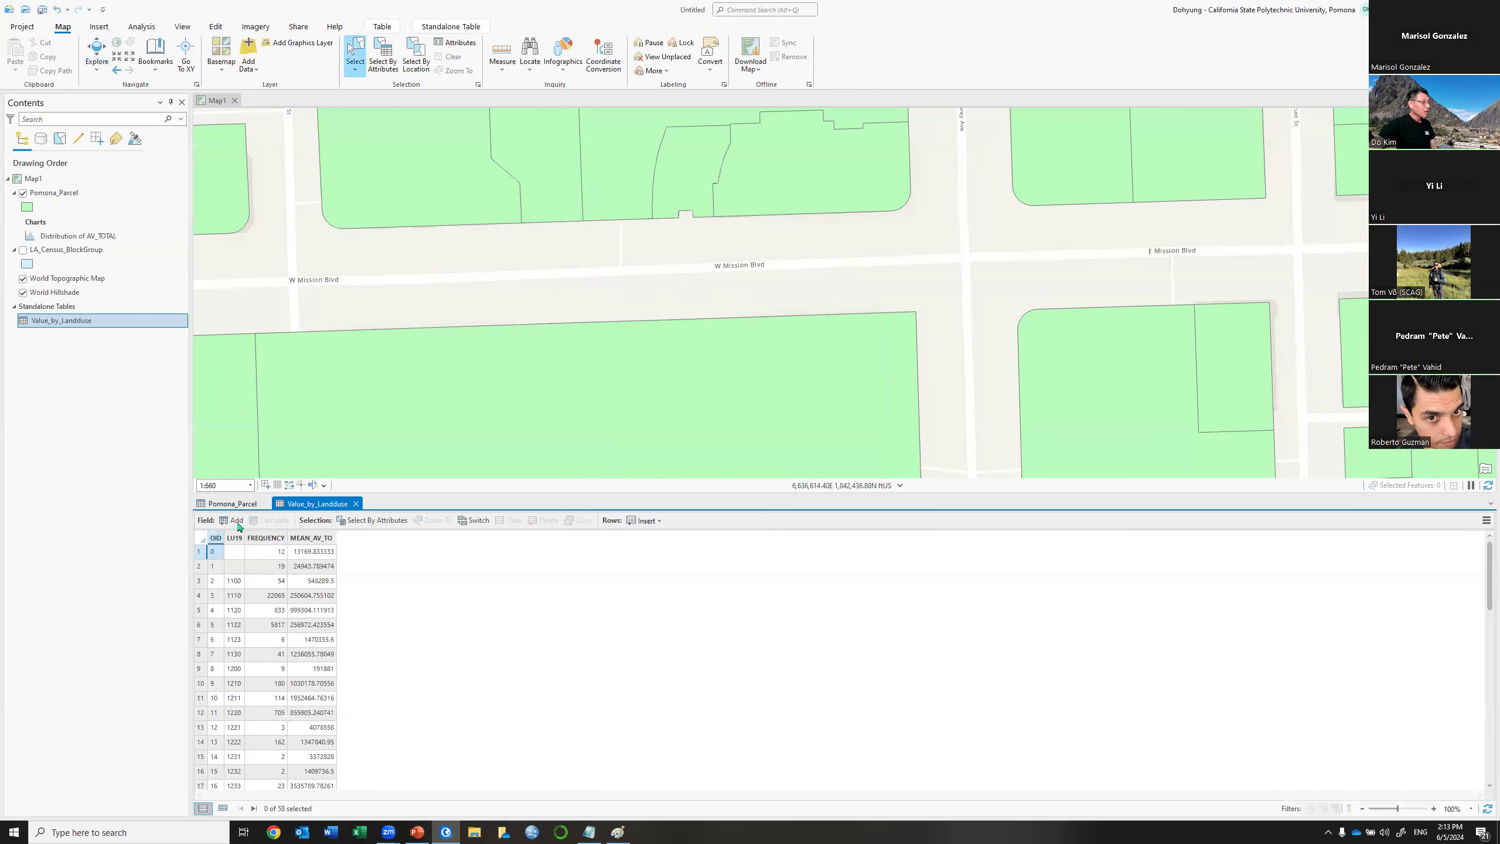
pyautogui.click(199, 553)
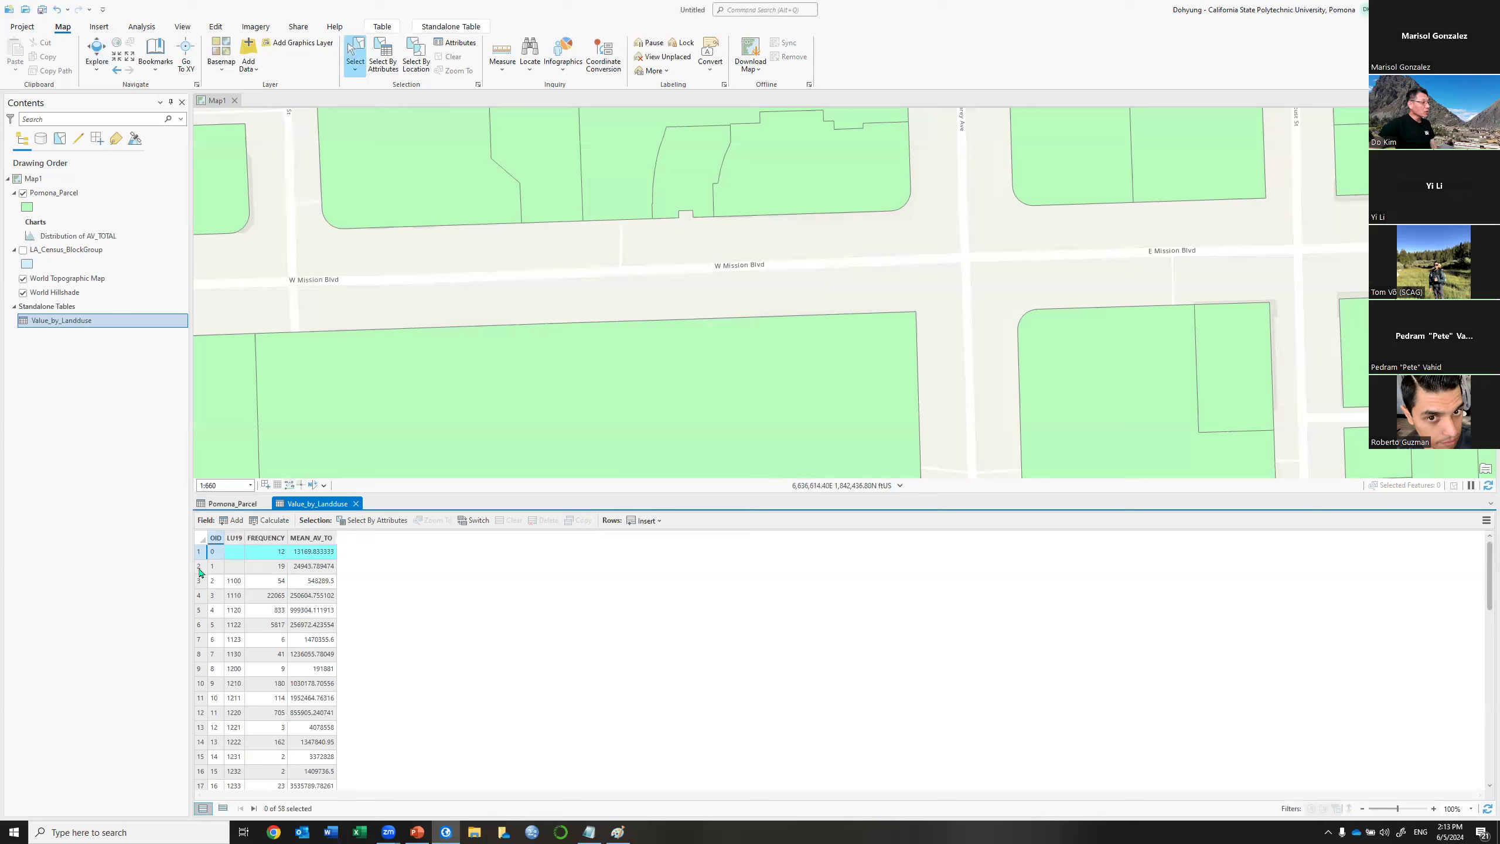
pyautogui.click(199, 569)
pyautogui.keyDown('ctrl'); pyautogui.click(199, 553); pyautogui.keyUp('ctrl')
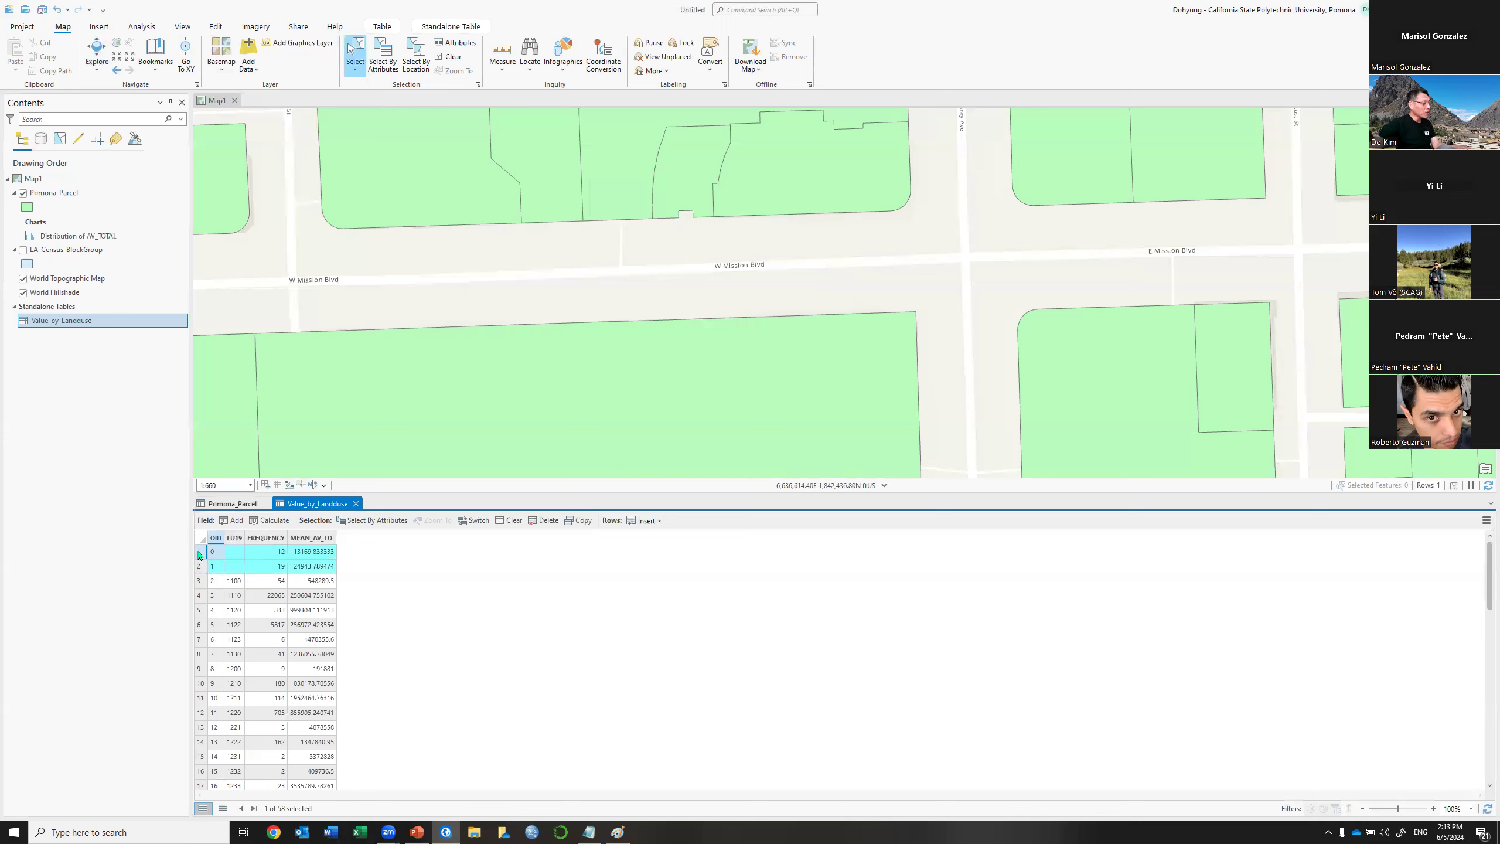
pyautogui.doubleClick(245, 537)
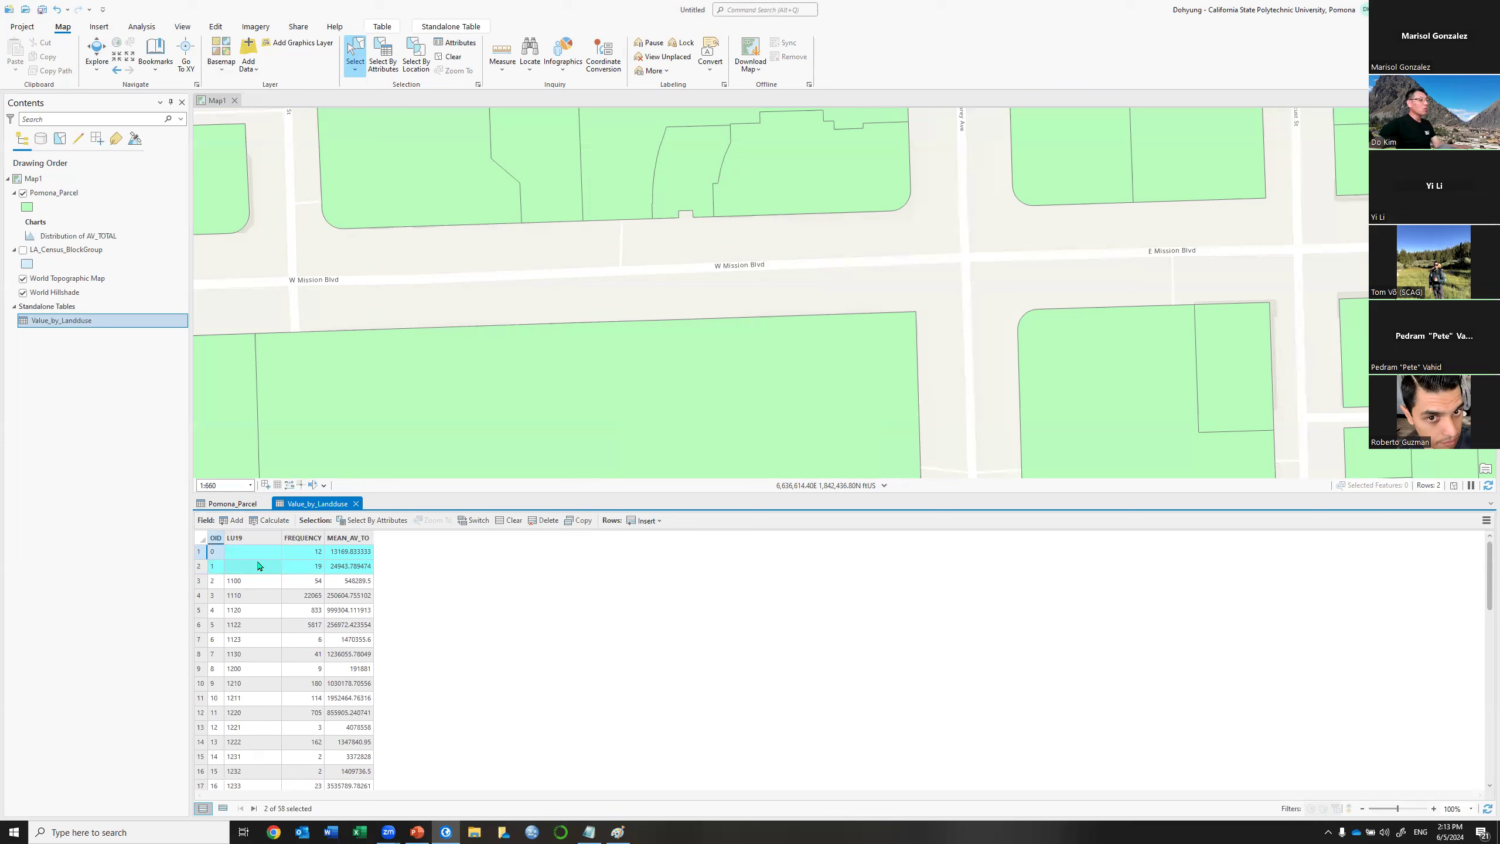
pyautogui.scroll(3, 258, 566)
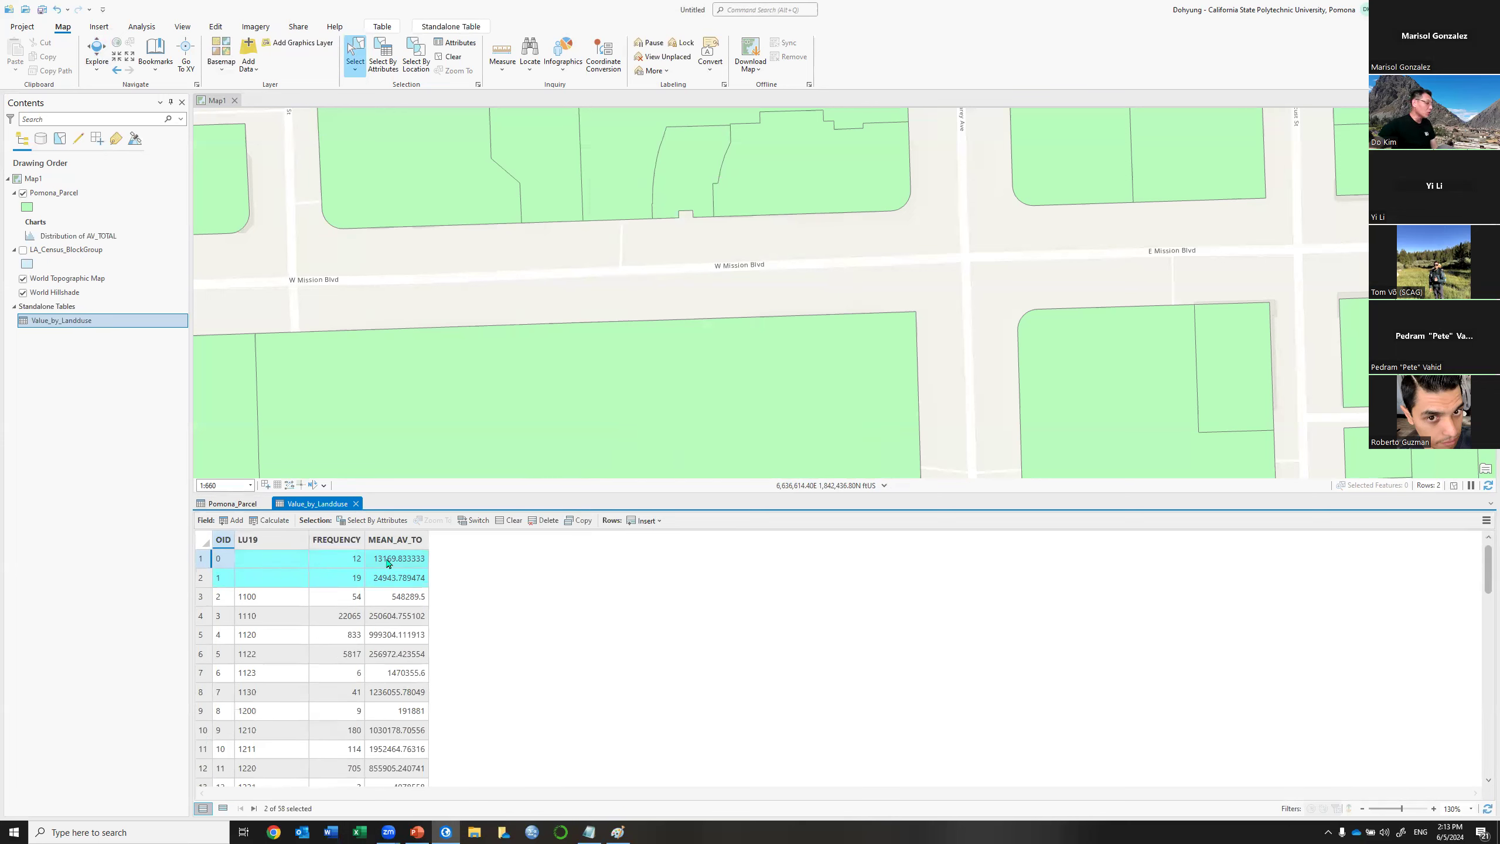
pyautogui.click(451, 58)
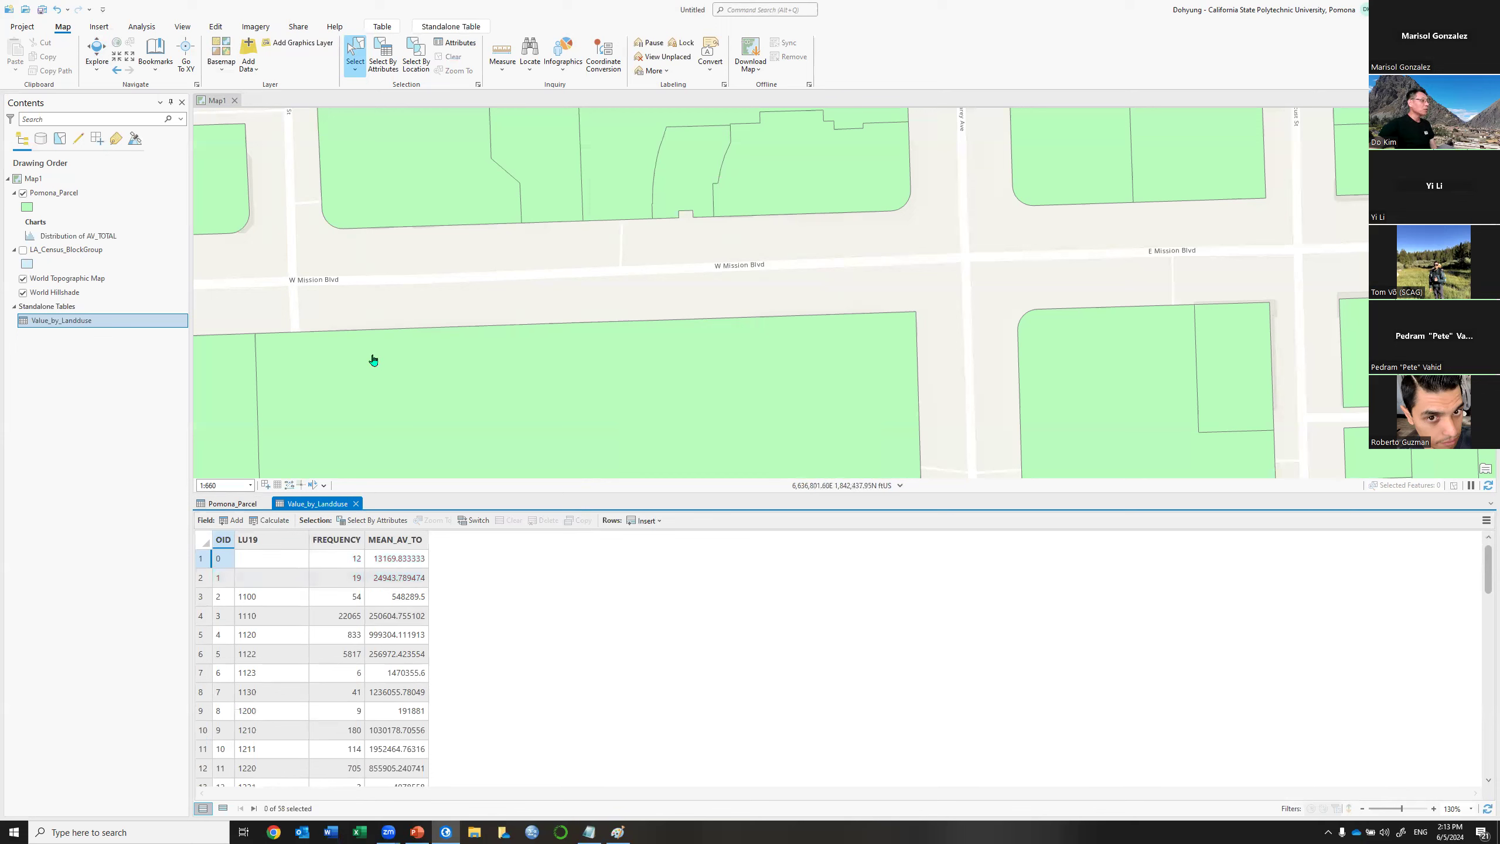
# Review the frequency and mean values by land use code, starting with row 1100, and close the summary table.
pyautogui.click(246, 600)
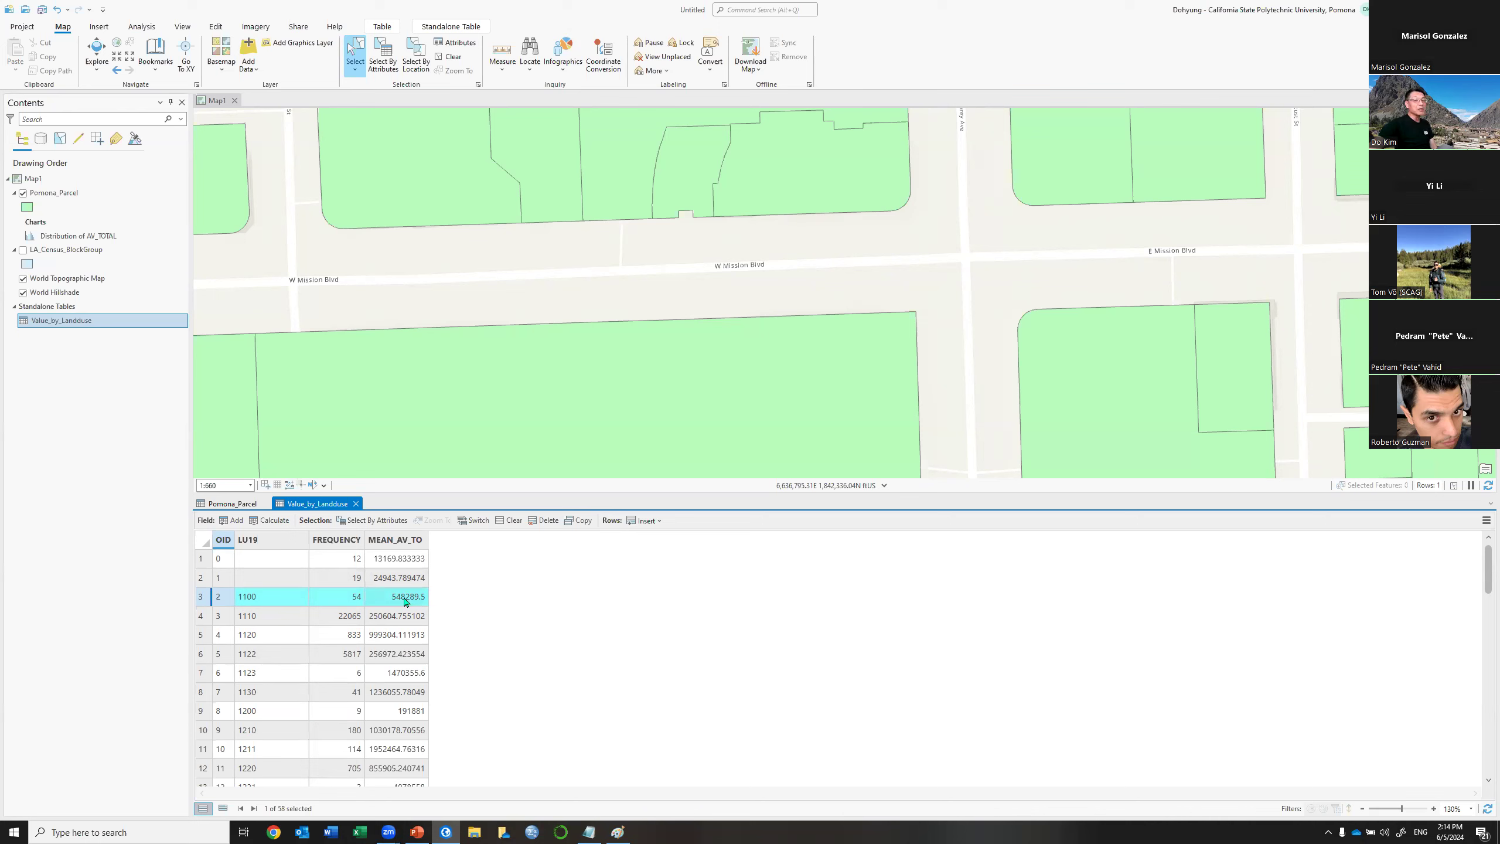
pyautogui.scroll(-6, 387, 601)
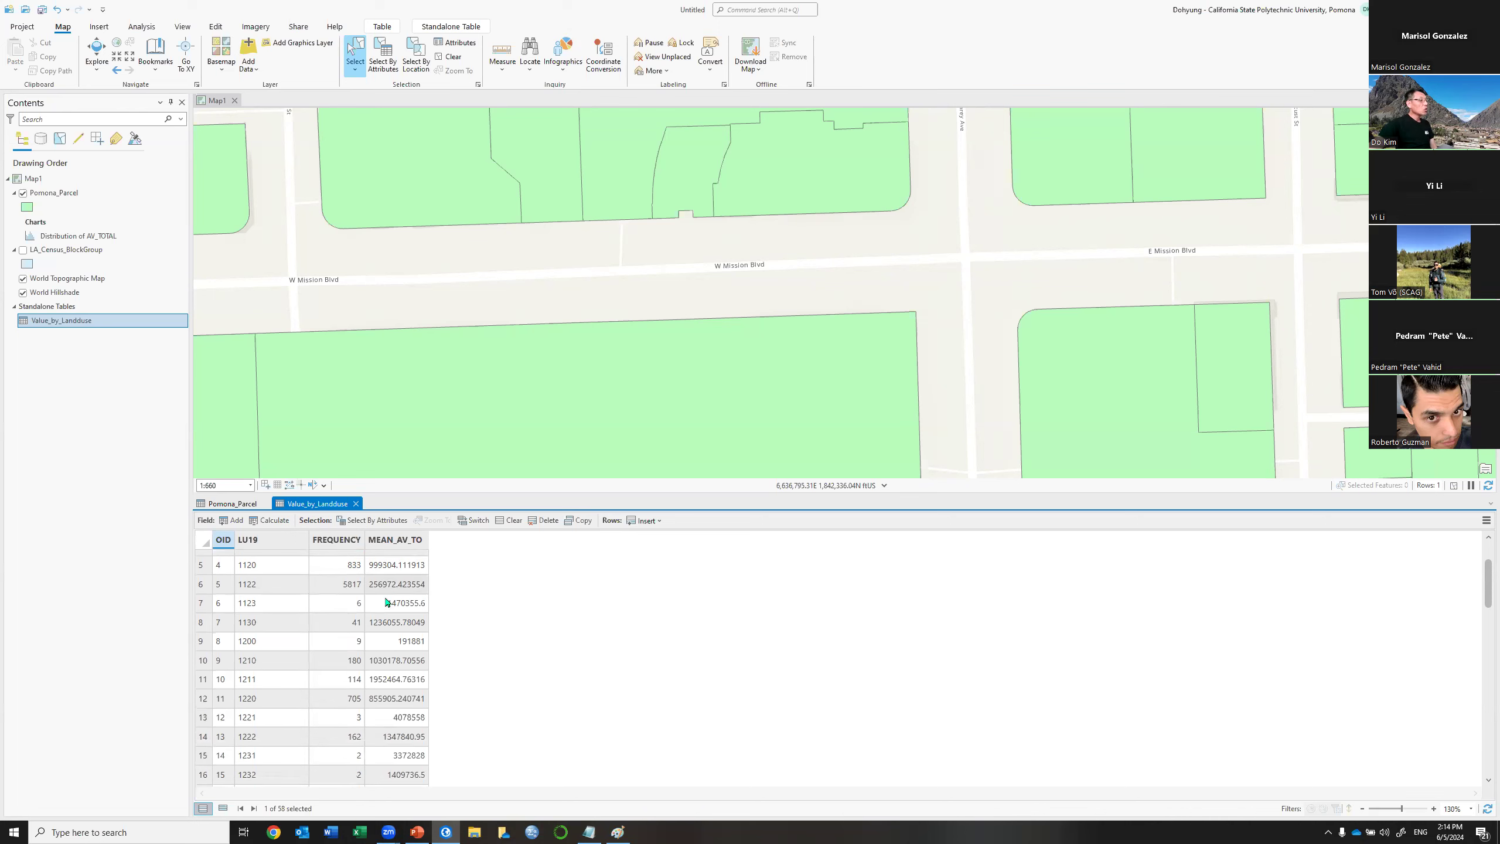
pyautogui.scroll(-9, 386, 602)
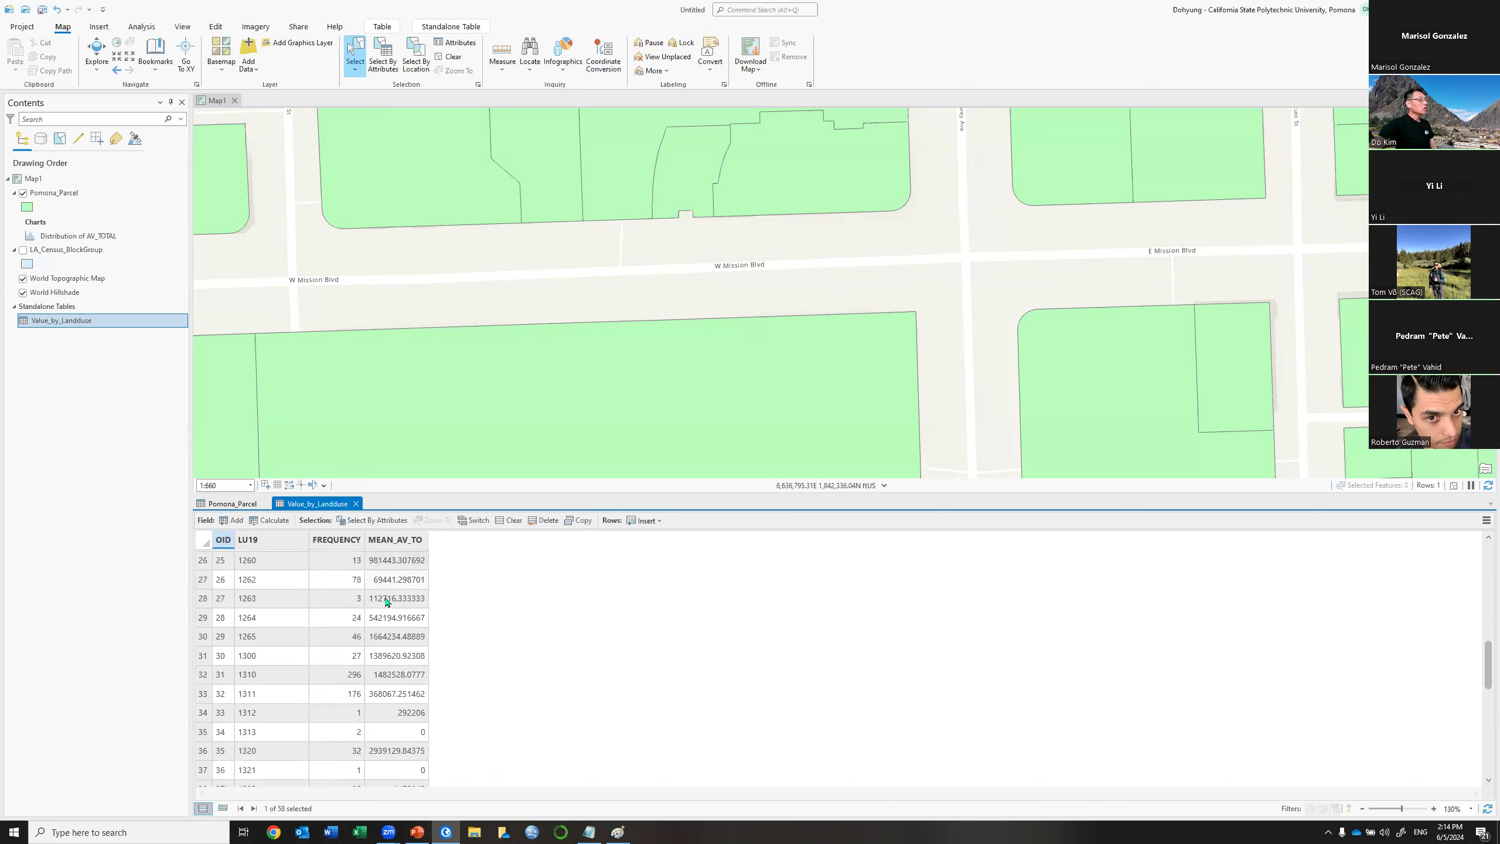
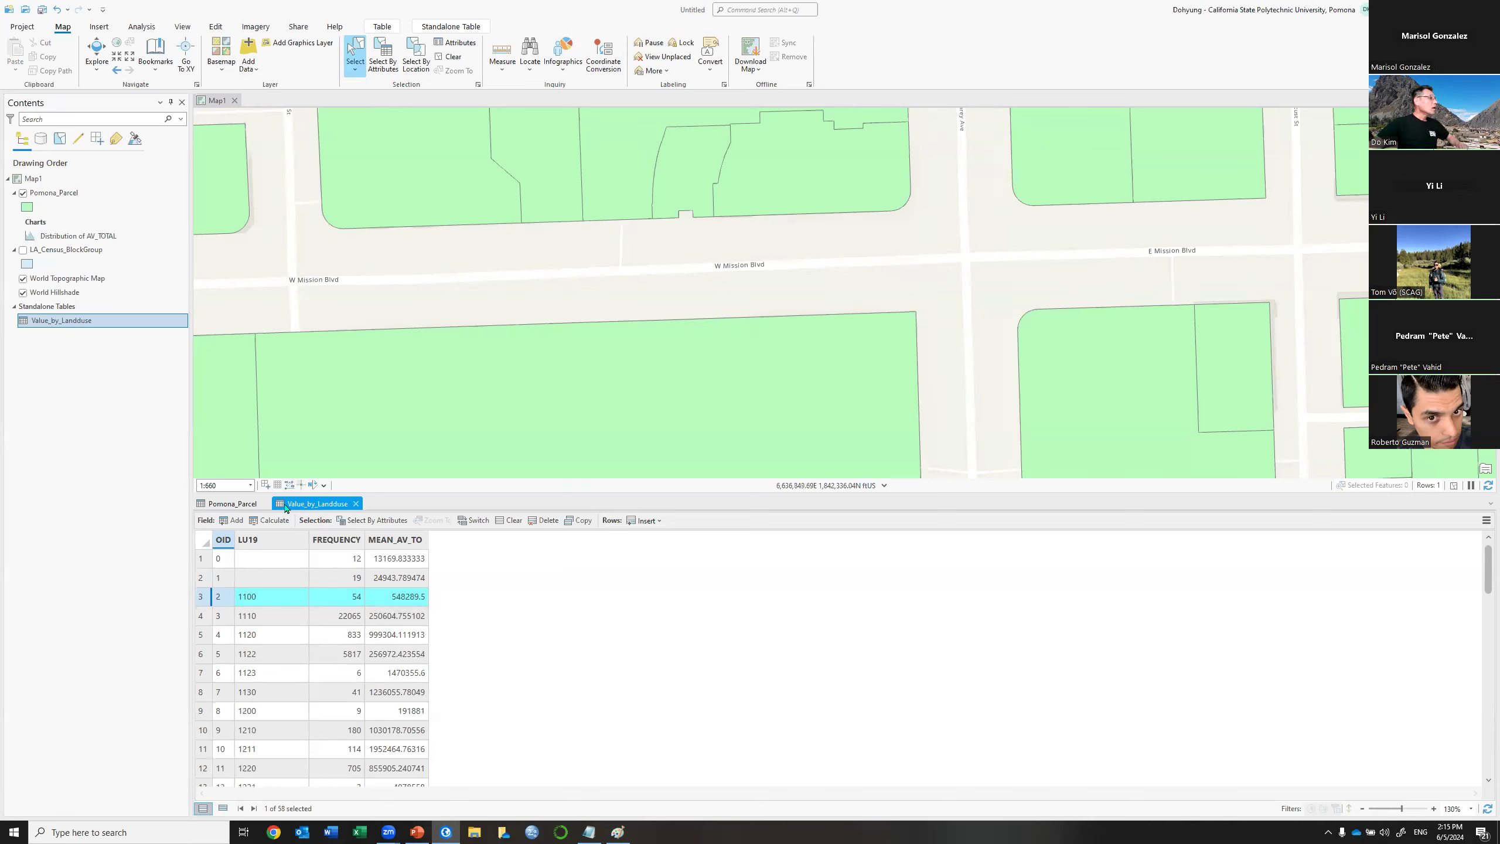
pyautogui.click(355, 505)
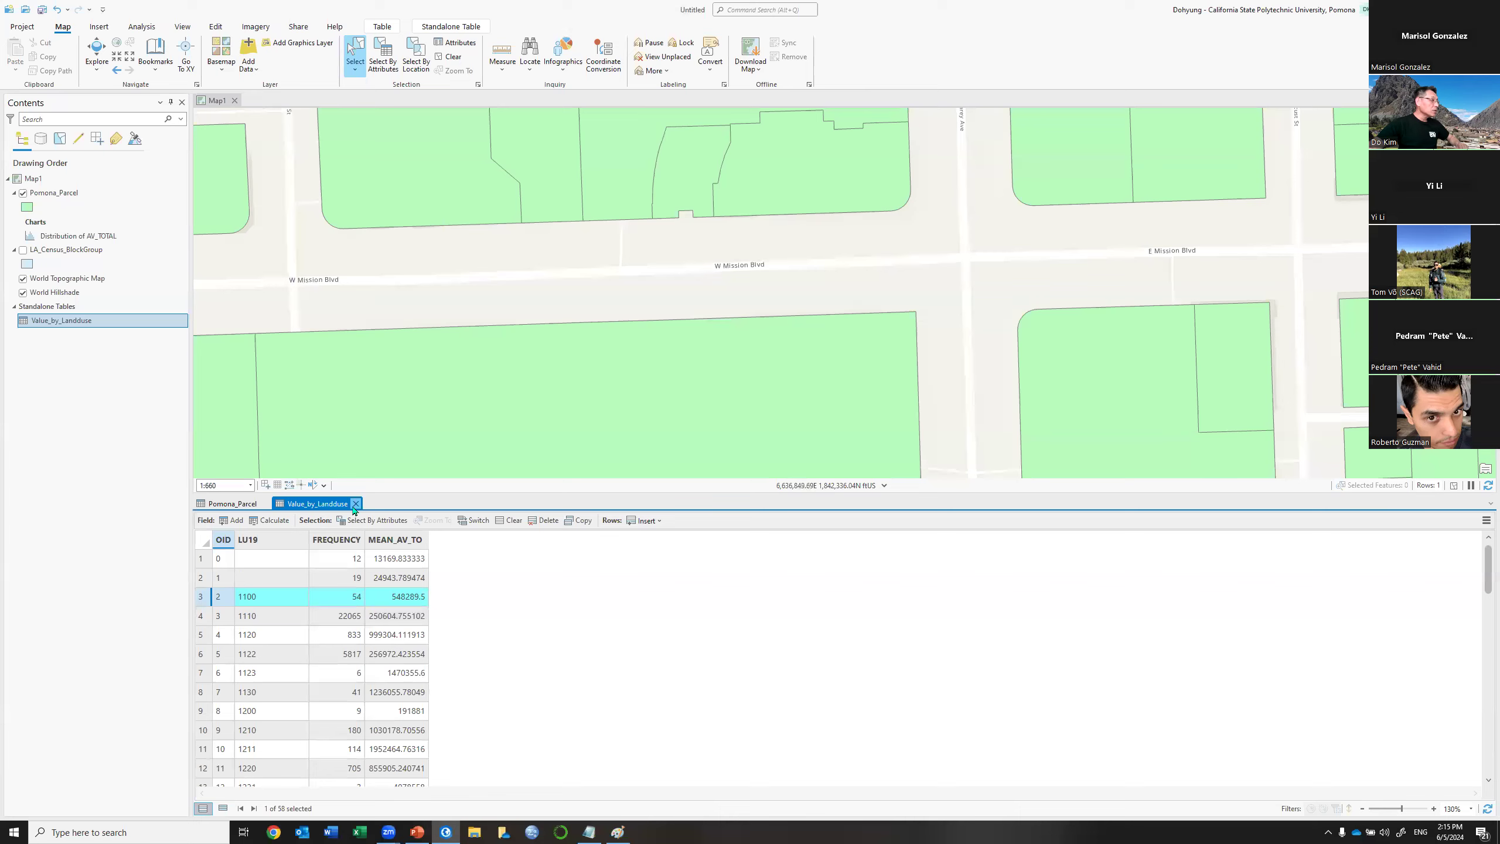
pyautogui.click(356, 504)
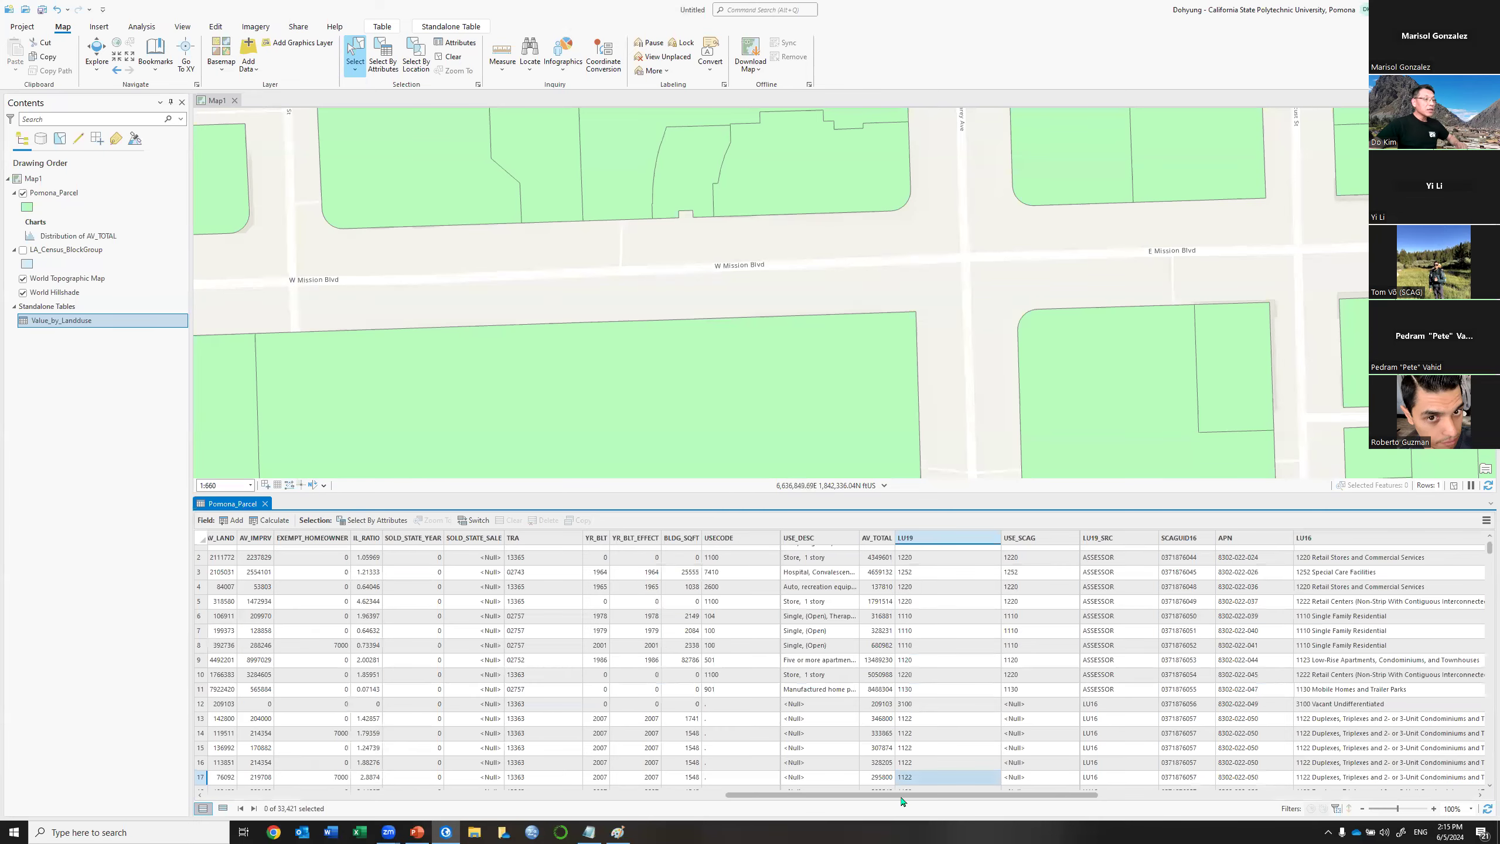
# Open the Summarize tool for the LU19 field of the Pomona_Parcel table.
pyautogui.hscroll(3, 1373, 679)
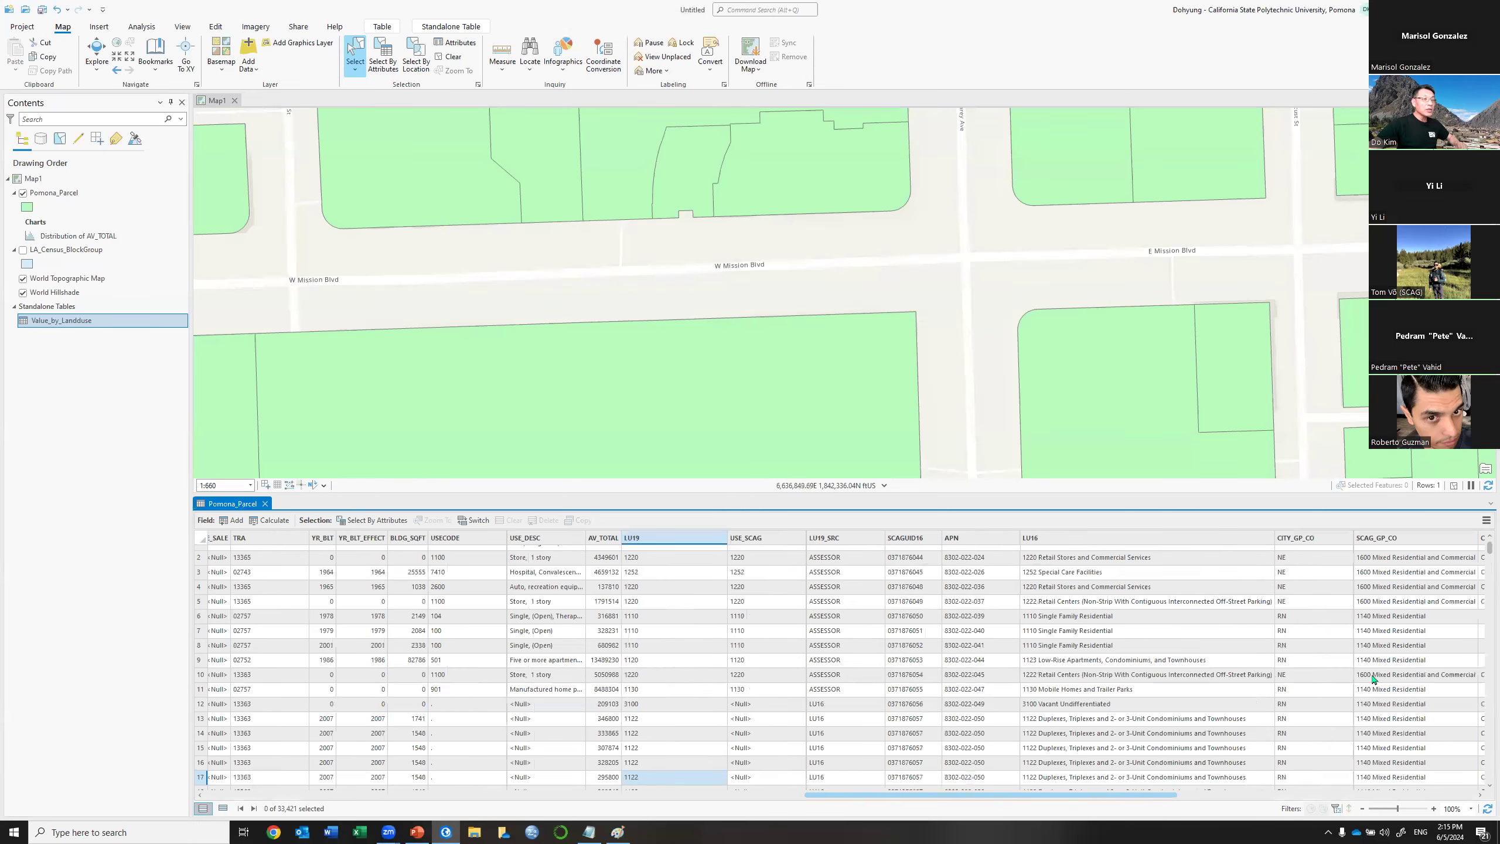
pyautogui.hscroll(3, 1142, 799)
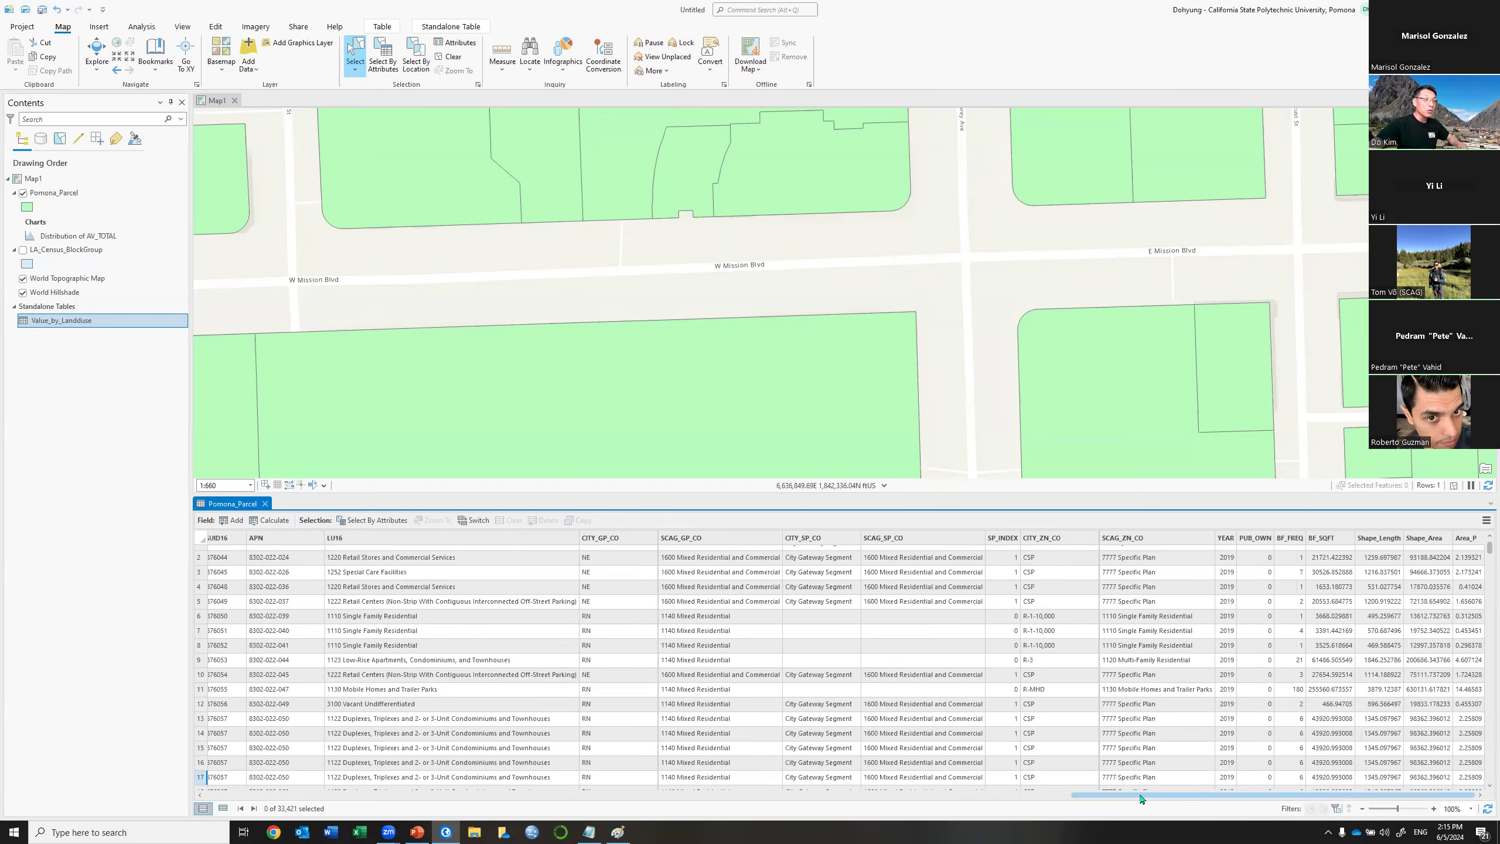
pyautogui.hscroll(-5, 1108, 798)
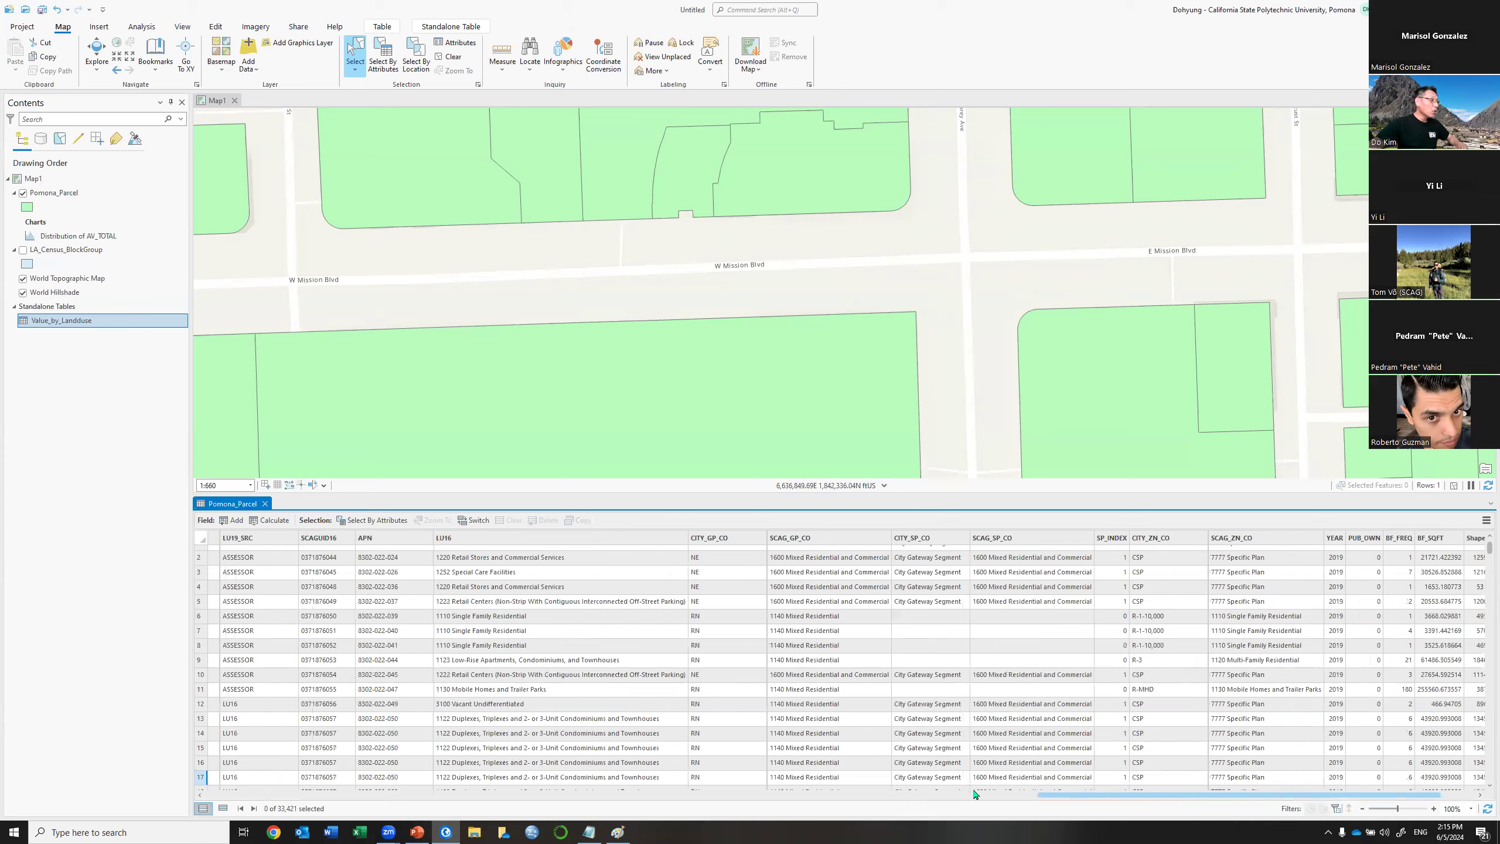
pyautogui.hscroll(-3, 877, 789)
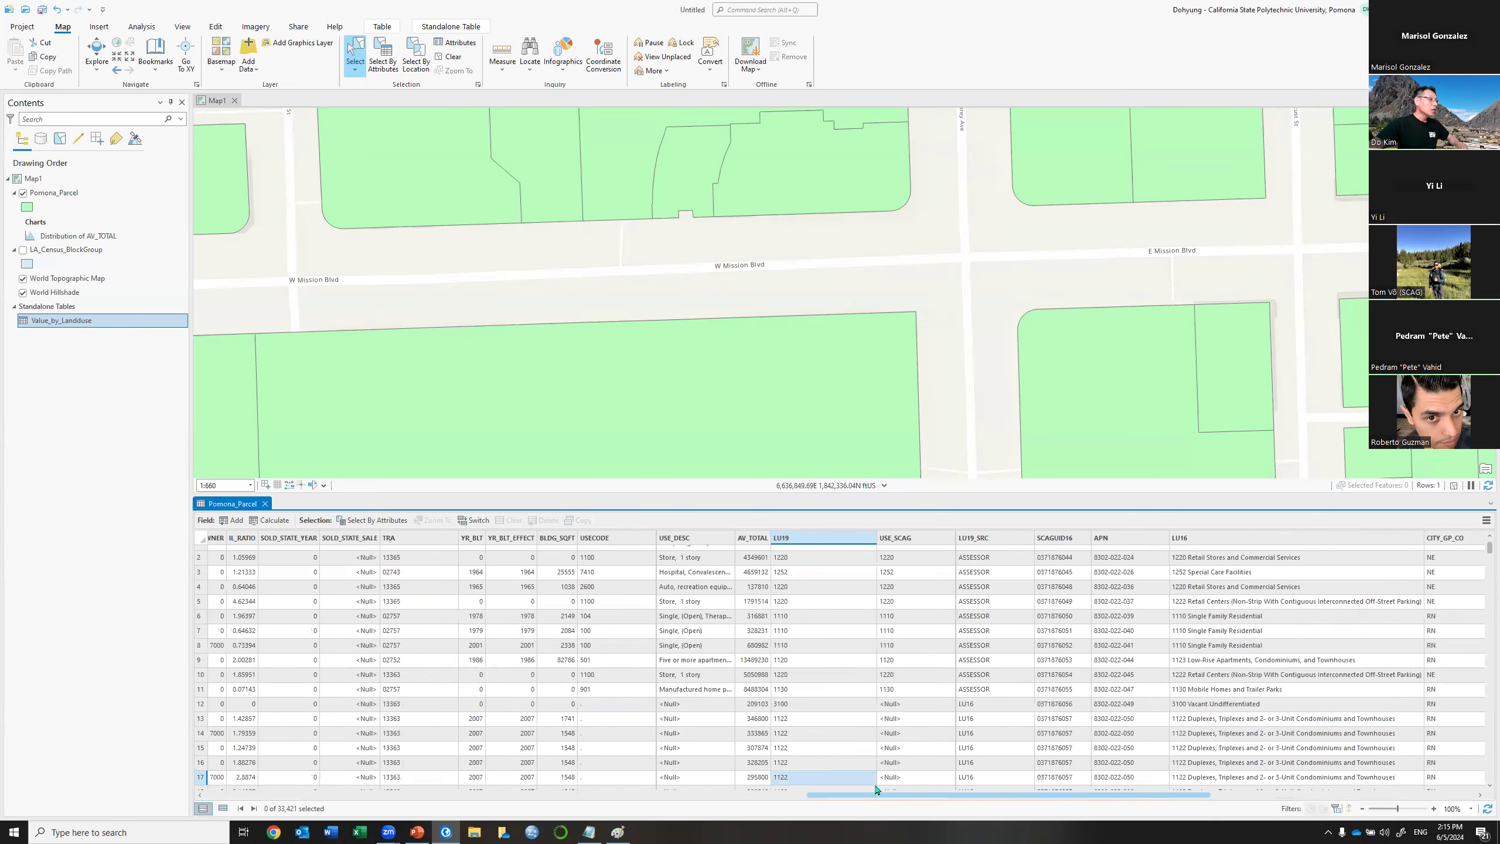
pyautogui.hscroll(1, 898, 790)
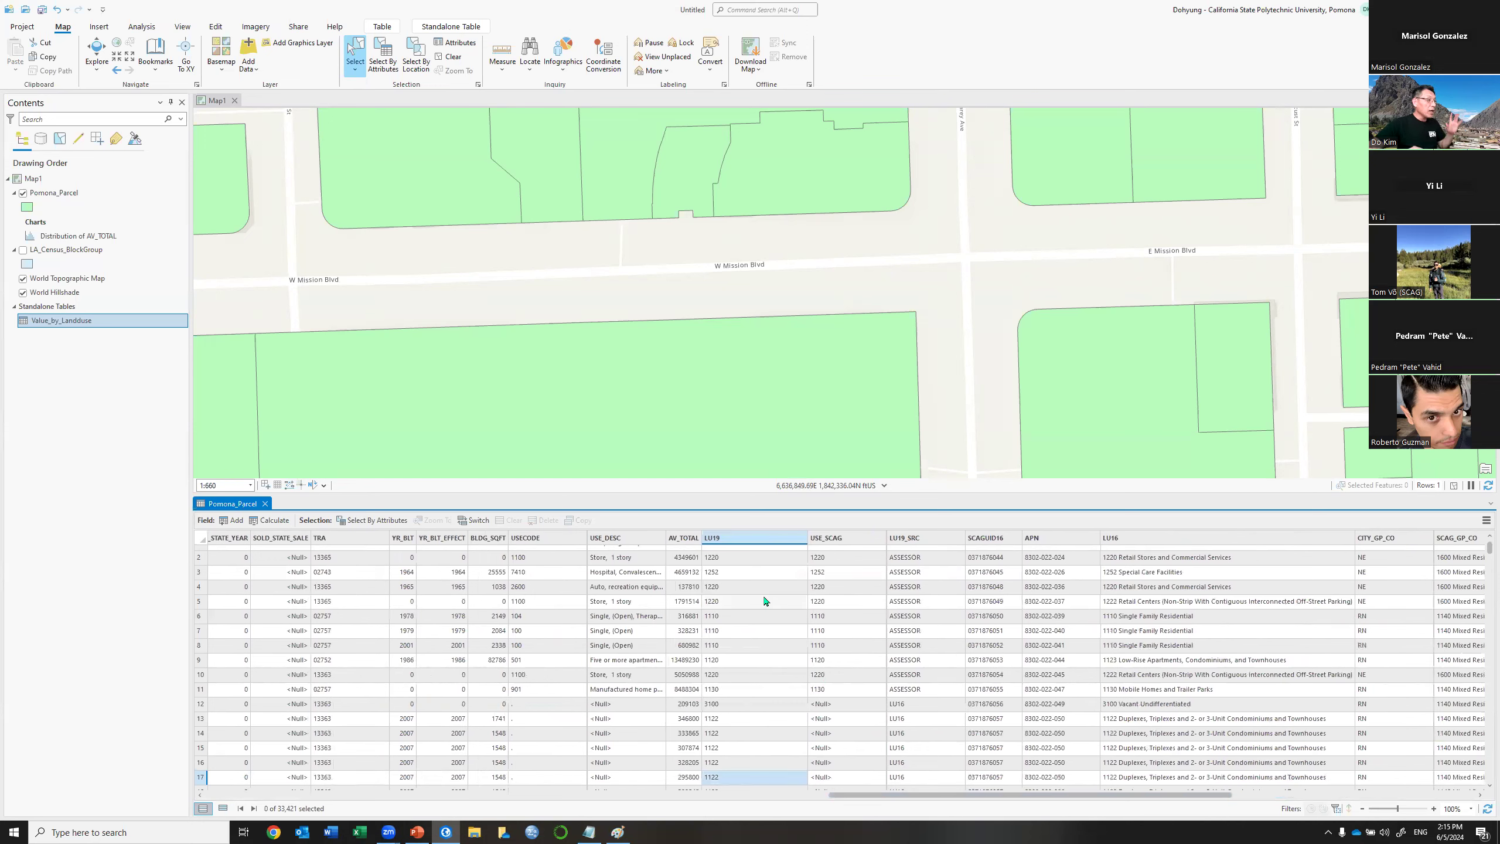
pyautogui.rightClick(732, 538)
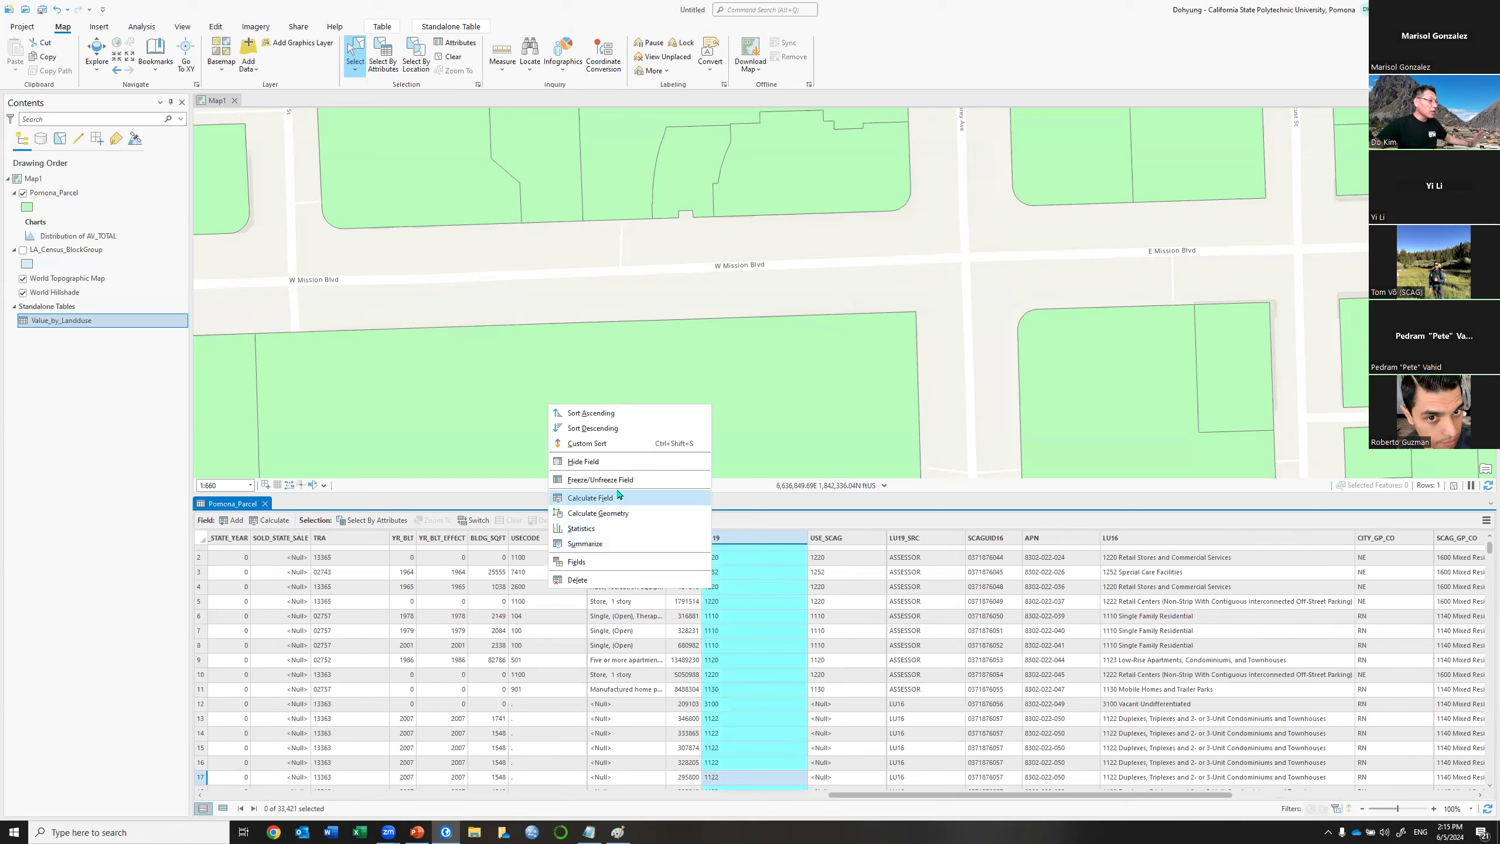
pyautogui.click(600, 544)
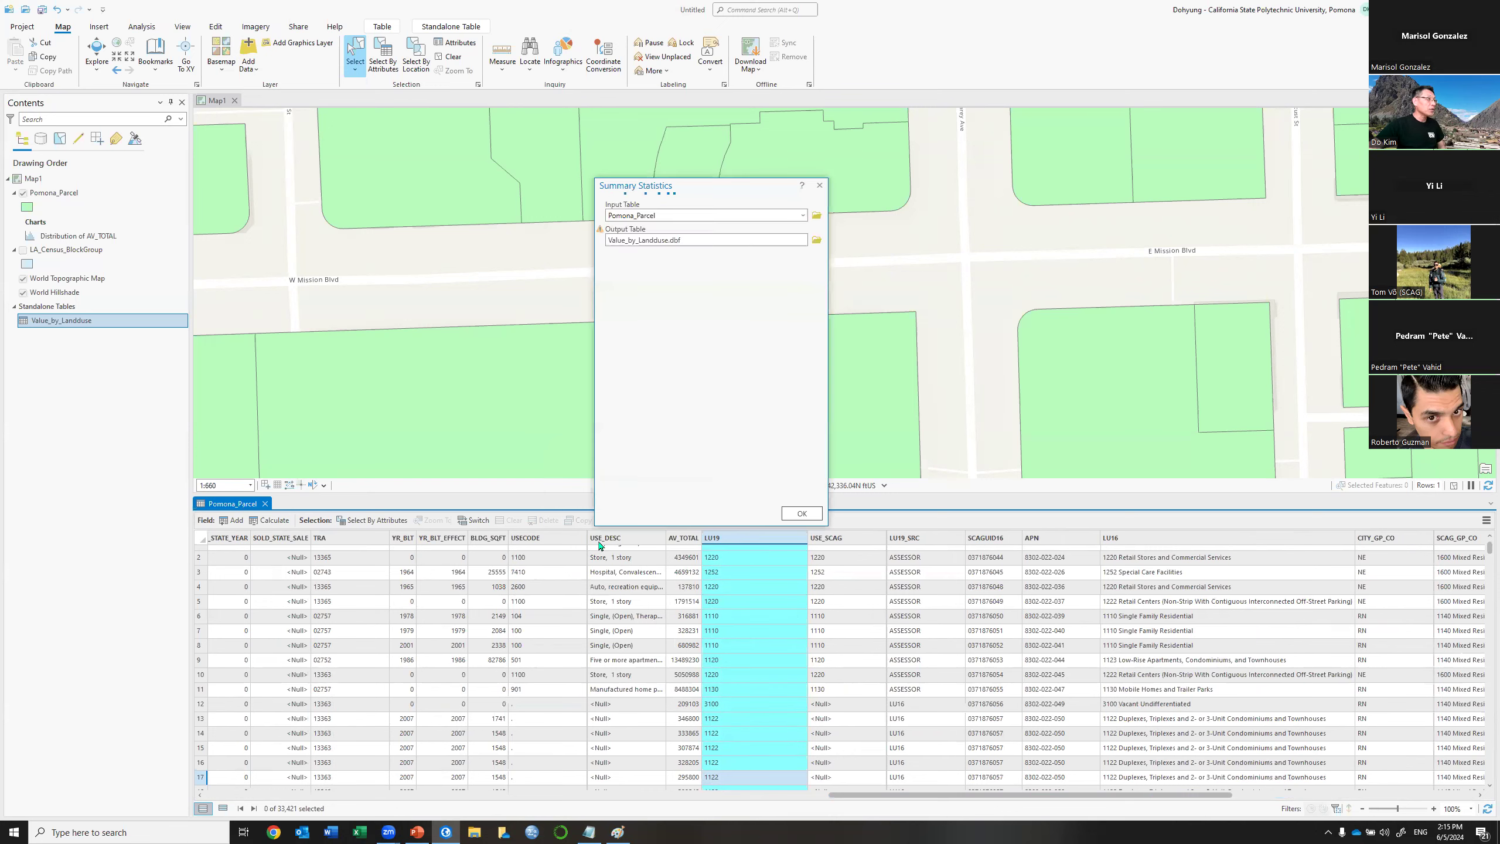
# Browse the output table location into Session3_4 of Day2_Data.gdb, check the available table types, and close Summary Statistics without running it.
pyautogui.click(817, 240)
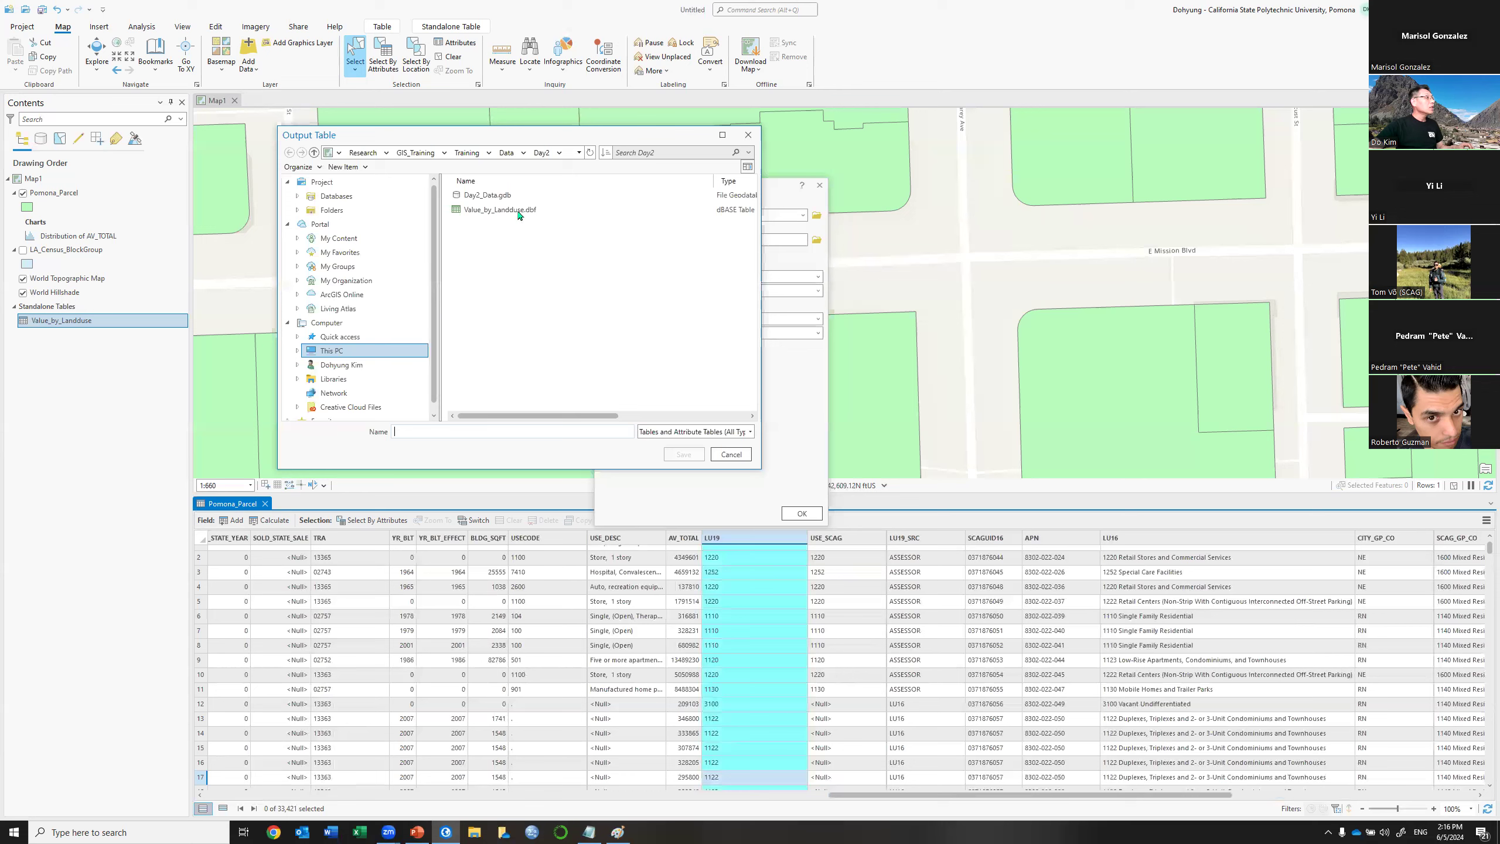
pyautogui.doubleClick(504, 195)
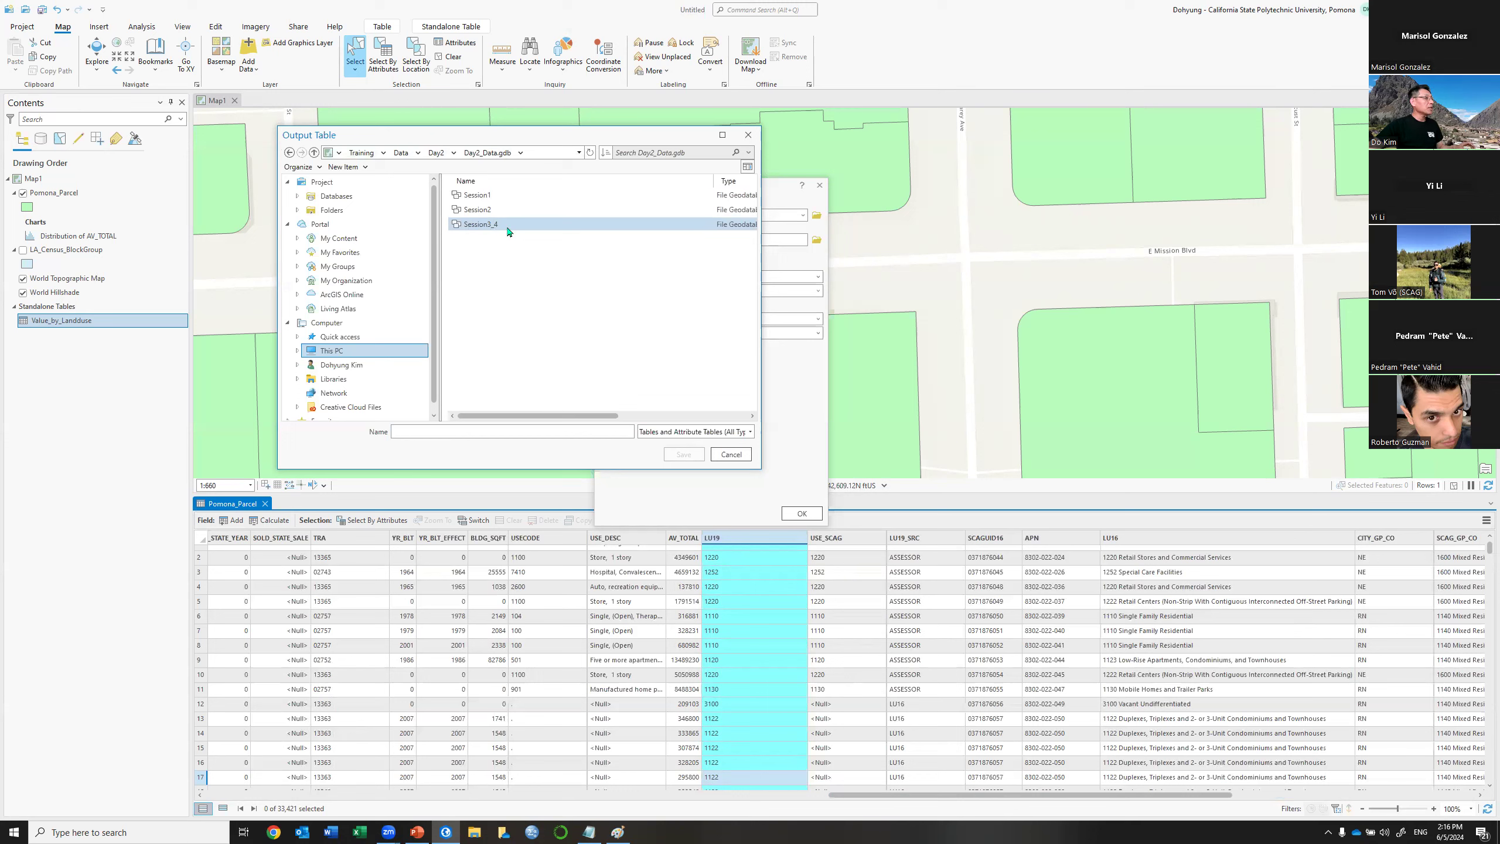
pyautogui.doubleClick(496, 224)
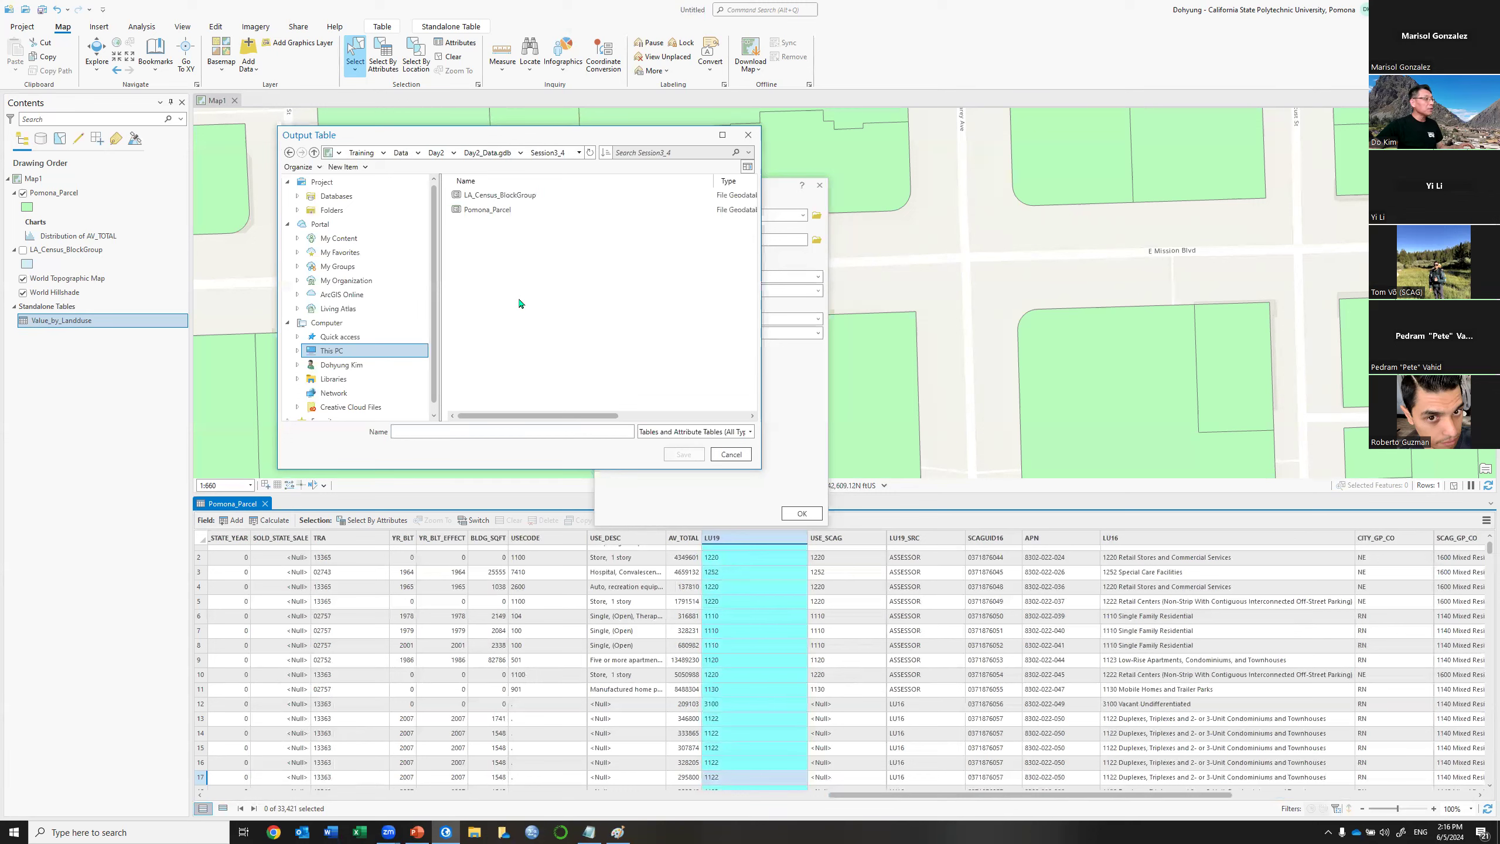
pyautogui.click(672, 438)
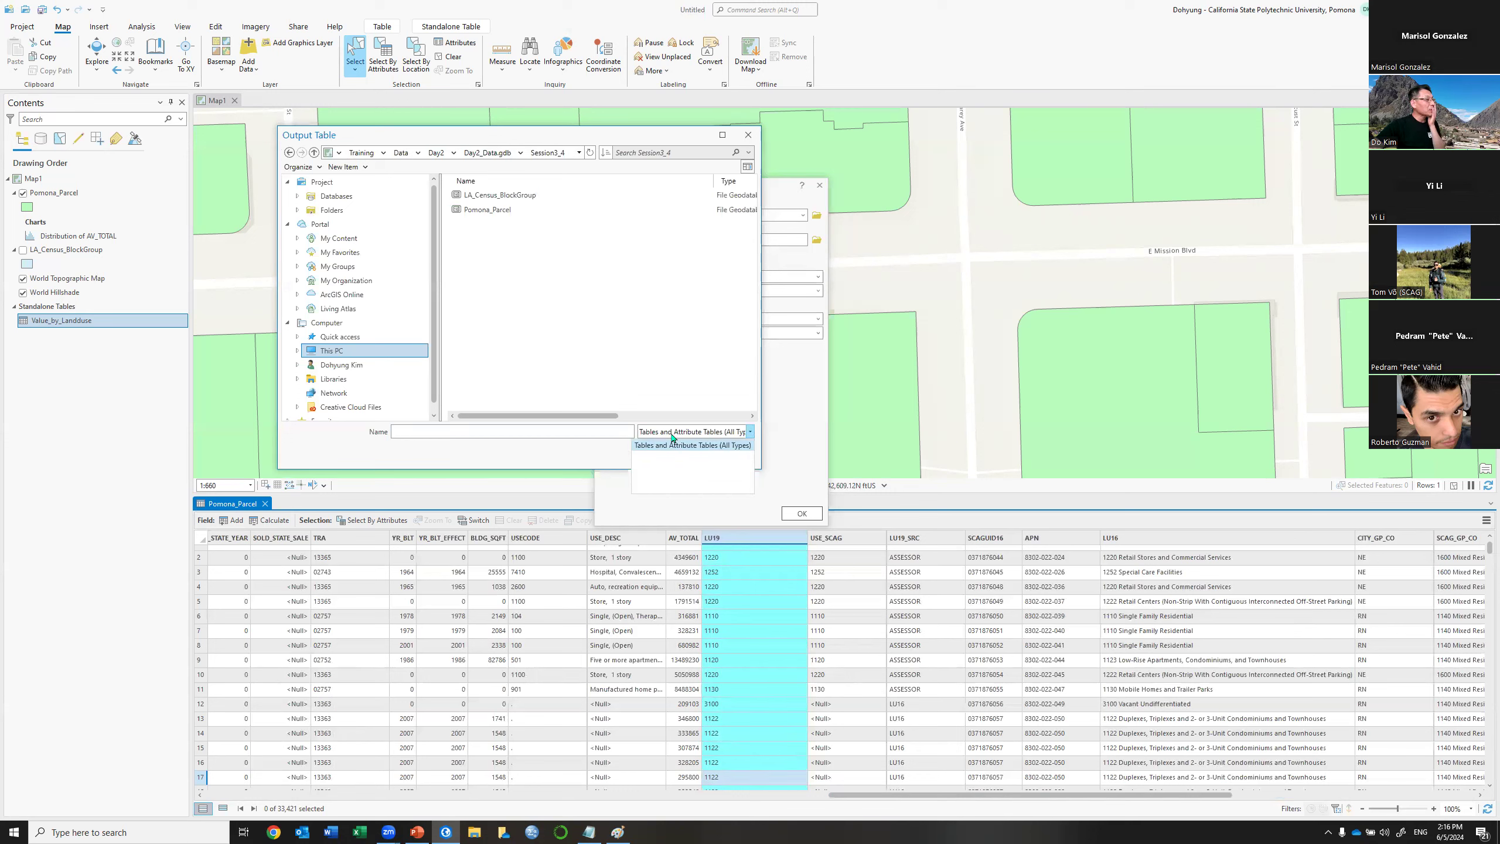
pyautogui.click(539, 452)
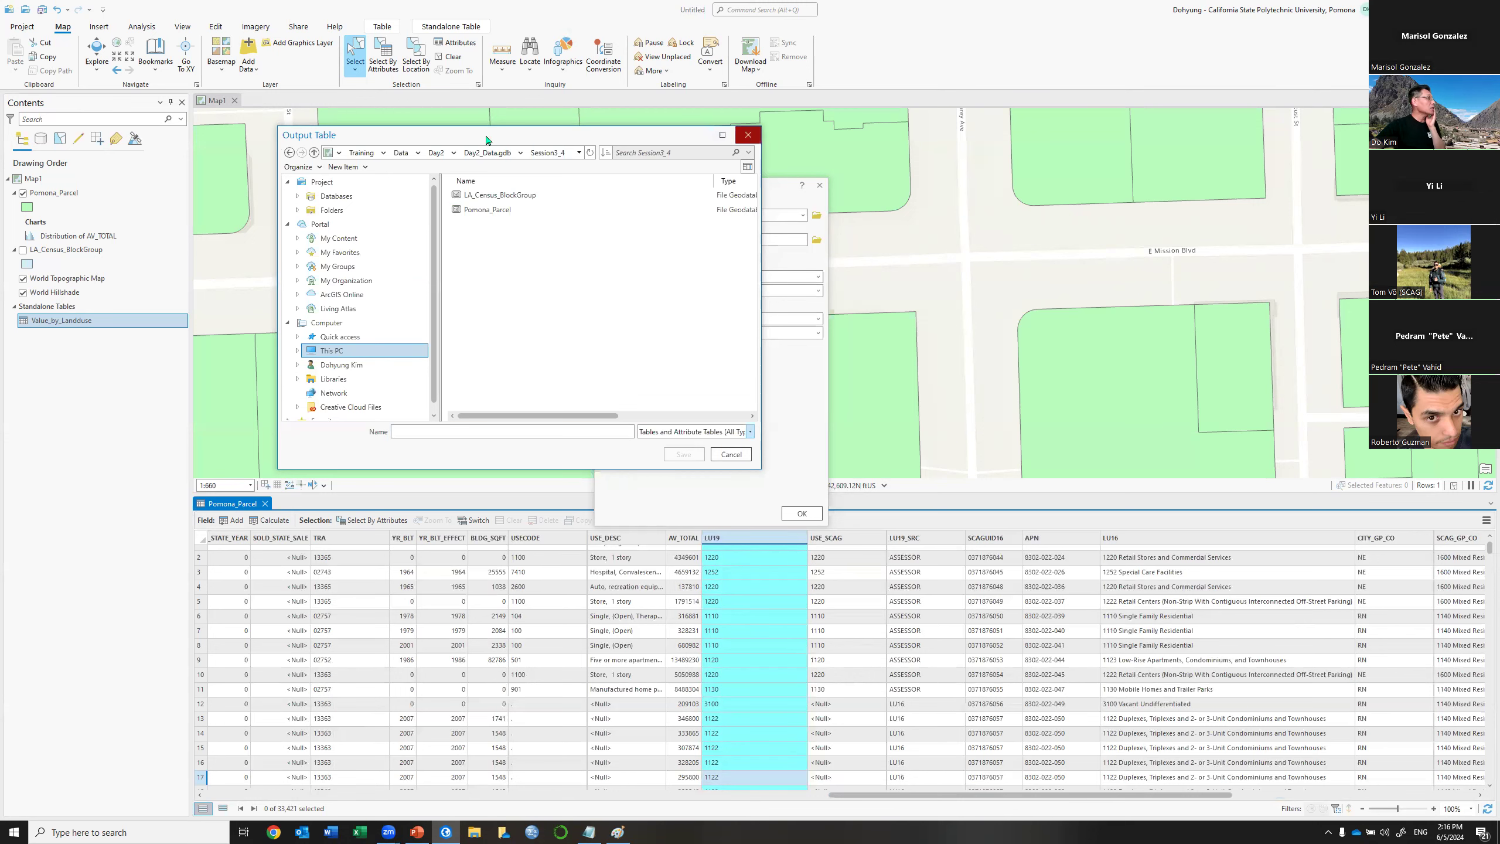
pyautogui.click(748, 135)
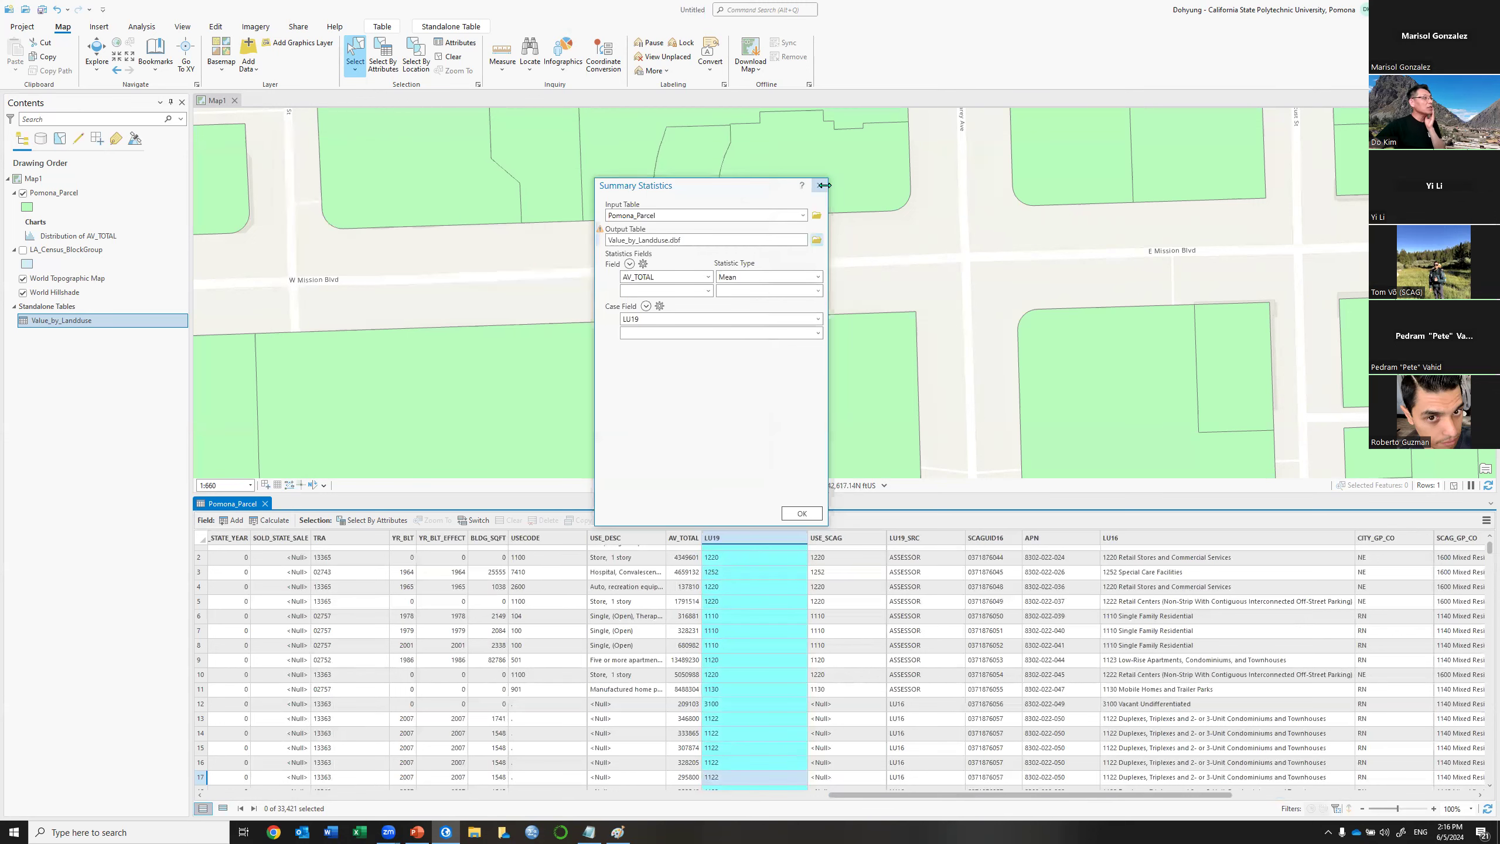
pyautogui.press('Escape')
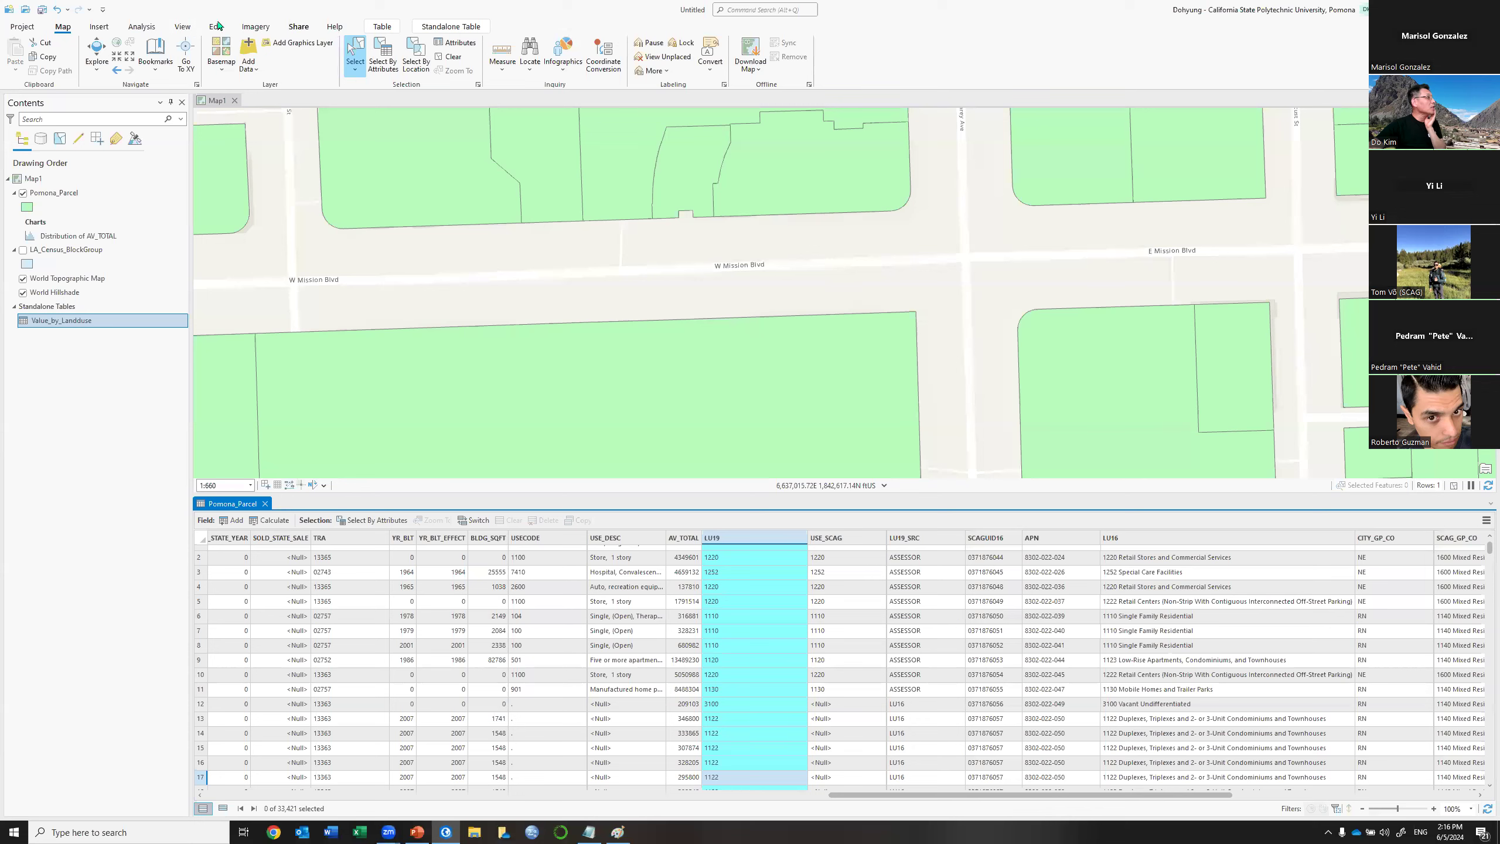
# Open the help page for error 000210 from the failed Summary Statistics run in the geoprocessing history and read its Description.
pyautogui.click(142, 27)
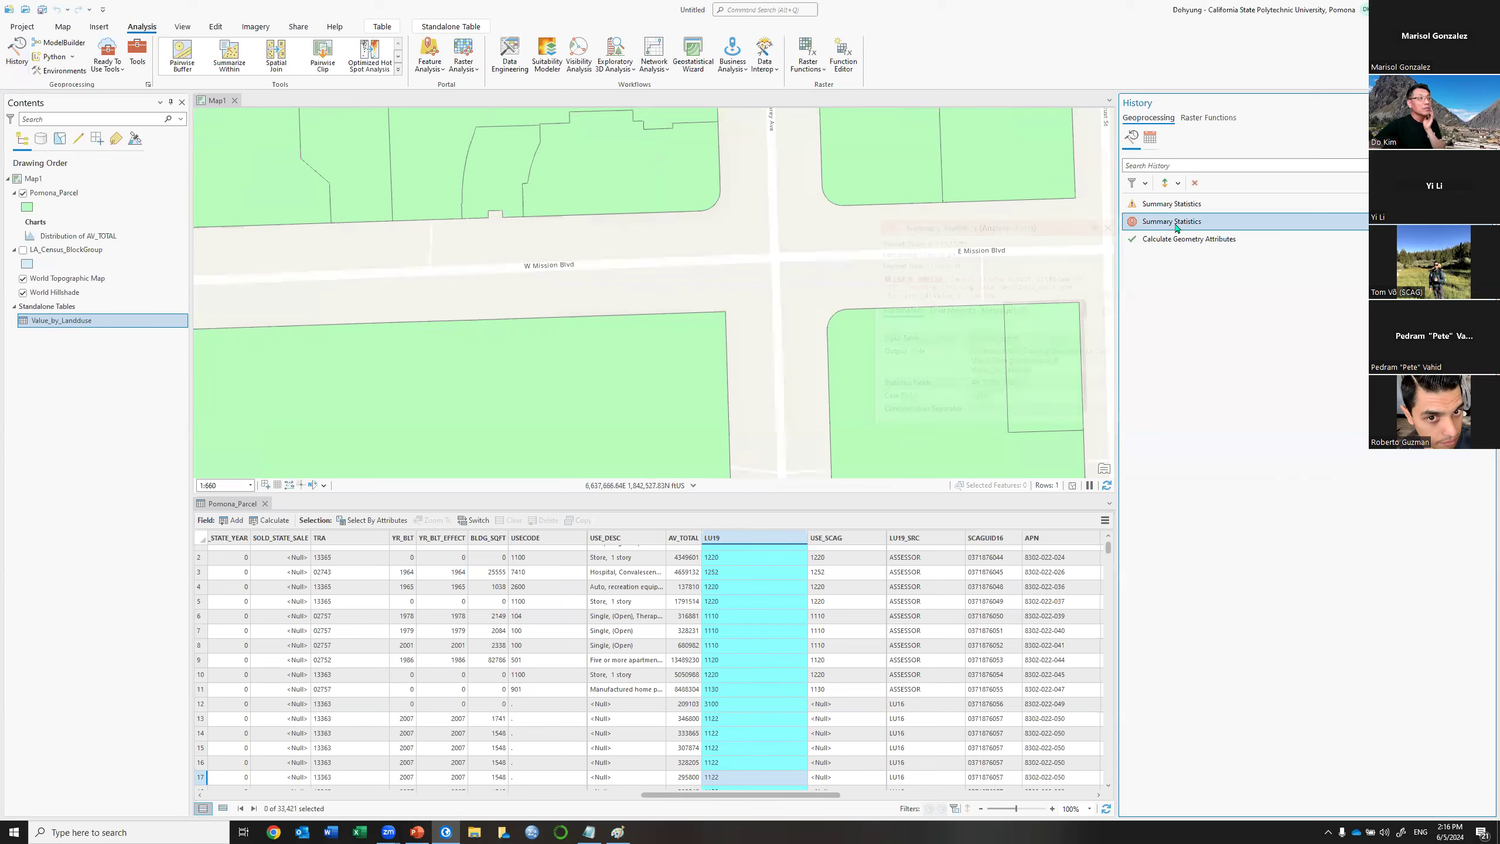
pyautogui.moveTo(1173, 231)
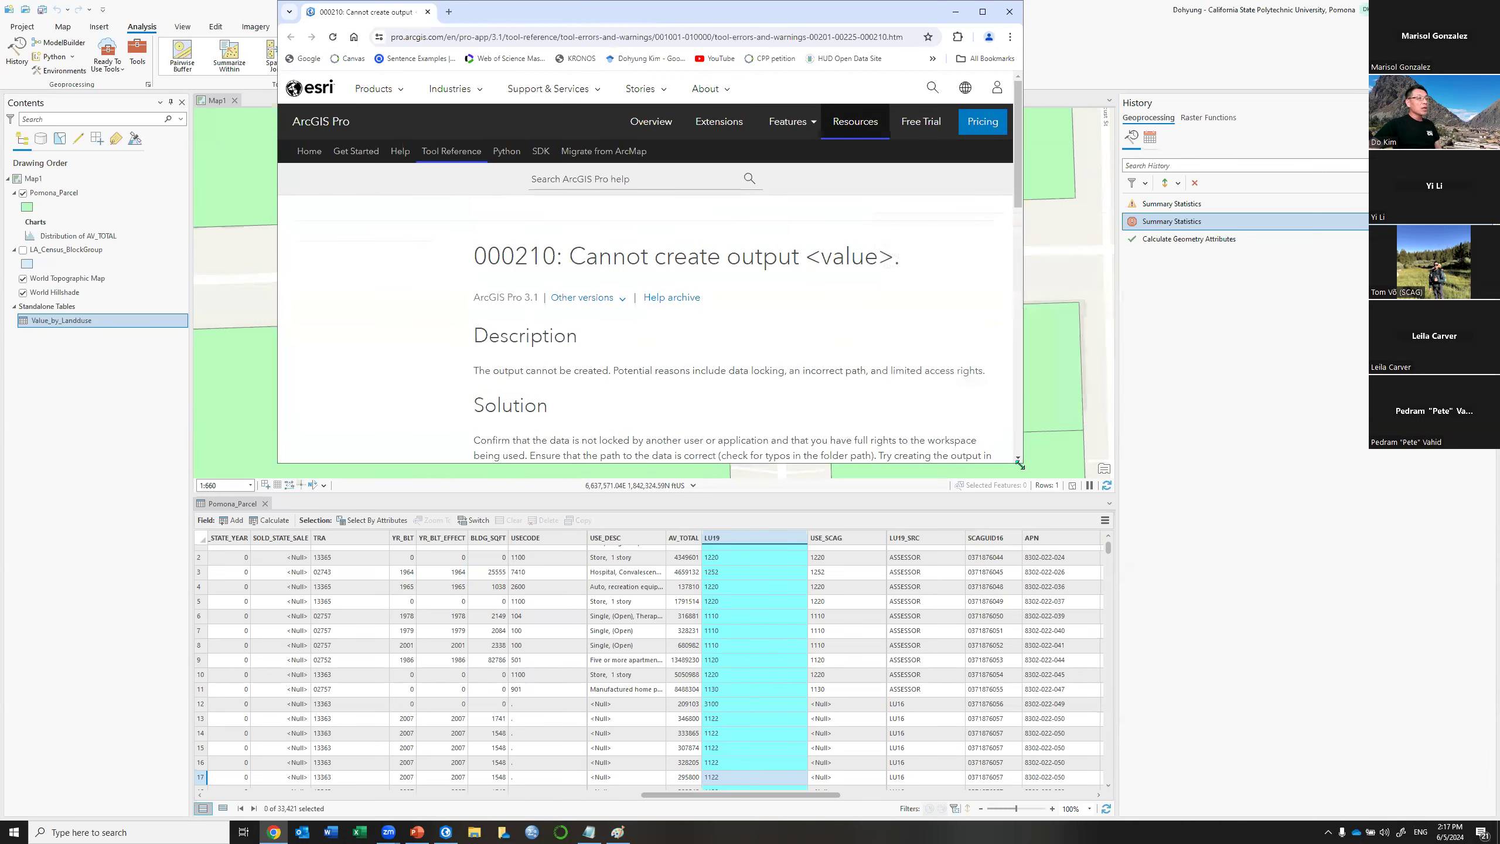
pyautogui.moveTo(1019, 466); pyautogui.dragTo(1282, 762)
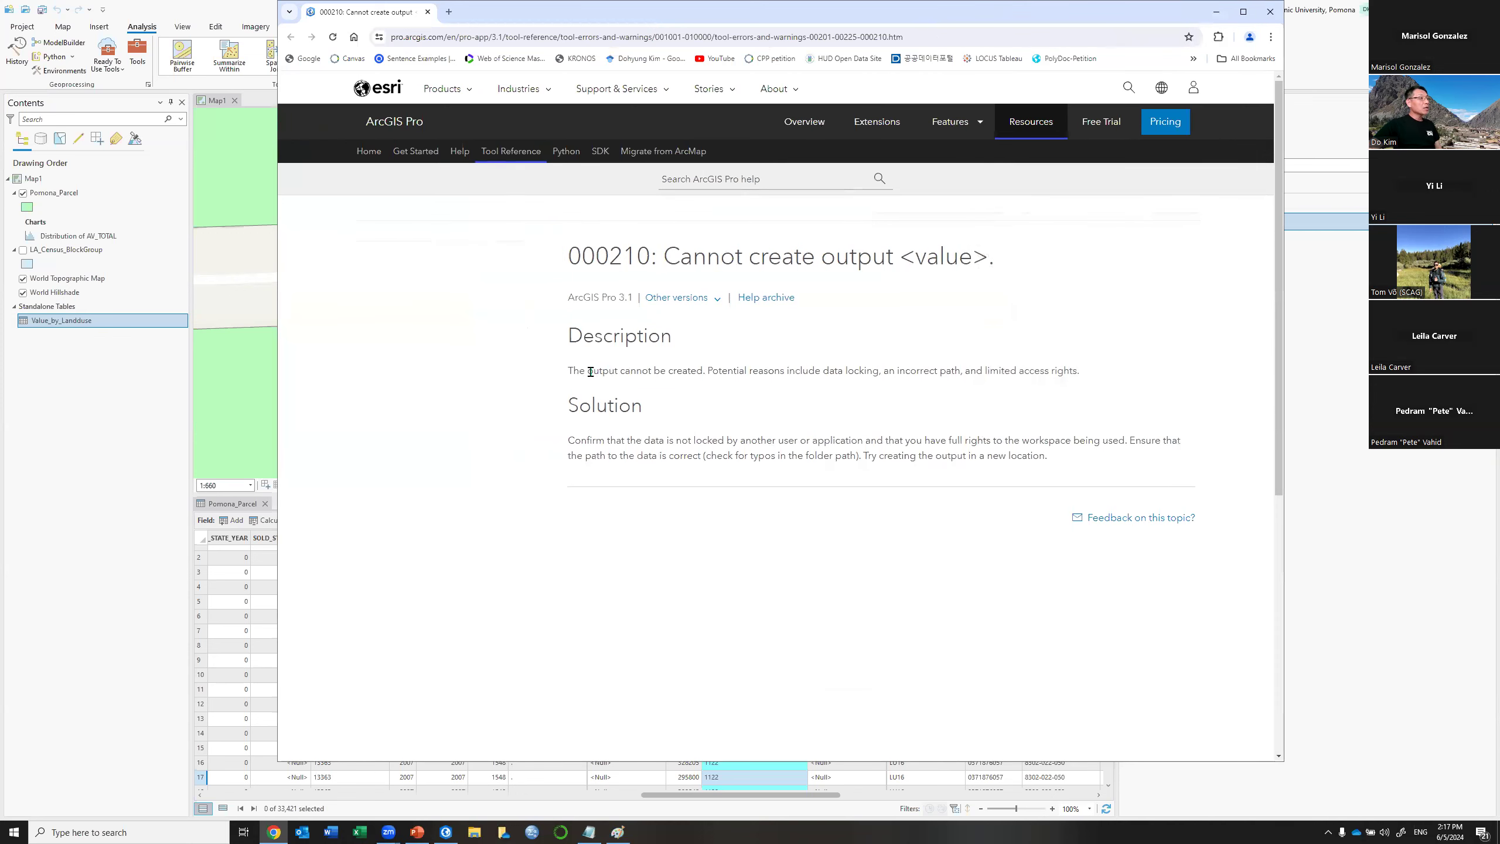
pyautogui.moveTo(724, 371); pyautogui.dragTo(586, 371)
pyautogui.click(862, 372)
pyautogui.moveTo(904, 370); pyautogui.dragTo(1002, 371)
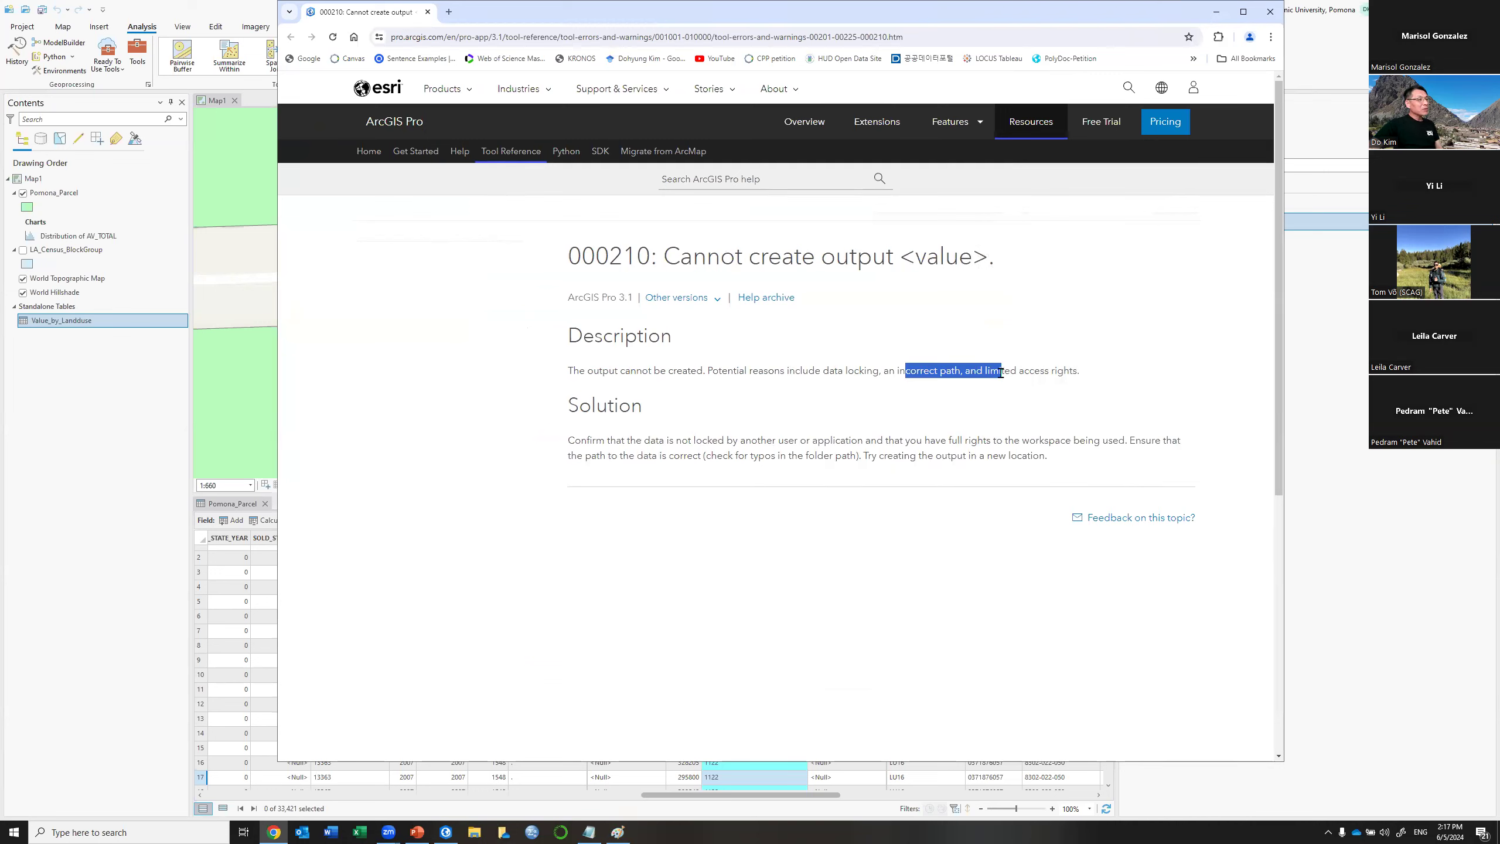
# Read the Solution text for error code 000210 and close the help page.
pyautogui.moveTo(585, 438); pyautogui.dragTo(771, 447)
pyautogui.click(776, 453)
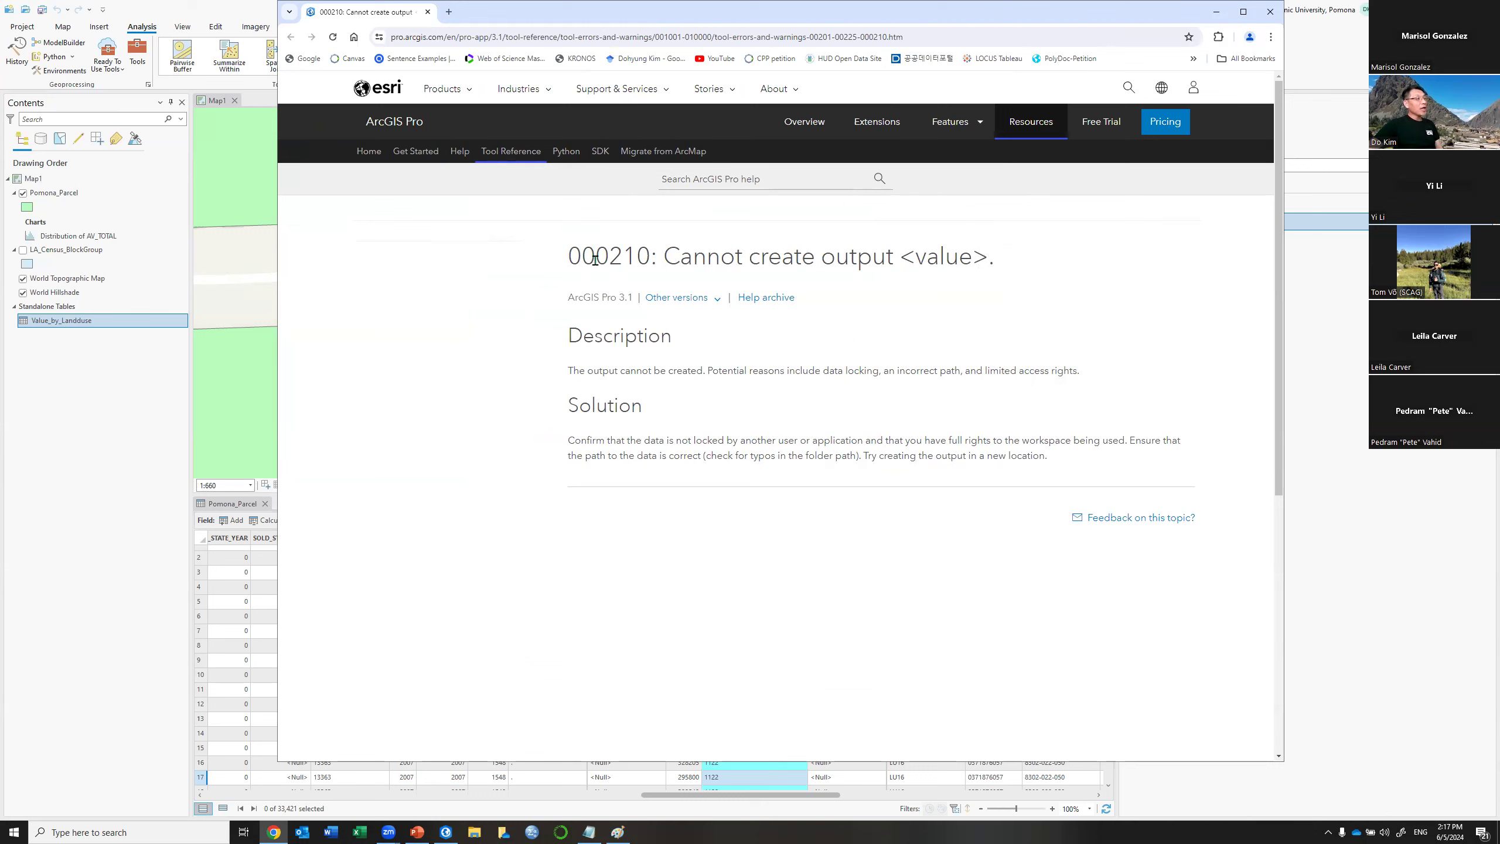
pyautogui.moveTo(567, 259); pyautogui.dragTo(657, 260)
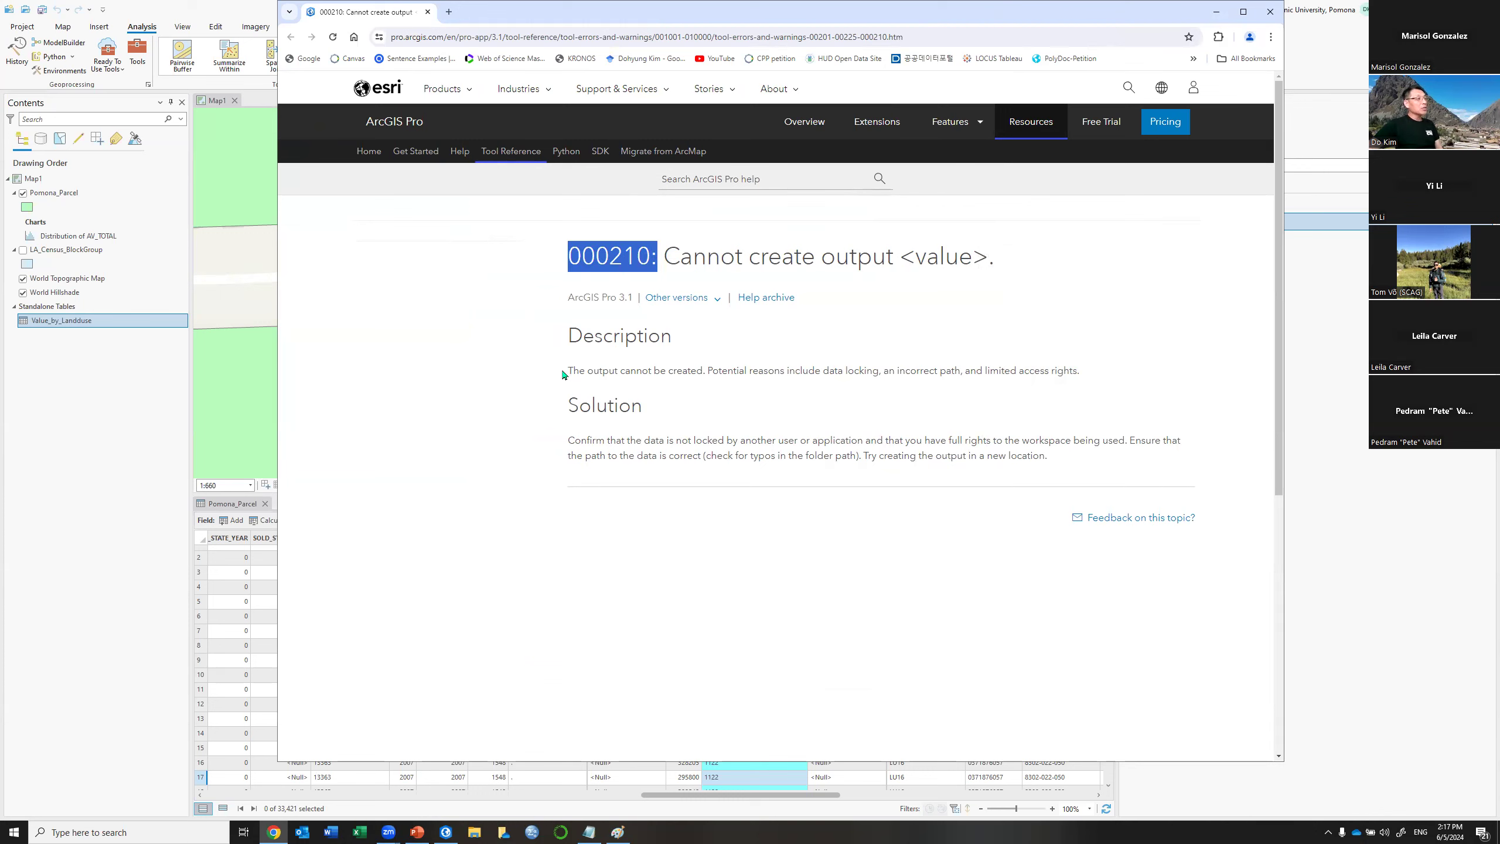
pyautogui.moveTo(572, 442); pyautogui.dragTo(777, 443)
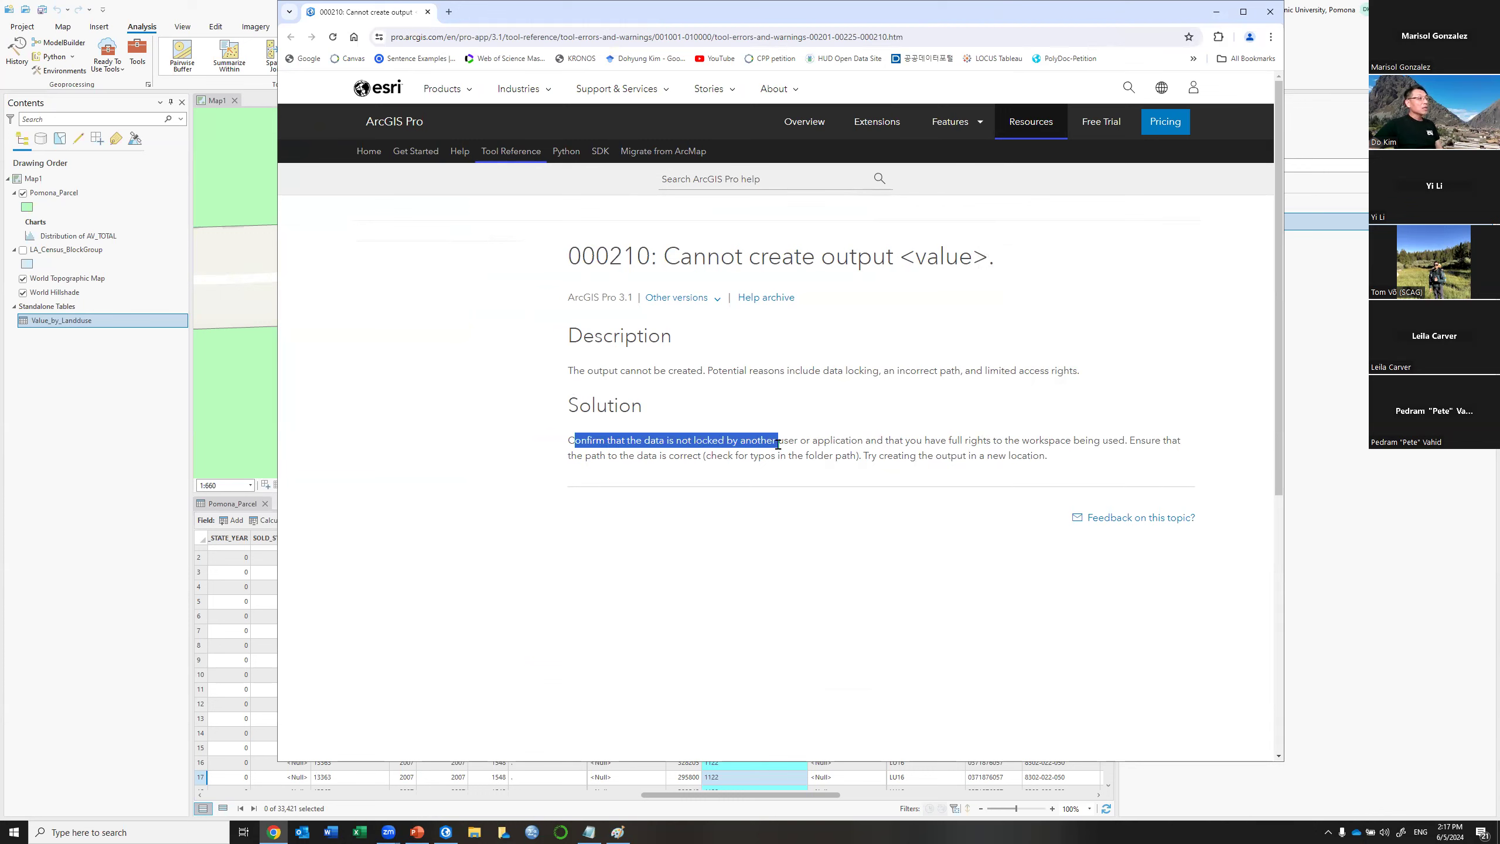
pyautogui.click(780, 450)
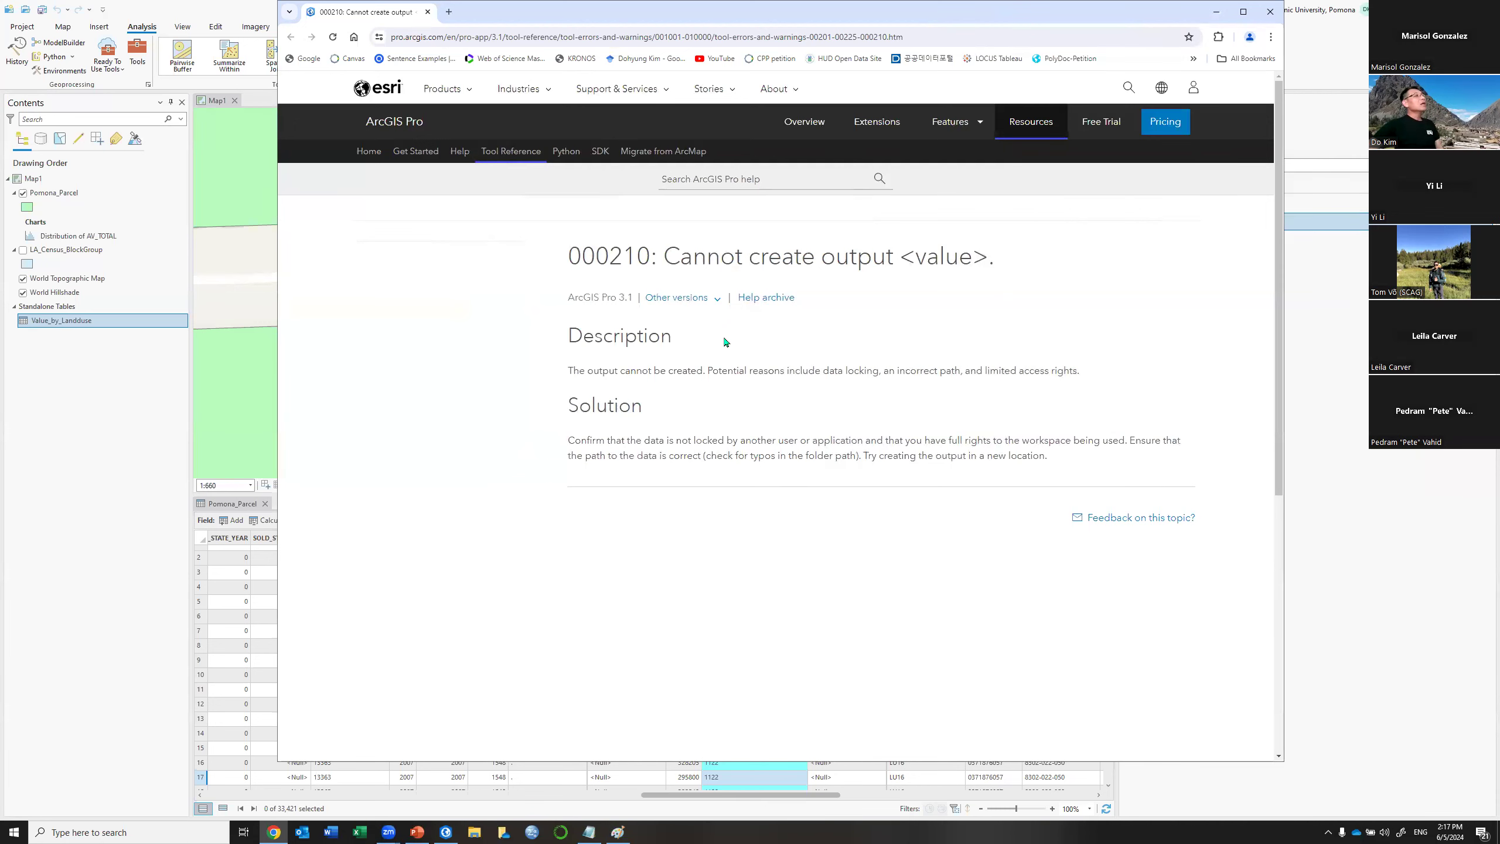
pyautogui.click(1271, 14)
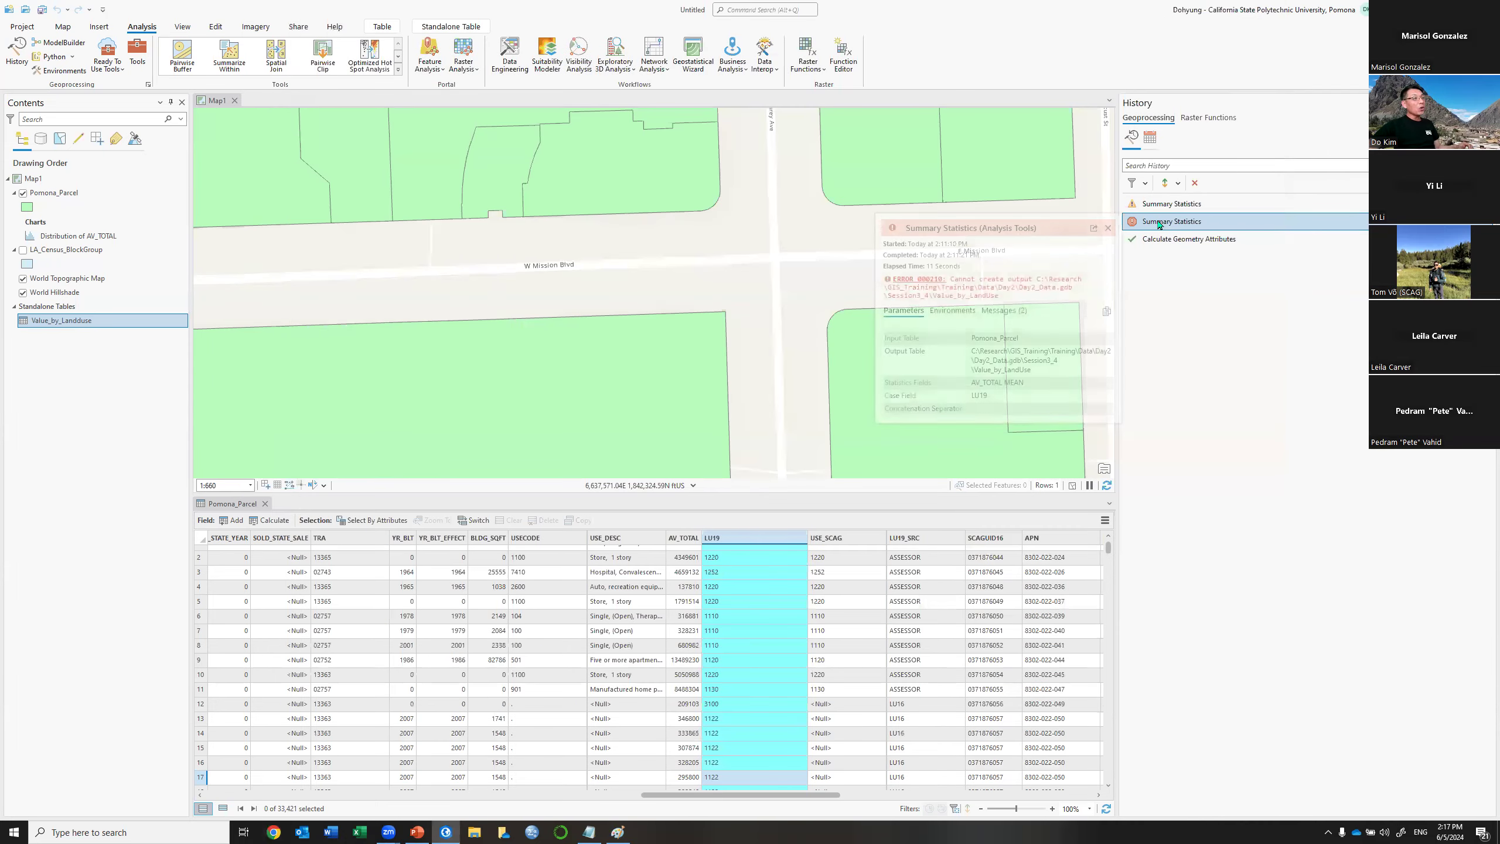
# Reopen the 000210 error help page from the failed run's details, reread its Solution and Description, and close it.
pyautogui.click(929, 282)
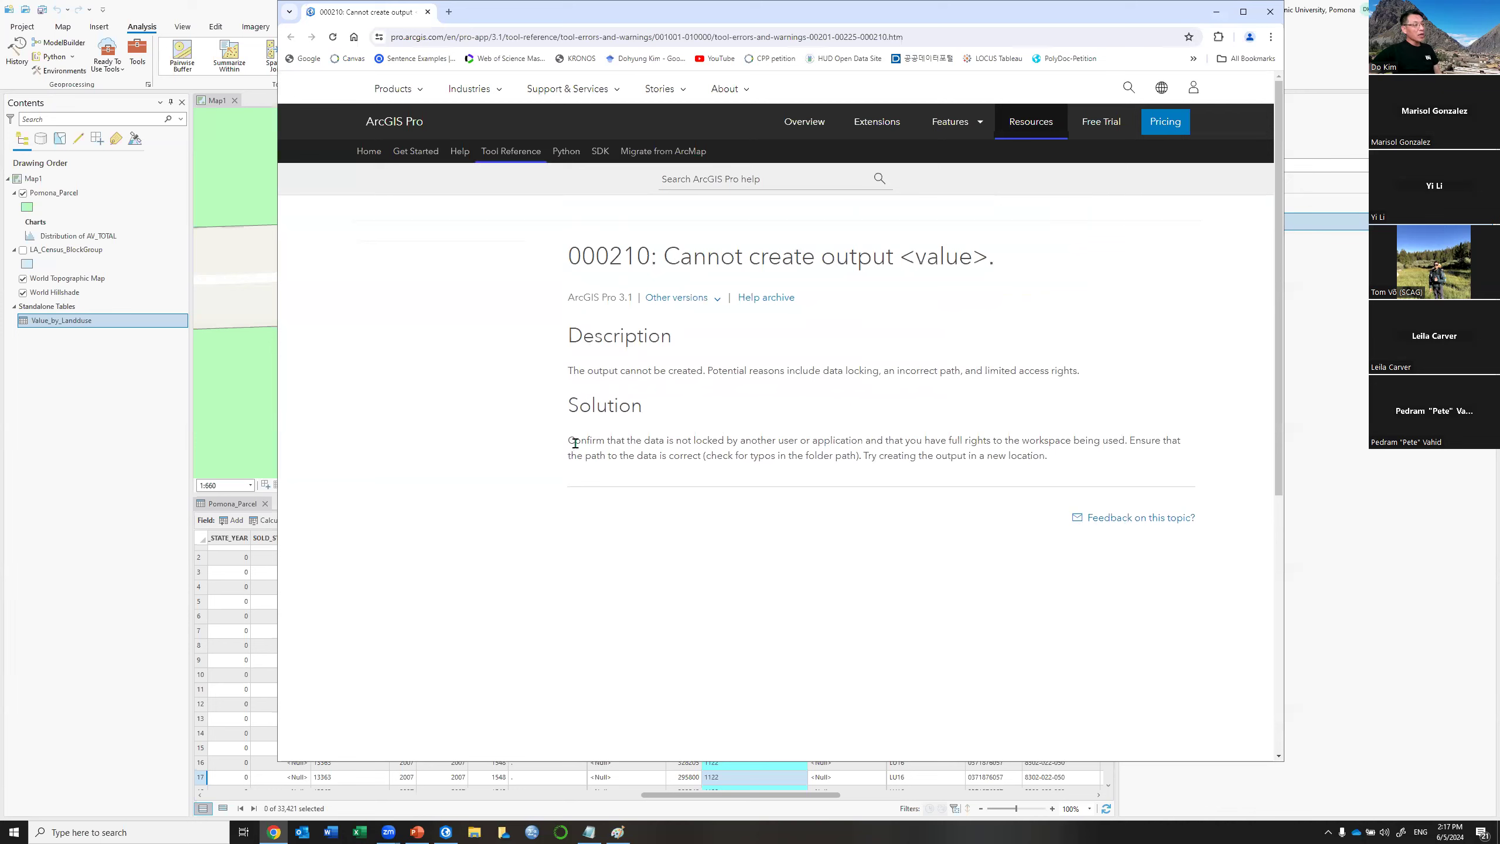
pyautogui.moveTo(575, 443); pyautogui.dragTo(849, 477)
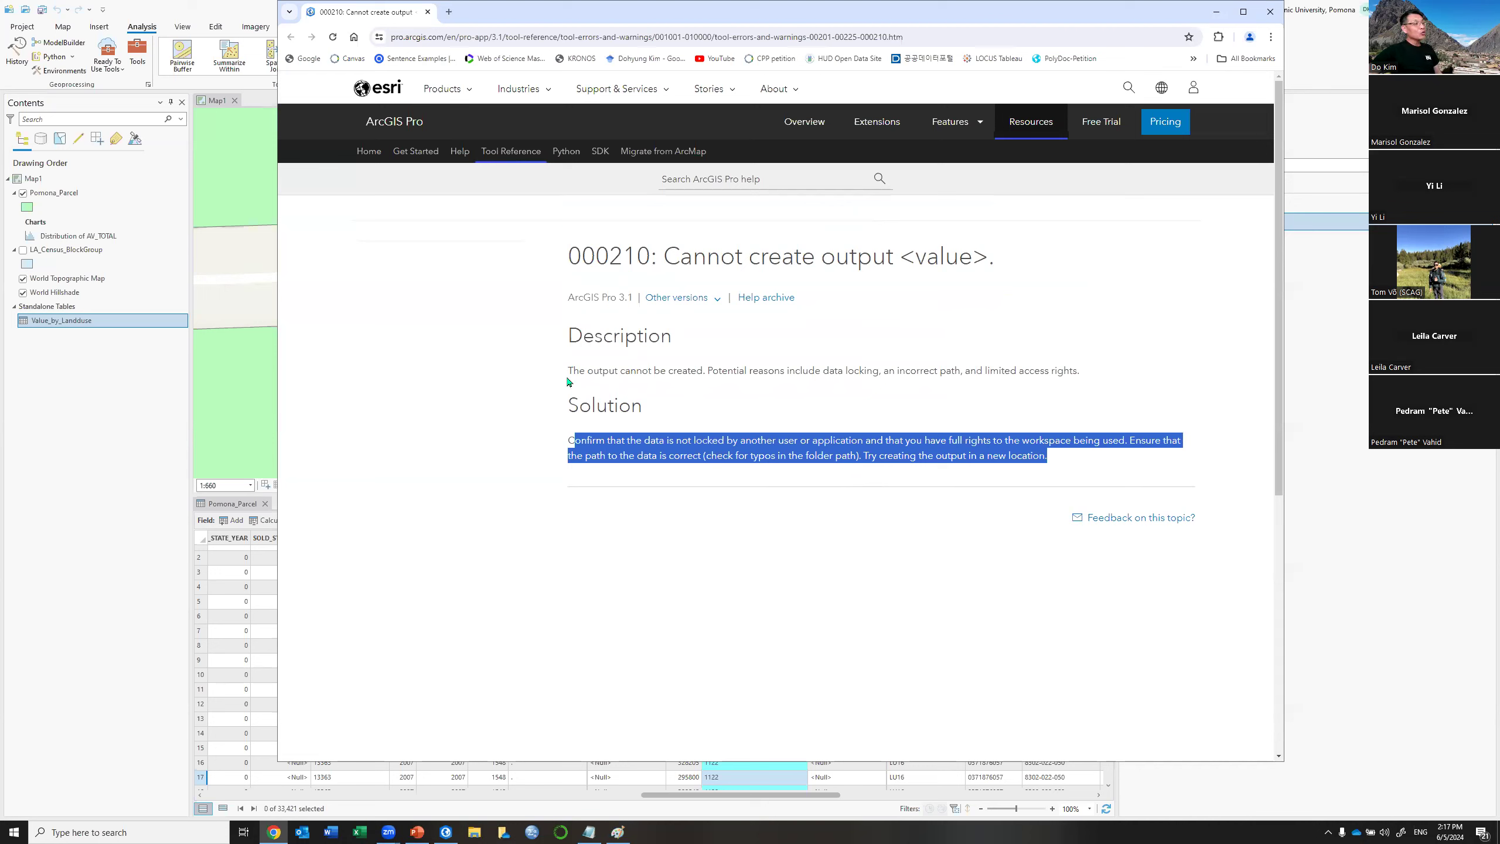
pyautogui.click(580, 371)
pyautogui.moveTo(580, 370); pyautogui.dragTo(731, 374)
pyautogui.moveTo(633, 370); pyautogui.dragTo(811, 371)
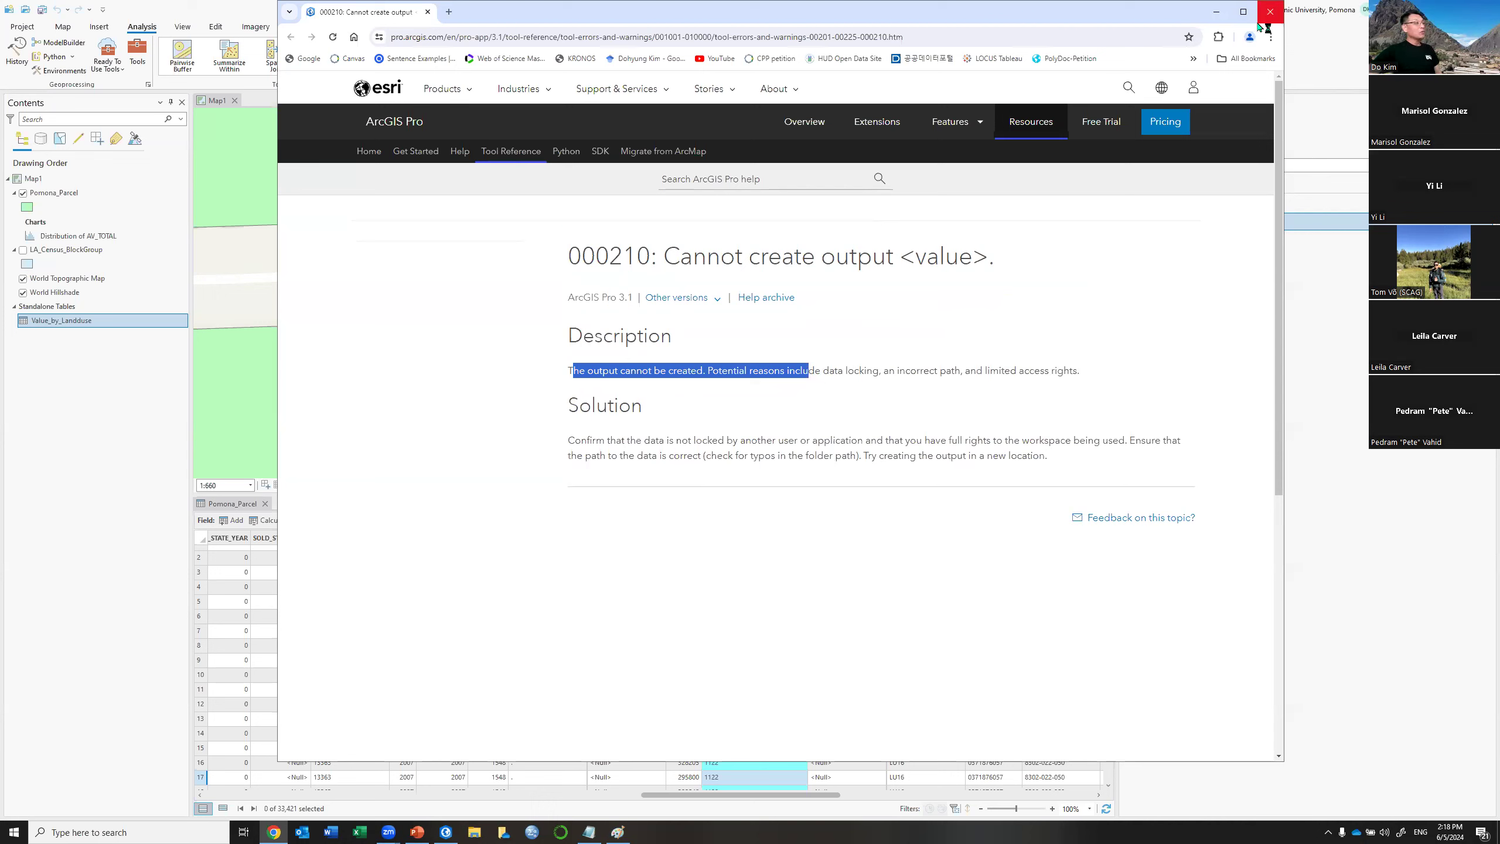
pyautogui.moveTo(666, 441); pyautogui.dragTo(896, 441)
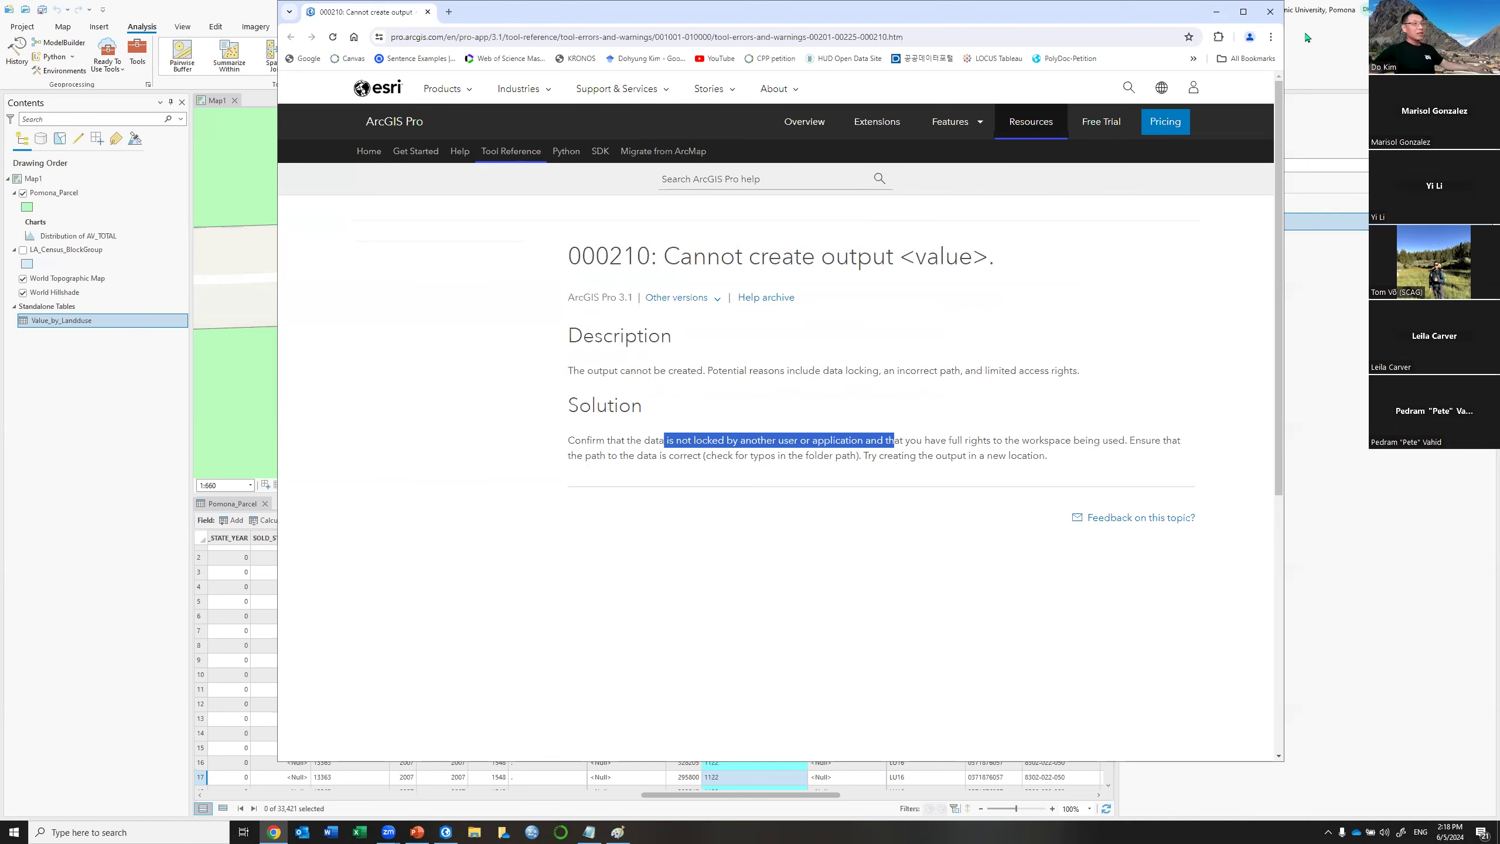
pyautogui.click(1270, 12)
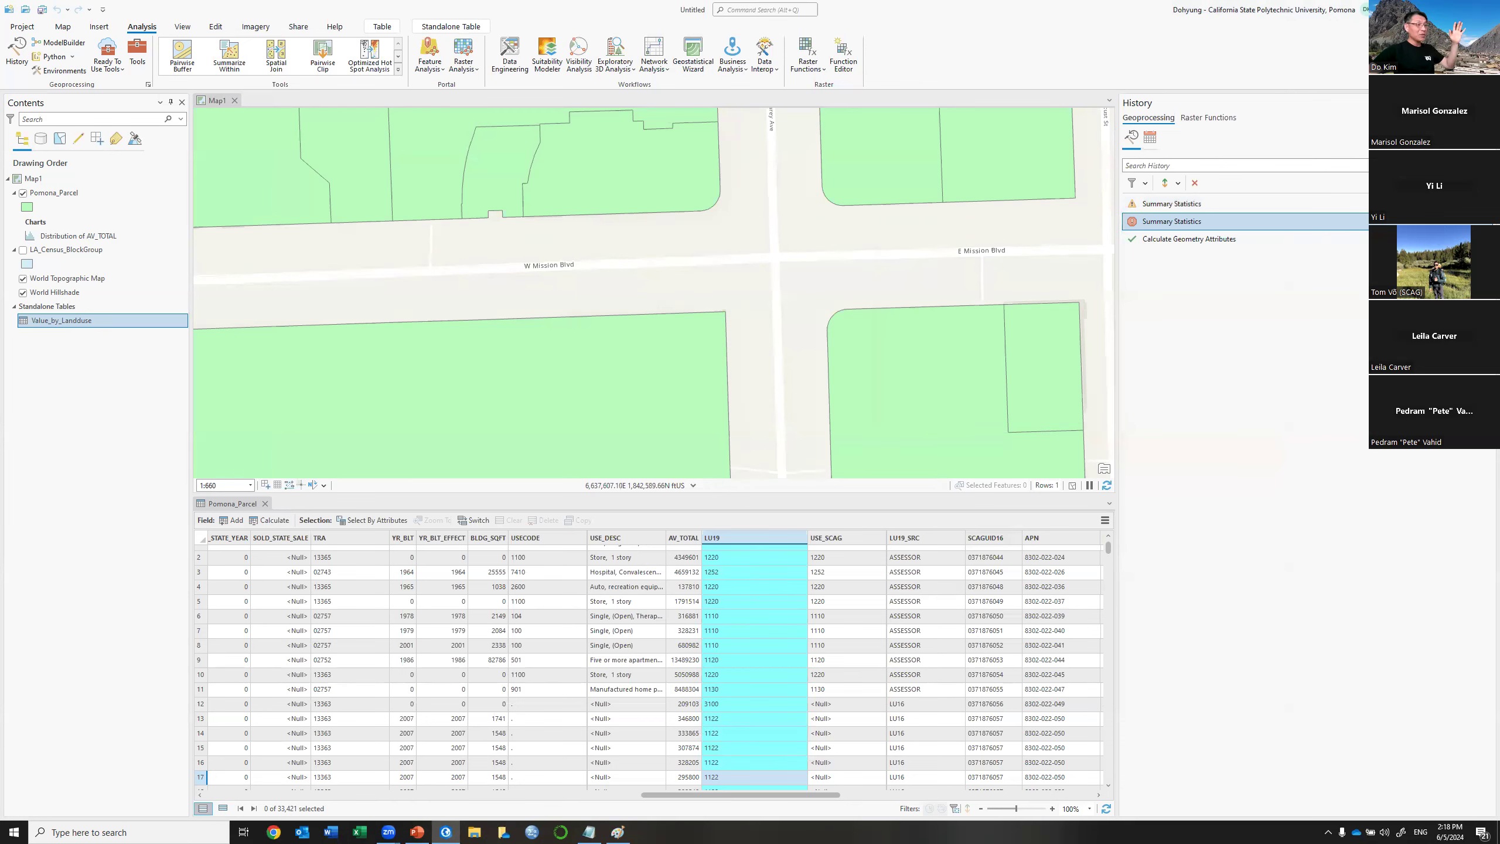
# Reopen the geoprocessing history, inspect the details of the Calculate Geometry Attributes and Summary Statistics runs, and close the history.
pyautogui.click(16, 59)
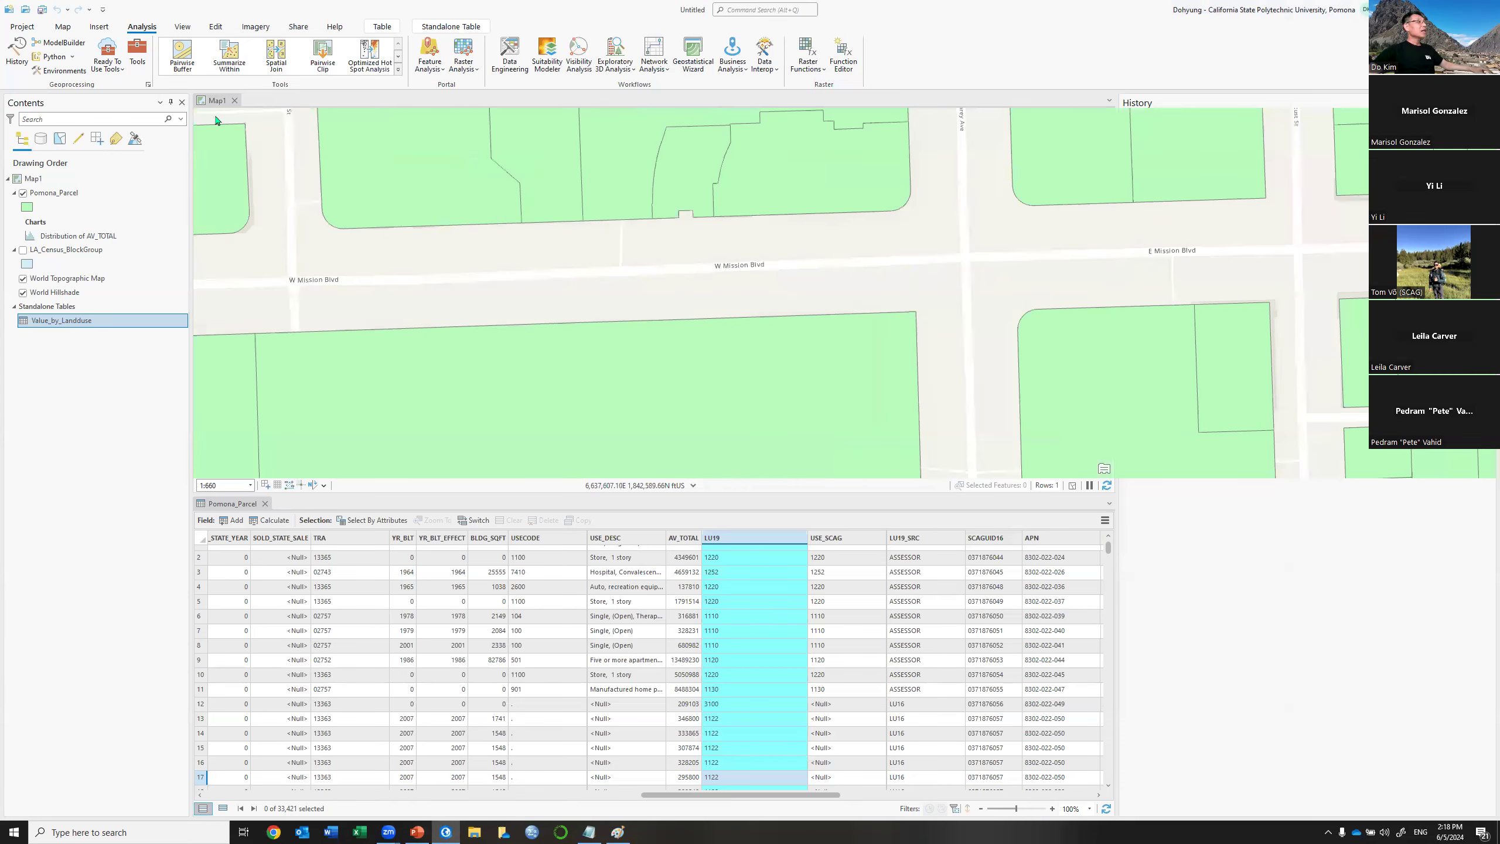
pyautogui.click(15, 64)
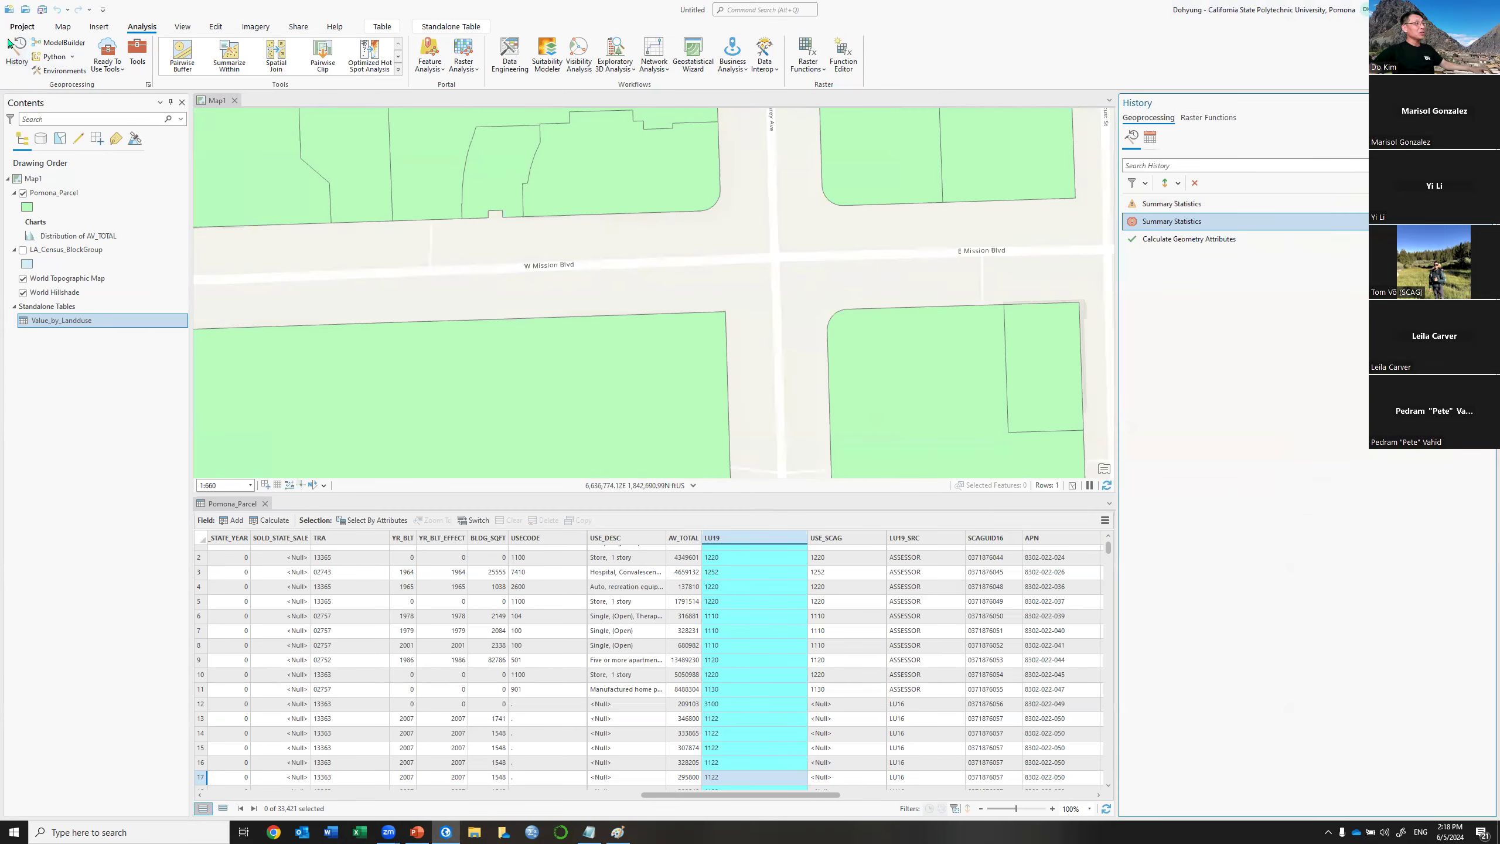
pyautogui.keyDown('ctrl'); pyautogui.click(1195, 207); pyautogui.keyUp('ctrl')
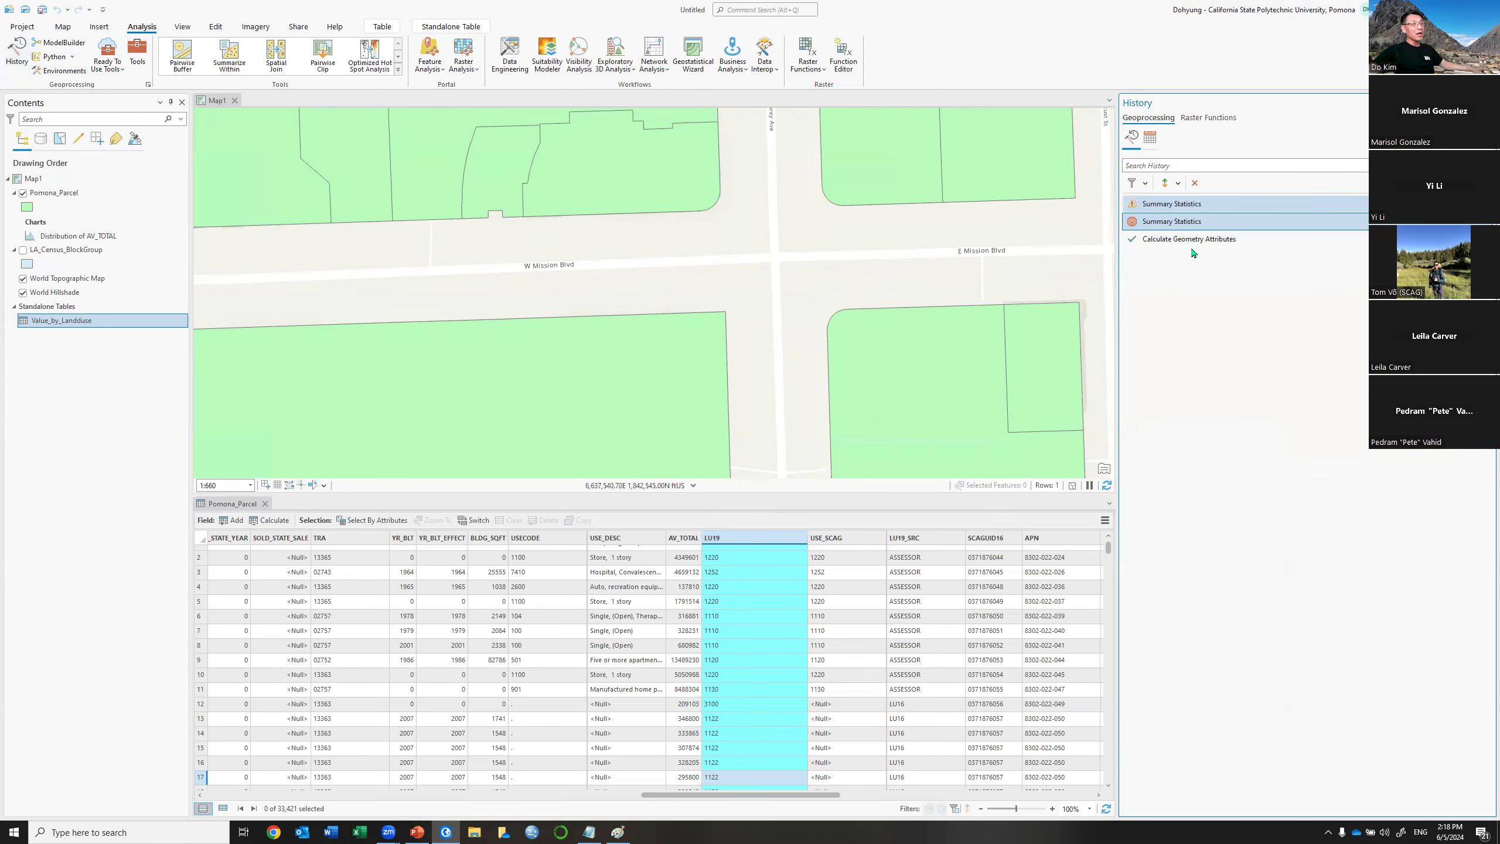
pyautogui.keyDown('ctrl'); pyautogui.click(1174, 240); pyautogui.keyUp('ctrl')
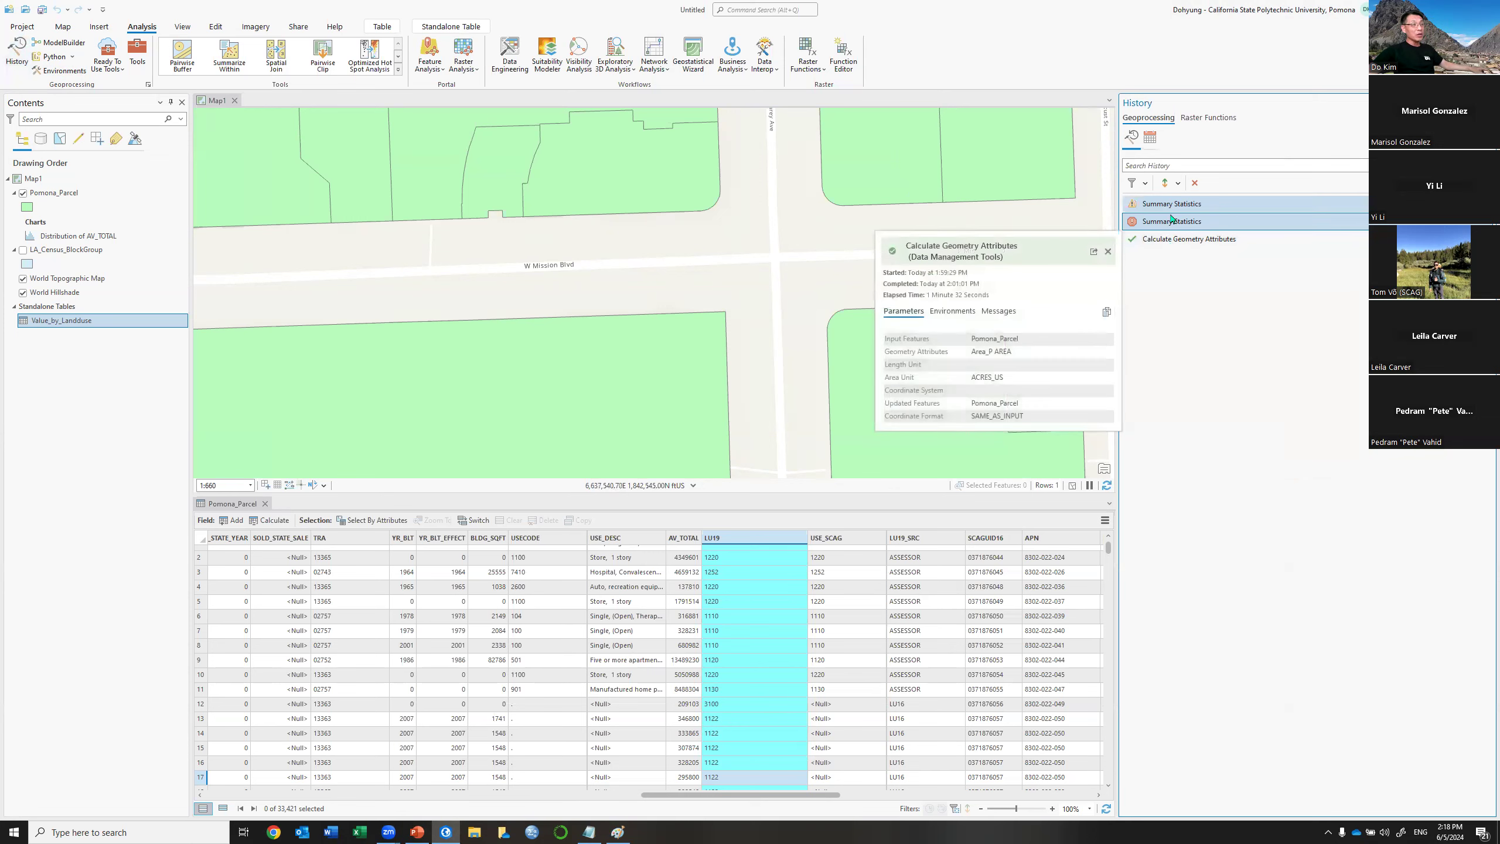
pyautogui.moveTo(1162, 222)
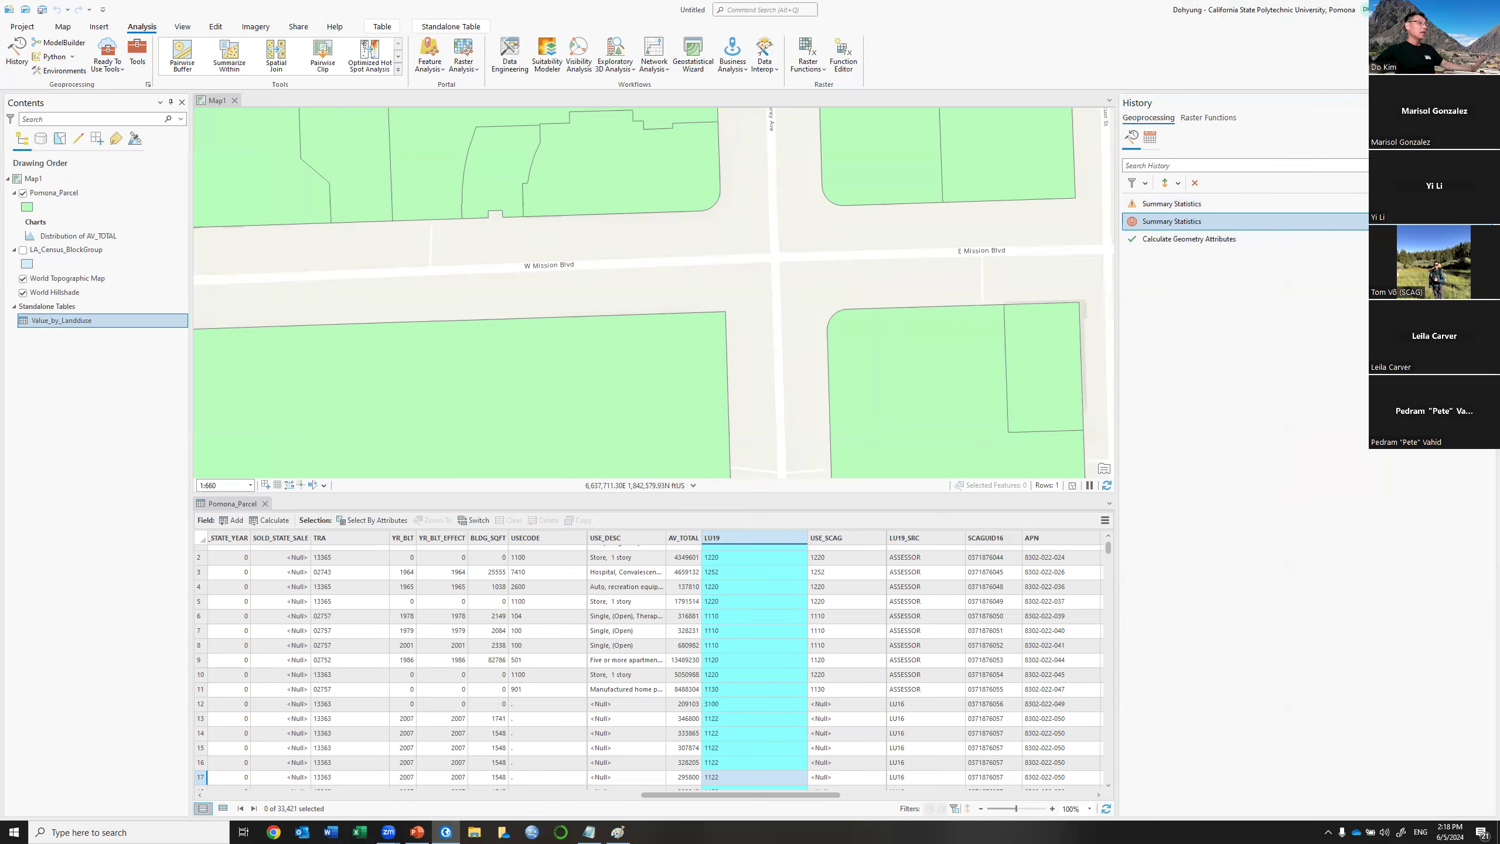
pyautogui.click(1493, 102)
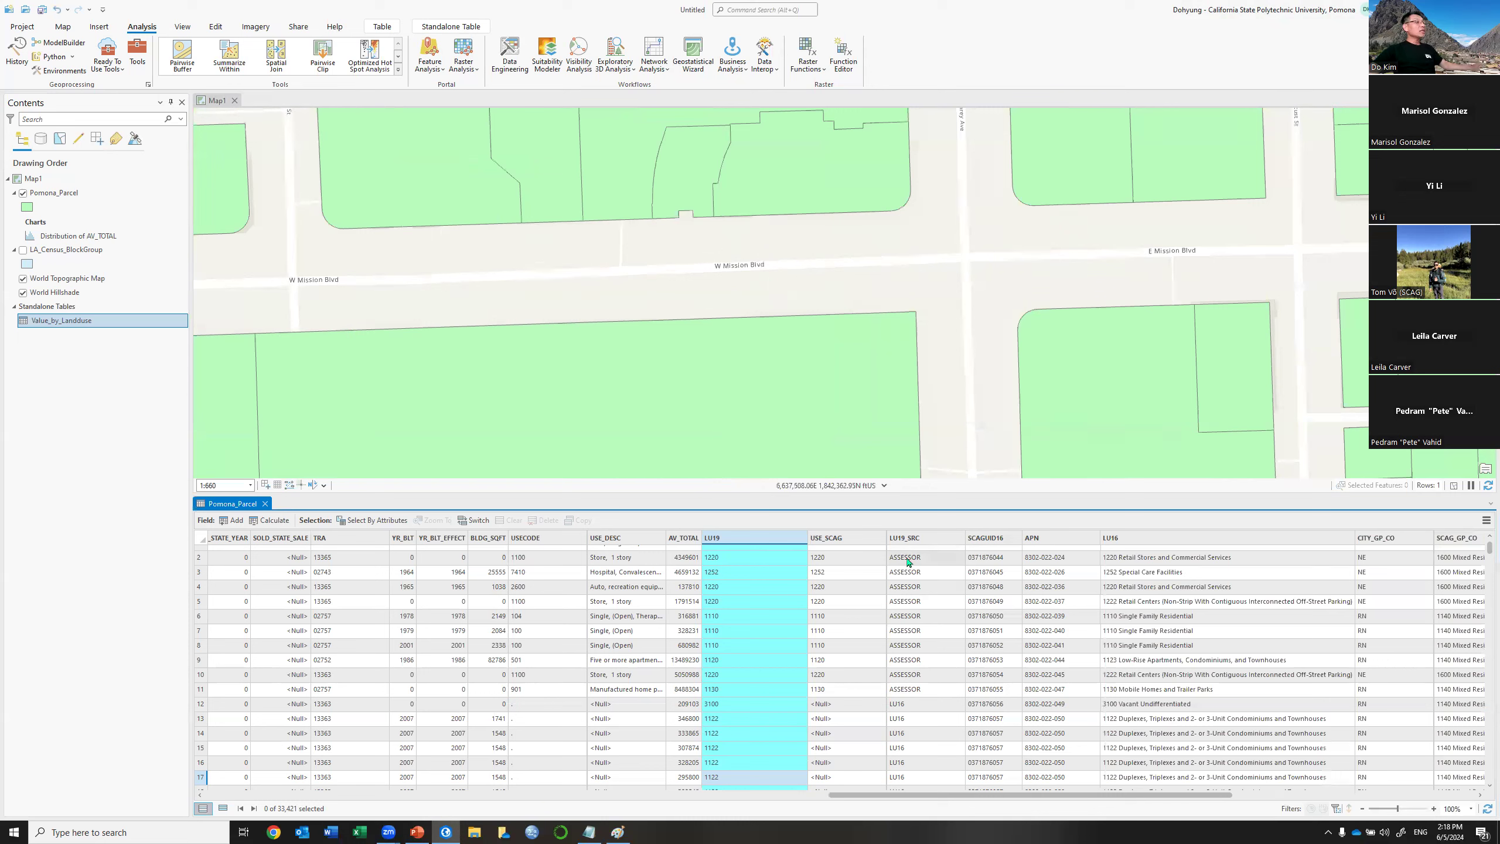
# Open the Summarize tool for the LU19 field, inspect the Day2 folder as output table location, and close the location browser.
pyautogui.rightClick(753, 539)
pyautogui.click(608, 543)
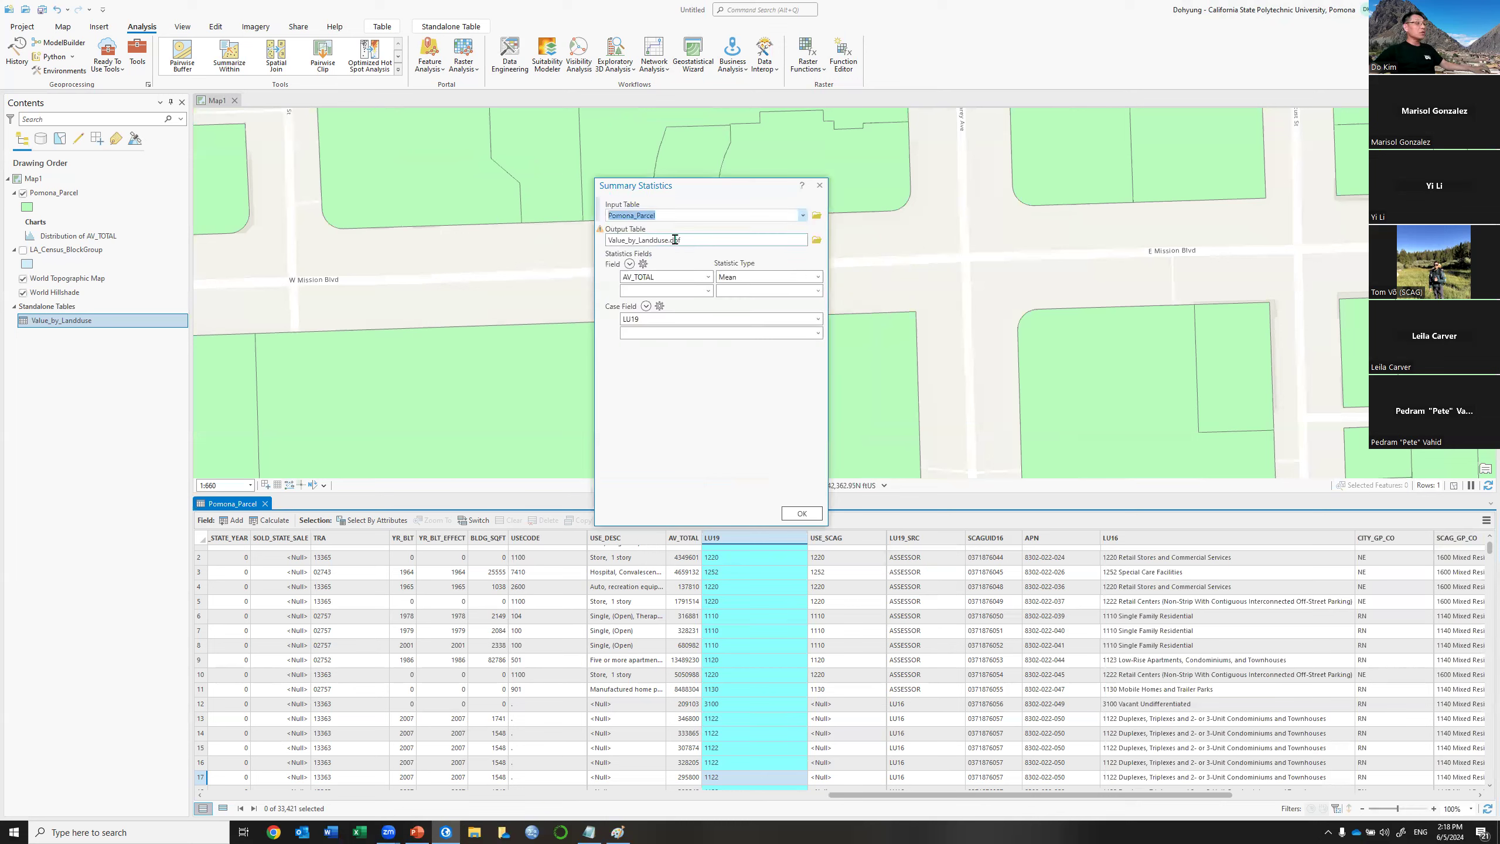
pyautogui.click(817, 240)
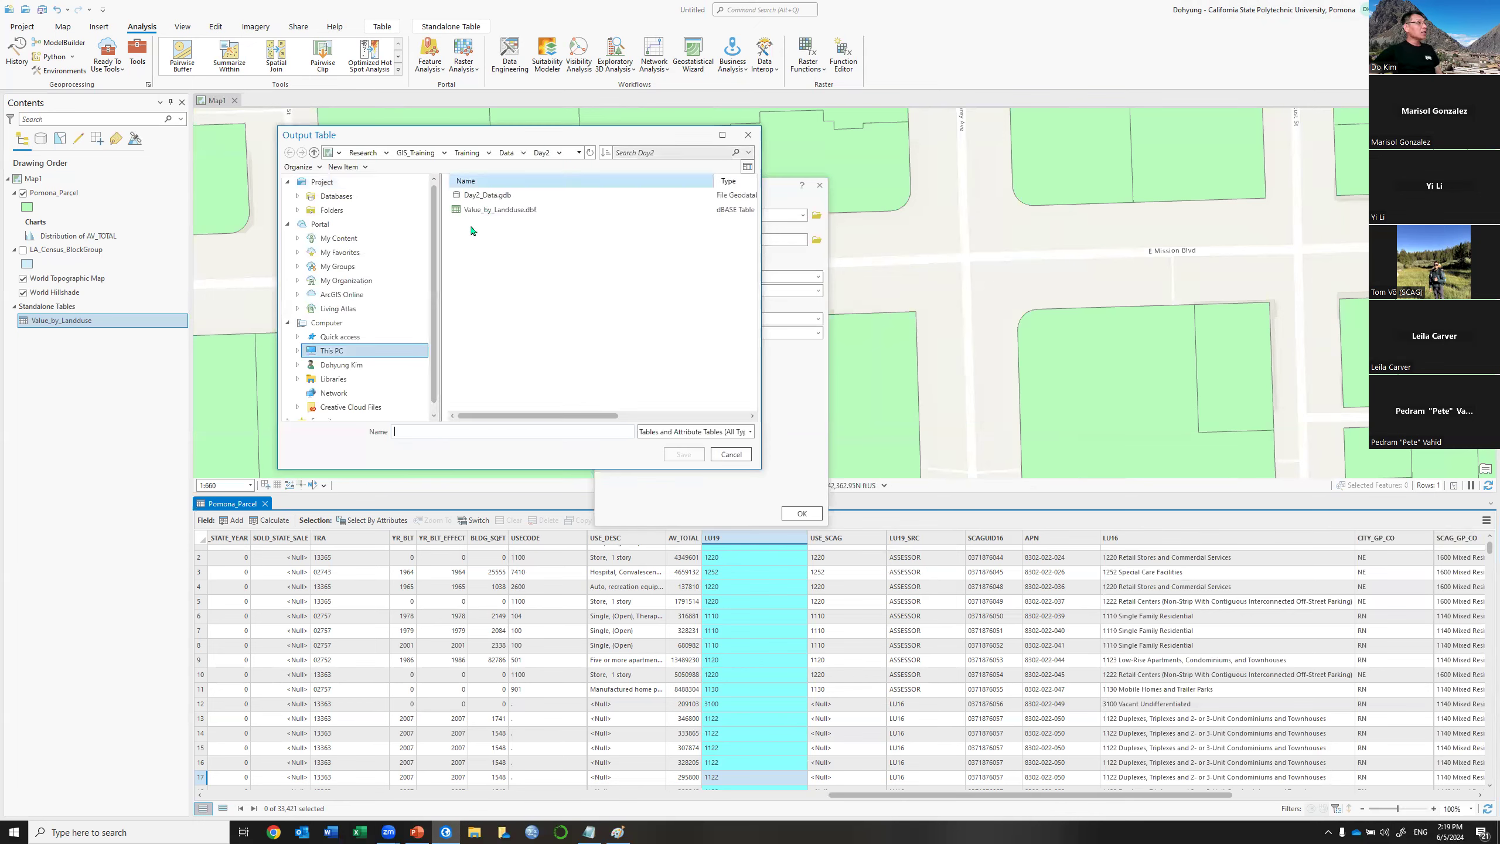
pyautogui.click(518, 211)
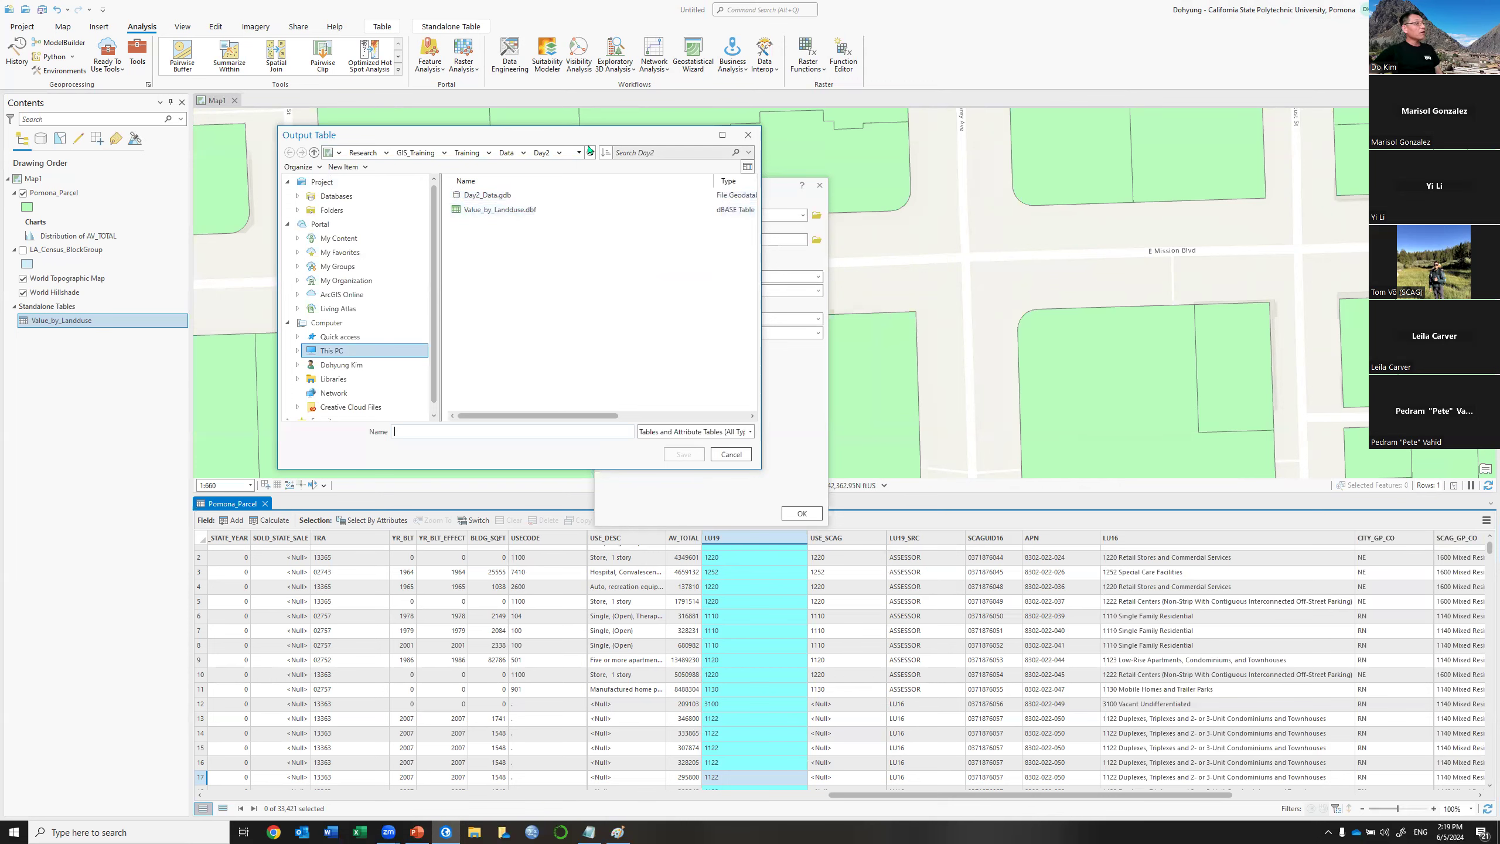
pyautogui.moveTo(585, 135); pyautogui.dragTo(419, 186)
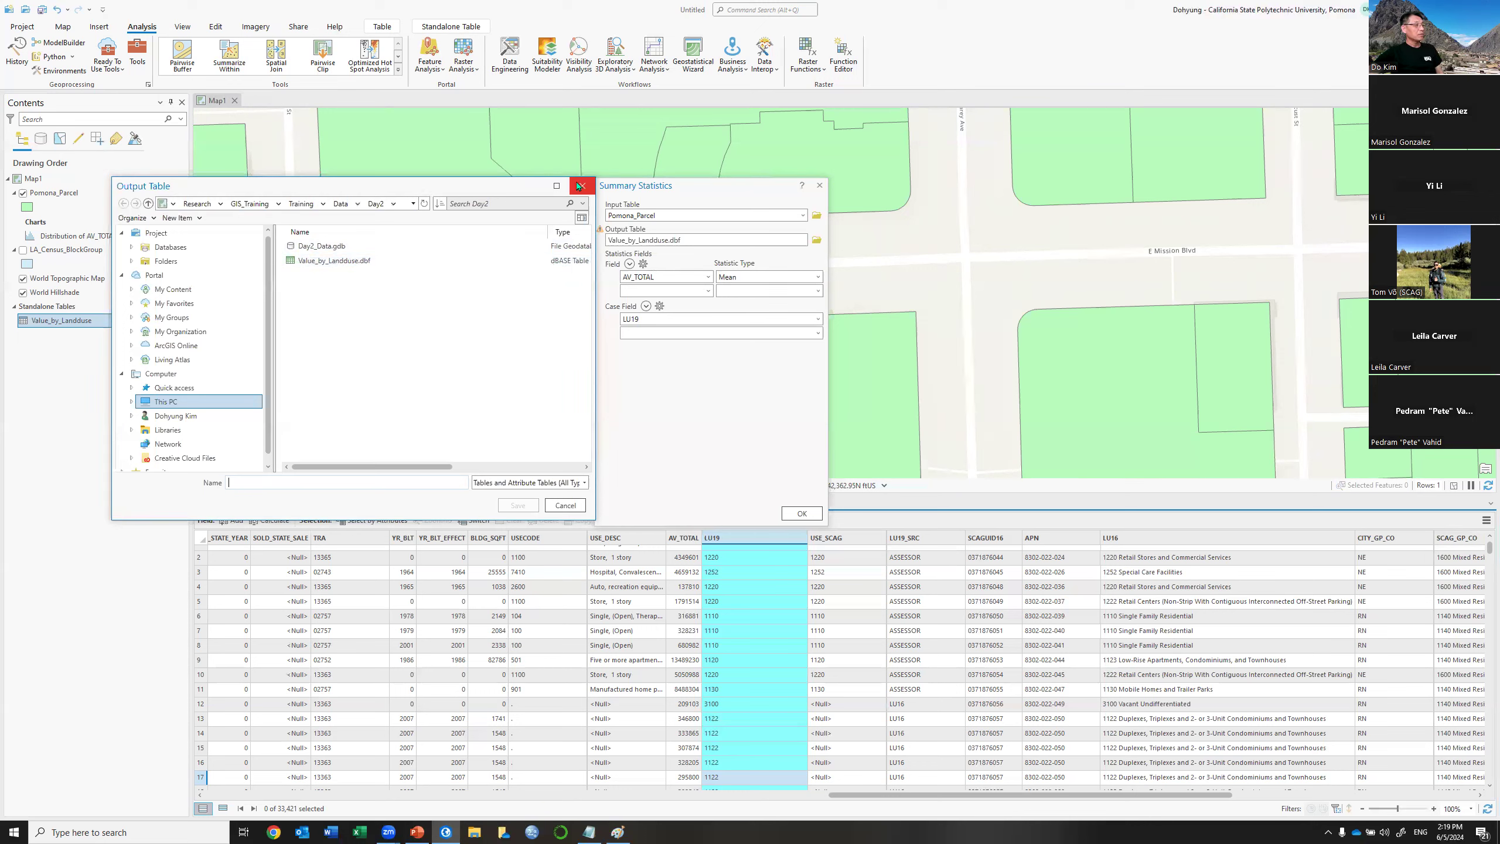
pyautogui.click(582, 185)
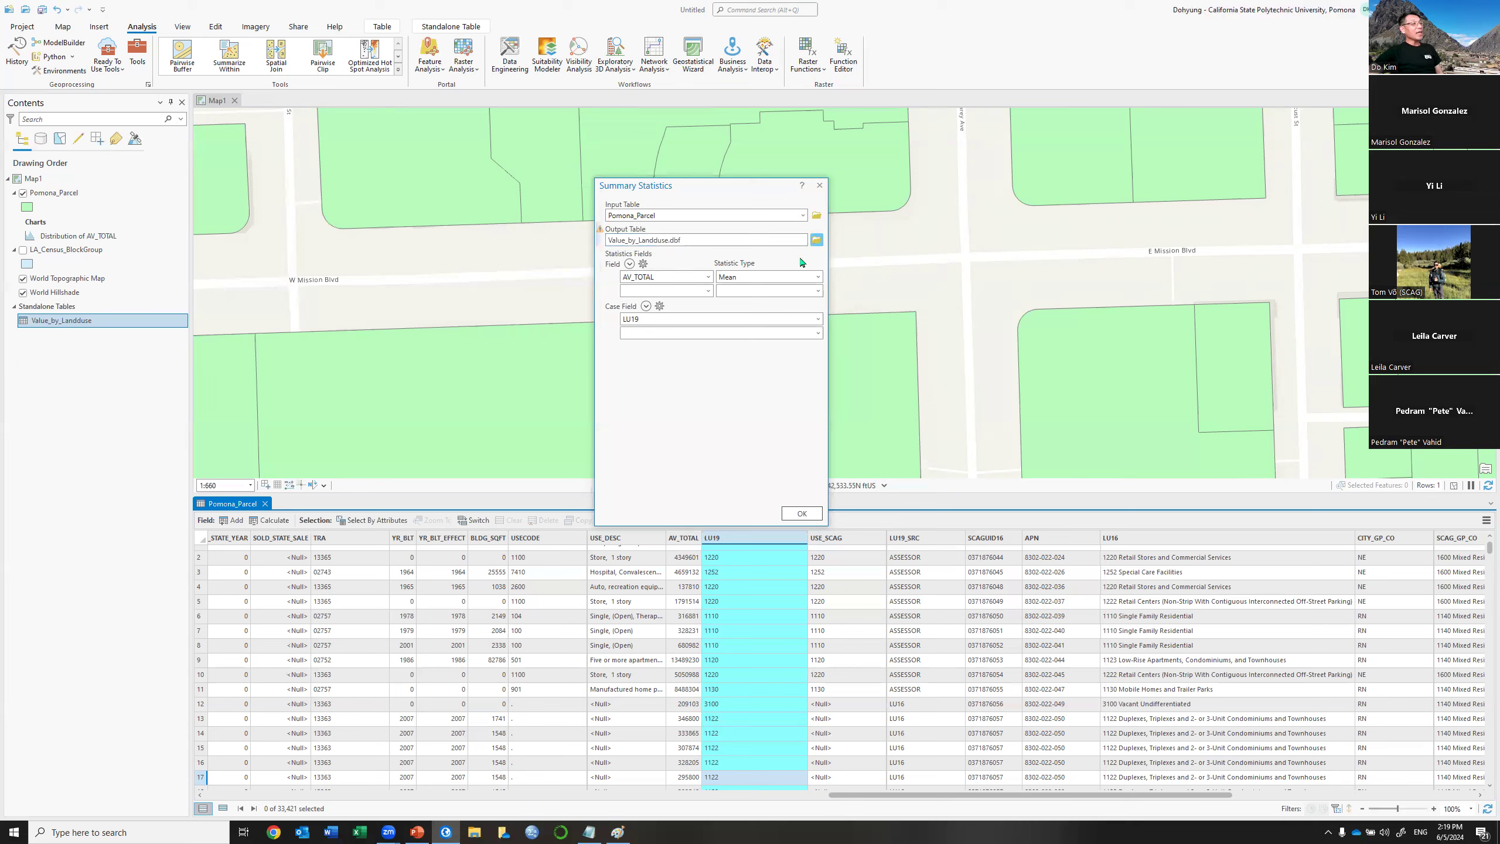
# Inspect Day2_Data.gdb as an output table location for the LU19 summary, and close the location browser and the Summary Statistics tool.
pyautogui.click(817, 240)
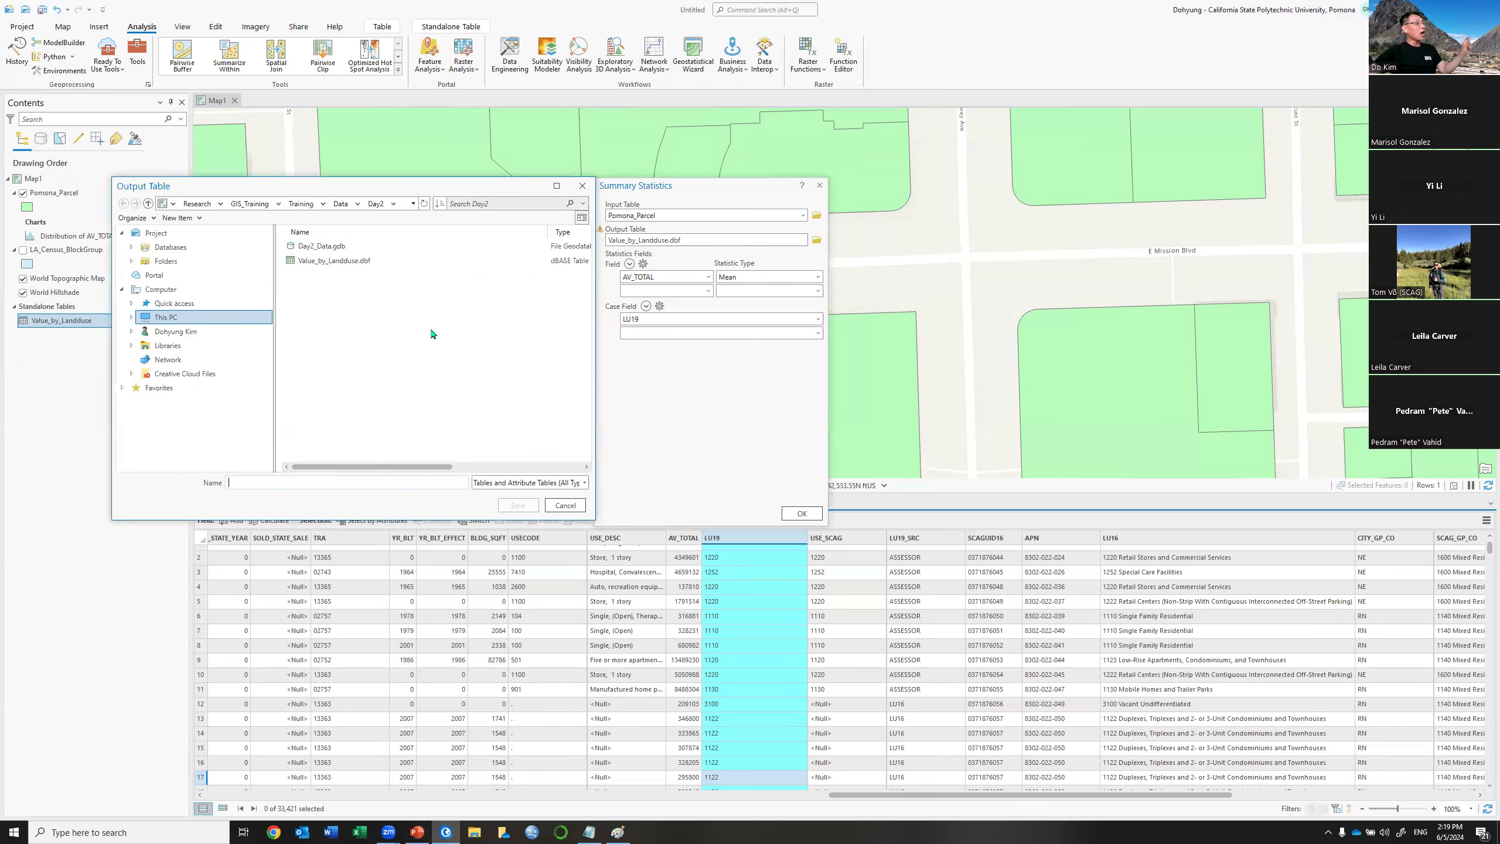
pyautogui.click(318, 247)
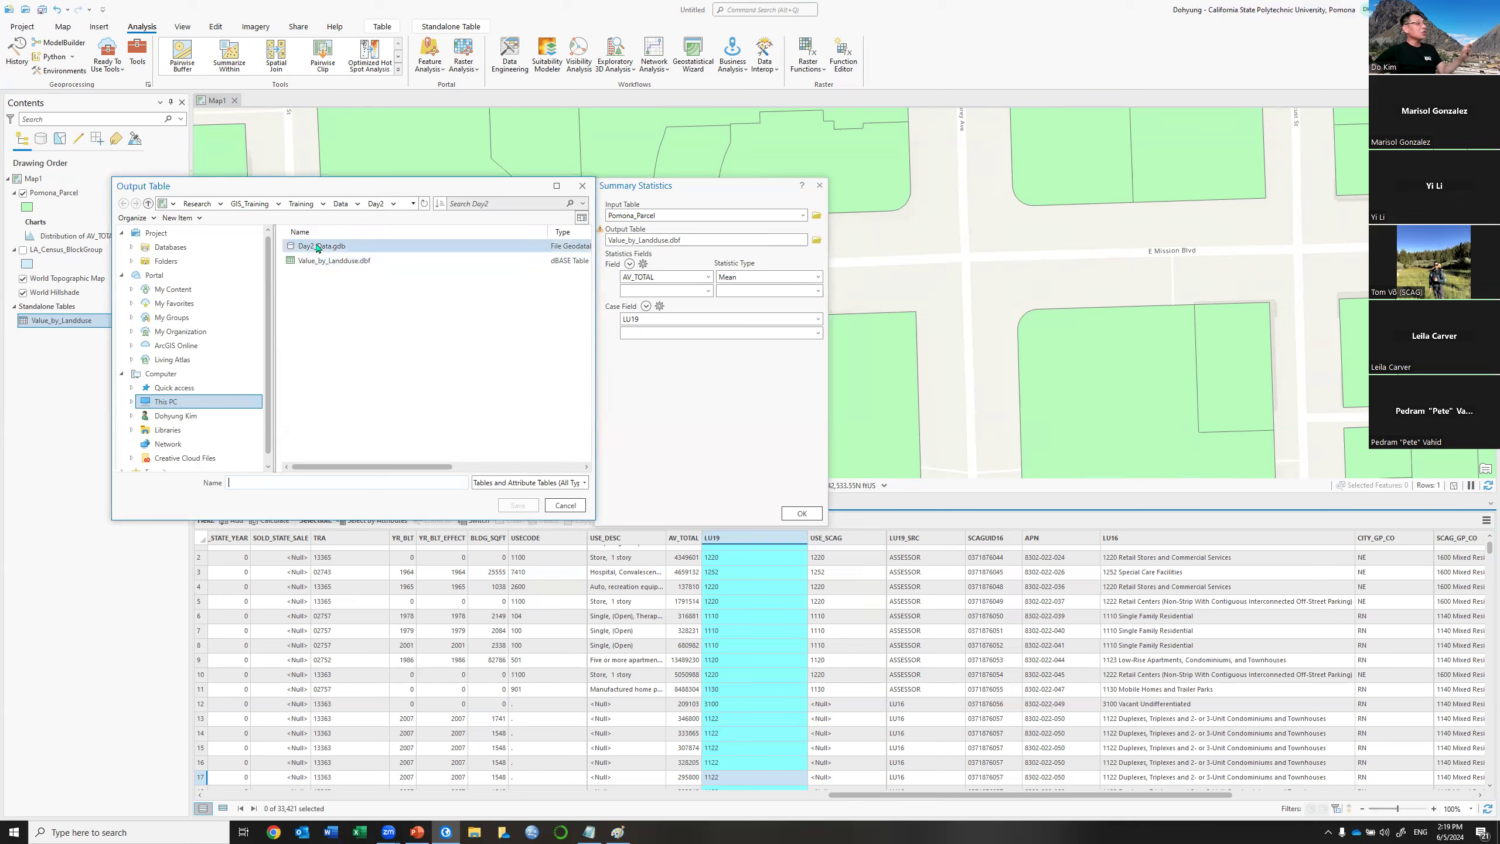
pyautogui.doubleClick(318, 247)
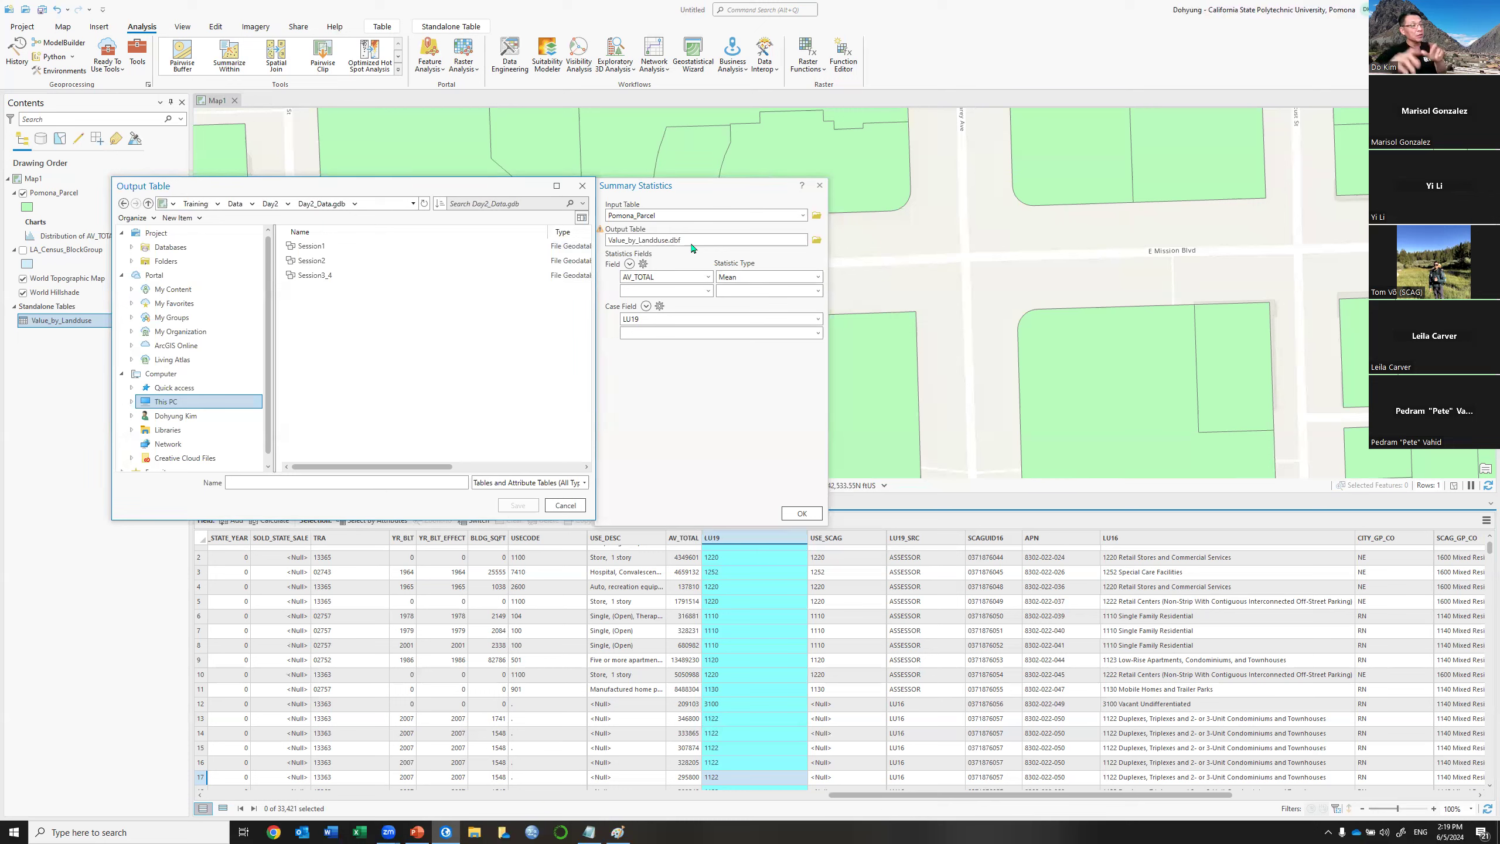
pyautogui.click(583, 186)
pyautogui.click(820, 187)
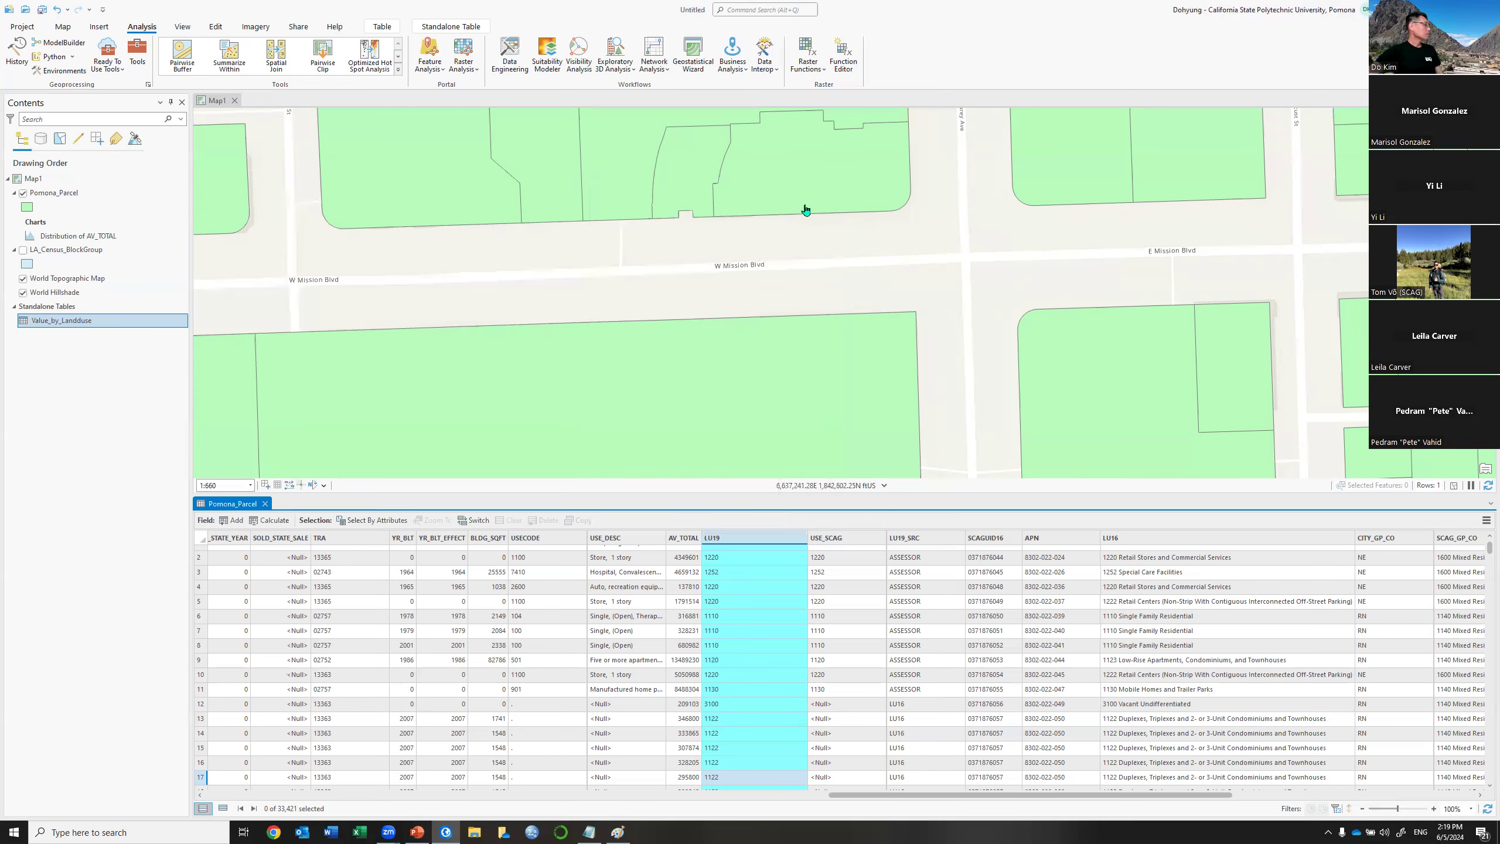
# Open the Value_by_Landduse standalone table.
pyautogui.rightClick(148, 326)
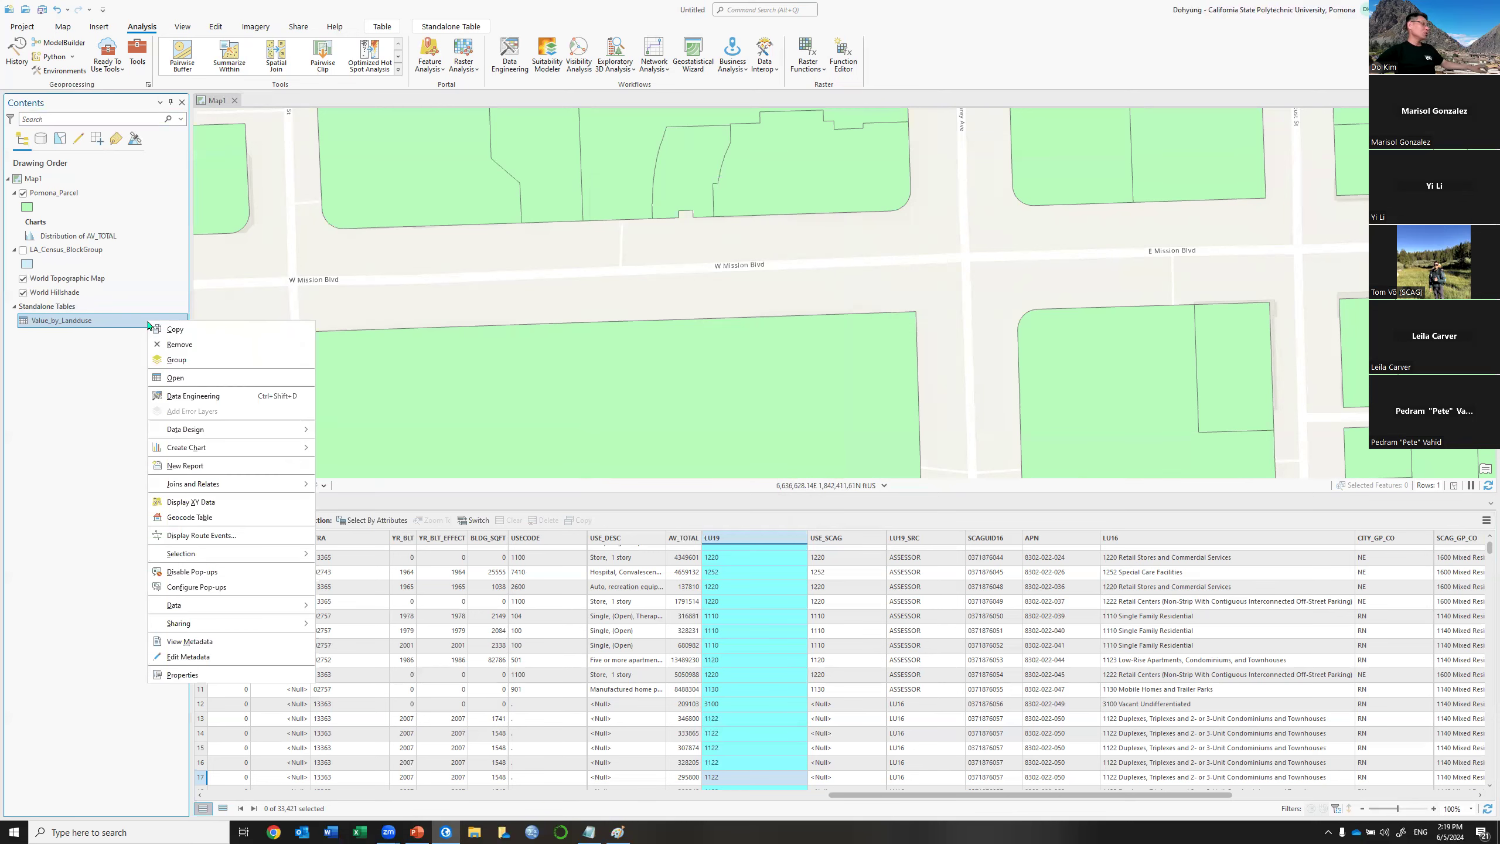
pyautogui.click(177, 378)
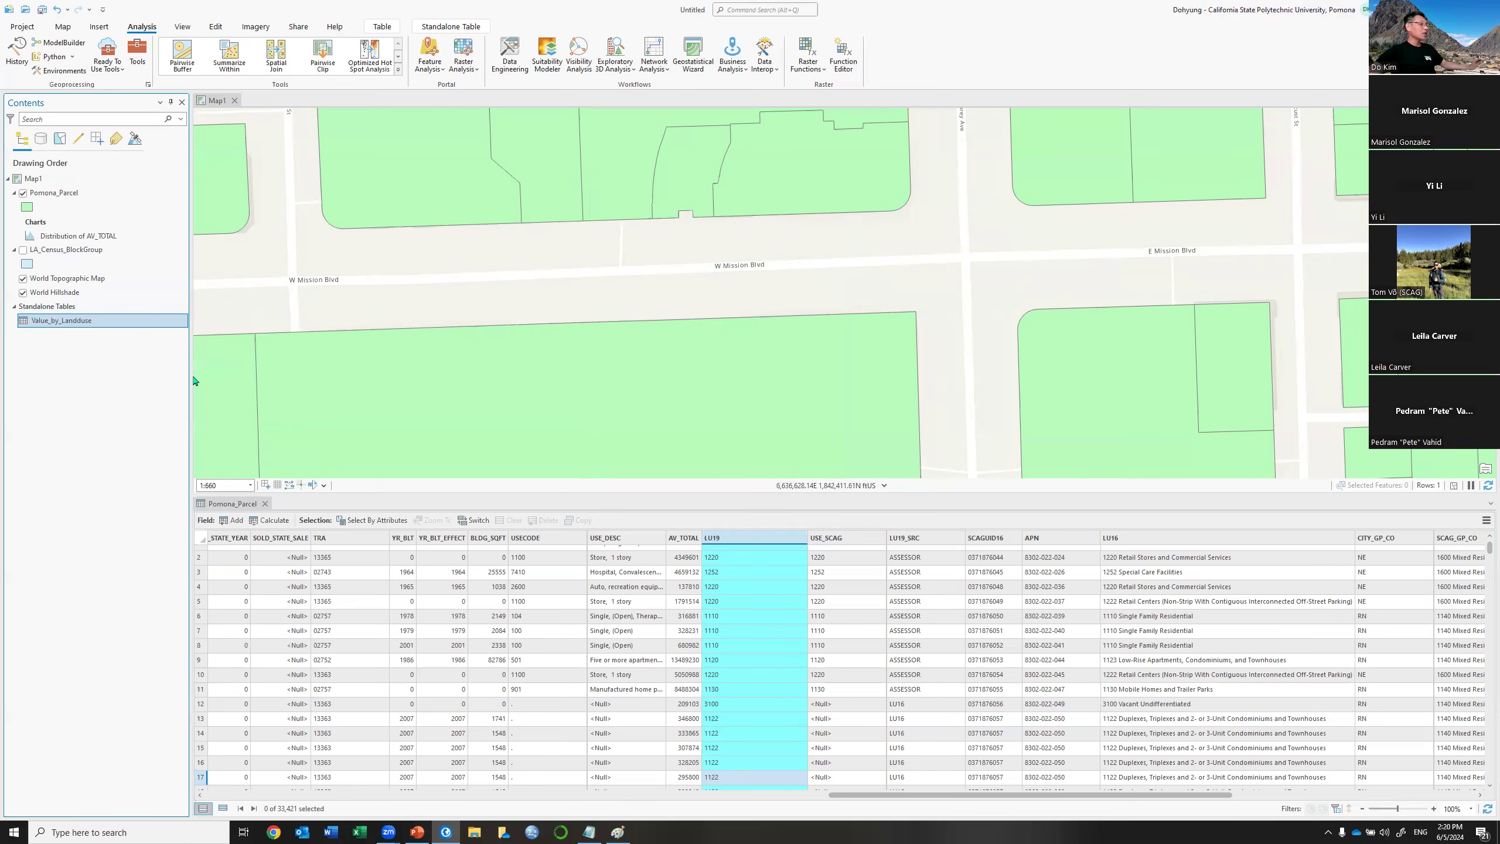
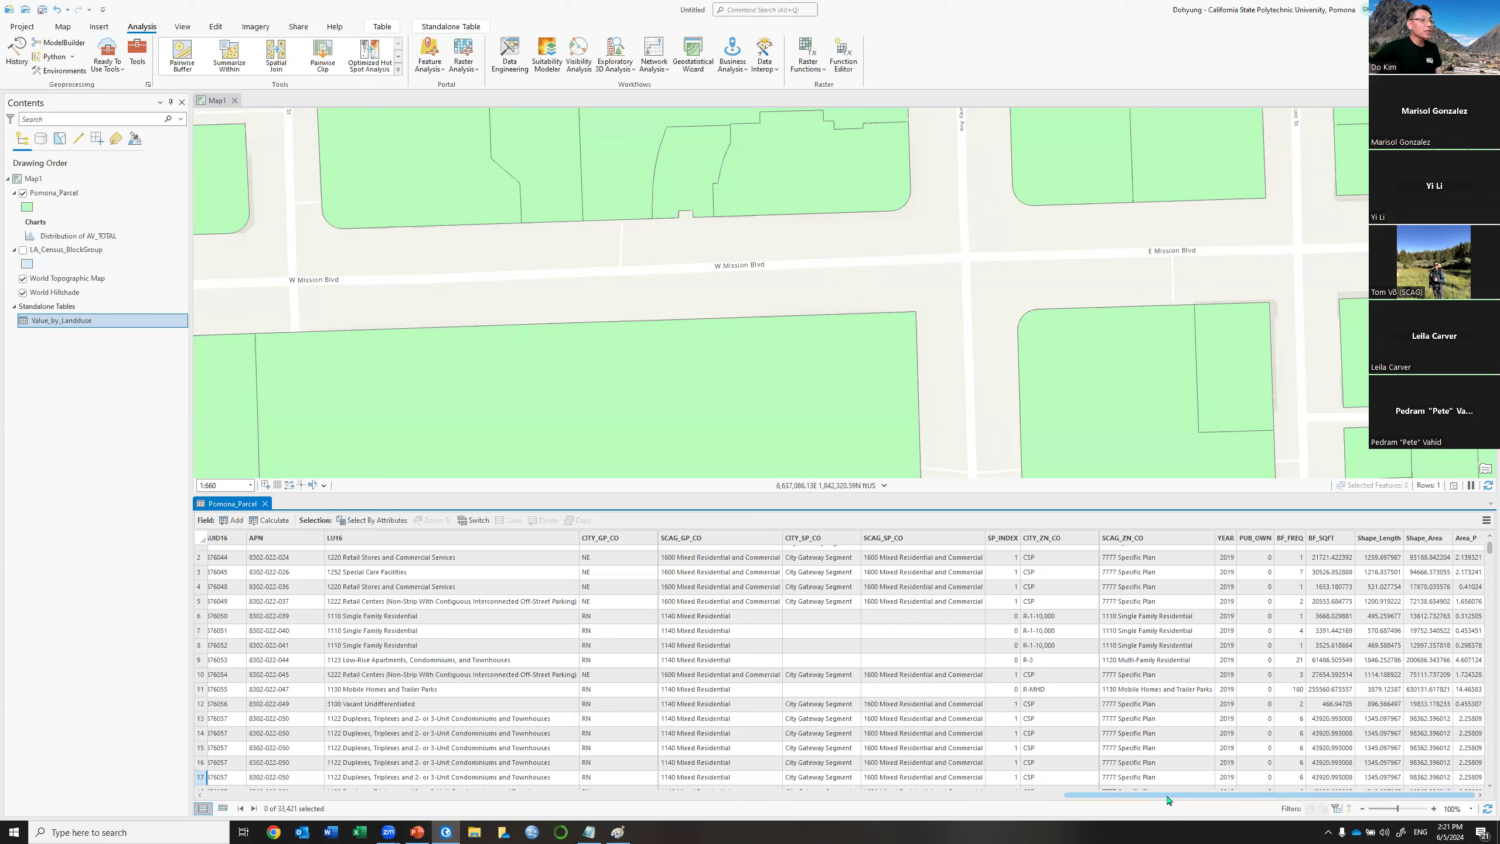
# Move the AV_TOTAL column in the Pomona_Parcel table to between Shape_Length and Shape_Area.
pyautogui.moveTo(1168, 799); pyautogui.dragTo(842, 798)
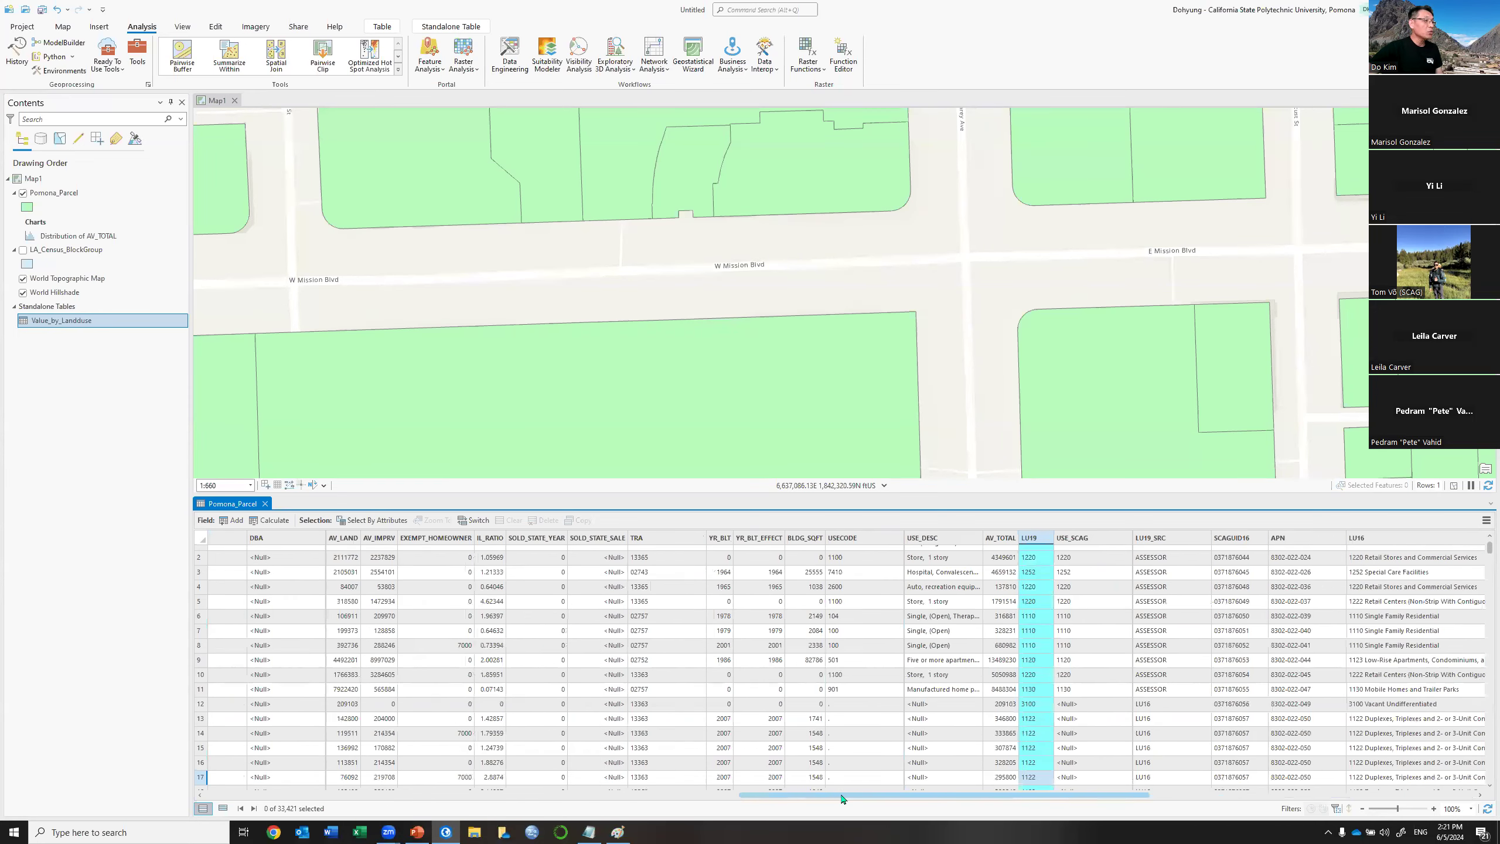
pyautogui.click(1004, 538)
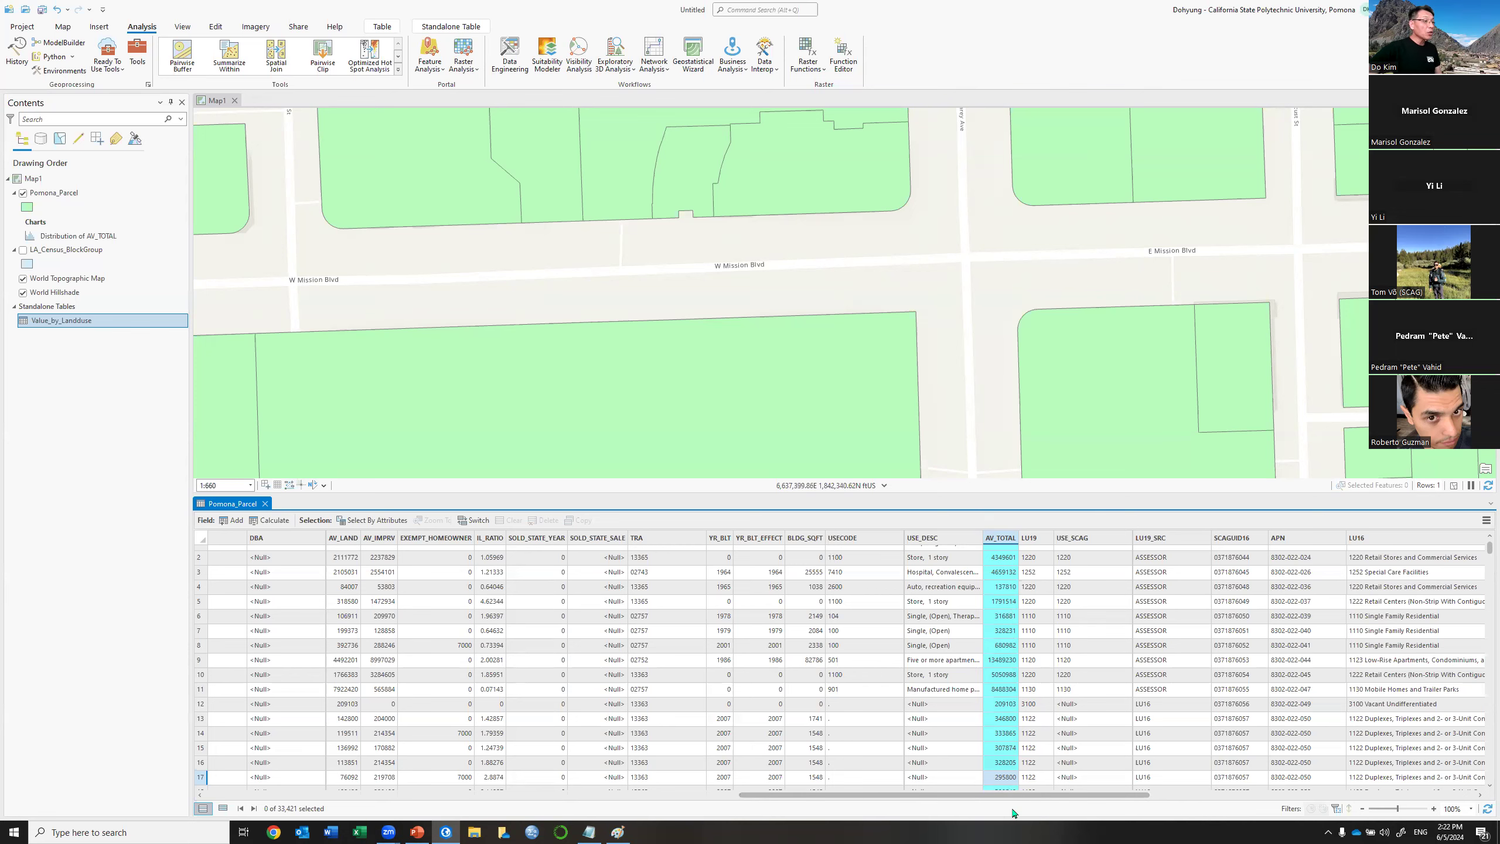
pyautogui.moveTo(1116, 800); pyautogui.dragTo(1233, 802)
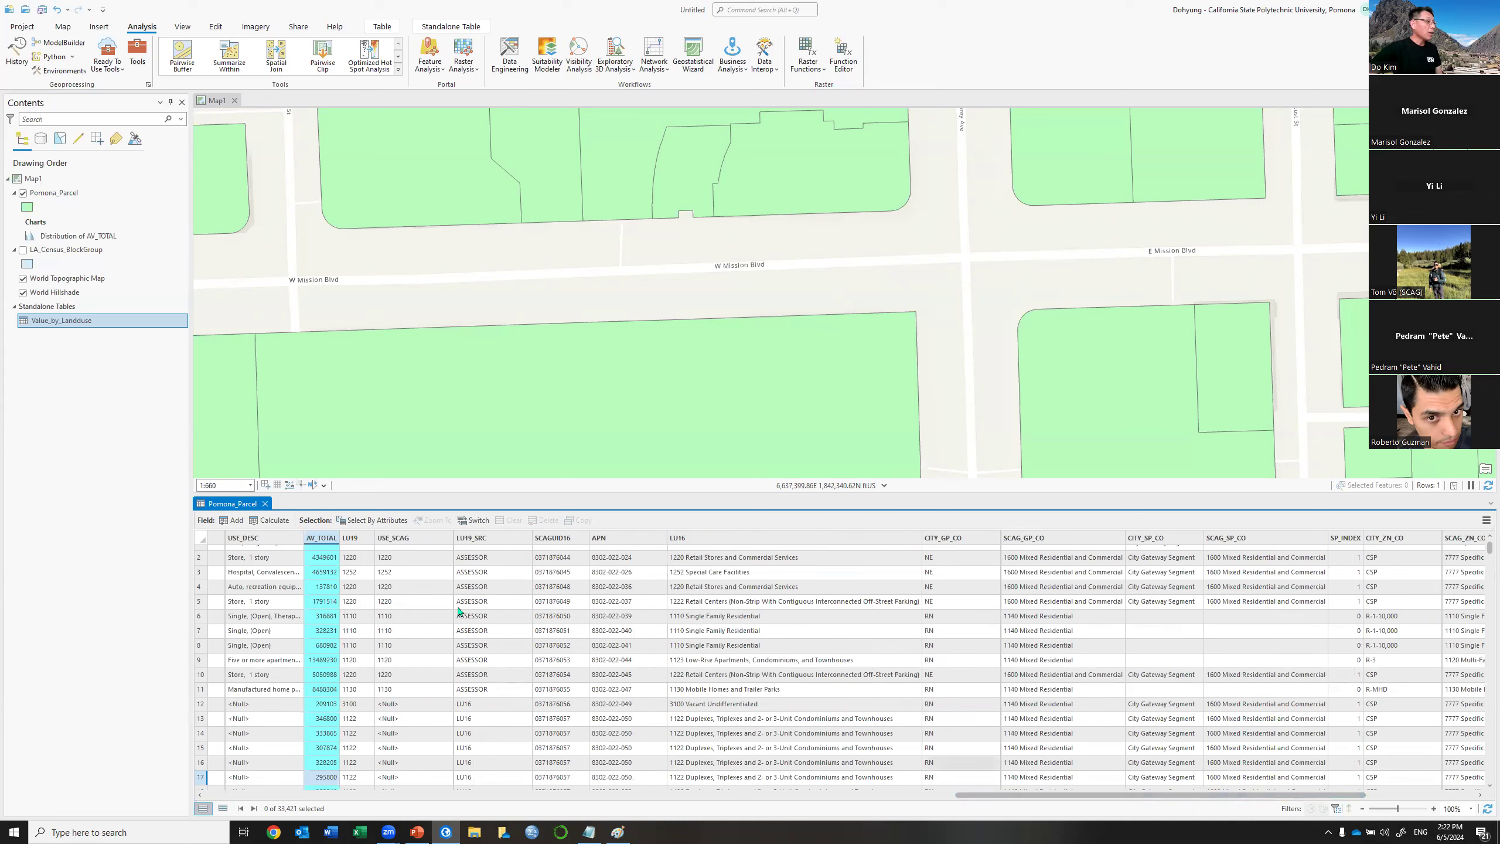
pyautogui.moveTo(321, 537); pyautogui.dragTo(484, 543)
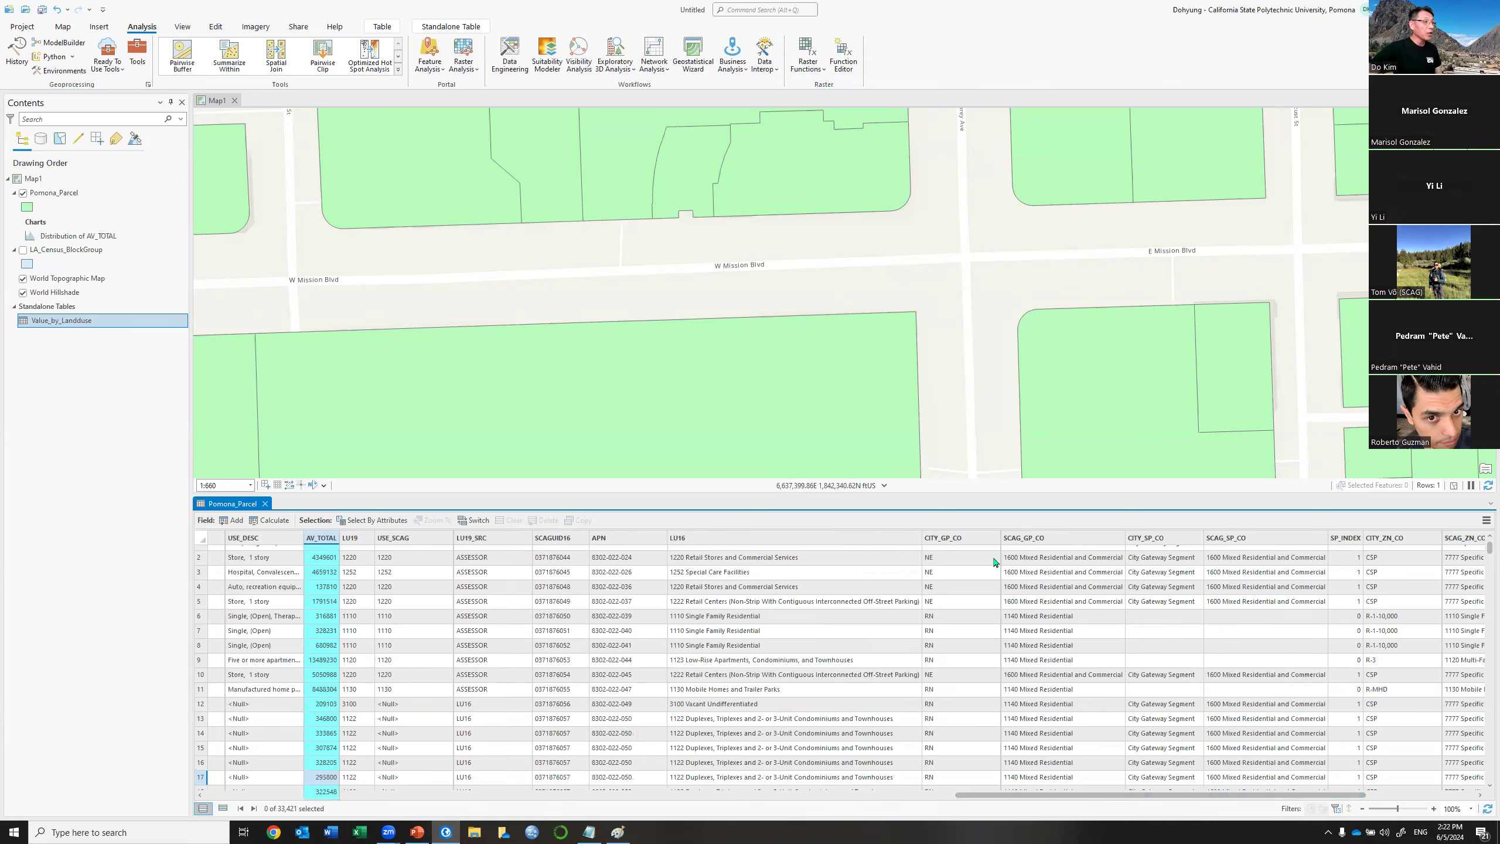
pyautogui.moveTo(1392, 566); pyautogui.dragTo(1339, 710)
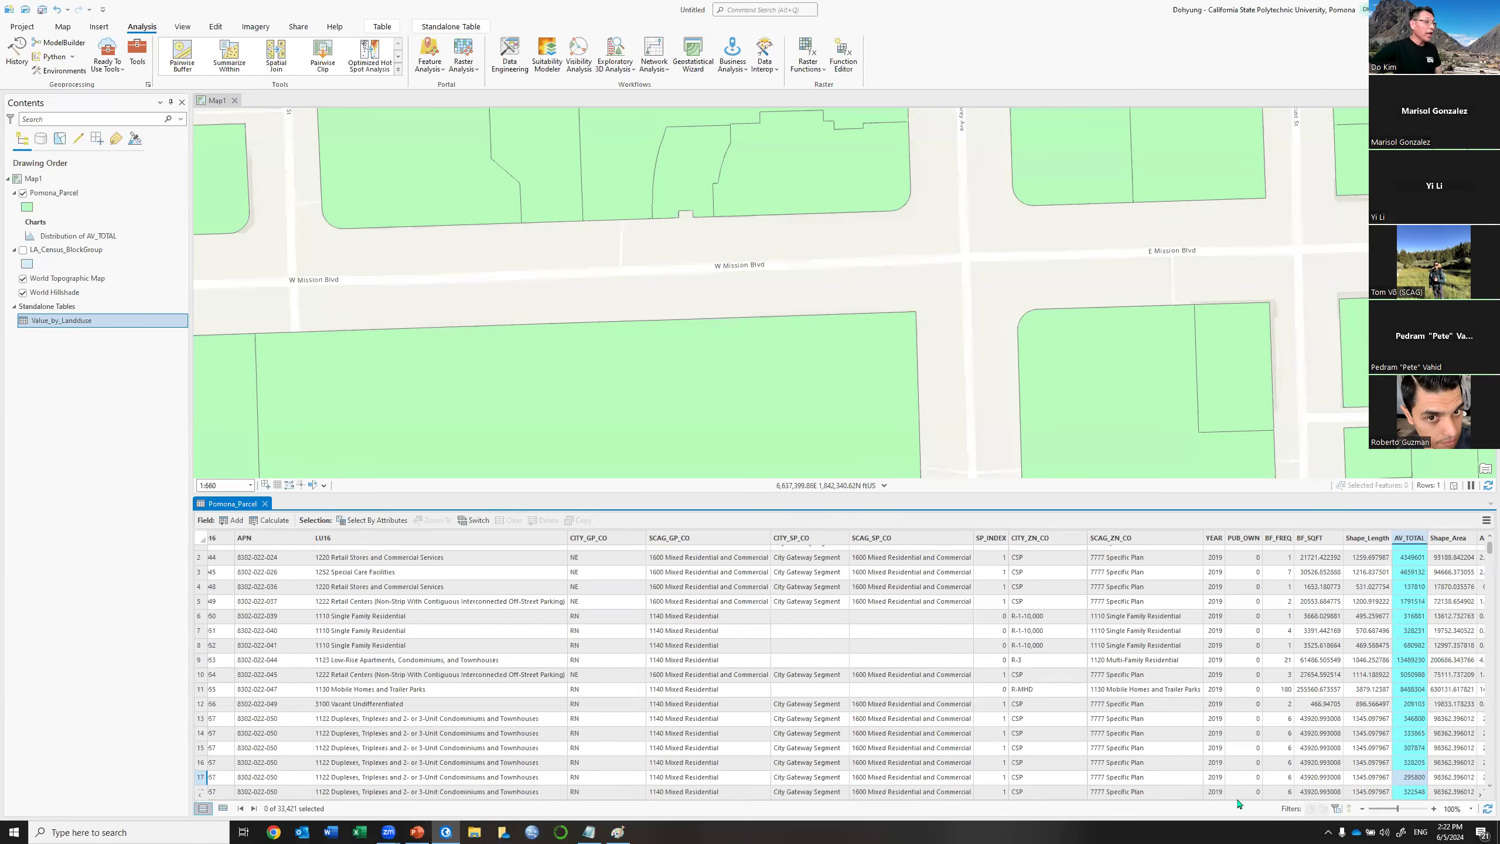
# Compare the AV_TOTAL and Area_P columns at the end of the Pomona_Parcel table.
pyautogui.moveTo(1239, 803)
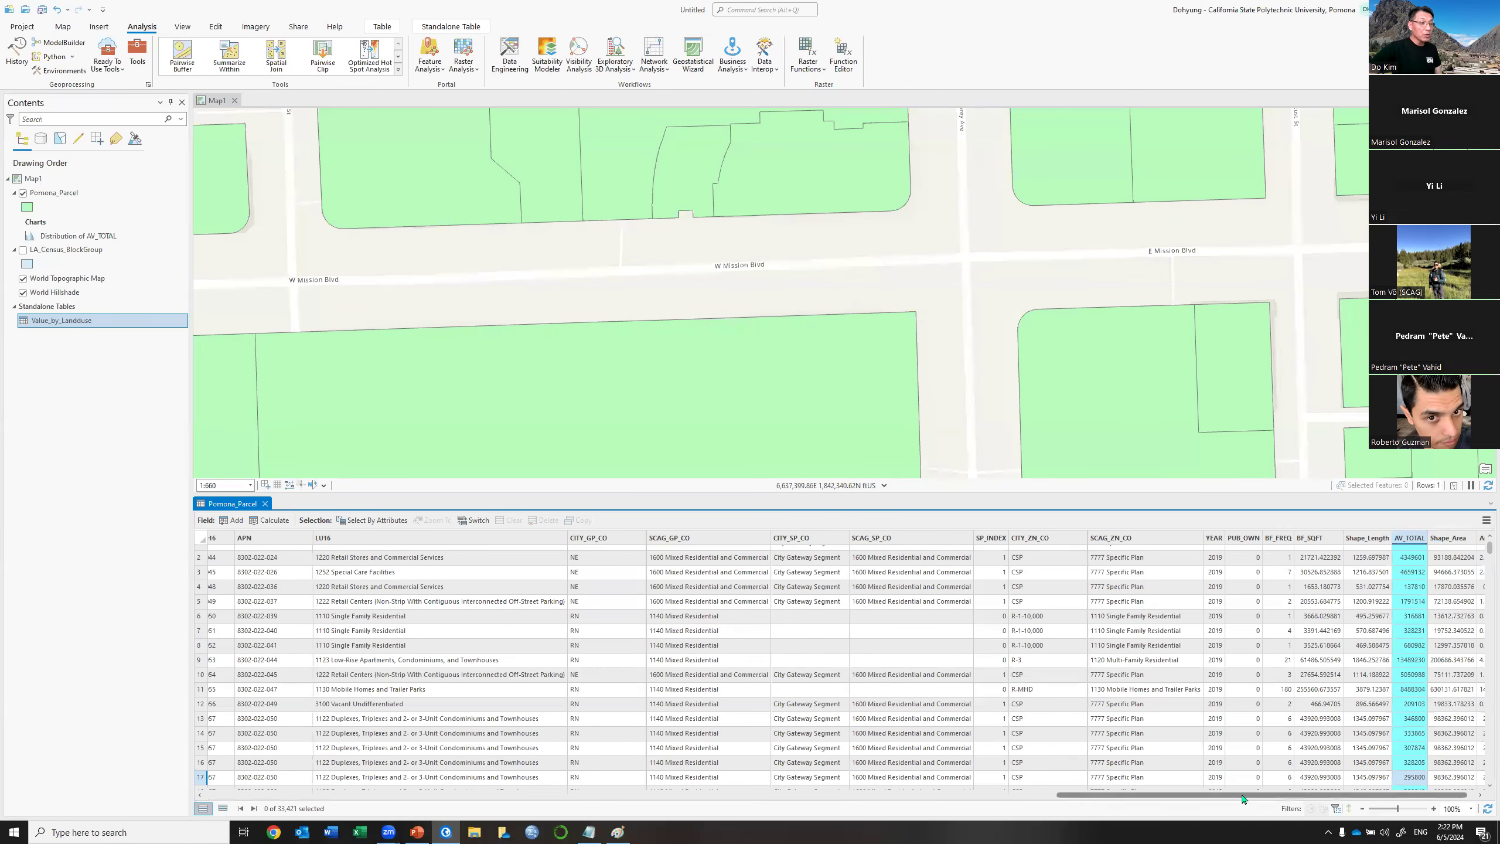
pyautogui.moveTo(1307, 794); pyautogui.dragTo(1317, 795)
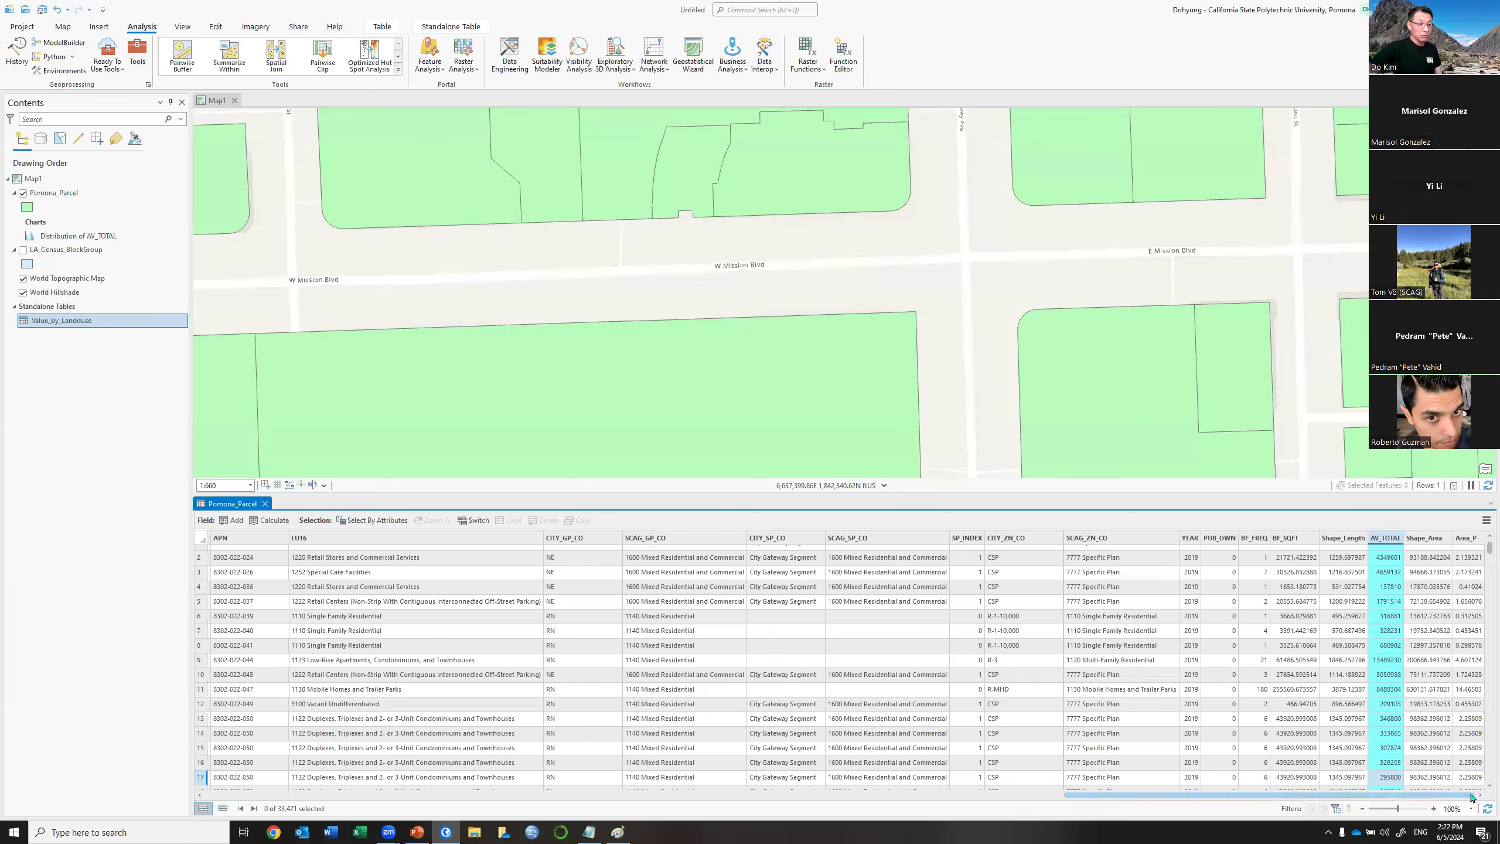
pyautogui.click(1472, 539)
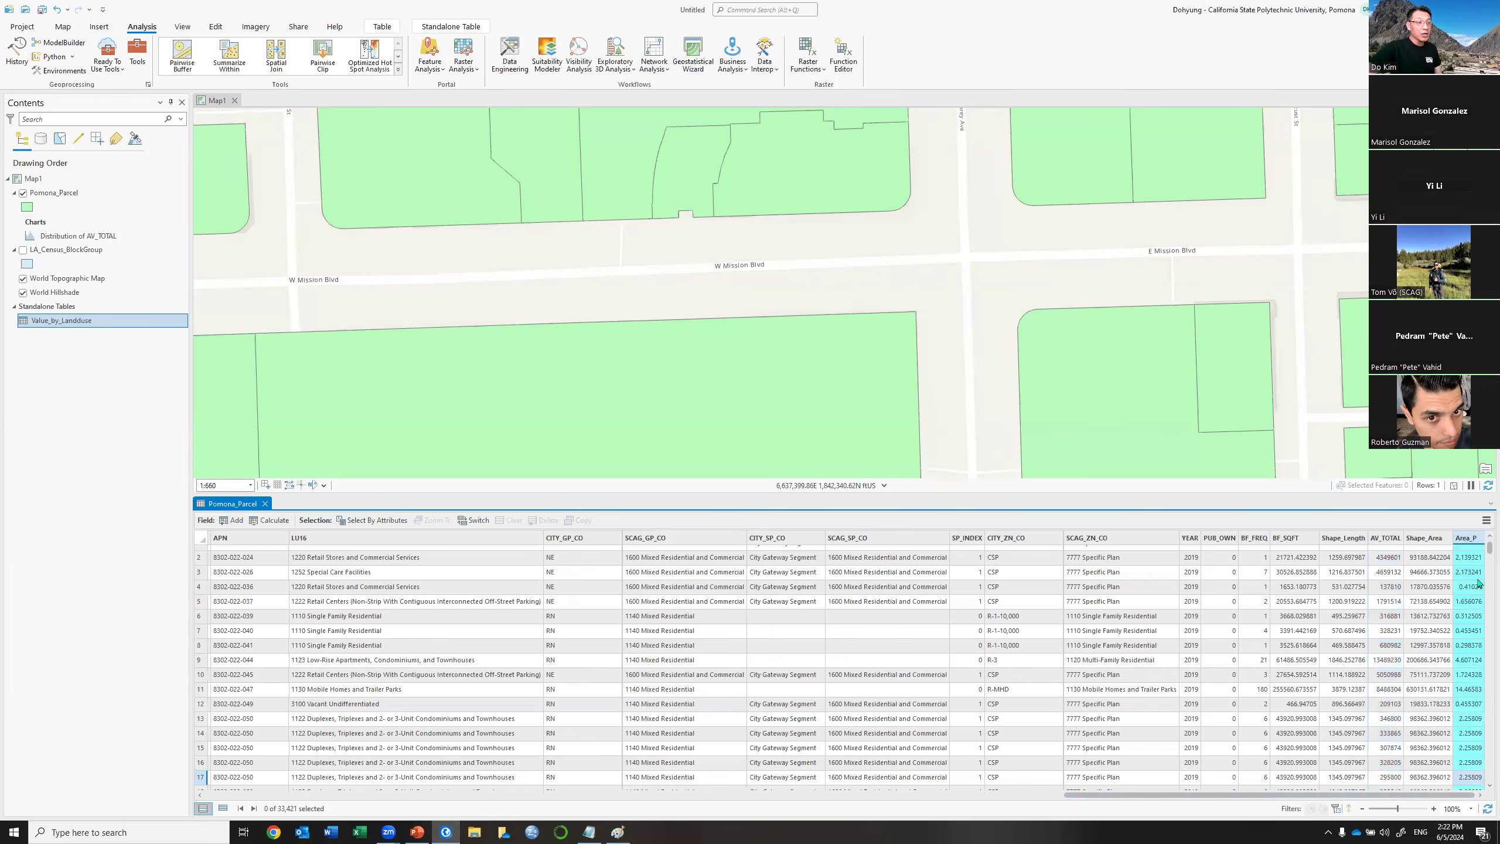
pyautogui.click(1380, 539)
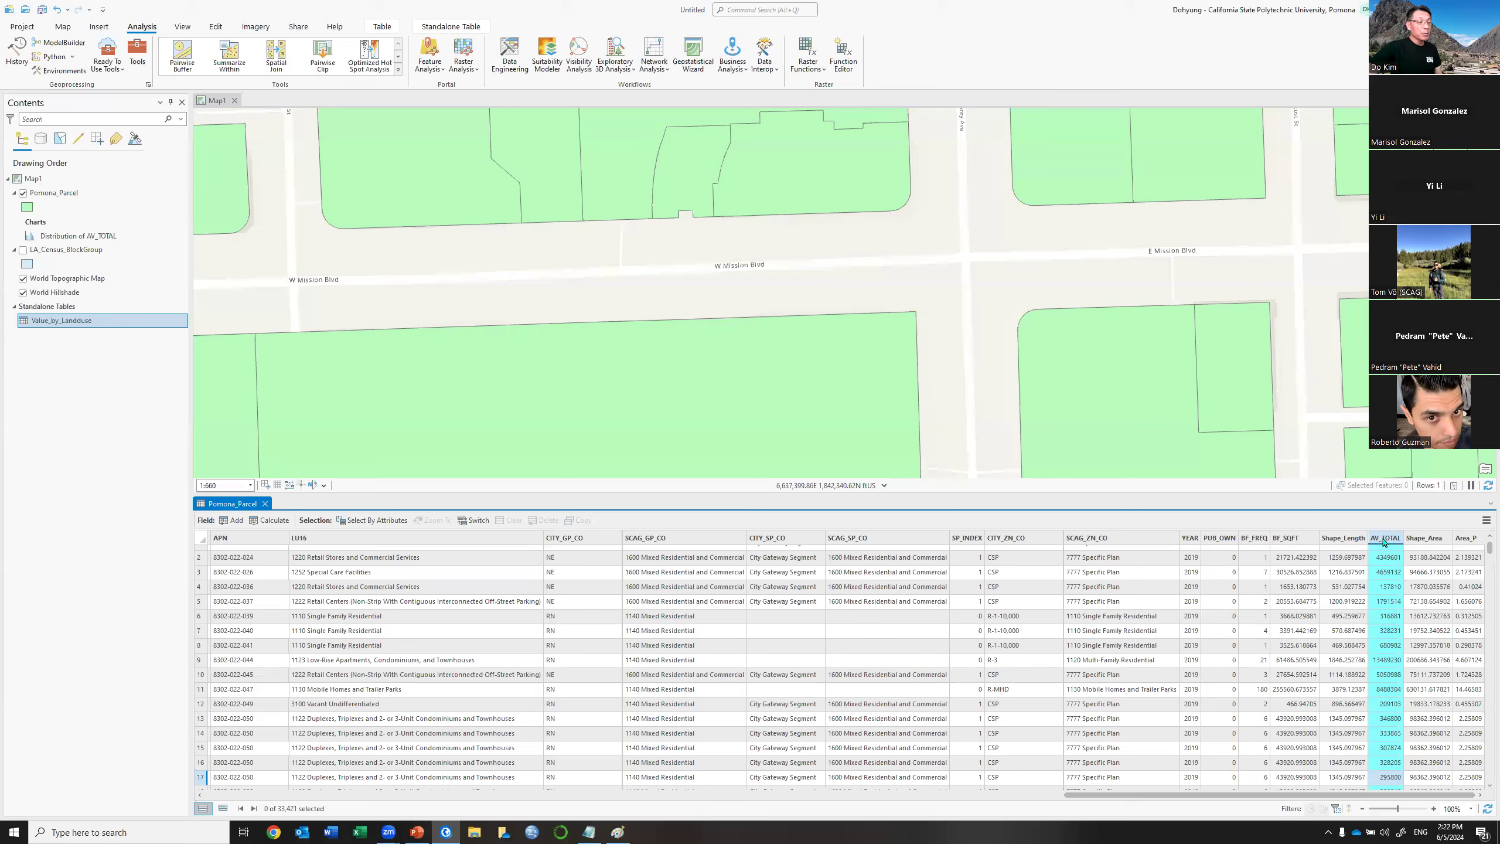
pyautogui.click(1467, 539)
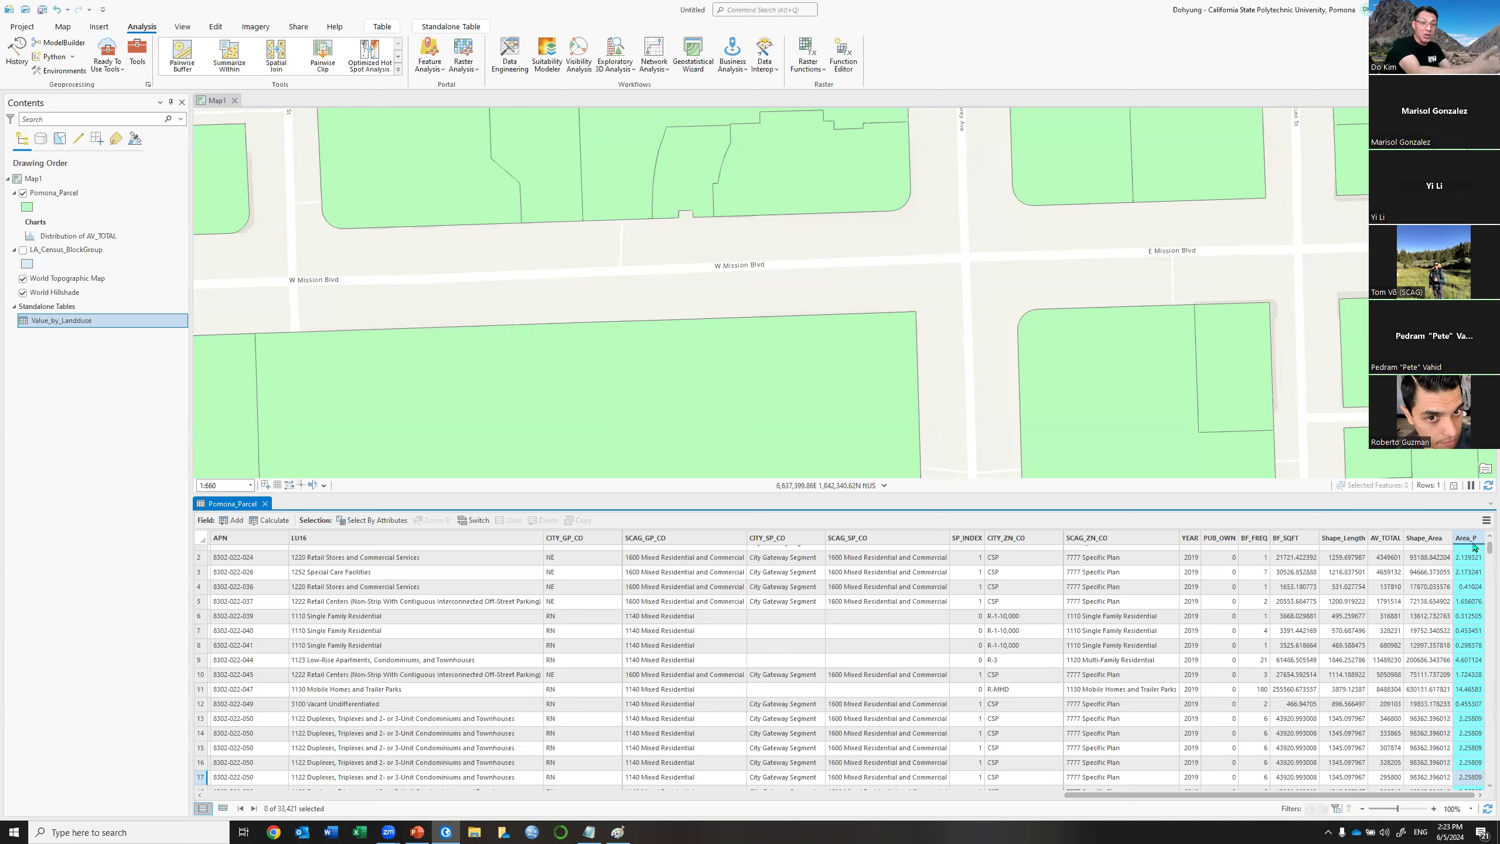
# Add a Float field named ValuePer_Acre to Pomona_Parcel, save the change and close the fields view.
pyautogui.click(230, 520)
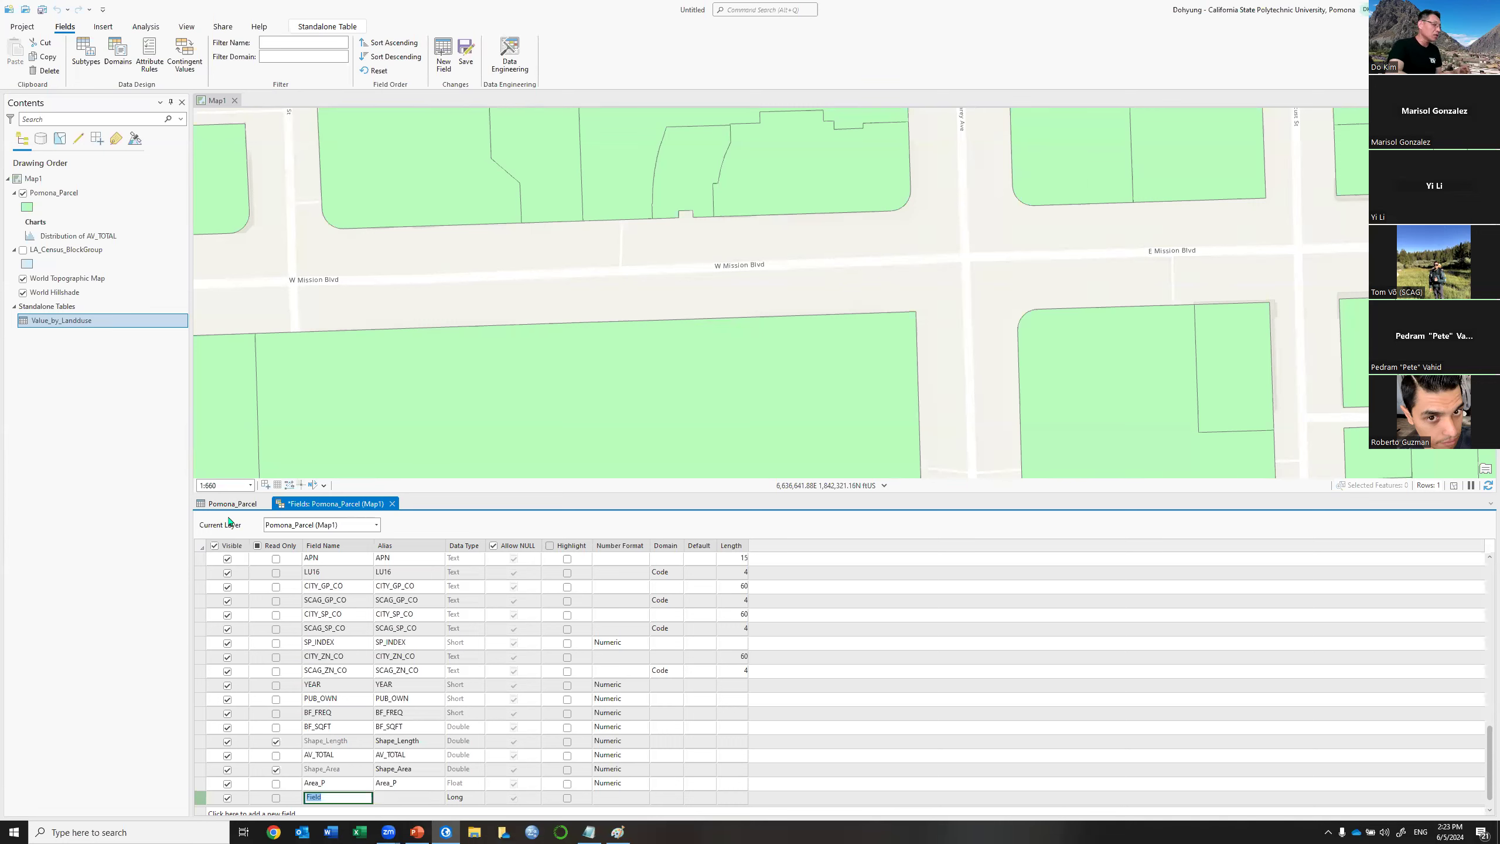
pyautogui.write('Value')
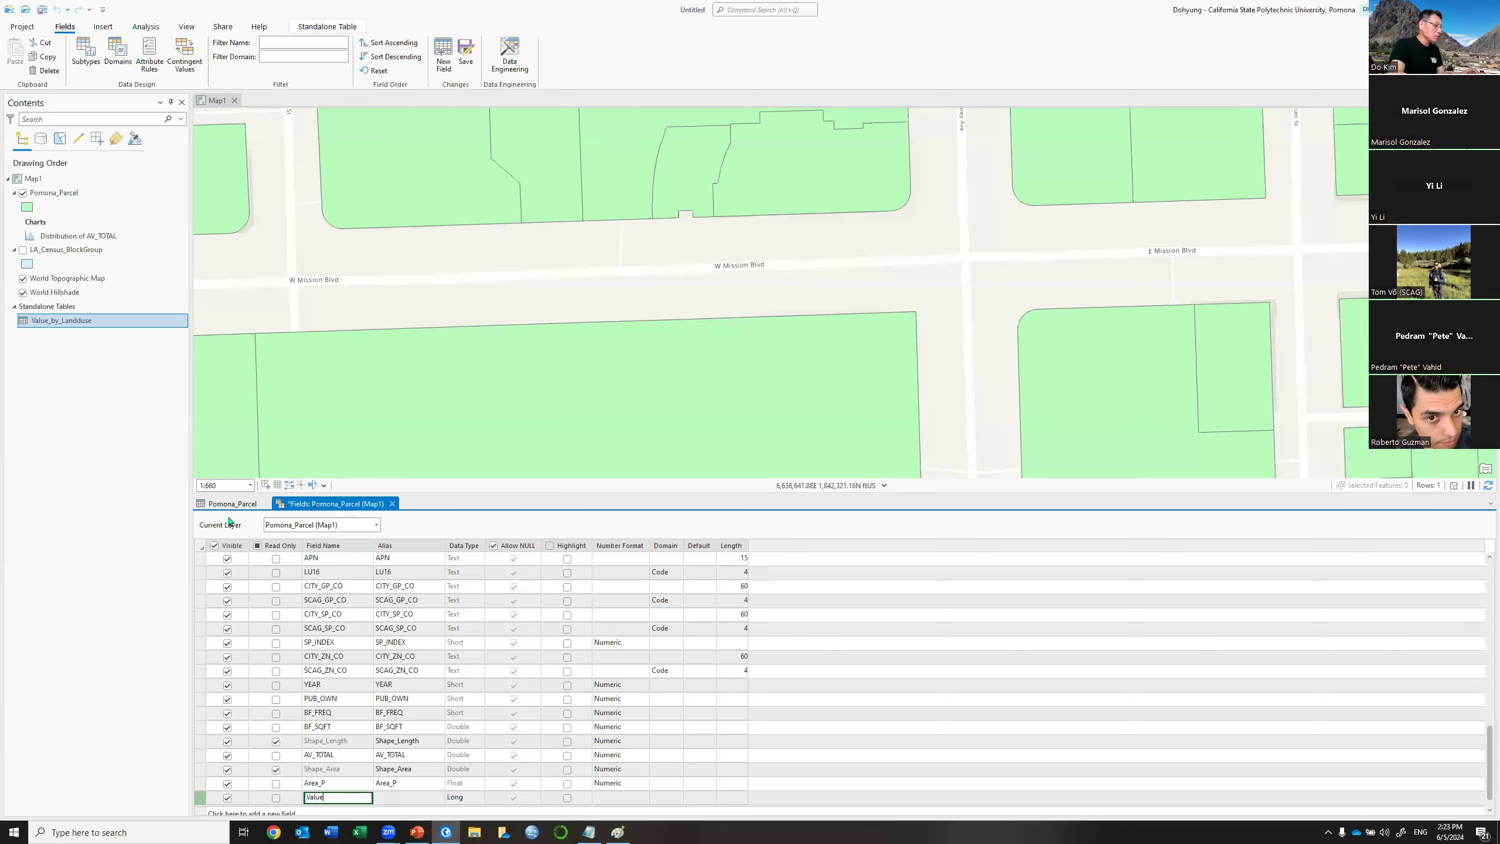
pyautogui.write('Per_Acre')
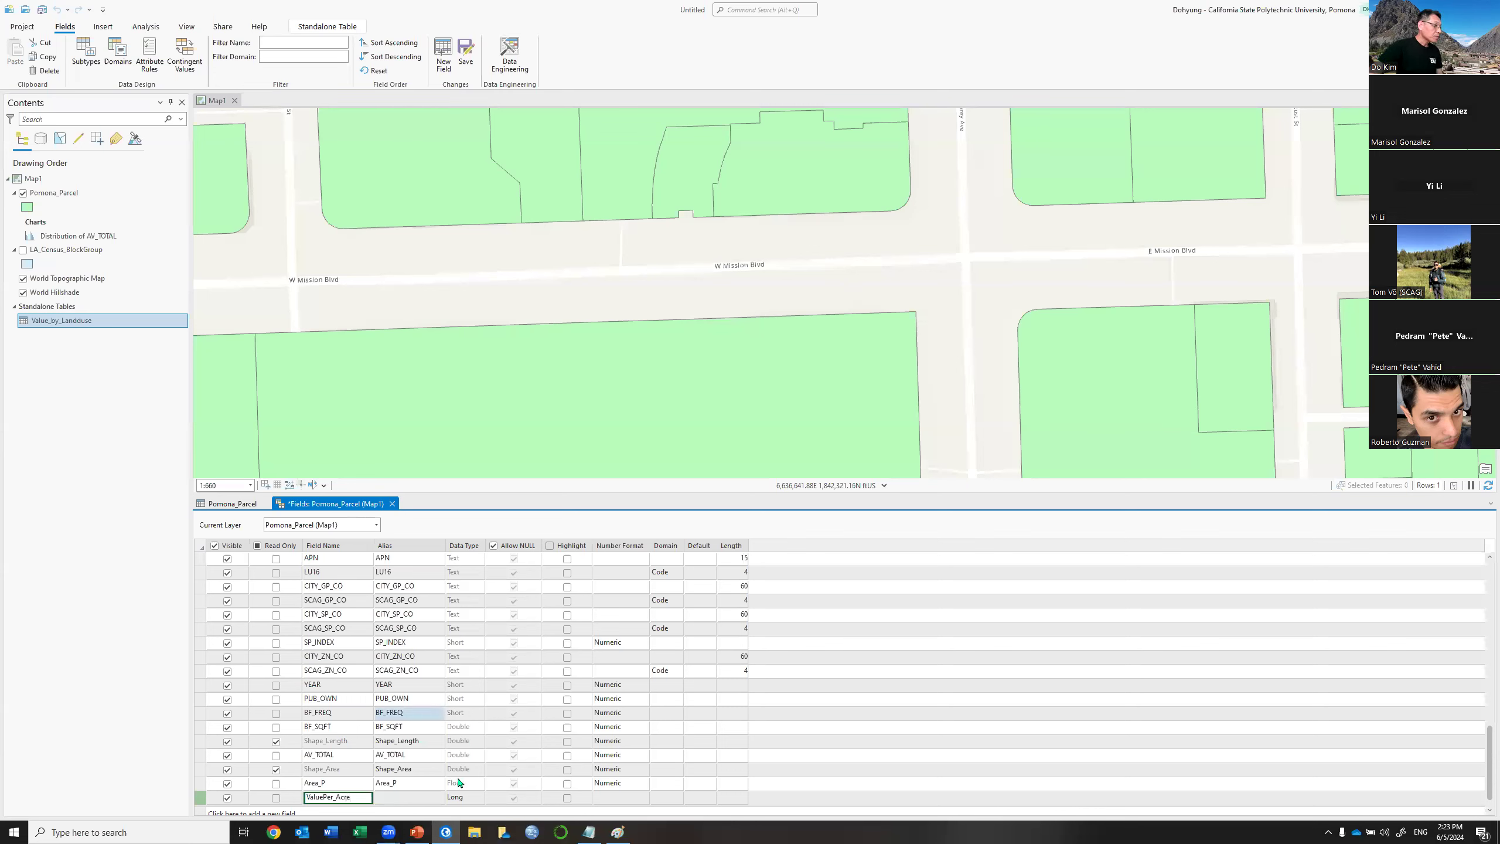
pyautogui.click(470, 798)
pyautogui.click(472, 798)
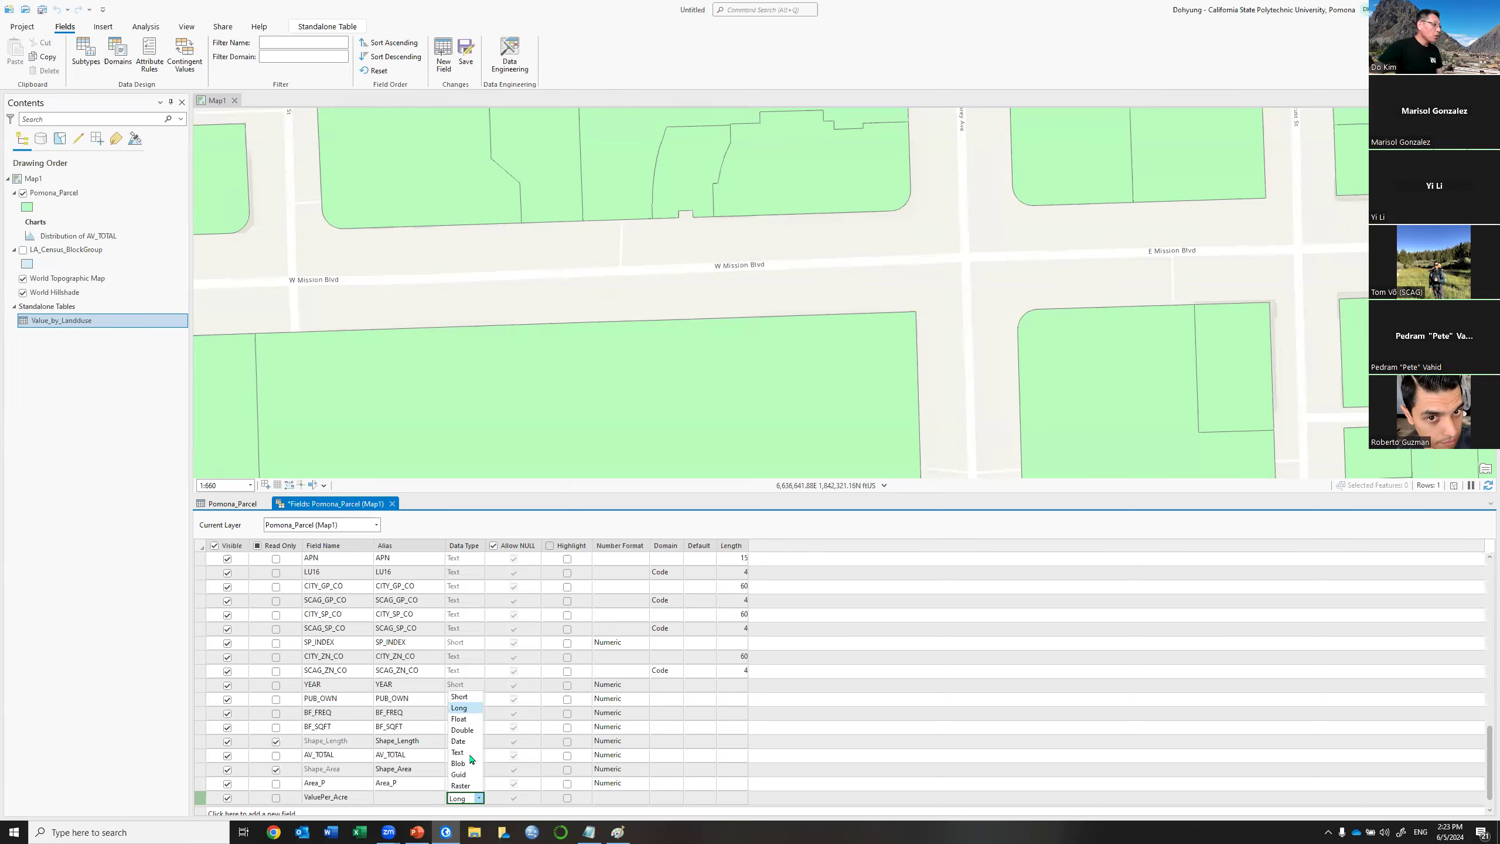
pyautogui.click(463, 716)
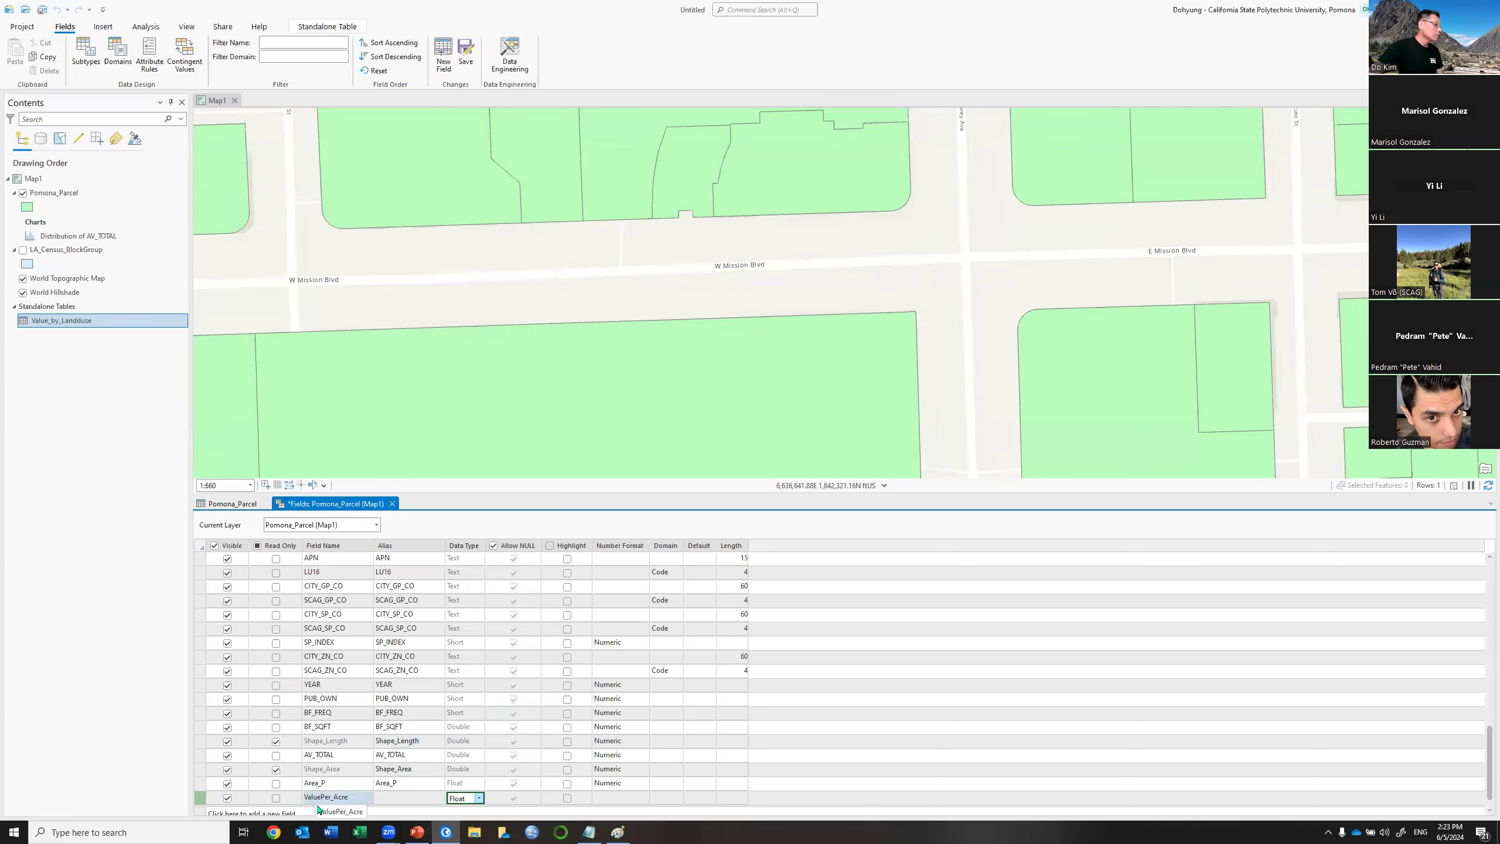
pyautogui.click(463, 47)
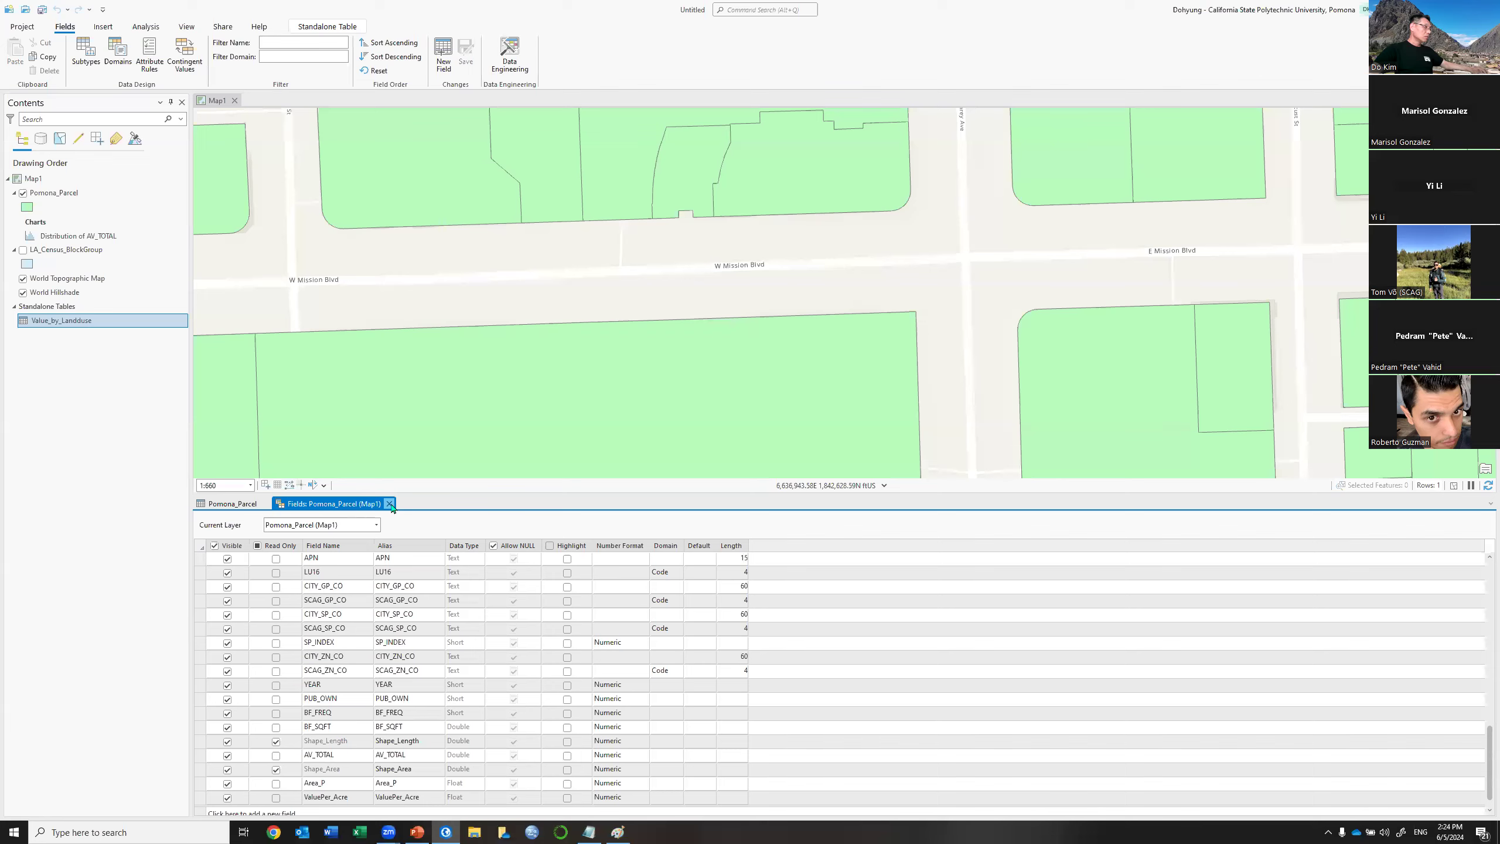
pyautogui.click(390, 503)
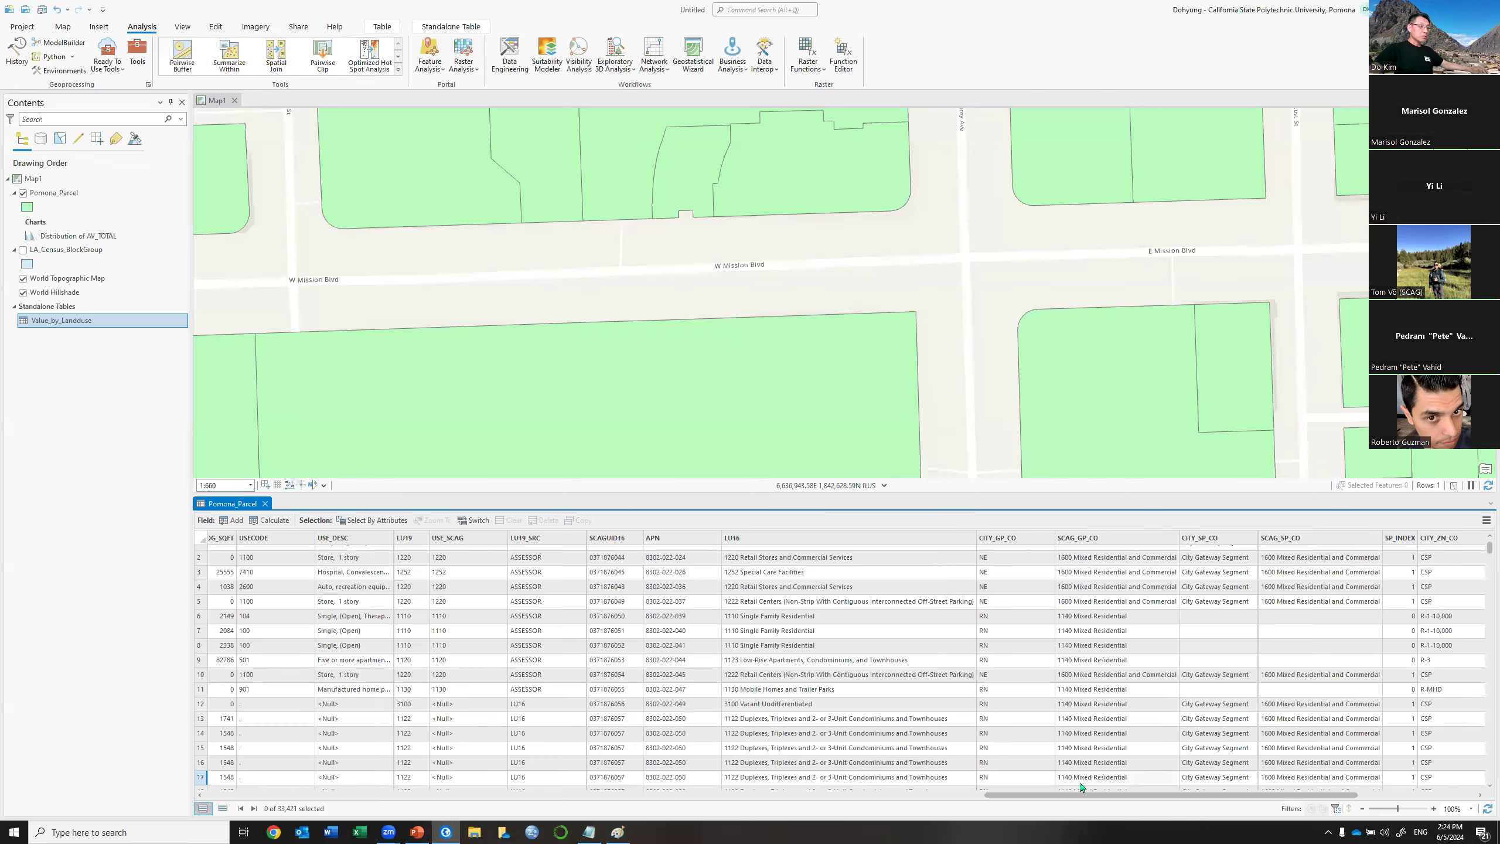
# Open Calculate Field for the ValuePer_Acre column and insert the AV_TOTAL field as the first term of the expression.
pyautogui.click(1378, 795)
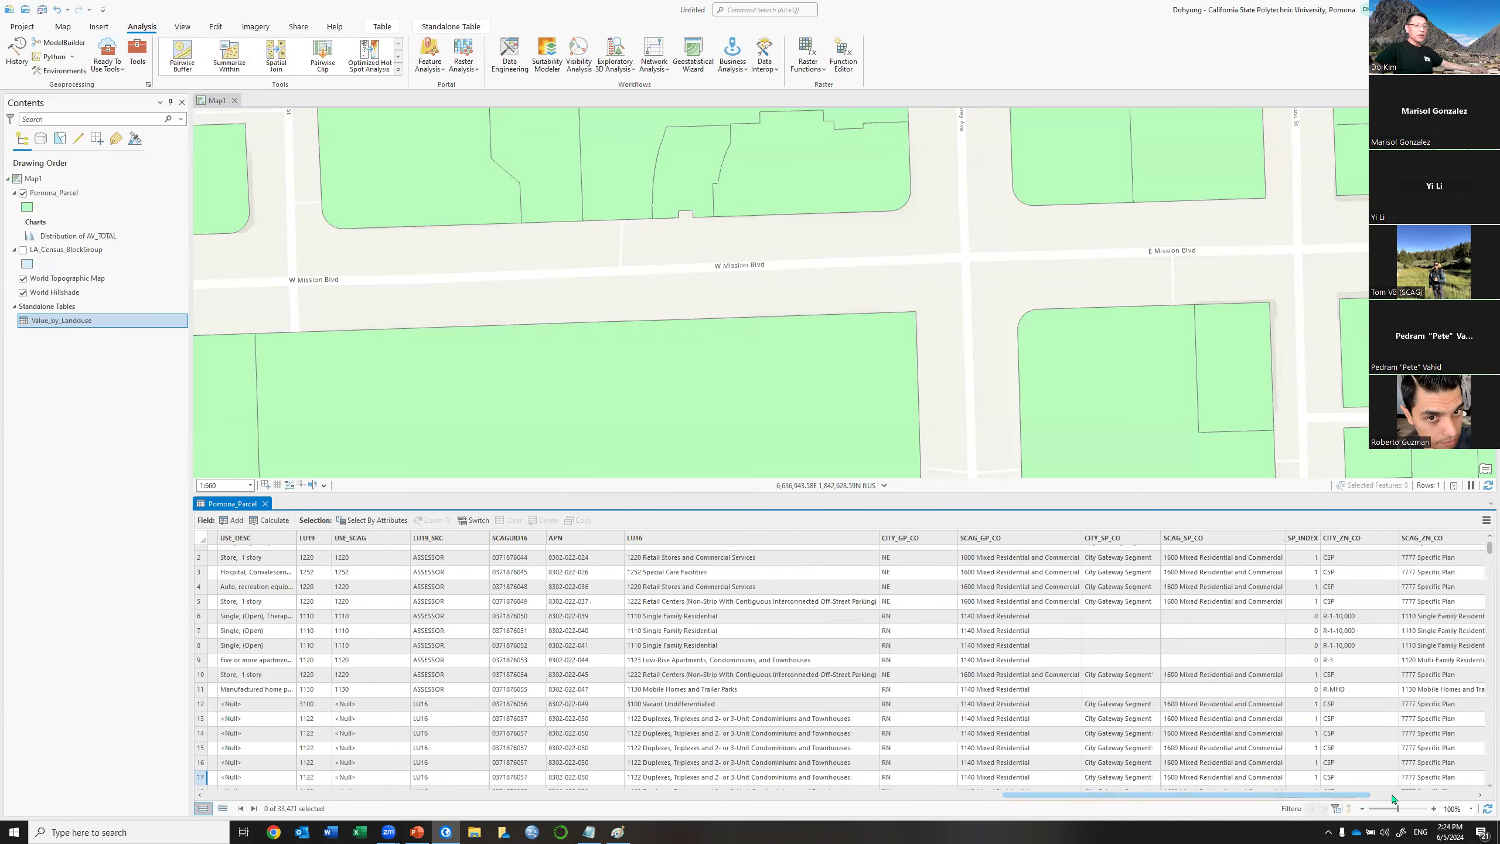
pyautogui.moveTo(1356, 797); pyautogui.dragTo(1461, 796)
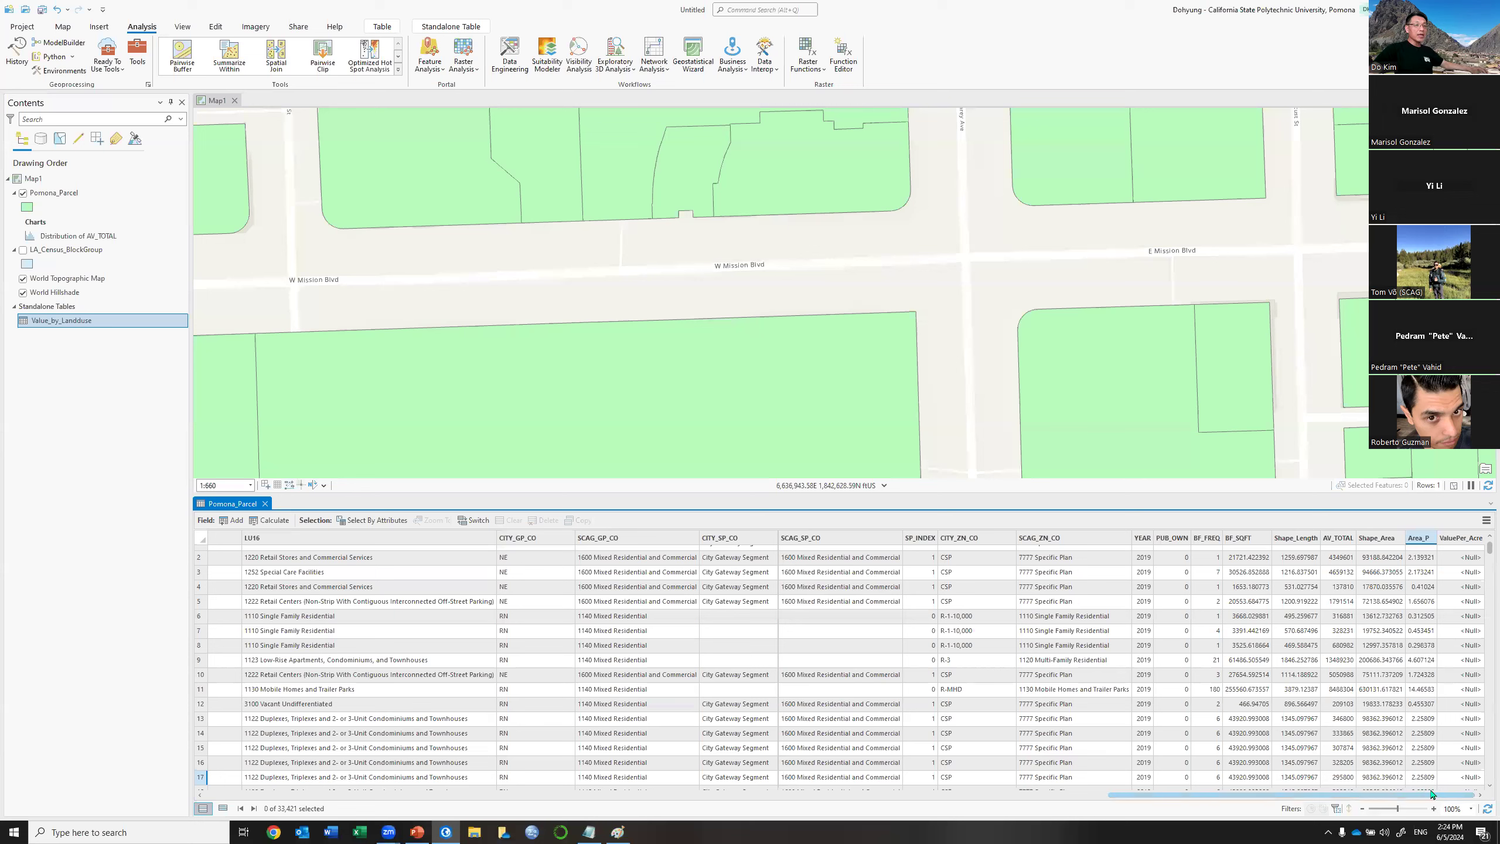
pyautogui.rightClick(1465, 541)
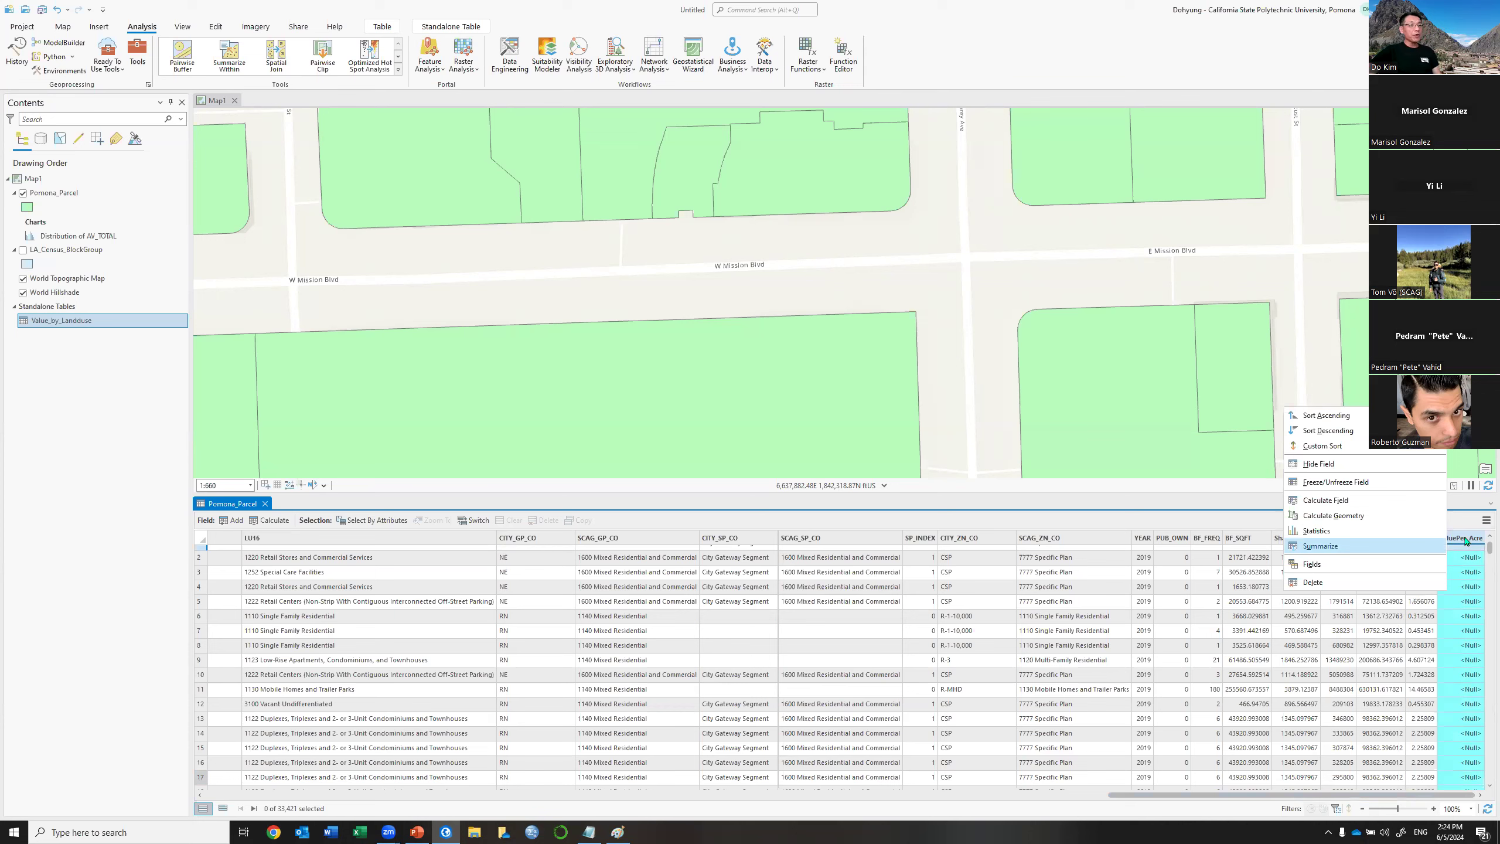
pyautogui.click(1376, 507)
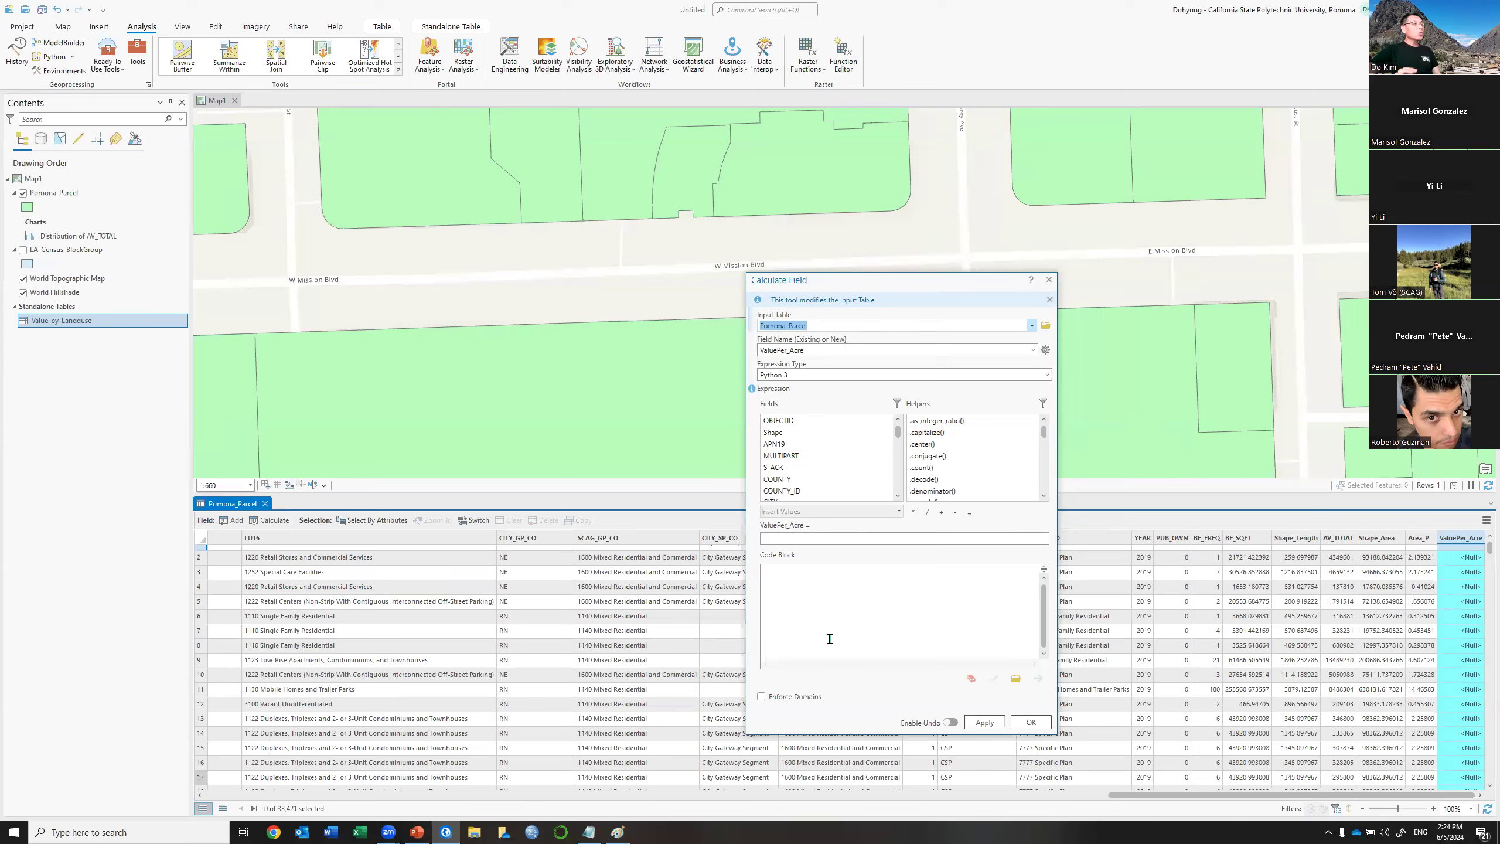
pyautogui.click(767, 538)
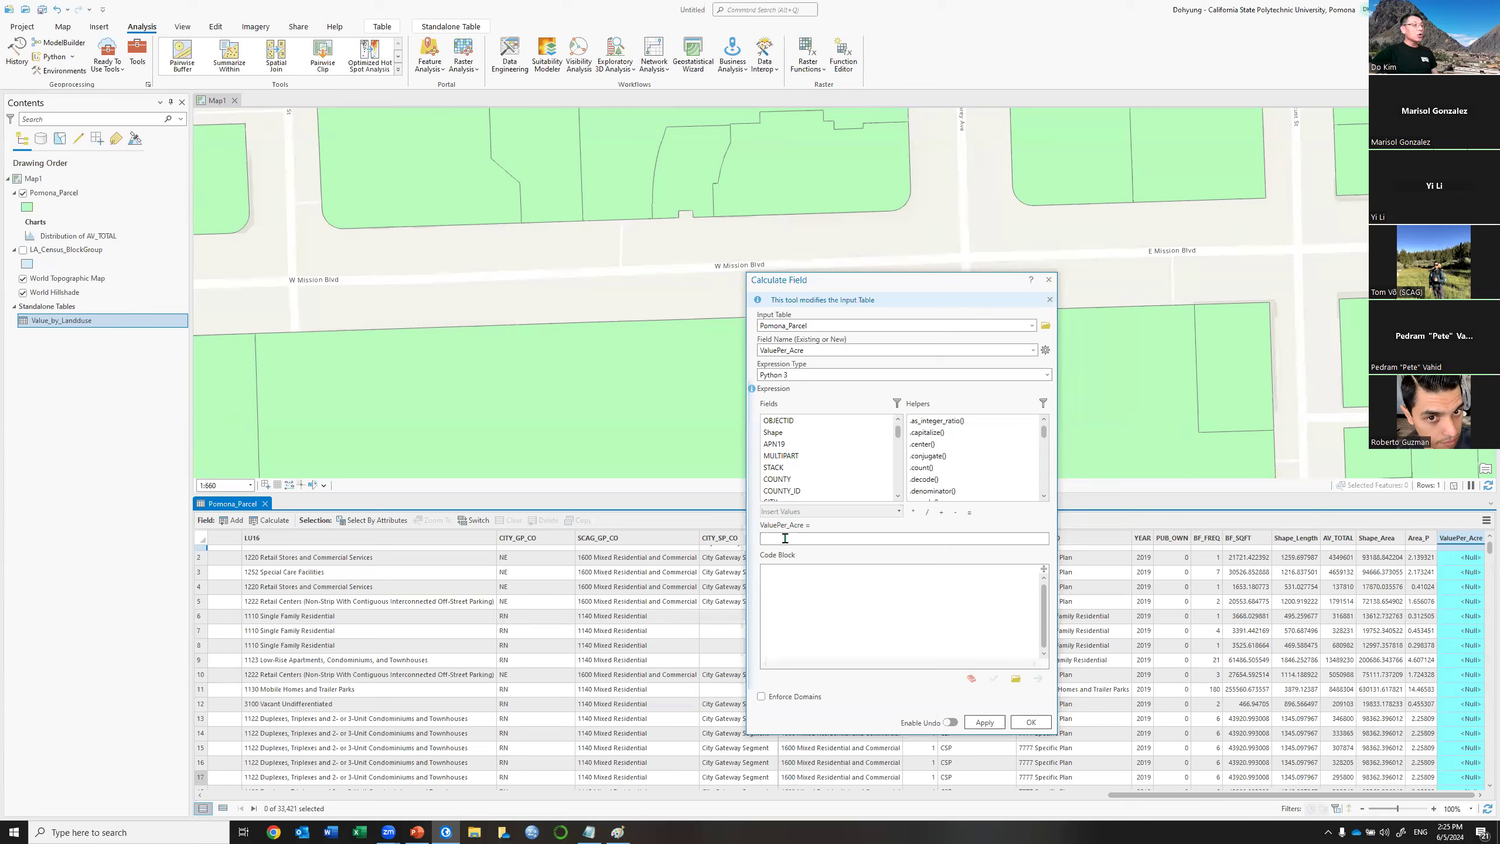
pyautogui.click(1036, 537)
pyautogui.moveTo(899, 434); pyautogui.dragTo(910, 488)
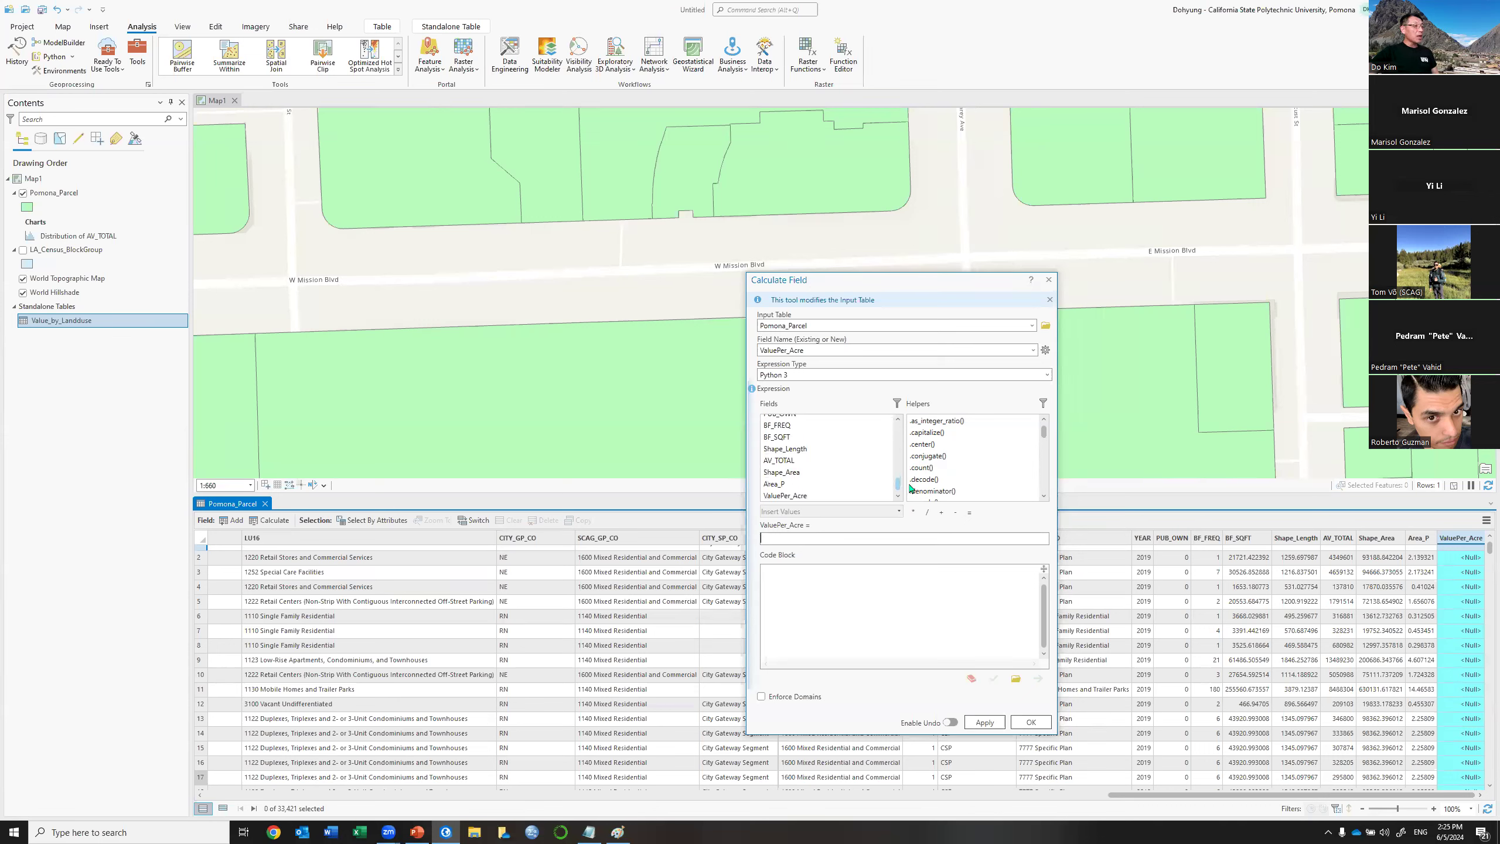
pyautogui.click(779, 463)
pyautogui.doubleClick(780, 461)
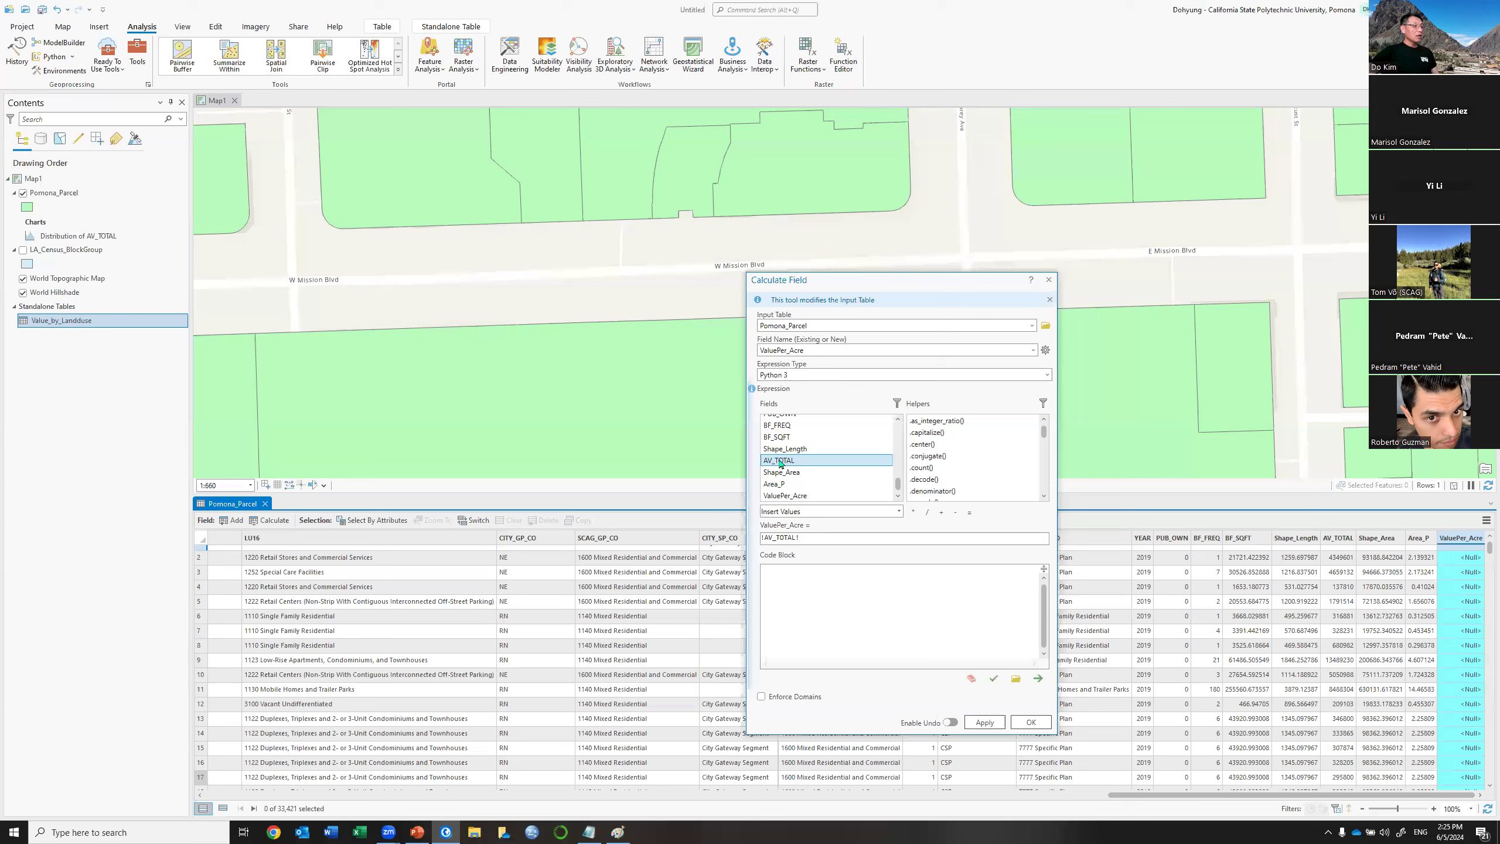
# Complete the ValuePer_Acre expression as !AV_TOTAL!/!Area_P!, dividing the total value by the parcel area.
pyautogui.click(820, 536)
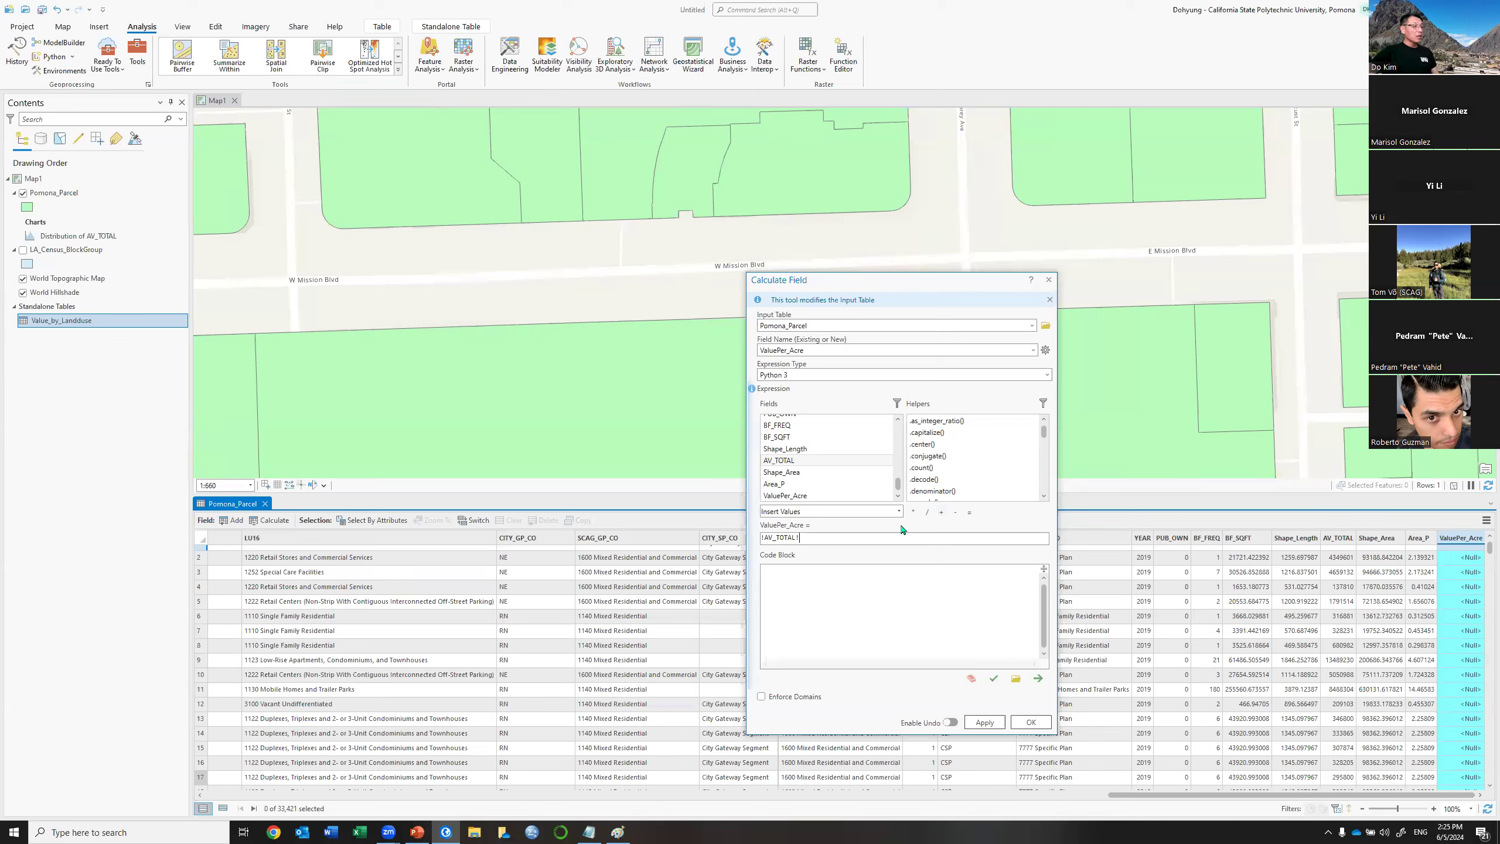
pyautogui.click(843, 537)
pyautogui.write('/')
pyautogui.doubleClick(774, 485)
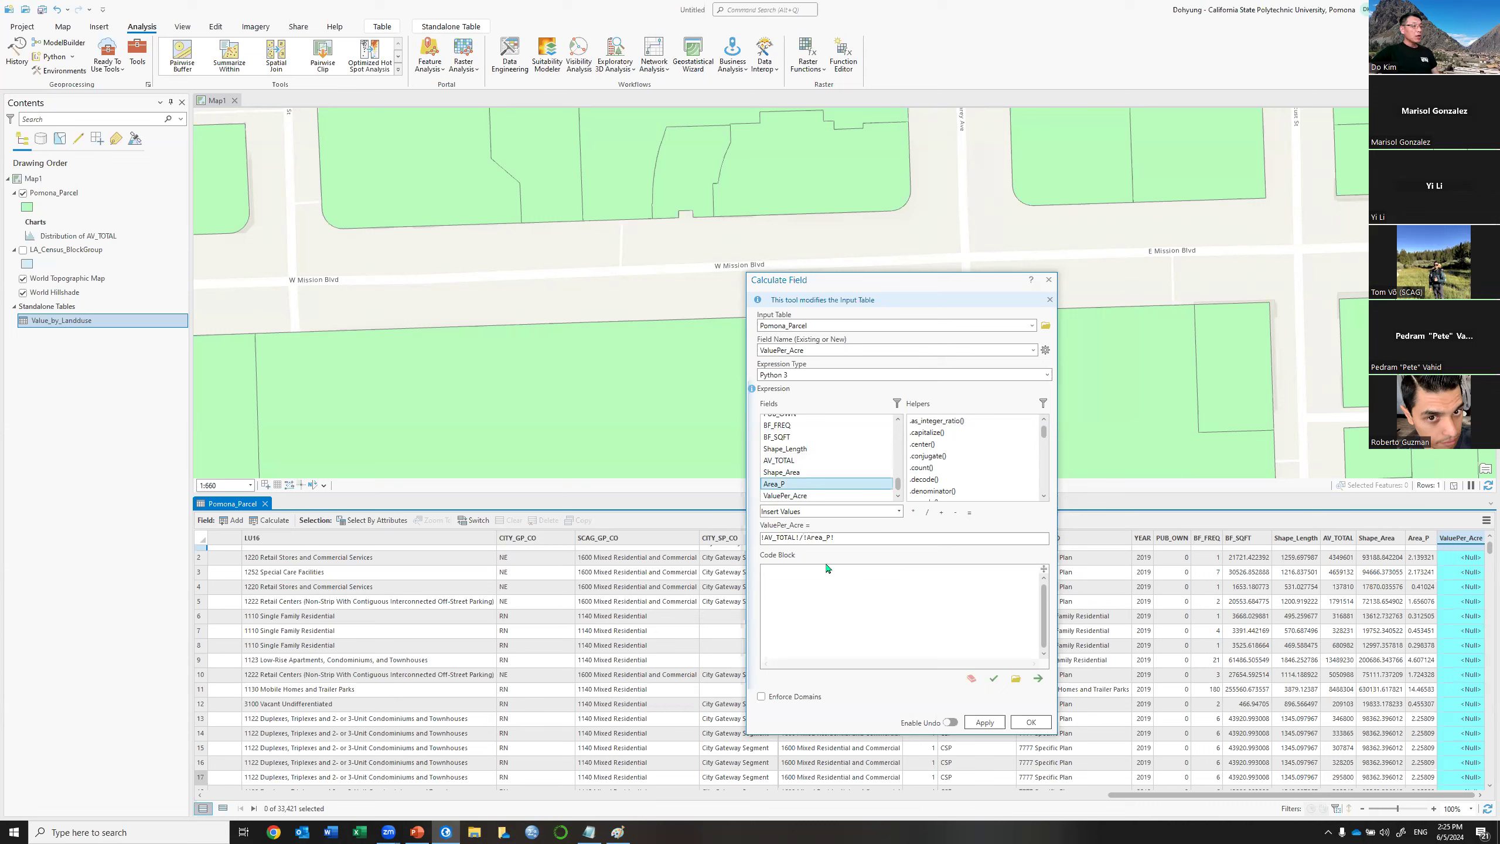
pyautogui.click(800, 538)
pyautogui.write('/!Area_P!')
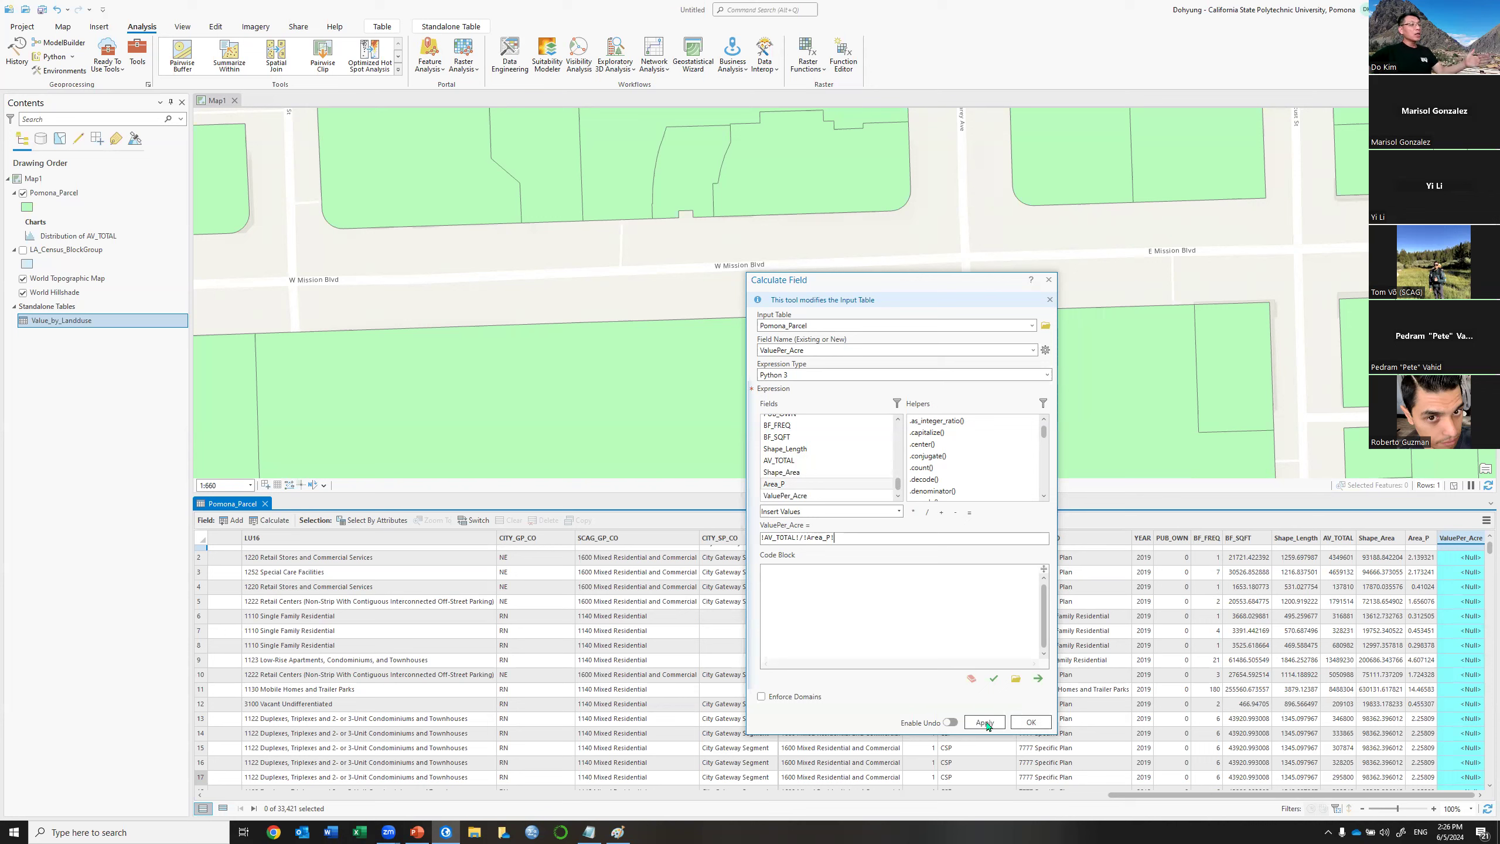
pyautogui.click(833, 537)
pyautogui.write('!')
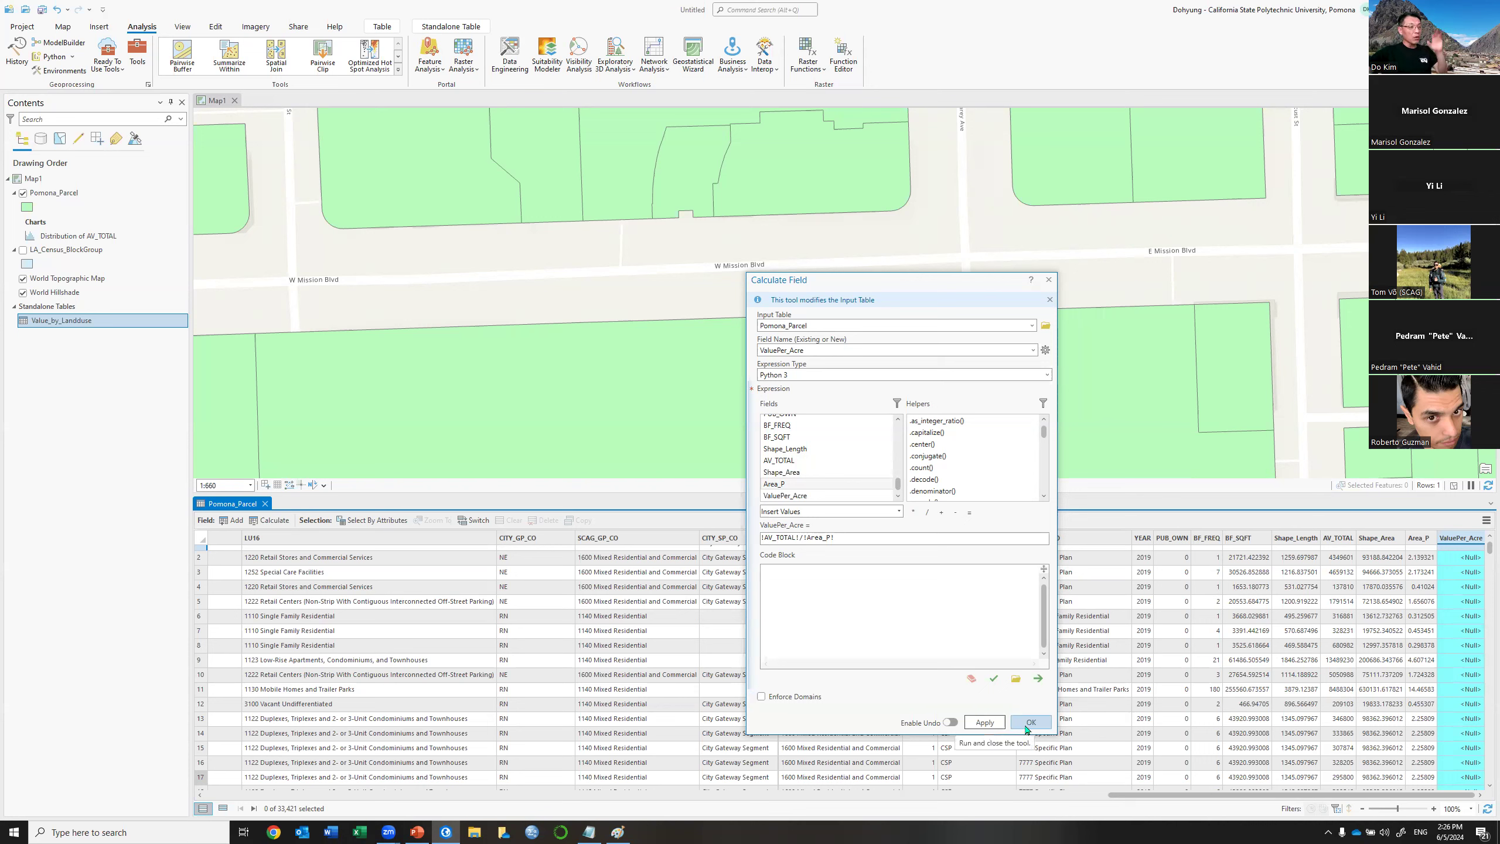
# Run the ValuePer_Acre calculation on Pomona_Parcel, read the tool's message details and close them.
pyautogui.click(982, 724)
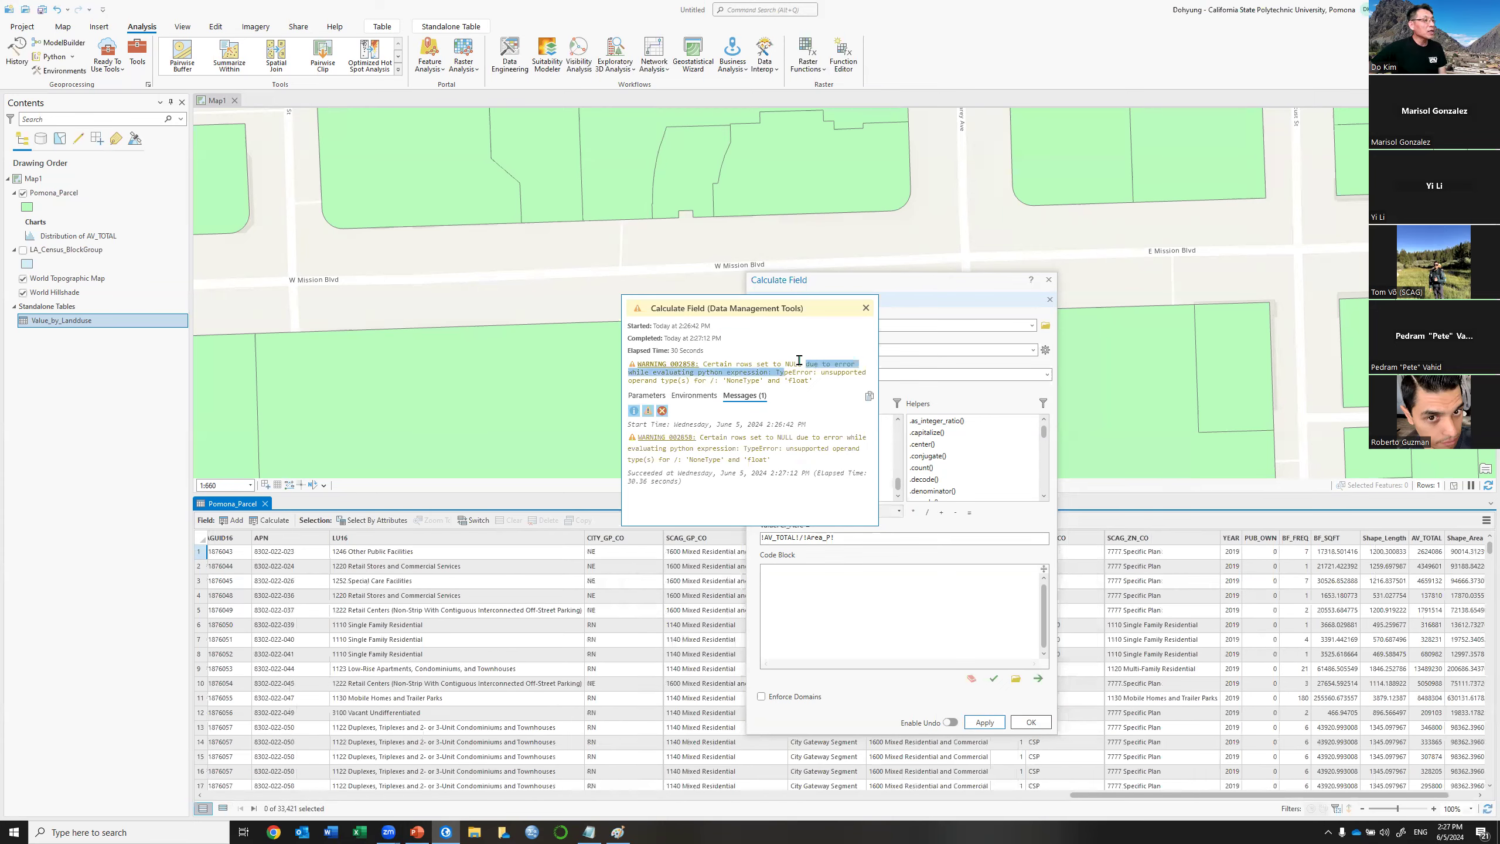
pyautogui.tripleClick(790, 360)
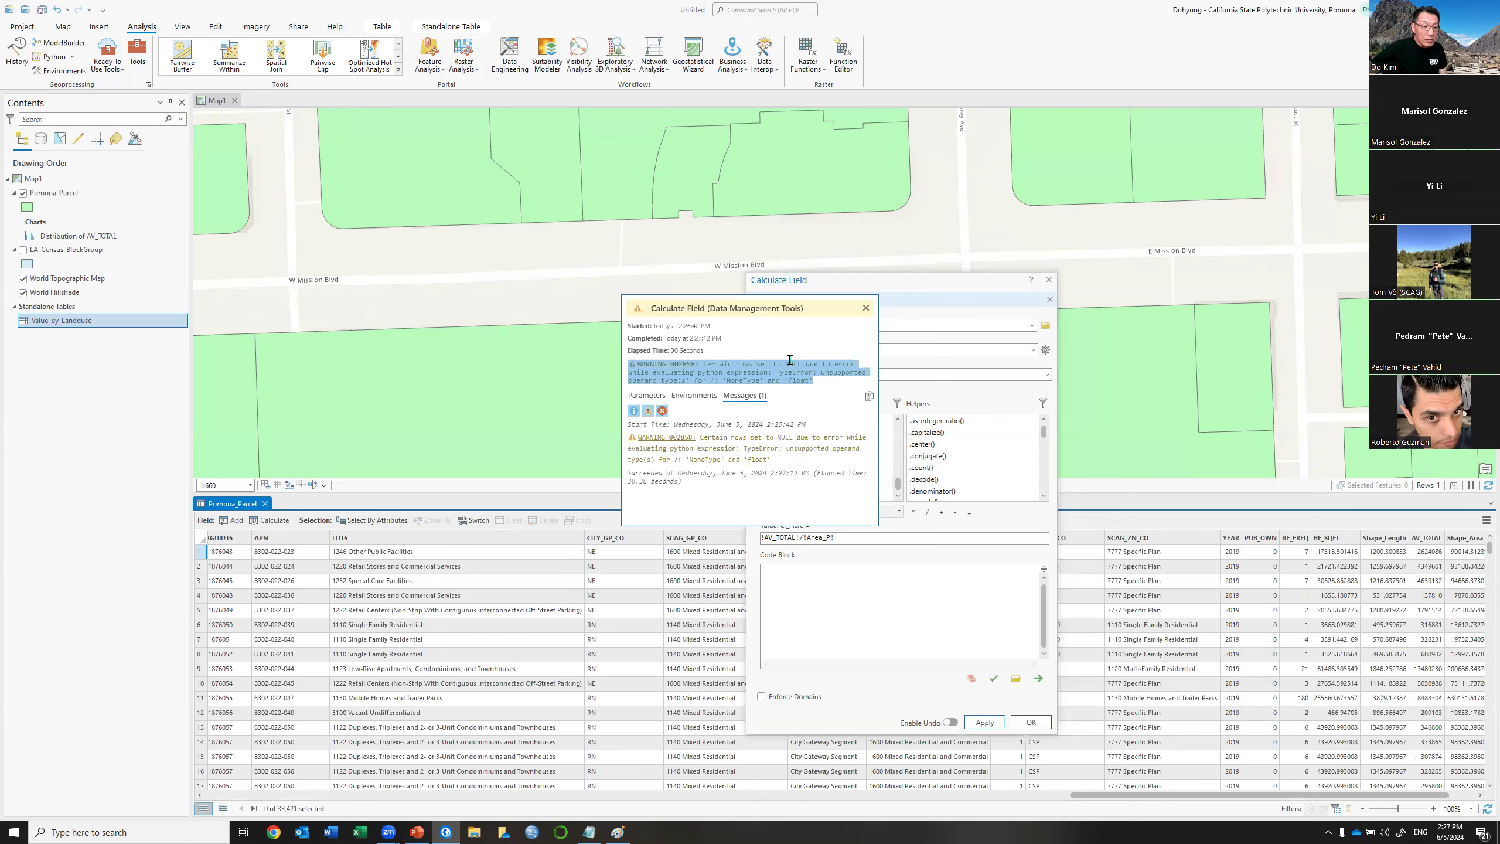
pyautogui.click(866, 307)
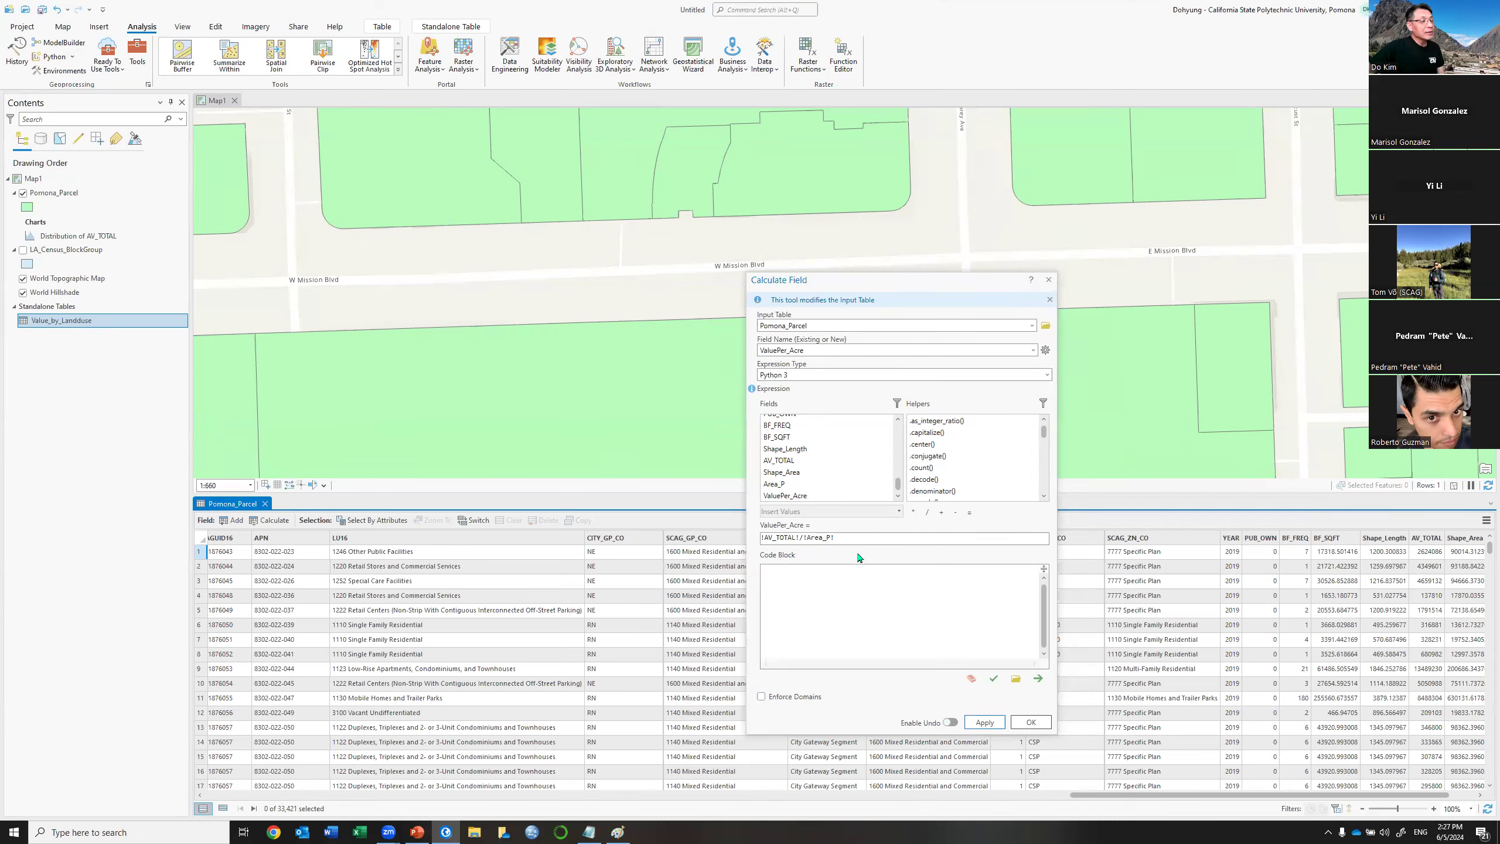
# Toggle Enable Undo on and back off, move Calculate Field clear of the table and check the ValuePer_Acre values.
pyautogui.click(951, 722)
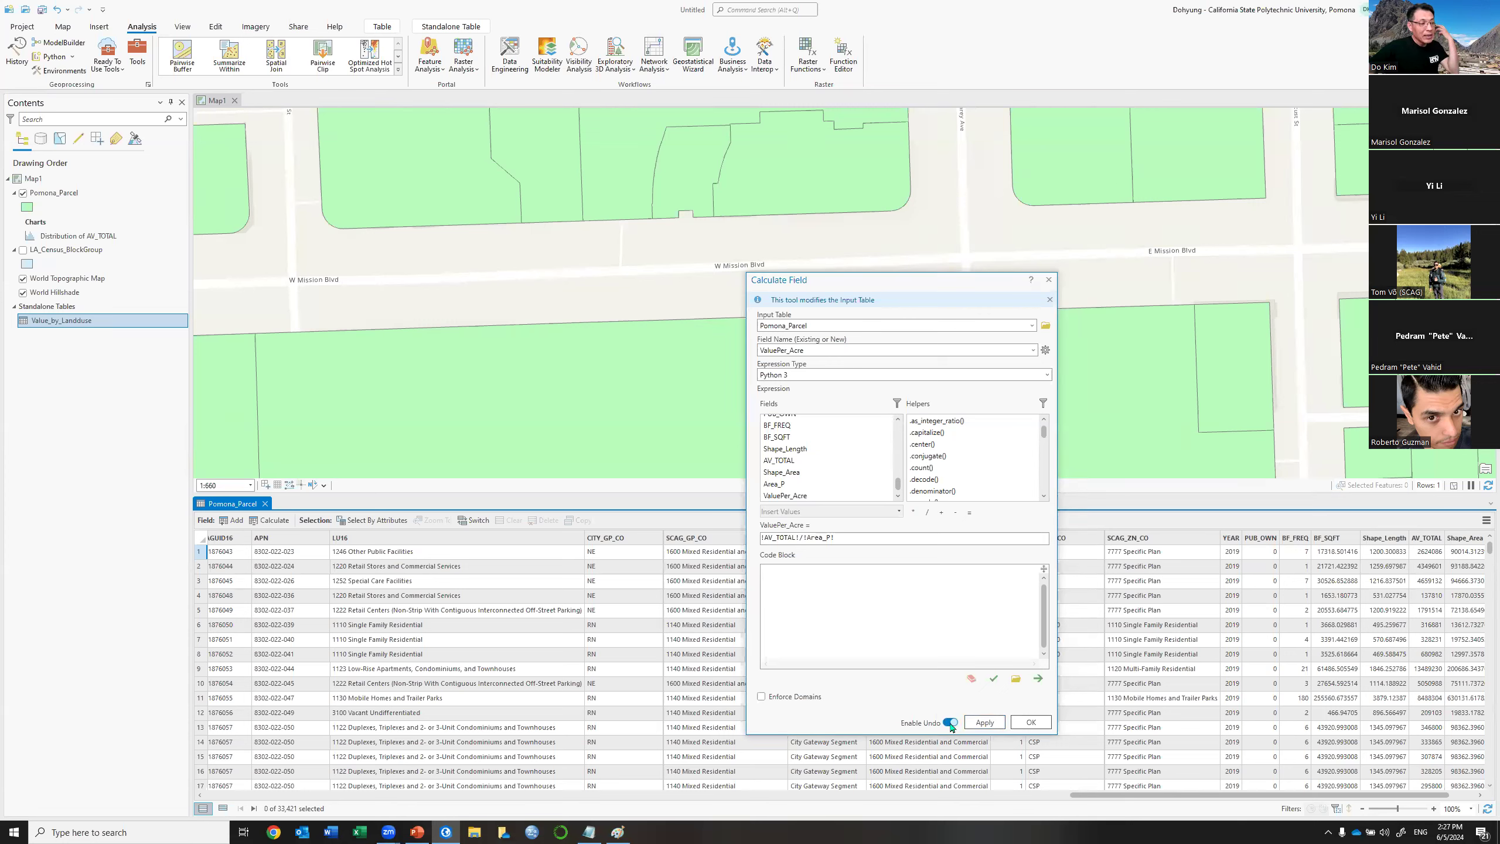
pyautogui.click(949, 722)
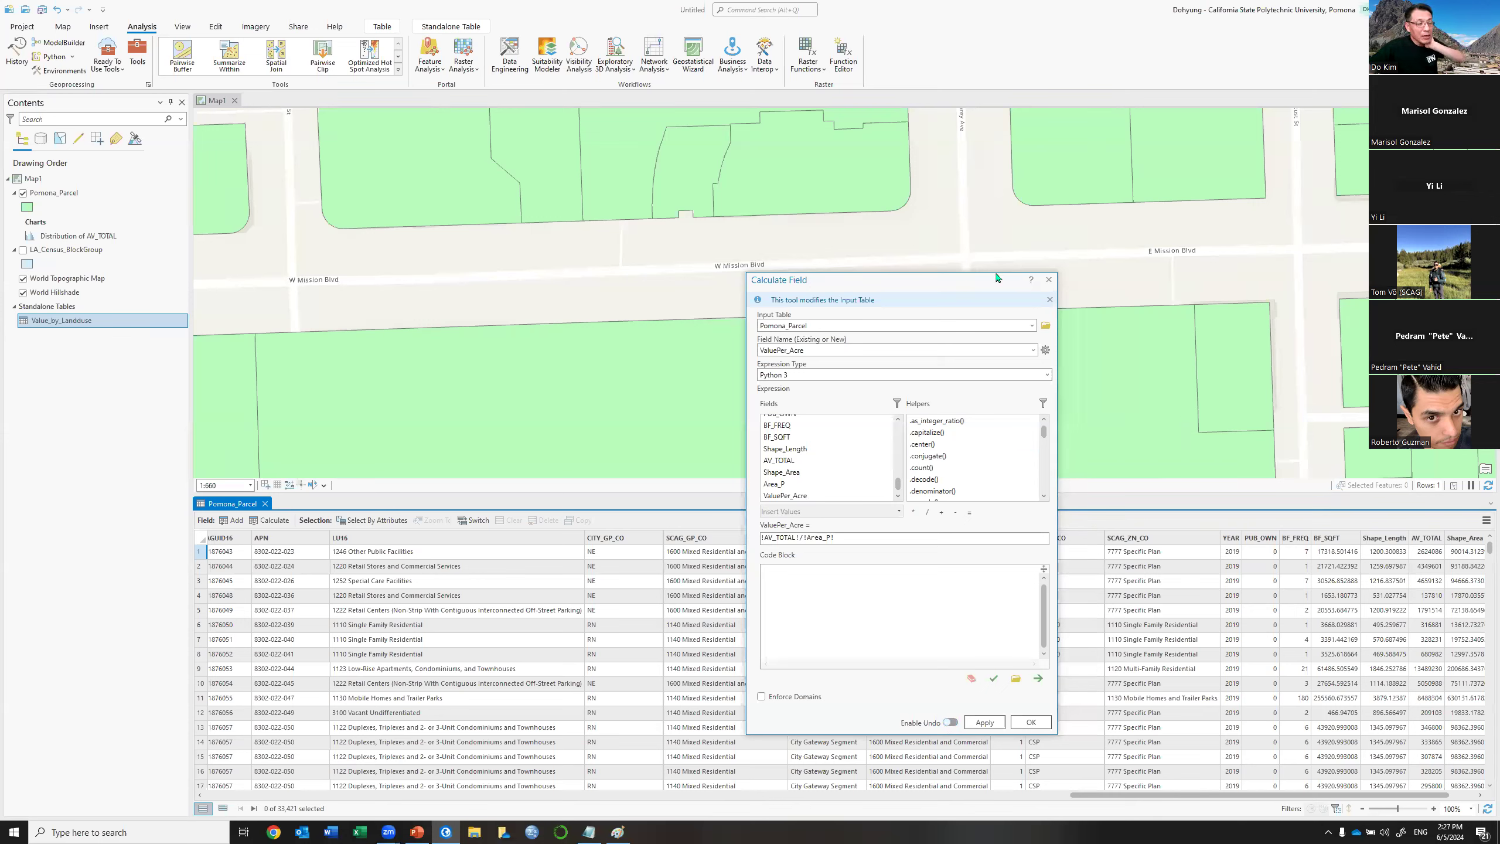
pyautogui.moveTo(997, 277); pyautogui.dragTo(1145, 77)
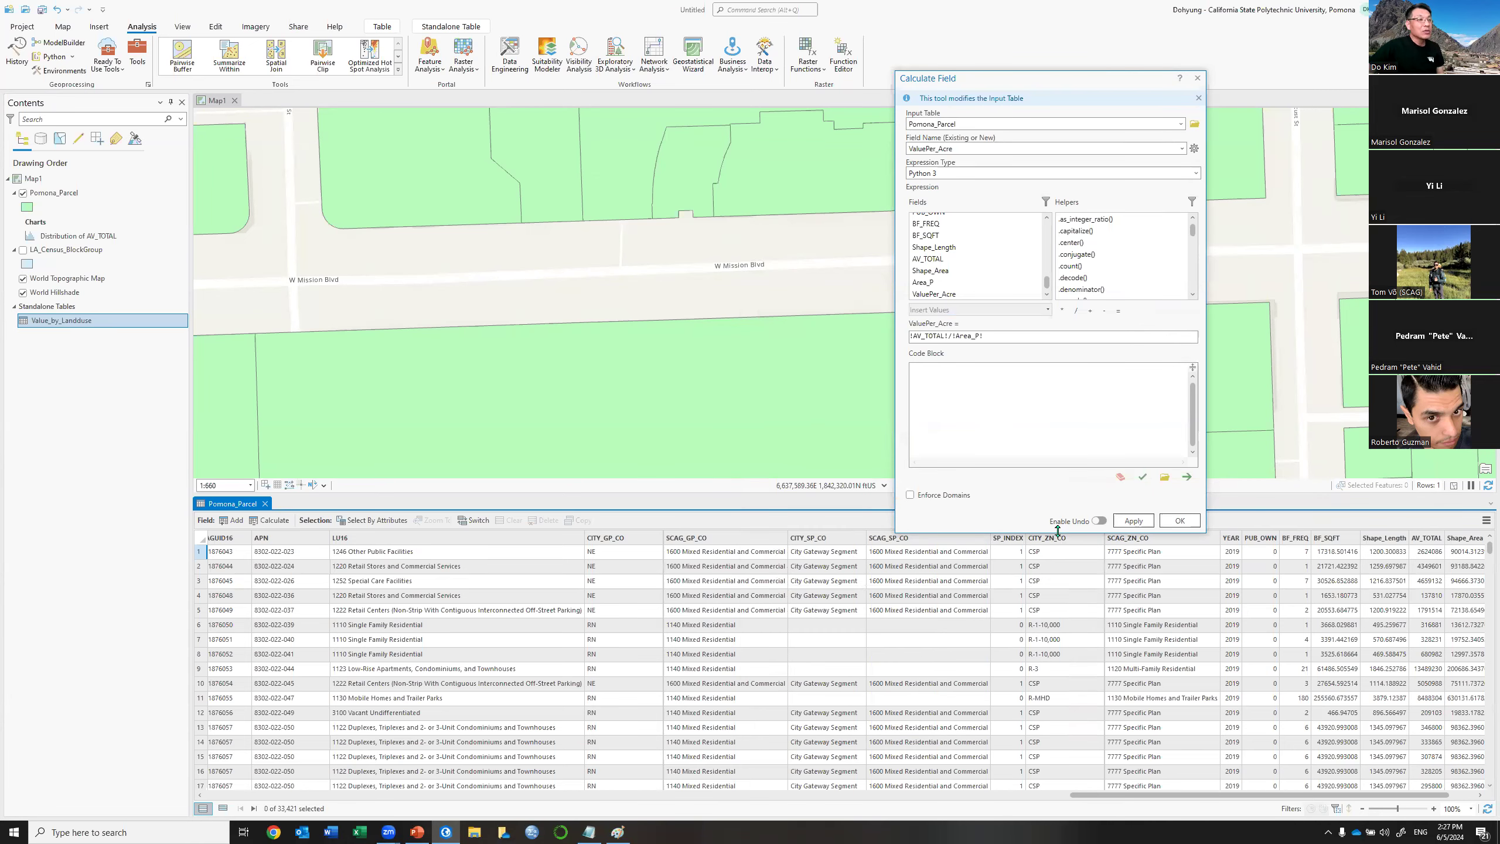
pyautogui.moveTo(1420, 795); pyautogui.dragTo(1435, 797)
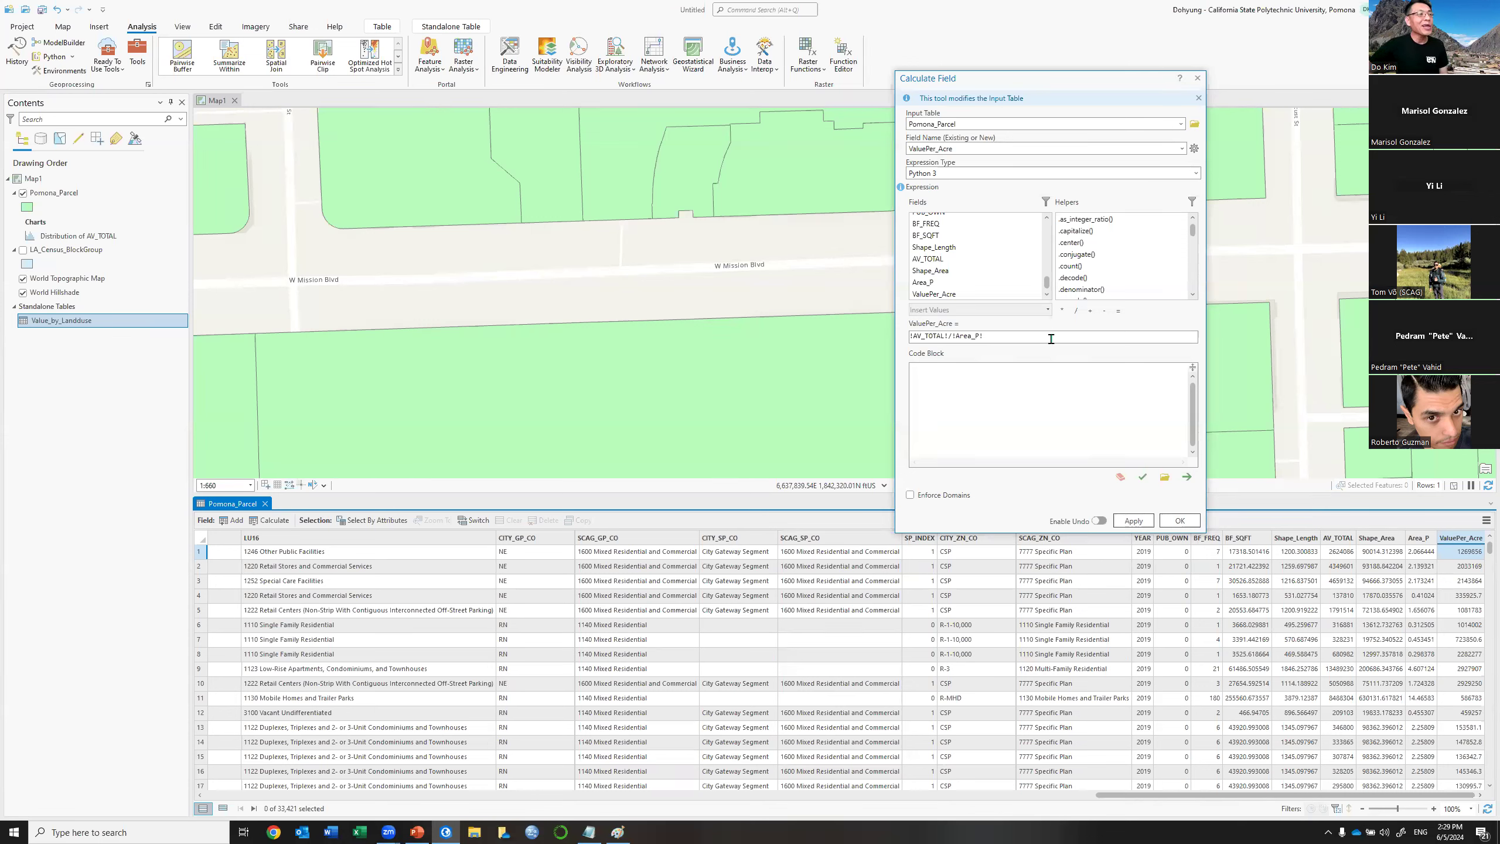
# Review the ValuePer_Acre expression and the math functions among the Helpers, and close Calculate Field.
pyautogui.click(1028, 333)
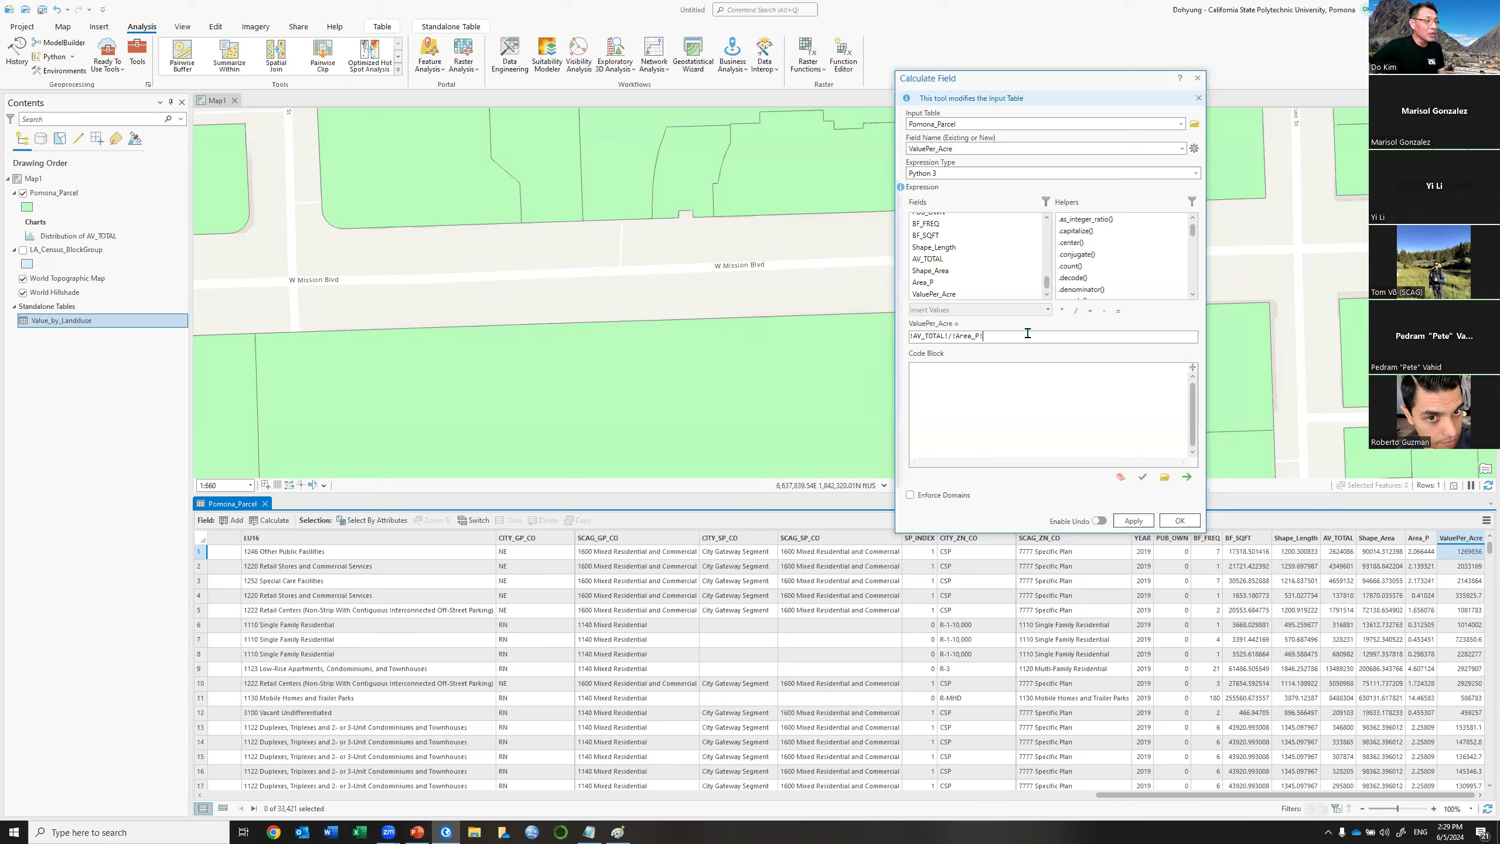
pyautogui.moveTo(1028, 333); pyautogui.dragTo(840, 329)
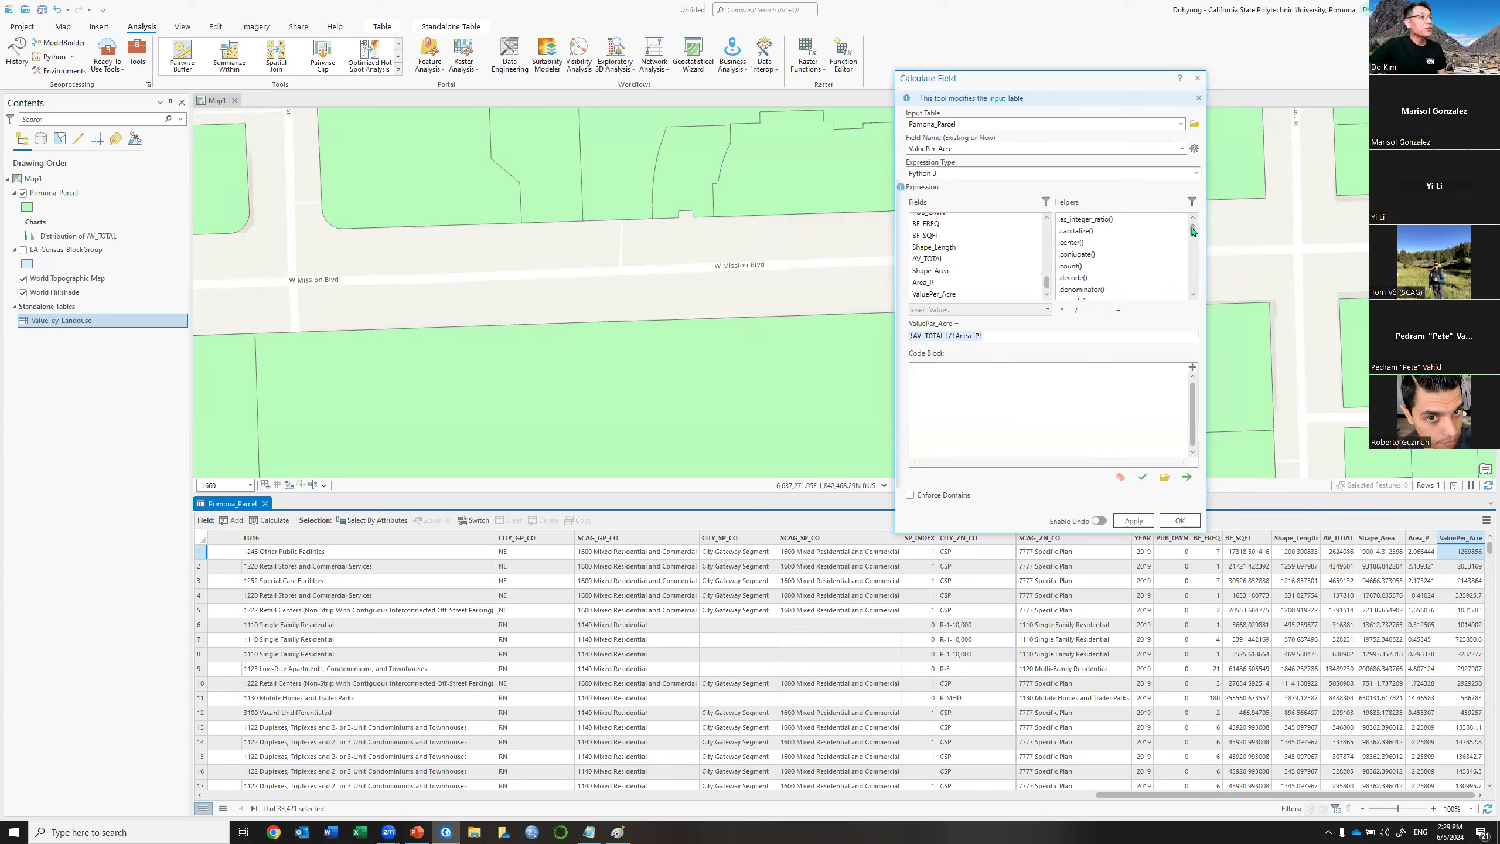
pyautogui.moveTo(1193, 231); pyautogui.dragTo(1193, 245)
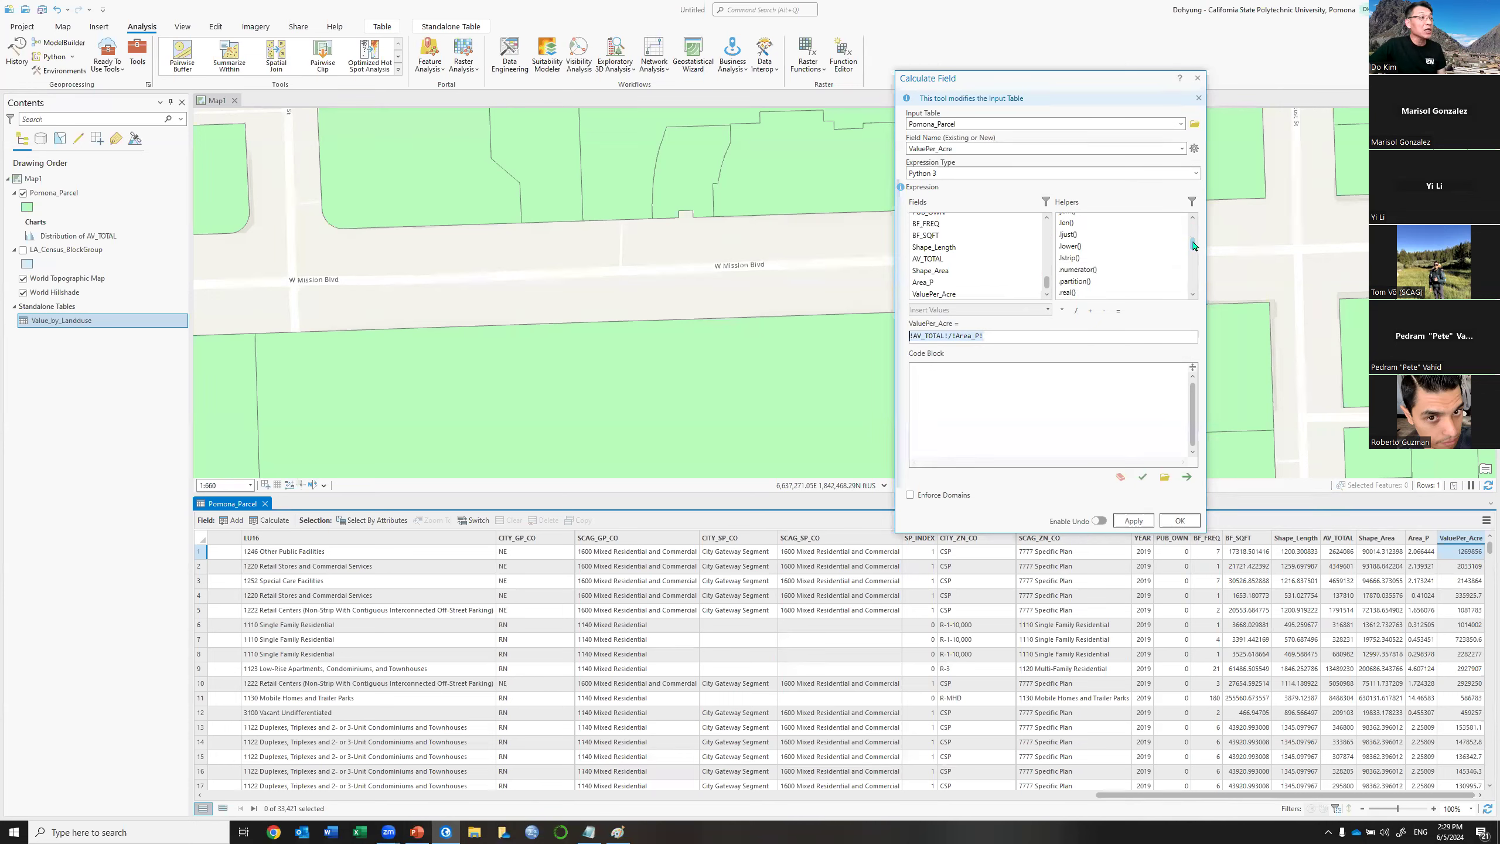
pyautogui.moveTo(1194, 247); pyautogui.dragTo(1193, 266)
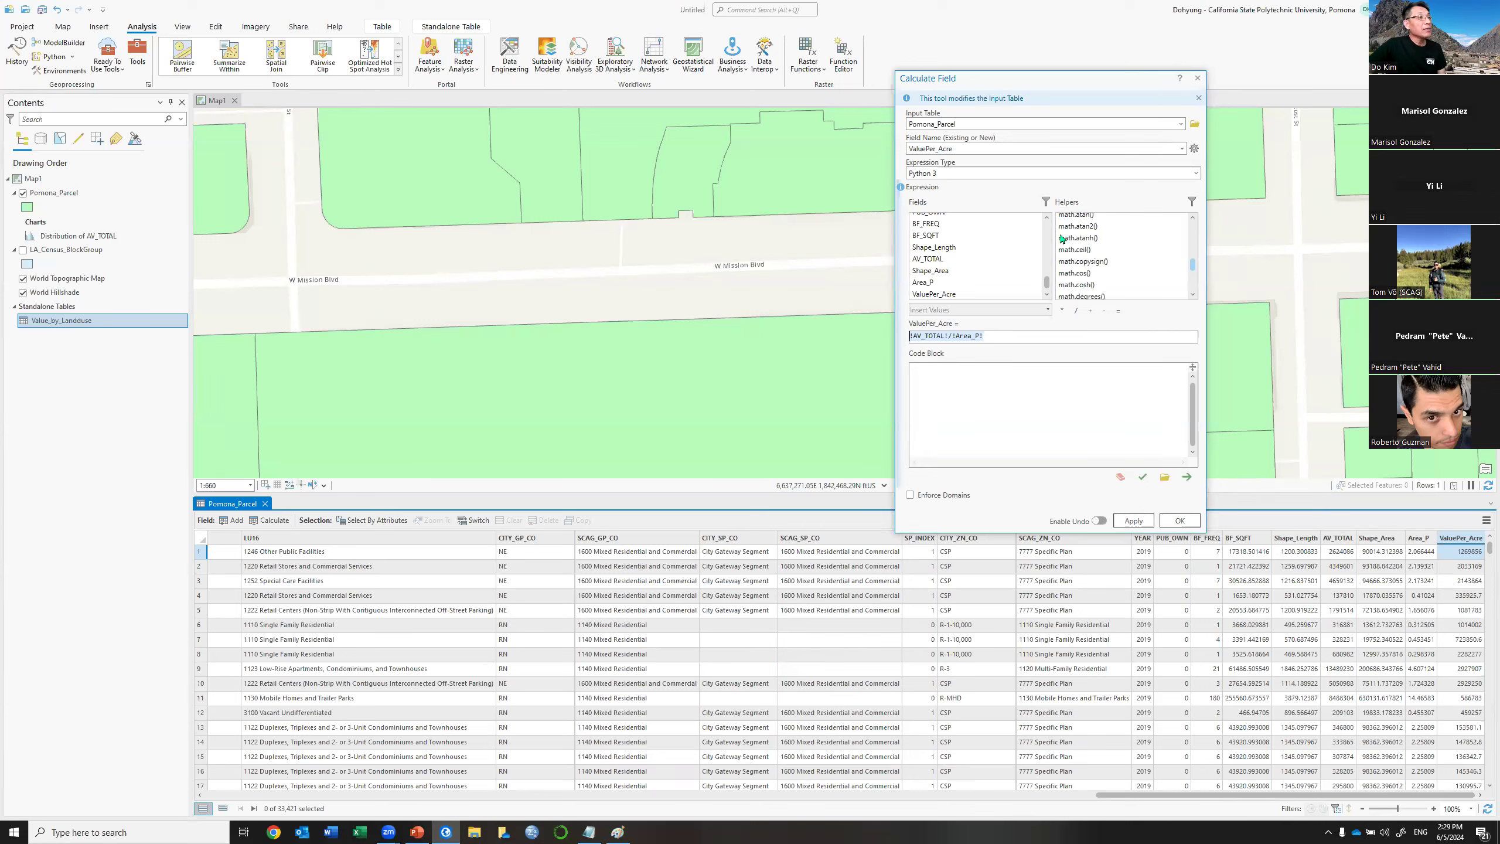
pyautogui.scroll(-2, 1106, 244)
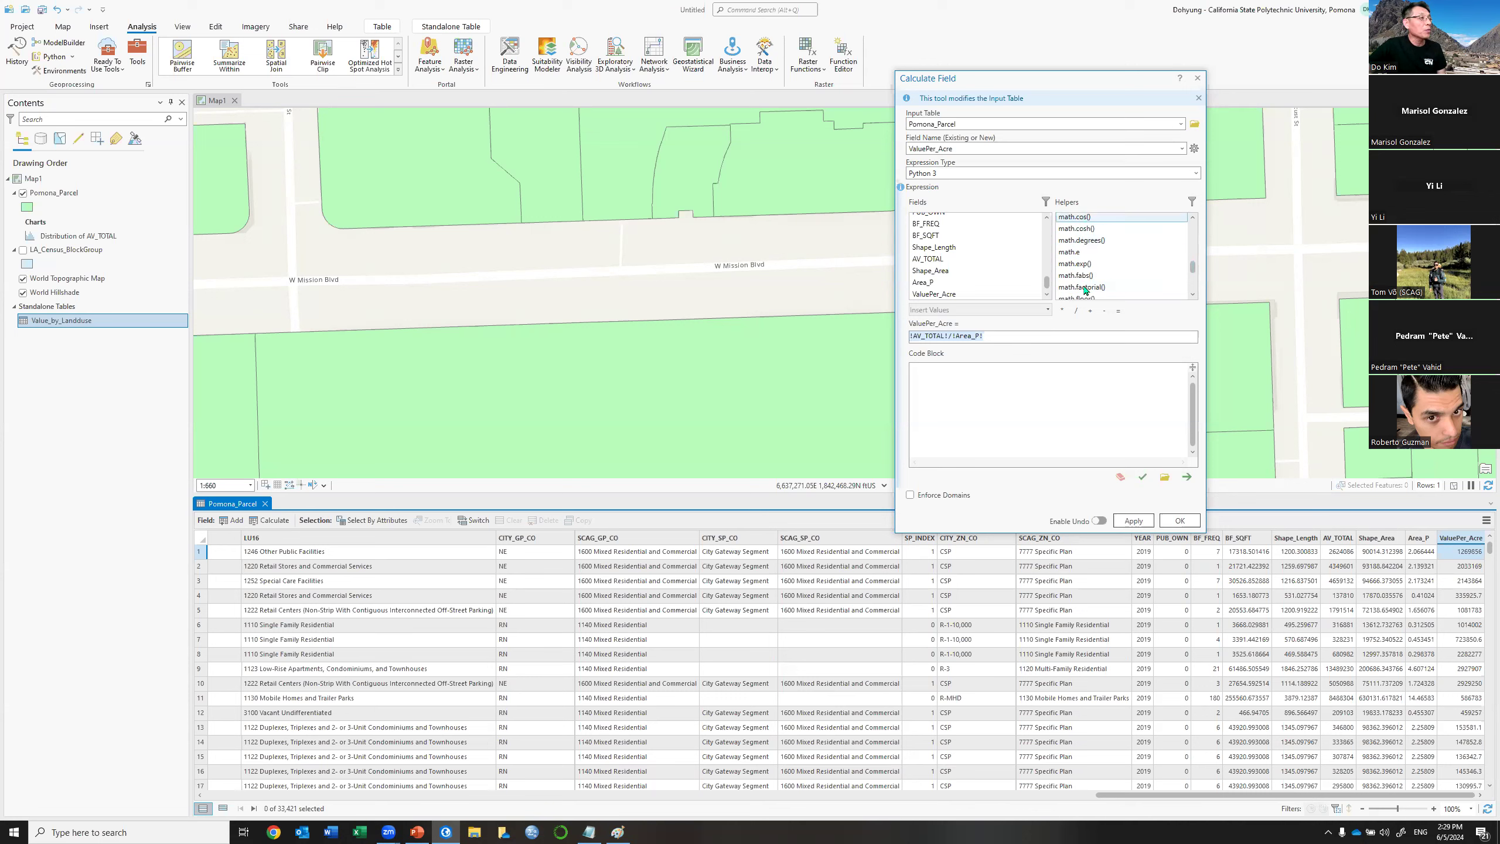
pyautogui.click(1025, 337)
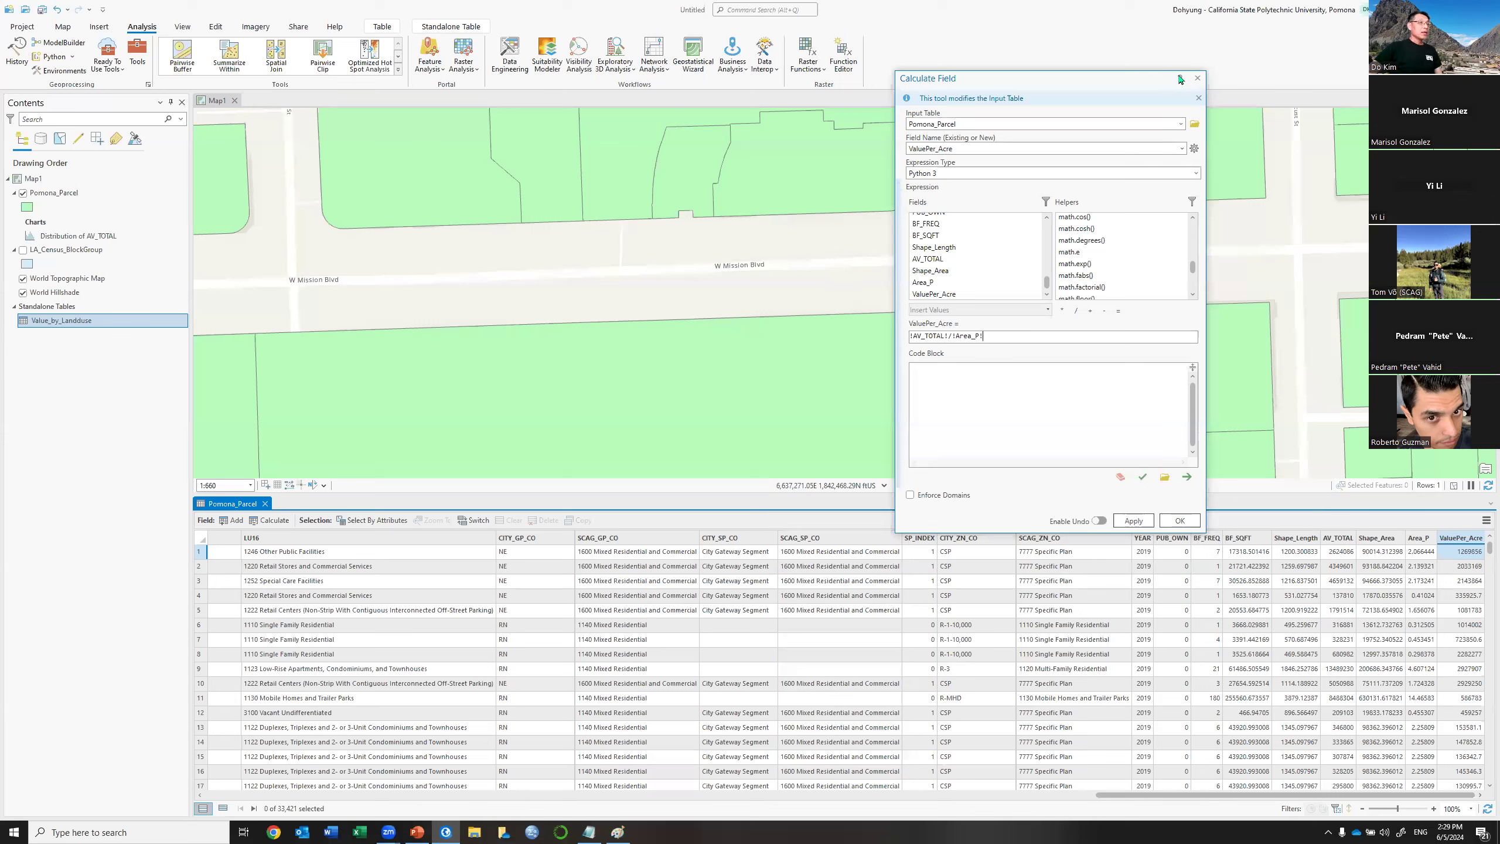
pyautogui.click(1198, 79)
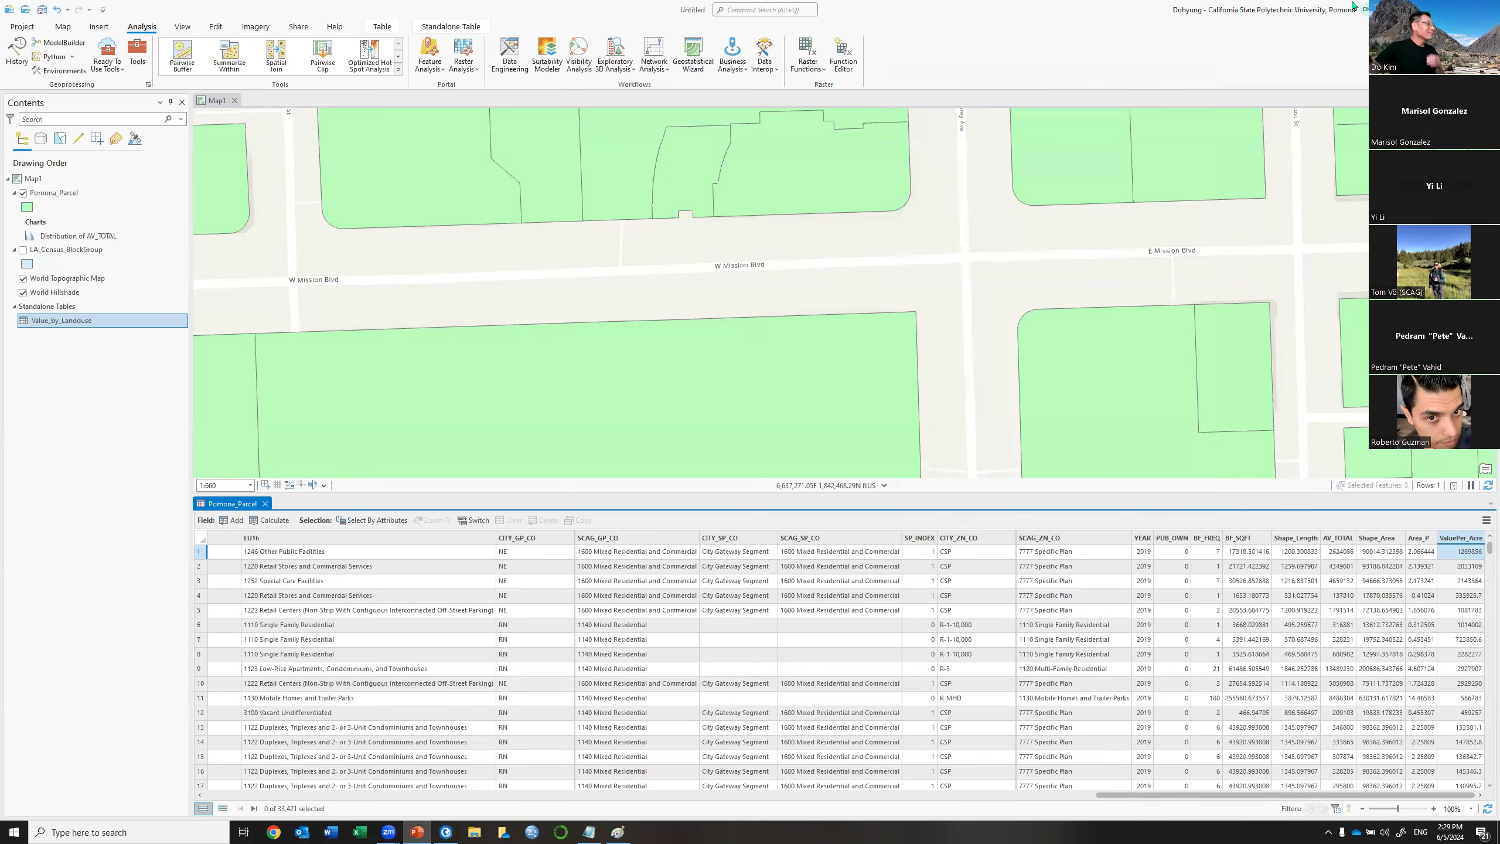
# Switch to the PowerPoint slide show and advance from Field Calculator to the Processing Text Values slide.
pyautogui.hotkey('alt', 'Tab')
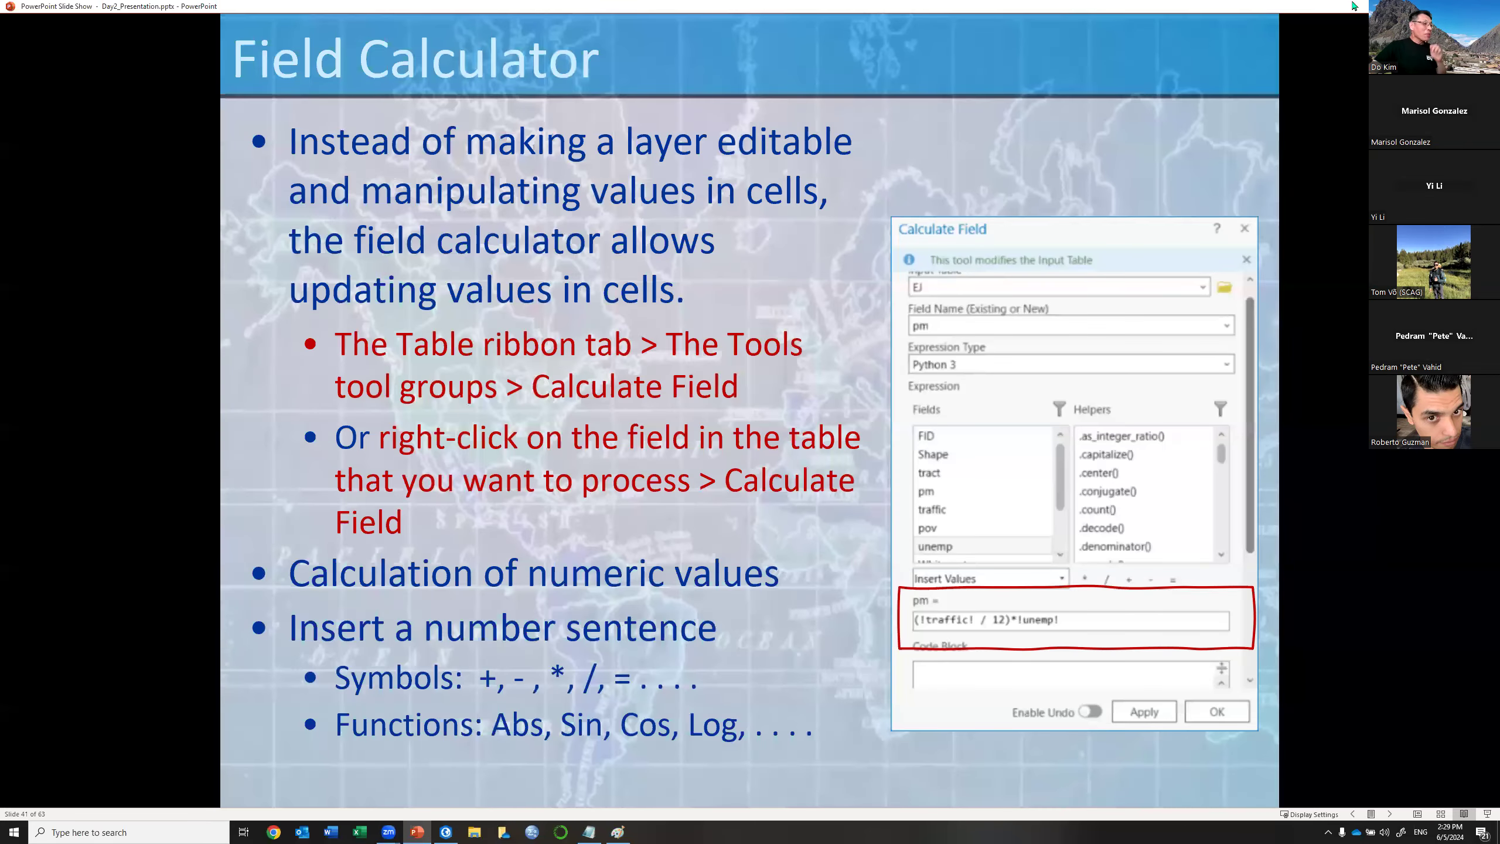
pyautogui.press('Right')
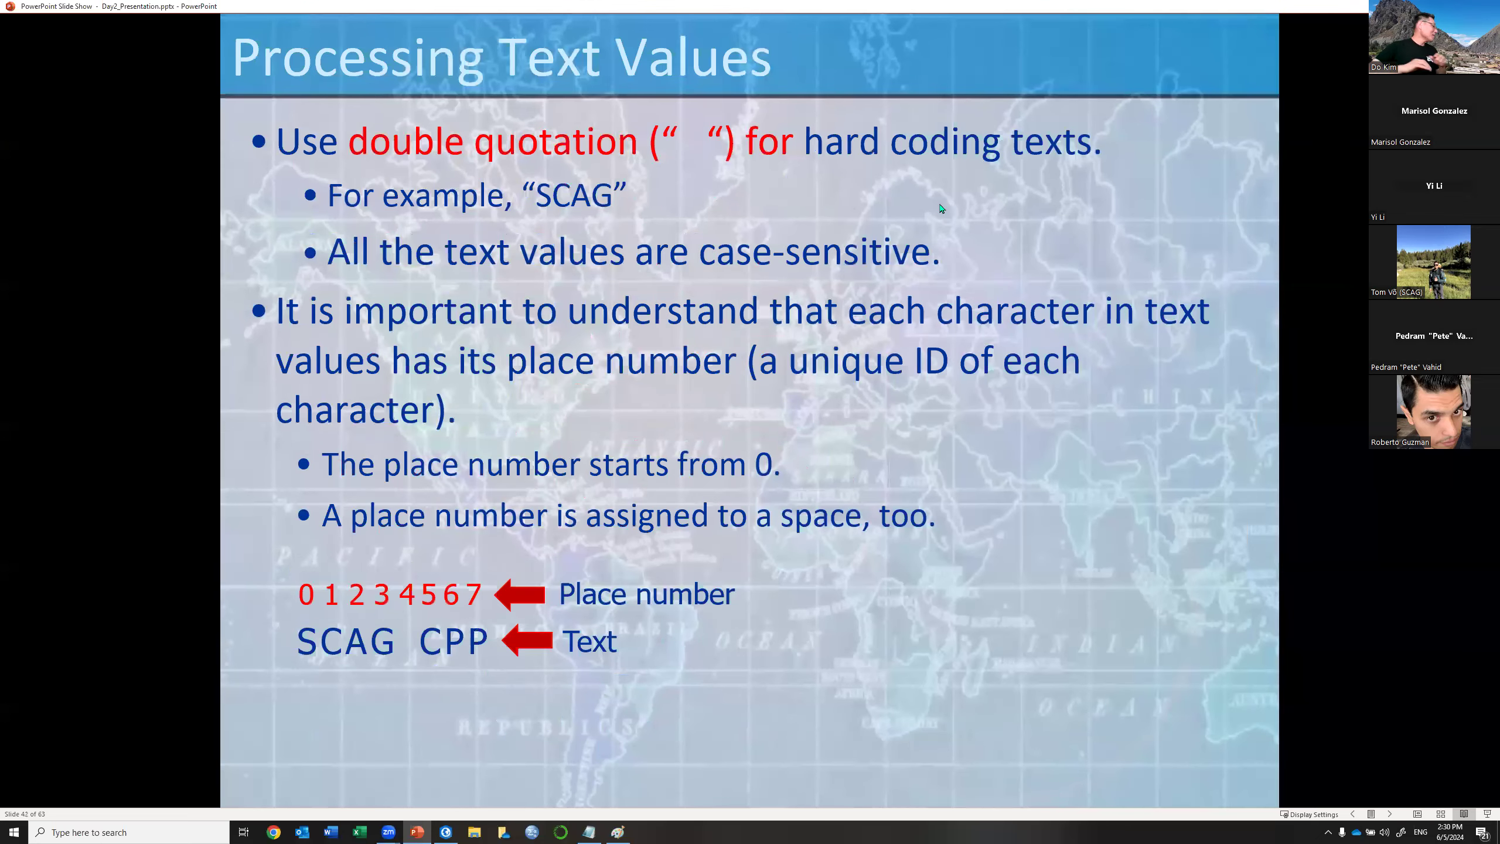
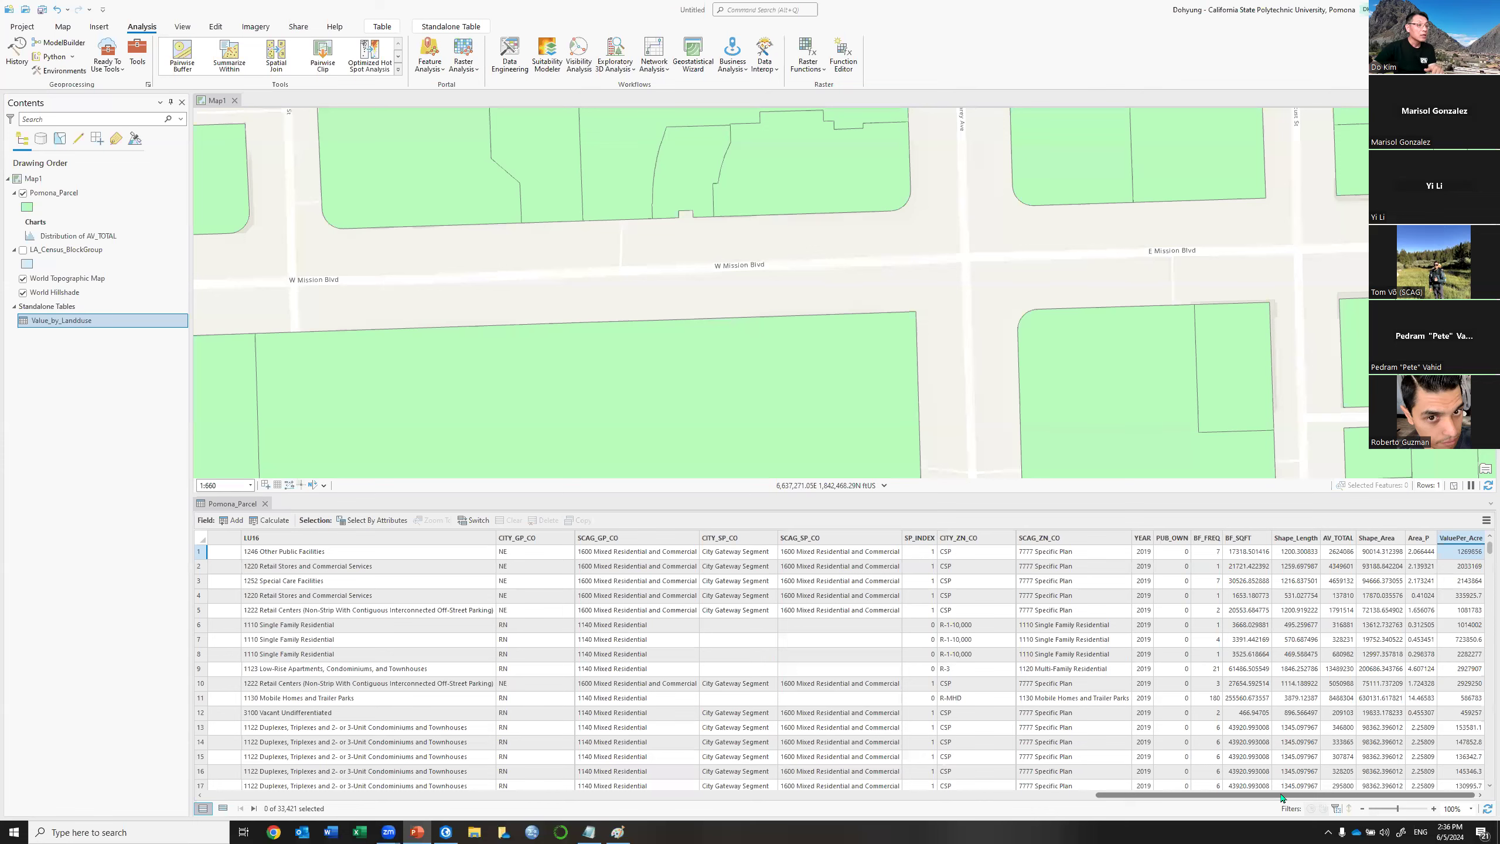
# Widen the OWNER_1 column near the start of the Pomona_Parcel table so the full owner names fit.
pyautogui.moveTo(1241, 796); pyautogui.dragTo(1208, 795)
pyautogui.moveTo(685, 817); pyautogui.dragTo(1050, 780)
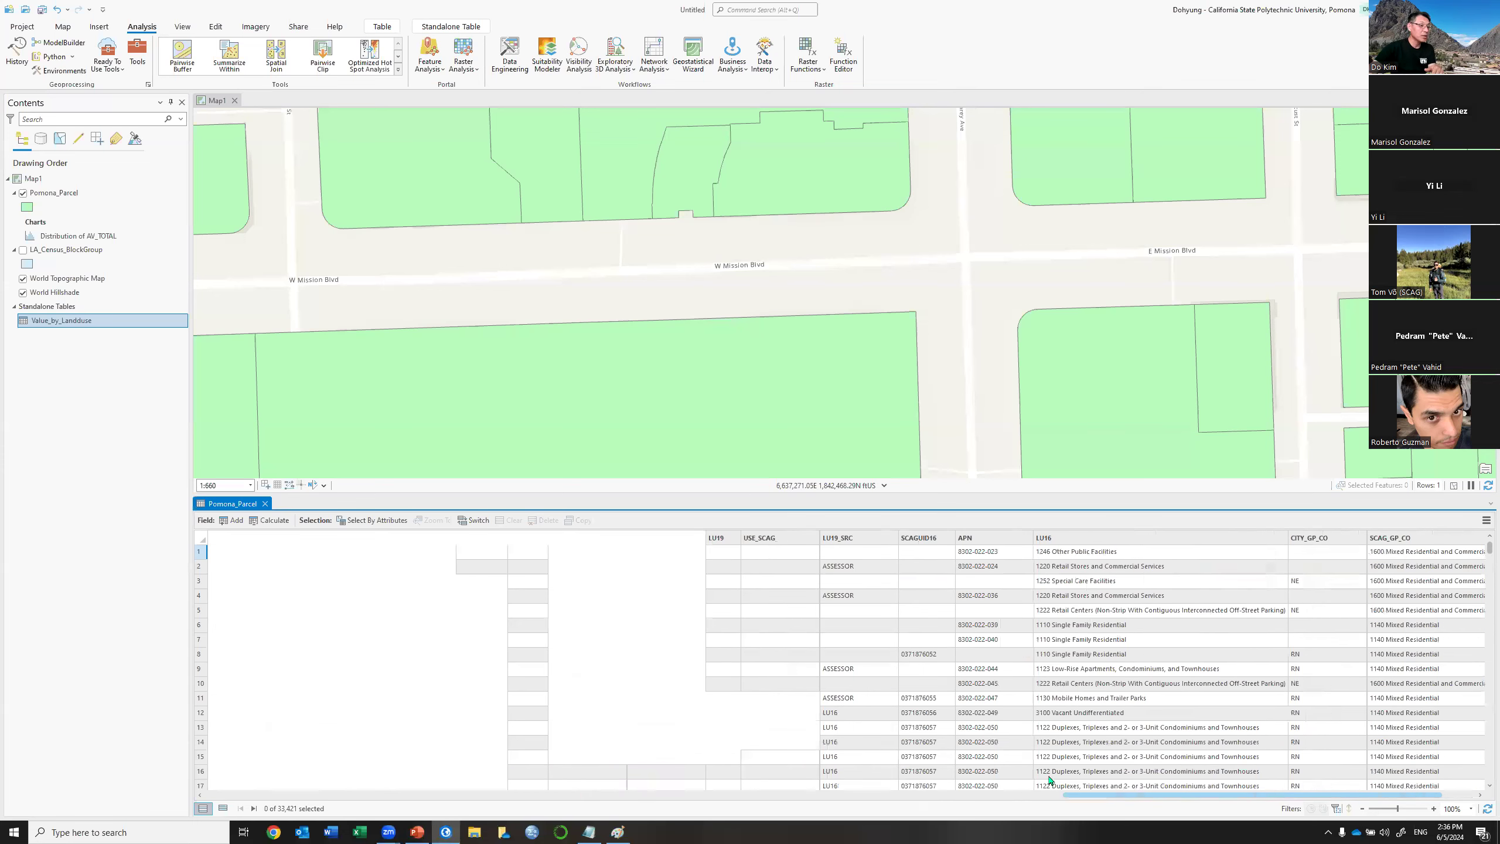
pyautogui.moveTo(445, 796); pyautogui.dragTo(525, 795)
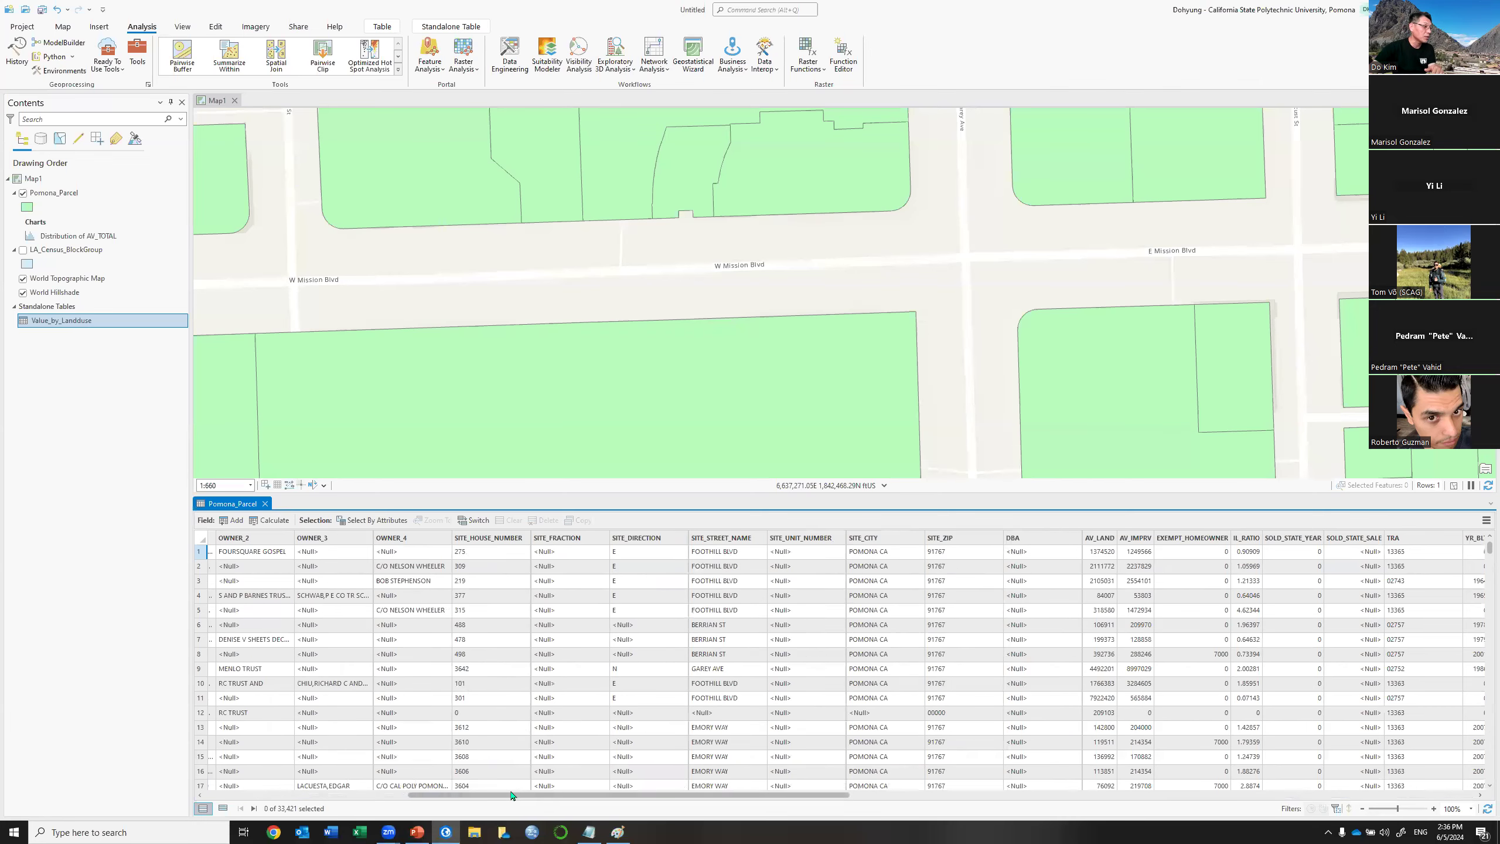
pyautogui.click(275, 795)
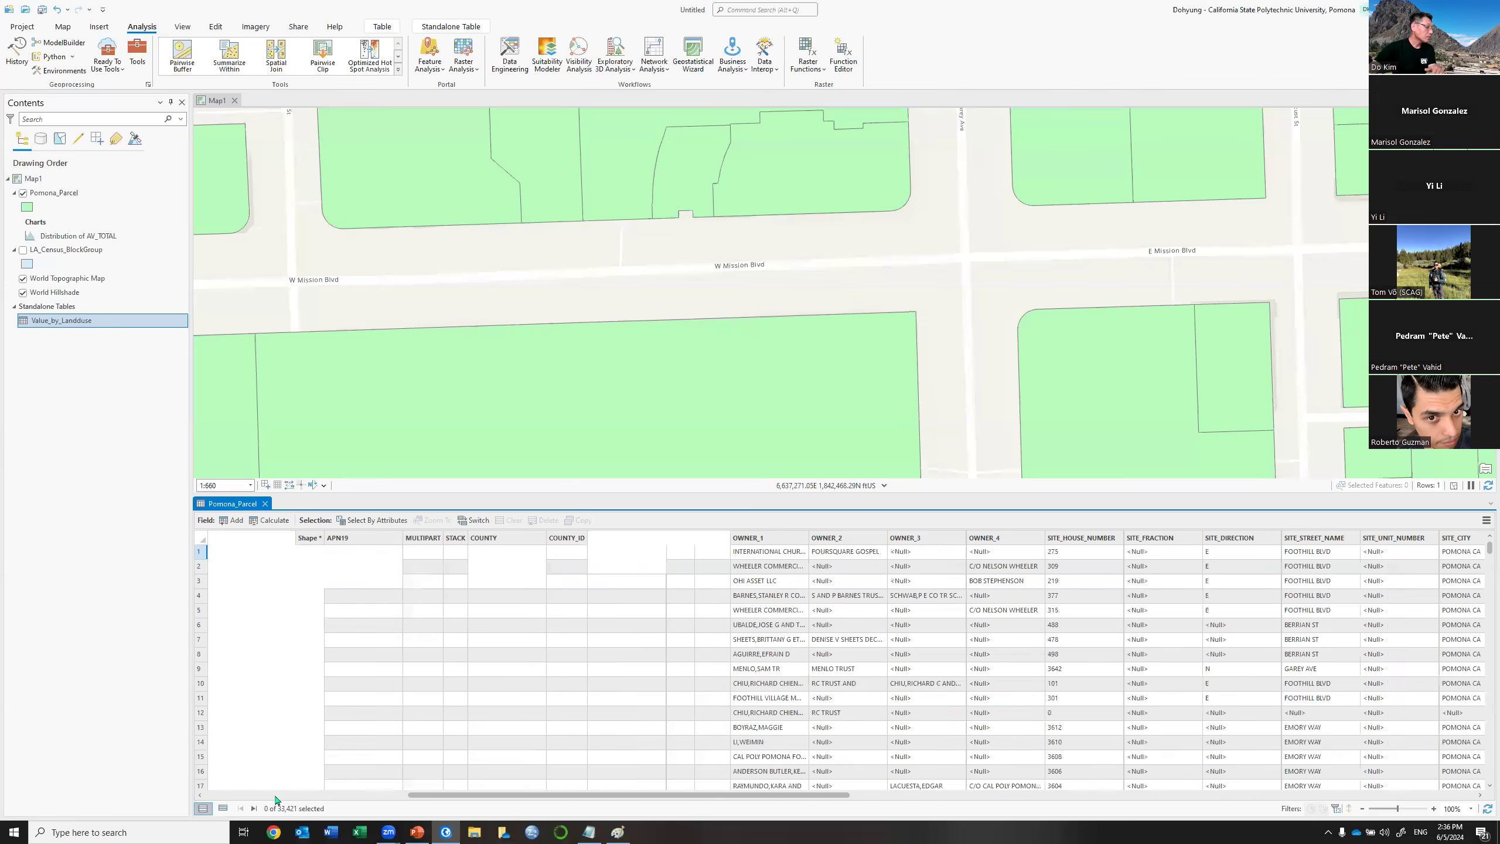
pyautogui.click(720, 537)
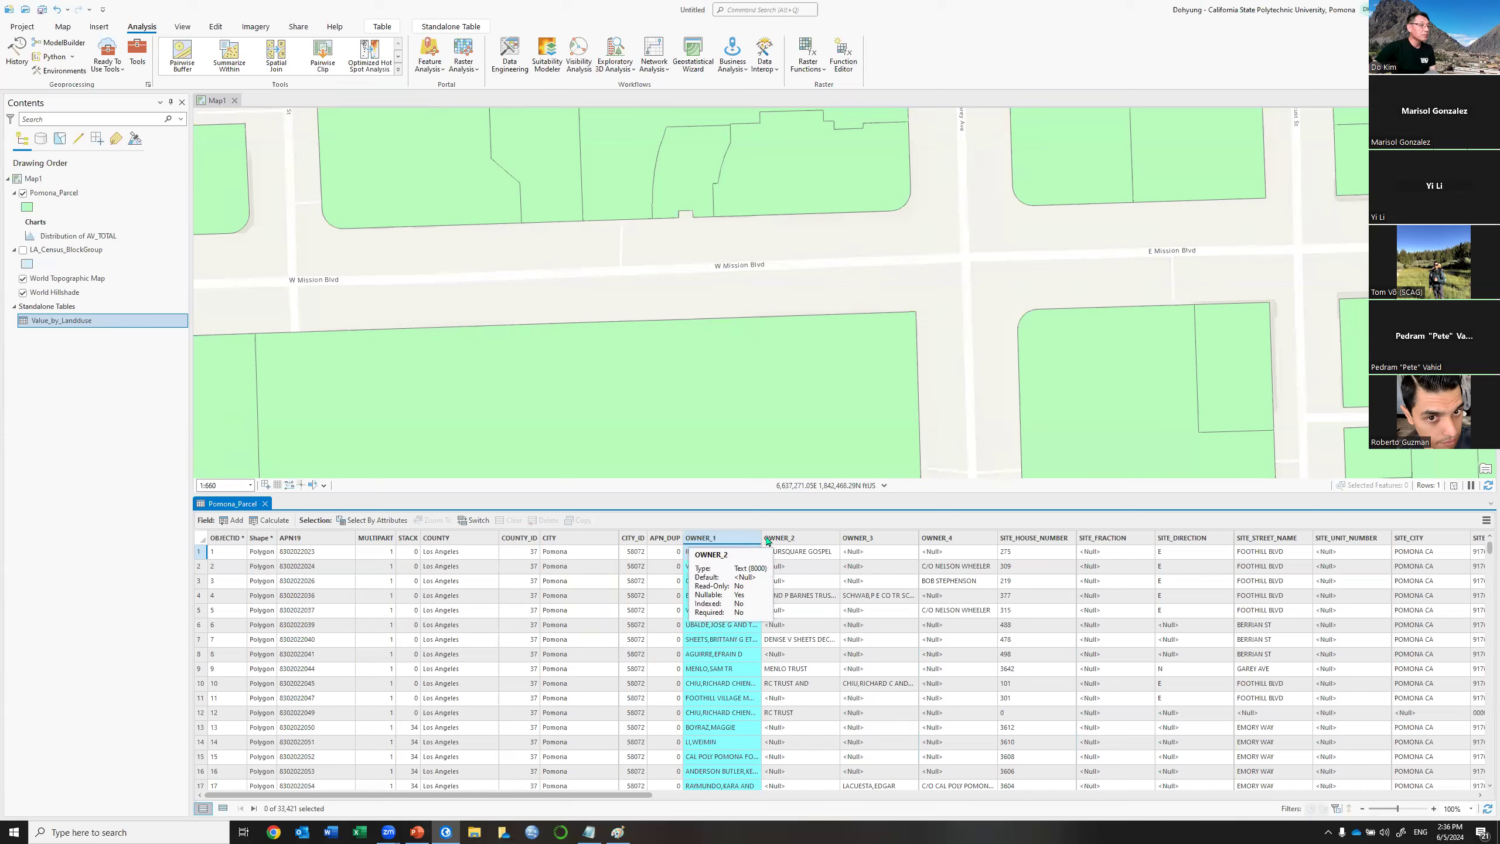
pyautogui.moveTo(761, 542); pyautogui.dragTo(931, 531)
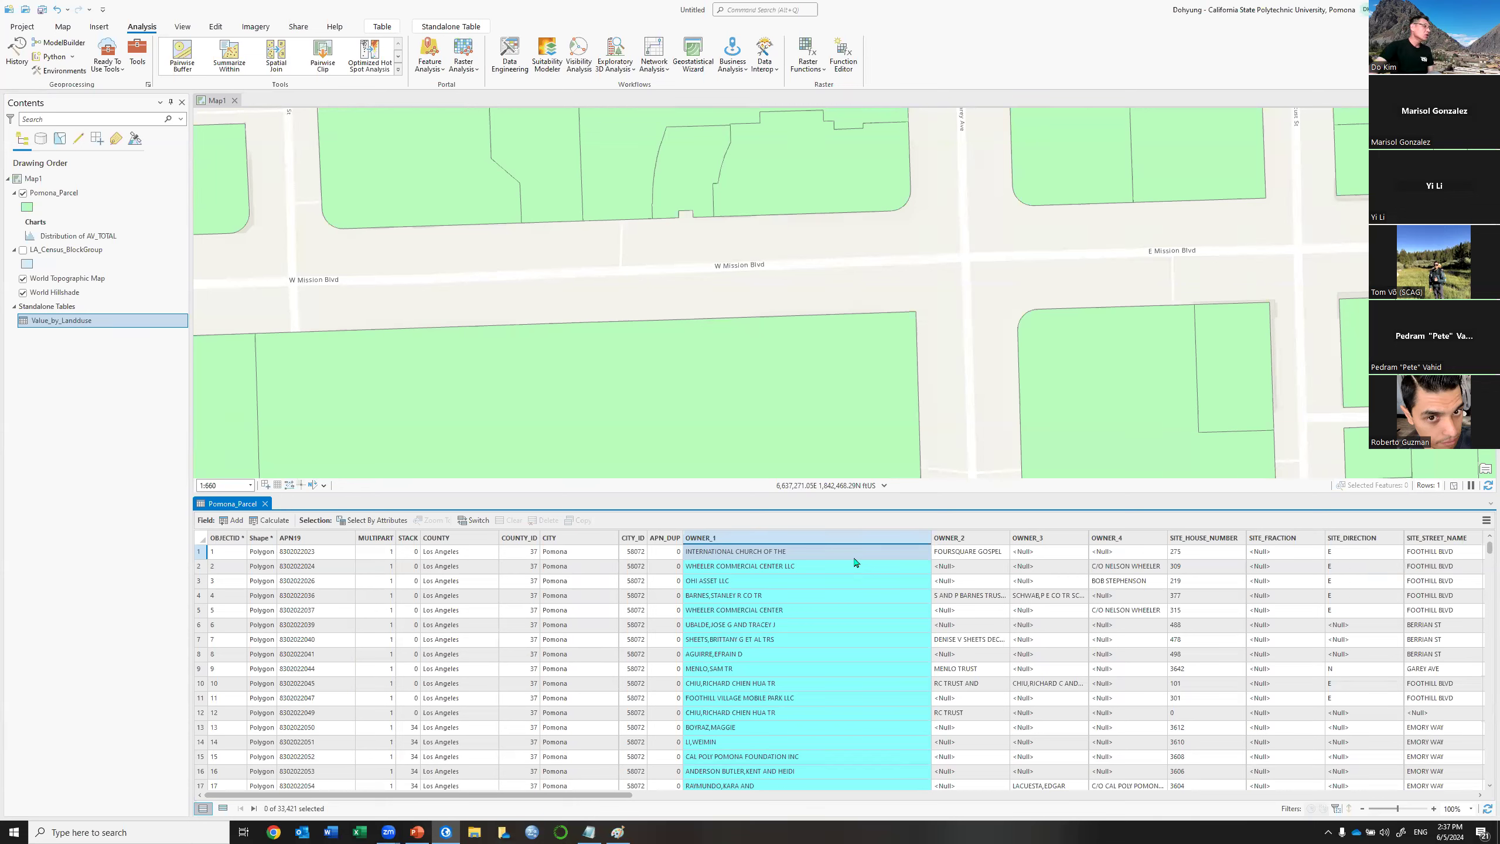
# Add a Text field named Last_Name with length 50 to Pomona_Parcel, save the change and close the fields view.
pyautogui.click(240, 519)
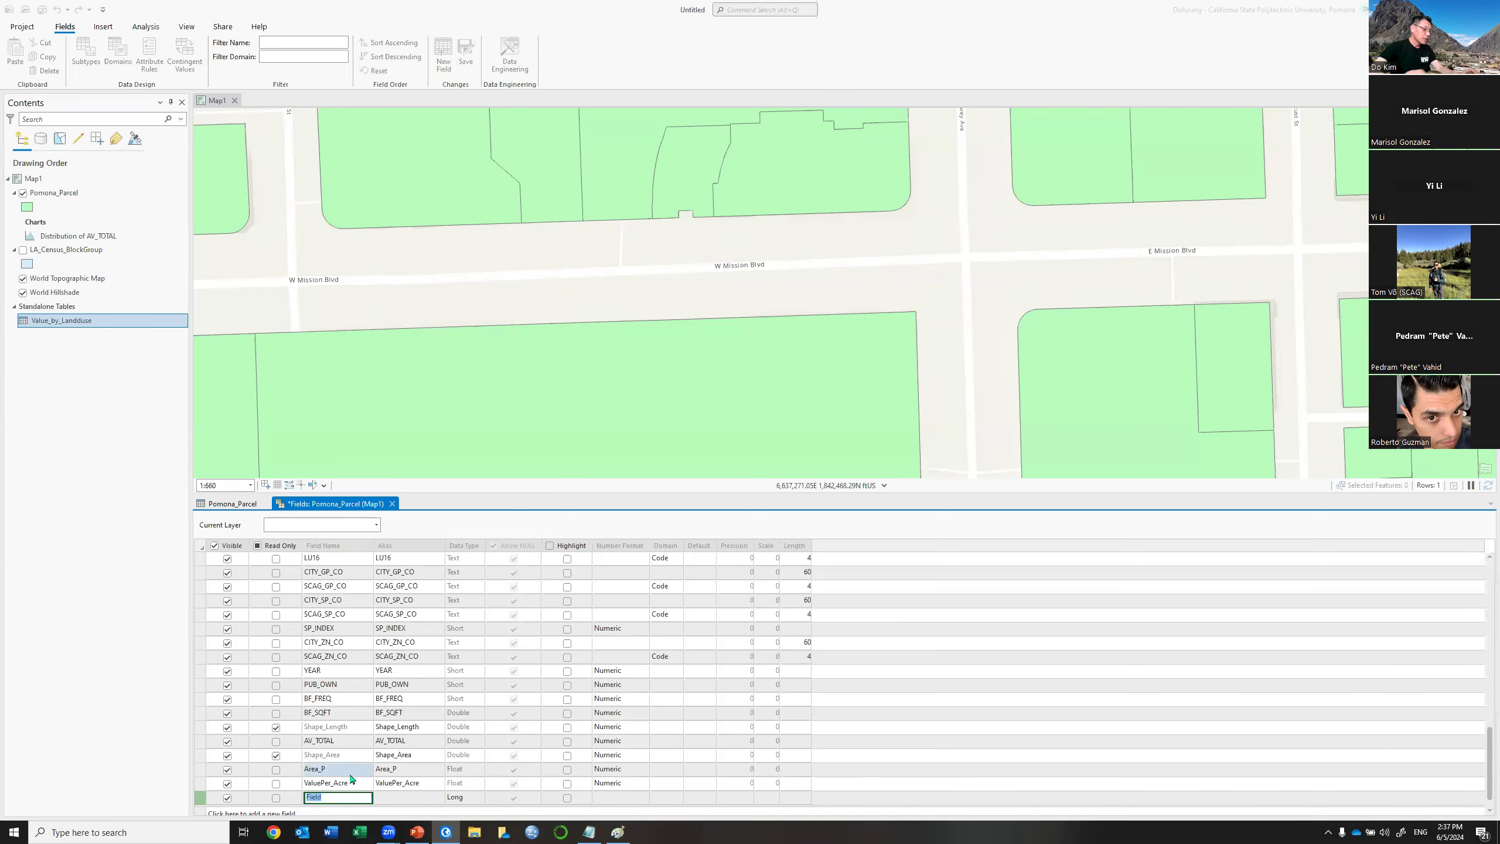
pyautogui.write('Last_Name')
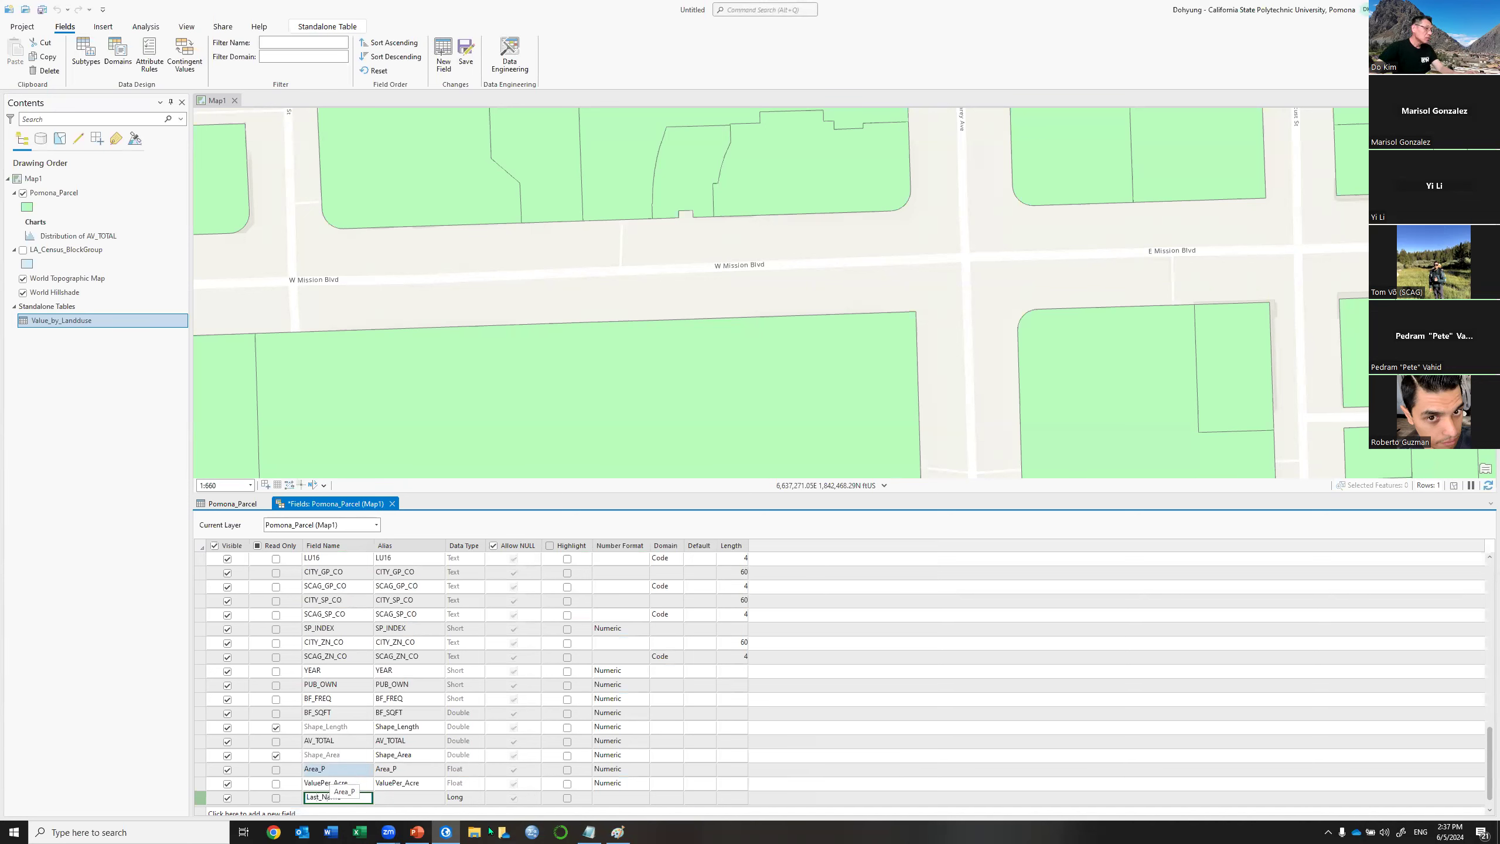
pyautogui.click(455, 801)
pyautogui.click(457, 799)
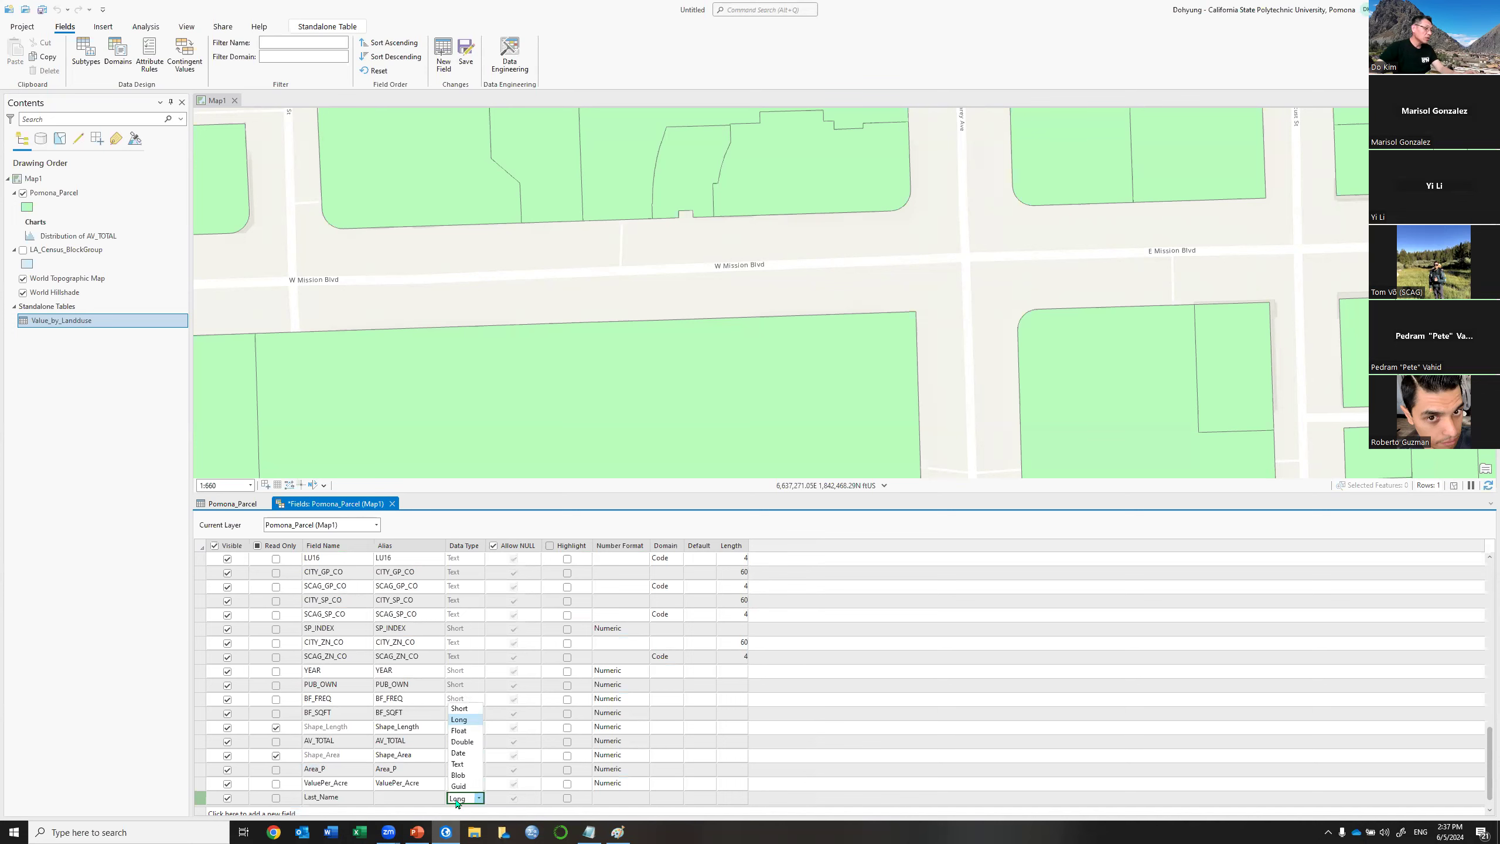
pyautogui.click(458, 752)
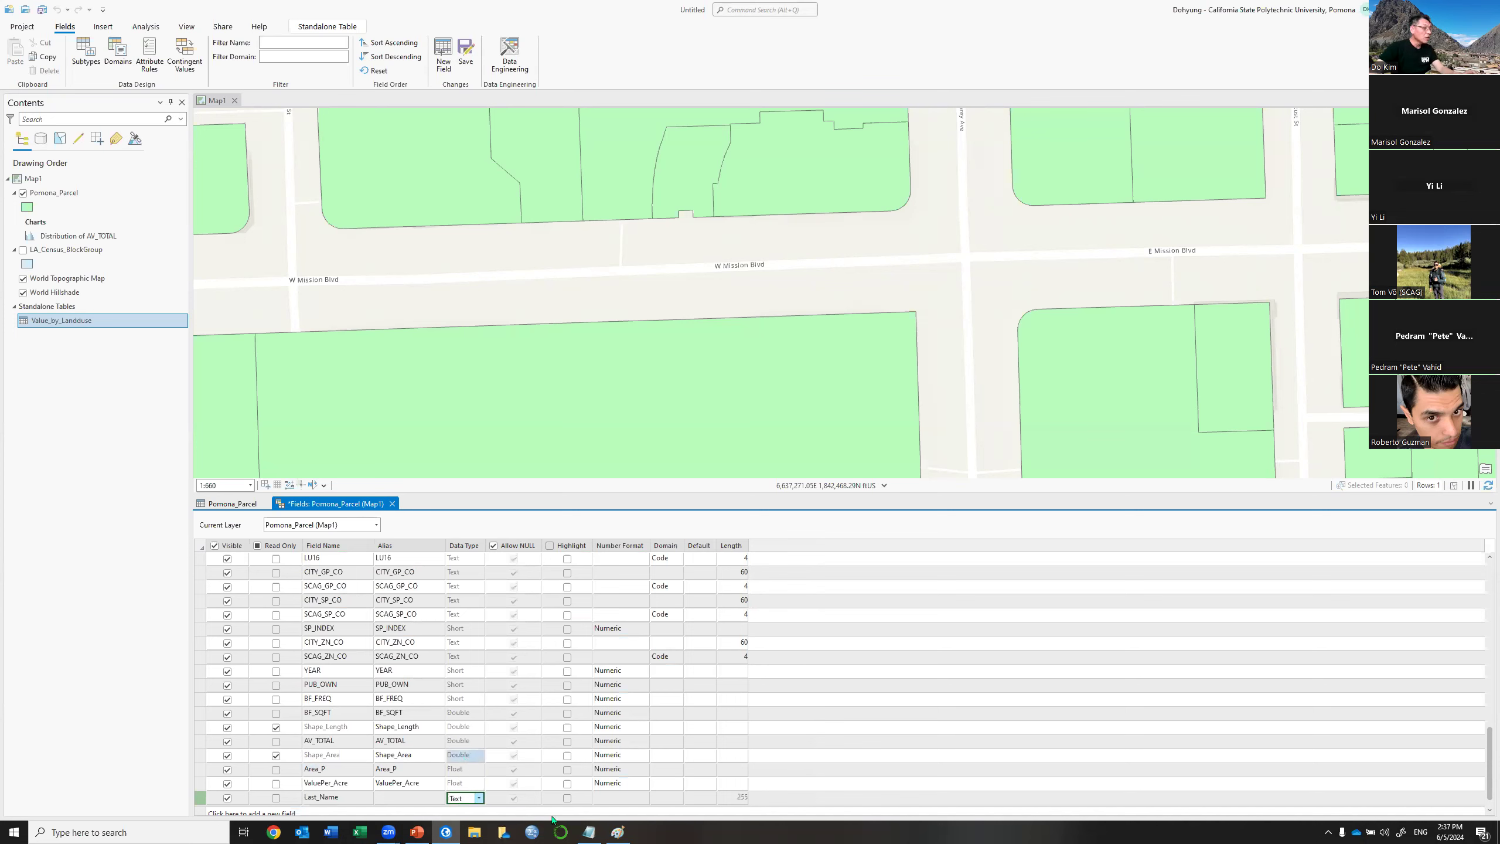
pyautogui.click(730, 800)
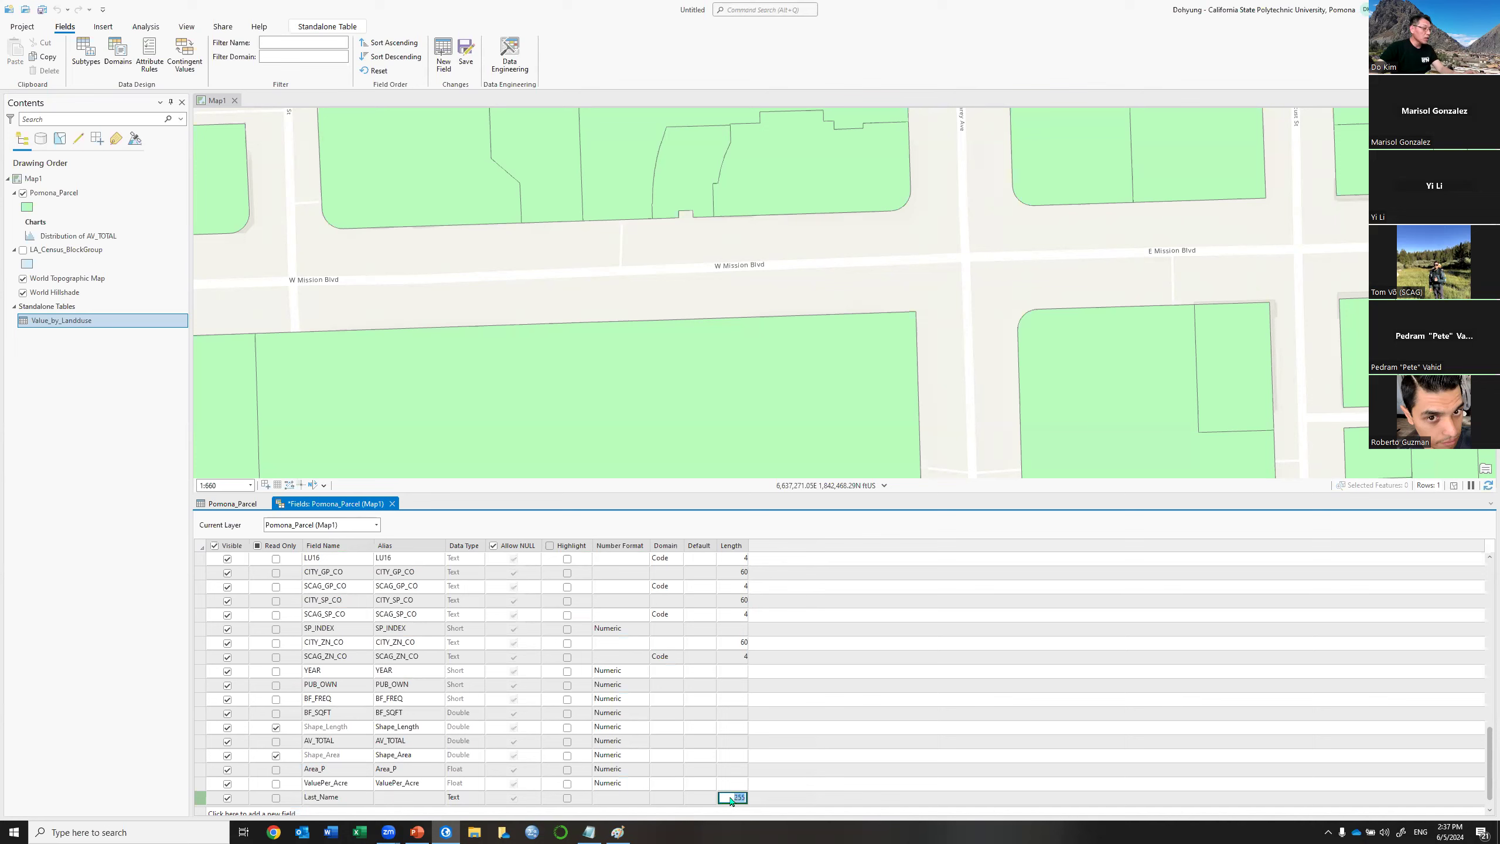
pyautogui.write('50')
pyautogui.click(466, 52)
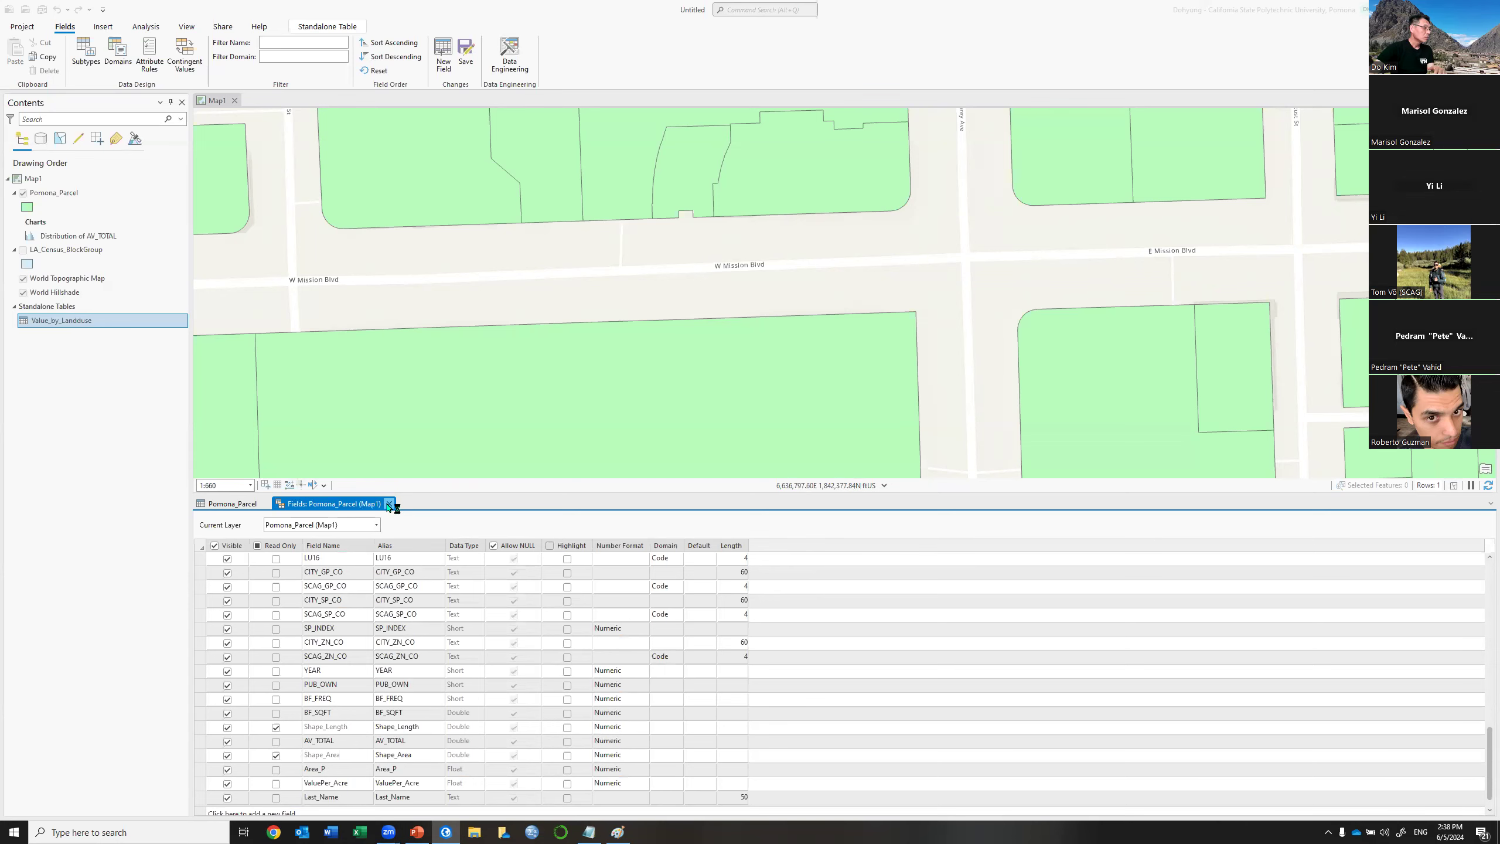
pyautogui.click(389, 503)
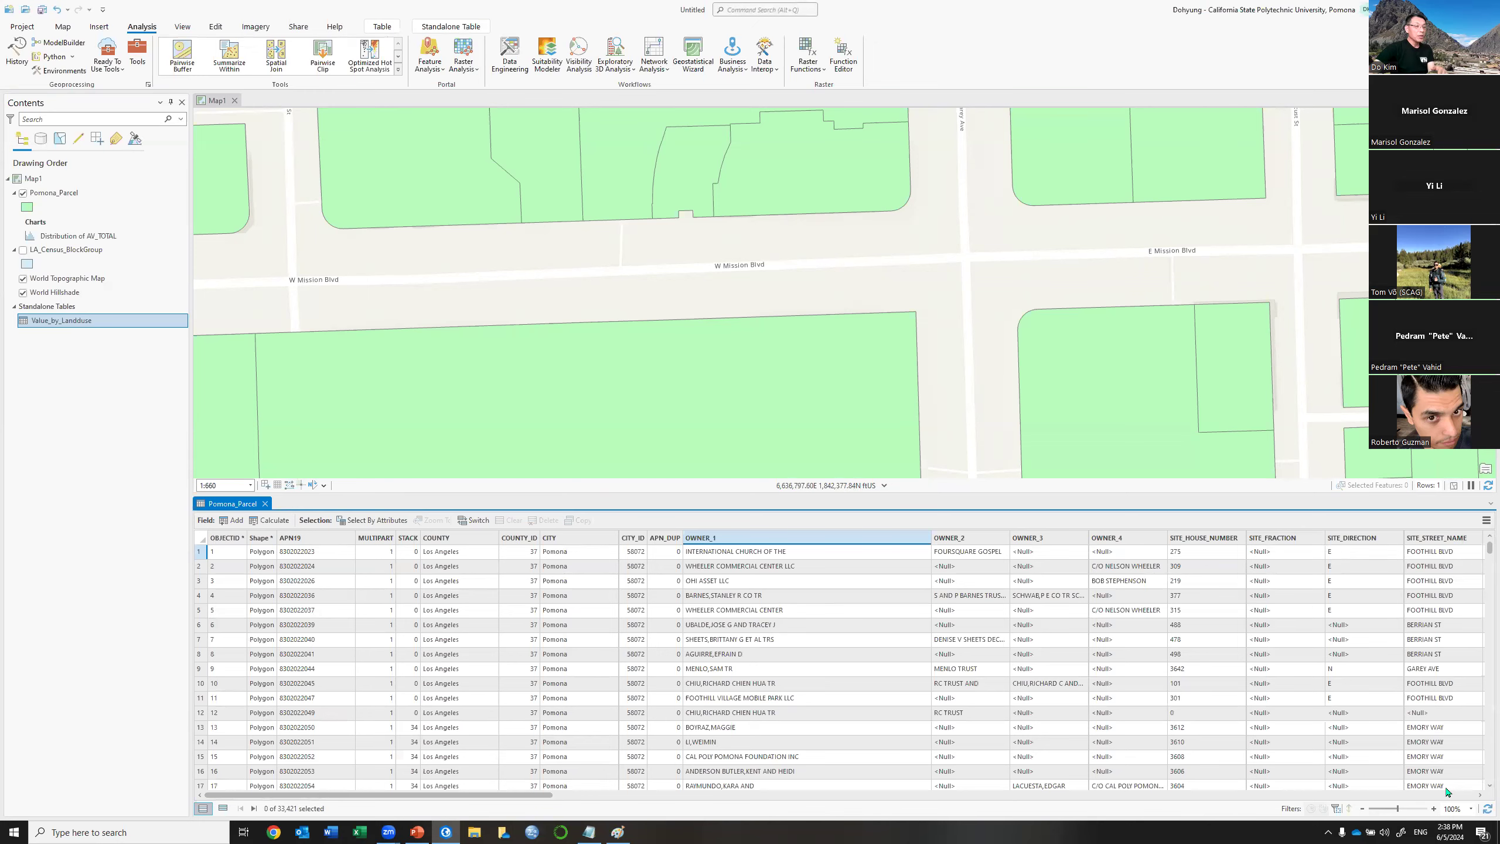
# Move the OWNER_1 column of Pomona_Parcel to the end of the table, directly after Last_Name.
pyautogui.hscroll(5, 791, 614)
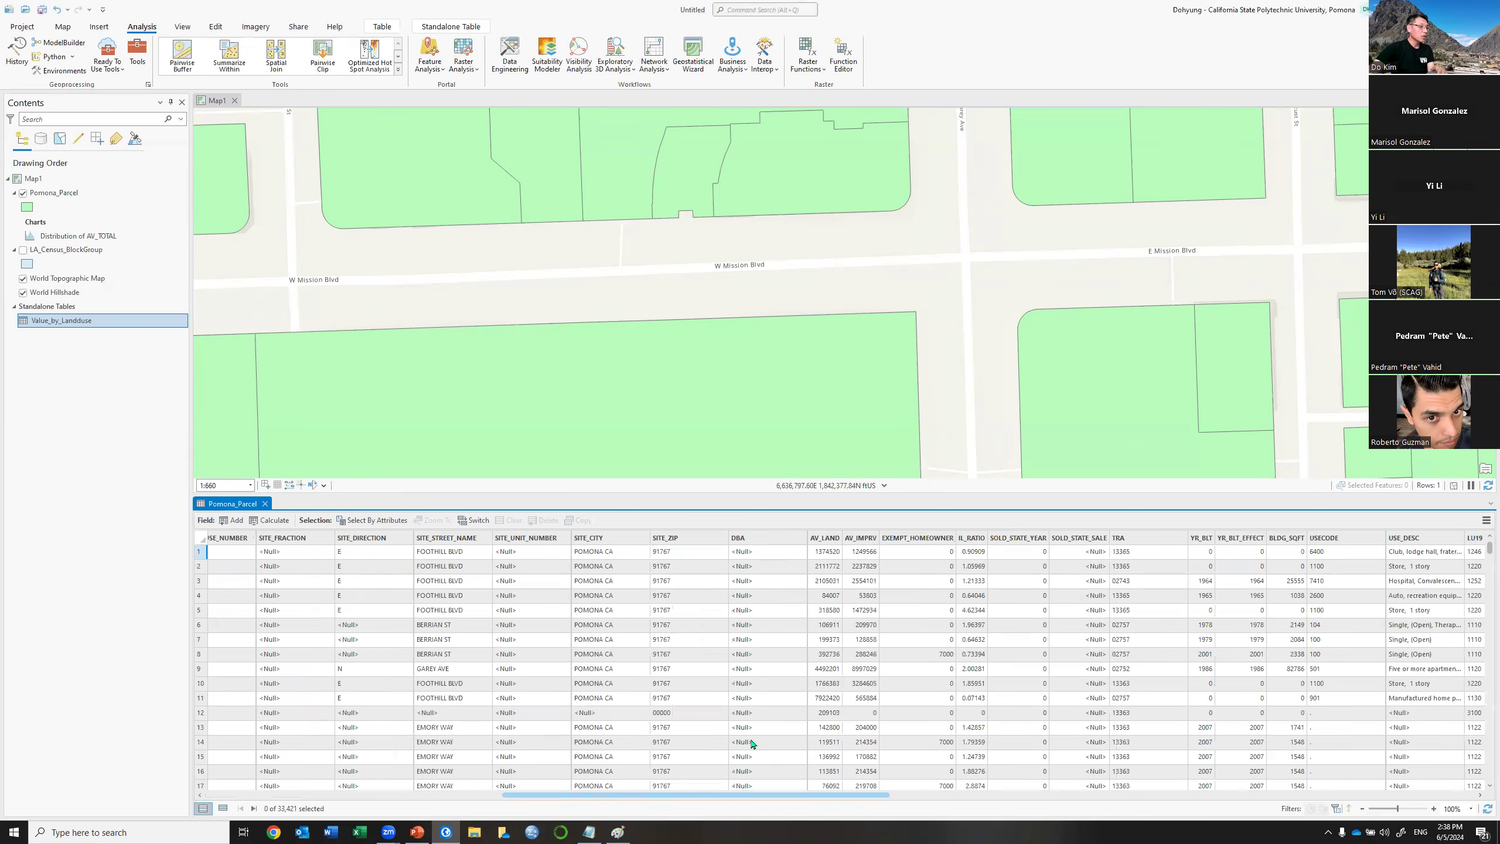
pyautogui.hscroll(5, 719, 794)
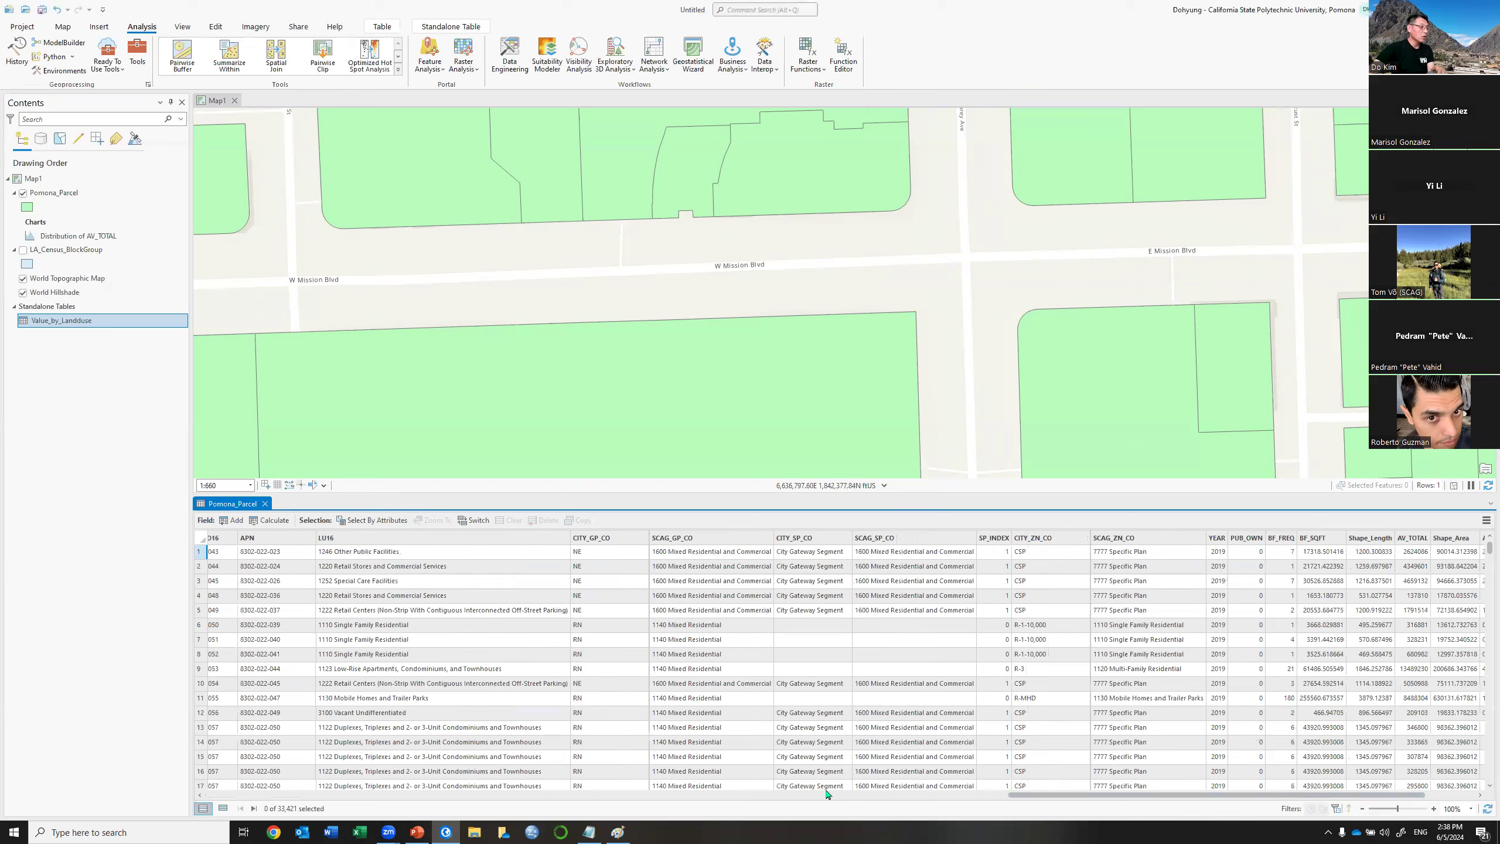
pyautogui.click(908, 794)
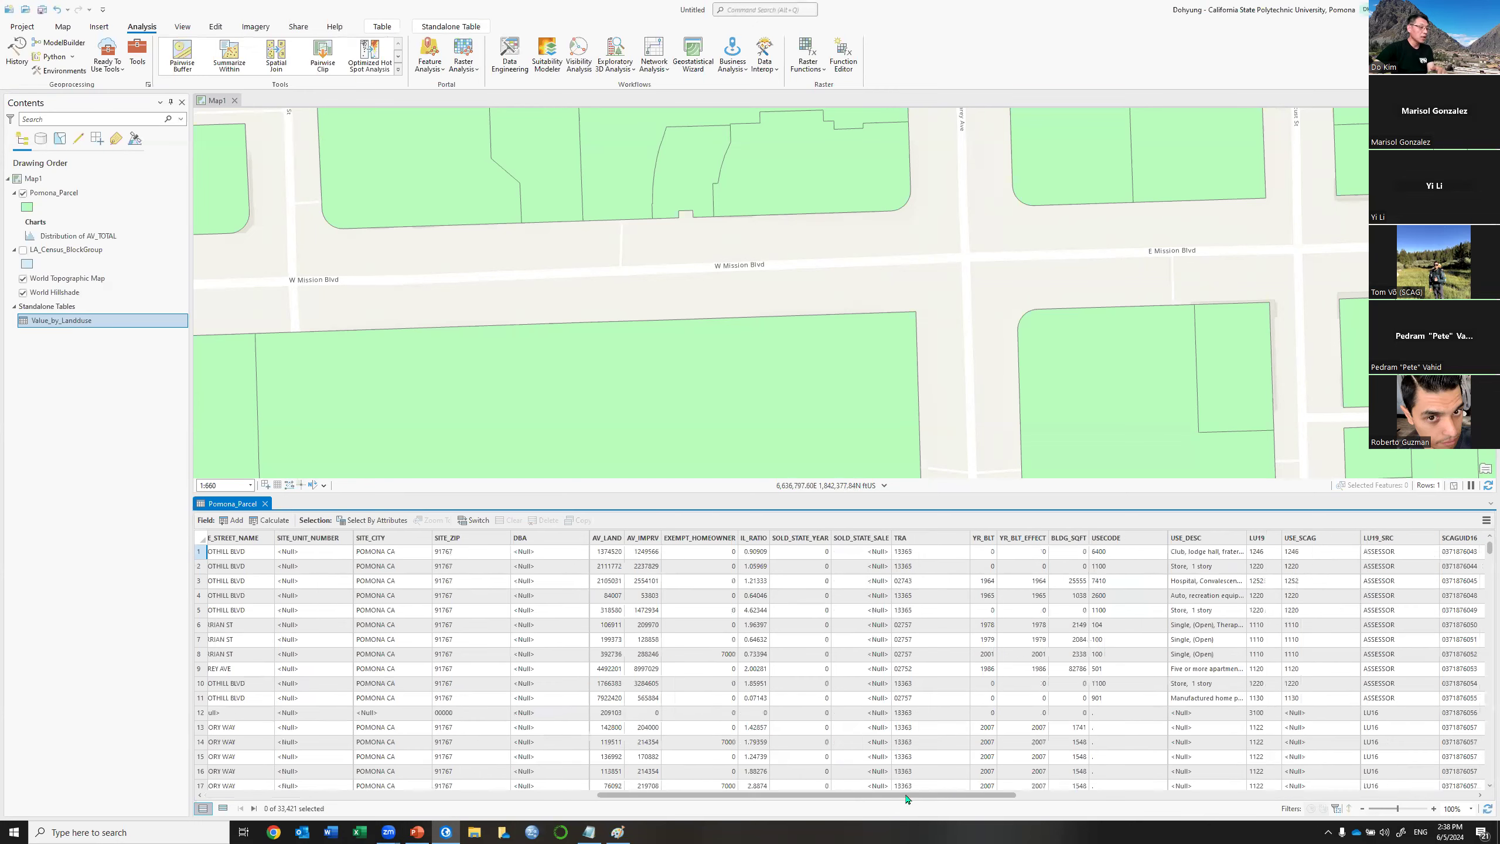
pyautogui.hscroll(5, 432, 790)
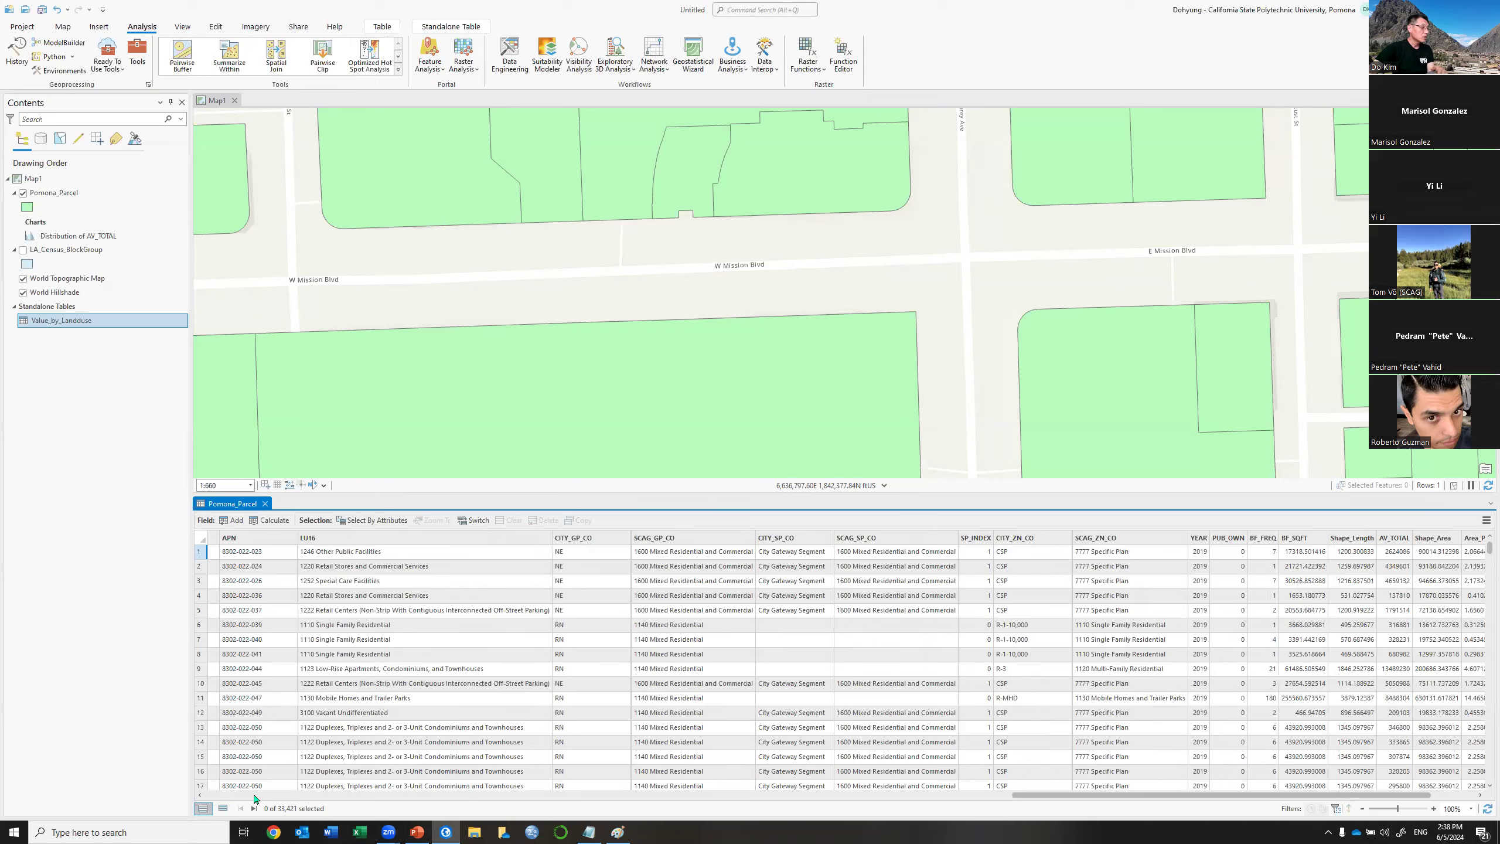
pyautogui.hscroll(-10, 255, 794)
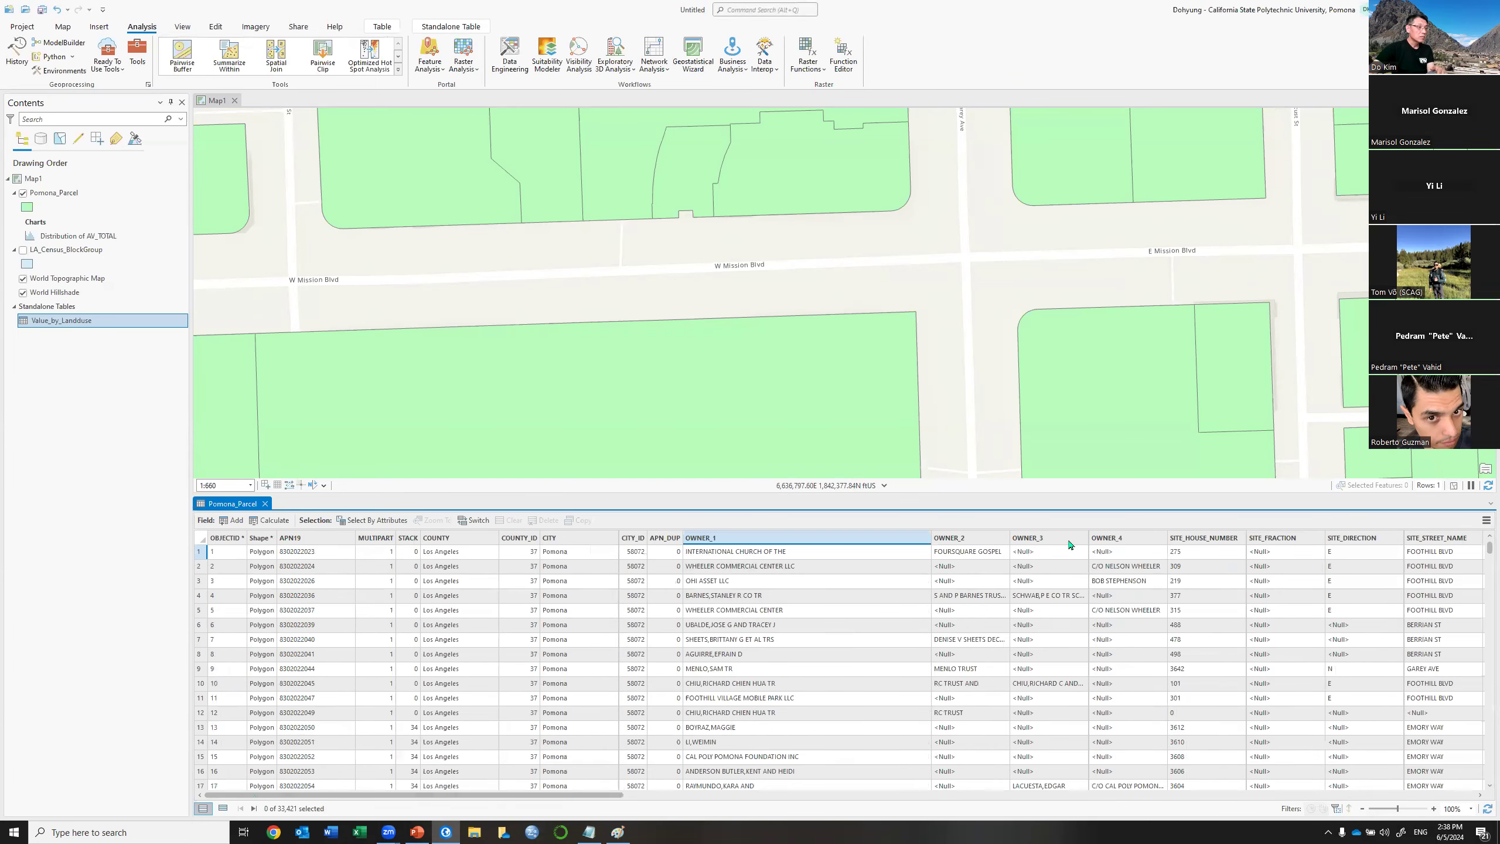
pyautogui.moveTo(1286, 542); pyautogui.dragTo(1484, 544)
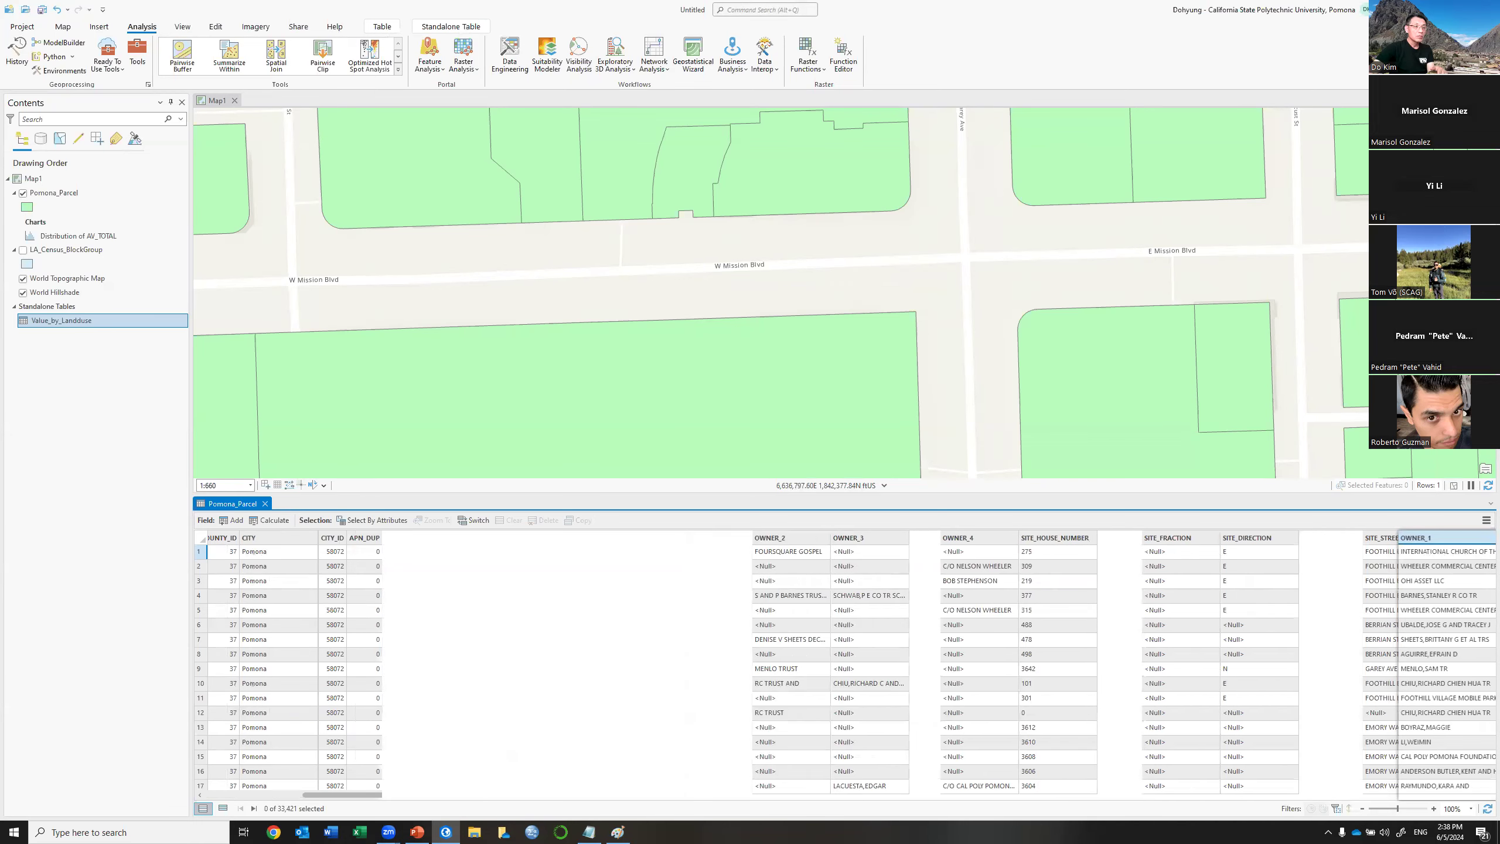
pyautogui.moveTo(1484, 544); pyautogui.dragTo(1467, 547)
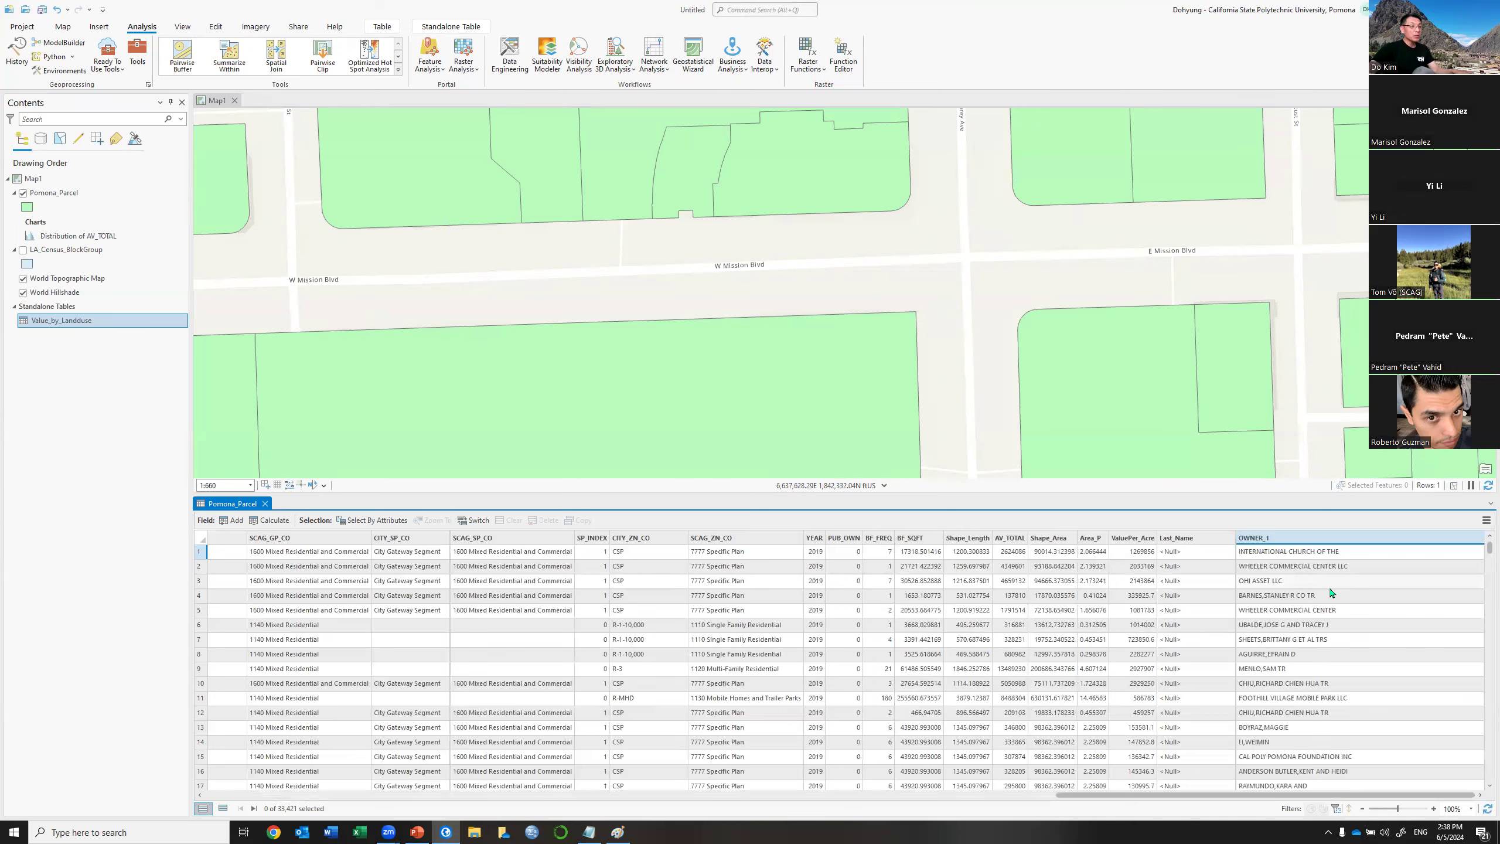
# Enlarge the attribute table to 130% and examine how individual owners' names are written in OWNER_1.
pyautogui.scroll(3, 1330, 593)
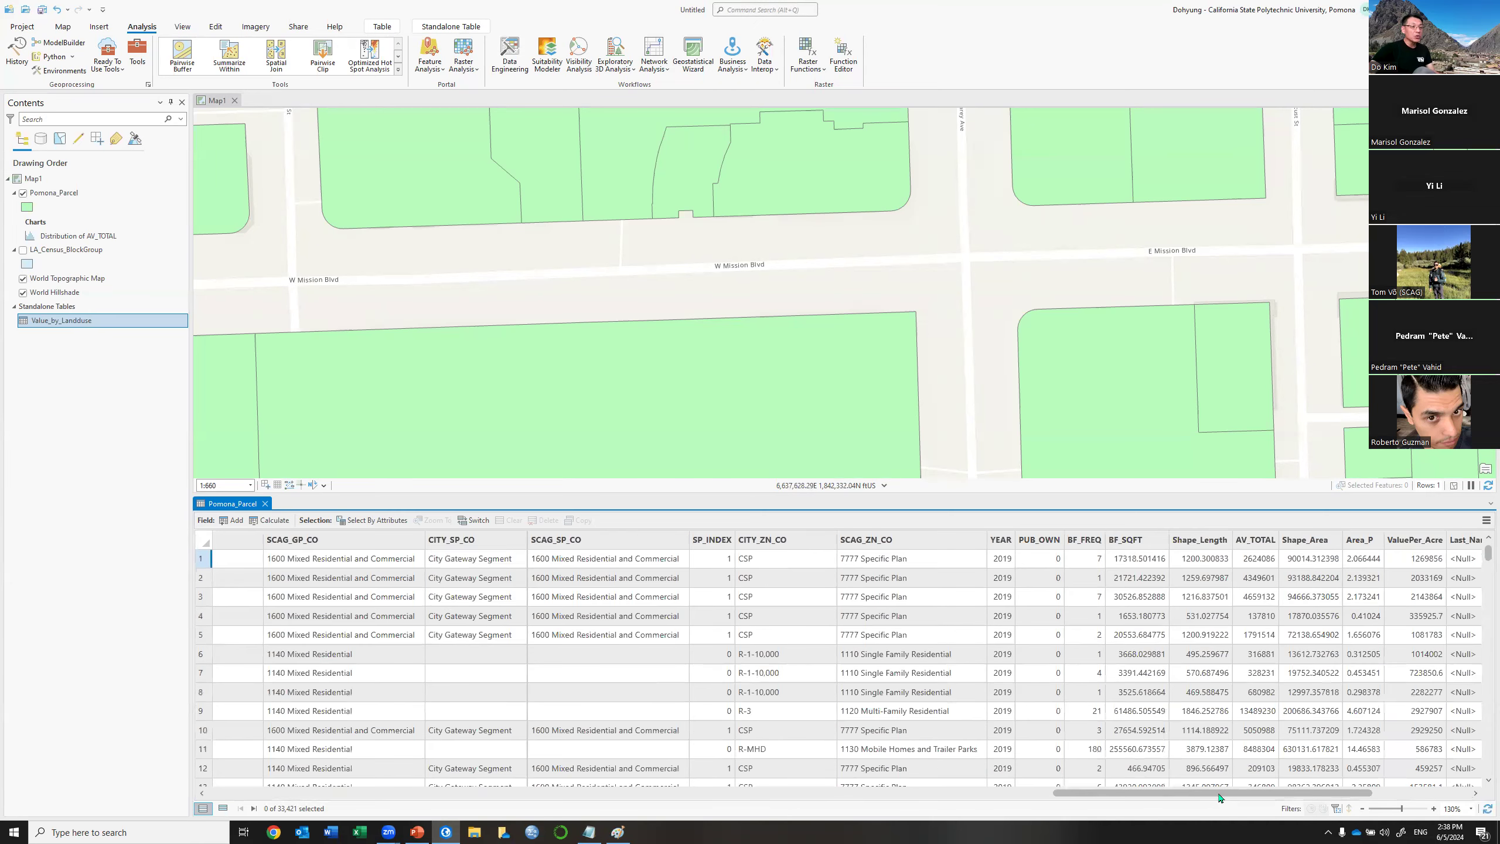
pyautogui.click(1470, 796)
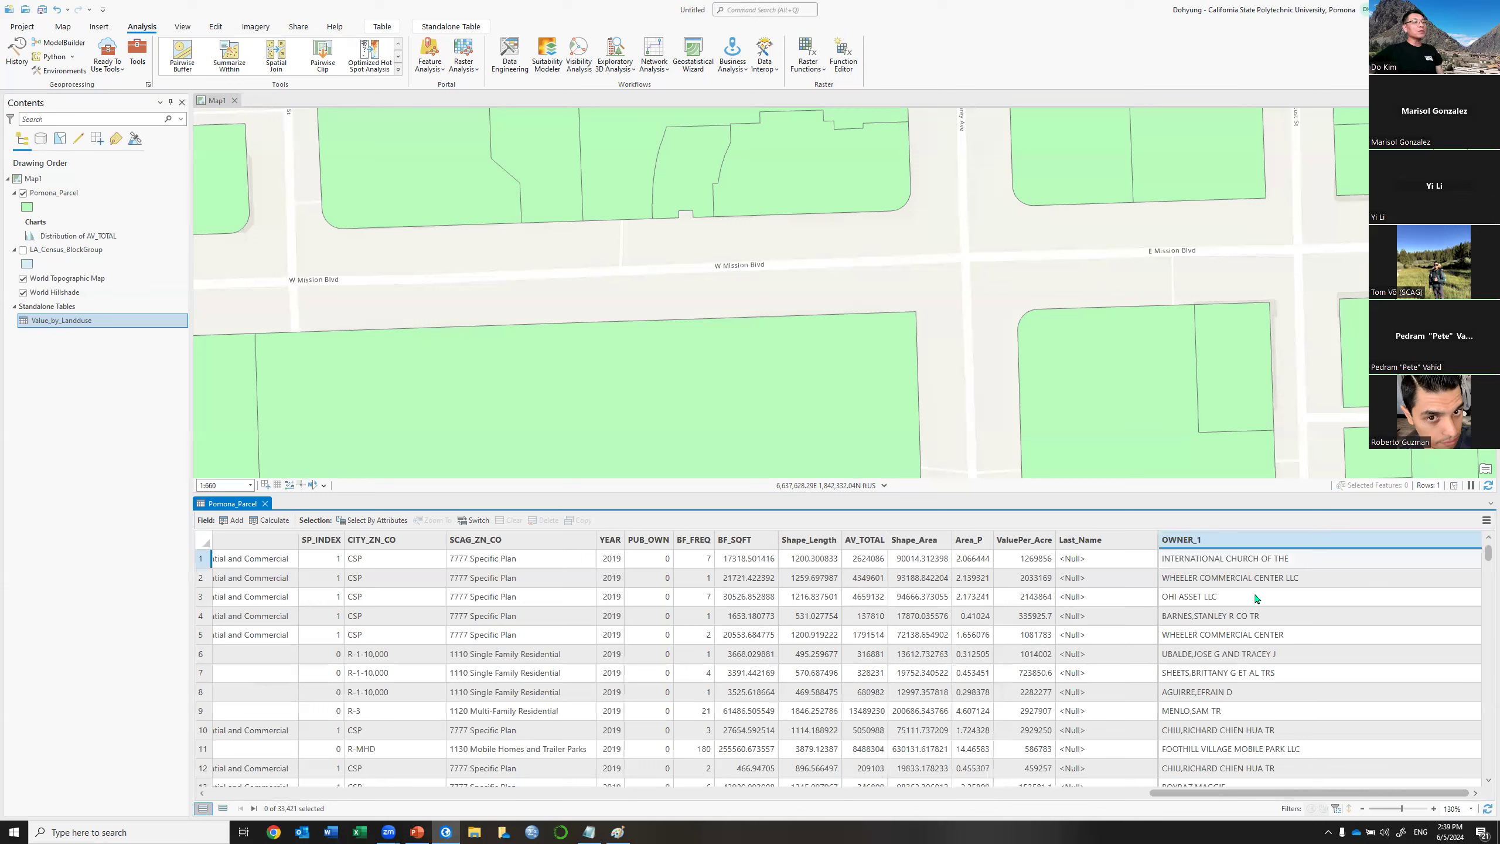
pyautogui.click(1189, 659)
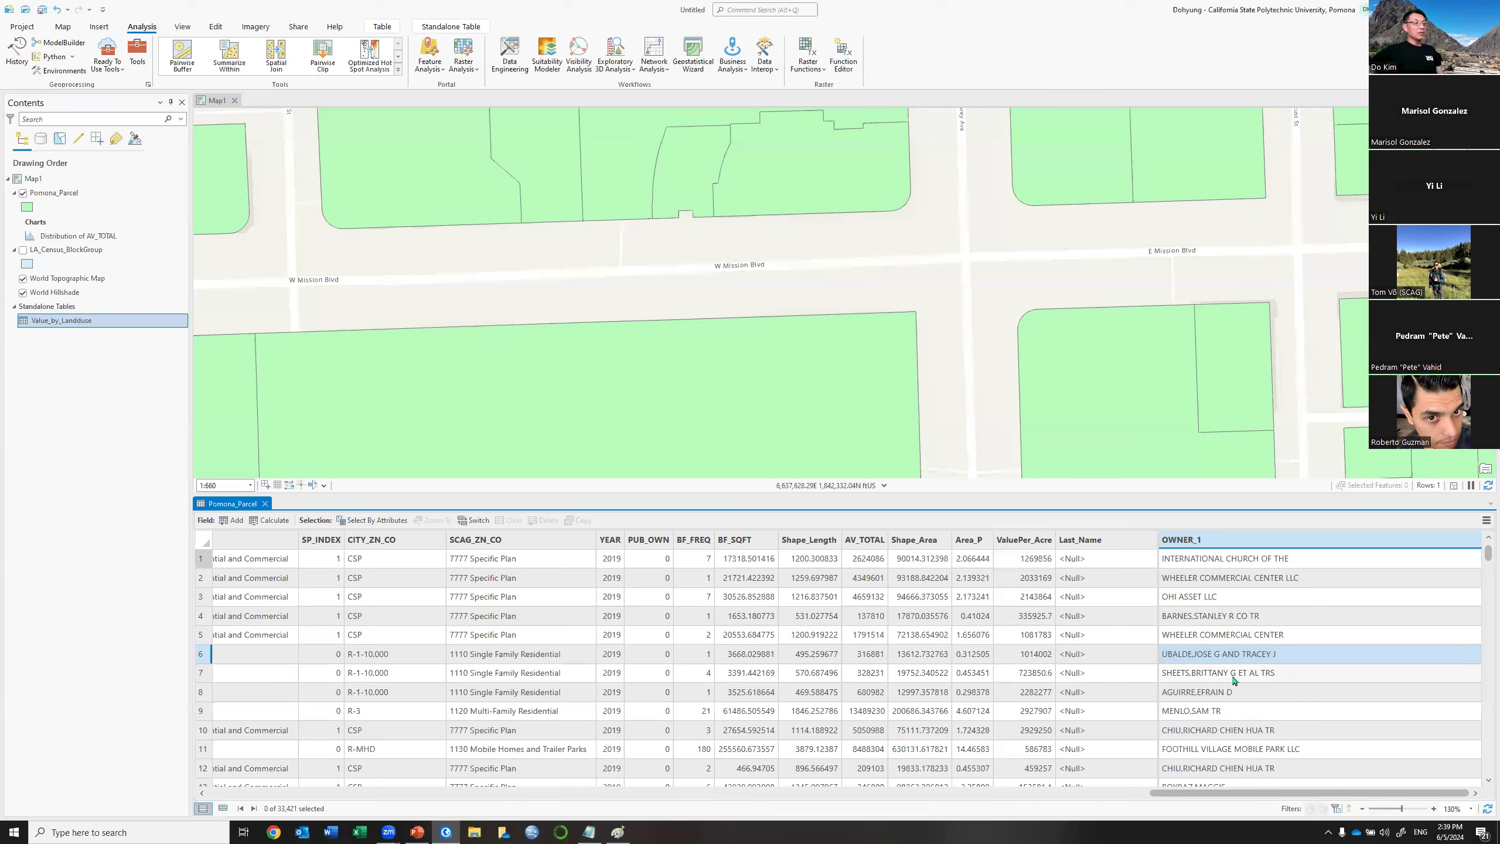
pyautogui.click(1214, 692)
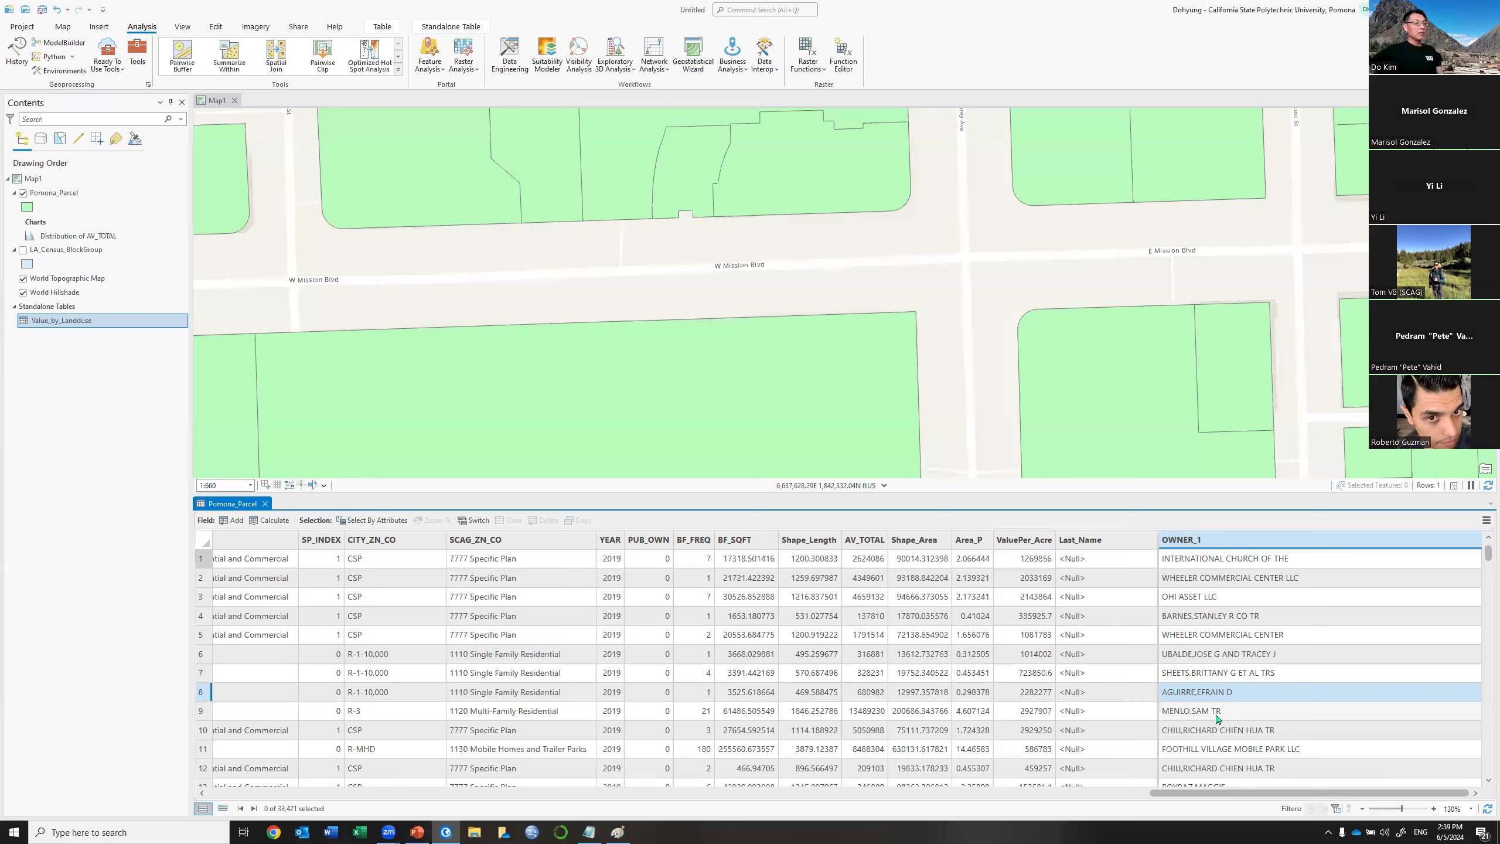
pyautogui.click(1297, 712)
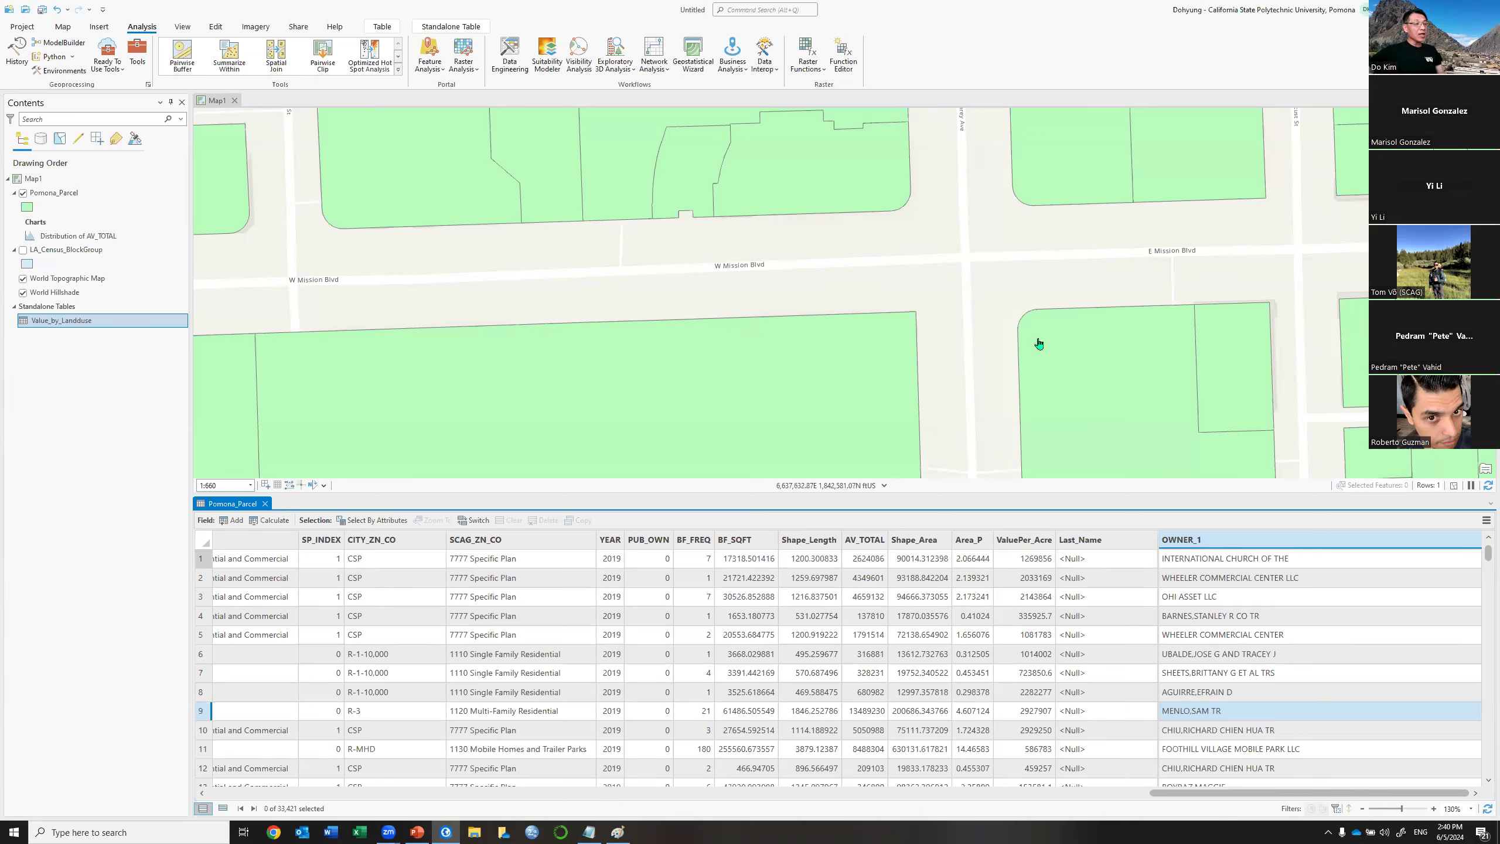
# Open Calculate Field for the Last_Name column and clear the old expression.
pyautogui.rightClick(1093, 544)
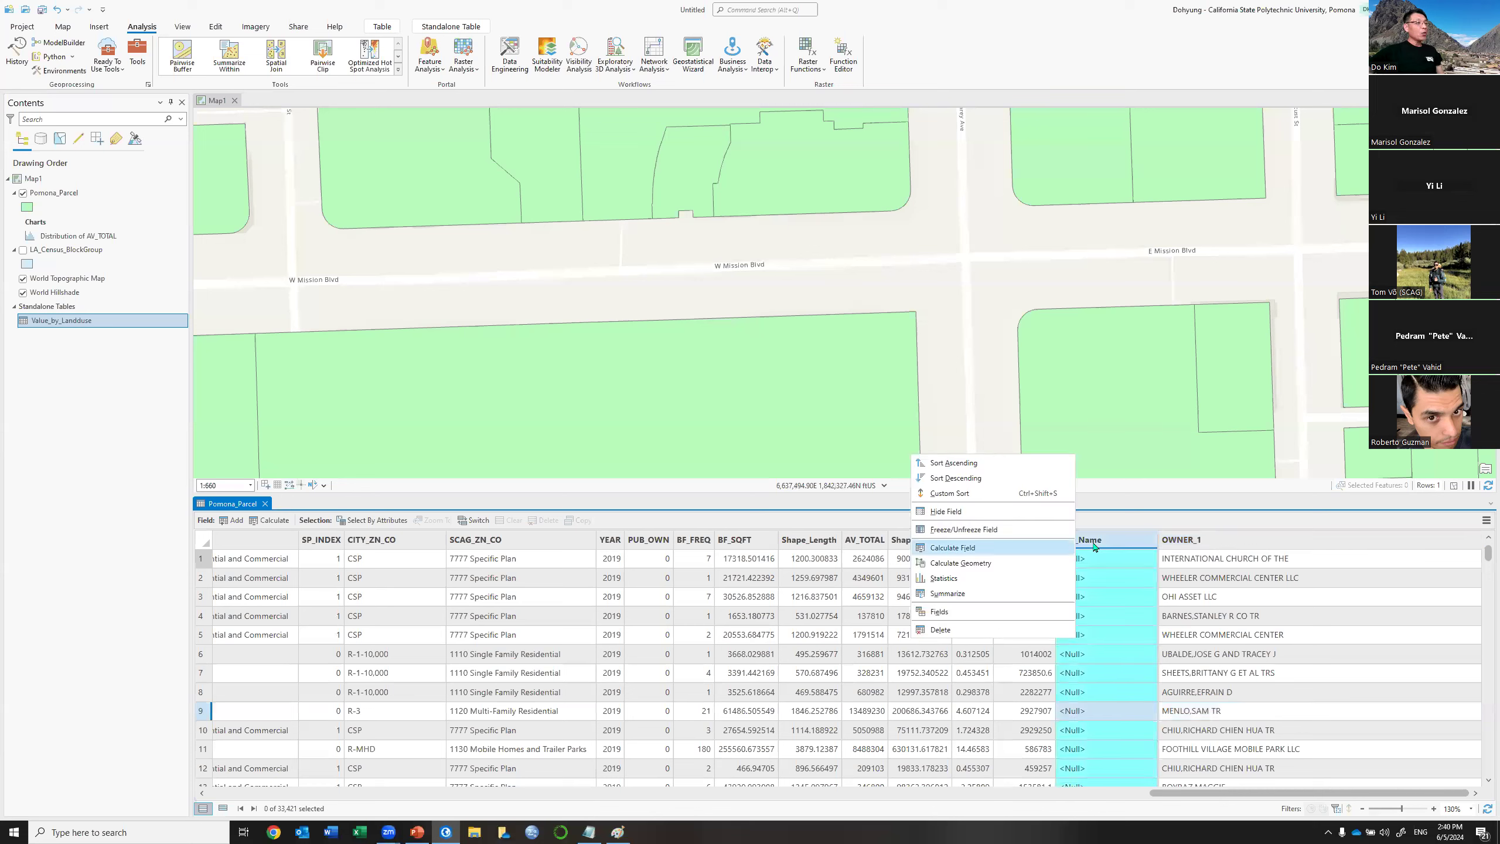
pyautogui.click(1001, 551)
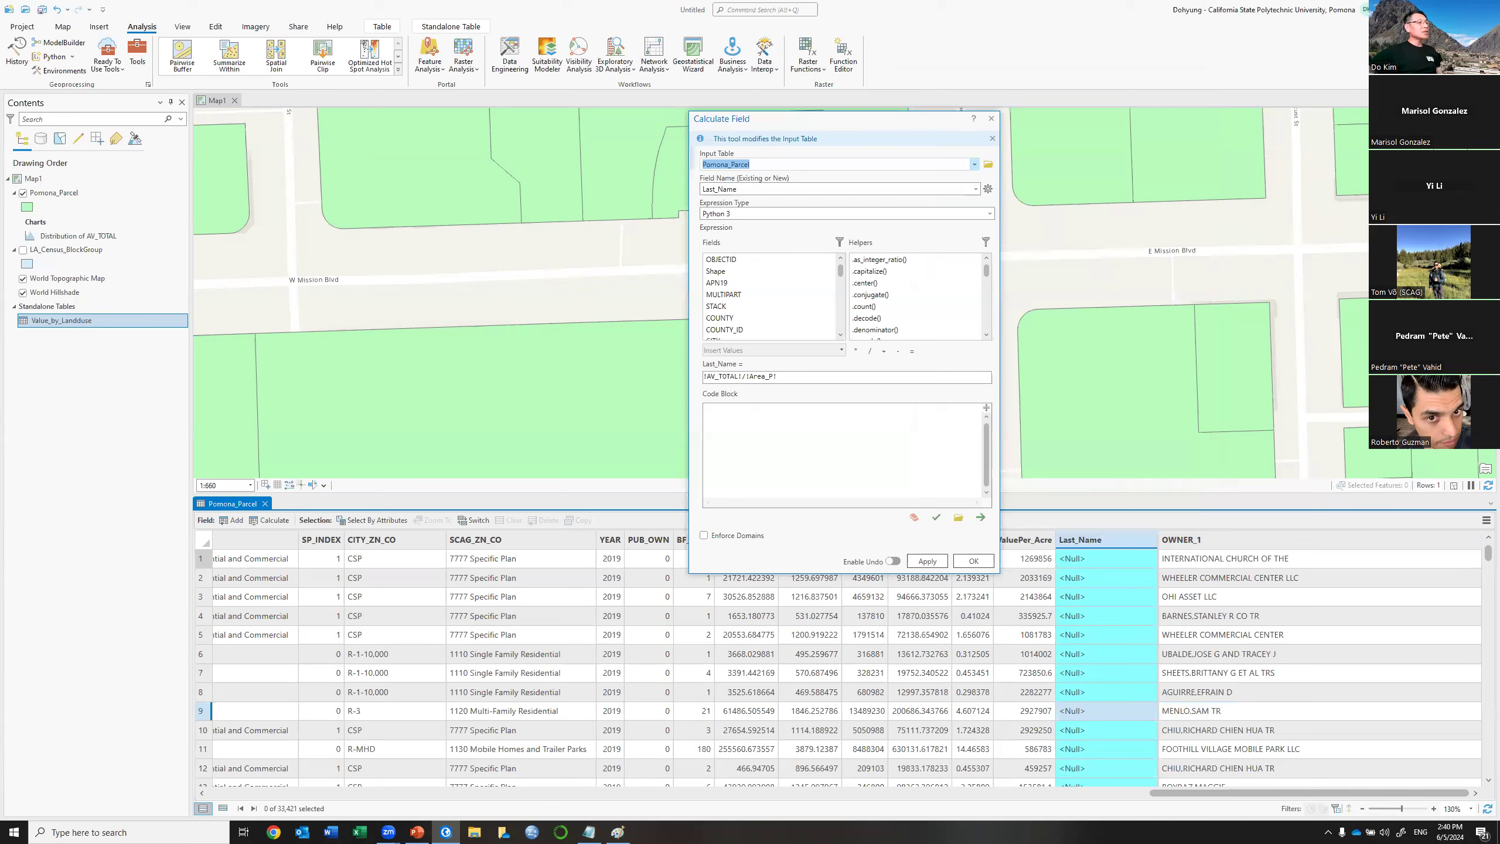
pyautogui.click(813, 377)
pyautogui.hotkey('ctrl', 'a')
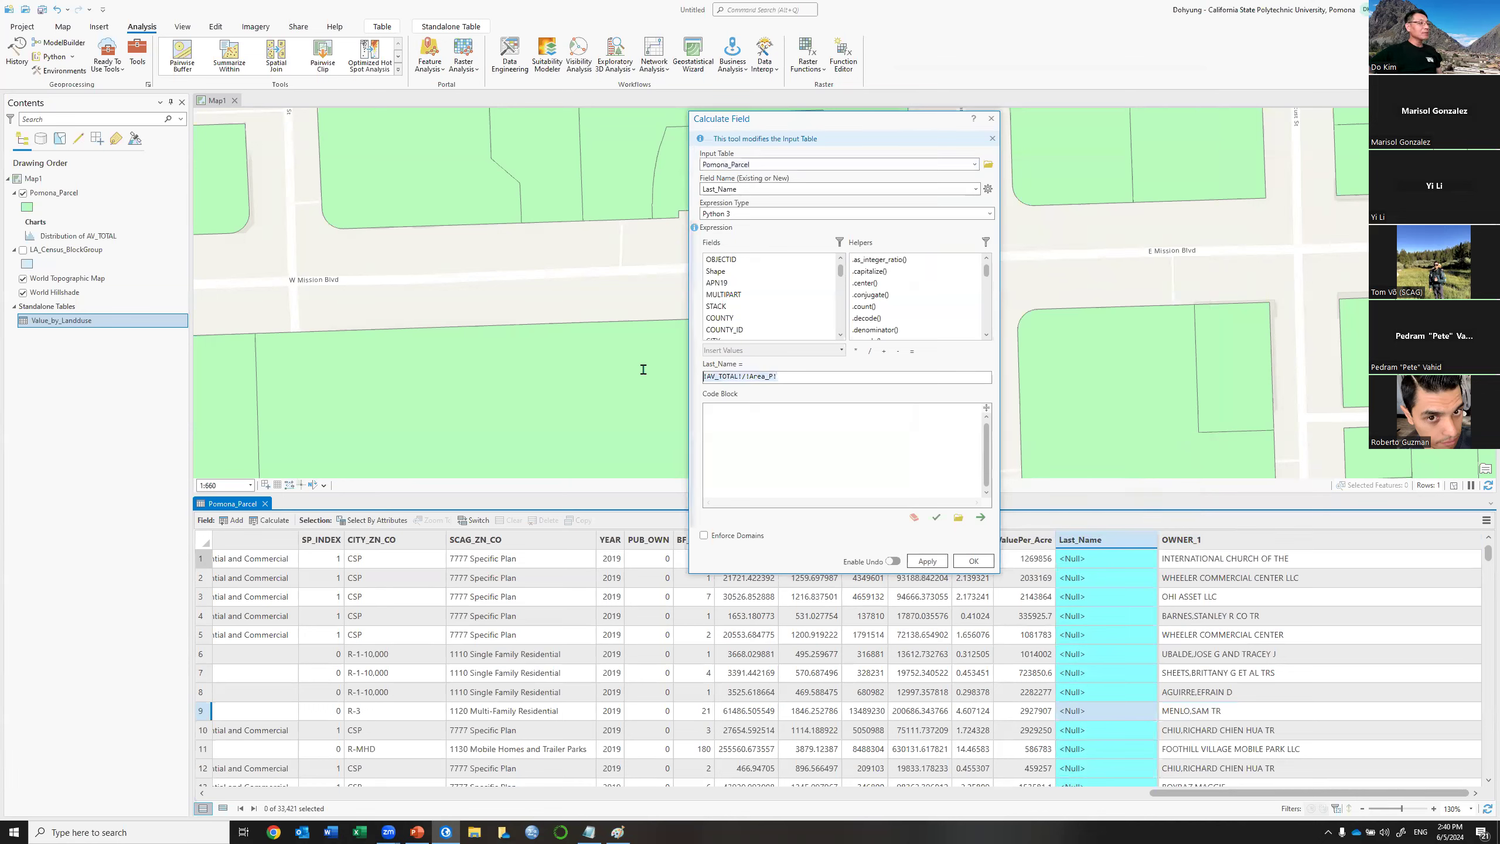
pyautogui.press('BackSpace')
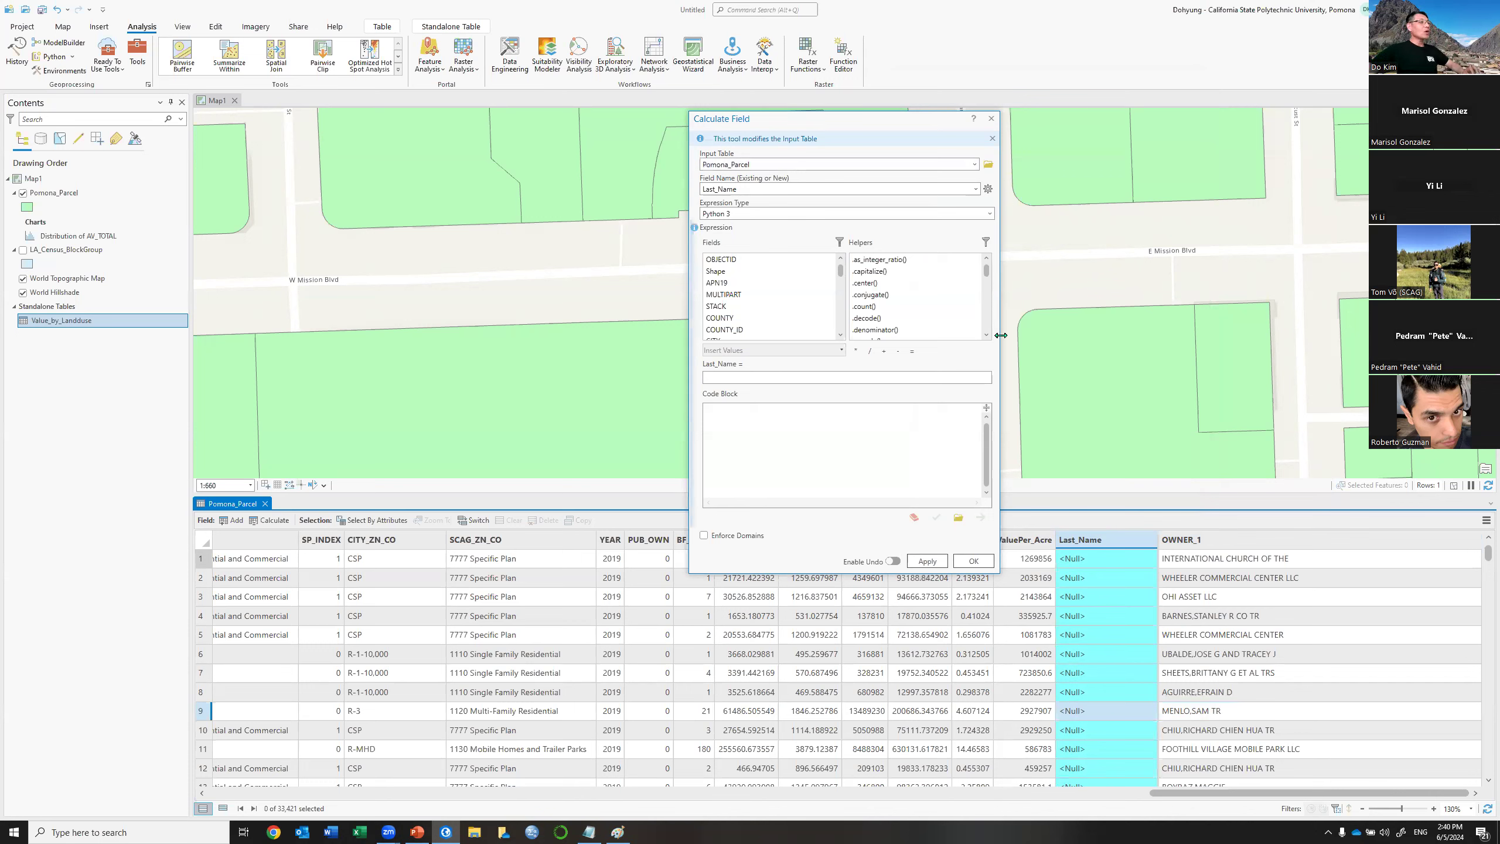
# Build the Last_Name expression !OWNER_1![0:!OWNER_1!.find(",",0)] from the OWNER_1 field.
pyautogui.moveTo(842, 272); pyautogui.dragTo(841, 331)
pyautogui.doubleClick(727, 335)
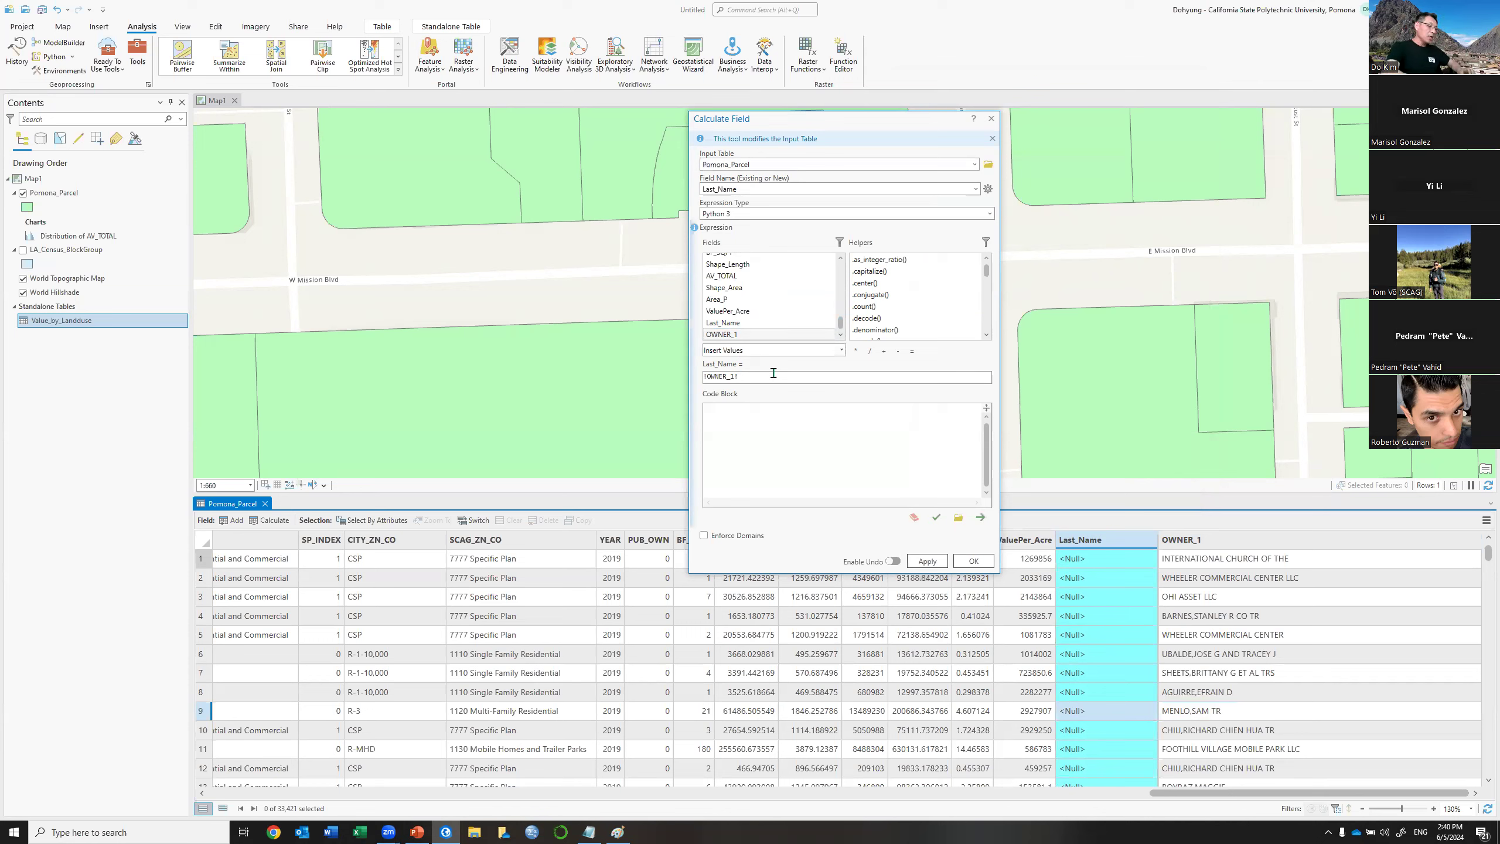
pyautogui.write('[0:')
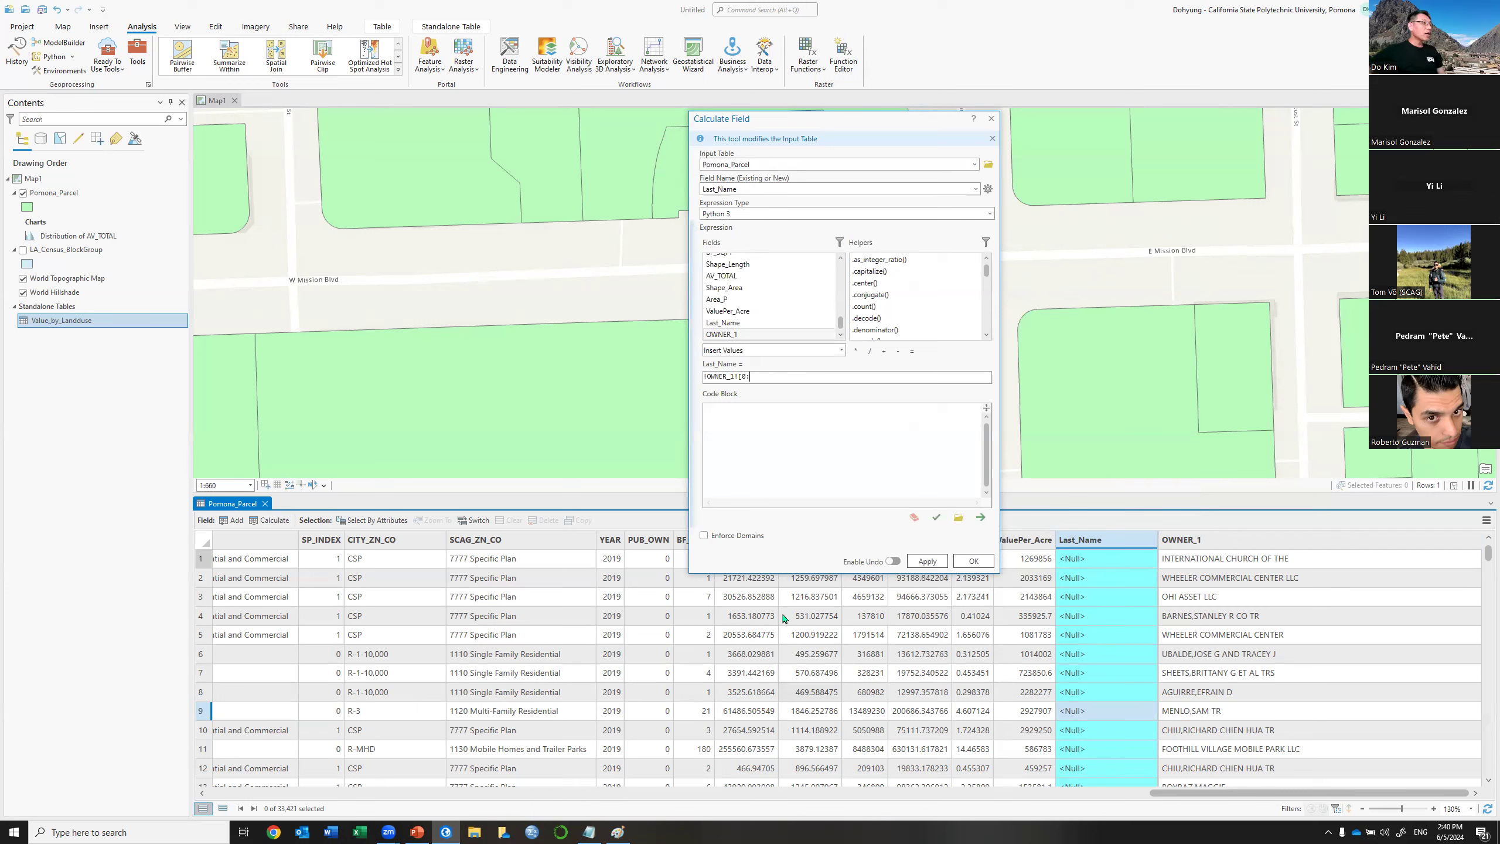
pyautogui.doubleClick(771, 334)
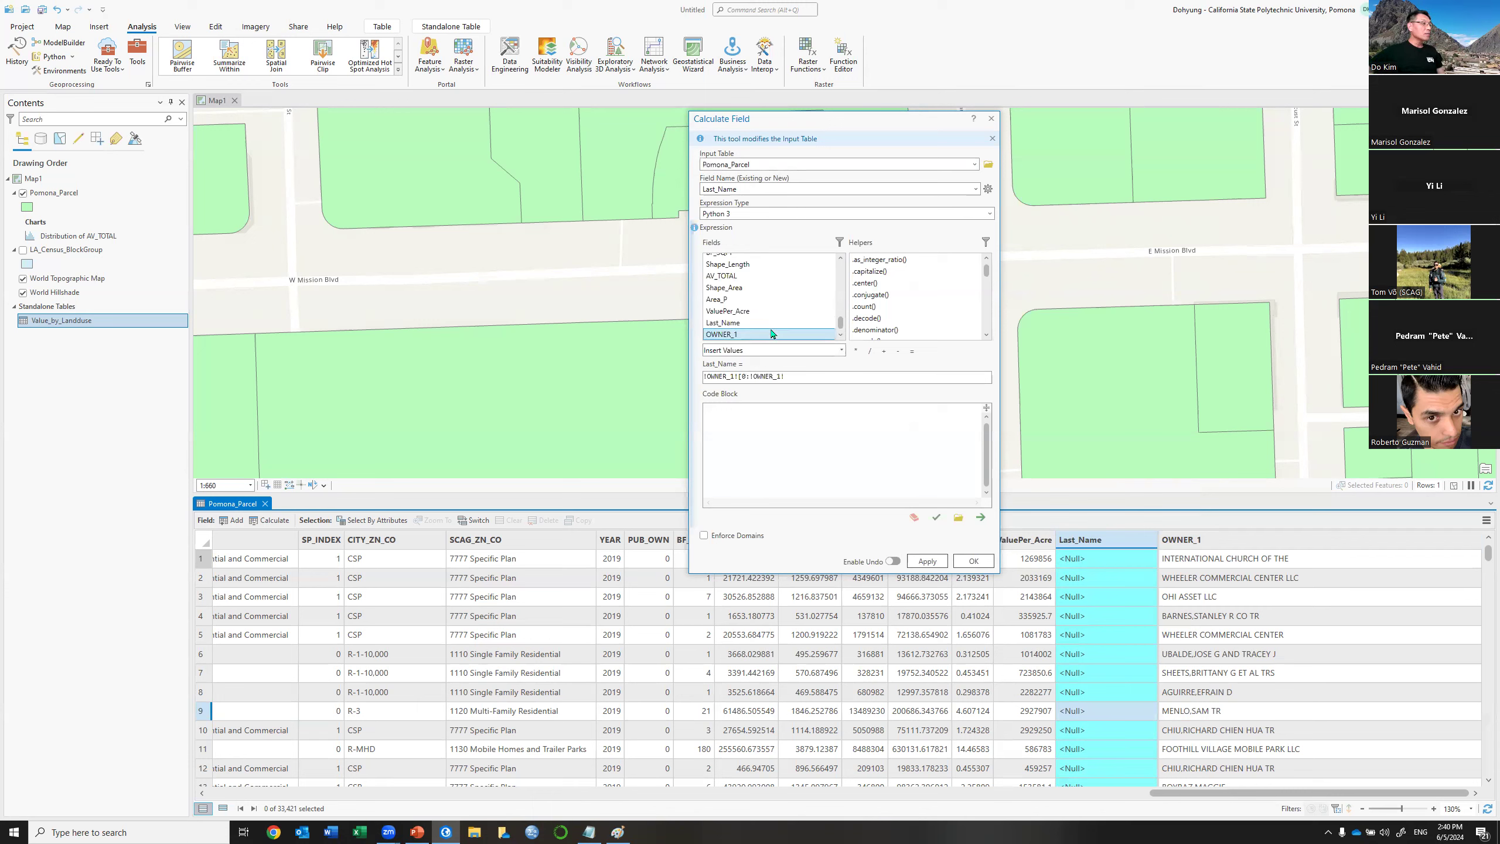
pyautogui.click(792, 376)
pyautogui.write('.find(",",')
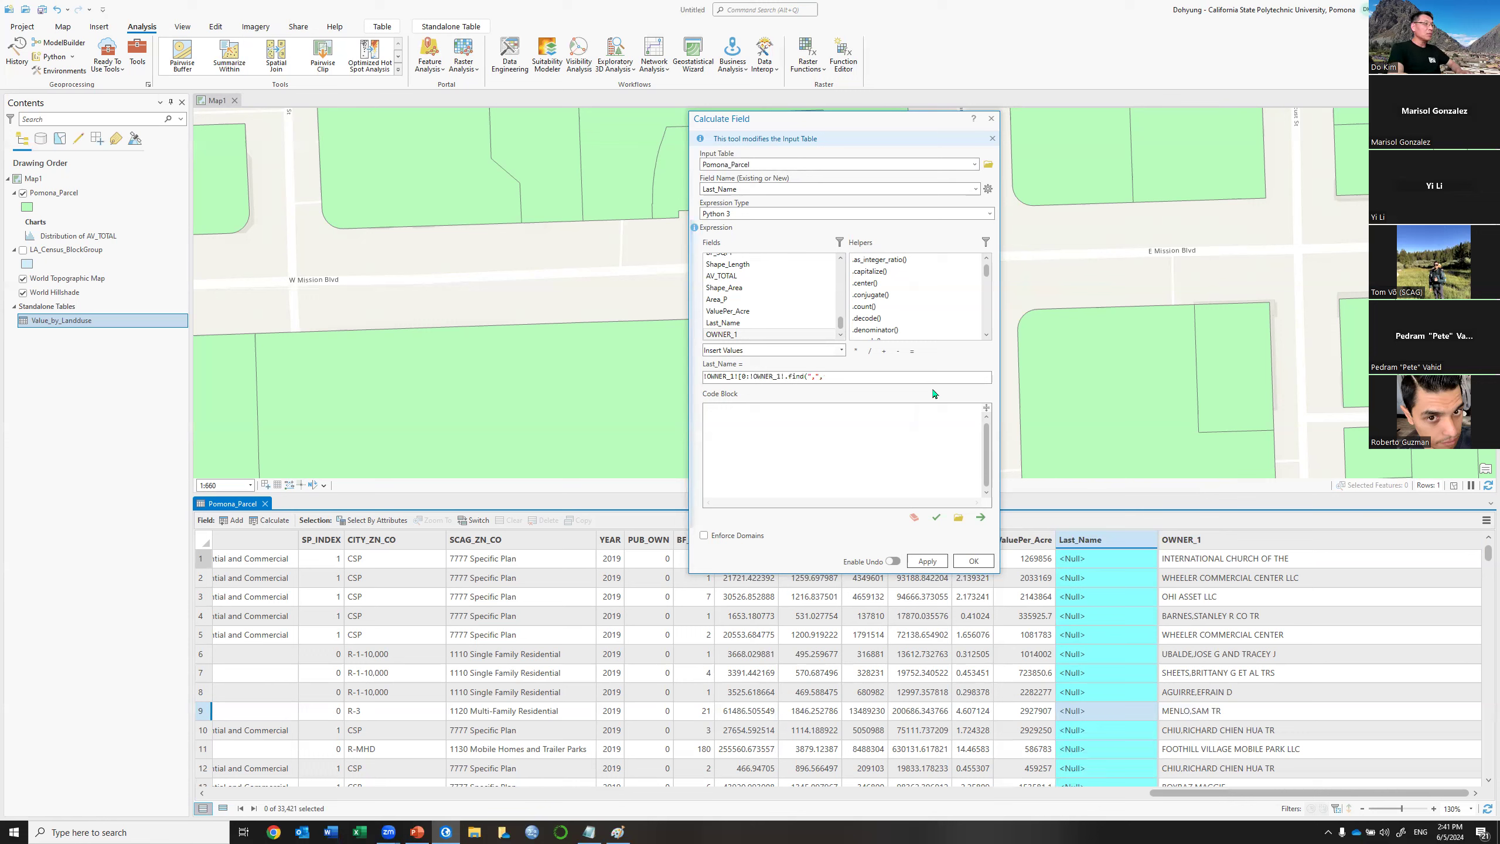
pyautogui.write('0)')
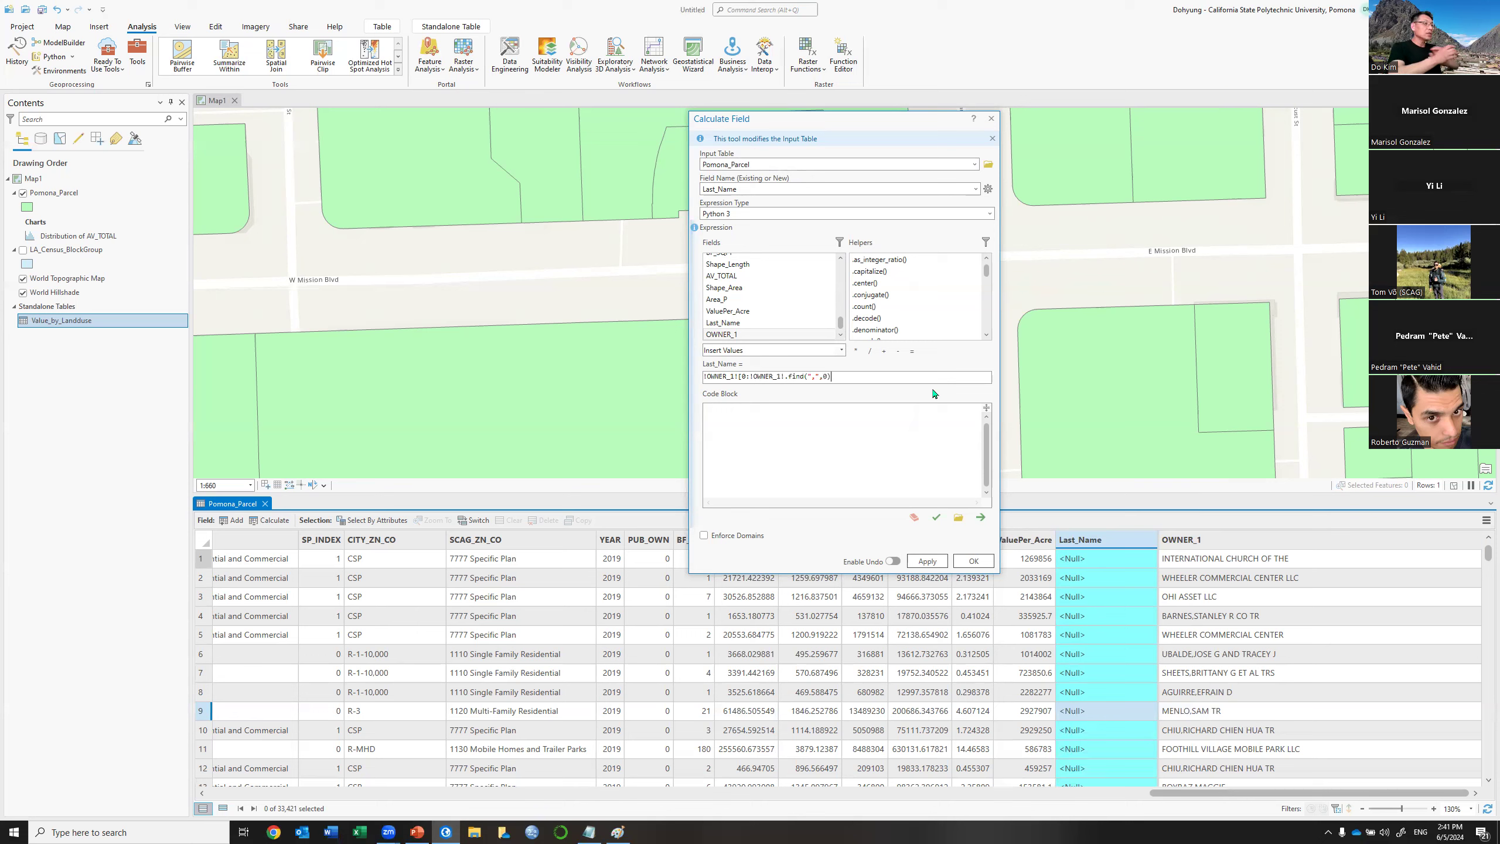
pyautogui.write(']')
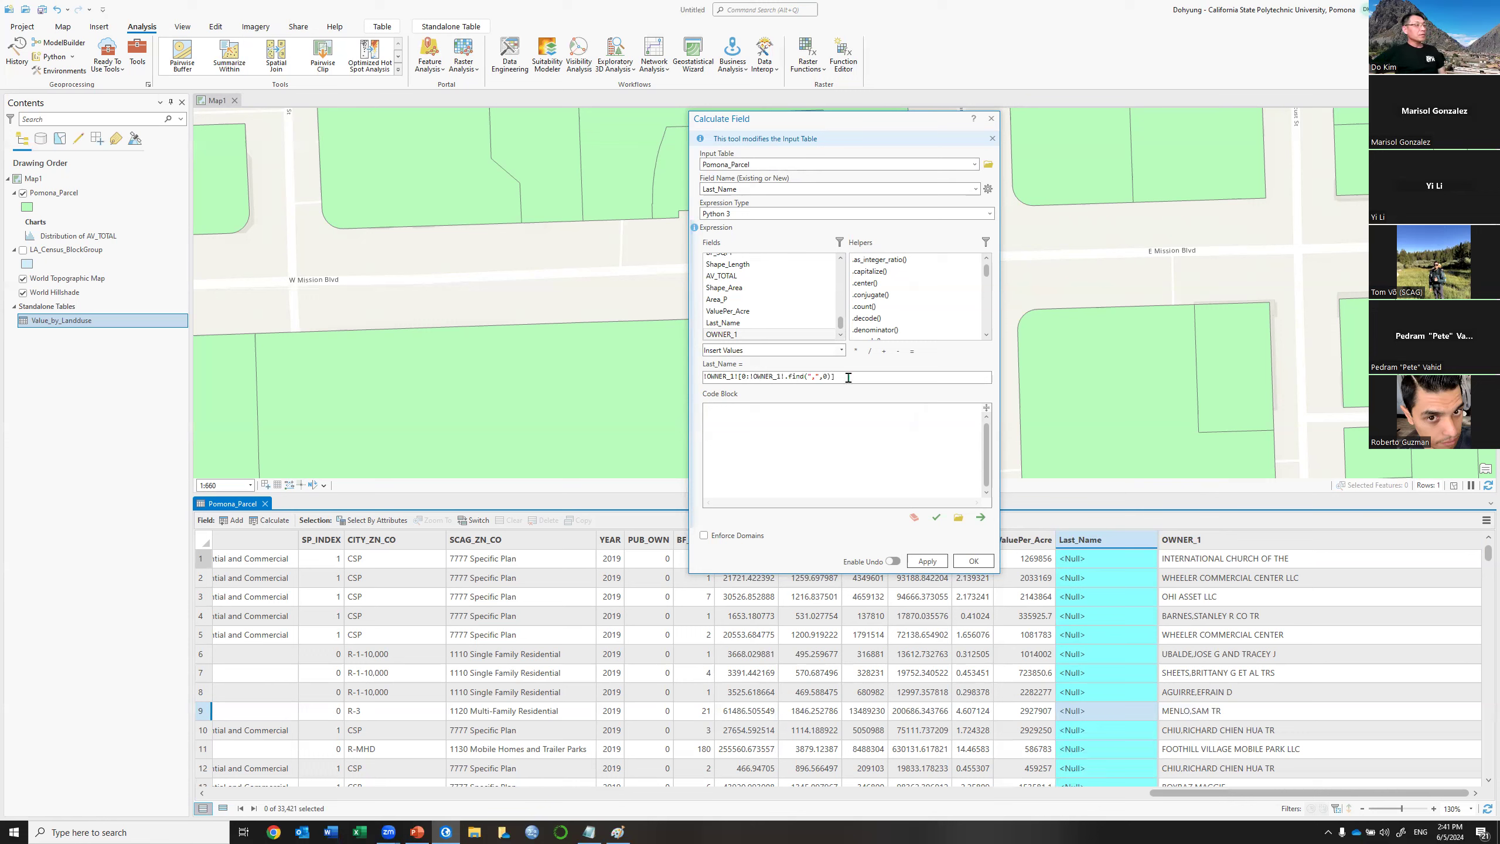
# Copy the Last_Name expression into a Word document and enlarge the Word window.
pyautogui.moveTo(835, 377); pyautogui.dragTo(685, 369)
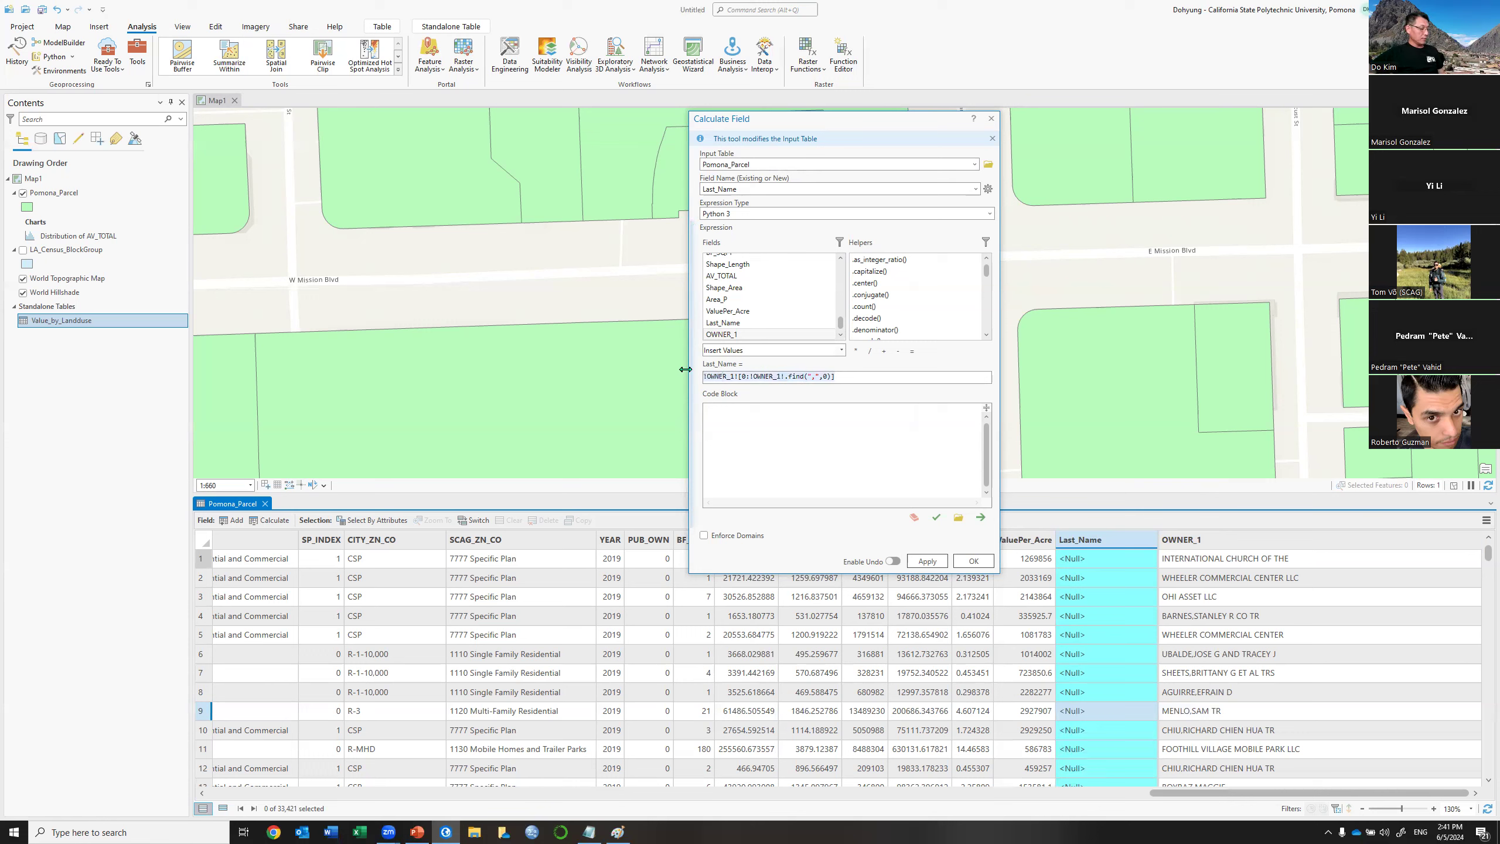
pyautogui.click(332, 831)
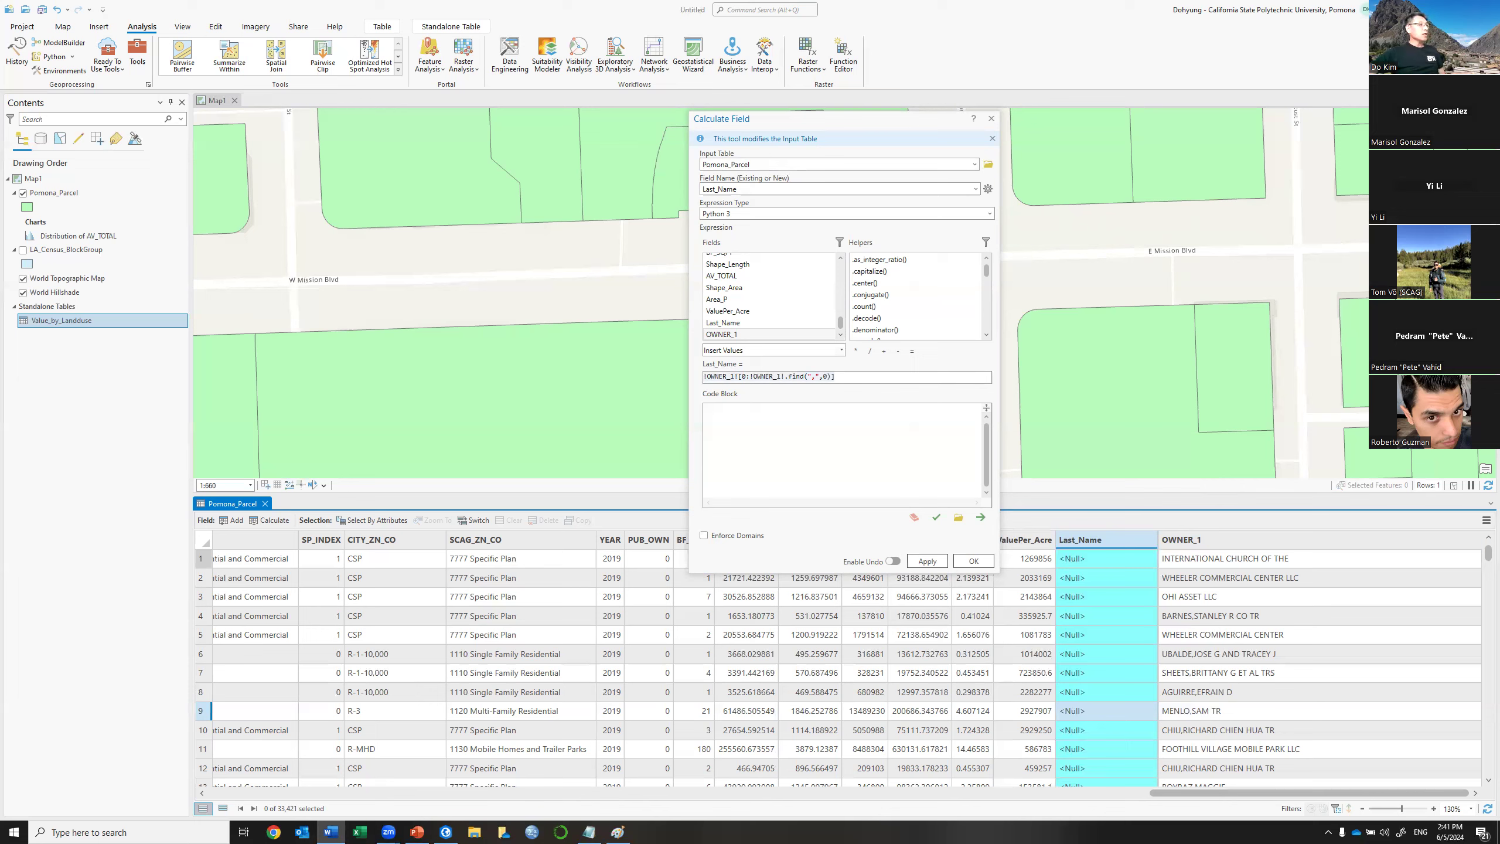
pyautogui.hotkey('alt', 'Tab')
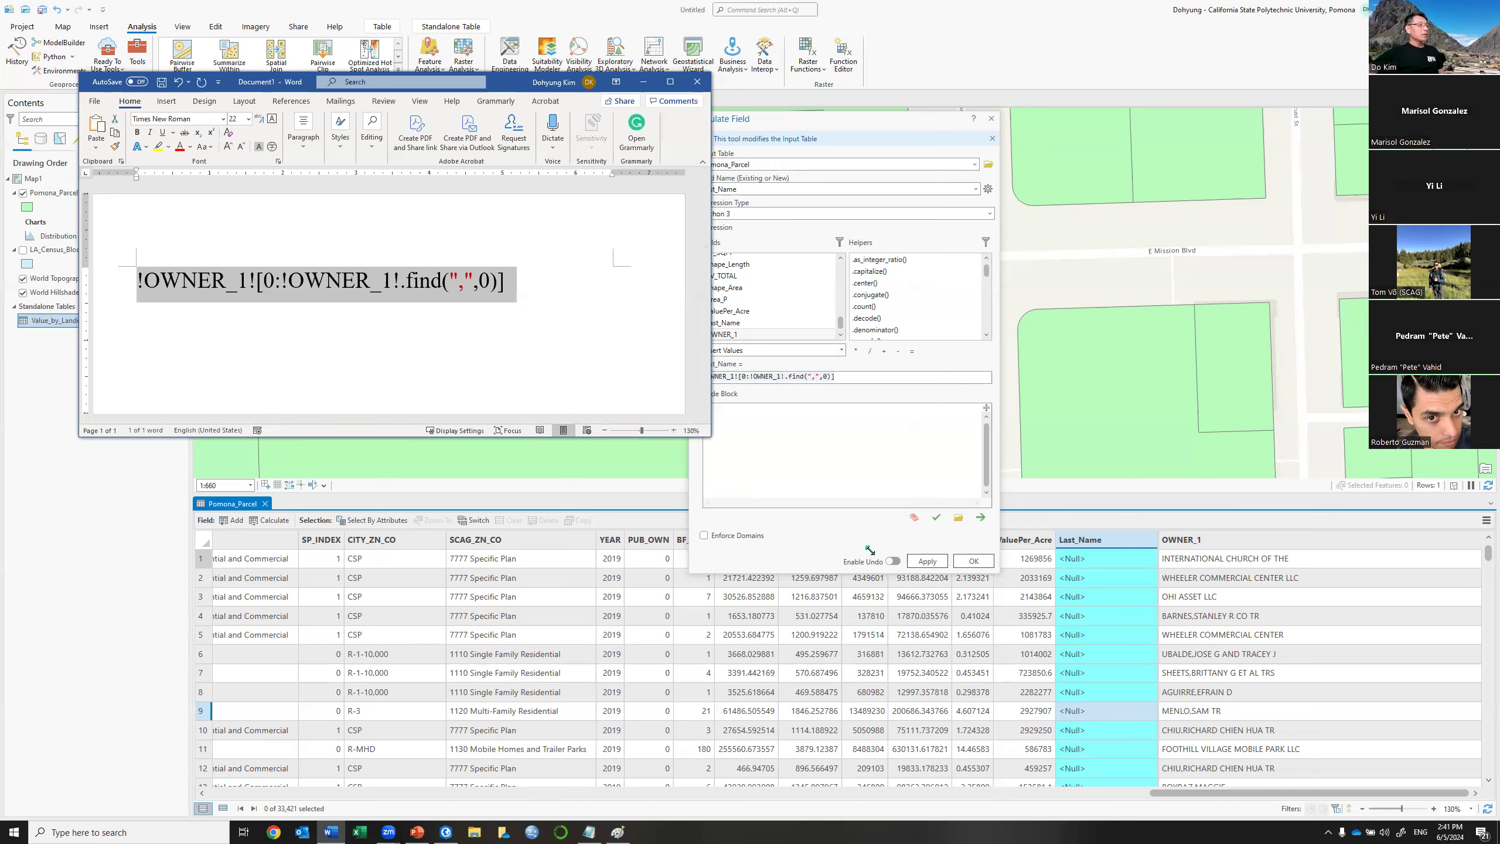
pyautogui.moveTo(870, 550); pyautogui.dragTo(891, 561)
pyautogui.press('Right')
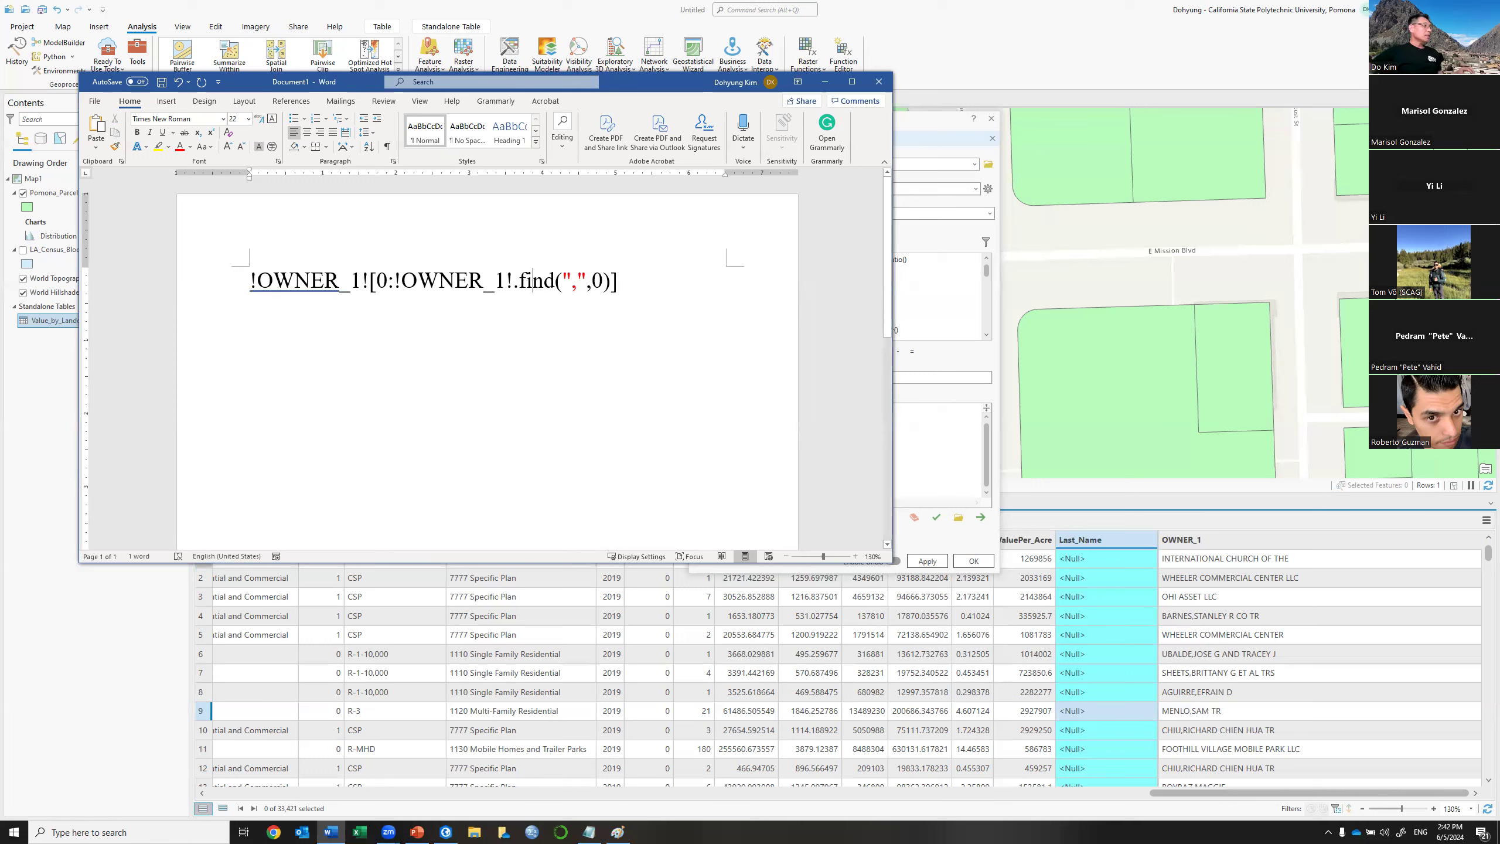
# Underline and highlight in yellow the :!OWNER_1!.find(",",0 part of the expression in Word, and select the whole line.
pyautogui.moveTo(390, 281); pyautogui.dragTo(521, 282)
pyautogui.click(391, 280)
pyautogui.moveTo(393, 278); pyautogui.dragTo(602, 280)
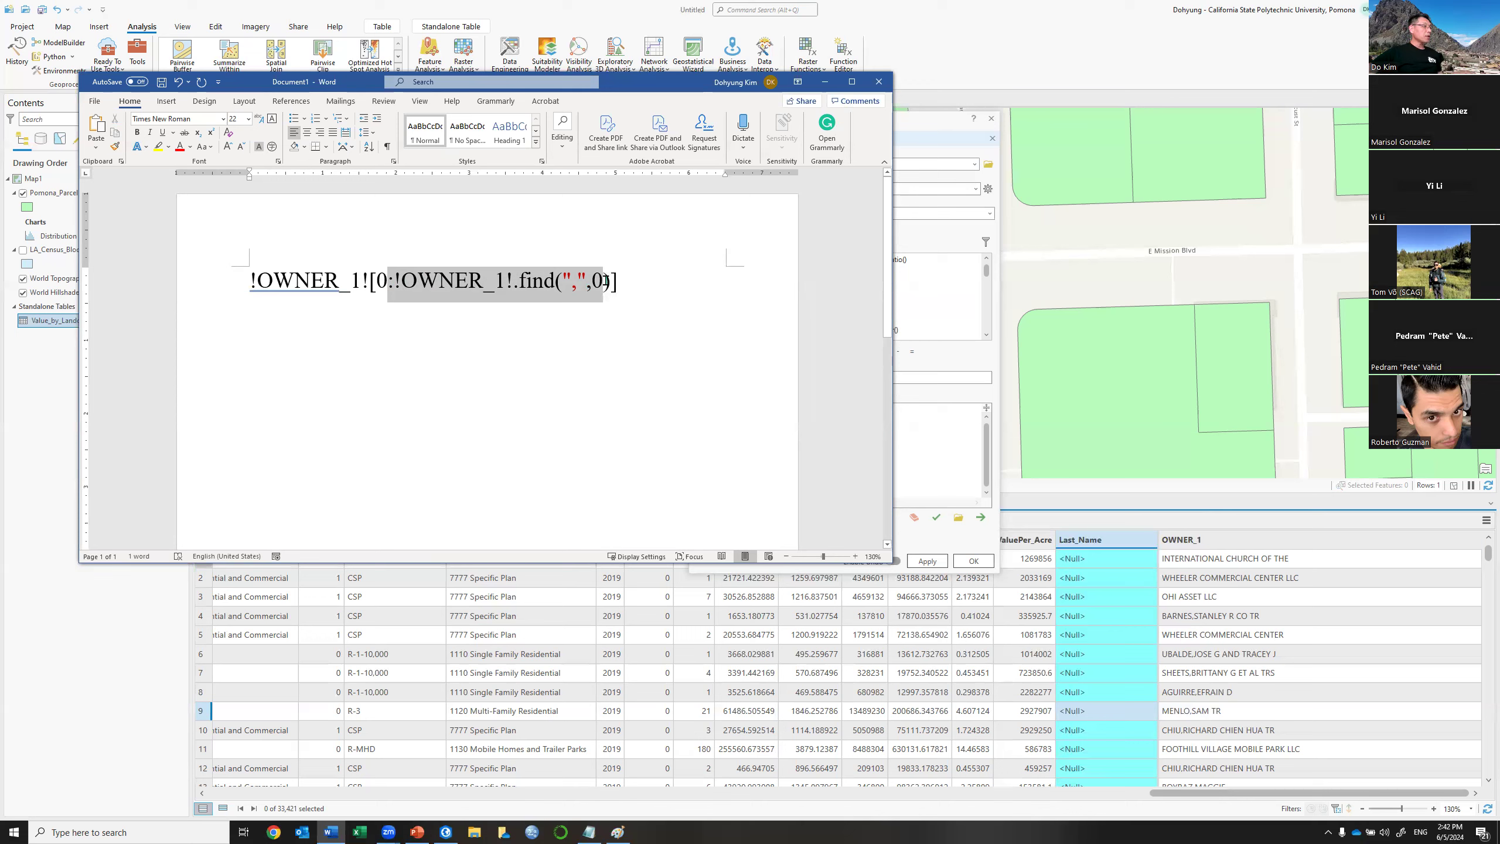
pyautogui.click(644, 260)
pyautogui.click(654, 261)
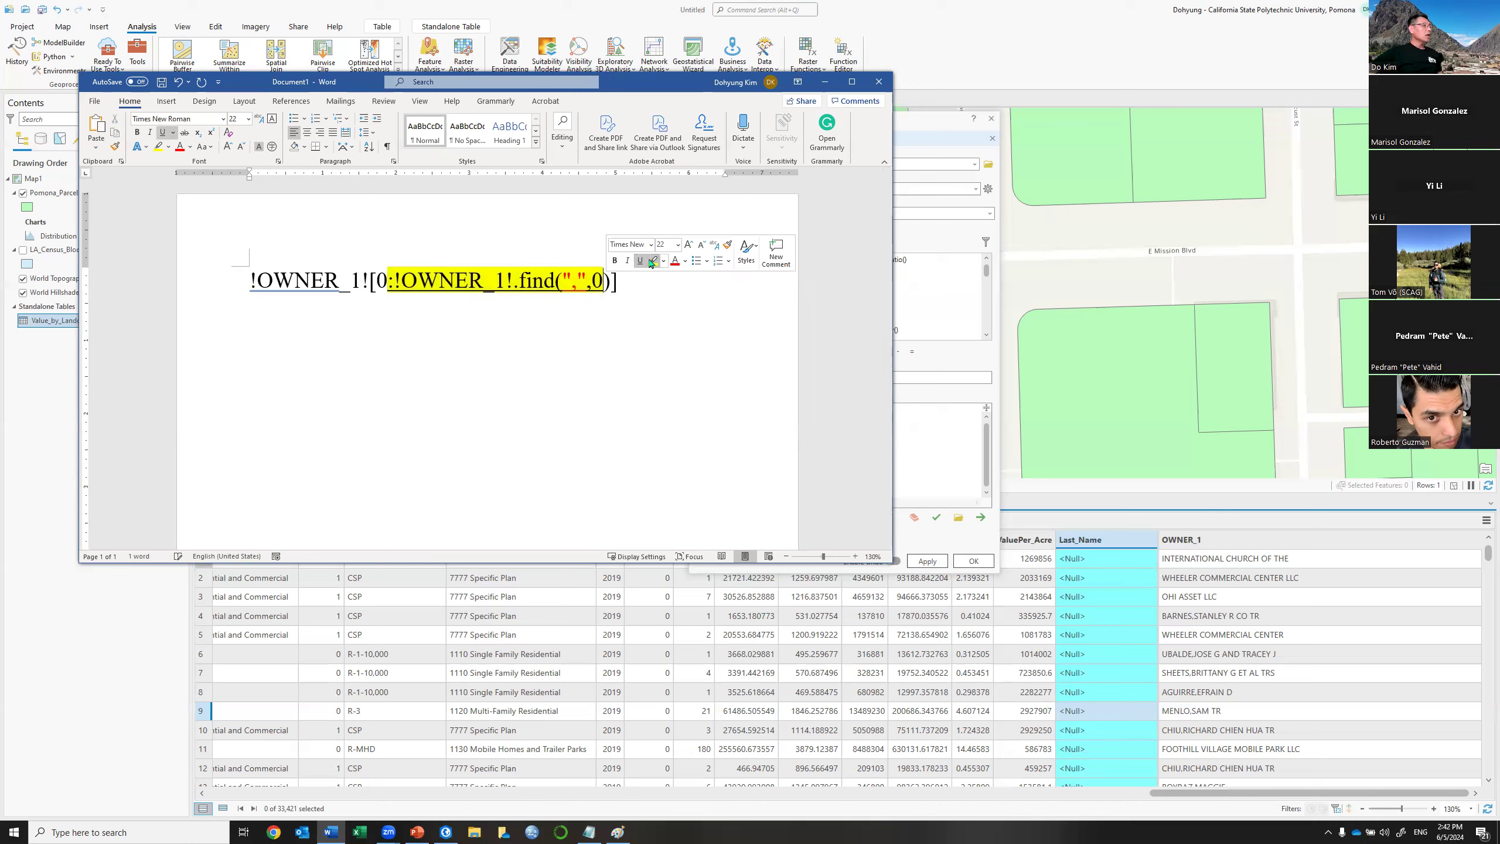
pyautogui.click(544, 283)
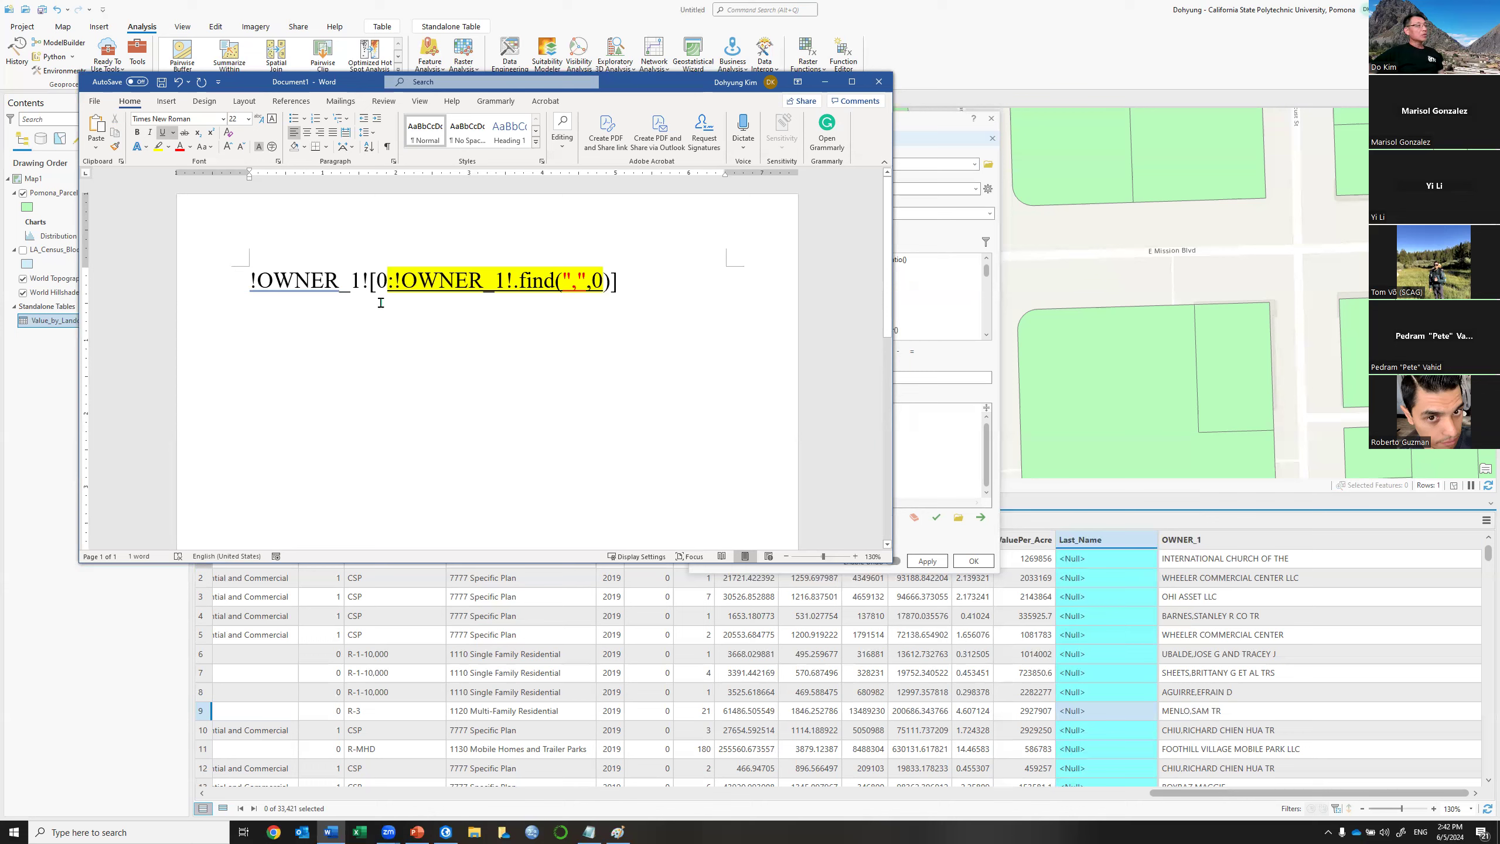
pyautogui.click(231, 289)
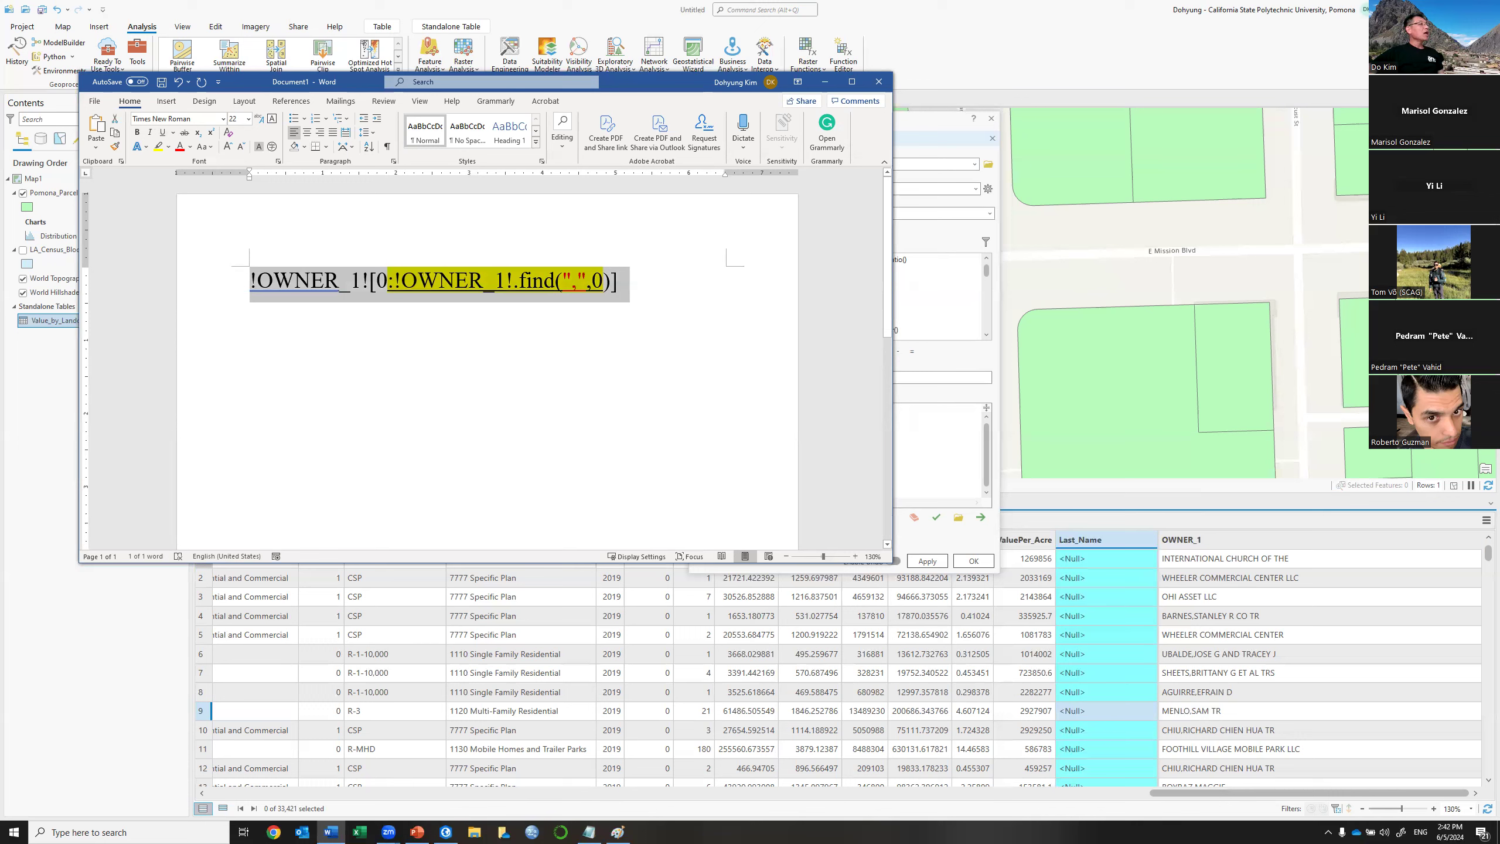
# Examine the OWNER_1 slicing expression in the Word document, covering the start index 0, the find function and its comma argument.
pyautogui.click(380, 288)
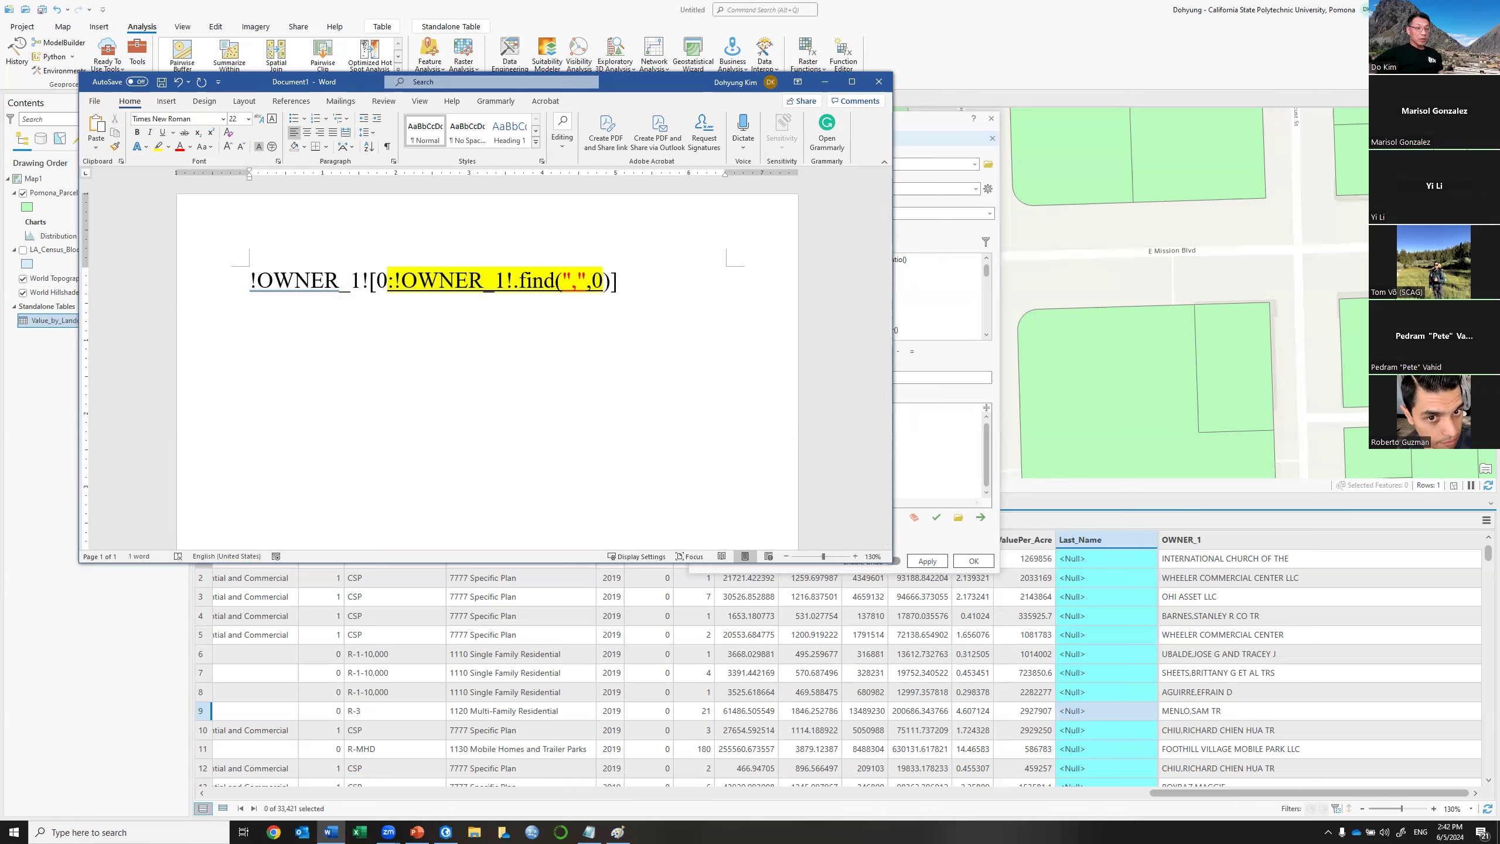
pyautogui.click(519, 281)
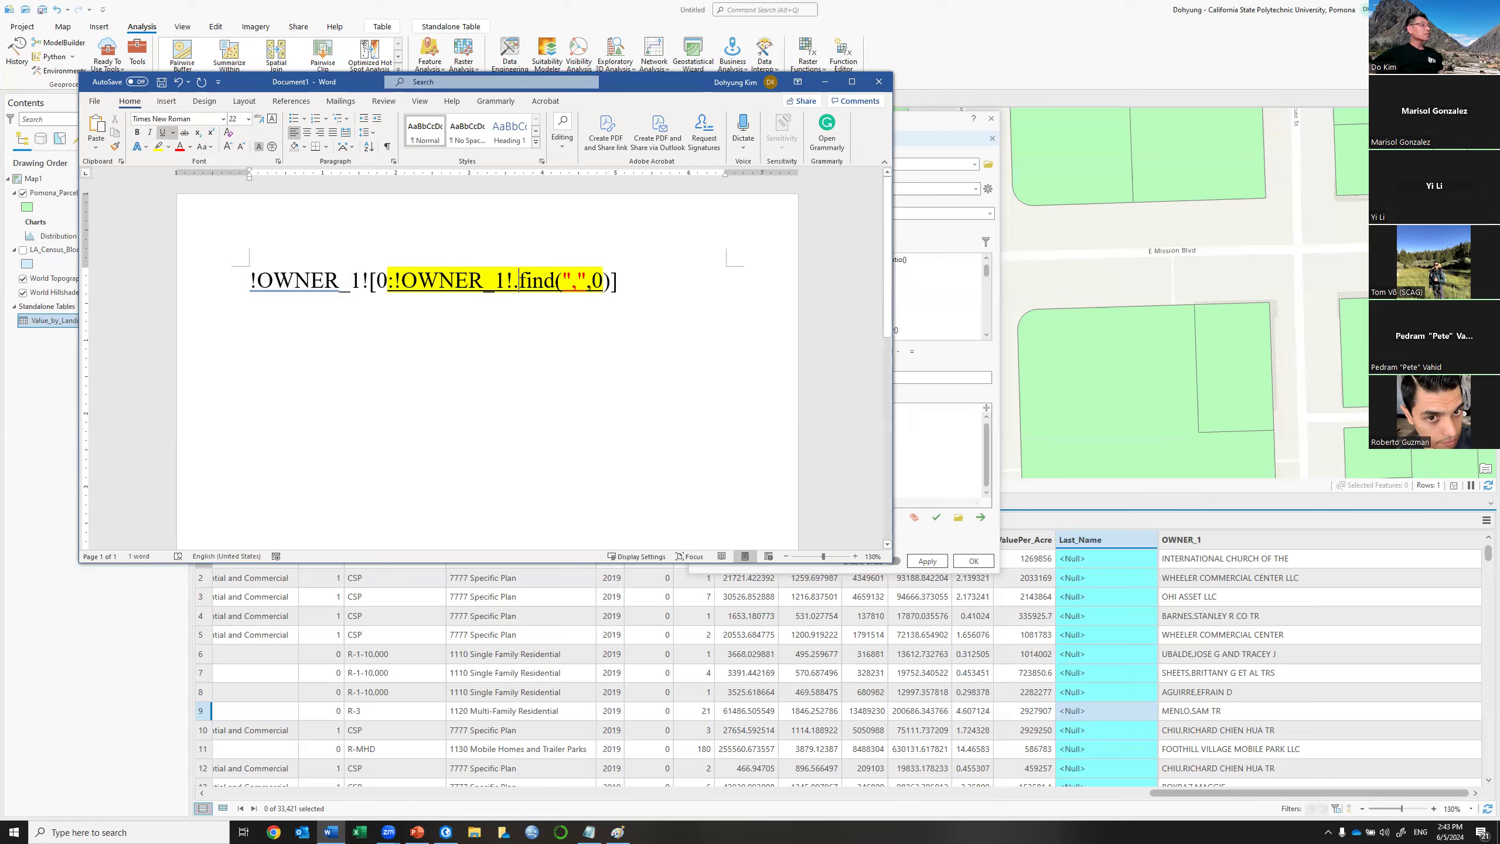
pyautogui.click(376, 280)
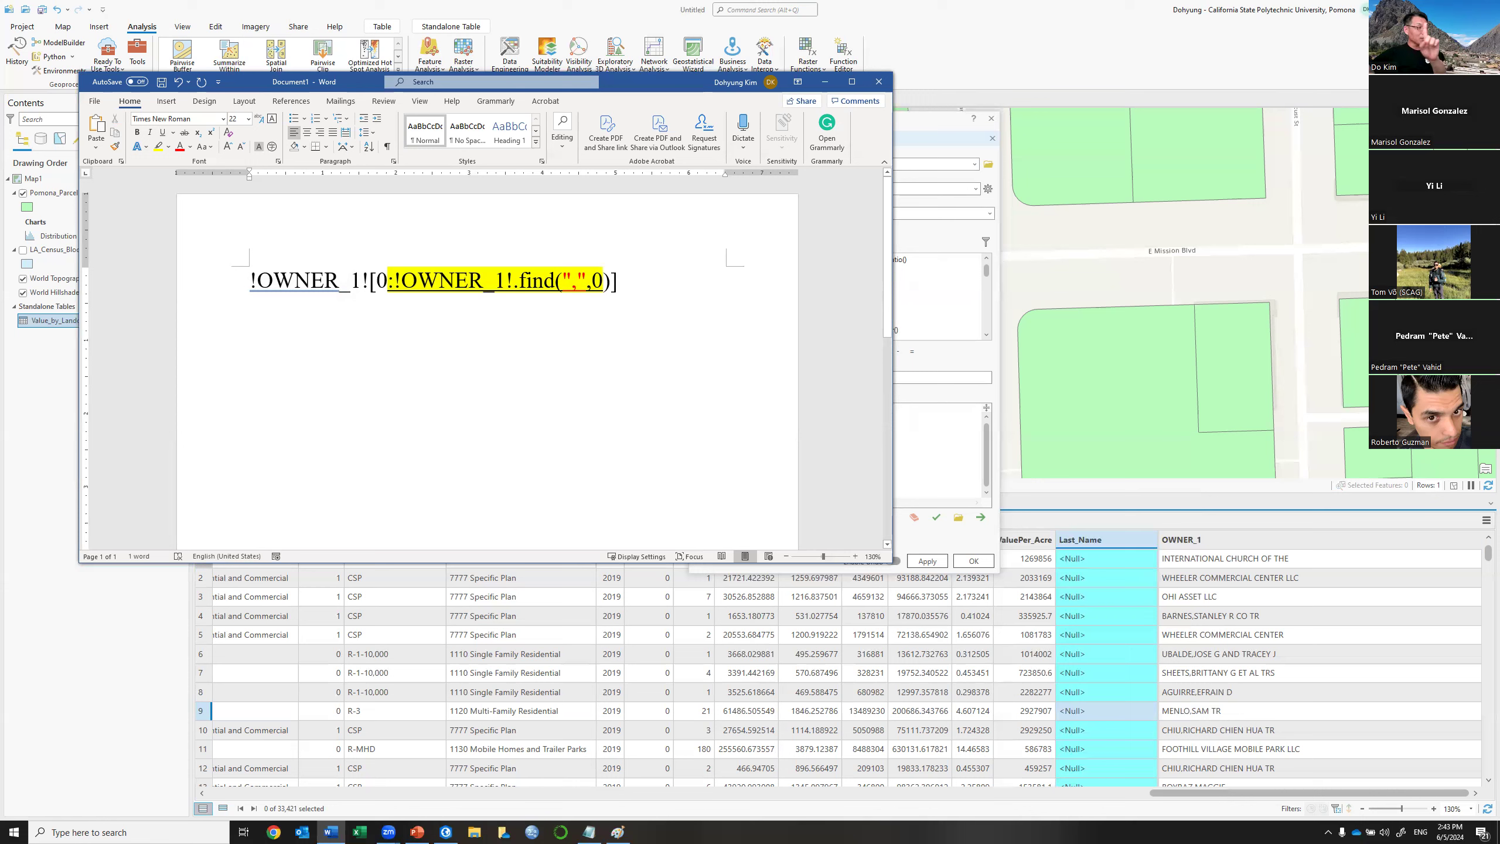
pyautogui.doubleClick(381, 281)
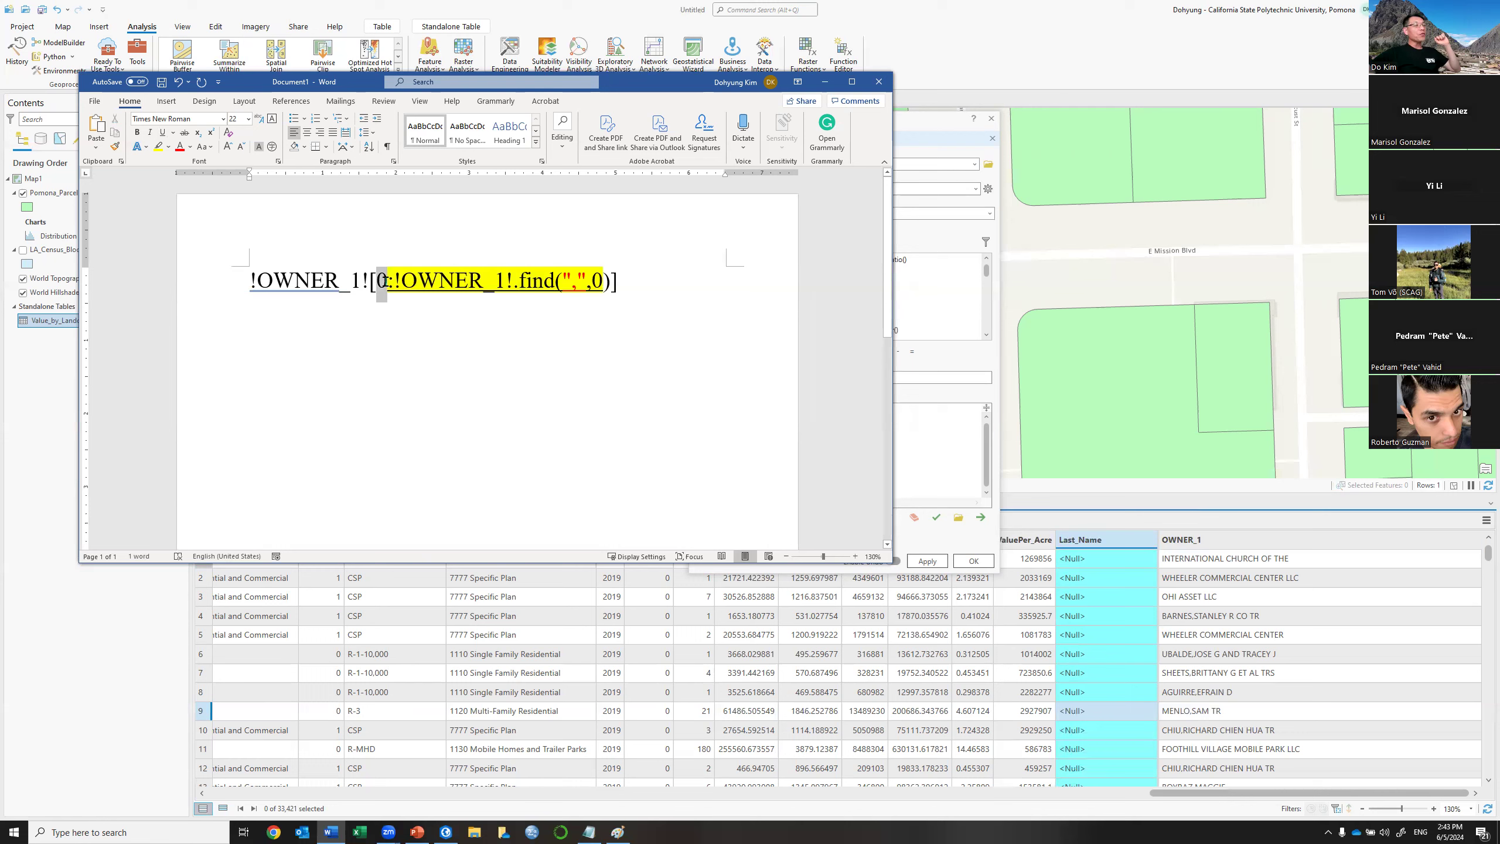
pyautogui.doubleClick(383, 281)
pyautogui.click(612, 283)
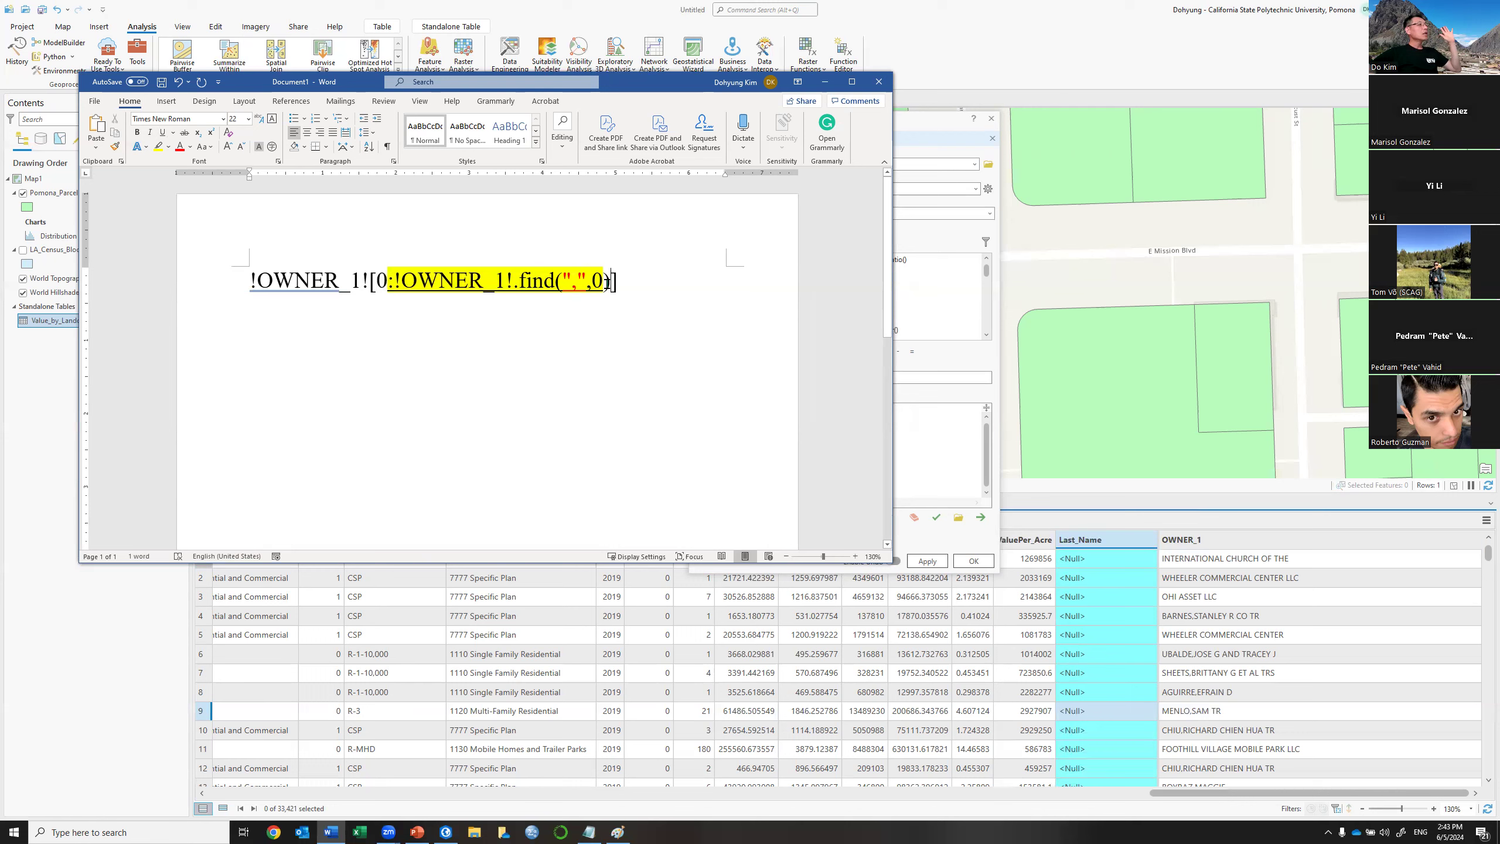
pyautogui.doubleClick(573, 285)
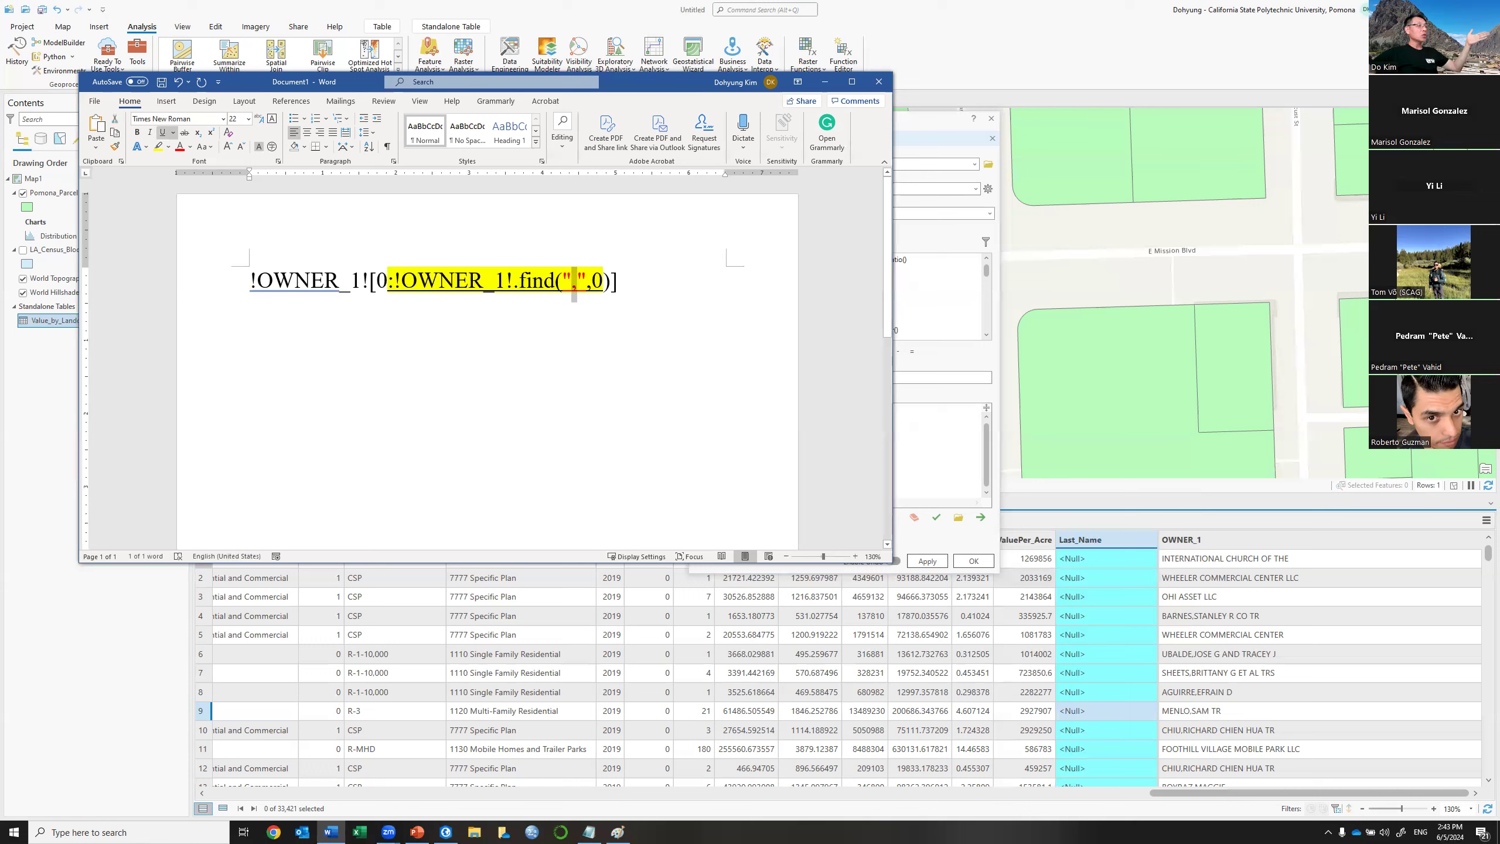
pyautogui.click(391, 276)
pyautogui.moveTo(392, 275); pyautogui.dragTo(603, 276)
pyautogui.doubleClick(380, 280)
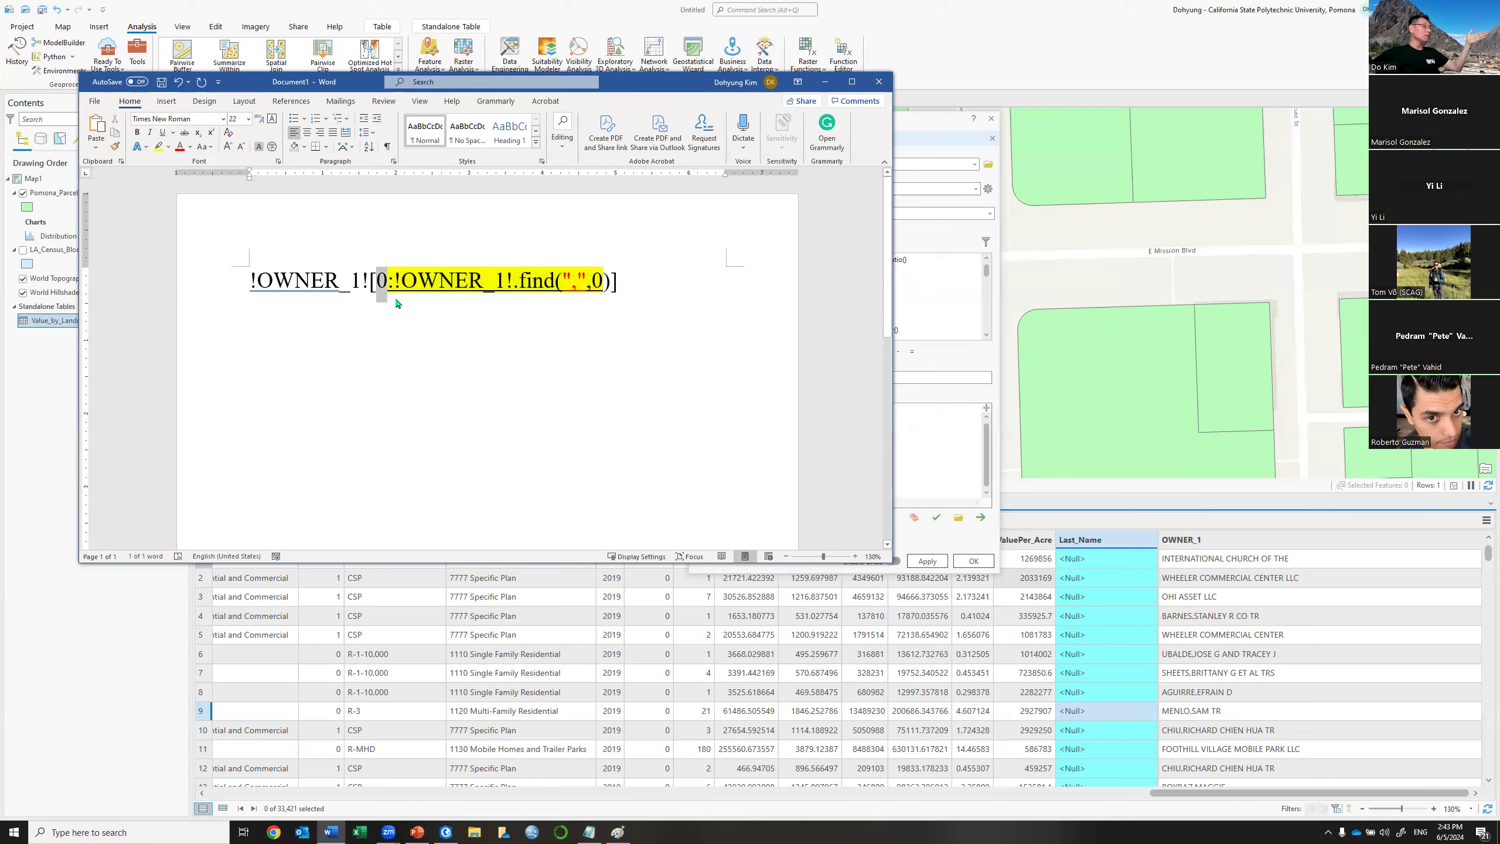
pyautogui.moveTo(392, 280); pyautogui.dragTo(608, 278)
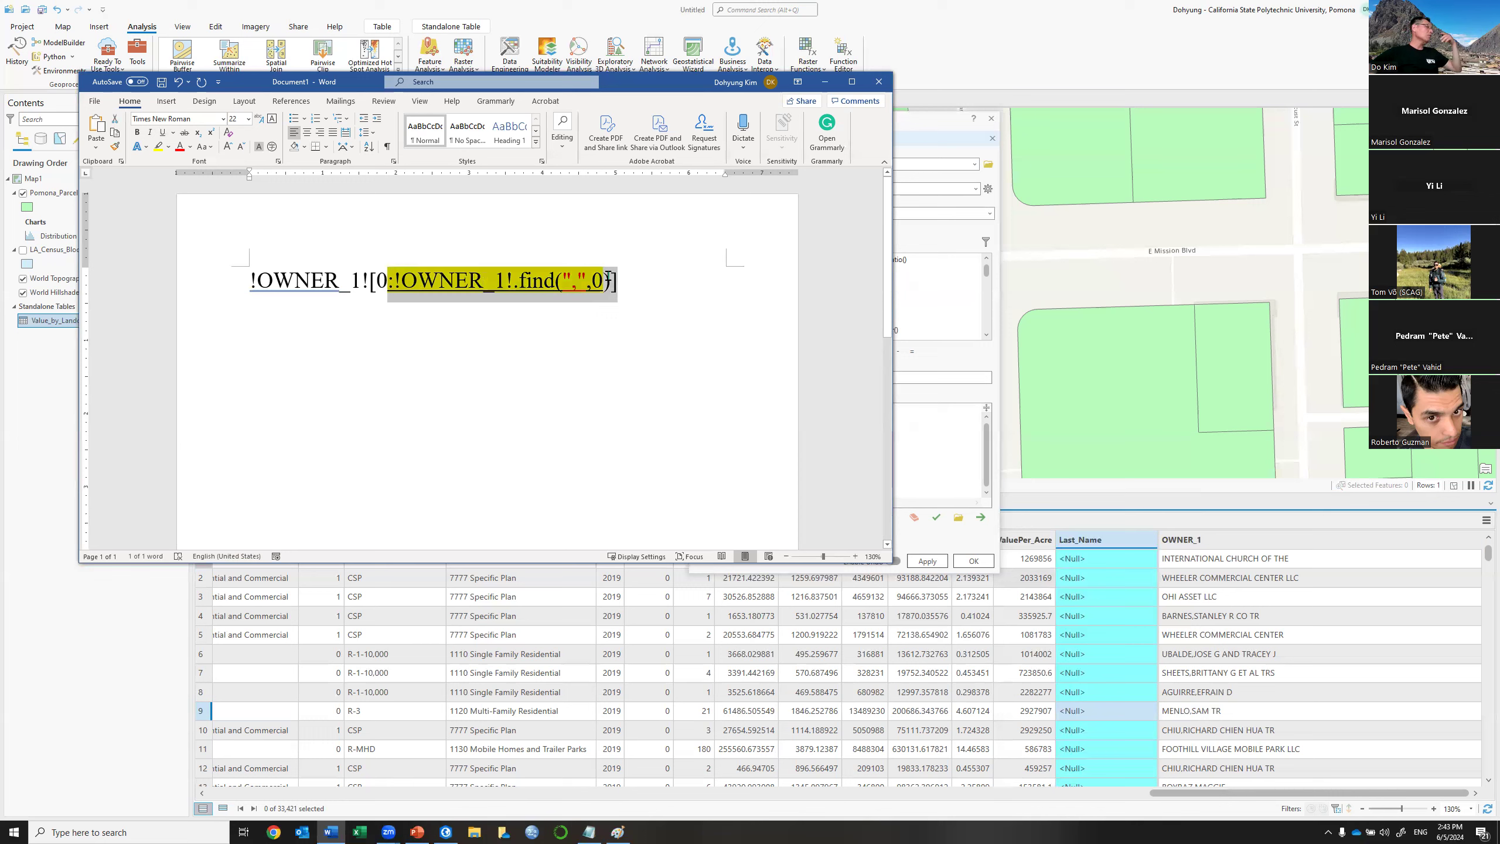
pyautogui.click(770, 345)
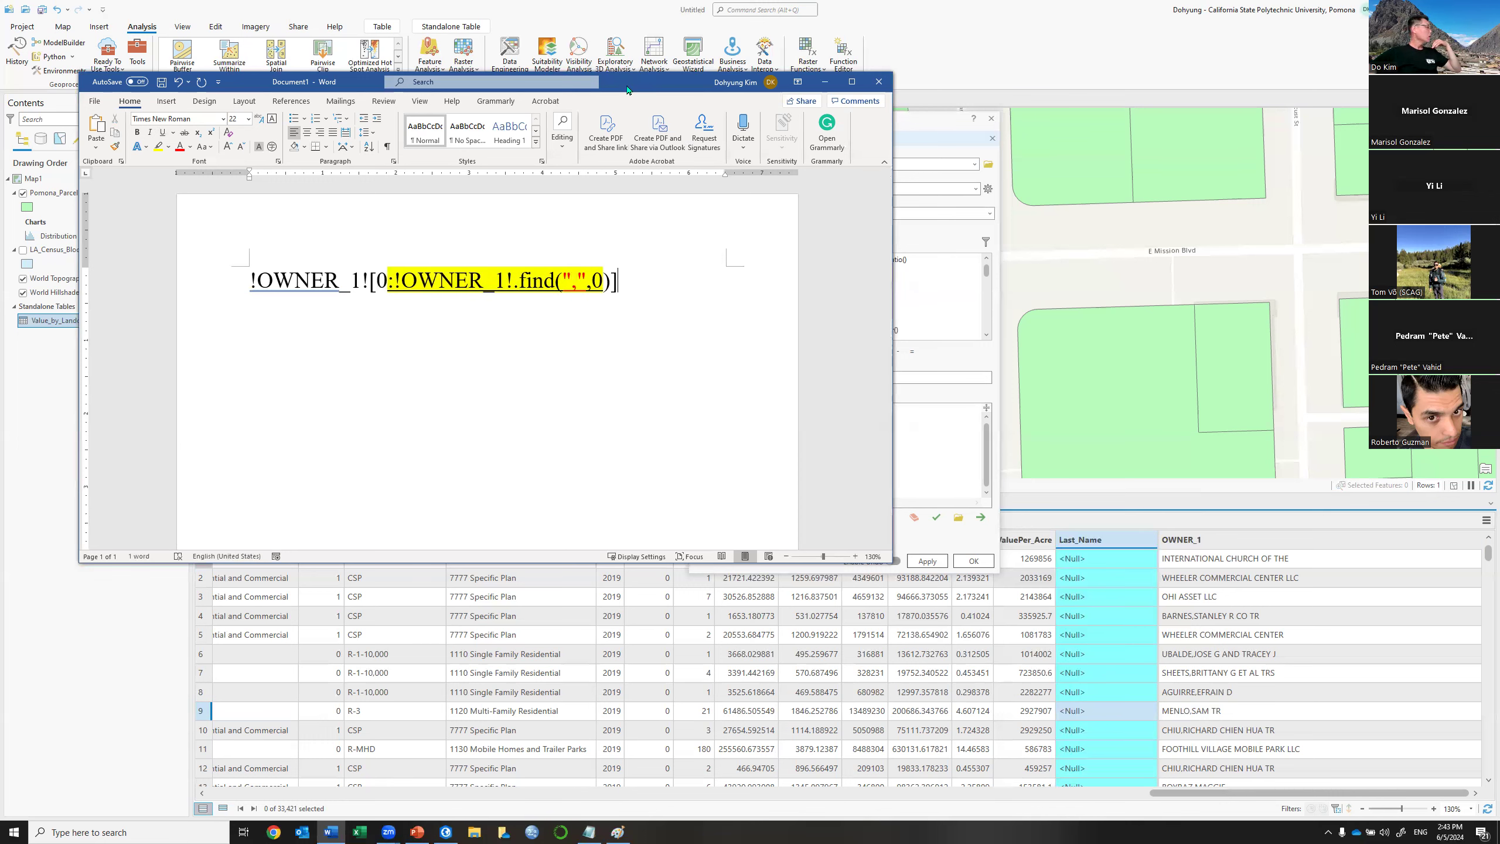
# Switch back to ArcGIS Pro and re-enter the Last_Name expression as !OWNER_1![0:!OWNER_1!.find(",",0)].
pyautogui.click(825, 81)
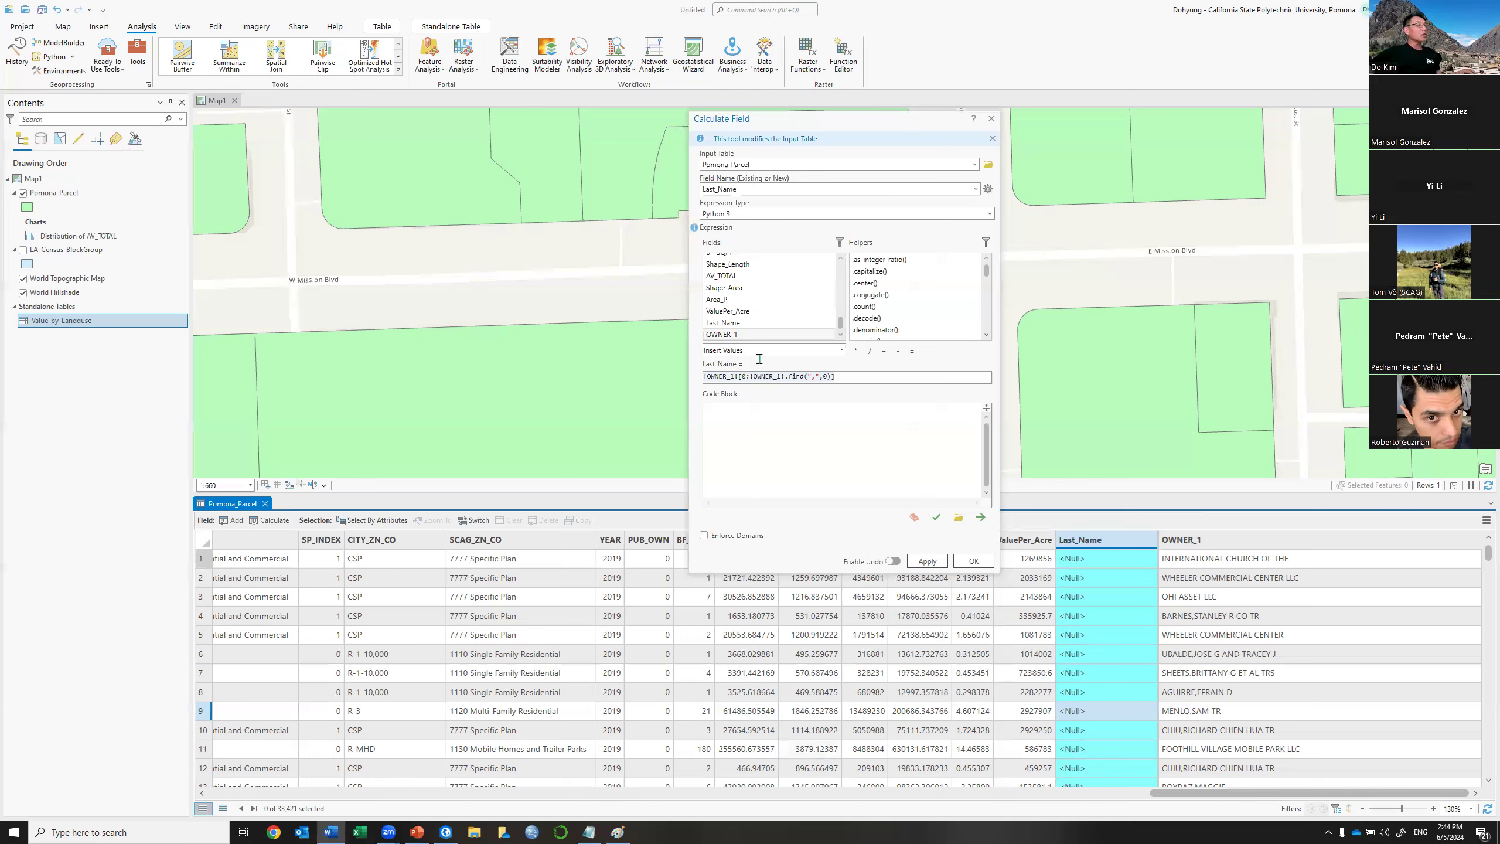
pyautogui.moveTo(703, 376); pyautogui.dragTo(833, 378)
pyautogui.press('Delete')
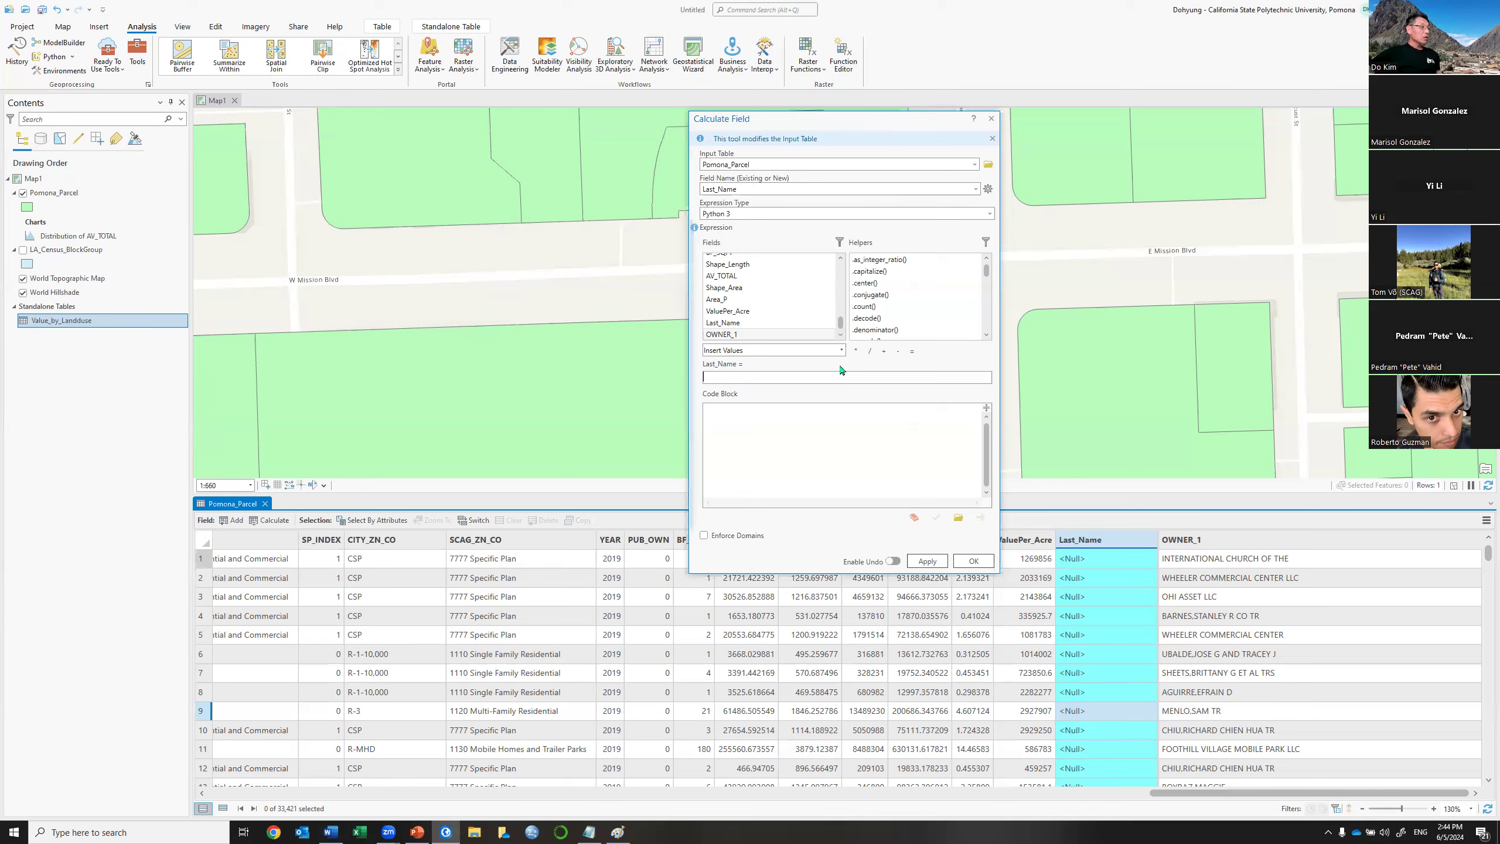
pyautogui.doubleClick(743, 335)
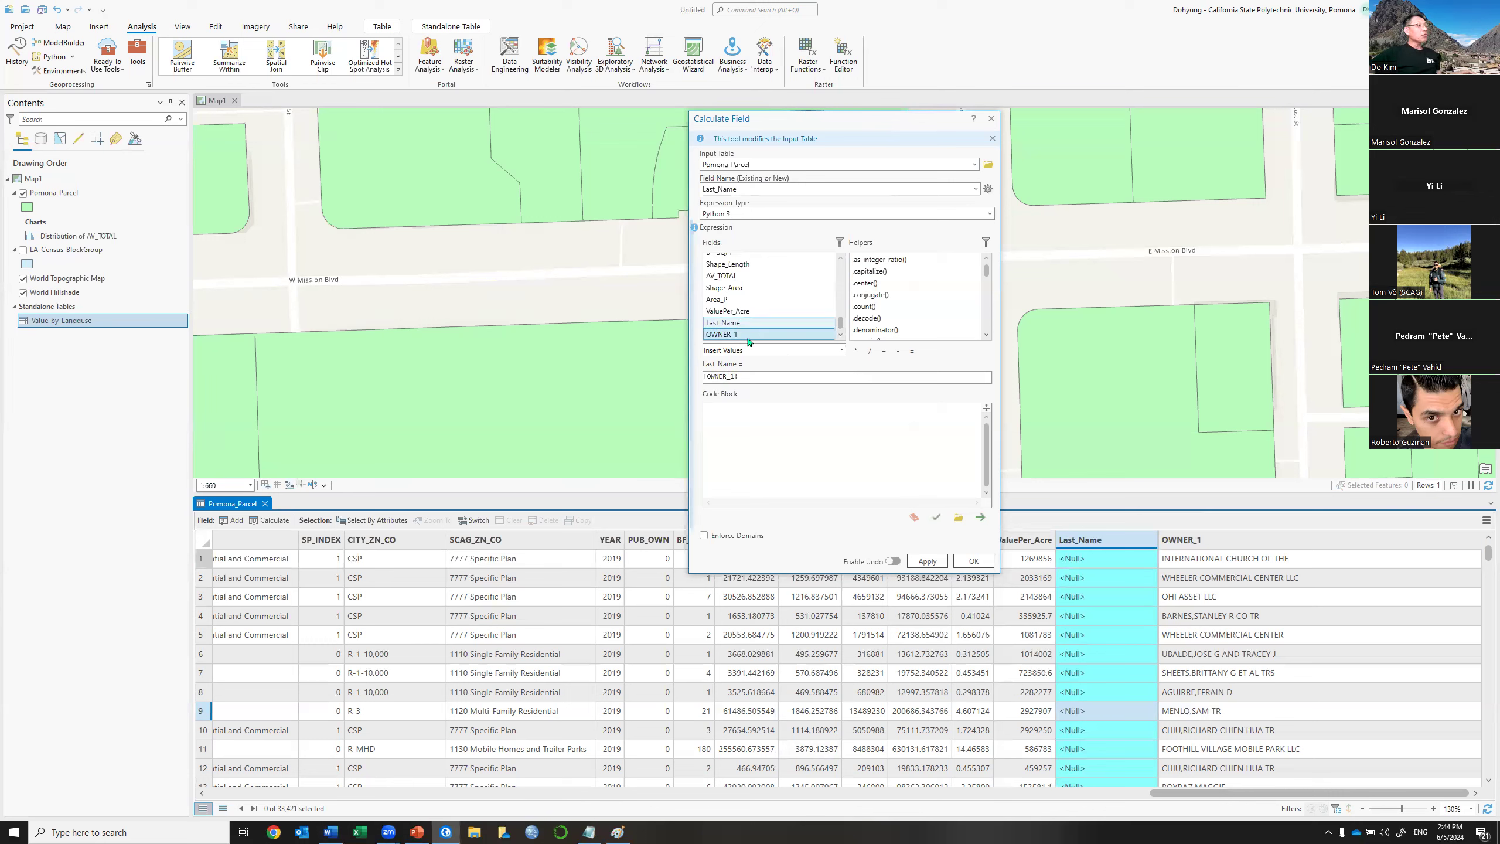
pyautogui.click(741, 376)
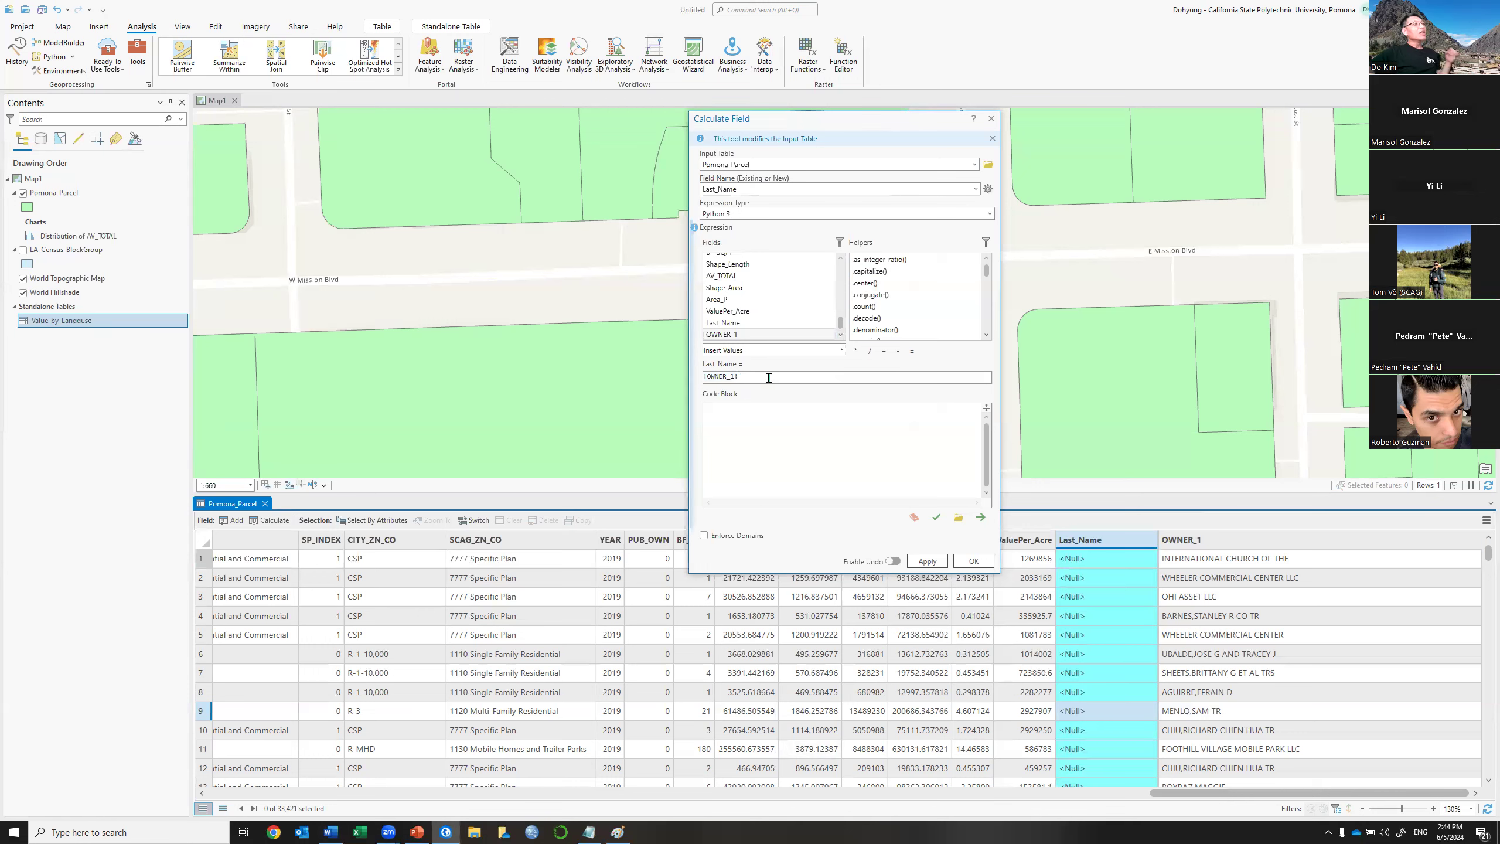
pyautogui.write('[0:!OWNER_1!.find(",",0)]')
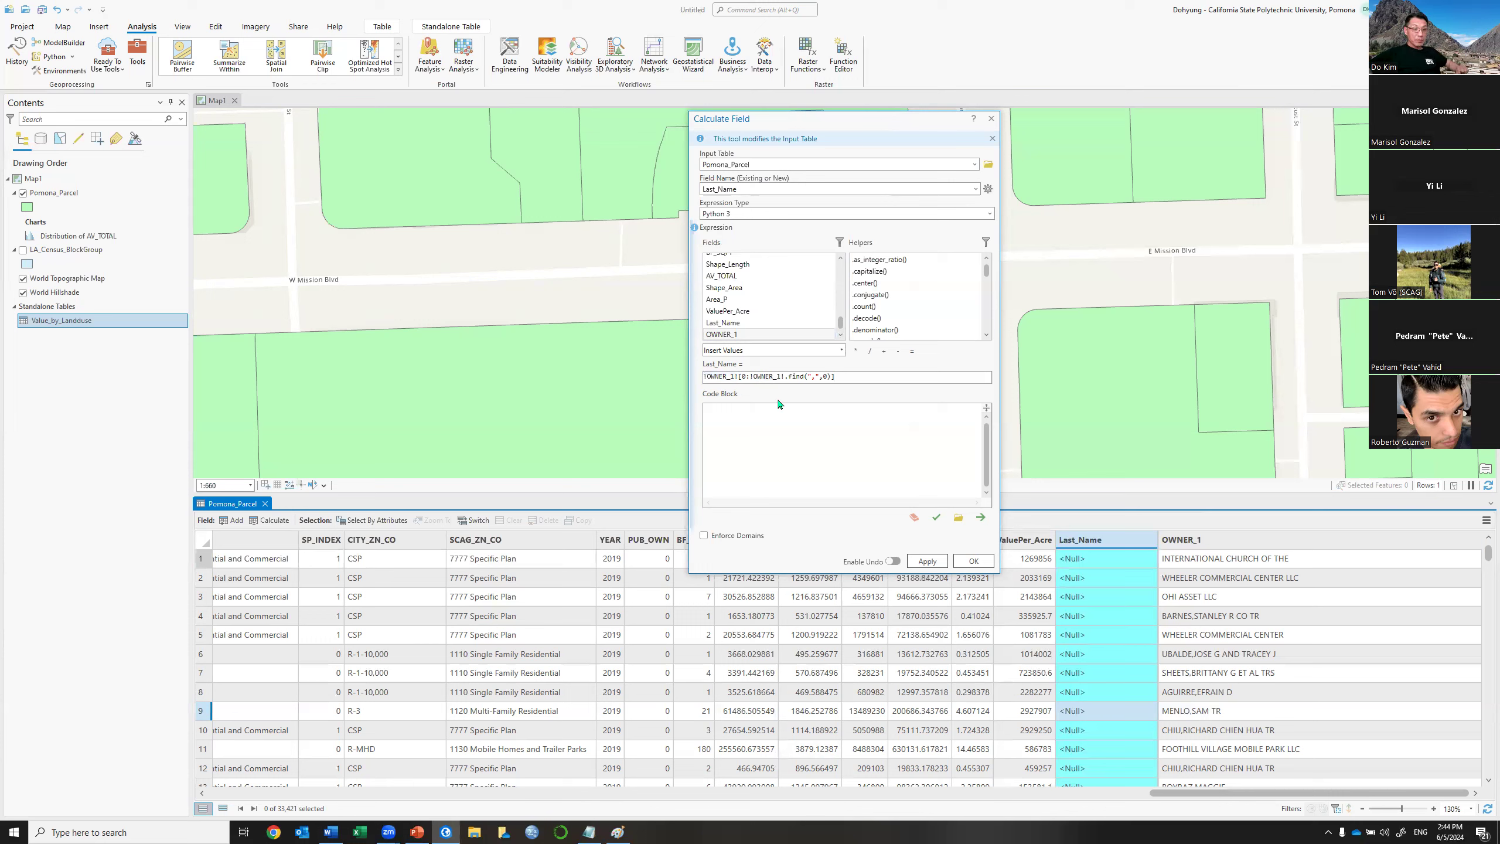
# Check the available expression types, keep Python 3, and apply the Last_Name calculation to the Pomona_Parcel table.
pyautogui.click(990, 214)
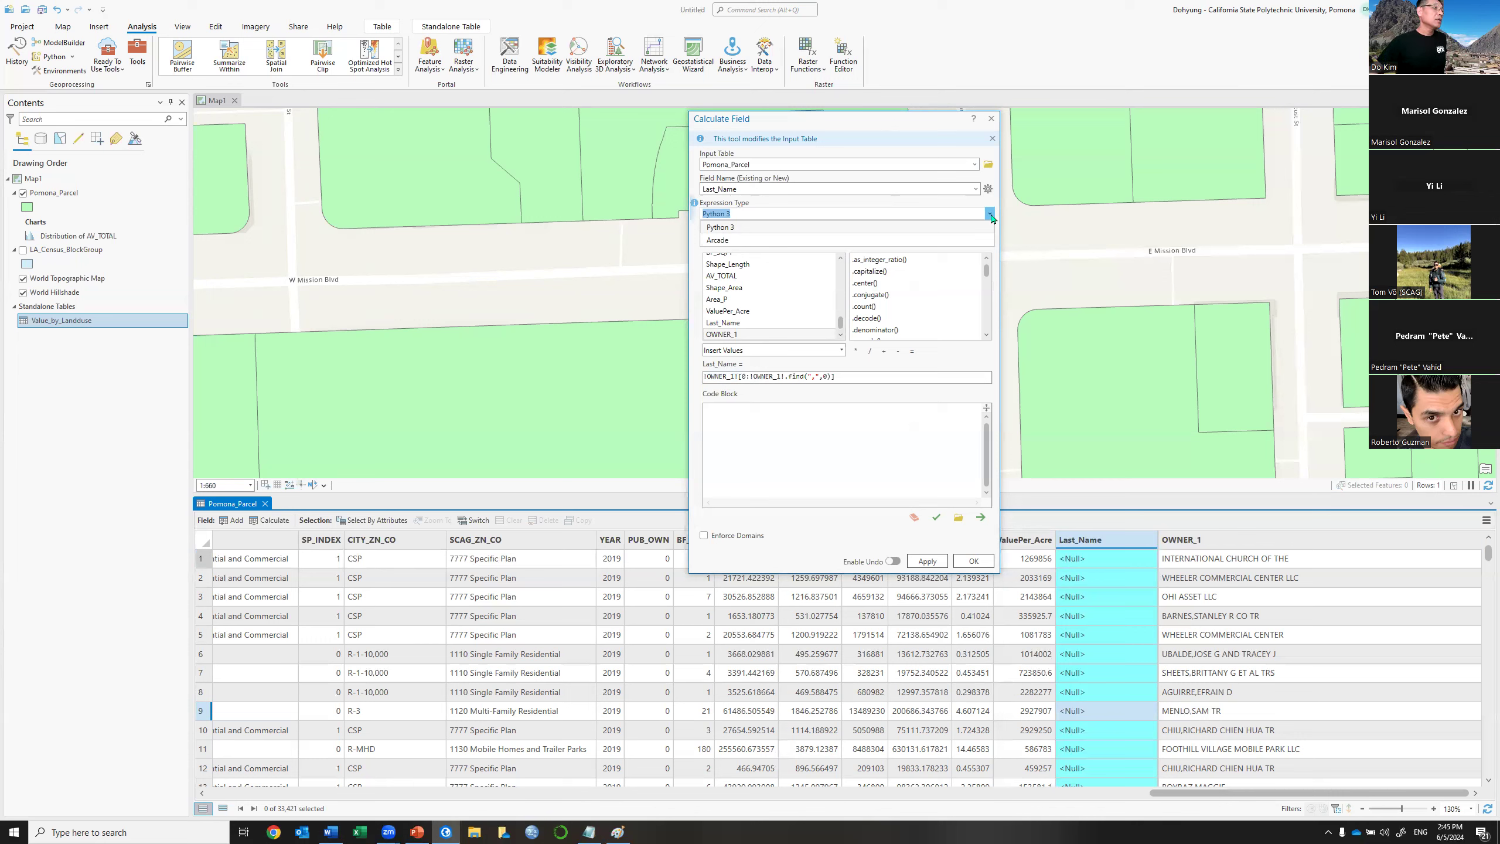
pyautogui.click(913, 143)
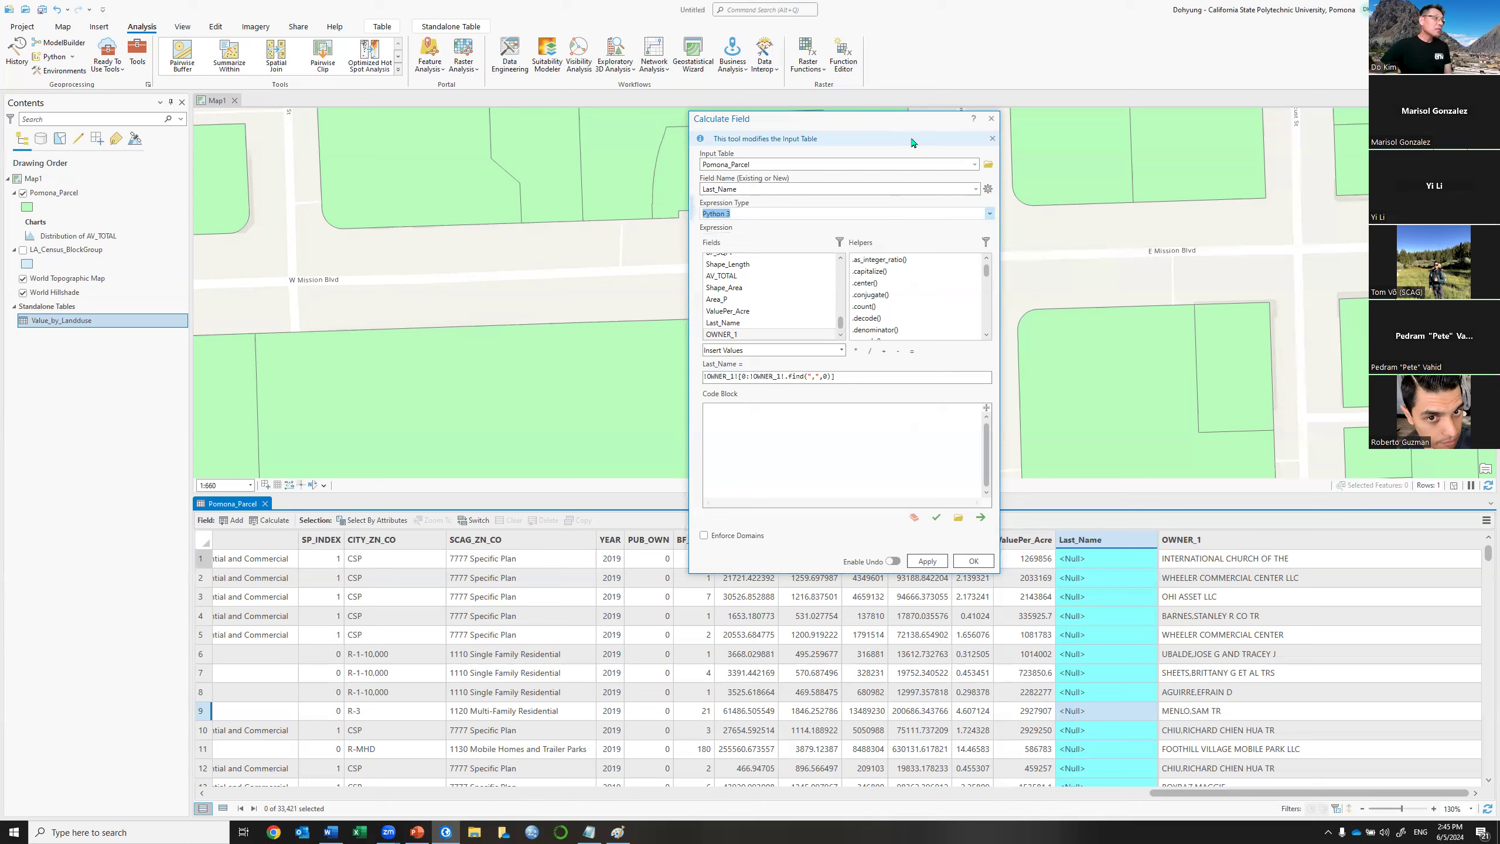
pyautogui.click(927, 561)
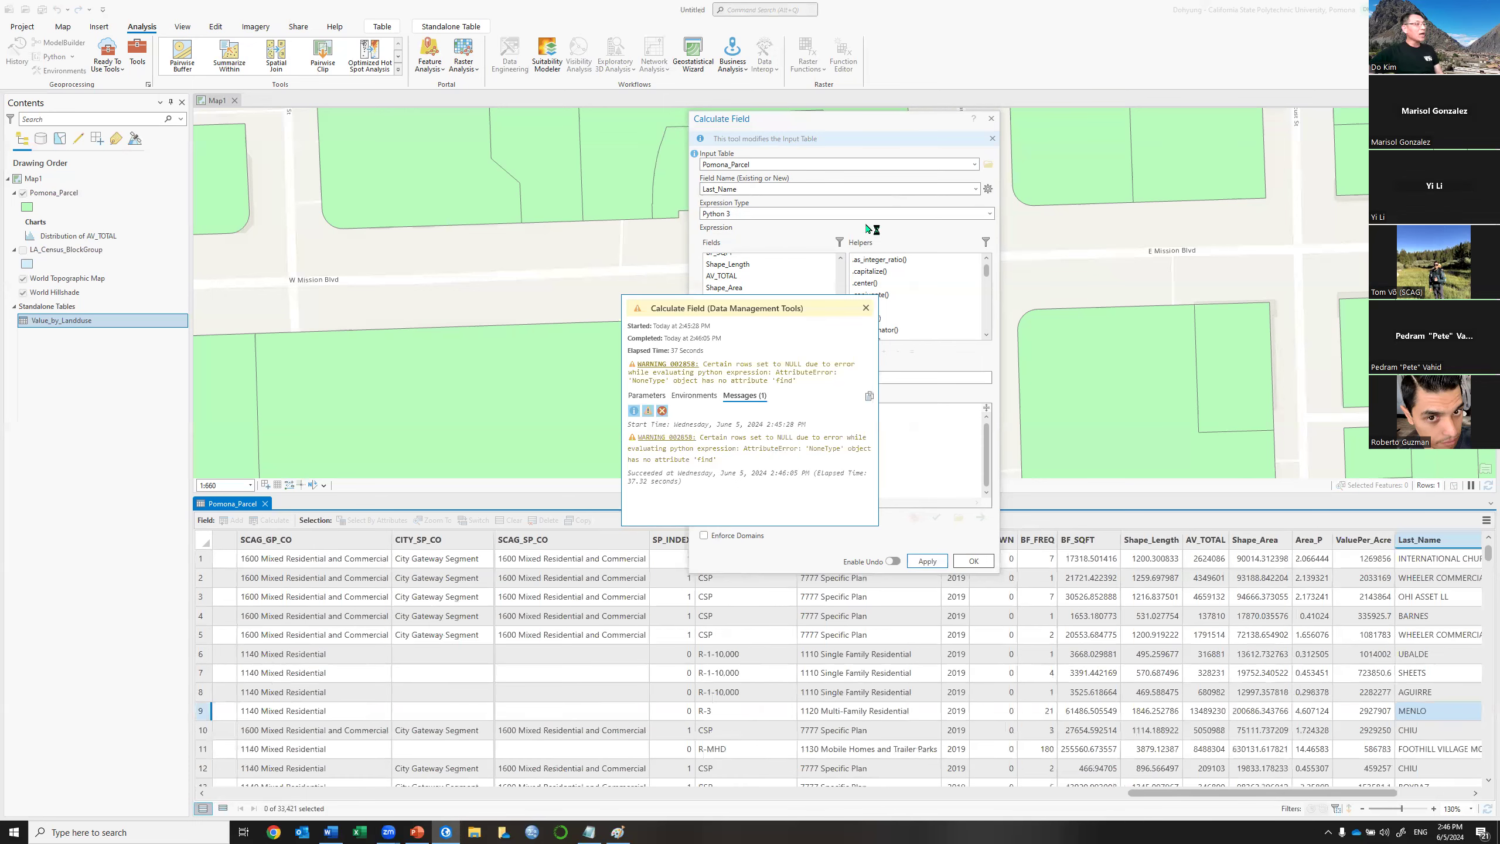
pyautogui.click(867, 308)
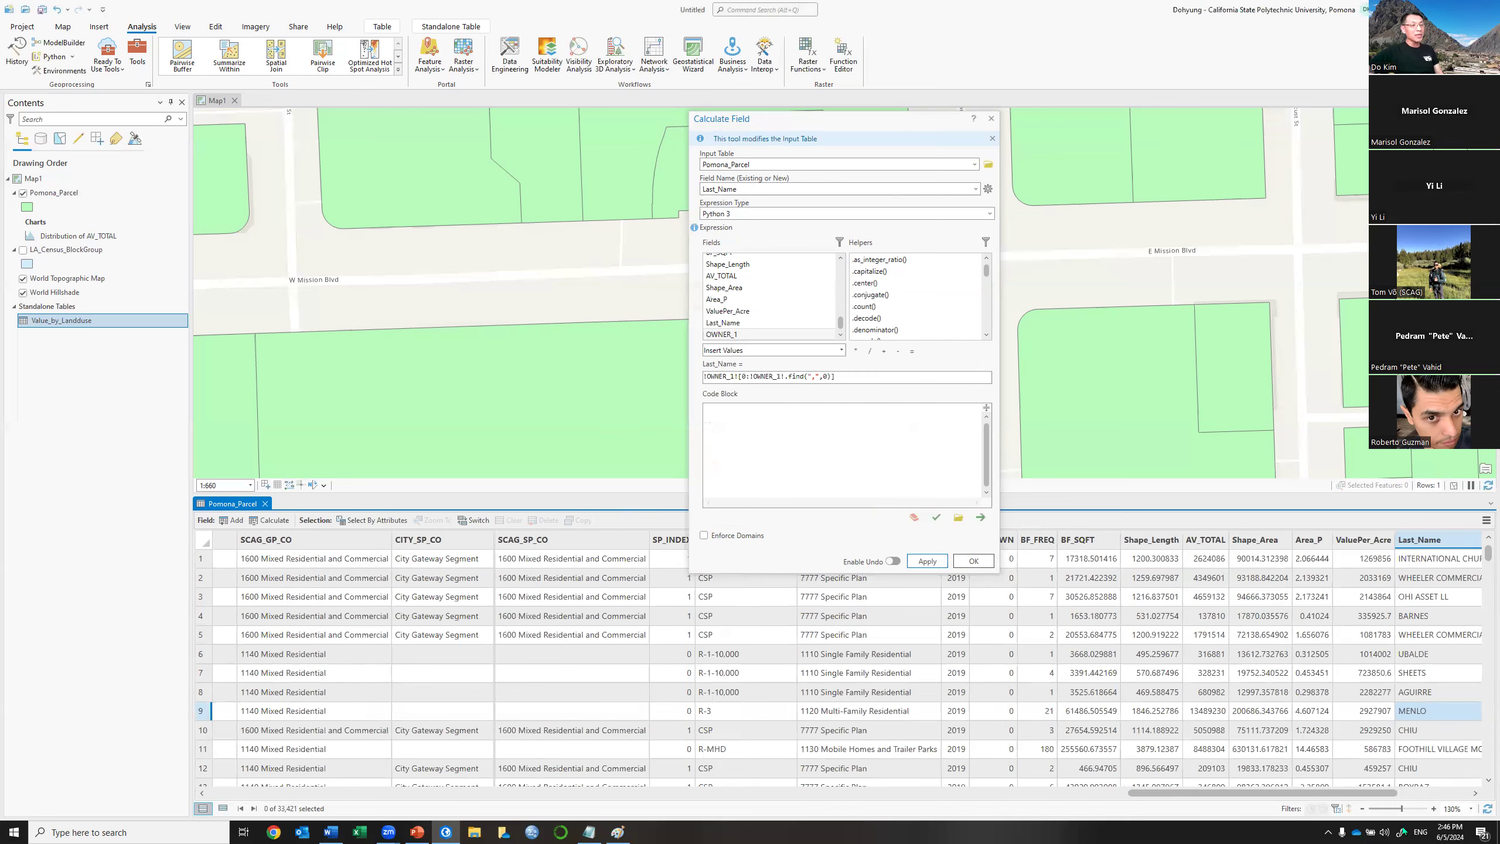
# Compare the calculated Last_Name values with OWNER_1 in the parcel table and browse the string helper functions.
pyautogui.moveTo(1374, 795); pyautogui.dragTo(1447, 794)
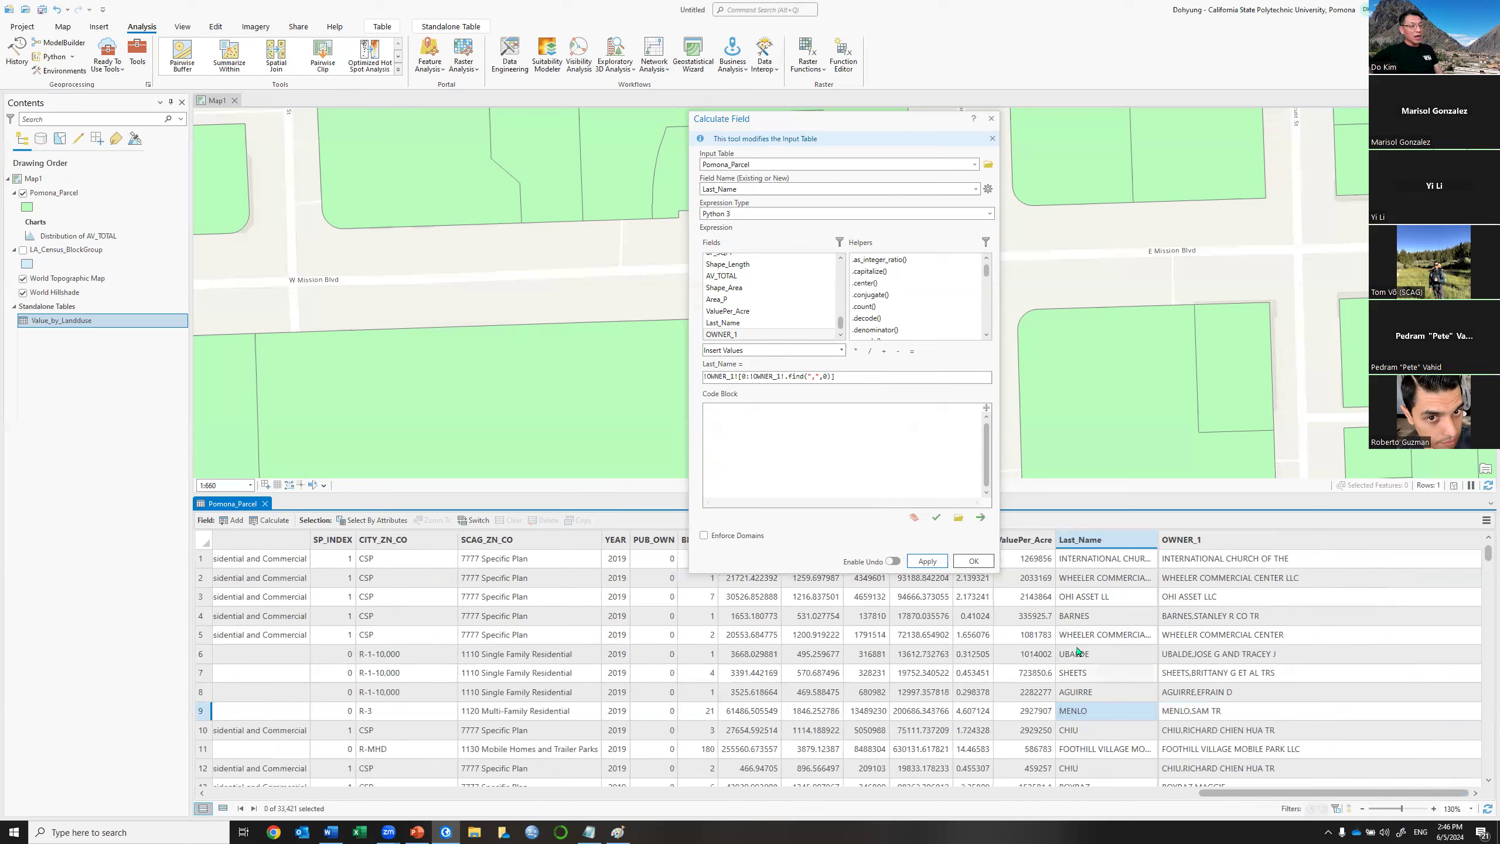
pyautogui.scroll(-5, 1085, 698)
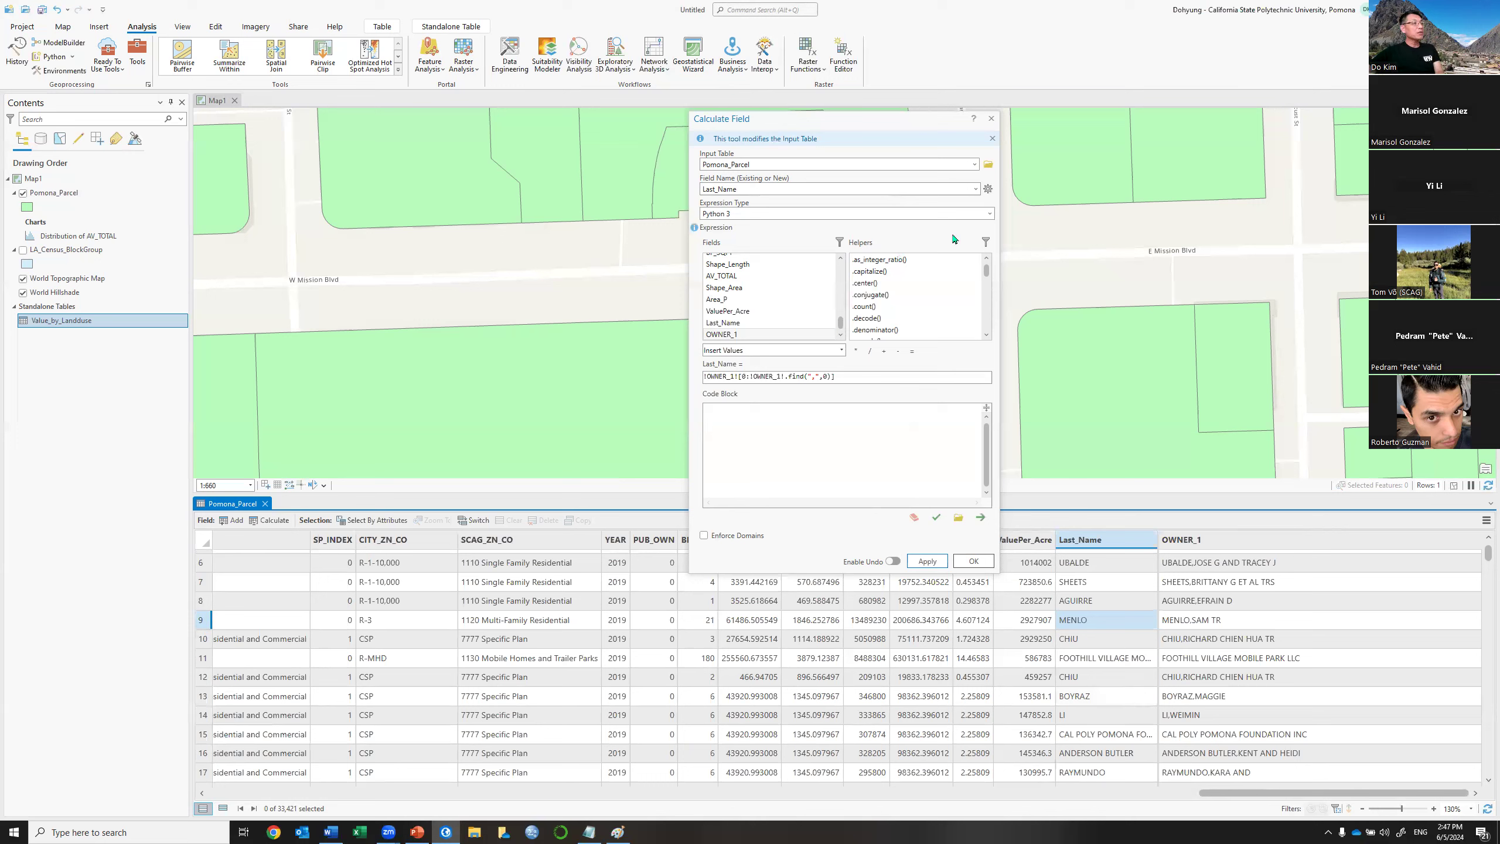
pyautogui.moveTo(988, 277); pyautogui.dragTo(987, 294)
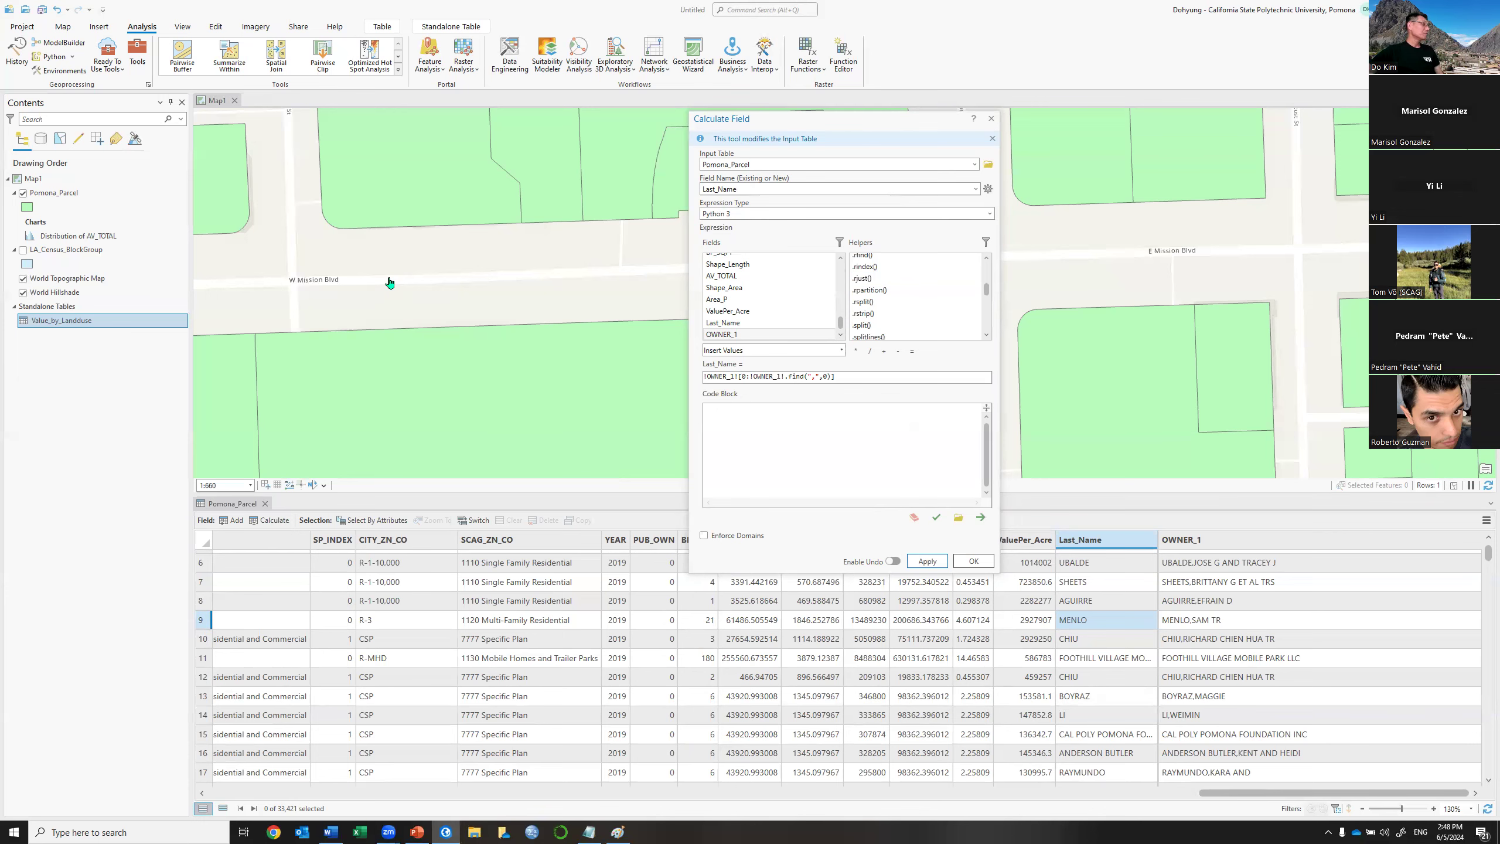
# Open the GIS_Software.xlsx workbook in Excel, clear away the File Explorer windows and maximize the workbook.
pyautogui.click(472, 832)
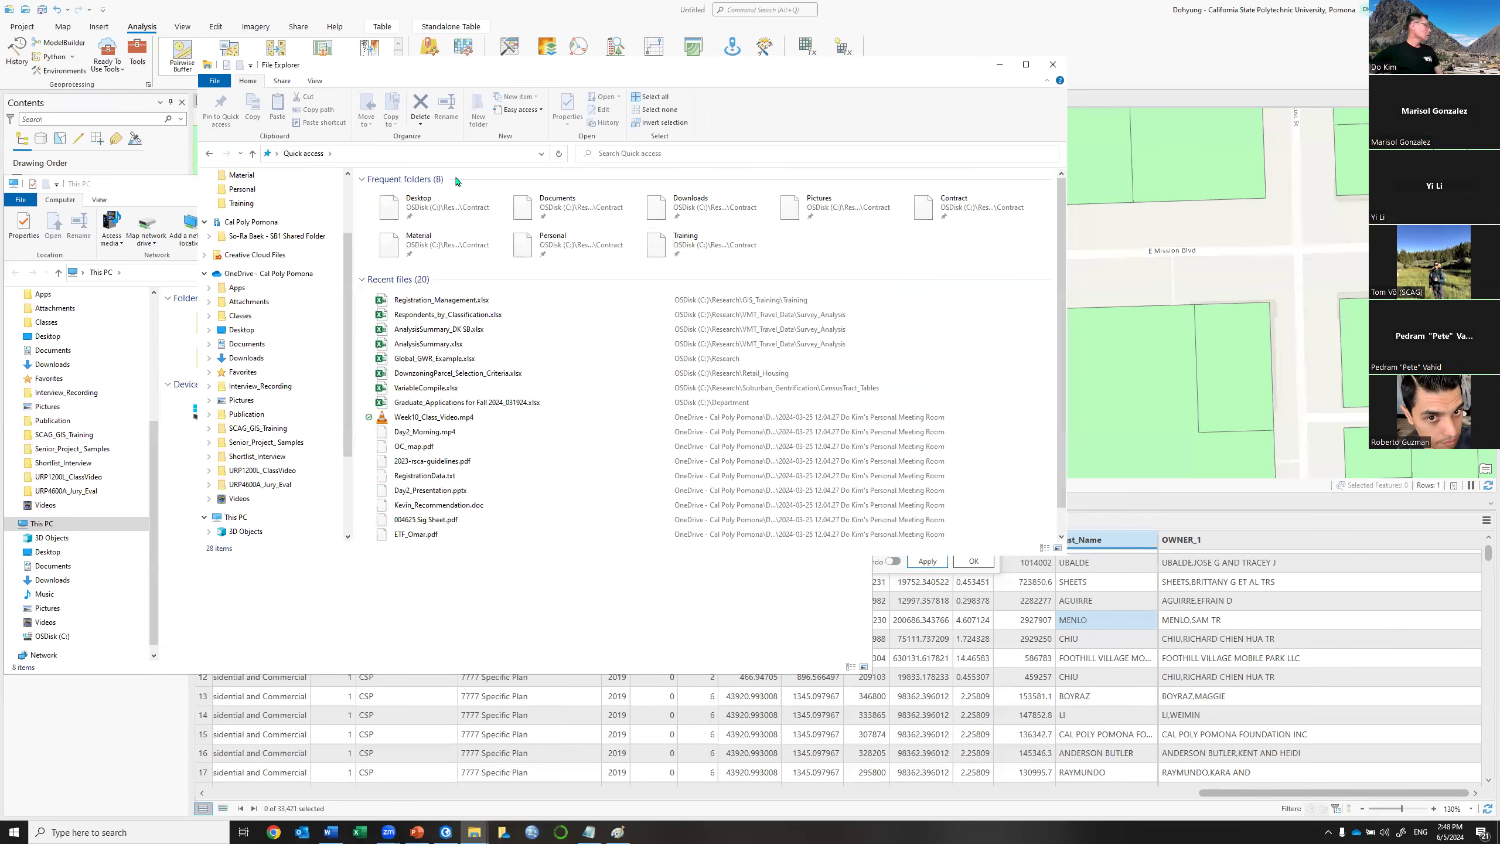
pyautogui.click(1053, 65)
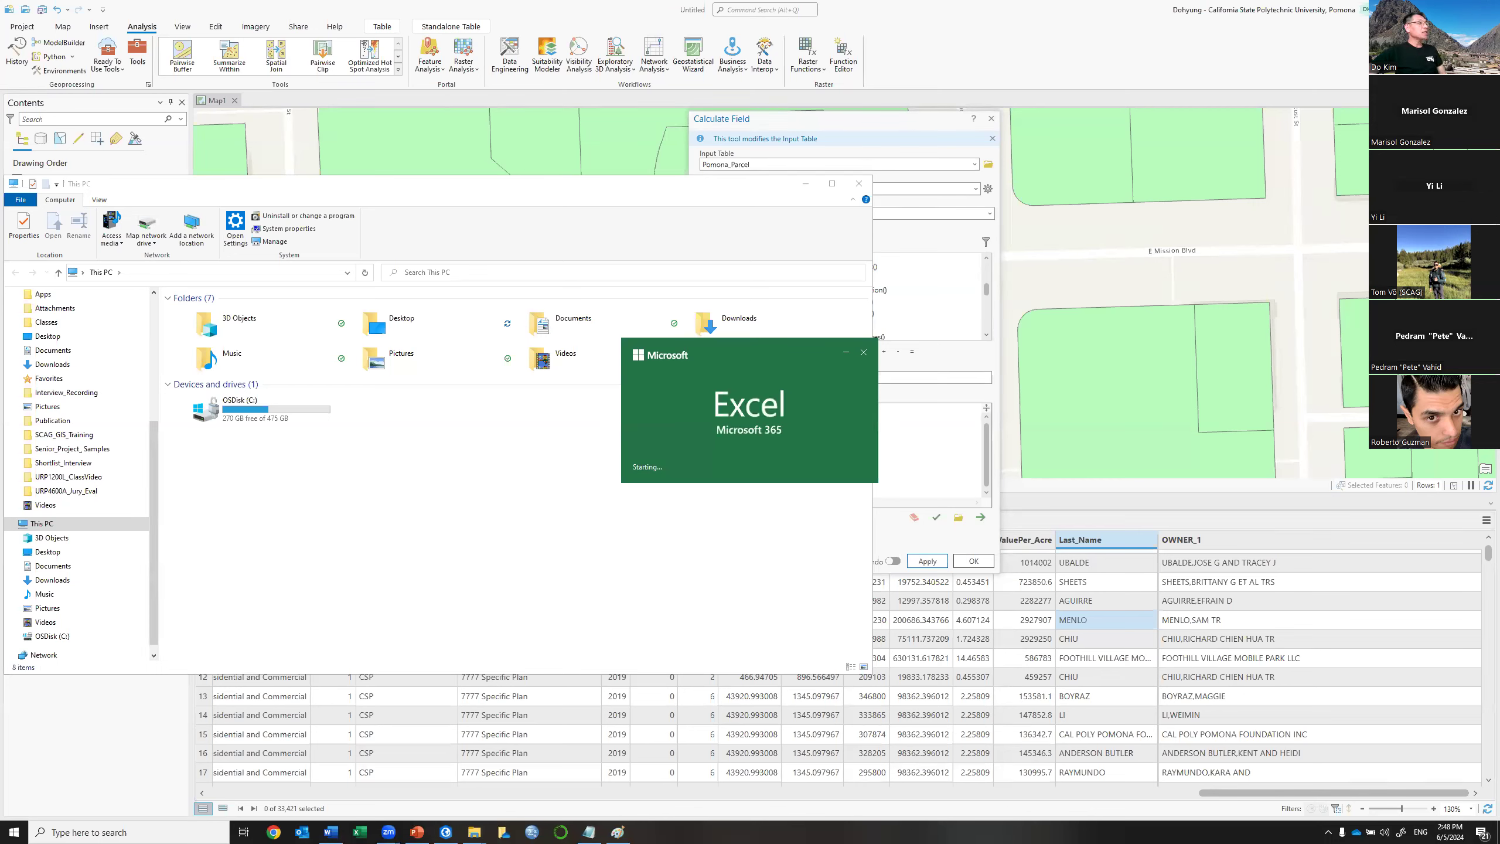
pyautogui.click(378, 195)
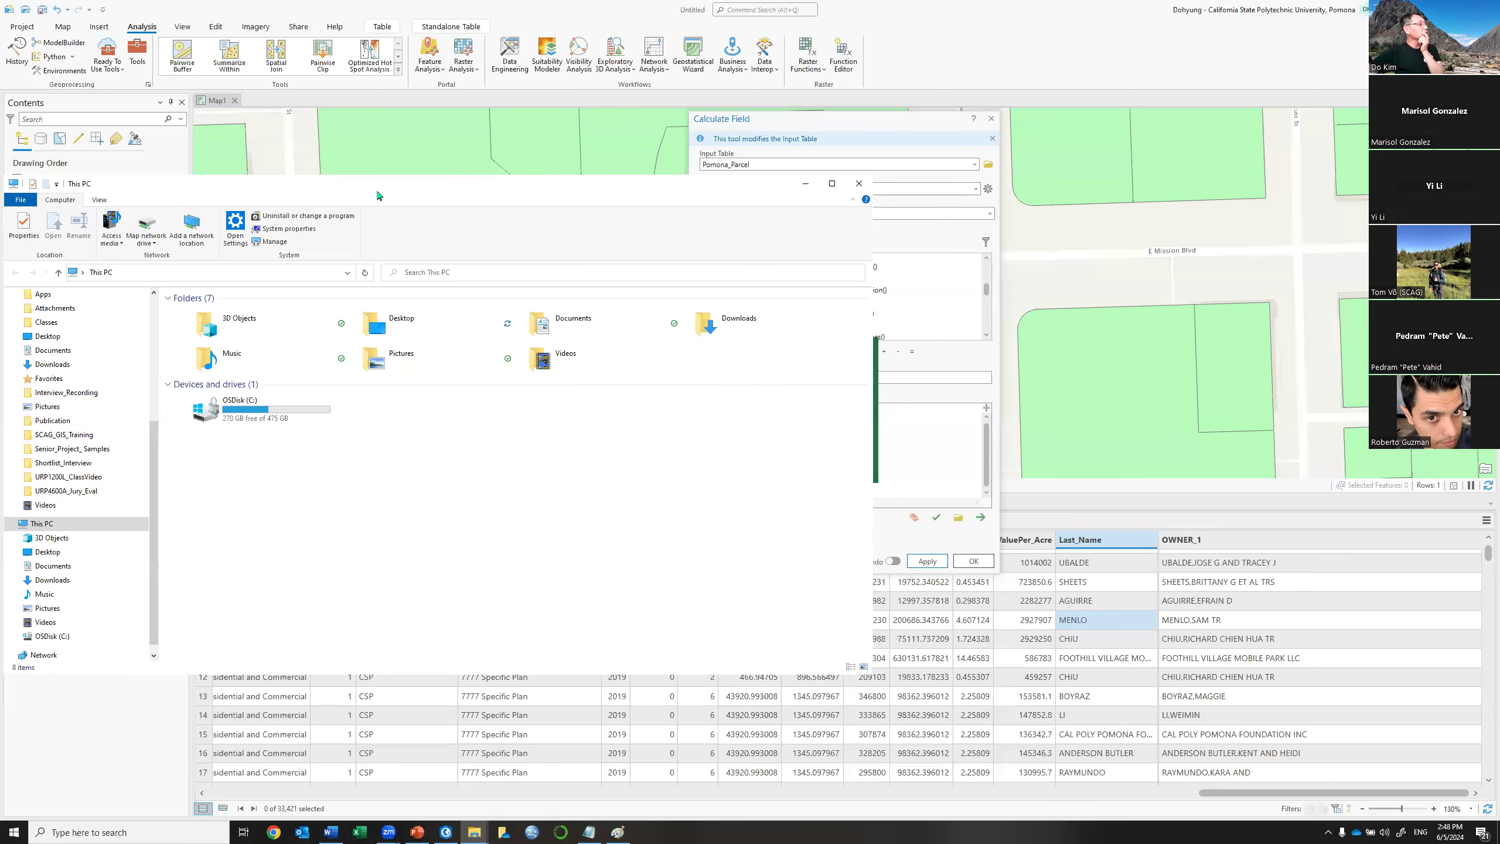
pyautogui.moveTo(378, 195); pyautogui.dragTo(0, 195)
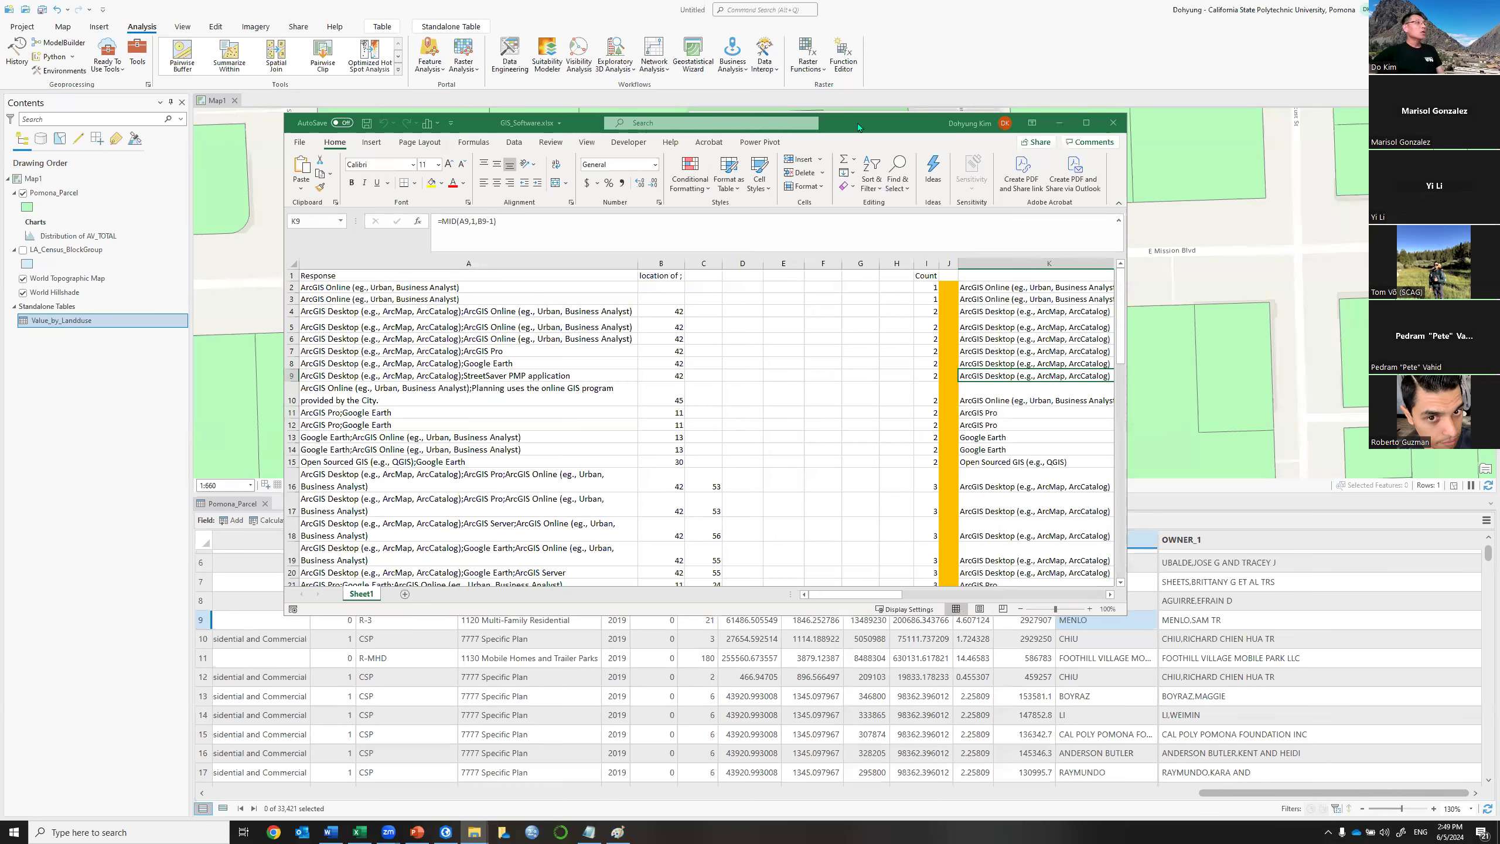
pyautogui.doubleClick(858, 6)
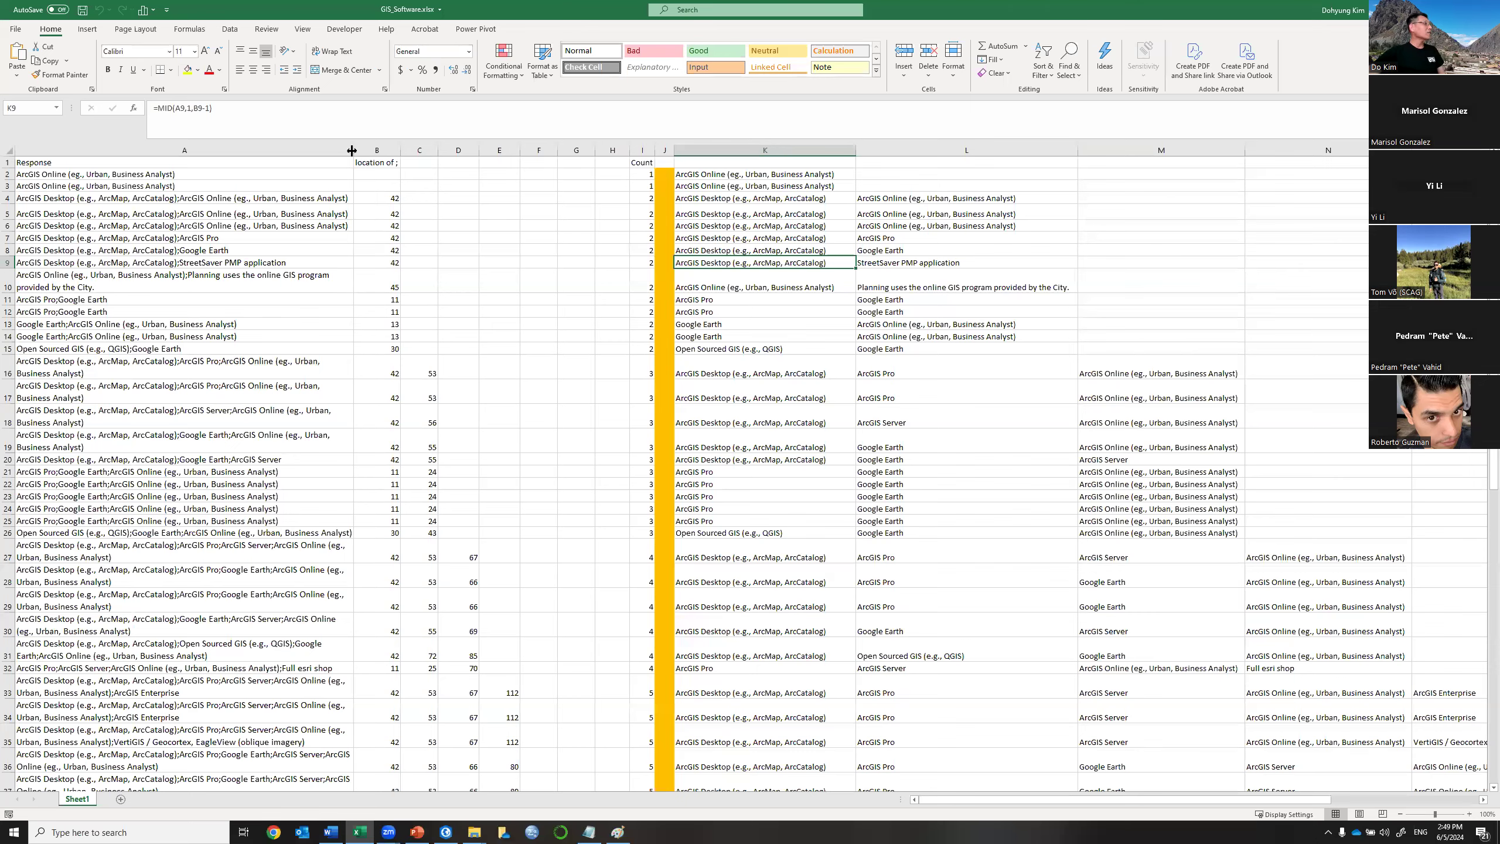
# Widen the Response column so the long answers fit, and enlarge the sheet view to 115%.
pyautogui.moveTo(352, 150); pyautogui.dragTo(492, 150)
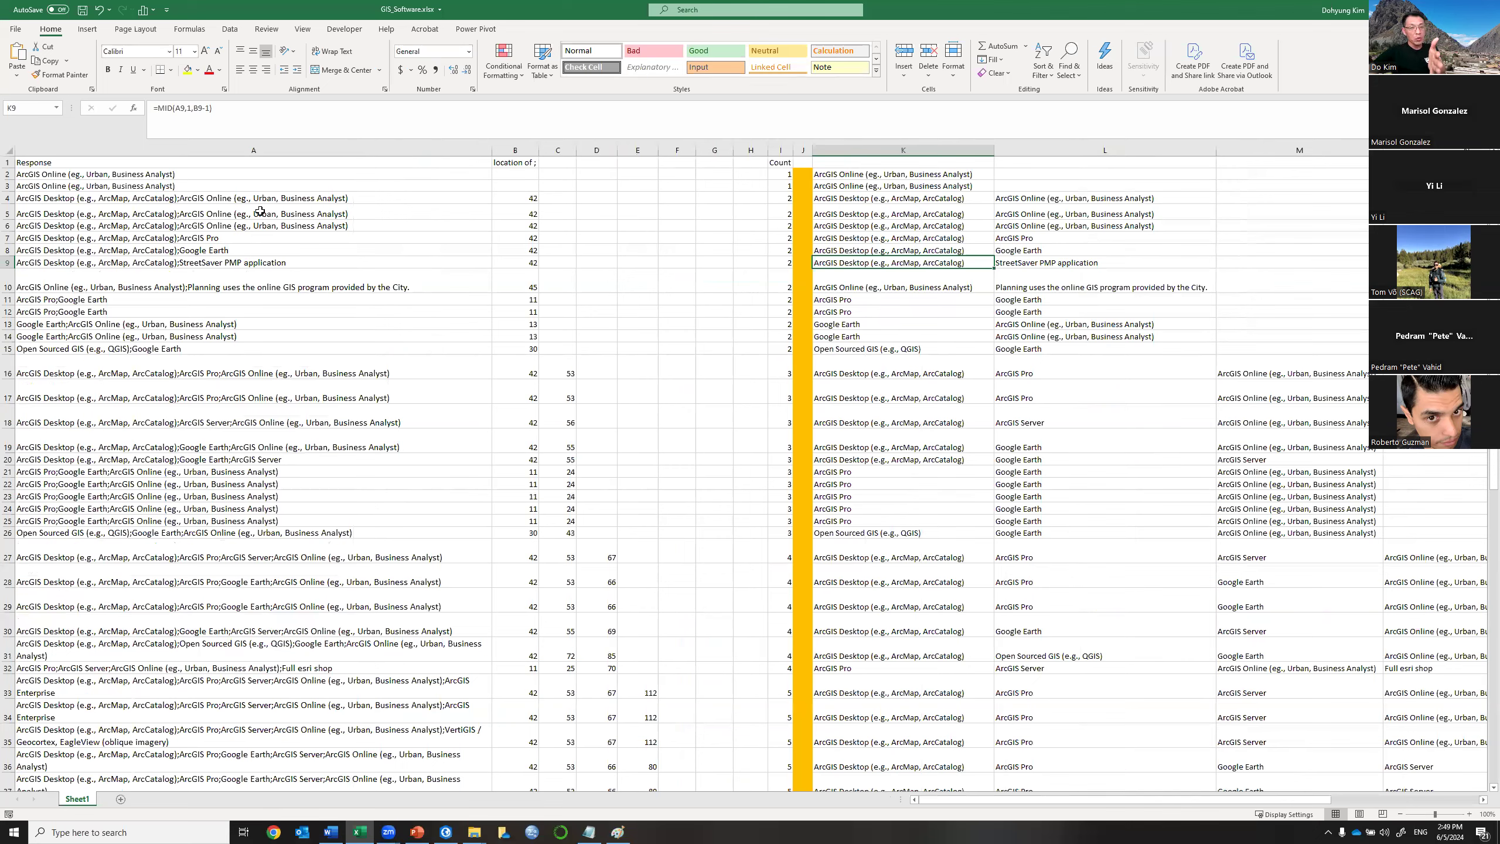
pyautogui.click(184, 200)
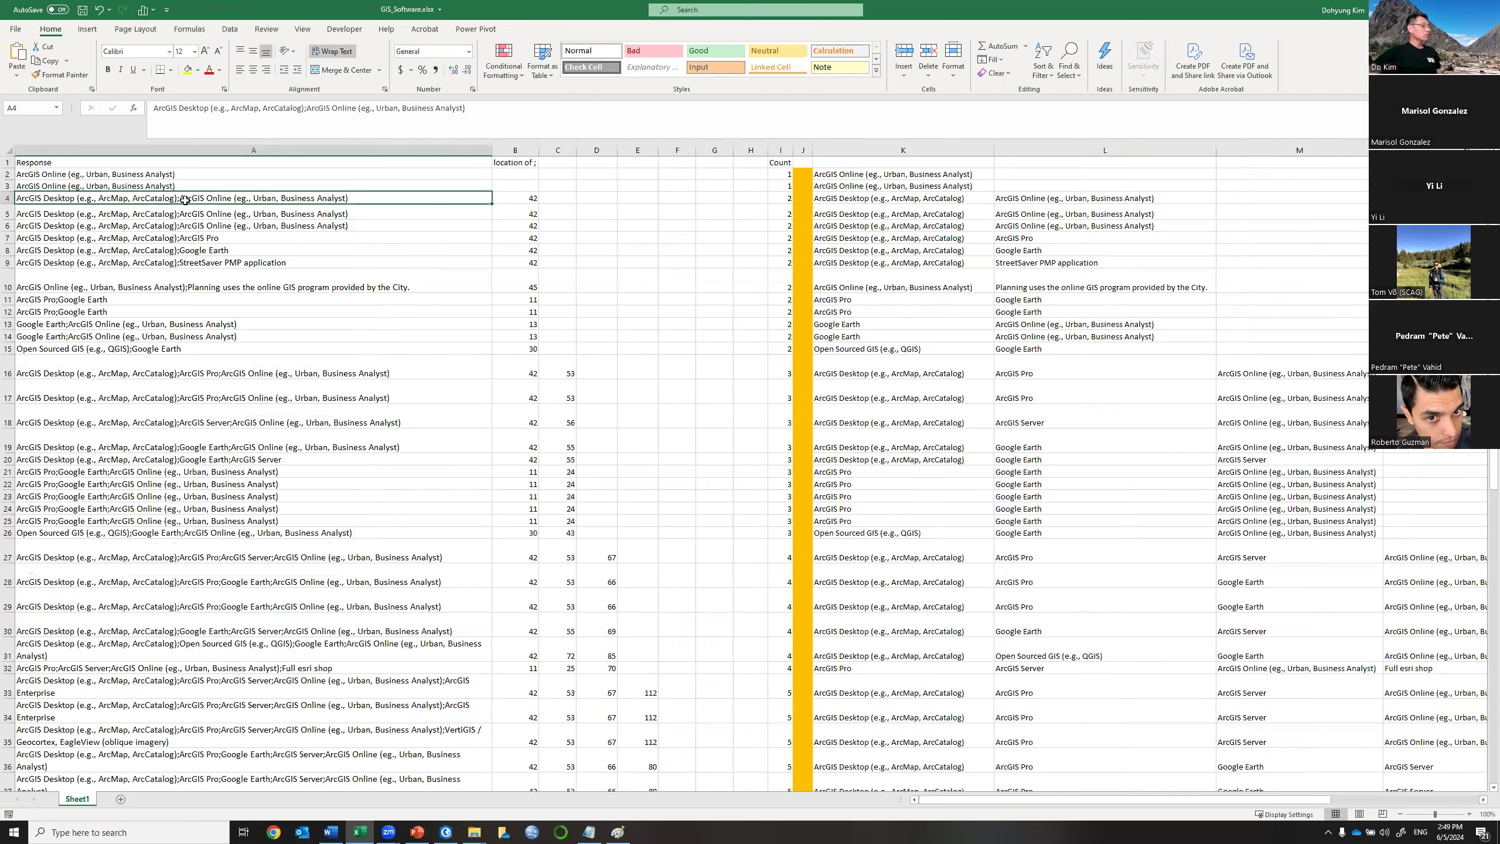
pyautogui.keyDown('ctrl'); pyautogui.scroll(1, 185, 200); pyautogui.keyUp('ctrl')
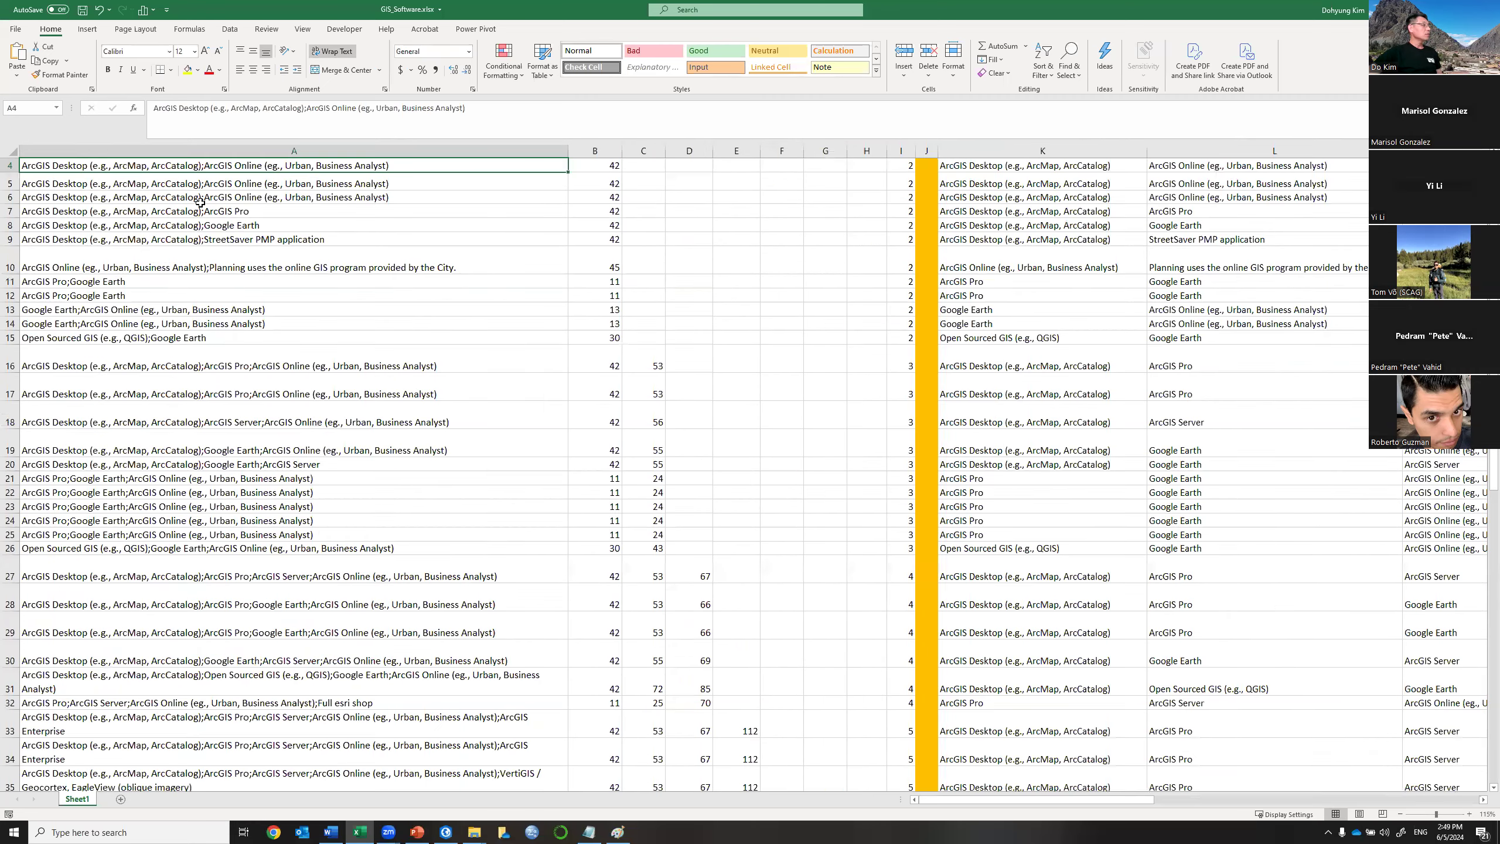
pyautogui.scroll(1, 200, 202)
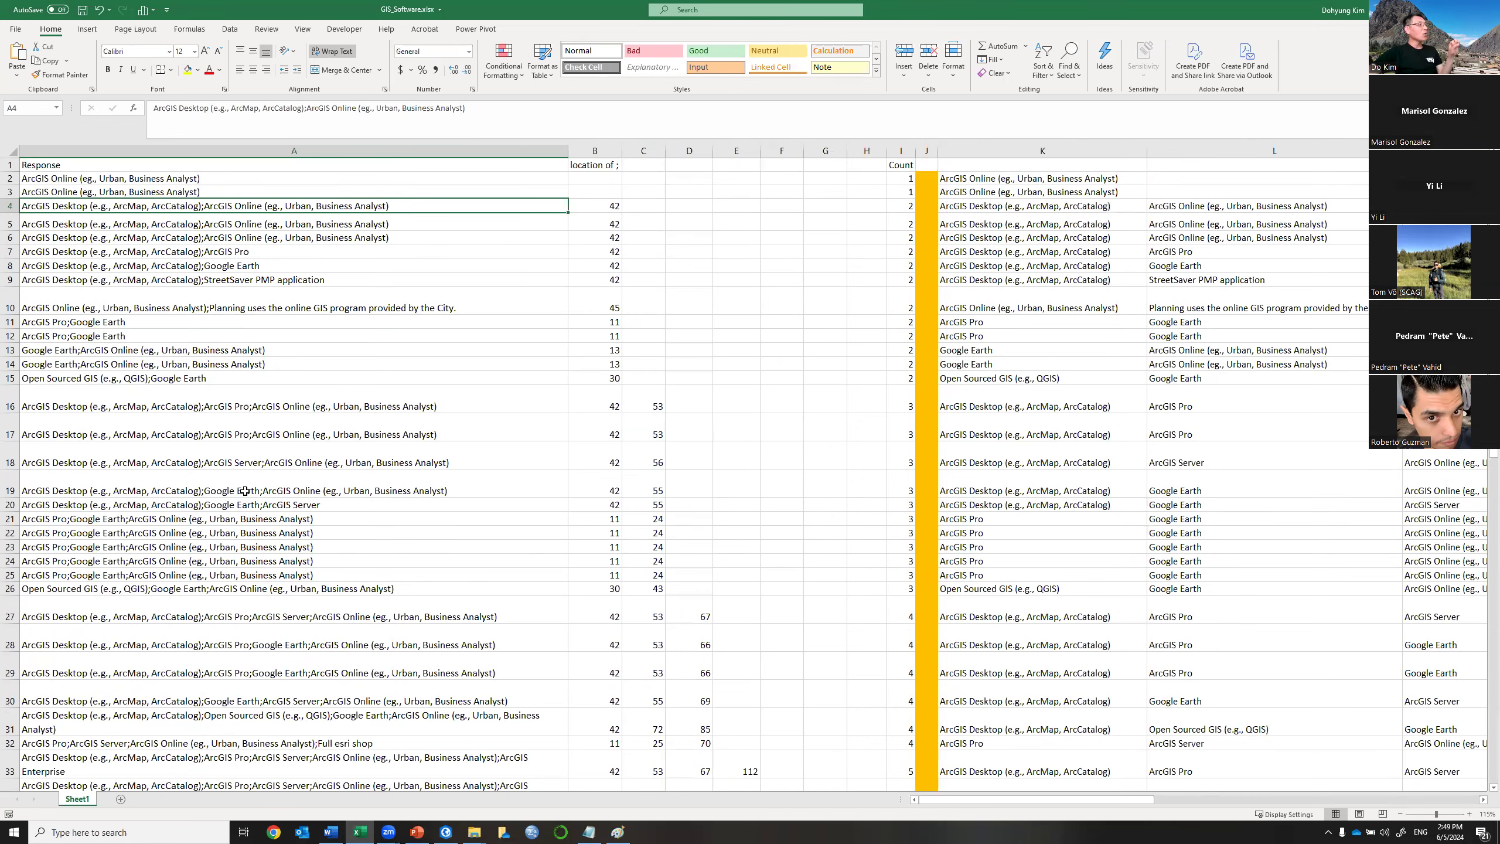
# Examine the semicolon-separated software answers in the Response column at a larger zoom, including the one in A10.
pyautogui.click(124, 179)
pyautogui.moveTo(124, 179); pyautogui.dragTo(121, 281)
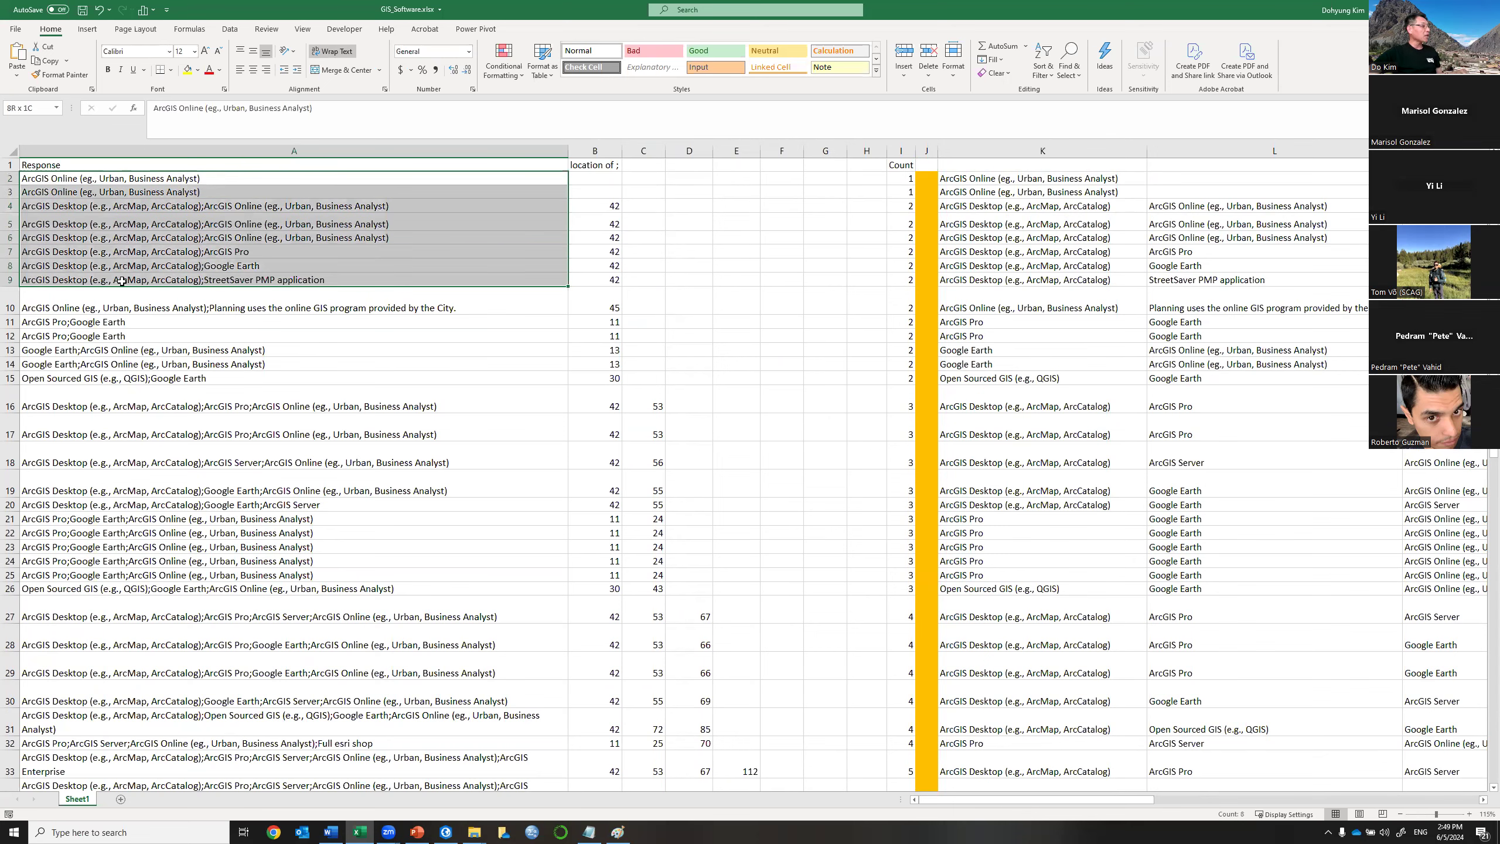
pyautogui.click(122, 176)
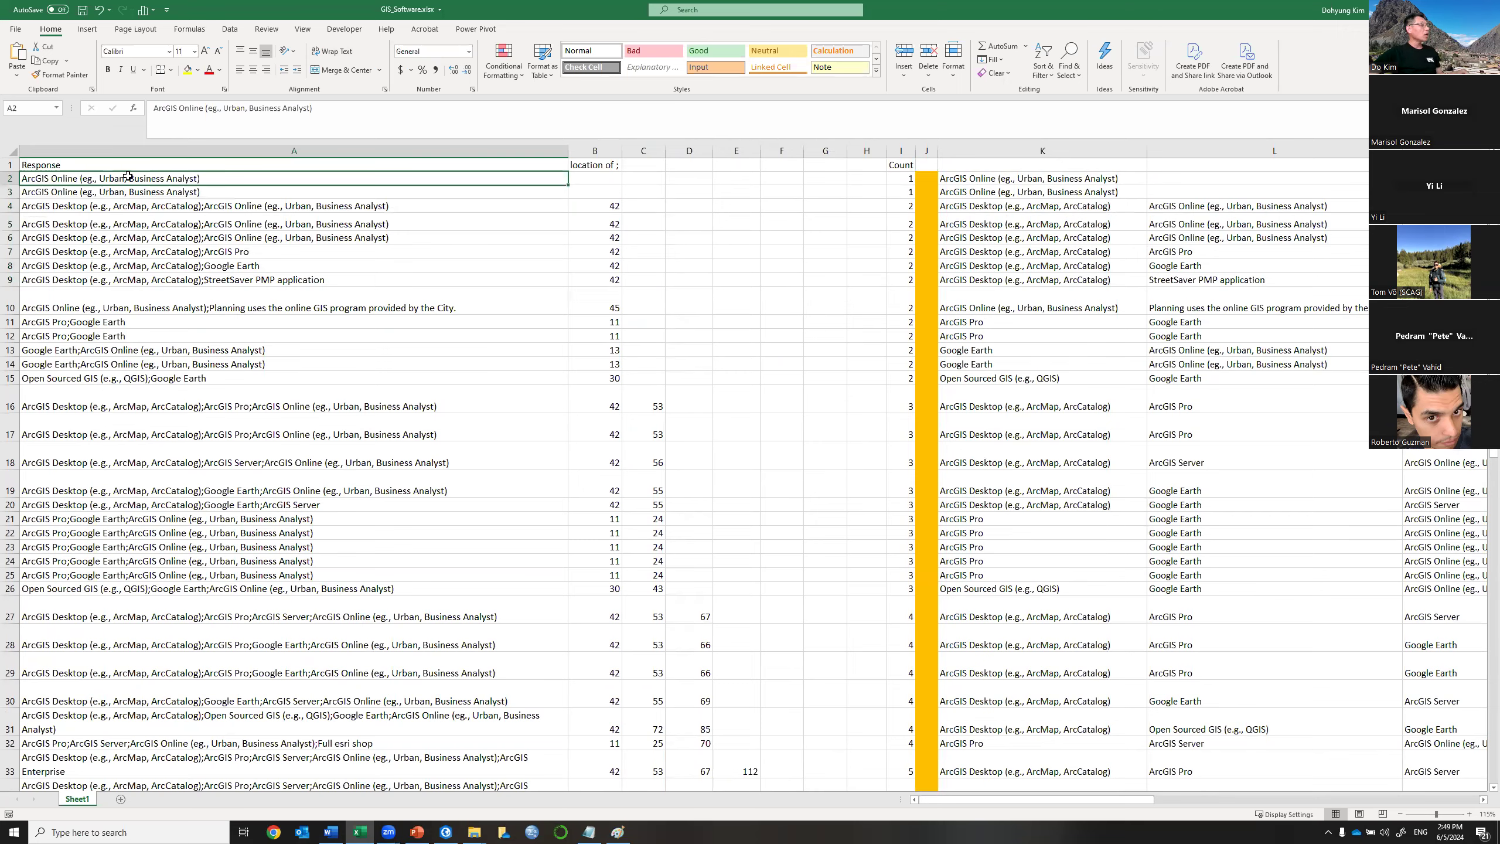
pyautogui.scroll(4, 125, 176)
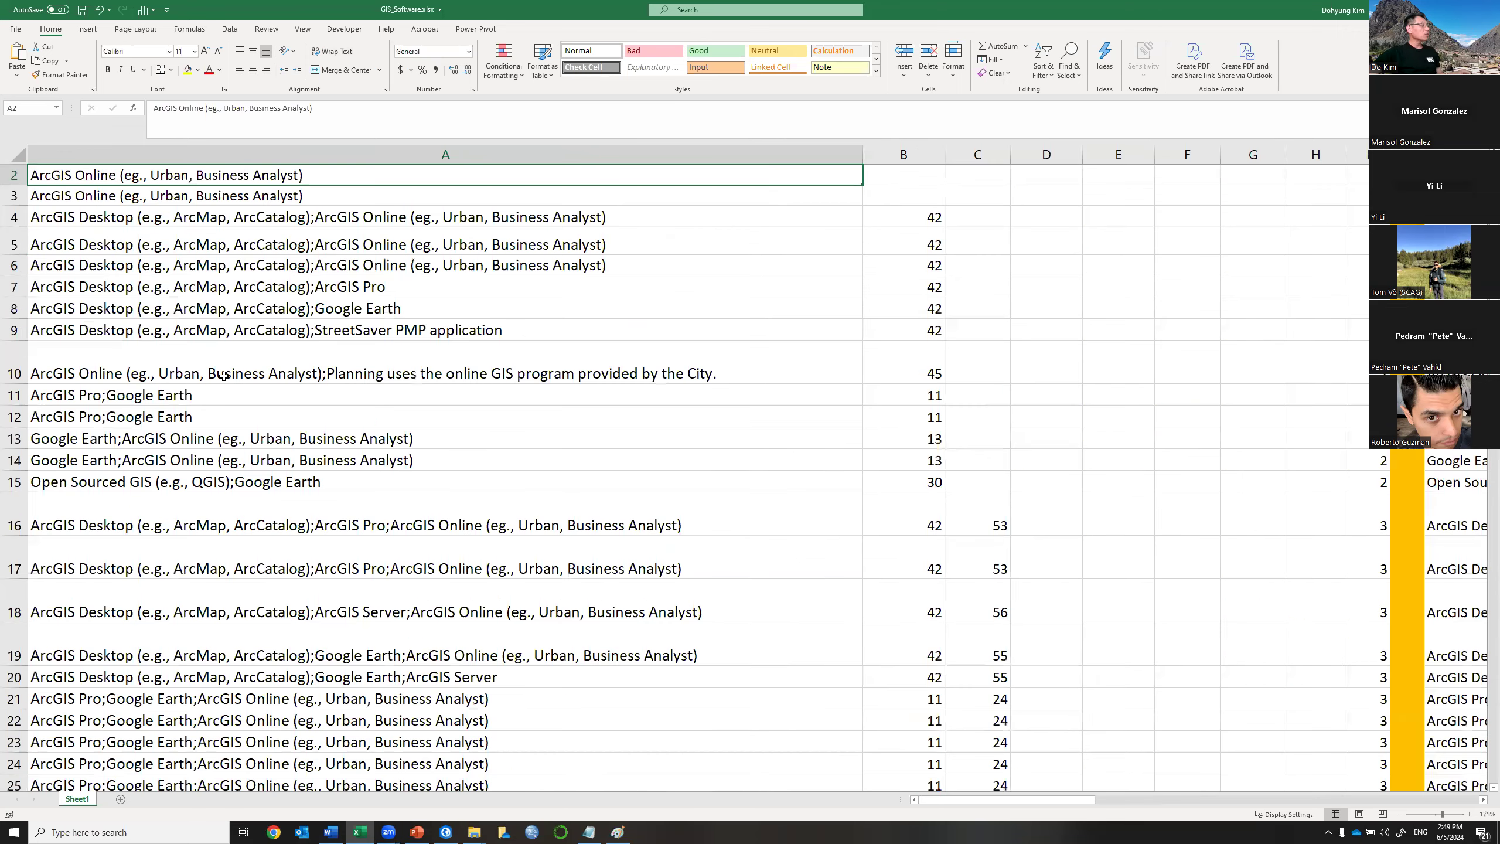
pyautogui.click(224, 376)
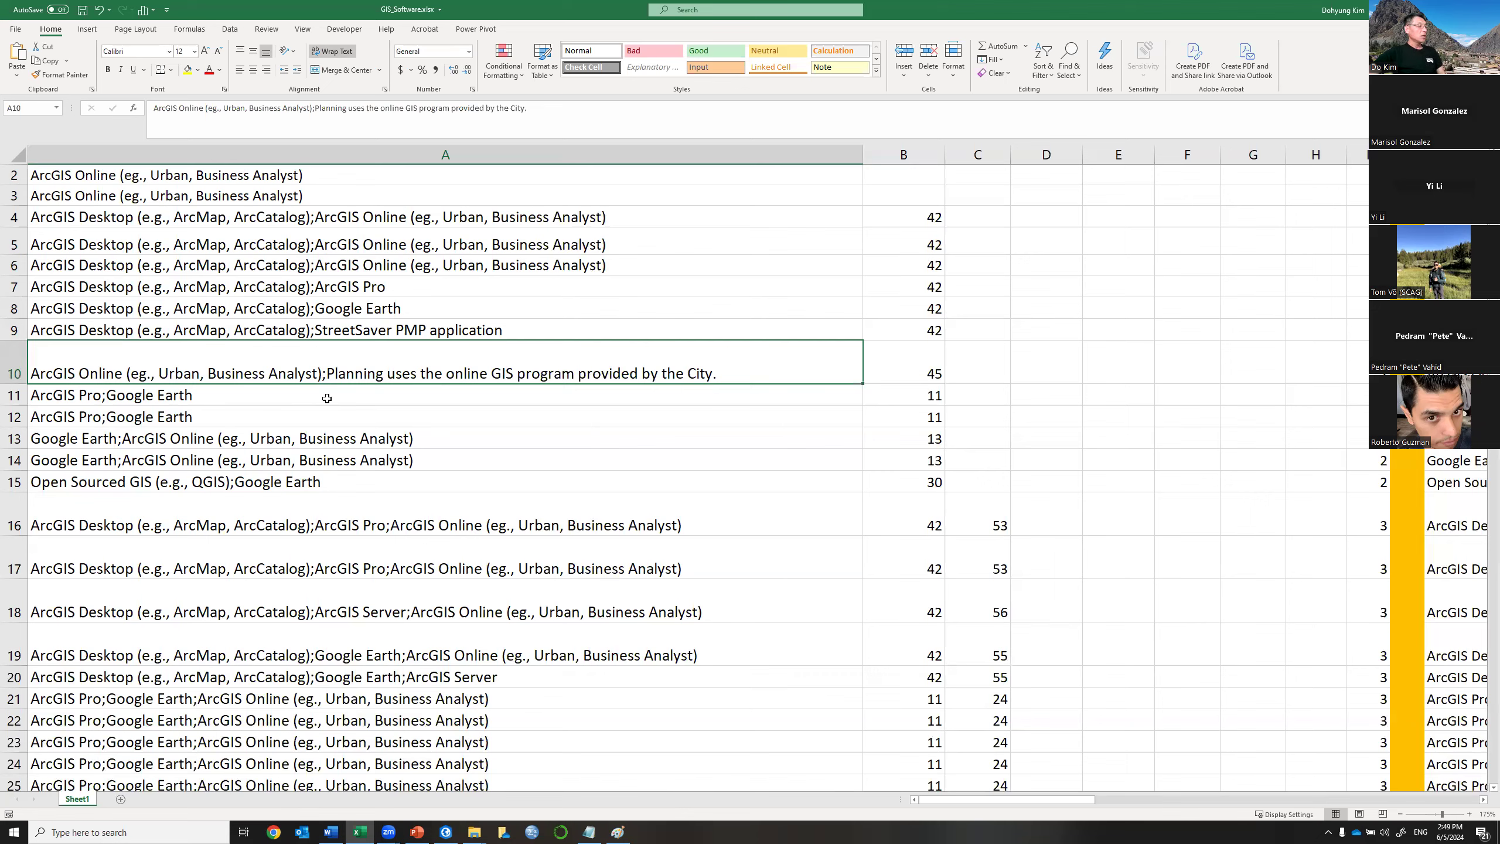
pyautogui.scroll(-7, 881, 563)
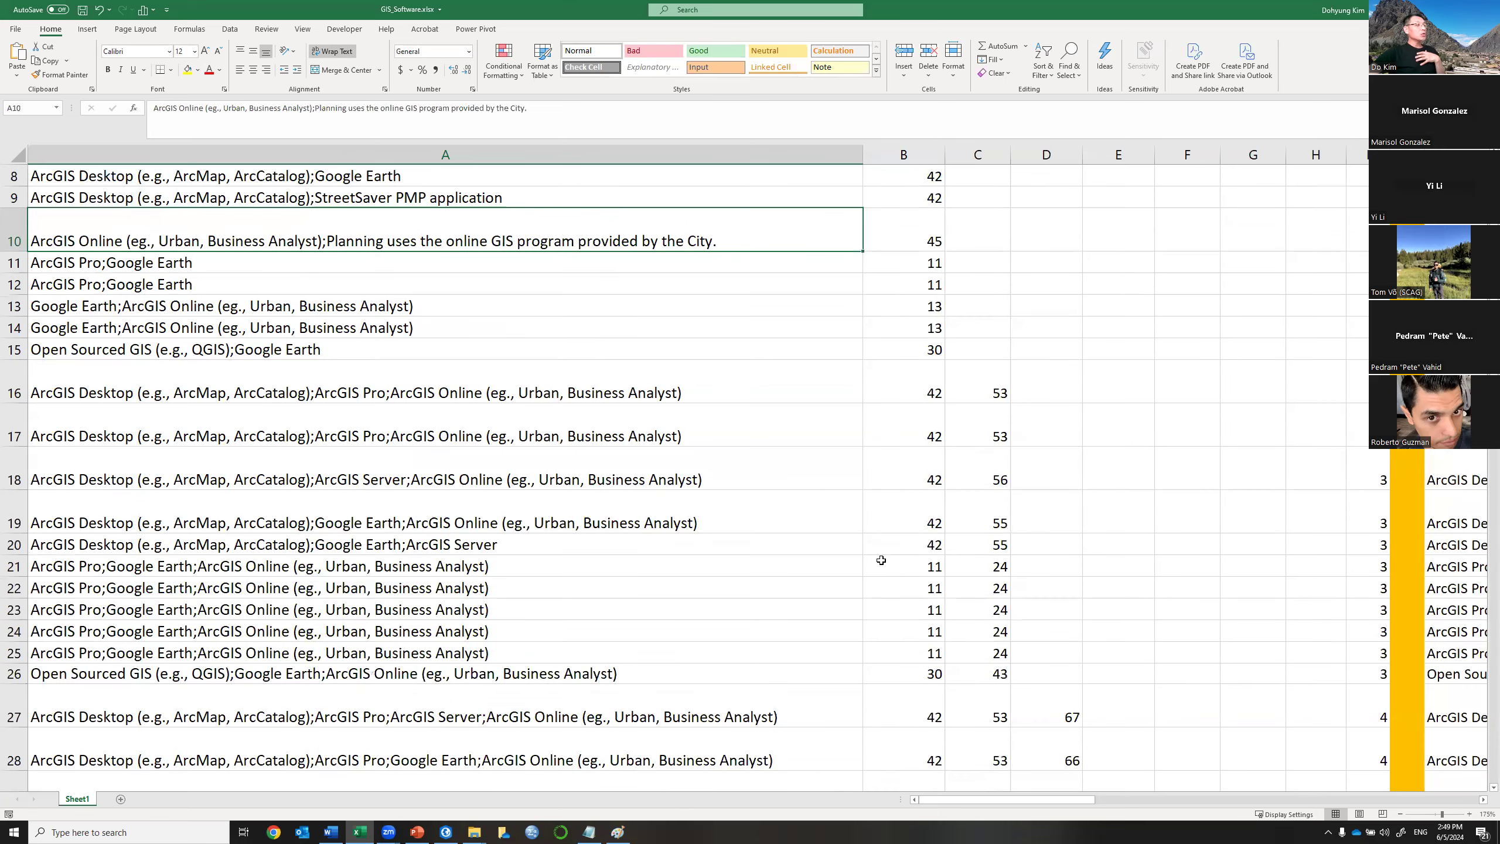
# Examine the split software columns and the Category, Count and Ratio summary table below them, including the Count formulas in L51 to L53.
pyautogui.moveTo(978, 799); pyautogui.dragTo(1172, 768)
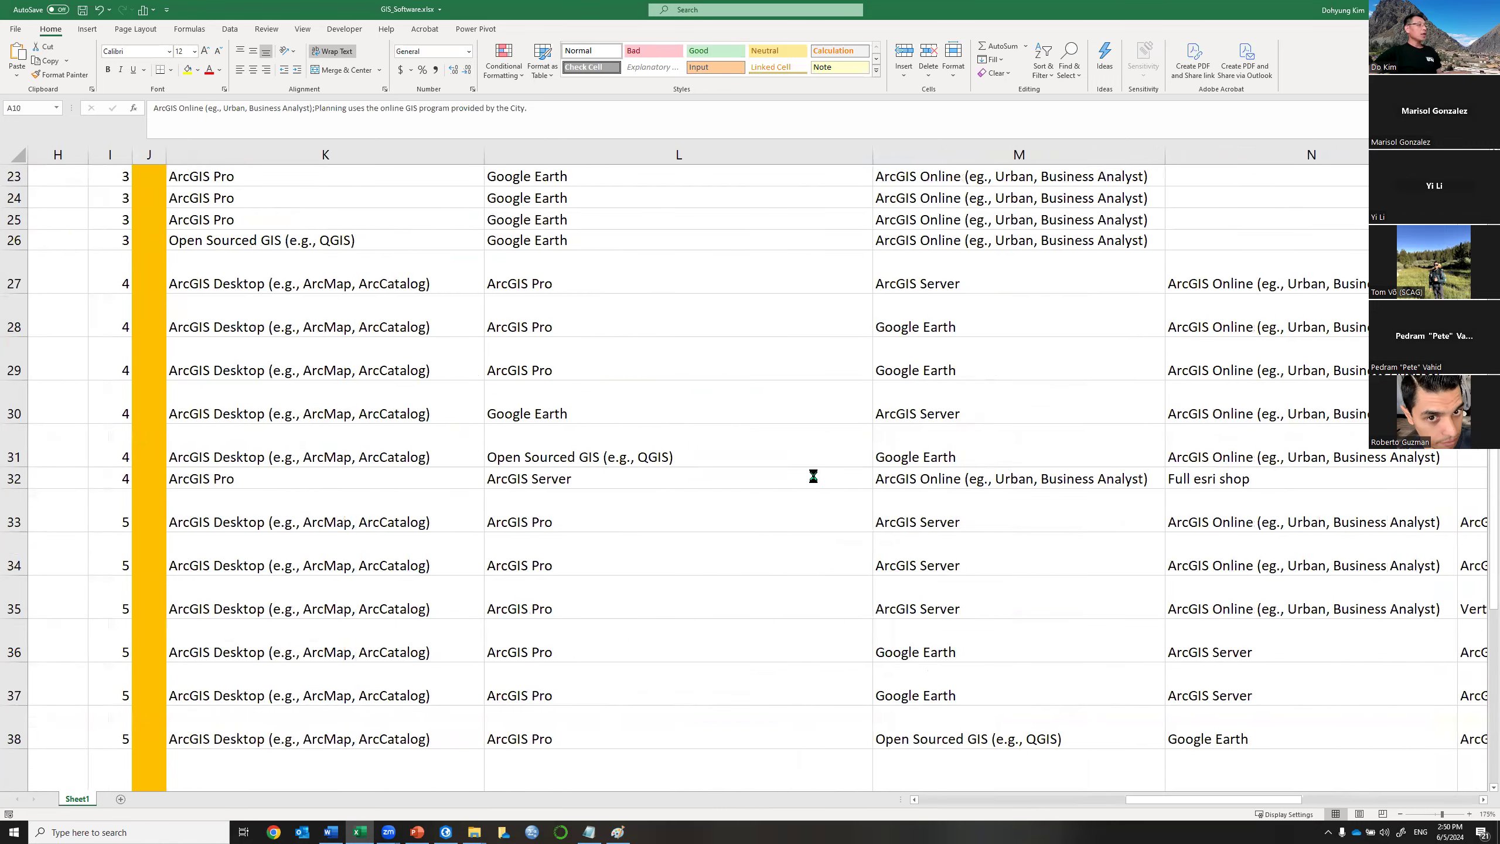
pyautogui.scroll(-1, 814, 476)
pyautogui.scroll(-2, 815, 476)
pyautogui.scroll(-2, 815, 475)
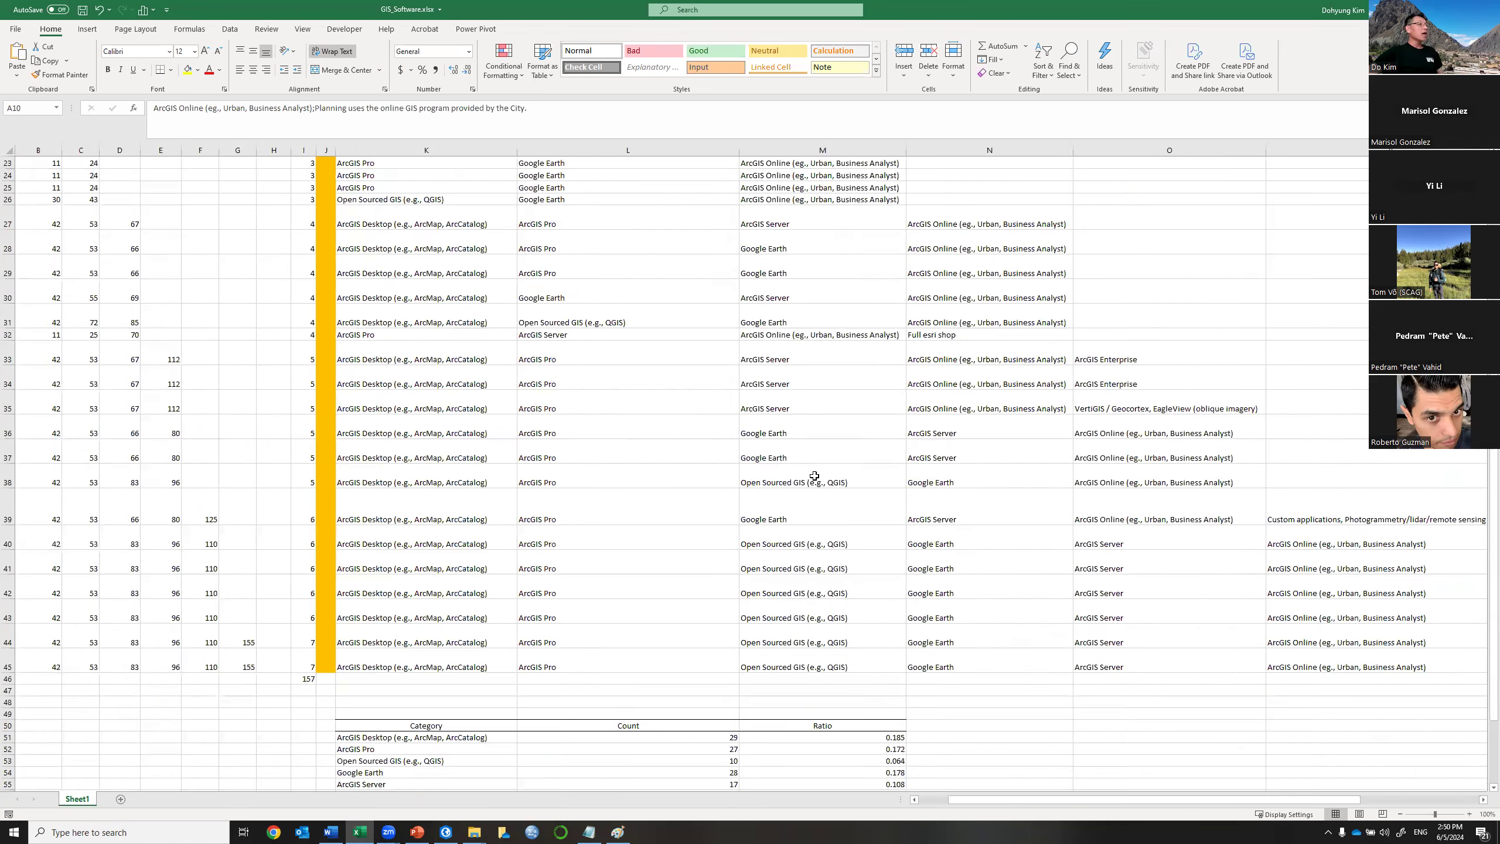
pyautogui.scroll(-4, 810, 482)
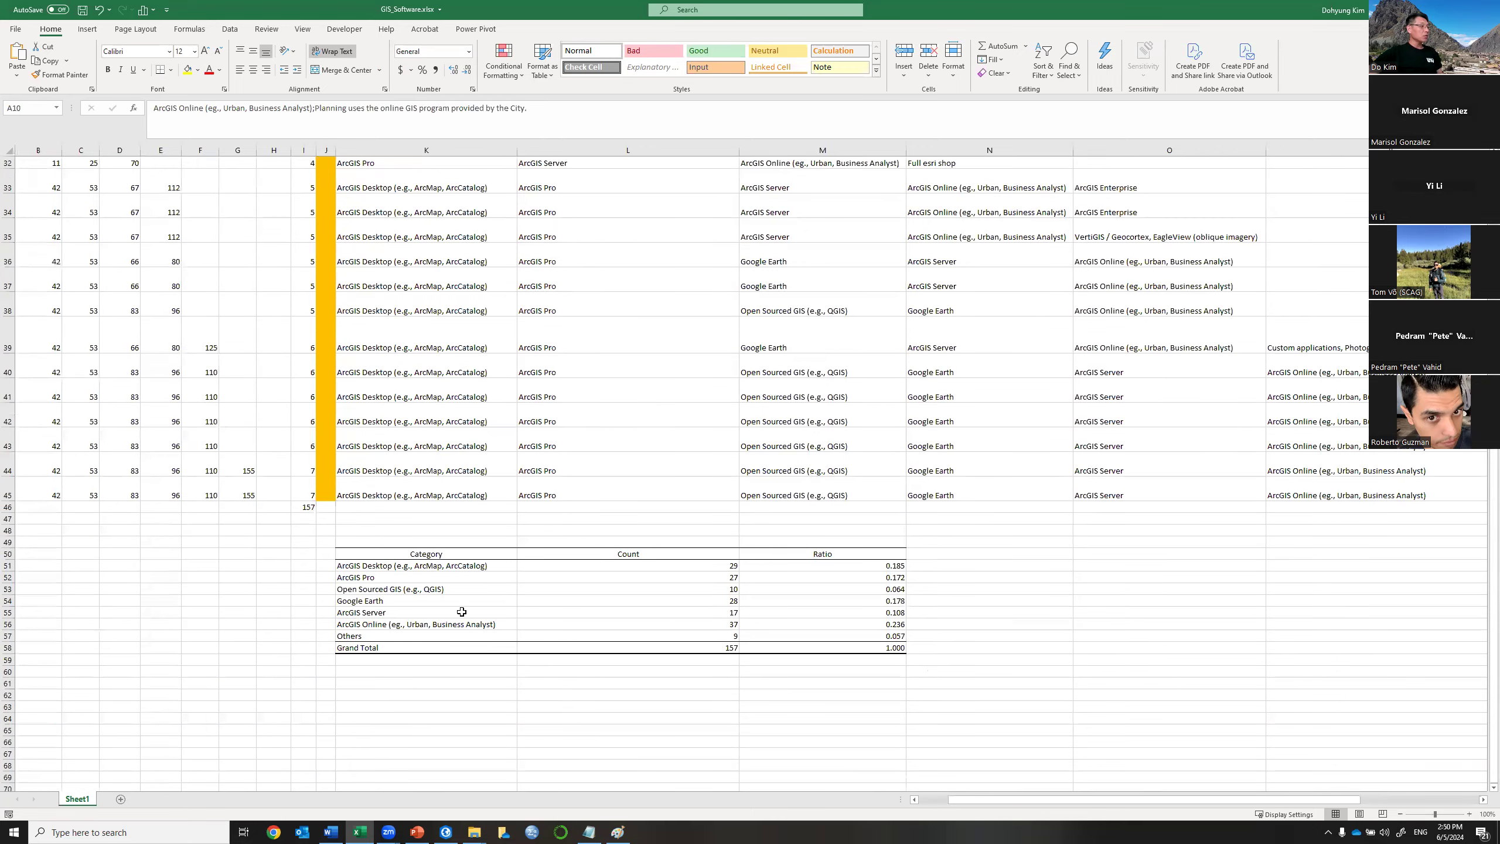
pyautogui.scroll(2, 461, 611)
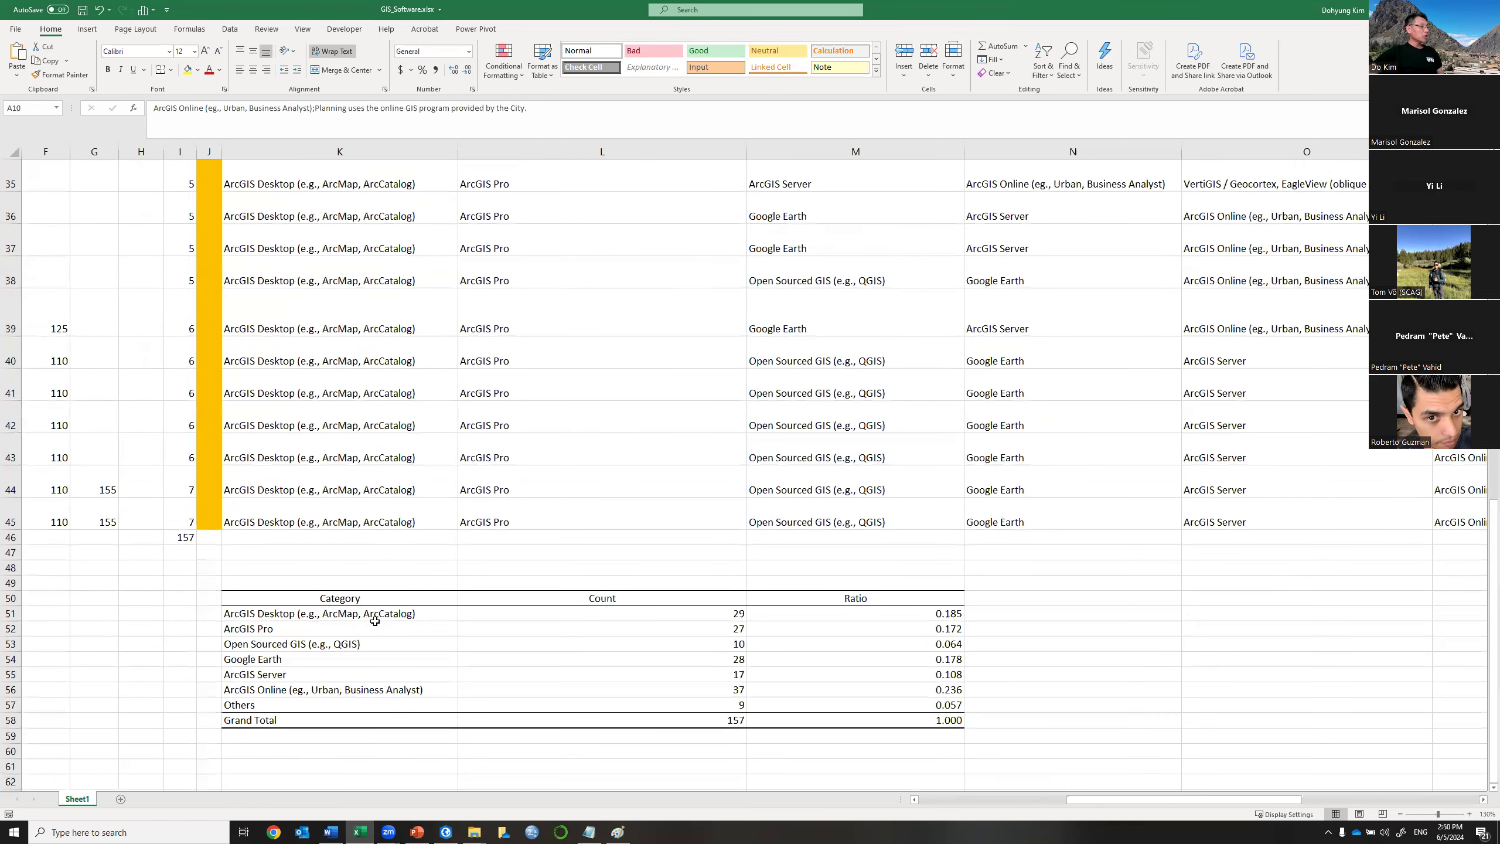
pyautogui.click(374, 620)
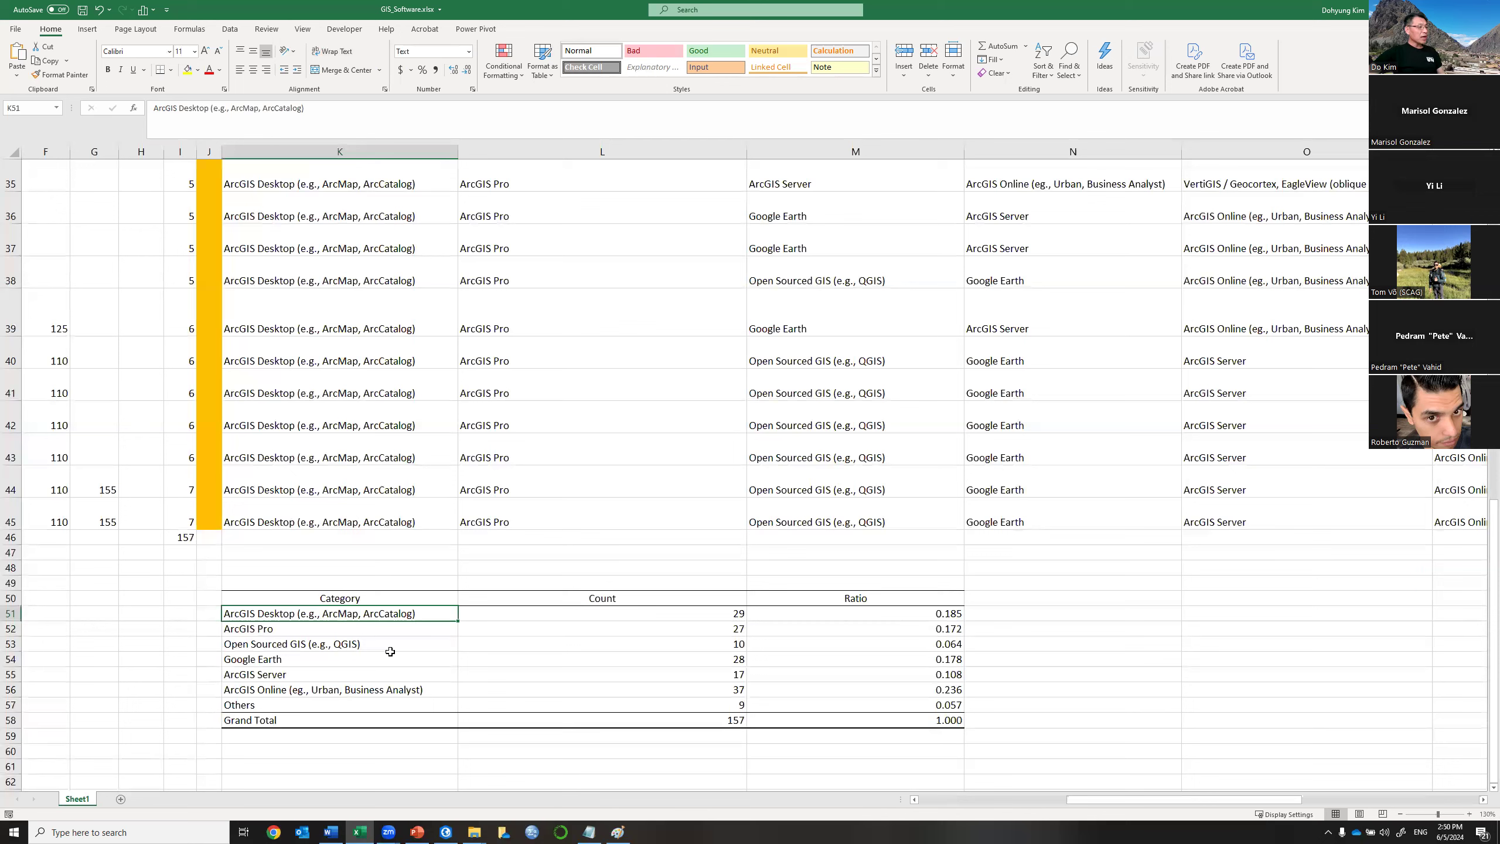
pyautogui.click(727, 615)
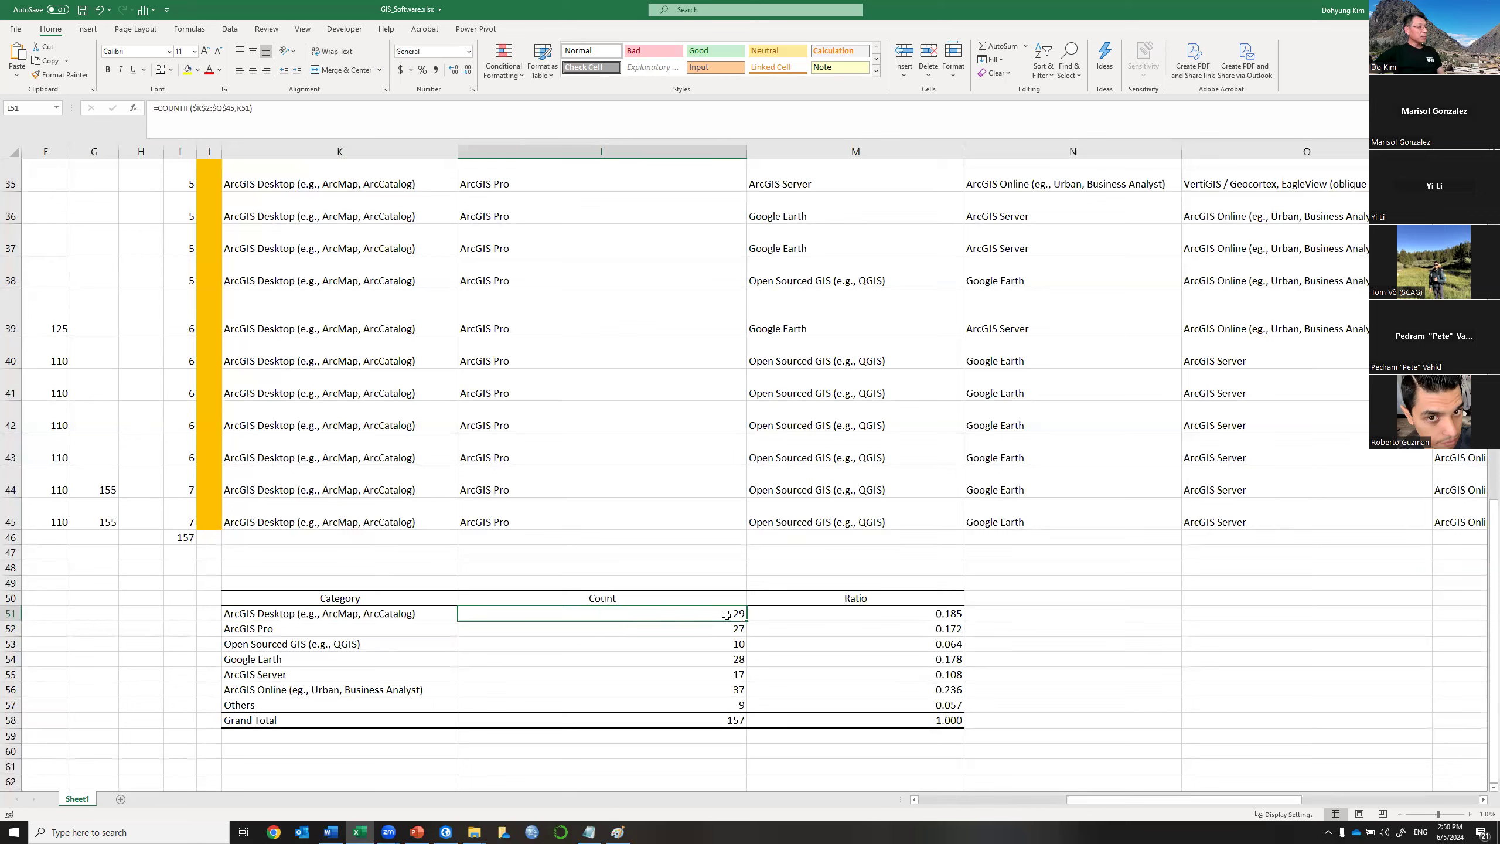
pyautogui.click(720, 631)
pyautogui.click(718, 645)
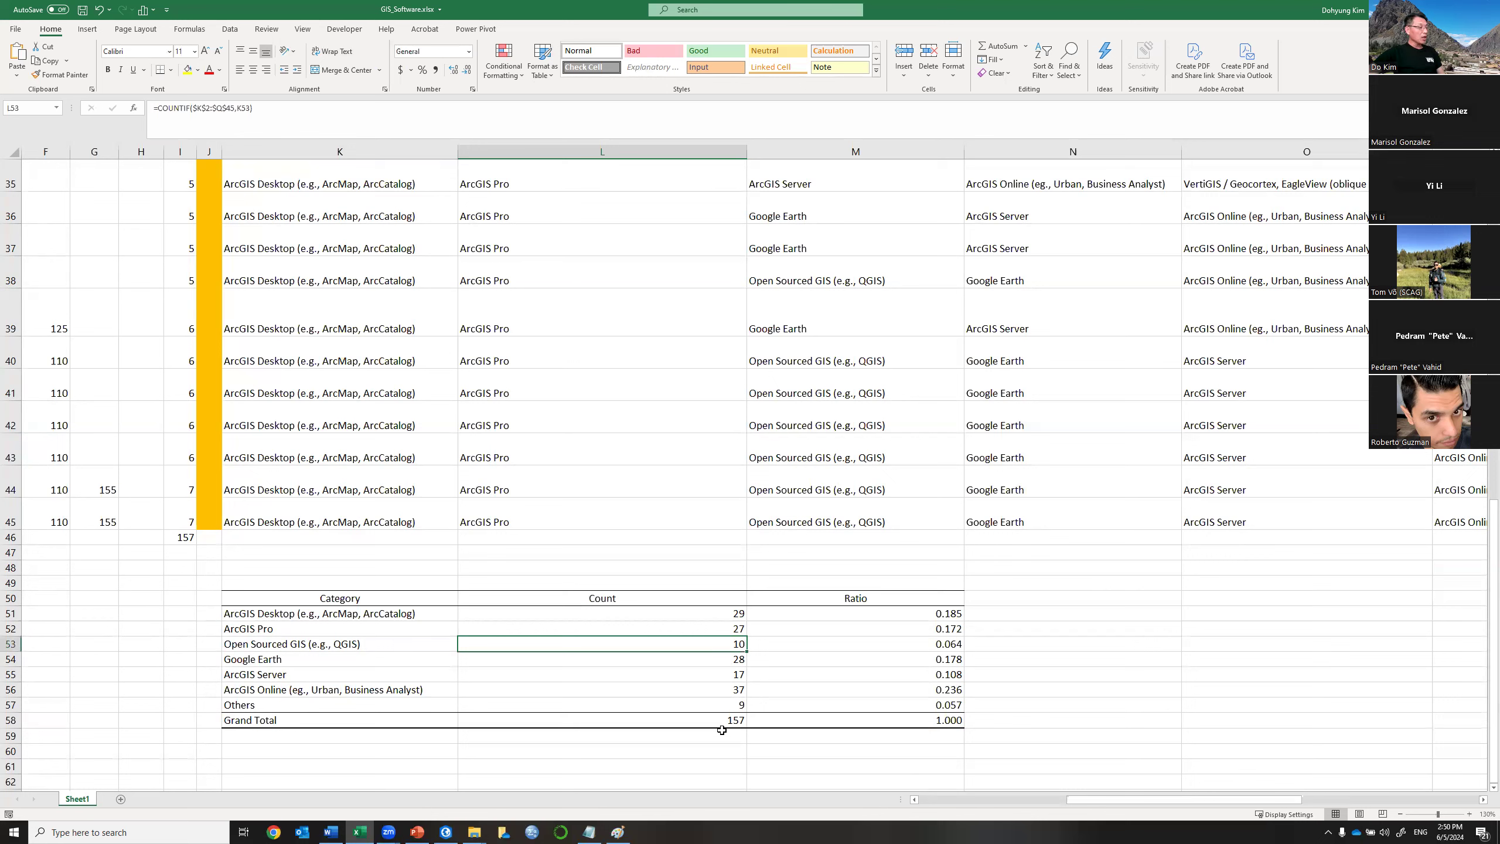
pyautogui.click(369, 613)
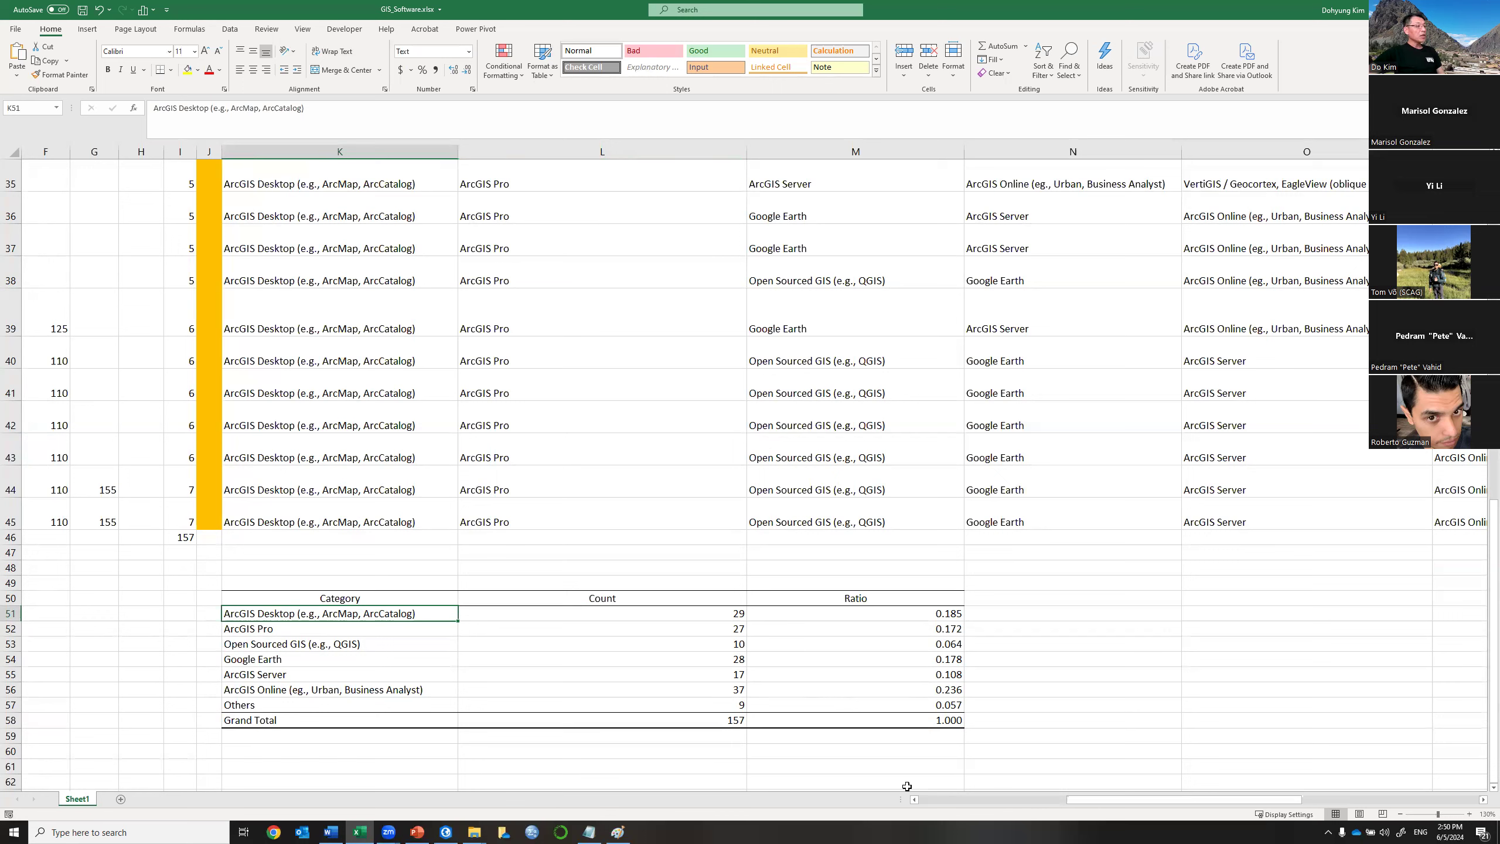
pyautogui.moveTo(264, 595); pyautogui.dragTo(862, 725)
# Inspect the formulas in K2 to K4 and L4, and trace the L4 formula back to its source response in A4.
pyautogui.moveTo(1108, 799); pyautogui.dragTo(960, 800)
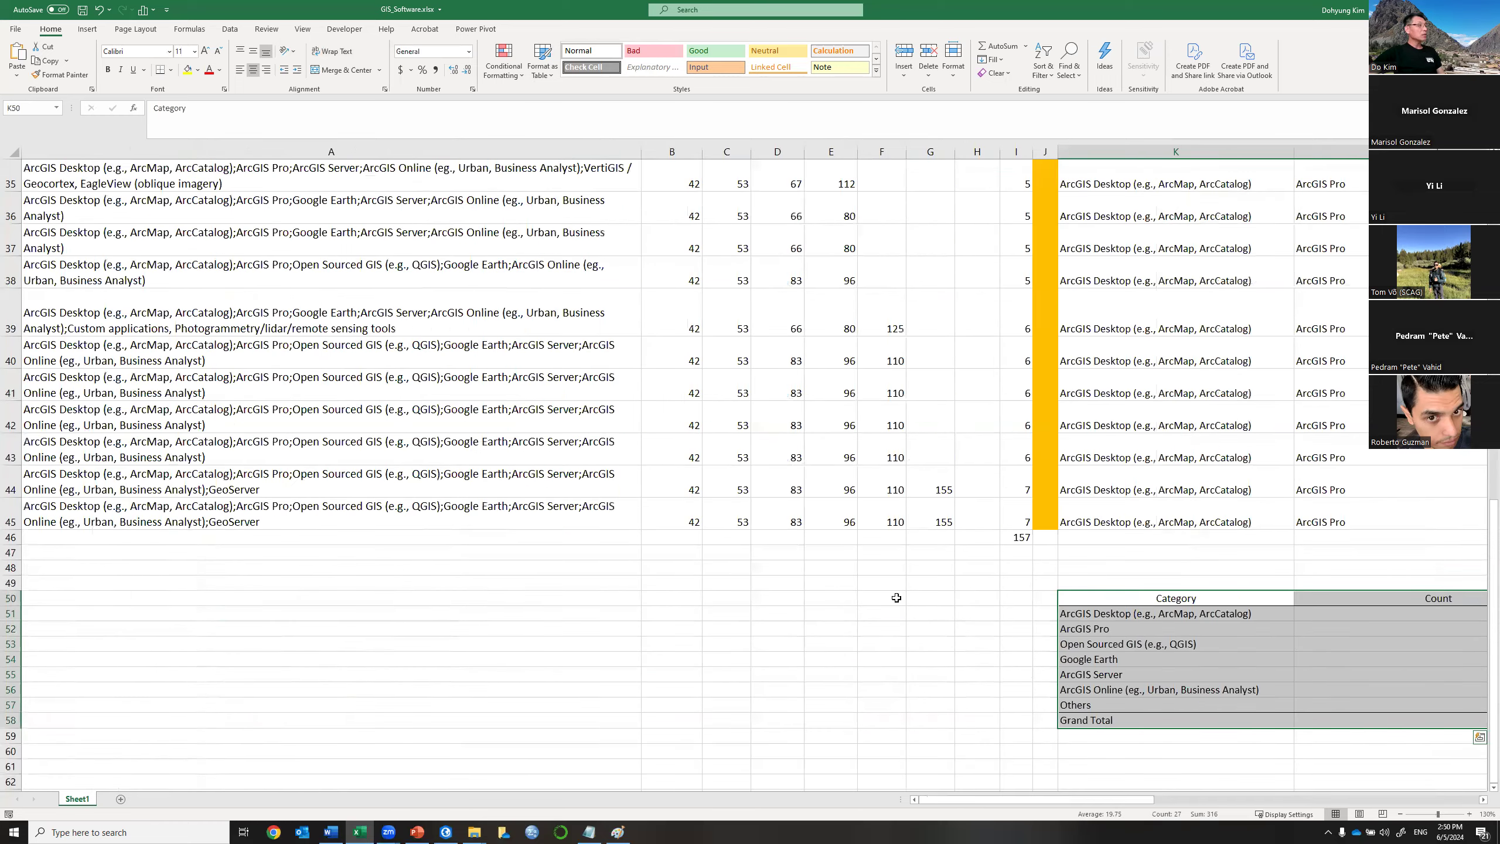
pyautogui.scroll(11, 895, 593)
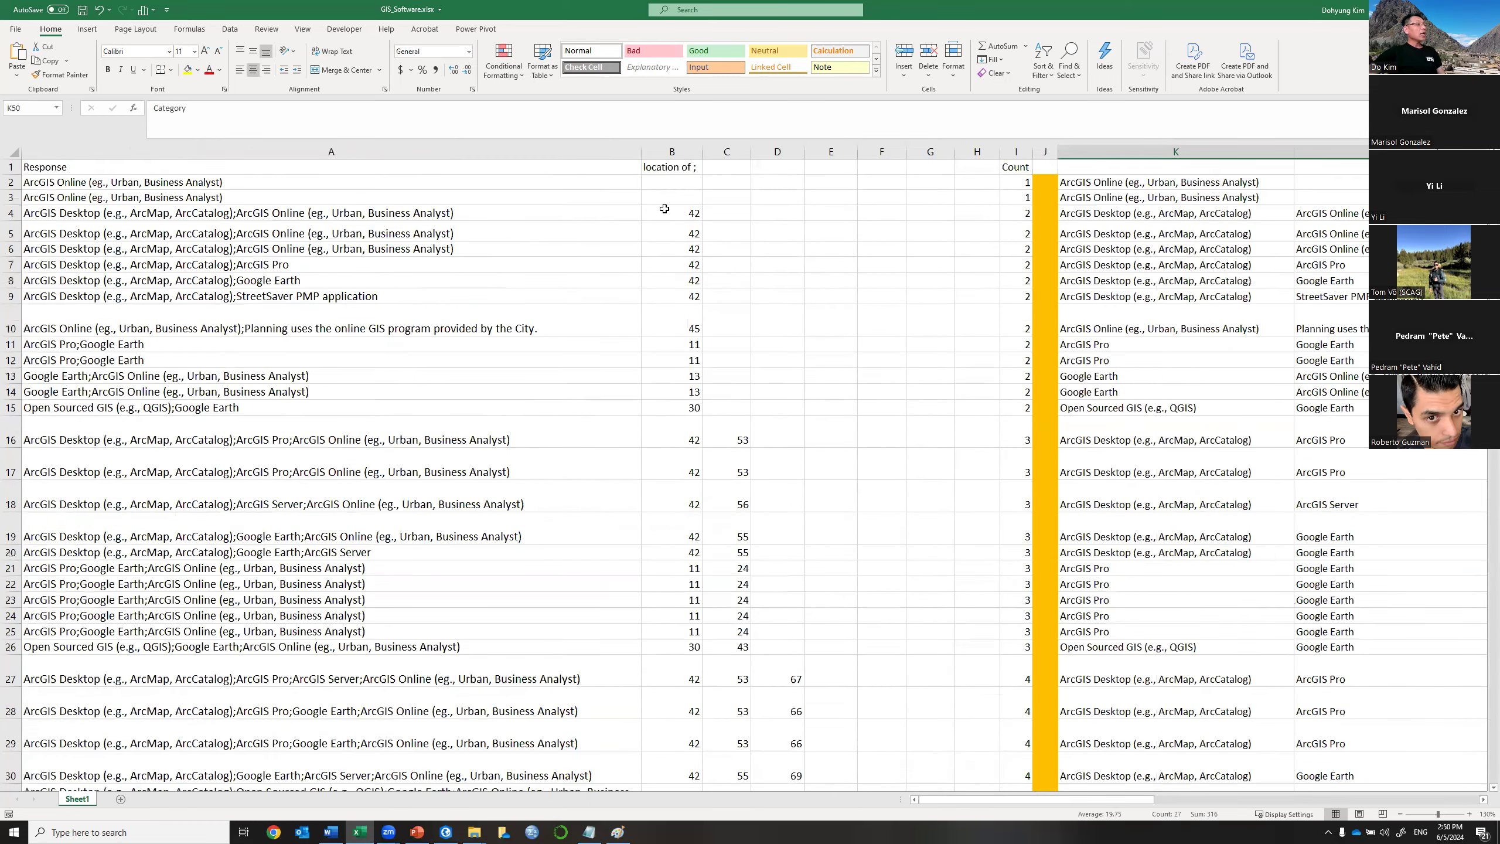
pyautogui.click(1098, 184)
pyautogui.click(1100, 199)
pyautogui.click(1099, 214)
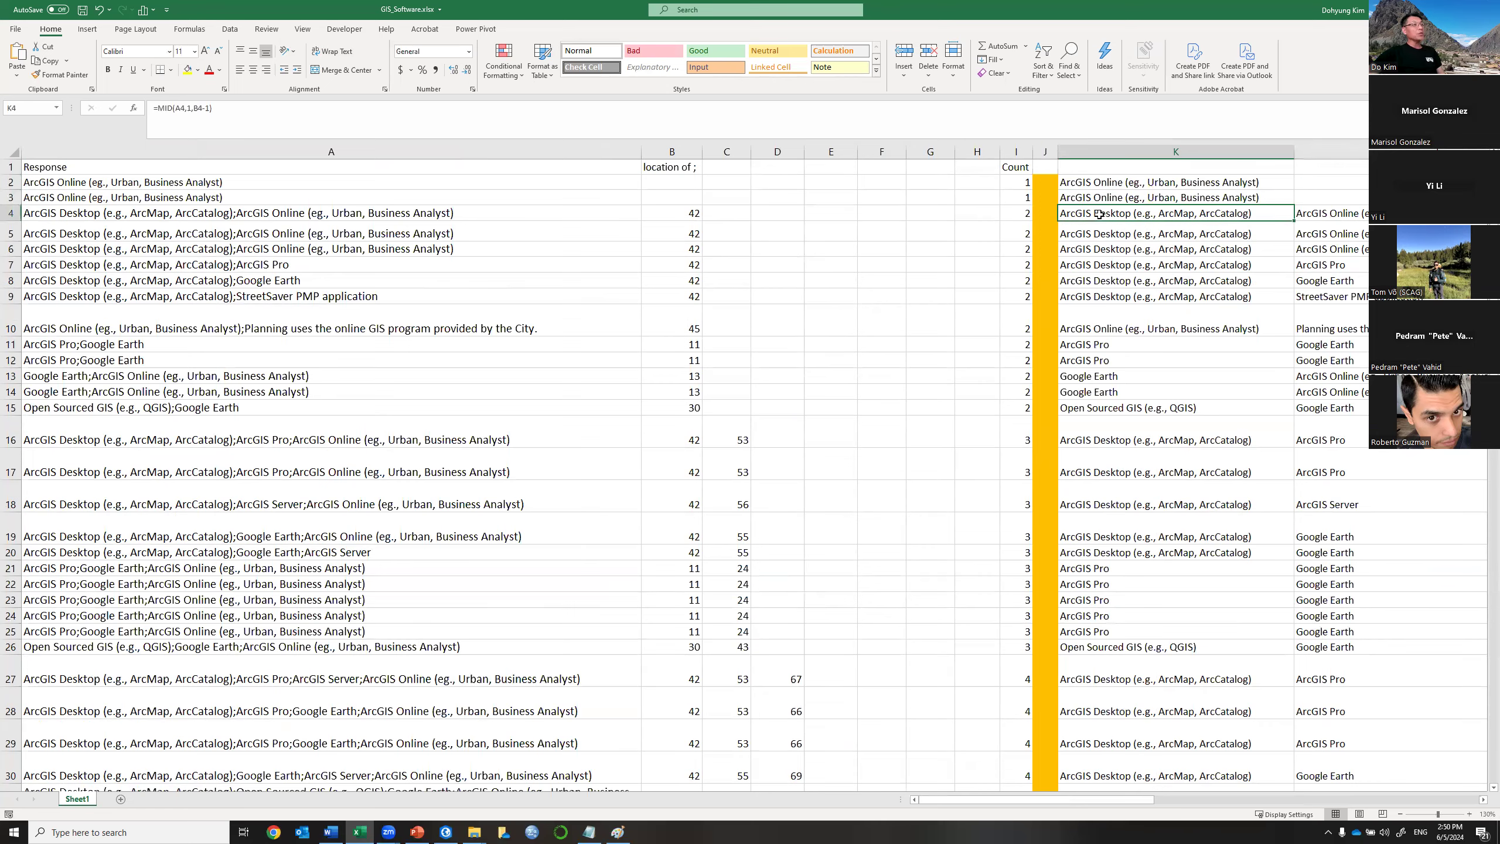
pyautogui.doubleClick(1311, 213)
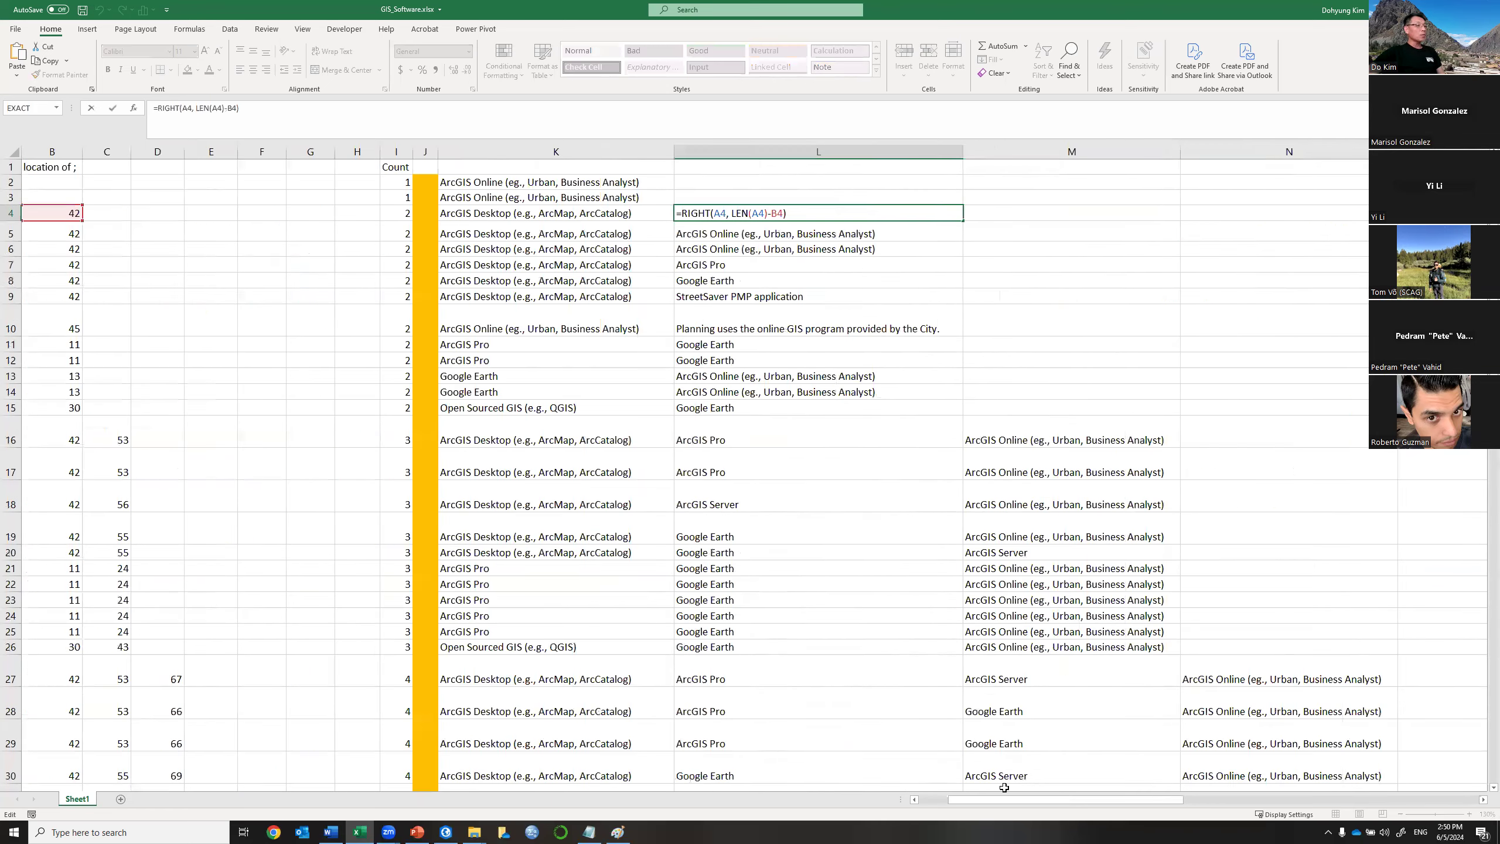
pyautogui.moveTo(954, 801); pyautogui.dragTo(924, 801)
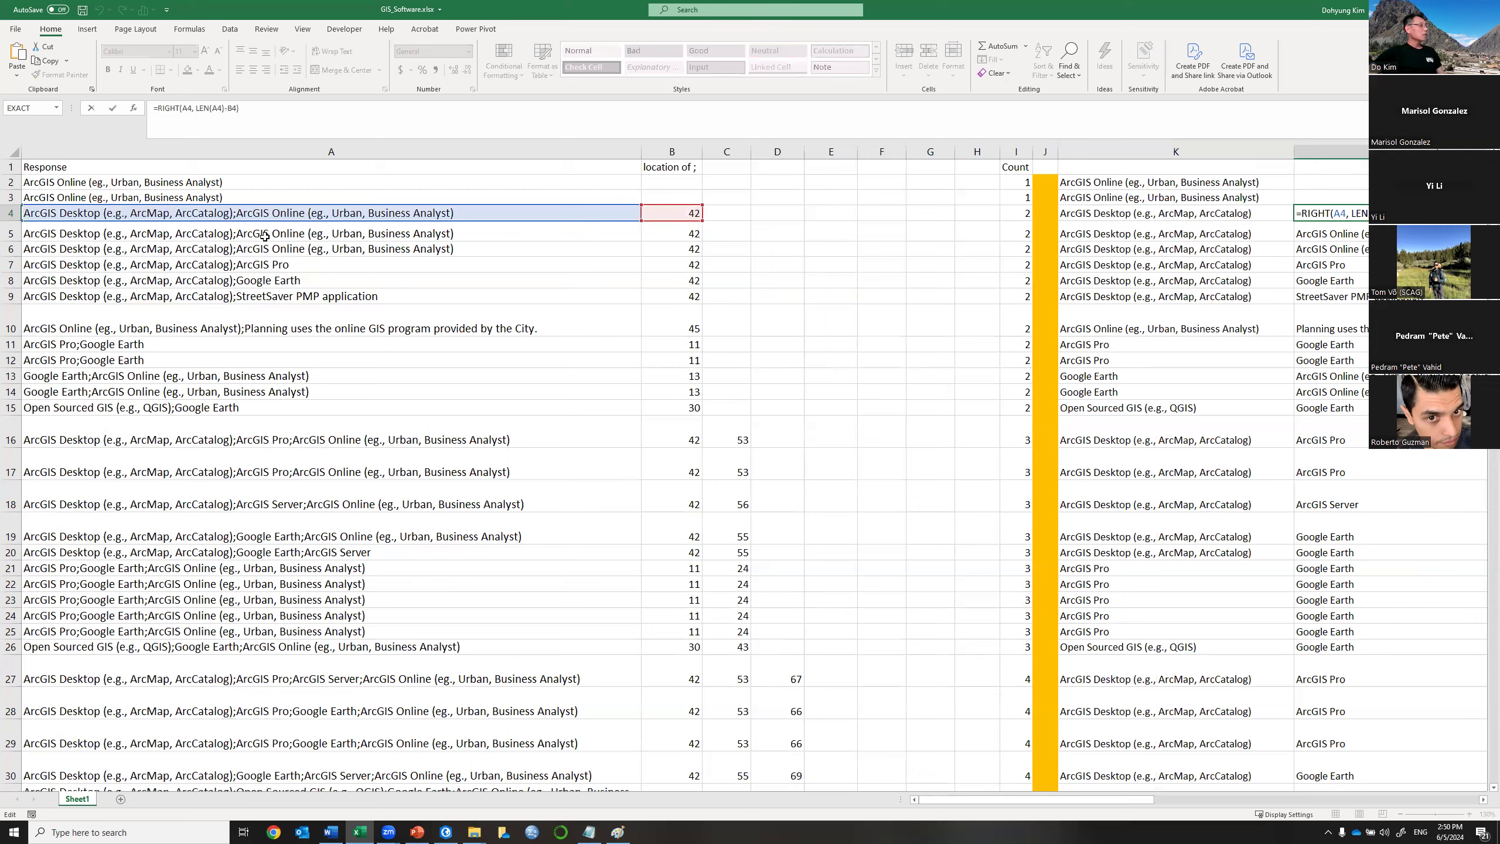
pyautogui.click(247, 211)
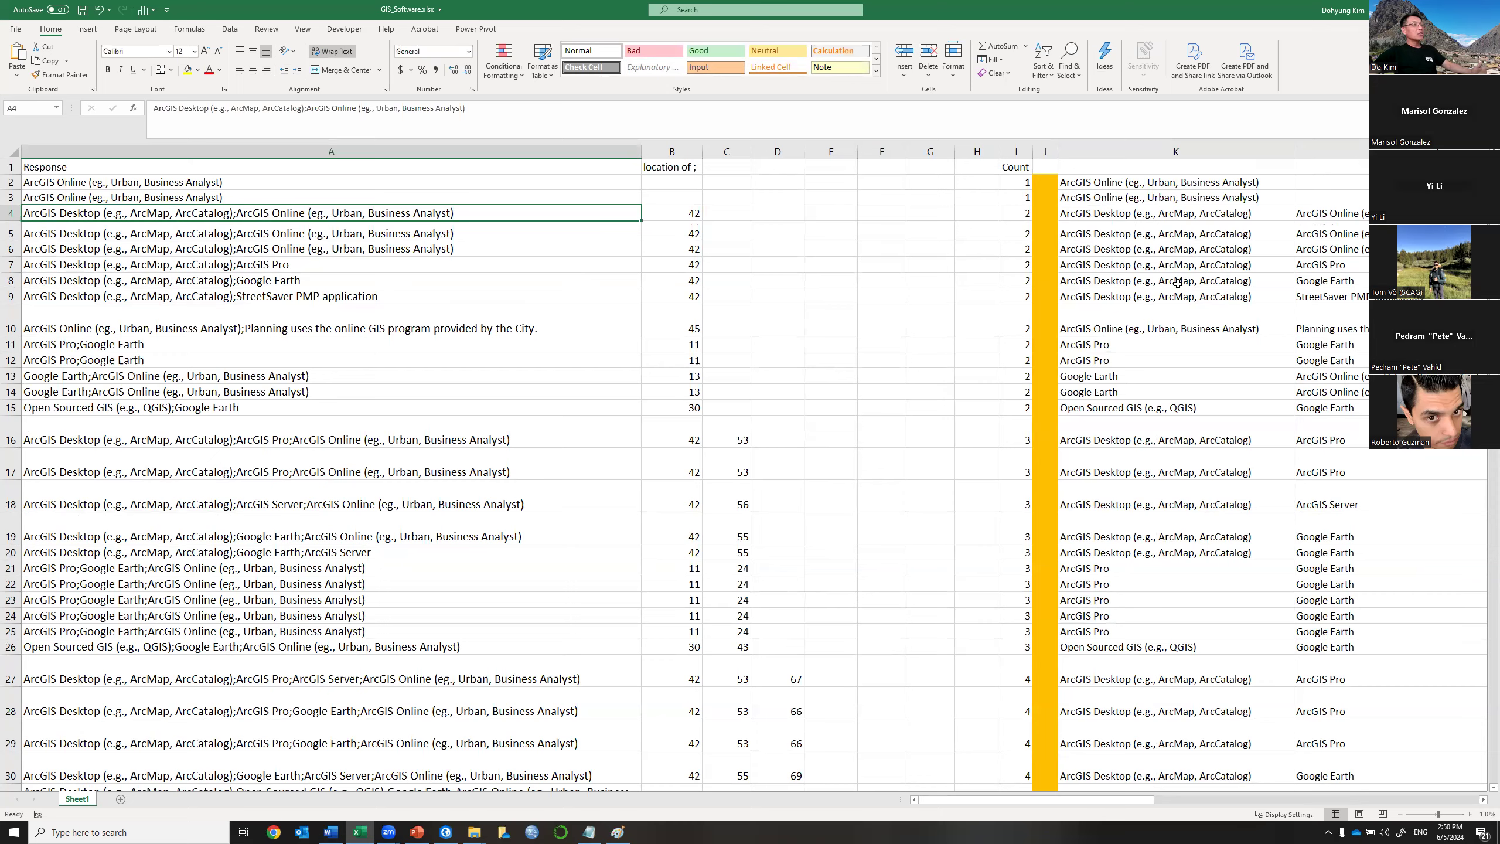
# Compare the RIGHT formula in L4 with the MID formula in K4, leaving both formulas unedited.
pyautogui.click(1329, 212)
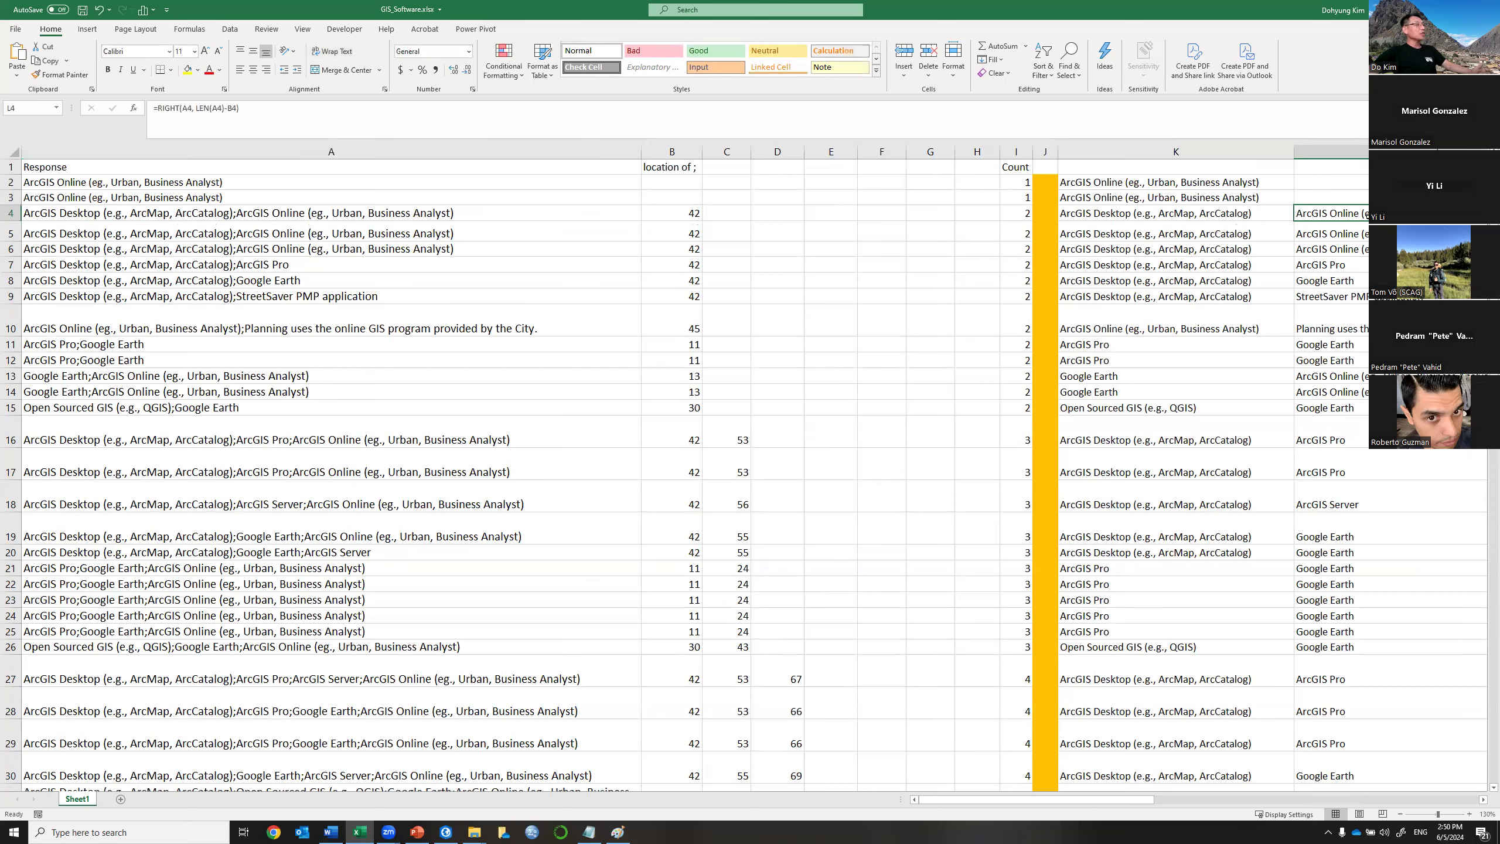
pyautogui.press('F2')
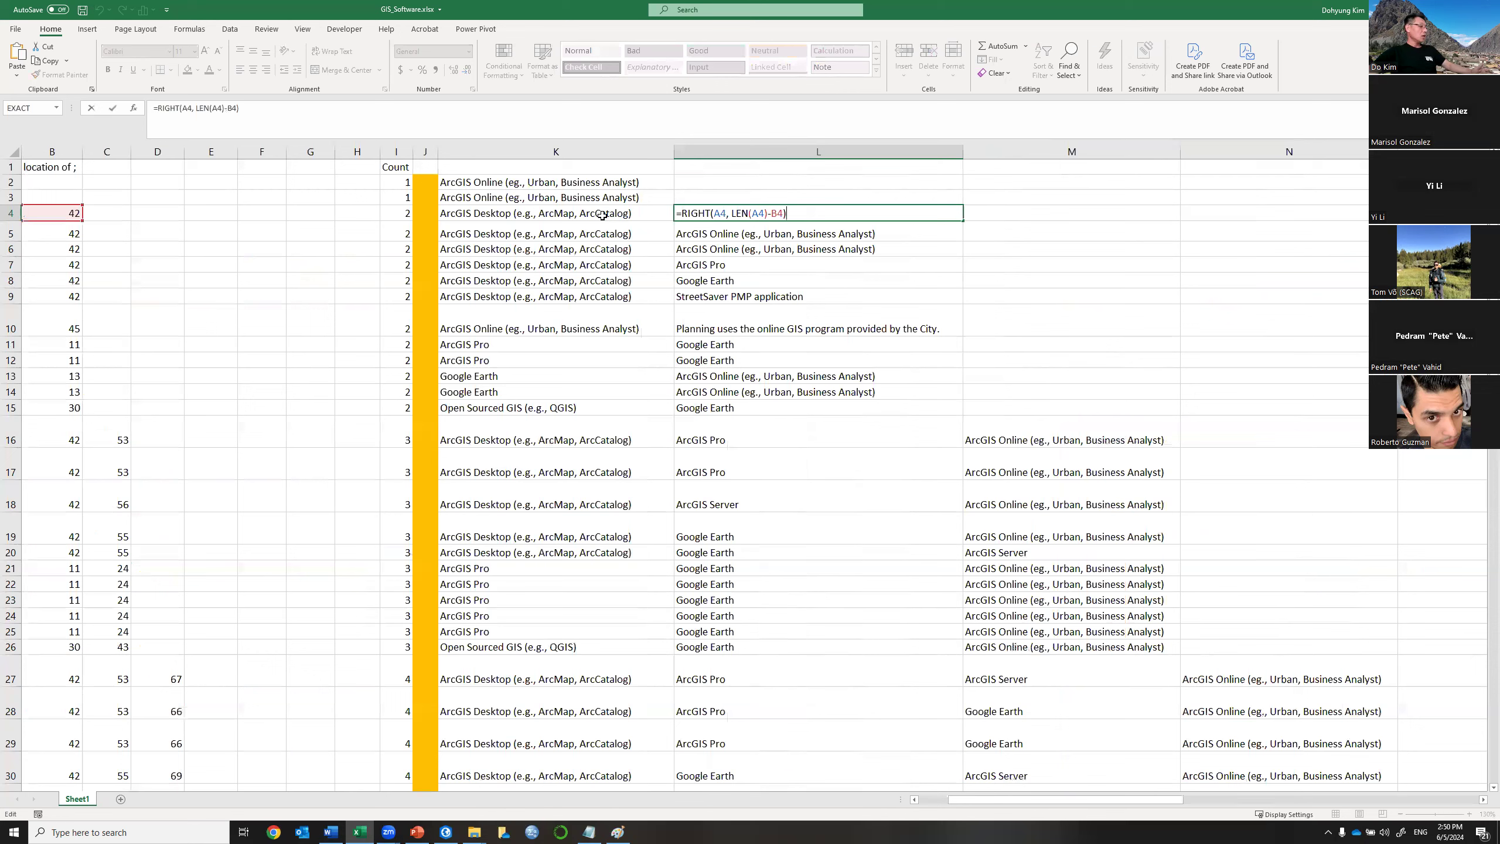
pyautogui.press('Escape')
pyautogui.doubleClick(602, 213)
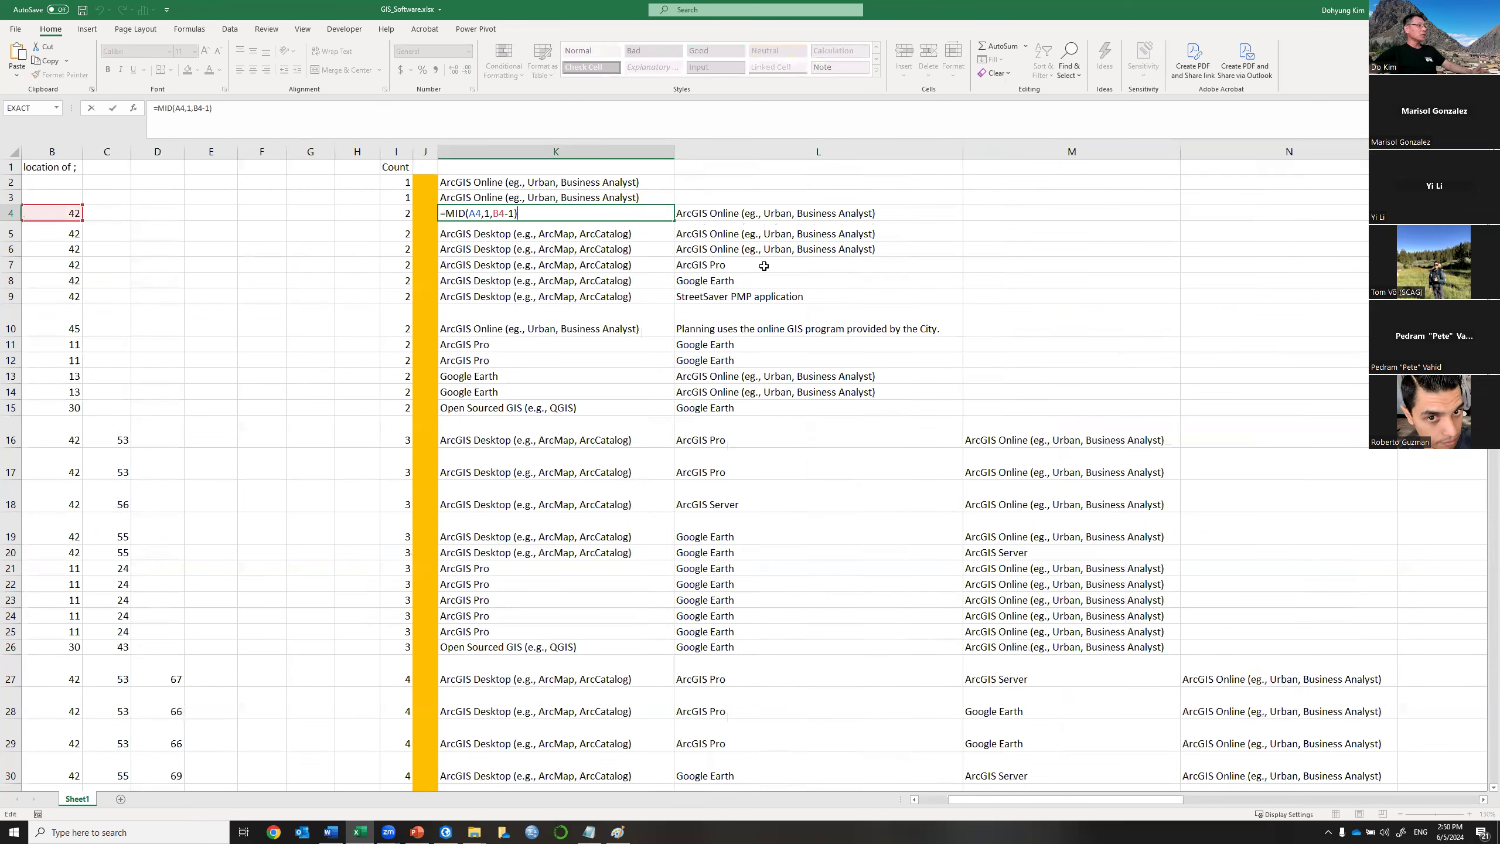
pyautogui.press('Escape')
pyautogui.click(771, 221)
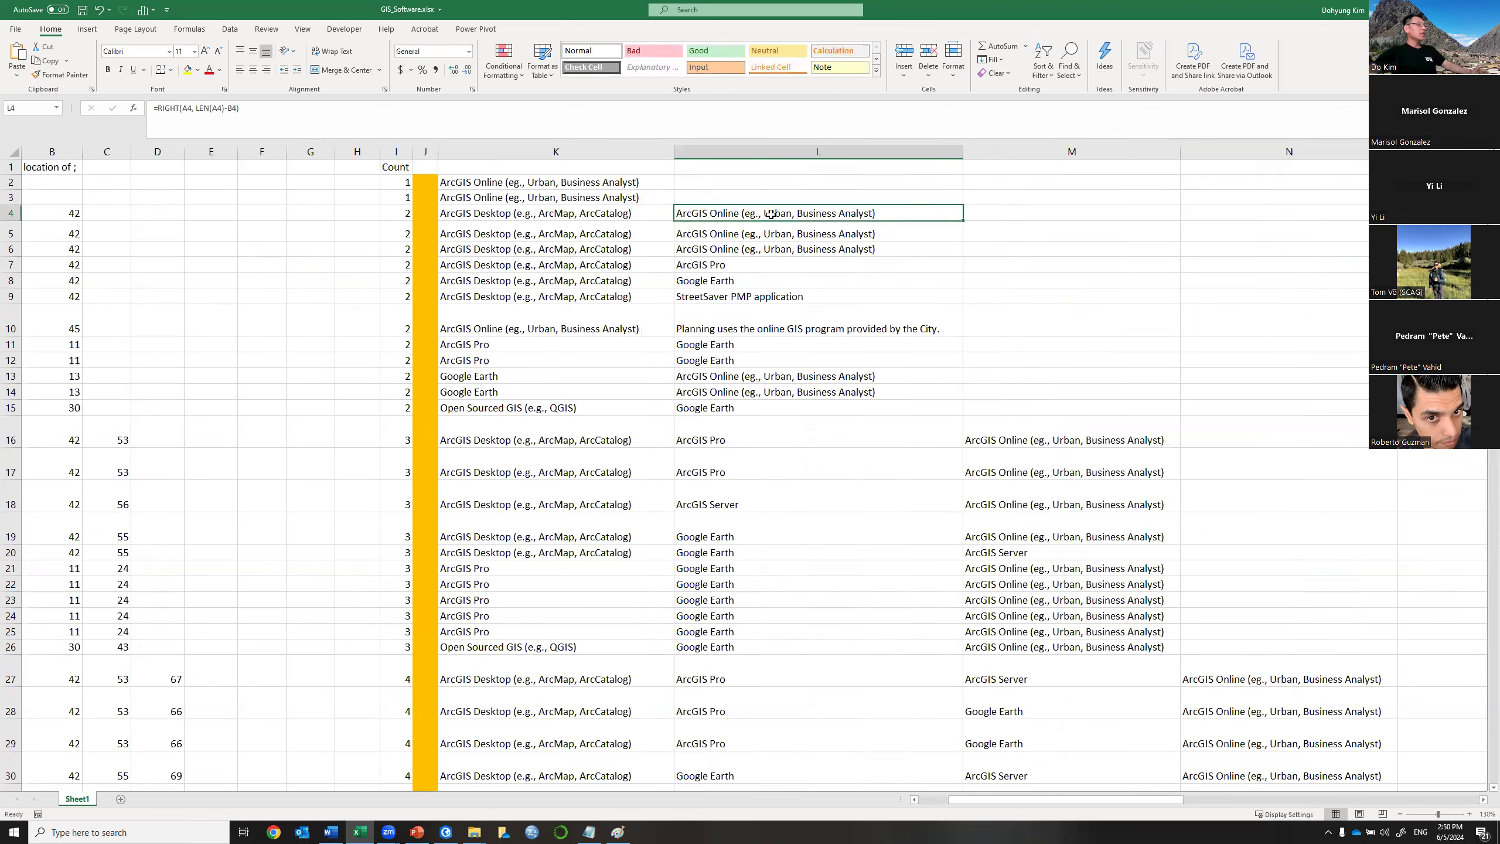
pyautogui.doubleClick(770, 222)
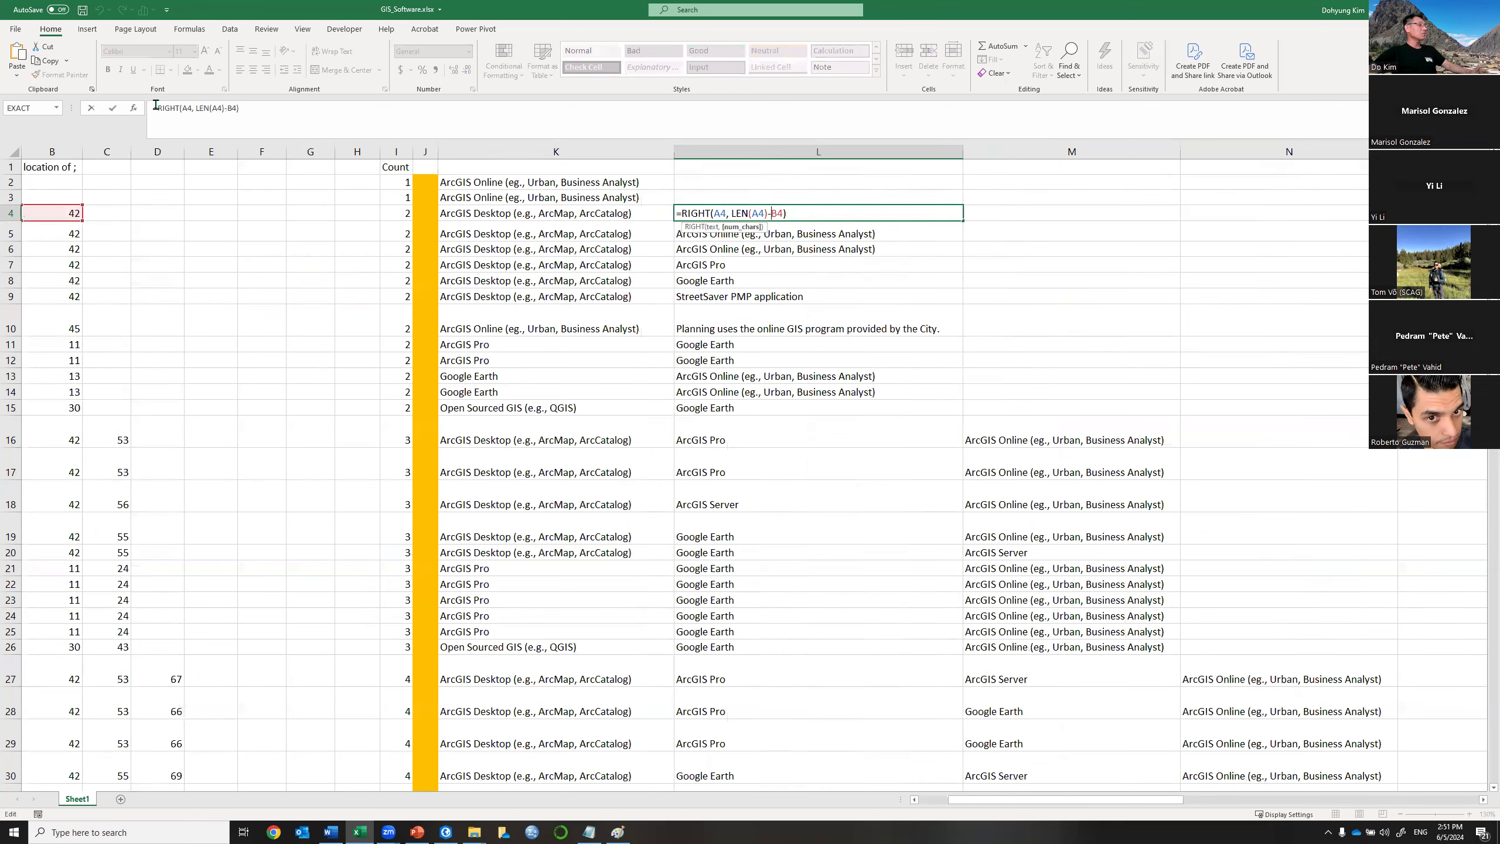
pyautogui.press('Escape')
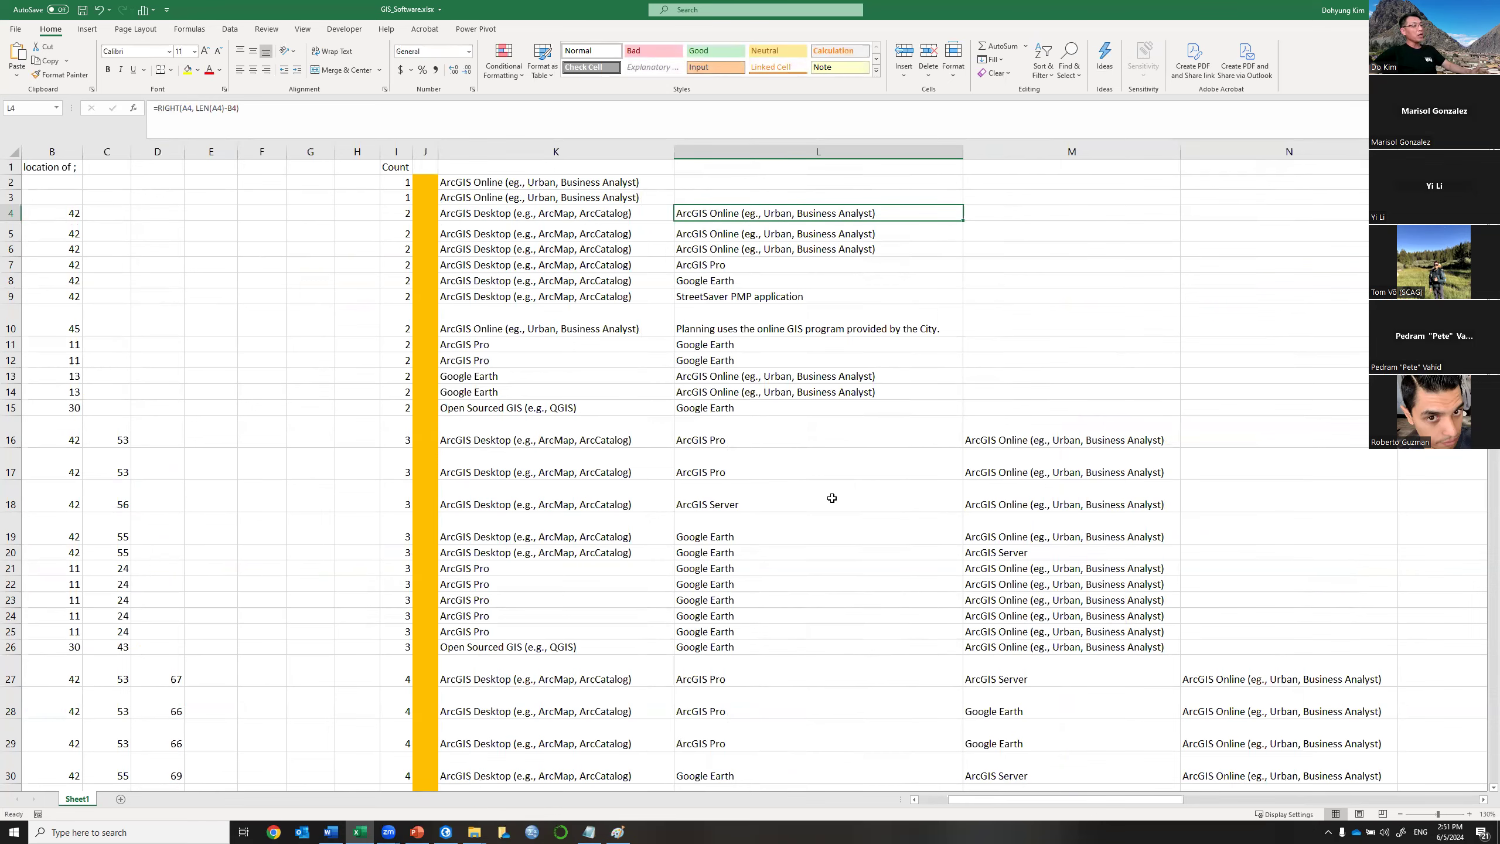
# Review the summary table once more, switch to ArcGIS Pro and close the Calculate Field dialog.
pyautogui.scroll(-12, 877, 508)
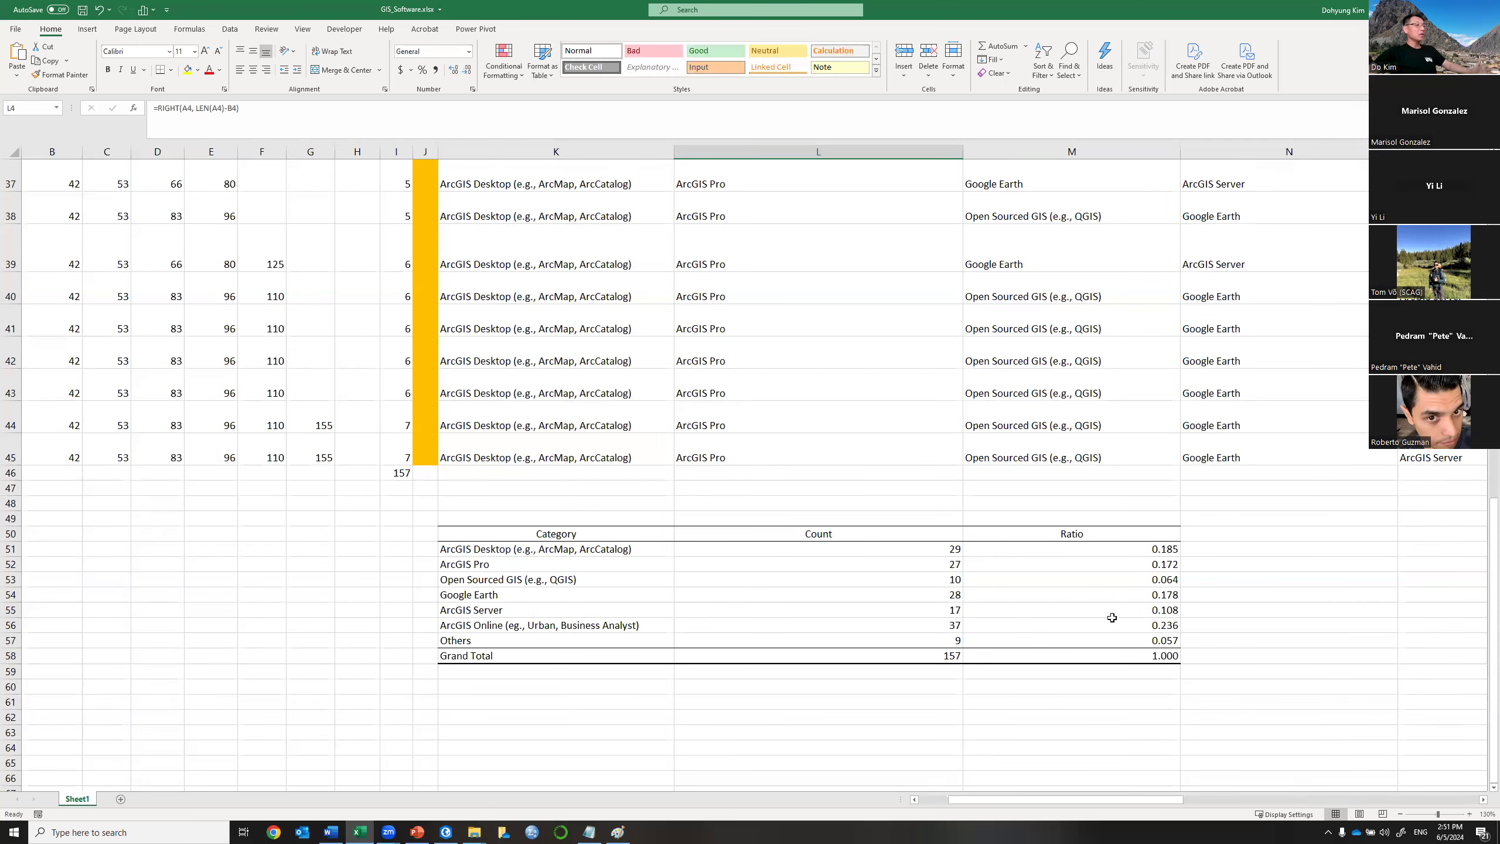
pyautogui.click(446, 832)
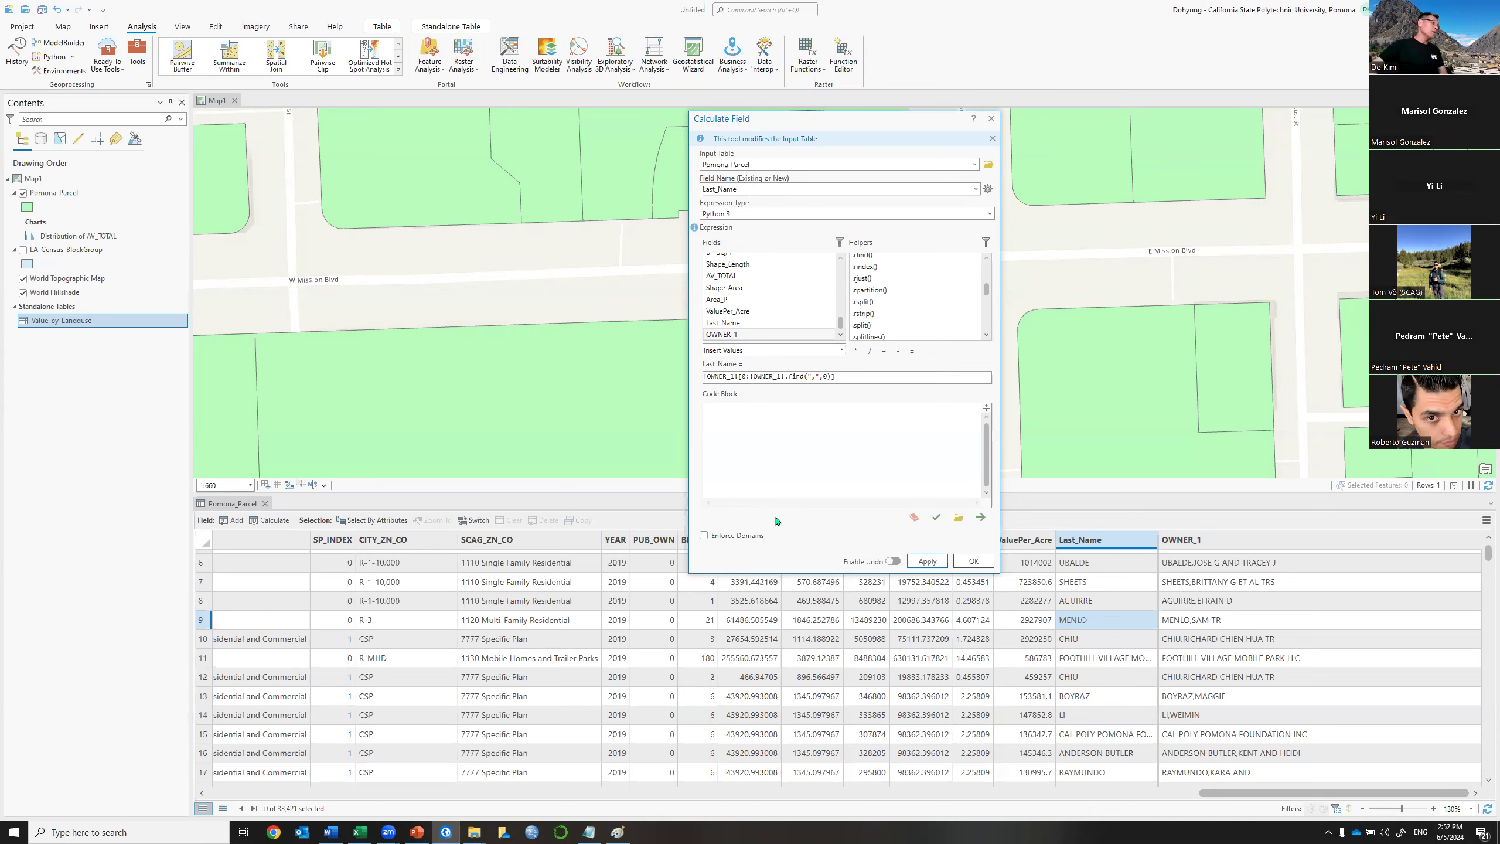
pyautogui.click(991, 119)
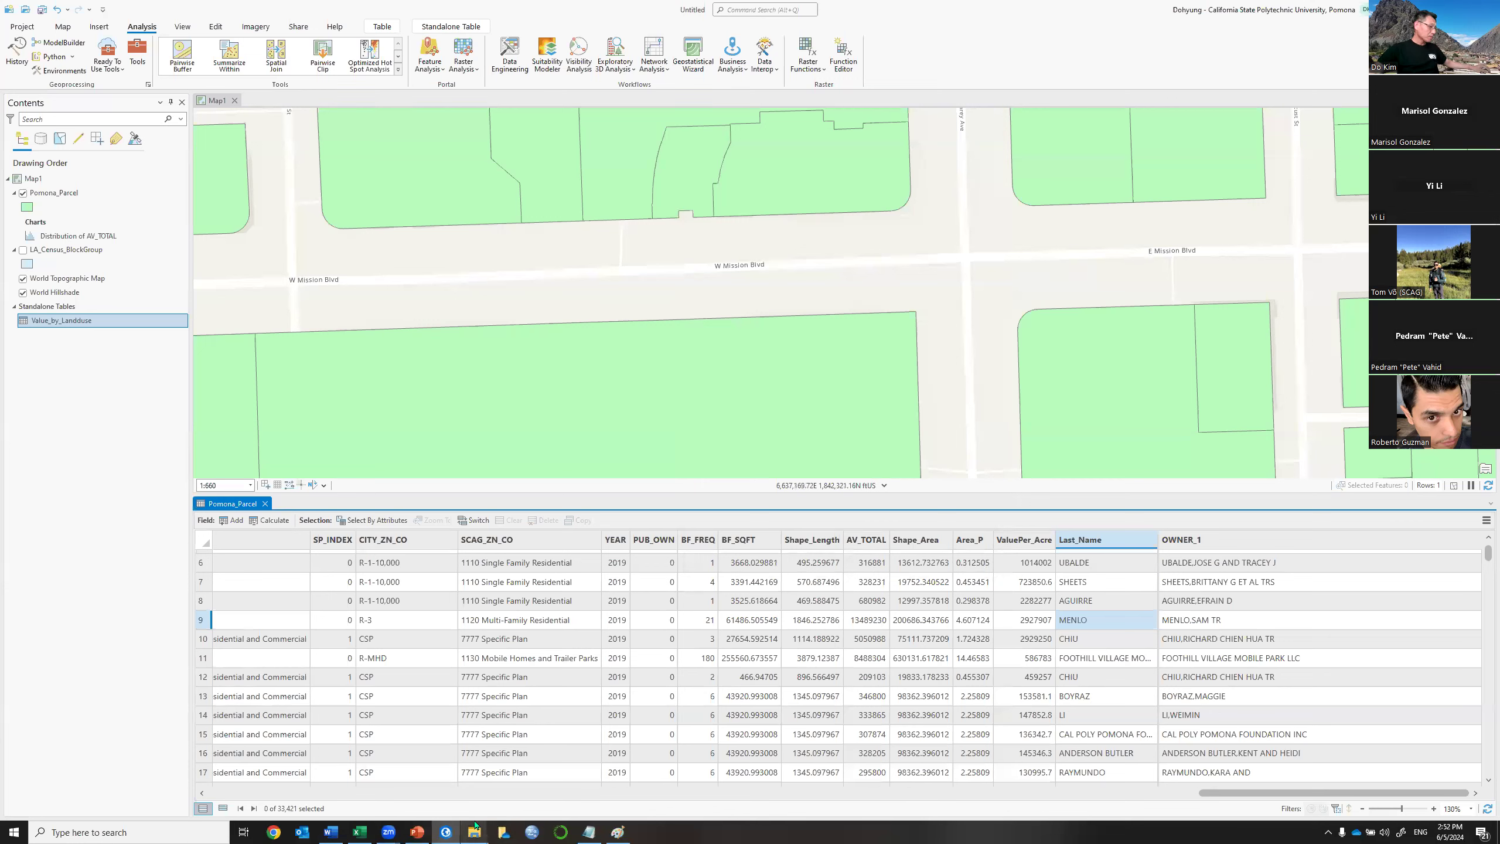
# Switch to the Day2_Presentation slide show in PowerPoint and advance to the slide "Selecting a Subset of the Data".
pyautogui.moveTo(357, 833)
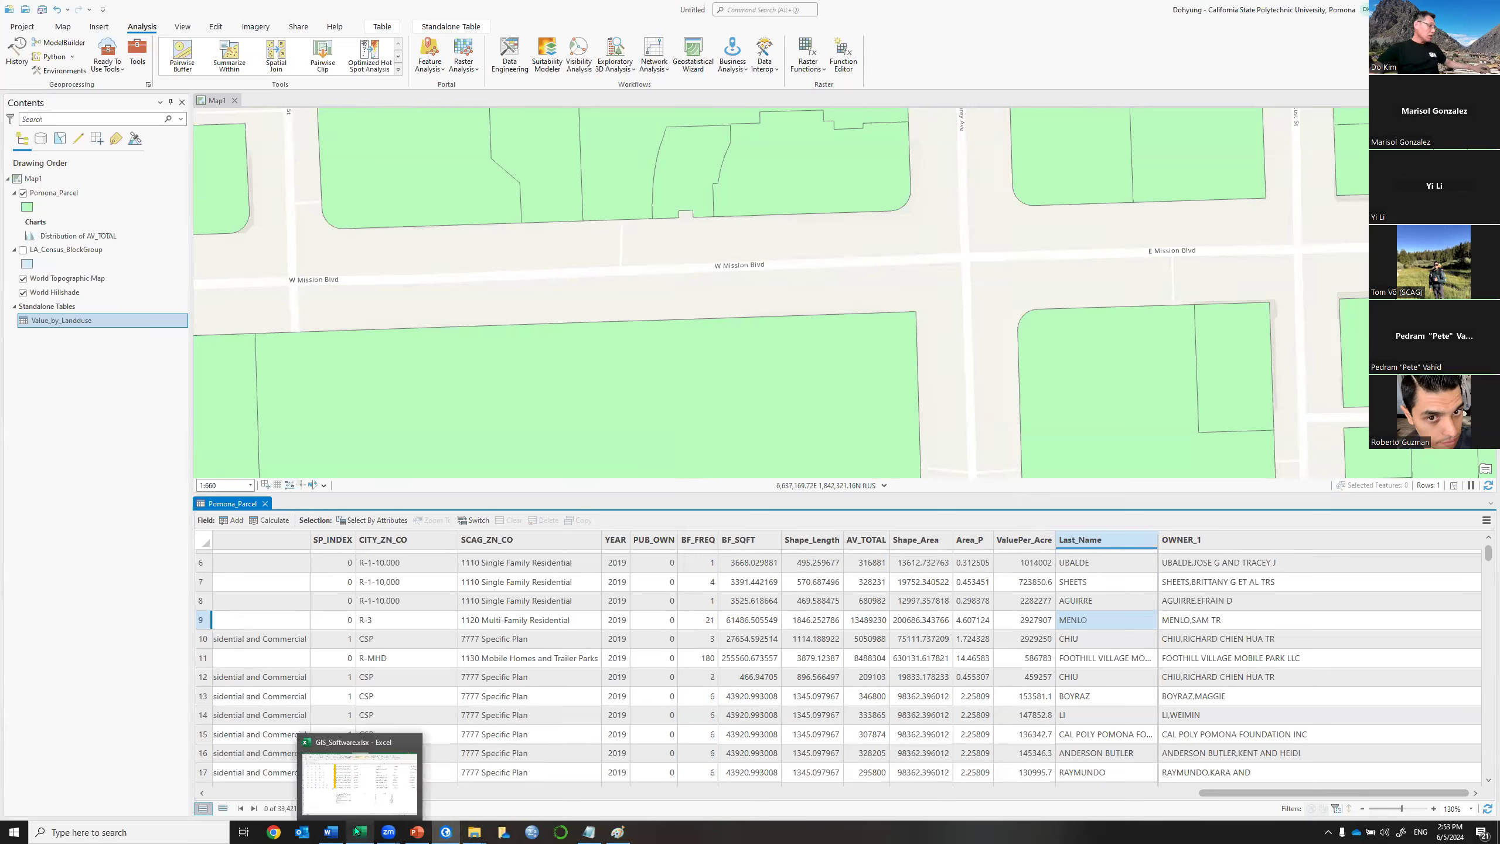
pyautogui.click(417, 832)
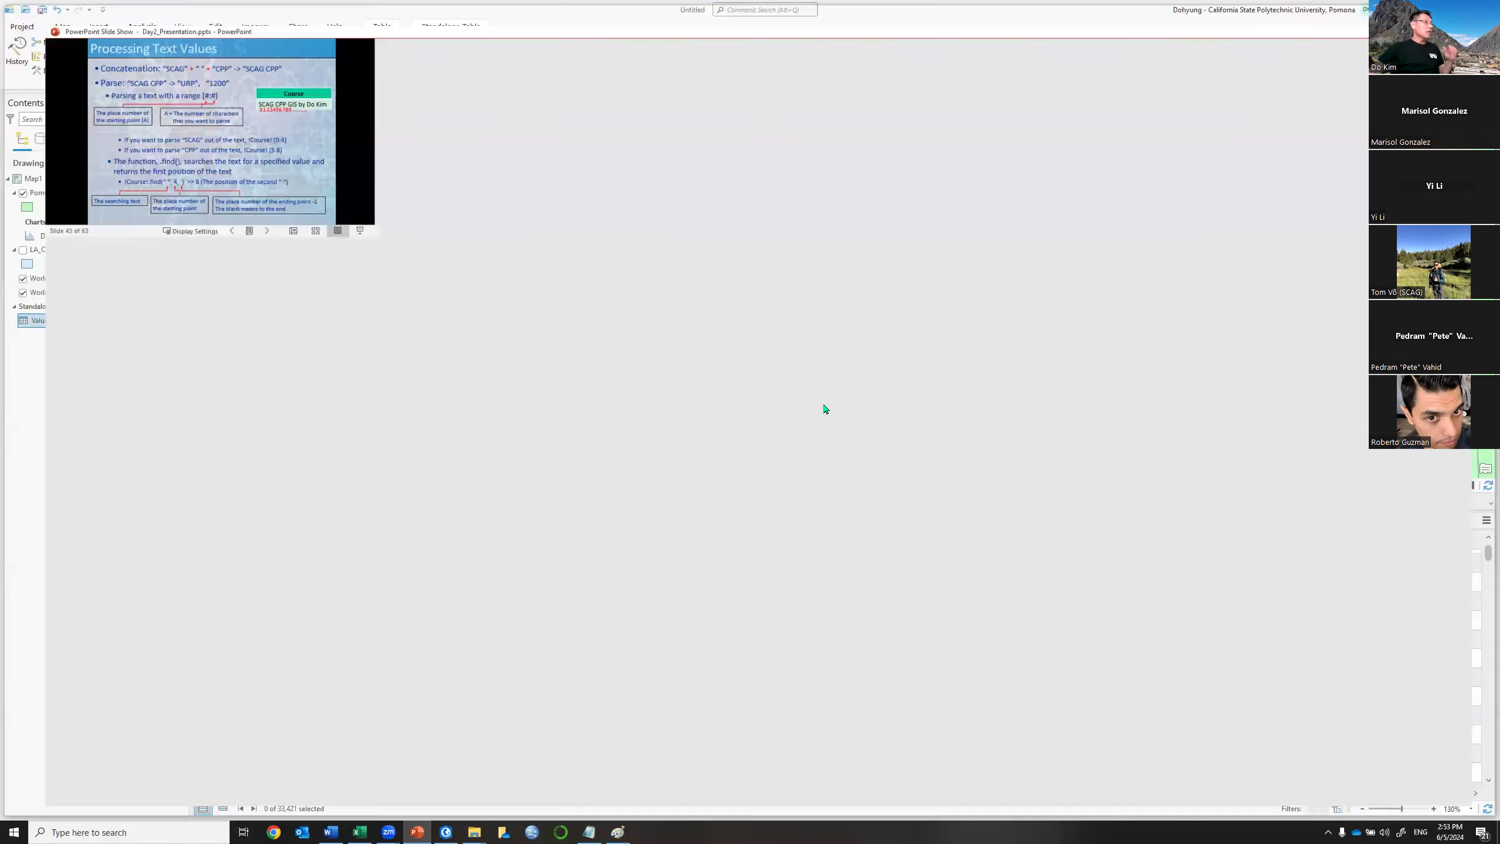
pyautogui.press('Right')
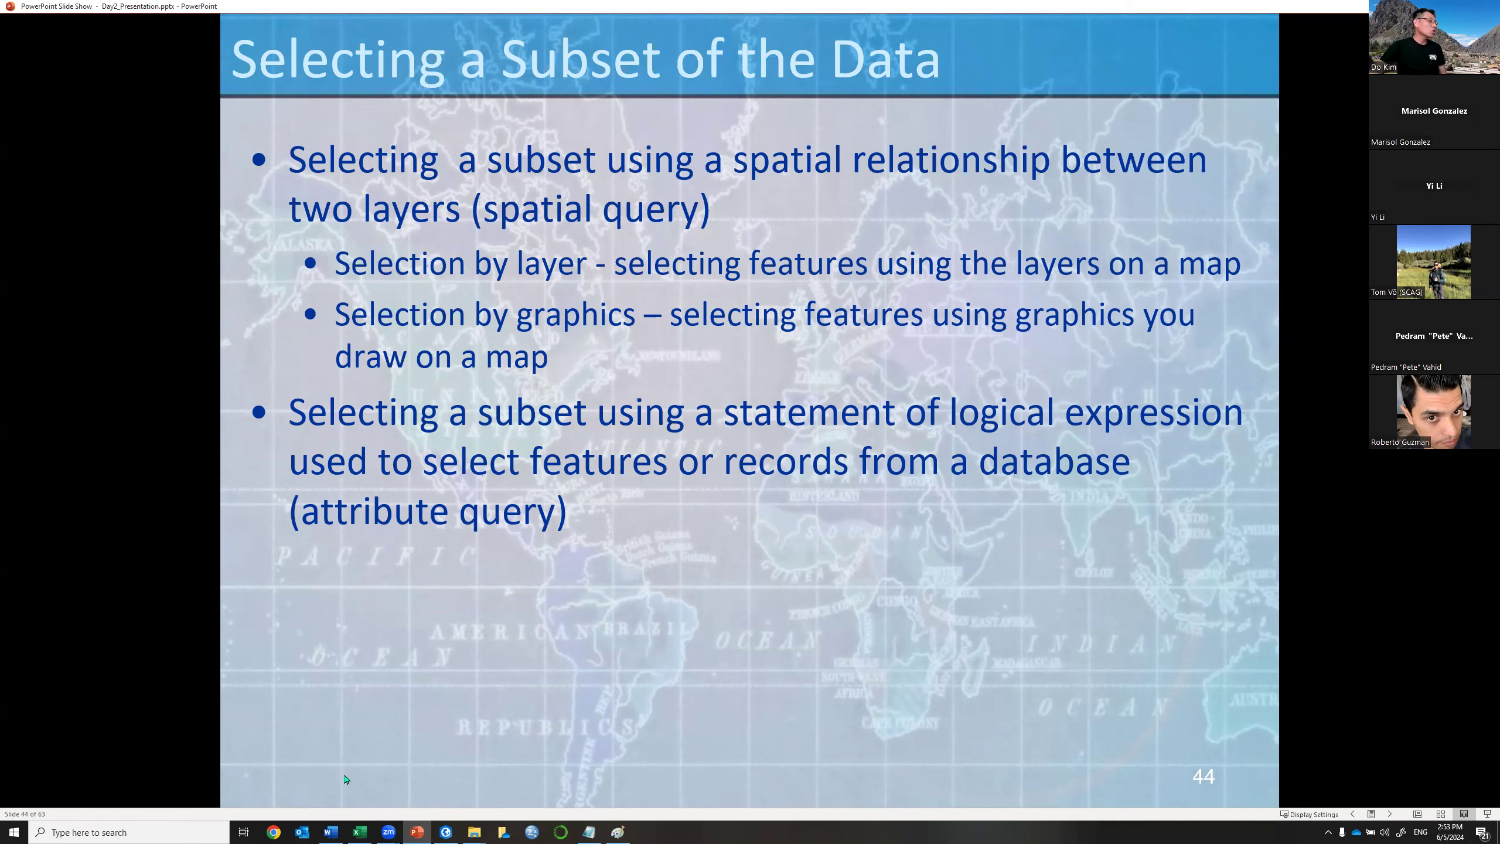
# Switch back to Excel, turn on filtering for the split software columns from K1, and review the filter values of column K without applying any.
pyautogui.click(359, 832)
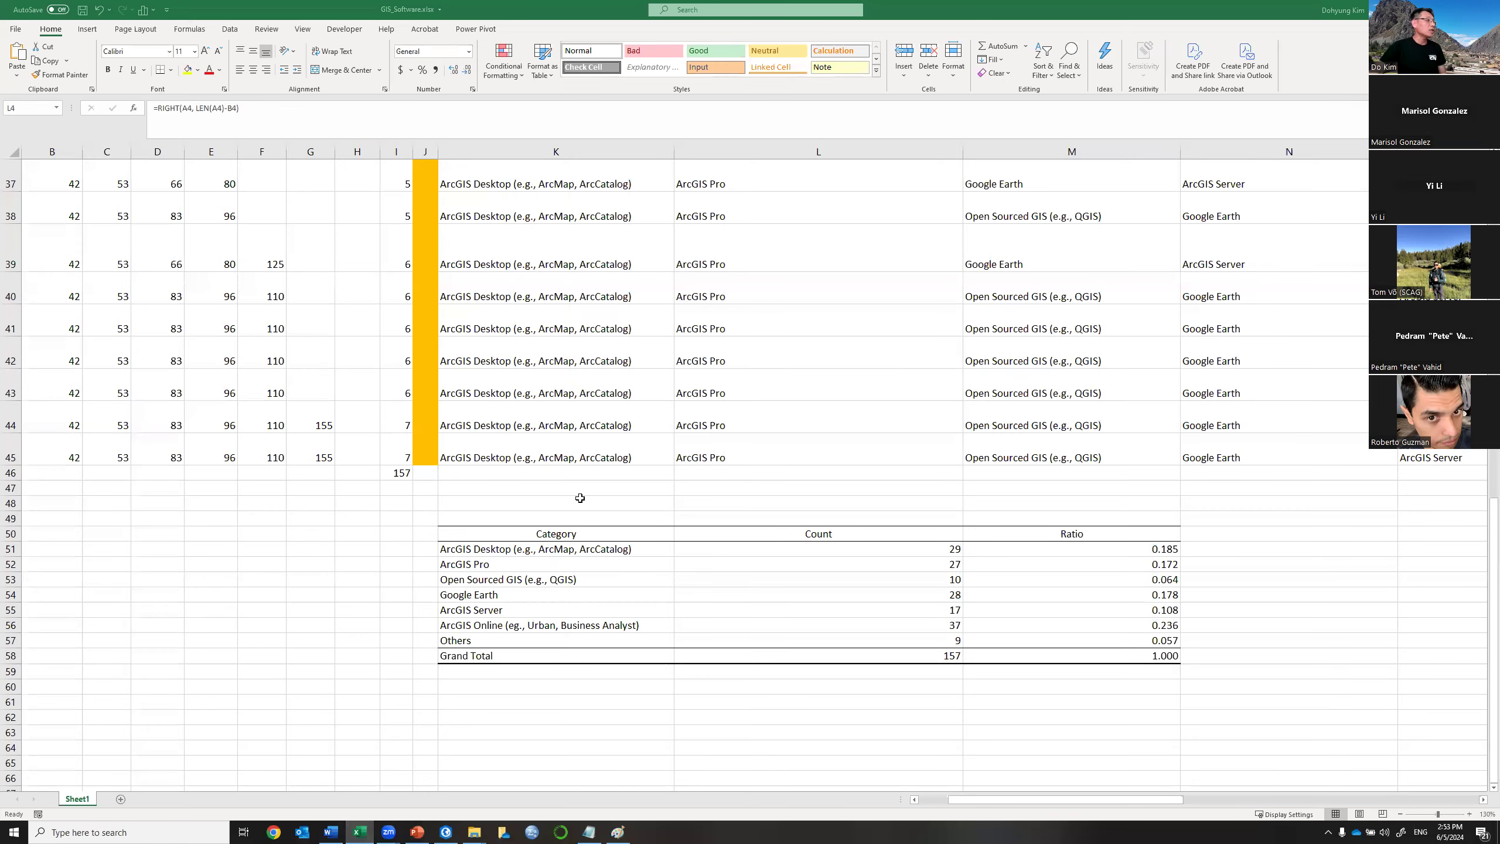
pyautogui.scroll(12, 607, 230)
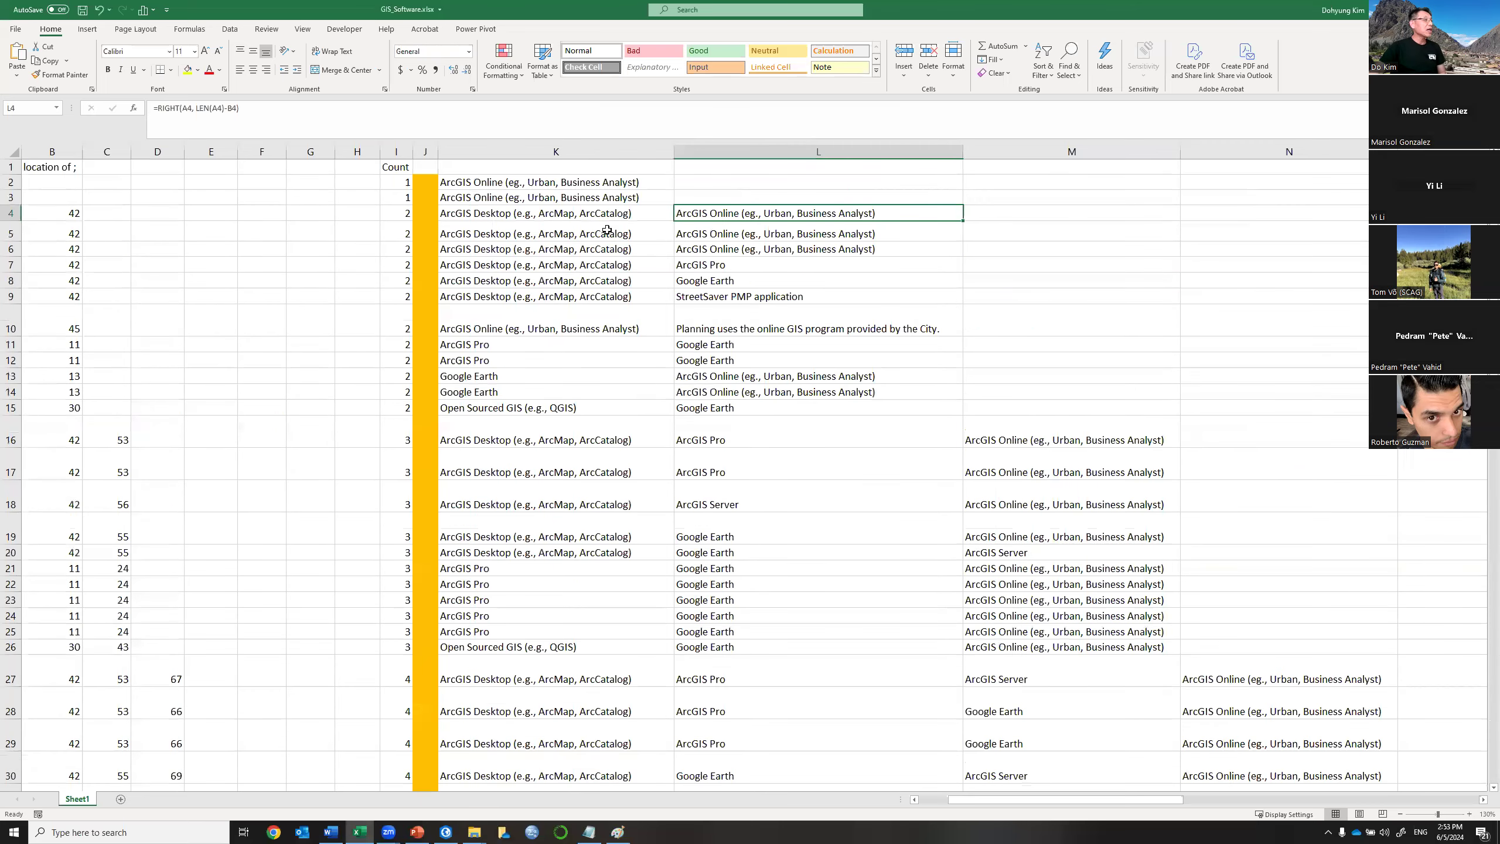
pyautogui.click(528, 167)
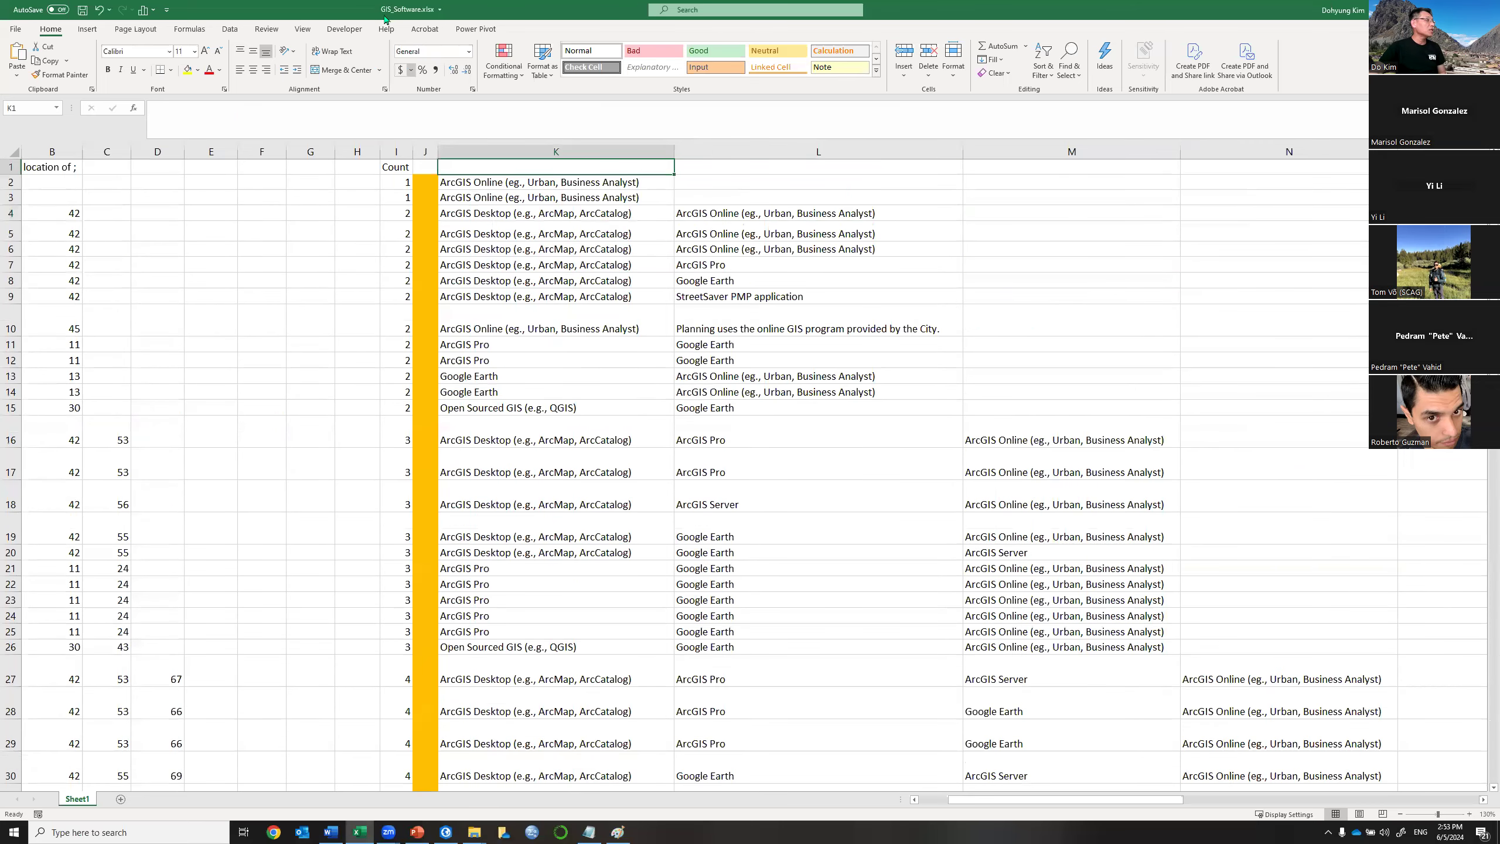
pyautogui.click(267, 29)
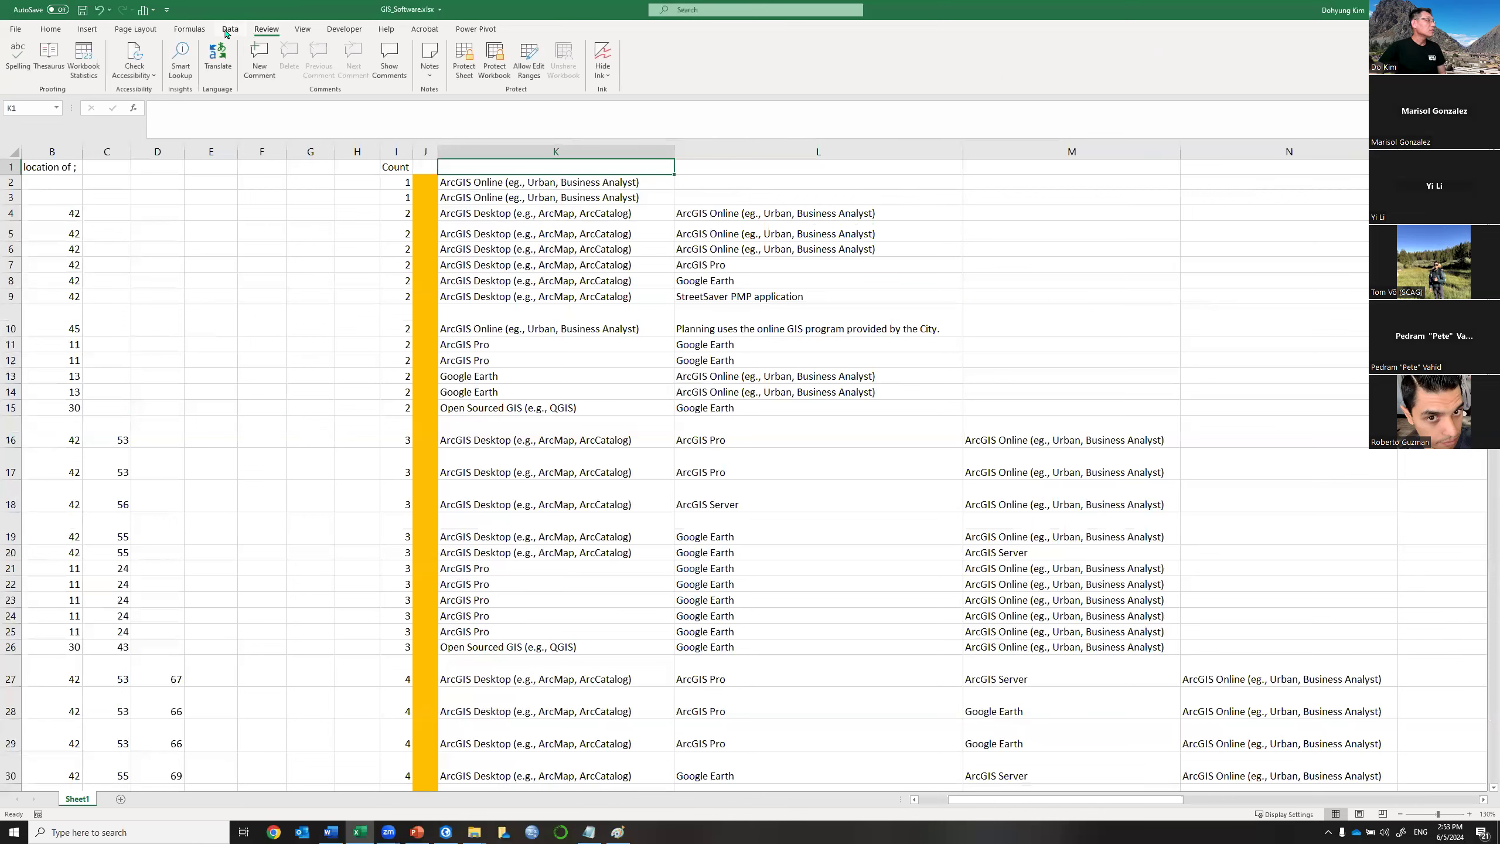
pyautogui.click(229, 29)
pyautogui.click(546, 59)
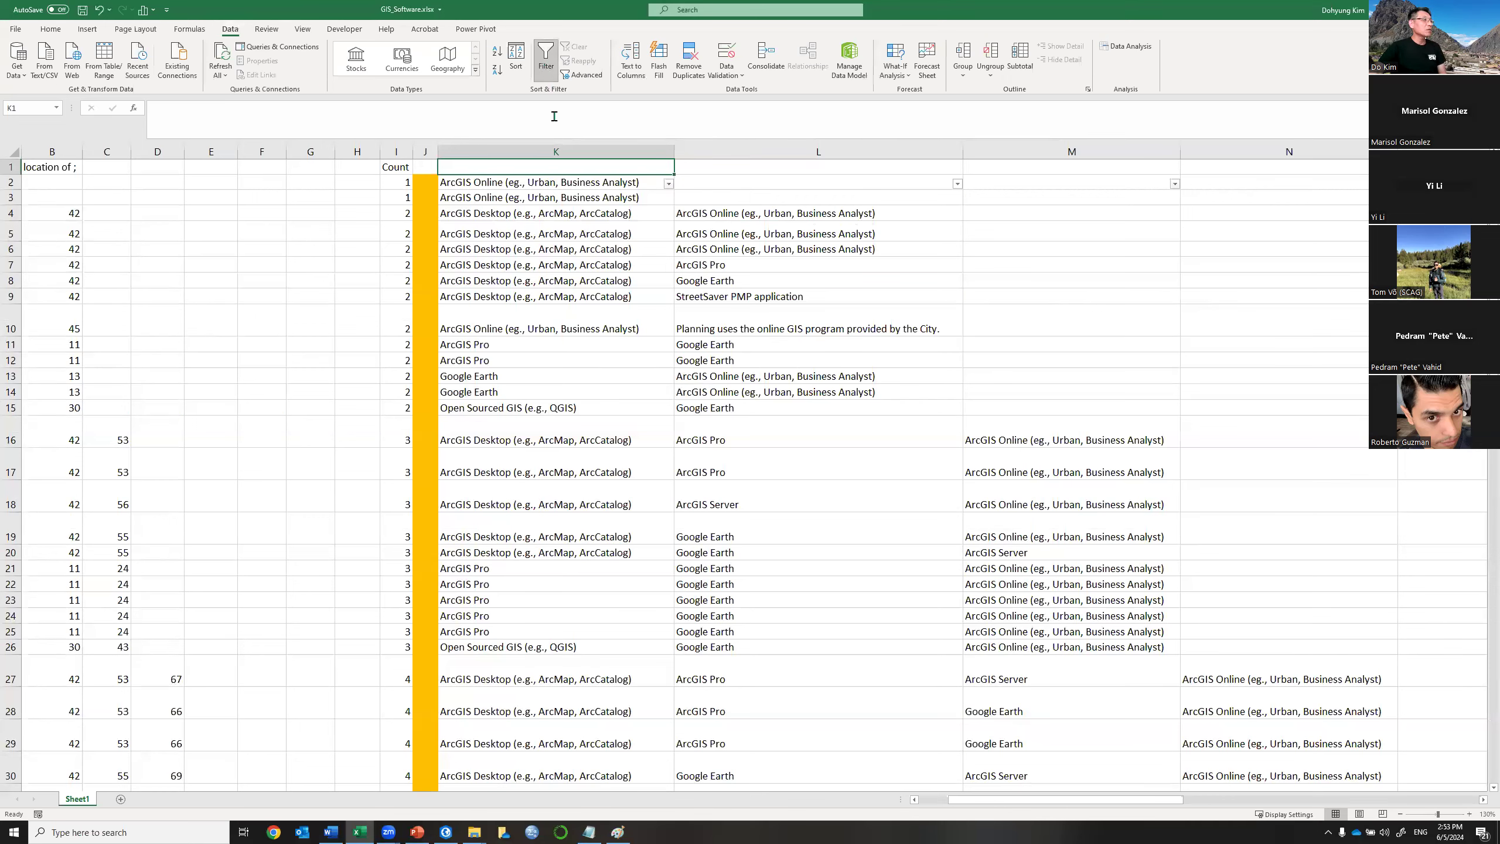
pyautogui.click(669, 184)
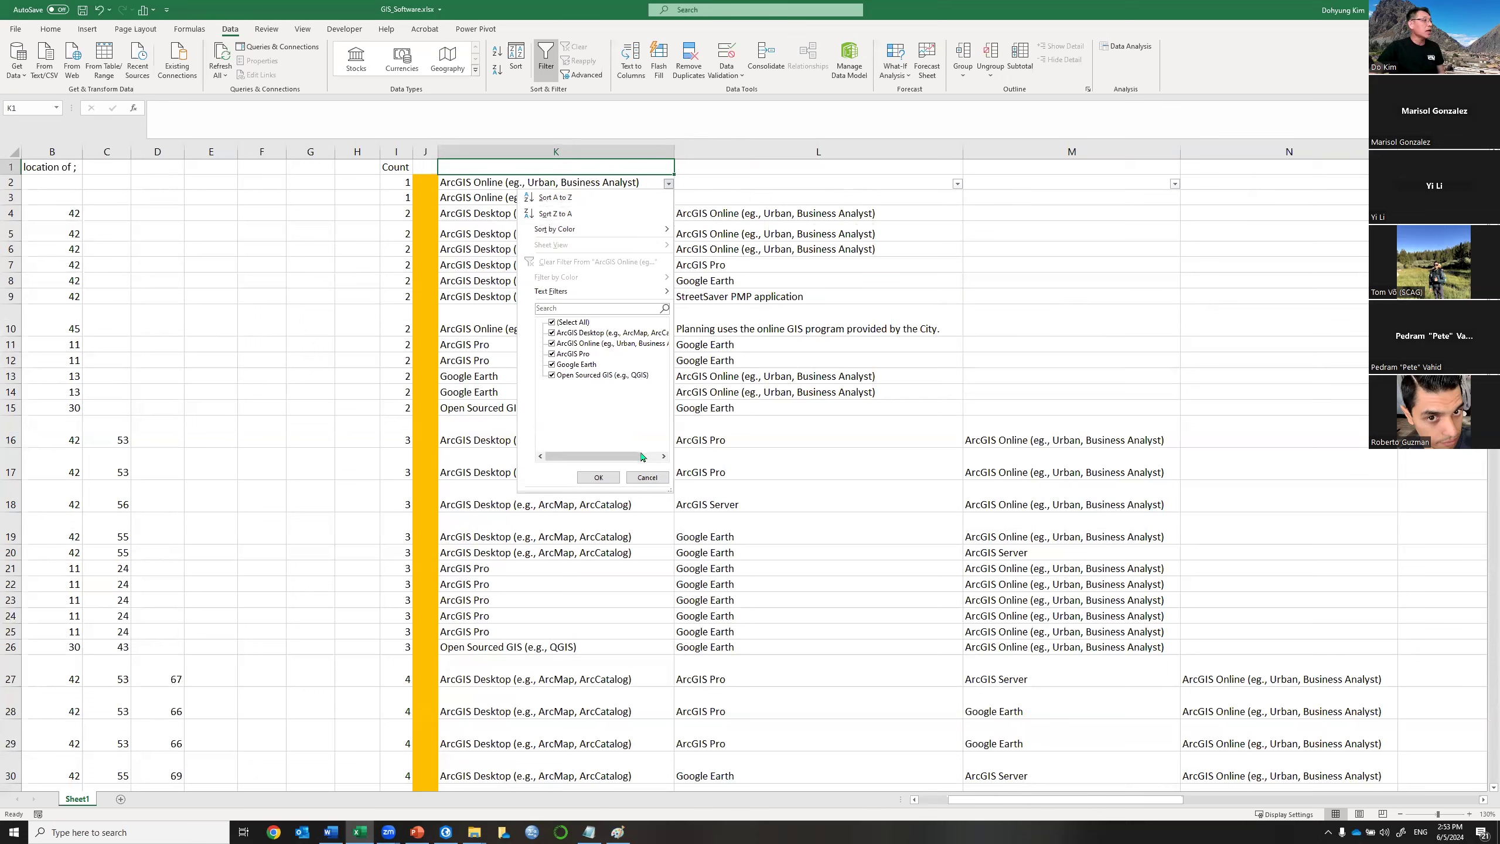
pyautogui.click(648, 477)
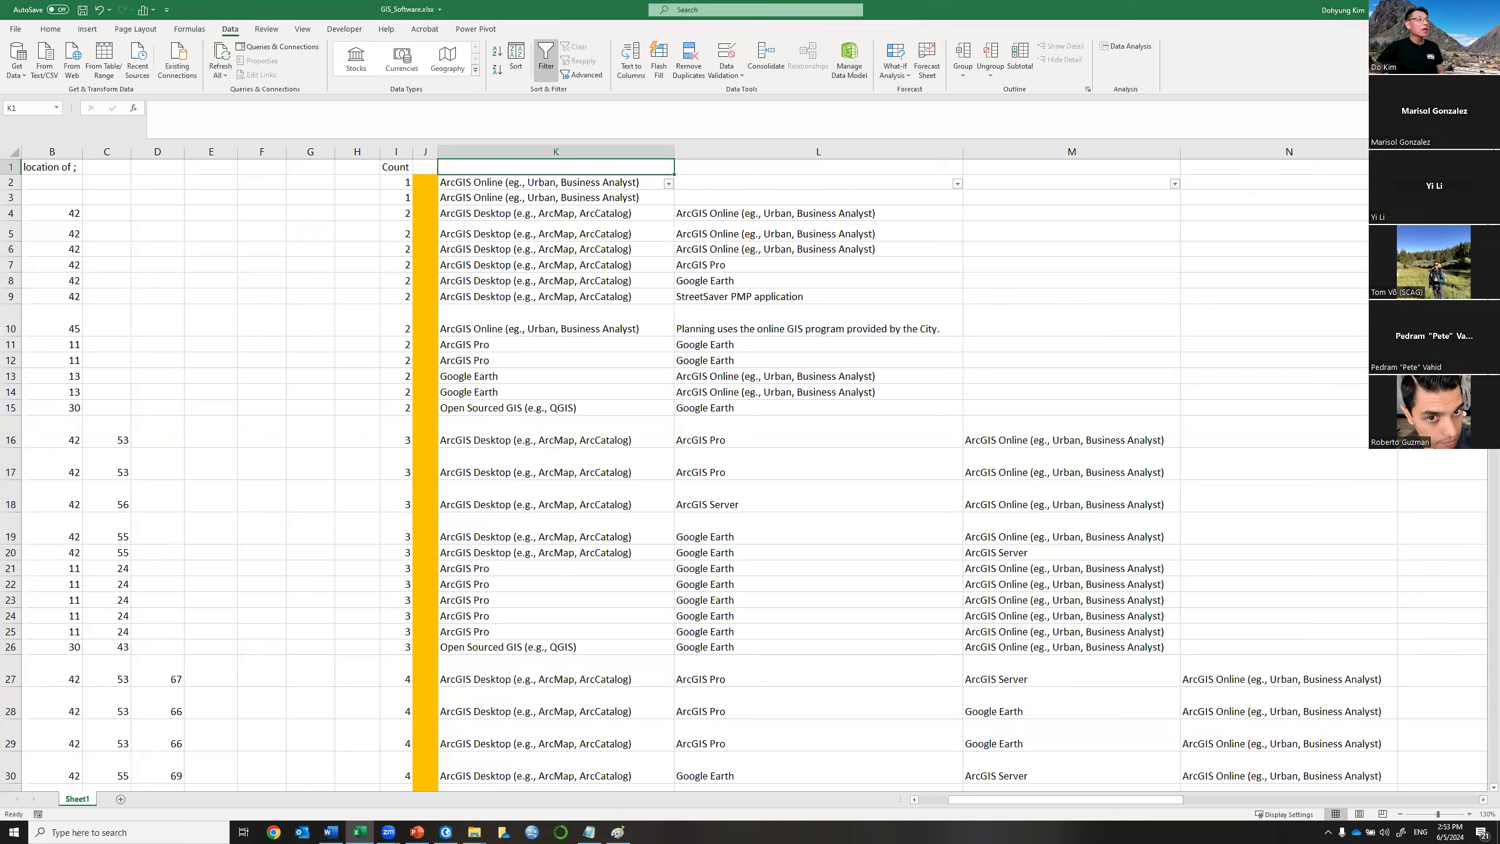
# Close the GIS_Software.xlsx workbook and answer the closing prompt.
pyautogui.hotkey('alt', 'F4')
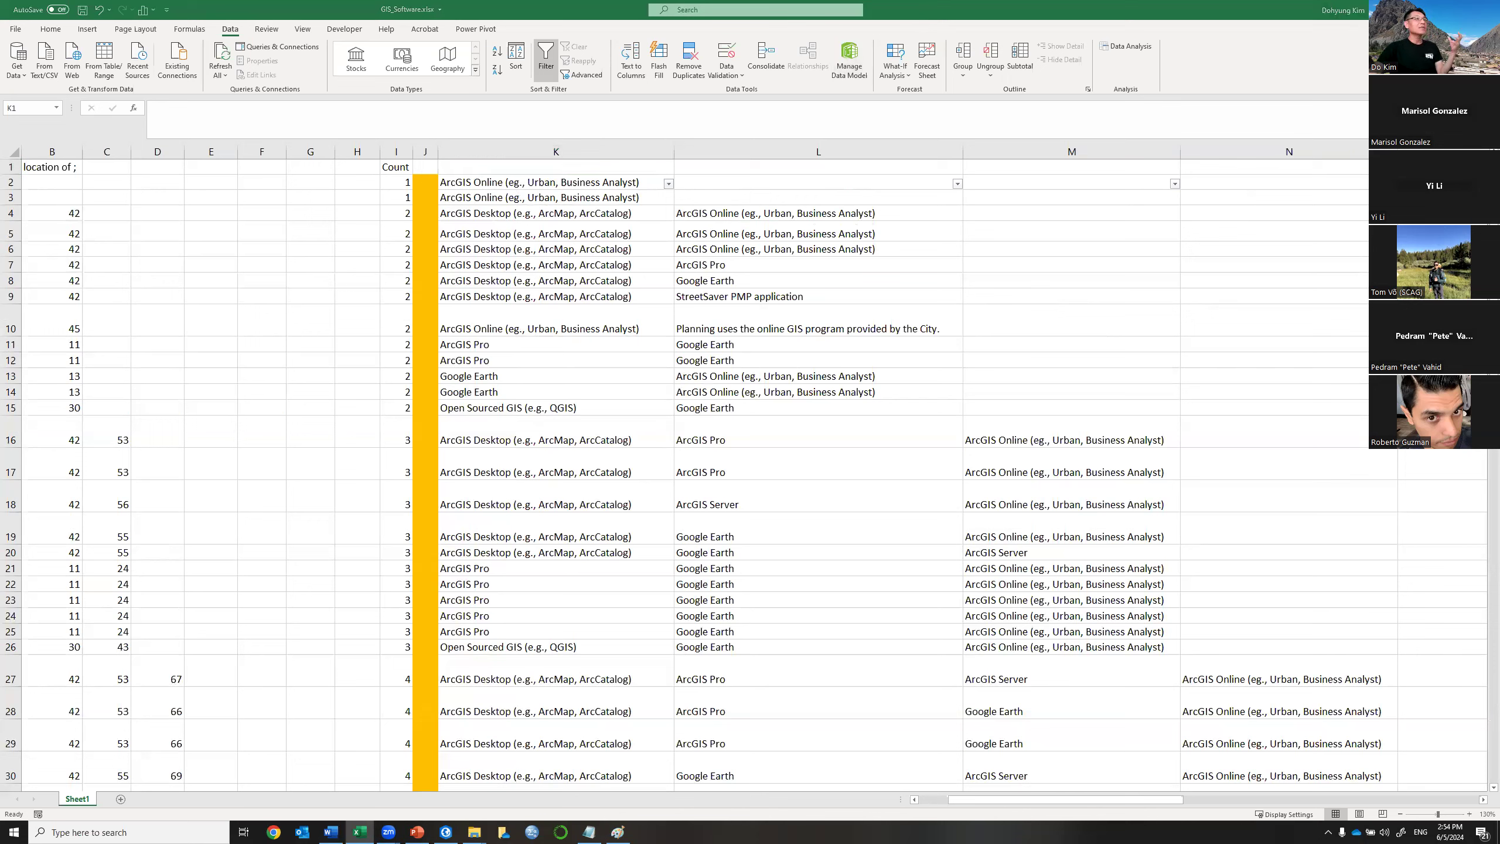
pyautogui.click(749, 429)
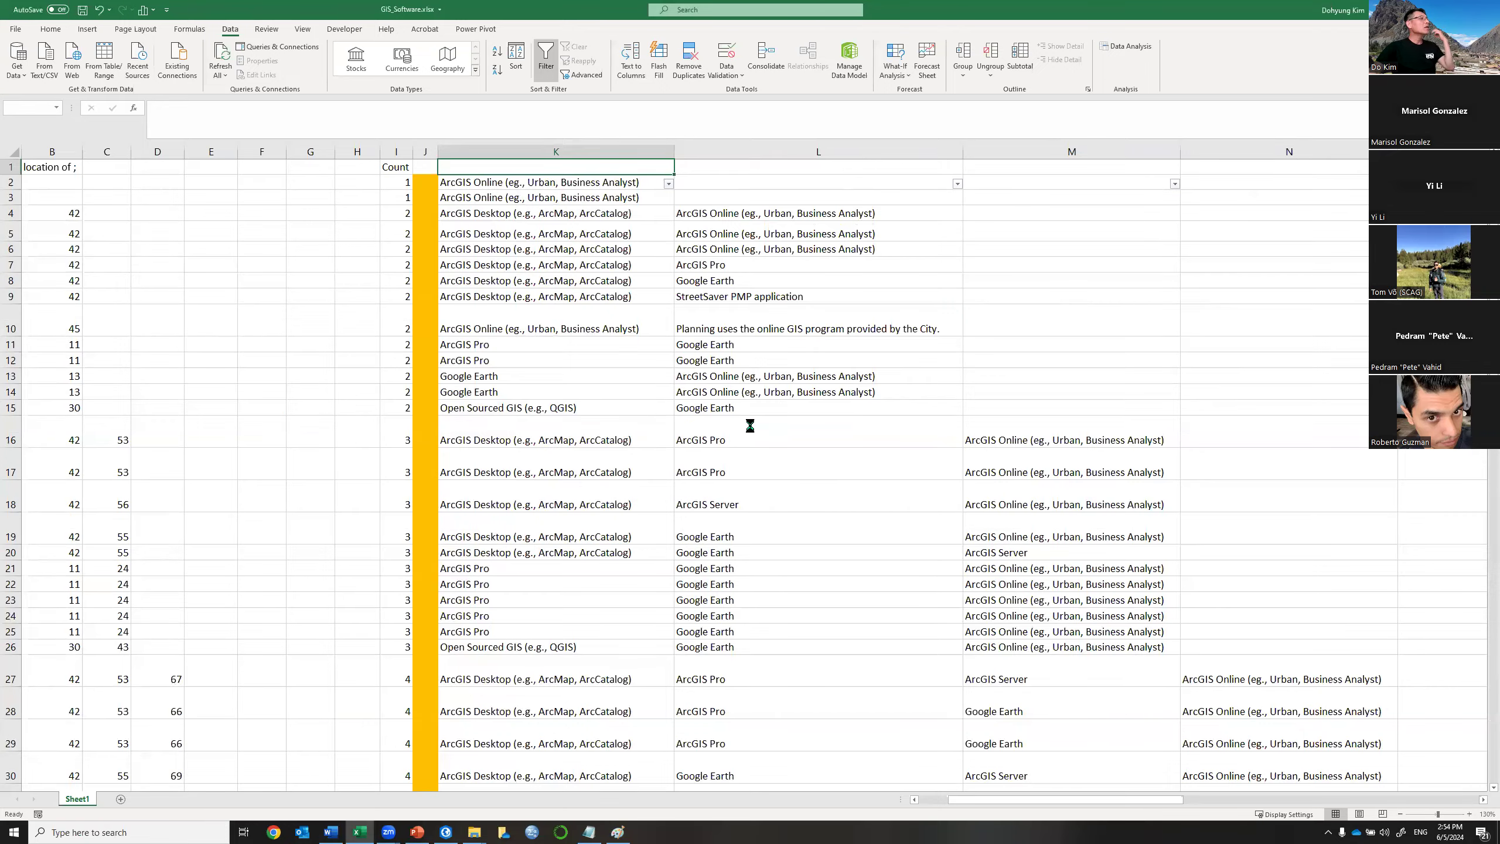
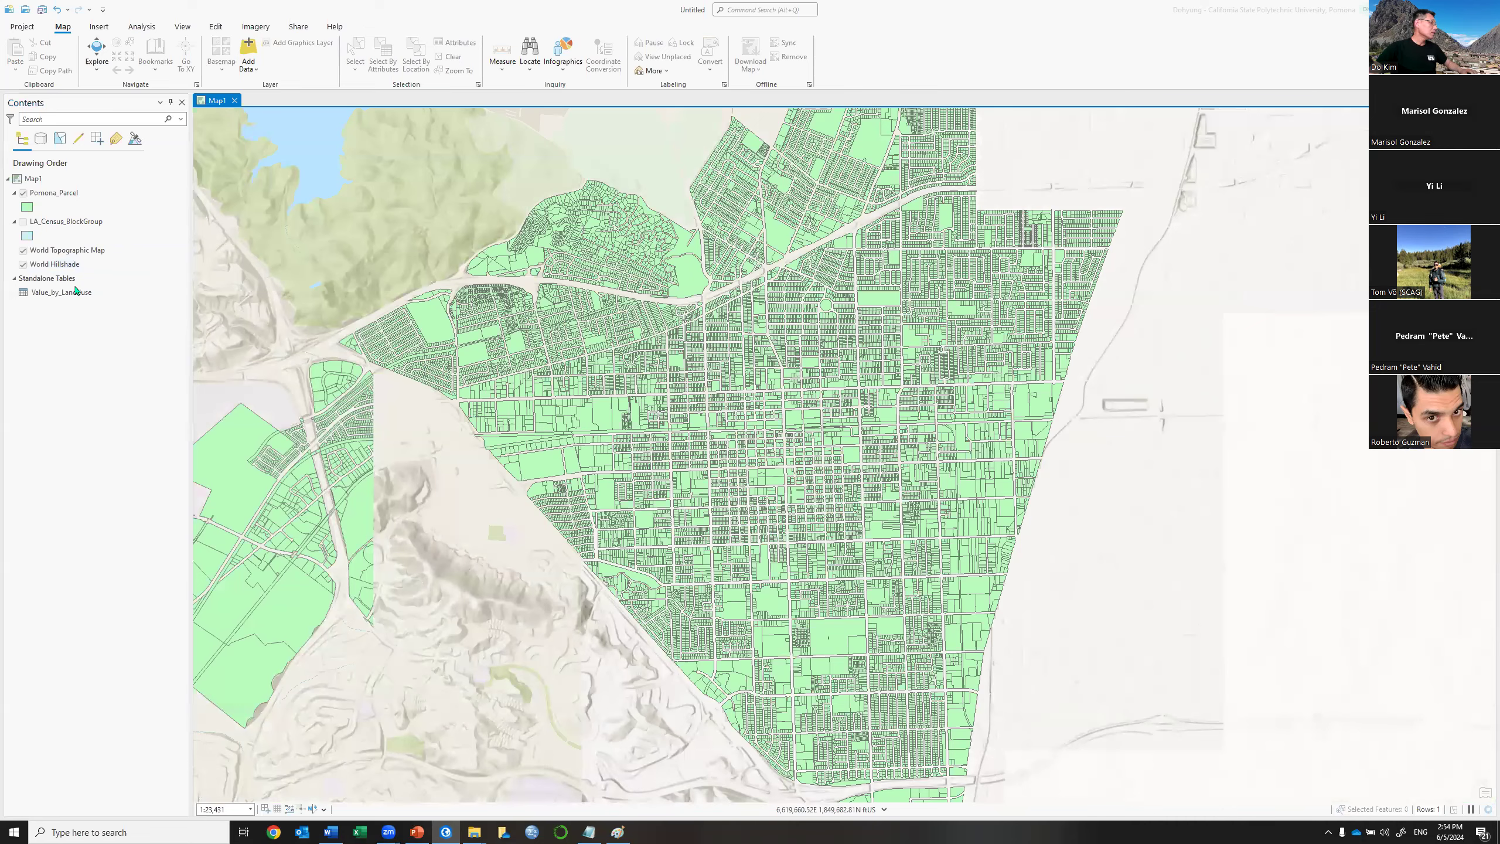
# Remove the Value_by_Landuse table from the map and turn on the LA_Census_BlockGroup layer.
pyautogui.click(78, 293)
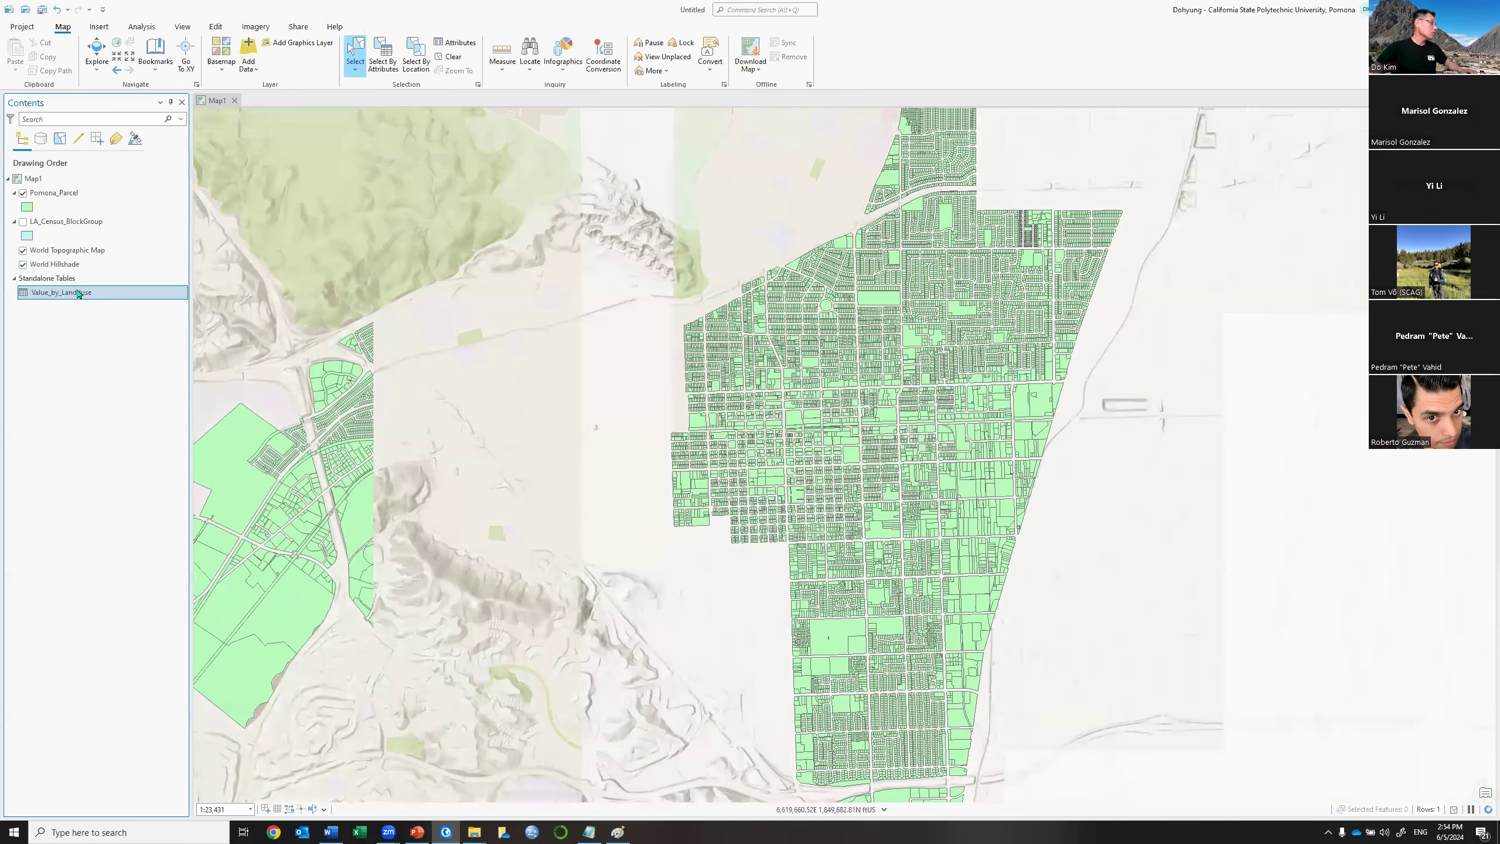
pyautogui.rightClick(78, 293)
pyautogui.click(92, 262)
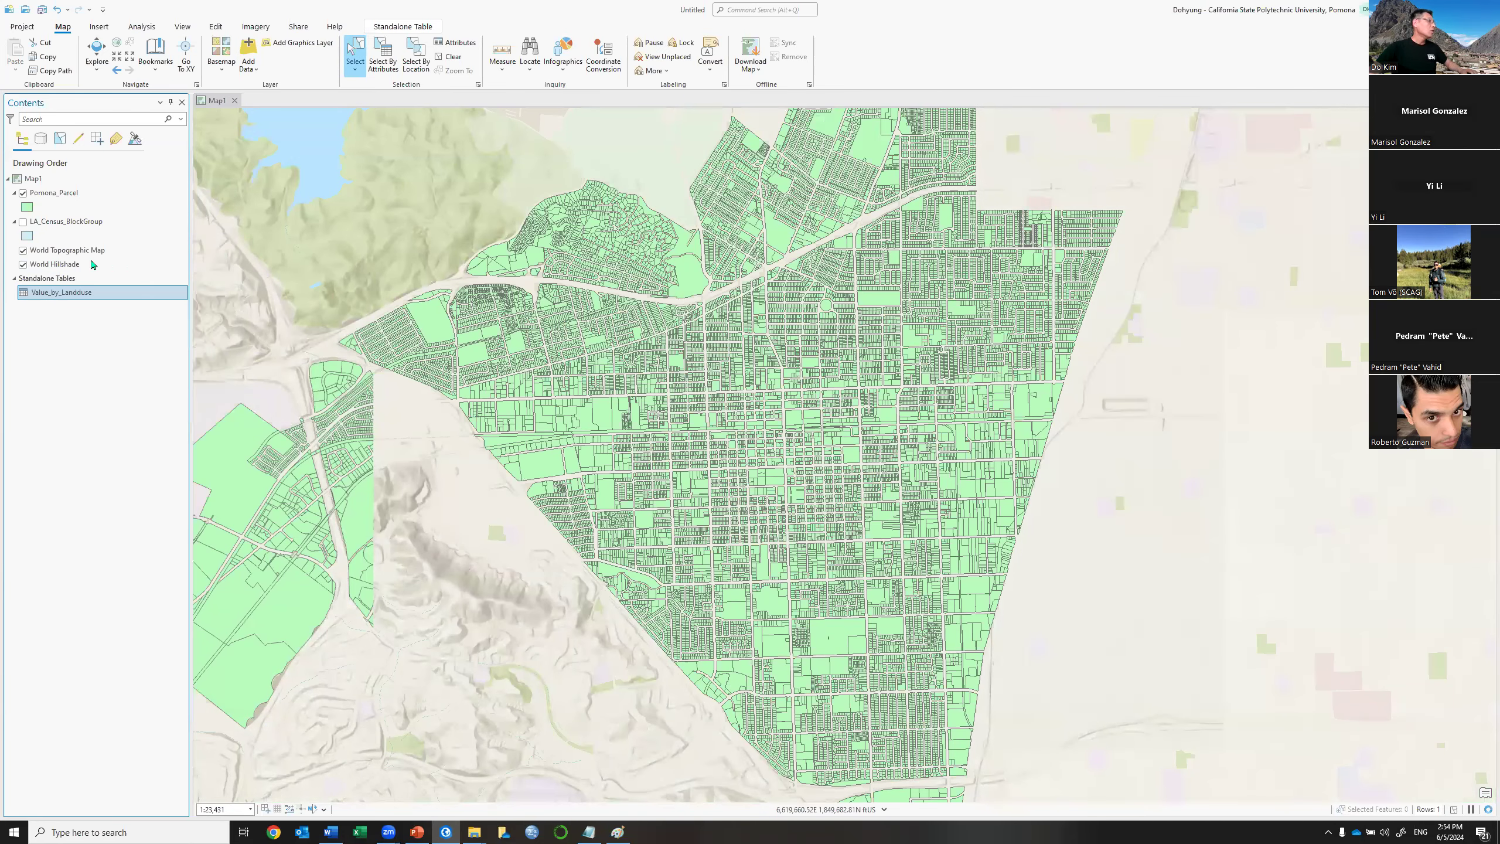
pyautogui.click(24, 222)
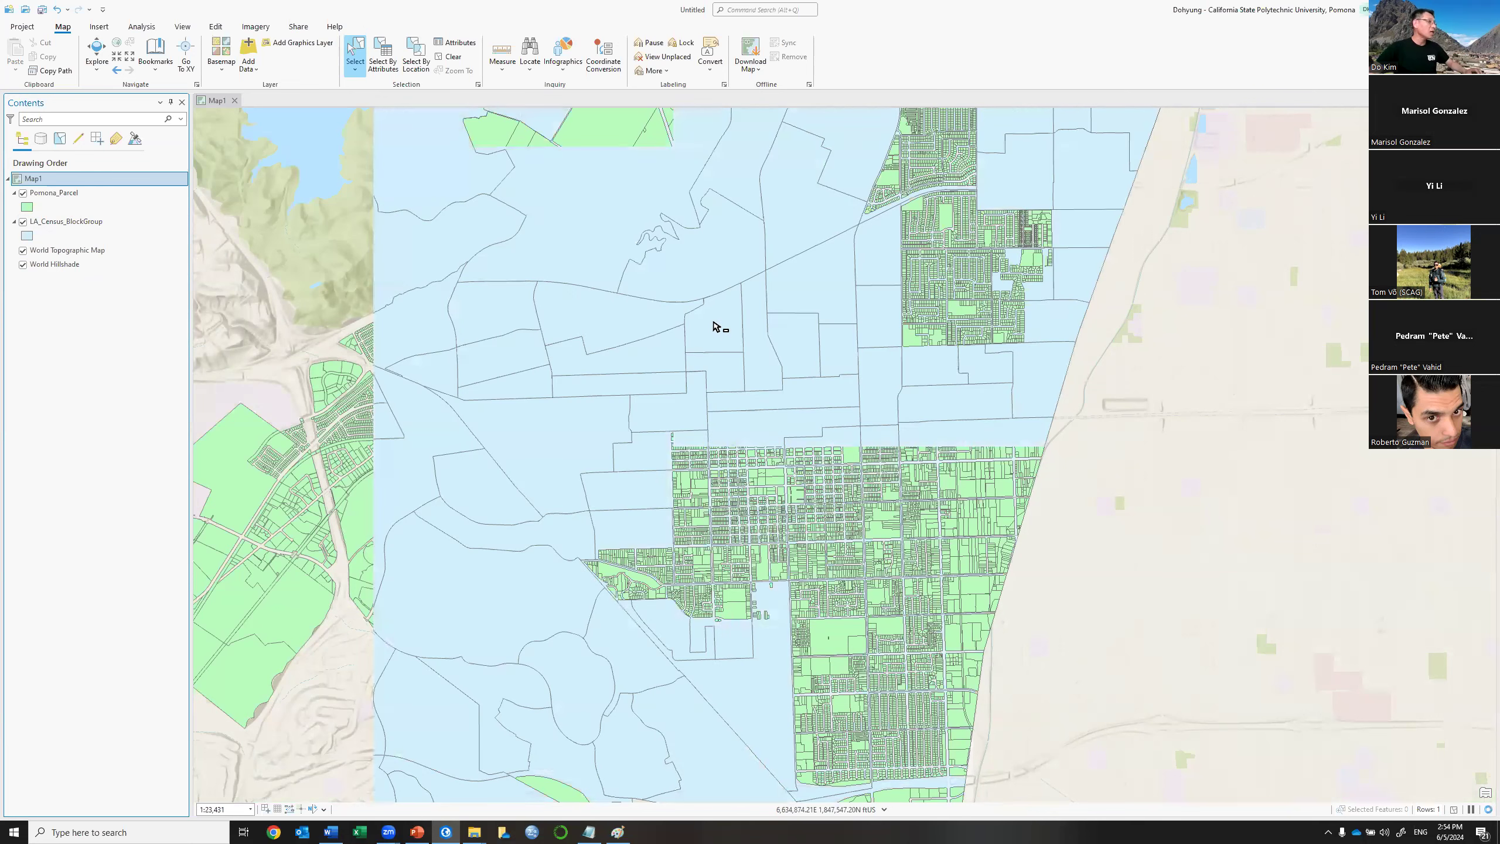
# Select block groups by rectangle northwest and southwest of the Pomona parcels, and clear the block group selection.
pyautogui.scroll(-3, 716, 326)
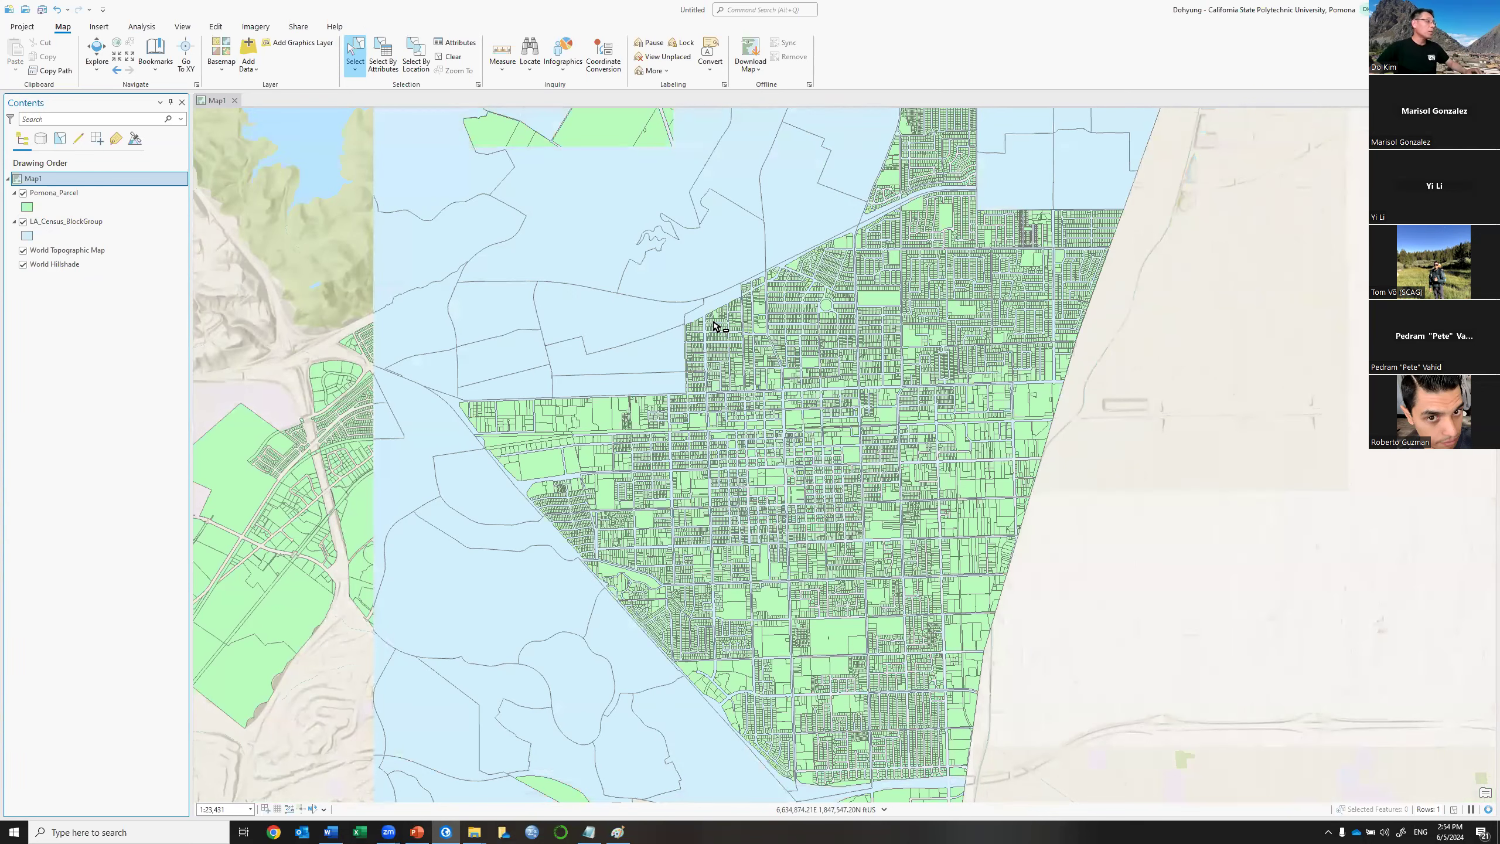
pyautogui.scroll(-3, 716, 326)
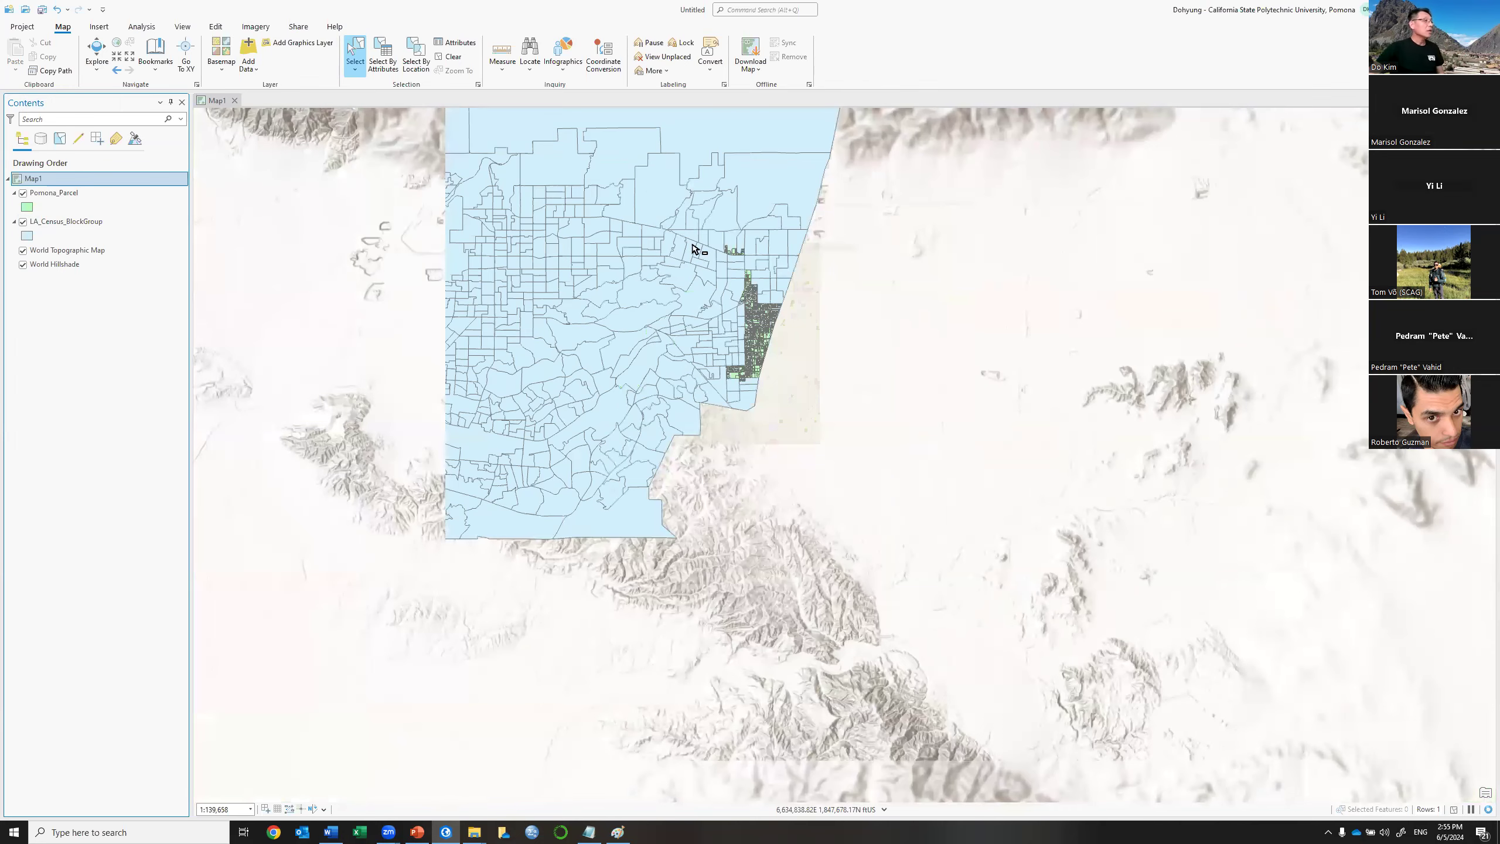
pyautogui.moveTo(661, 301); pyautogui.dragTo(747, 402)
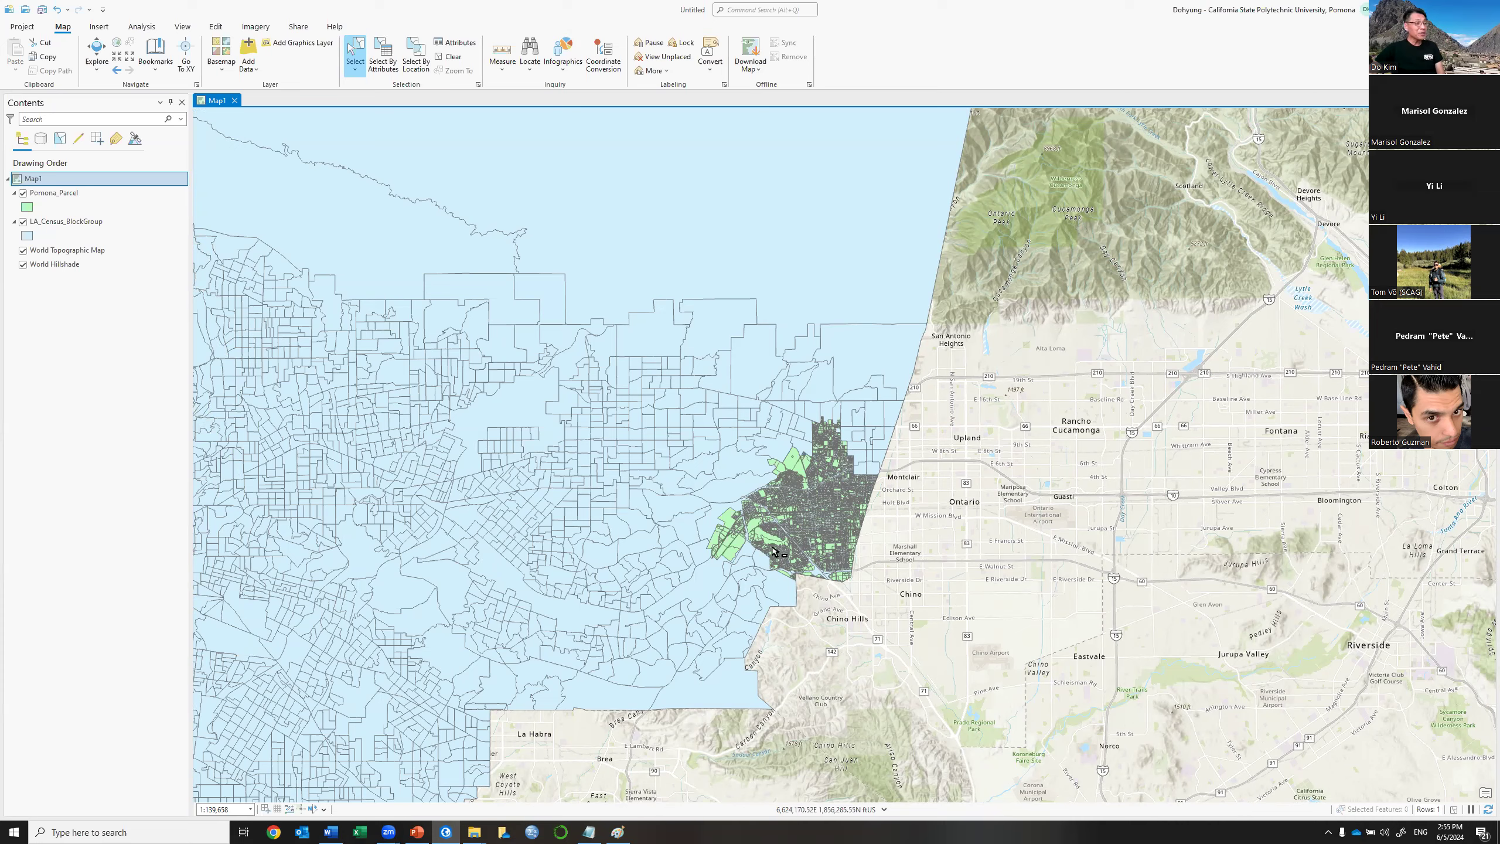
pyautogui.scroll(3, 792, 583)
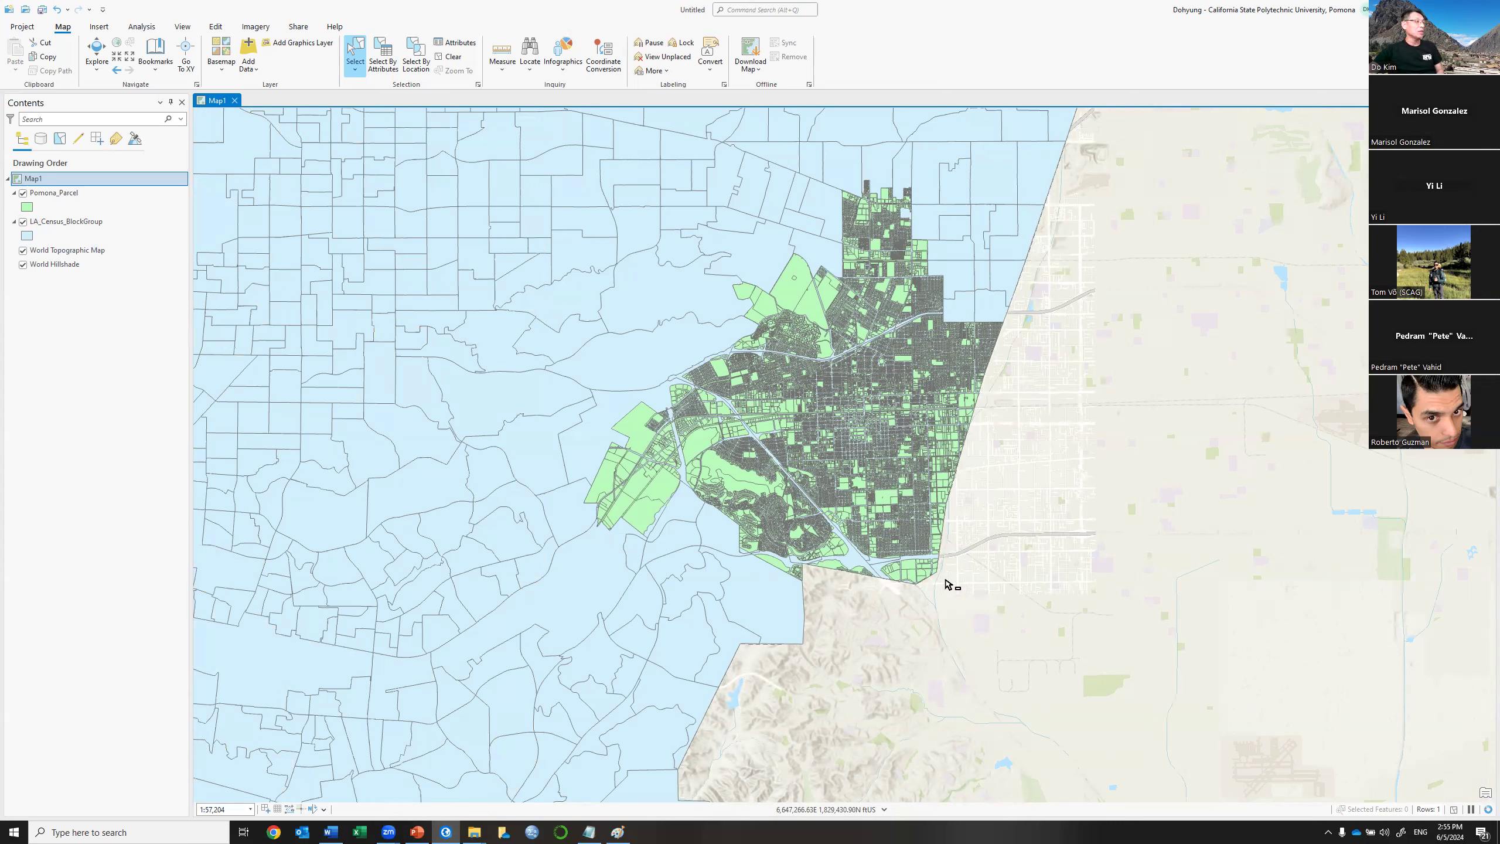
pyautogui.moveTo(316, 168); pyautogui.dragTo(384, 239)
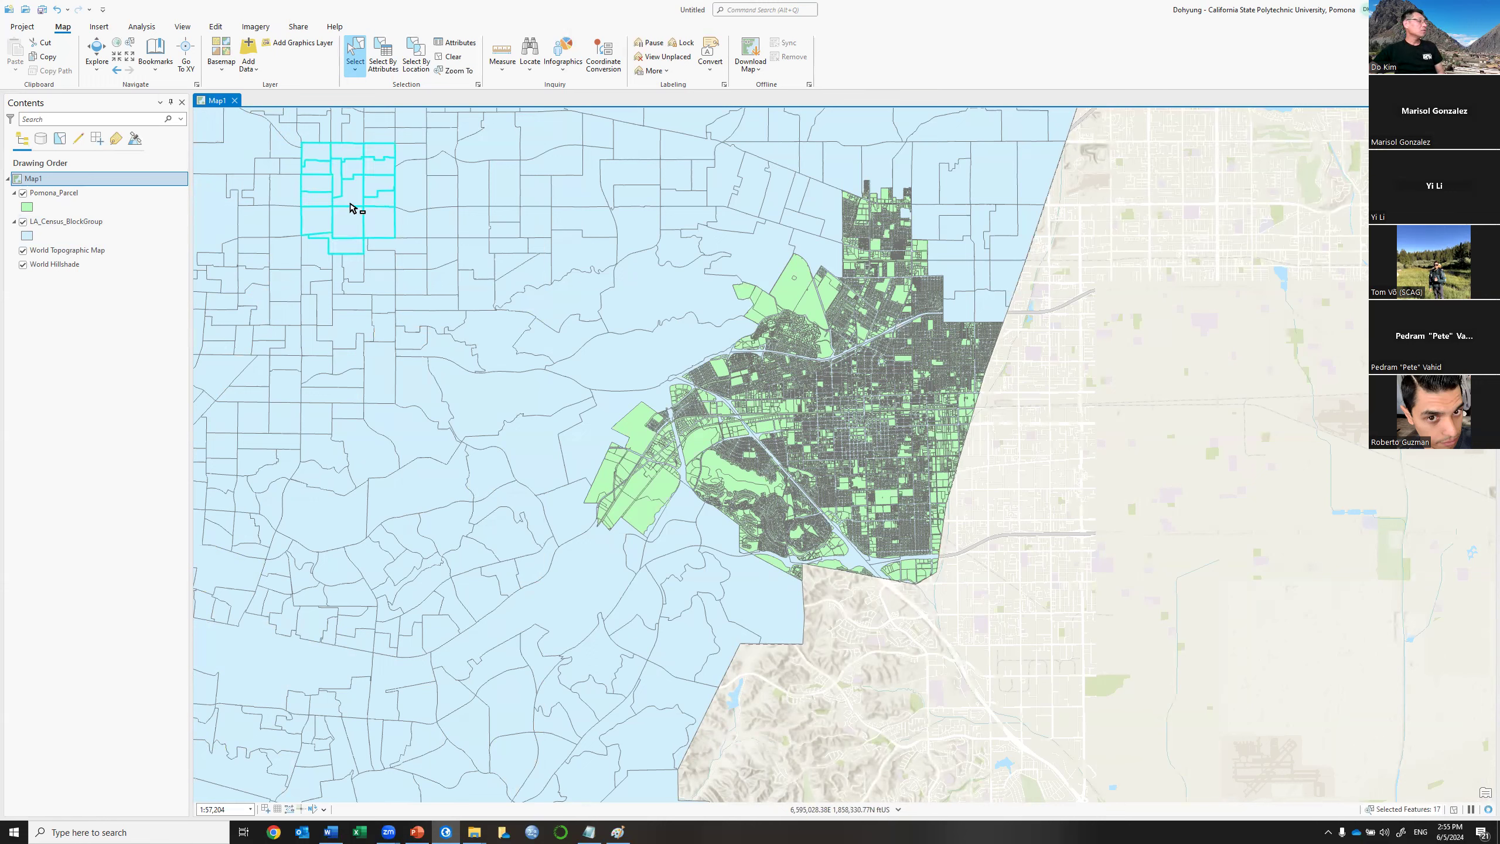
pyautogui.moveTo(388, 584); pyautogui.dragTo(475, 630)
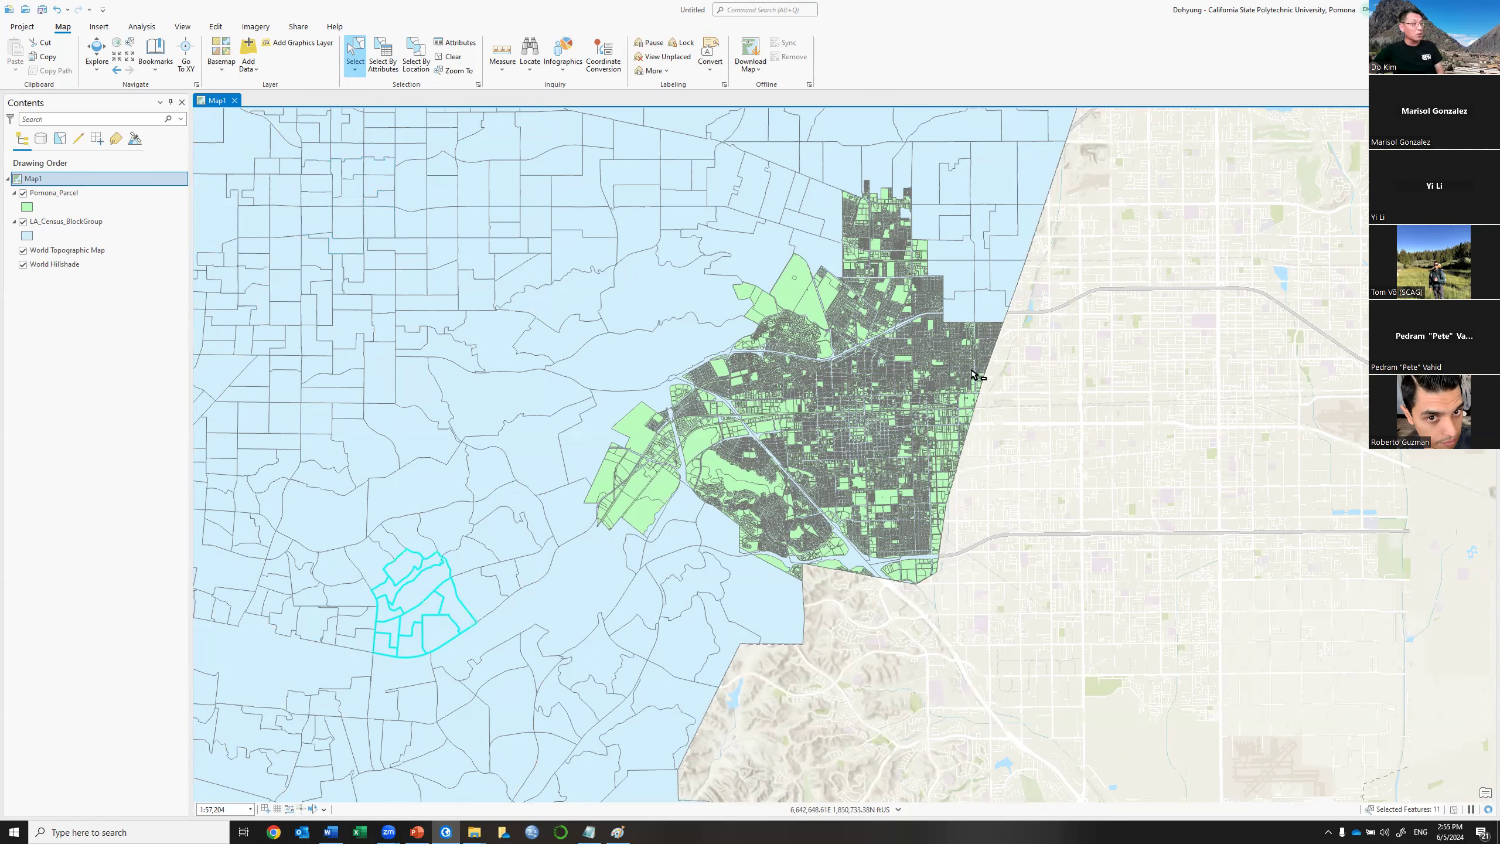
pyautogui.click(902, 657)
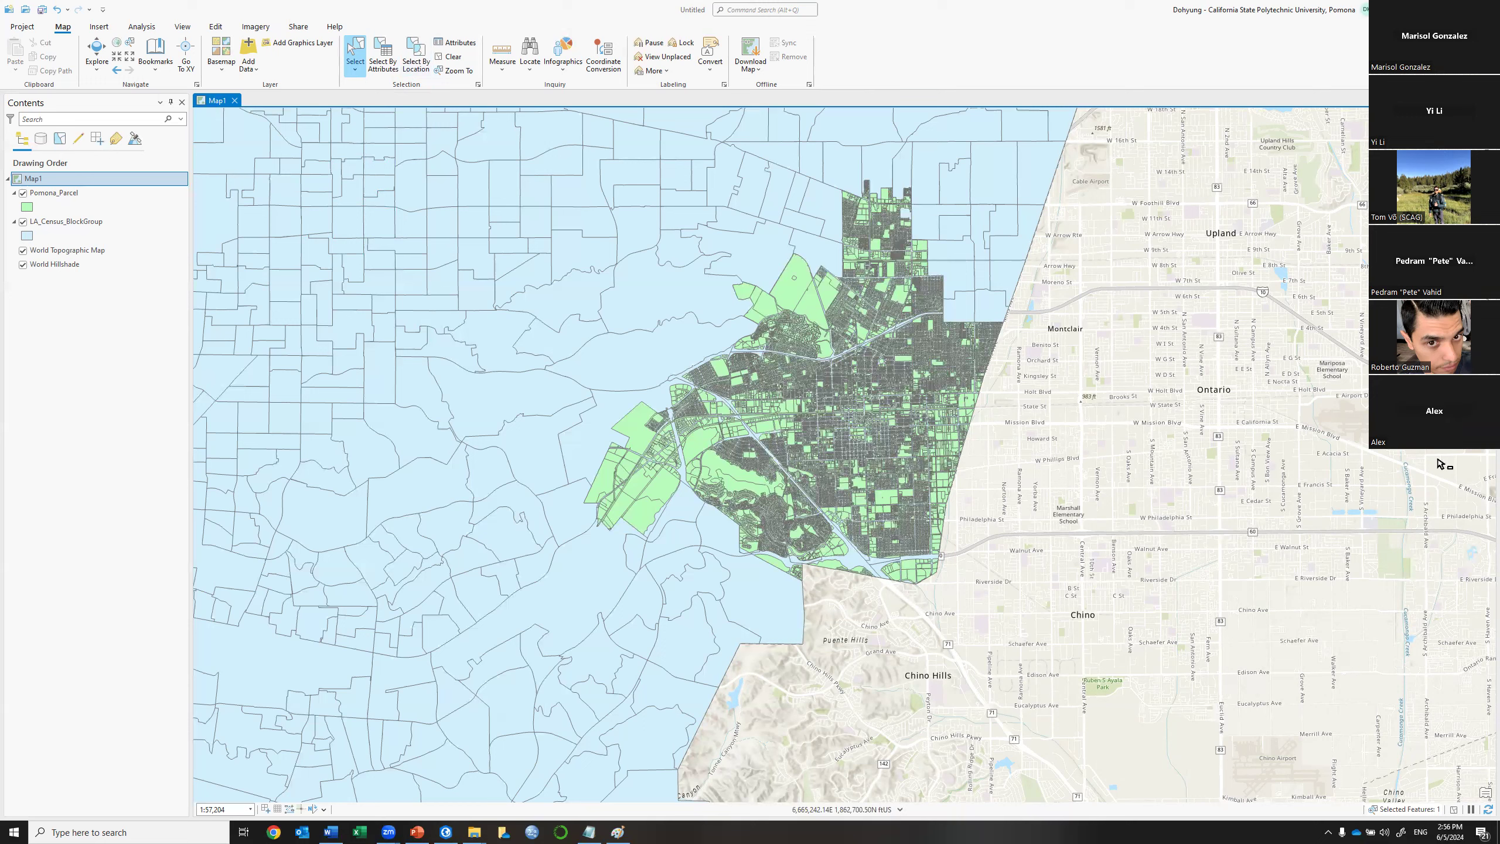
# Set up Select By Location with LA_Census_BlockGroup as input, the Intersect relationship and Pomona_Parcel as the selecting features.
pyautogui.click(410, 57)
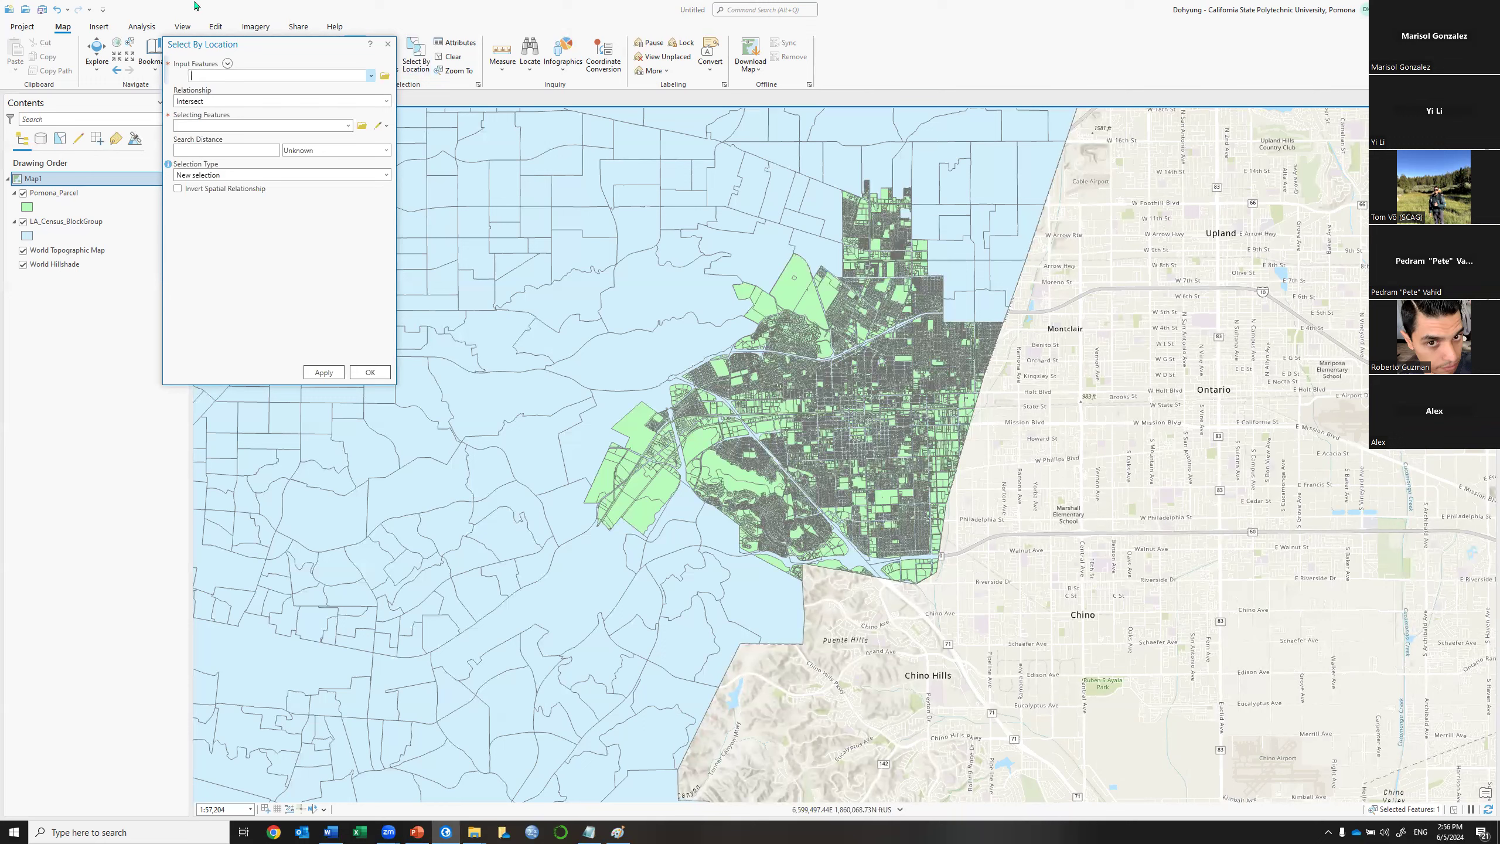
pyautogui.moveTo(317, 44); pyautogui.dragTo(453, 126)
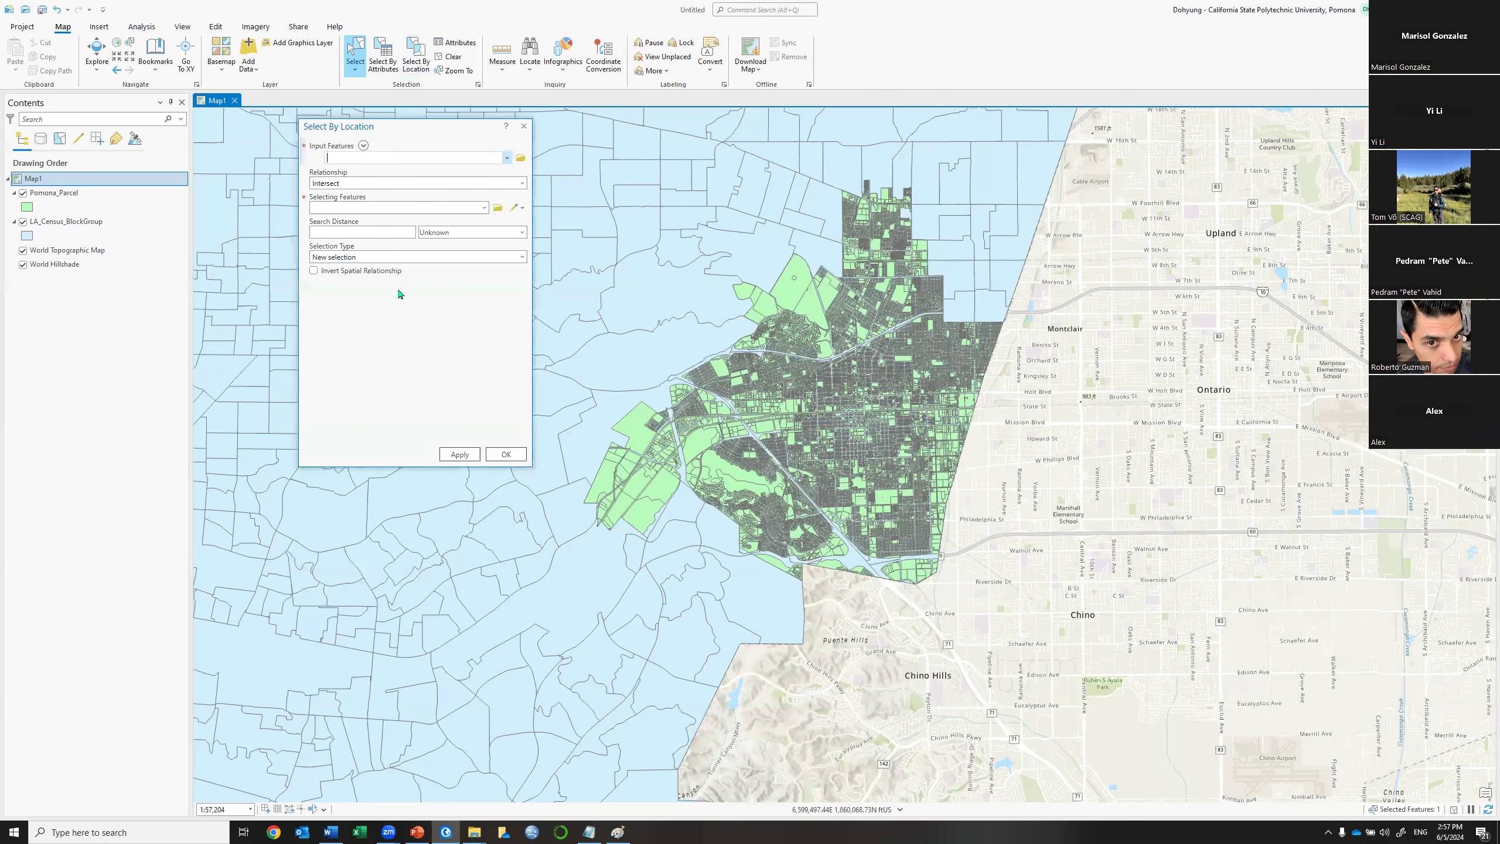
pyautogui.click(508, 158)
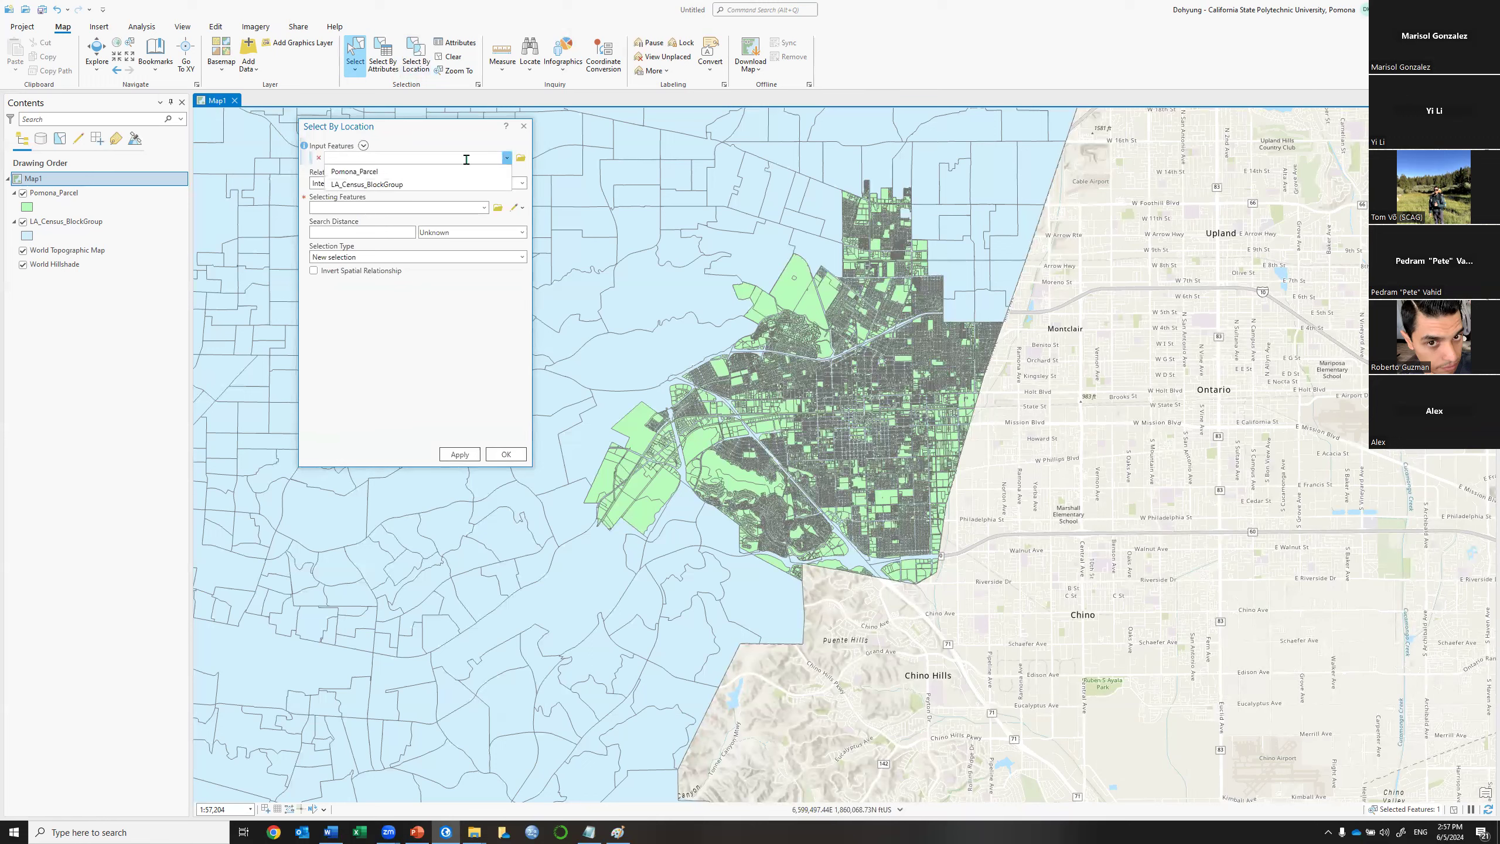
pyautogui.click(371, 185)
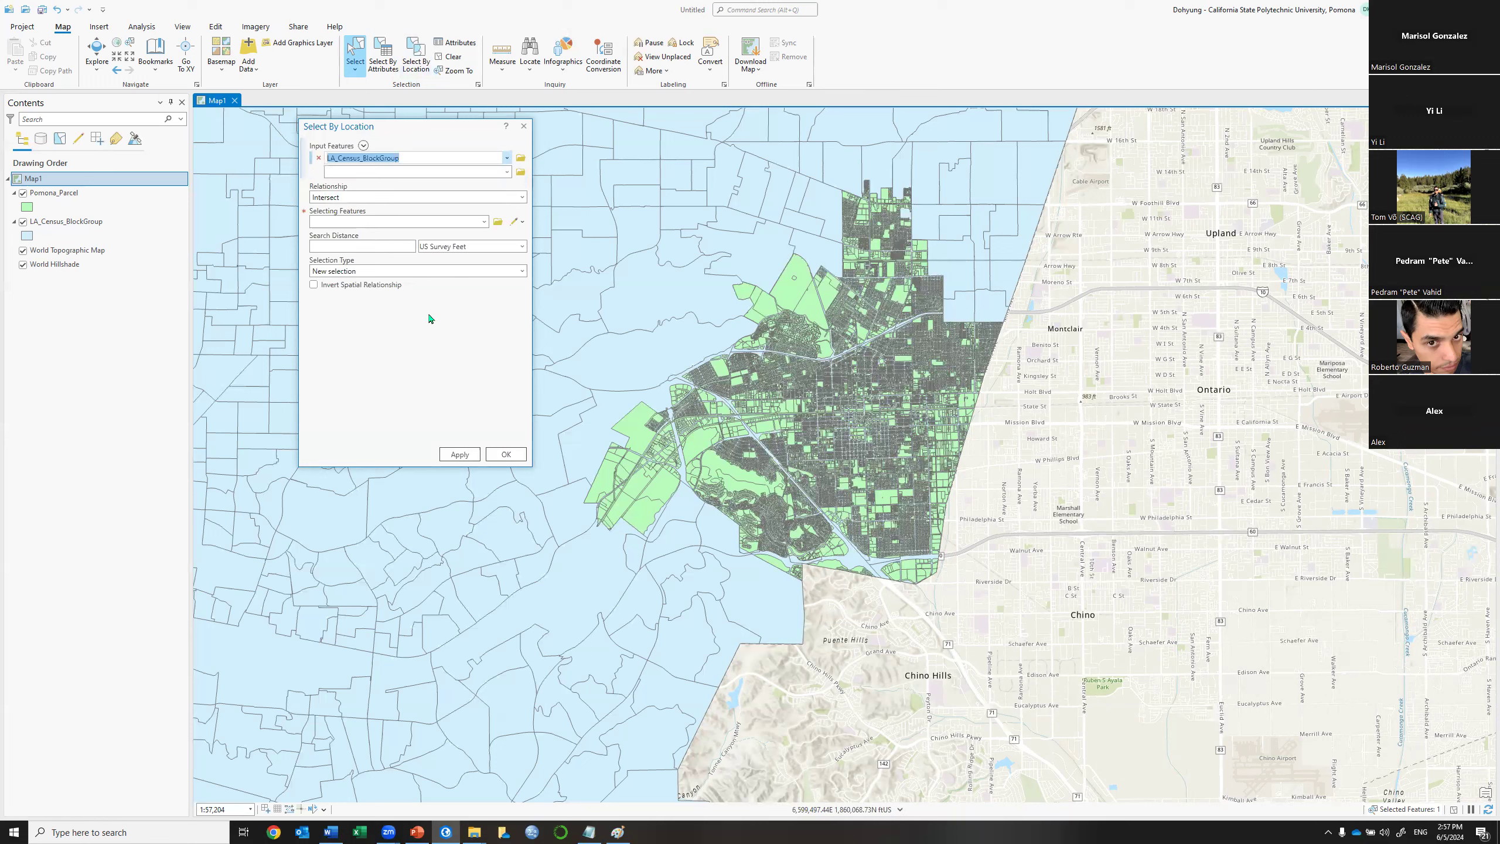
pyautogui.click(357, 196)
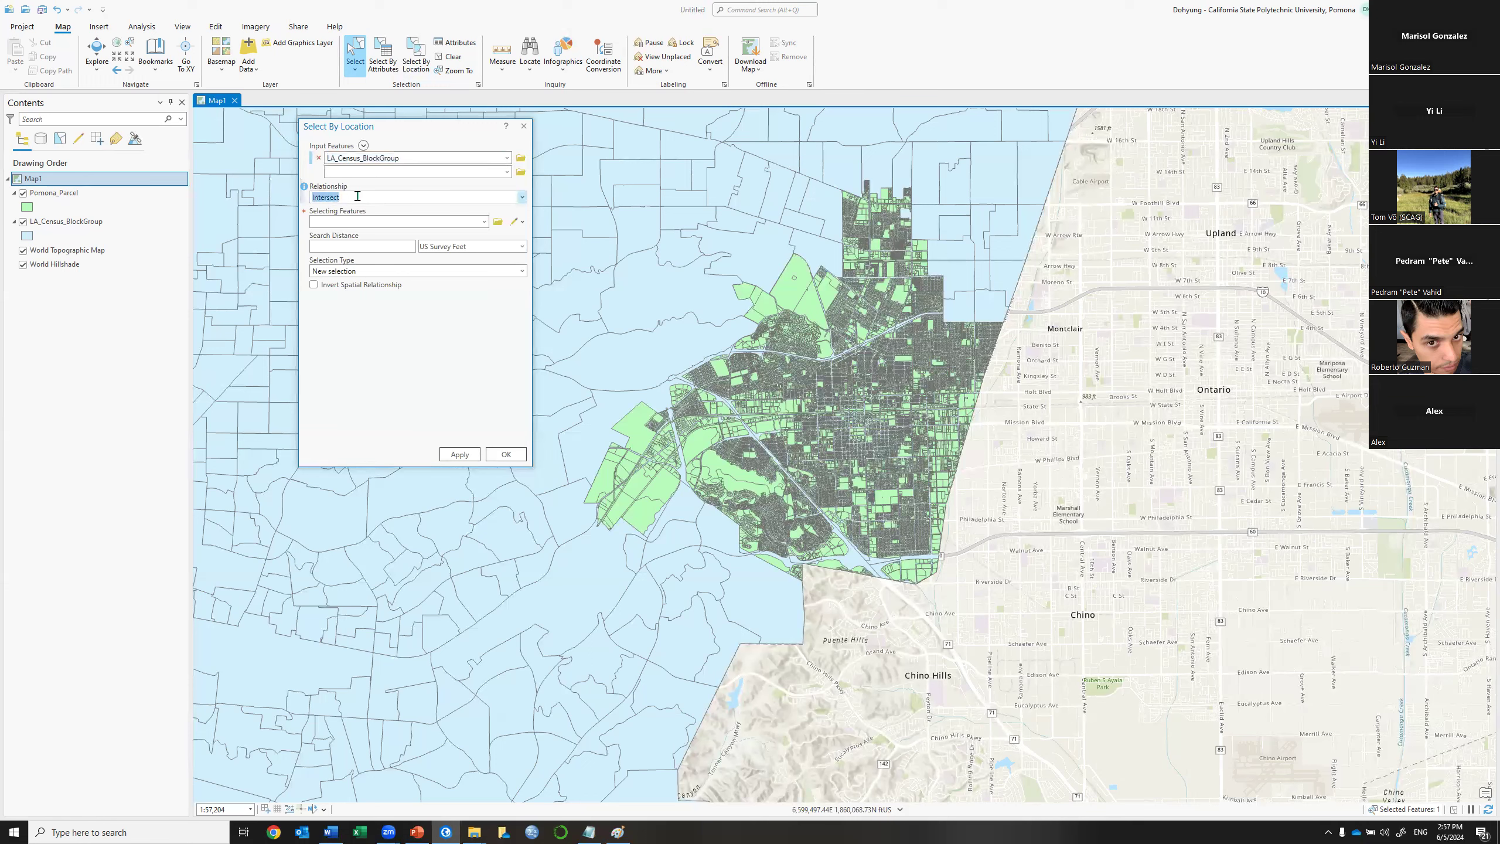
pyautogui.click(357, 196)
pyautogui.click(483, 221)
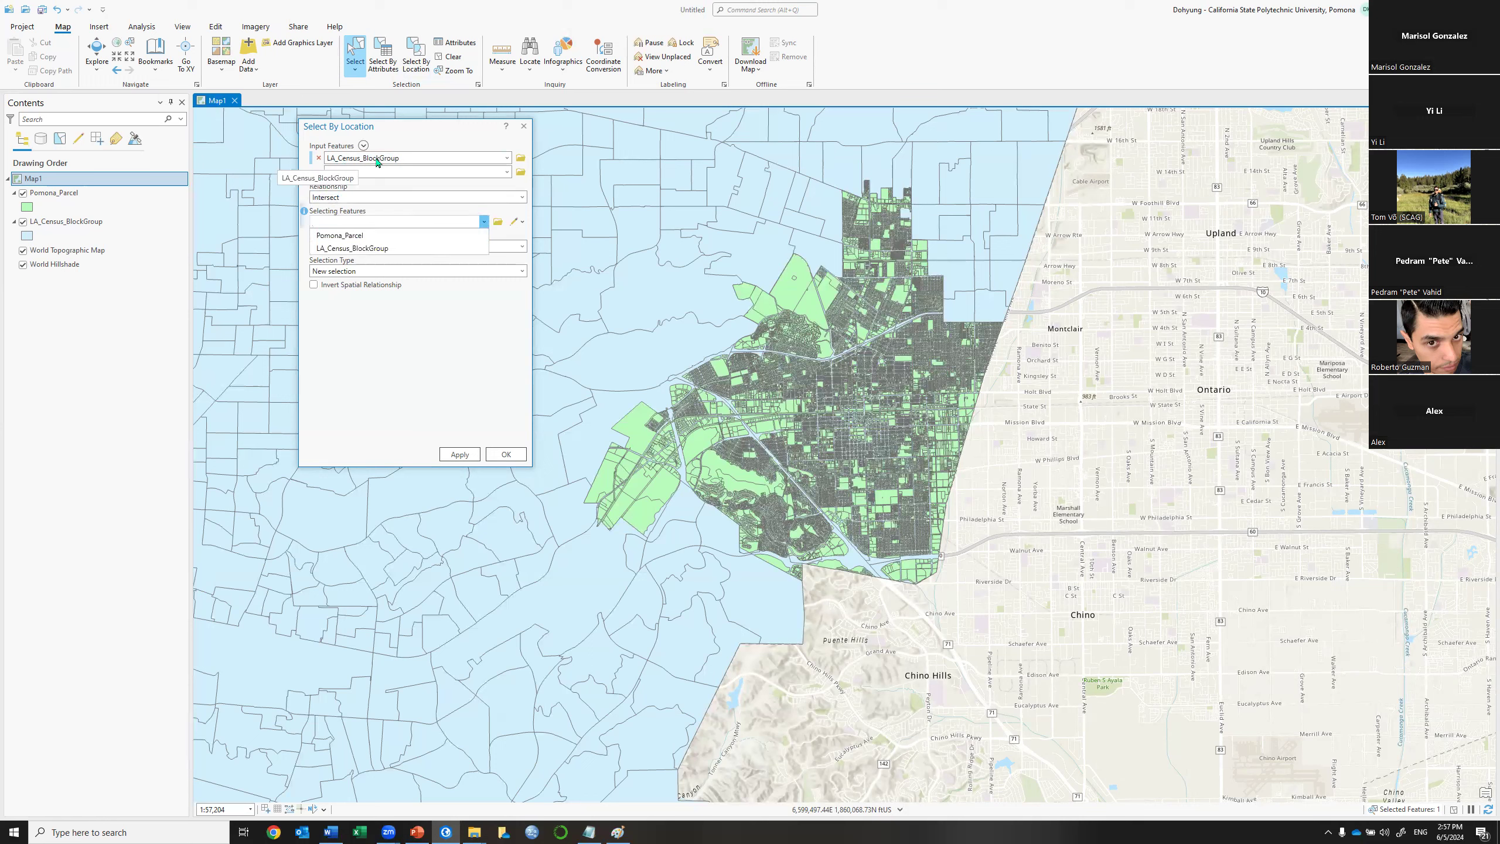
pyautogui.click(372, 236)
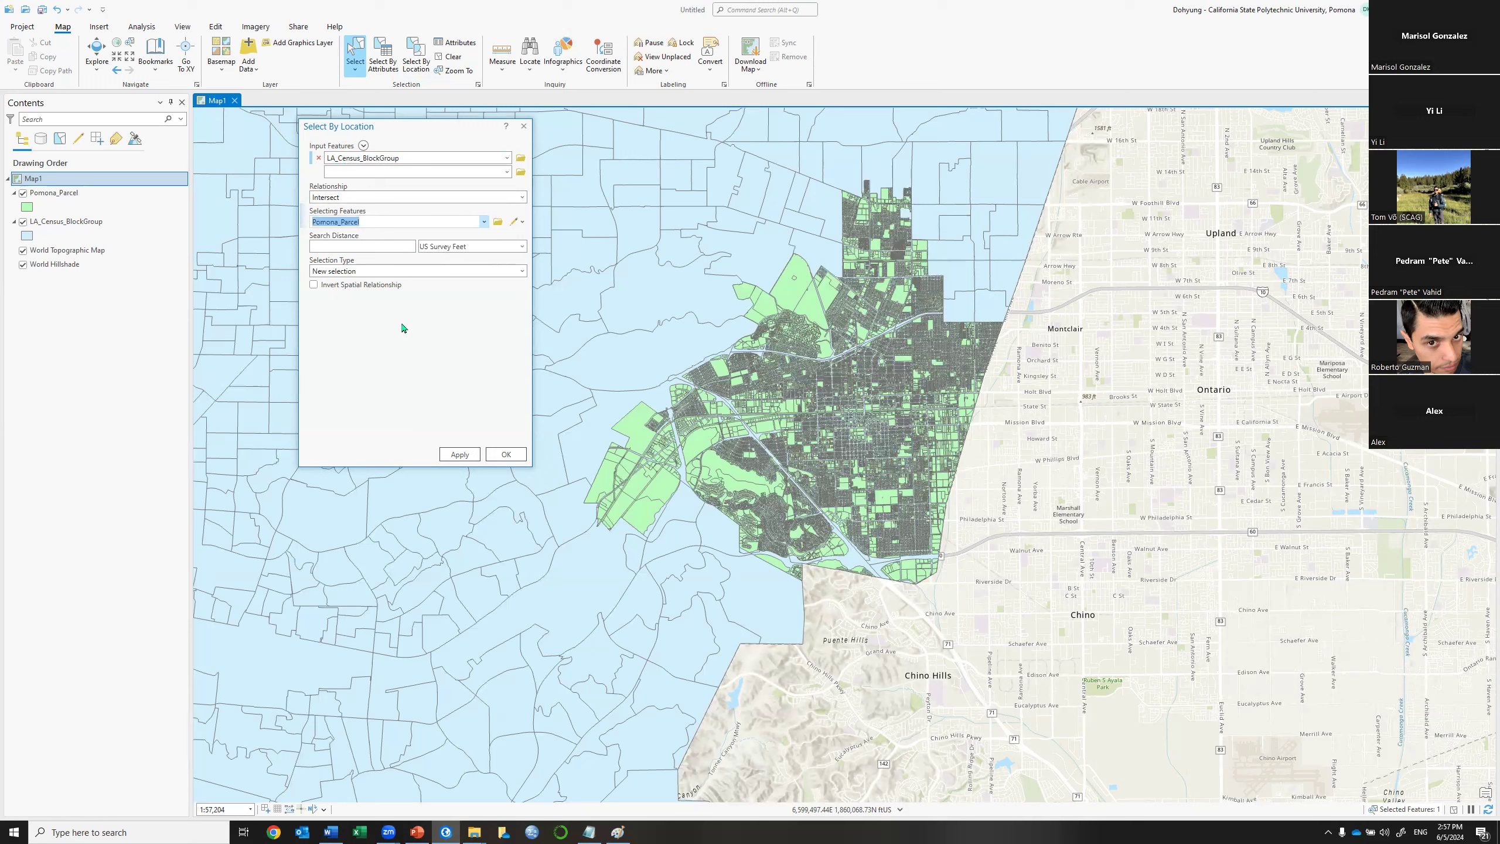
# Check the Select By Location settings, apply them to select the block groups intersecting Pomona_Parcel, and move the dialog off the selection.
pyautogui.click(383, 225)
pyautogui.click(362, 158)
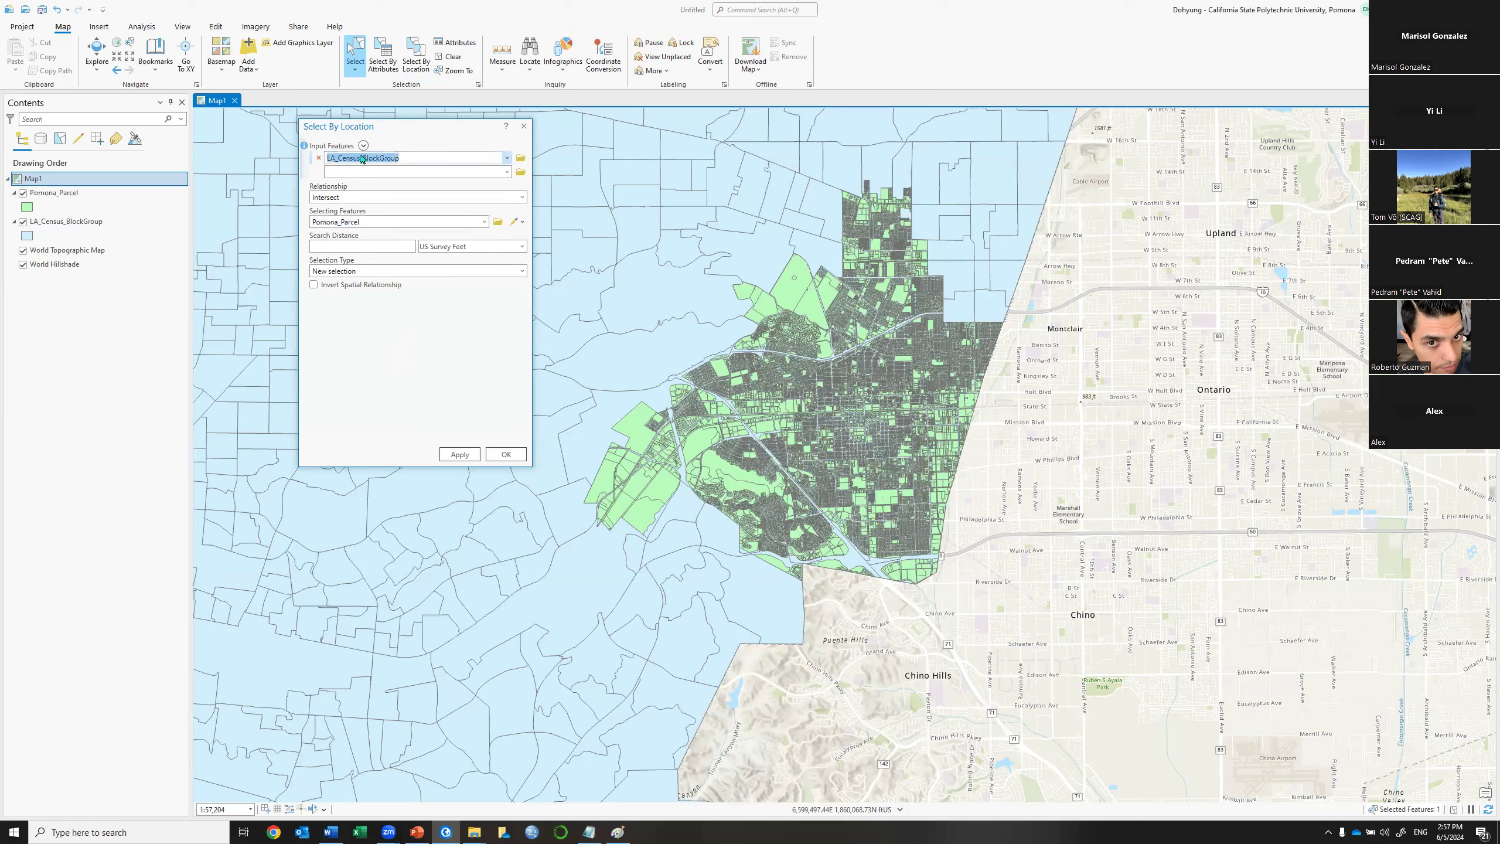
pyautogui.click(327, 192)
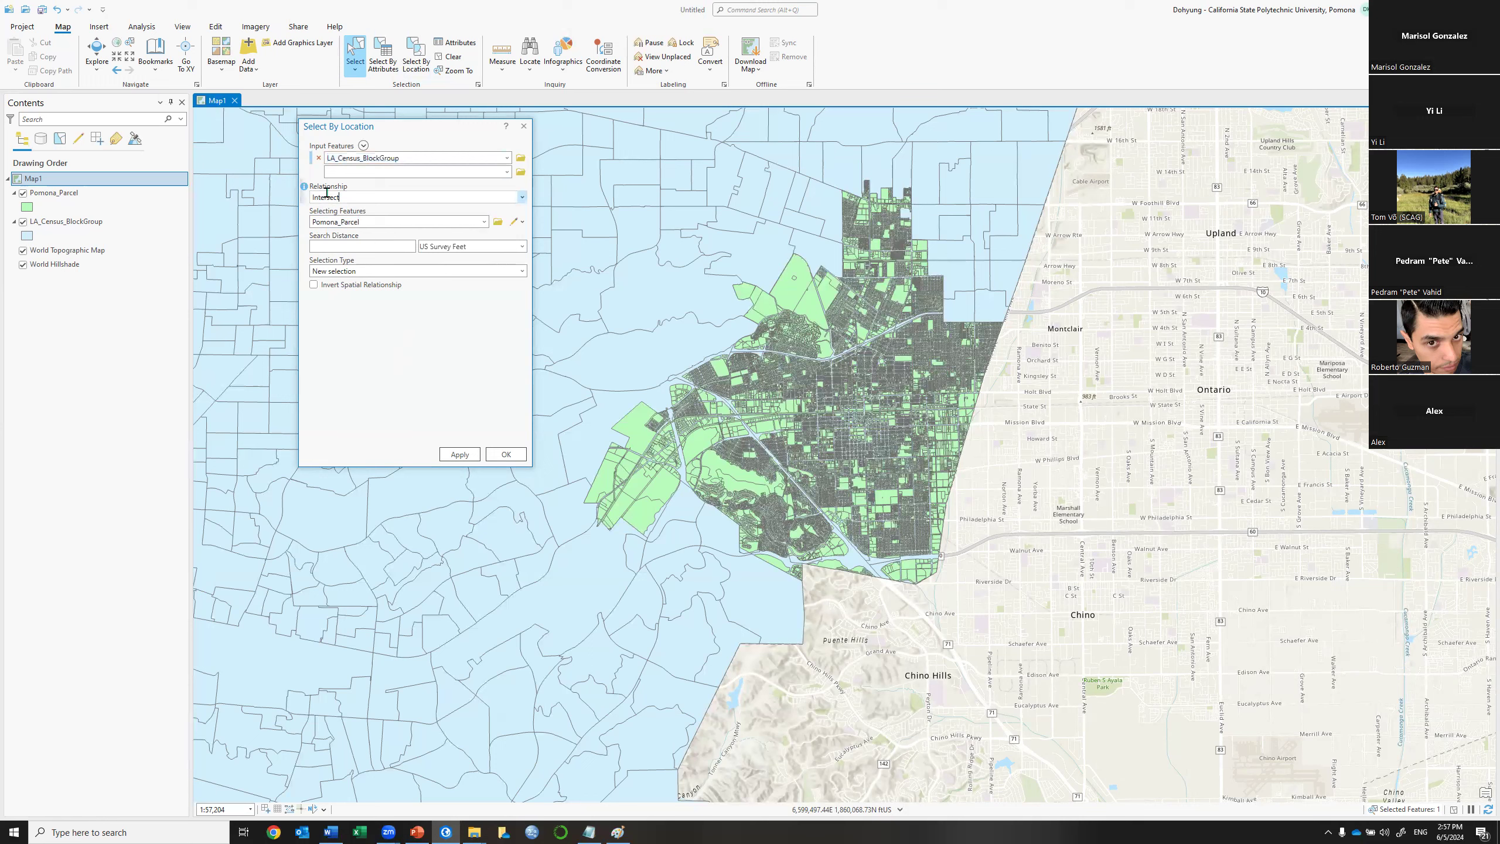
pyautogui.click(373, 218)
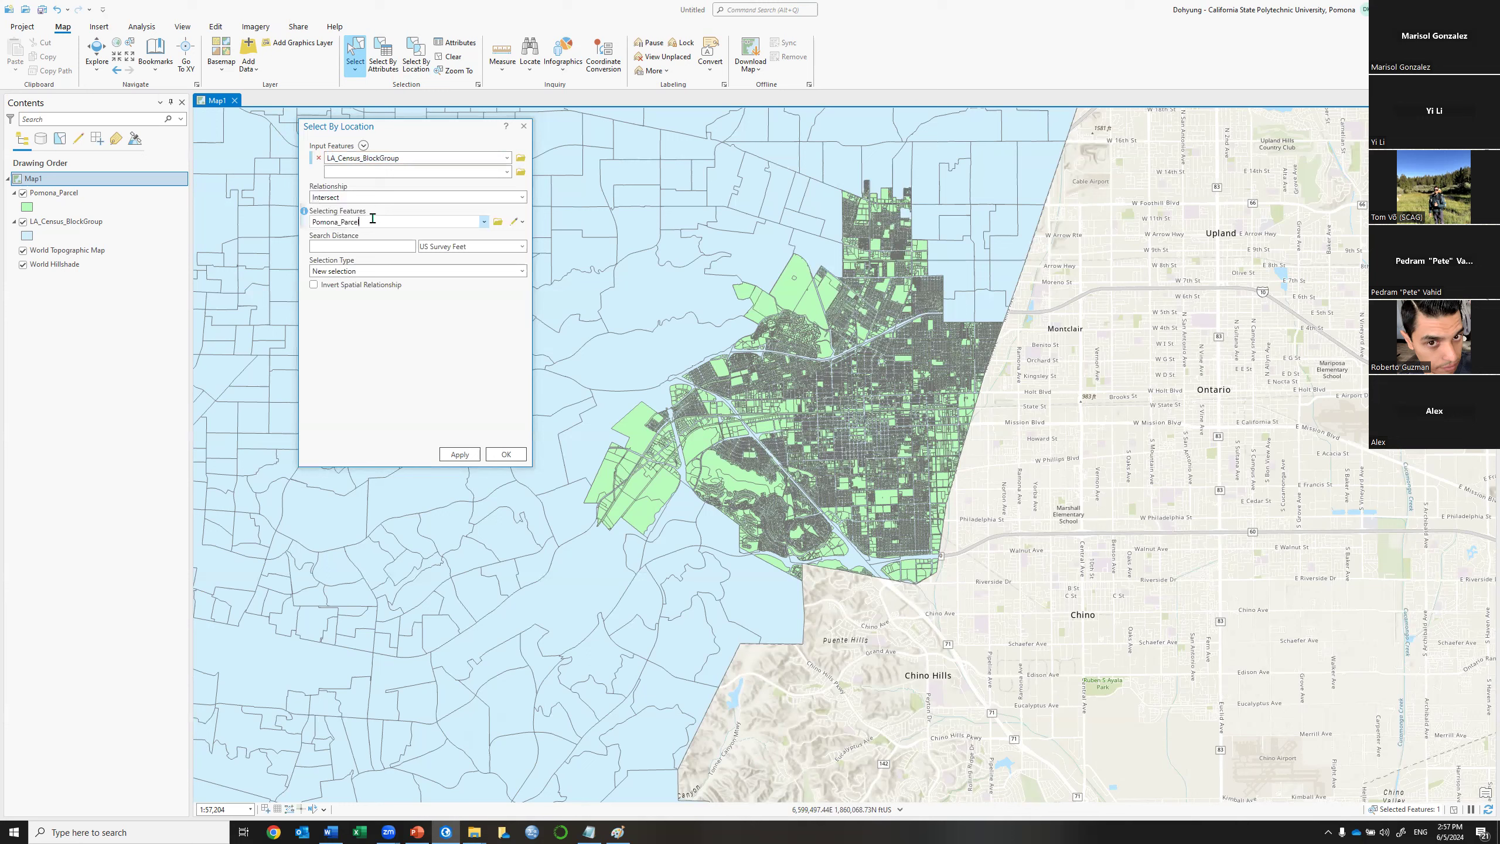
pyautogui.click(460, 453)
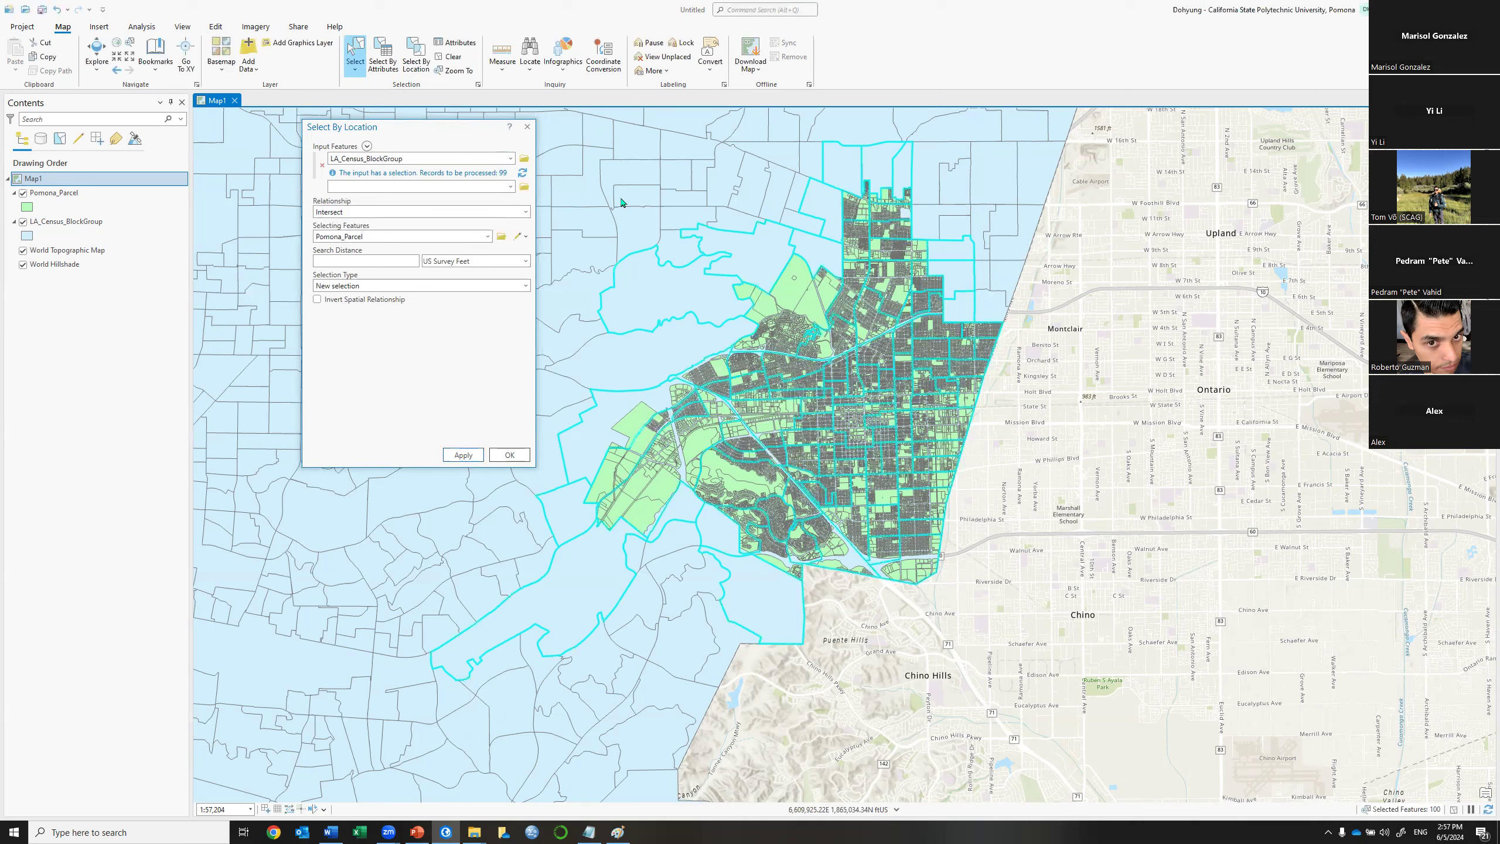
pyautogui.press('super+Right')
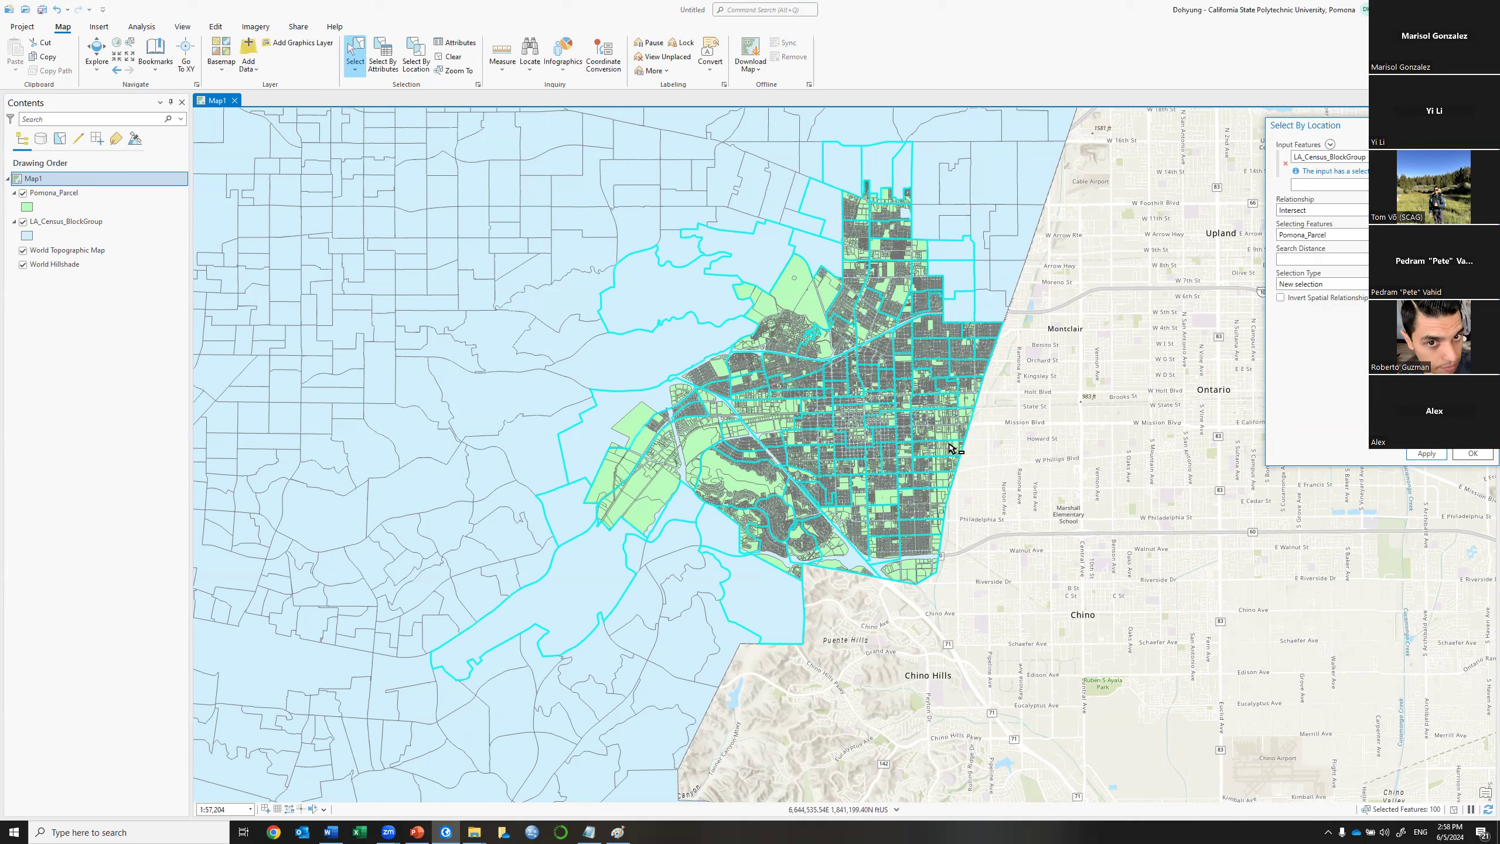
# Open the LA_Census_BlockGroup attribute table and reduce its height so the map shows the selected block groups.
pyautogui.click(79, 225)
pyautogui.rightClick(79, 229)
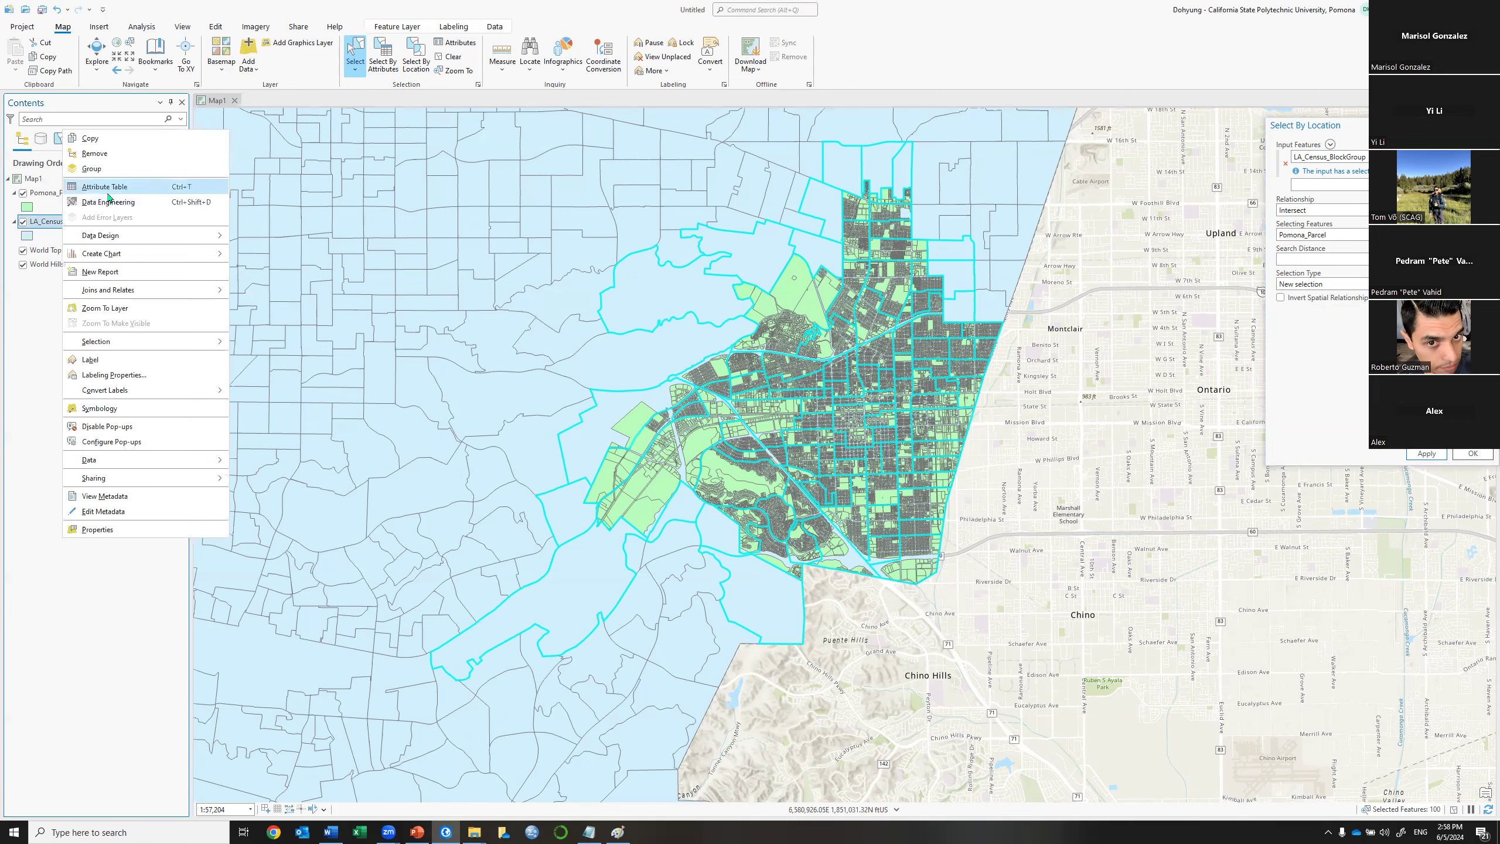
pyautogui.press('Escape')
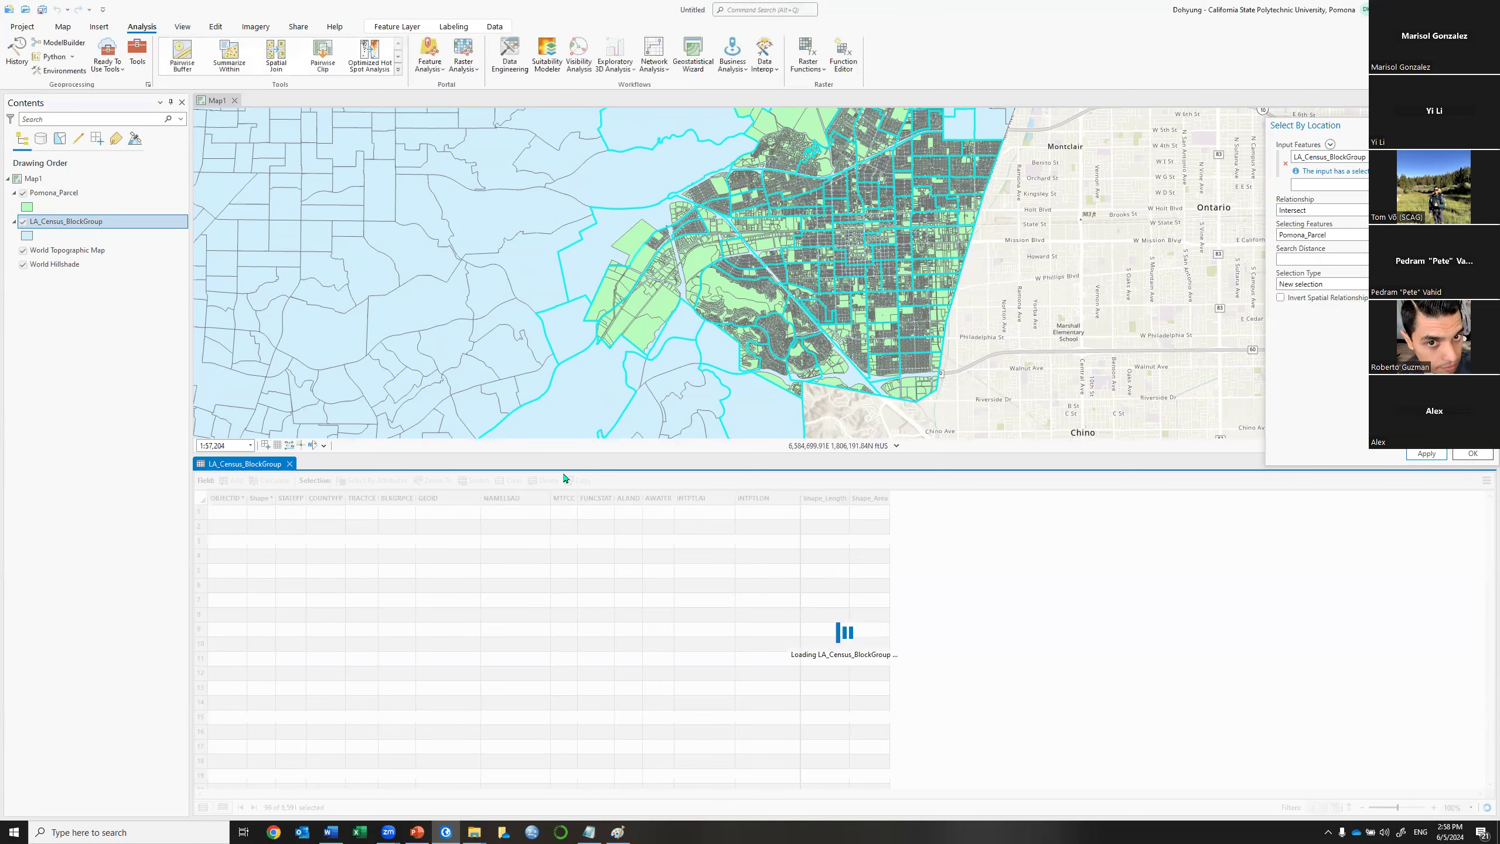
pyautogui.moveTo(642, 571); pyautogui.dragTo(640, 583)
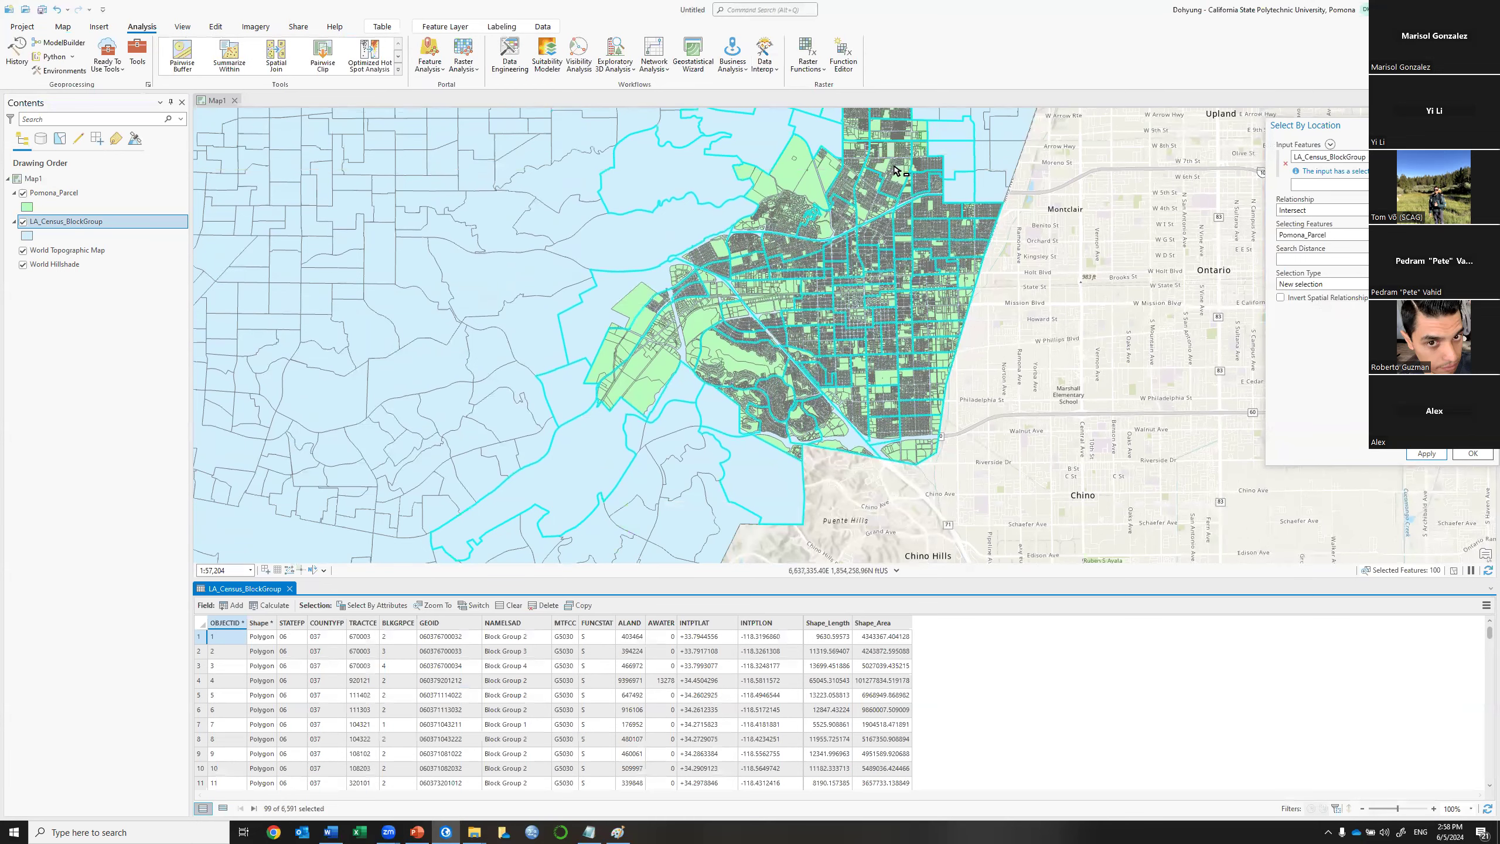
pyautogui.moveTo(872, 220); pyautogui.dragTo(853, 283)
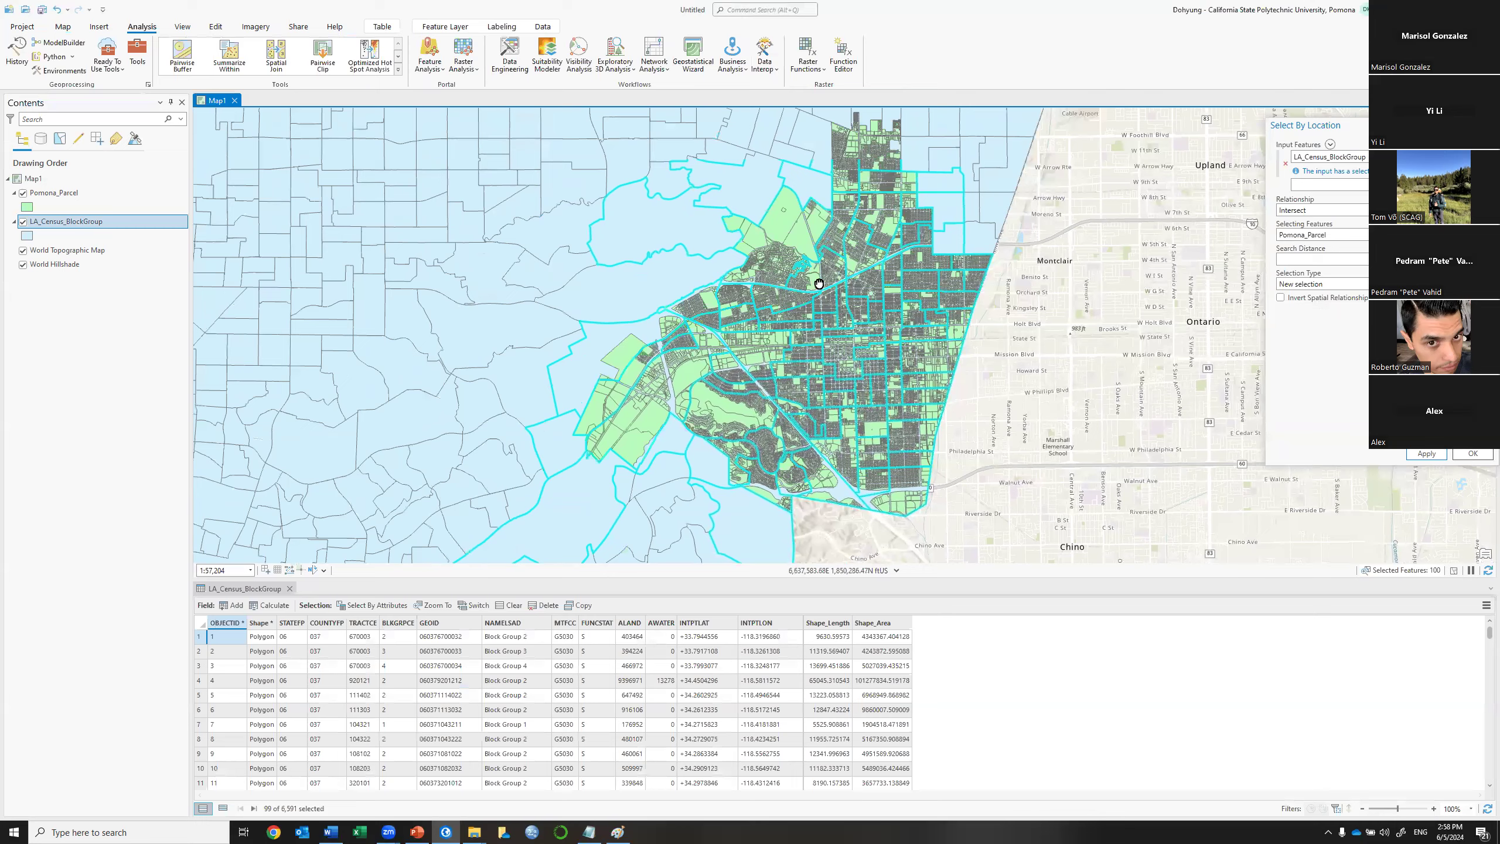
pyautogui.moveTo(868, 230); pyautogui.dragTo(868, 236)
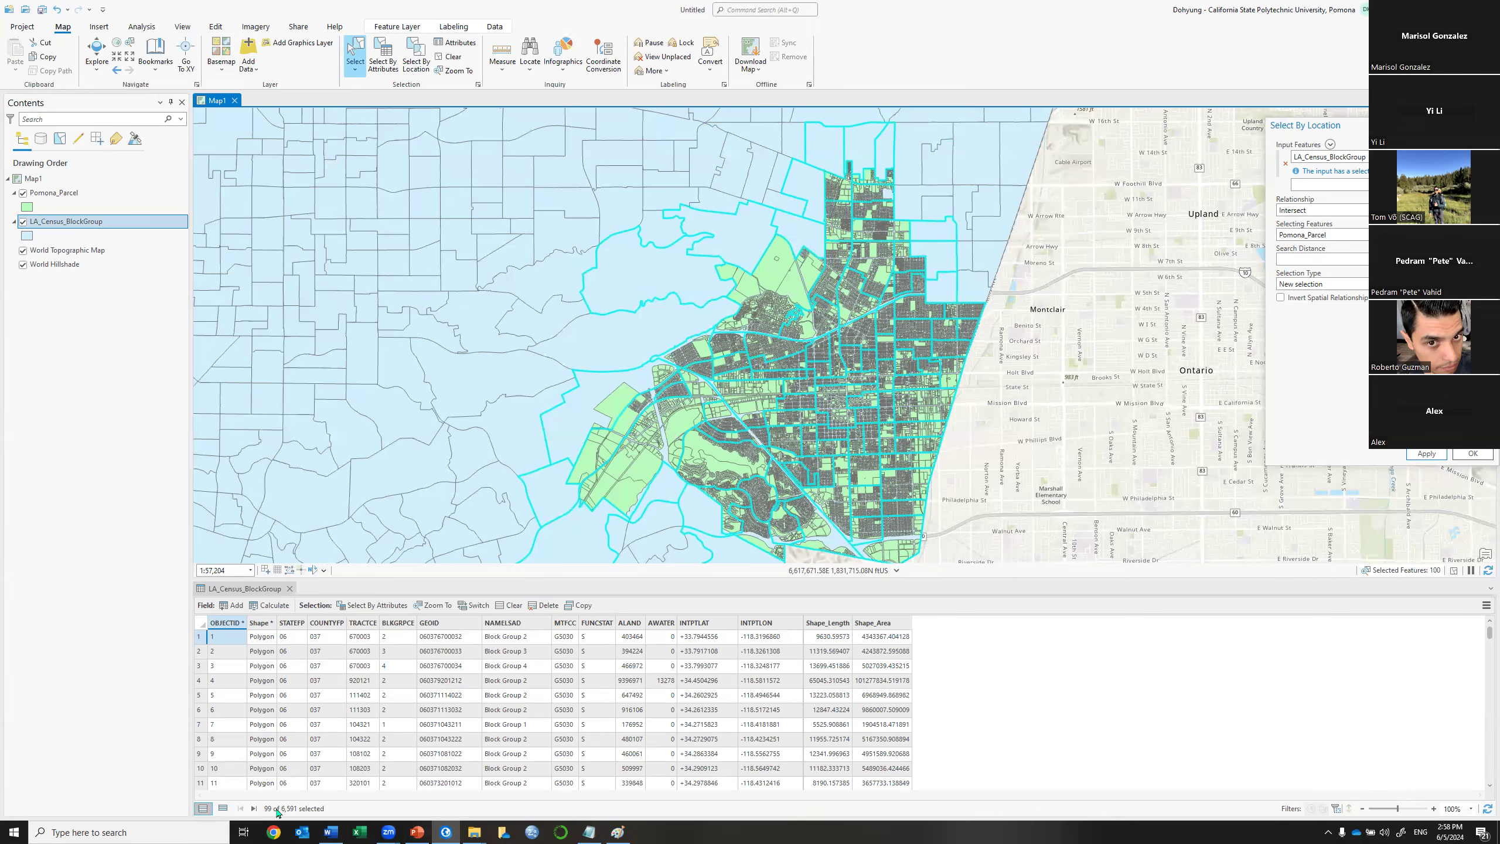
# Show only the selected records in the LA_Census_BlockGroup table, browse through them, and return to showing all records.
pyautogui.click(224, 810)
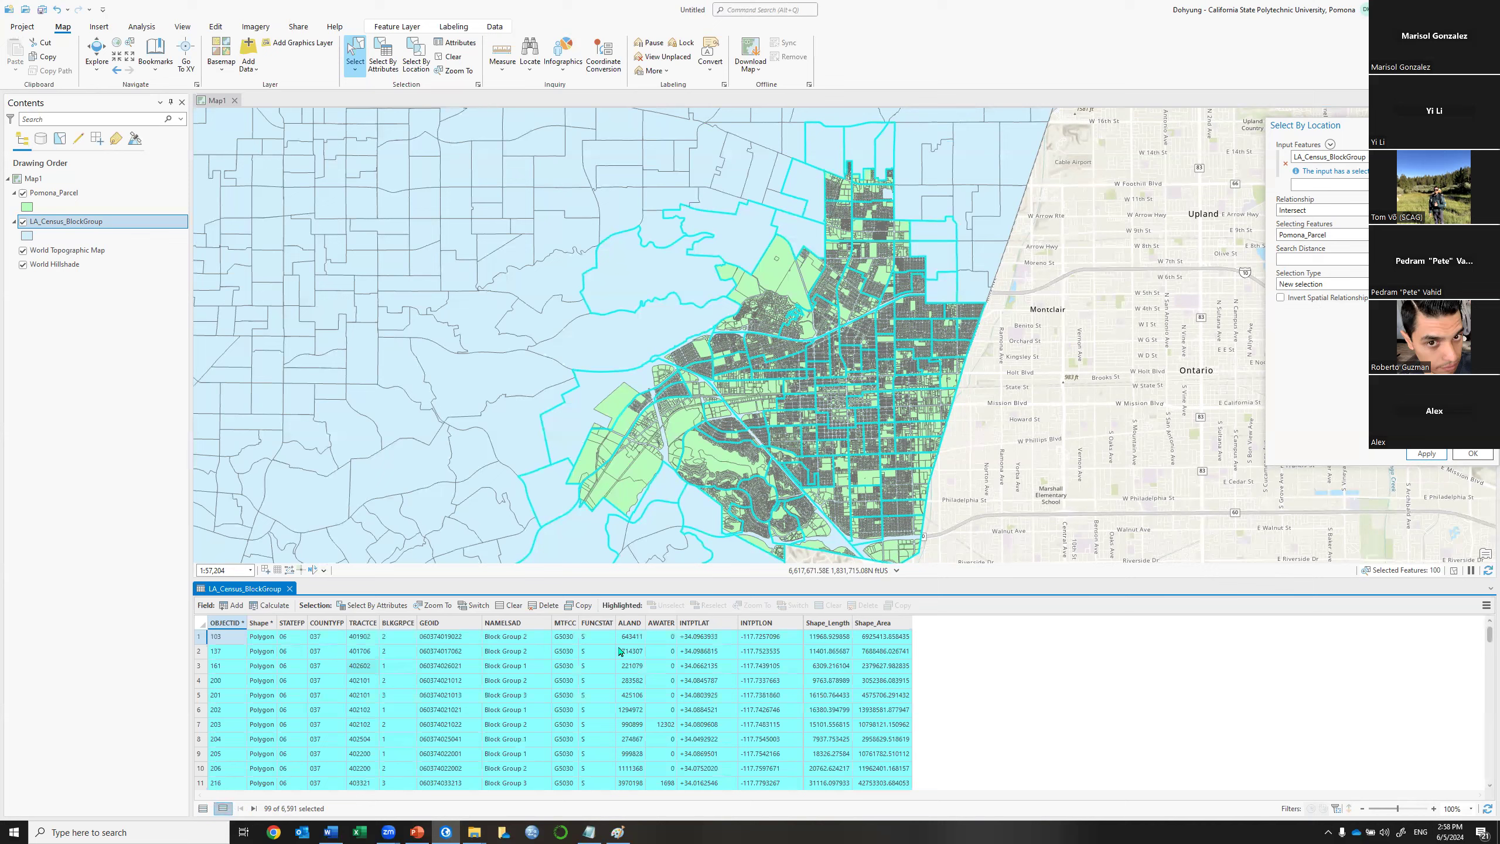
pyautogui.scroll(-2, 703, 660)
pyautogui.scroll(-2, 1420, 671)
pyautogui.scroll(-3, 1421, 671)
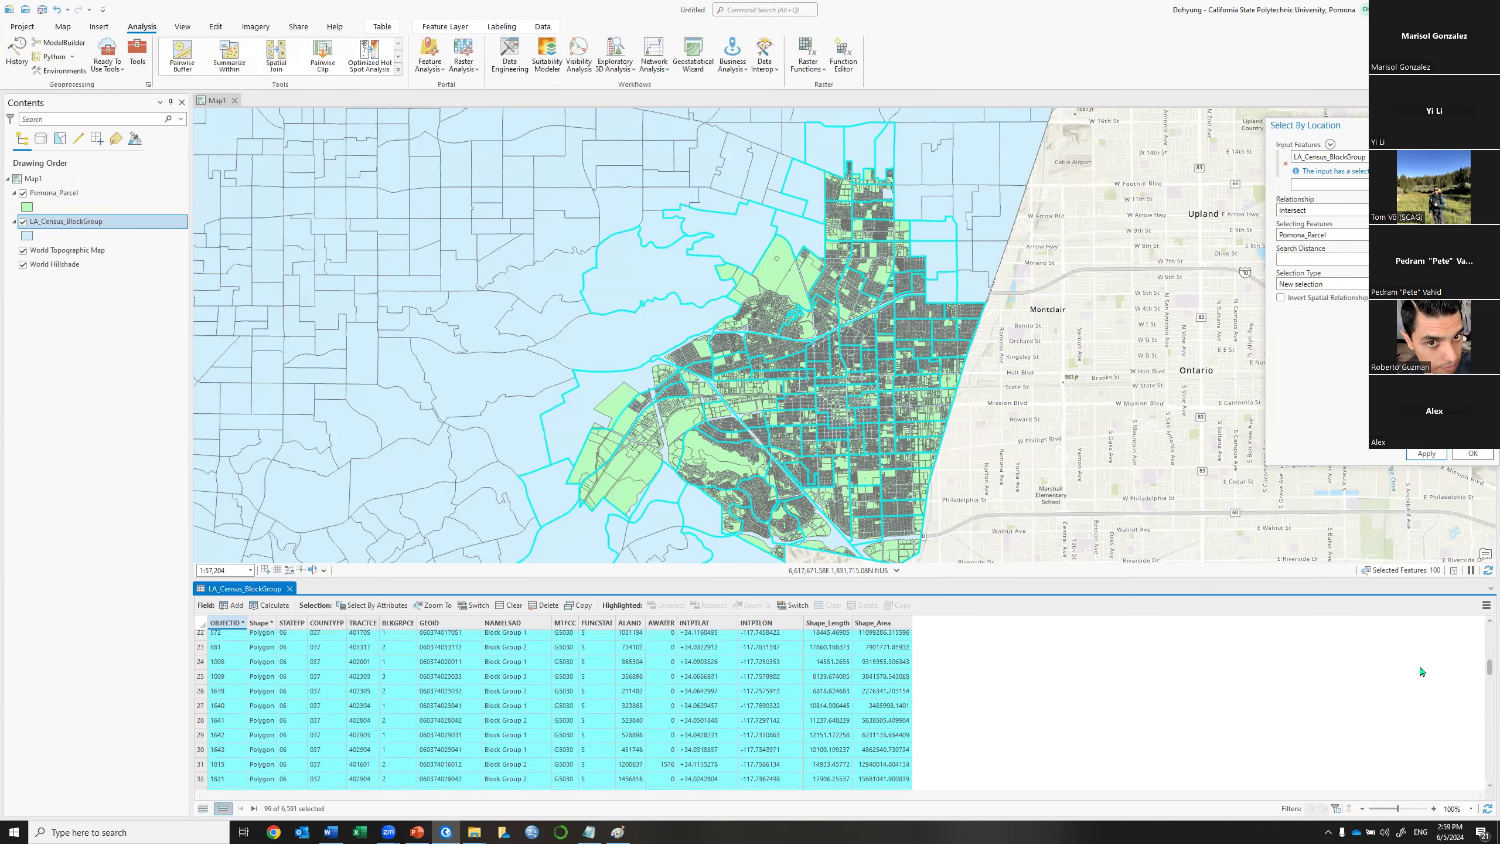
pyautogui.scroll(-3, 1421, 674)
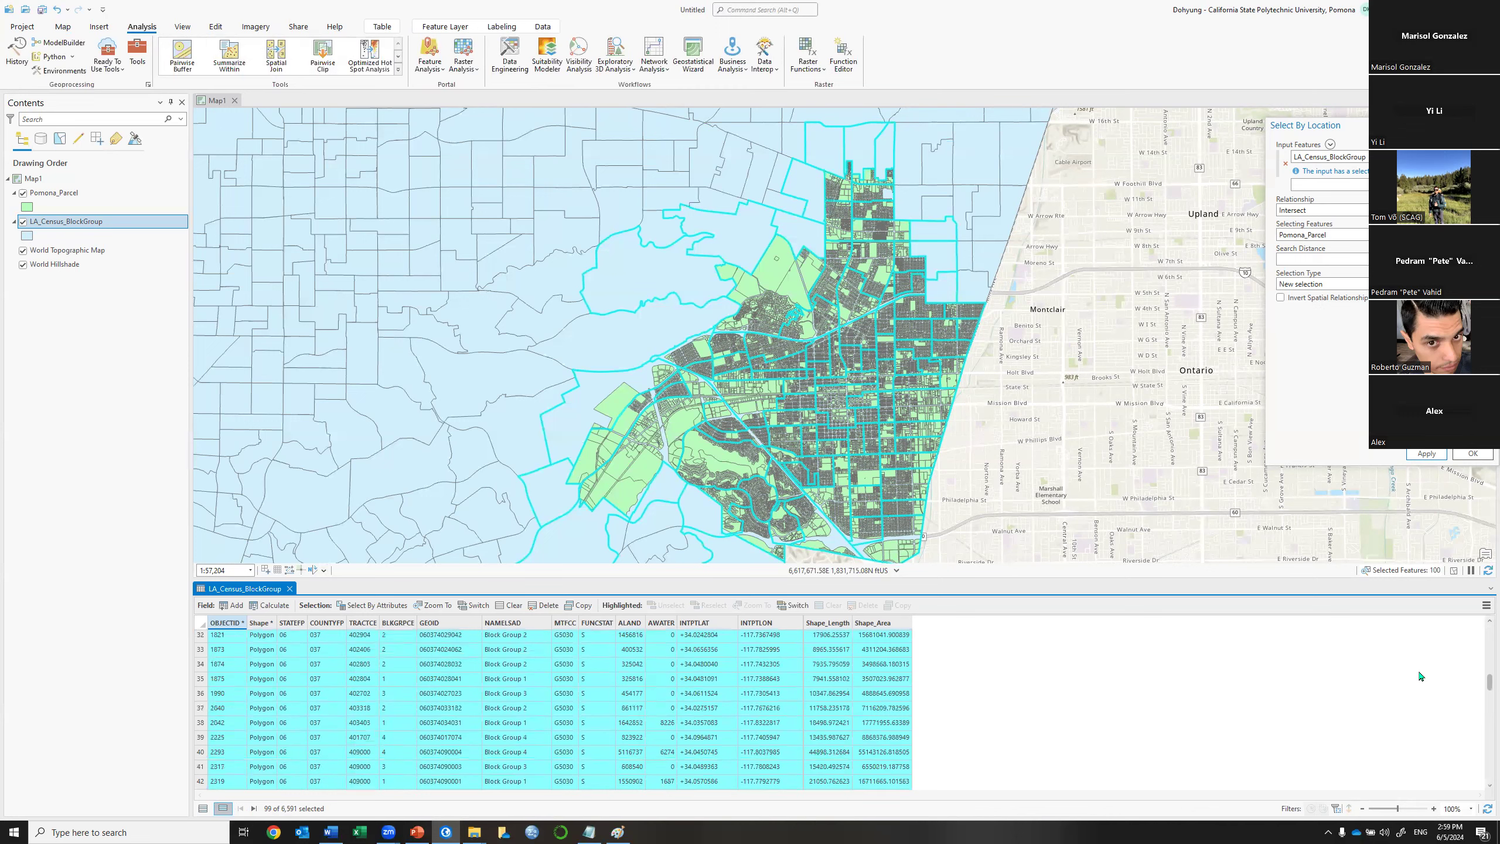
pyautogui.scroll(-6, 1421, 675)
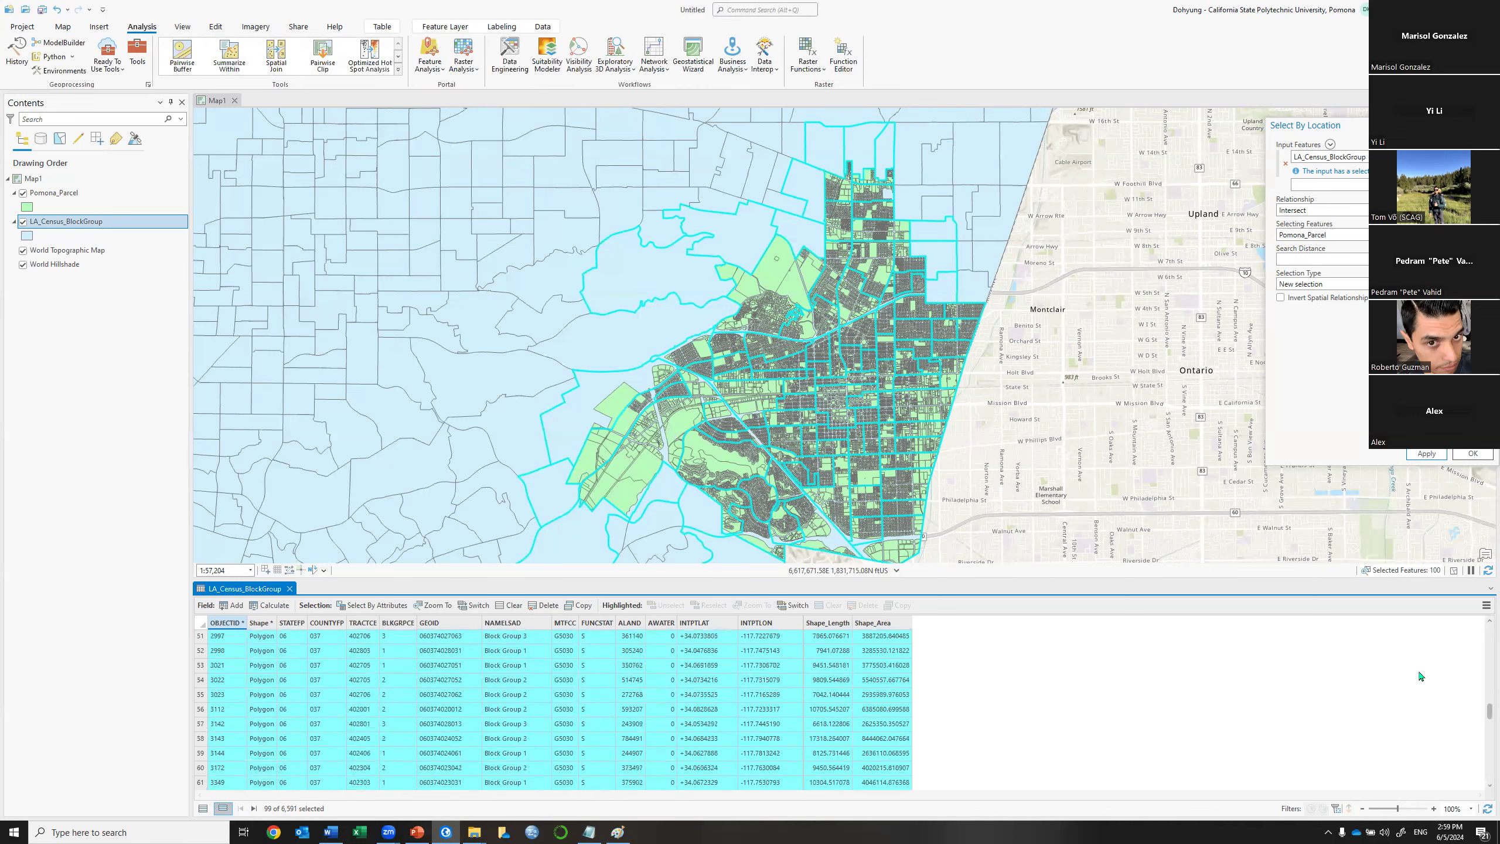
pyautogui.scroll(-5, 1421, 676)
pyautogui.scroll(-2, 1420, 676)
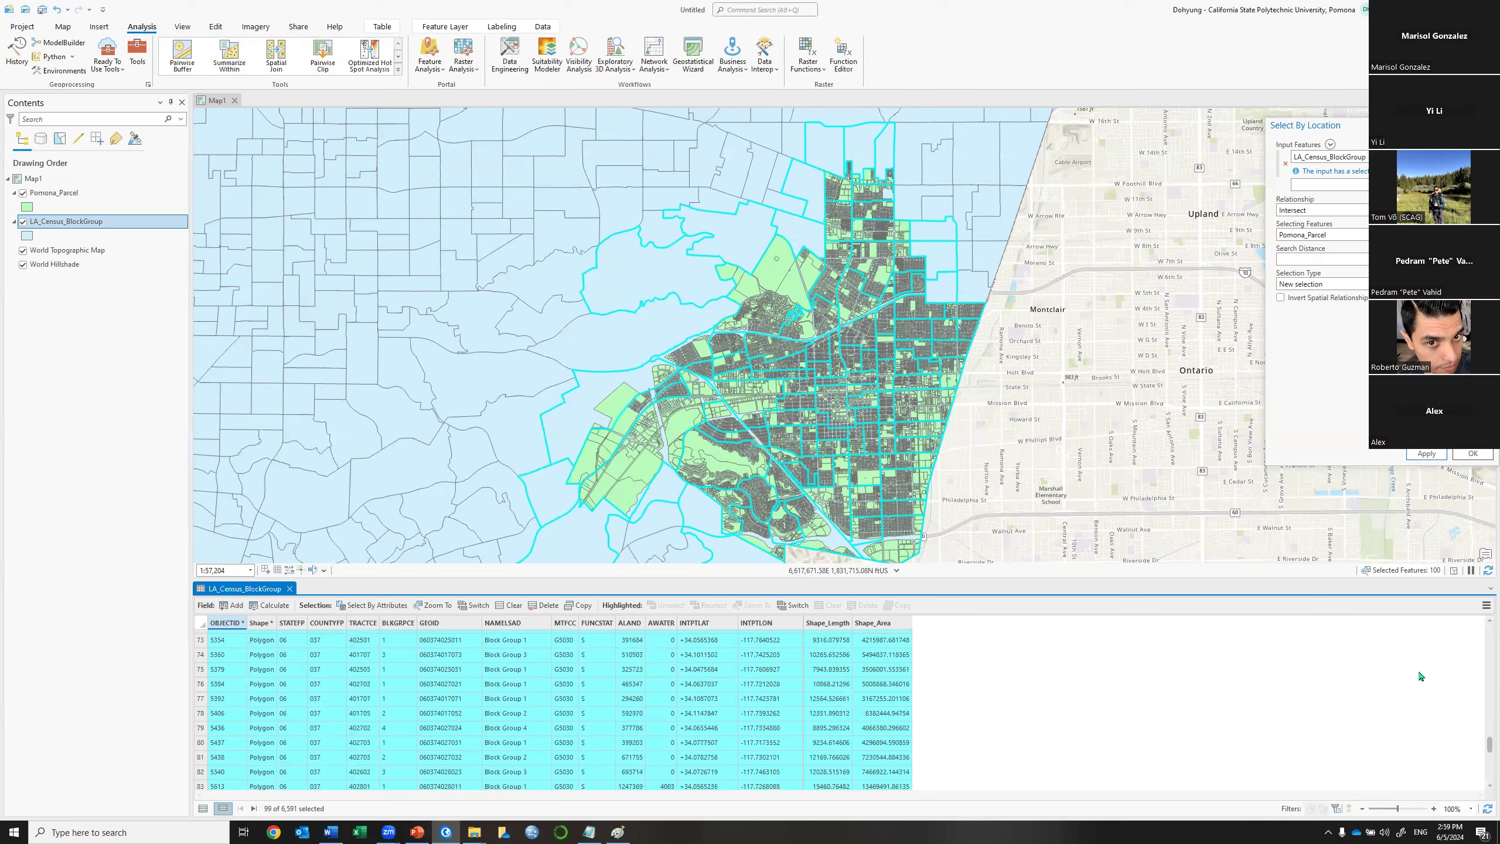
pyautogui.scroll(-6, 1420, 676)
pyautogui.scroll(18, 308, 780)
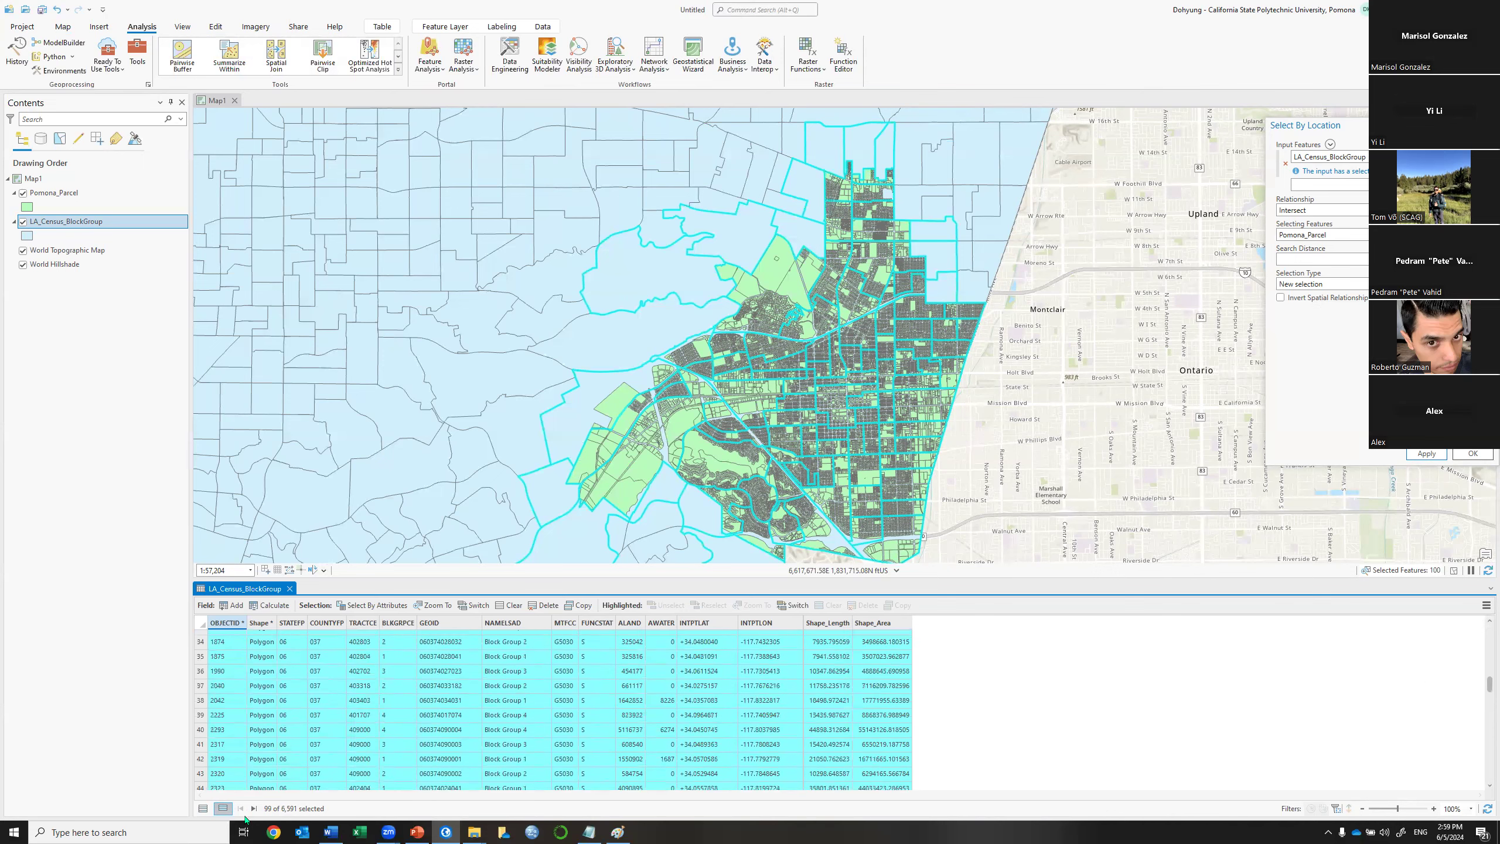
pyautogui.click(202, 810)
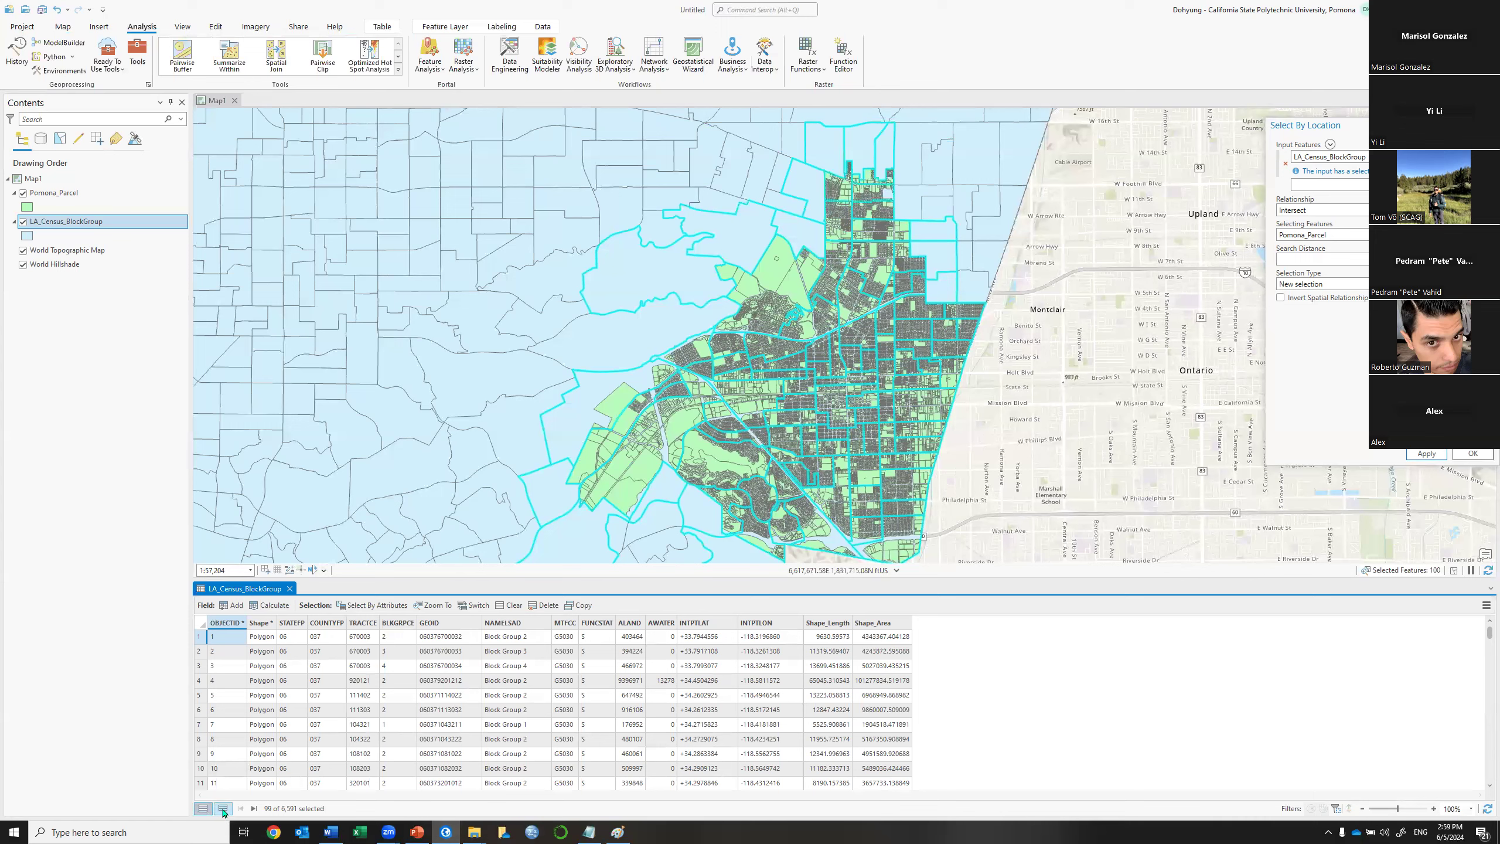
# Show only the selected LA_Census_BlockGroup records, then shorten the table and reposition the Select By Location dialog so all its settings are accessible.
pyautogui.click(223, 810)
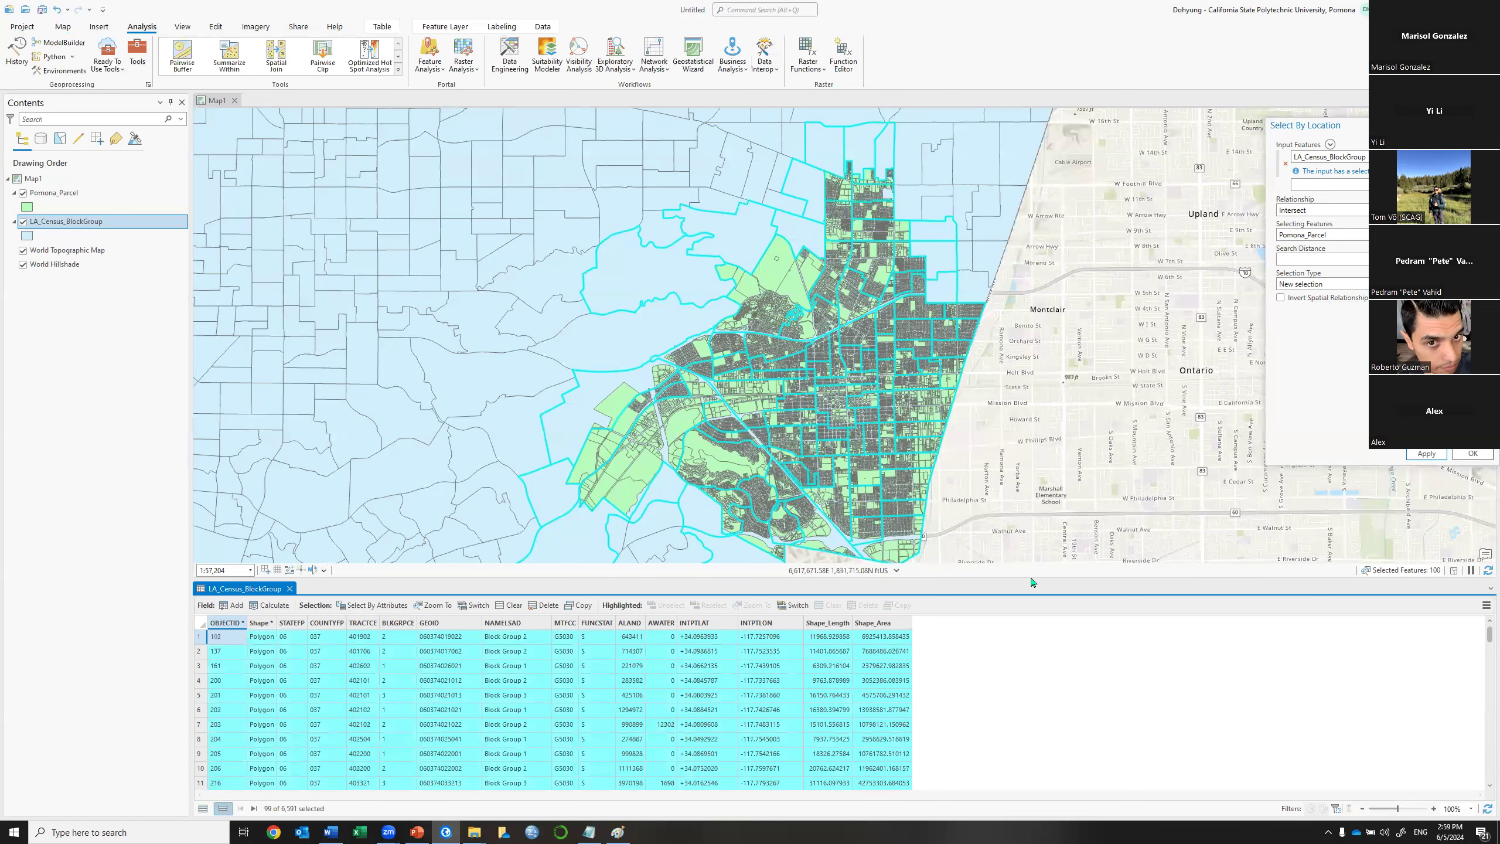
pyautogui.moveTo(1025, 609); pyautogui.dragTo(1025, 637)
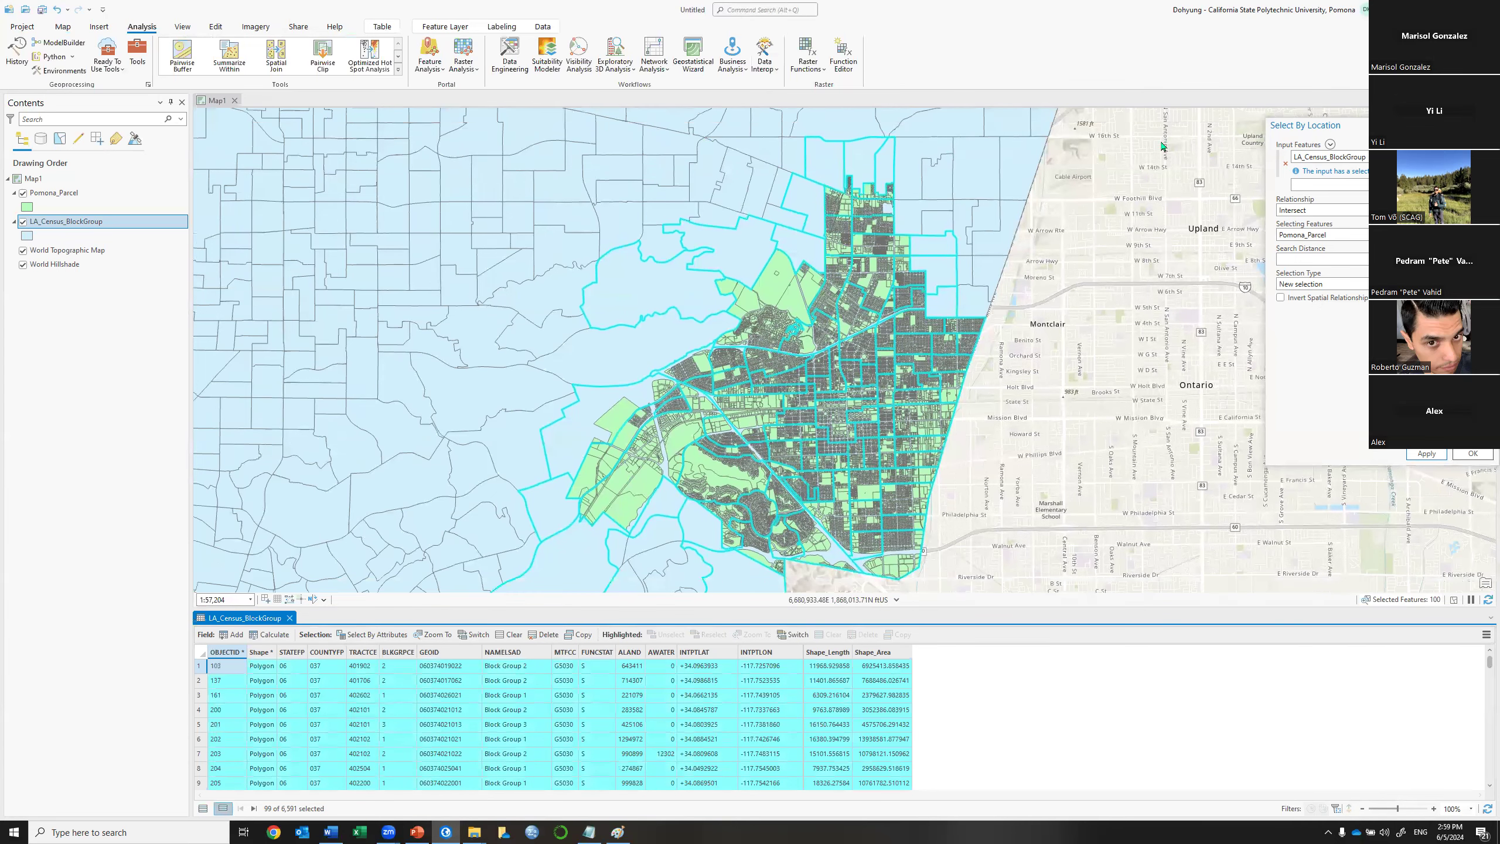
pyautogui.moveTo(1307, 127); pyautogui.dragTo(1162, 146)
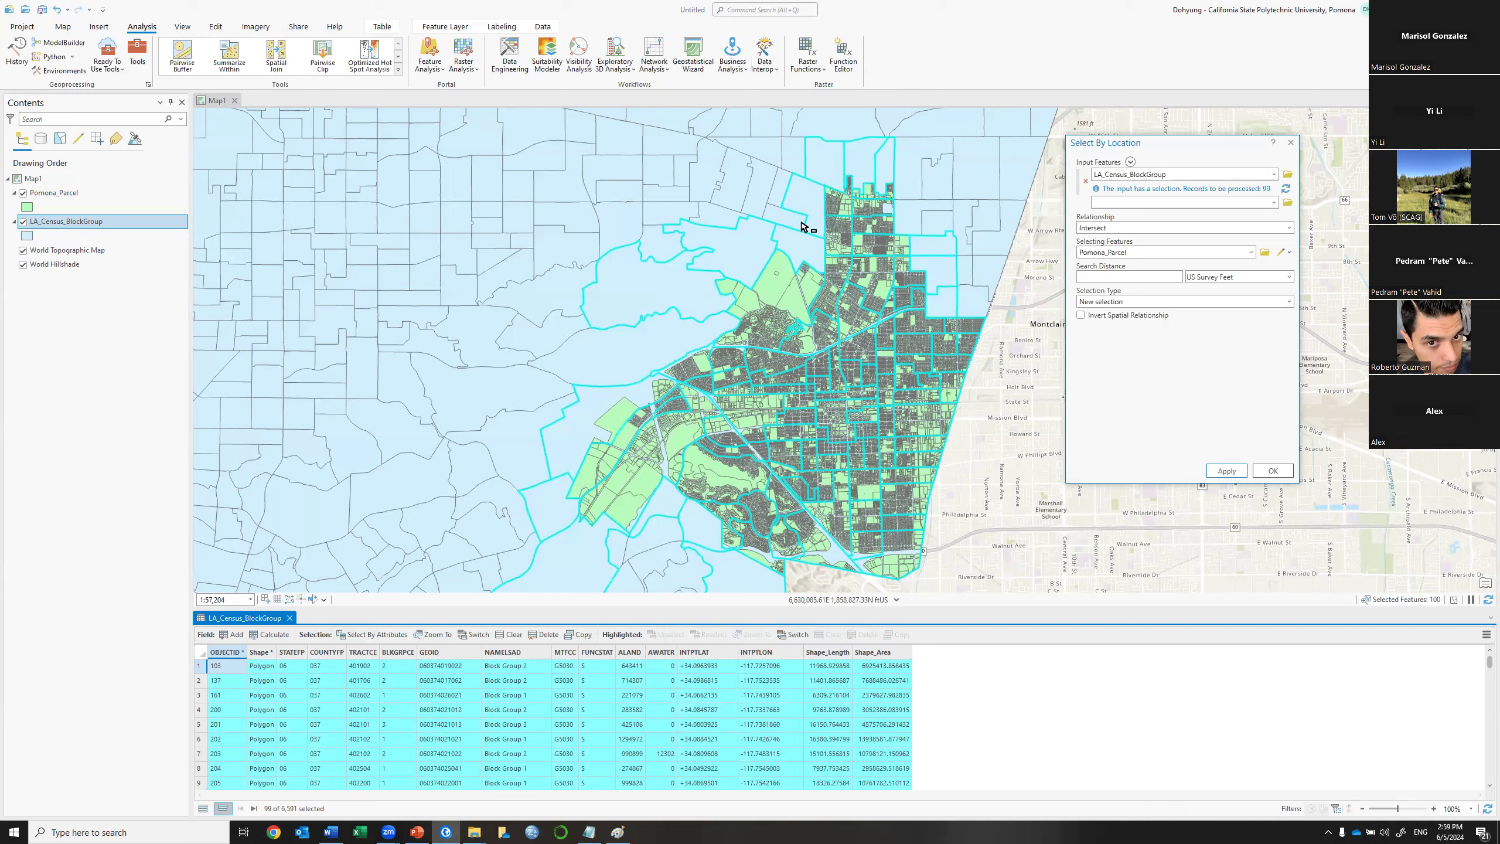
# Change the Select By Location relationship to Completely contains and apply it as a new selection with Pomona_Parcel as the selecting features.
pyautogui.click(1289, 228)
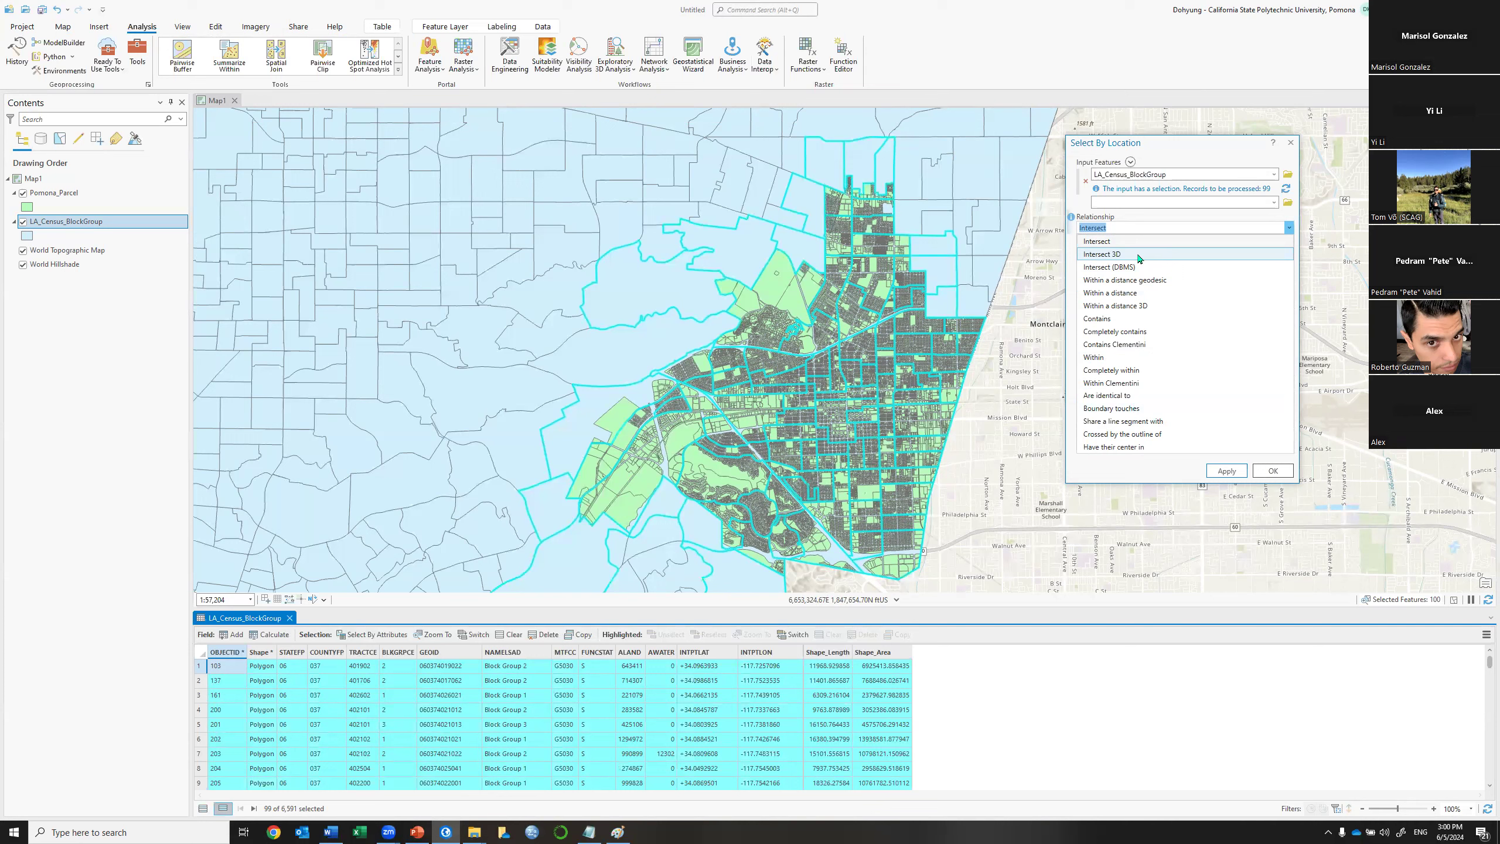
pyautogui.click(1145, 331)
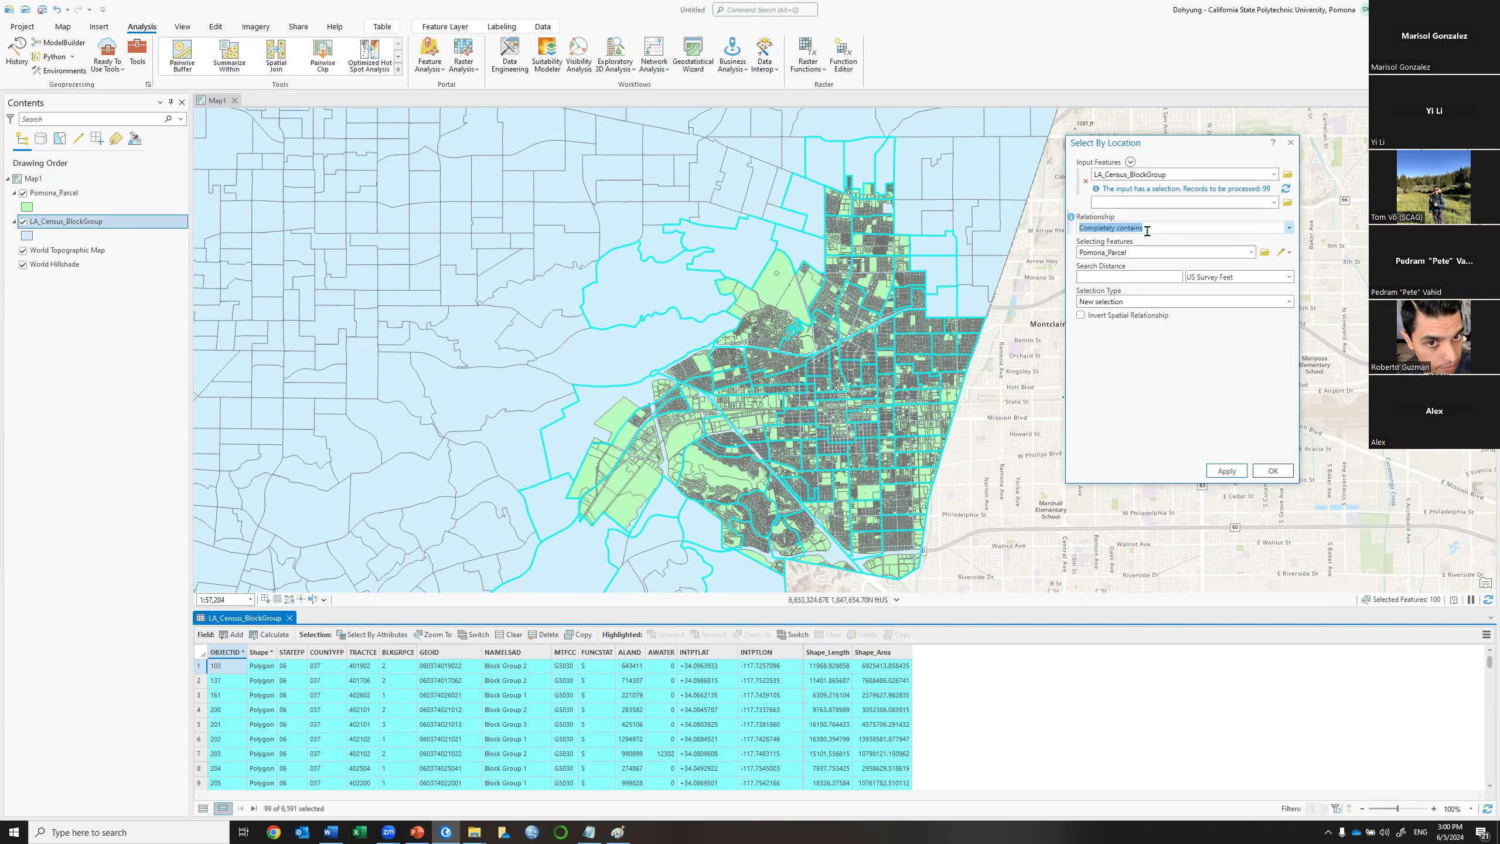
pyautogui.click(1231, 474)
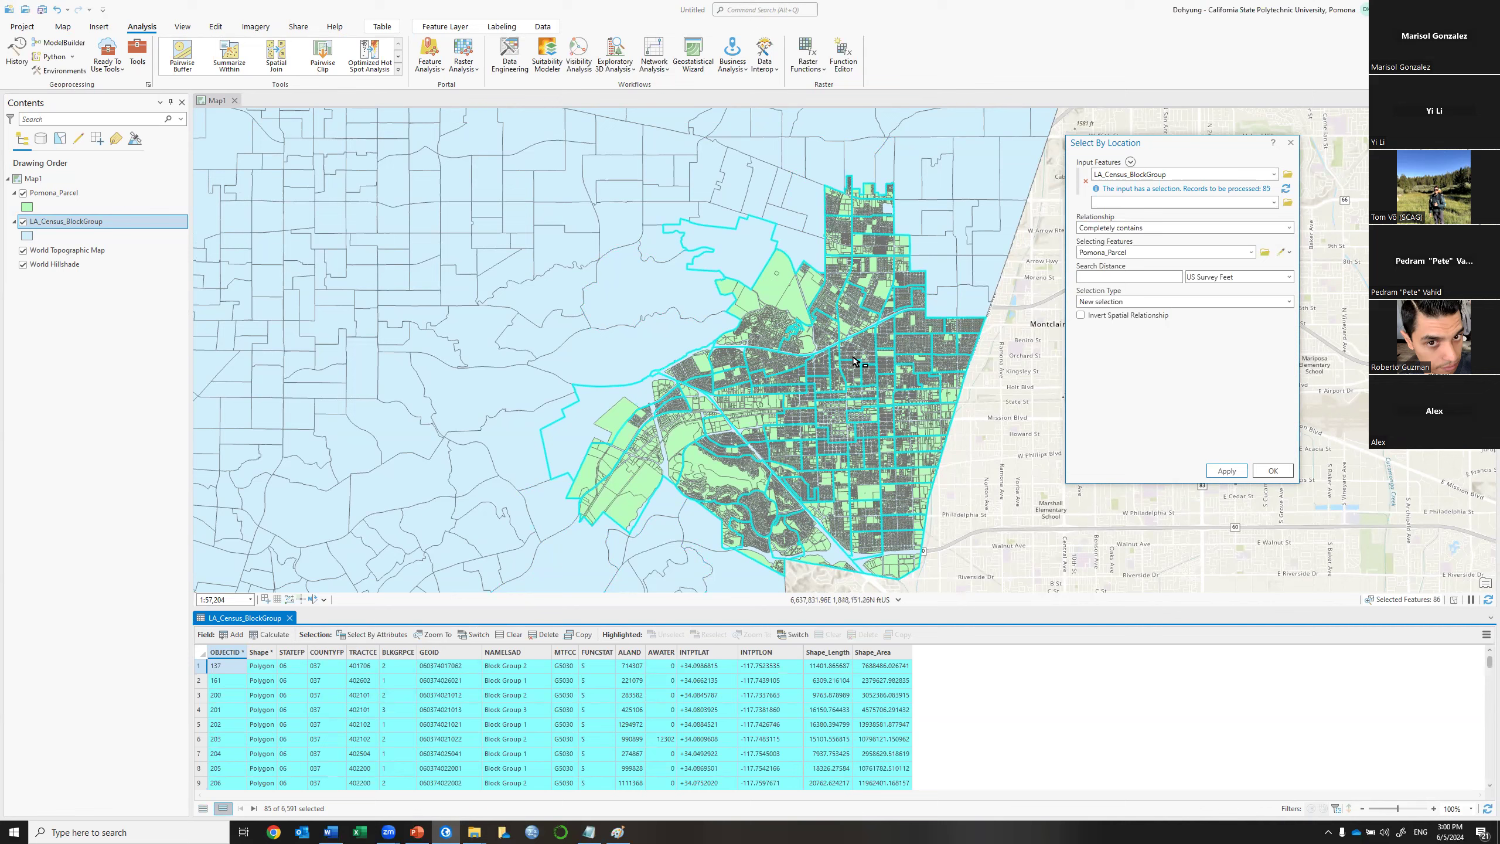
# Inspect the selected block group northwest of Pomona that barely overlaps the parcels and remove it from the selection.
pyautogui.scroll(2, 751, 247)
pyautogui.scroll(2, 751, 248)
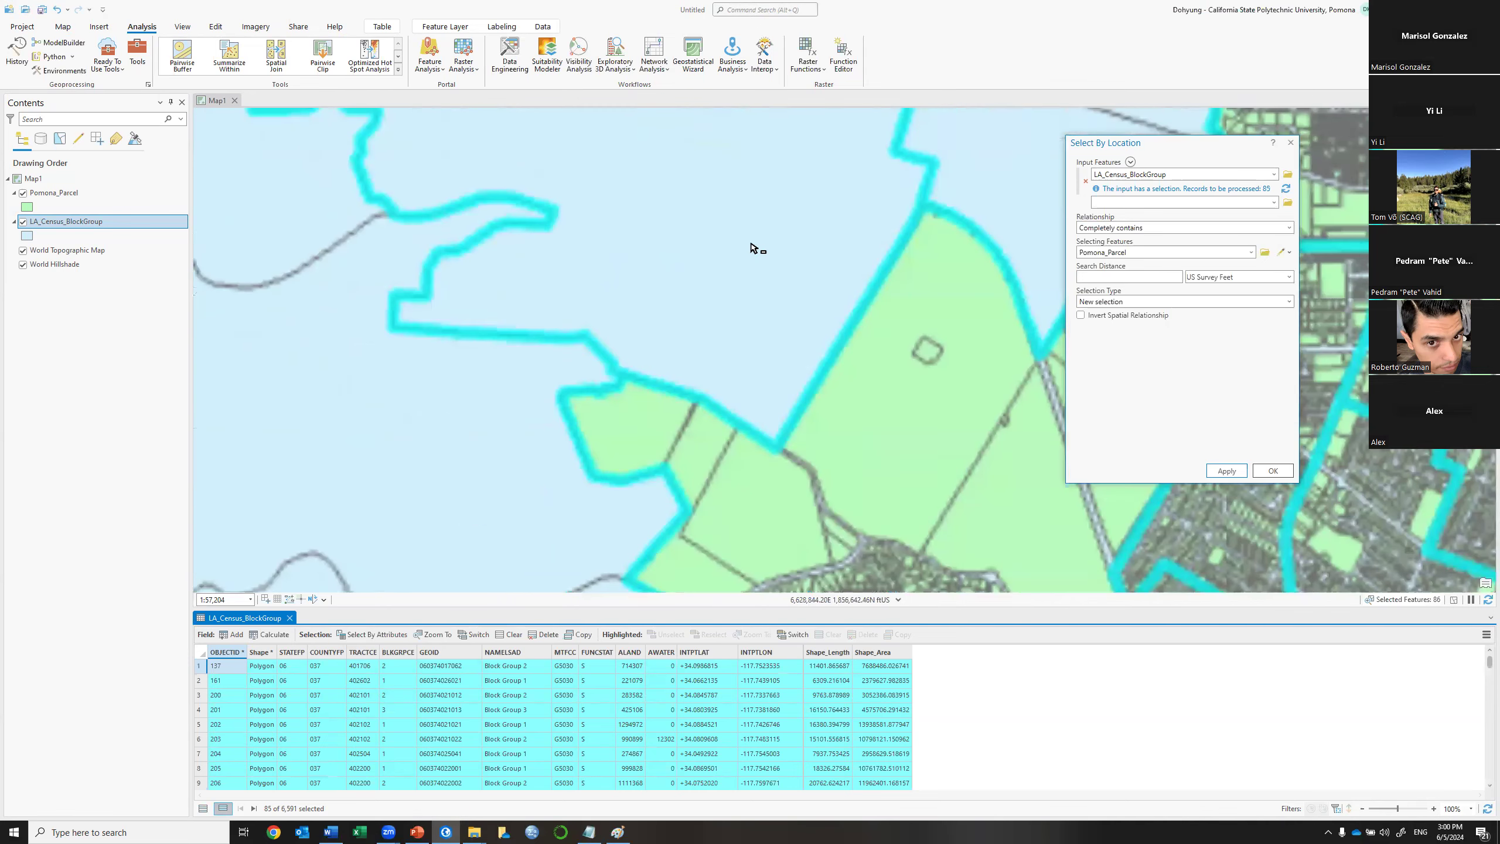
pyautogui.scroll(2, 790, 241)
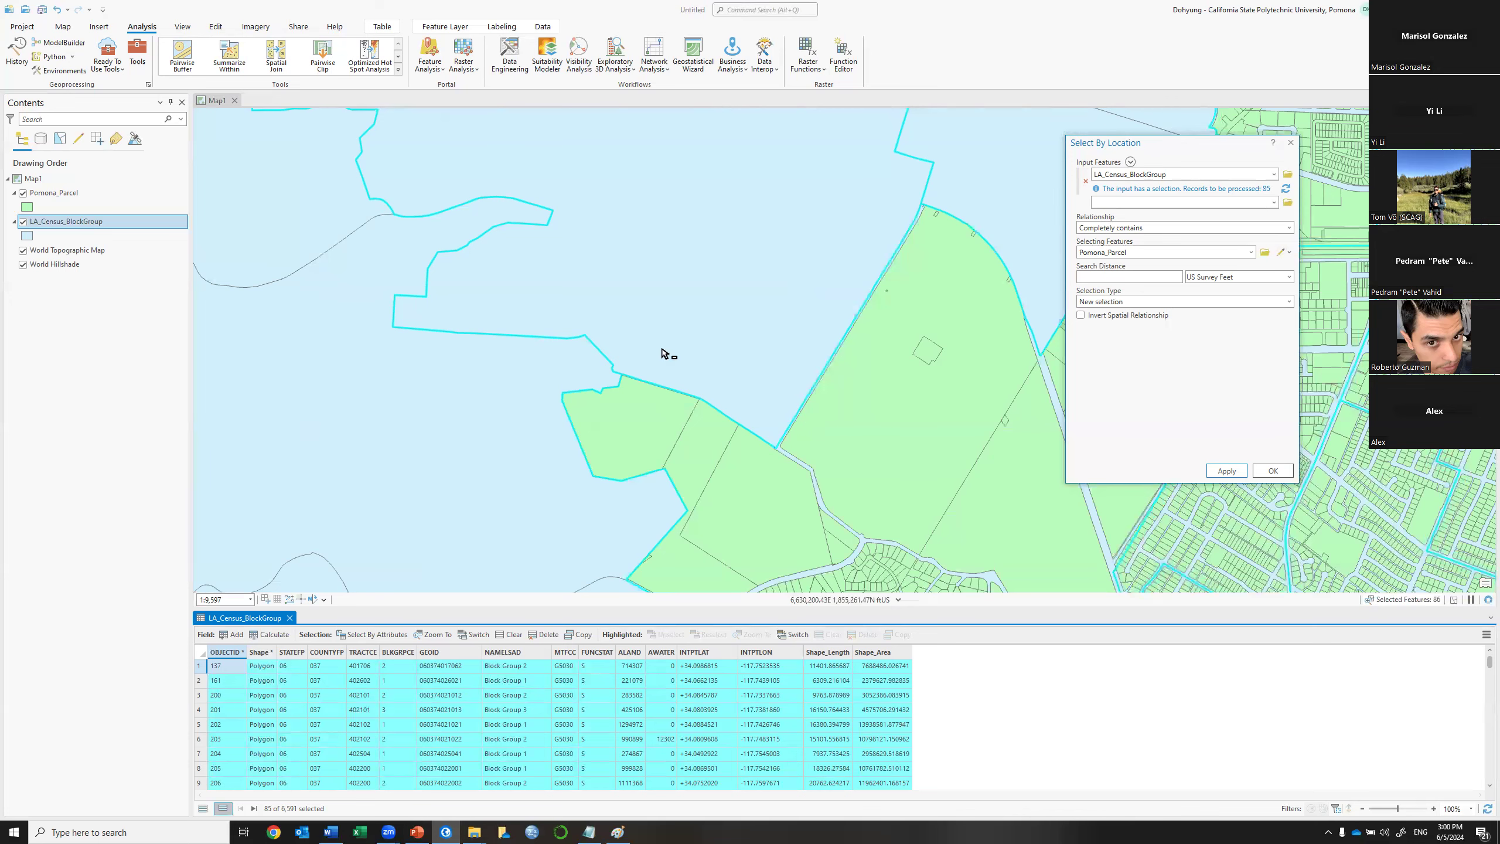
pyautogui.scroll(4, 729, 409)
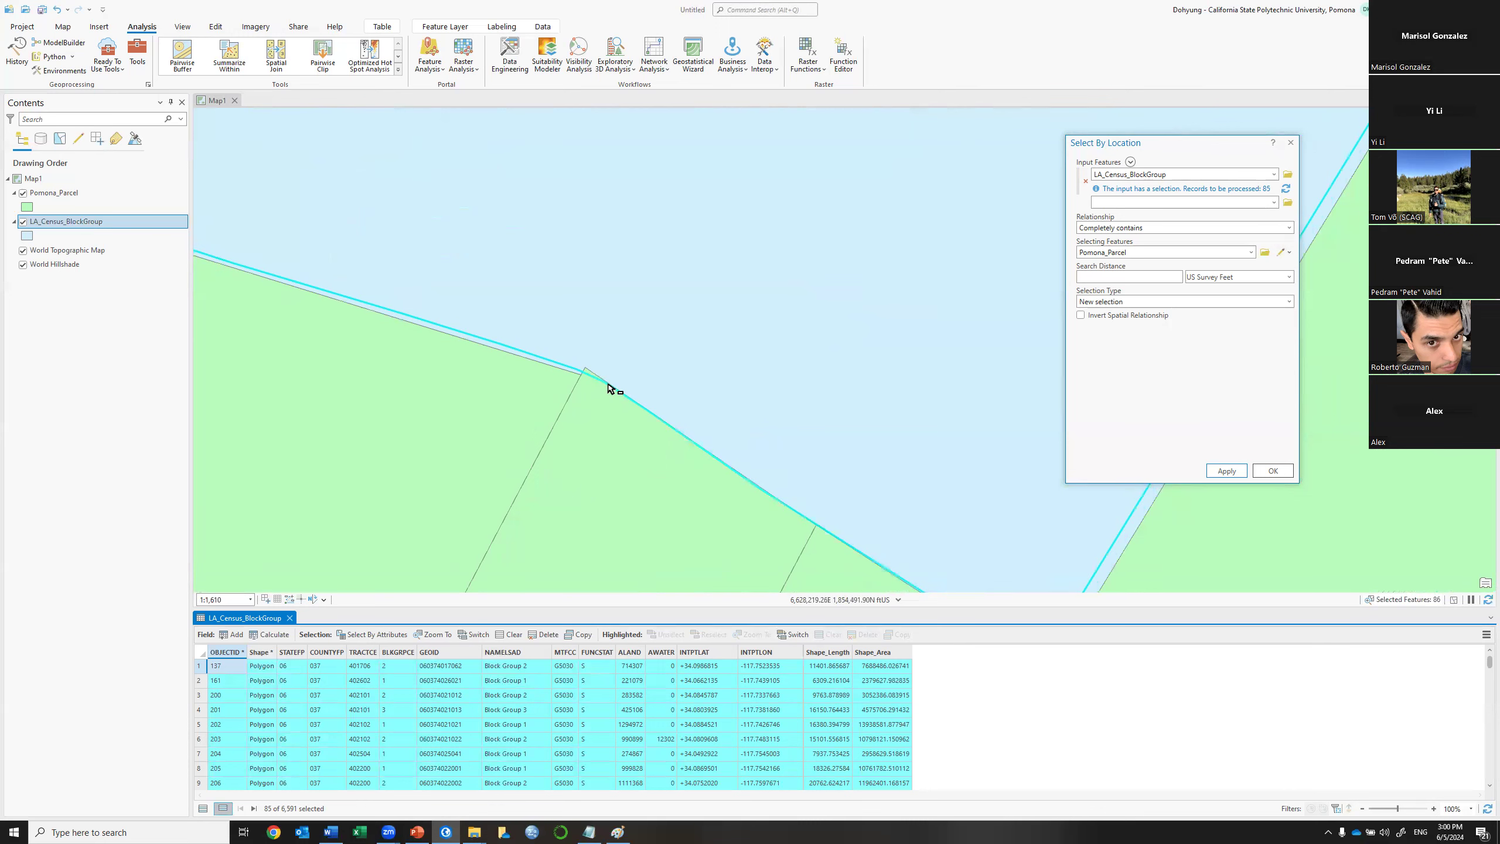
pyautogui.scroll(-5, 611, 388)
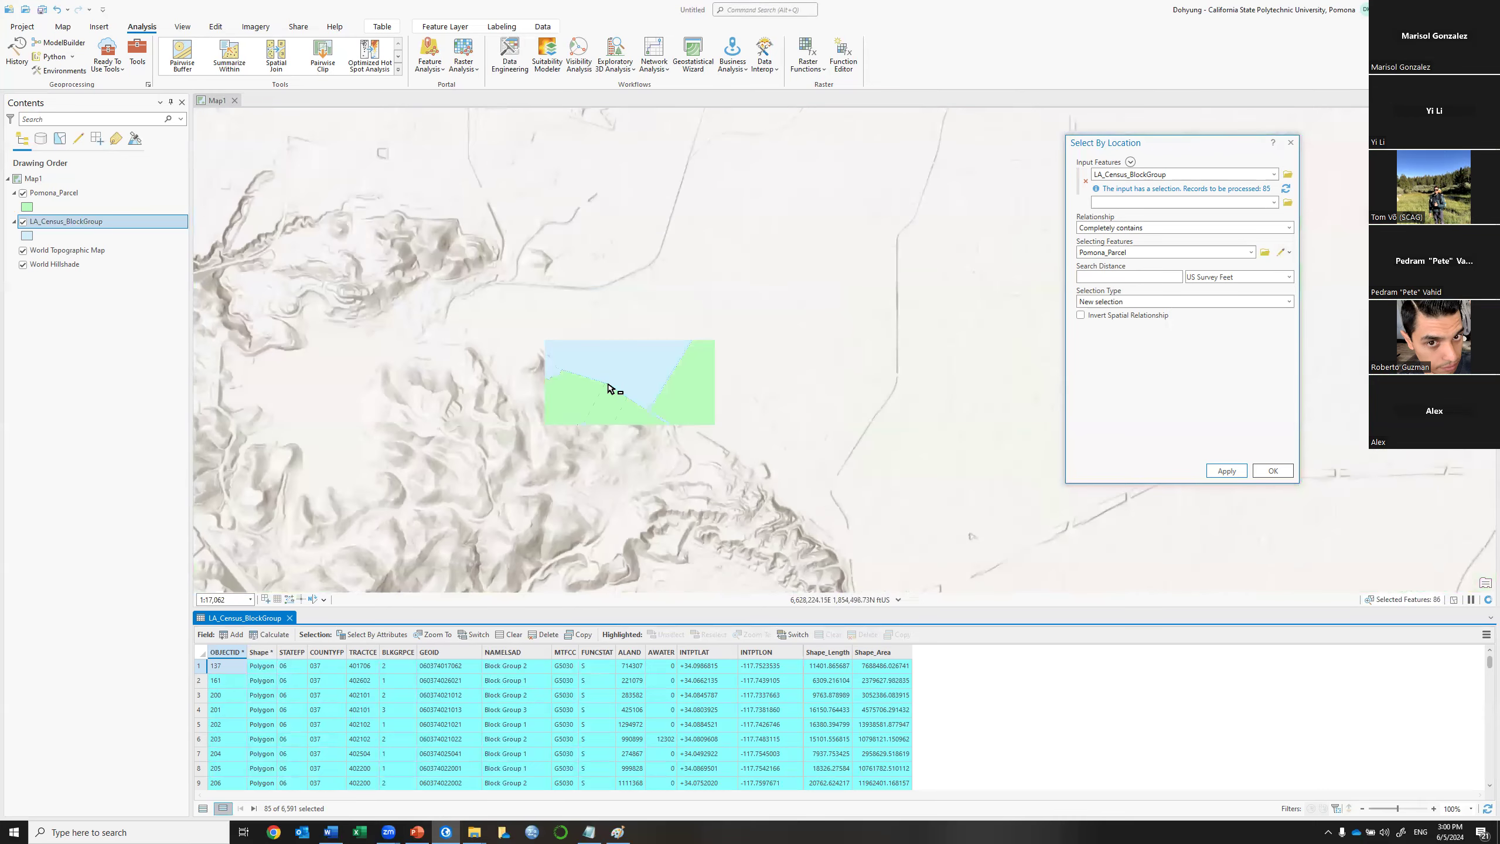
pyautogui.scroll(-2, 611, 388)
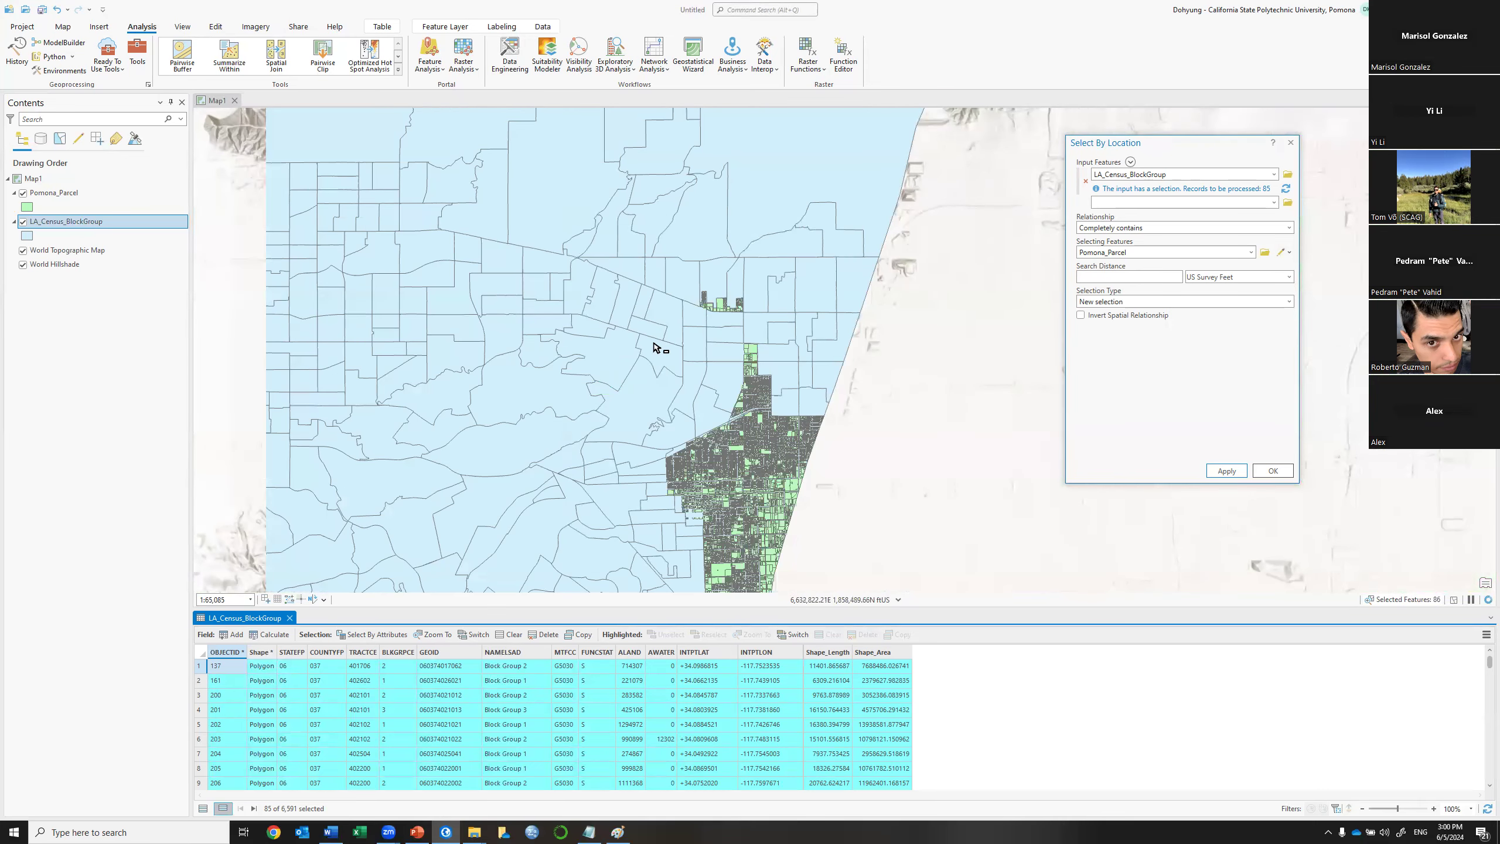
pyautogui.moveTo(656, 340); pyautogui.dragTo(743, 228)
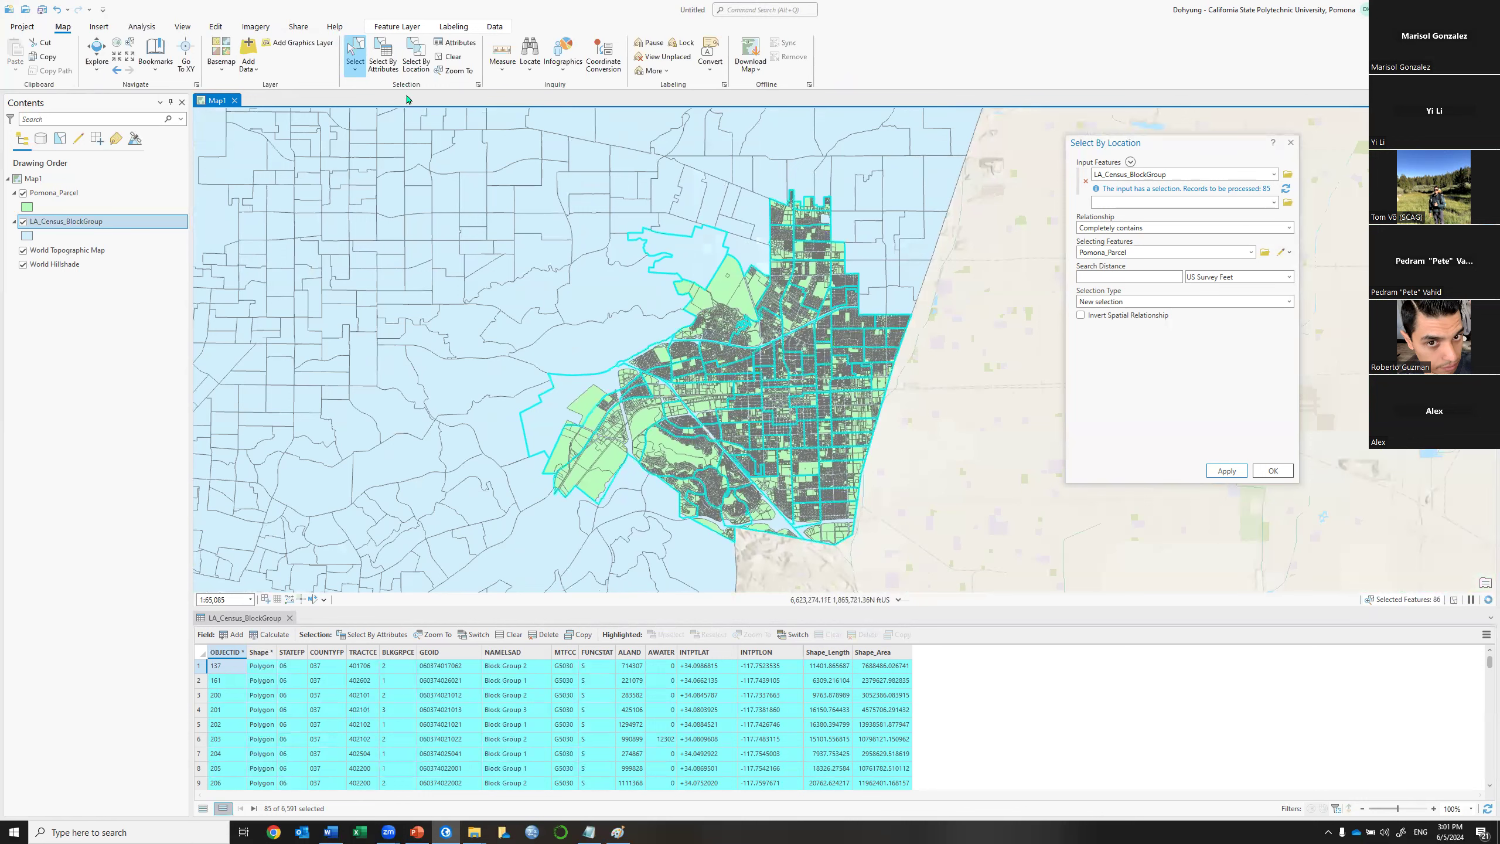
pyautogui.moveTo(690, 244); pyautogui.dragTo(696, 254)
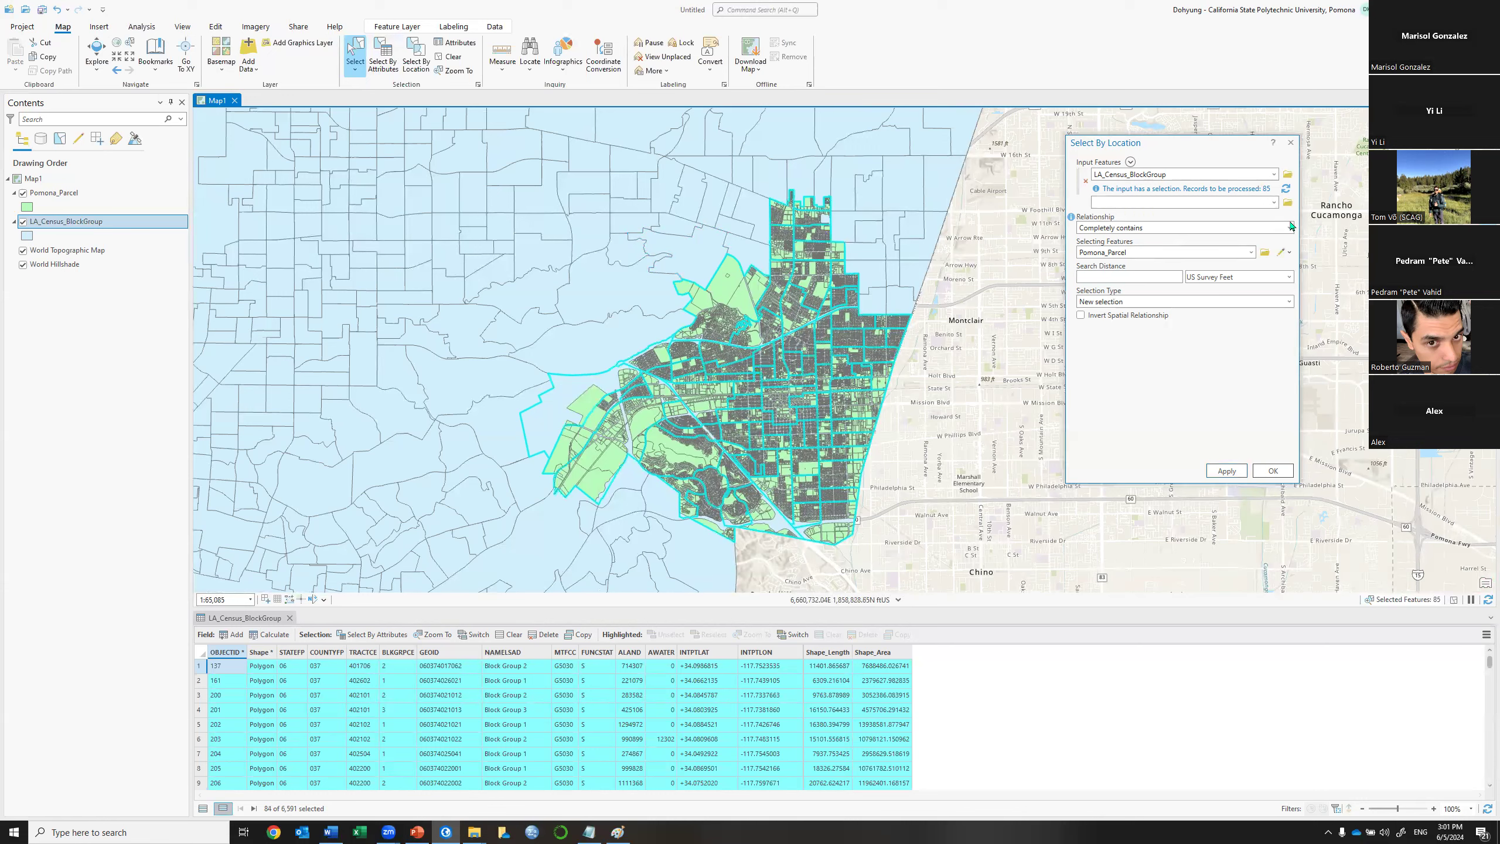
# Review the available spatial relationships and the Invert Spatial Relationship description in Select By Location, keeping Completely contains.
pyautogui.click(1200, 226)
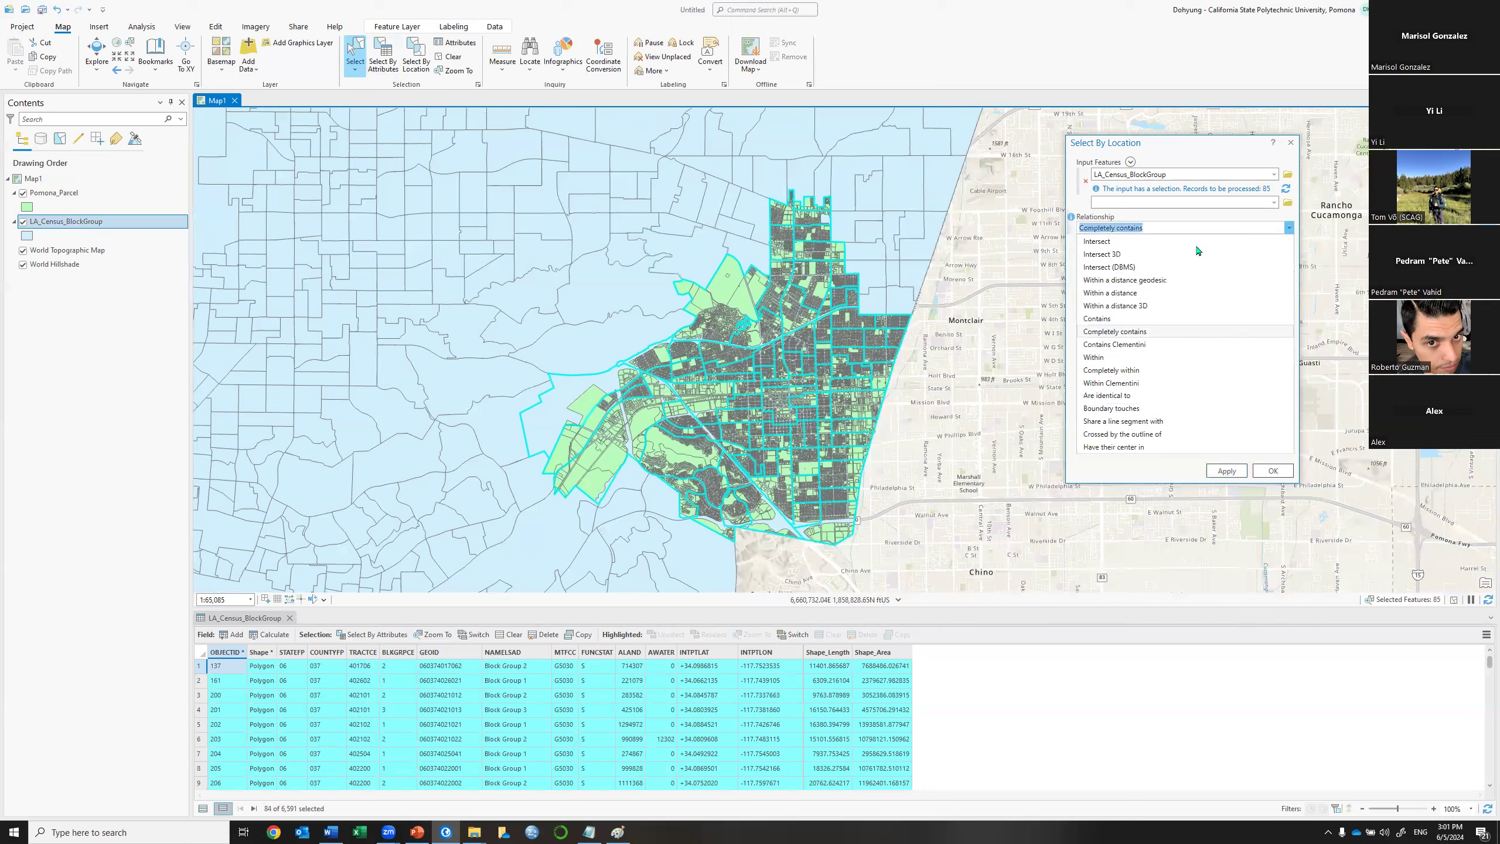
pyautogui.click(1126, 471)
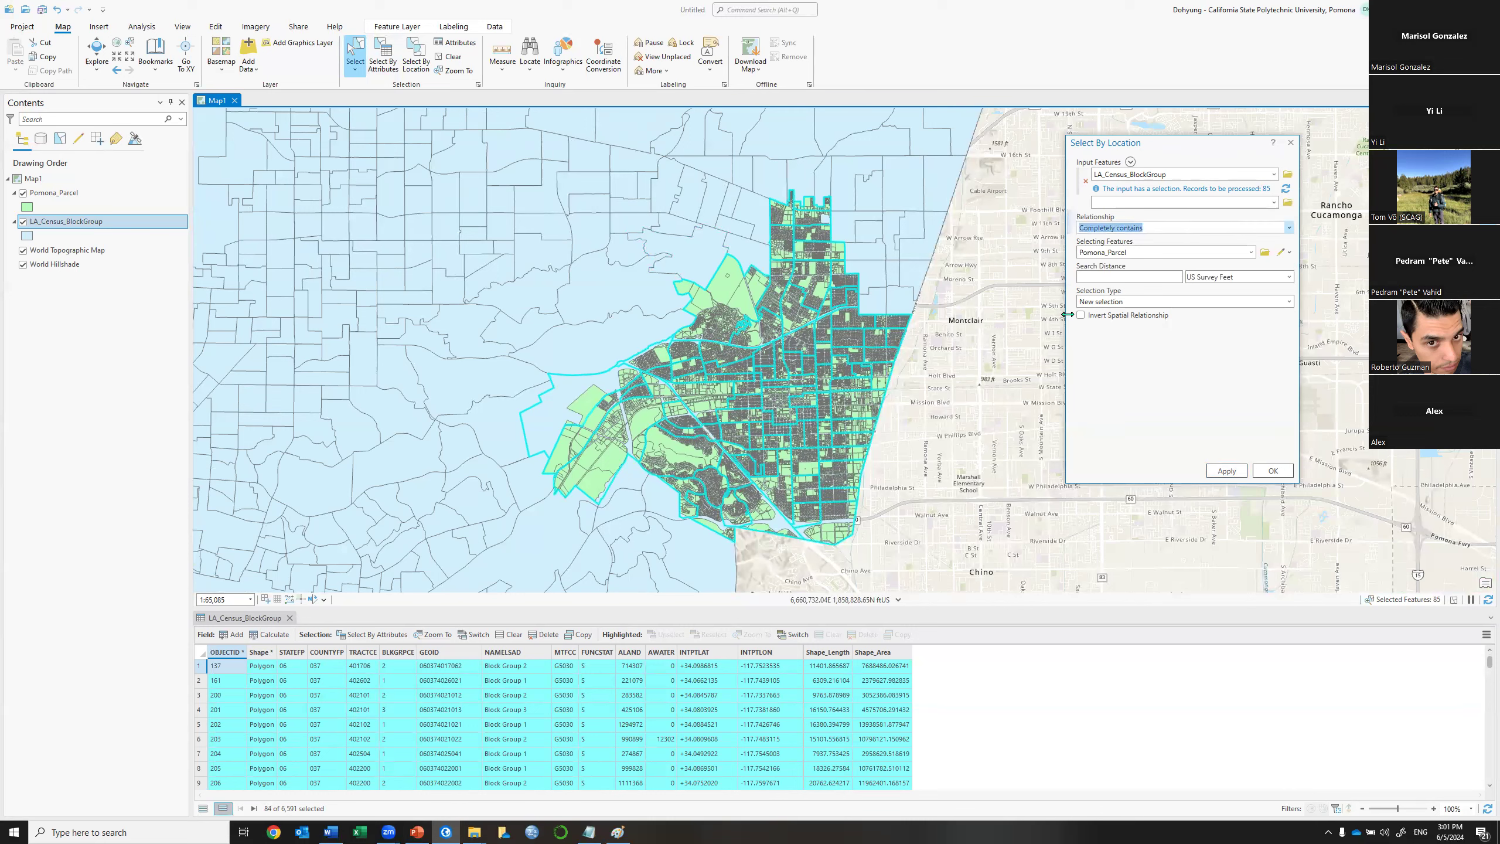
pyautogui.moveTo(1067, 314); pyautogui.dragTo(1015, 315)
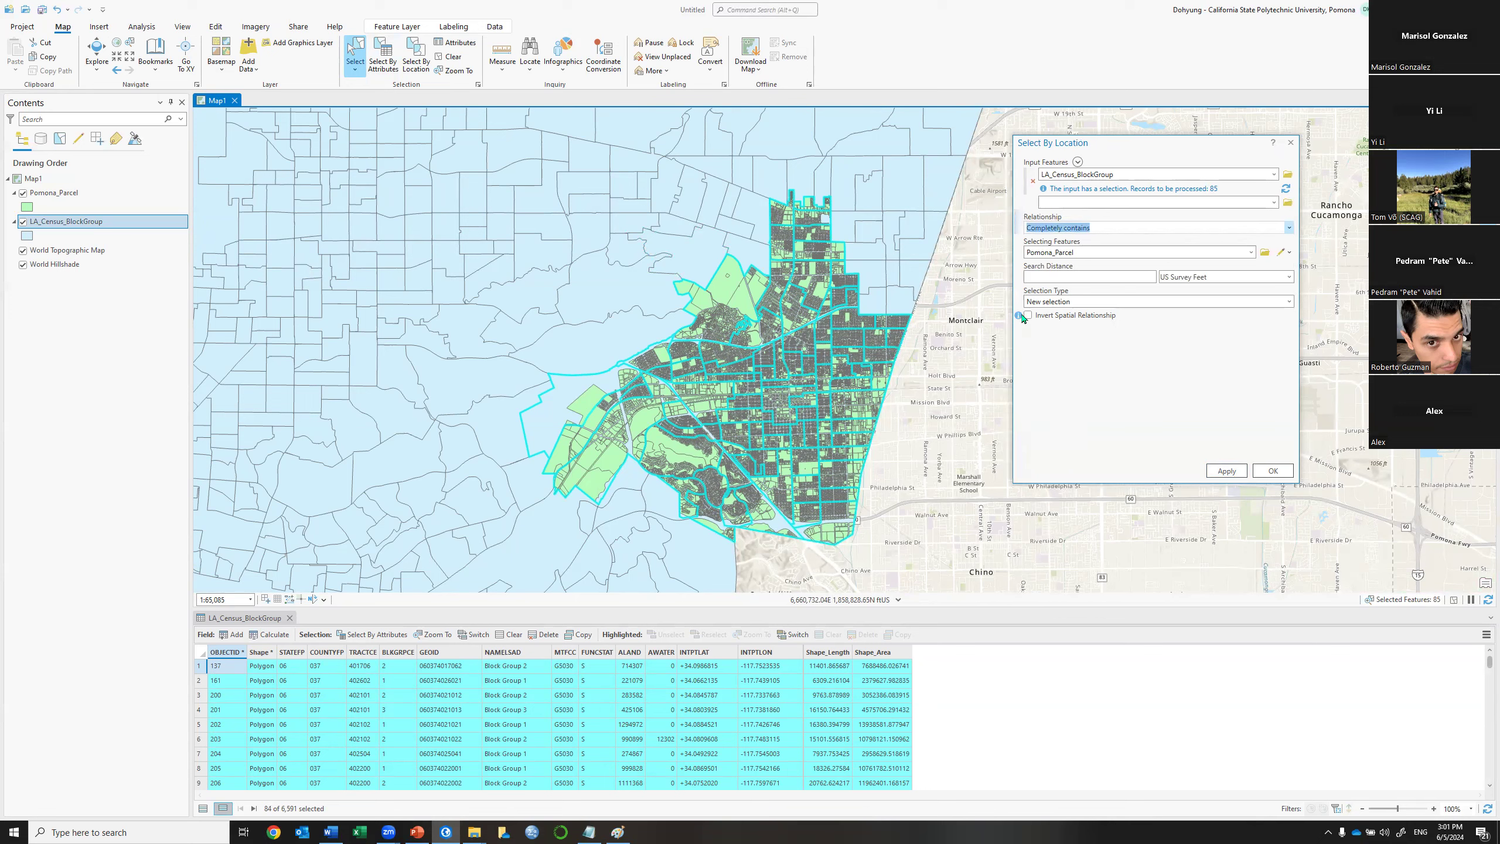
pyautogui.moveTo(1024, 318)
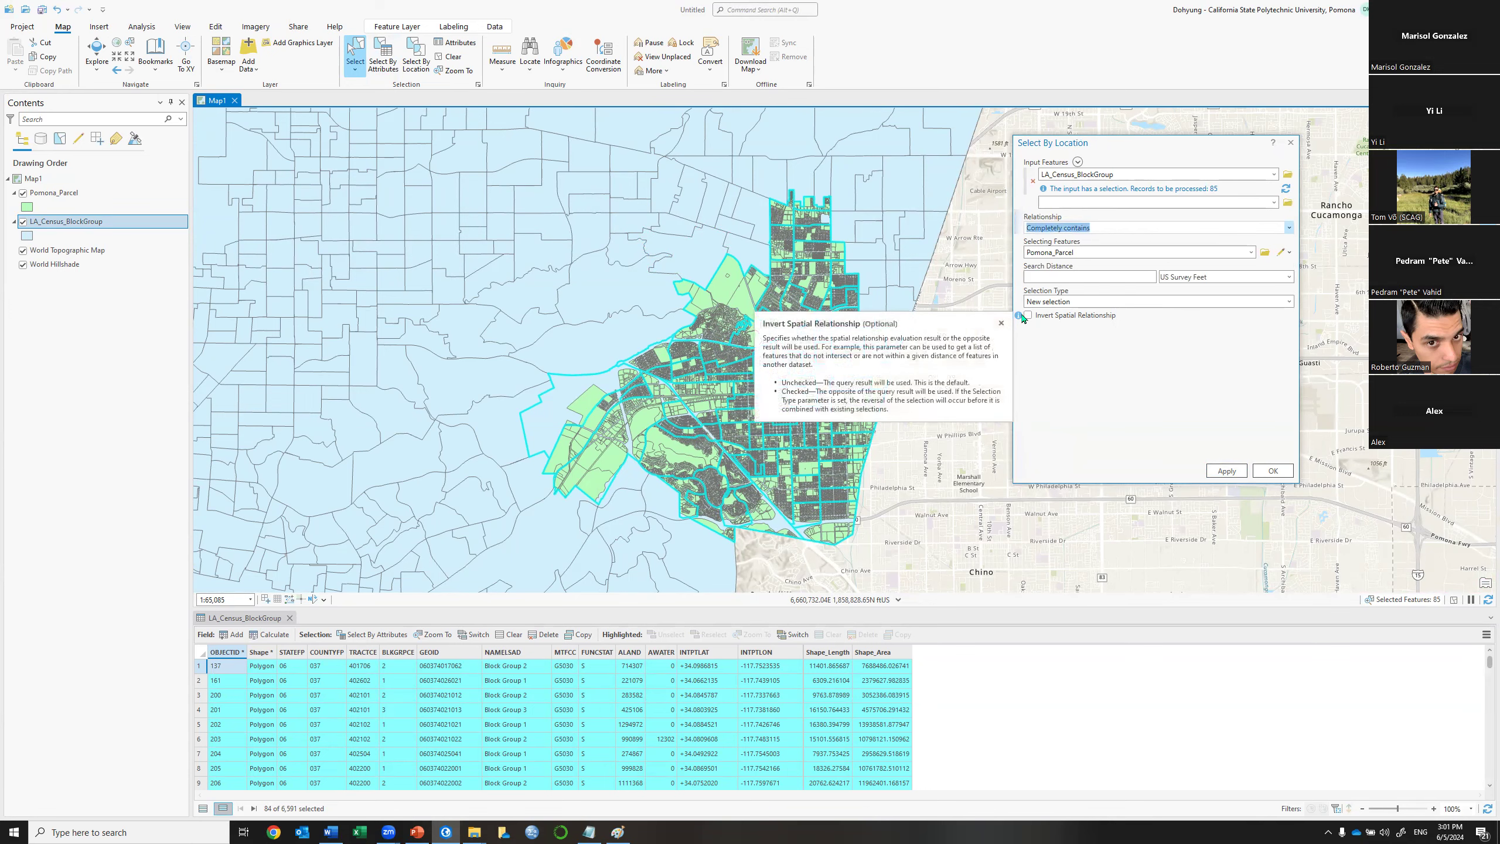
pyautogui.click(1290, 228)
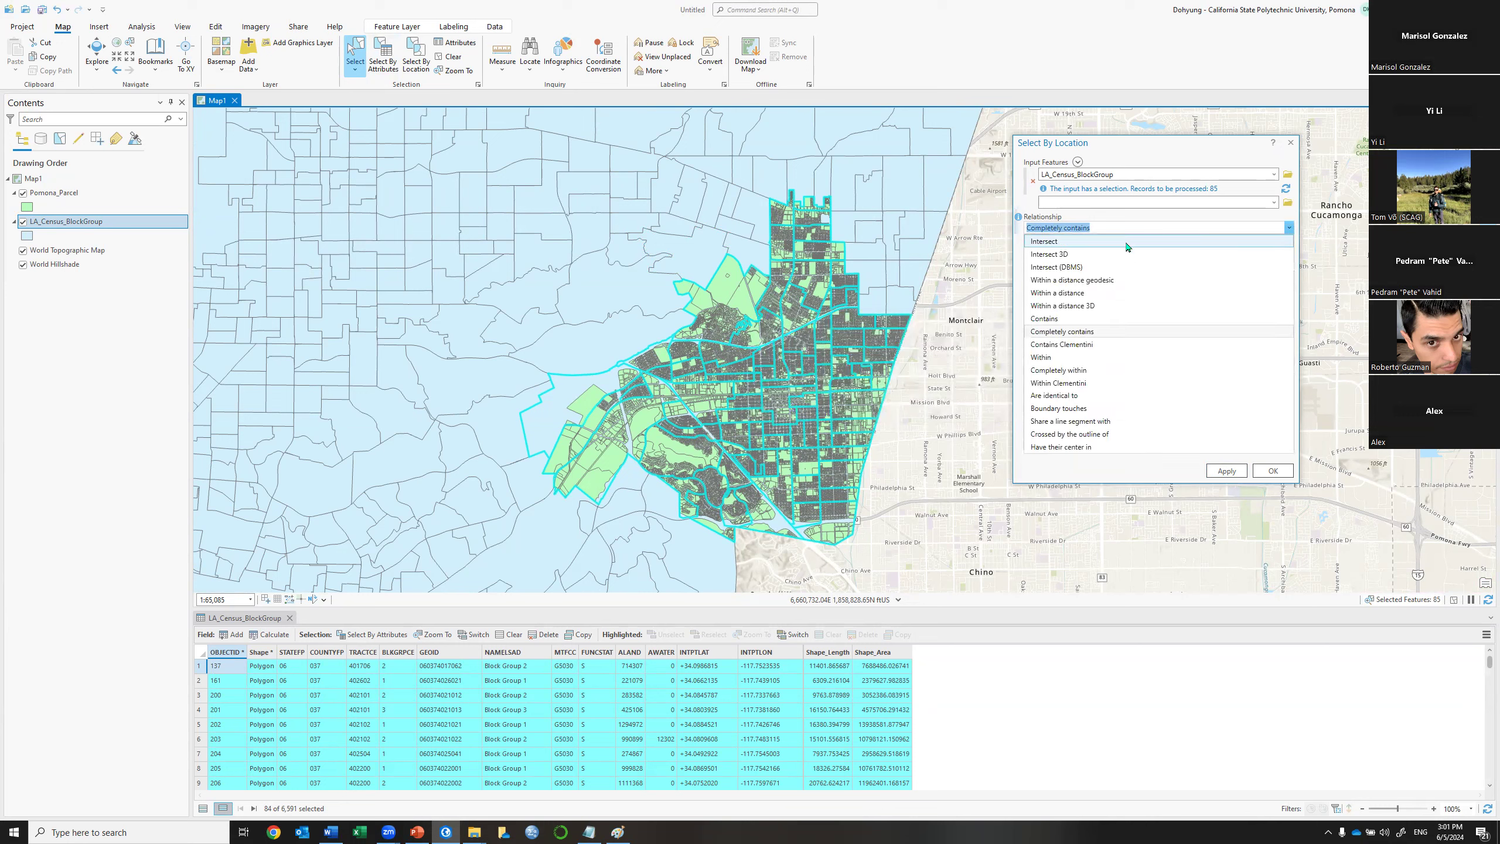
pyautogui.click(1074, 470)
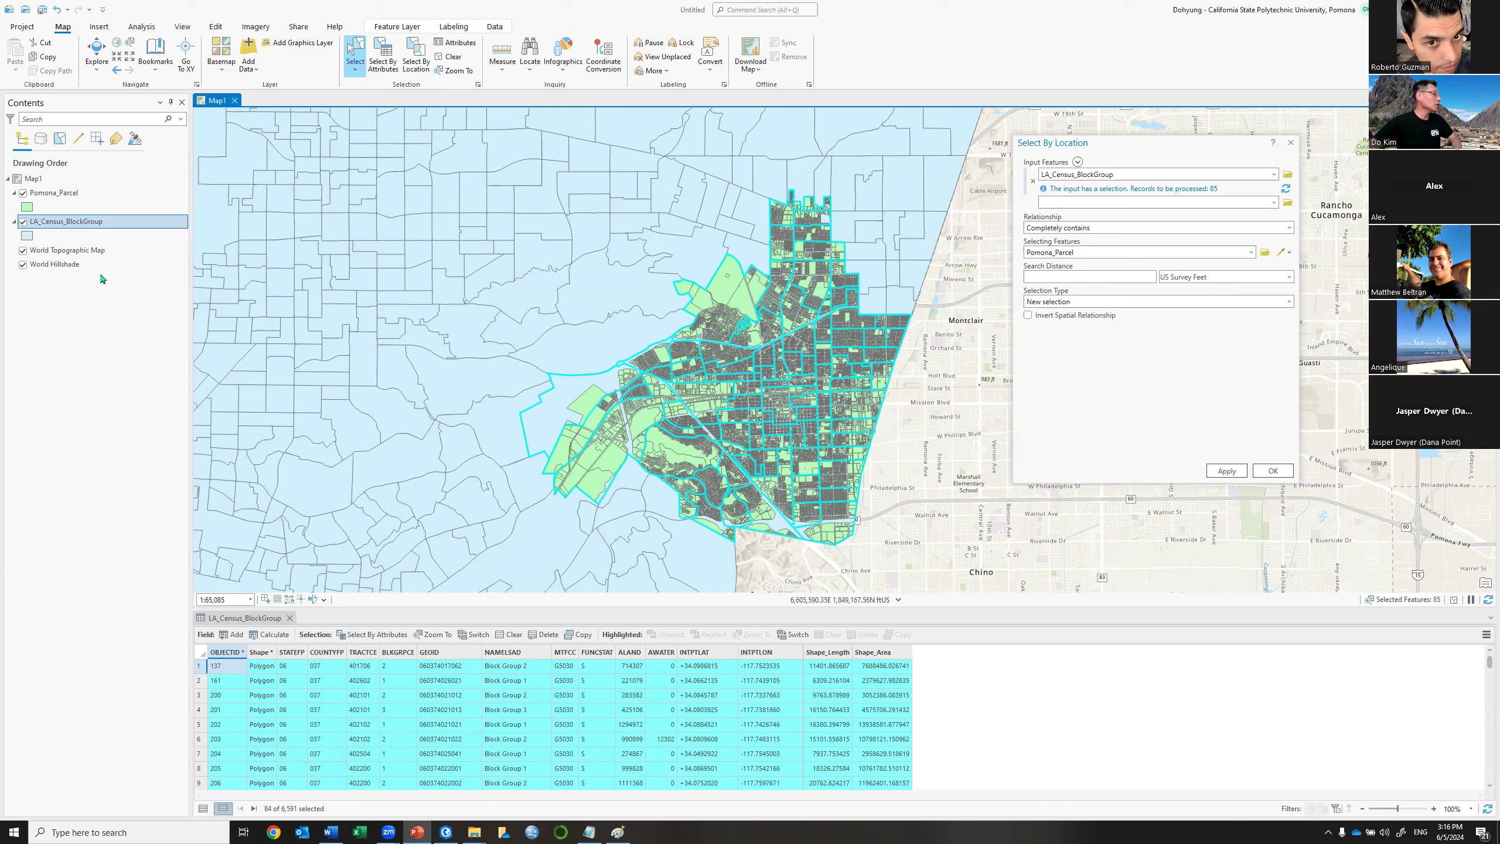
# Export the selected LA_Census_BlockGroup features to Session3_4 in Day2_Data.gdb as a feature class named Pomona_blockgroup.
pyautogui.rightClick(120, 221)
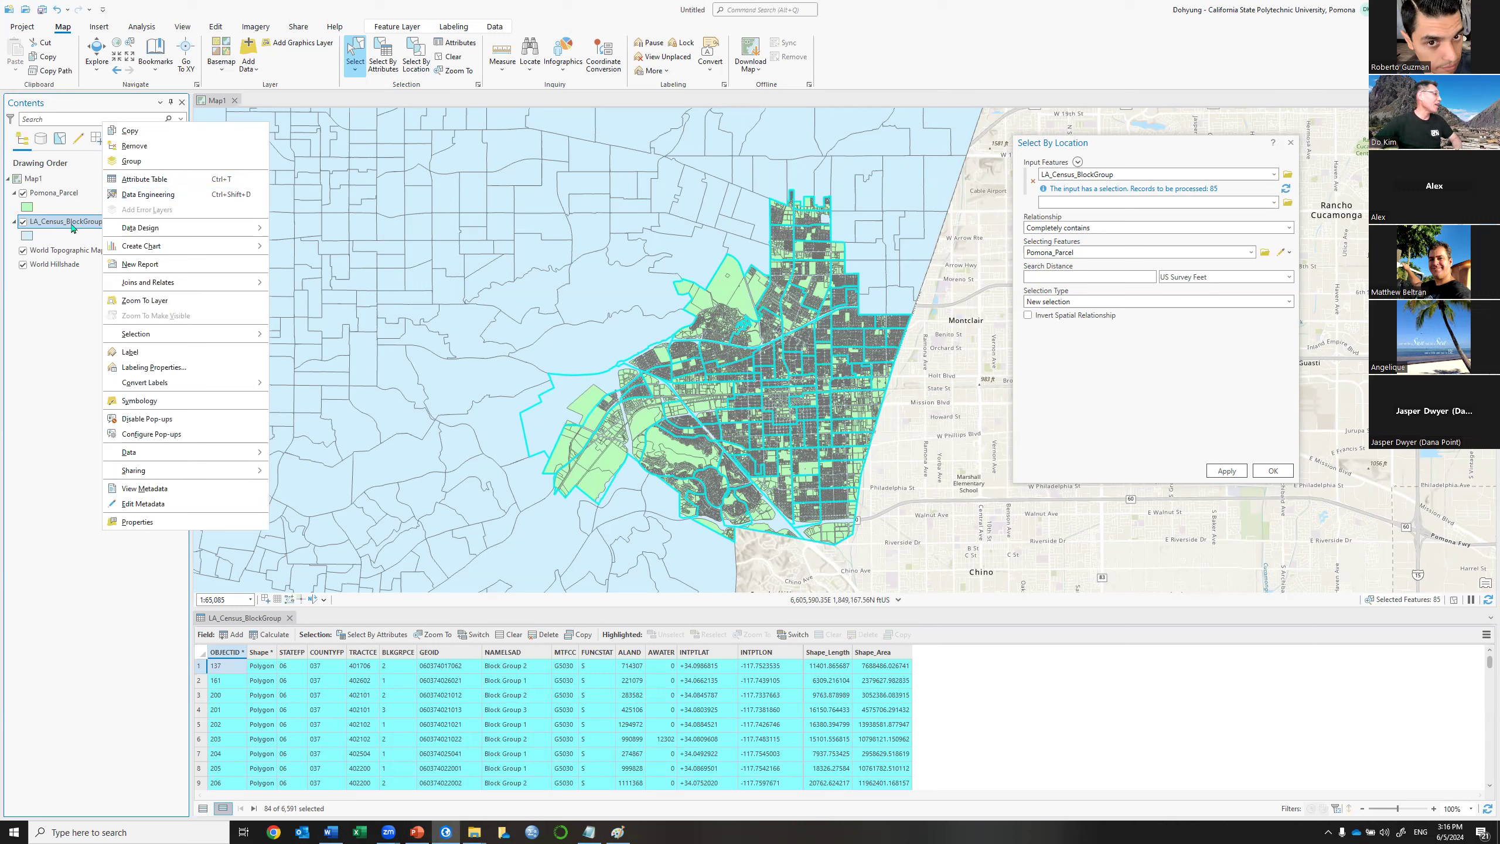
pyautogui.moveTo(197, 453)
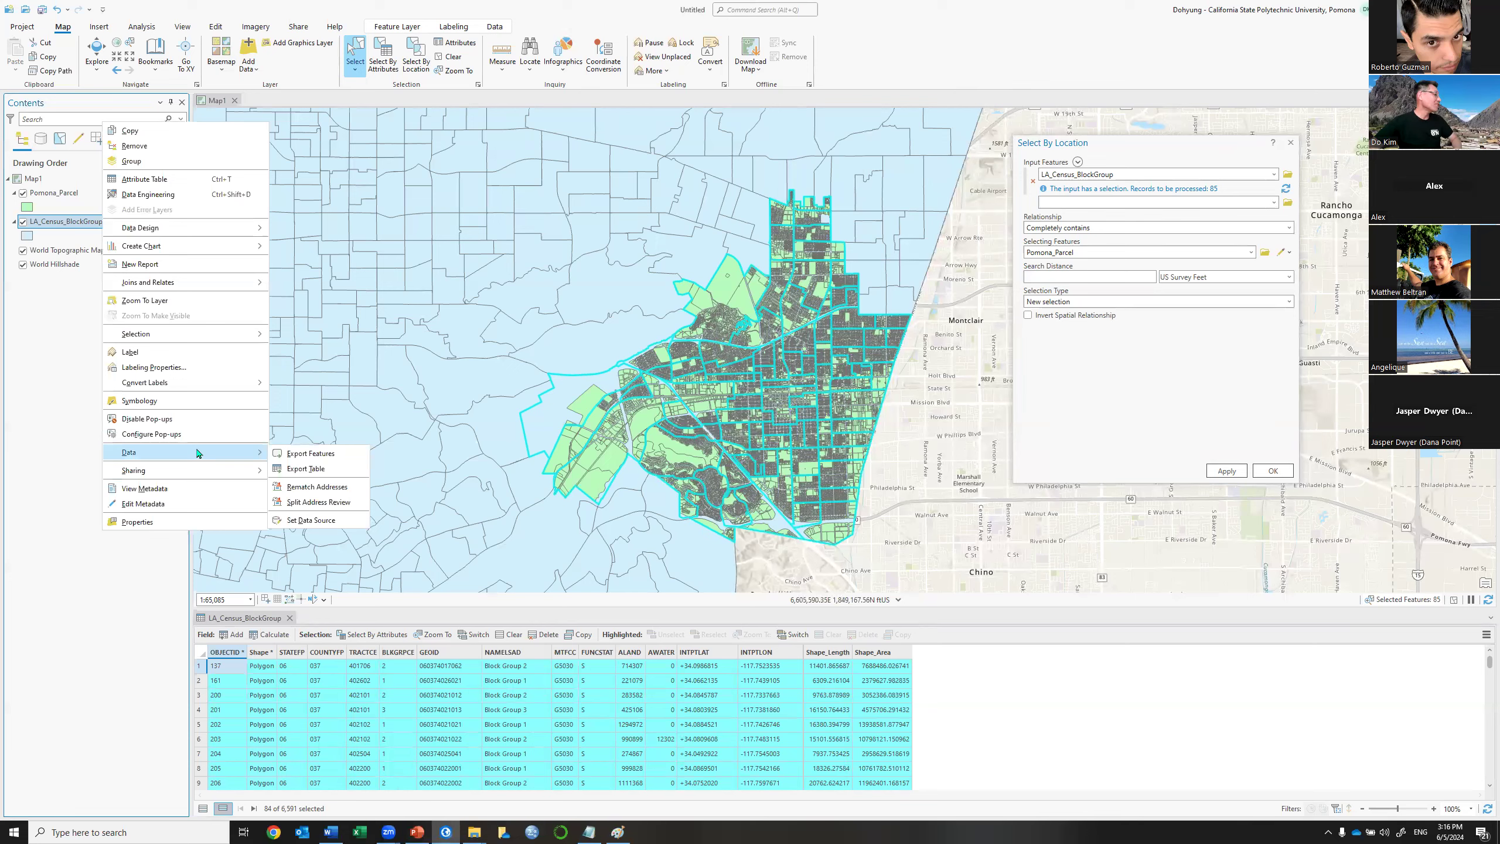
pyautogui.click(312, 454)
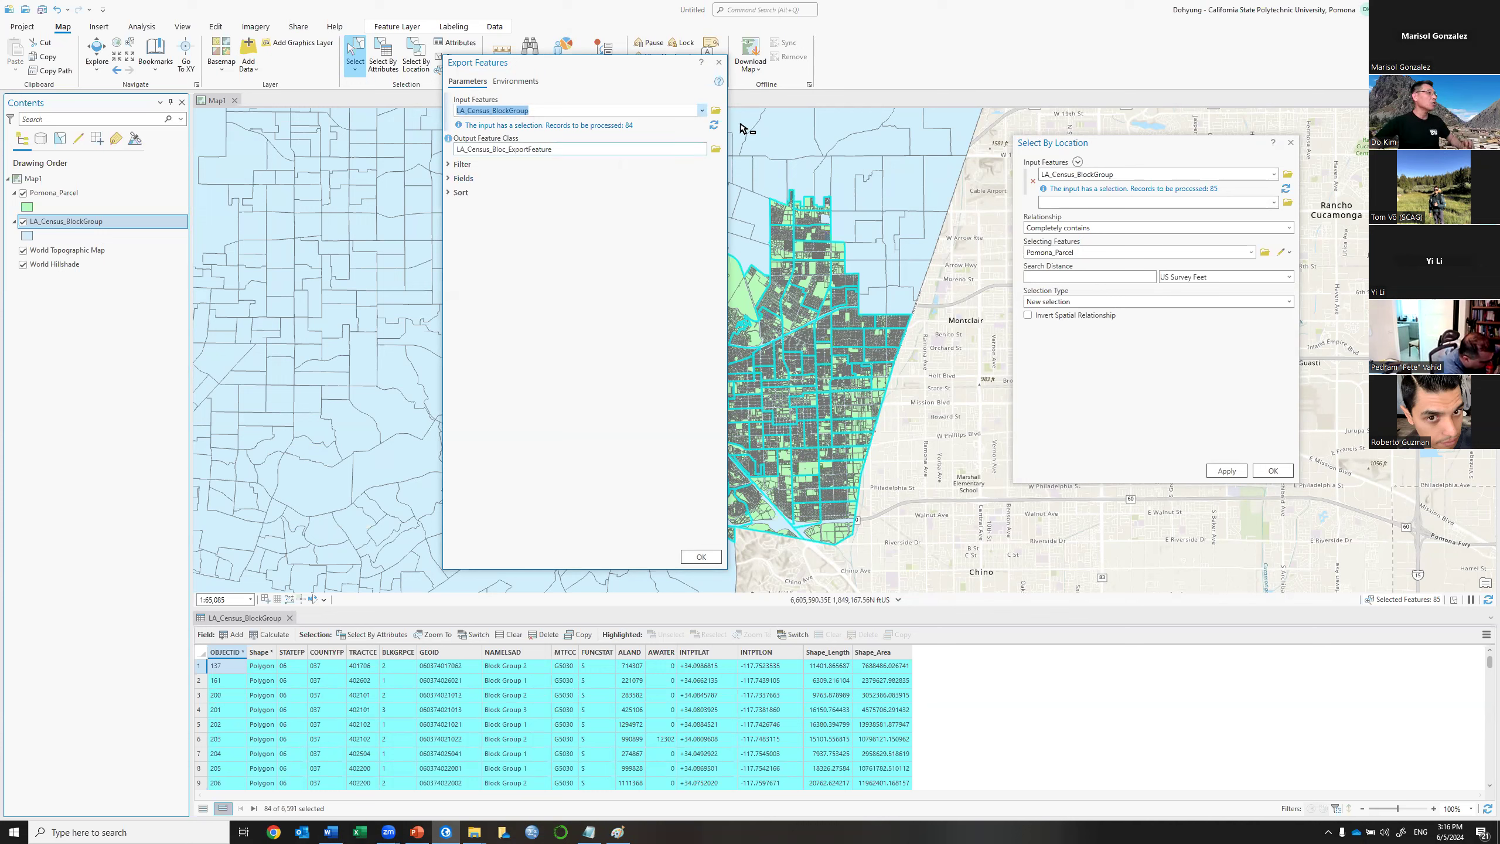
pyautogui.click(716, 150)
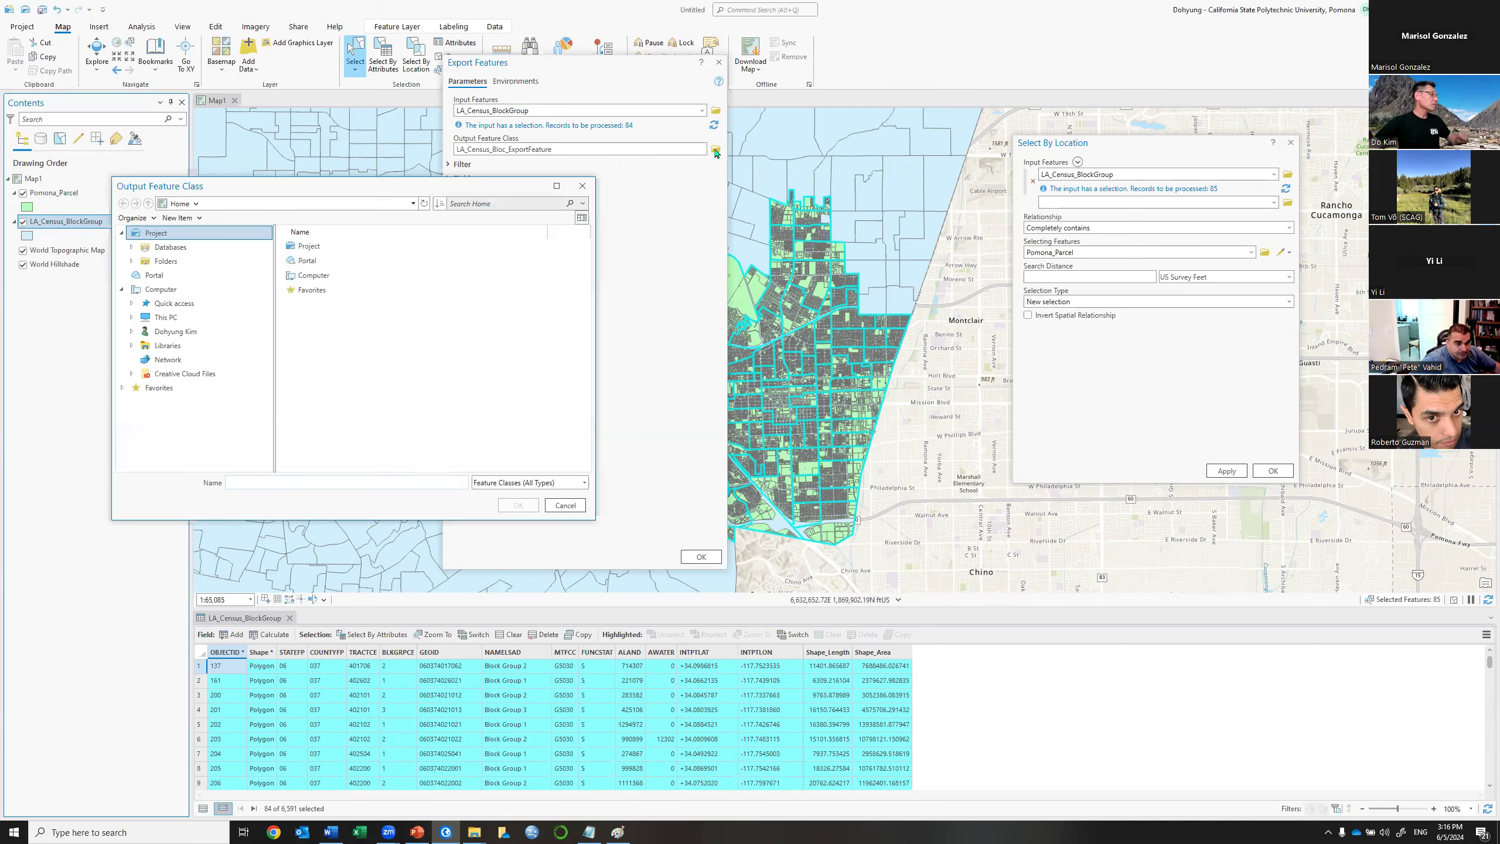
pyautogui.click(319, 246)
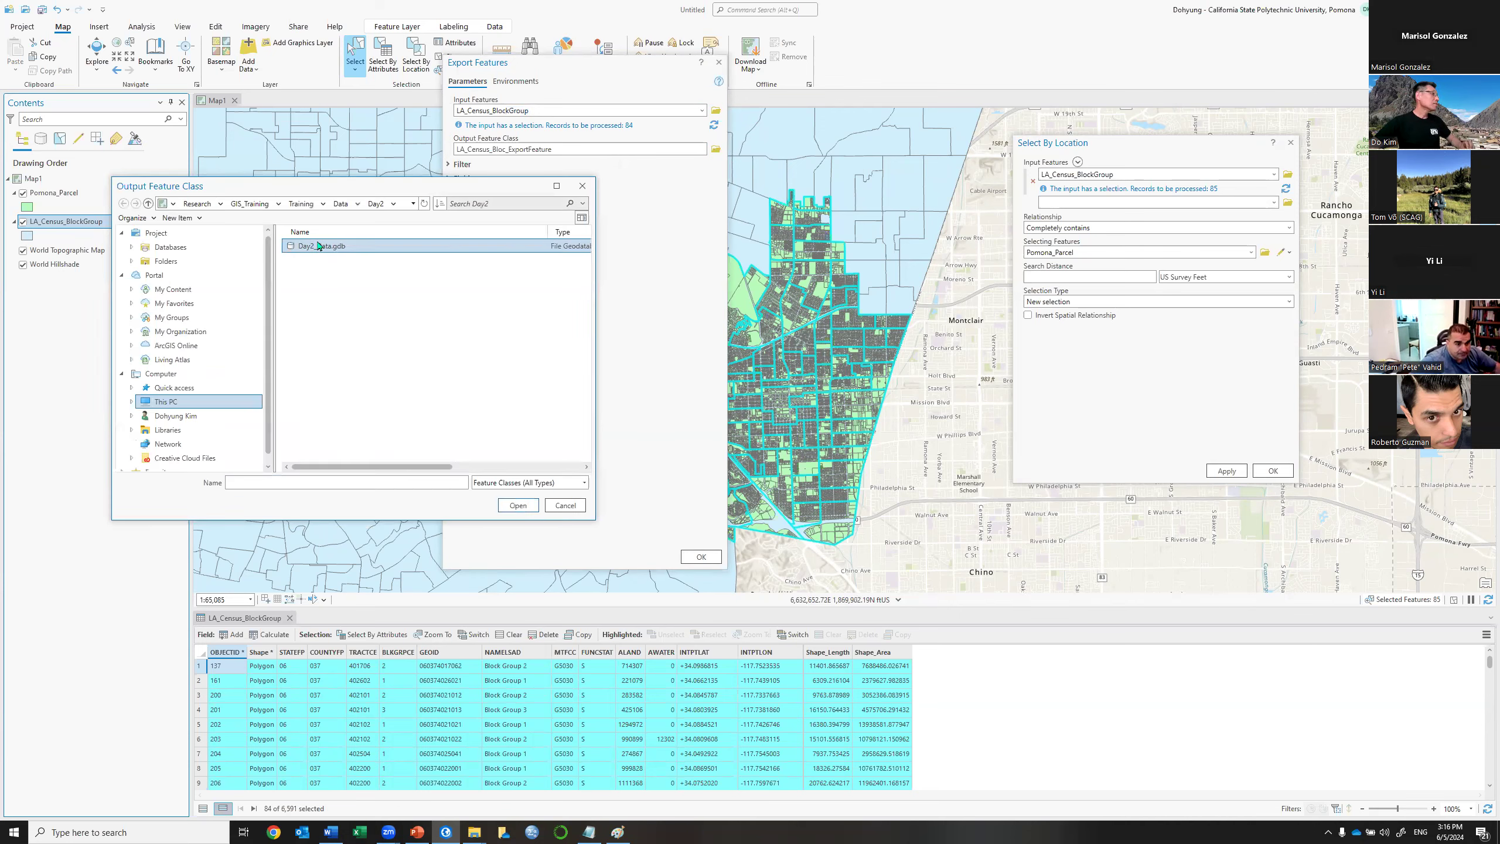
pyautogui.doubleClick(319, 246)
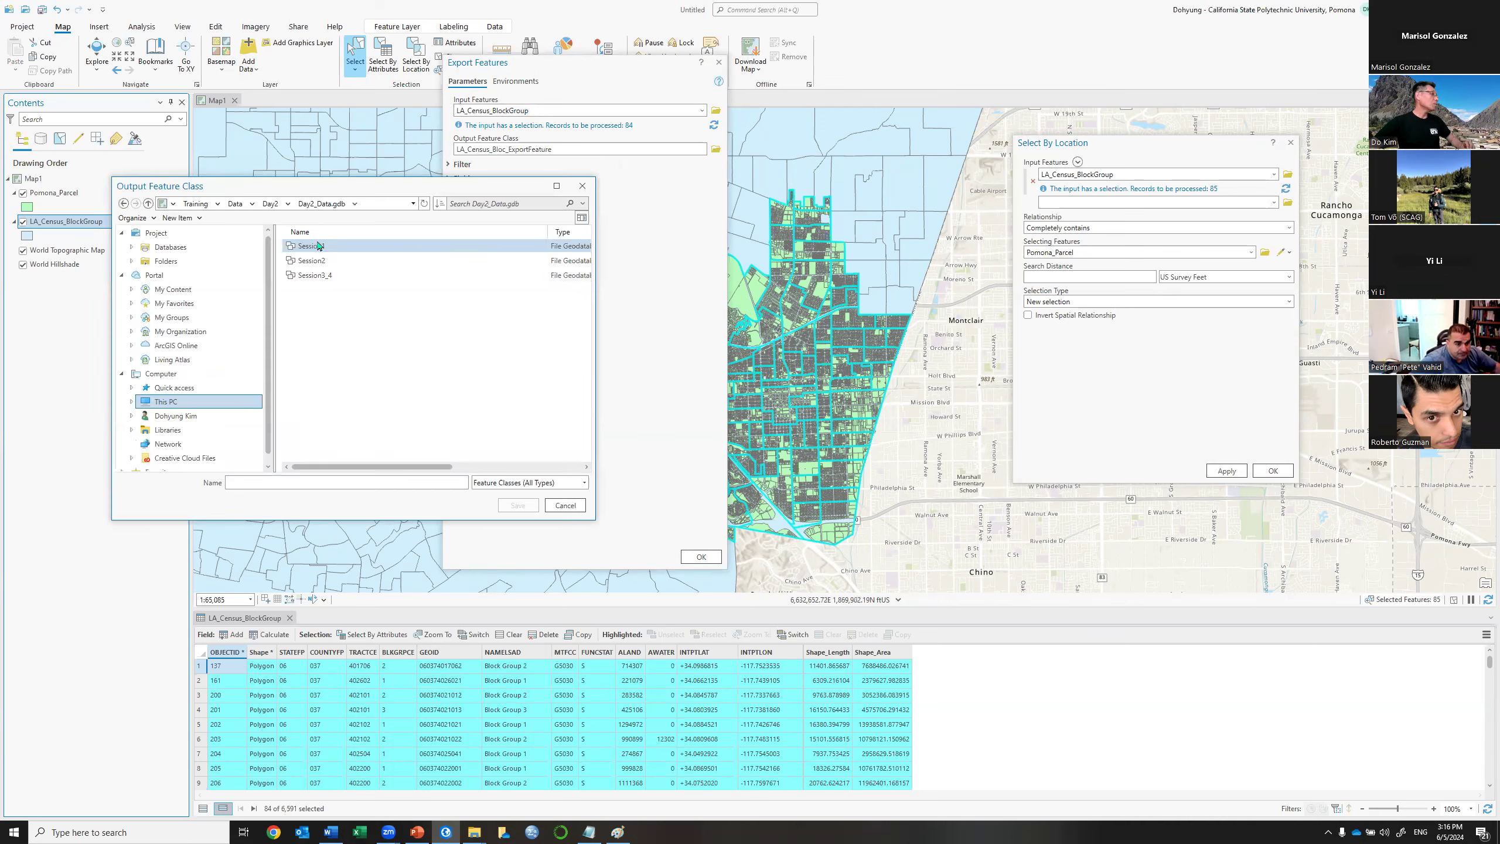
pyautogui.doubleClick(316, 277)
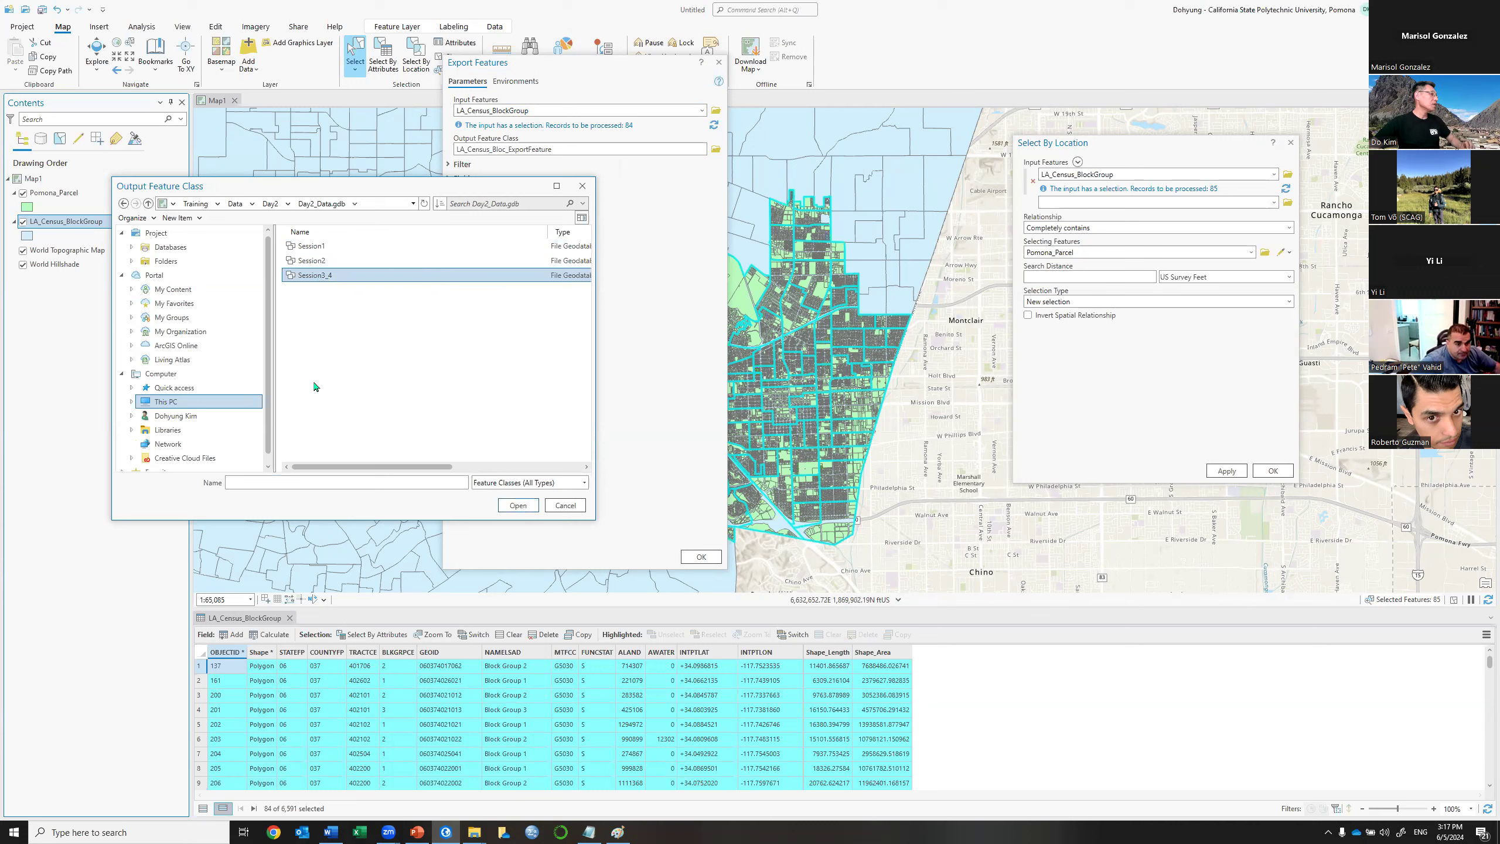
pyautogui.click(243, 482)
pyautogui.write('Pomona_blockgroup')
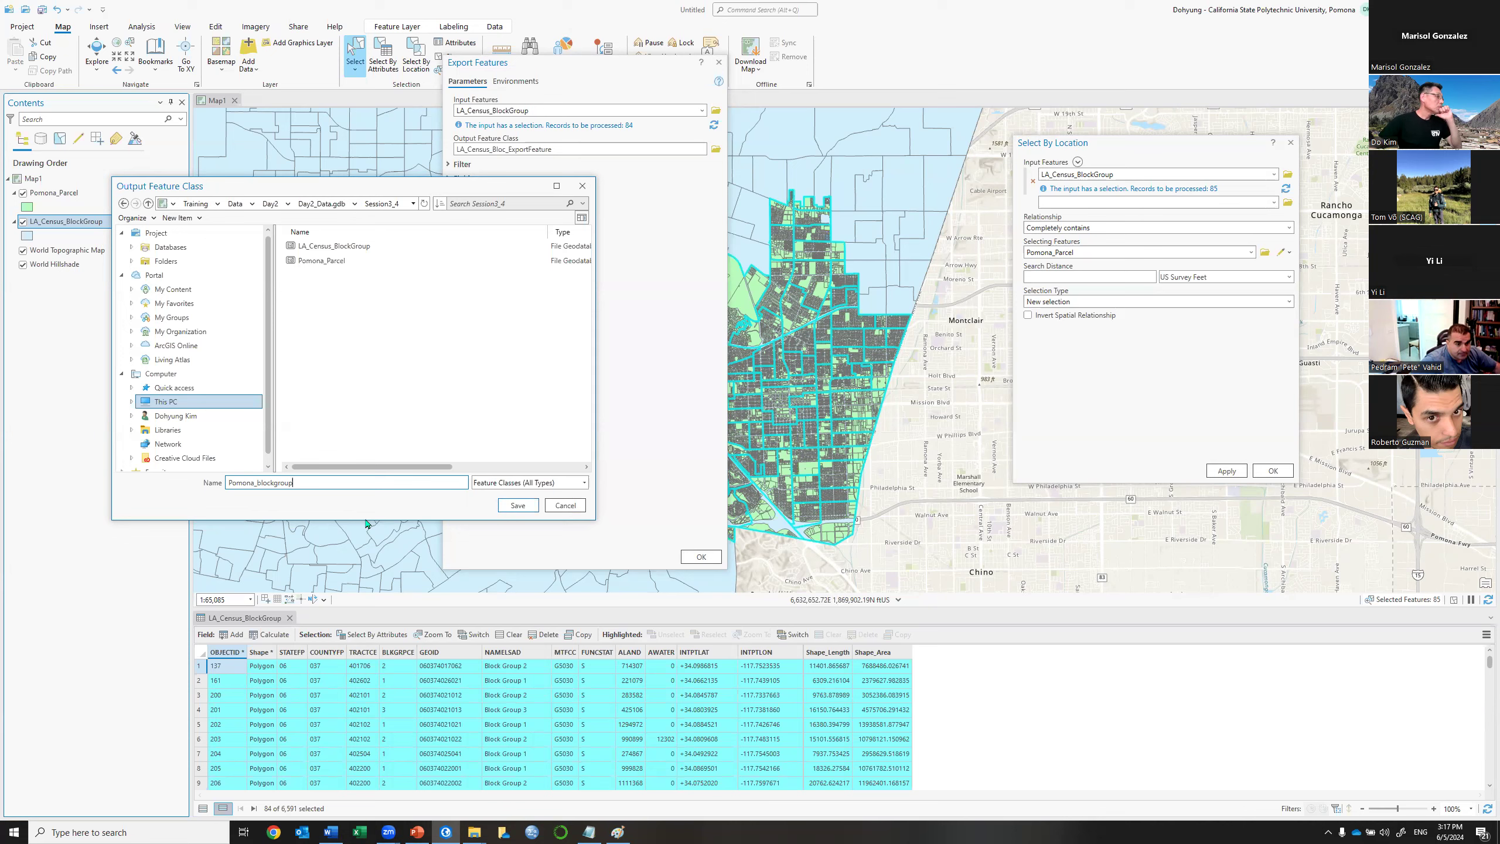
pyautogui.click(518, 505)
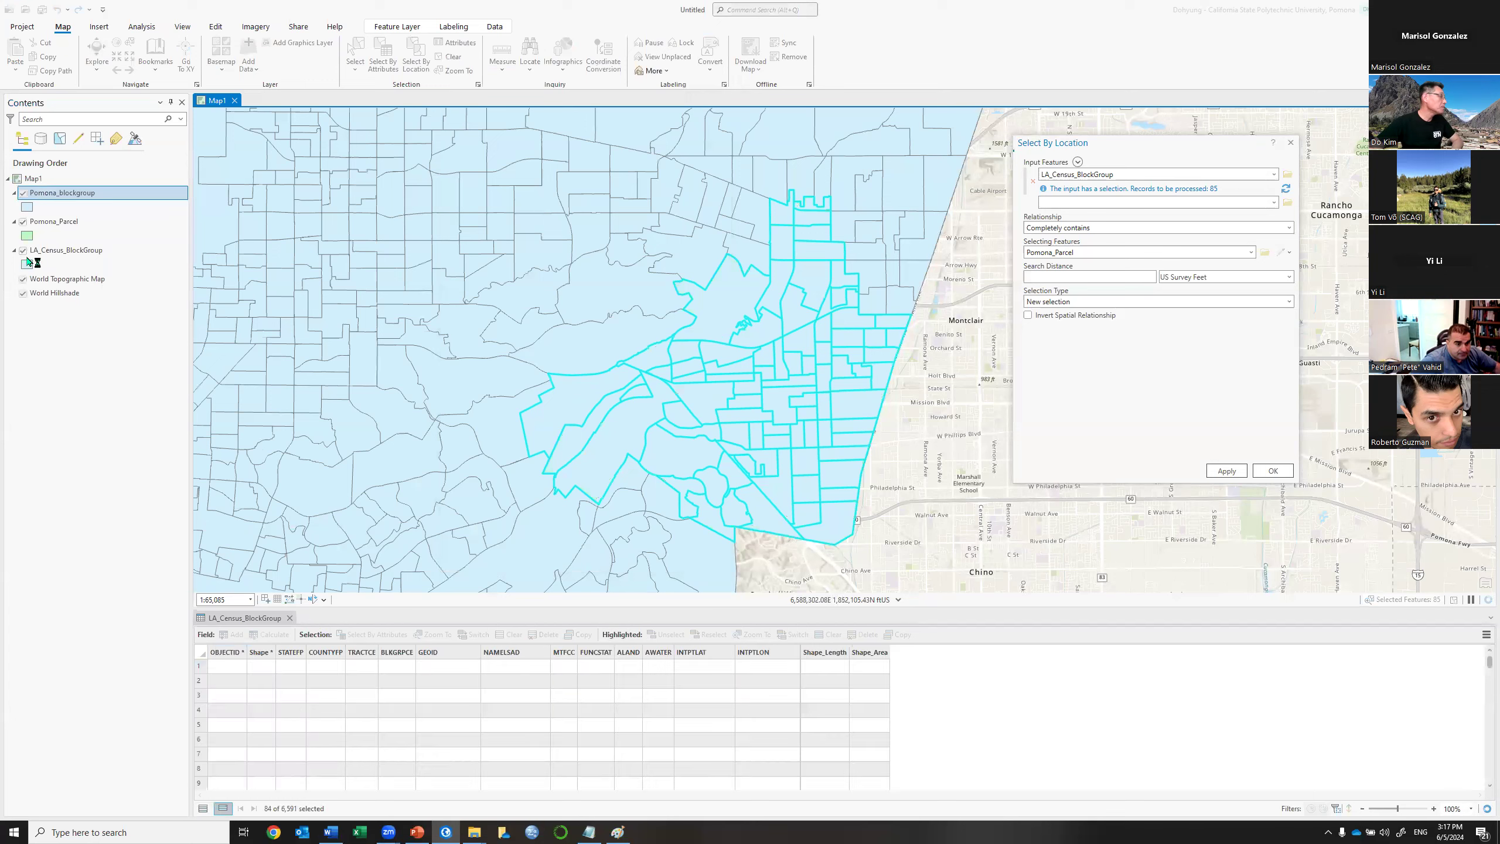
# Close Select By Location and hide the LA_Census_BlockGroup and Pomona_blockgroup layers, leaving Pomona_Parcel displayed over the basemap.
pyautogui.click(25, 255)
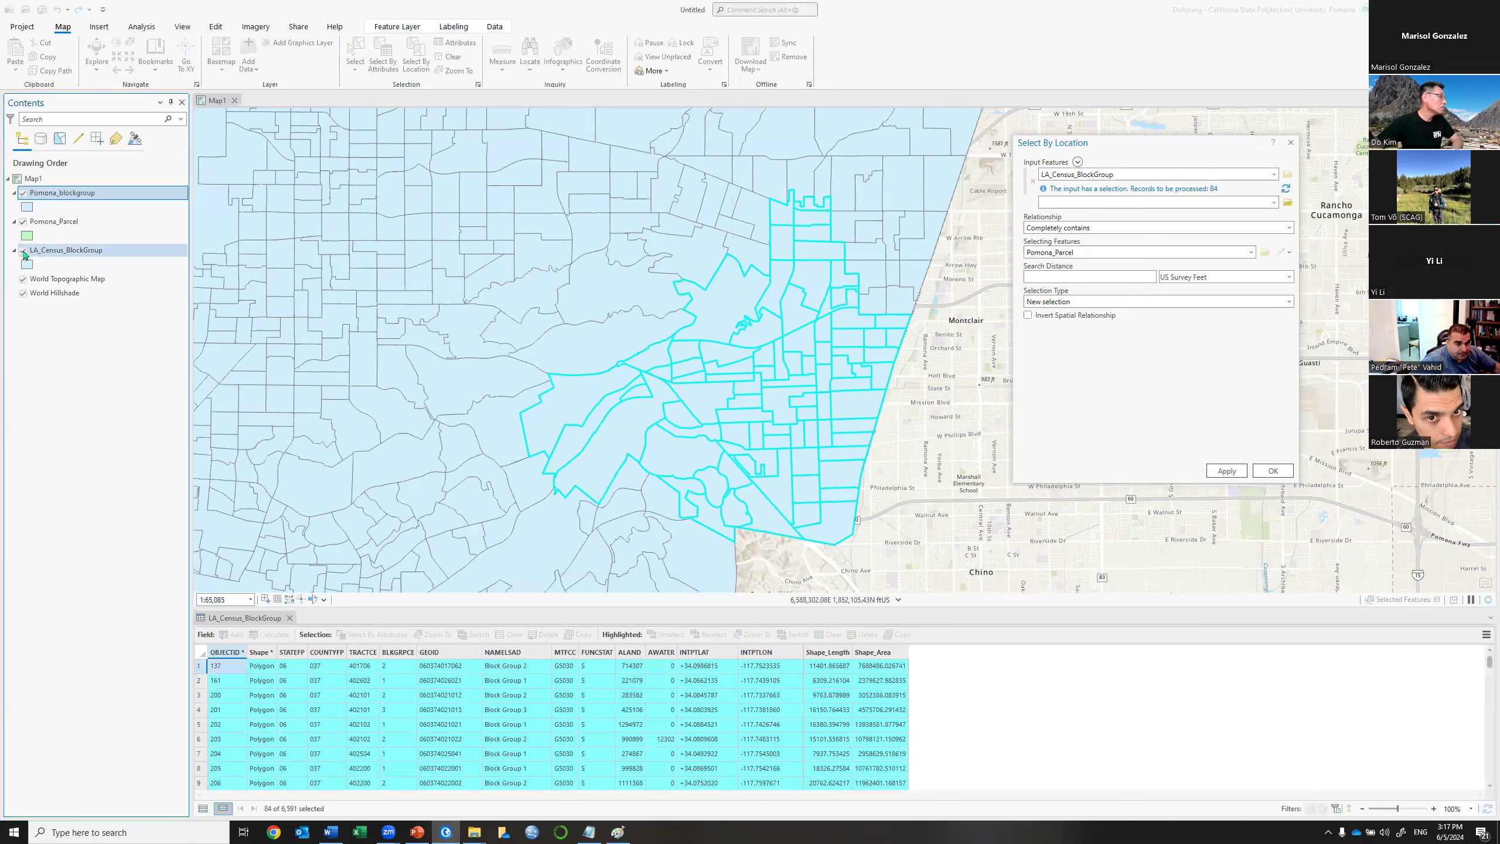
pyautogui.click(24, 252)
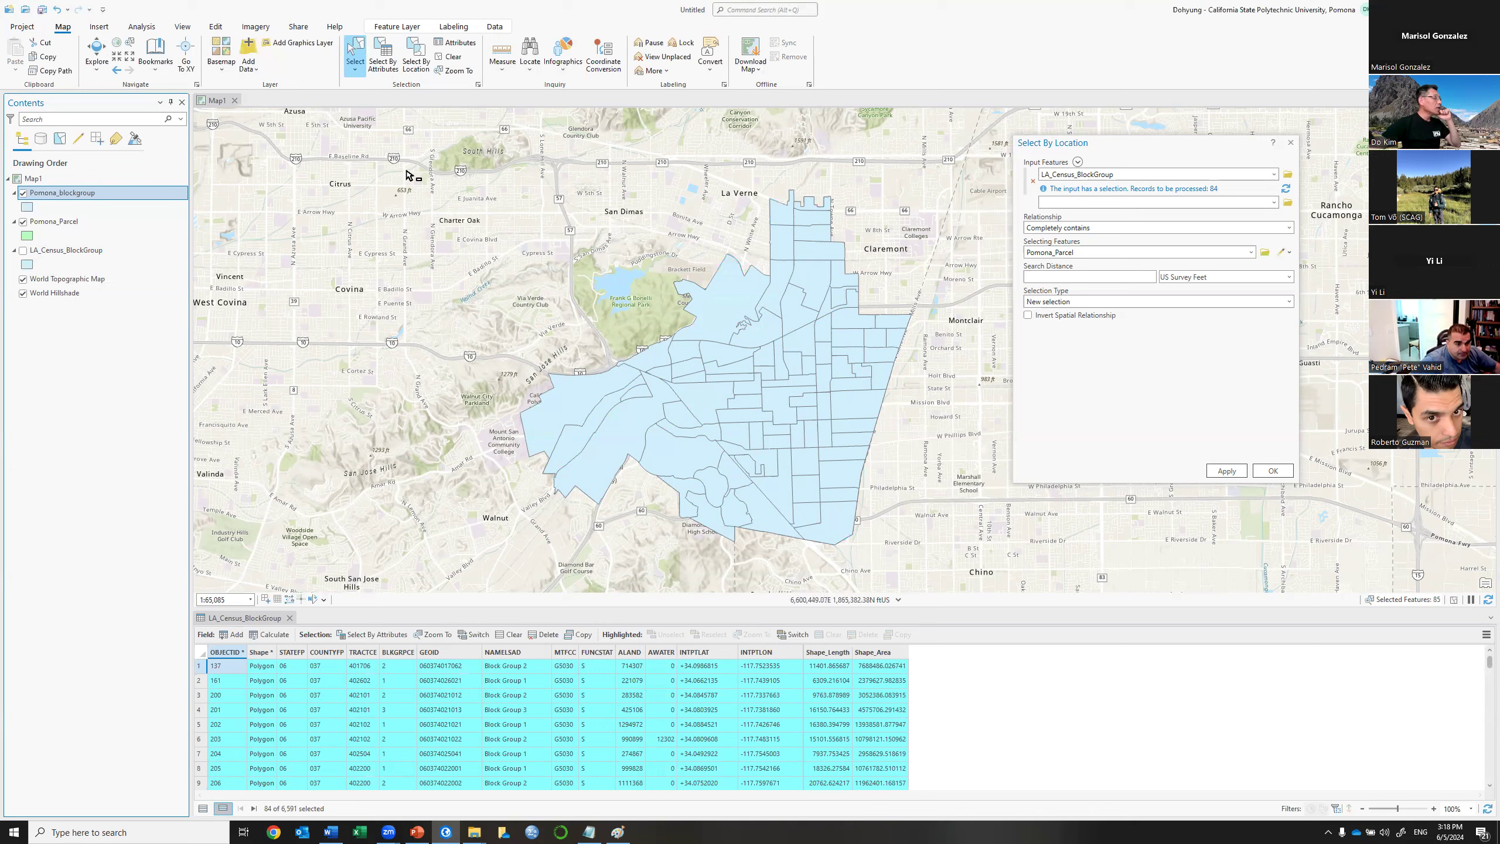
pyautogui.click(1289, 143)
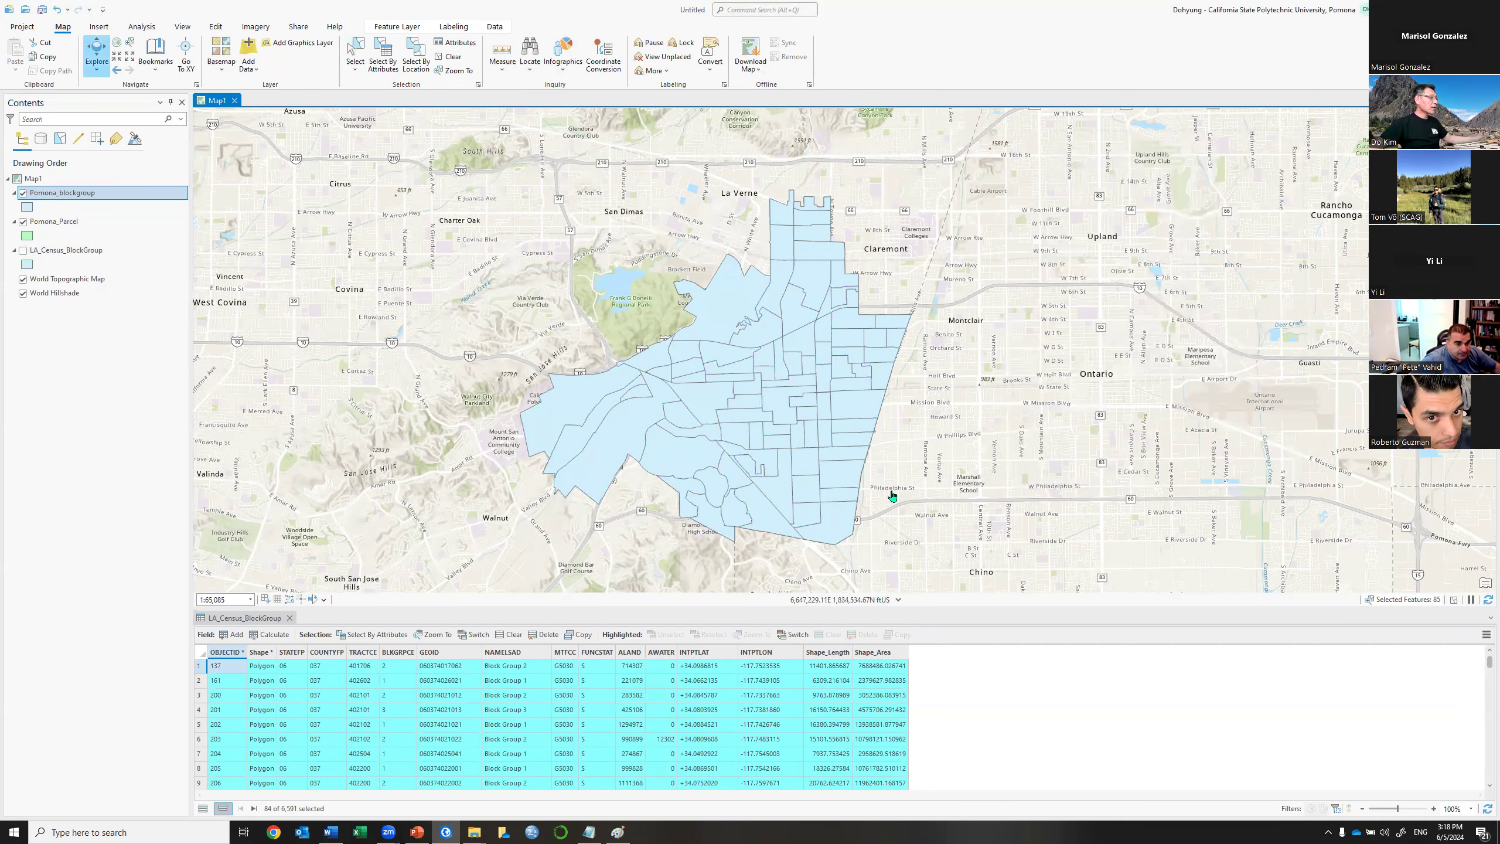
pyautogui.click(24, 194)
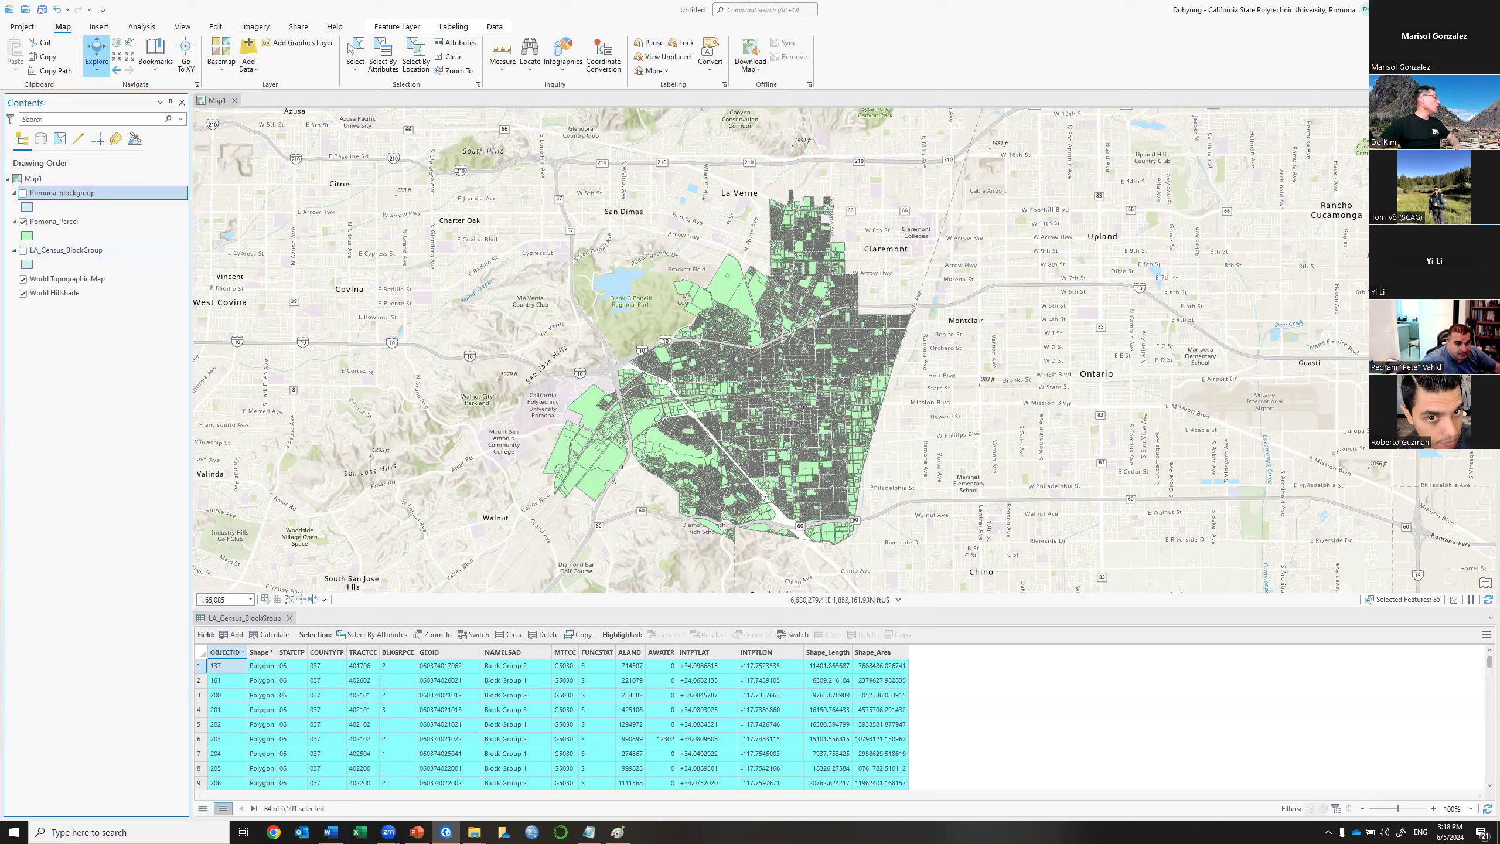
# Check the Attribute Data Query slide in PowerPoint, return to ArcGIS Pro, and close the LA_Census_BlockGroup table.
pyautogui.hotkey('alt', 'Tab')
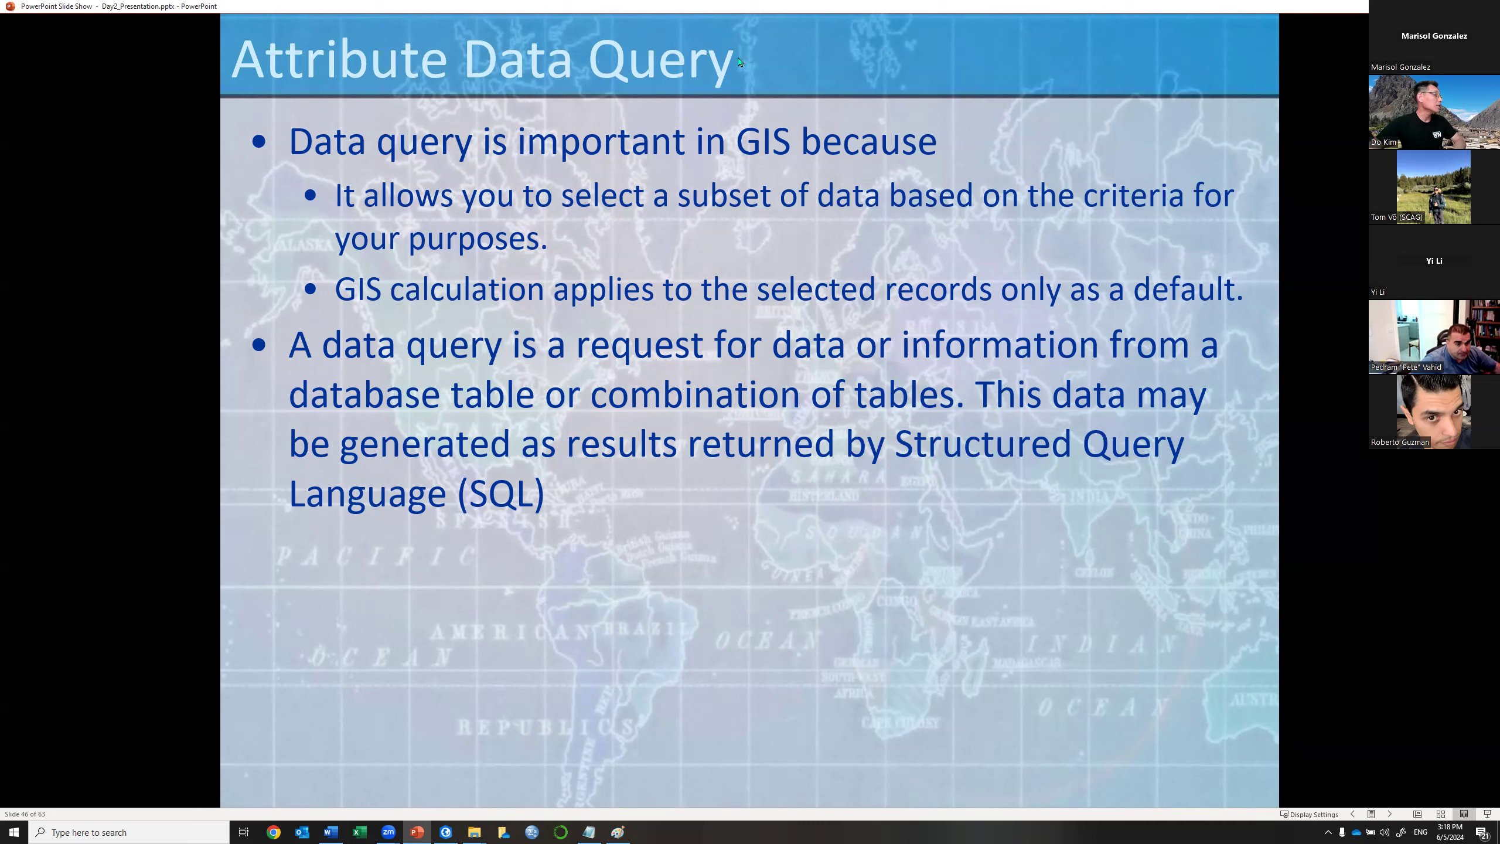
pyautogui.hotkey('alt', 'Tab')
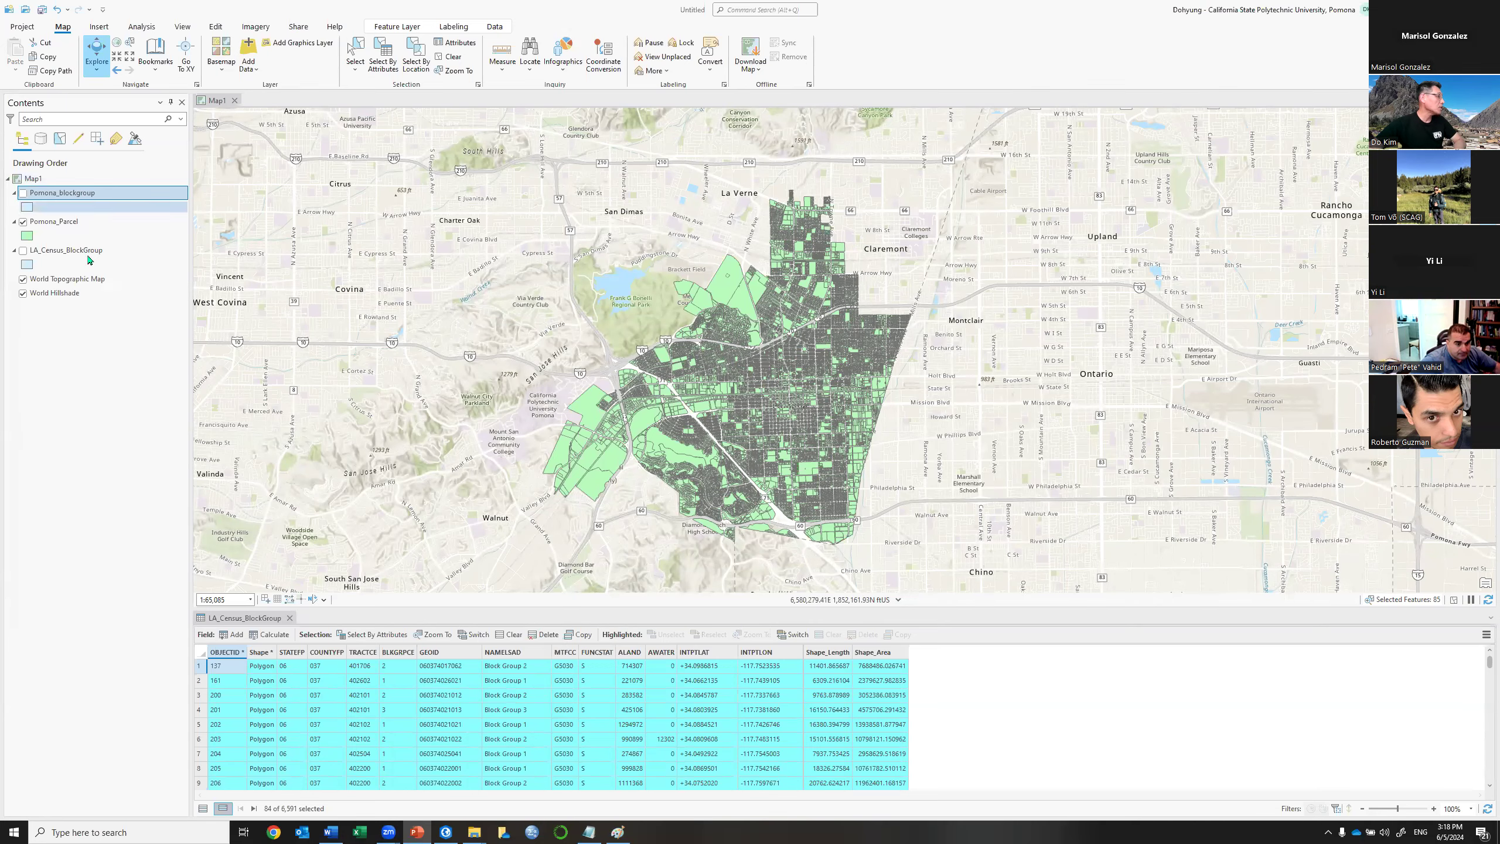
pyautogui.click(290, 618)
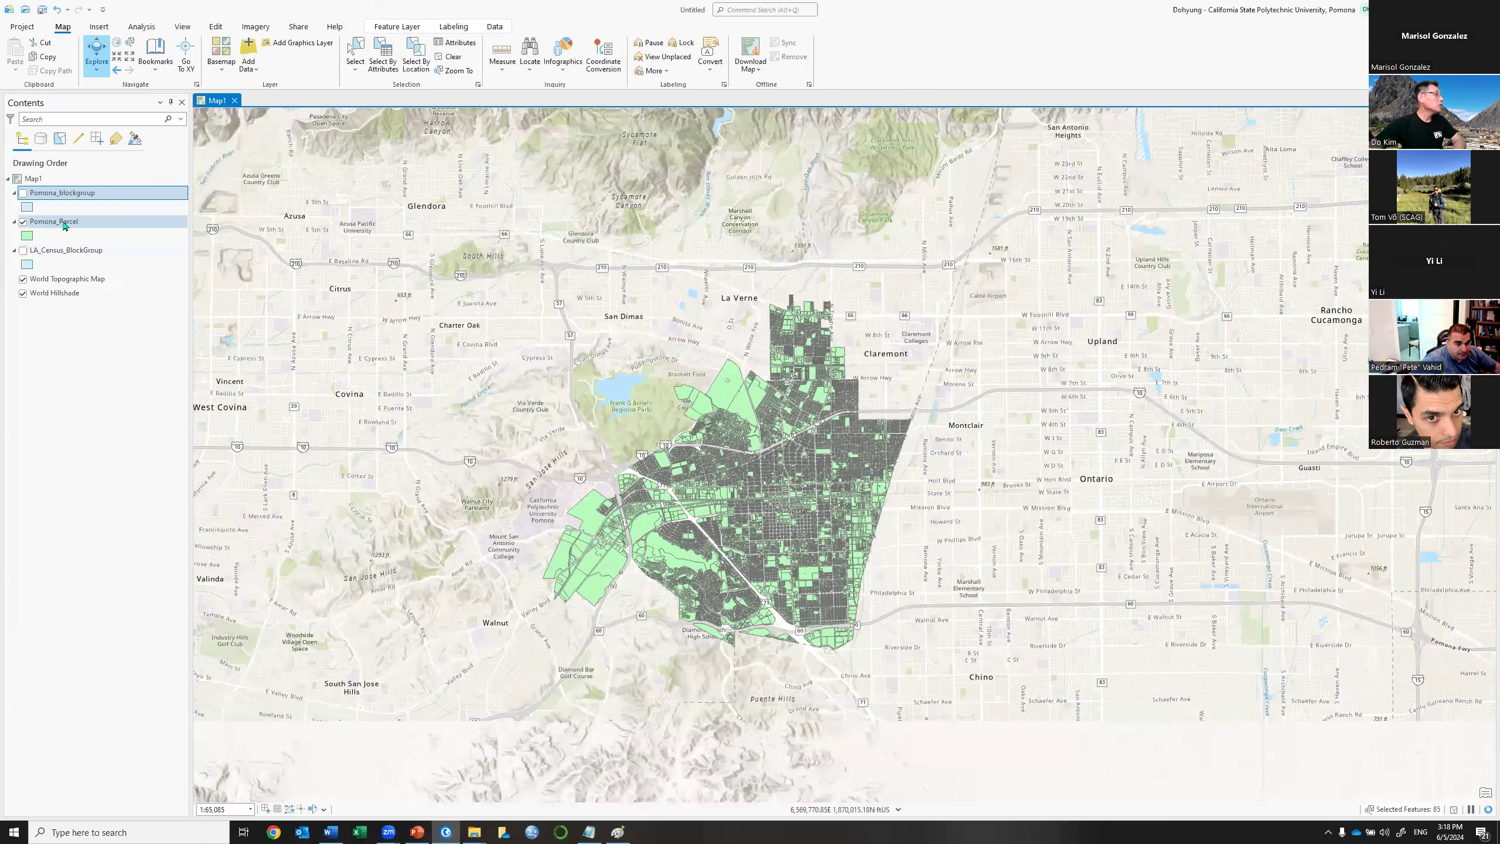
# Open the Pomona_Parcel attribute table, highlight the AV_TOTAL field, and shrink the table so more of the map shows.
pyautogui.rightClick(64, 223)
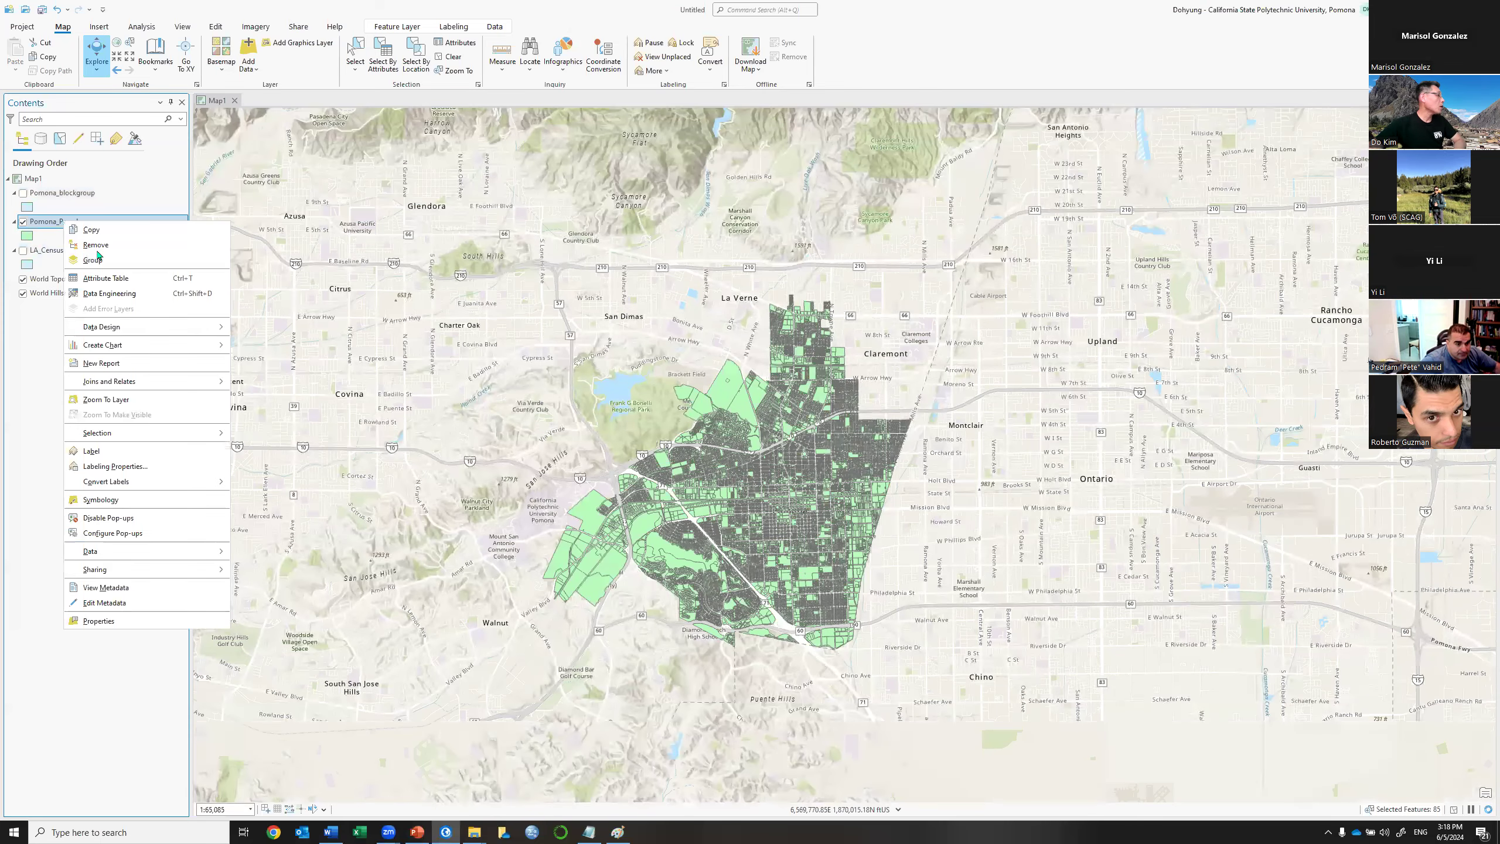
pyautogui.click(106, 279)
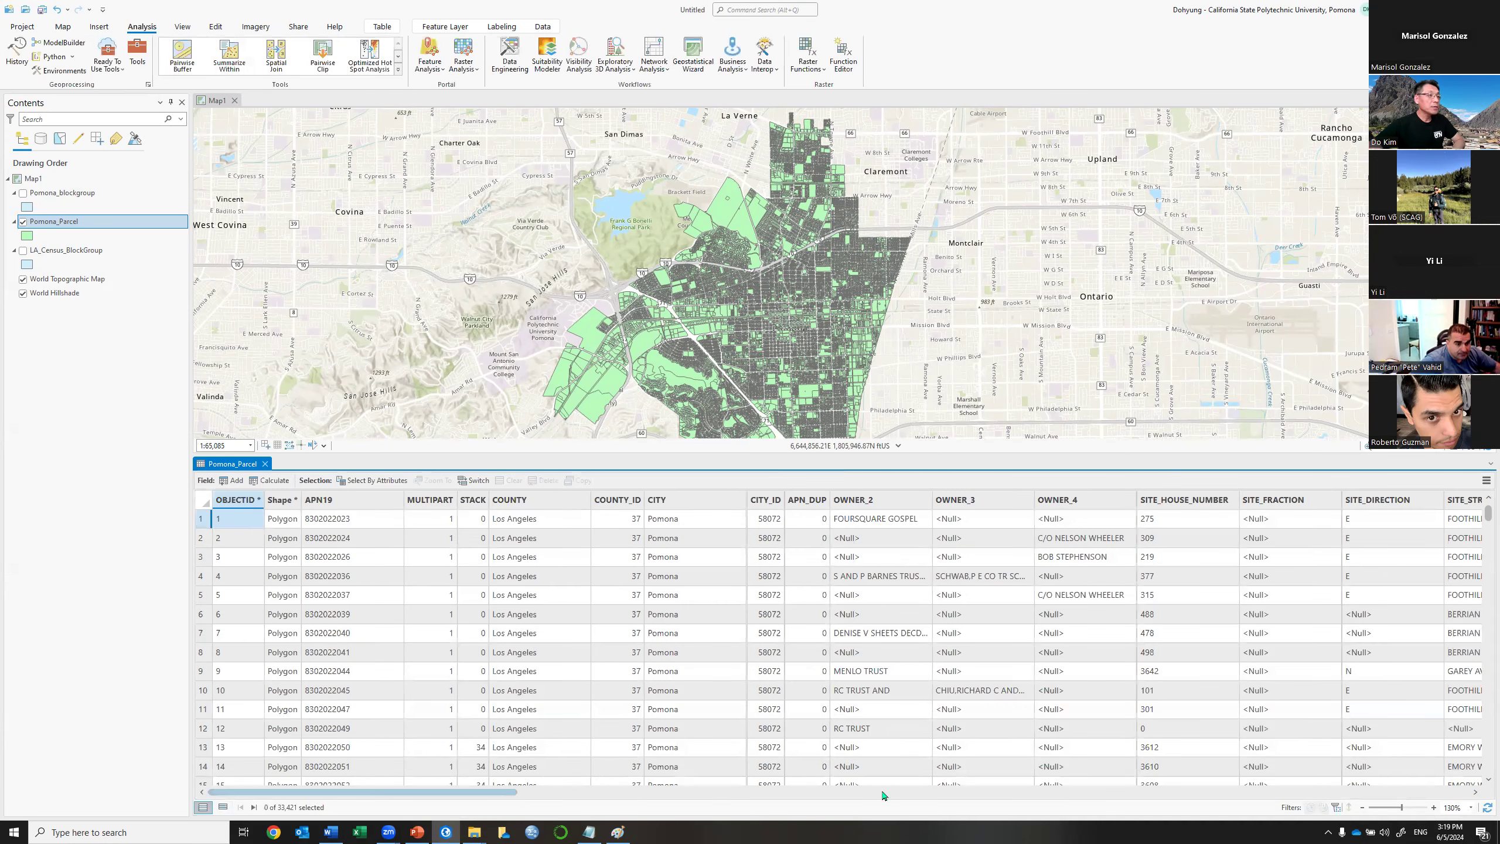
pyautogui.hscroll(1, 1028, 798)
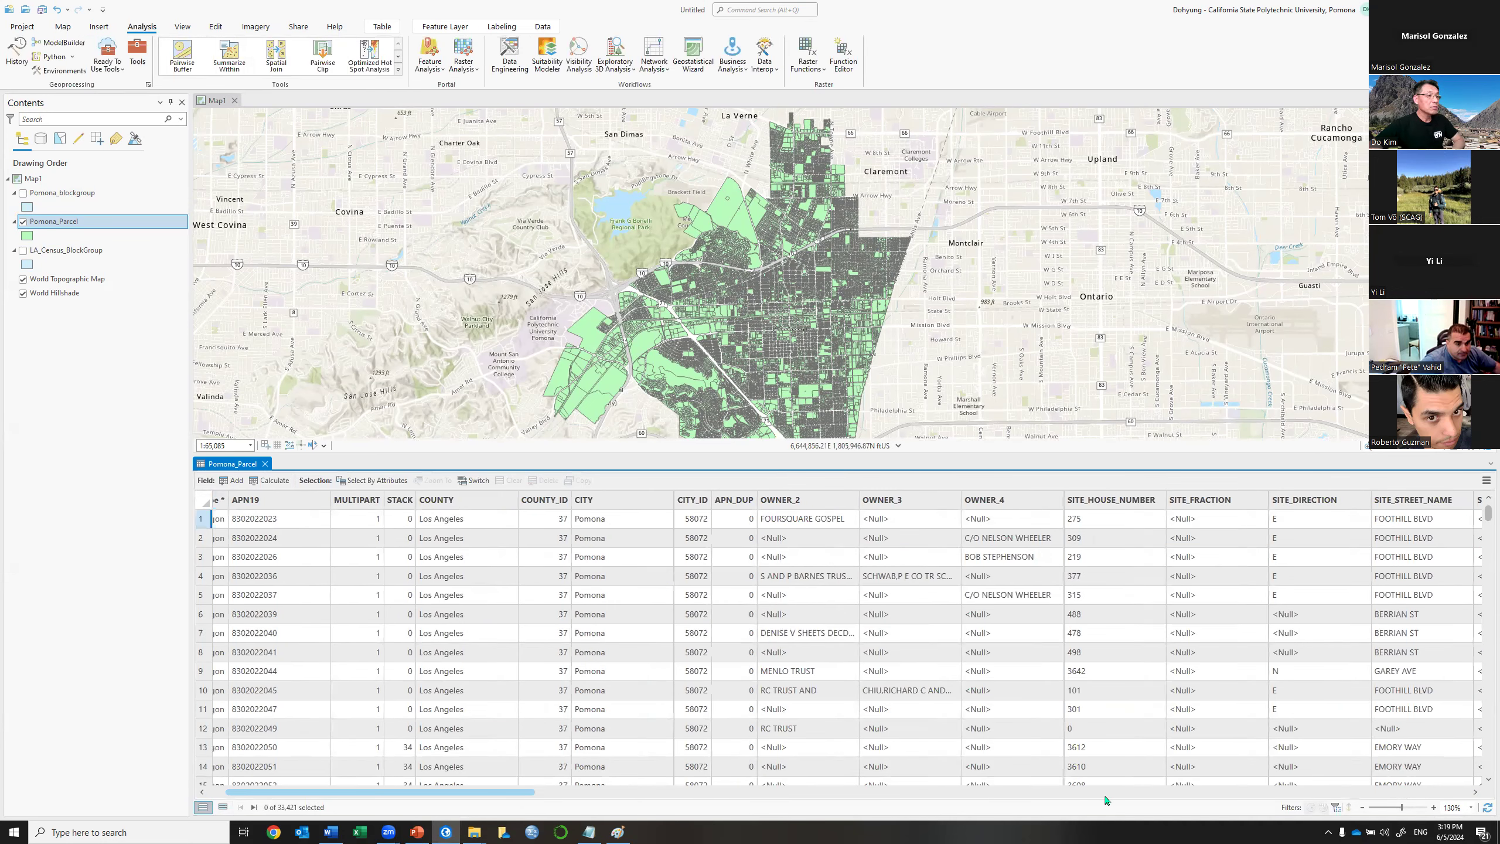
pyautogui.click(1208, 790)
pyautogui.click(1208, 789)
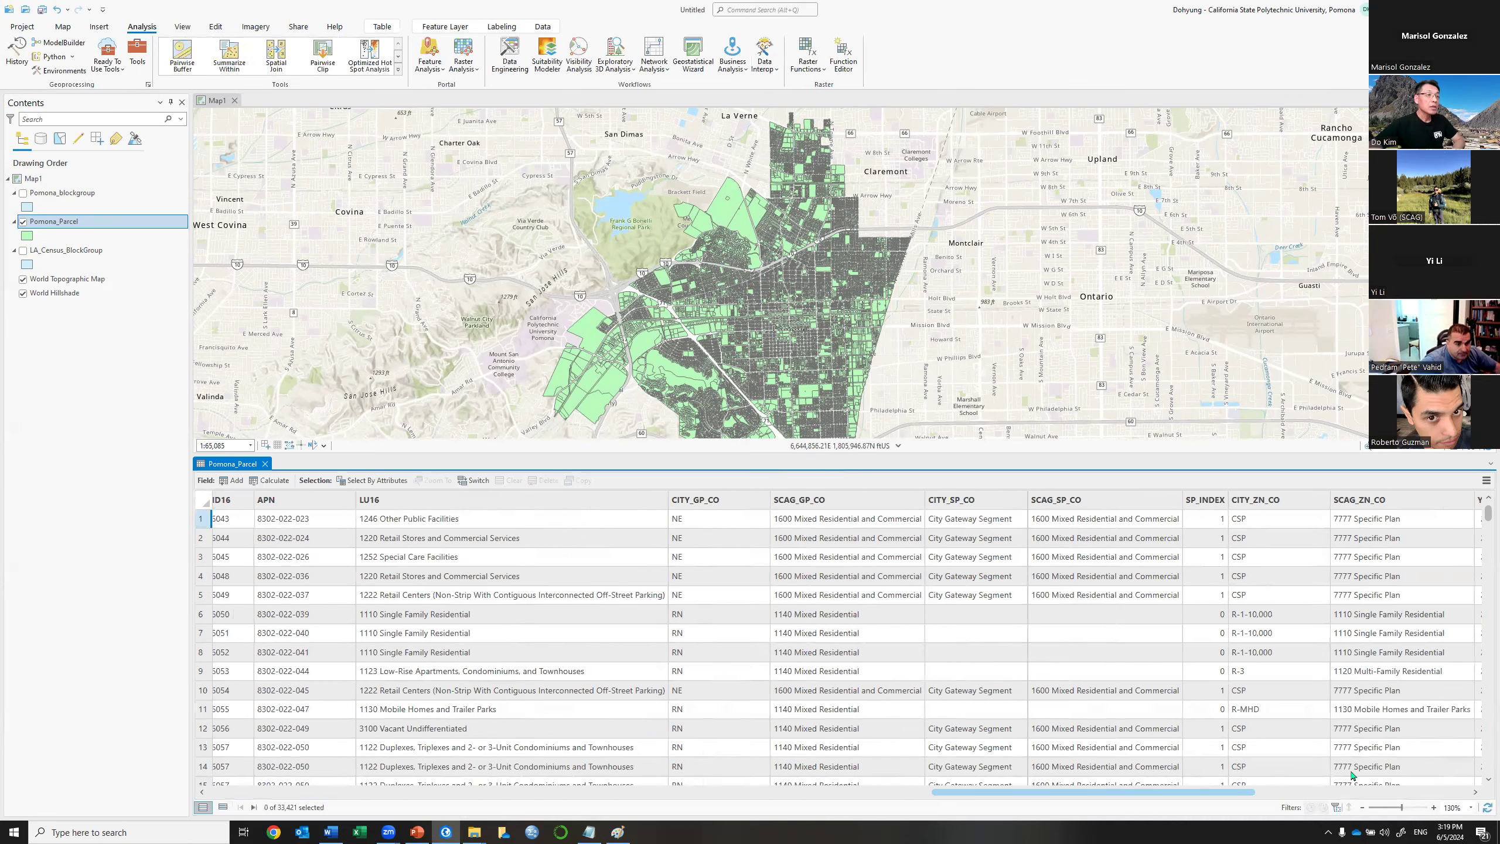
pyautogui.hscroll(5, 1445, 773)
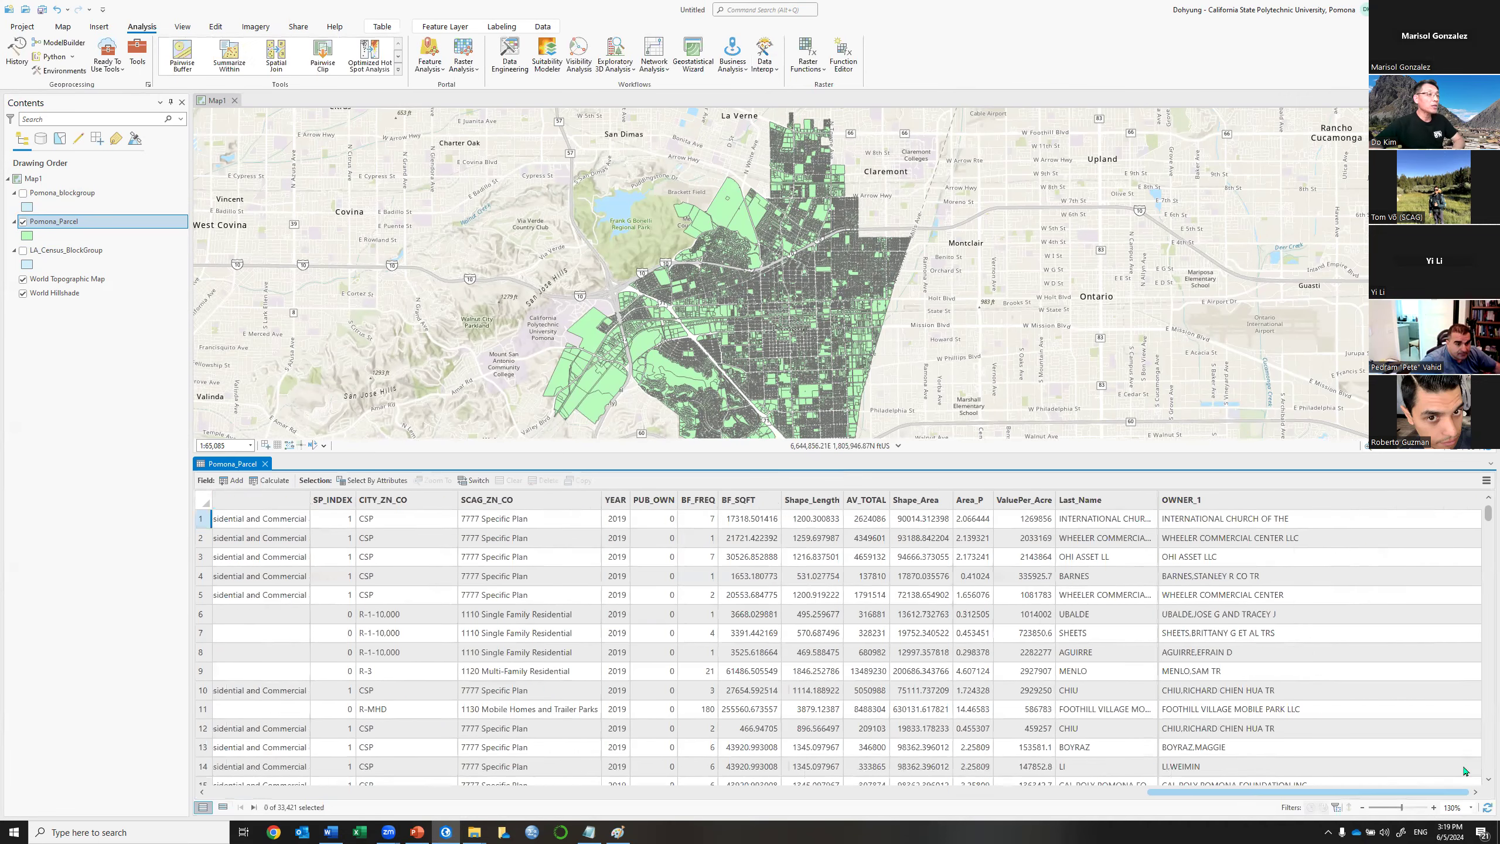
pyautogui.hscroll(-2, 1431, 771)
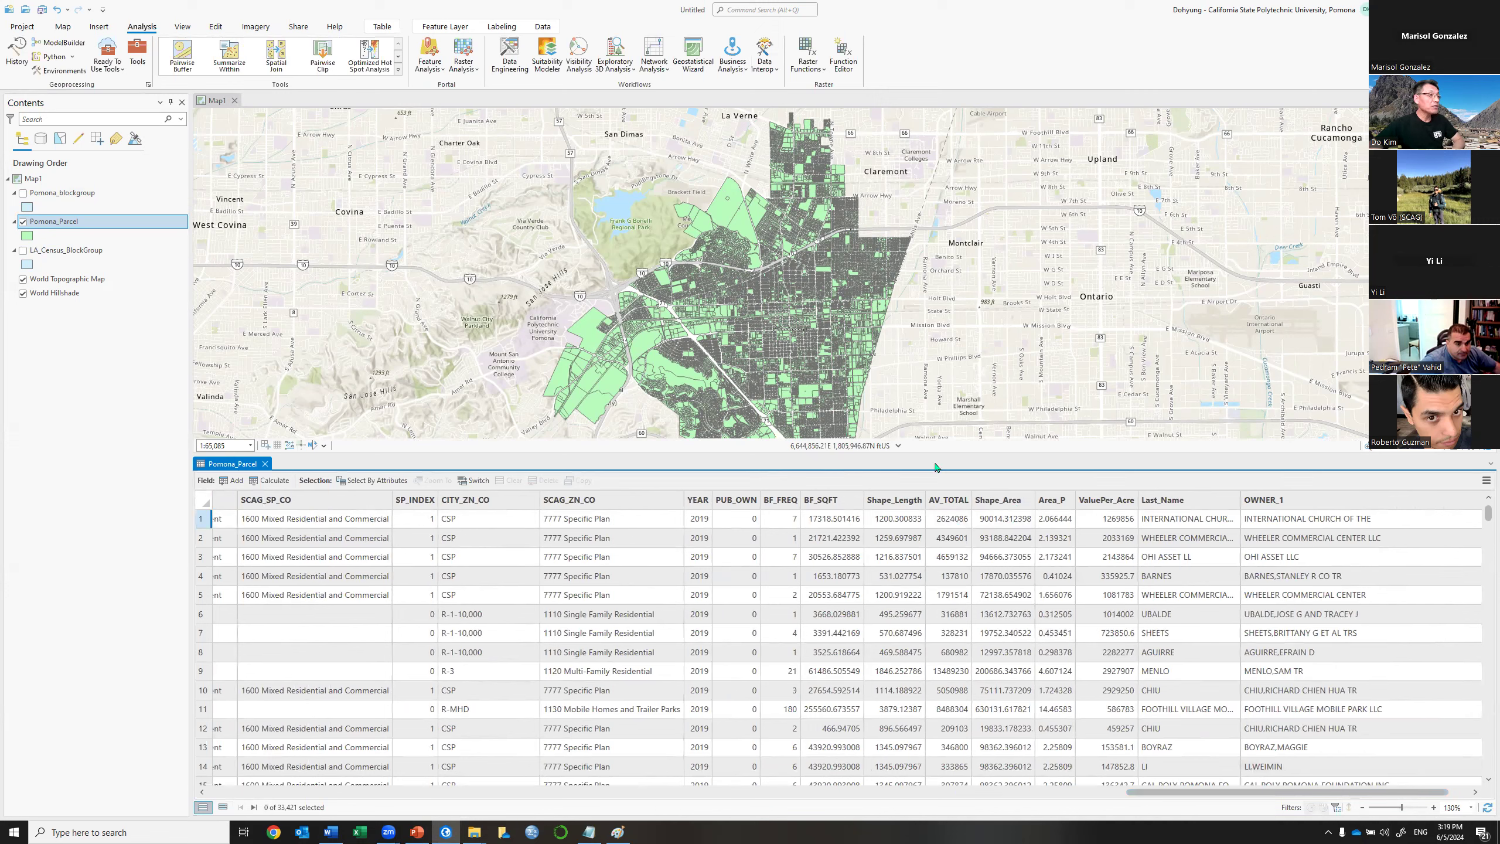
pyautogui.click(948, 500)
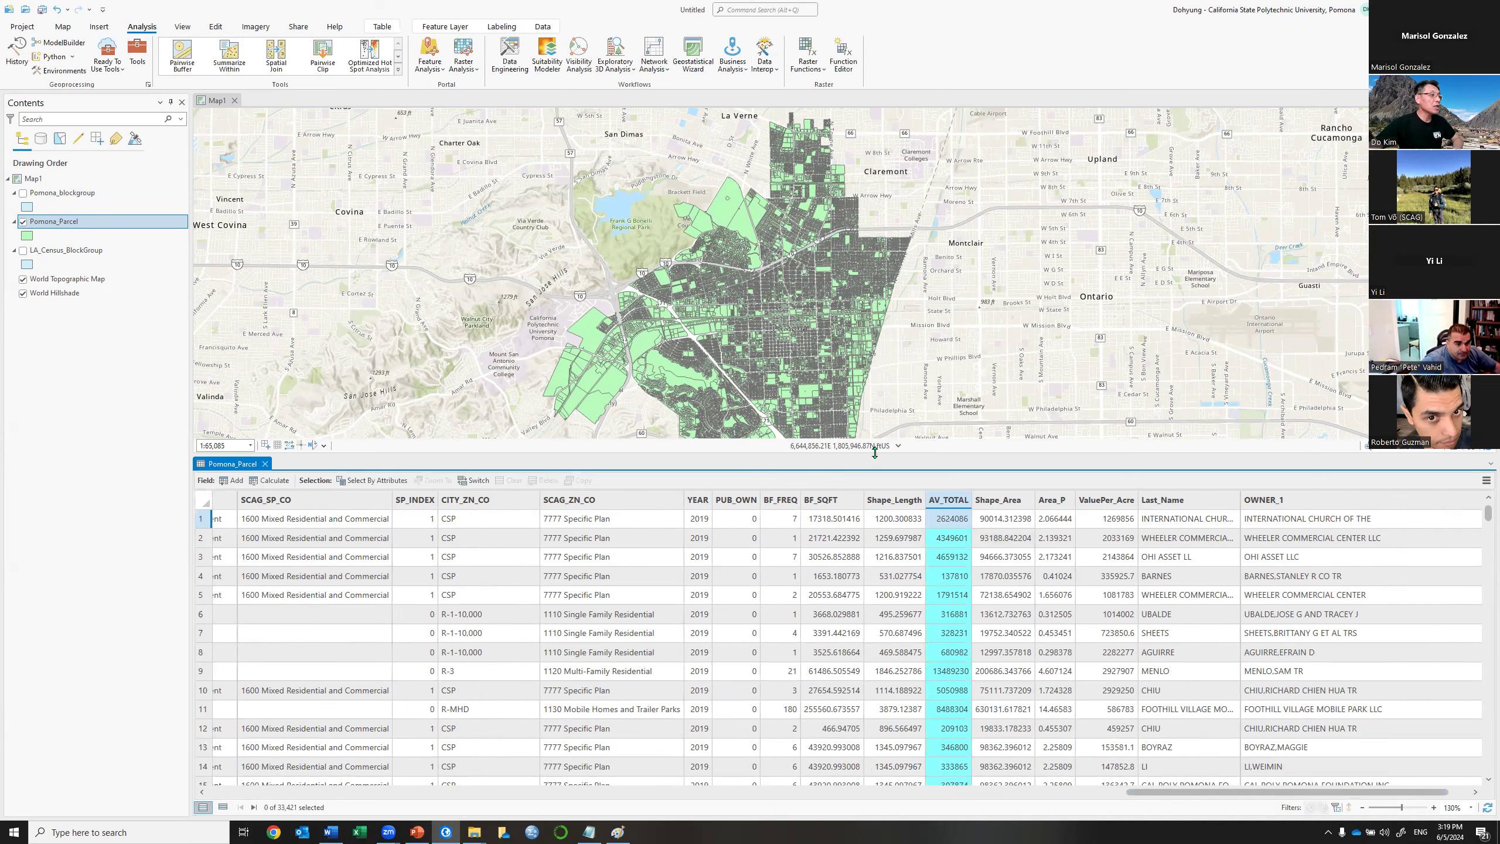
pyautogui.moveTo(875, 458); pyautogui.dragTo(875, 531)
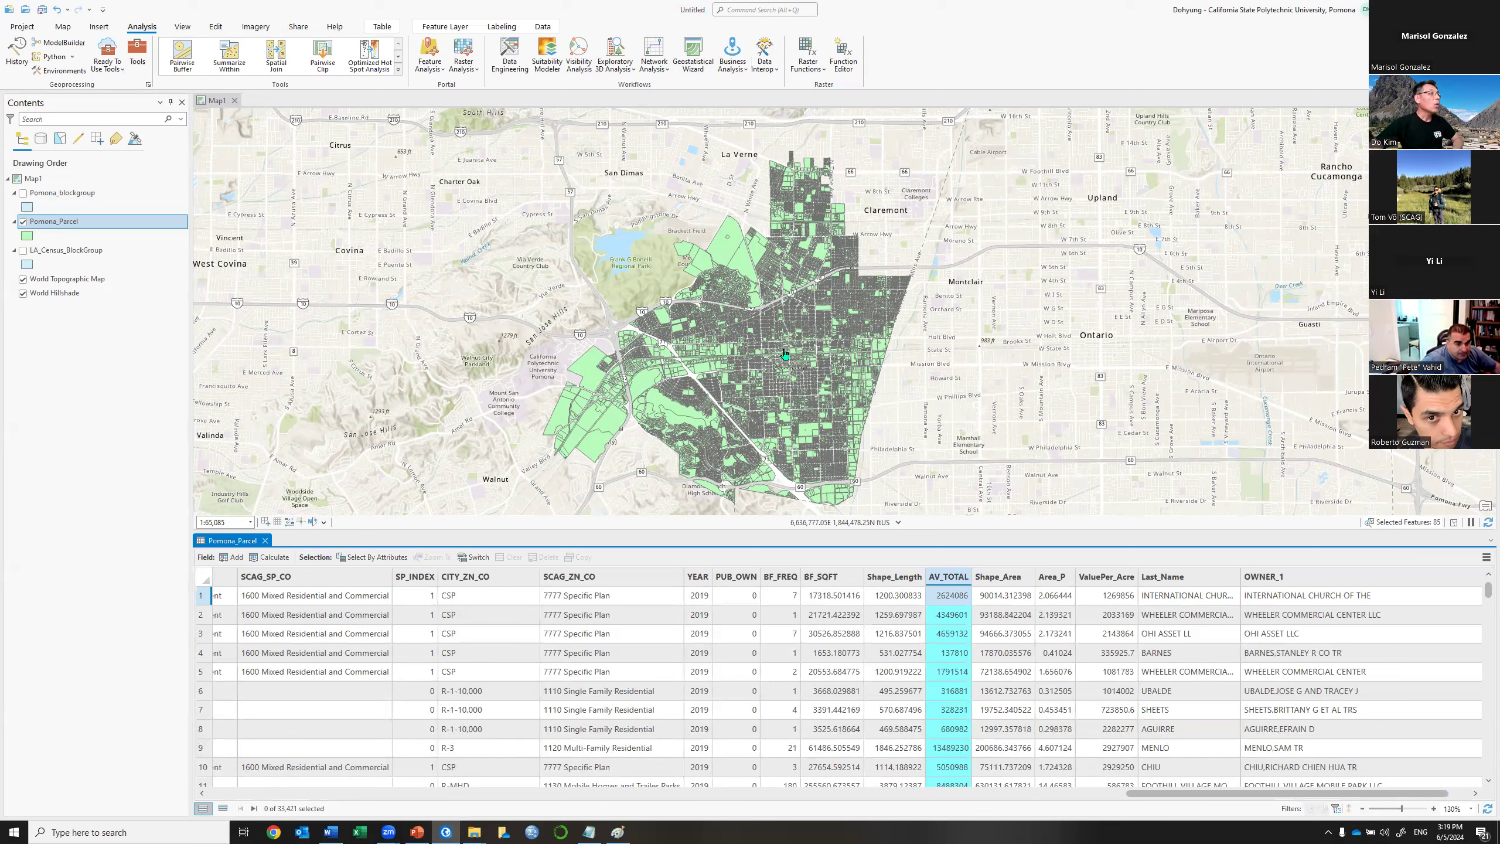
# Use Select By Attributes on Pomona_Parcel to make a new selection where AV_TOTAL is greater than 1000000, keeping the parcels in view beside the dialog.
pyautogui.click(378, 565)
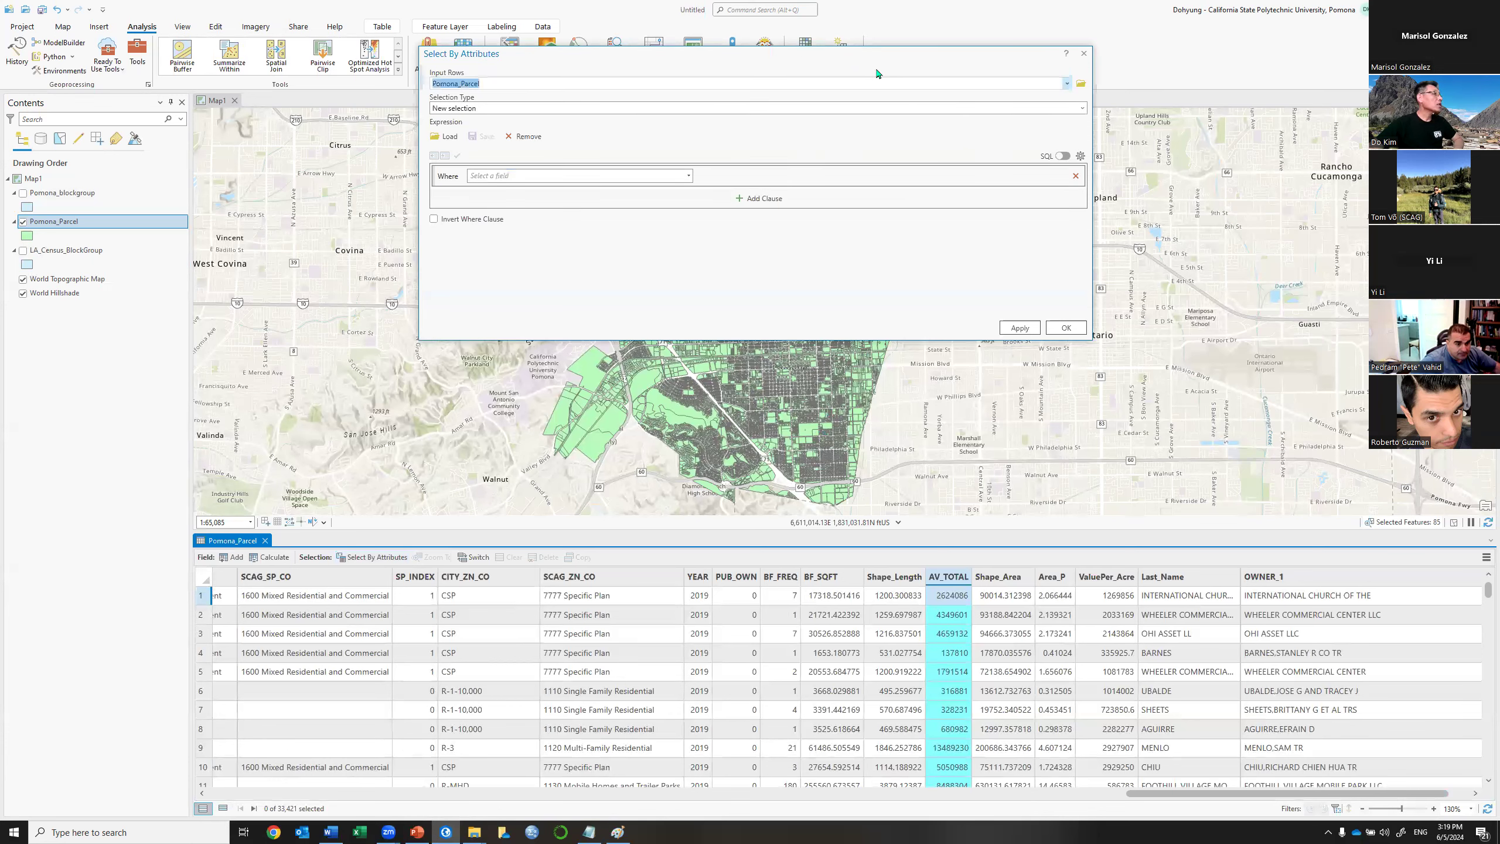
pyautogui.moveTo(875, 55); pyautogui.dragTo(504, 58)
pyautogui.moveTo(861, 314); pyautogui.dragTo(1020, 308)
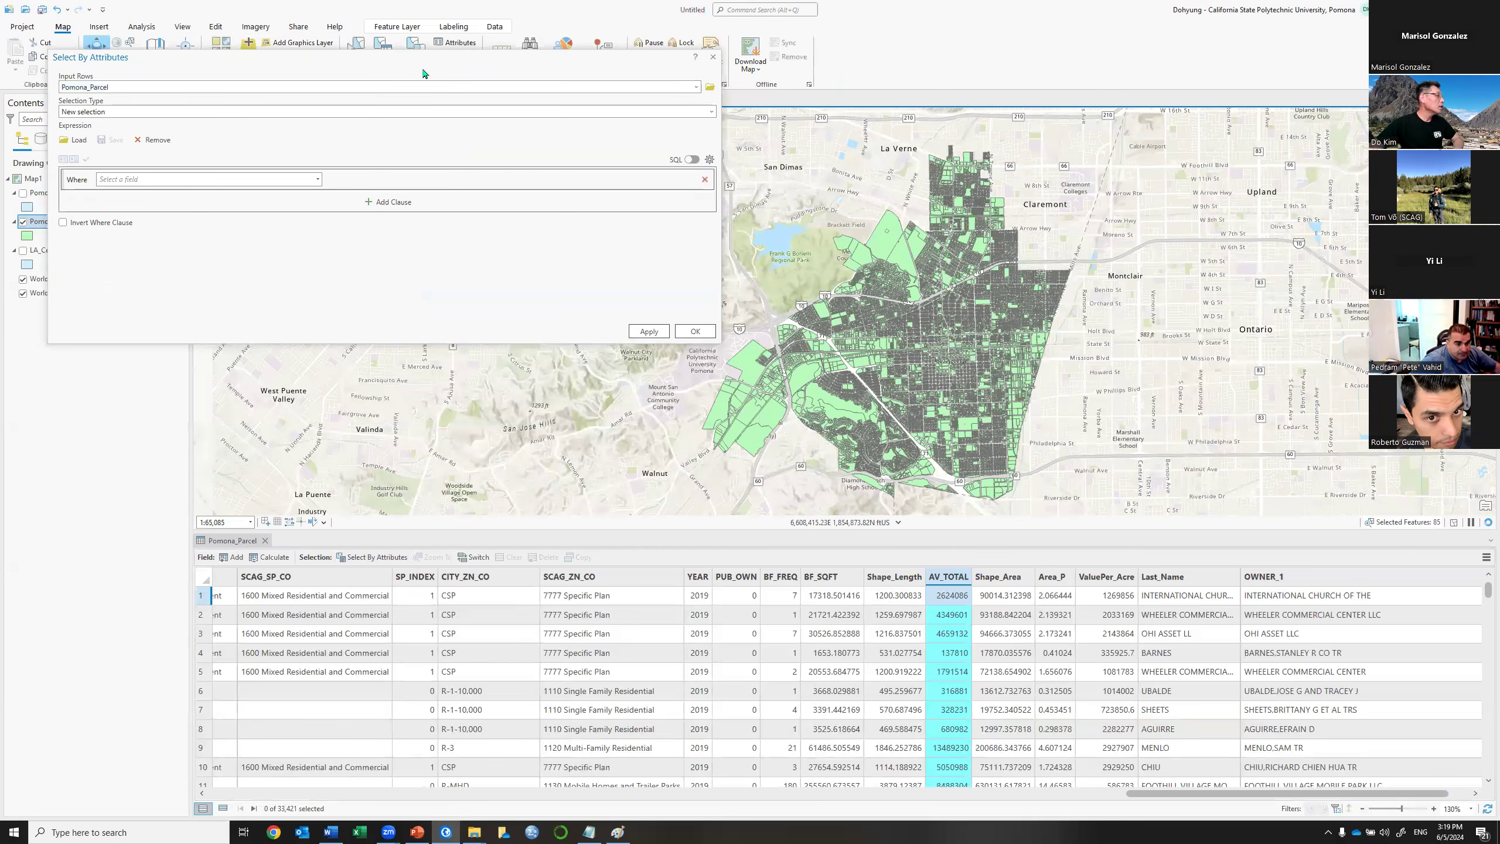
pyautogui.moveTo(423, 71); pyautogui.dragTo(441, 217)
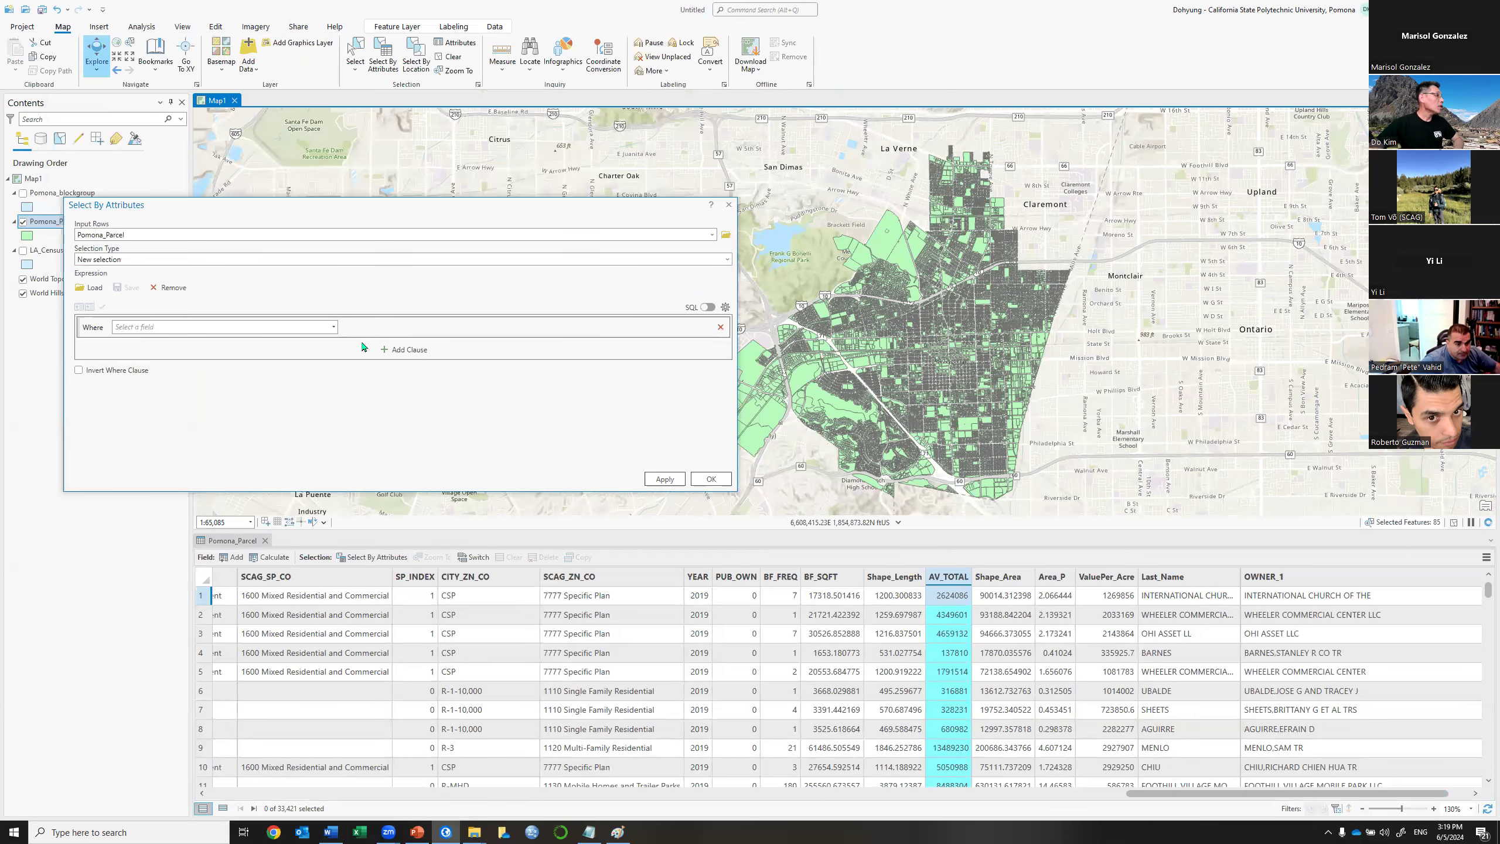
pyautogui.click(333, 328)
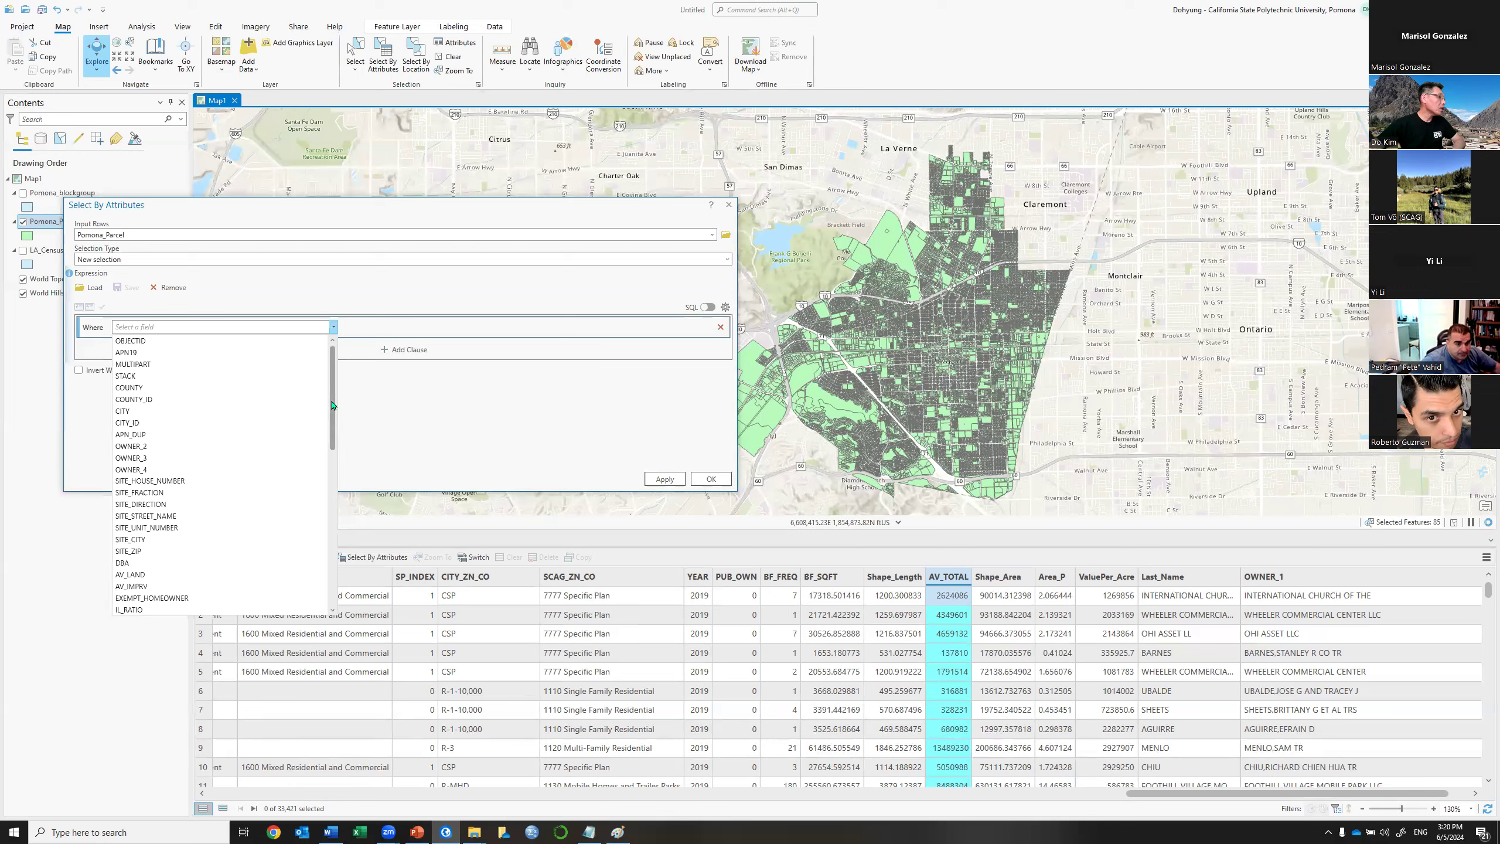
pyautogui.moveTo(333, 405); pyautogui.dragTo(322, 569)
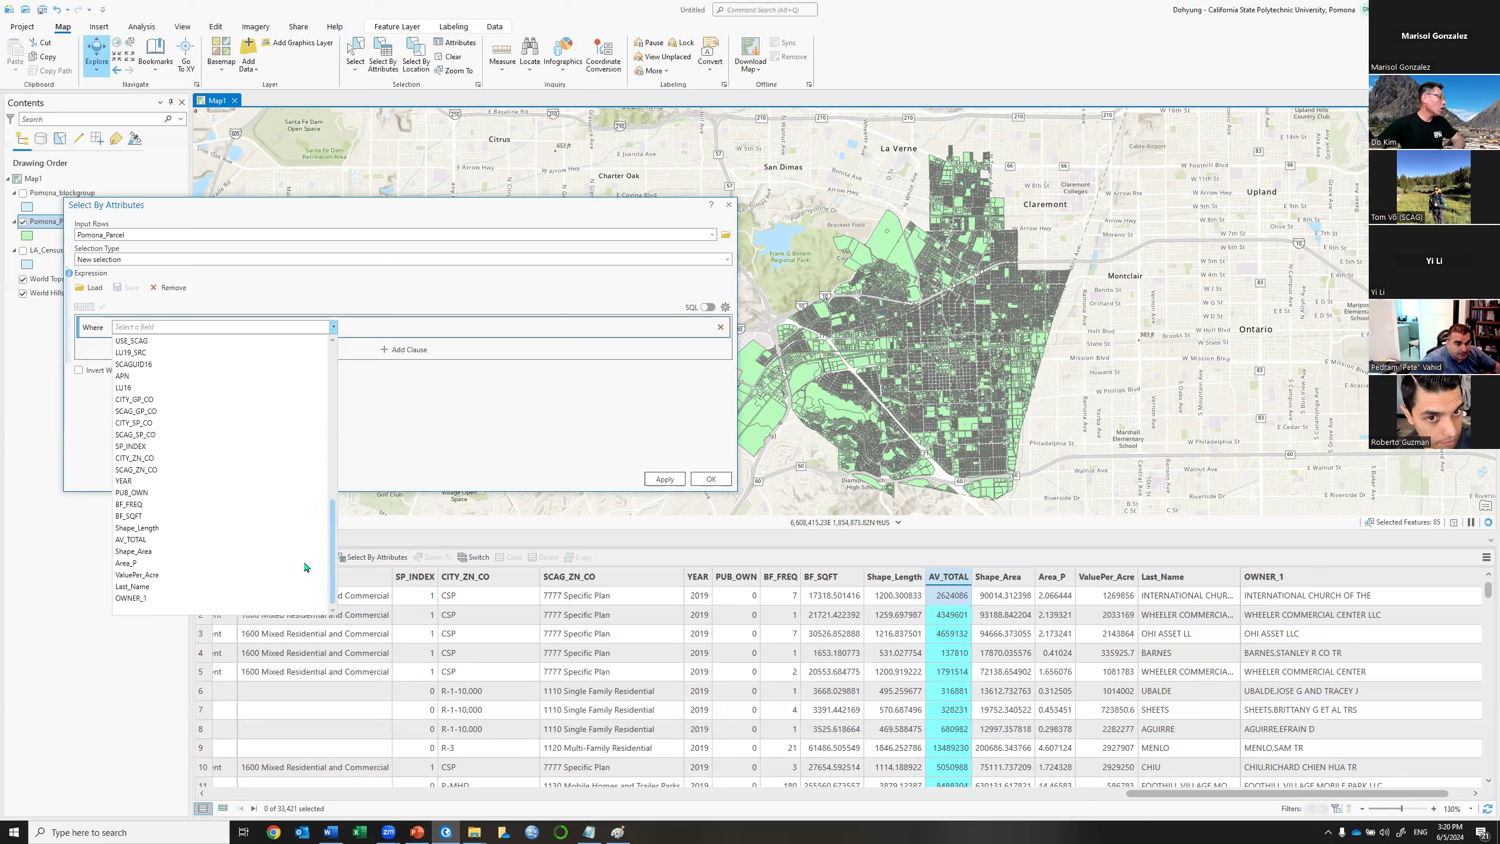
pyautogui.click(144, 539)
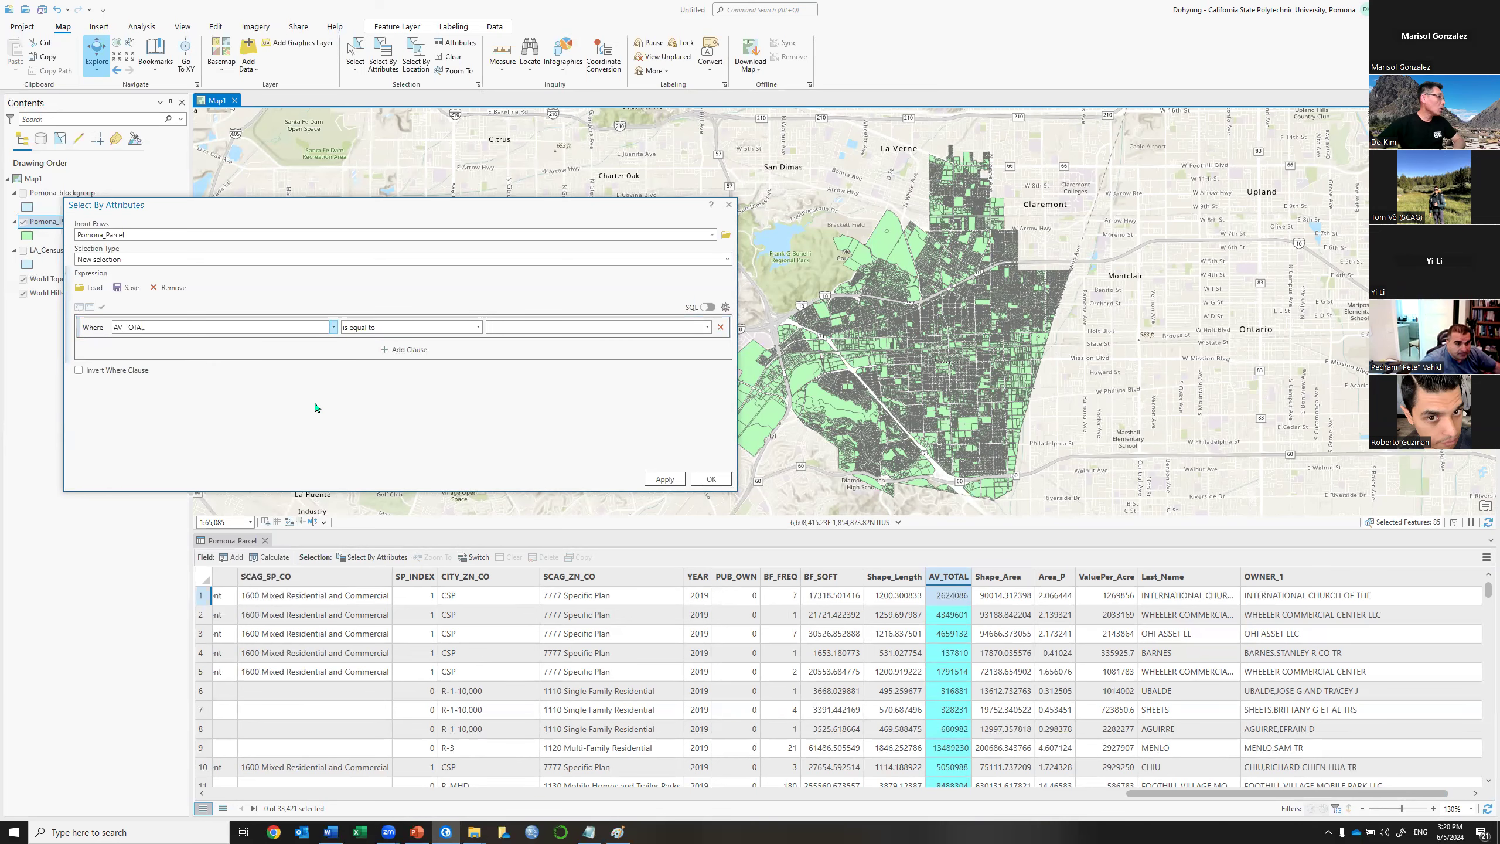
pyautogui.click(476, 327)
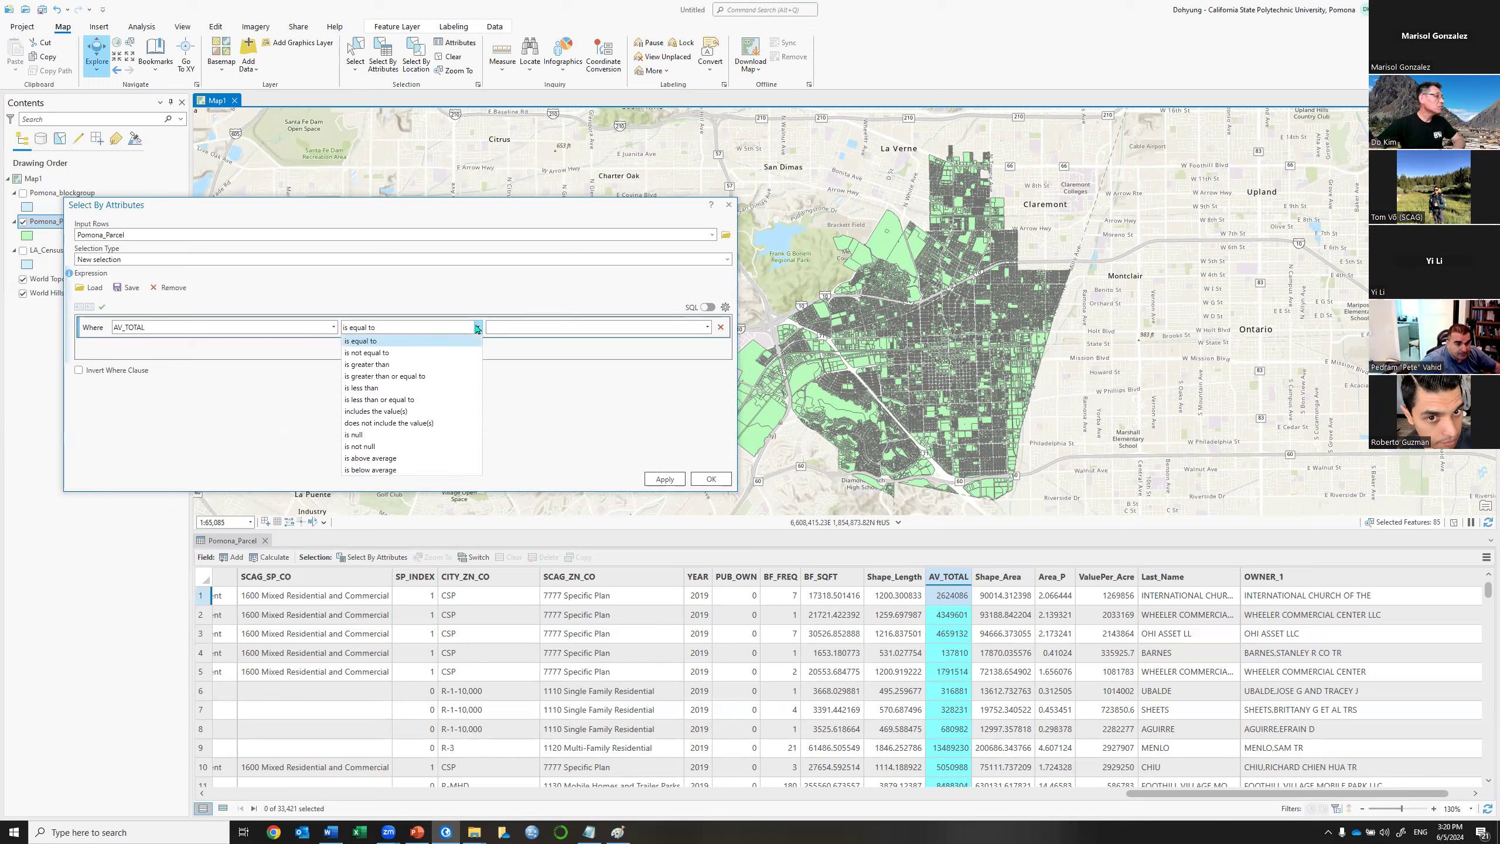
pyautogui.click(379, 364)
pyautogui.click(515, 324)
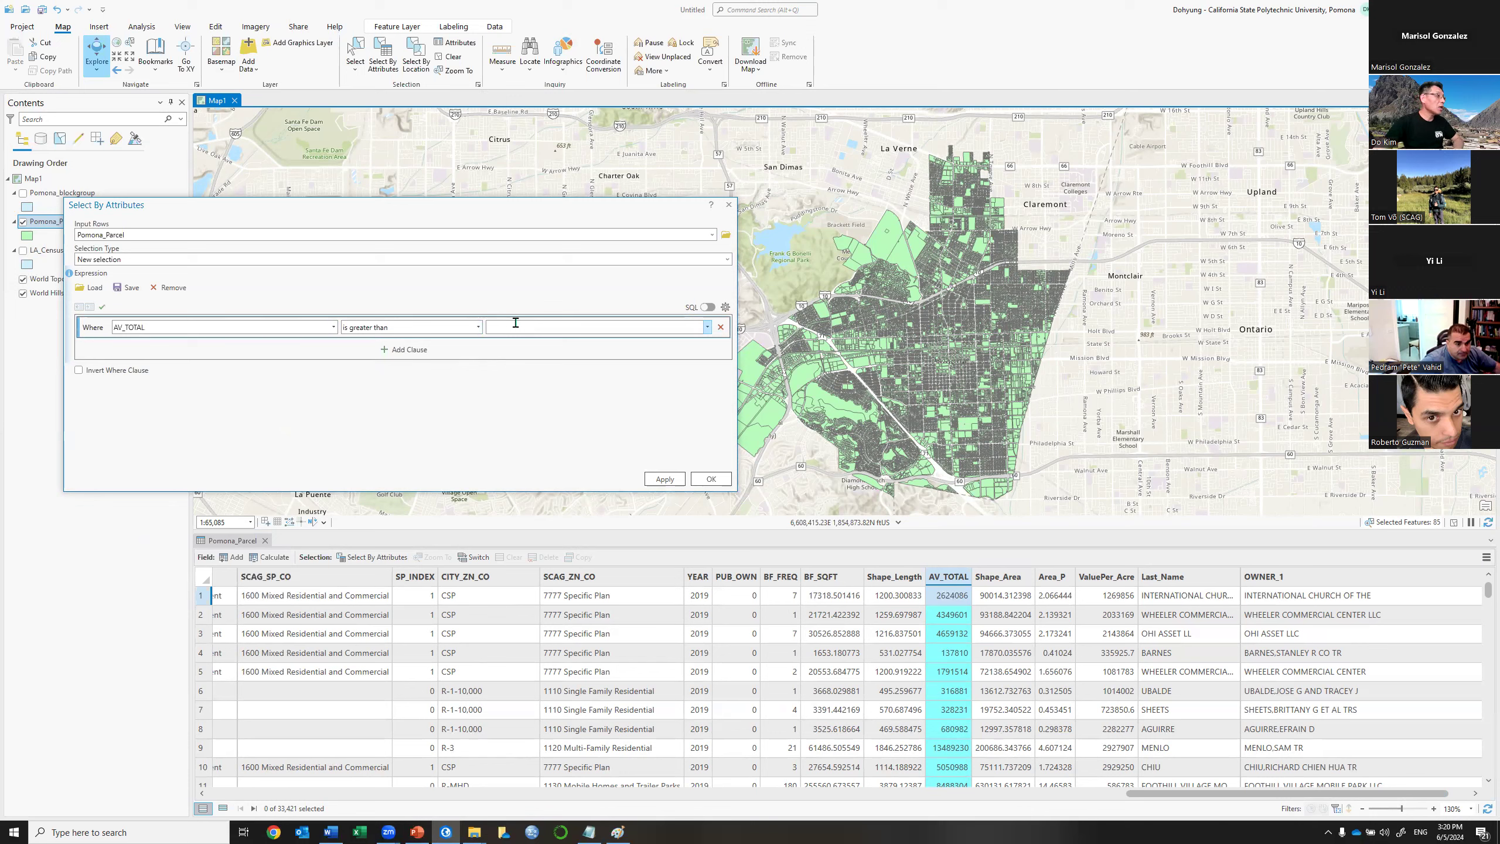
pyautogui.write('1000000')
pyautogui.click(663, 480)
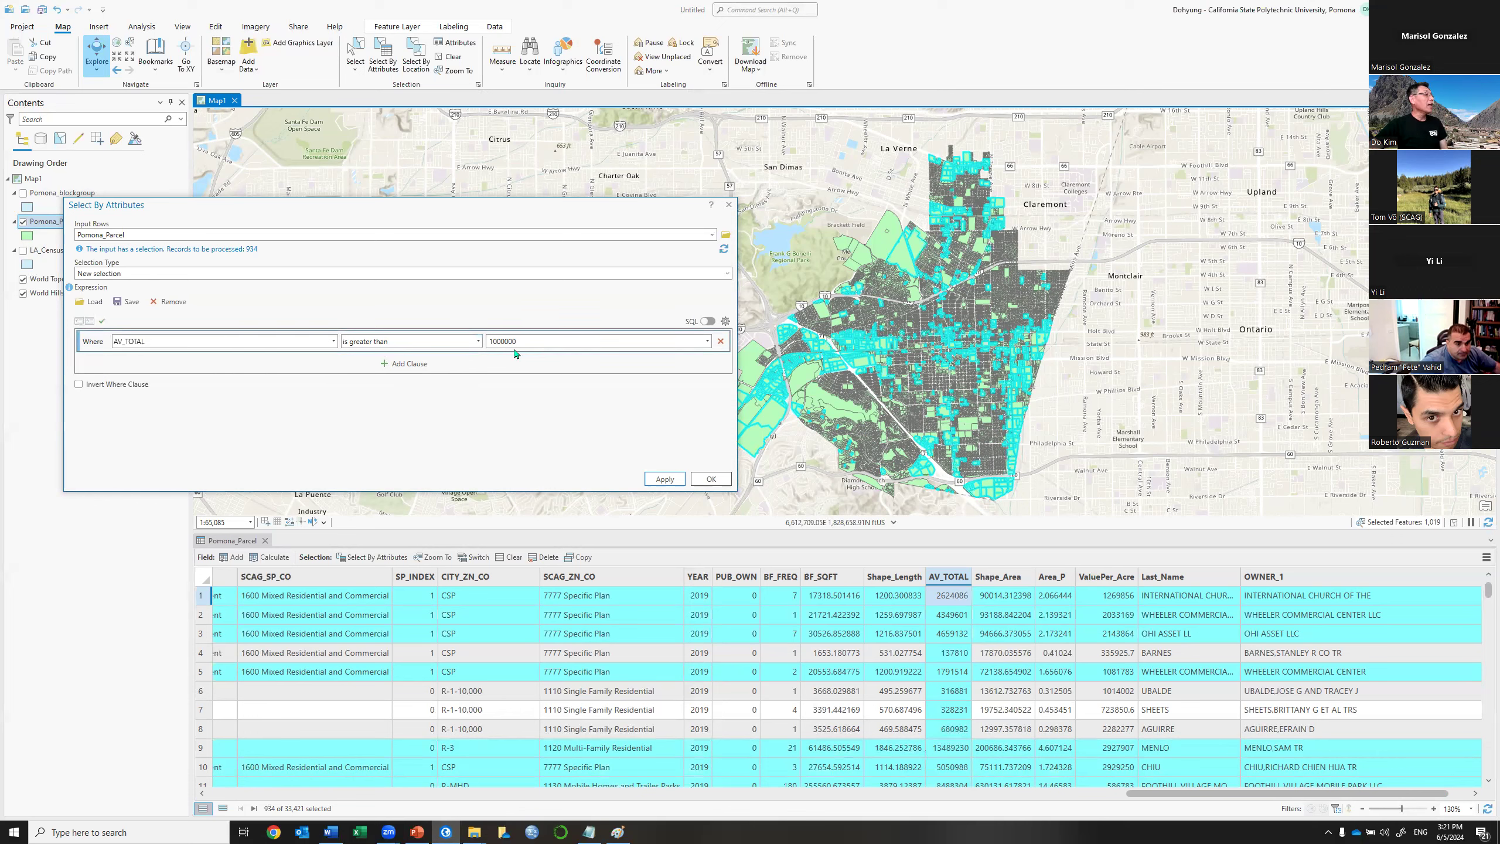
# Add an And clause where LU19 is equal to 1241, apply the query, and look closer at the selected parcel.
pyautogui.click(404, 363)
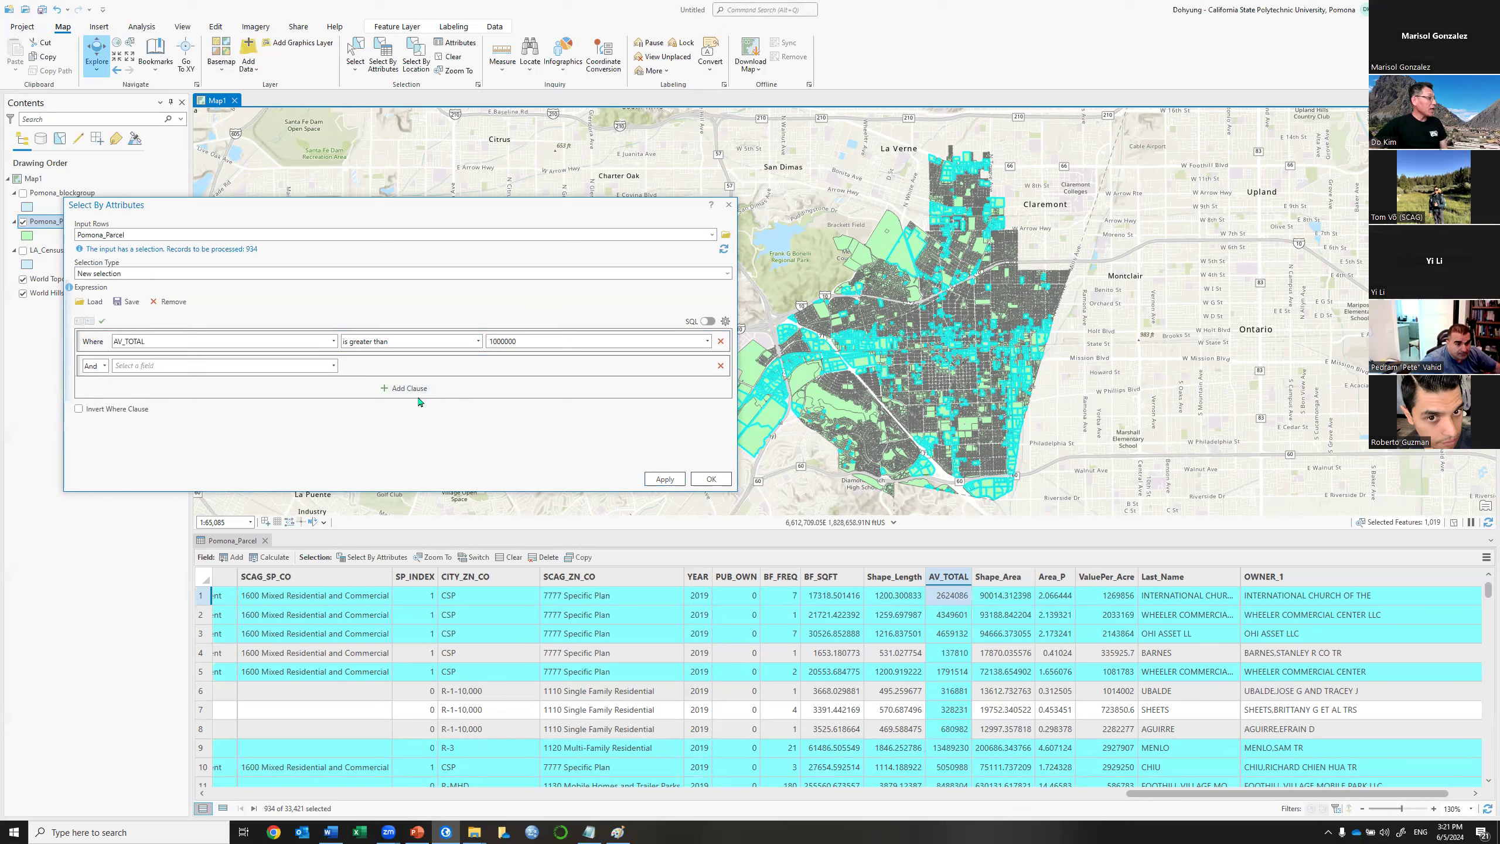
pyautogui.click(329, 367)
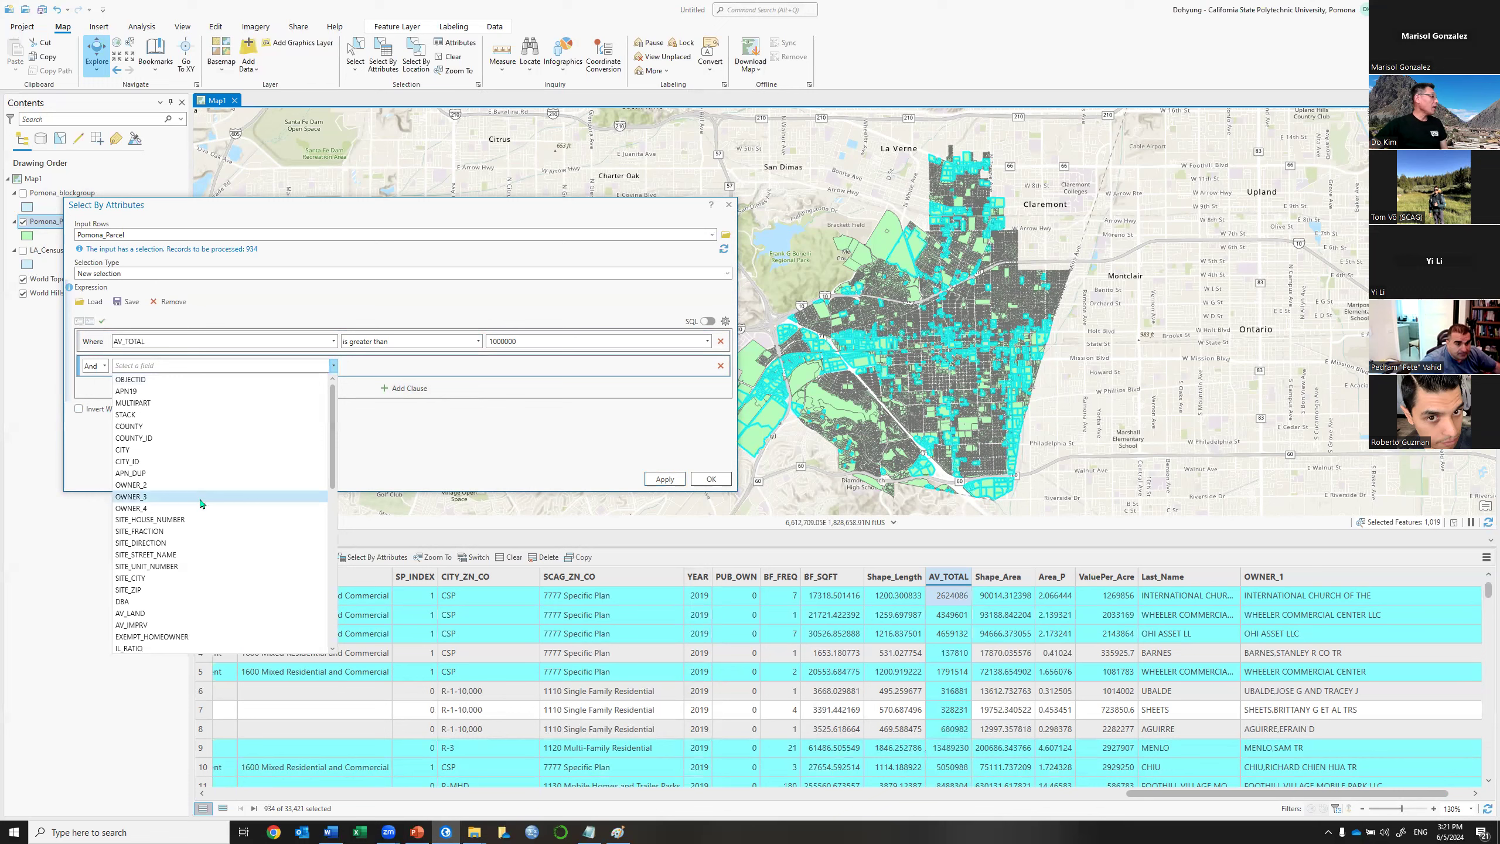
pyautogui.scroll(-4, 198, 503)
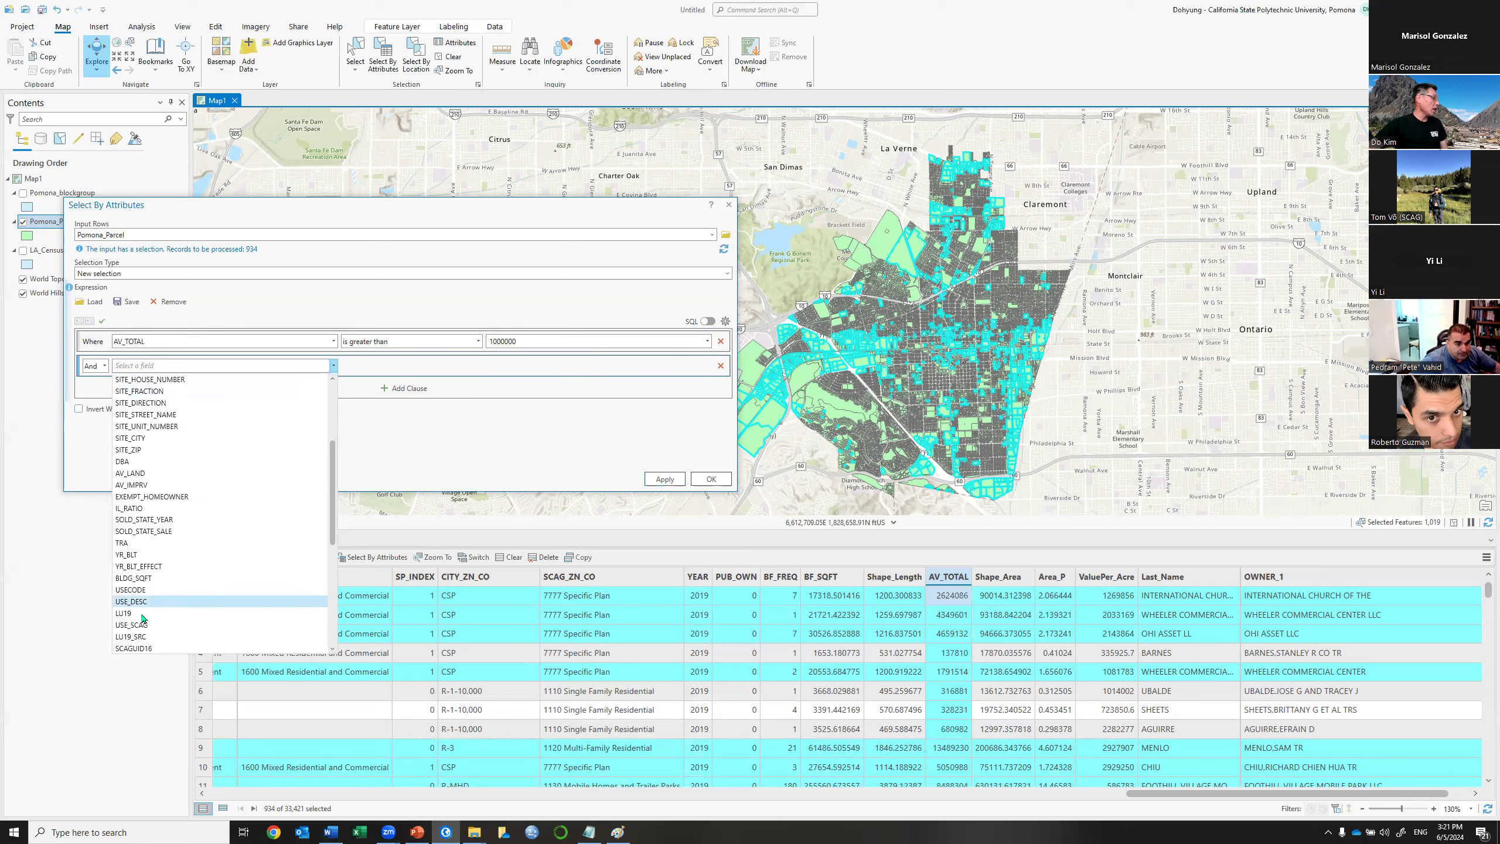
pyautogui.click(142, 614)
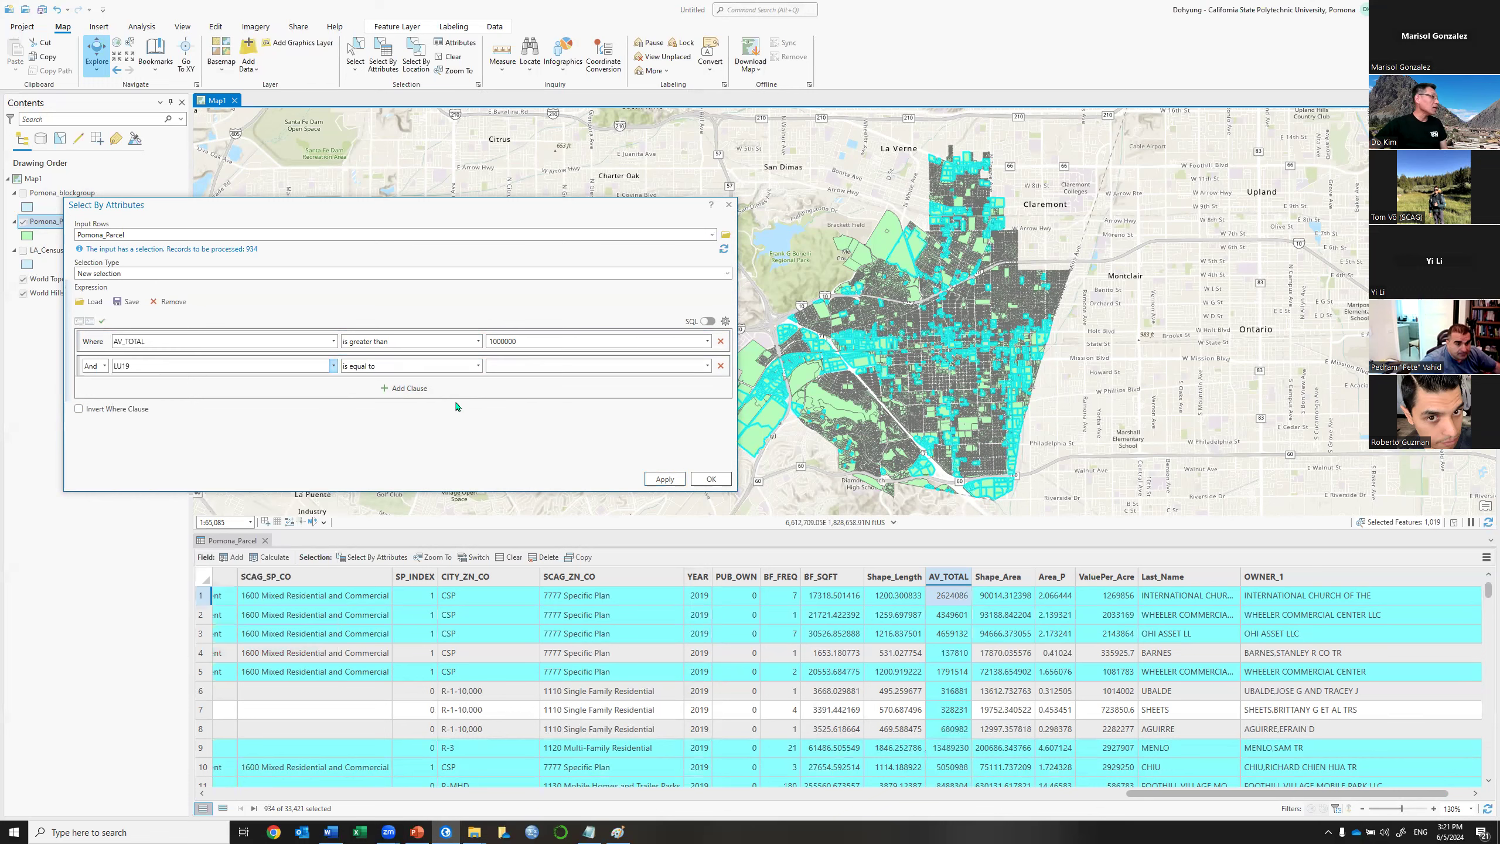
pyautogui.click(474, 368)
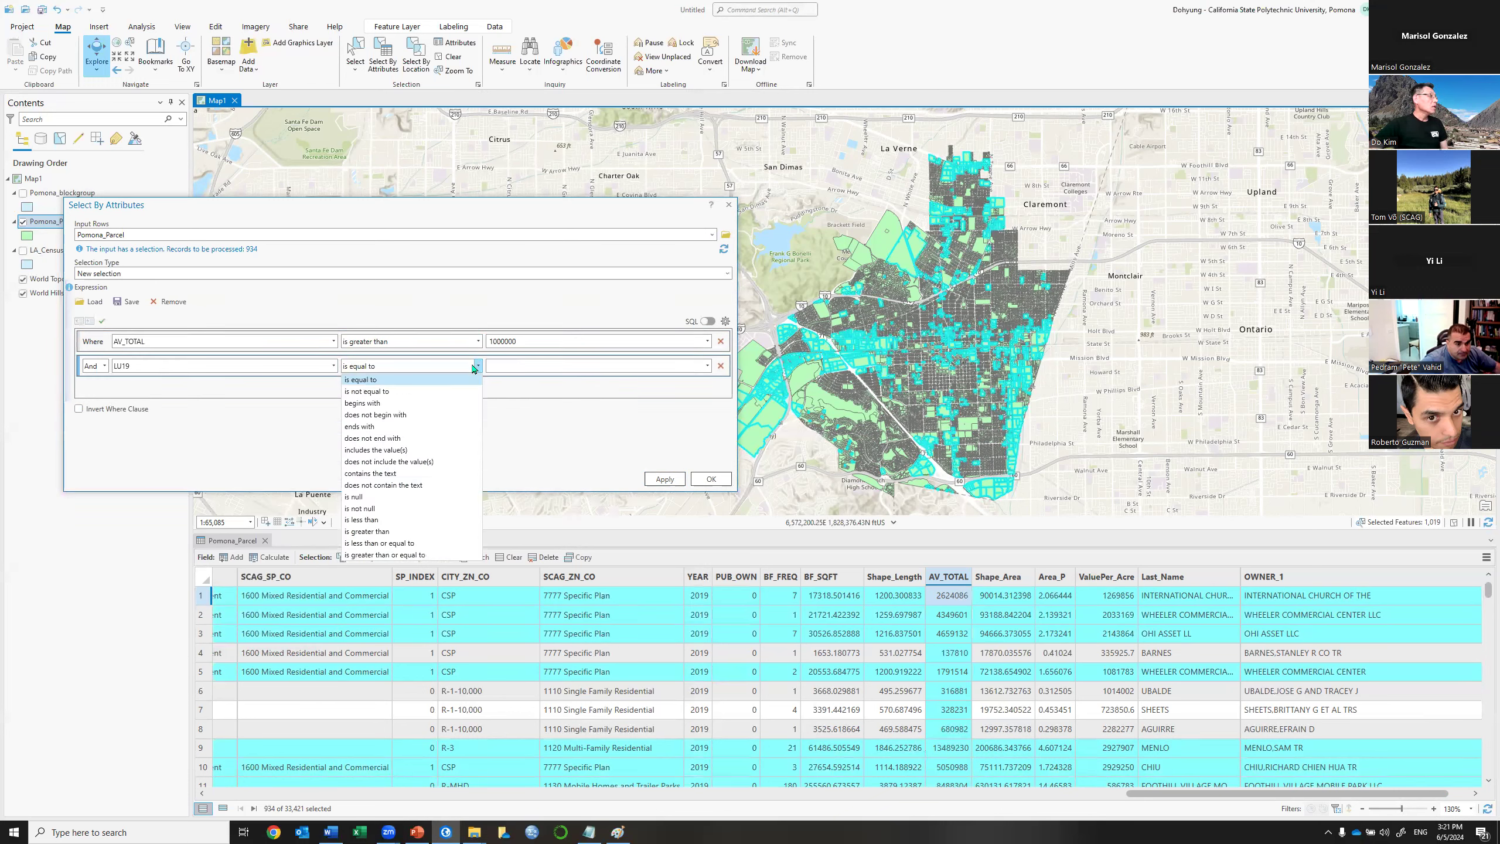
pyautogui.click(414, 378)
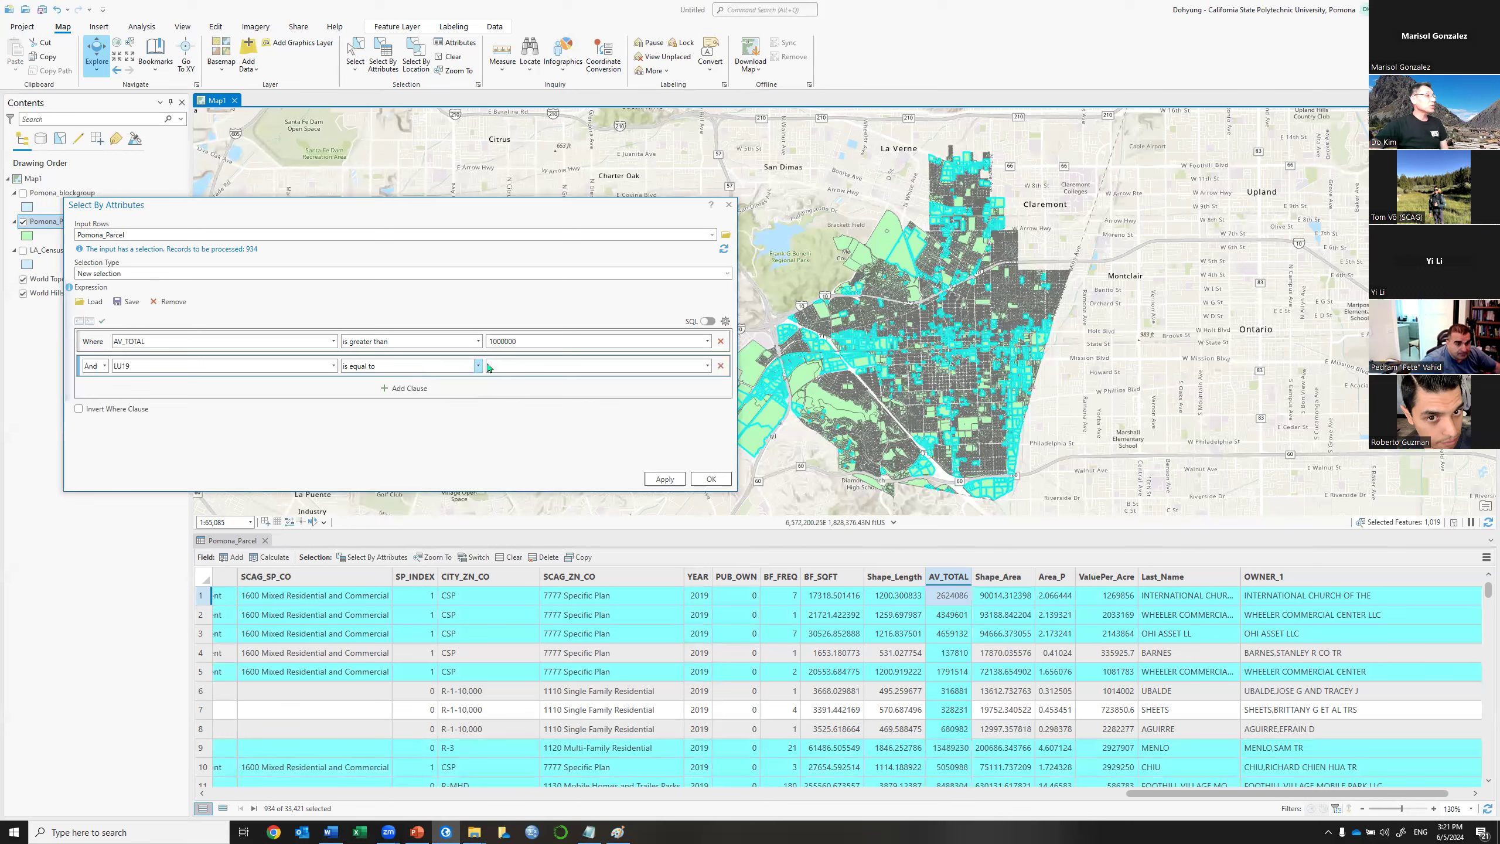
pyautogui.click(708, 367)
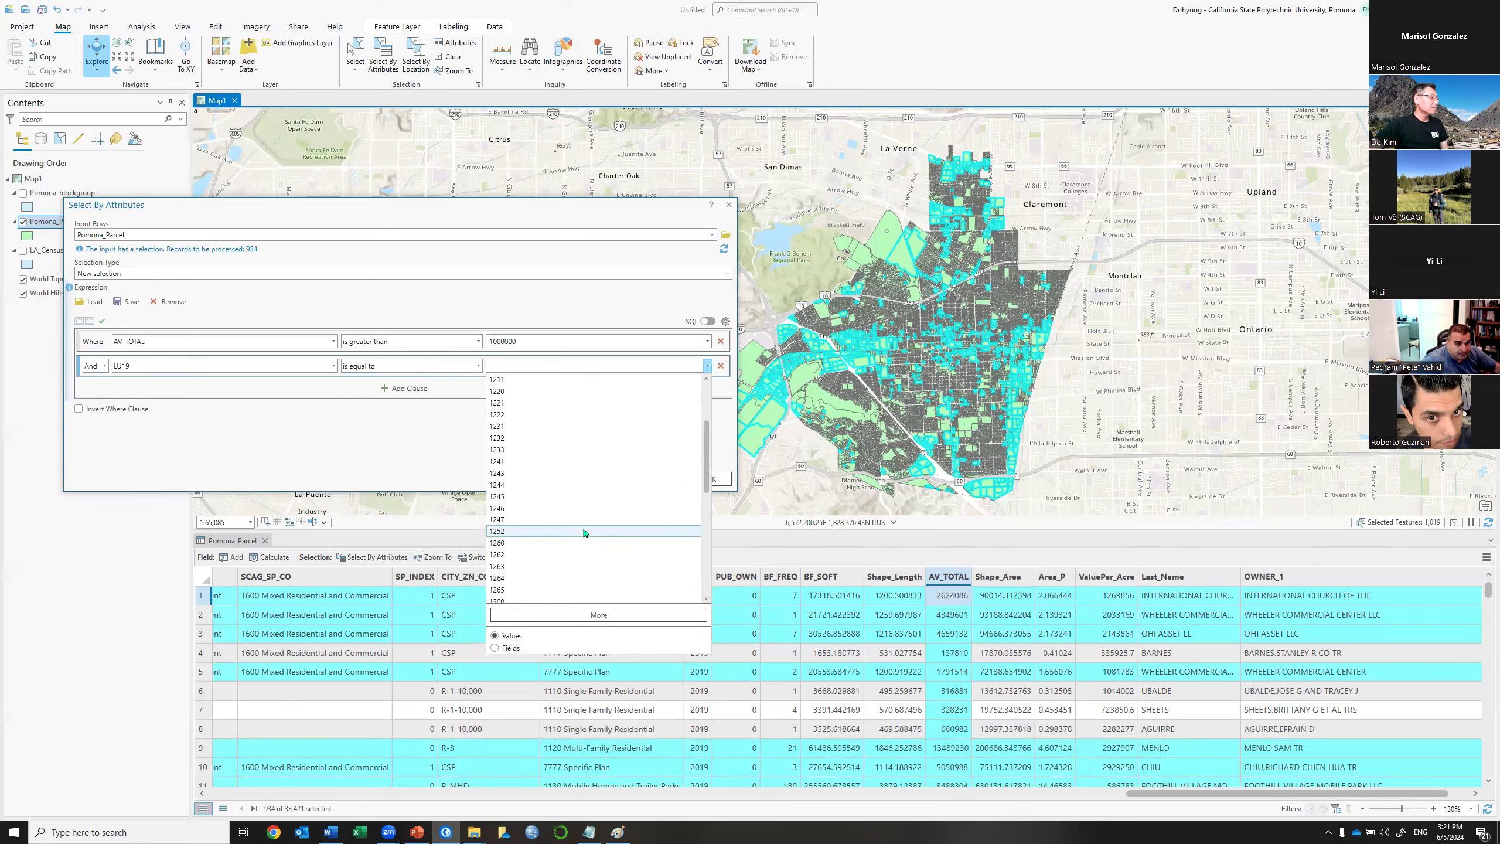
pyautogui.click(549, 461)
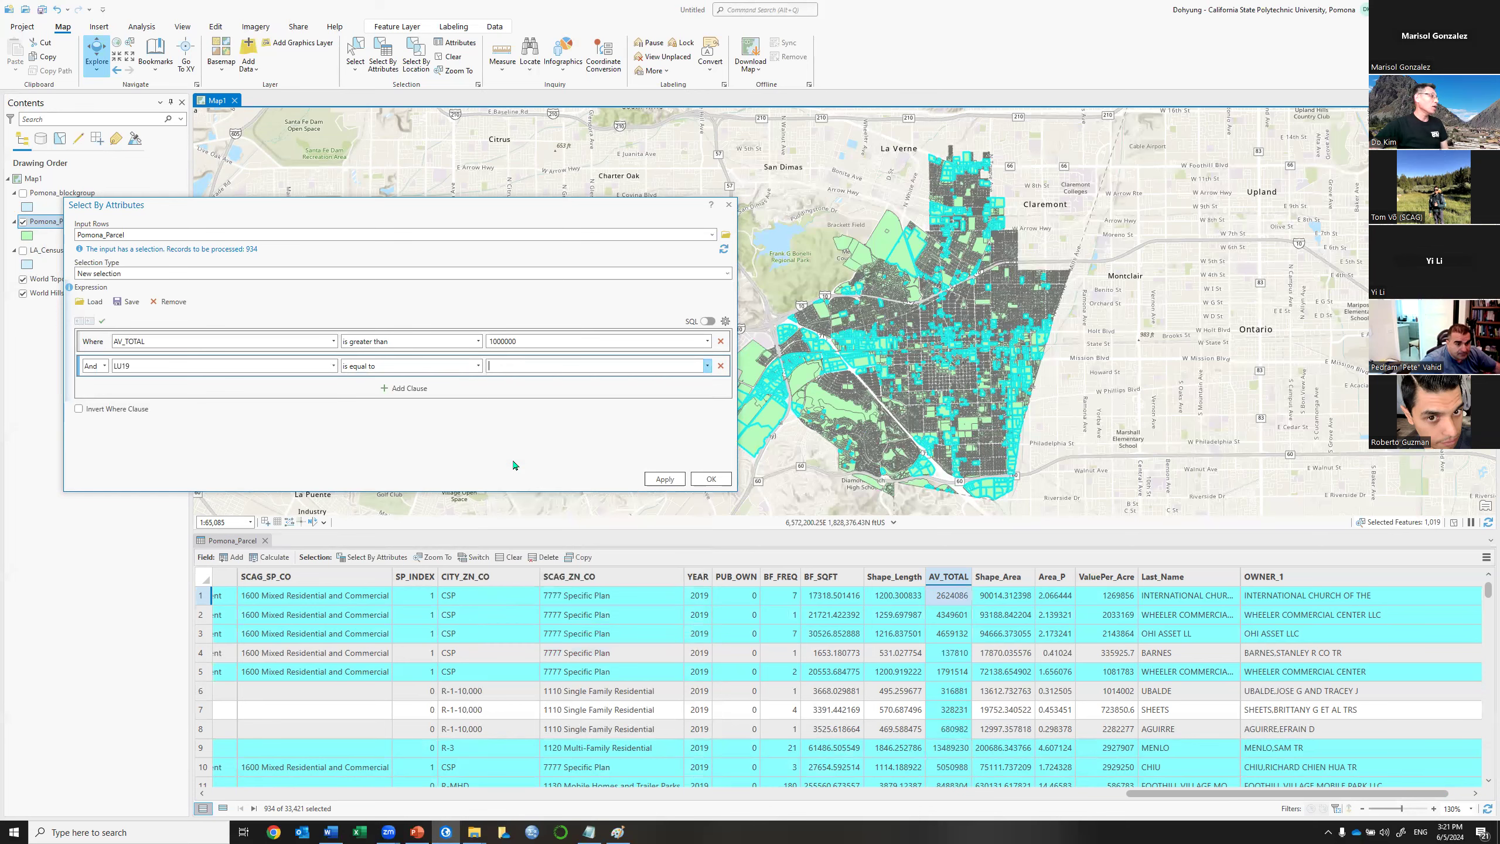
pyautogui.click(665, 479)
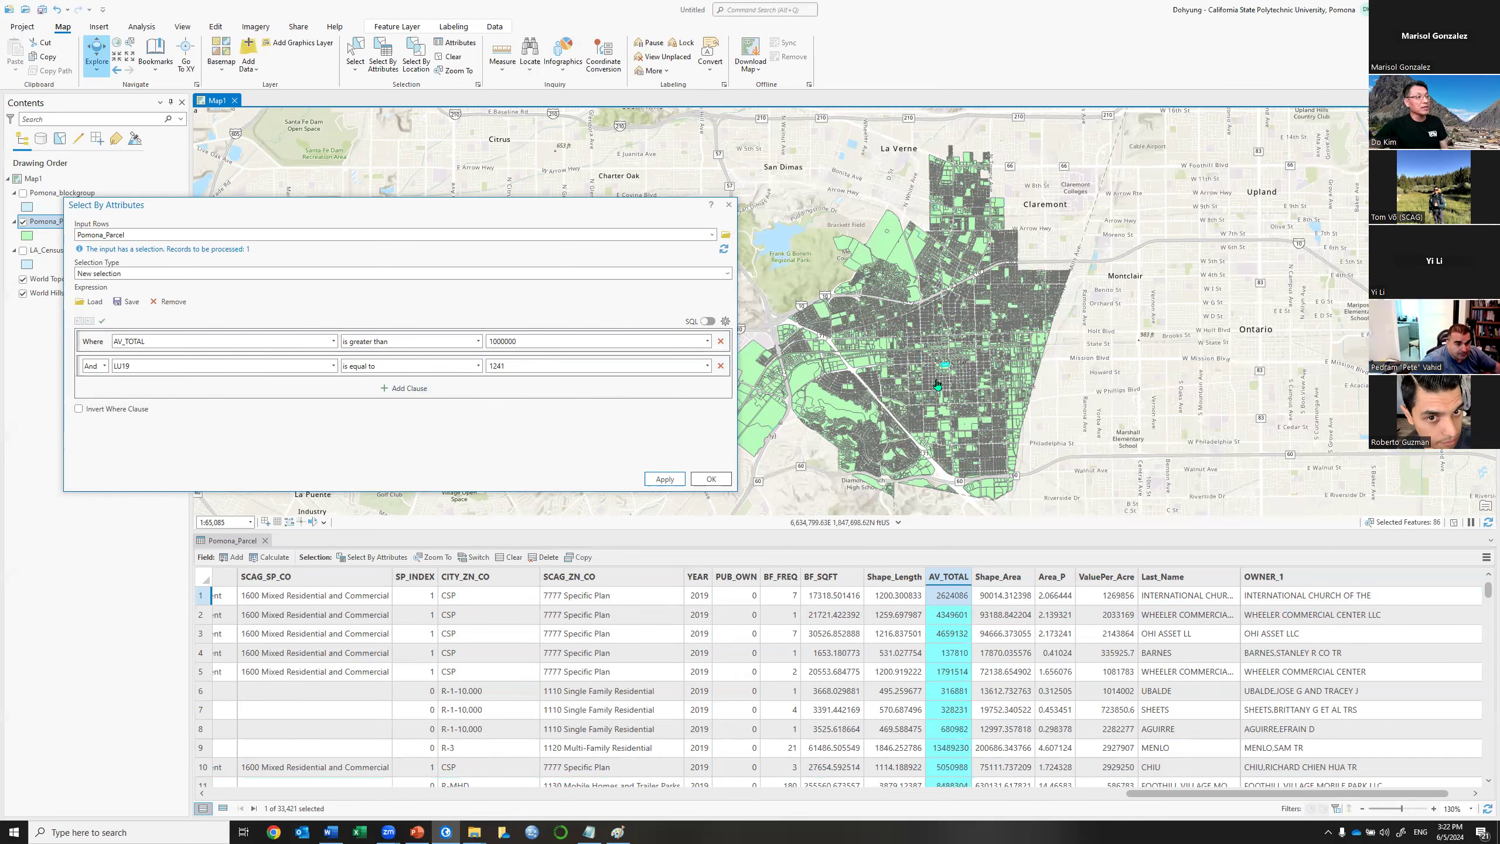
pyautogui.scroll(3, 936, 376)
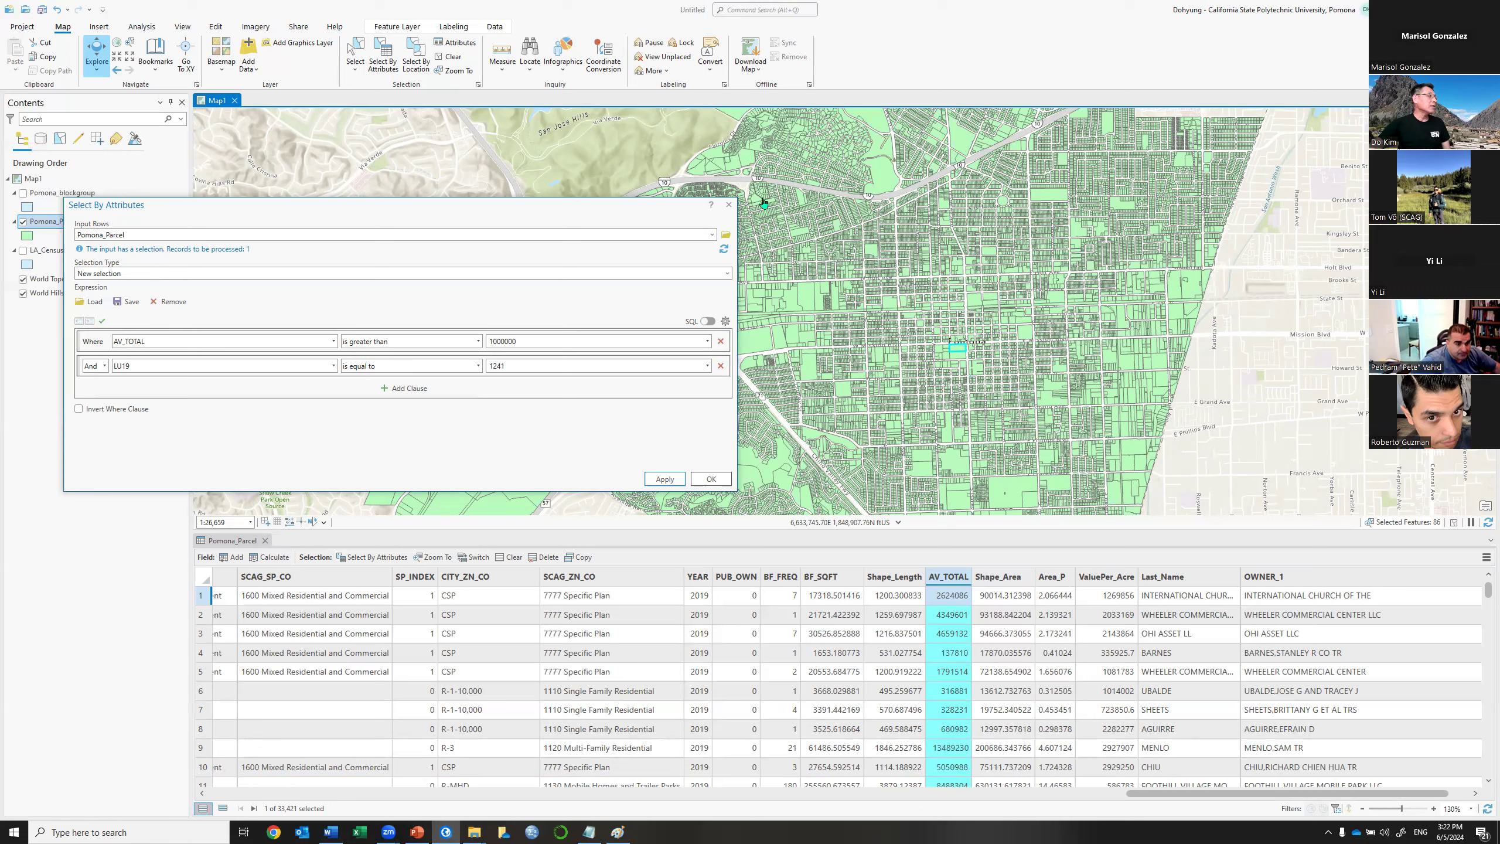
# Review the comparison operators available for AV_TOTAL and LU19, and view the query as an SQL expression before returning to clause mode.
pyautogui.click(478, 341)
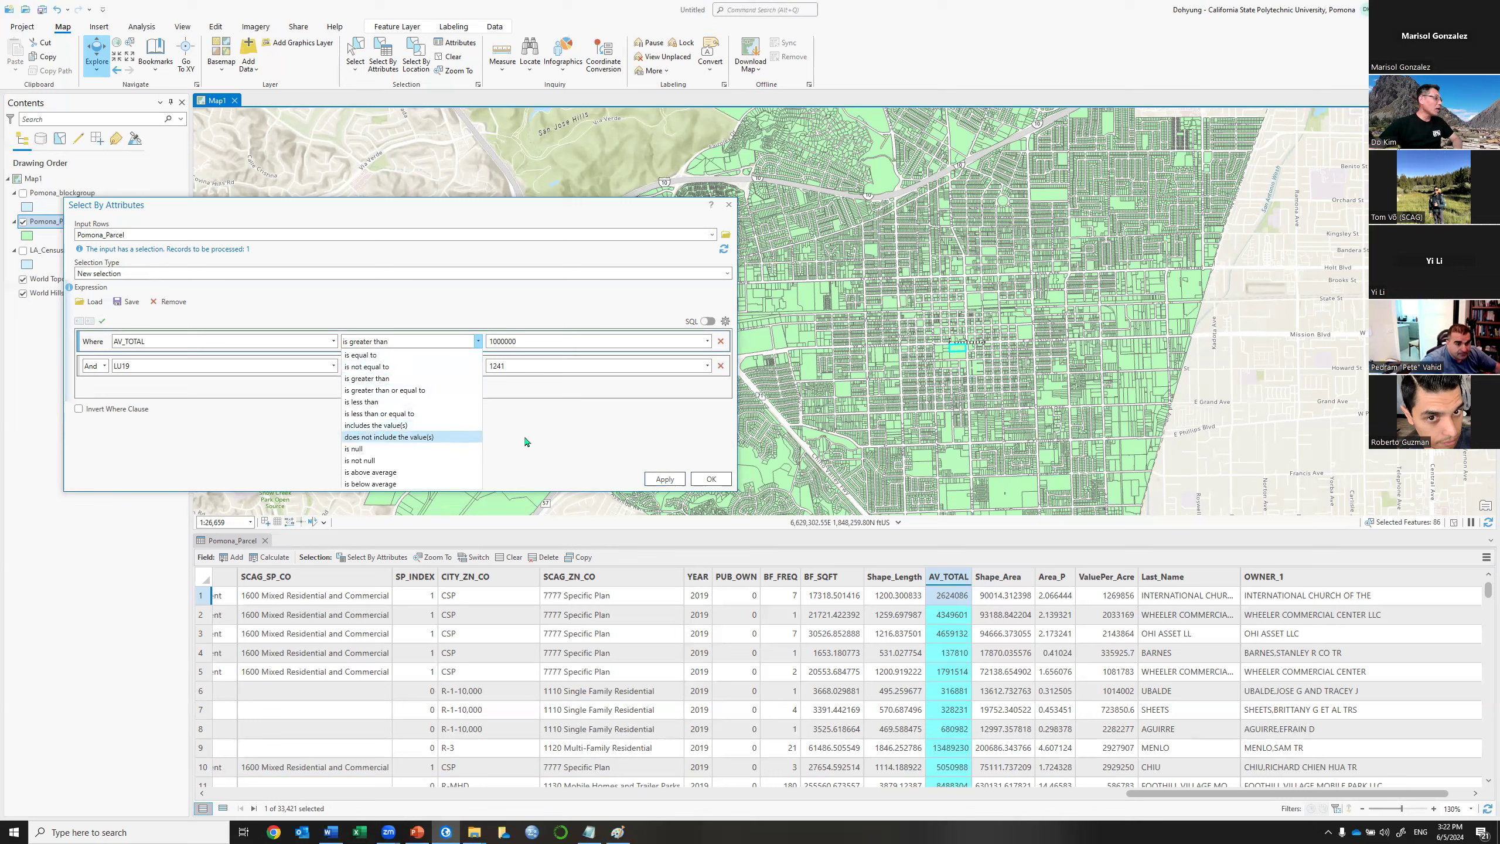
pyautogui.click(549, 426)
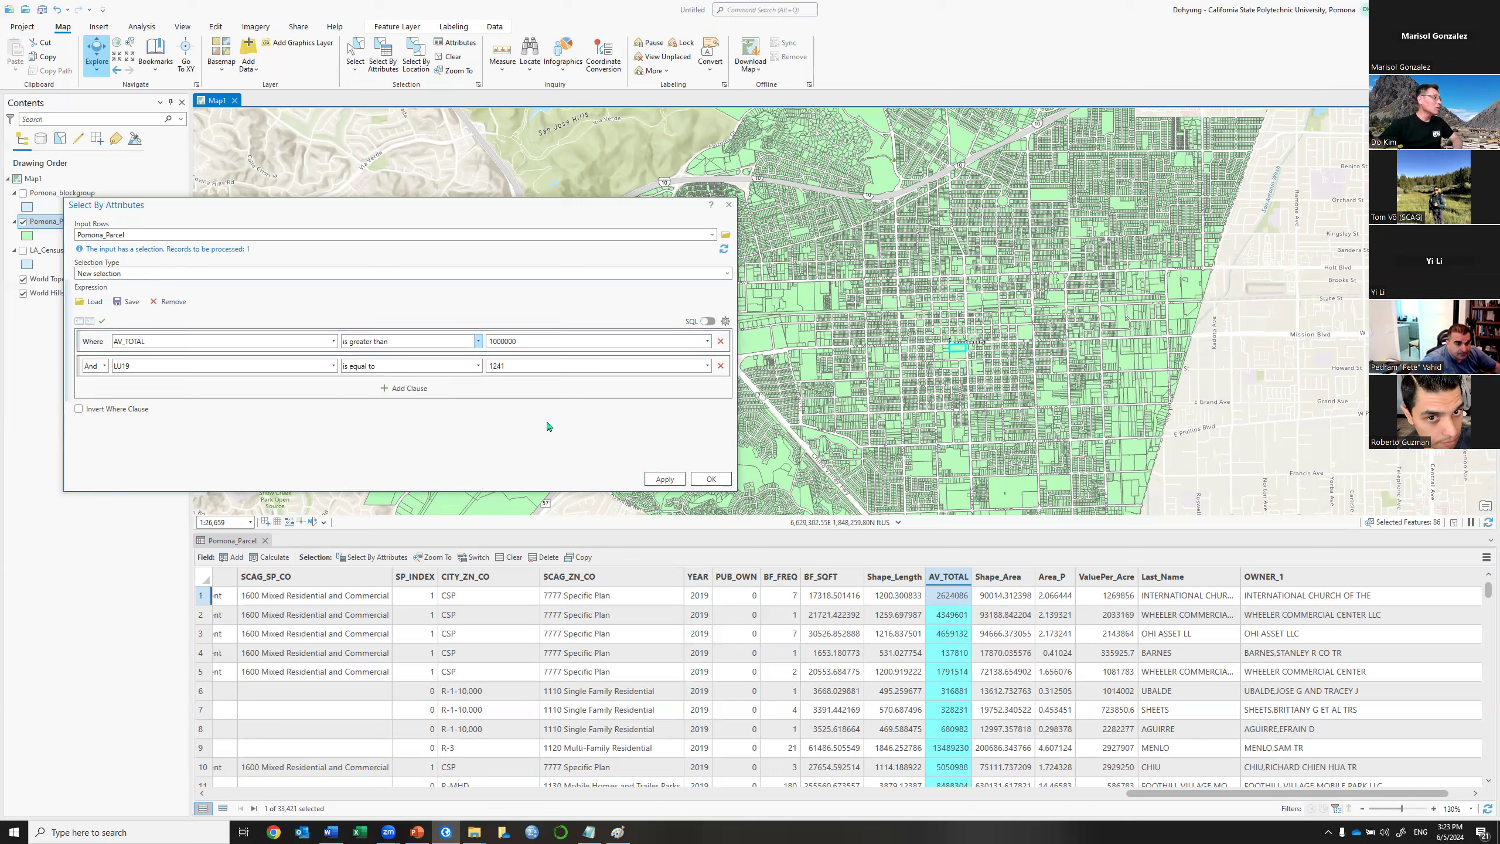
pyautogui.click(478, 367)
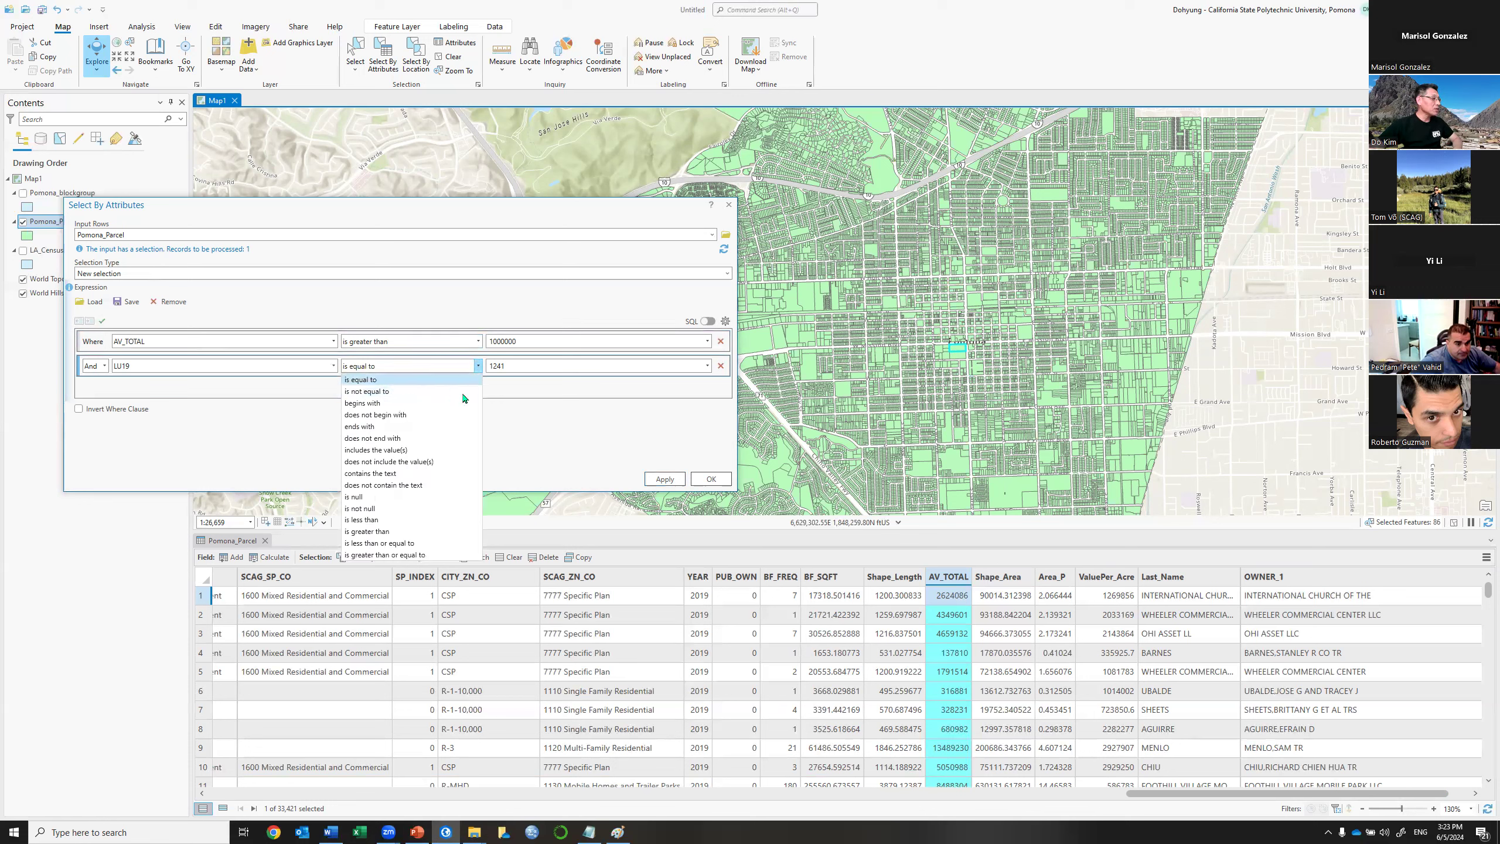
pyautogui.click(533, 425)
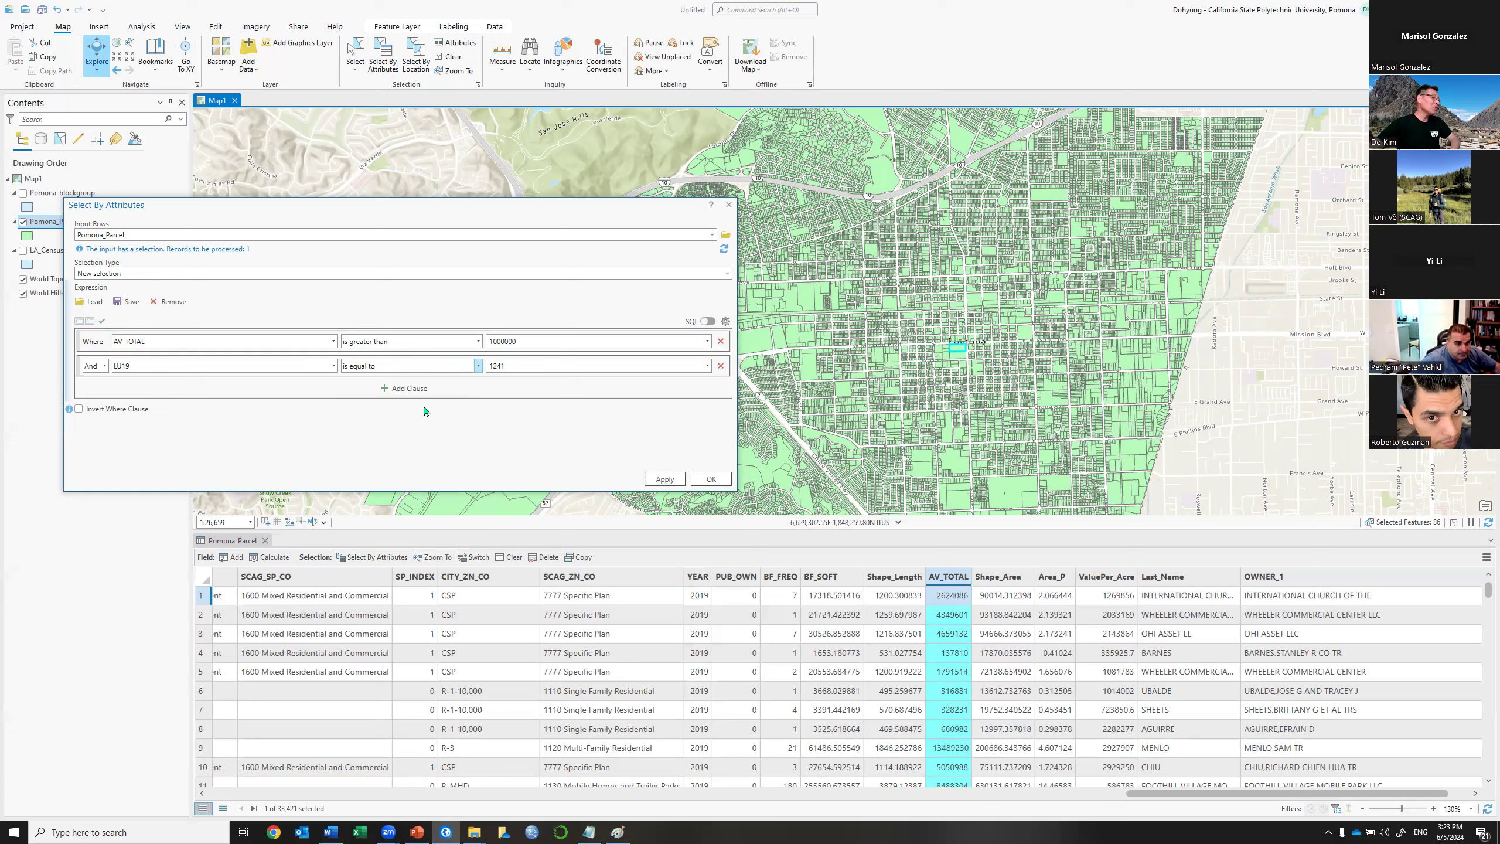
pyautogui.click(708, 321)
pyautogui.click(208, 336)
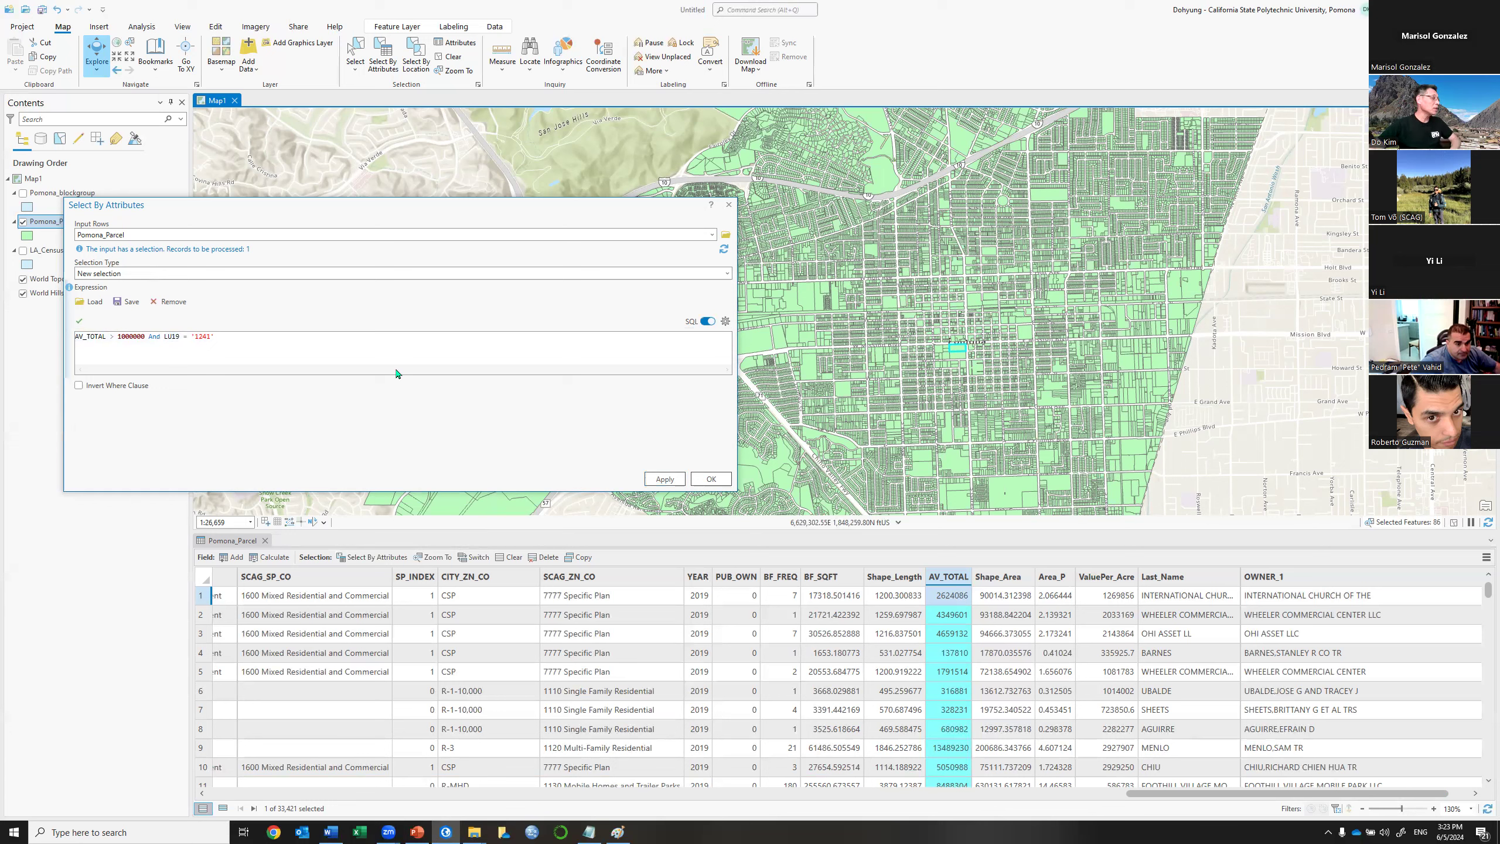
pyautogui.click(706, 323)
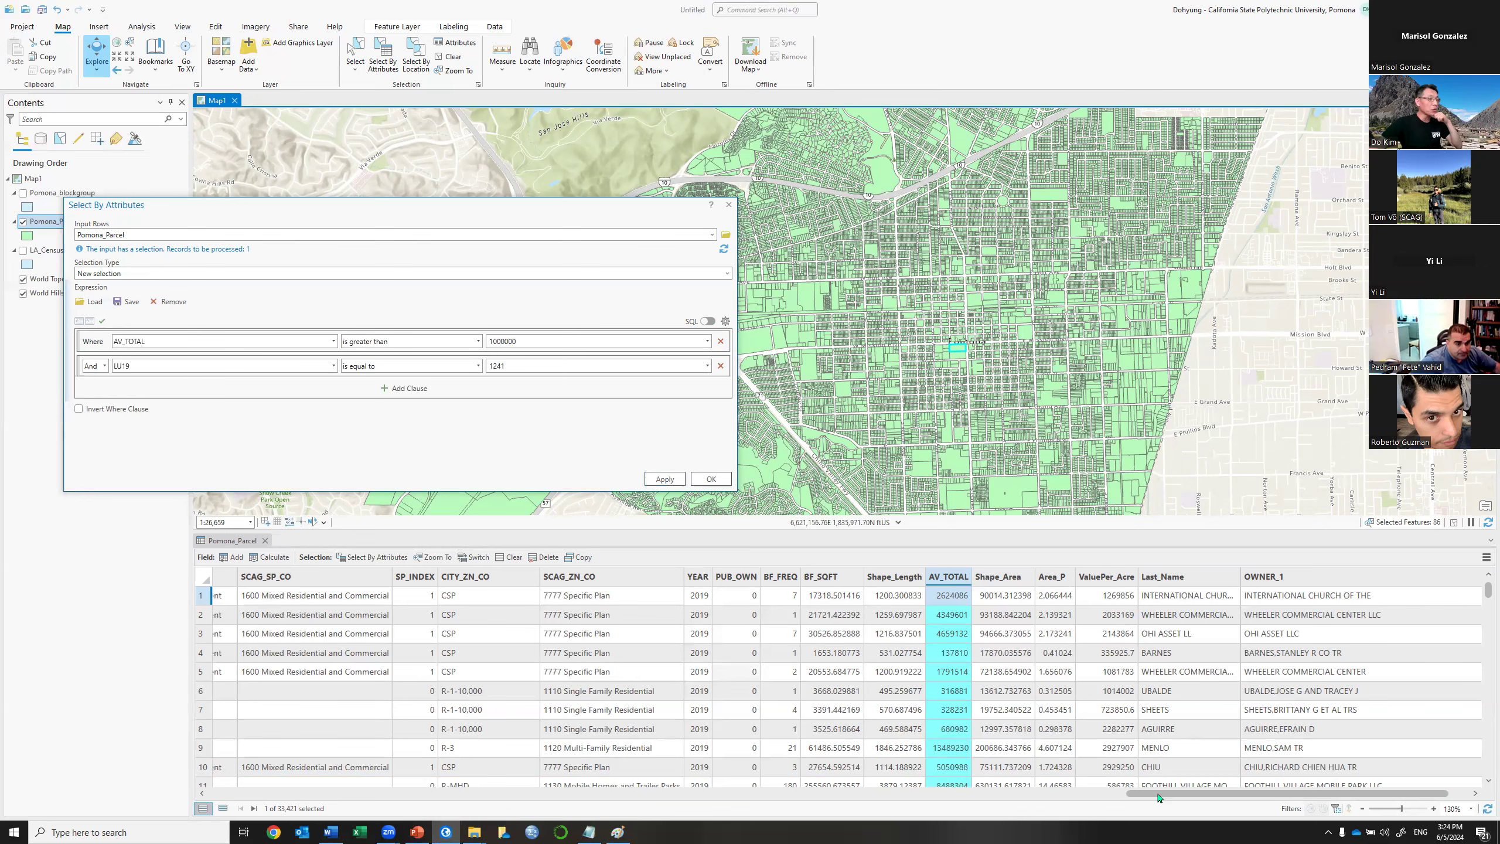
# Highlight the OWNER_1 field in the Pomona_Parcel table and remove the LU19 clause from the query.
pyautogui.moveTo(1157, 798); pyautogui.dragTo(1298, 800)
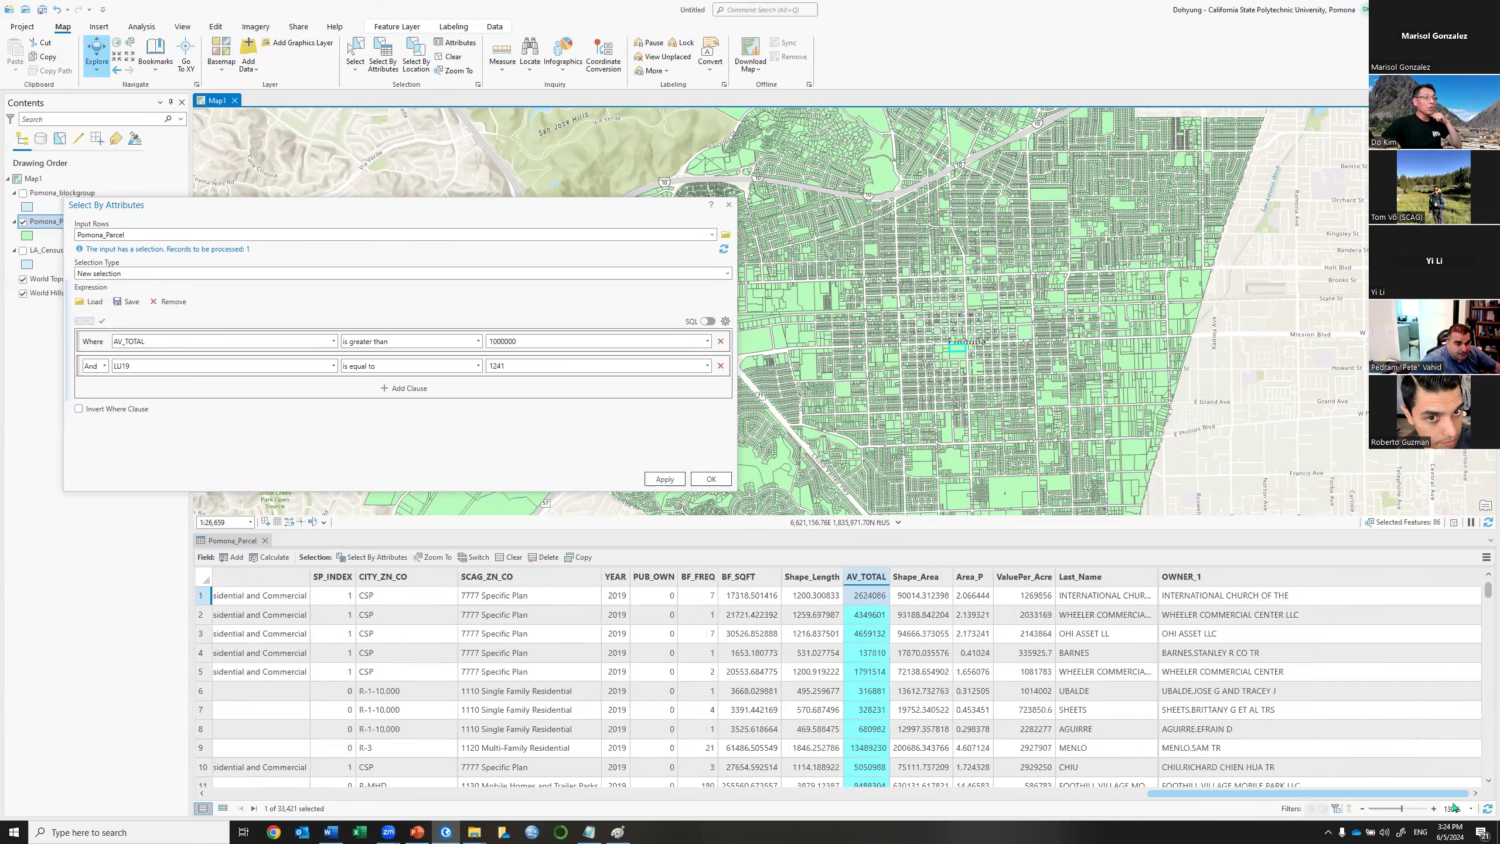
pyautogui.click(1219, 581)
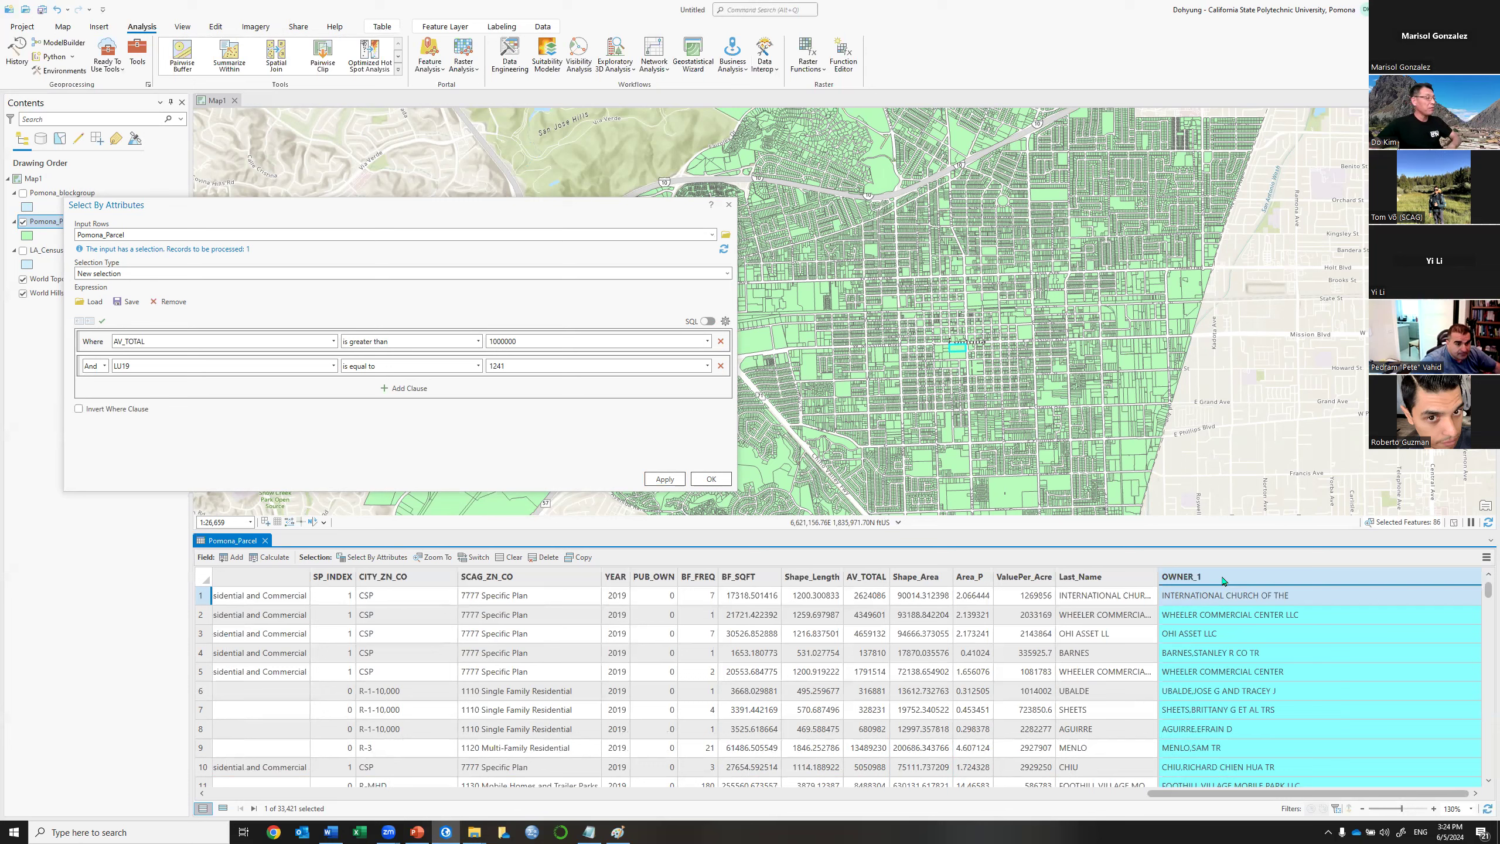
pyautogui.click(721, 366)
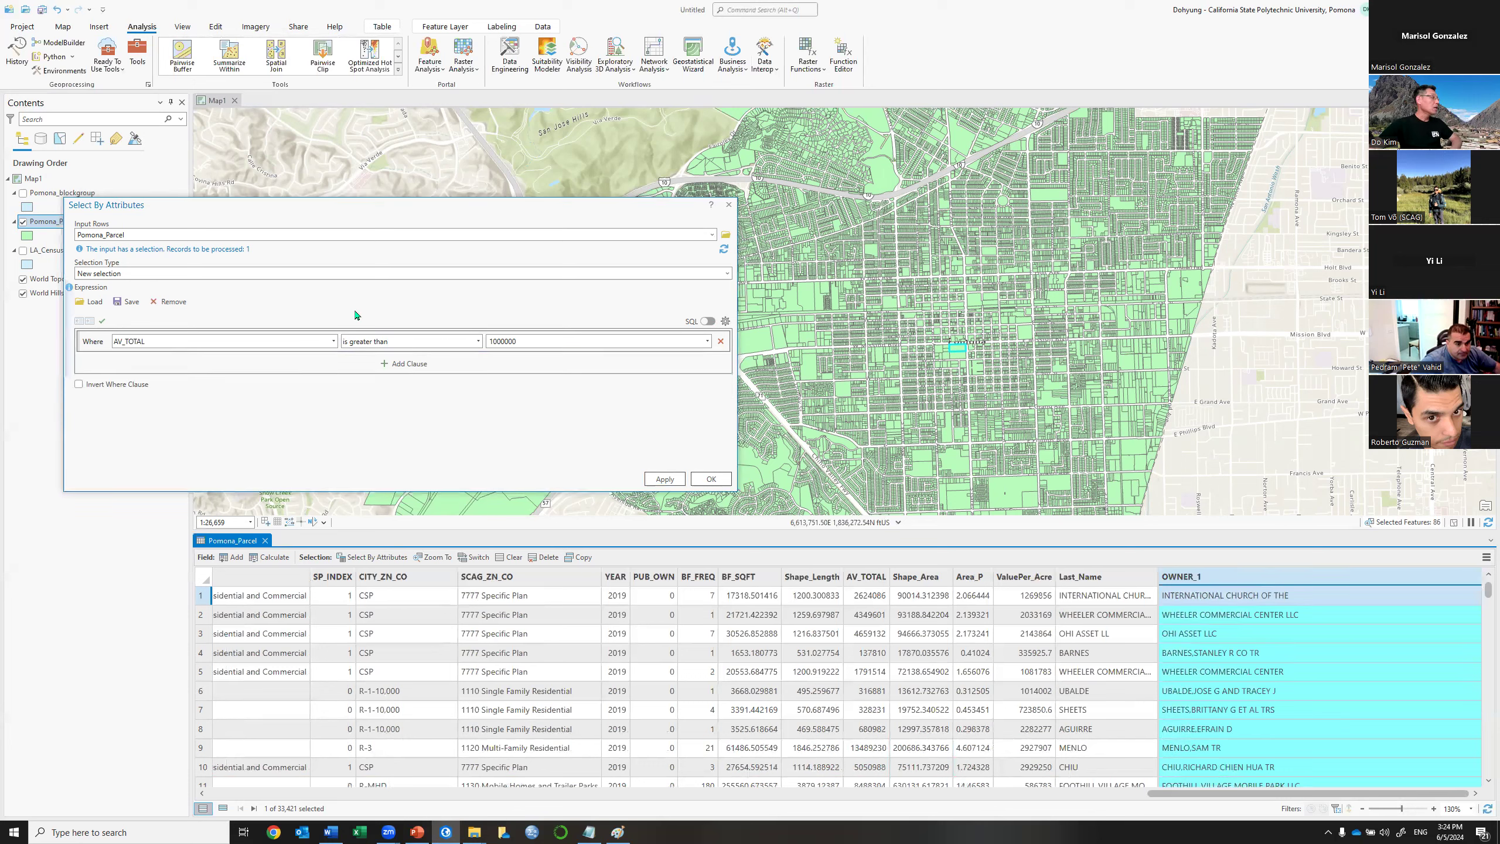
# Change the remaining clause to OWNER_1 begins with an owner's surname followed by a comma, apply it, and look through the selected records.
pyautogui.click(333, 342)
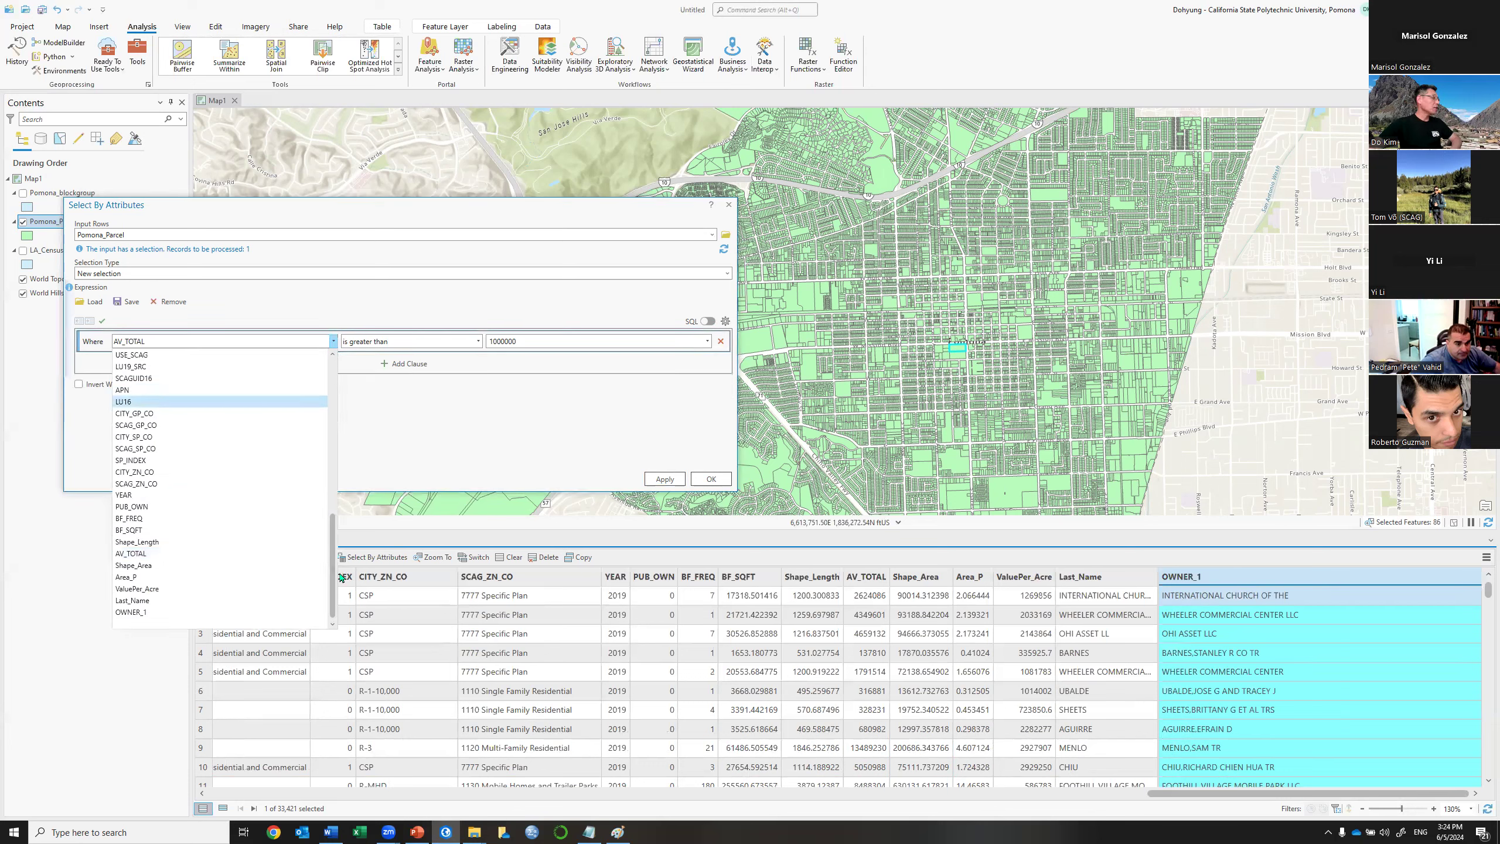
pyautogui.click(140, 616)
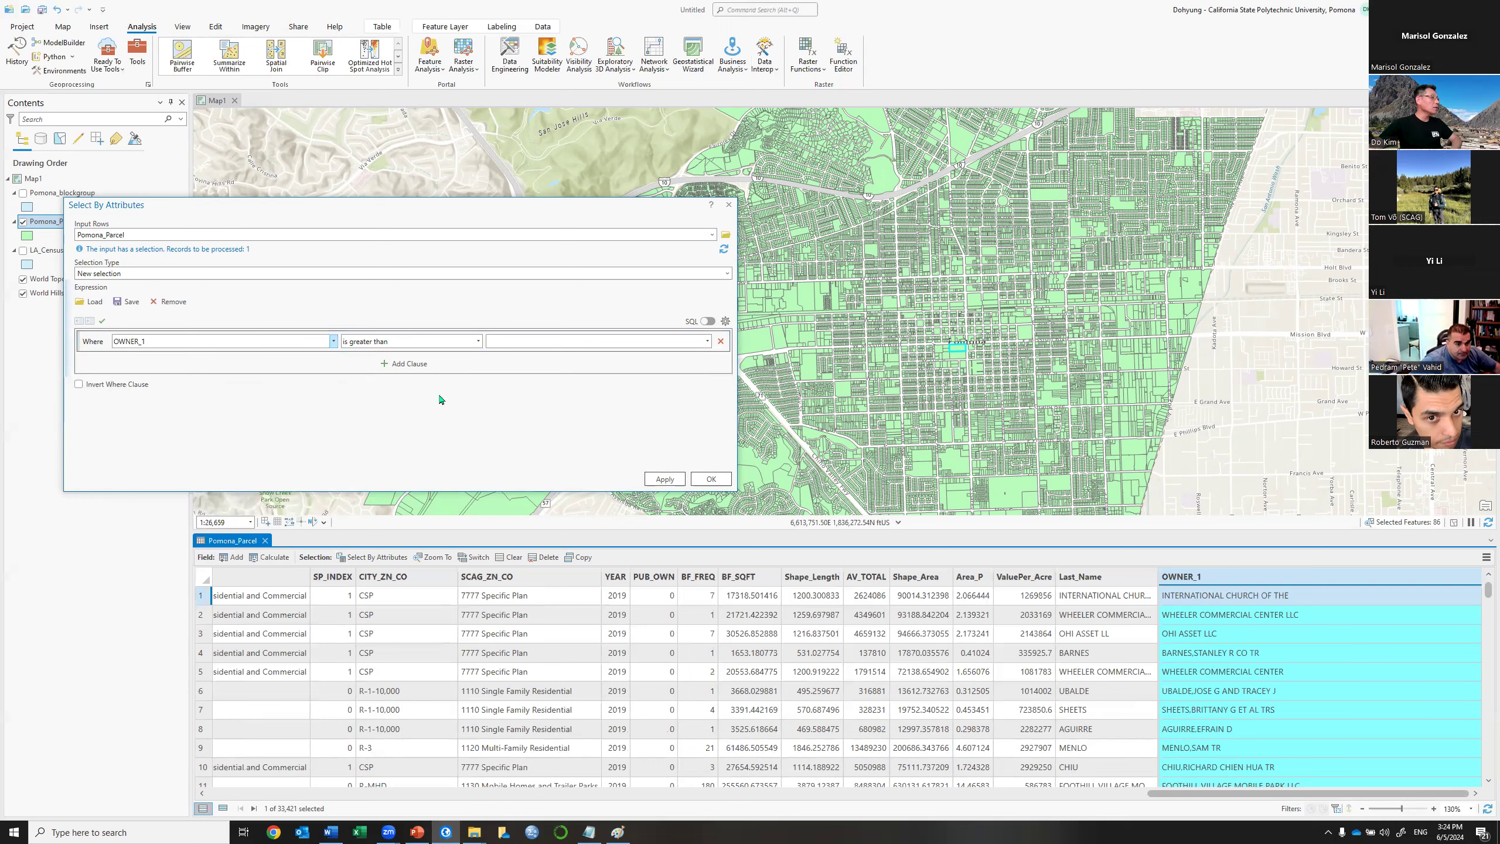
pyautogui.click(478, 341)
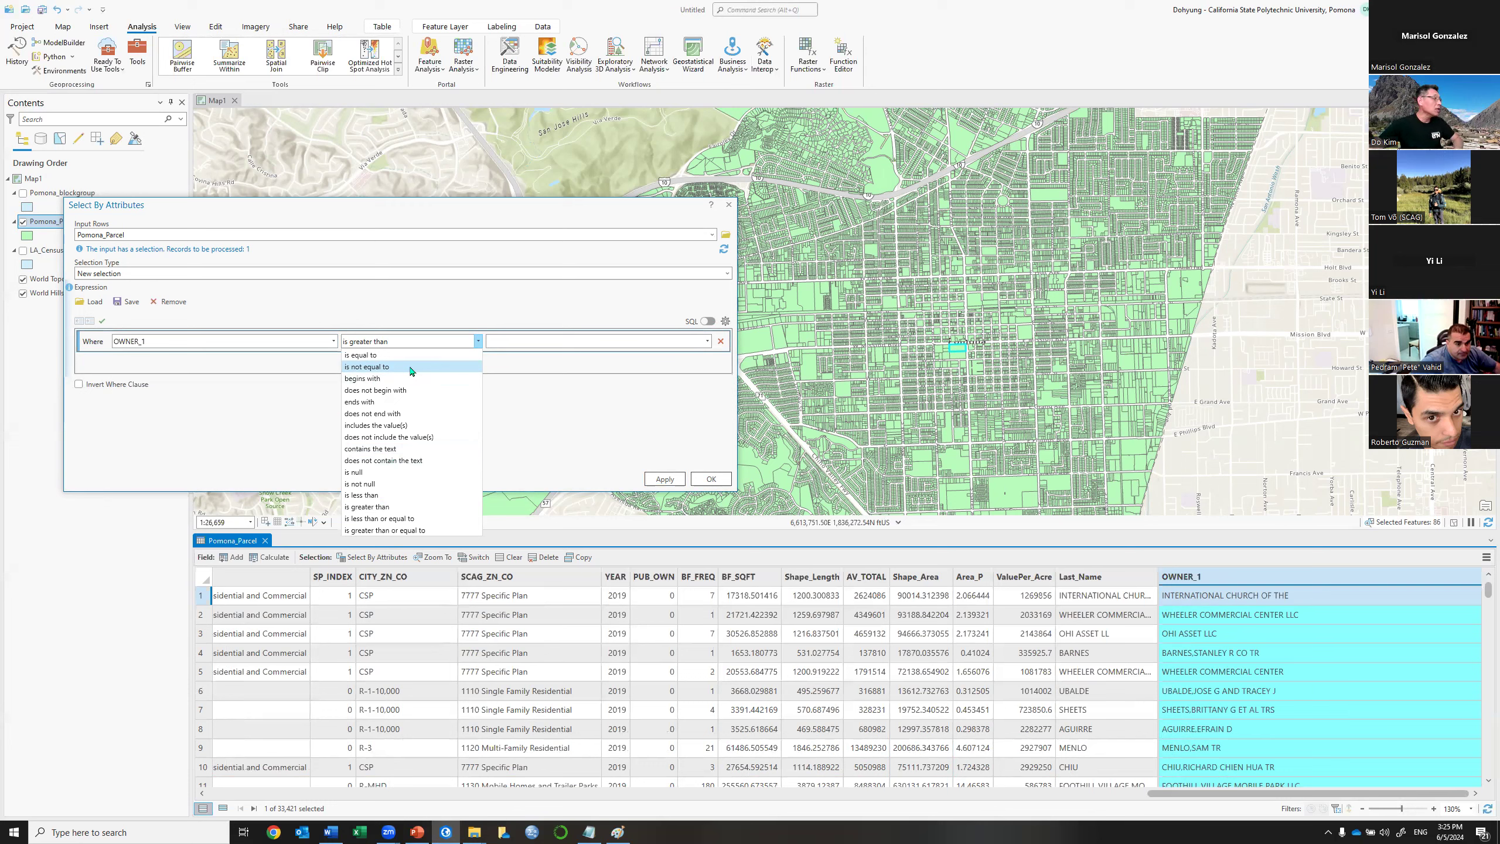
pyautogui.click(375, 379)
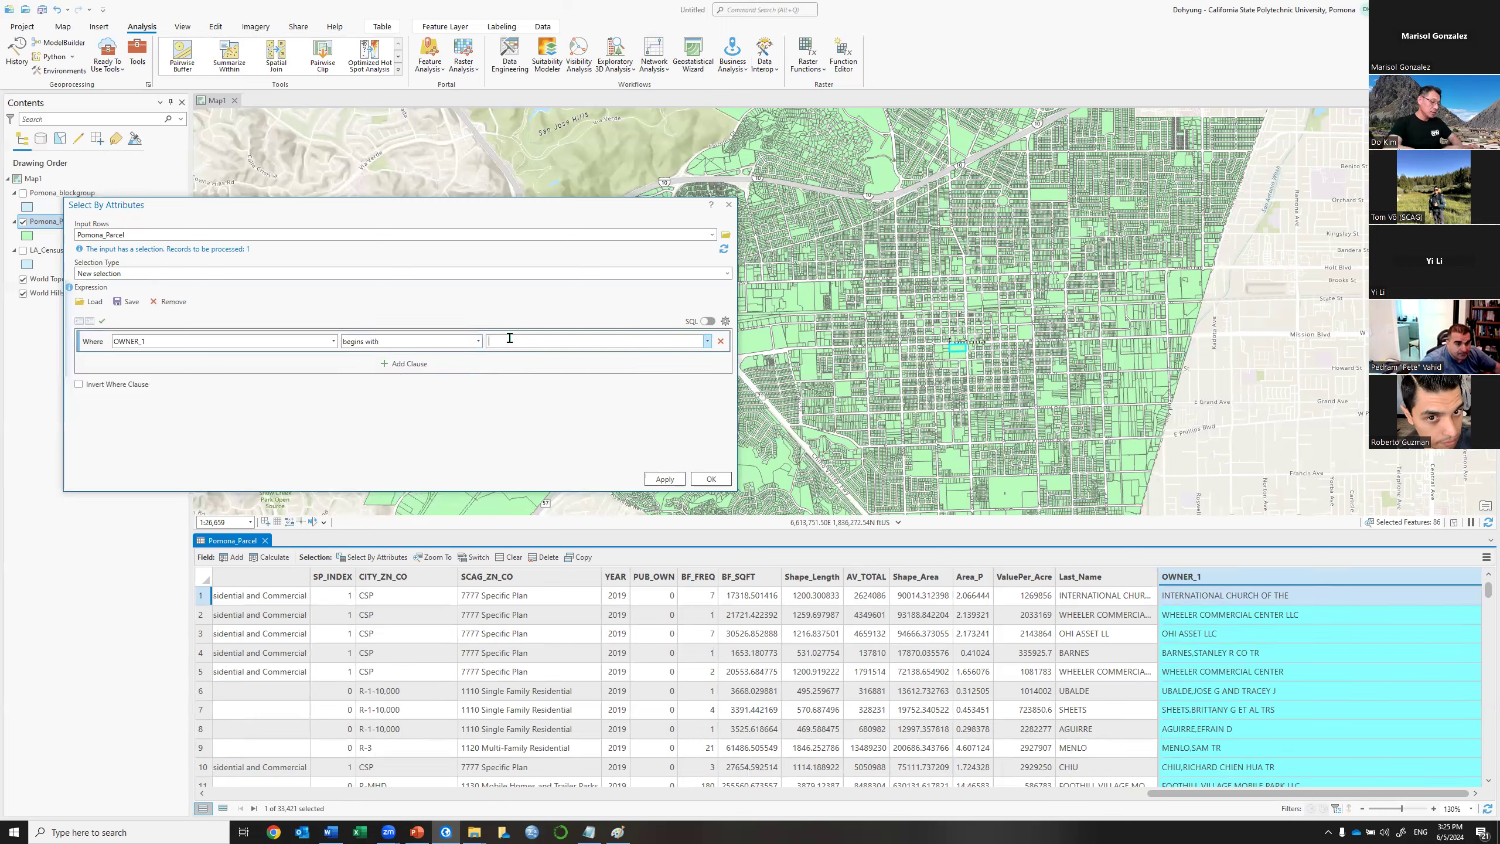
pyautogui.click(509, 338)
pyautogui.write('K')
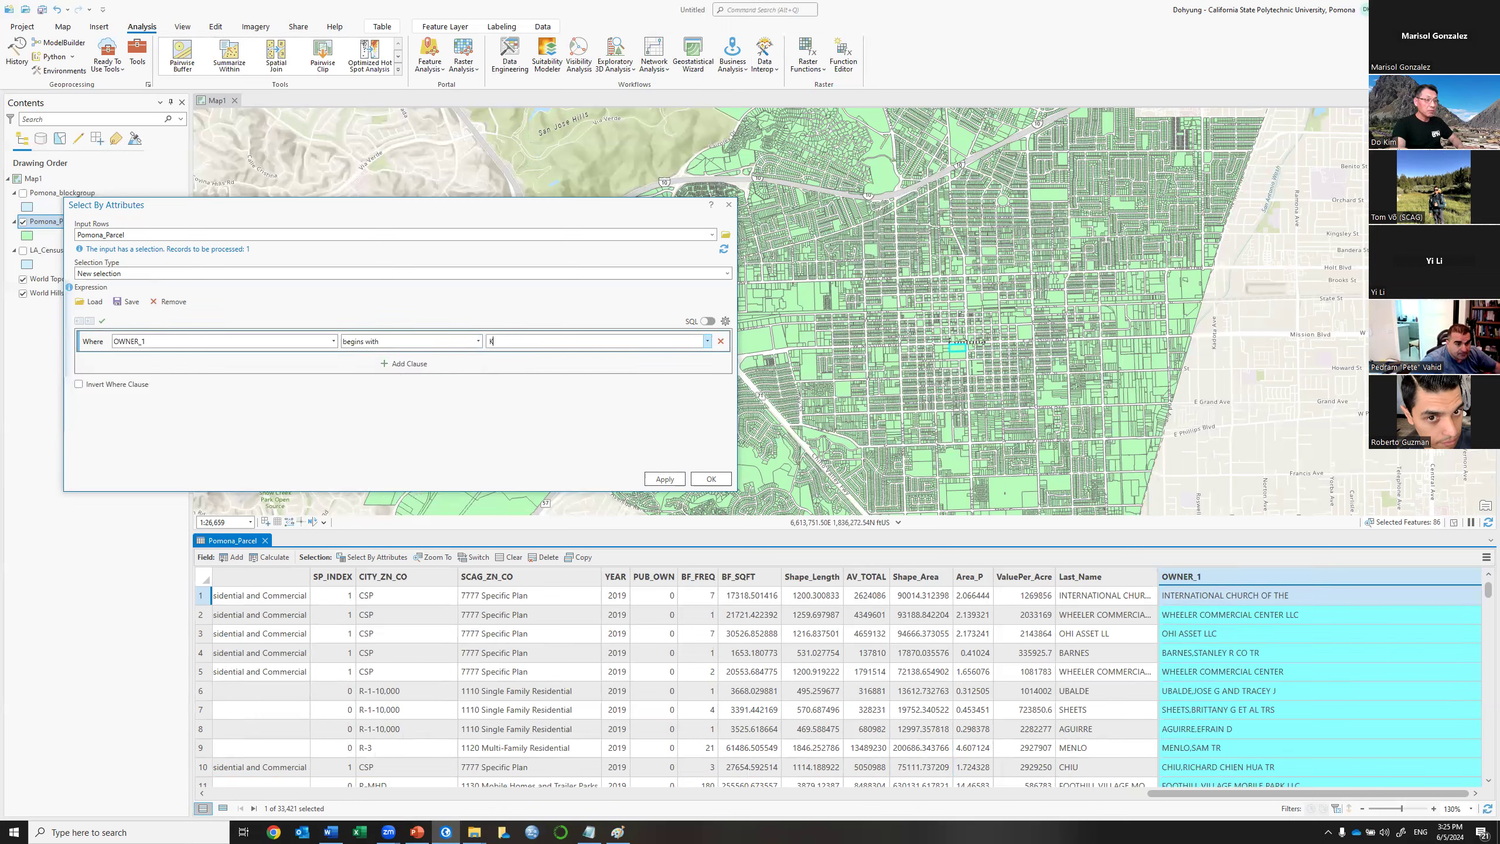
pyautogui.write('IM')
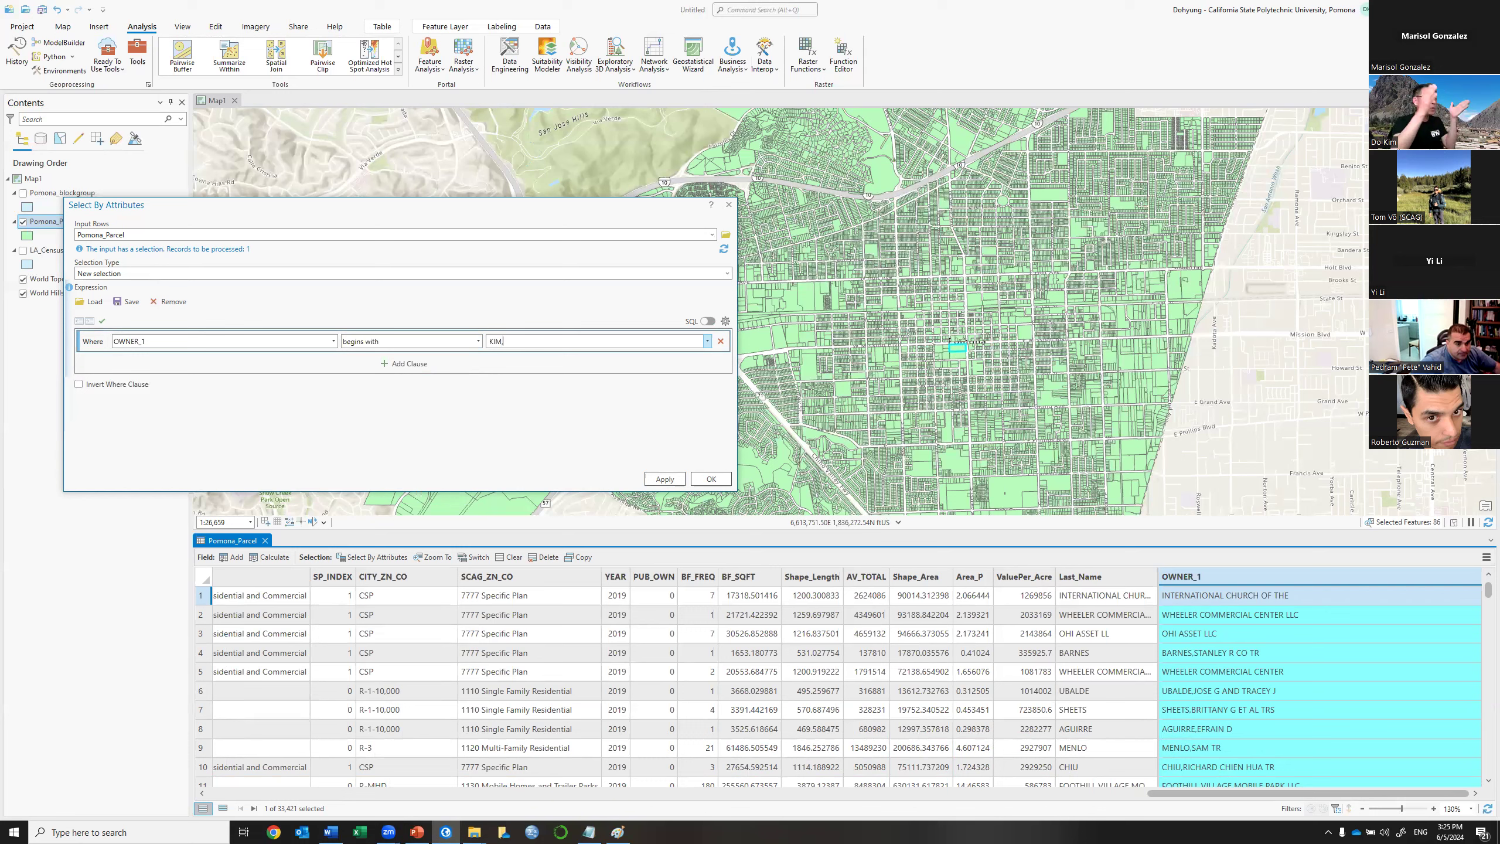
pyautogui.write(',')
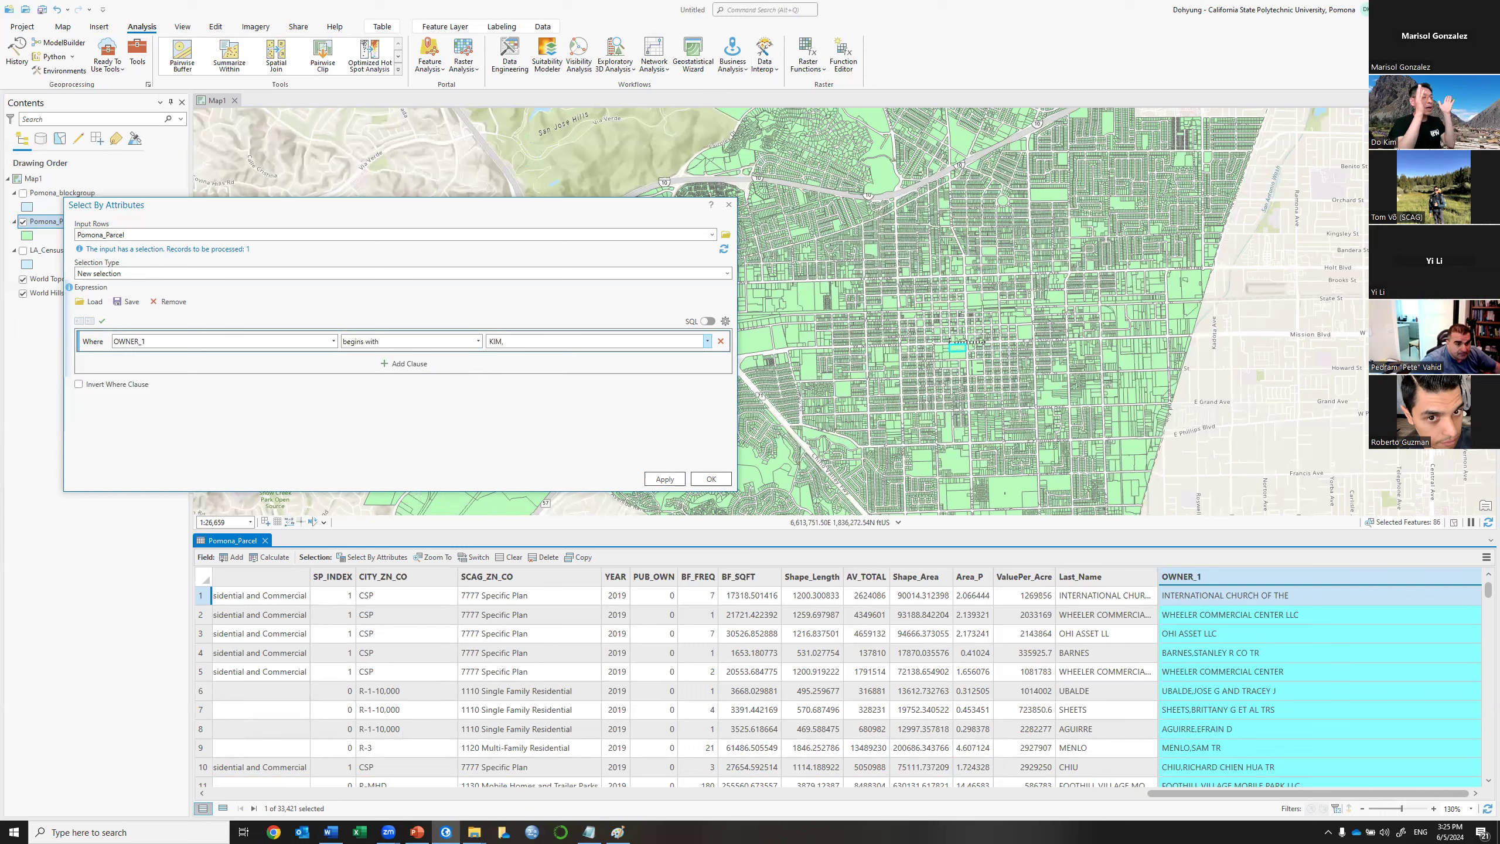
pyautogui.click(662, 479)
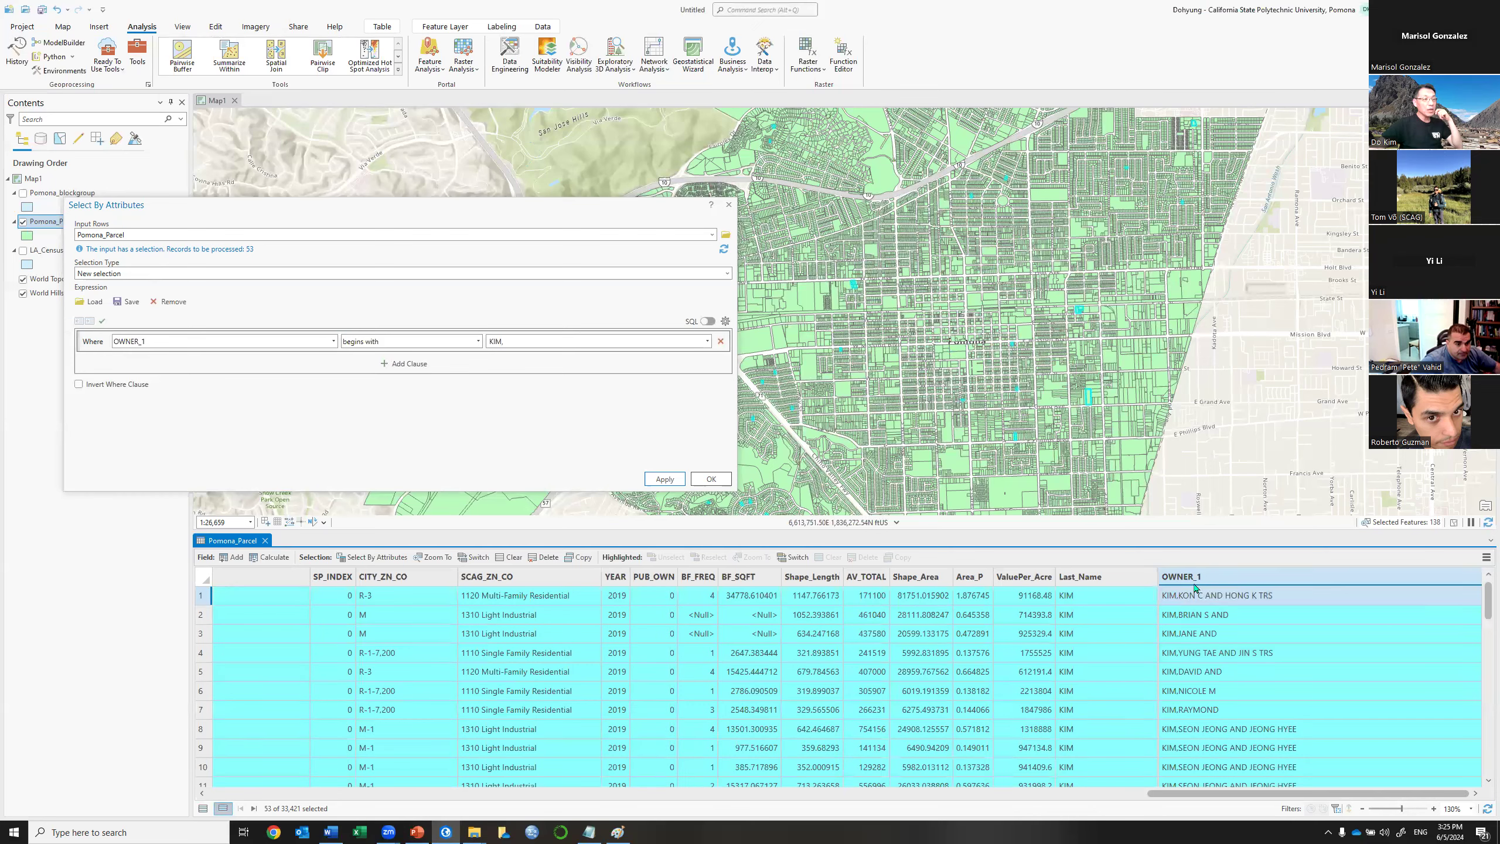
pyautogui.scroll(-3, 1213, 633)
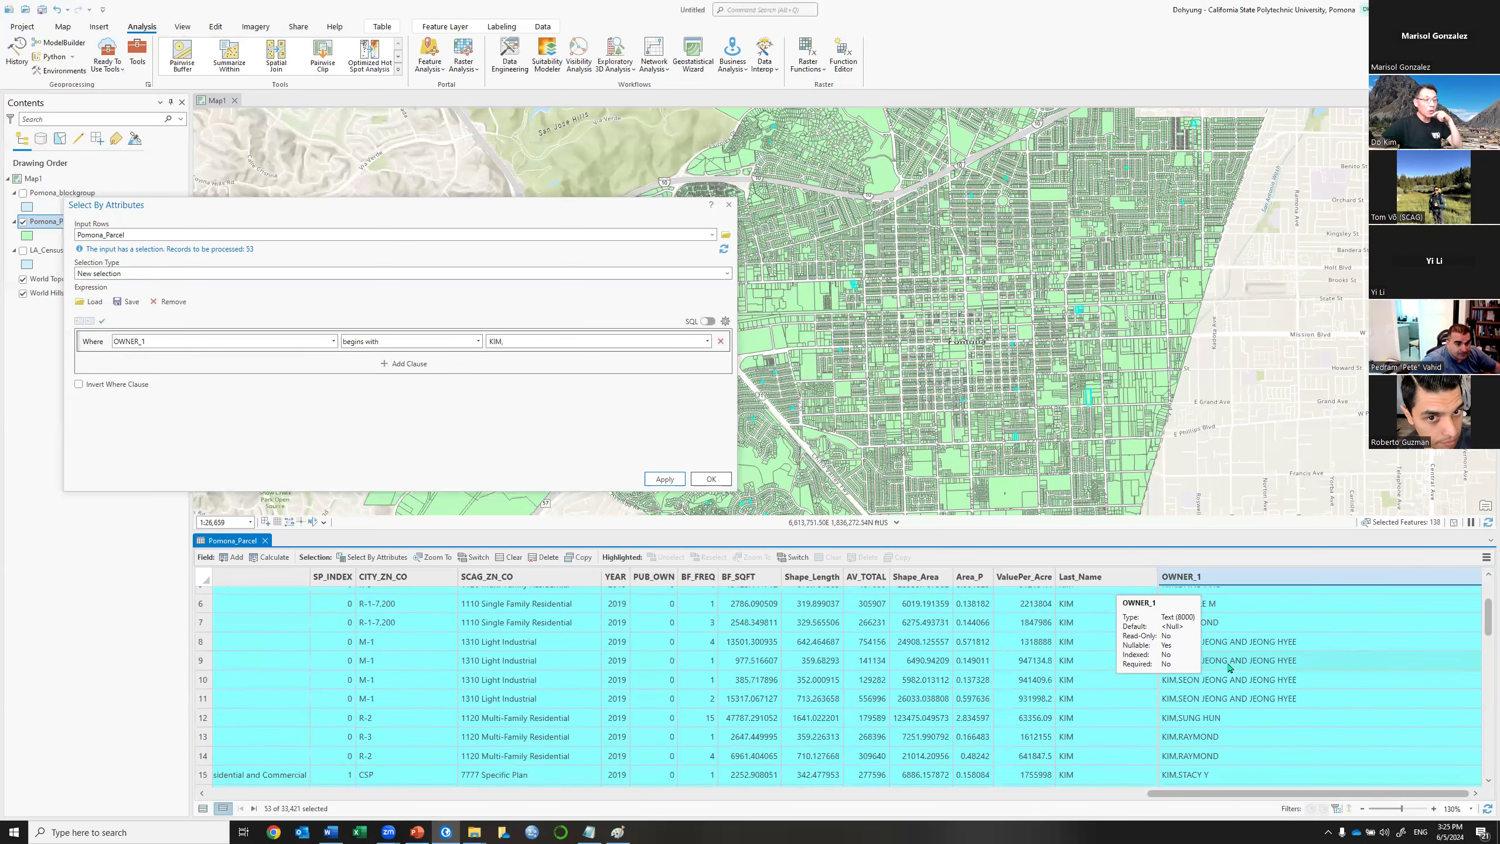
pyautogui.scroll(-2, 1230, 668)
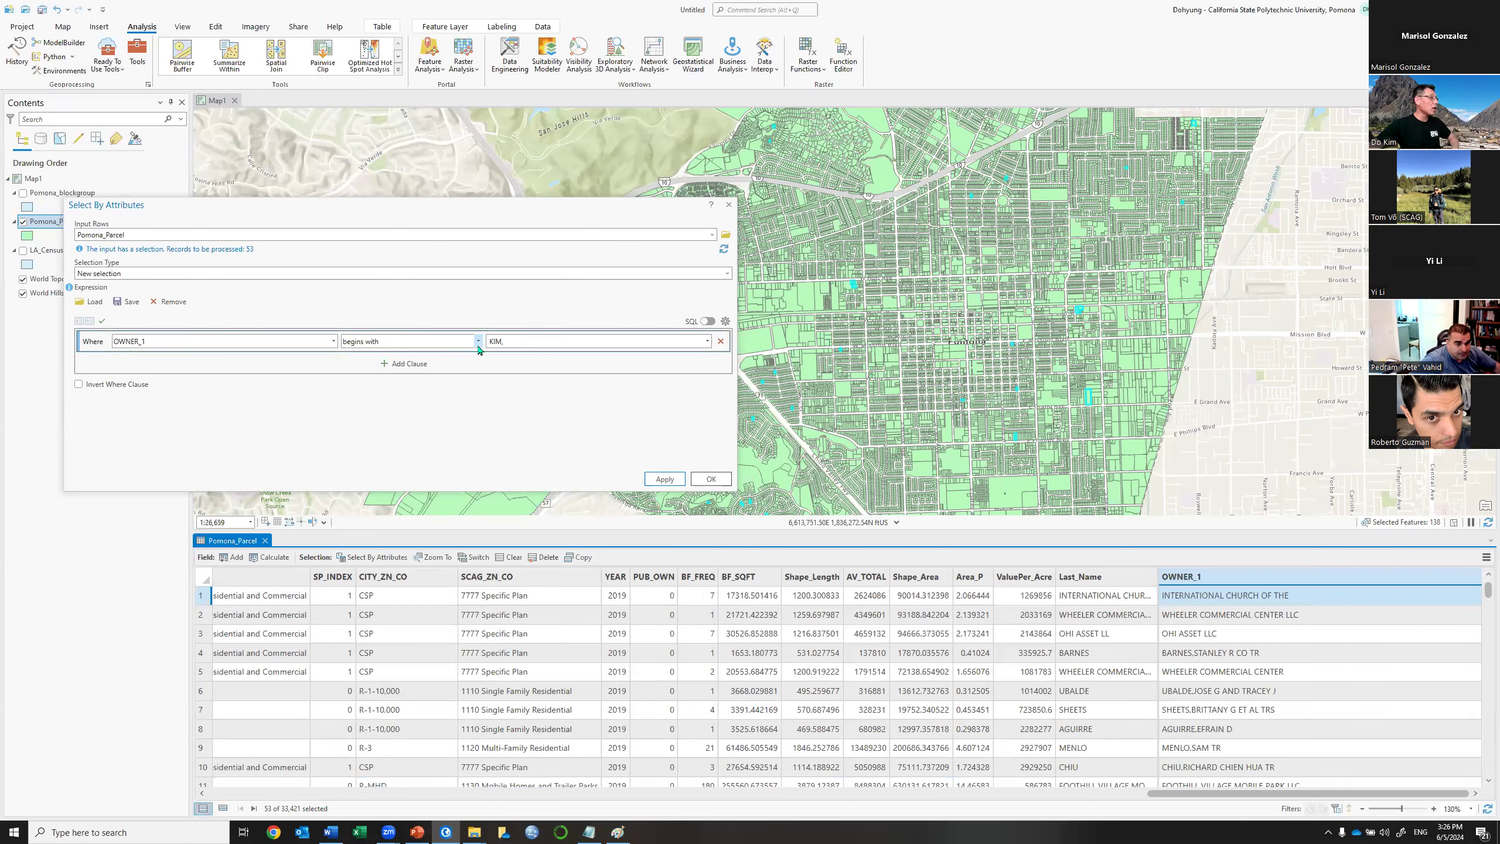
pyautogui.click(479, 342)
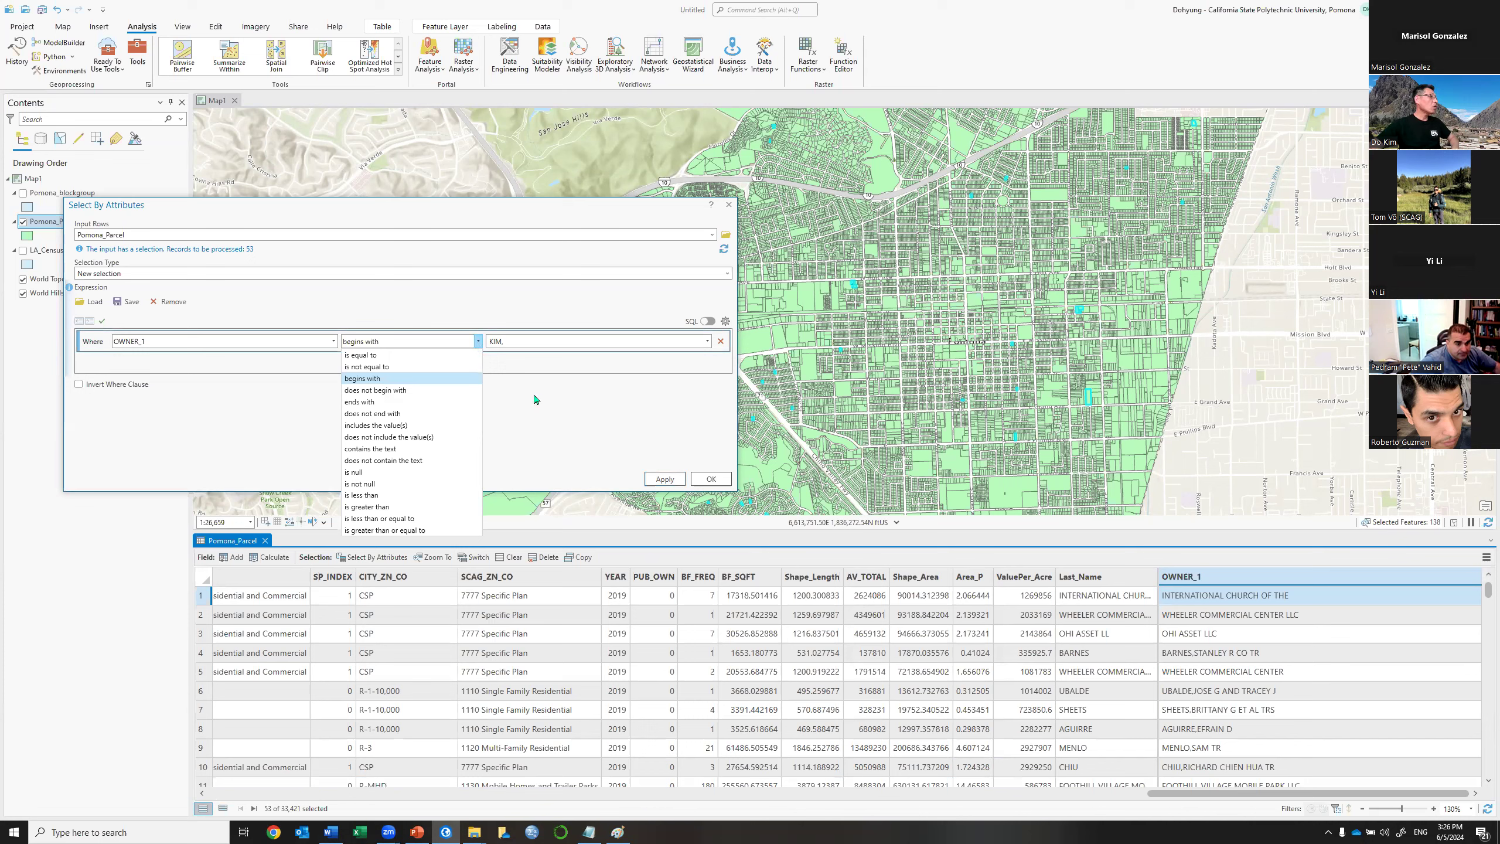
pyautogui.press('Down')
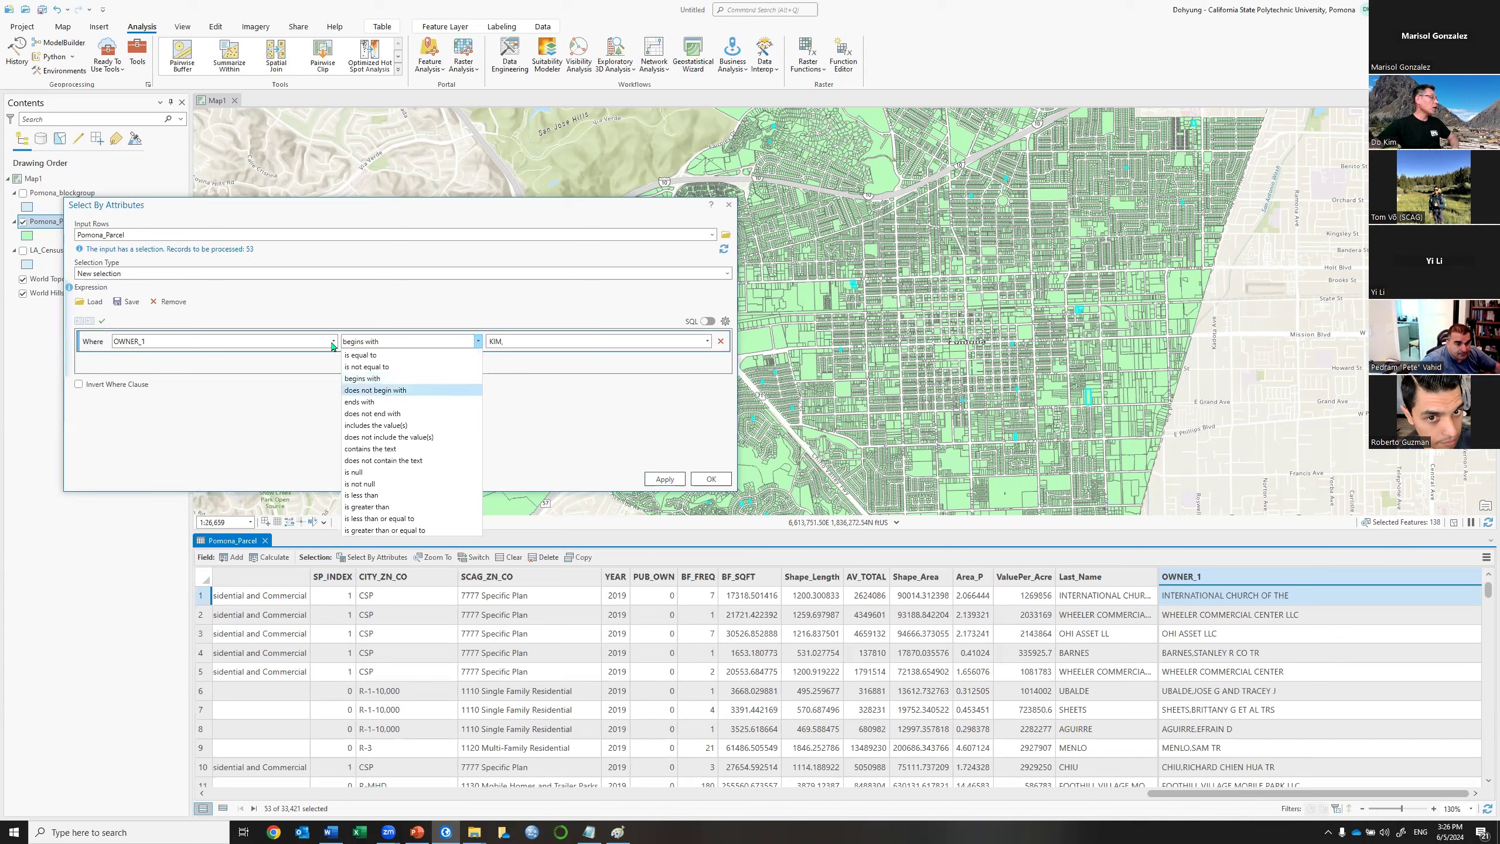
pyautogui.press('Escape')
# Change the query clause to use the LU19 field with the includes the value(s) operator.
pyautogui.click(333, 343)
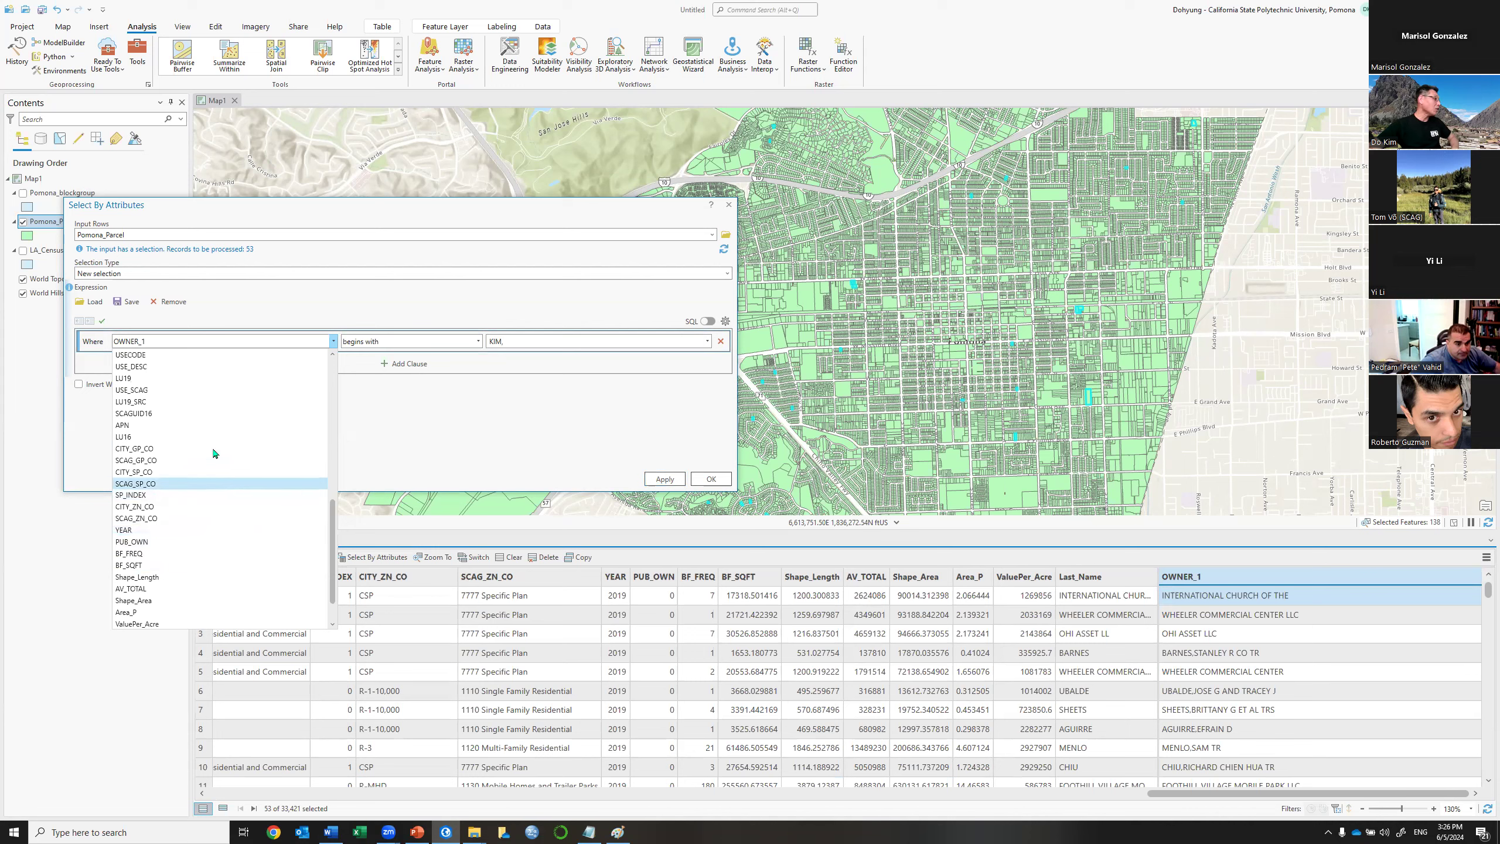
pyautogui.click(198, 378)
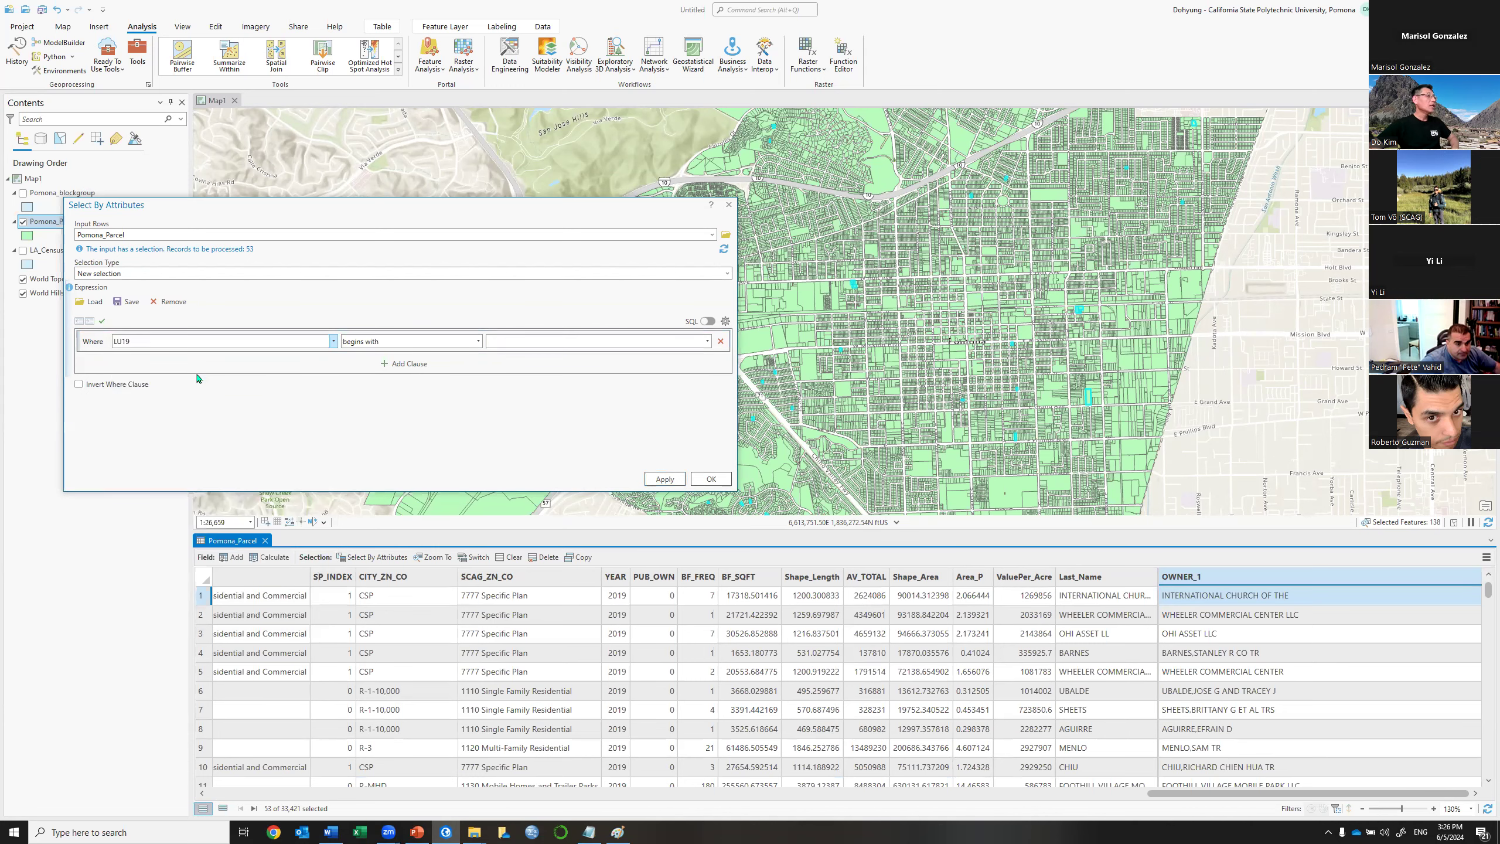
pyautogui.click(479, 342)
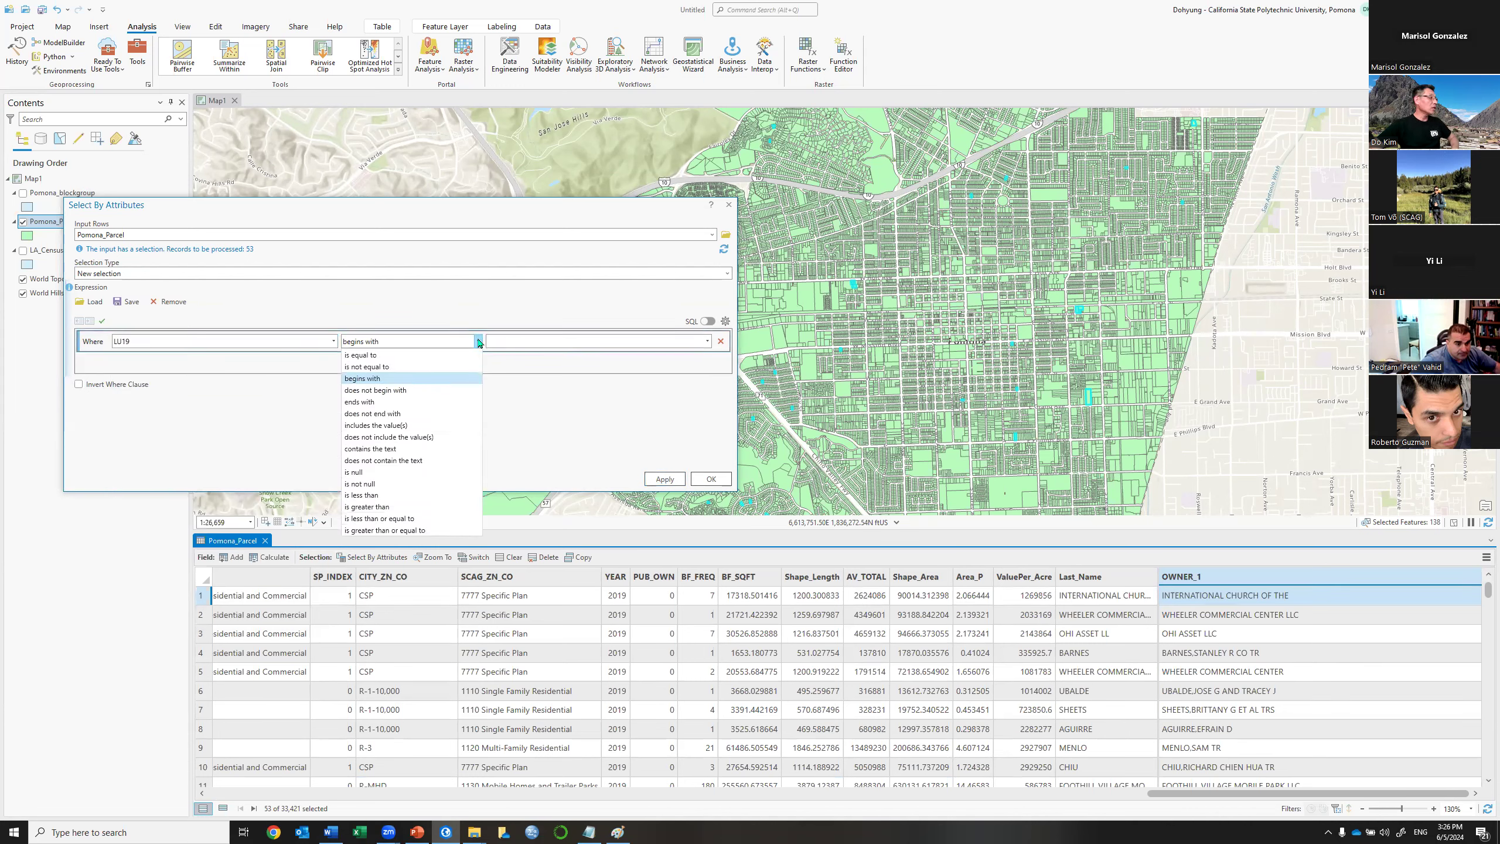
pyautogui.click(389, 426)
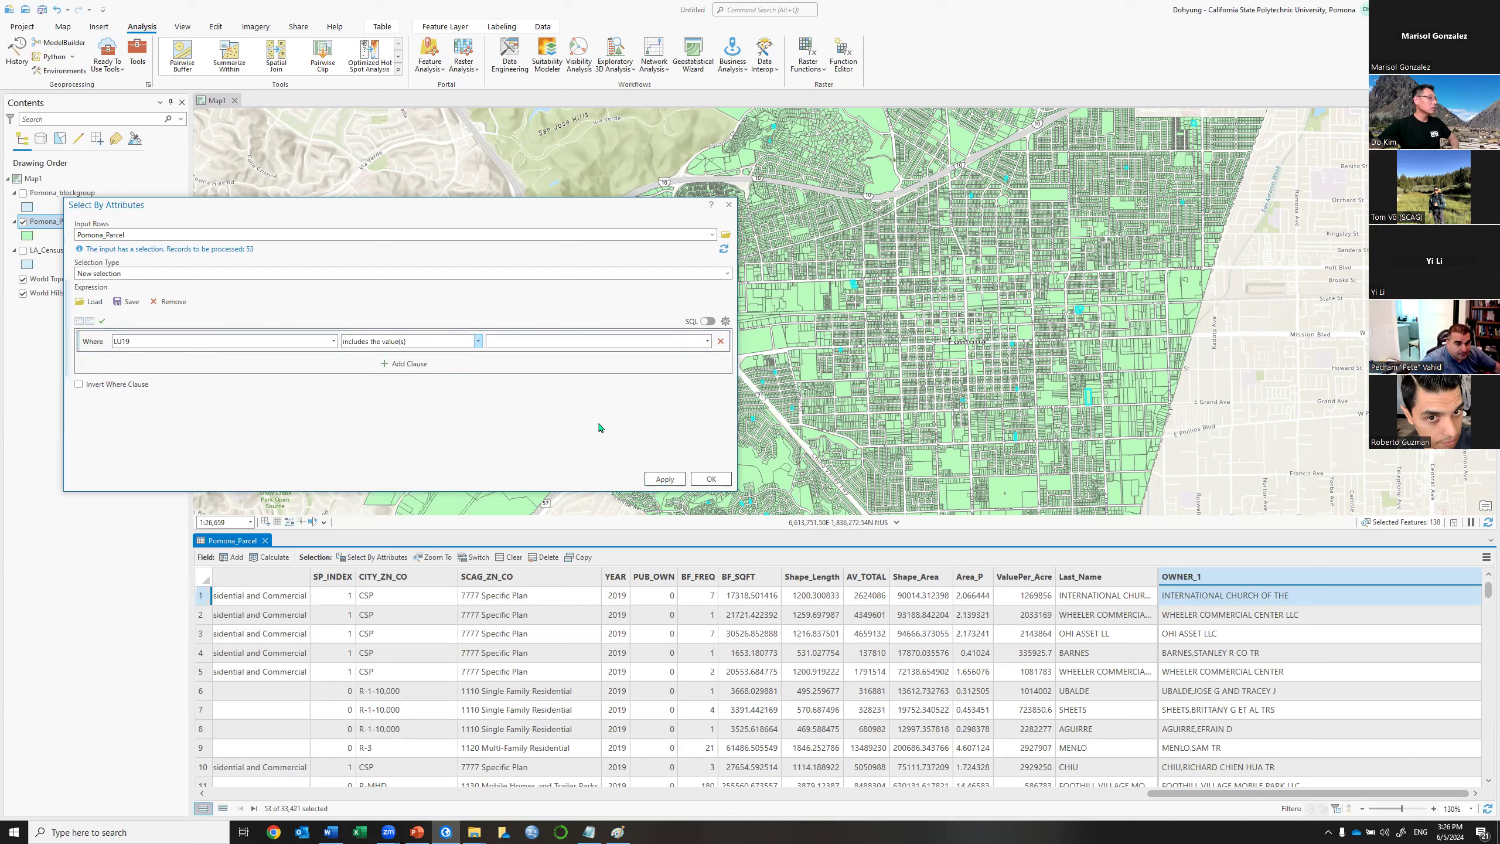
# Include the LU19 values 1300, 1260 and 1245 in the clause and apply the query to Pomona_Parcel.
pyautogui.click(706, 343)
pyautogui.scroll(-6, 549, 455)
pyautogui.scroll(-3, 550, 455)
pyautogui.click(494, 368)
pyautogui.scroll(3, 495, 418)
pyautogui.click(494, 418)
pyautogui.press('Escape')
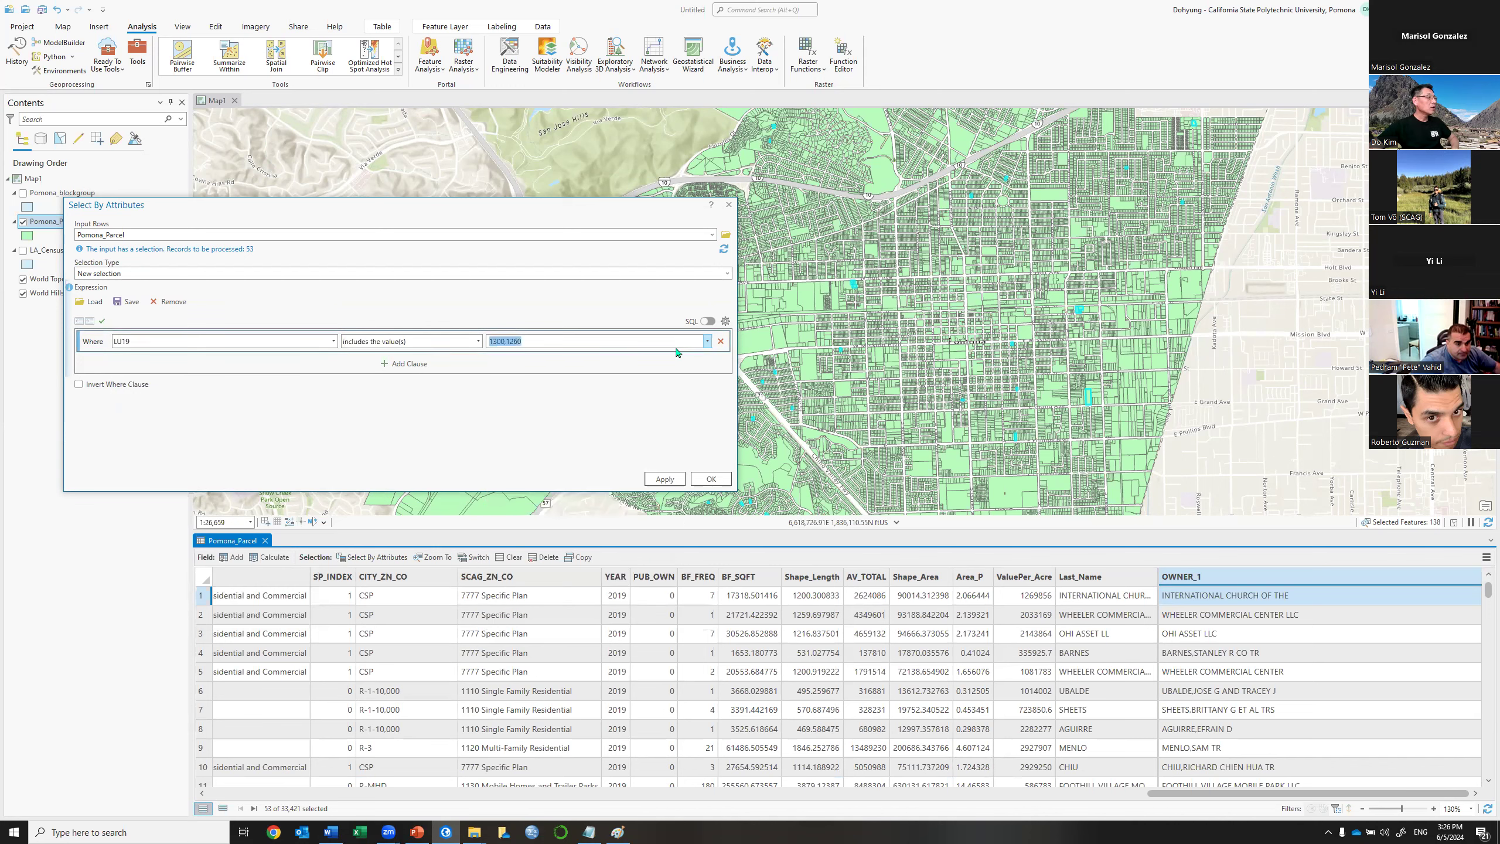
pyautogui.click(707, 341)
pyautogui.click(494, 369)
pyautogui.click(580, 295)
pyautogui.click(662, 479)
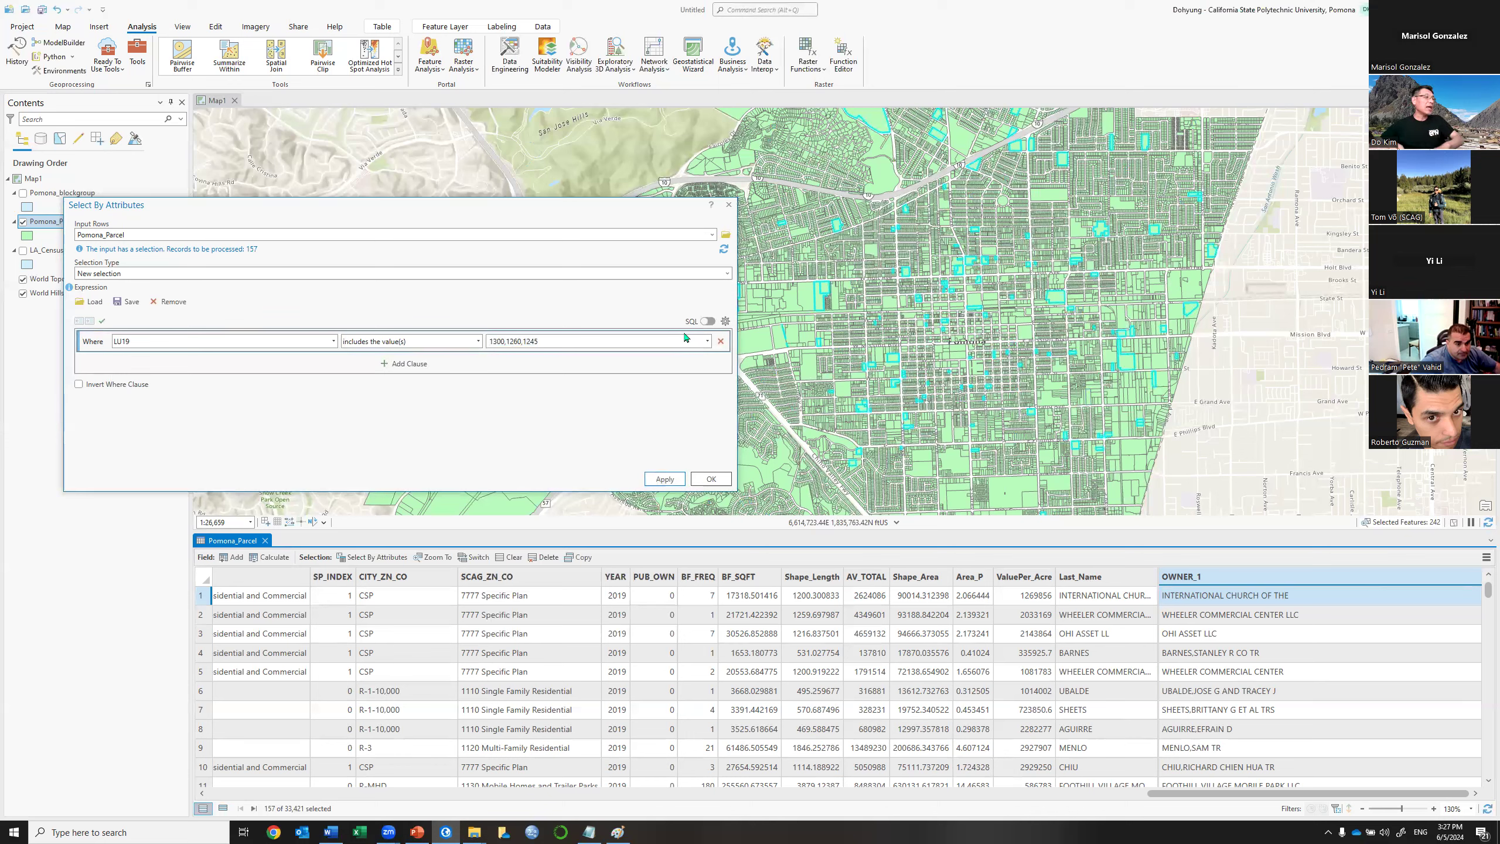
# Add three blank And clauses, and delete clauses starting with the LU19 one until a single blank Where clause remains.
pyautogui.click(411, 366)
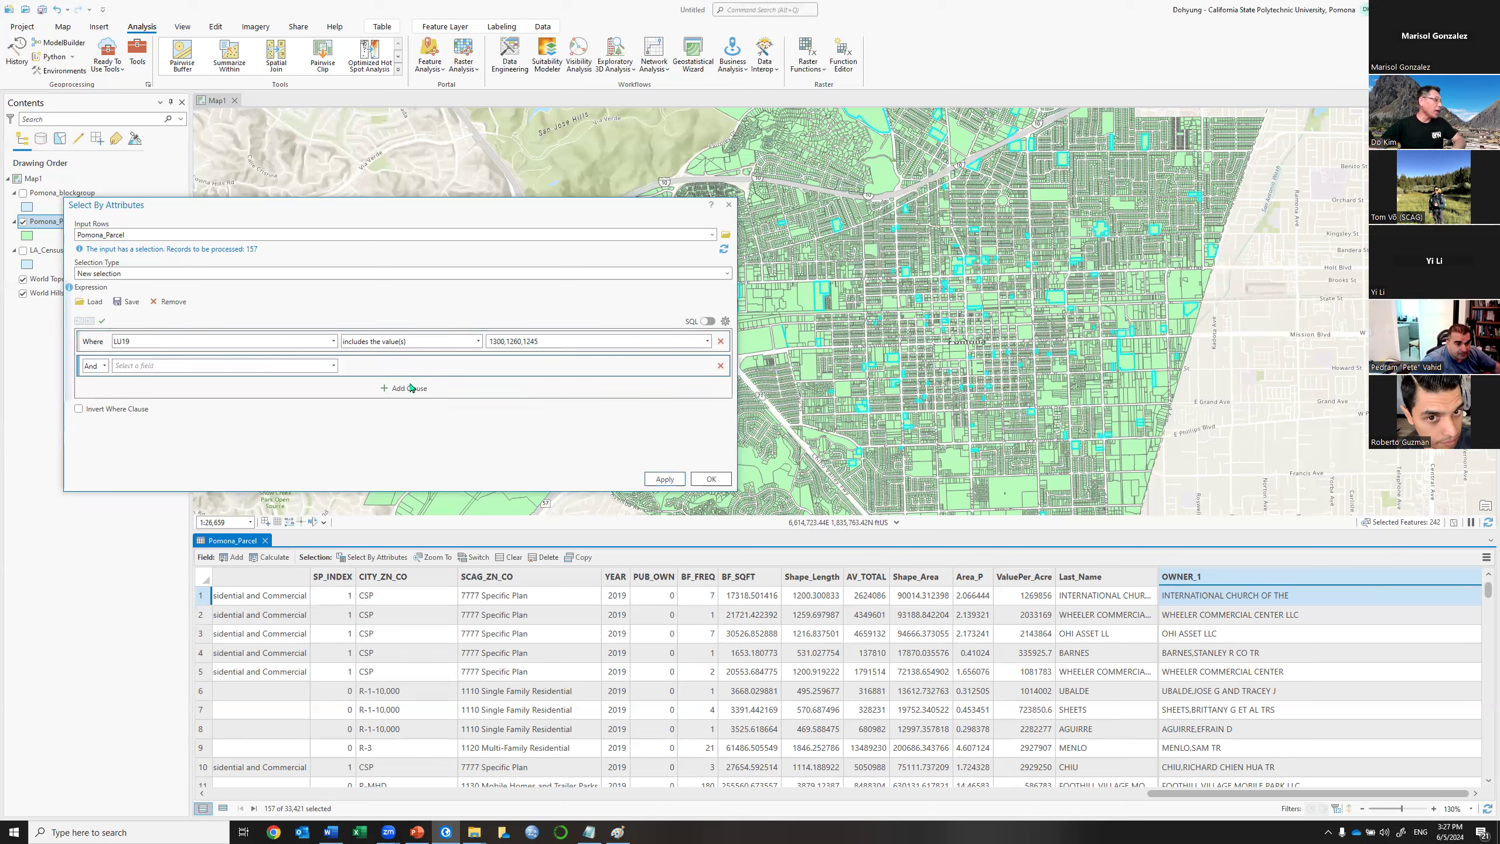
pyautogui.click(412, 389)
pyautogui.click(414, 413)
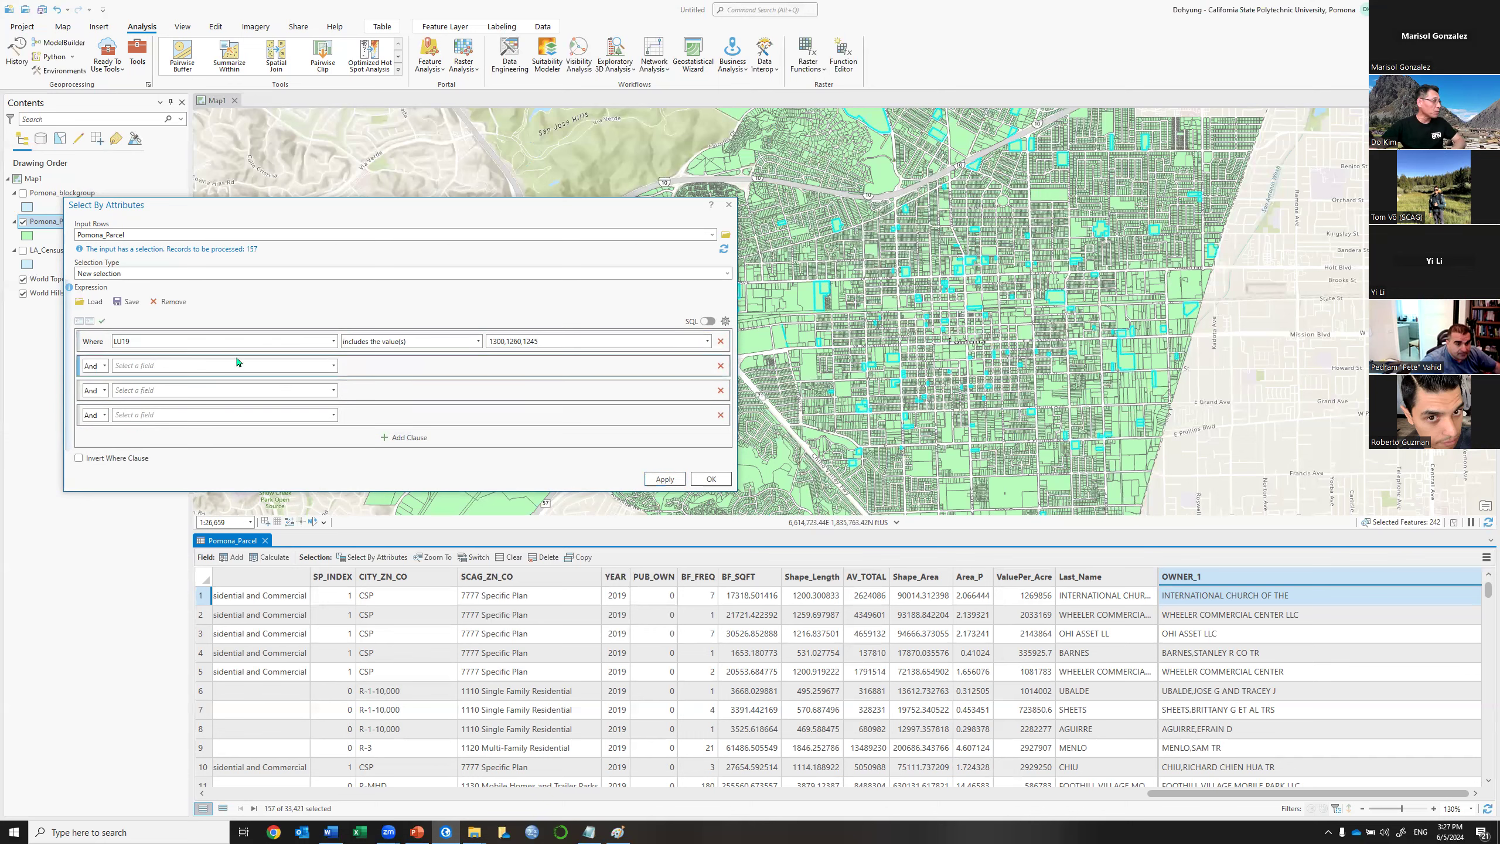
pyautogui.click(721, 341)
pyautogui.click(720, 341)
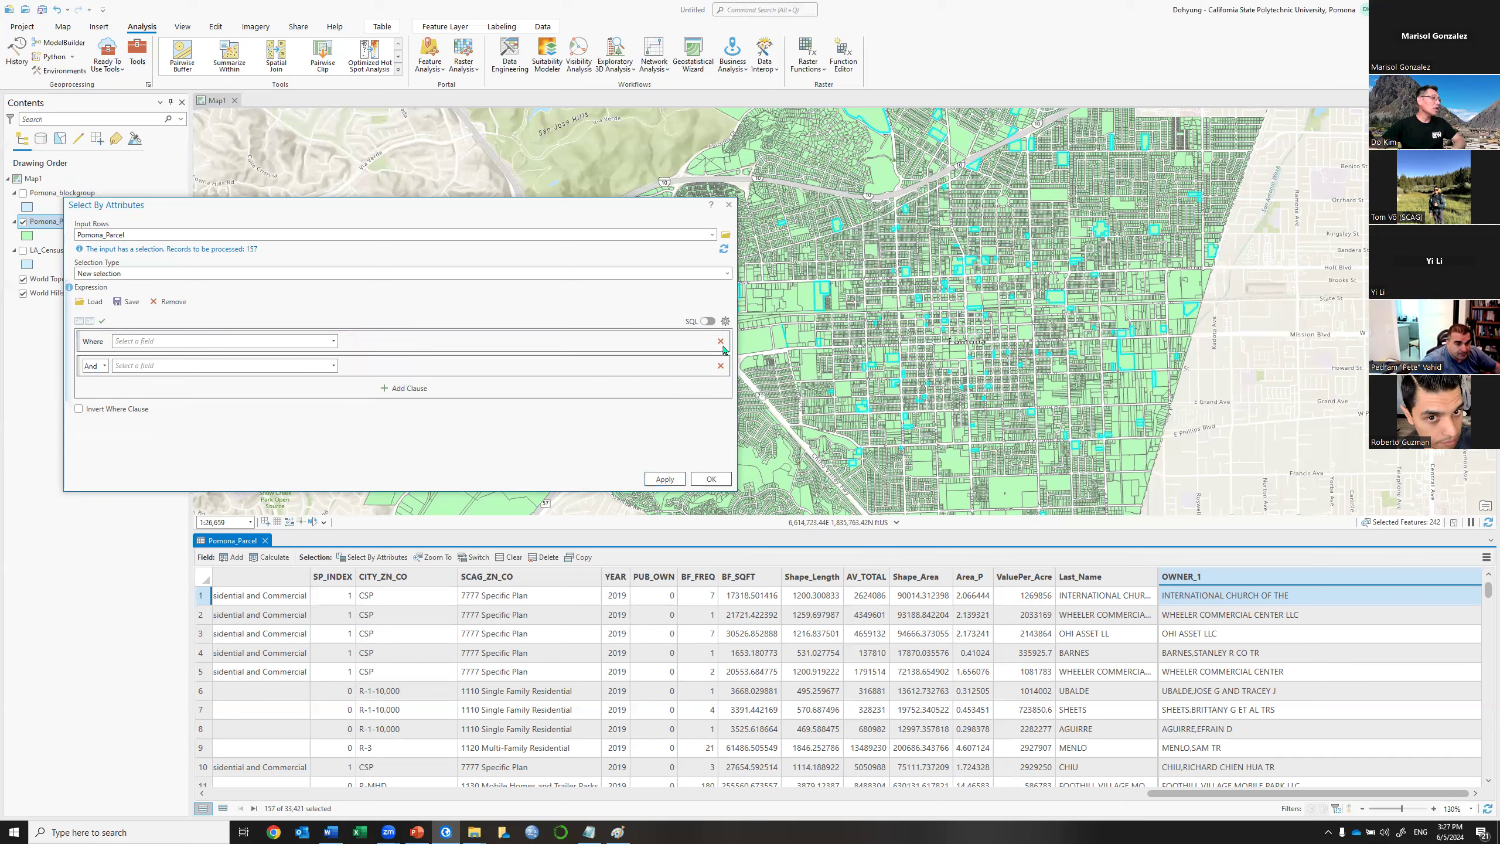
pyautogui.click(720, 341)
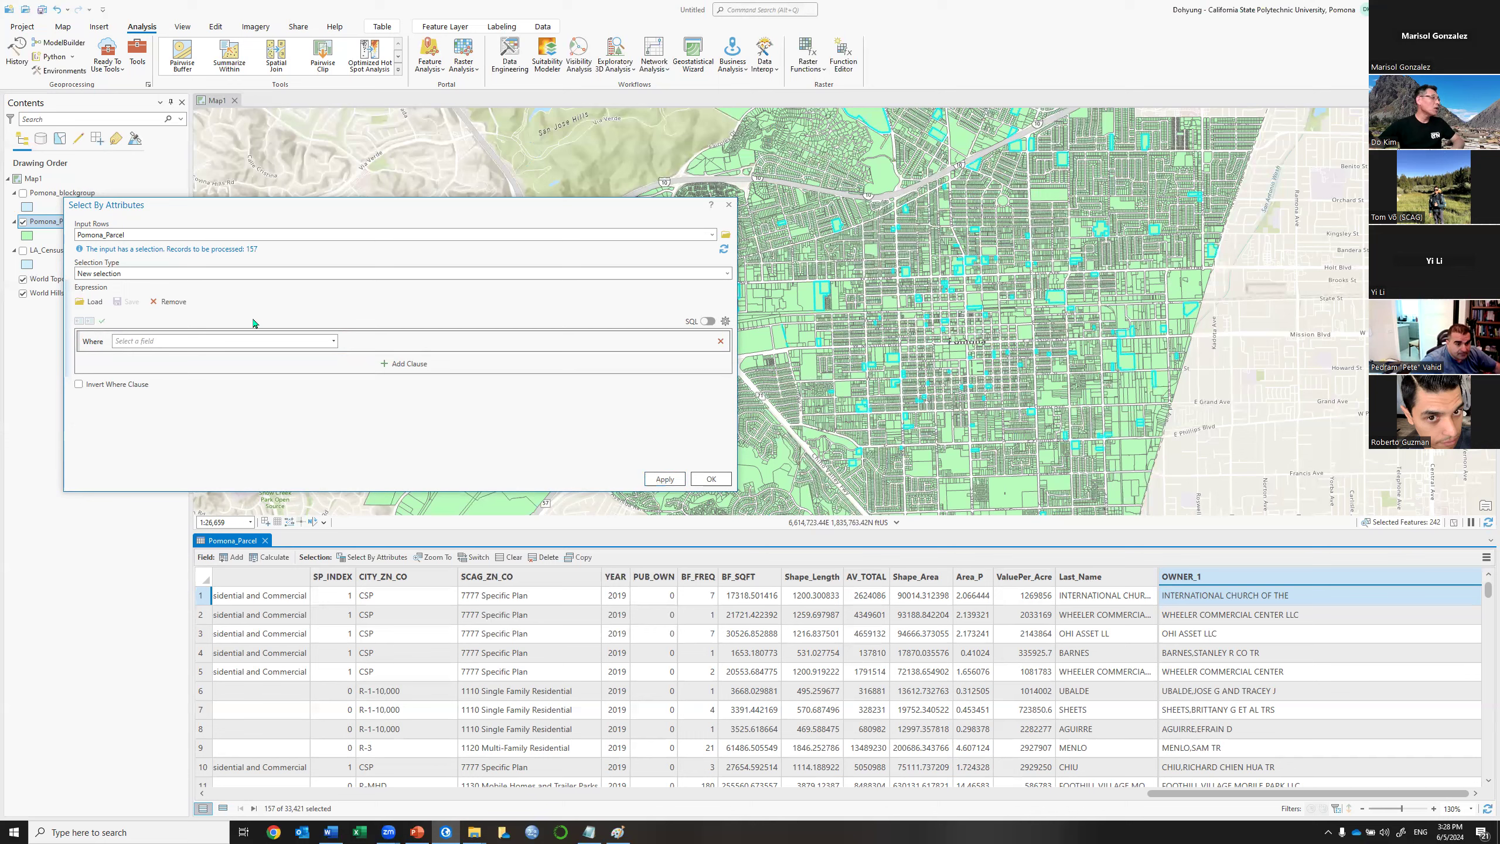
# Build the clause AV_TOTAL is greater than 1000000 and apply it as a new selection on Pomona_Parcel.
pyautogui.click(334, 341)
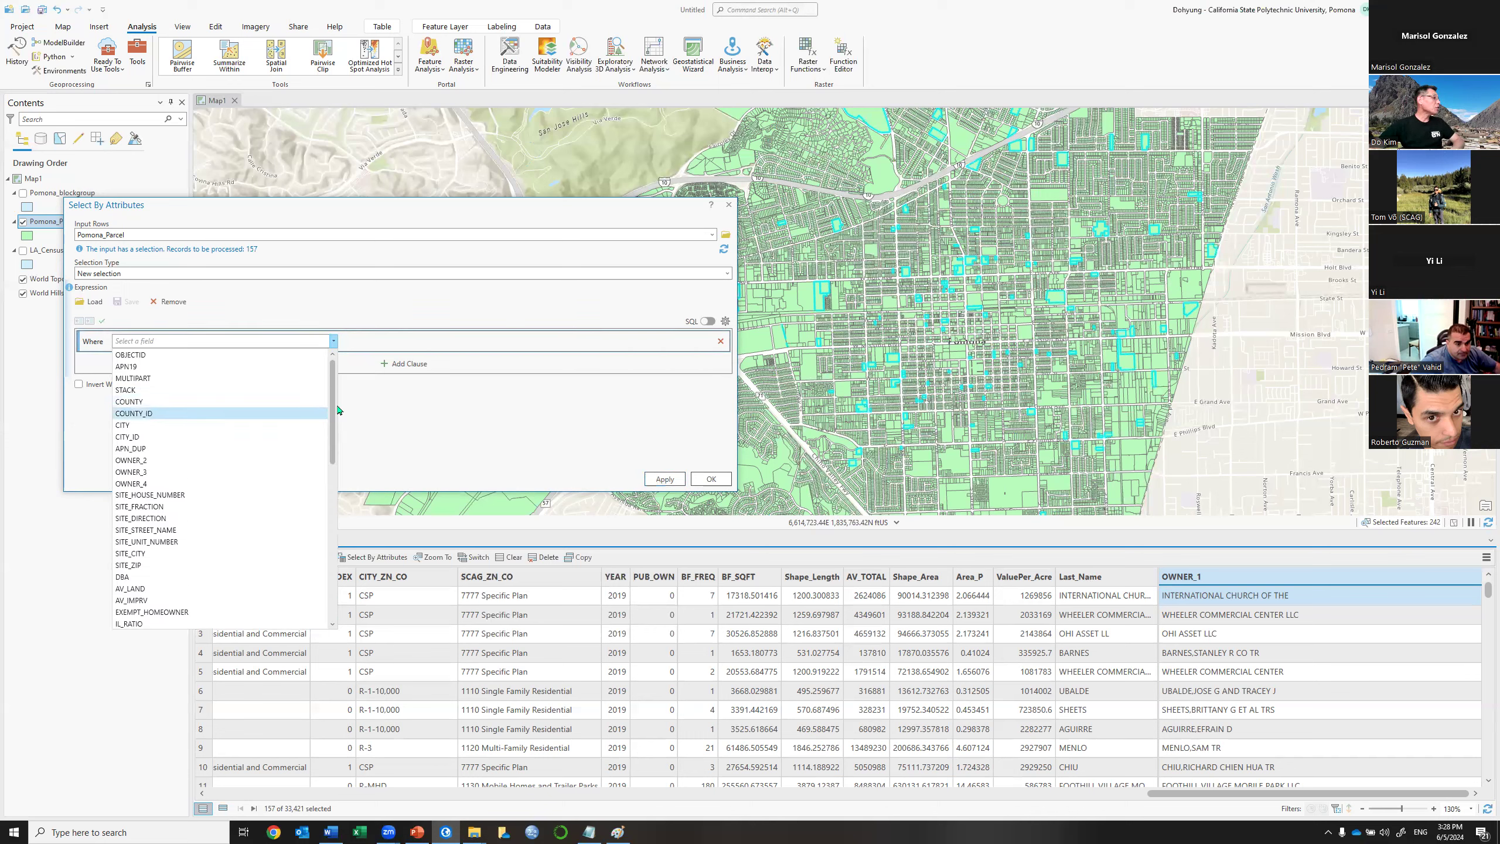
pyautogui.moveTo(333, 414); pyautogui.dragTo(324, 621)
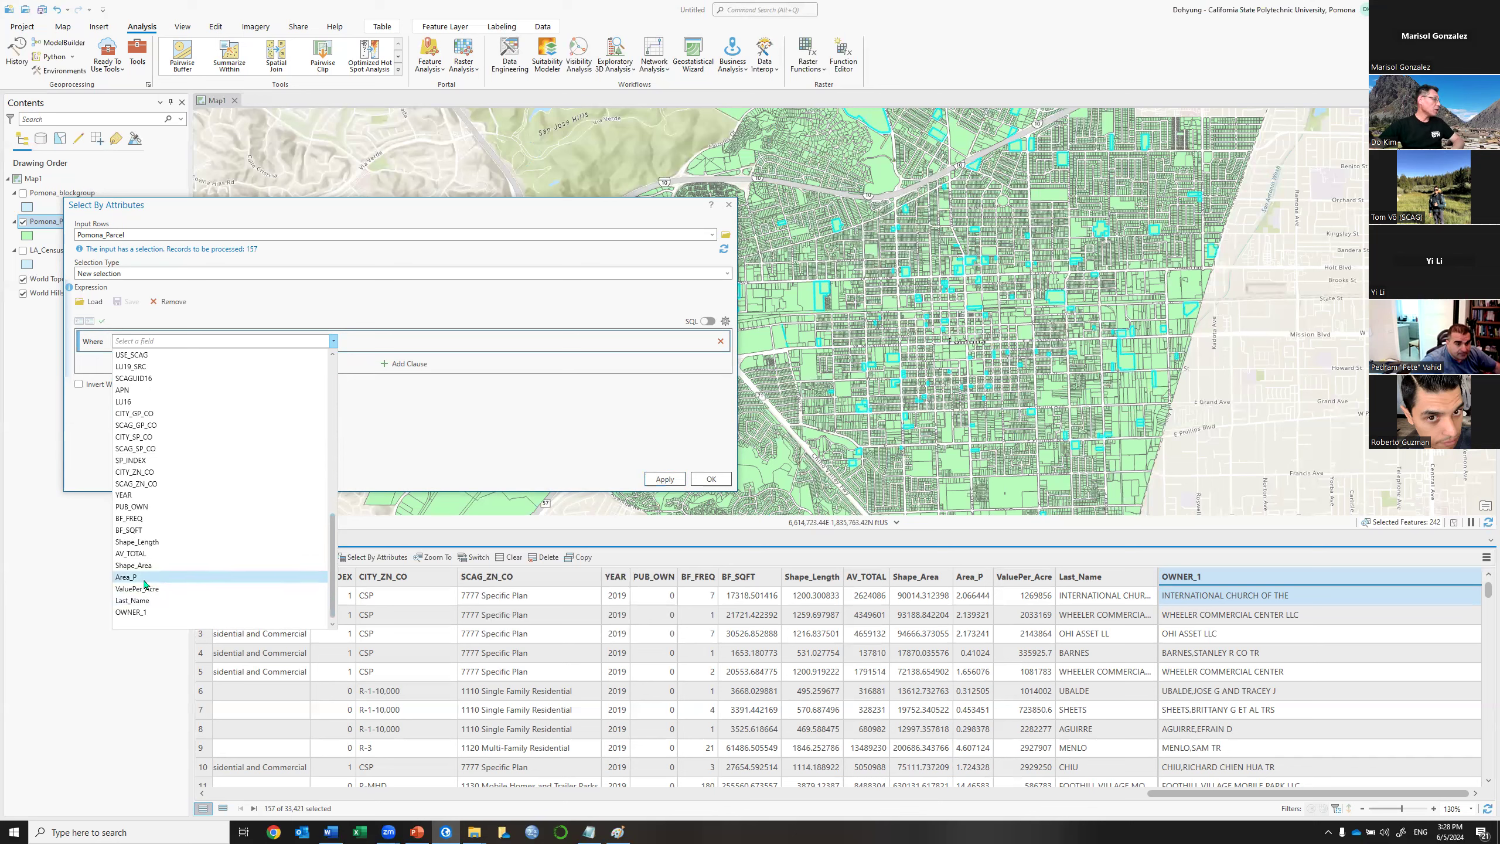
pyautogui.click(148, 554)
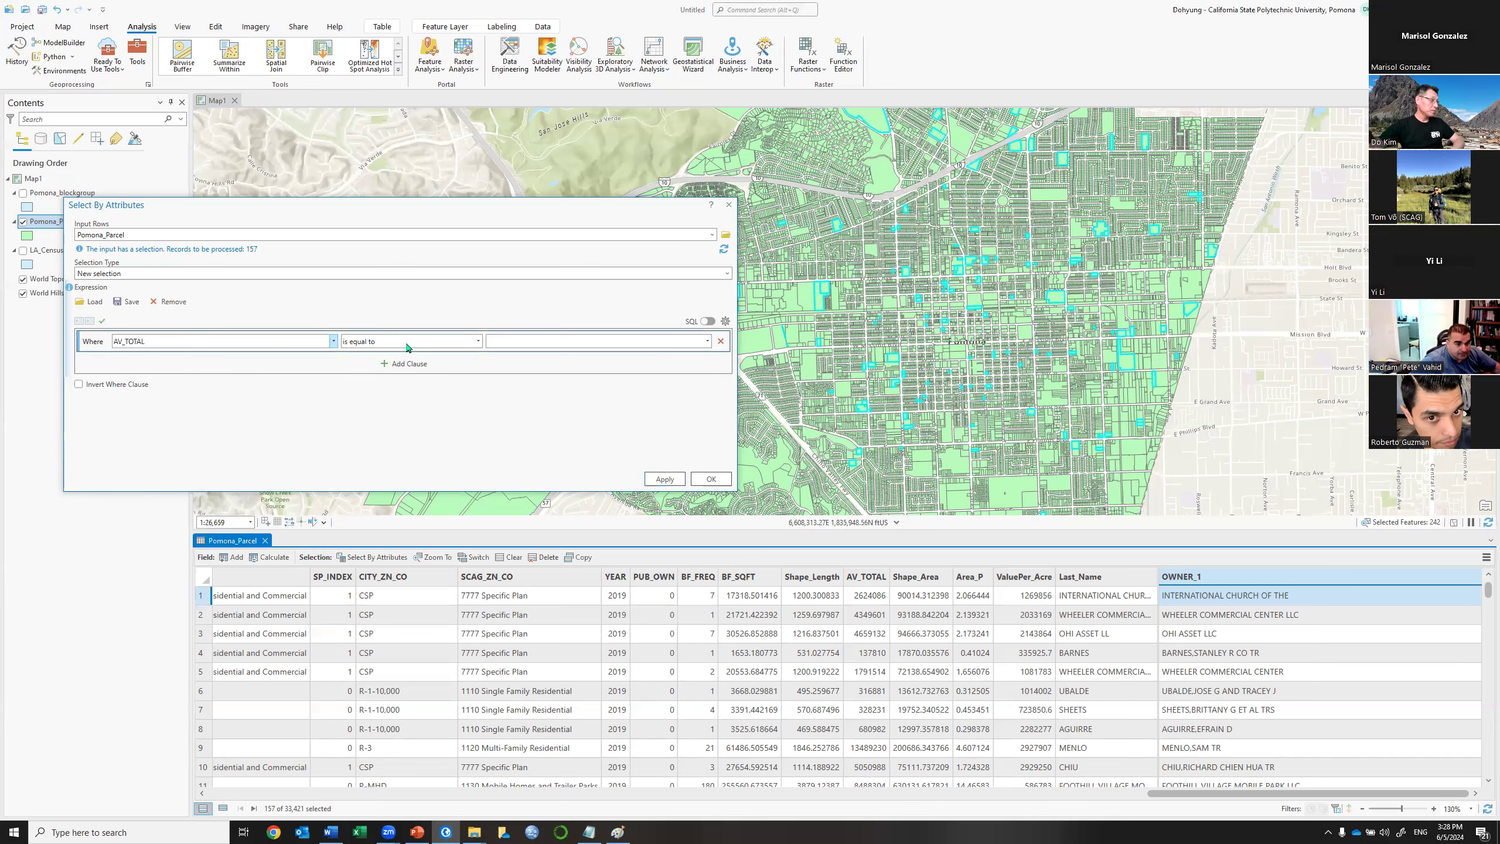
pyautogui.click(407, 341)
pyautogui.click(384, 379)
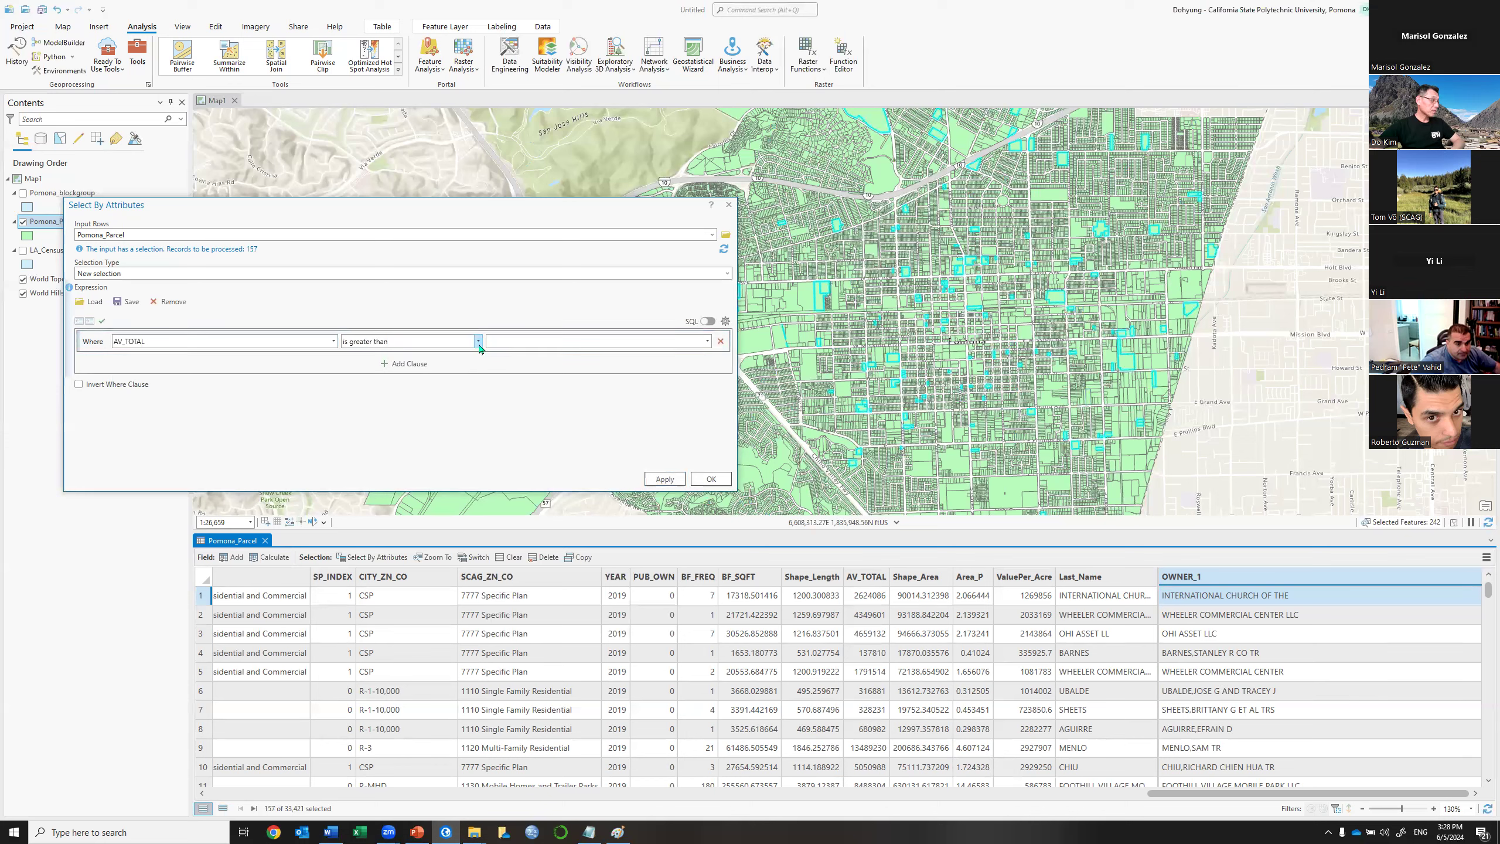
pyautogui.click(509, 338)
pyautogui.write('10000')
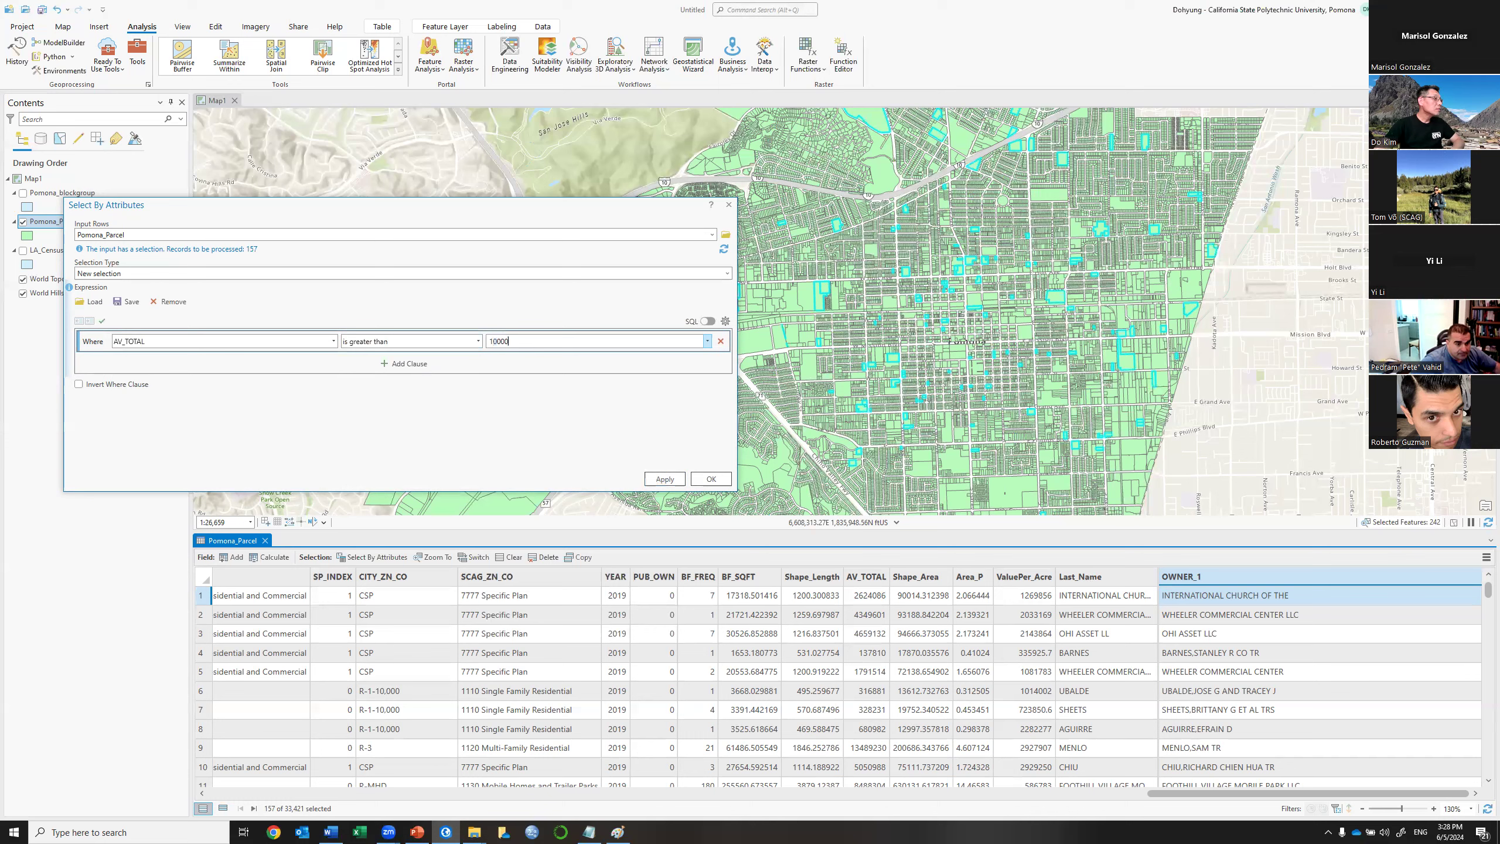
pyautogui.write('00')
pyautogui.click(671, 480)
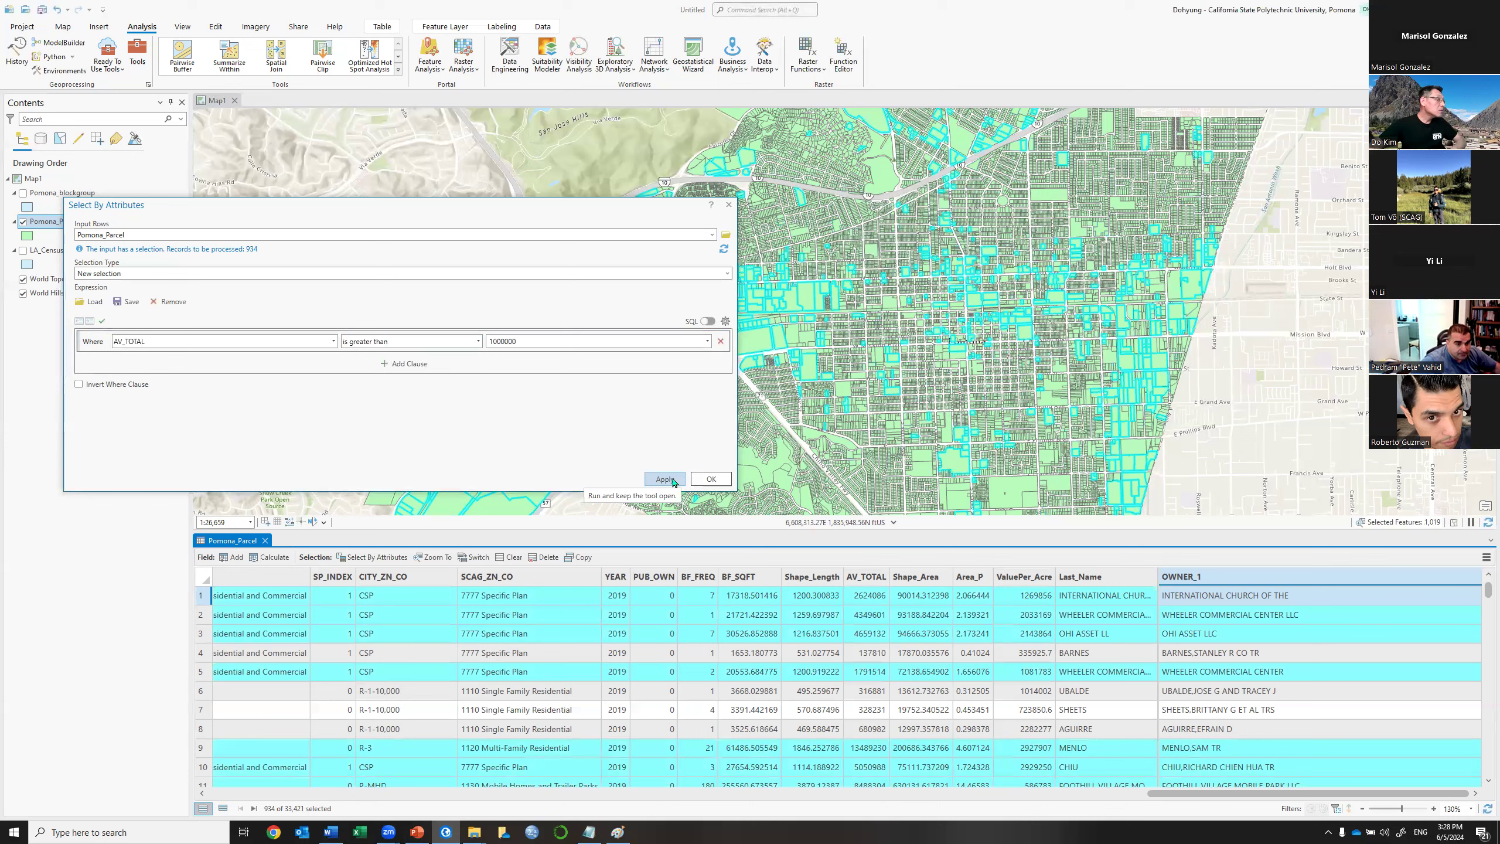
pyautogui.doubleClick(523, 343)
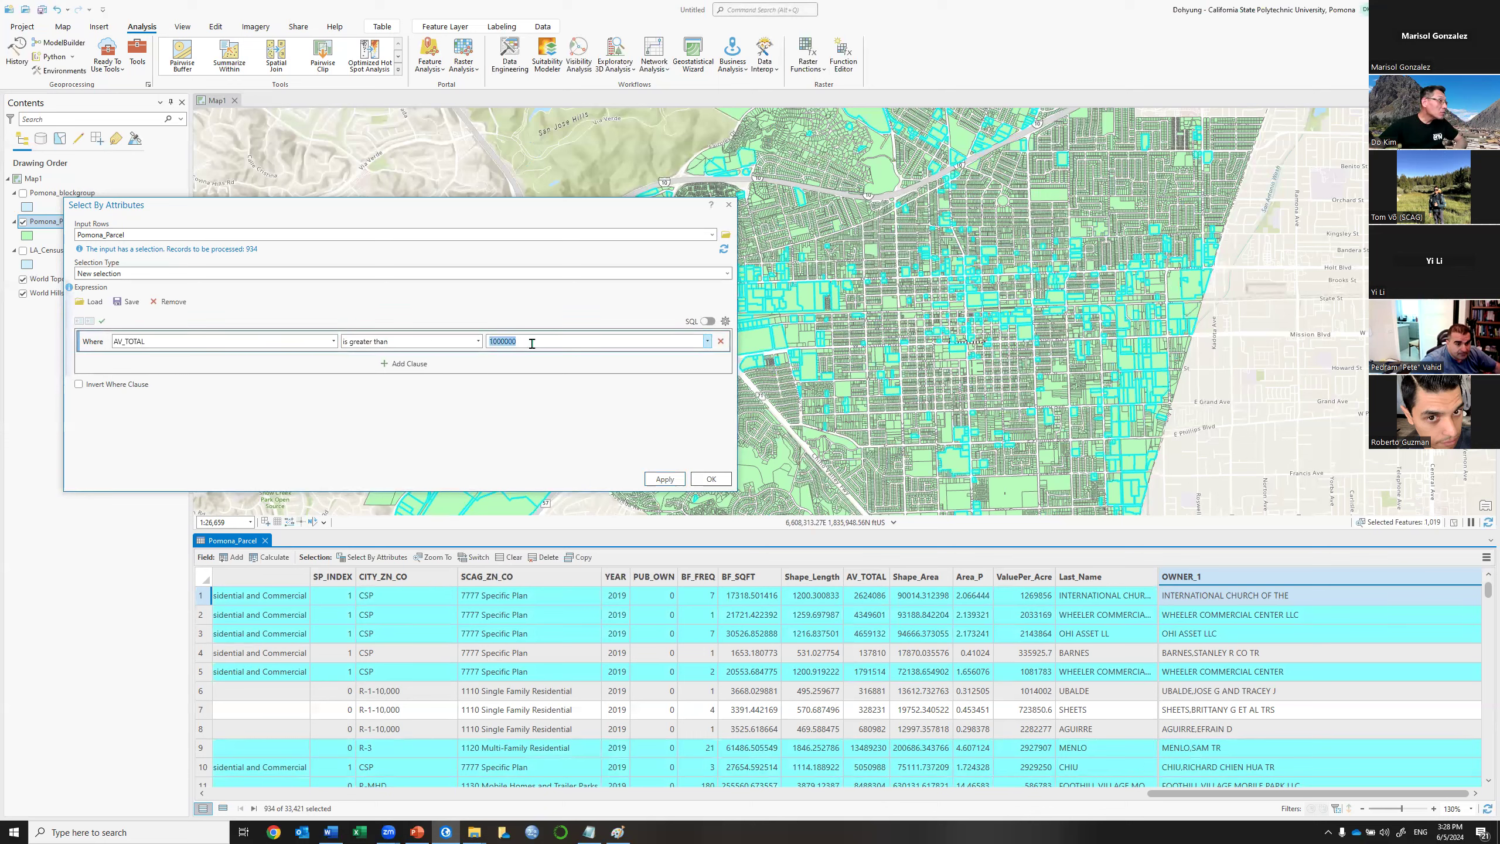
pyautogui.click(562, 386)
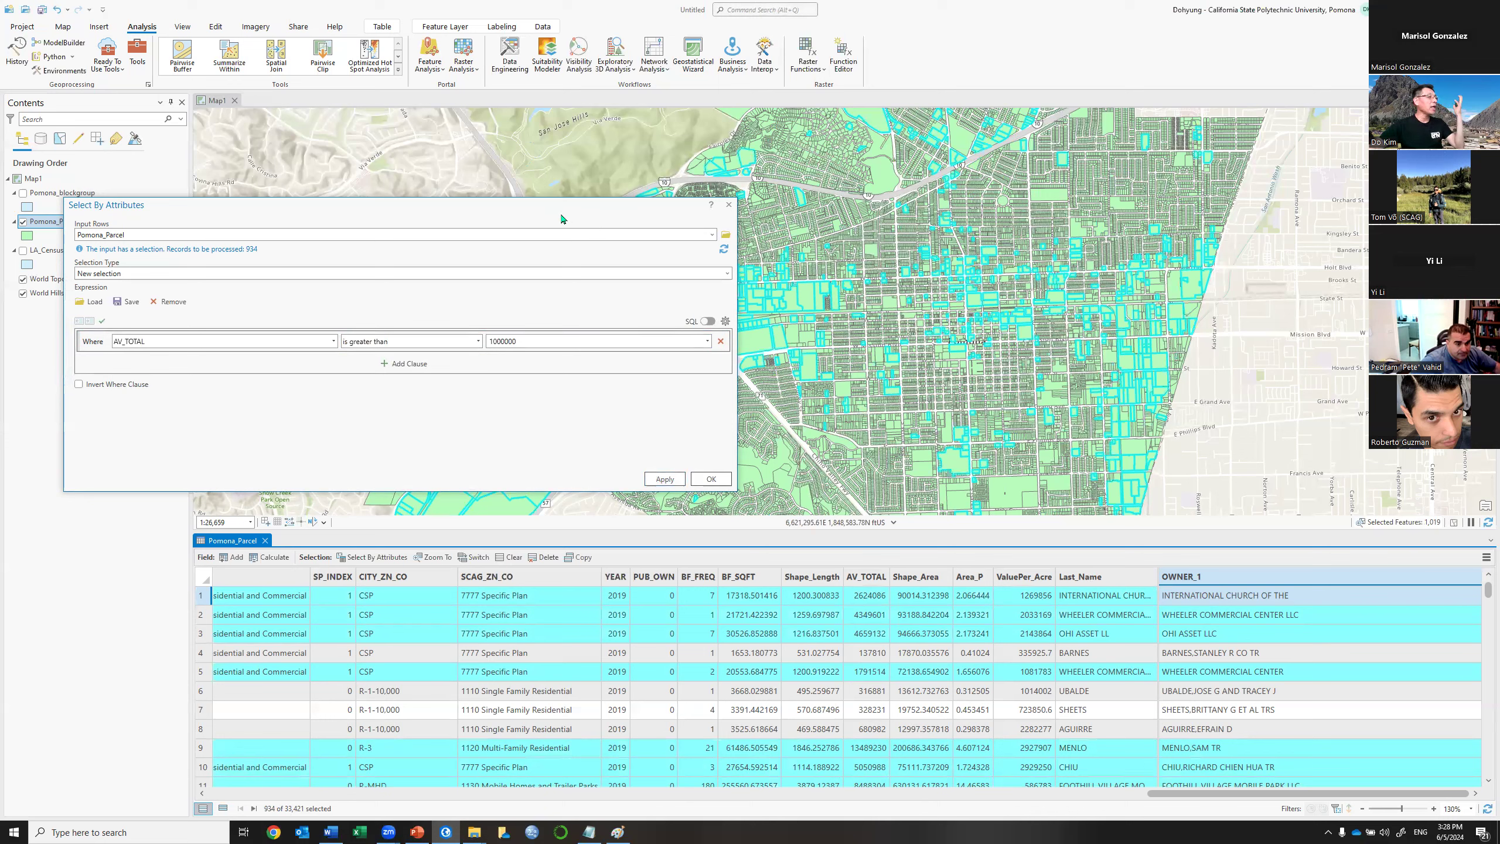
# Move the Select By Attributes dialog higher over the map and review the available selection types, keeping New selection.
pyautogui.moveTo(557, 207); pyautogui.dragTo(532, 110)
pyautogui.click(703, 178)
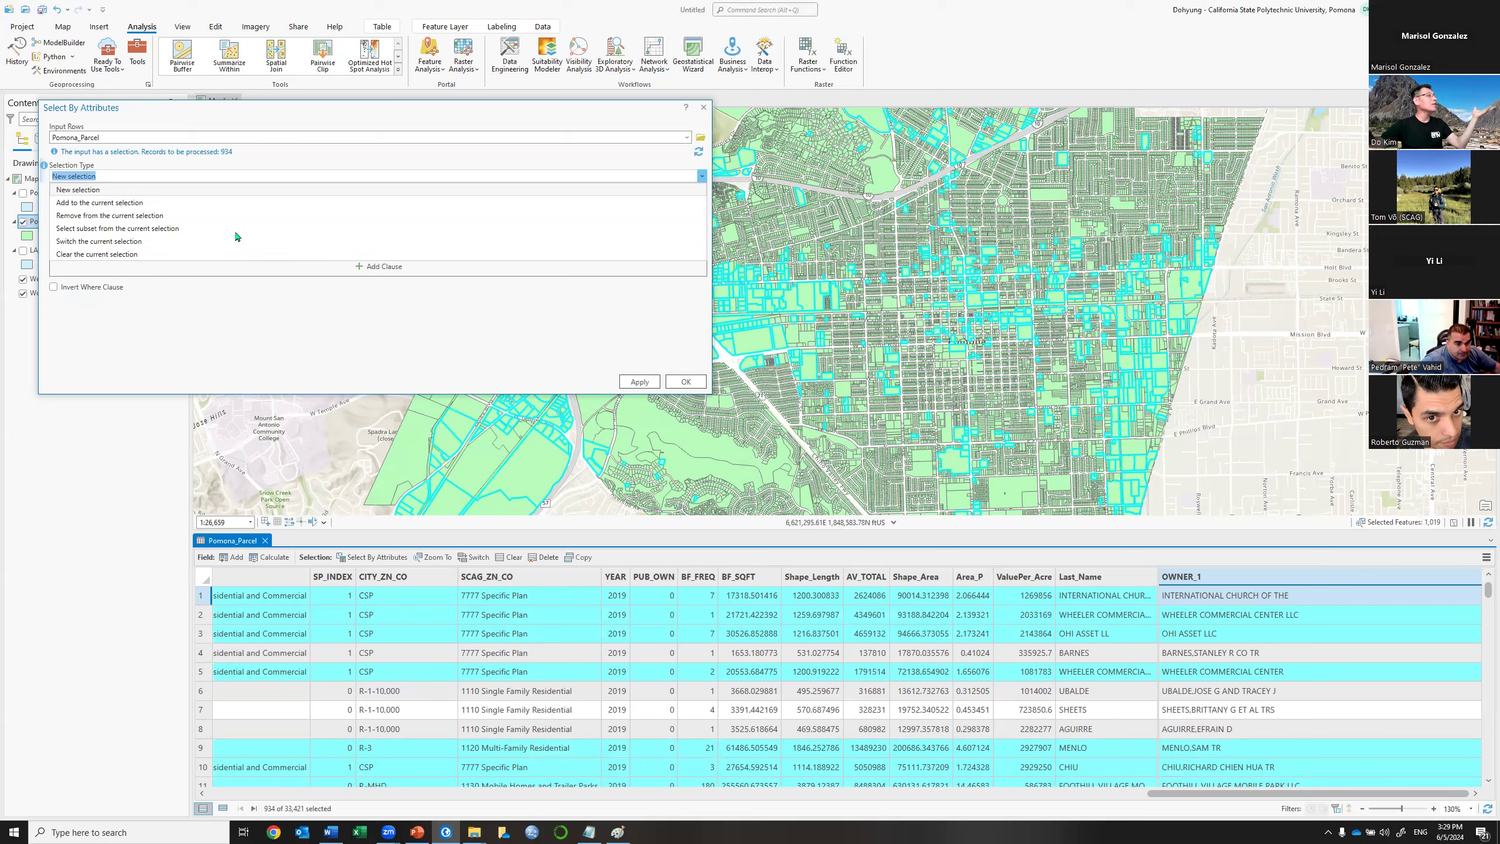
pyautogui.click(284, 306)
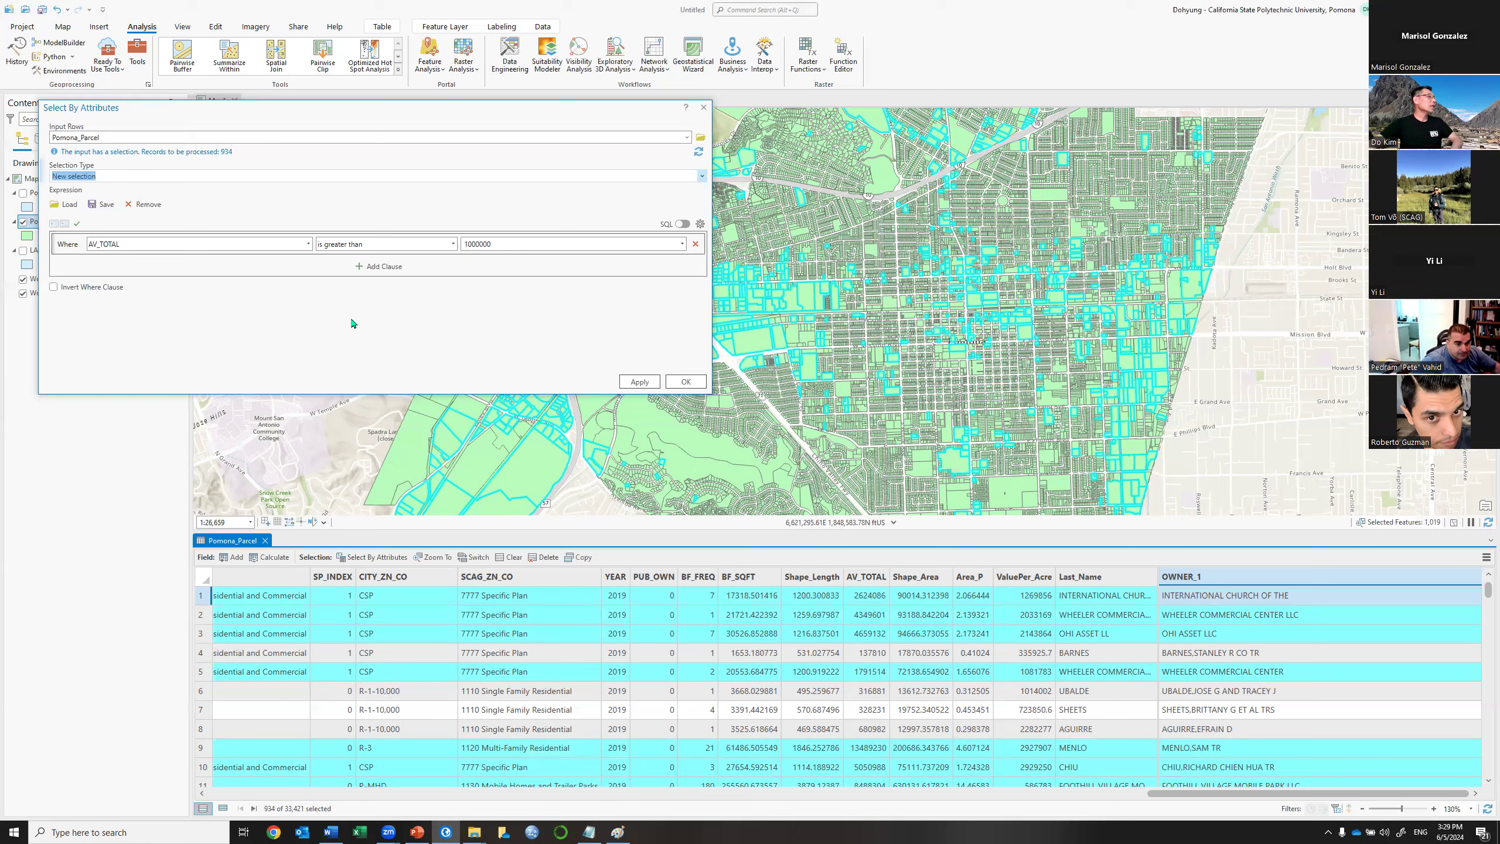
# Select a subset of the current Pomona_Parcel selection where LU19 is equal to 1243 and apply it.
pyautogui.click(701, 177)
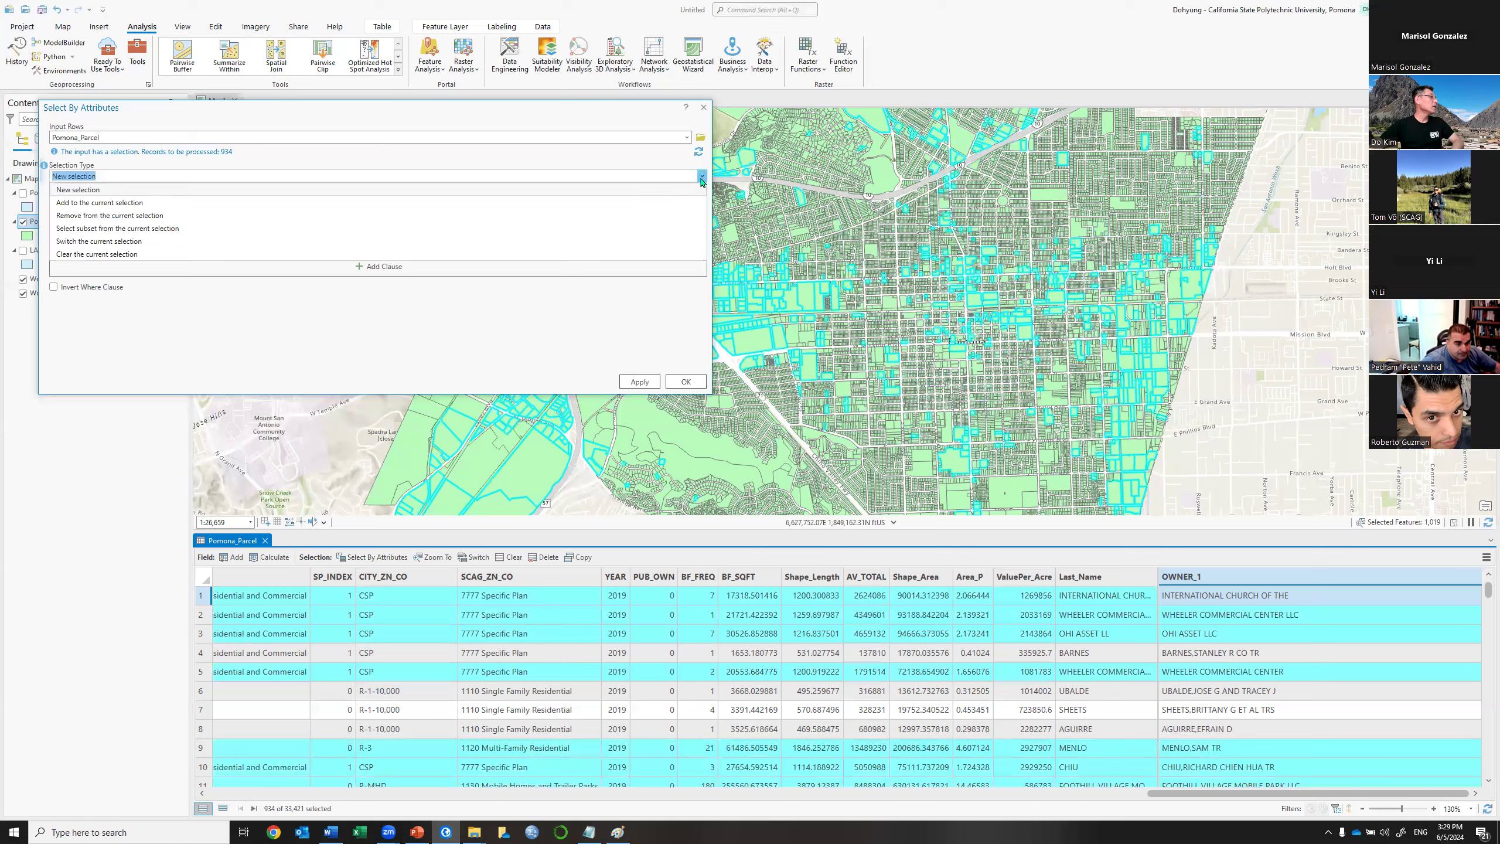
pyautogui.click(155, 231)
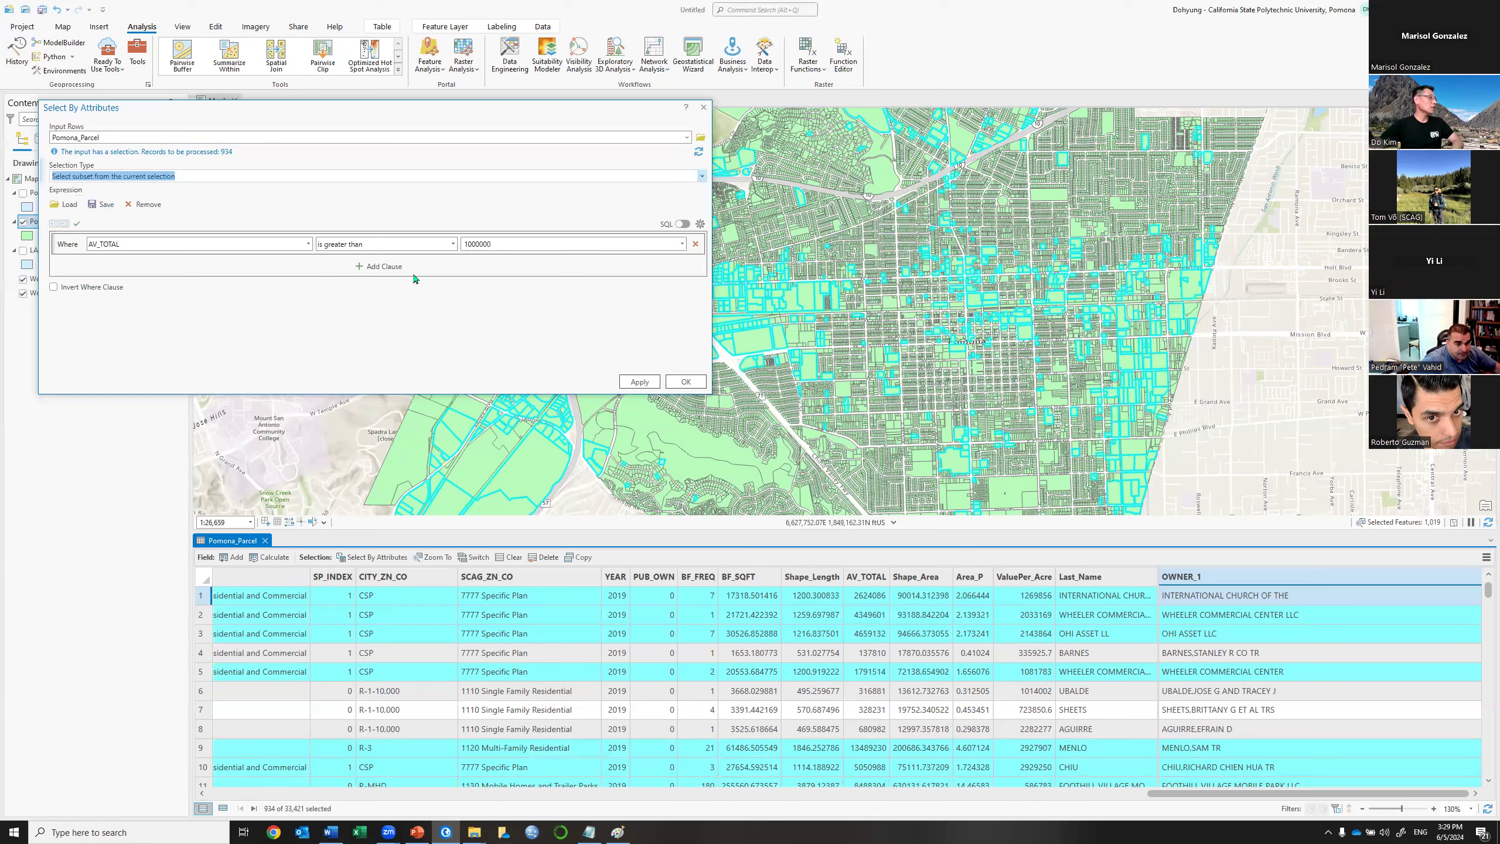
pyautogui.click(307, 243)
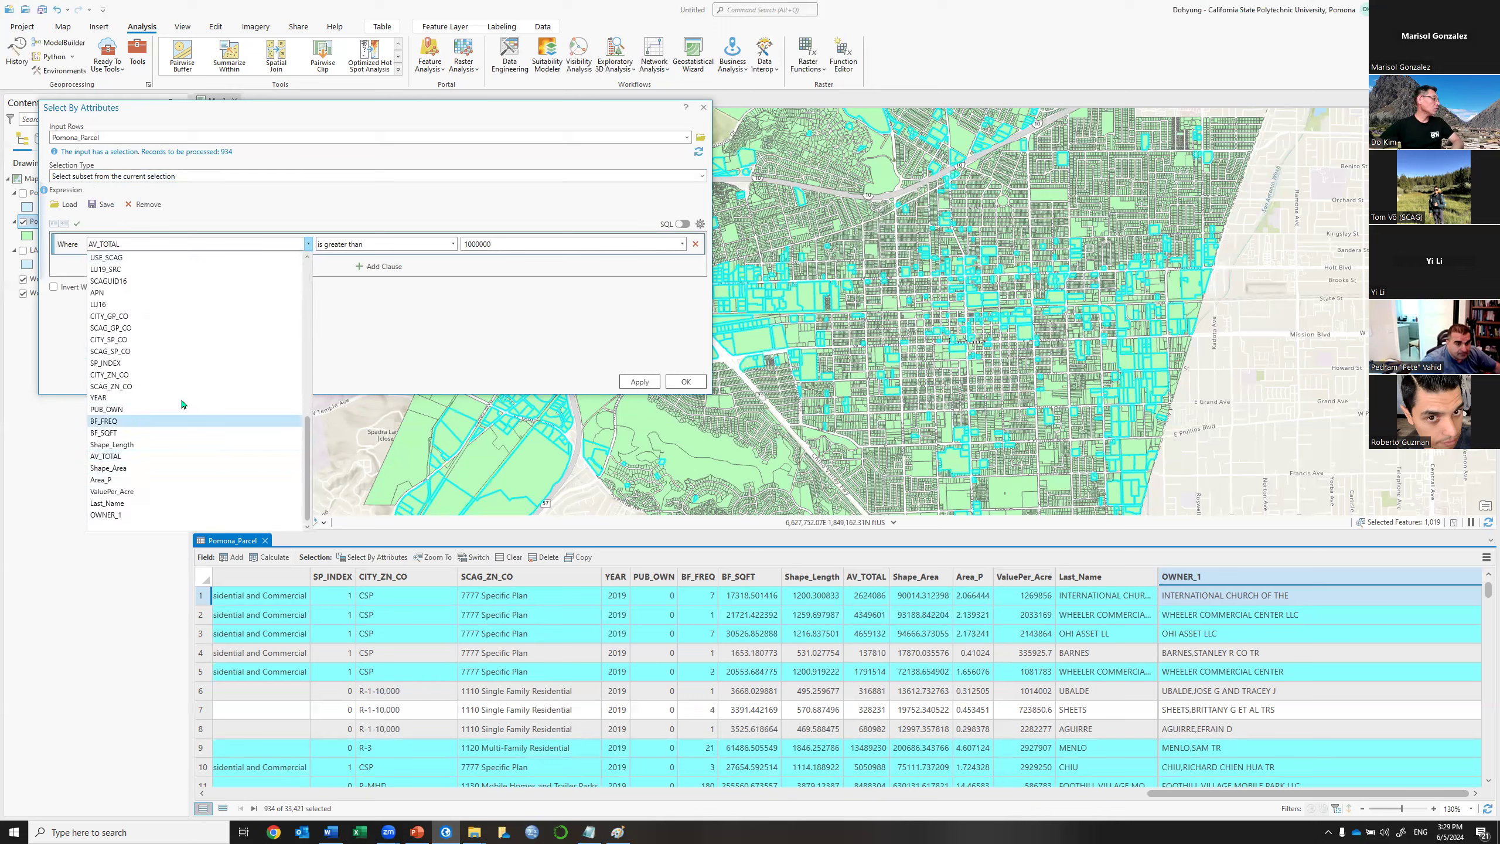
pyautogui.scroll(1, 165, 405)
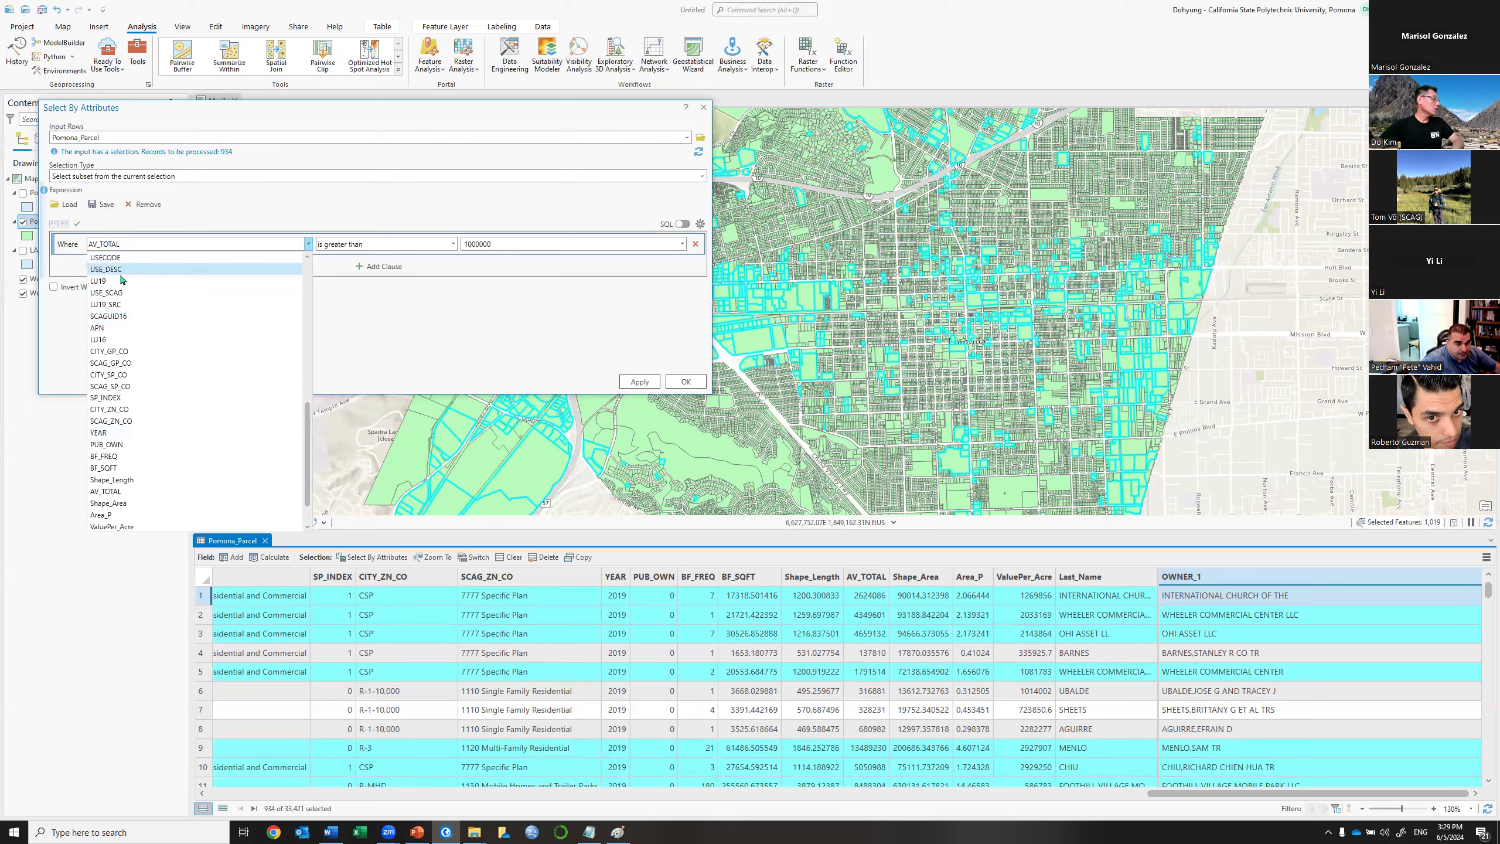
pyautogui.click(139, 280)
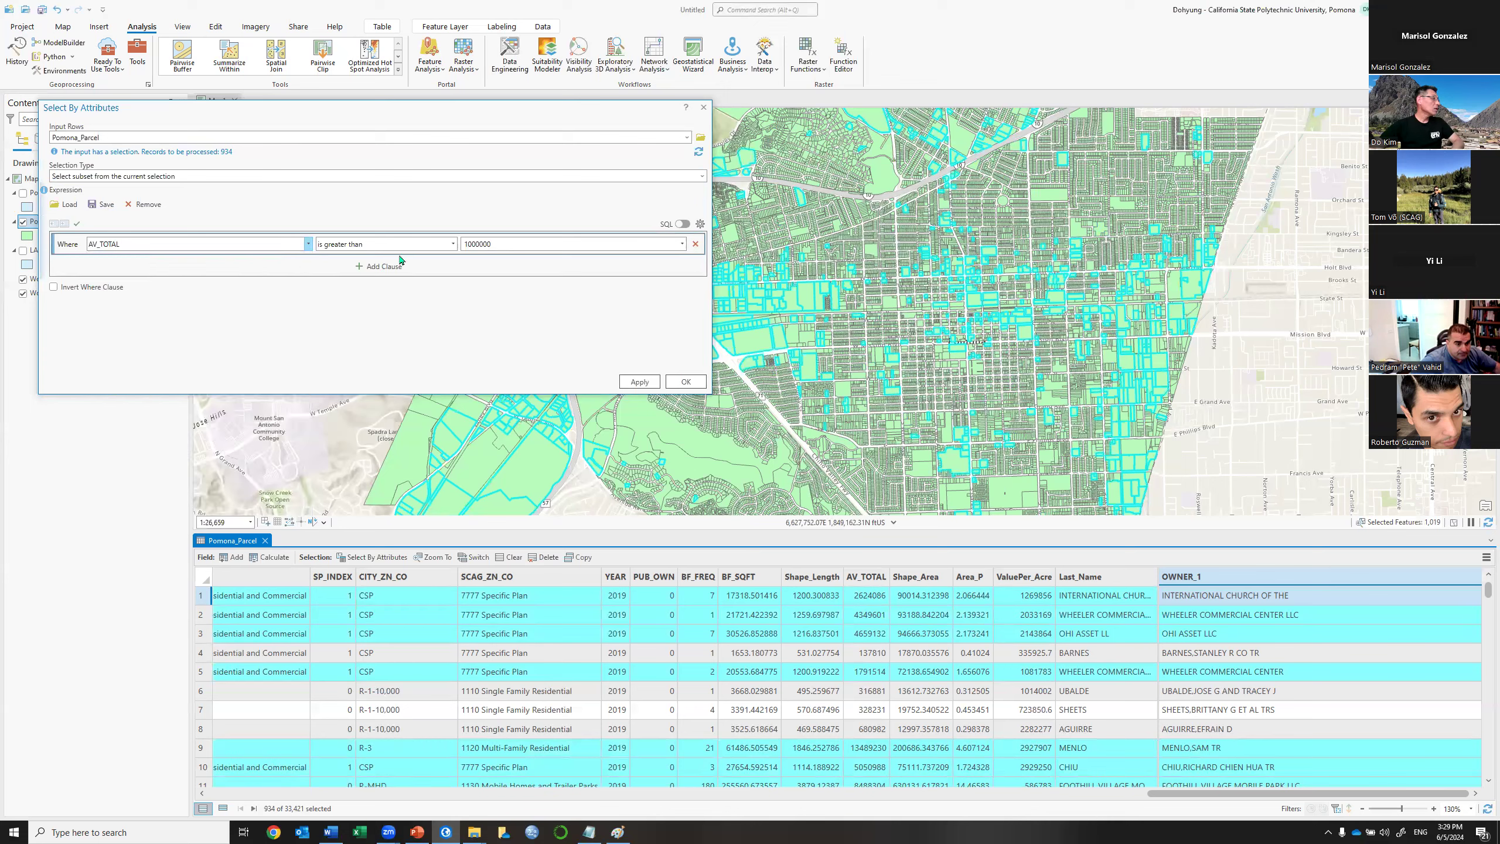
pyautogui.click(453, 243)
pyautogui.click(414, 258)
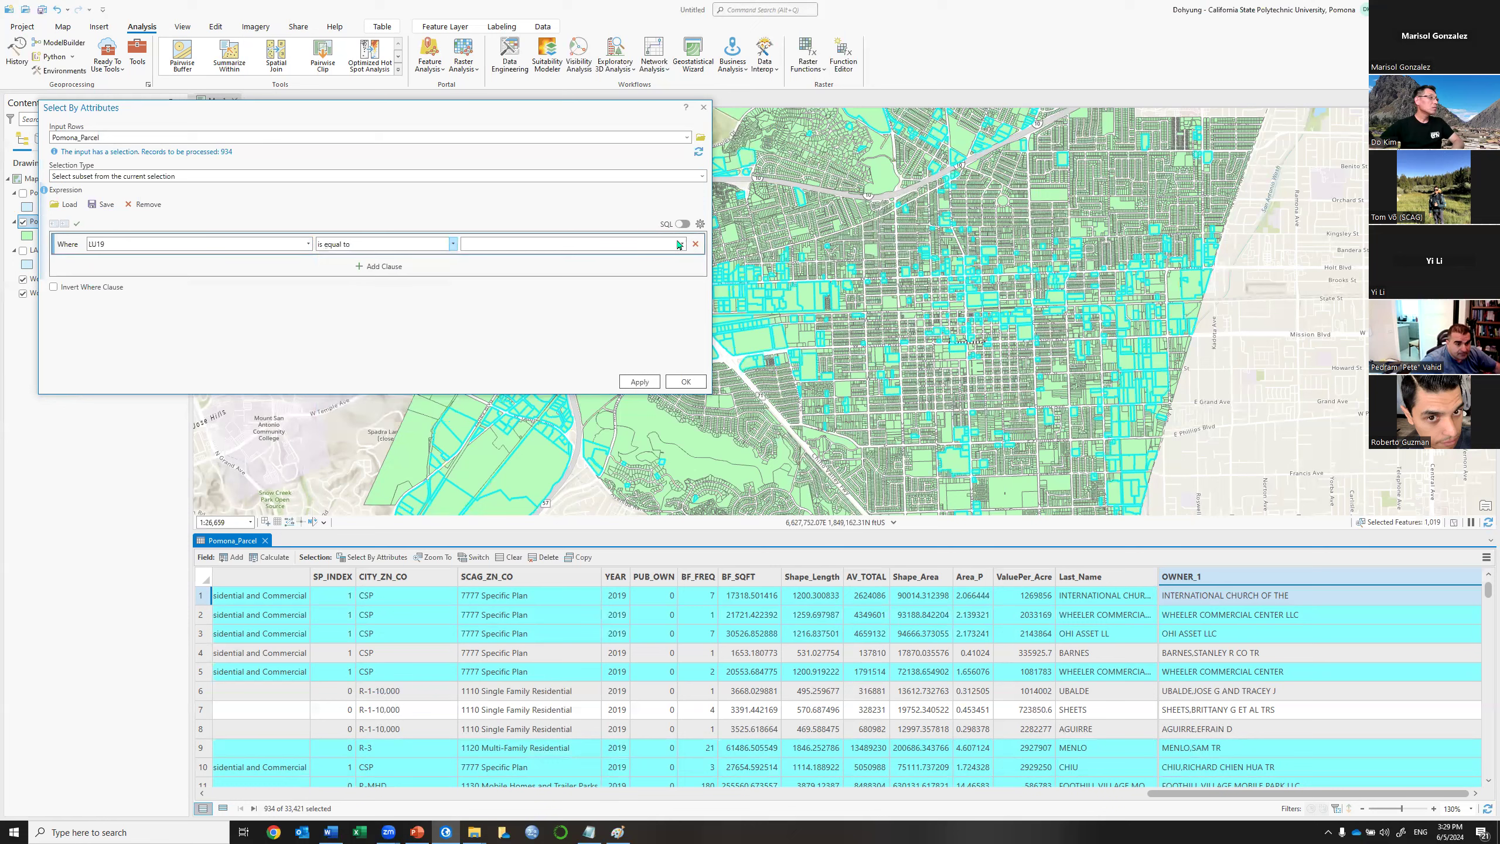
pyautogui.click(681, 243)
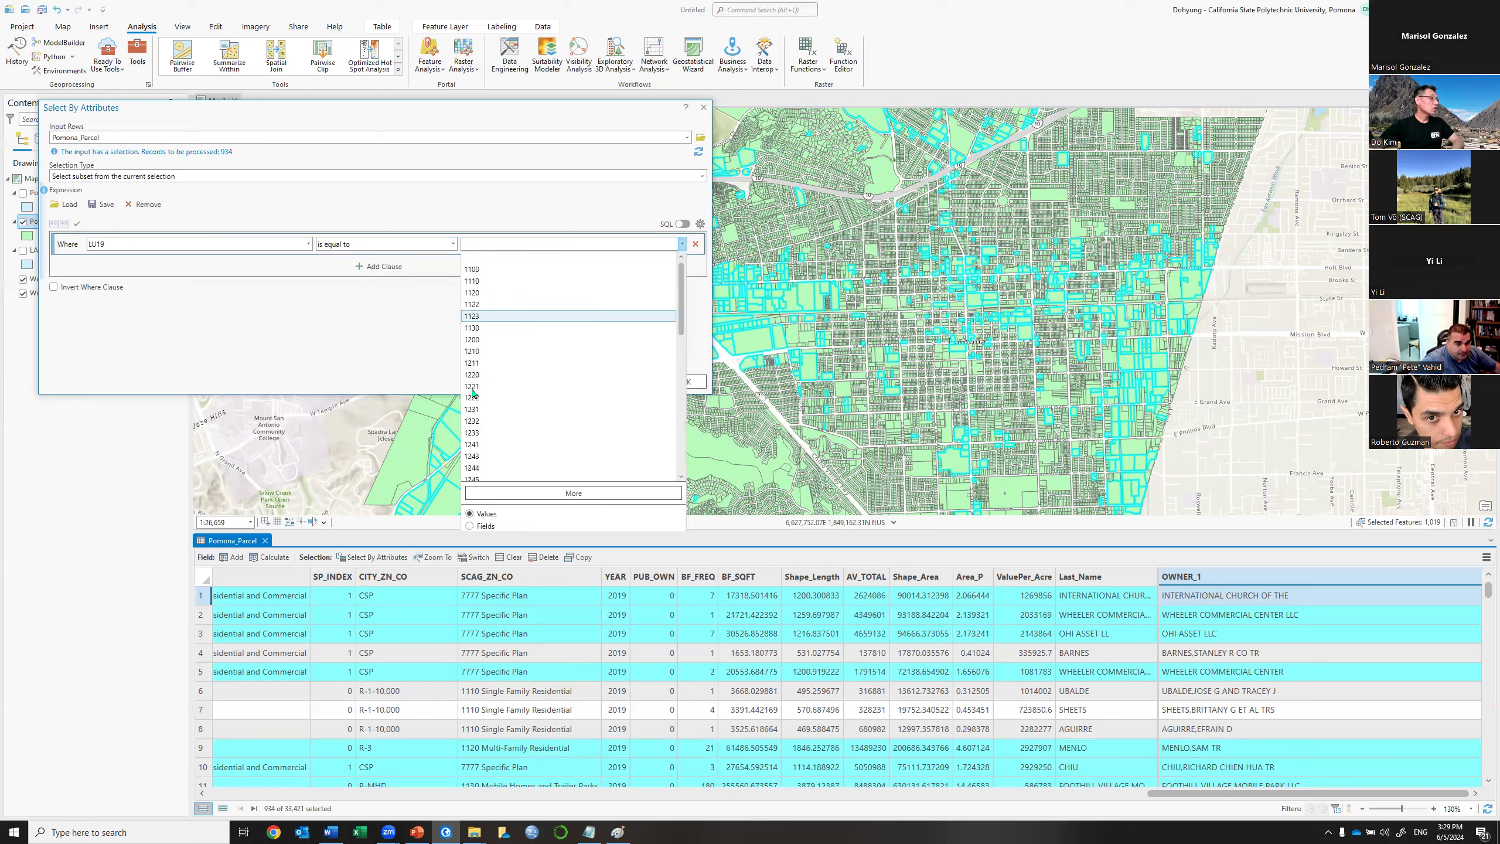
pyautogui.click(477, 459)
pyautogui.click(639, 380)
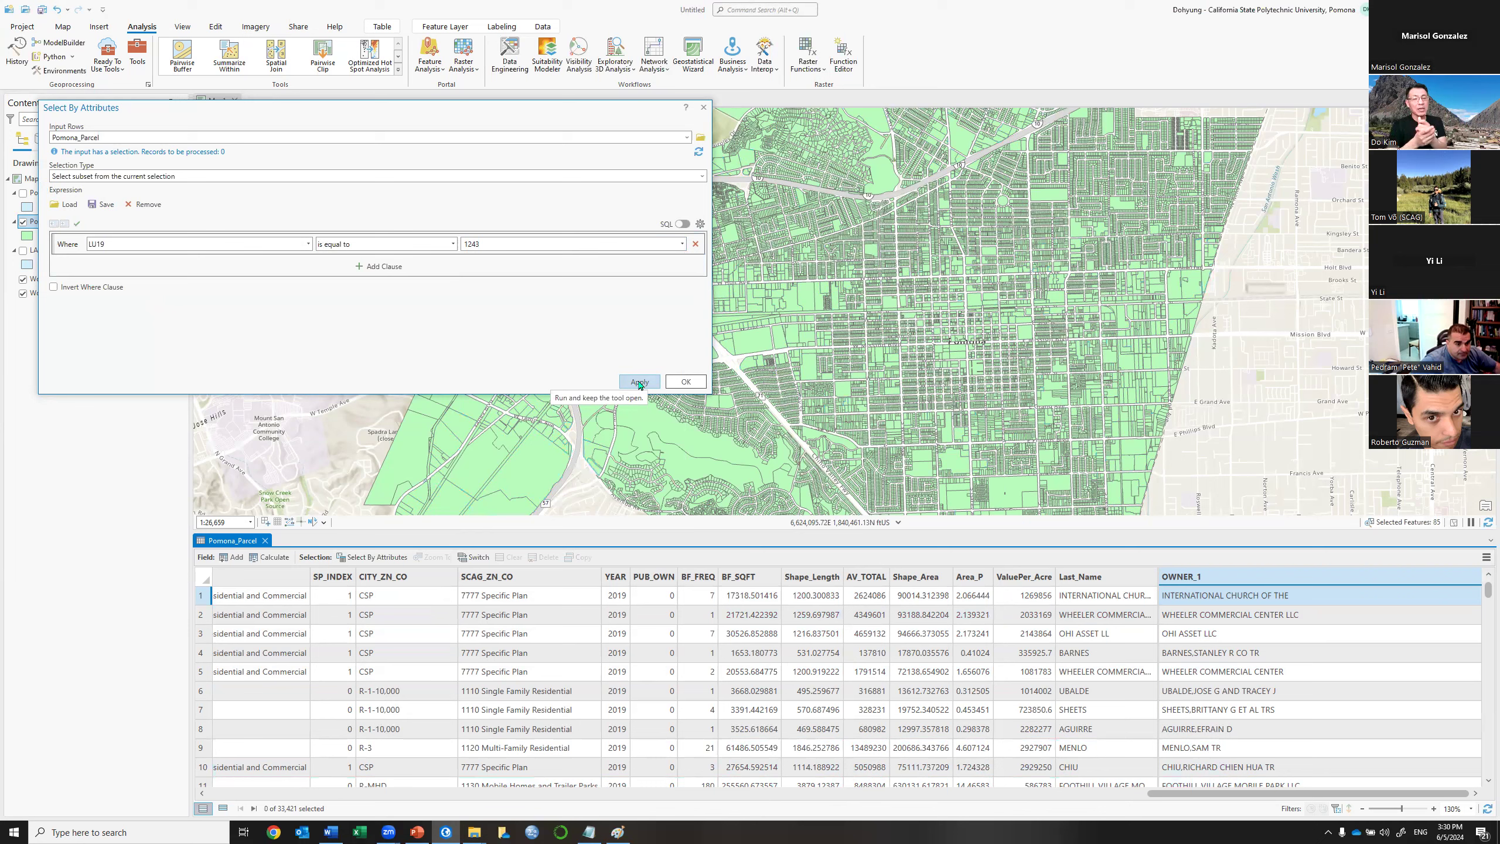
pyautogui.click(640, 382)
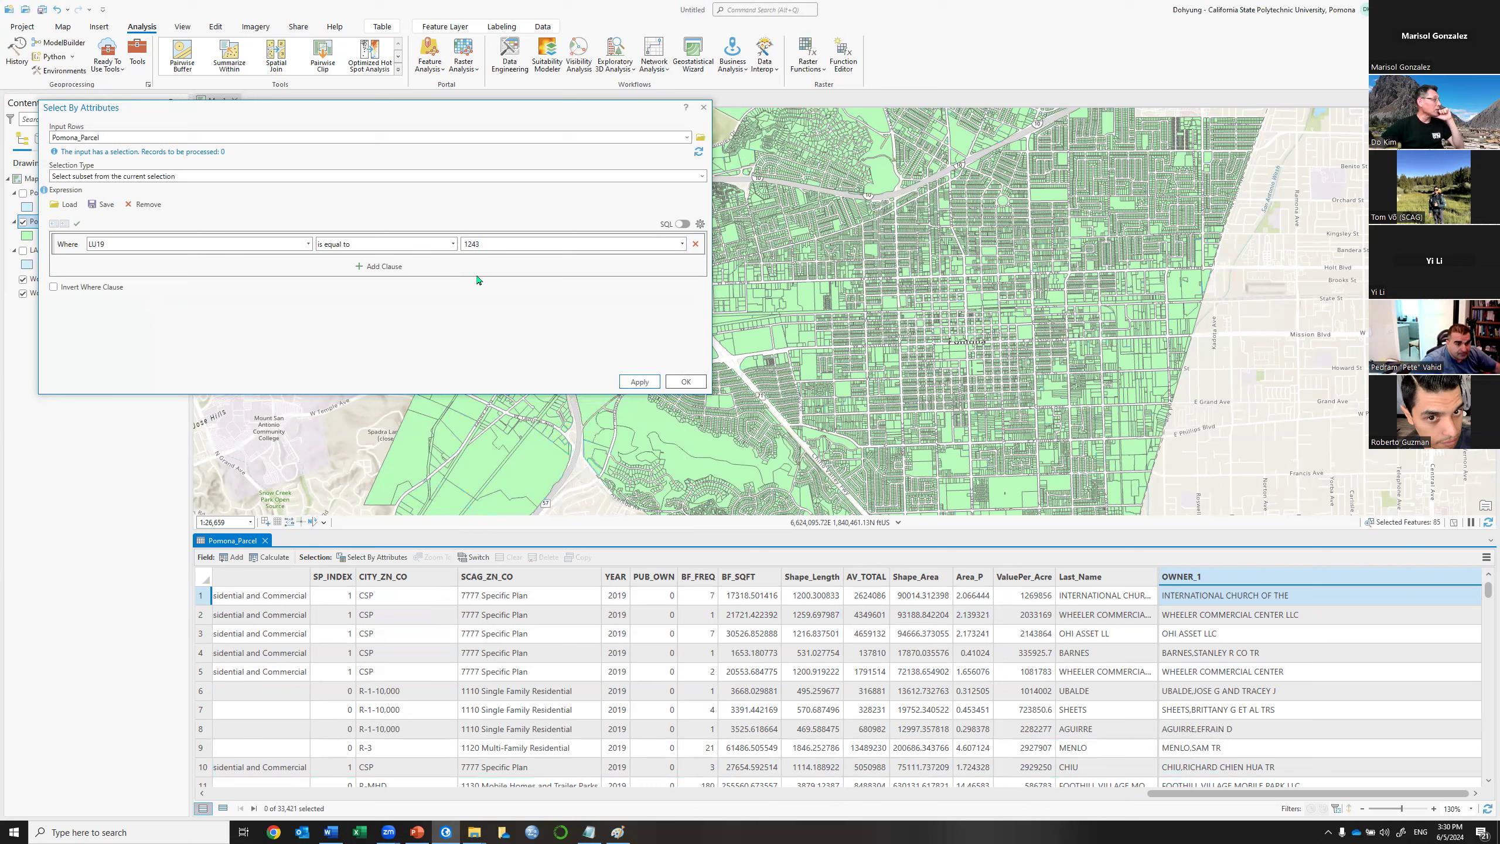
# Close the Select By Attributes dialog and the Pomona_Parcel attribute table, and fit all the parcels in the map view.
pyautogui.click(700, 175)
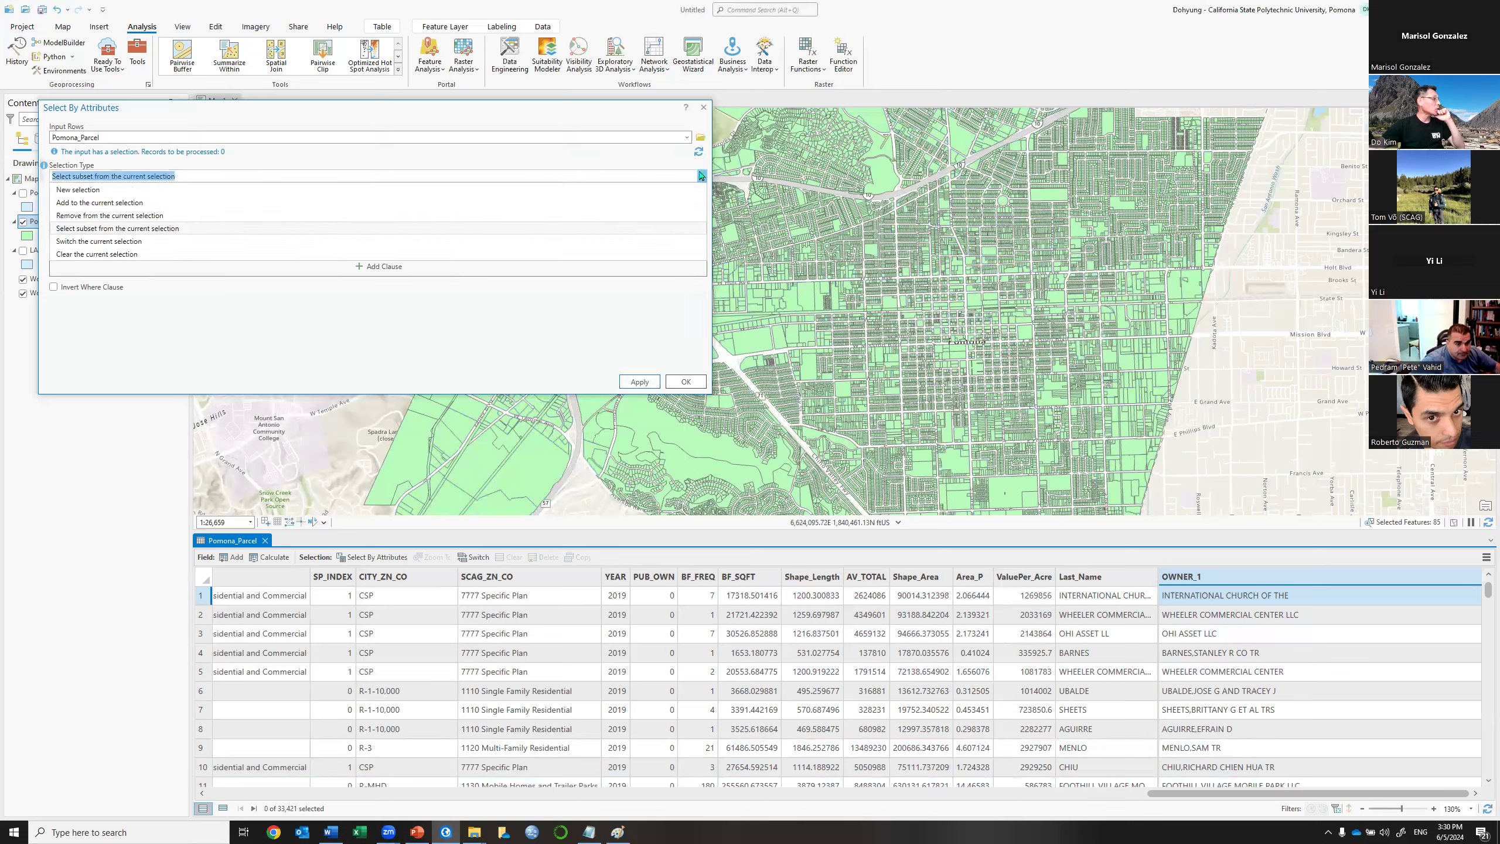
pyautogui.click(383, 236)
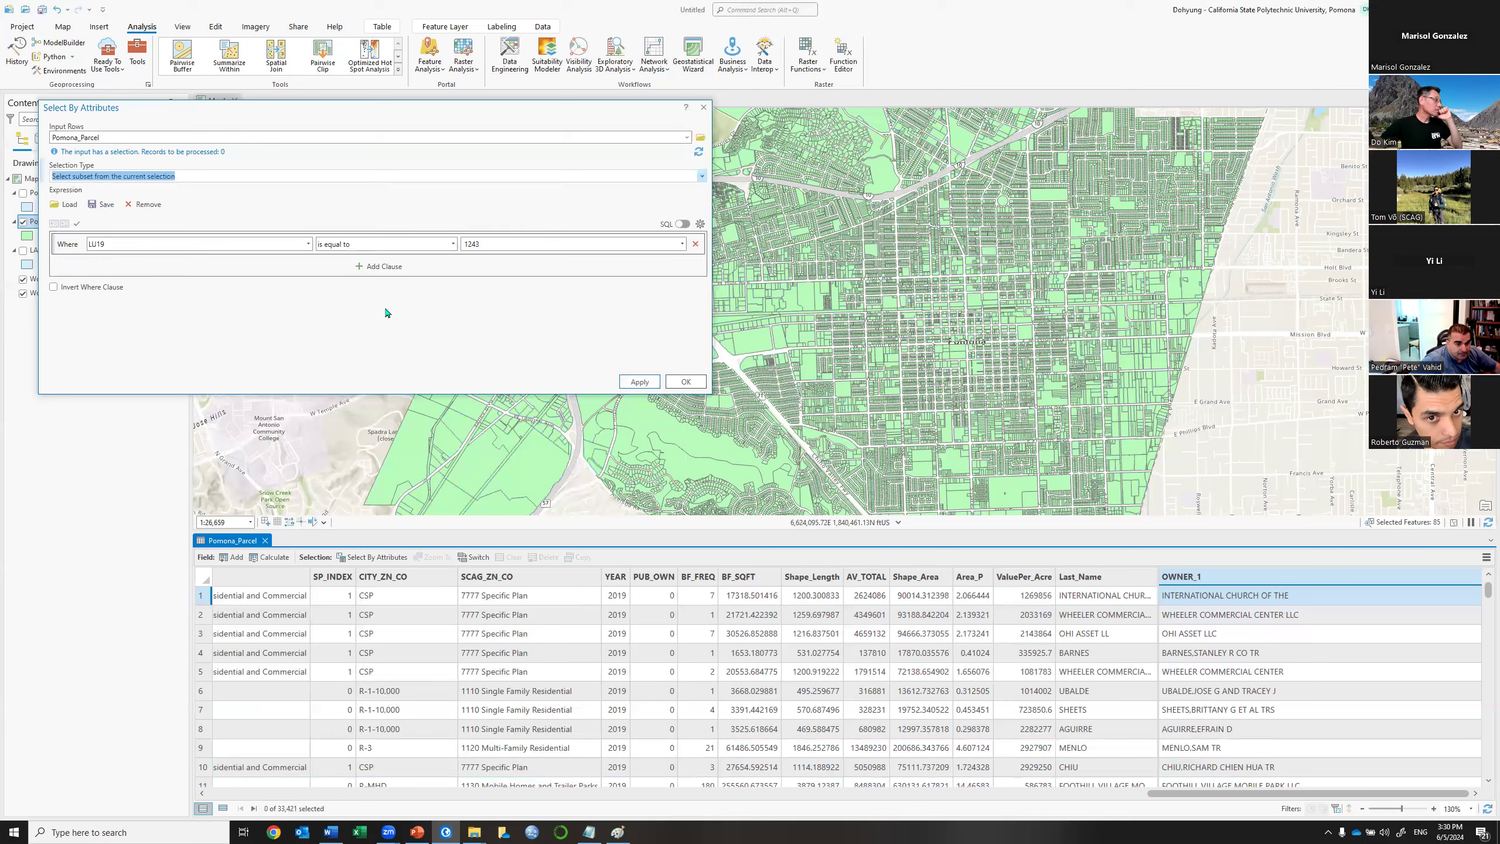
pyautogui.click(686, 382)
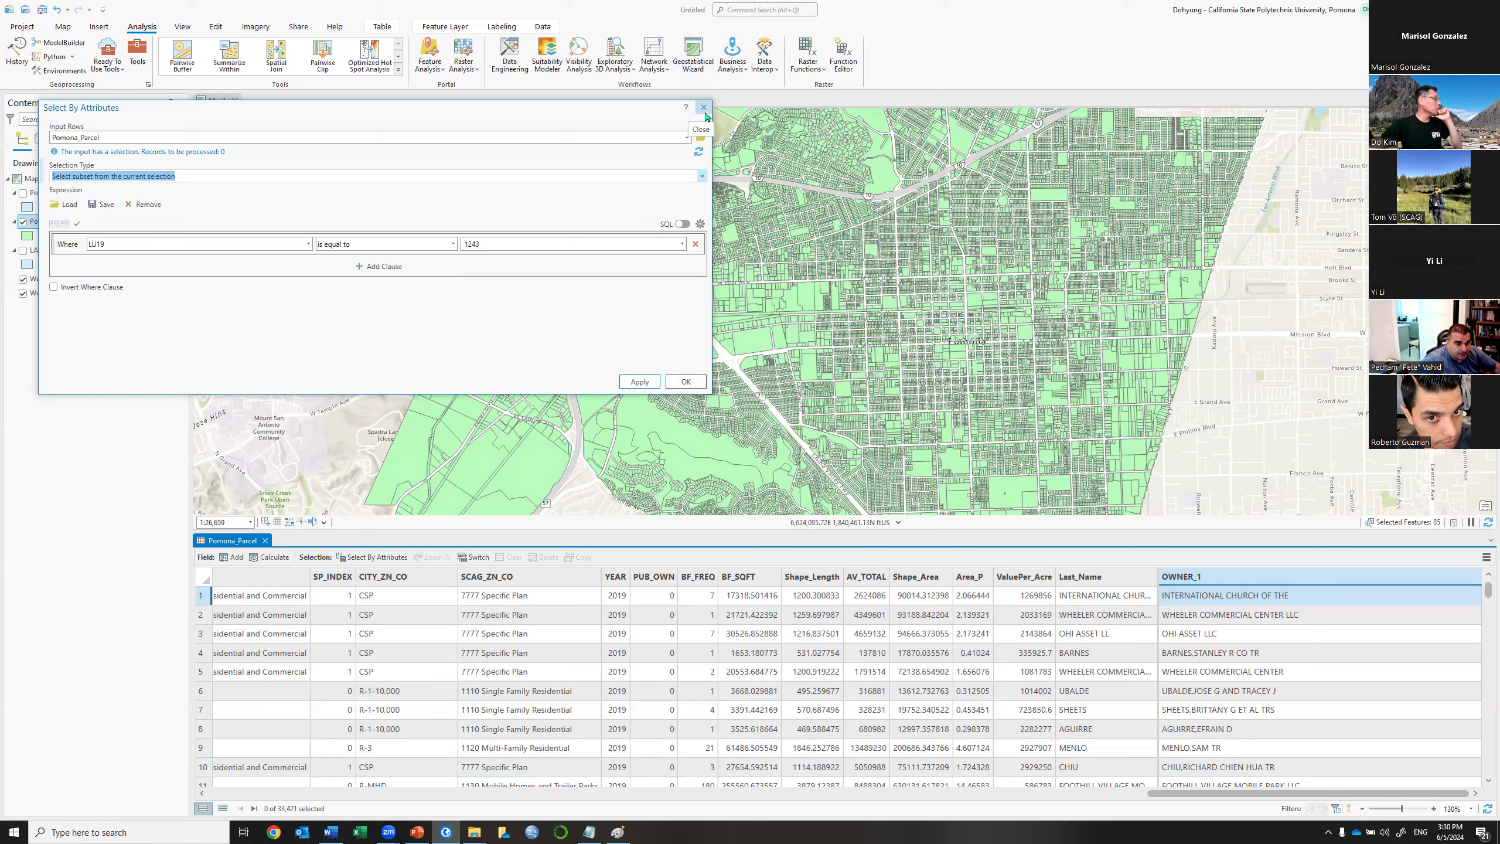
pyautogui.click(705, 114)
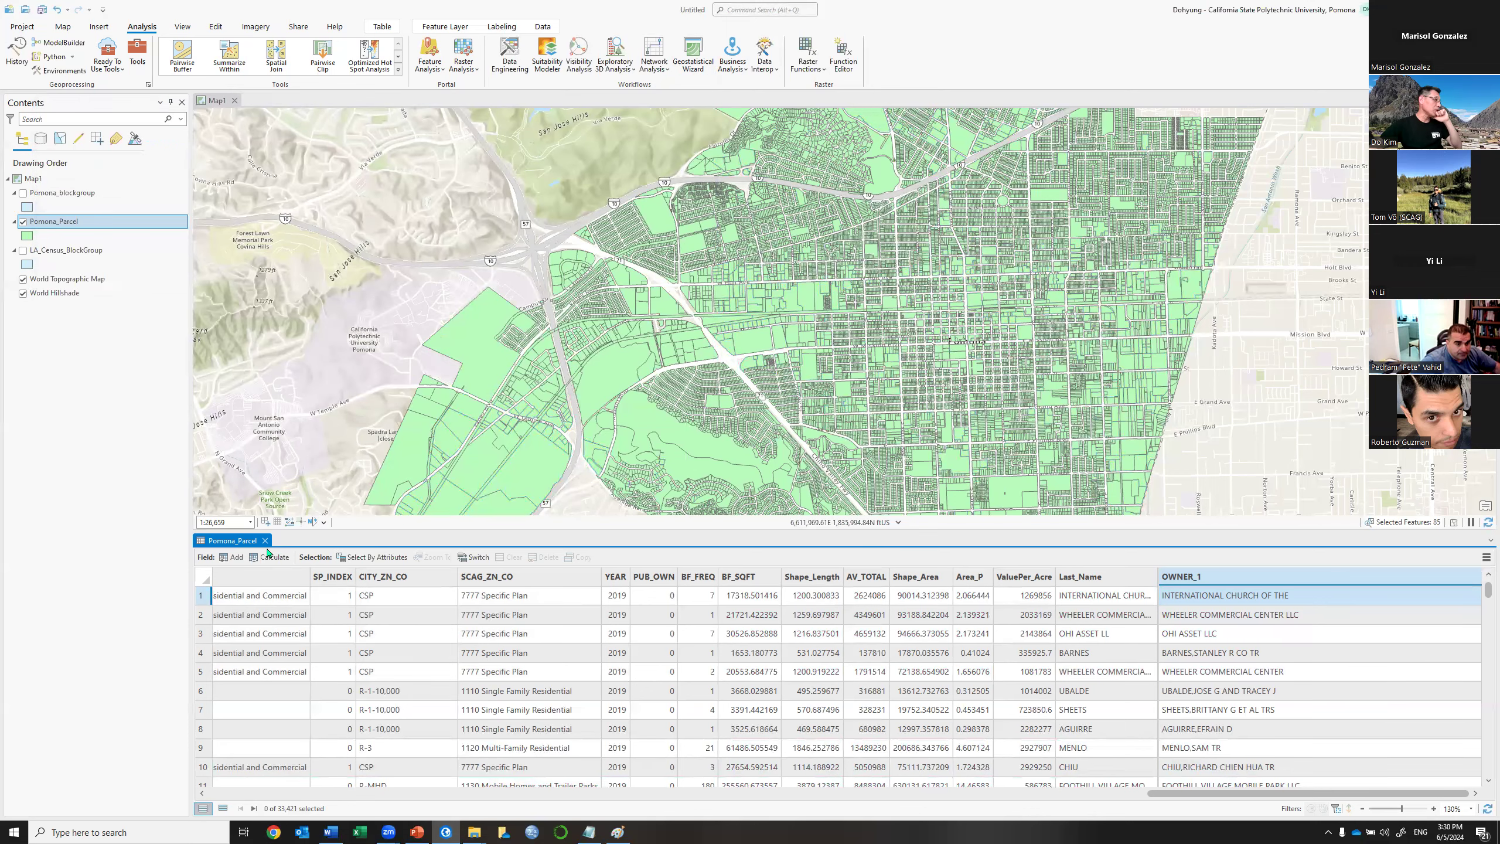
pyautogui.hotkey('ctrl', 'F4')
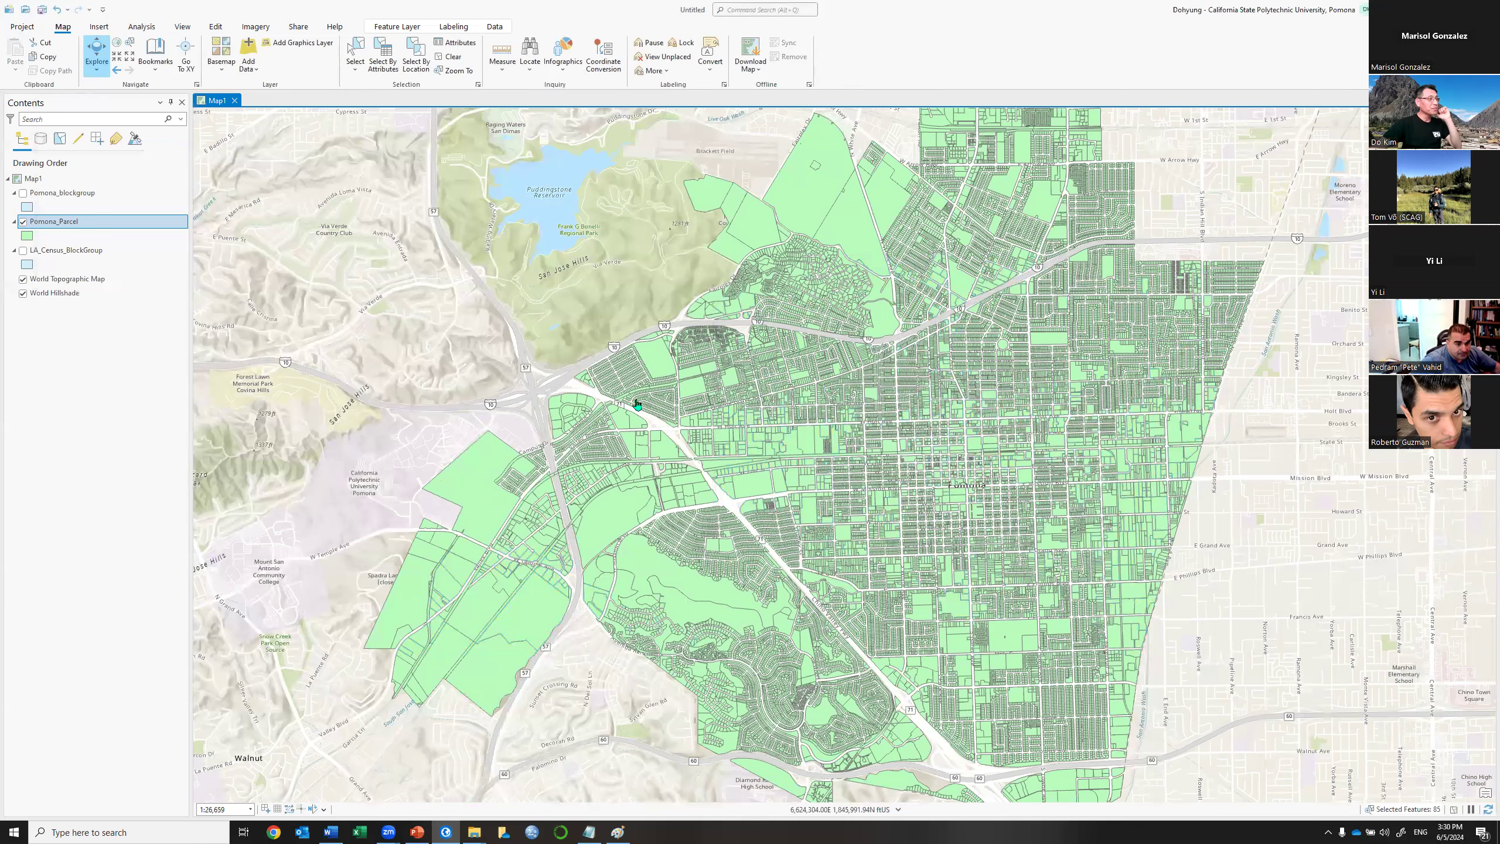
pyautogui.scroll(-2, 608, 399)
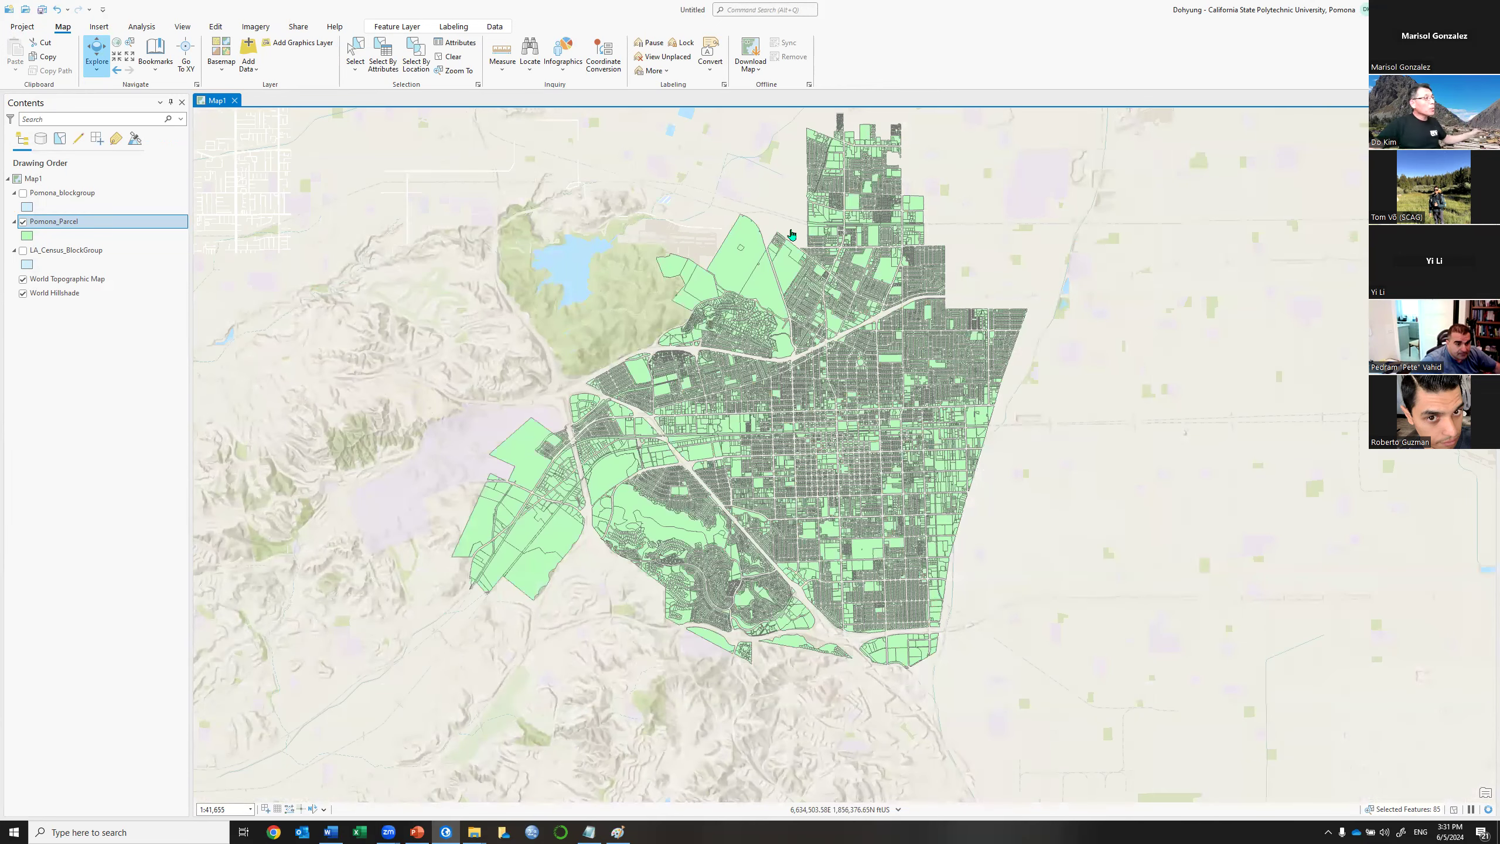
pyautogui.moveTo(792, 234); pyautogui.dragTo(818, 277)
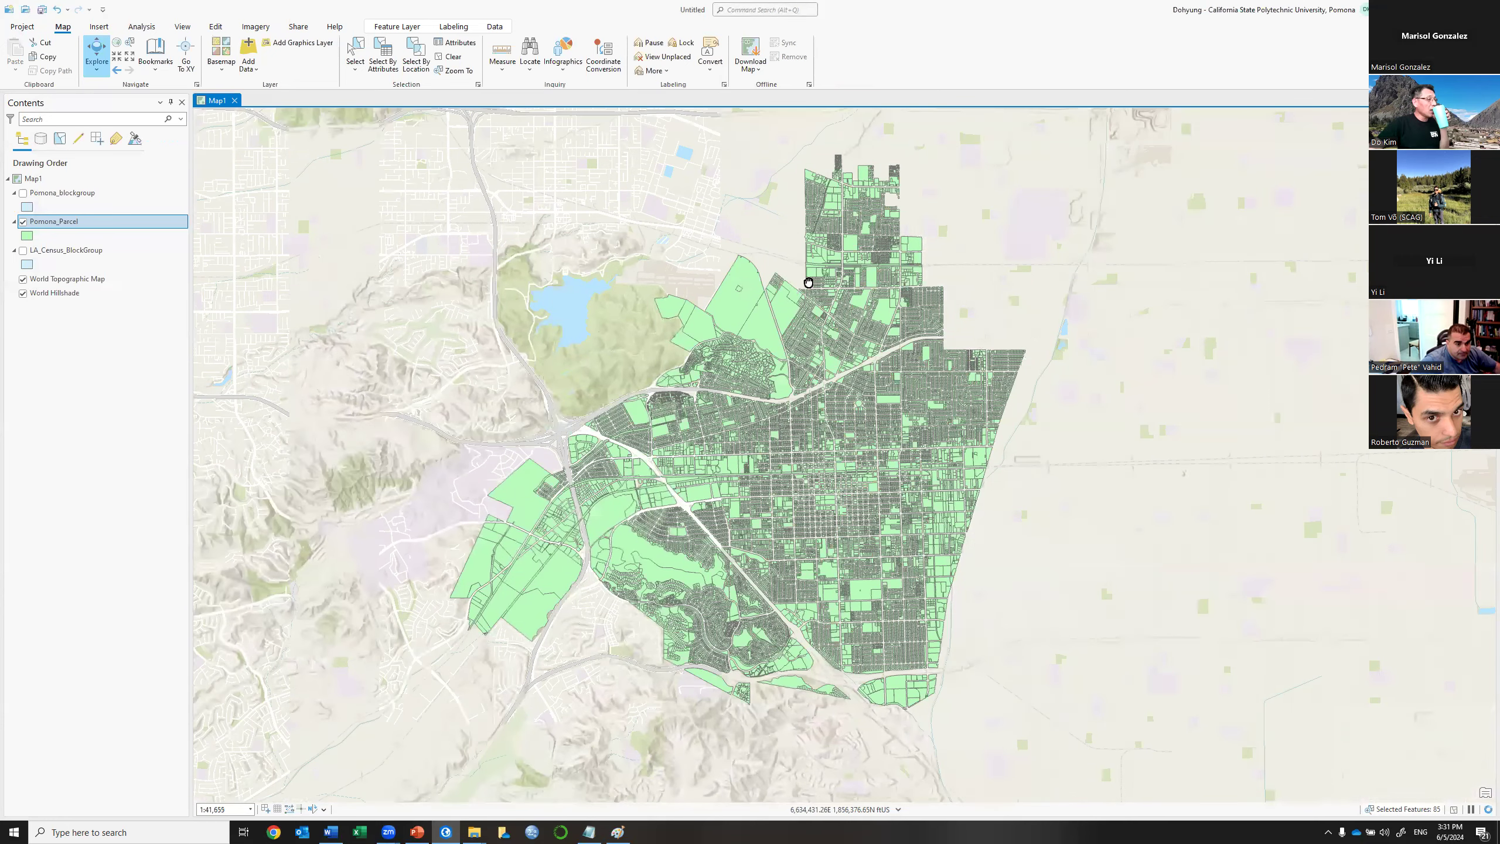
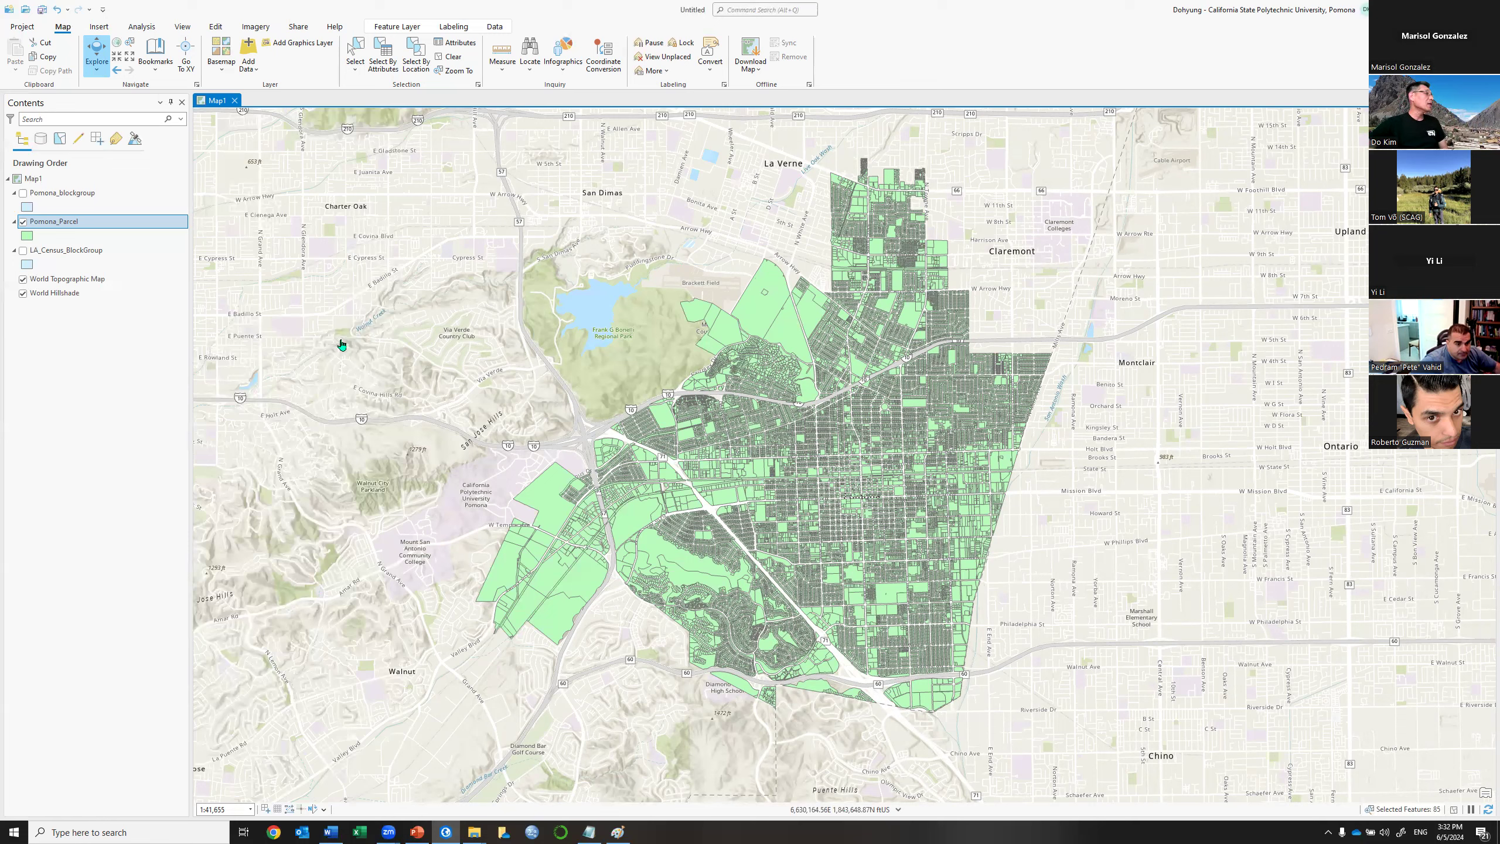
# Open the Definition Query settings in the Pomona_Parcel layer properties and start a new definition query.
pyautogui.click(112, 222)
pyautogui.rightClick(112, 222)
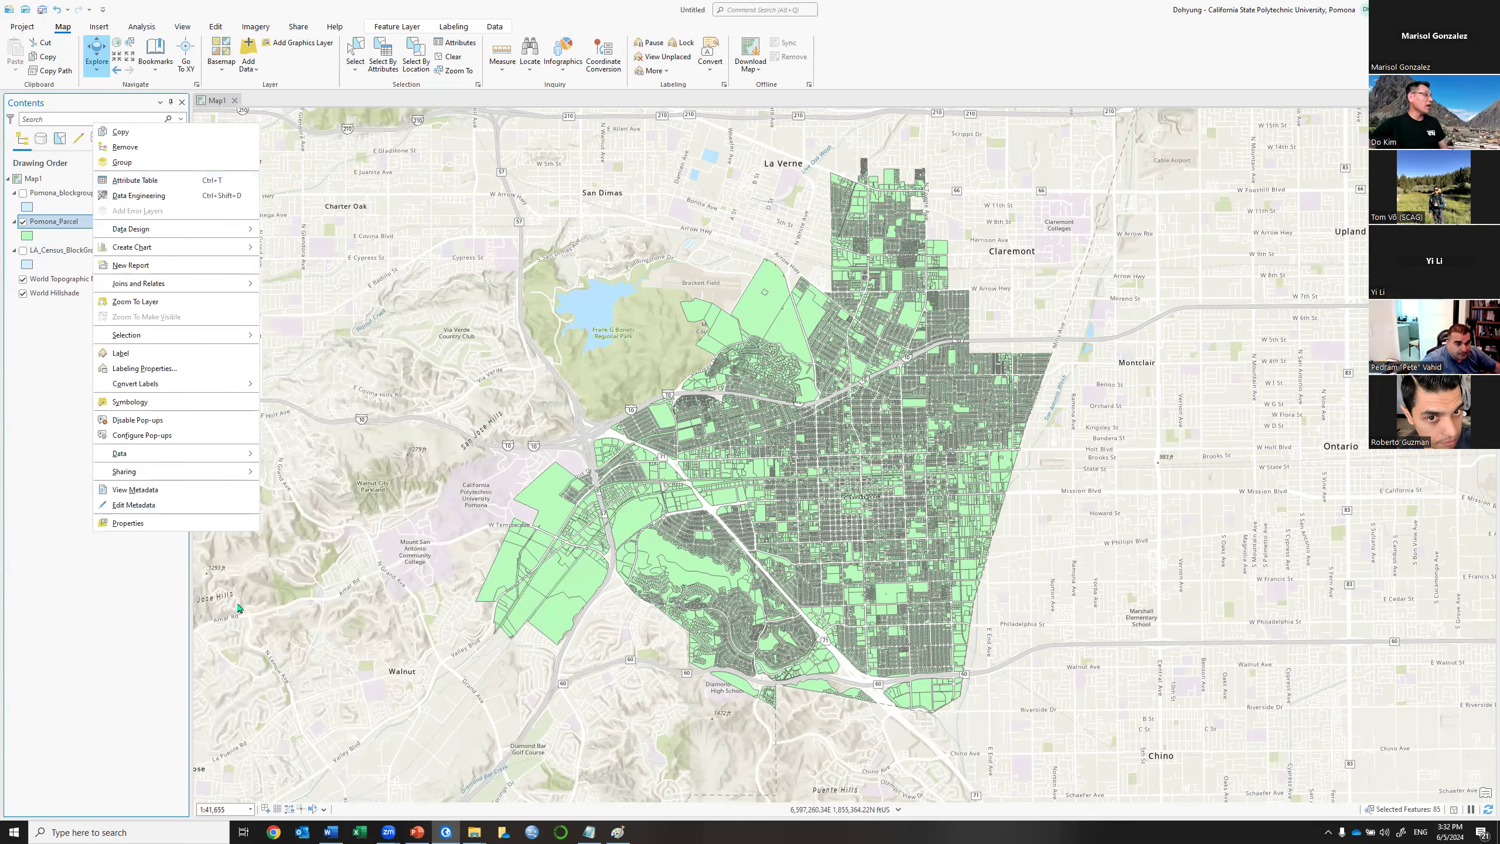
pyautogui.click(65, 222)
pyautogui.rightClick(65, 221)
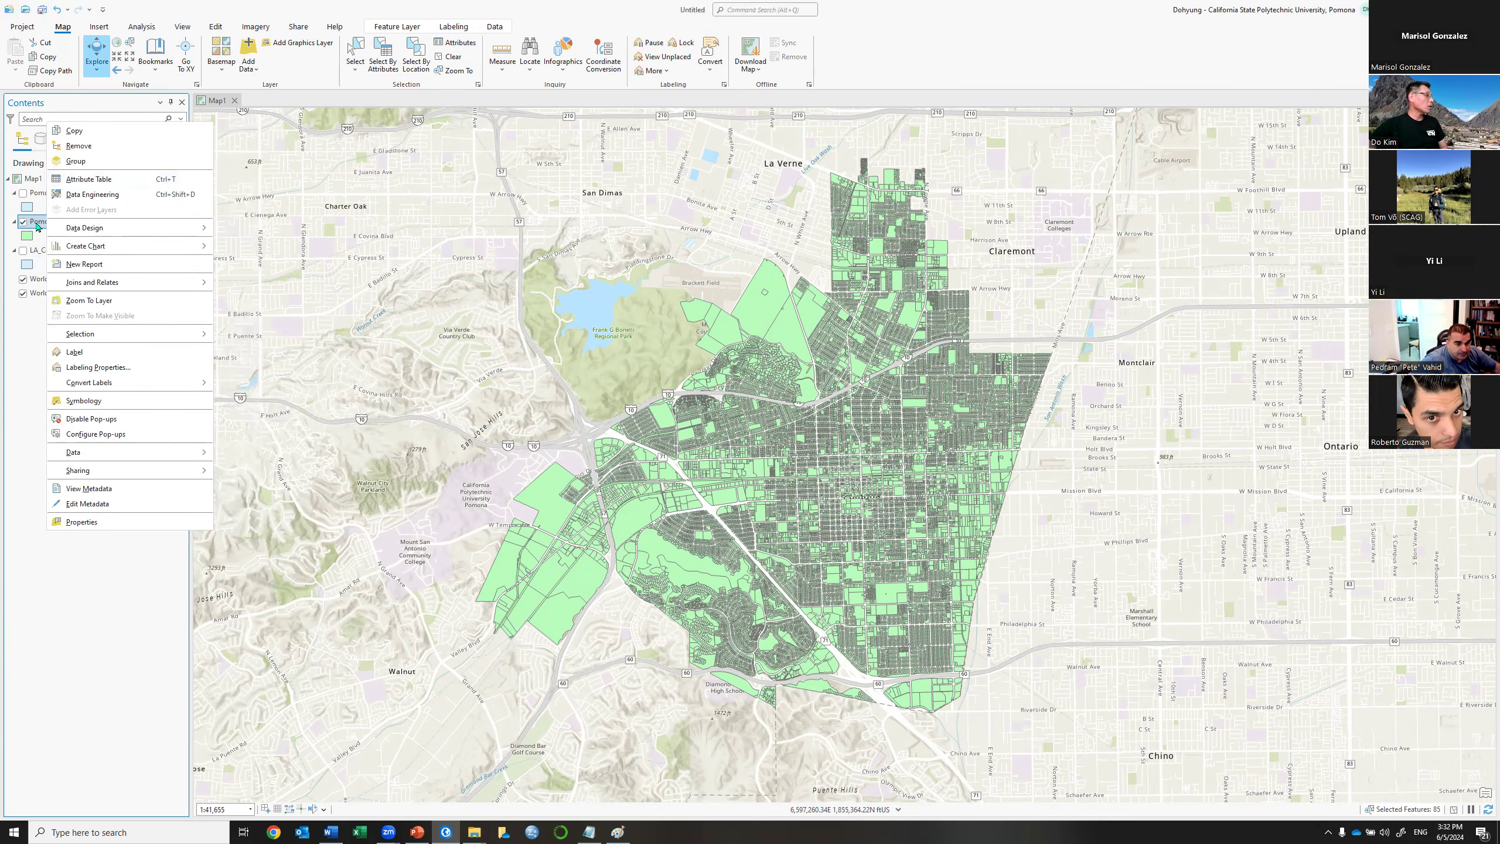
pyautogui.click(137, 528)
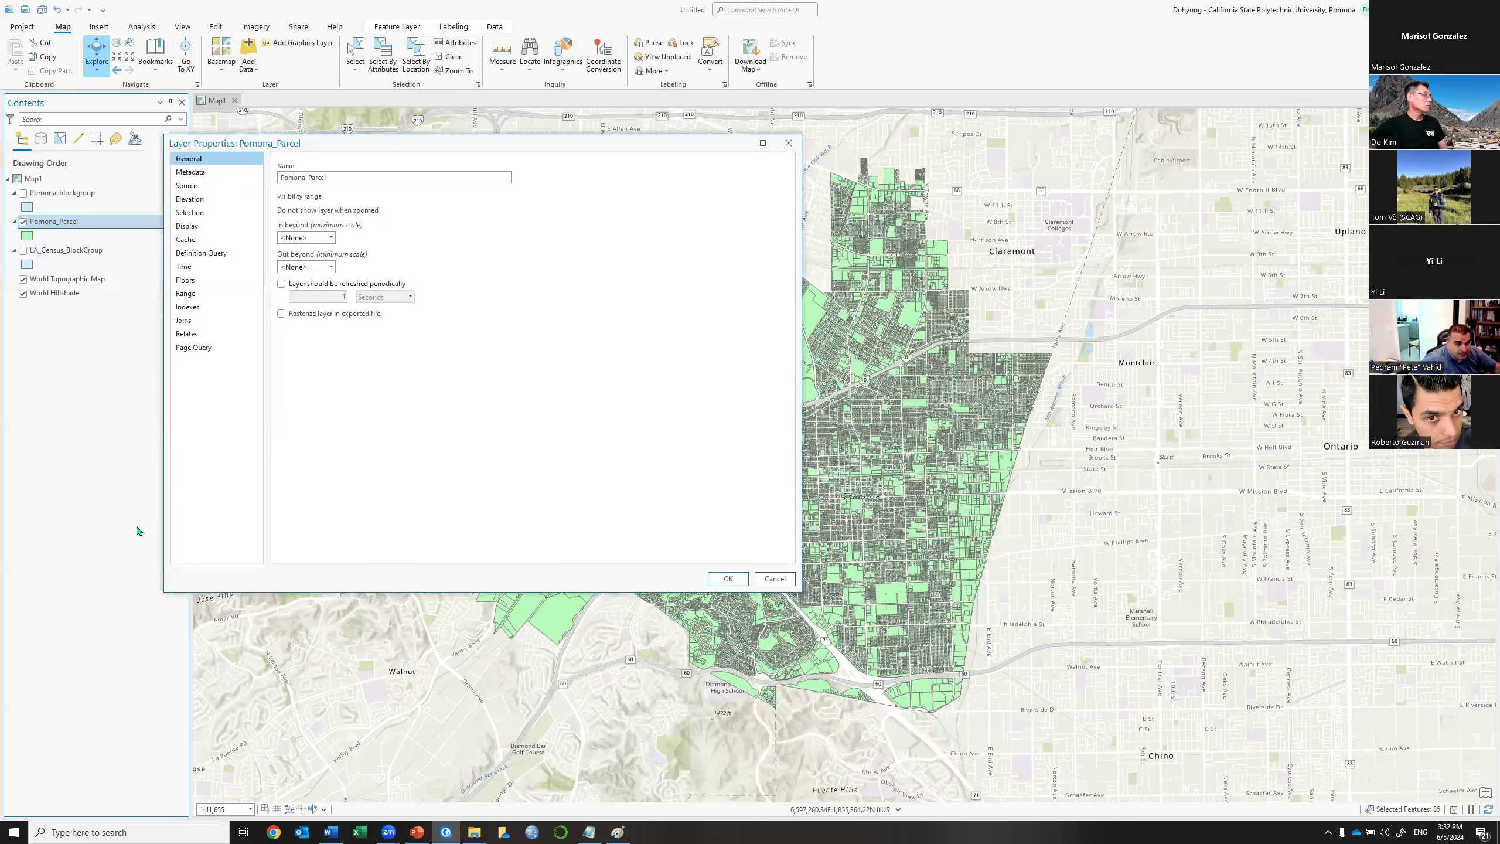
pyautogui.click(218, 256)
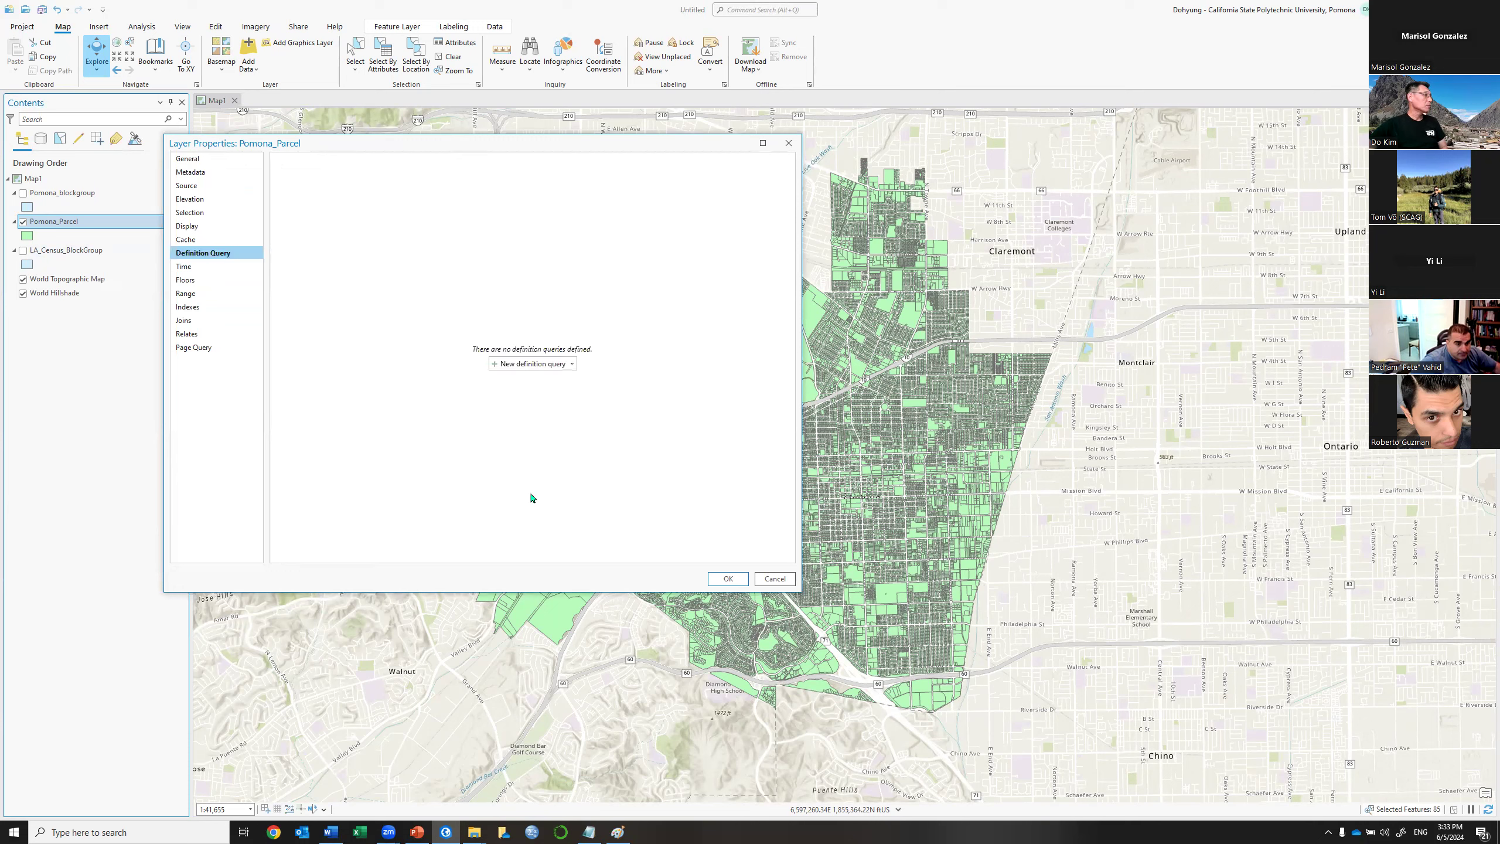
pyautogui.click(543, 370)
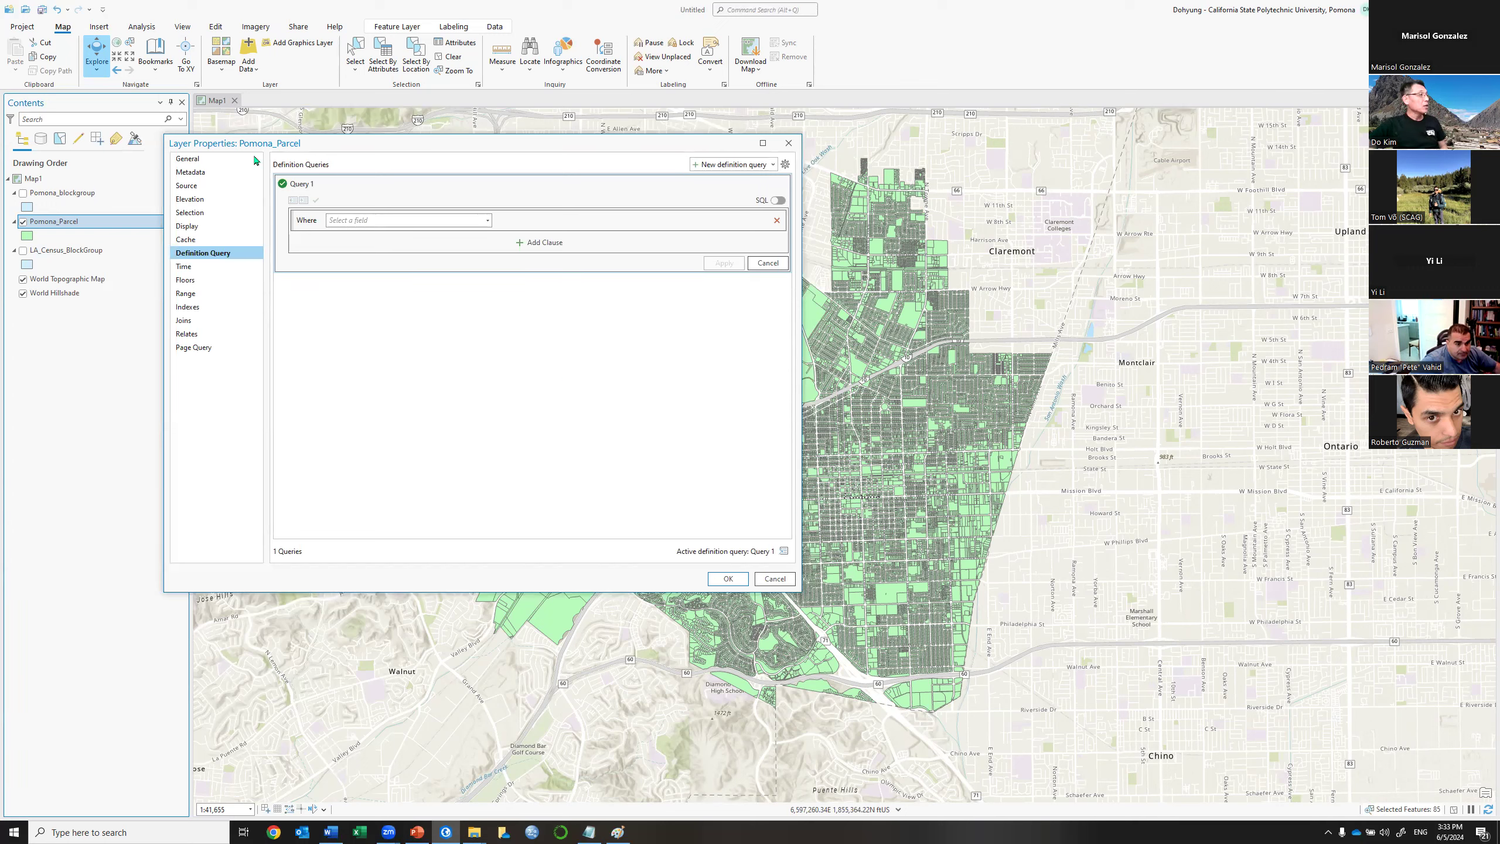
# Define the query as AV_TOTAL is greater than 1000000, apply it and accept the layer properties.
pyautogui.click(486, 219)
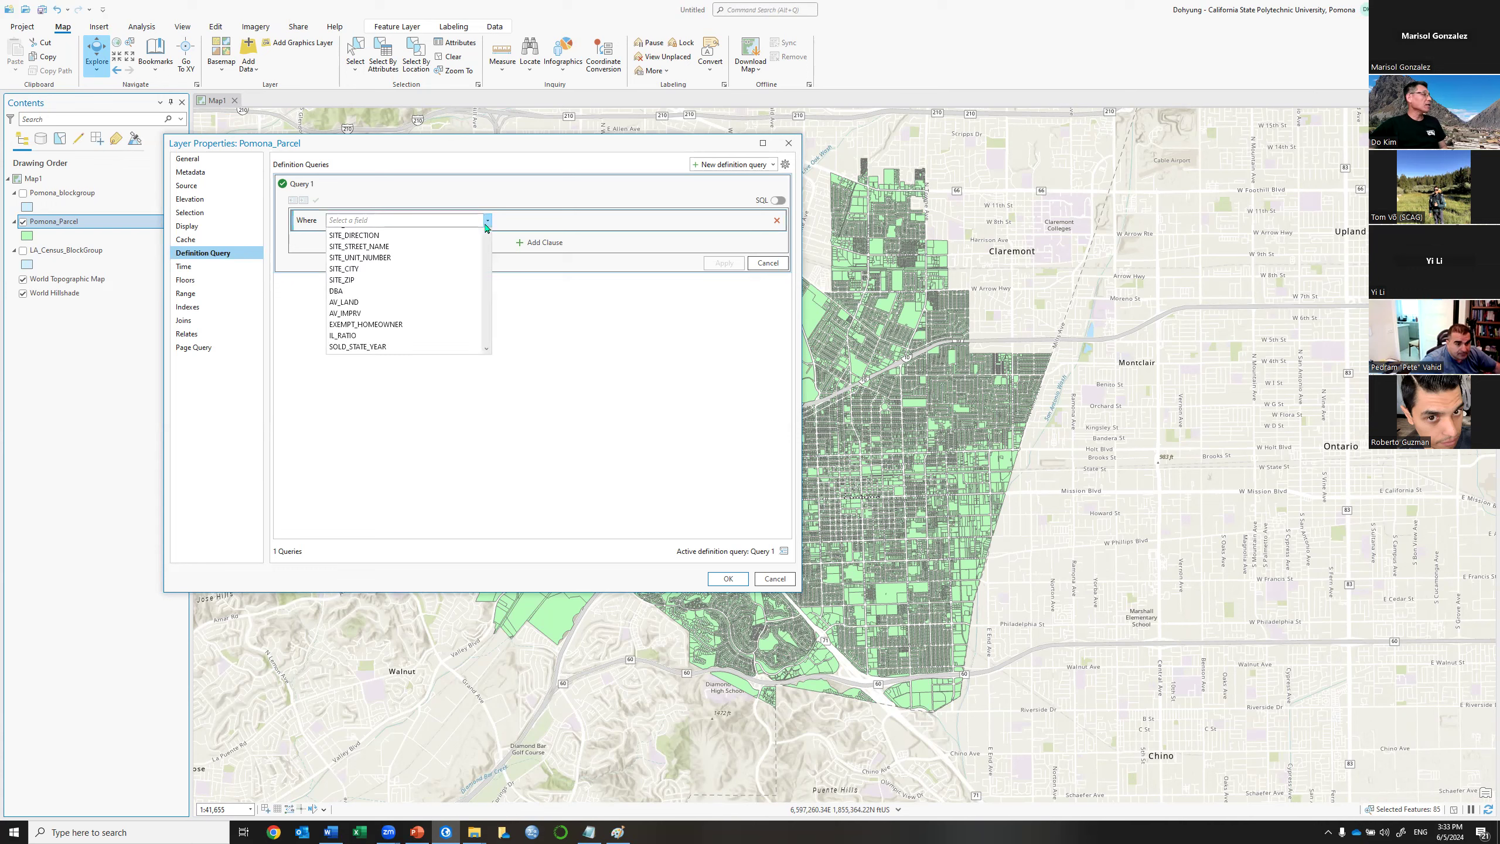
pyautogui.scroll(-4, 426, 382)
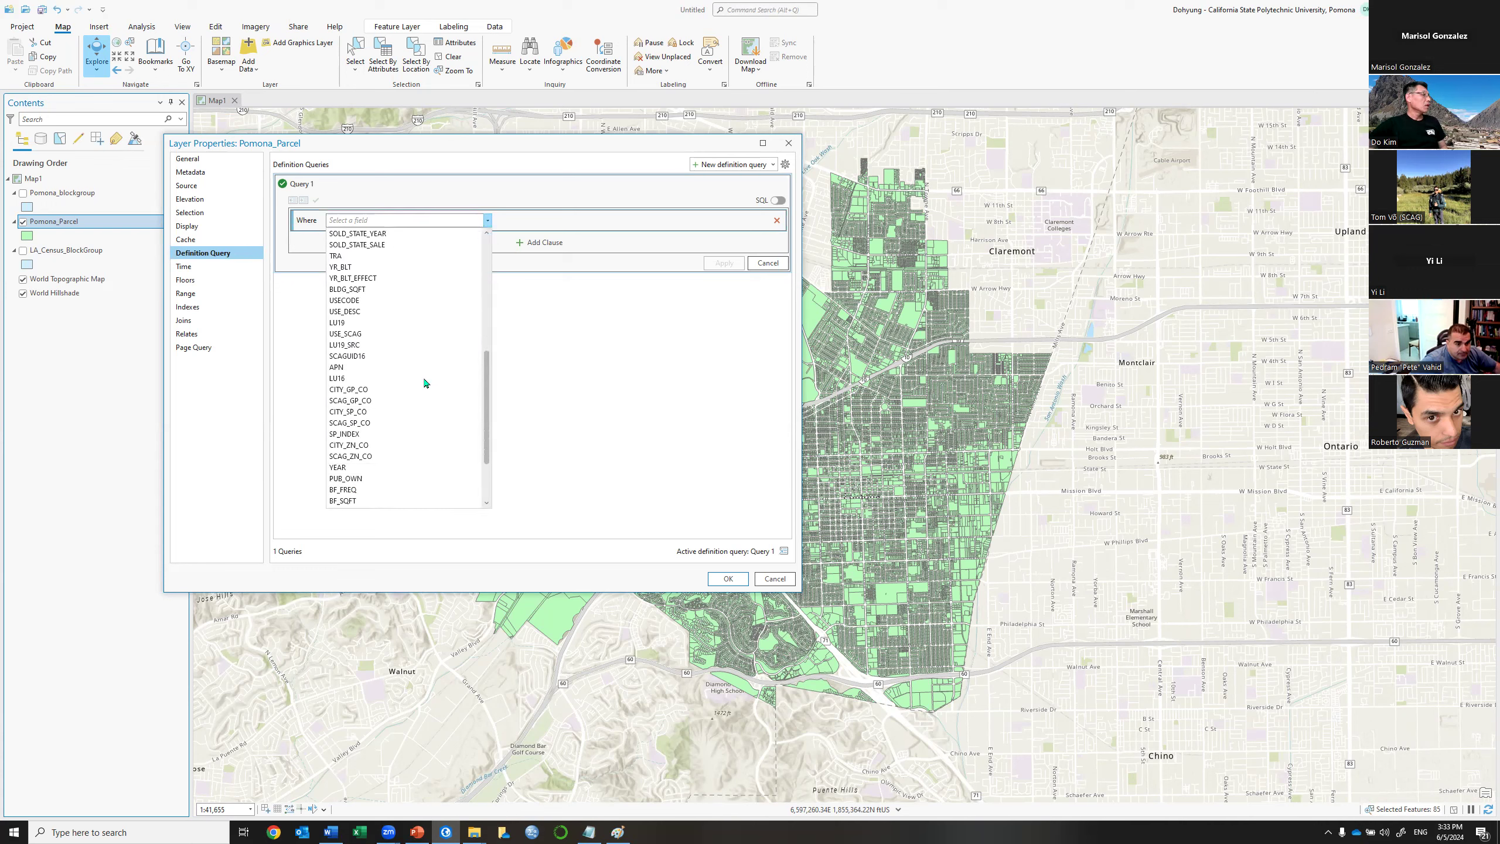
pyautogui.scroll(-3, 425, 382)
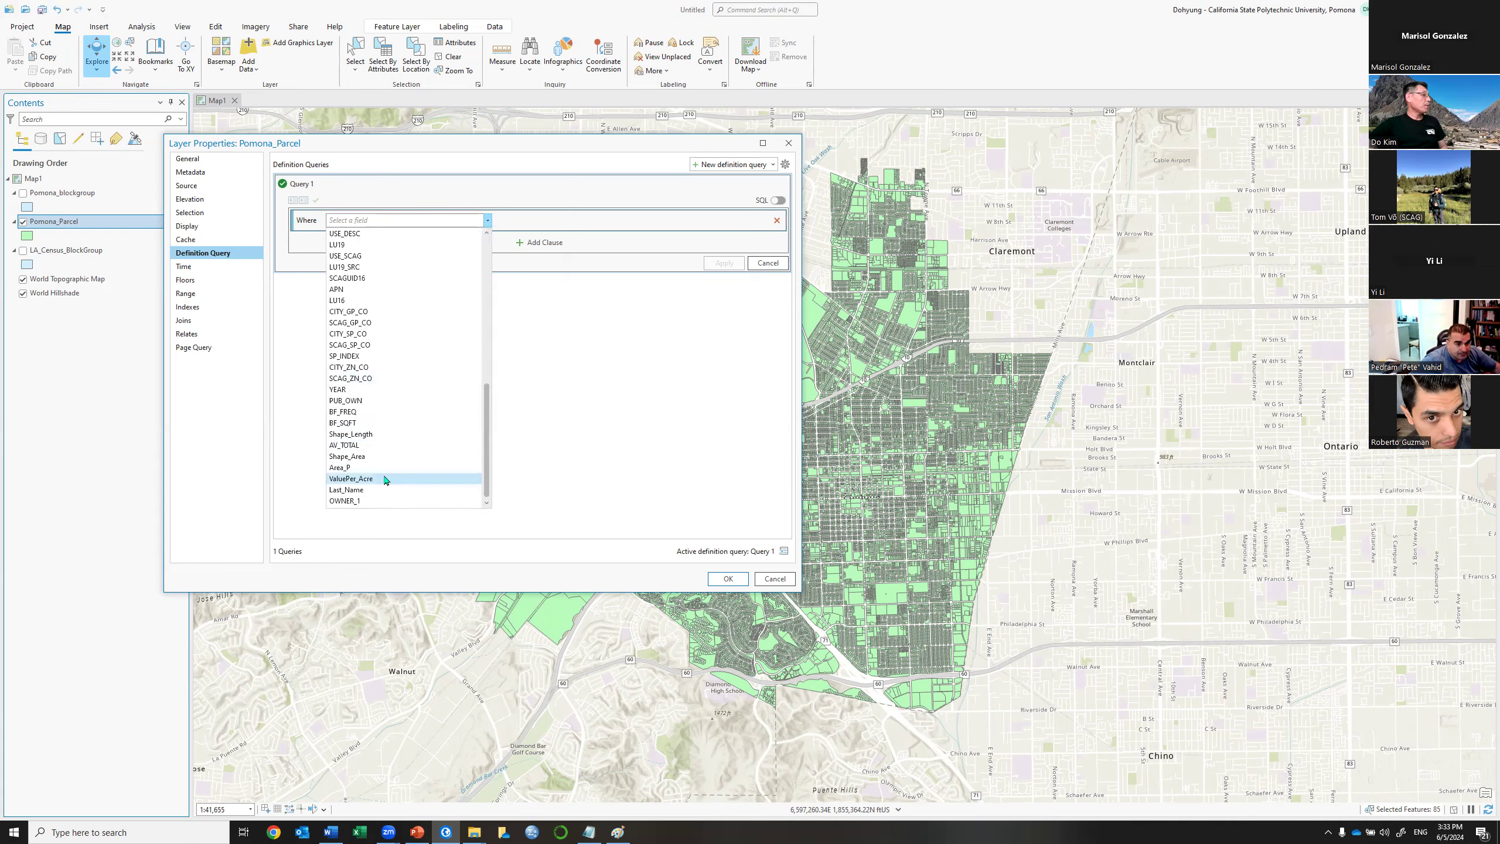
pyautogui.click(380, 447)
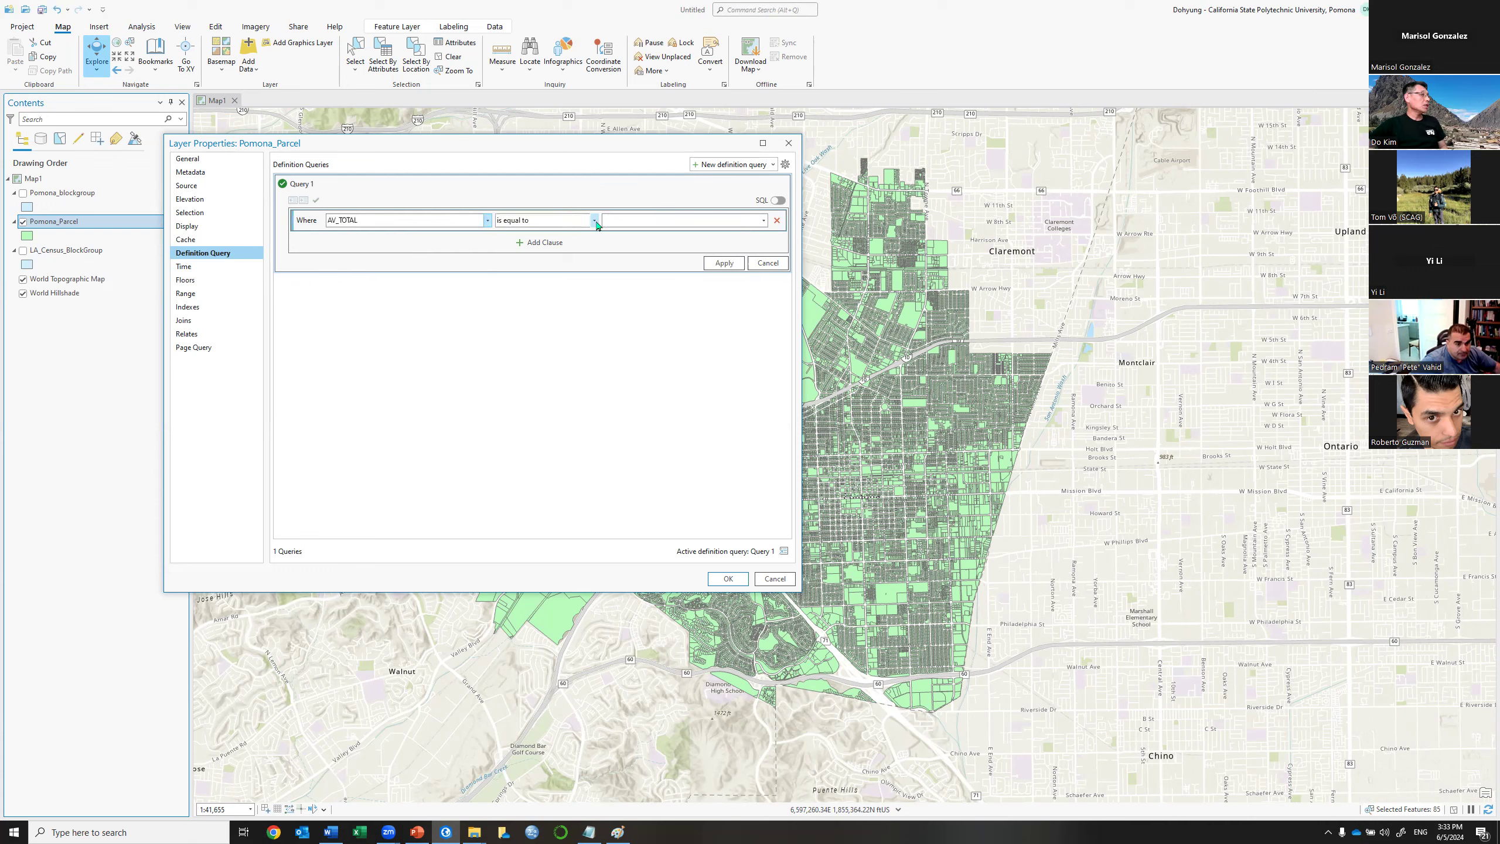
pyautogui.click(596, 223)
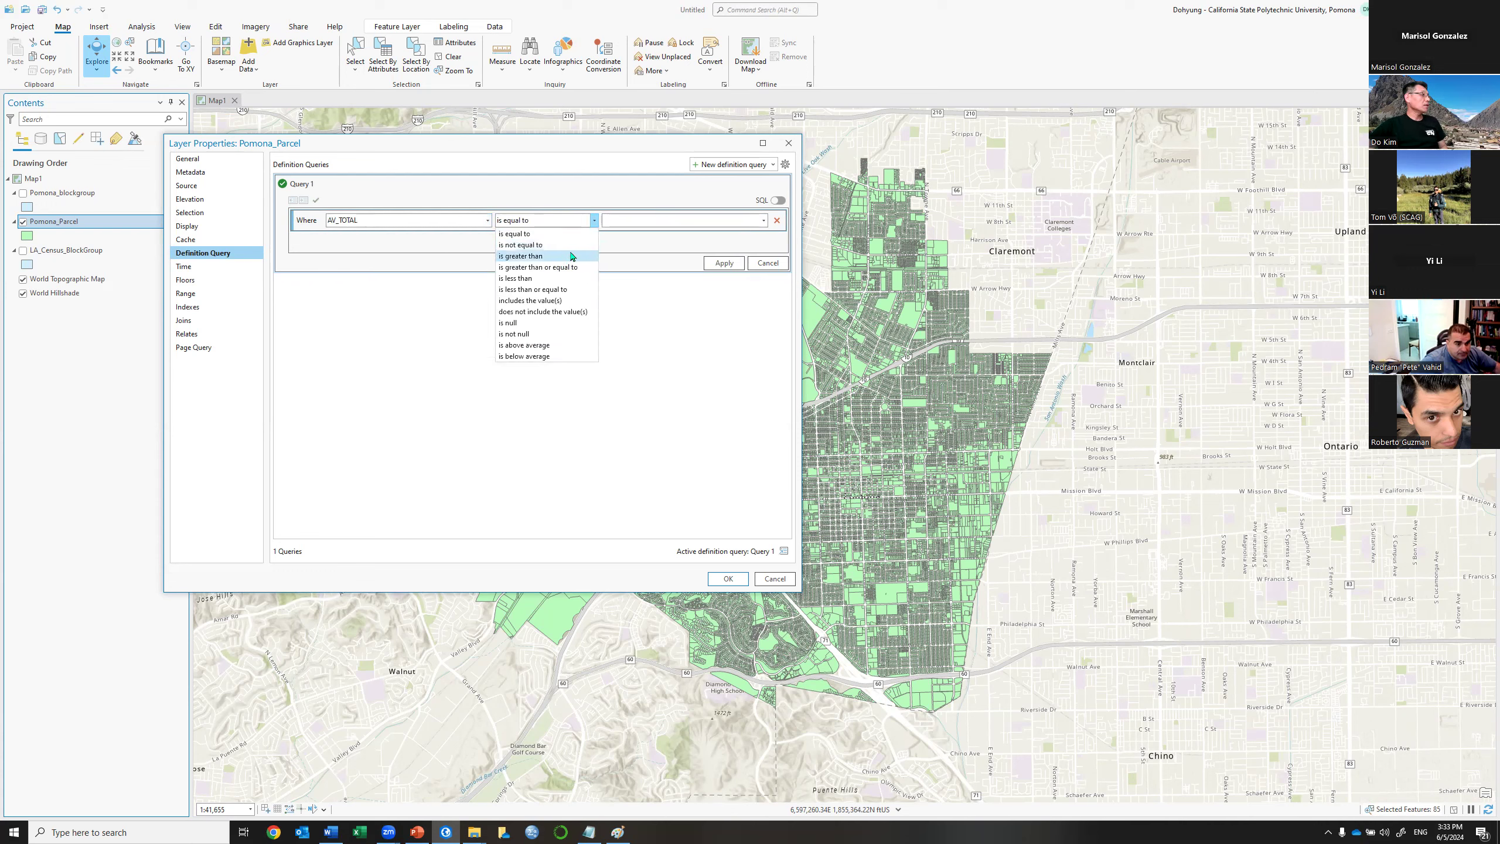
pyautogui.click(568, 255)
pyautogui.click(616, 224)
pyautogui.write('1')
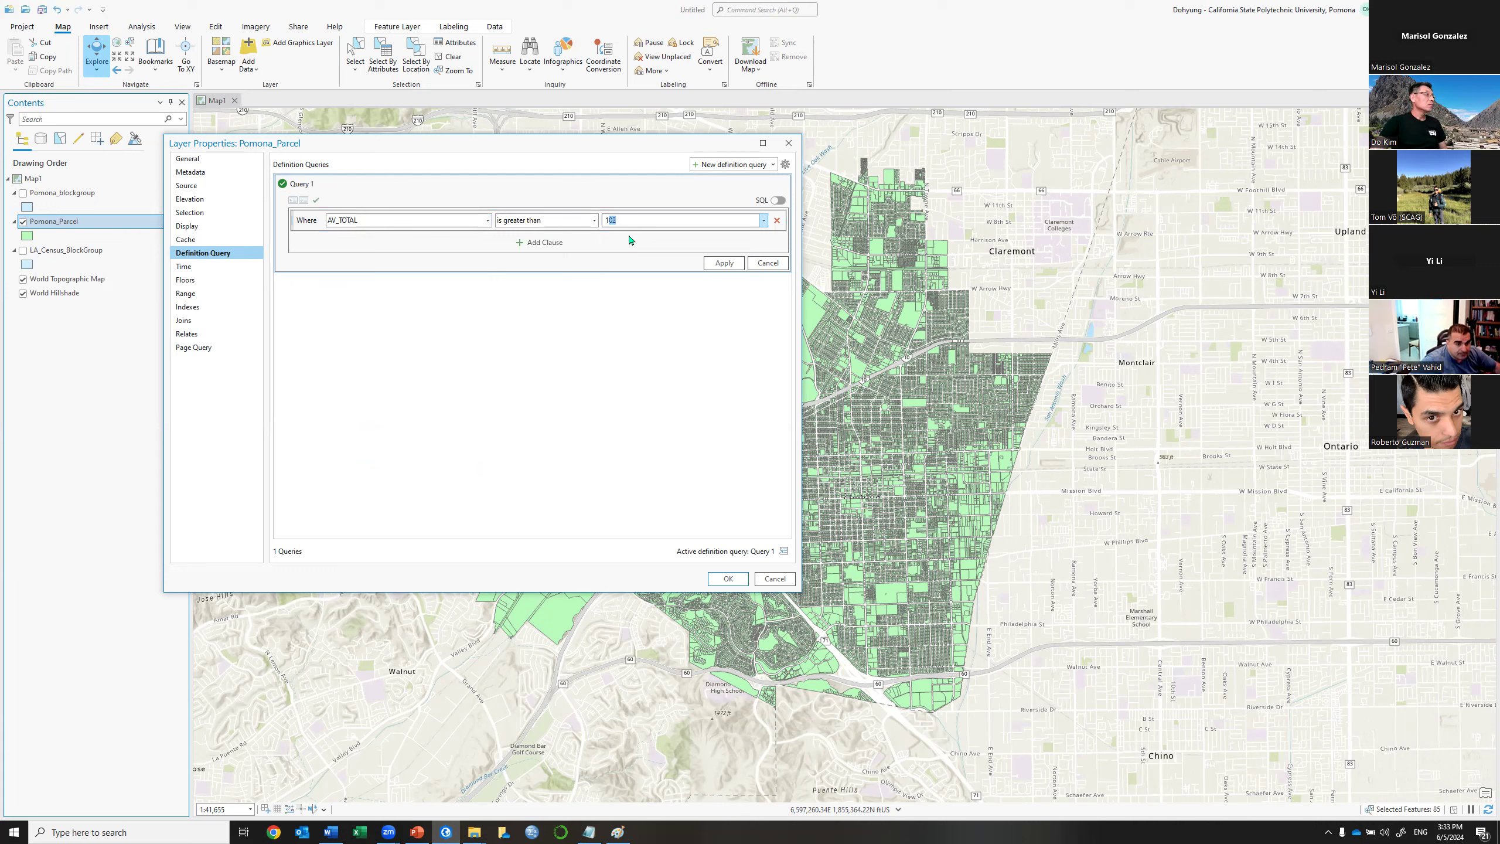
pyautogui.write('00000')
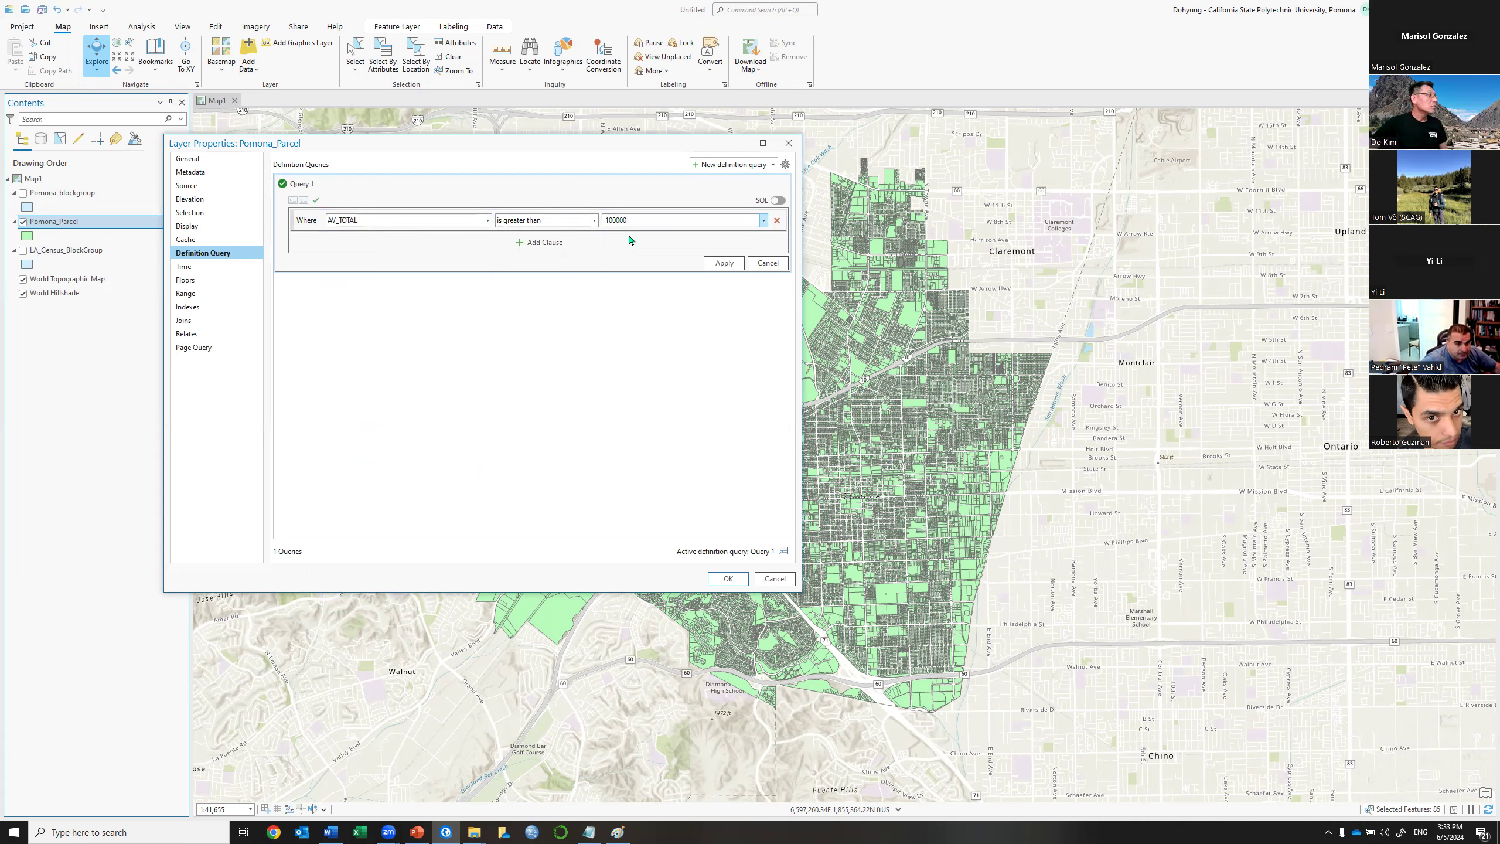
pyautogui.write('0')
pyautogui.click(726, 263)
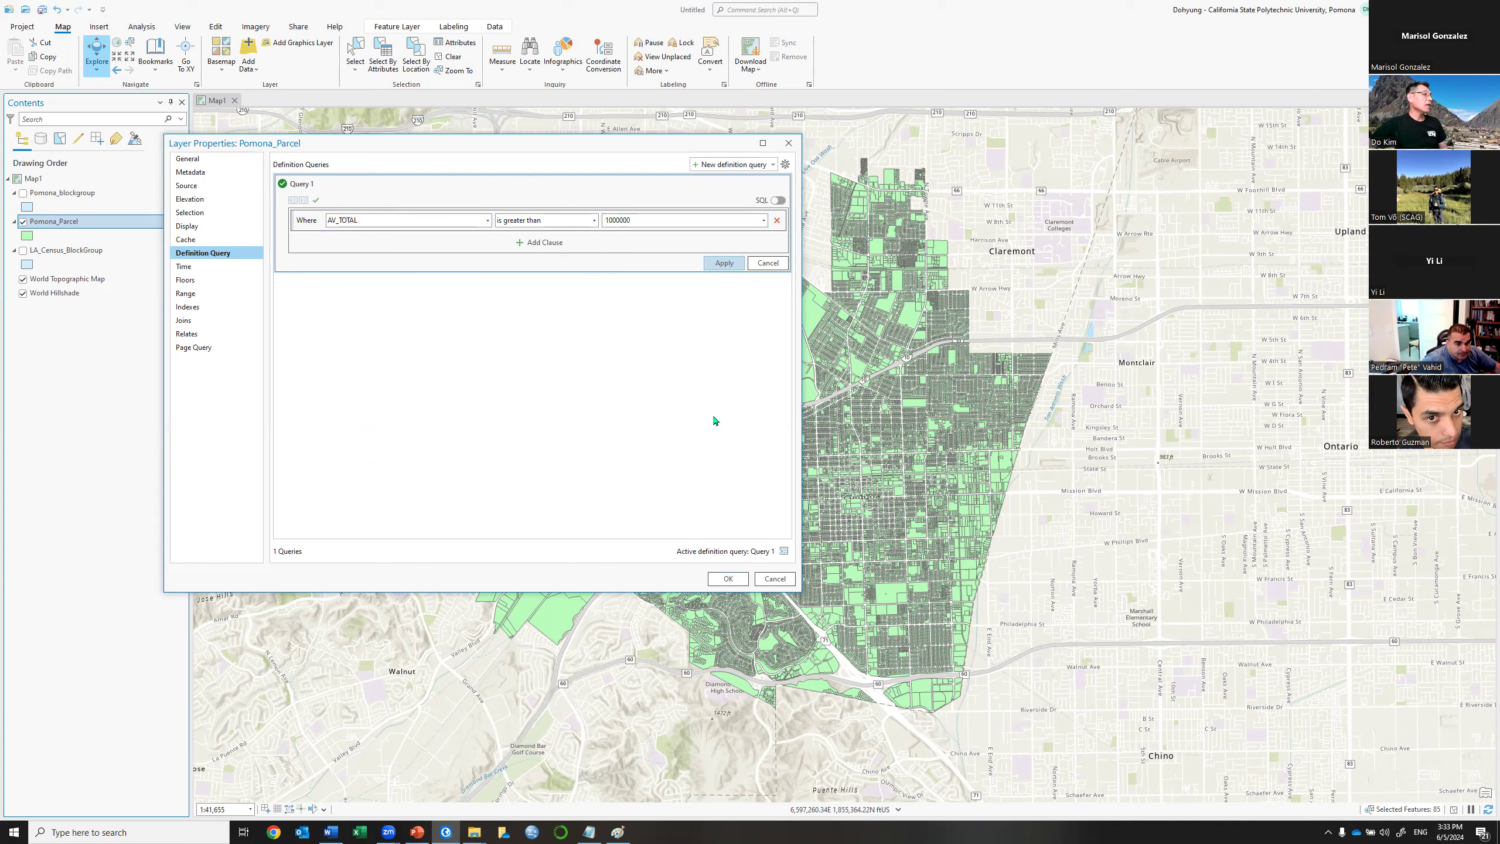
pyautogui.click(728, 579)
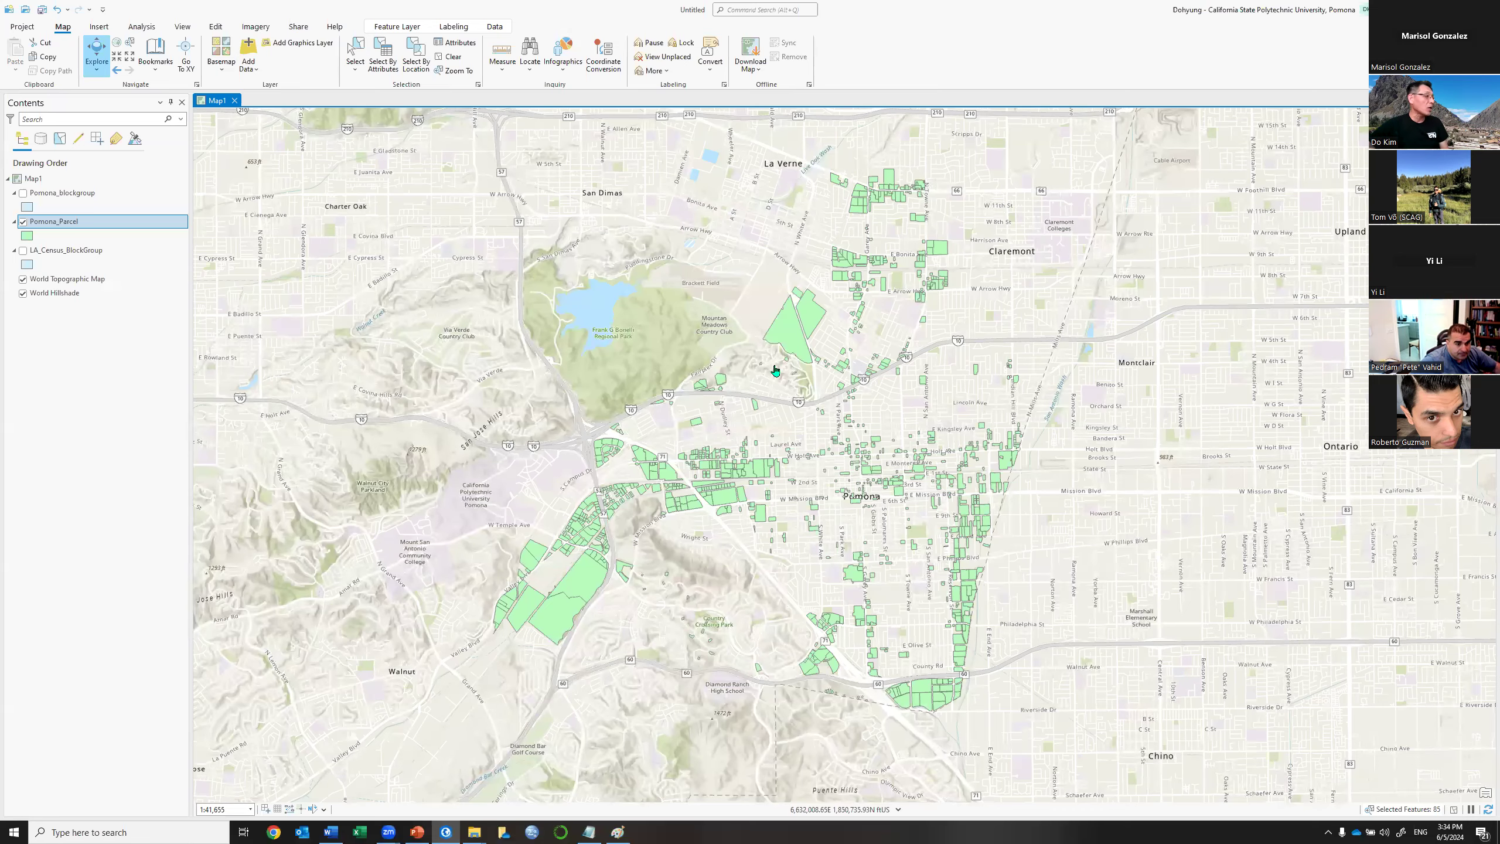
# Delete the AV_TOTAL definition query from the Pomona_Parcel layer properties and accept the change.
pyautogui.scroll(2, 775, 370)
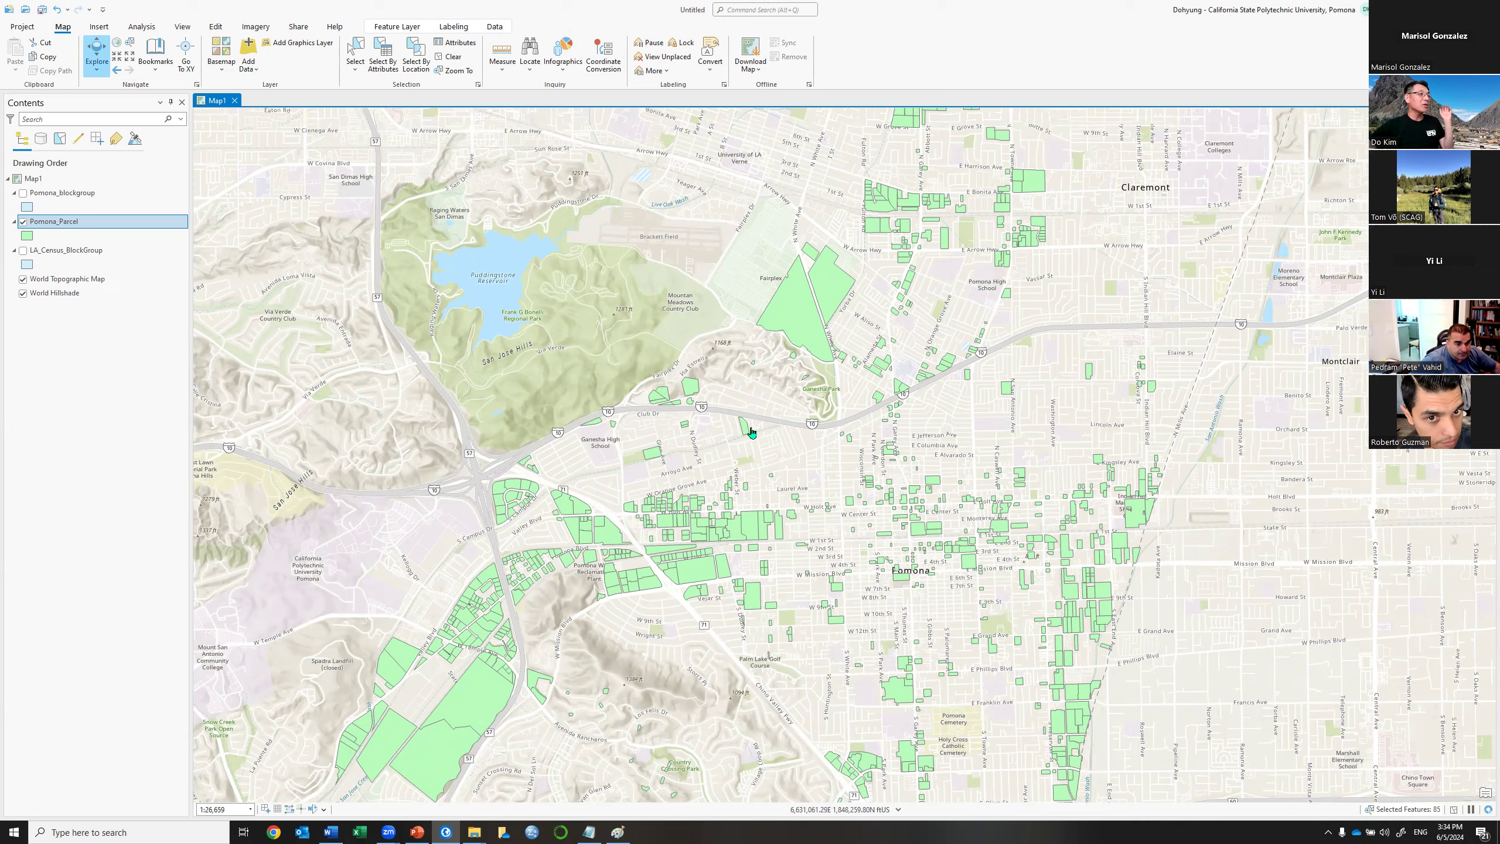
pyautogui.rightClick(156, 226)
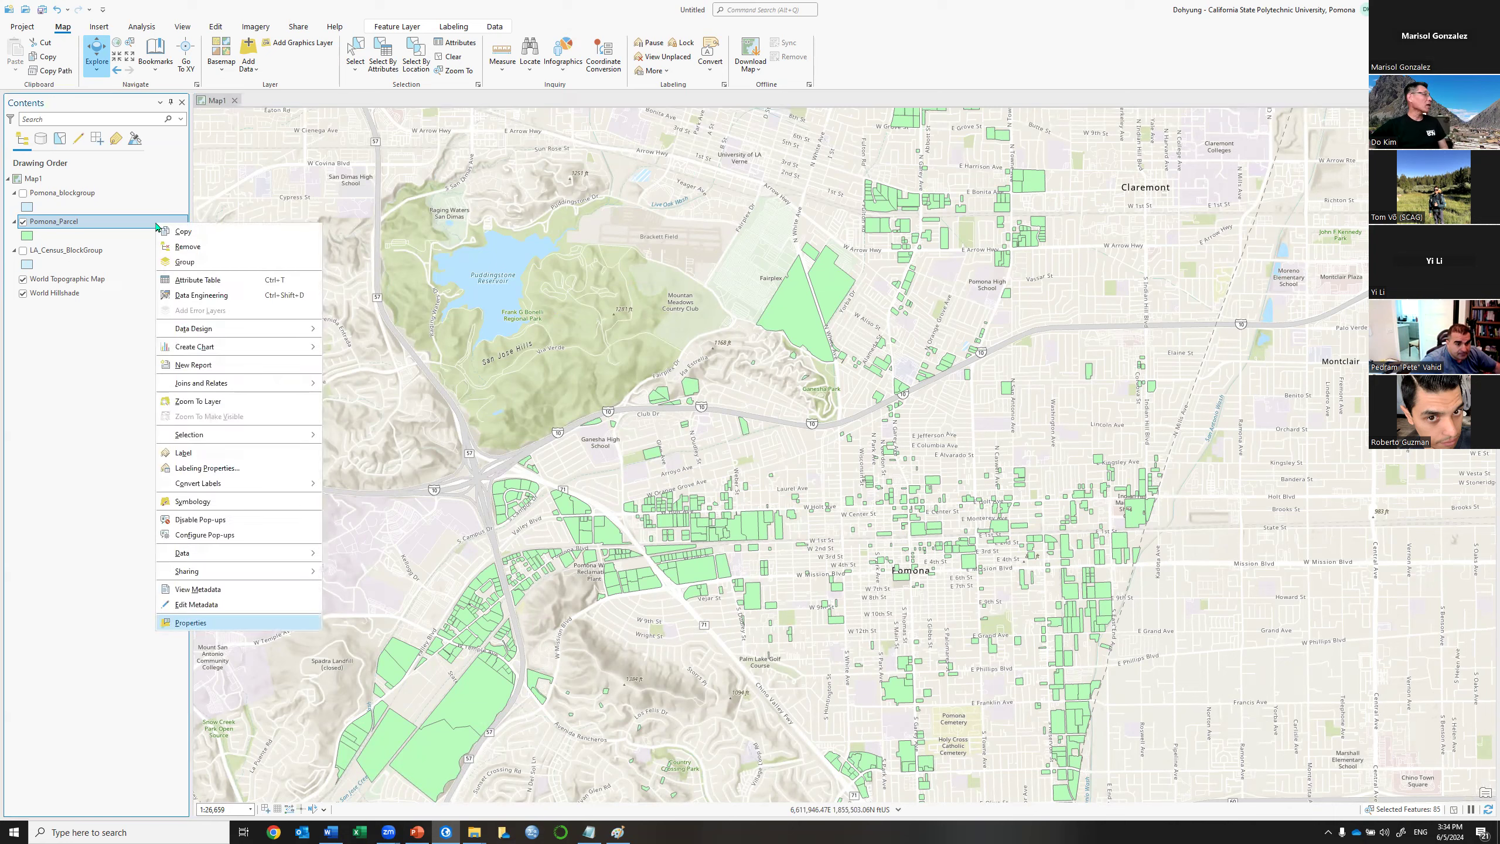
pyautogui.click(208, 625)
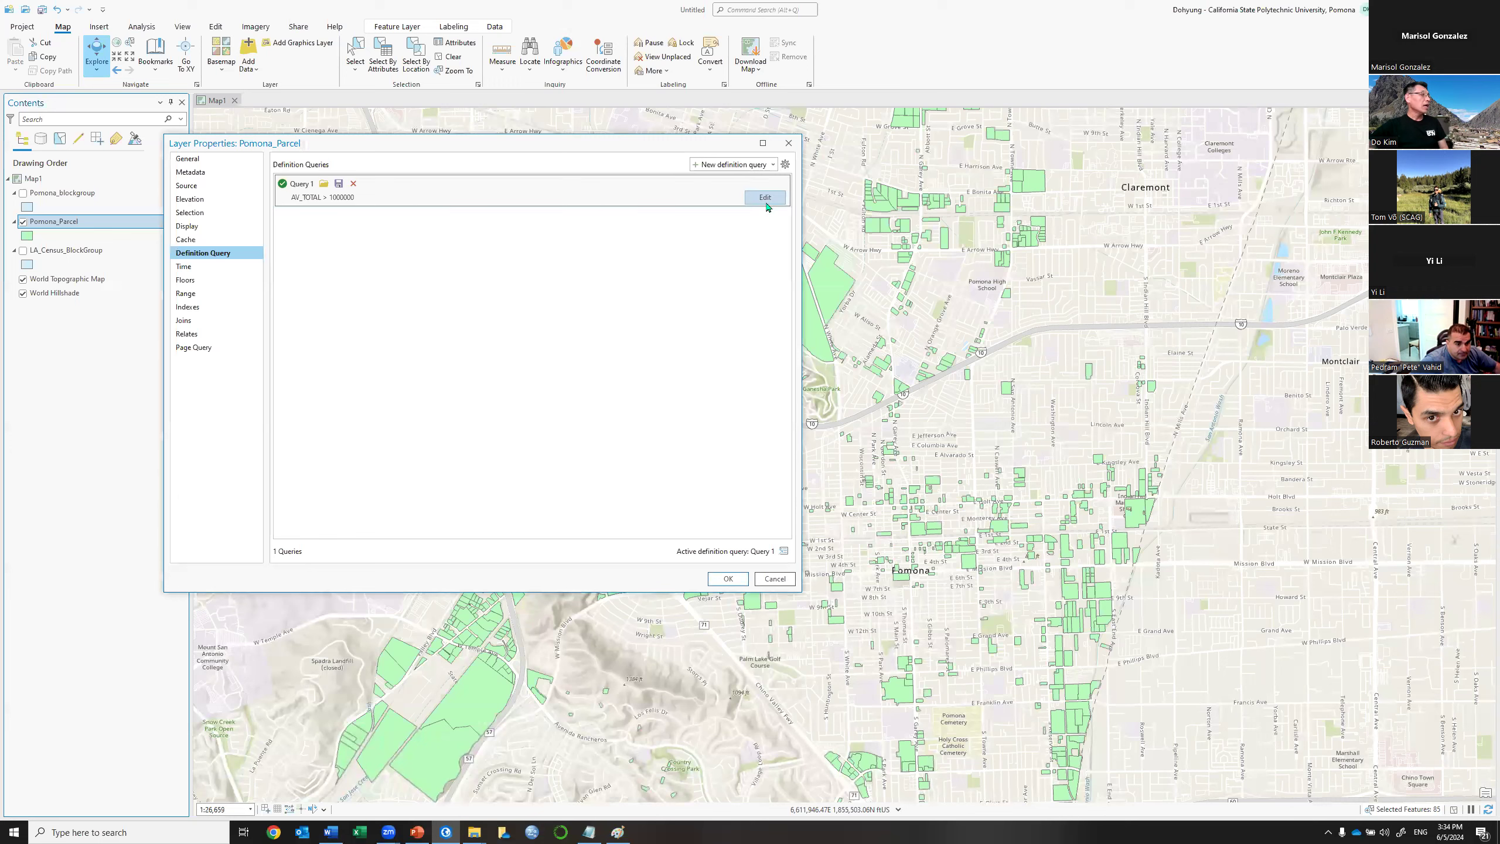
pyautogui.click(355, 186)
pyautogui.click(529, 393)
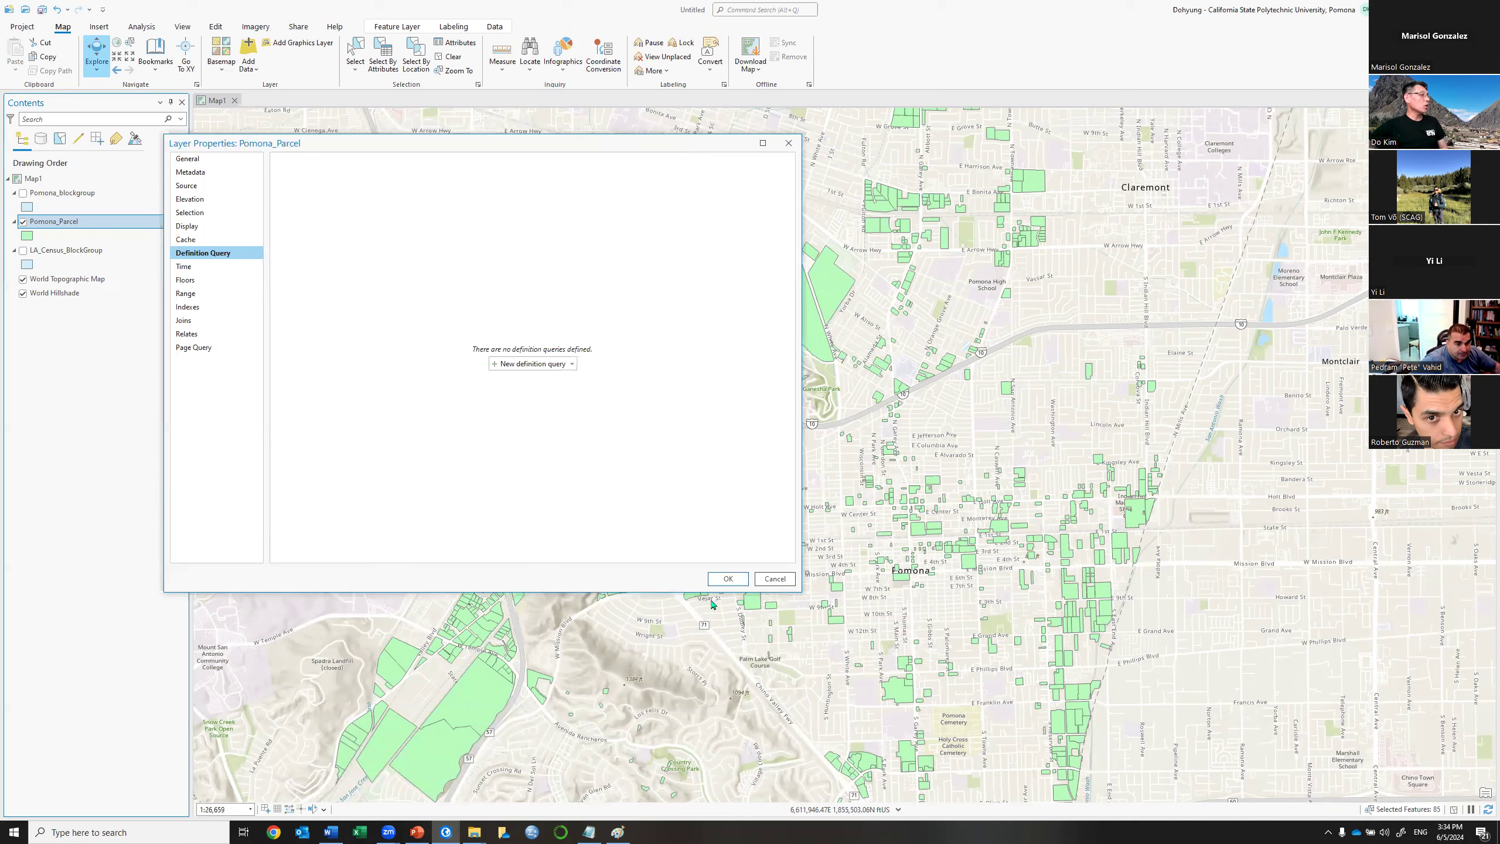
pyautogui.click(727, 579)
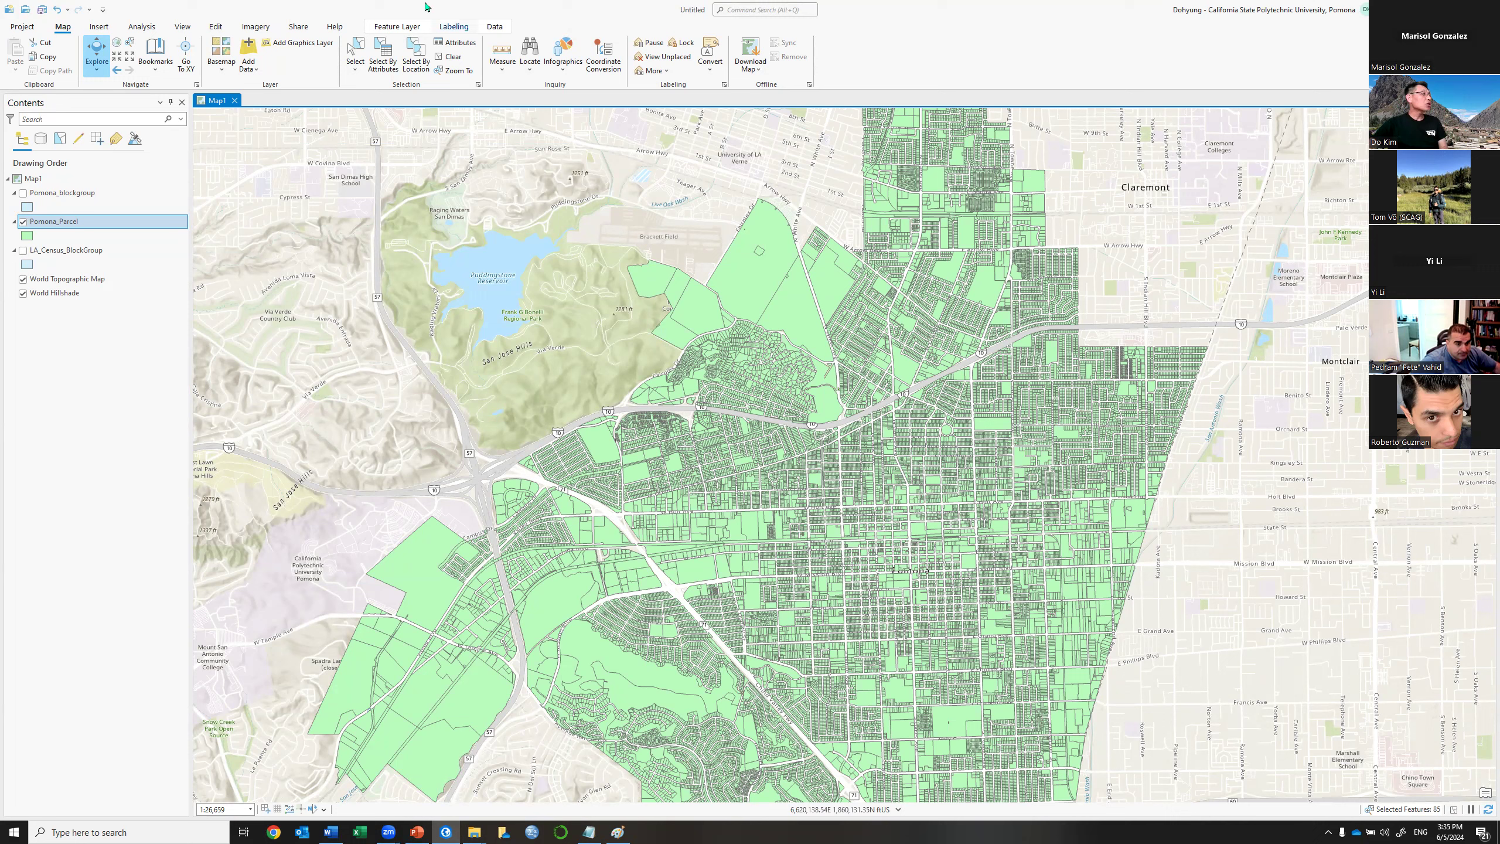
# Open the SQL query settings of LA_Census_BlockGroup's label Class 1, start a new expression and widen the pane.
pyautogui.click(67, 258)
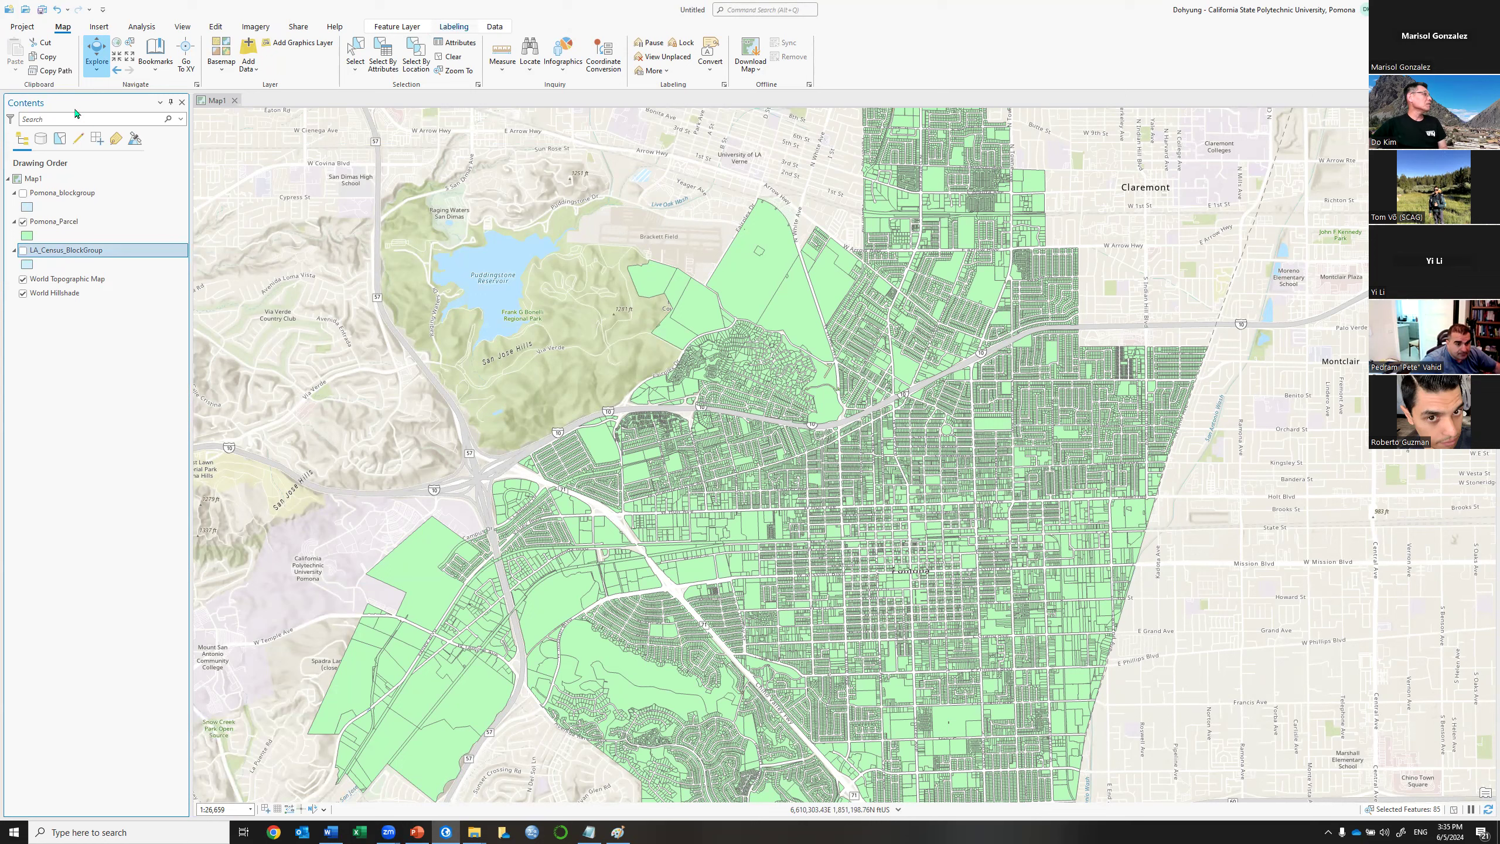
pyautogui.click(453, 26)
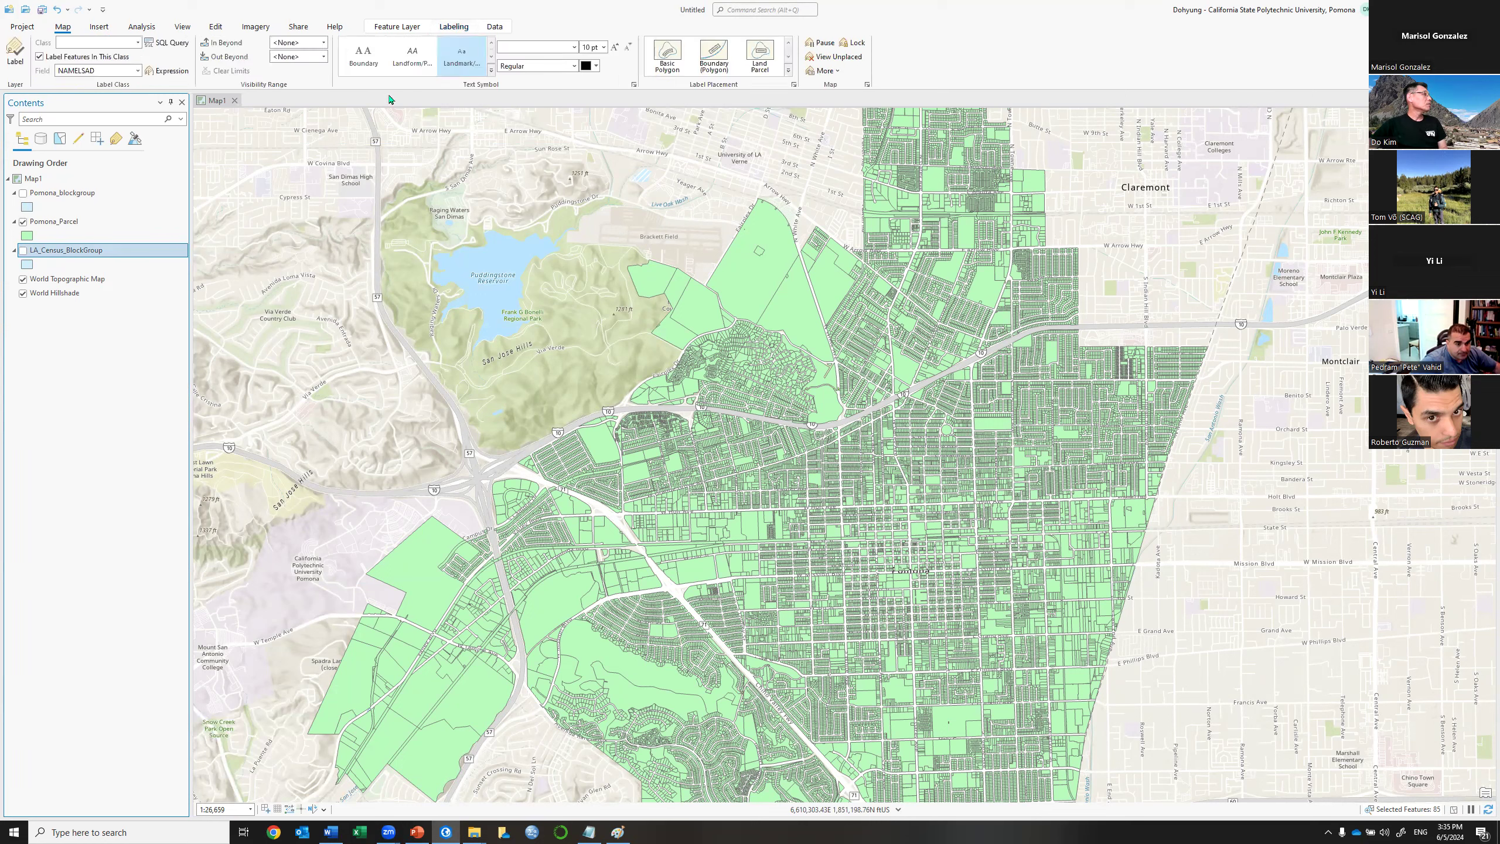
pyautogui.click(167, 43)
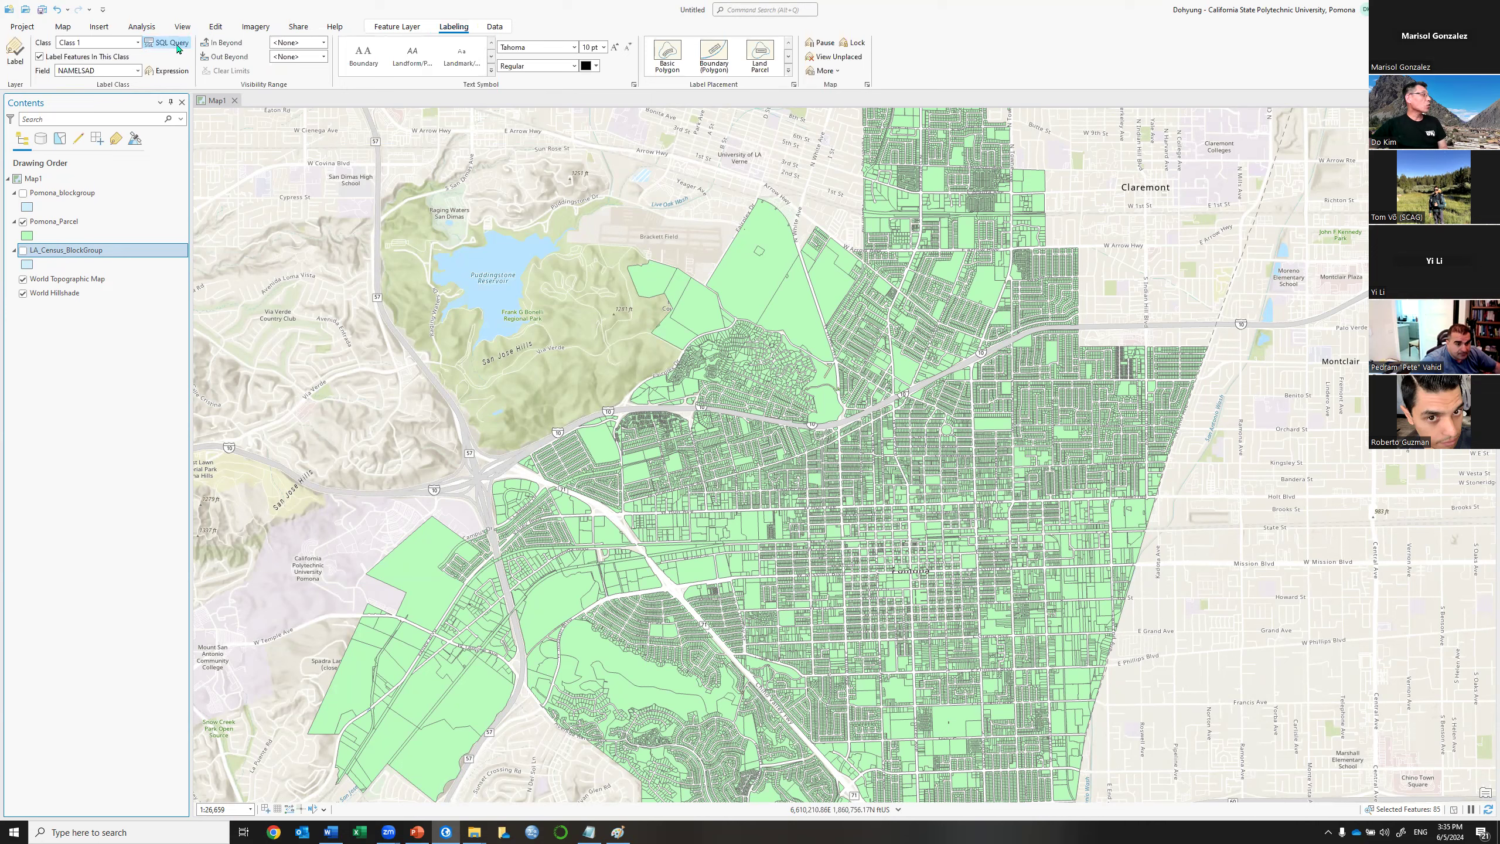
pyautogui.click(186, 67)
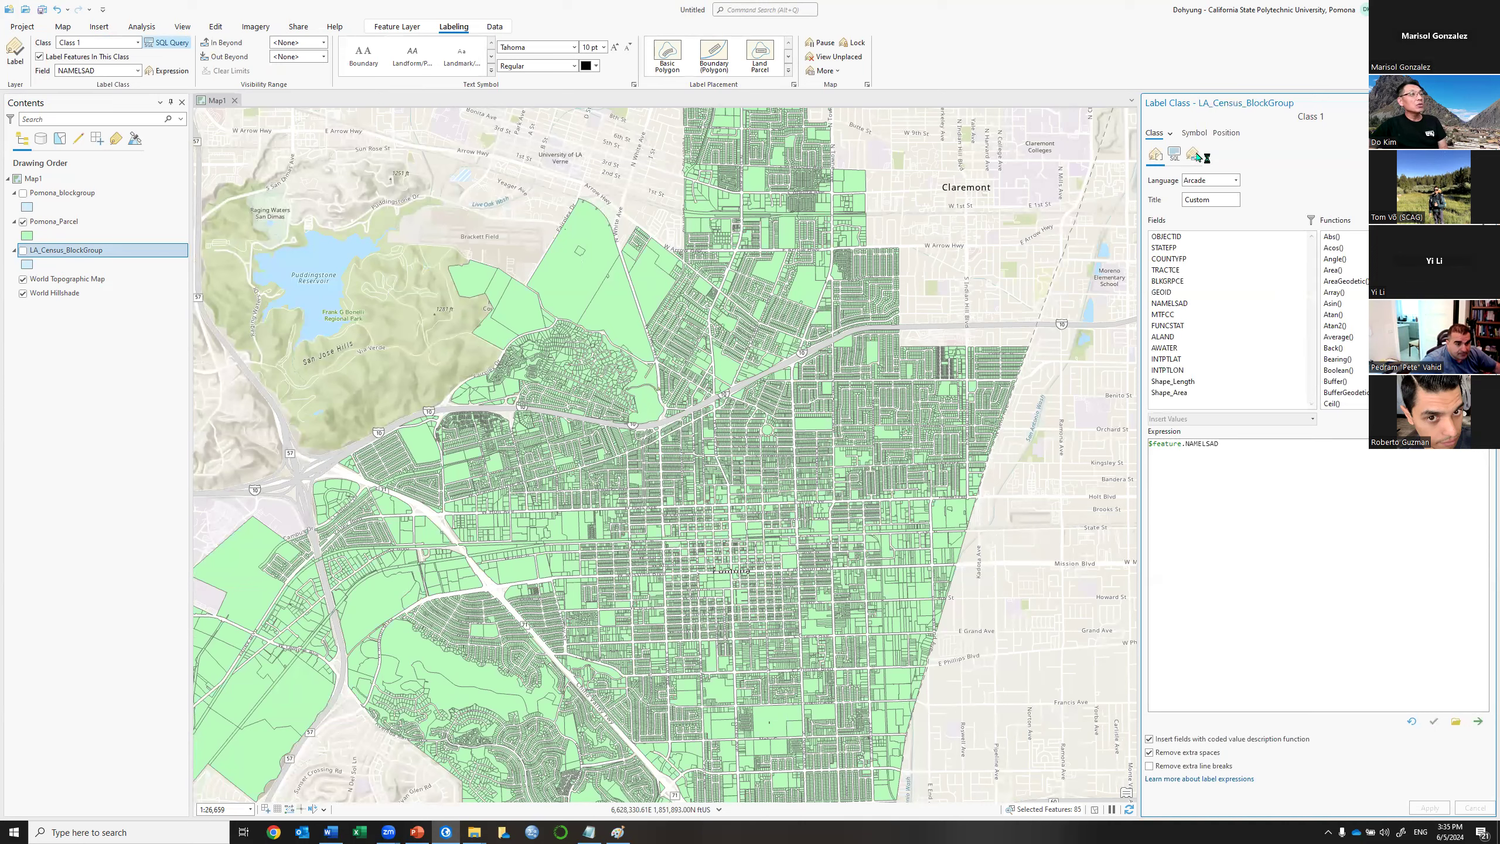
pyautogui.click(1176, 156)
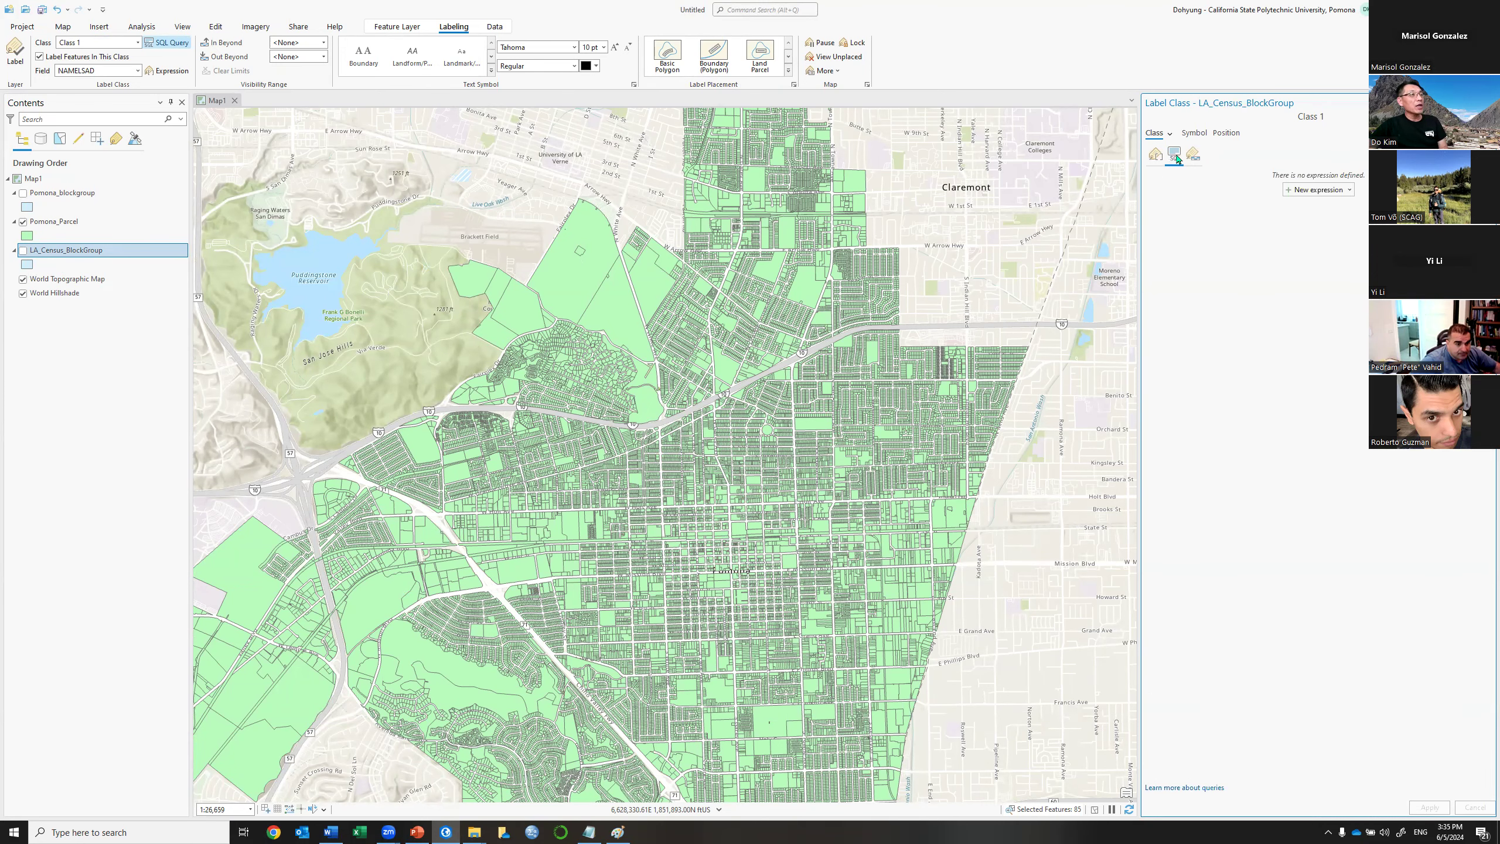
pyautogui.click(1307, 190)
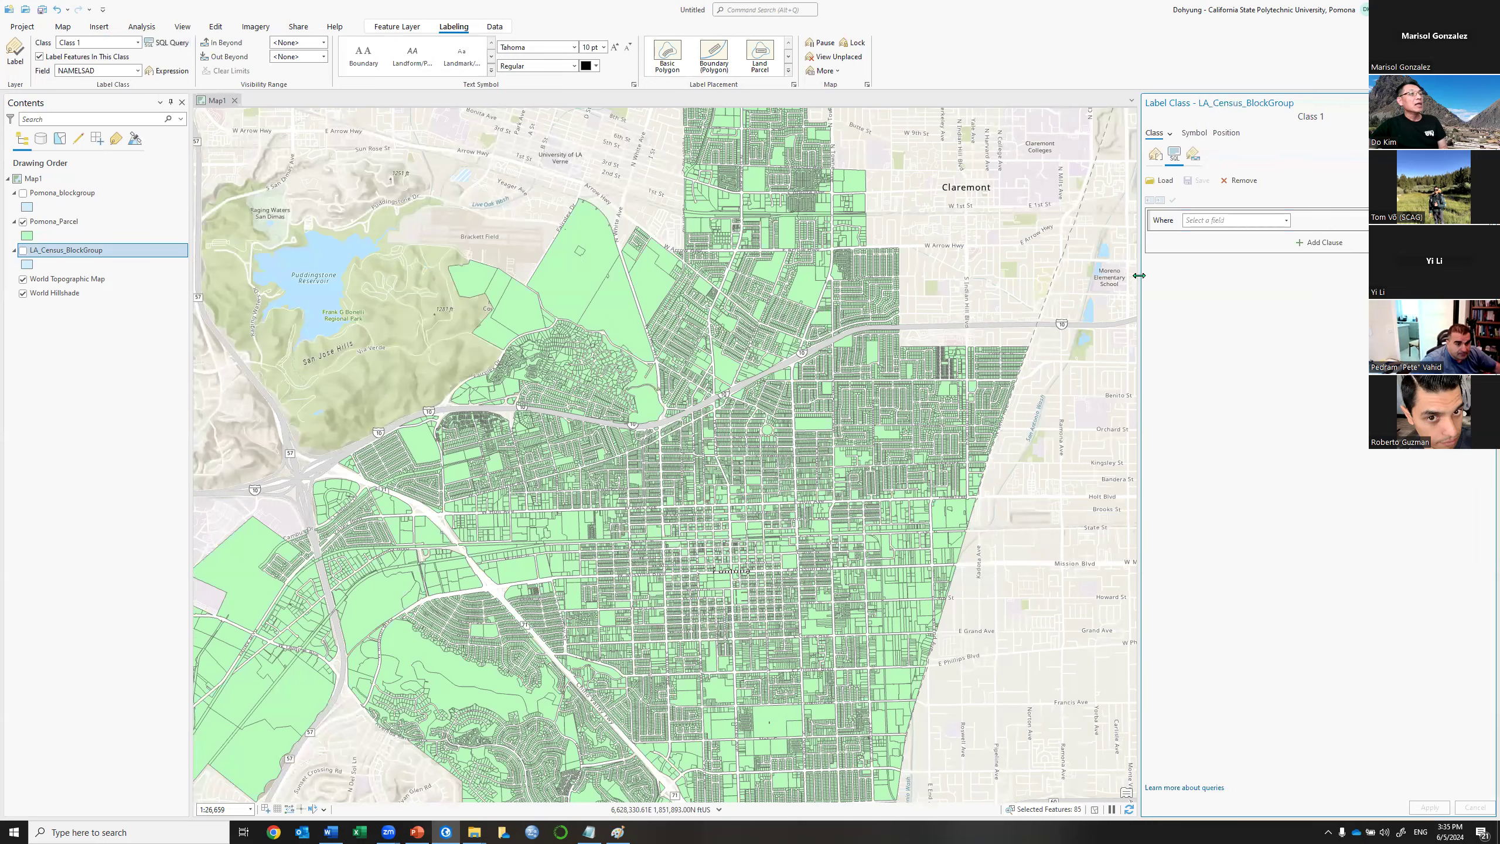
pyautogui.moveTo(1140, 276); pyautogui.dragTo(994, 277)
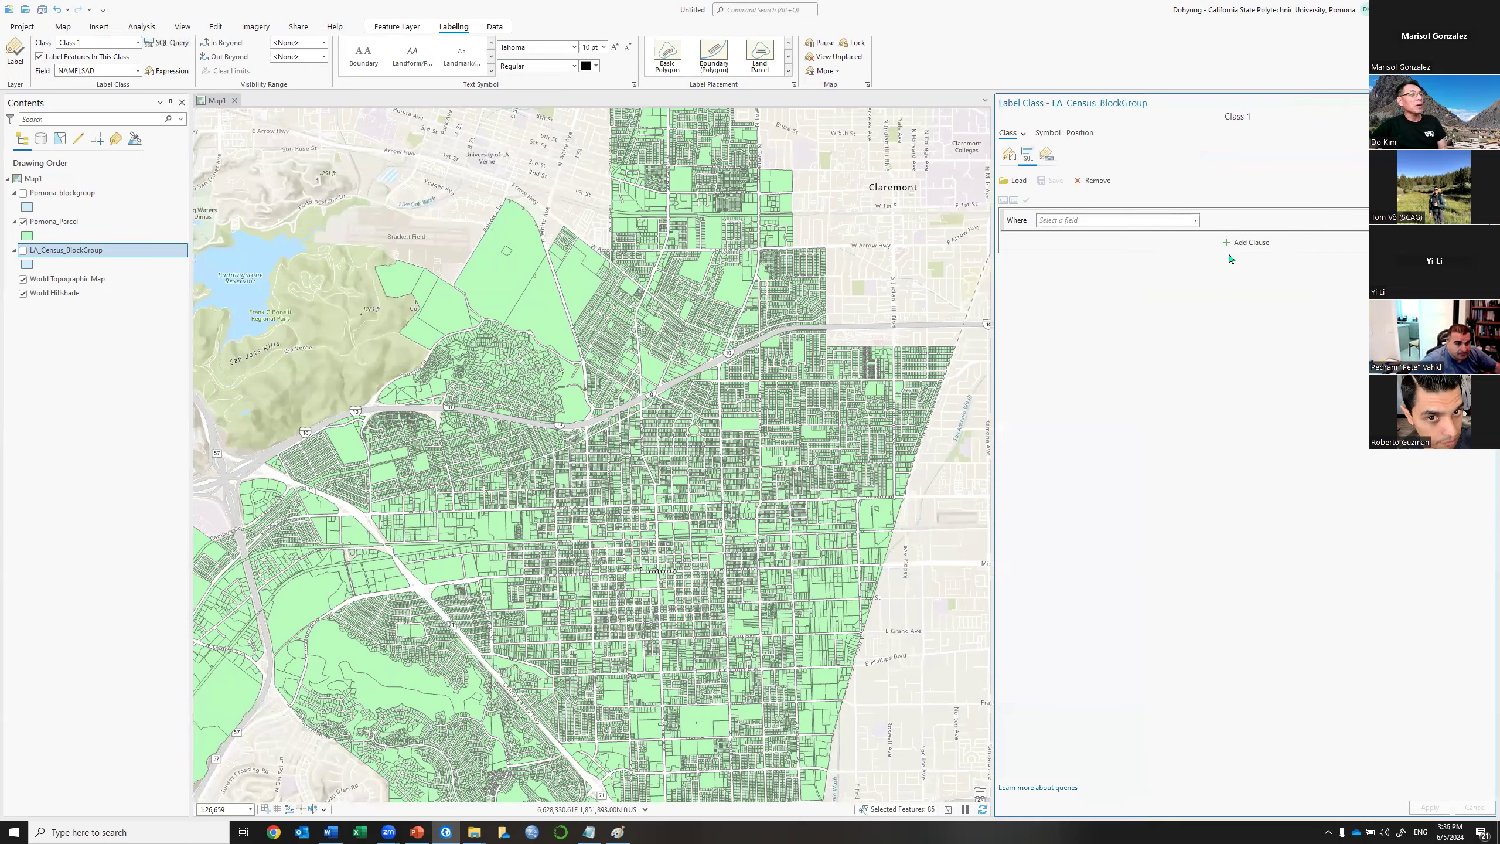
# Set the label class query's field to Shape_Area and its operator to is greater than, without a value.
pyautogui.click(1195, 222)
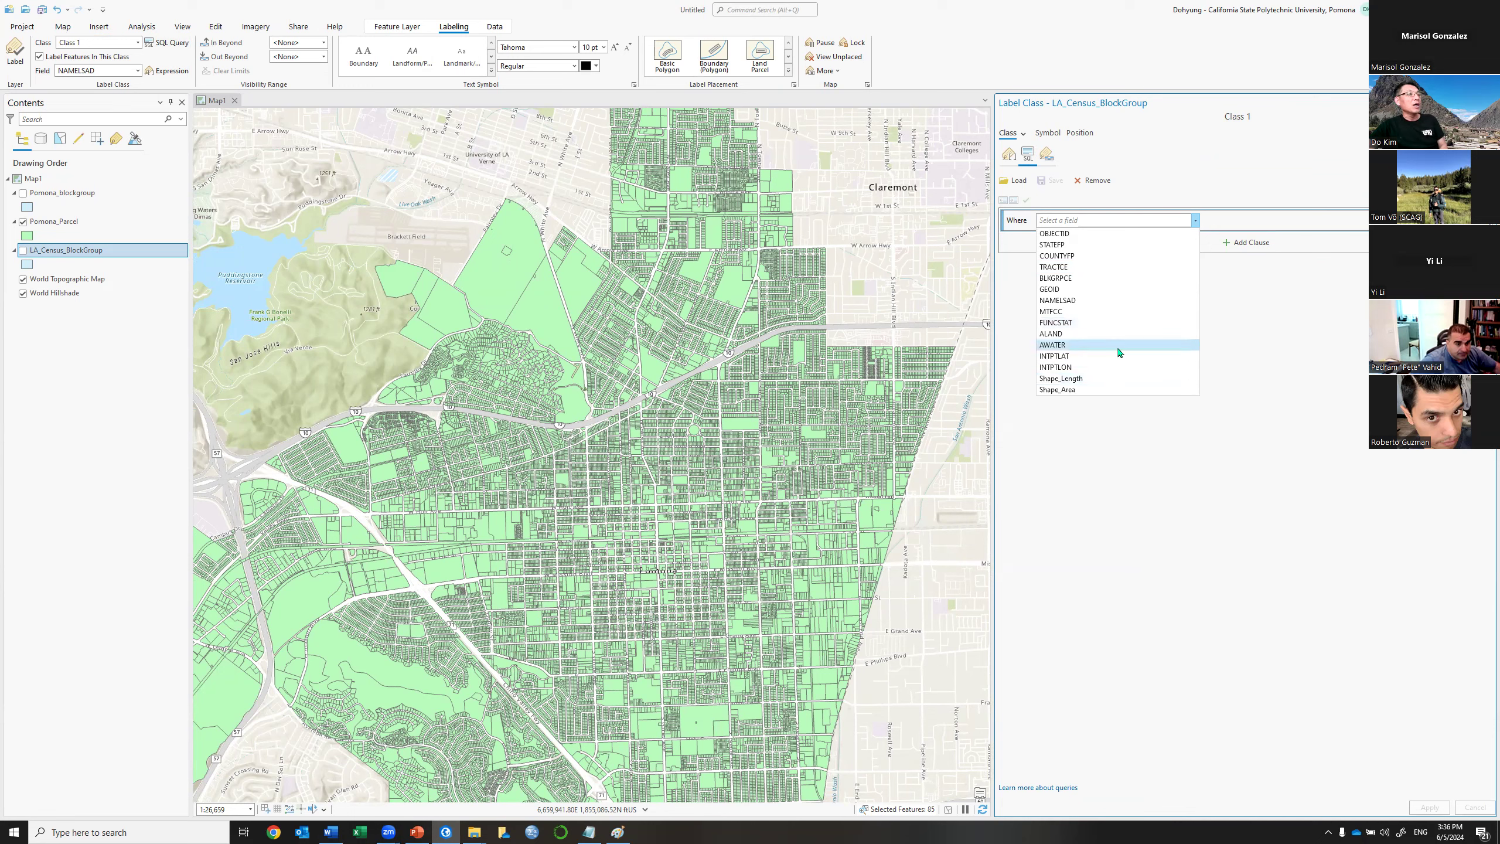
pyautogui.click(1078, 391)
pyautogui.click(1300, 220)
pyautogui.click(1270, 256)
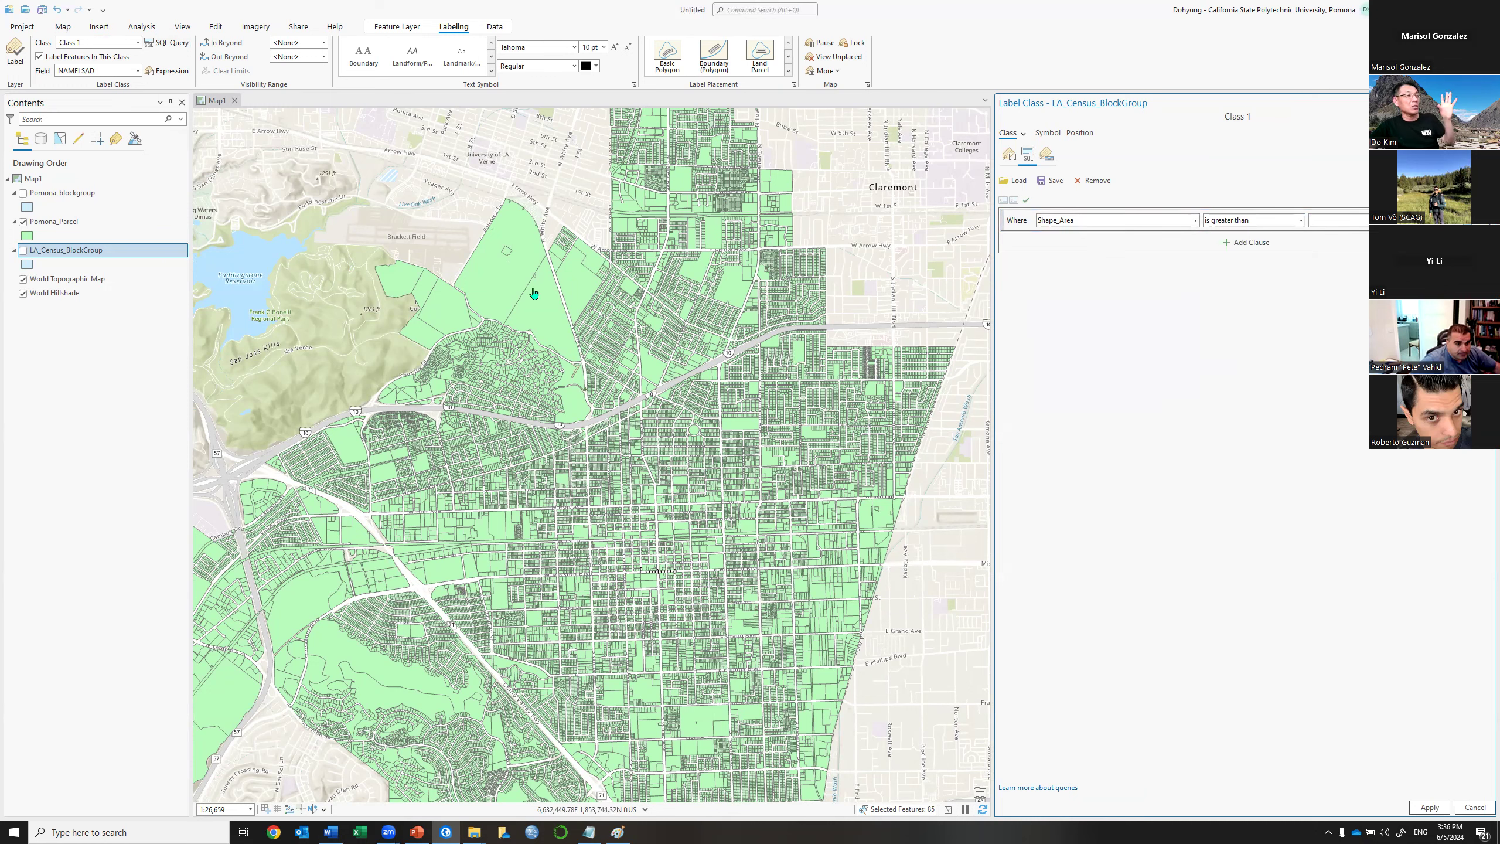
# Look through the query's field choices without changing the field, close the label class settings and agree to apply the uncommitted where clause.
pyautogui.click(1194, 222)
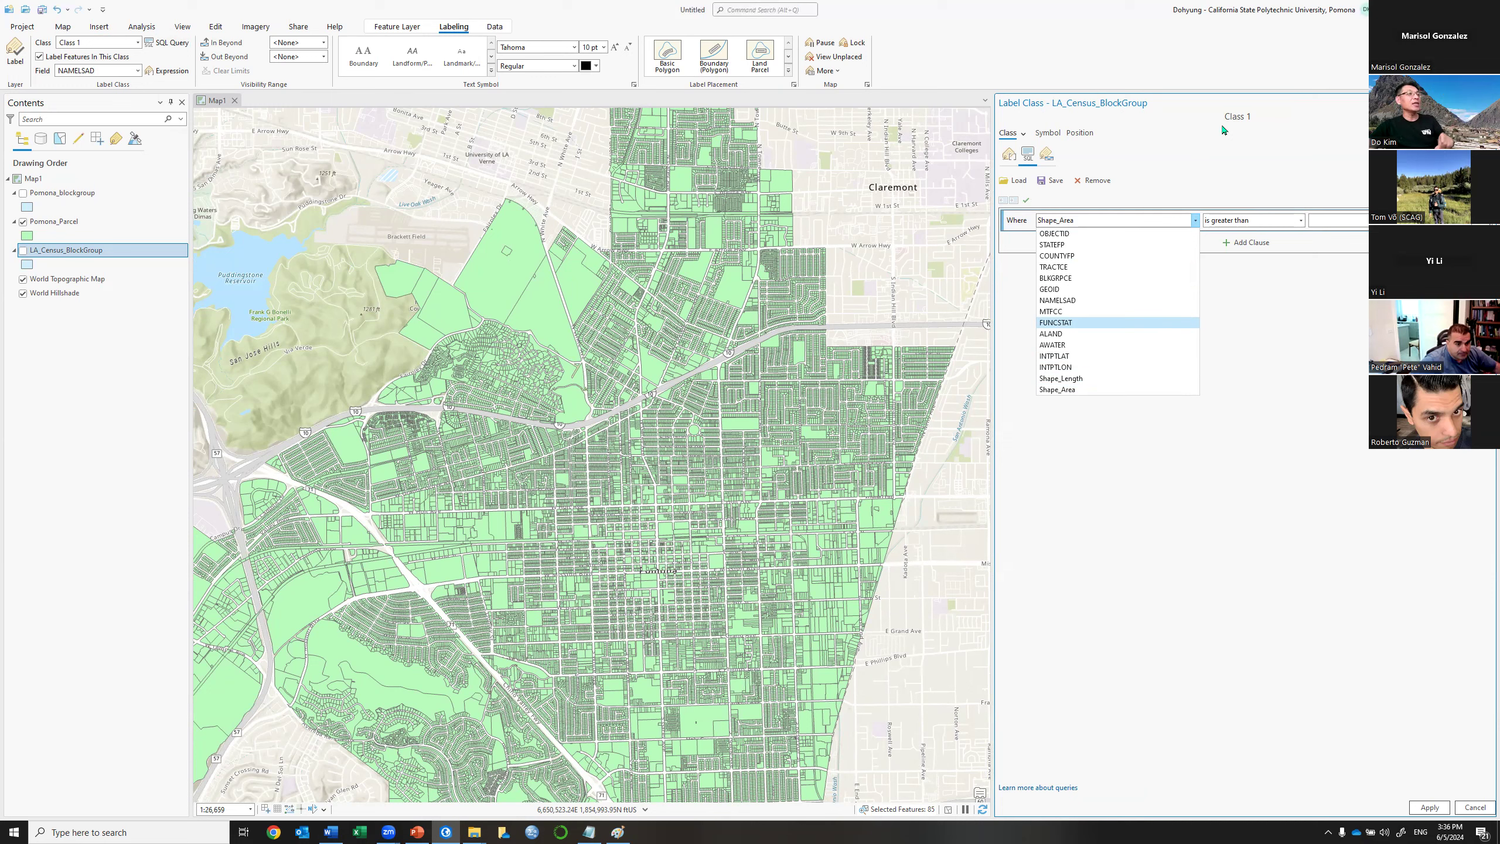
pyautogui.press('Down')
pyautogui.press('Down')
pyautogui.press('Down')
pyautogui.press('Down')
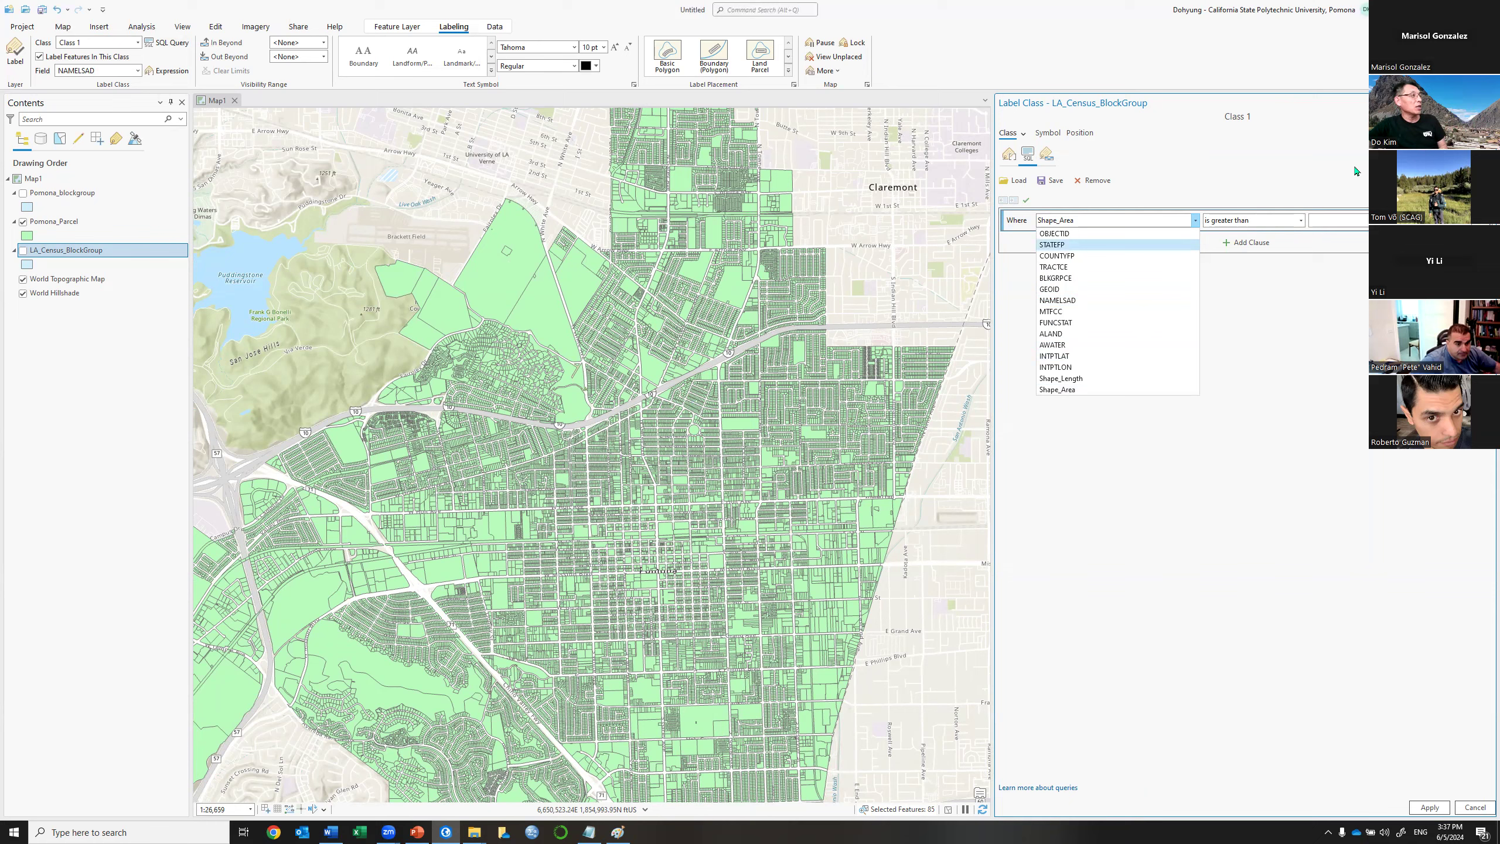
pyautogui.press('Escape')
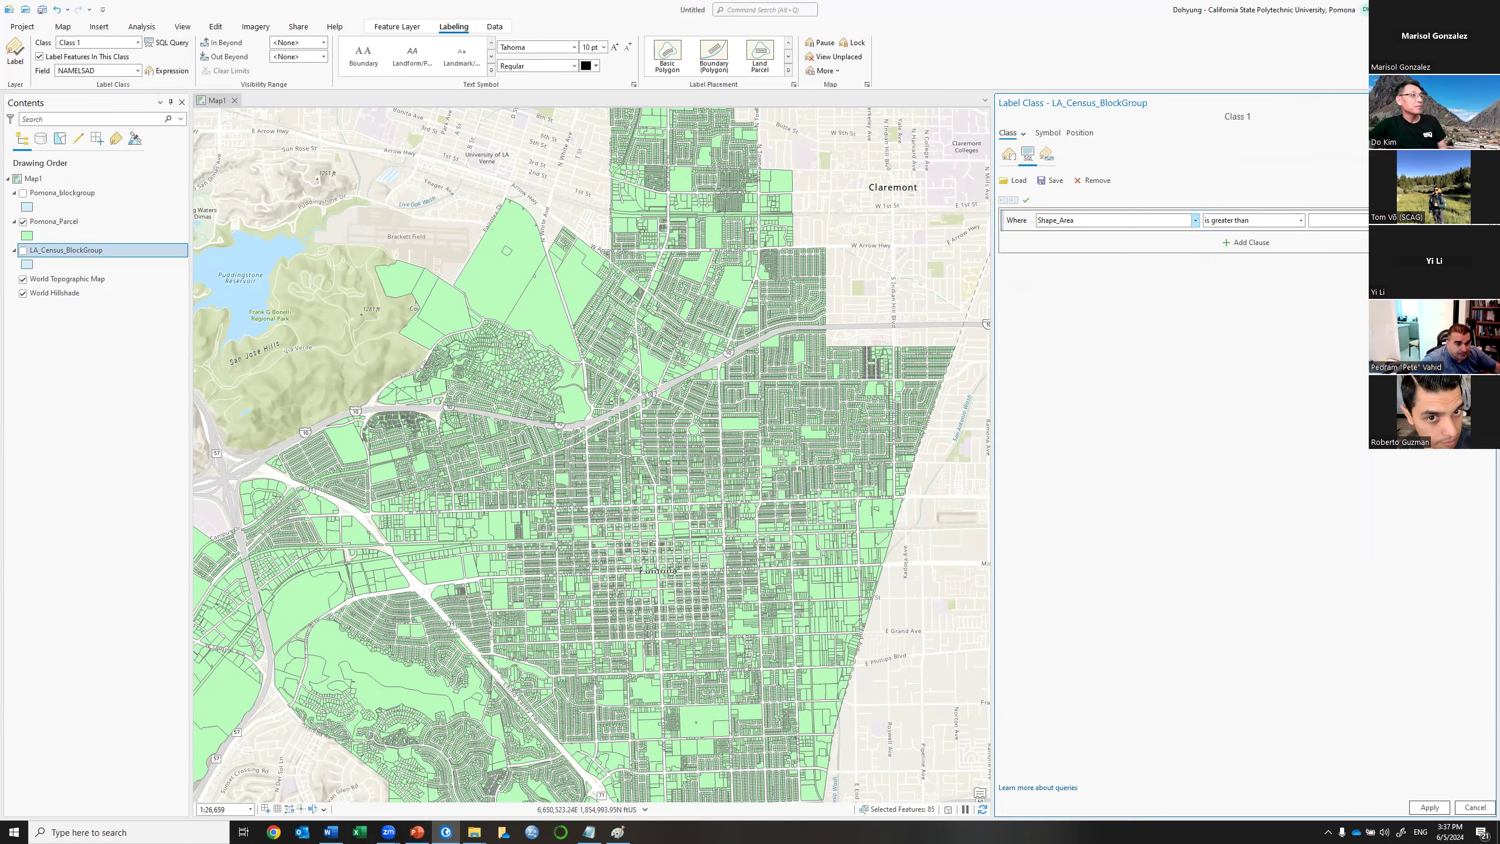
pyautogui.press('Escape')
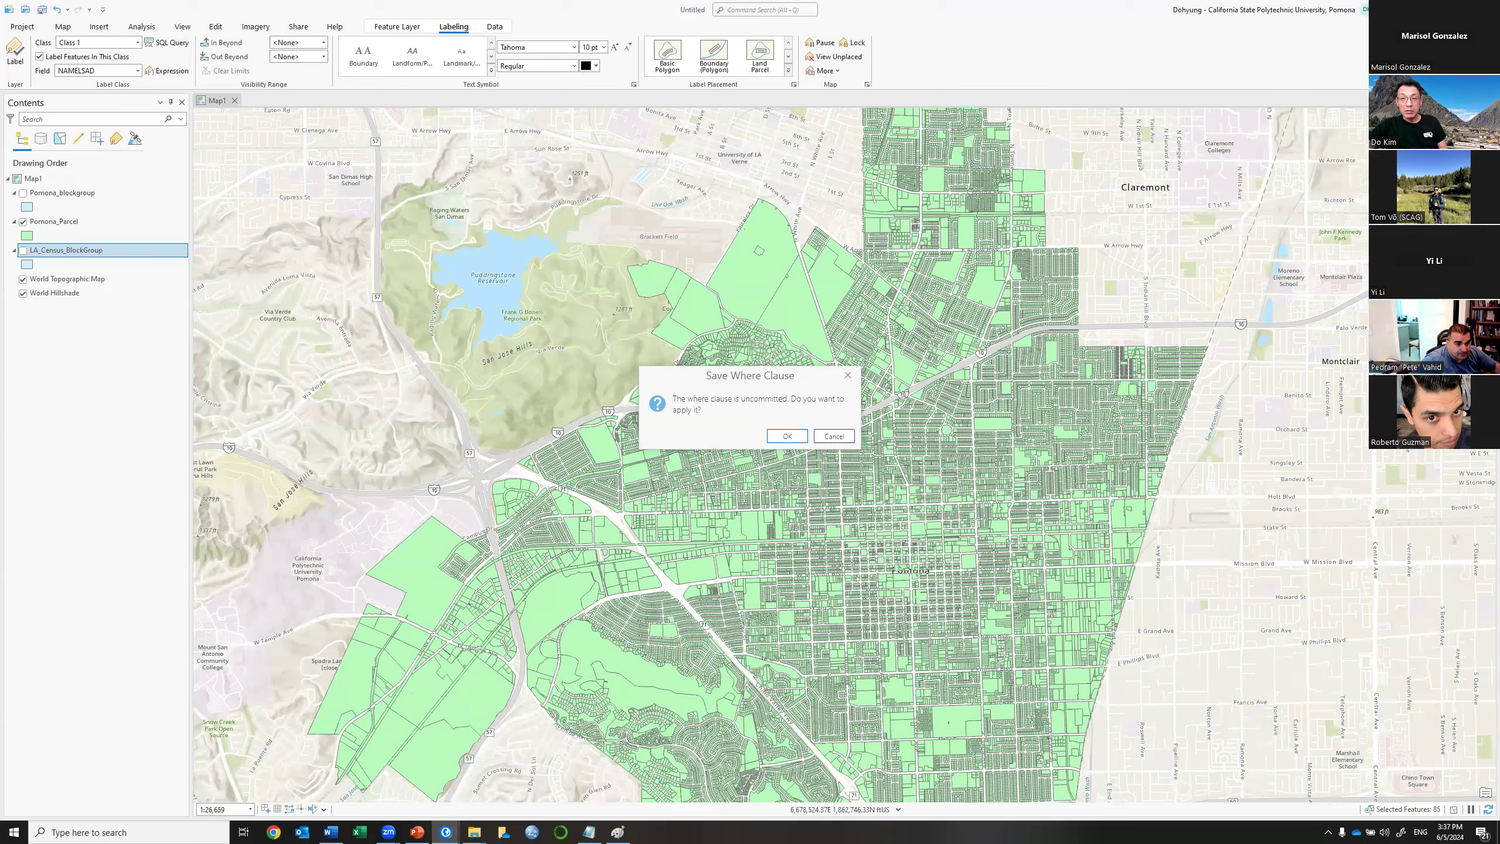
pyautogui.click(787, 437)
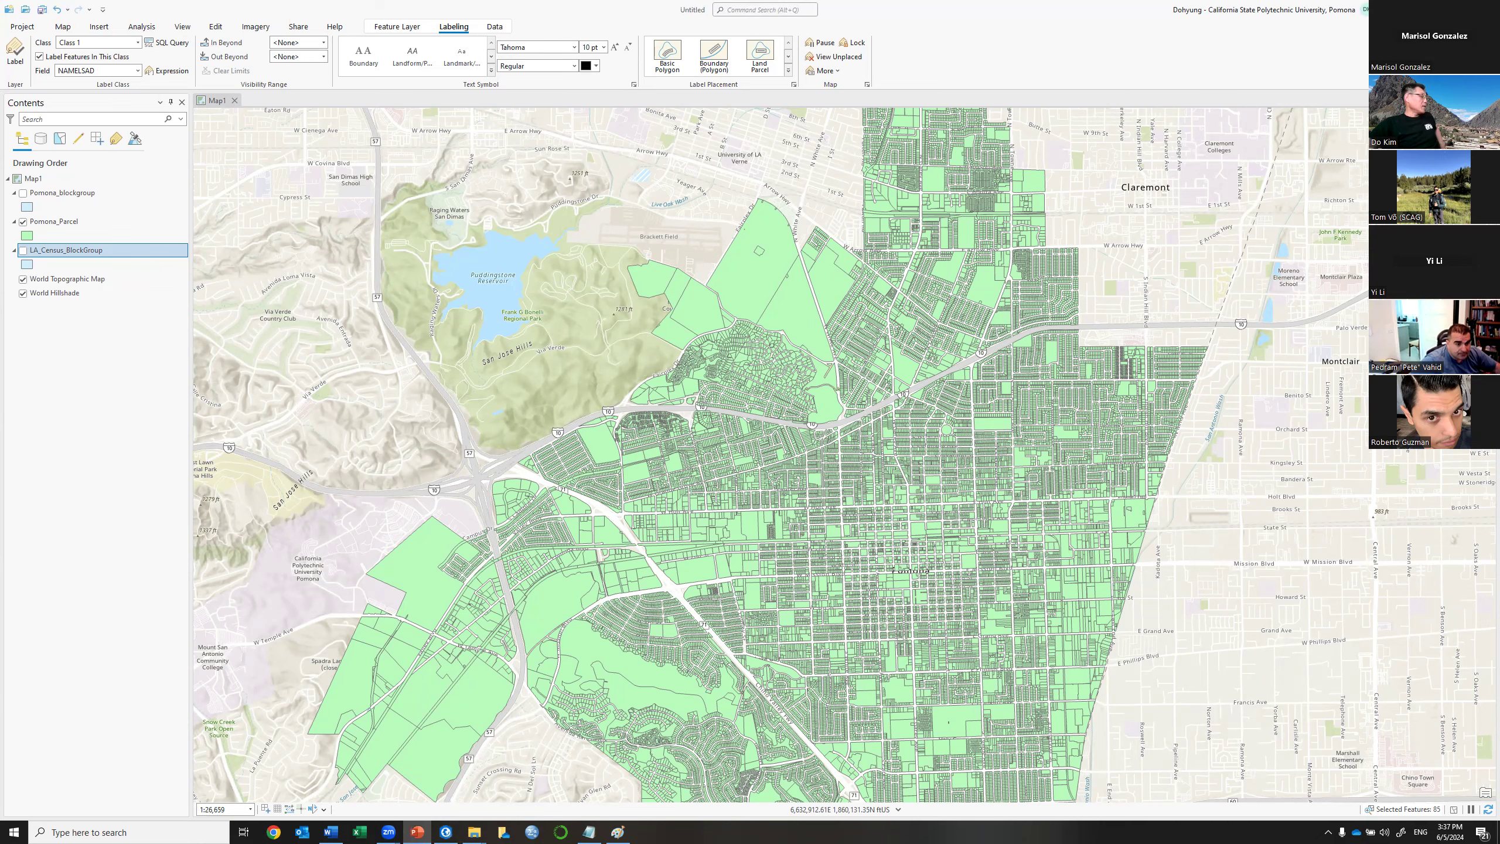
# Switch to the PowerPoint slide show and advance to the Day 2 – Session 4 Attribute Table Association slide.
pyautogui.hotkey('alt', 'Tab')
pyautogui.press('Right')
pyautogui.press('Right')
pyautogui.press('Right')
pyautogui.press('Right')
pyautogui.press('Right')
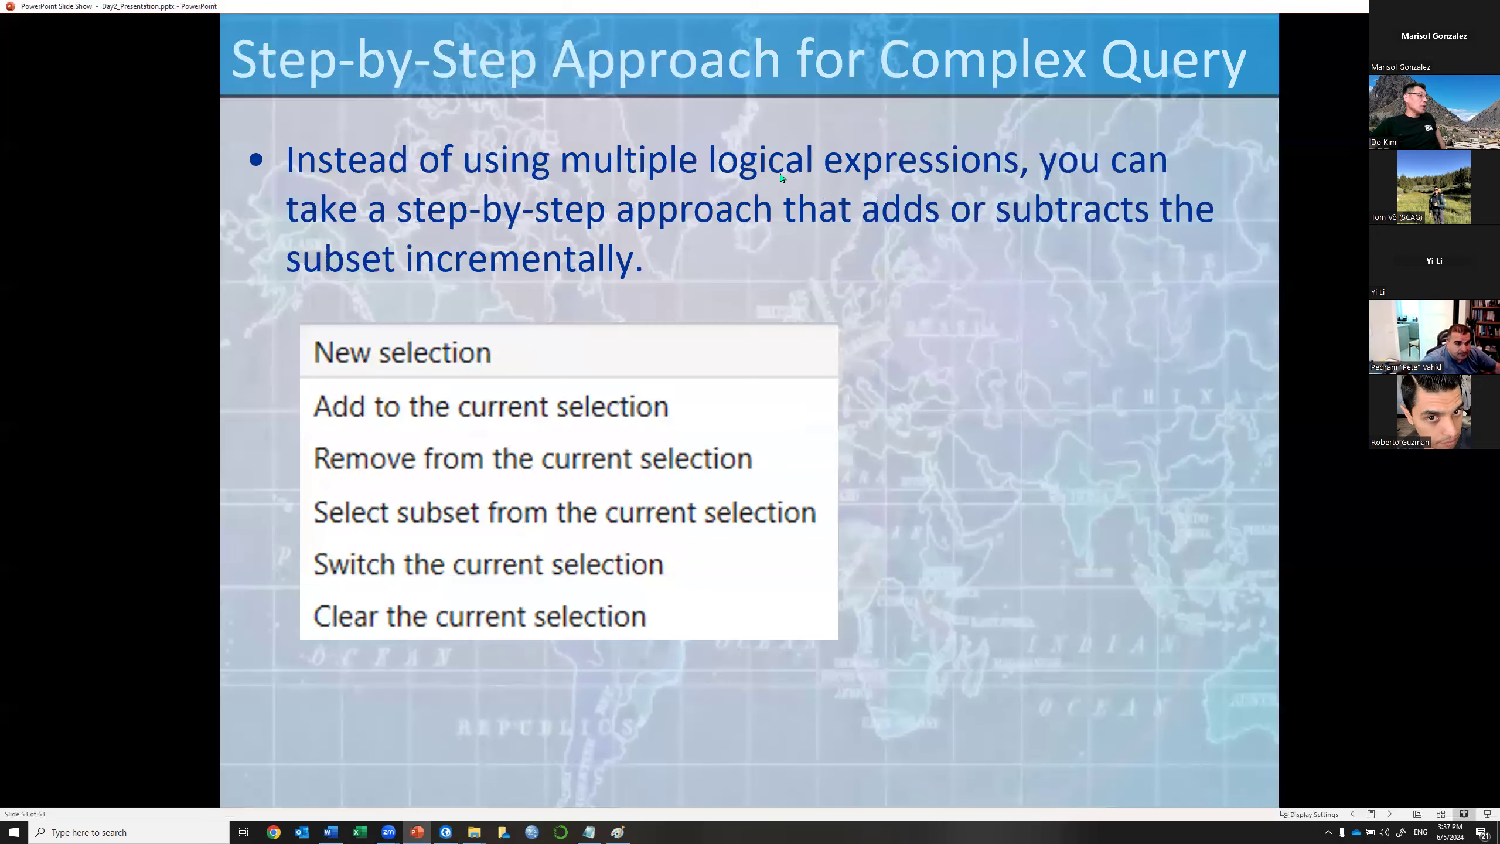
pyautogui.press('Right')
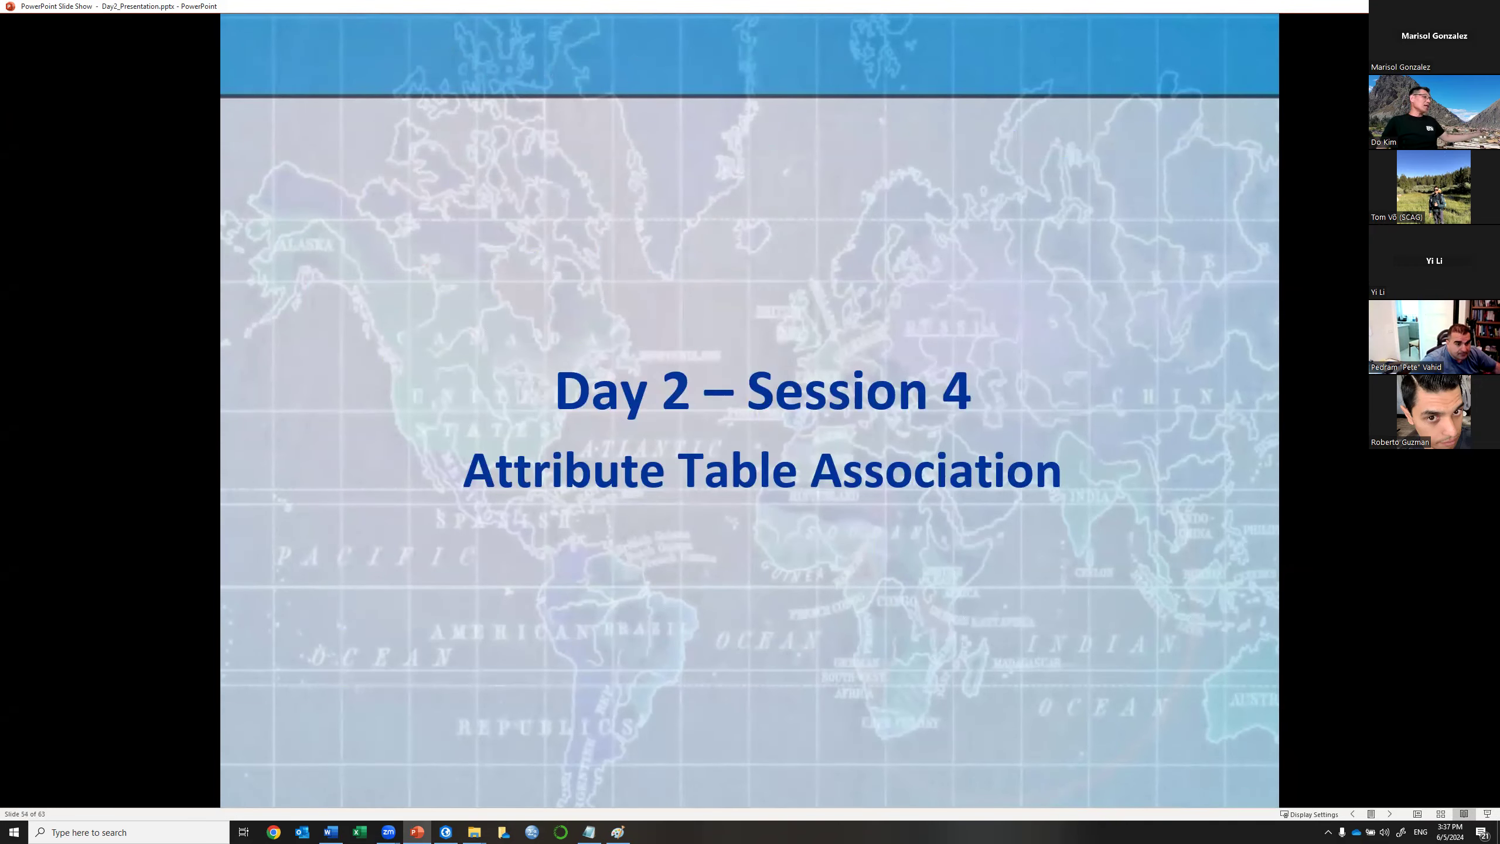
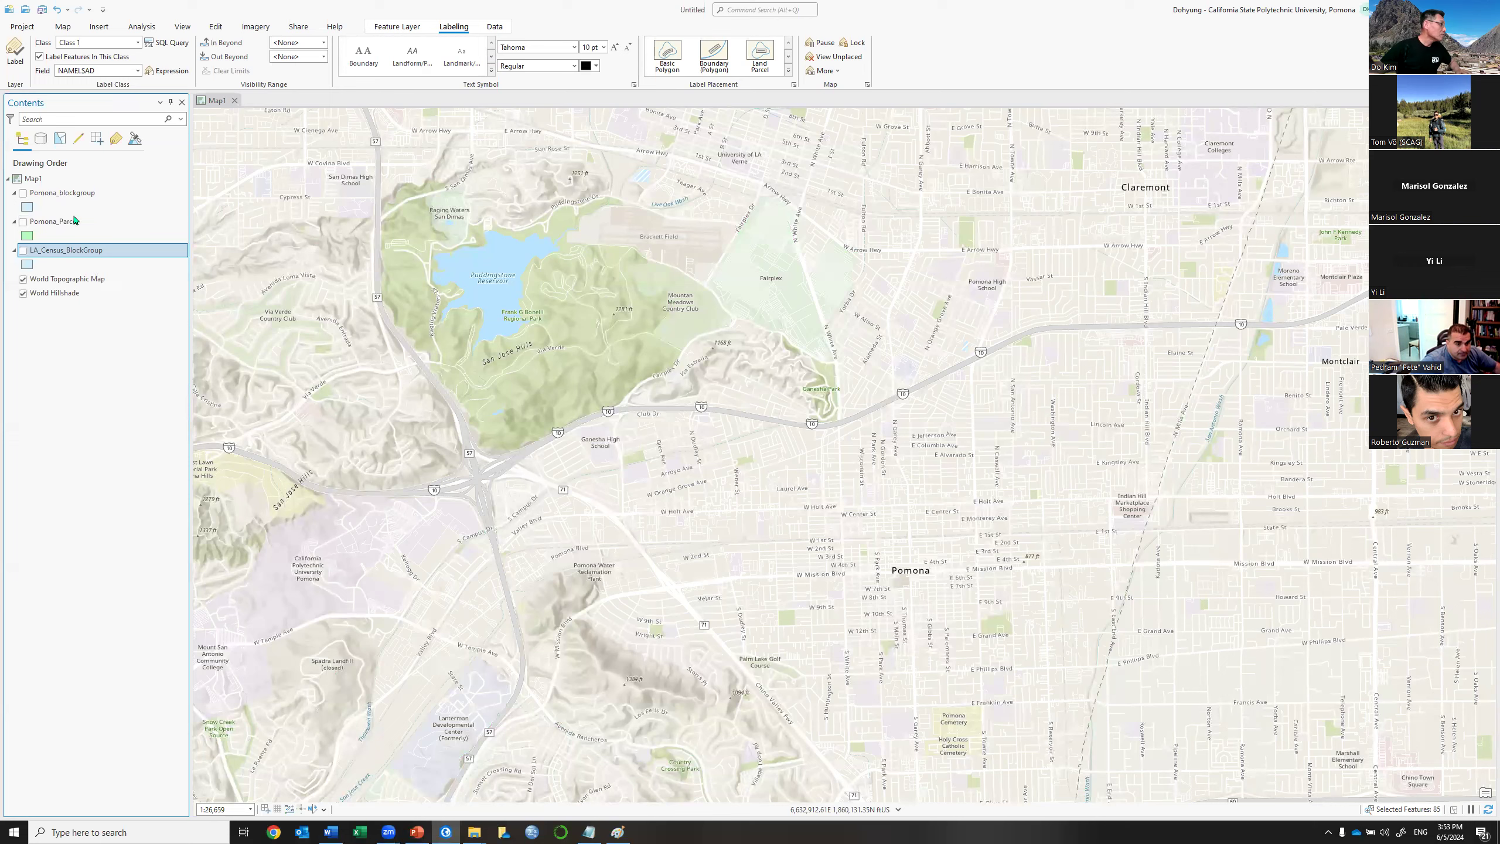
# Remove the Pomona_blockgroup layer from the map.
pyautogui.click(62, 193)
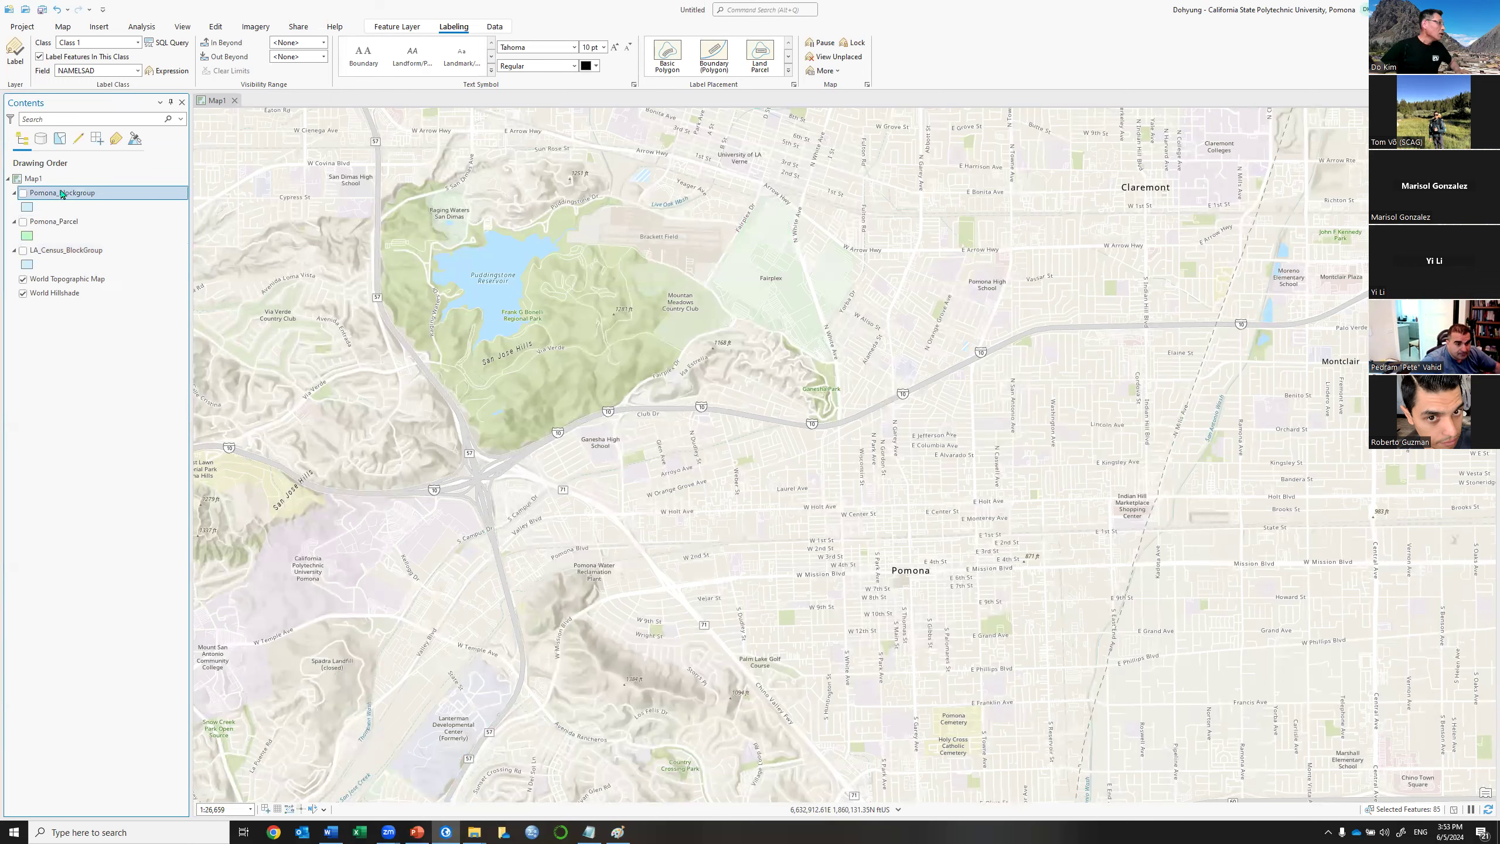
pyautogui.rightClick(61, 194)
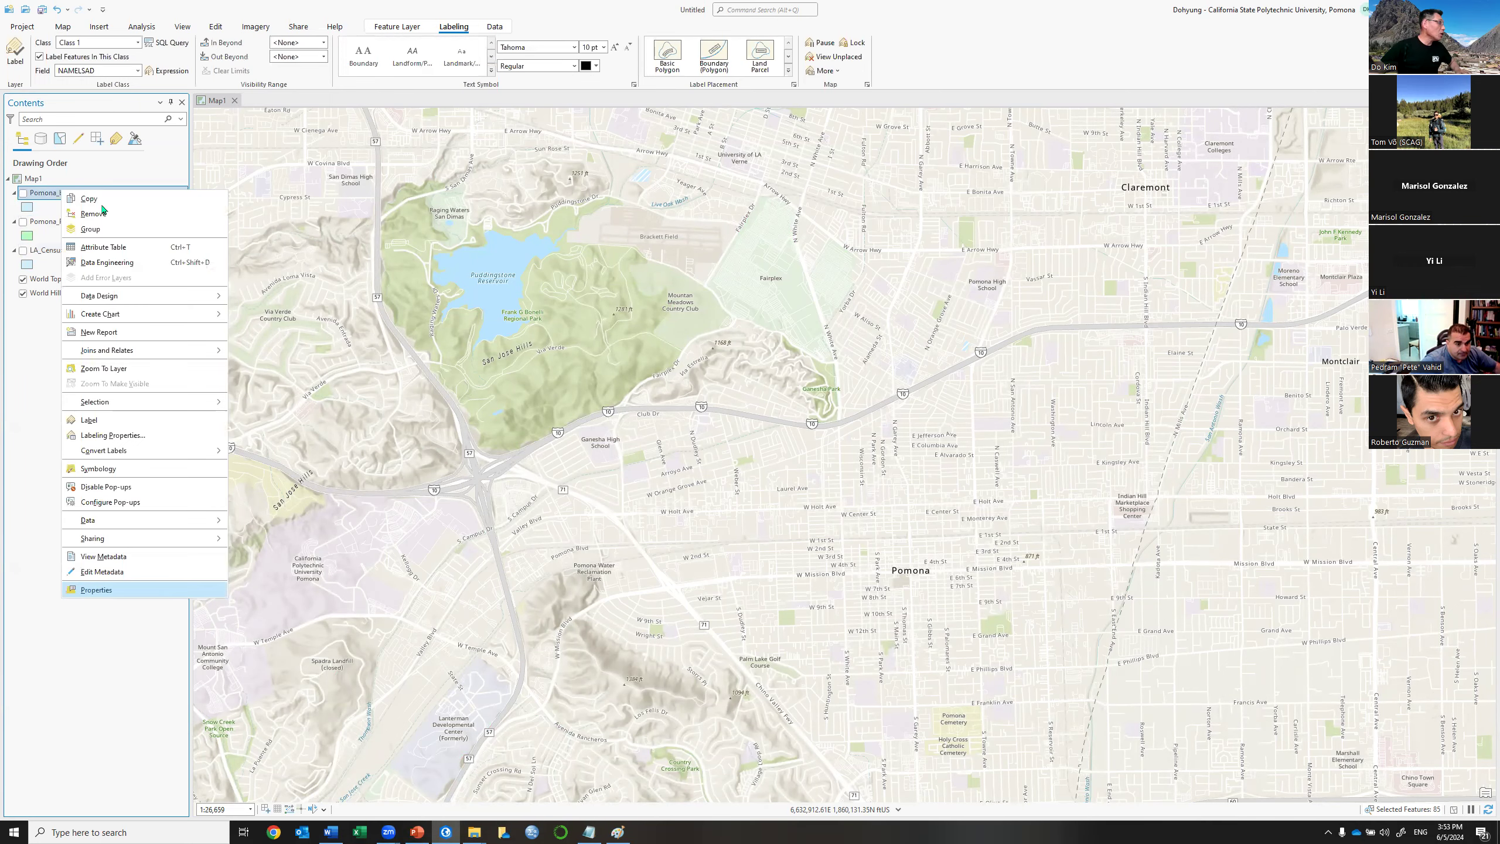
pyautogui.click(101, 216)
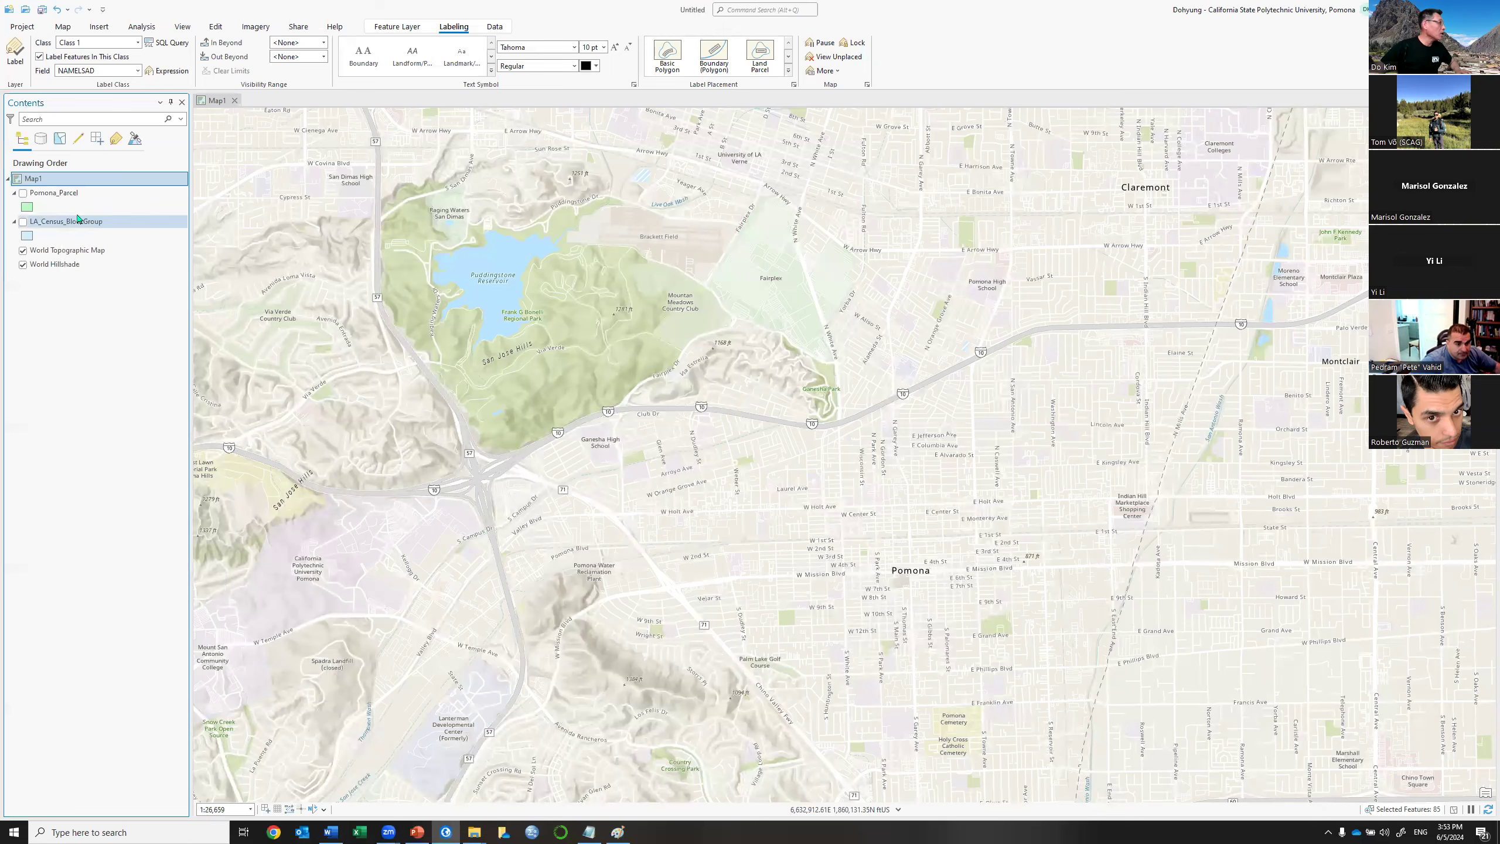
# Show the LA_Census_BlockGroup layer at its full extent with all selected features cleared.
pyautogui.click(23, 222)
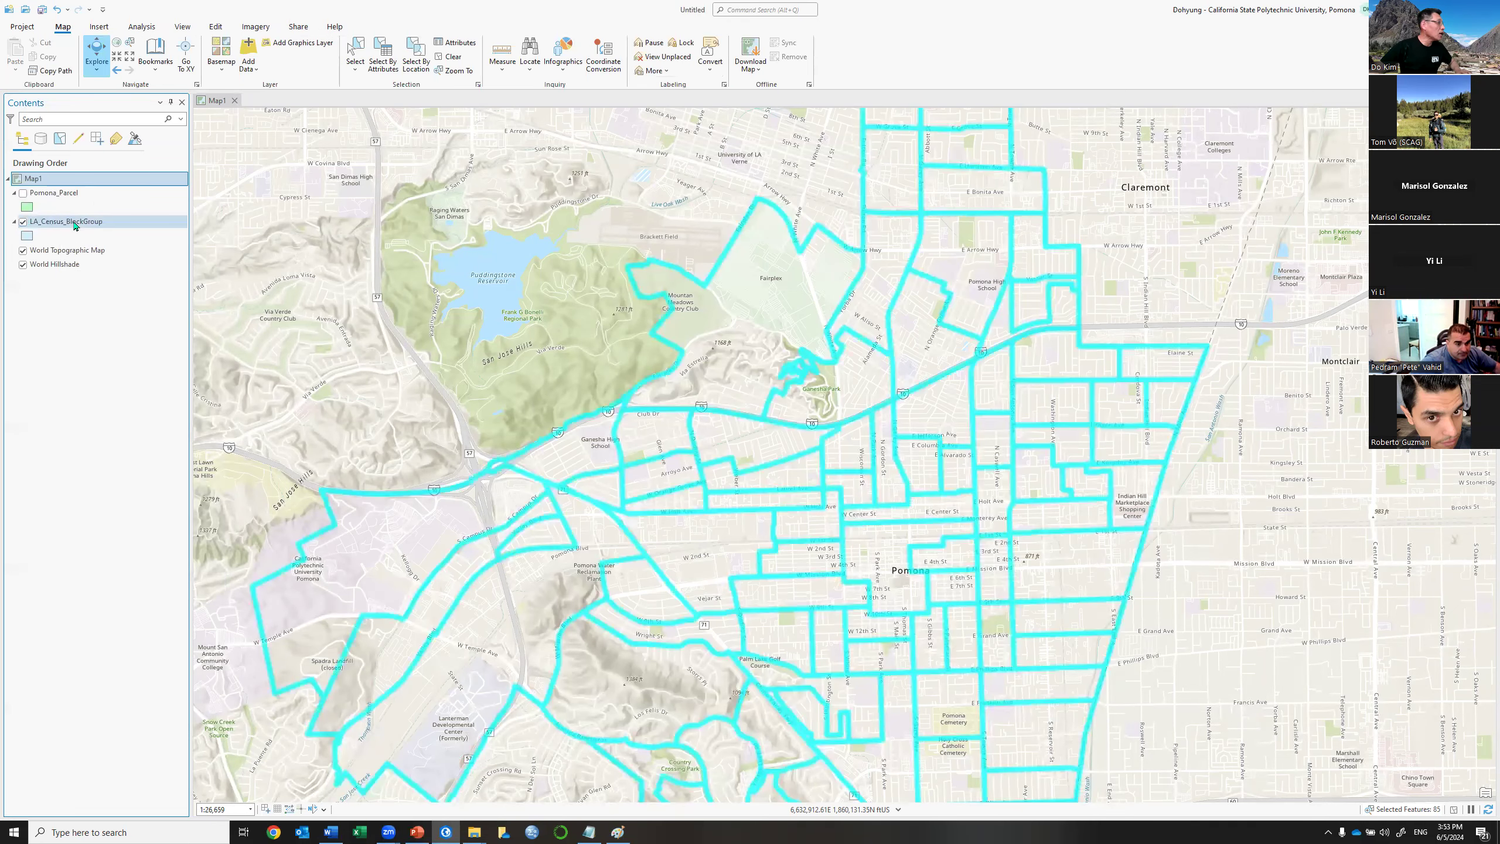
pyautogui.click(453, 56)
pyautogui.rightClick(62, 222)
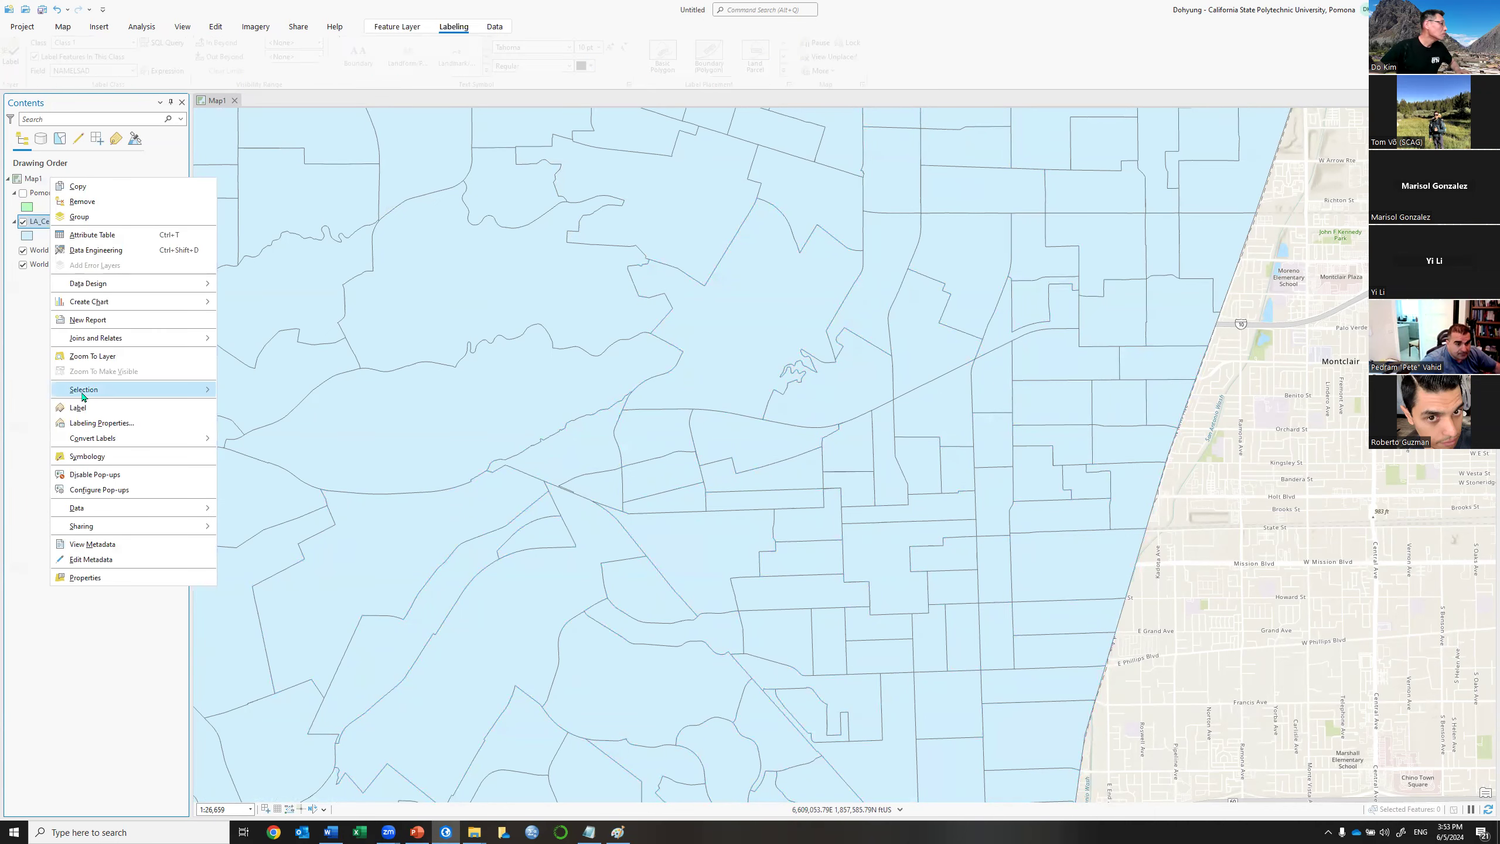
pyautogui.click(92, 356)
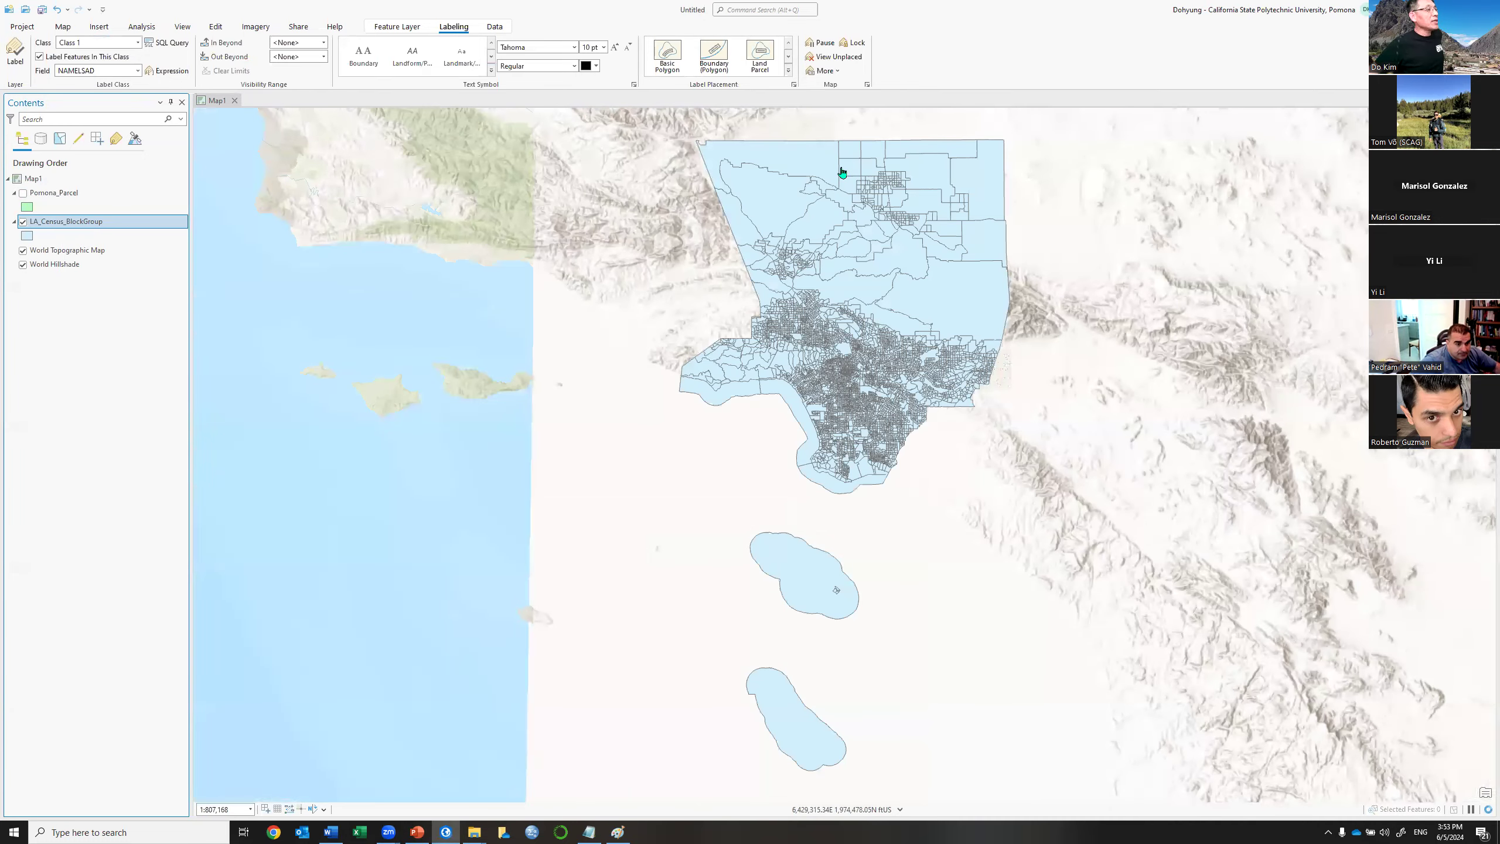
pyautogui.moveTo(826, 225); pyautogui.dragTo(784, 340)
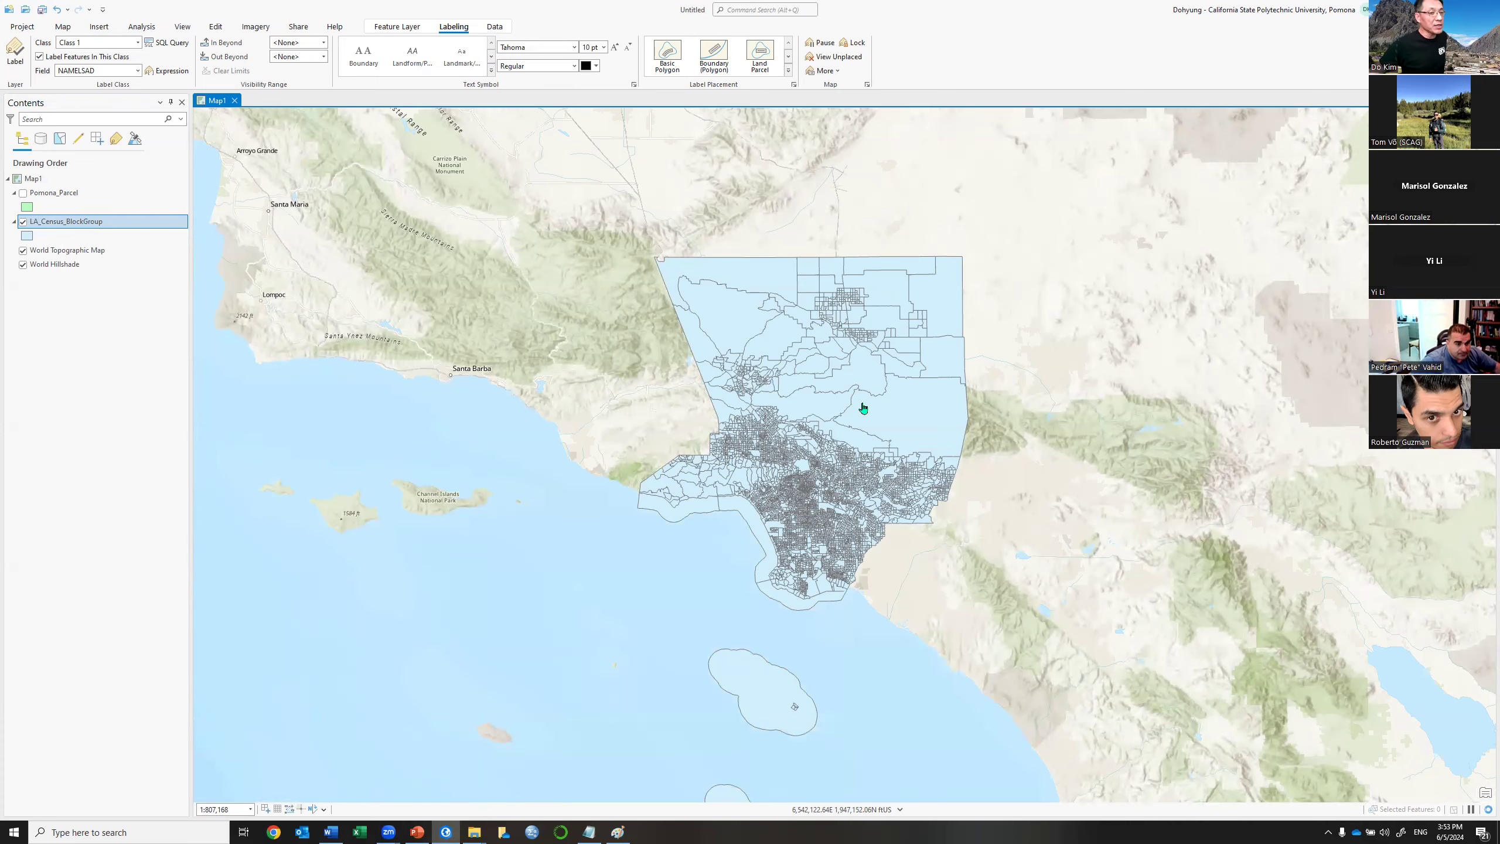
pyautogui.scroll(2, 864, 408)
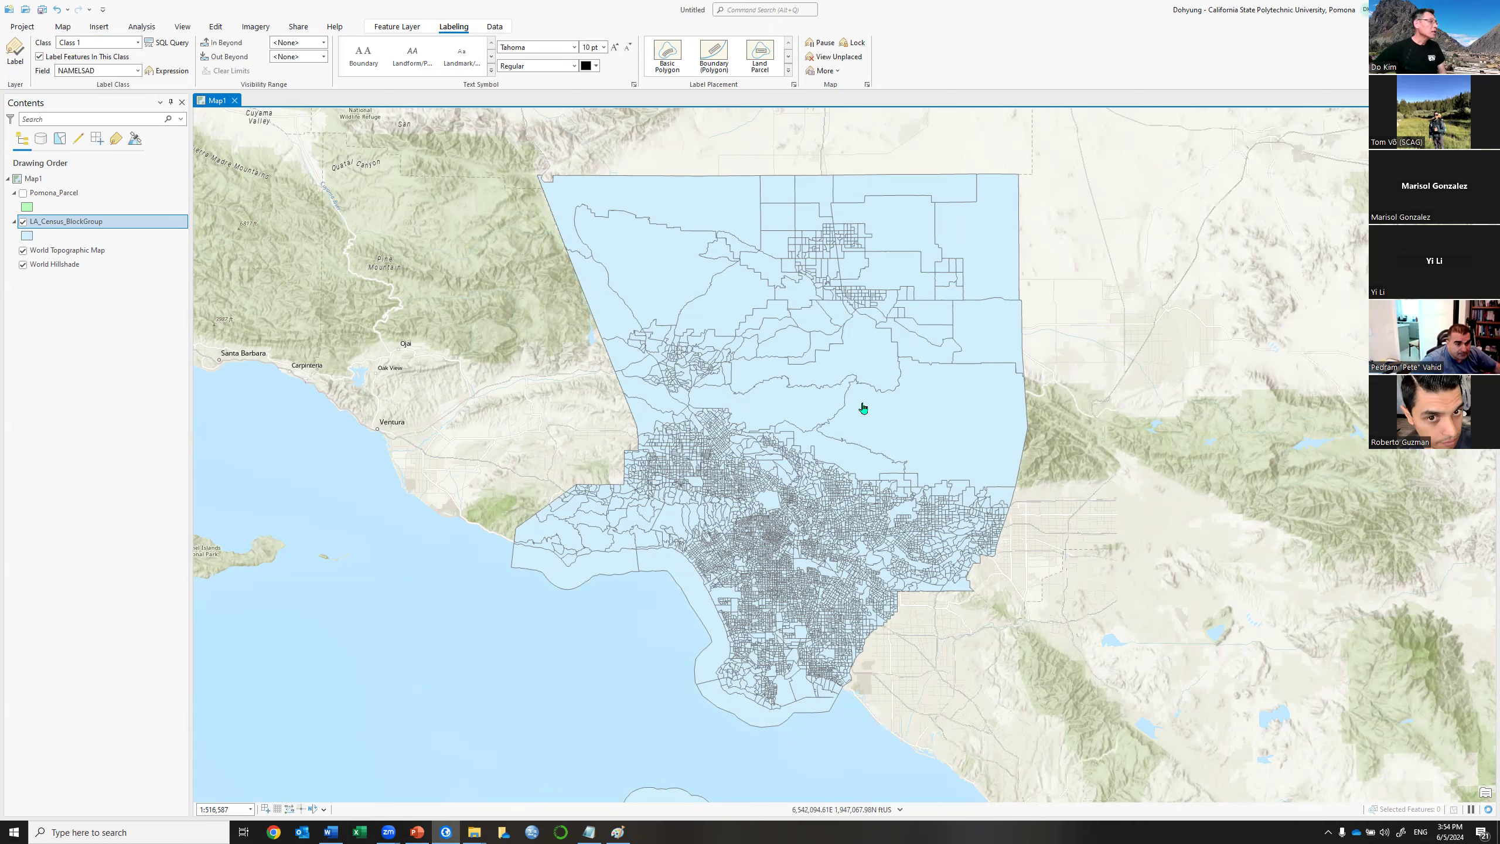
# Open the attribute table of the LA_Census_BlockGroup layer and agree to apply the uncommitted where clause.
pyautogui.rightClick(138, 223)
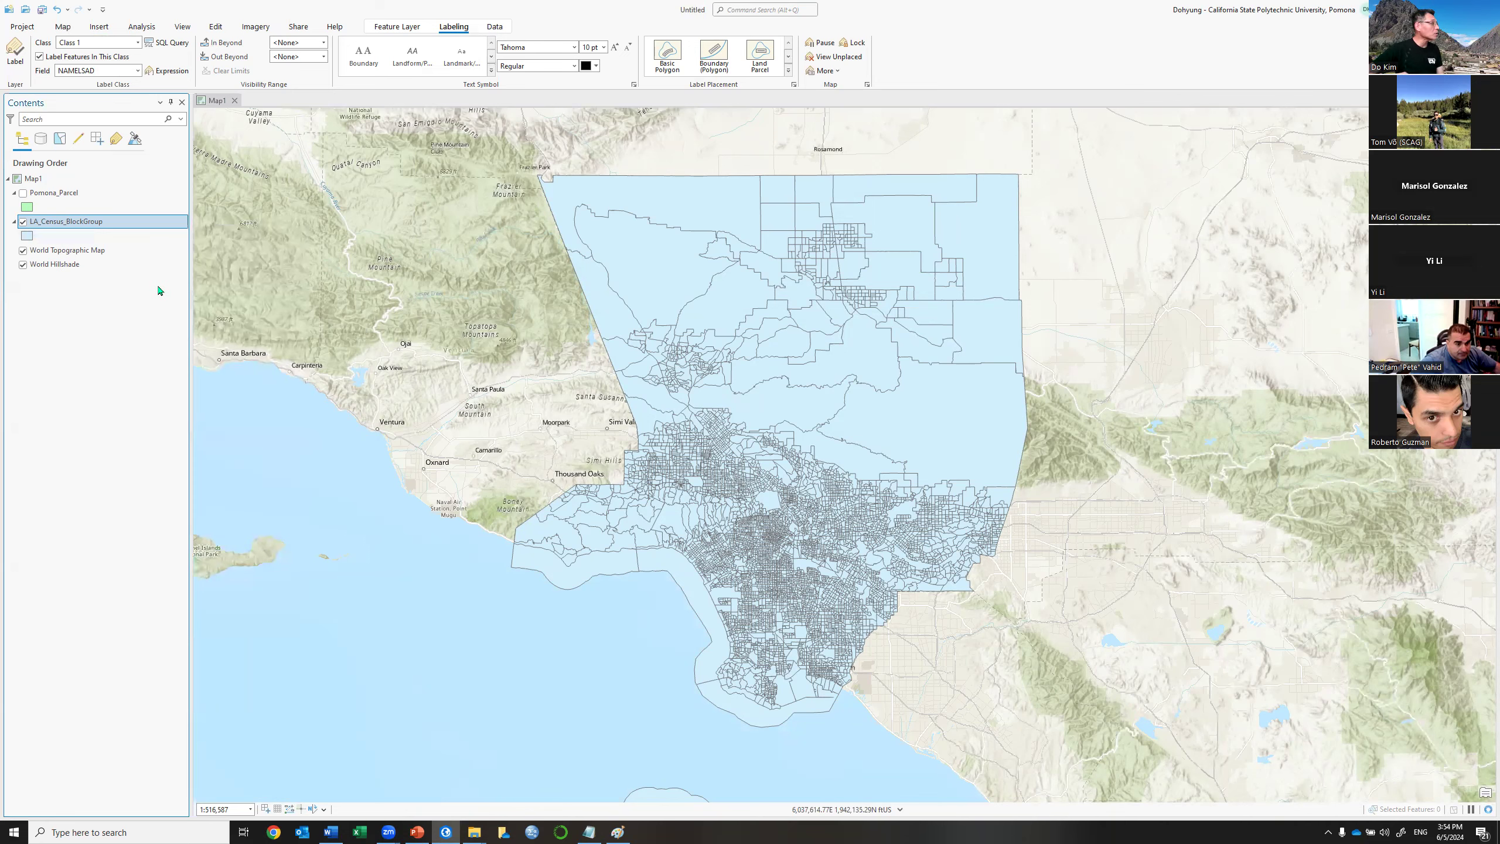
pyautogui.press('Escape')
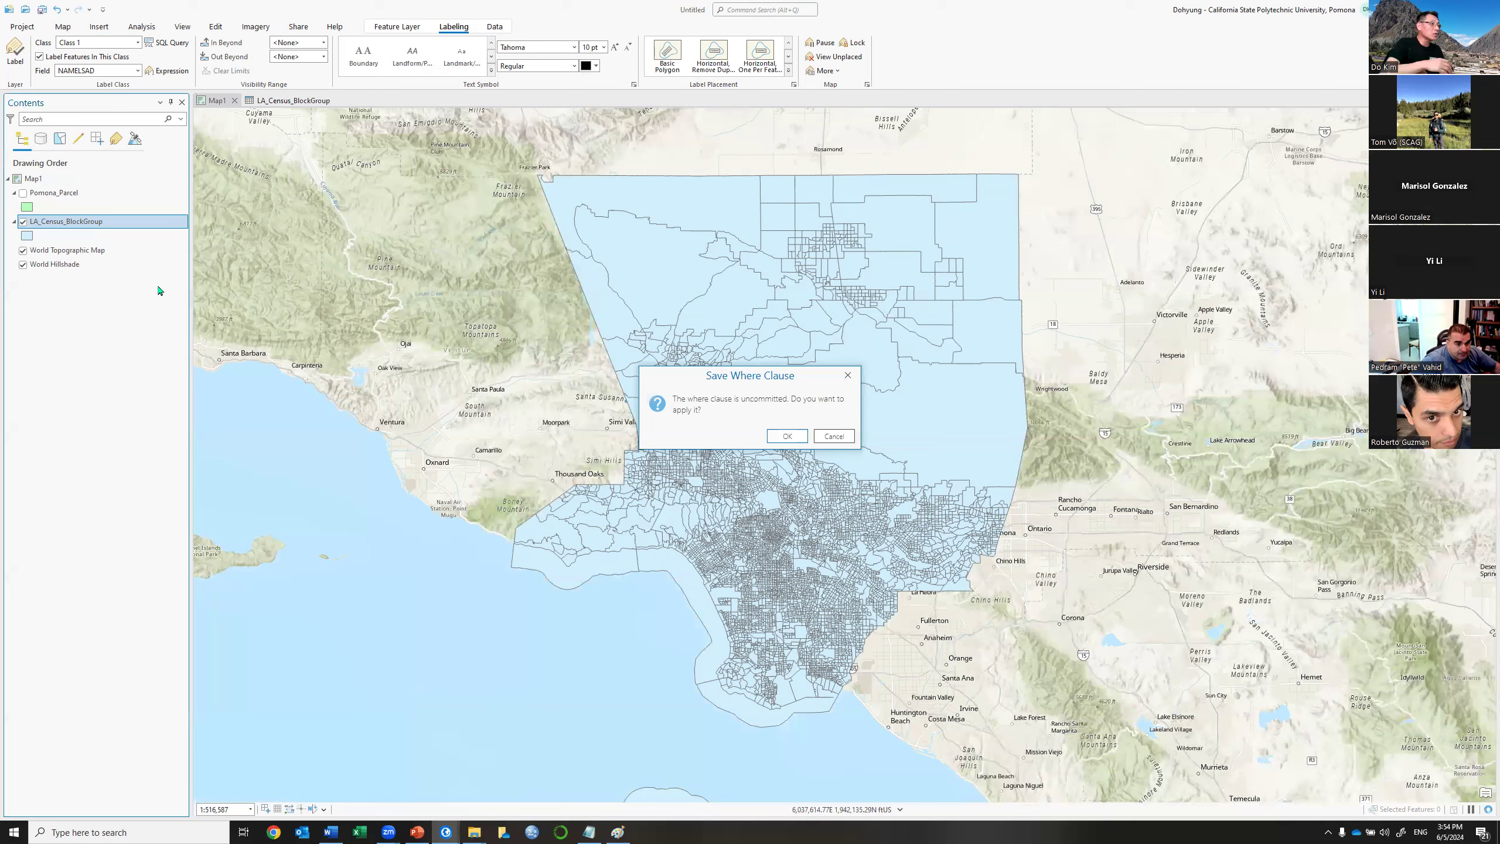
pyautogui.click(785, 438)
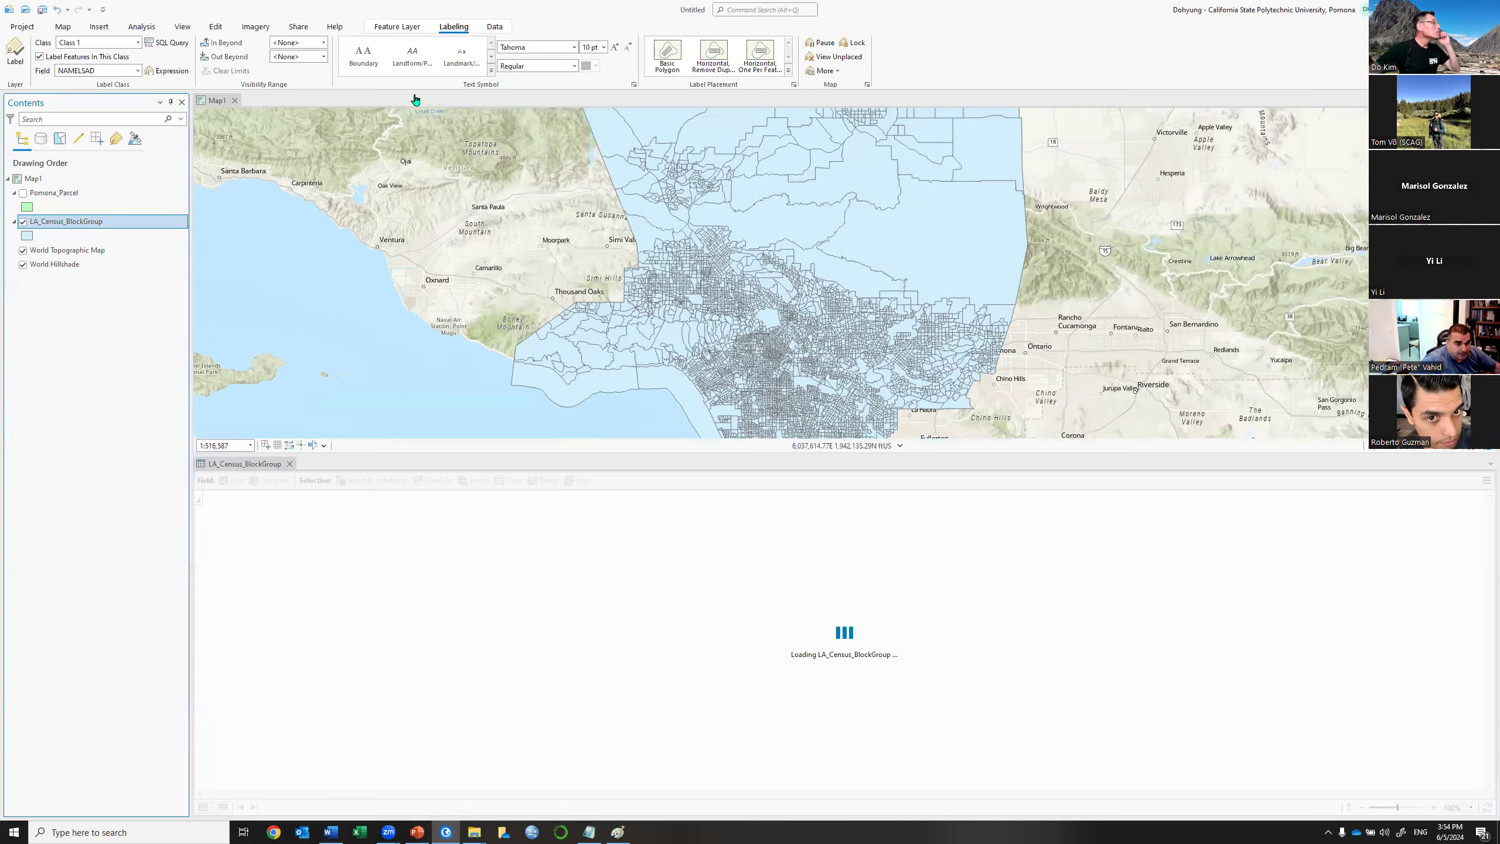
pyautogui.click(404, 28)
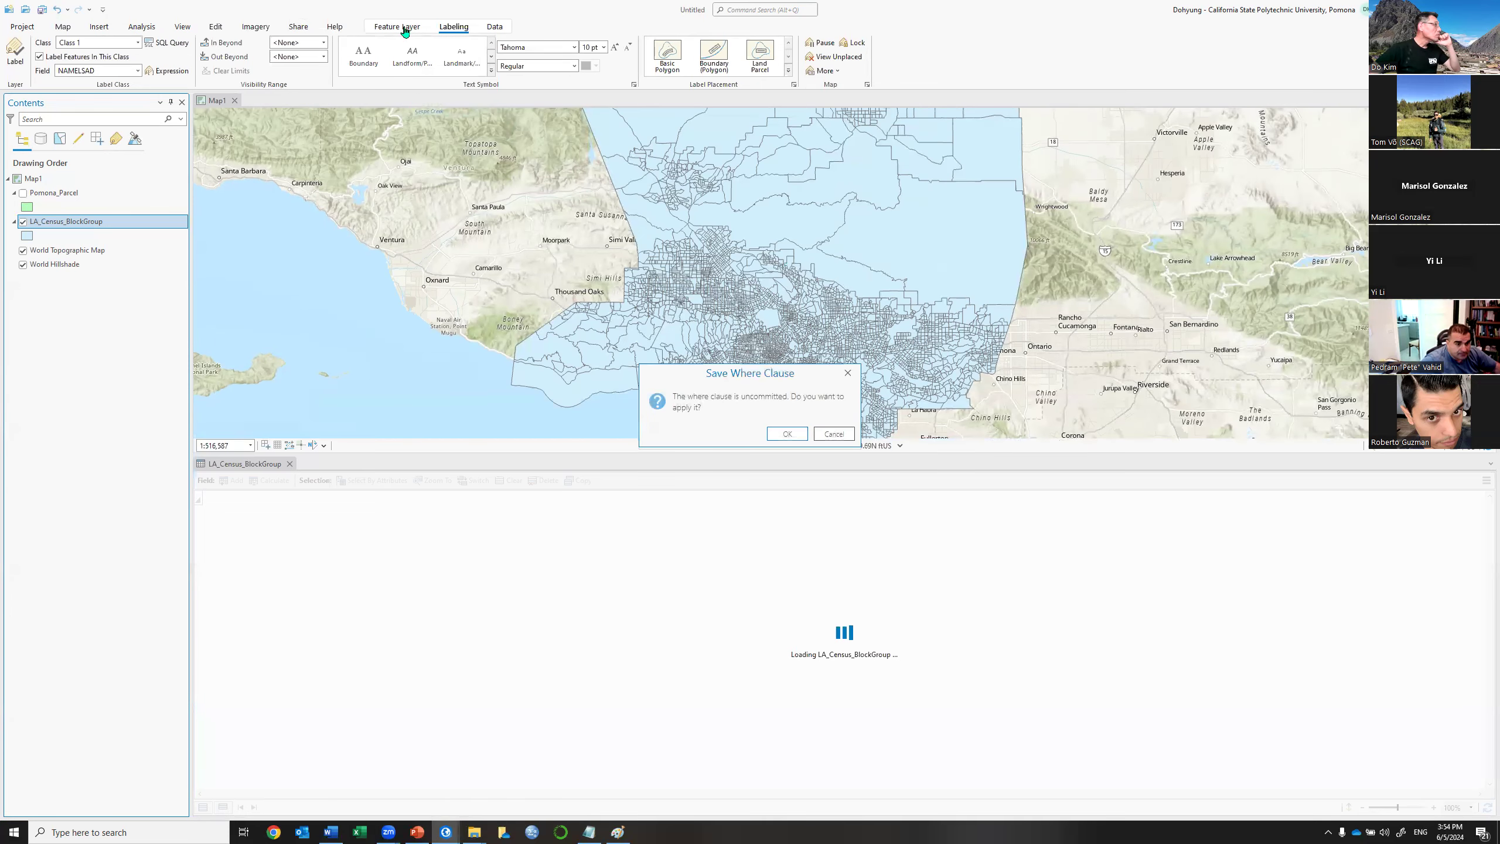
pyautogui.click(787, 435)
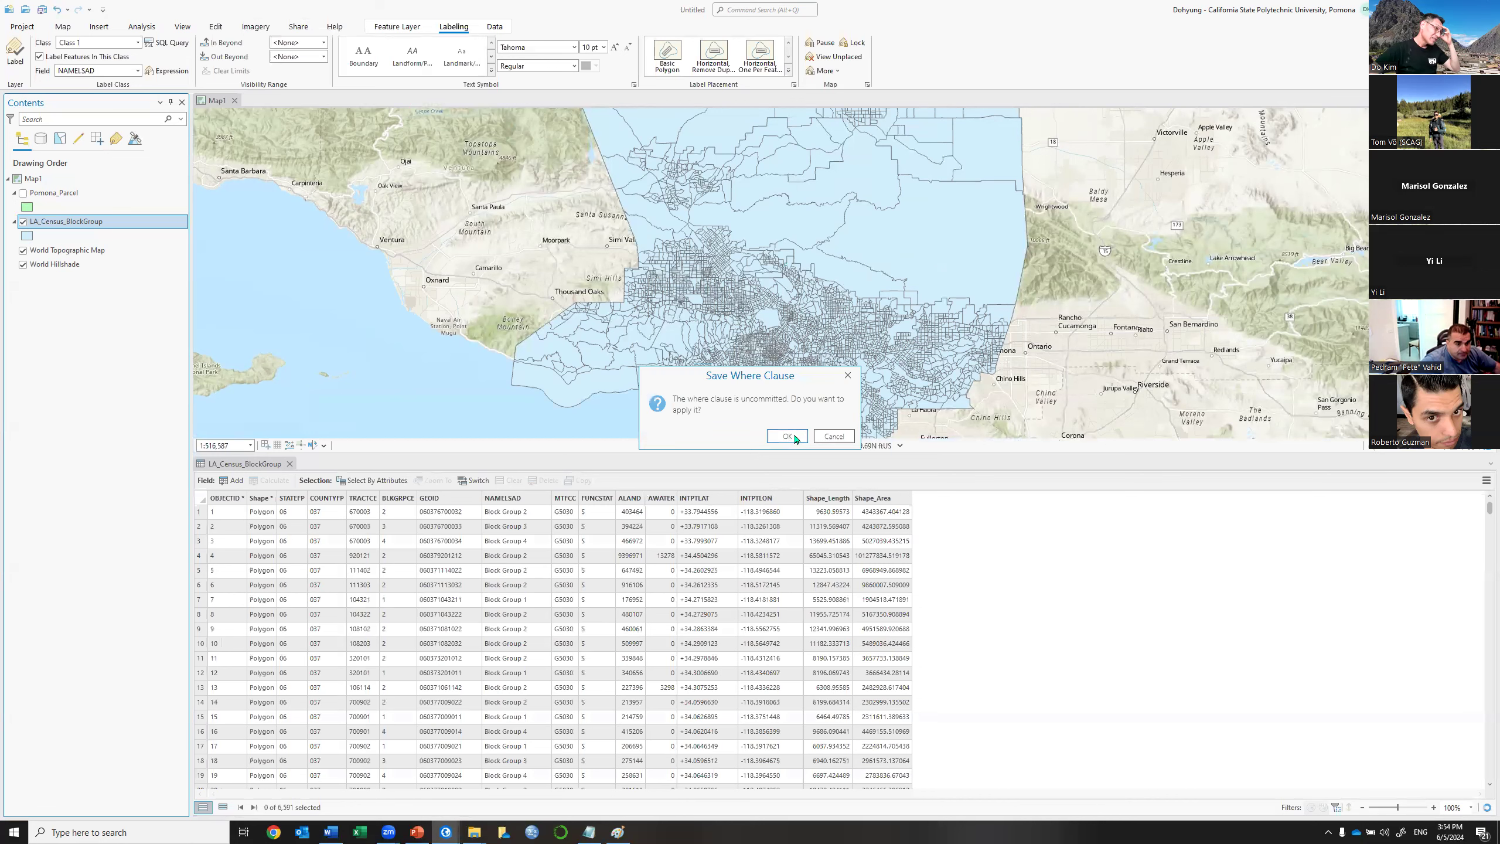
pyautogui.click(788, 436)
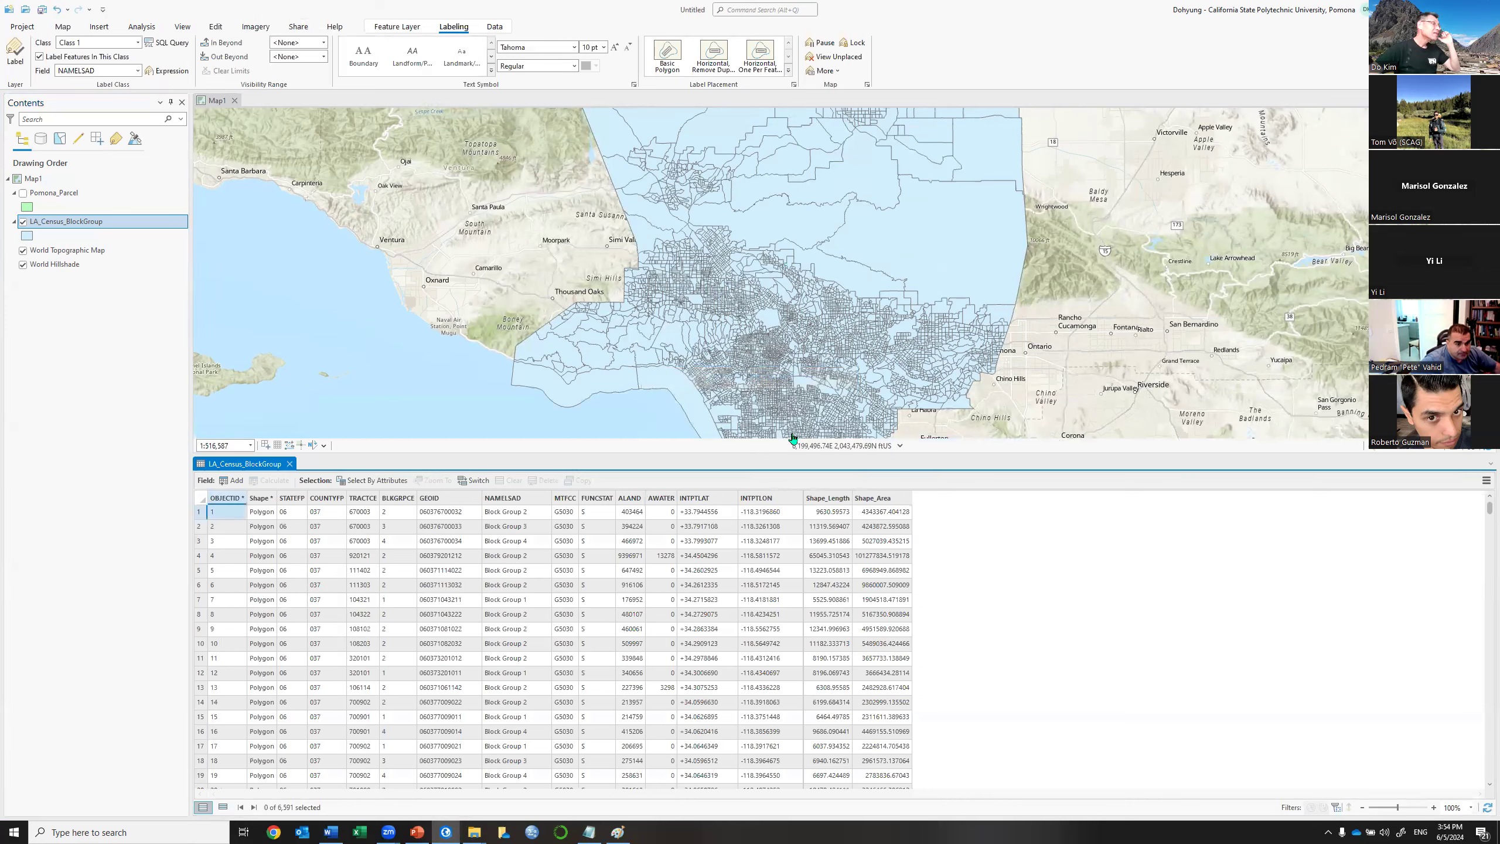
pyautogui.click(404, 32)
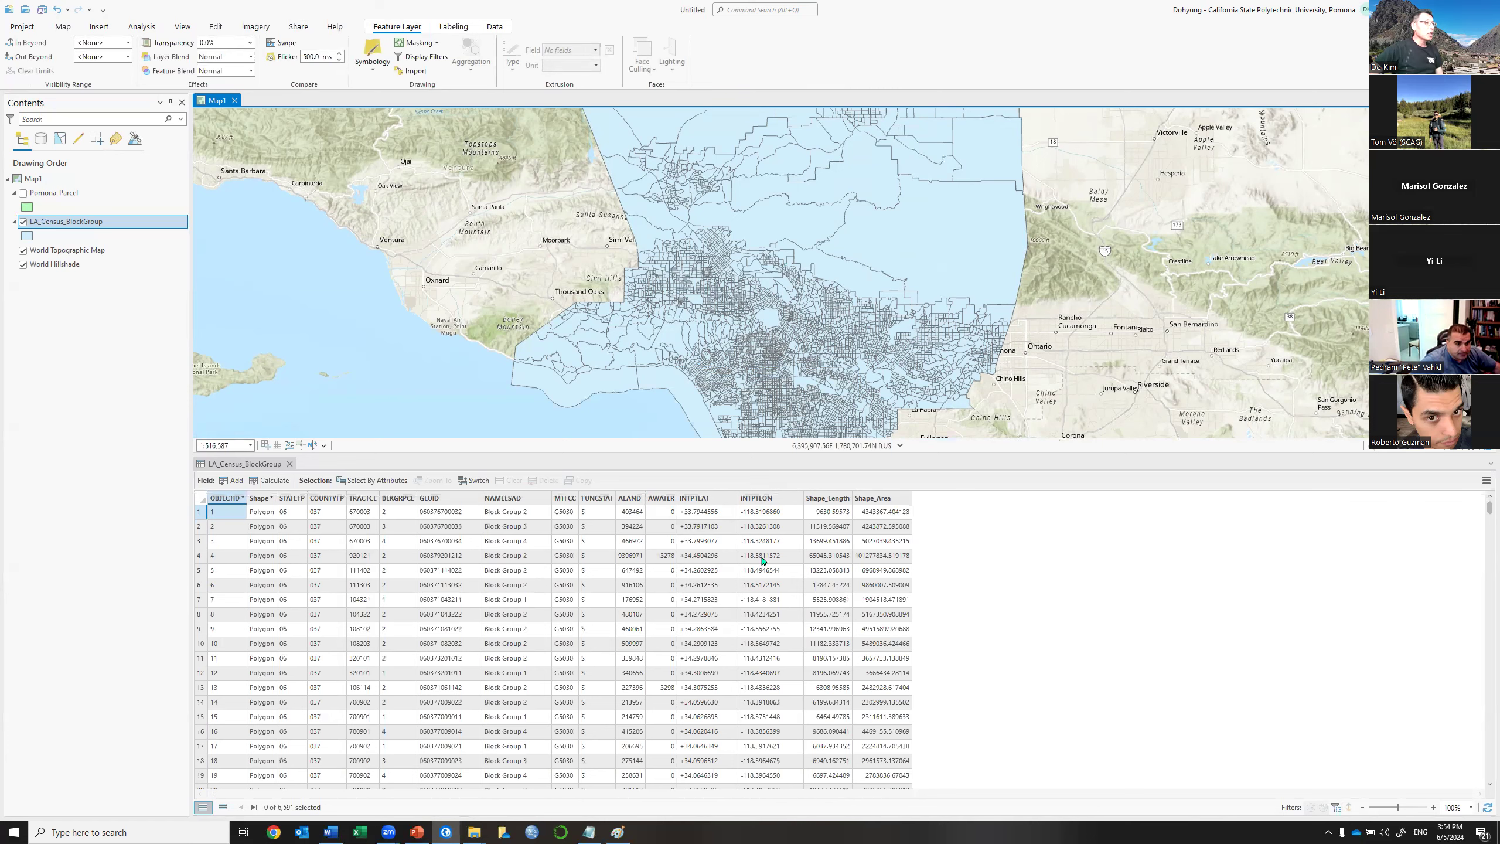
# Shrink the attribute table's height and fit the whole LA_Census_BlockGroup layer in the map above it.
pyautogui.moveTo(761, 453); pyautogui.dragTo(761, 555)
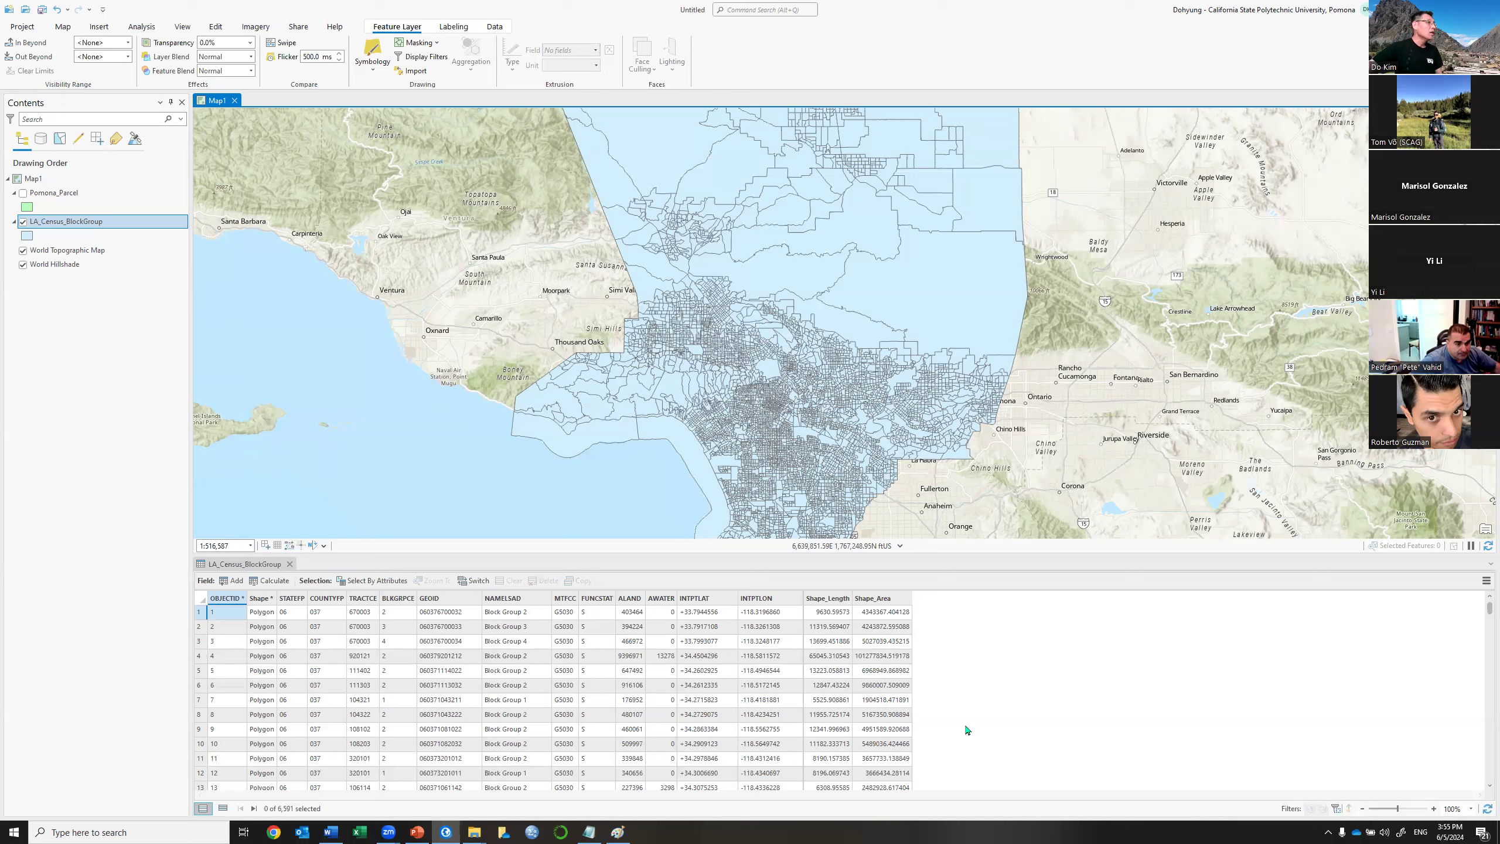
pyautogui.moveTo(775, 556); pyautogui.dragTo(775, 599)
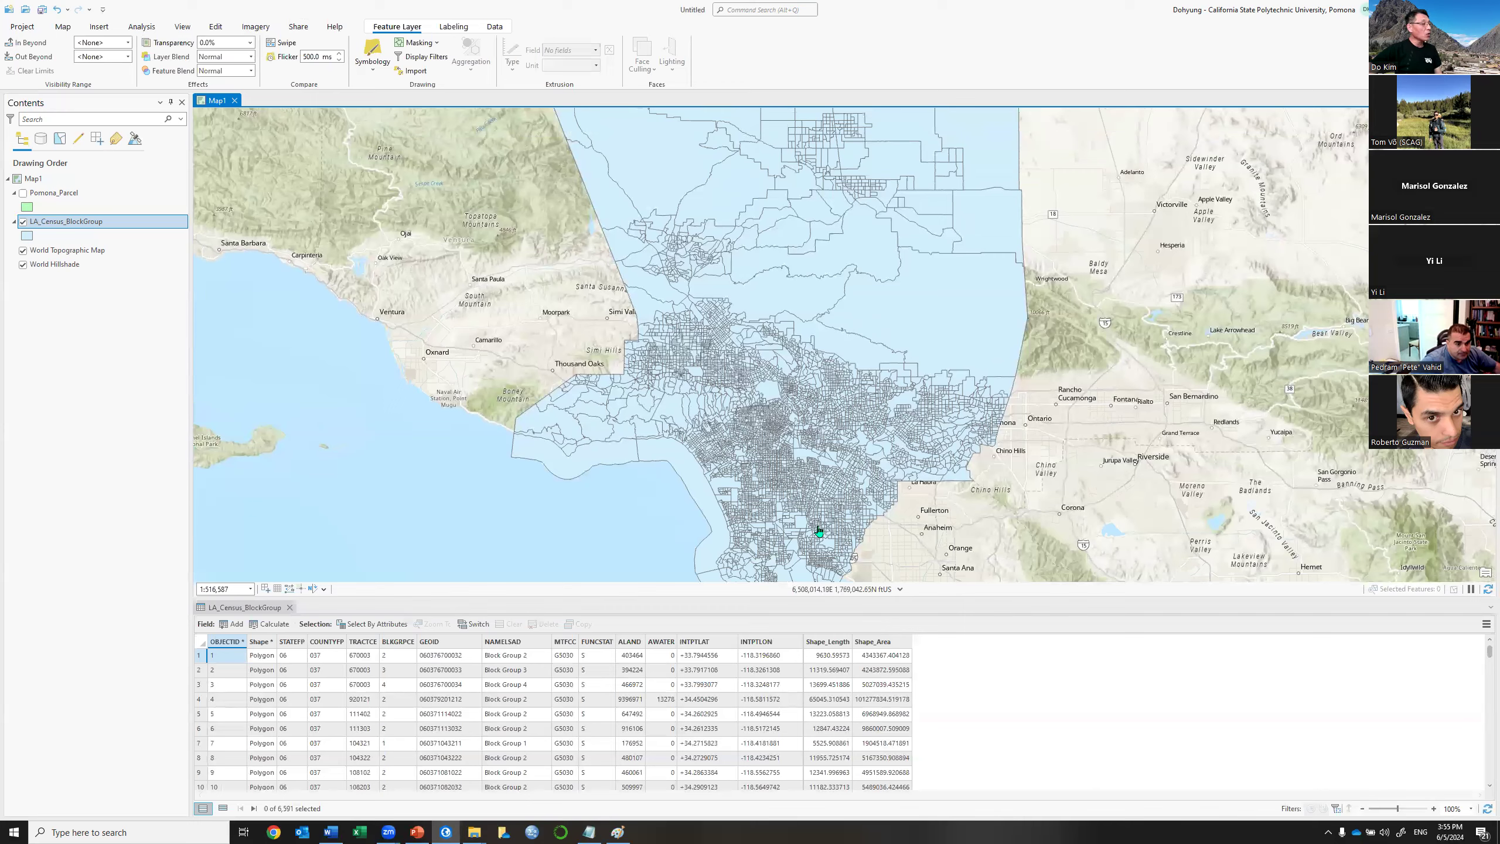
pyautogui.scroll(-2, 818, 530)
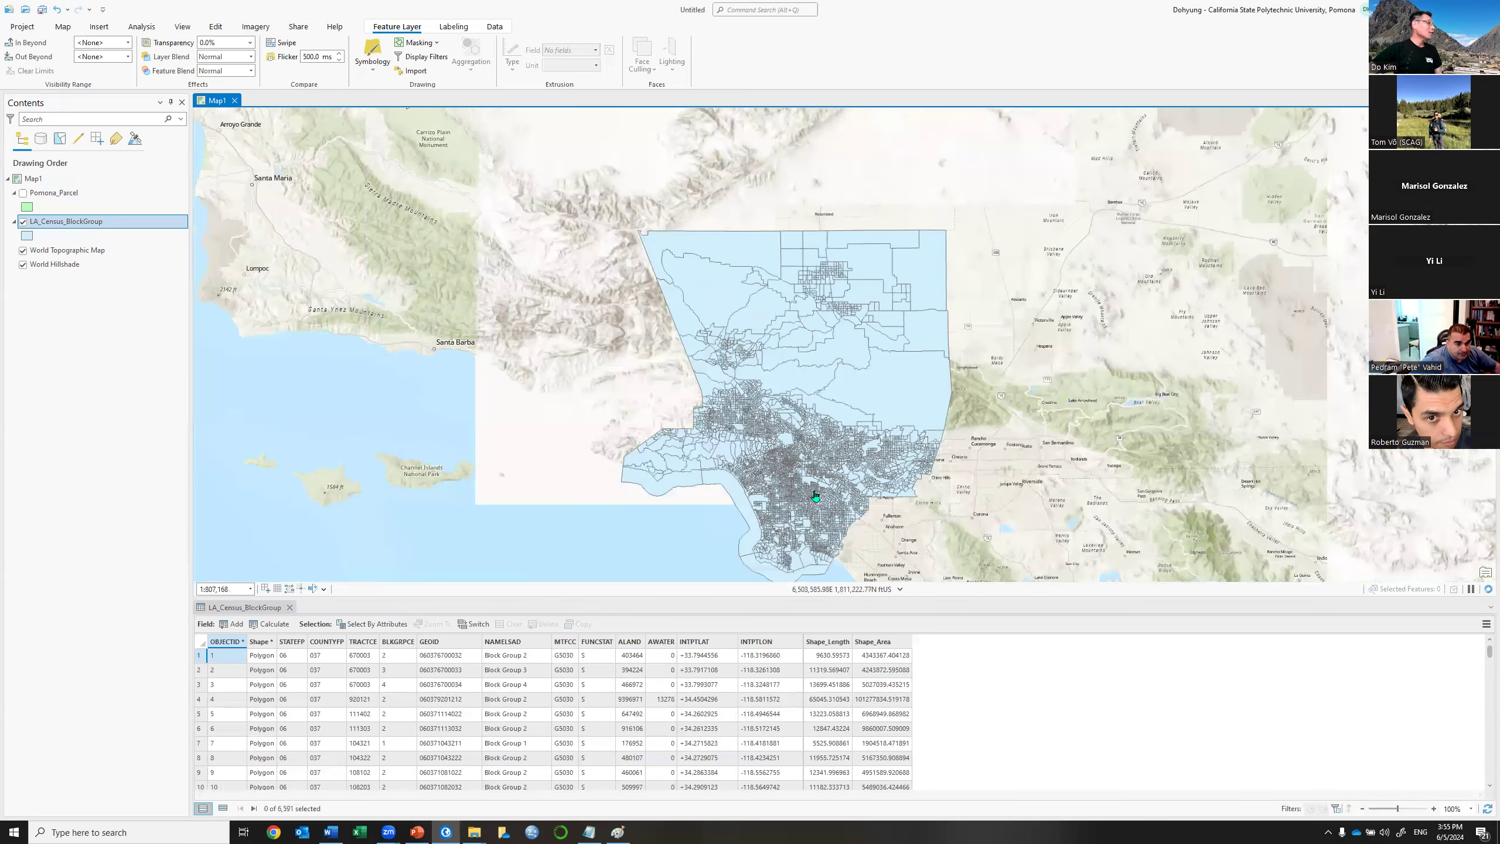
pyautogui.moveTo(812, 457); pyautogui.dragTo(808, 392)
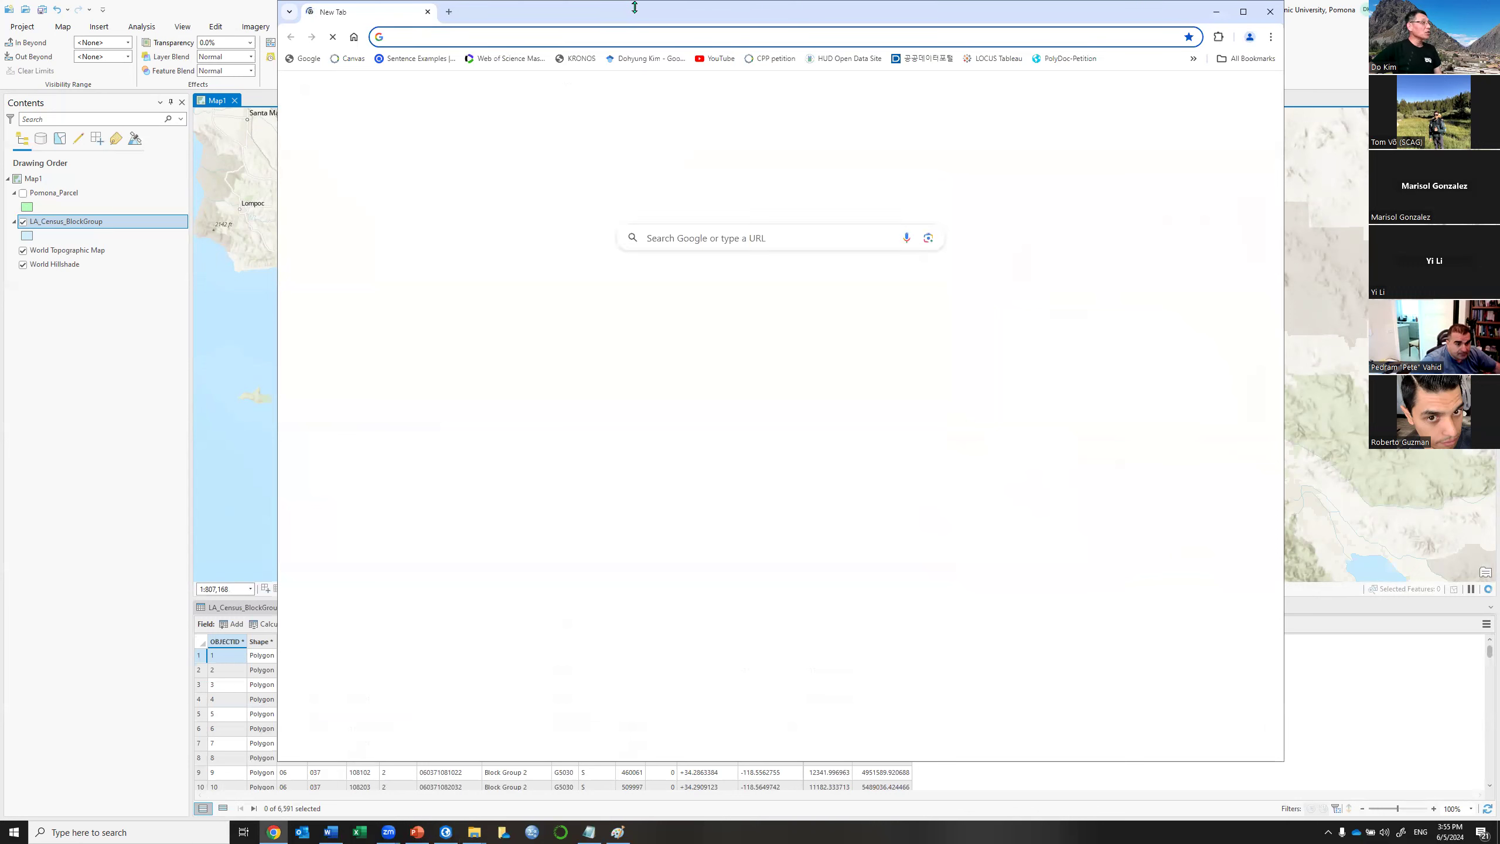
# Switch to Chrome, search Google for "scag rdp" and open SCAG's Regional Data Platform page without its banner image enlarged.
pyautogui.click(675, 239)
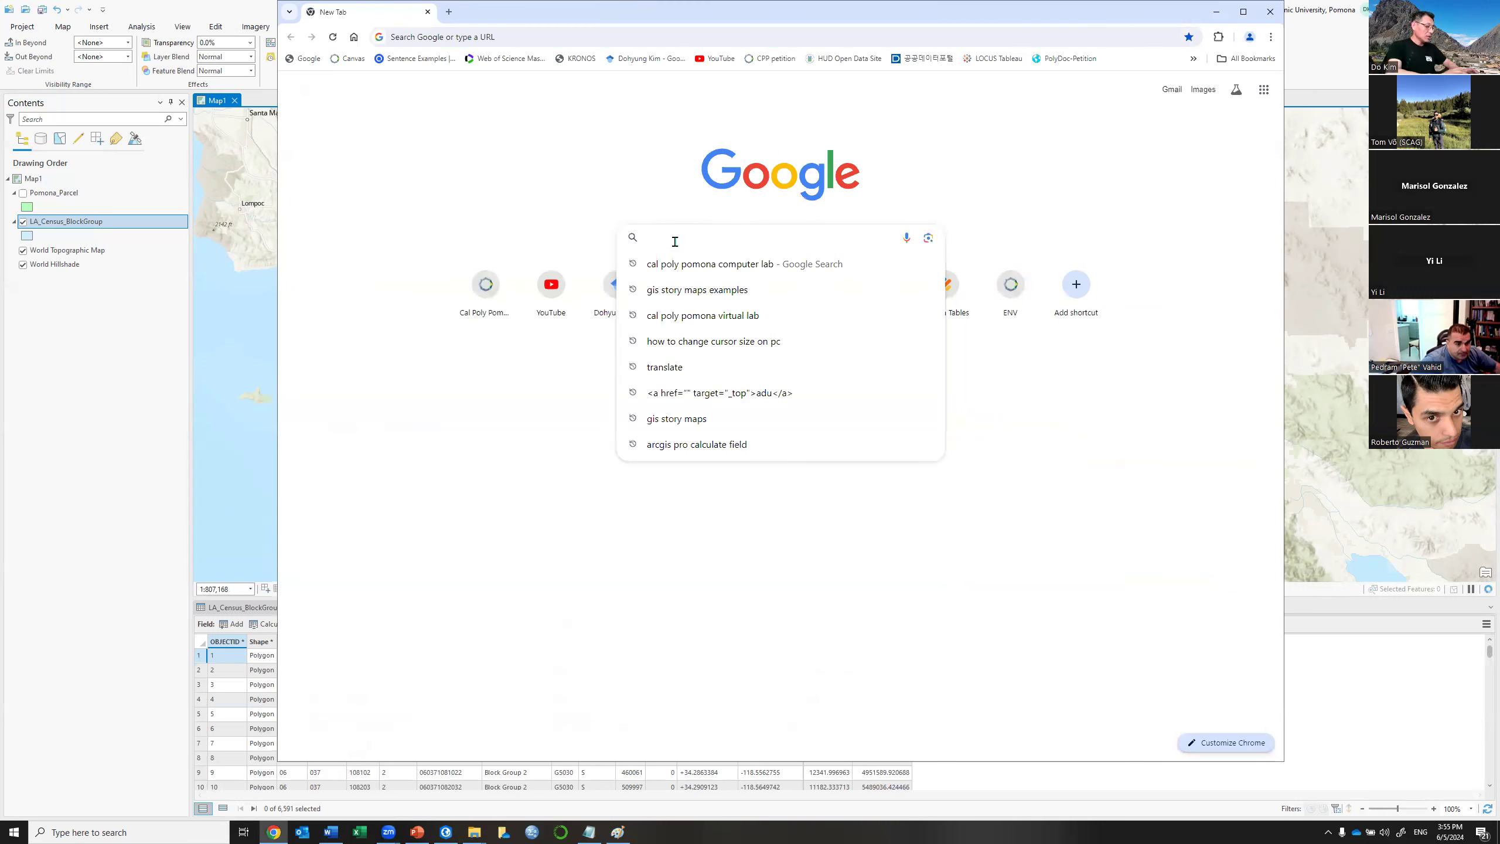
pyautogui.write('SCAG')
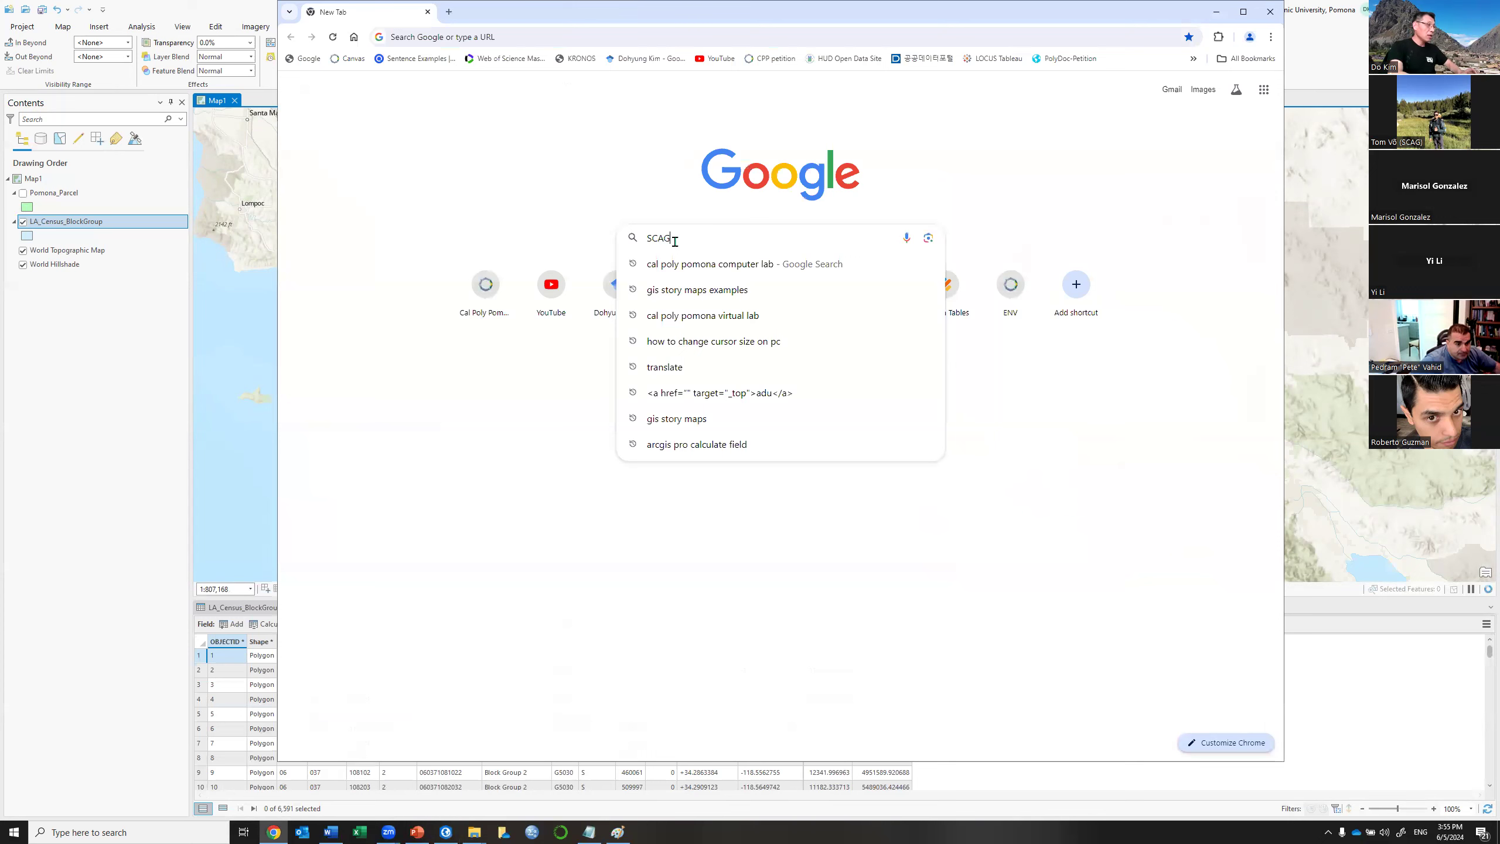
pyautogui.write('RDP')
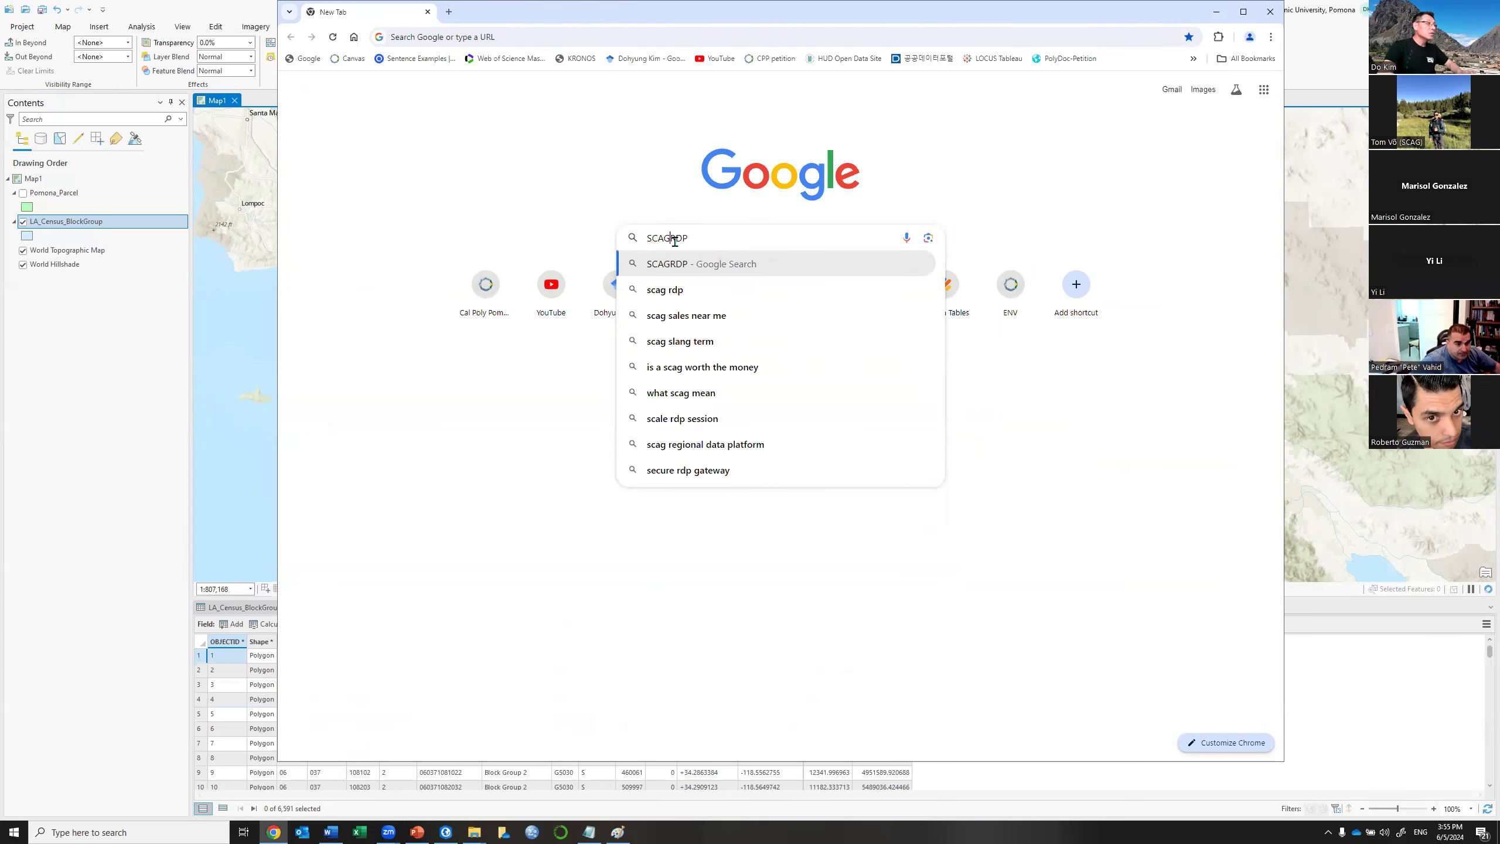
pyautogui.press('Down')
pyautogui.press('Return')
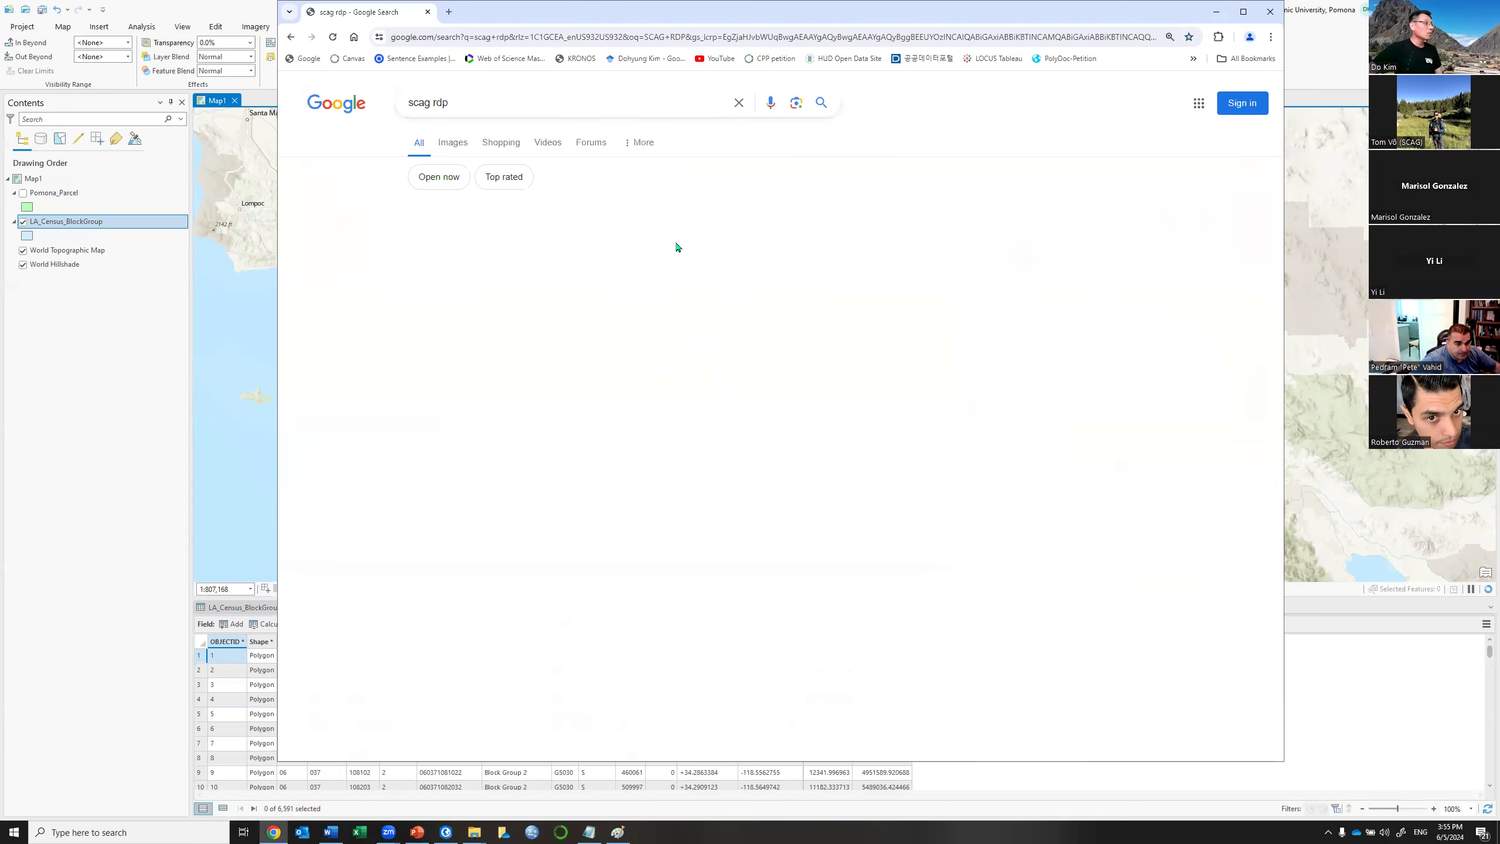
pyautogui.click(483, 247)
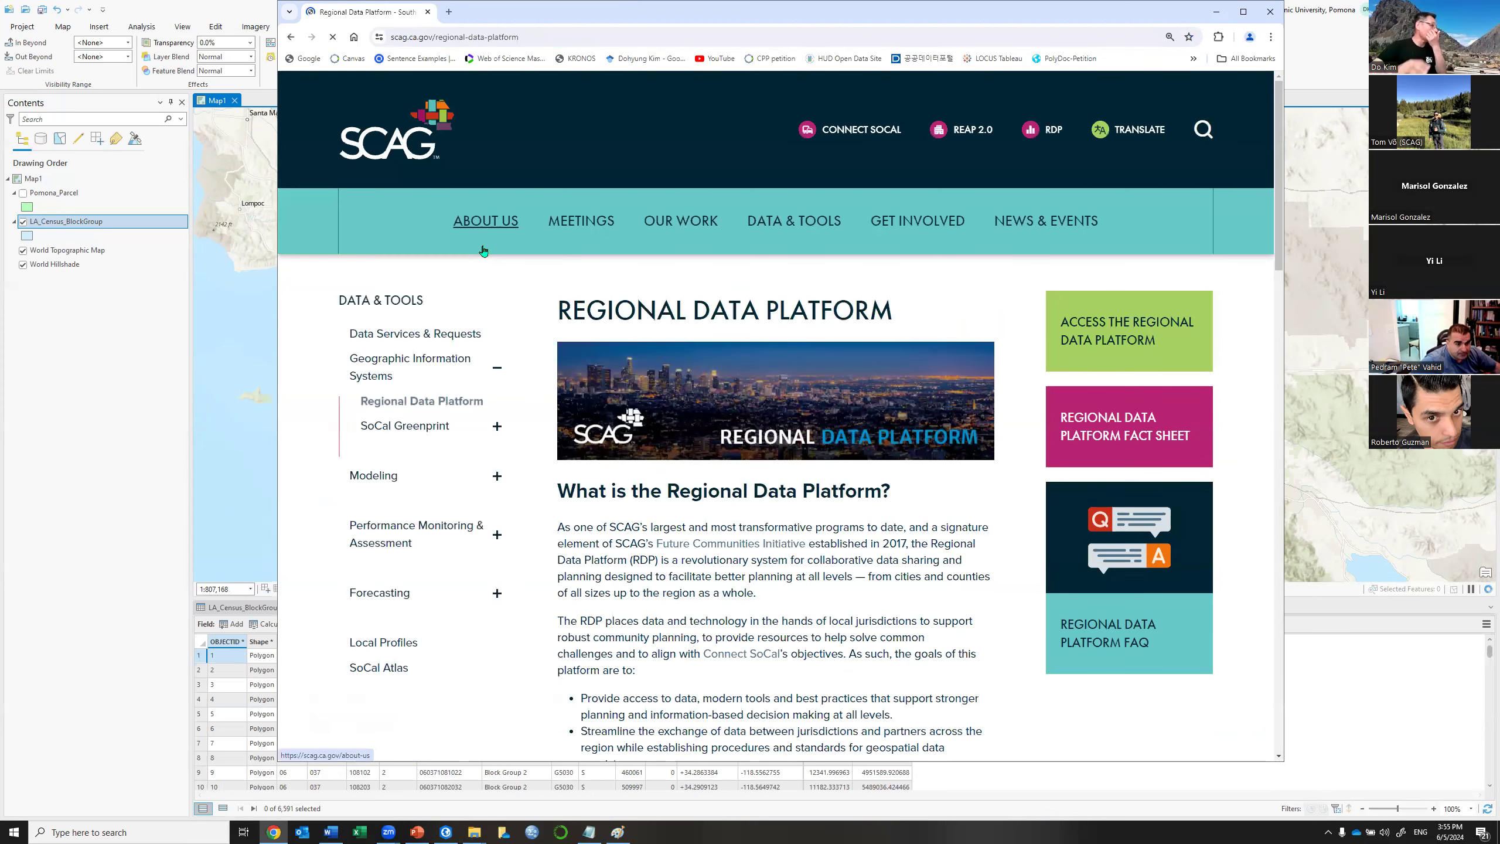
pyautogui.moveTo(483, 251)
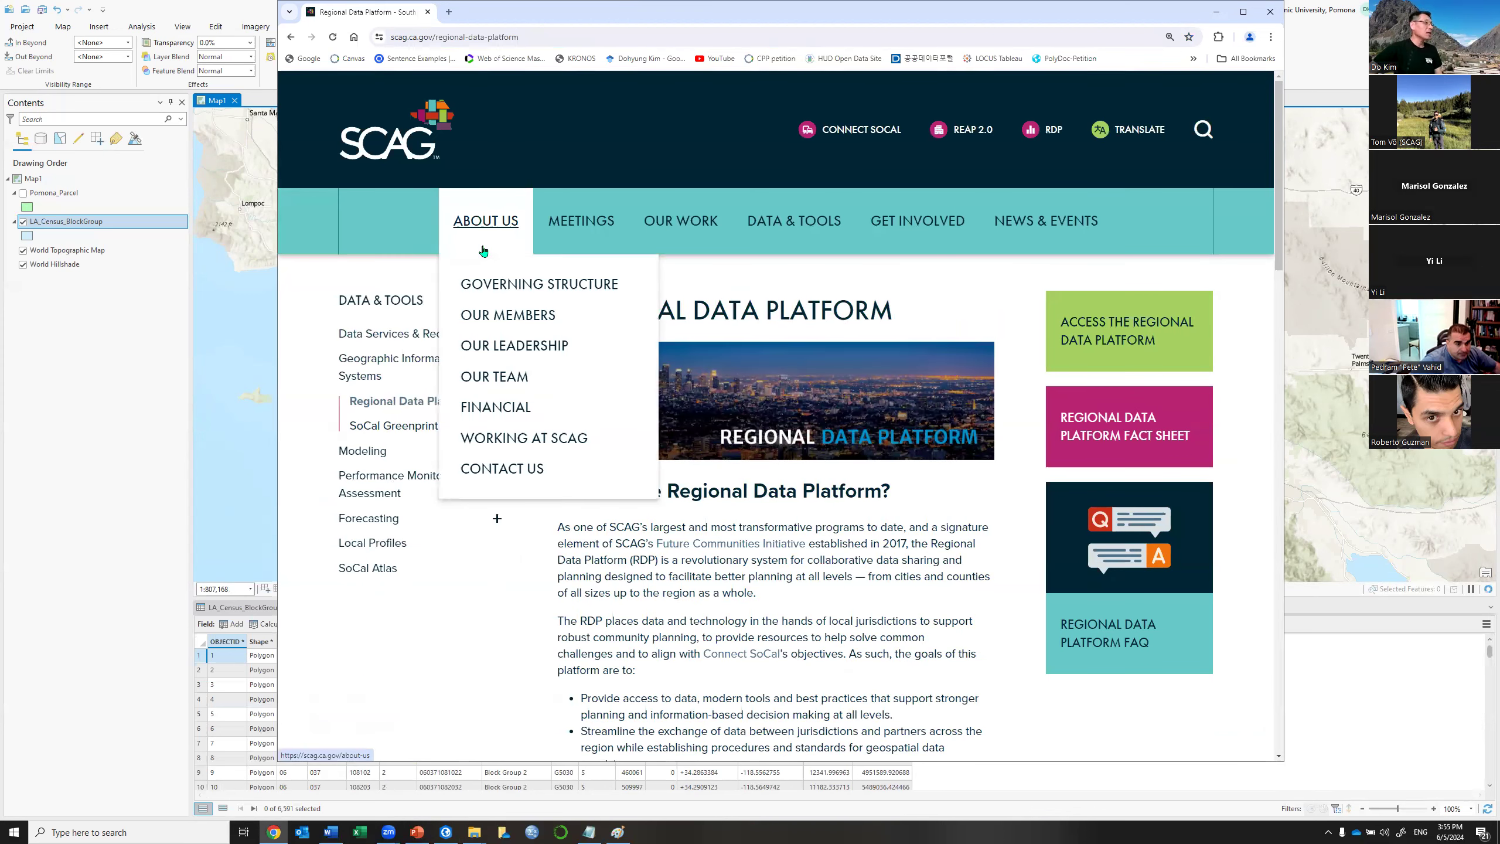
pyautogui.click(807, 442)
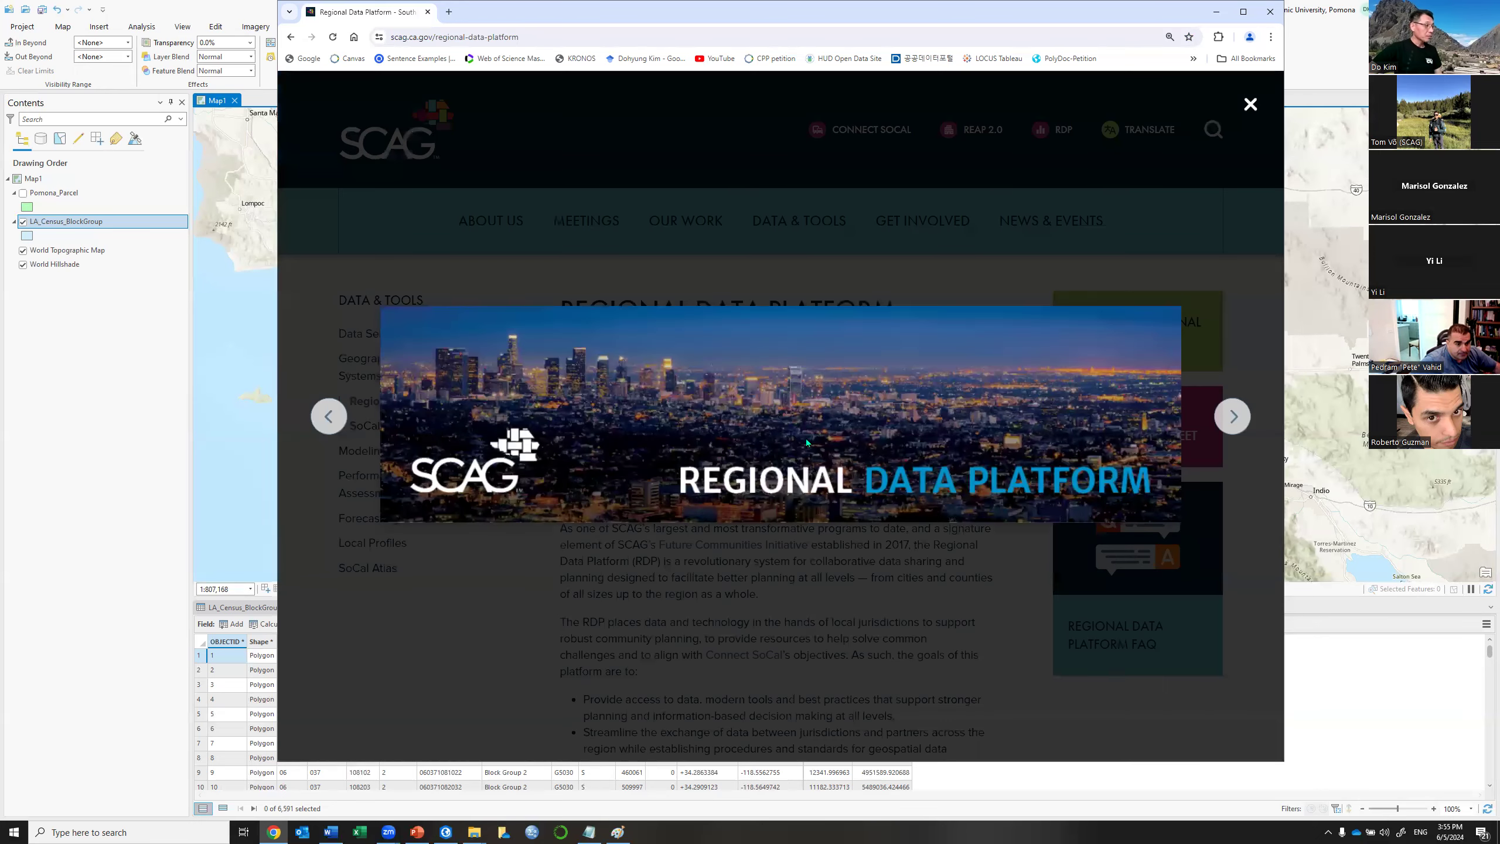
pyautogui.click(1250, 104)
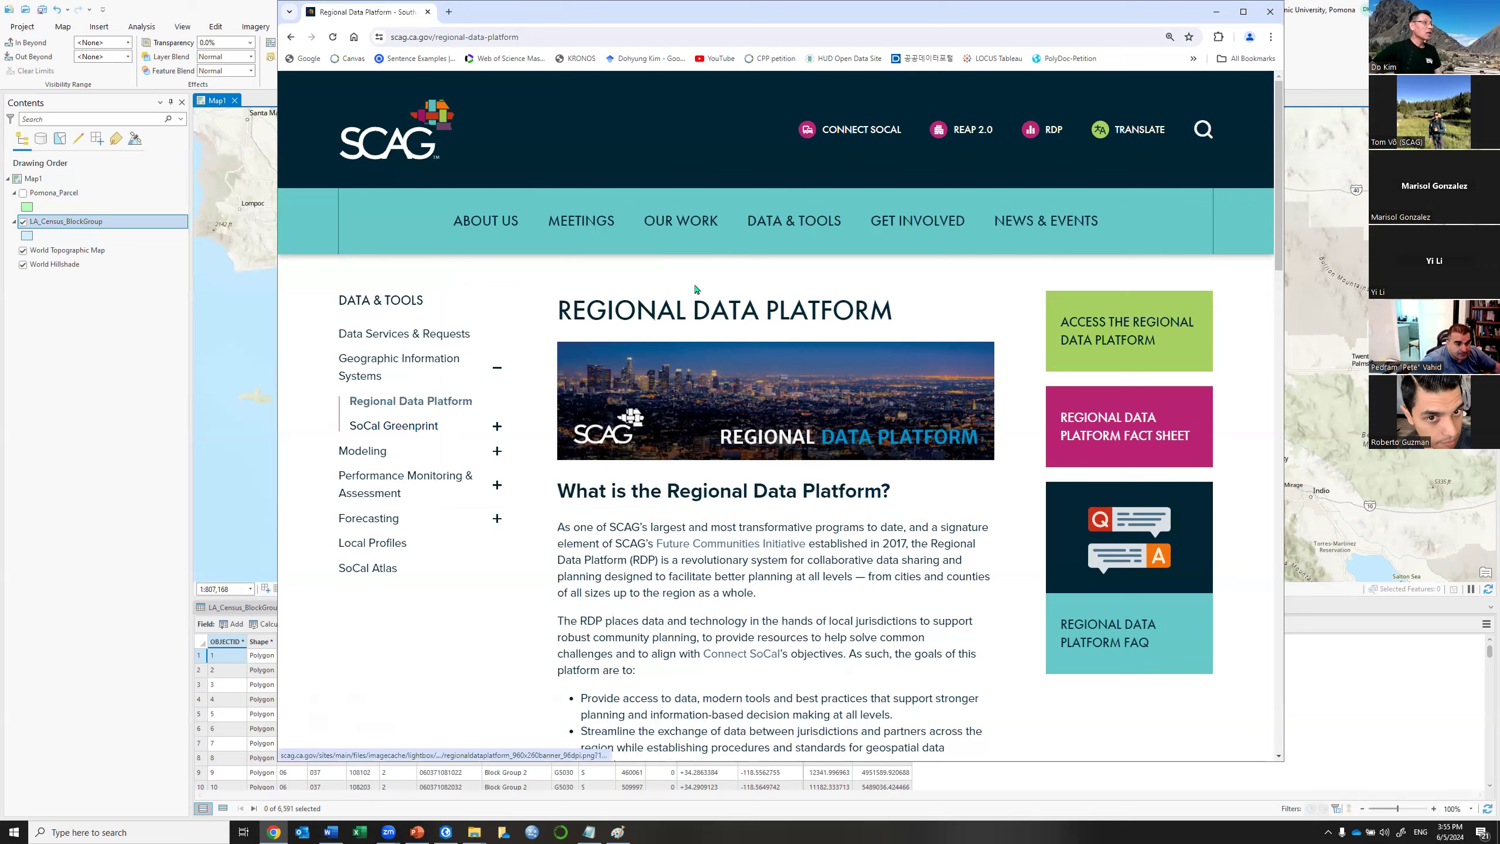
# Open the Regional Data Platform hub from SCAG's Regional Data Platform information page.
pyautogui.click(434, 402)
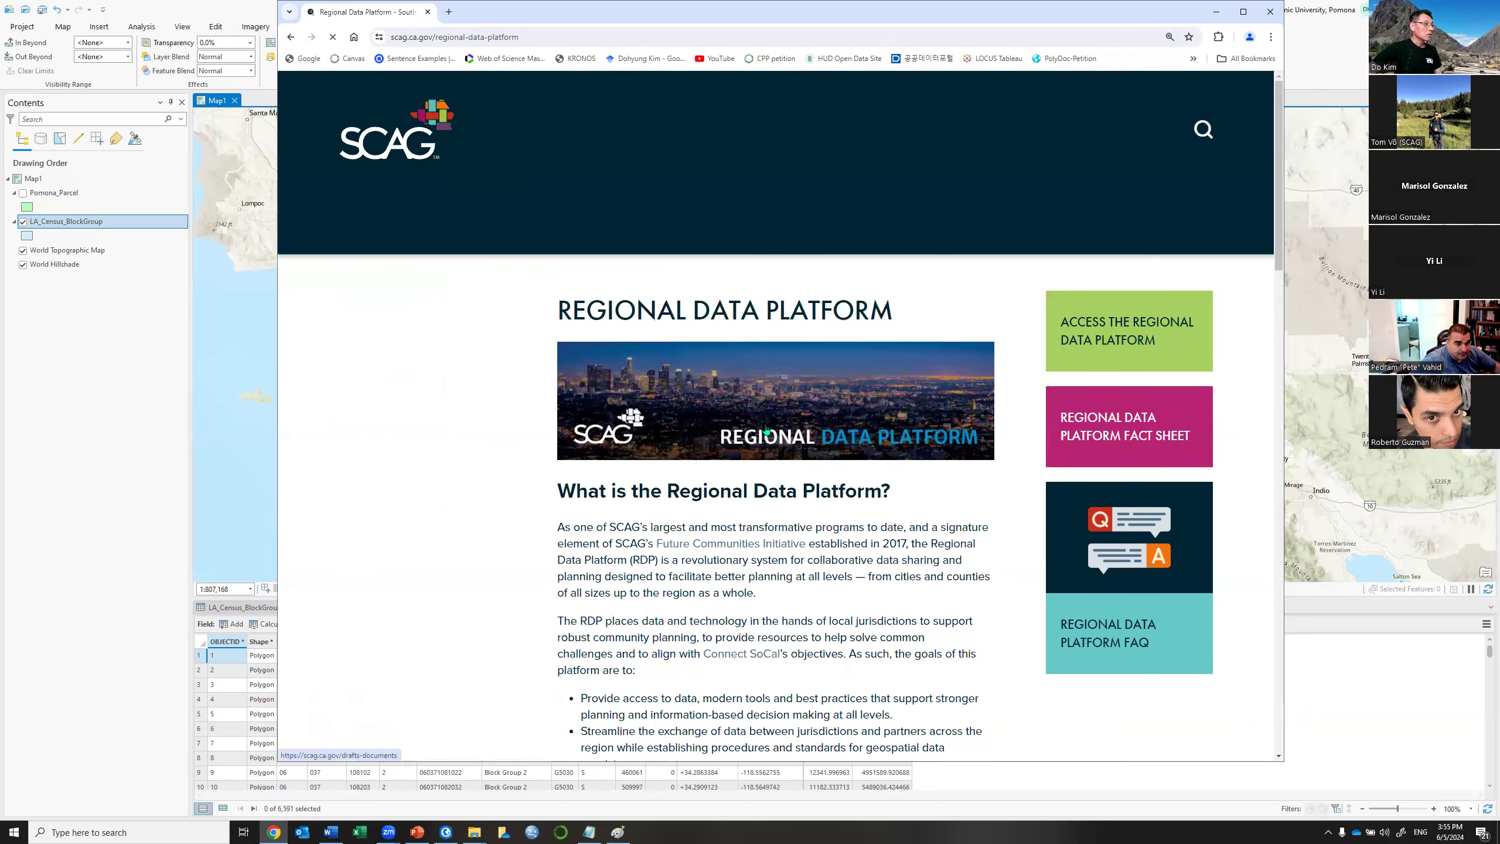
pyautogui.scroll(-5, 766, 426)
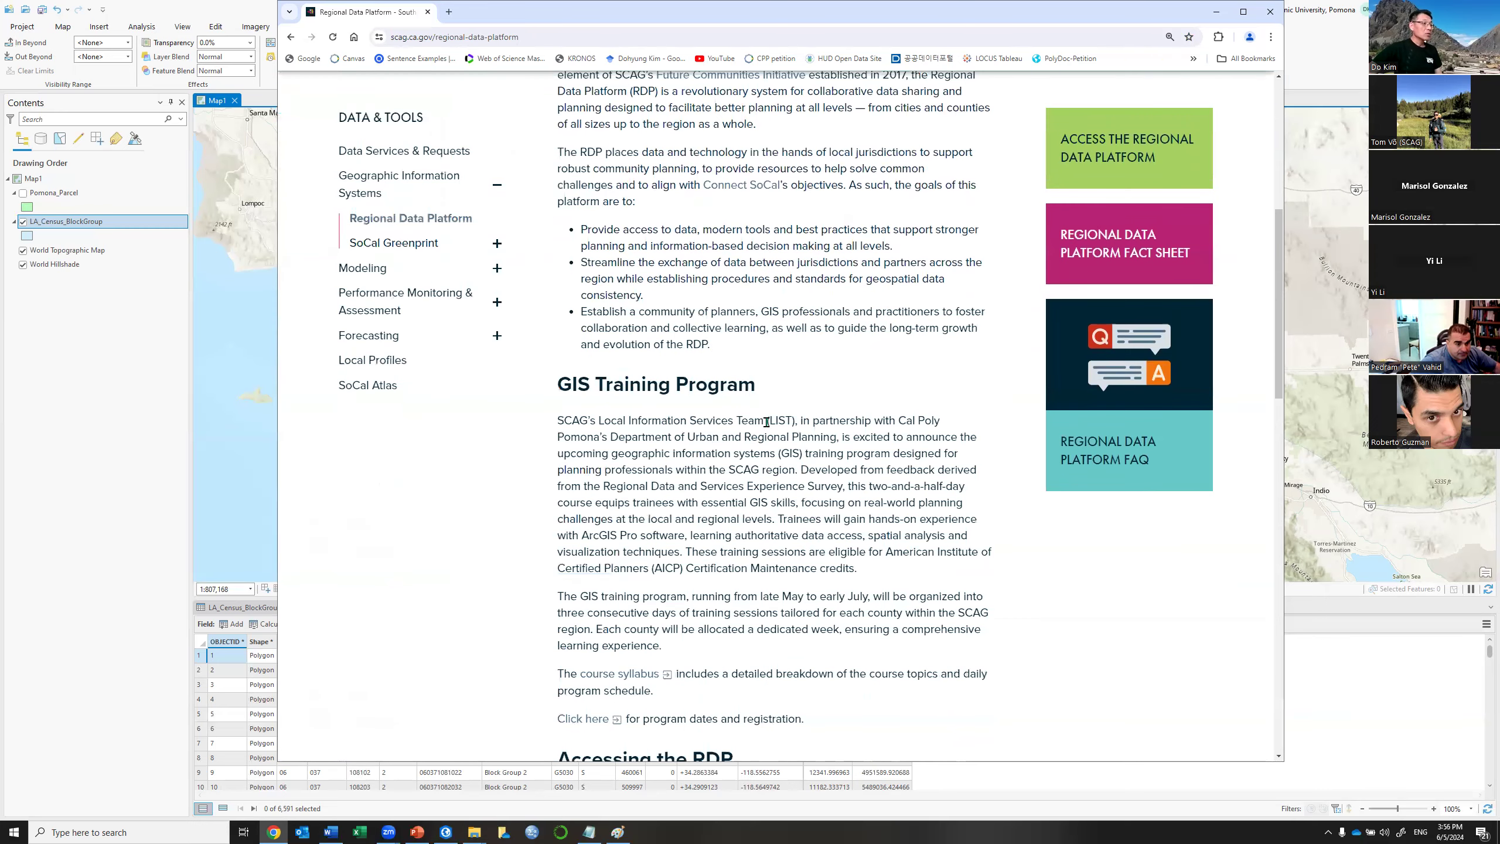
pyautogui.scroll(3, 766, 426)
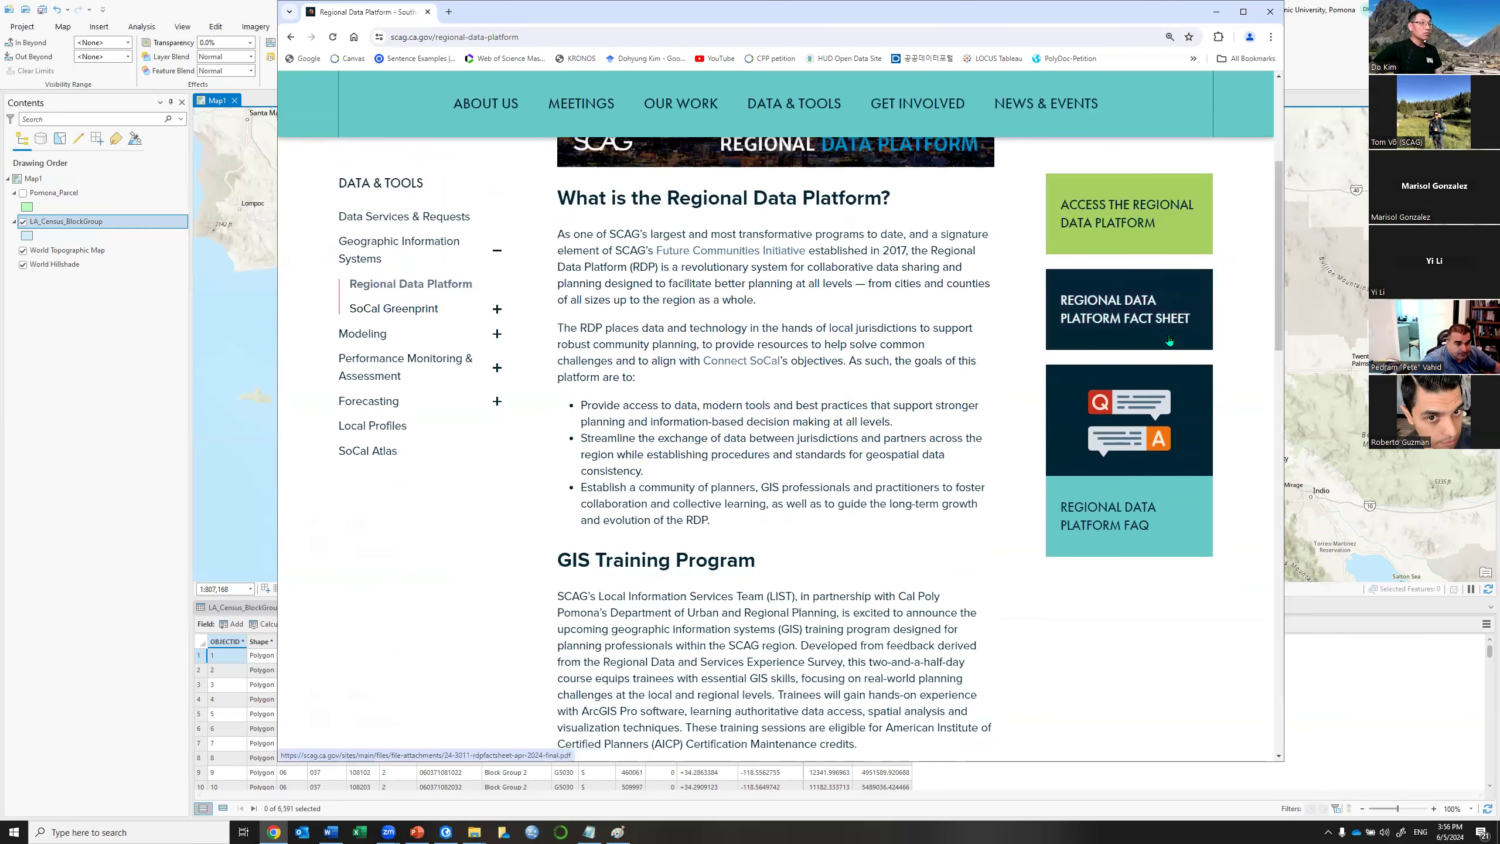
pyautogui.click(1115, 227)
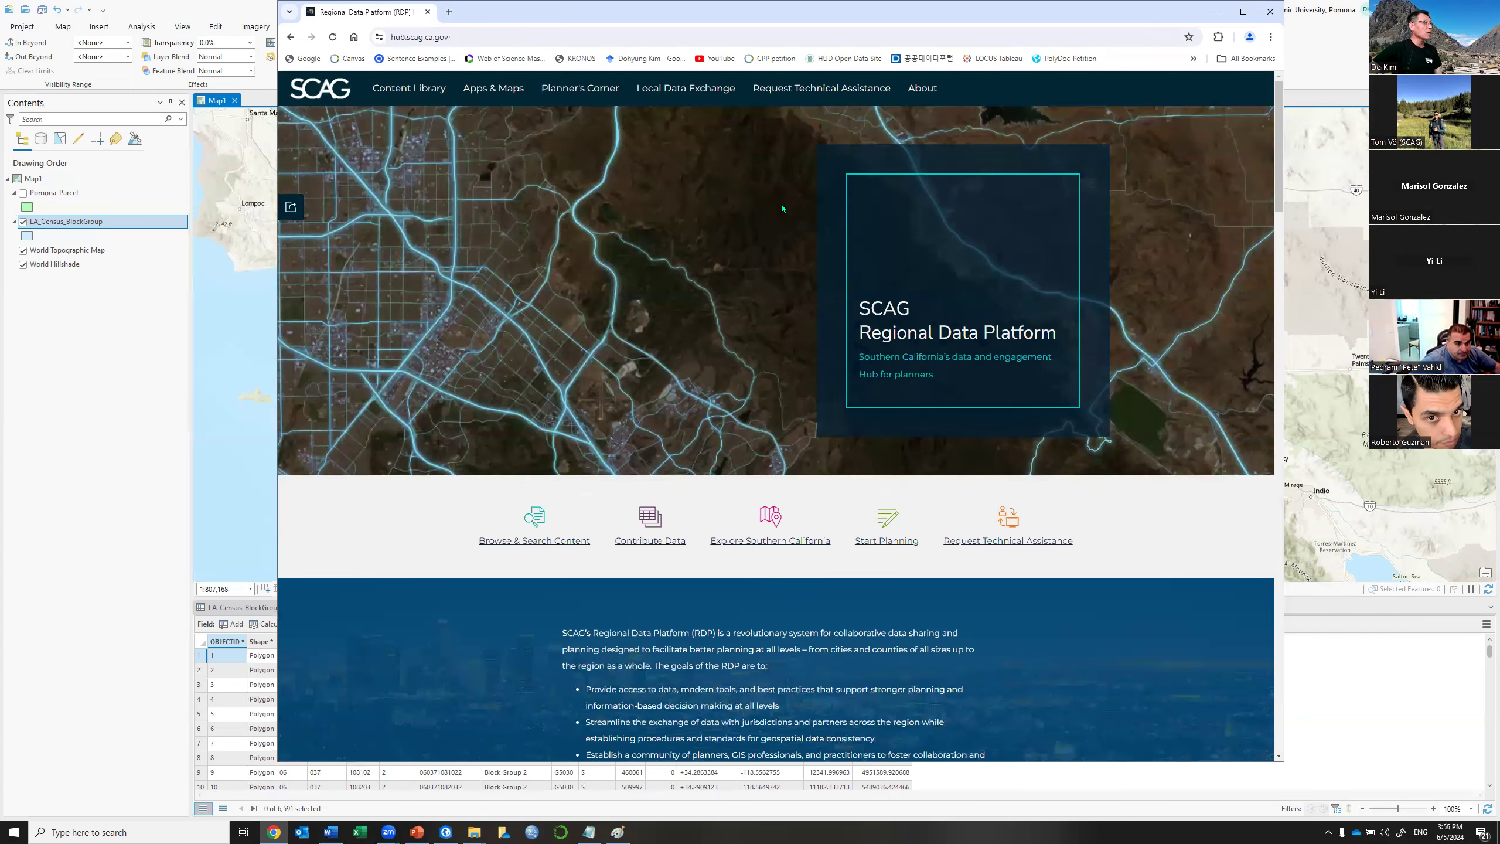
# Open the hub's Apps & Maps page and look through its featured applications.
pyautogui.click(511, 90)
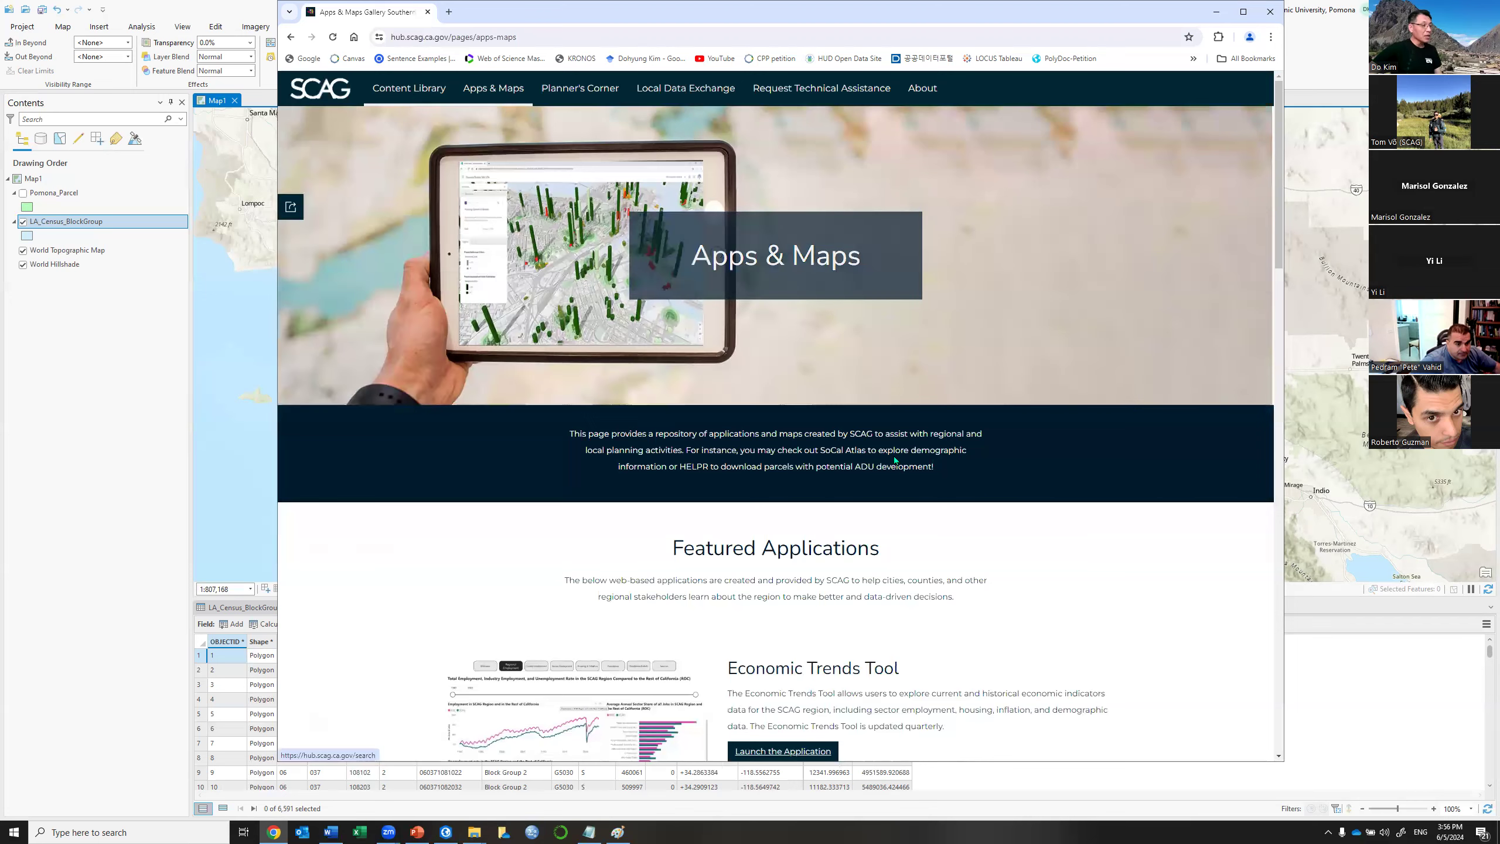
pyautogui.scroll(-8, 895, 371)
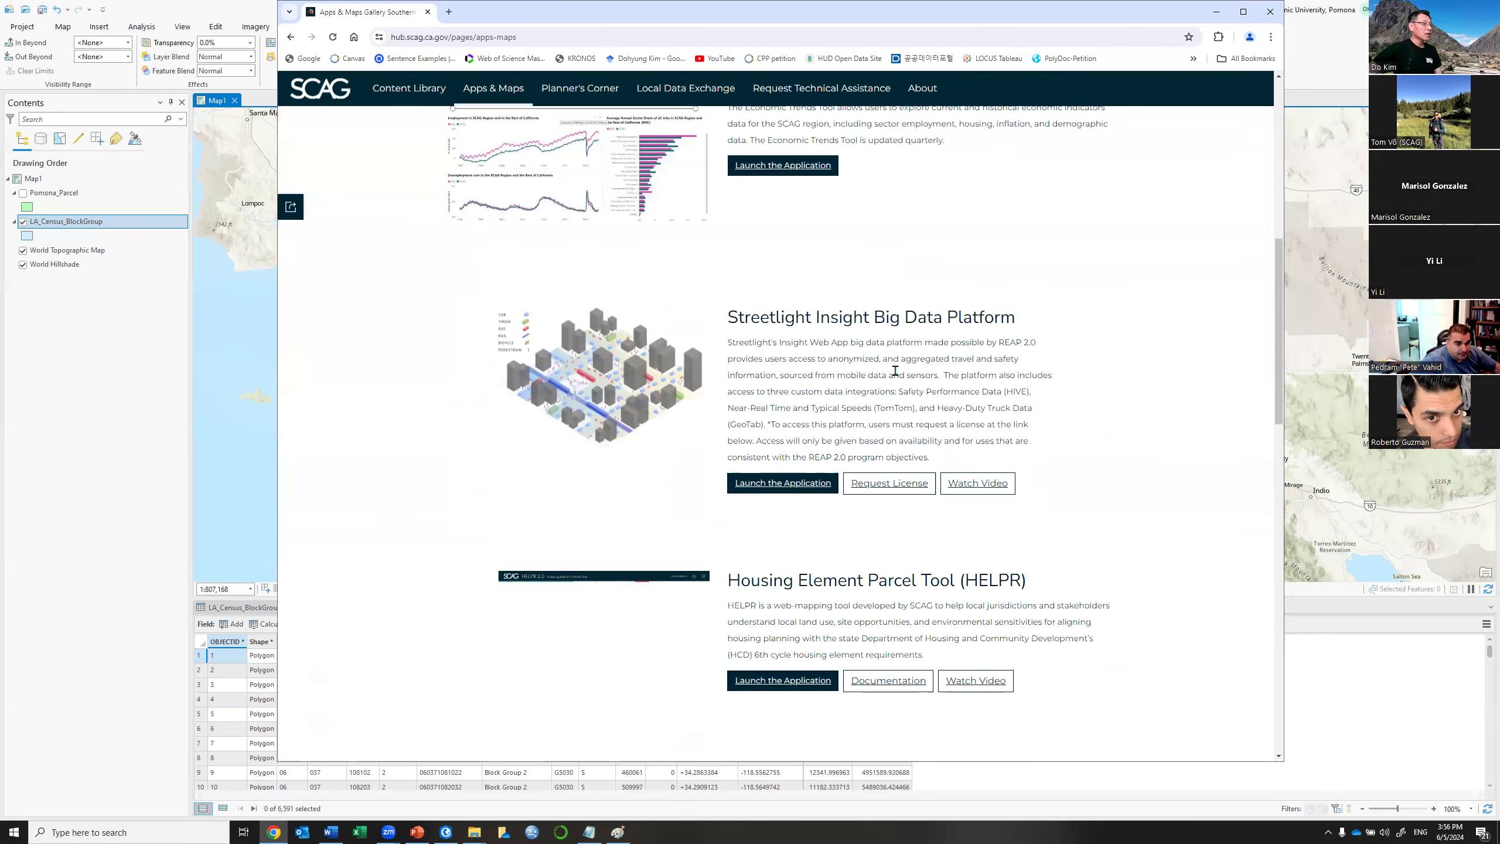
pyautogui.scroll(-5, 895, 370)
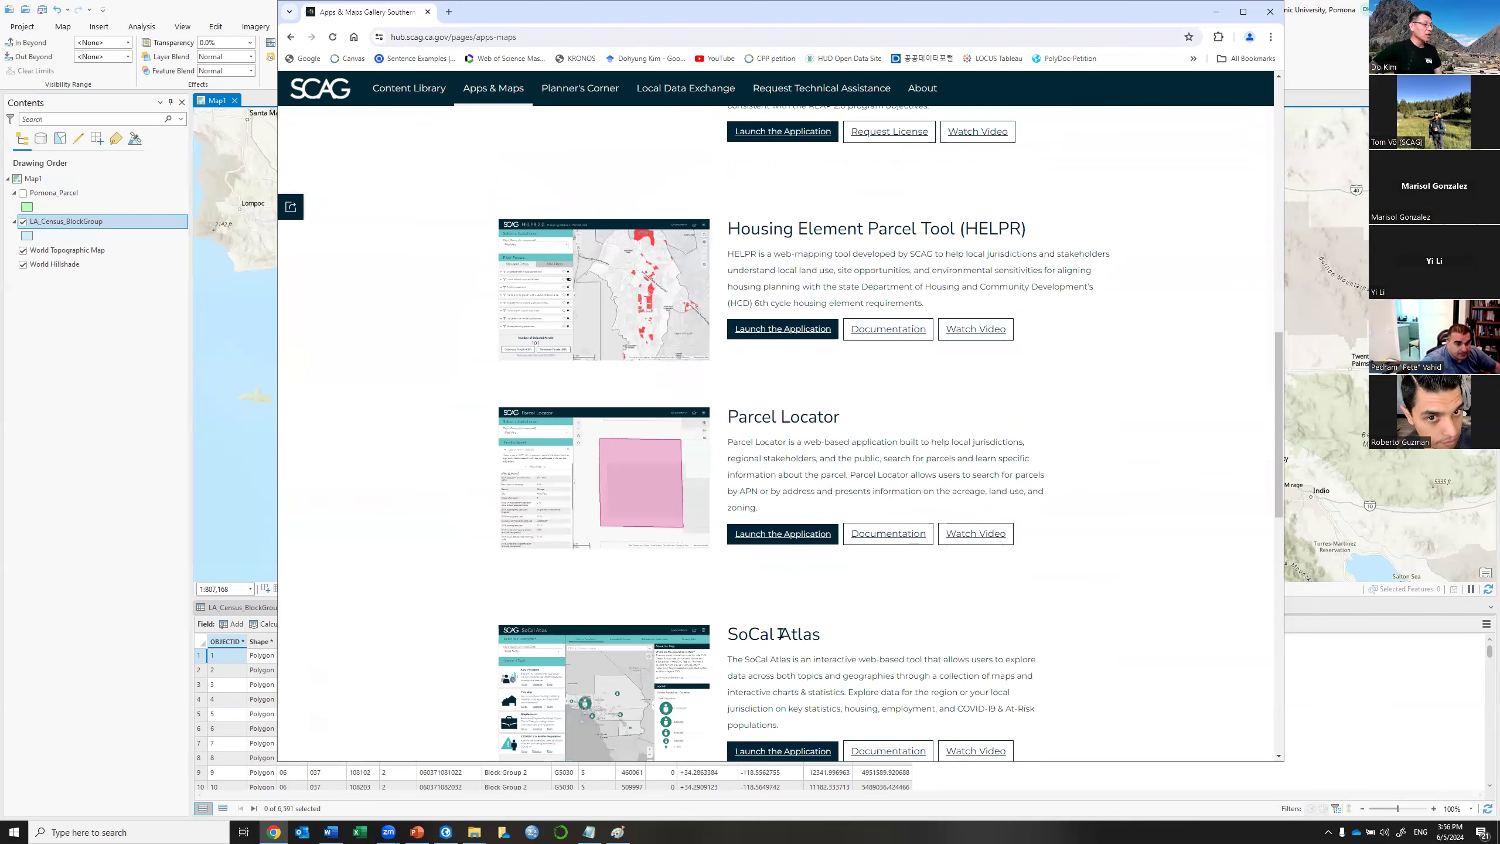
pyautogui.scroll(6, 717, 562)
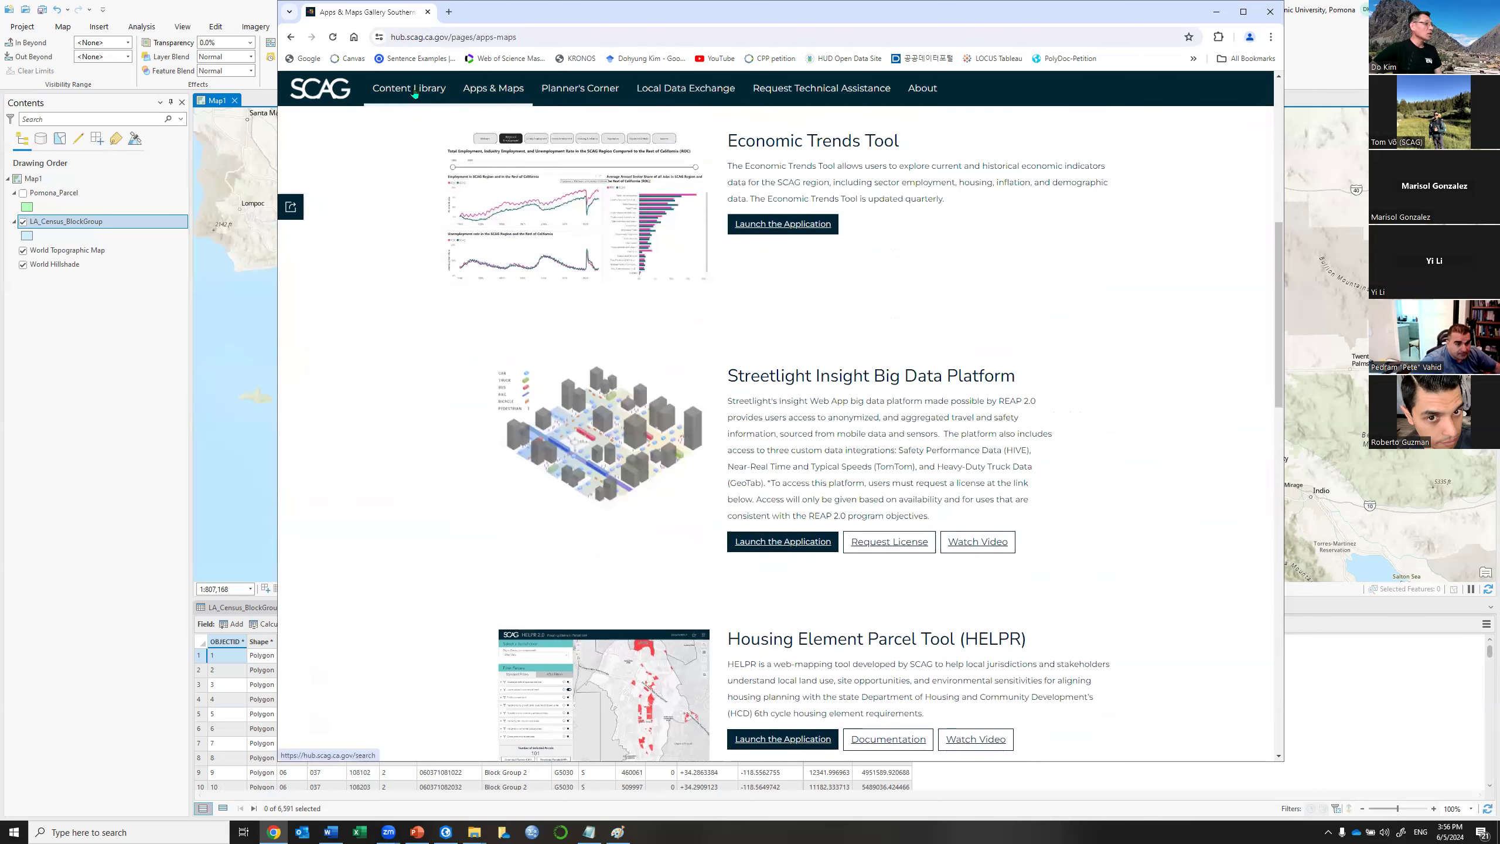
# Open the hub's Content Library and examine the listed datasets, maps and applications, including the American Community Survey disability map.
pyautogui.click(416, 93)
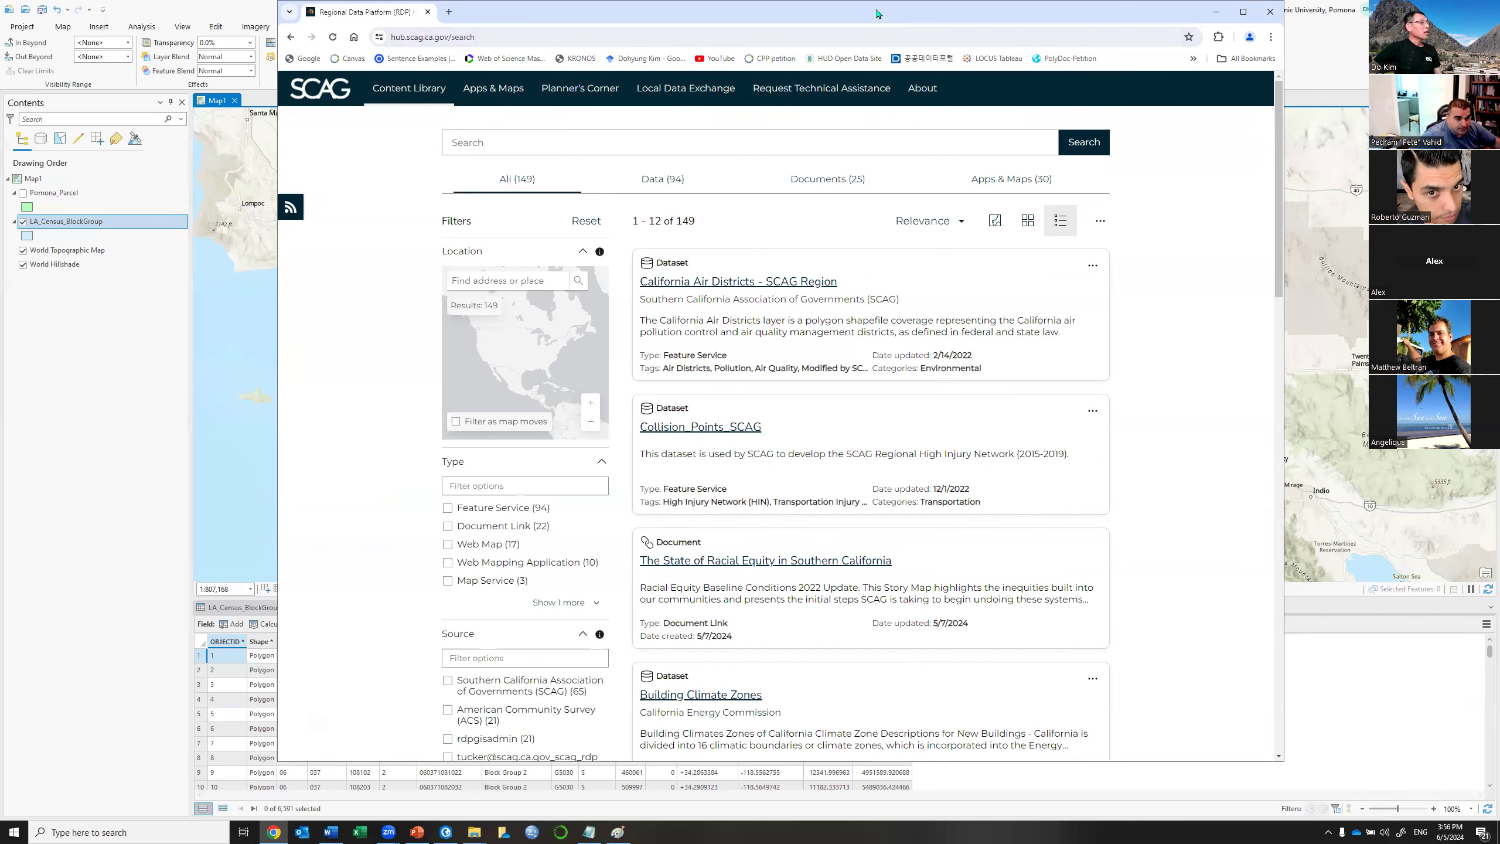
pyautogui.scroll(-3, 1243, 282)
pyautogui.scroll(-5, 1243, 282)
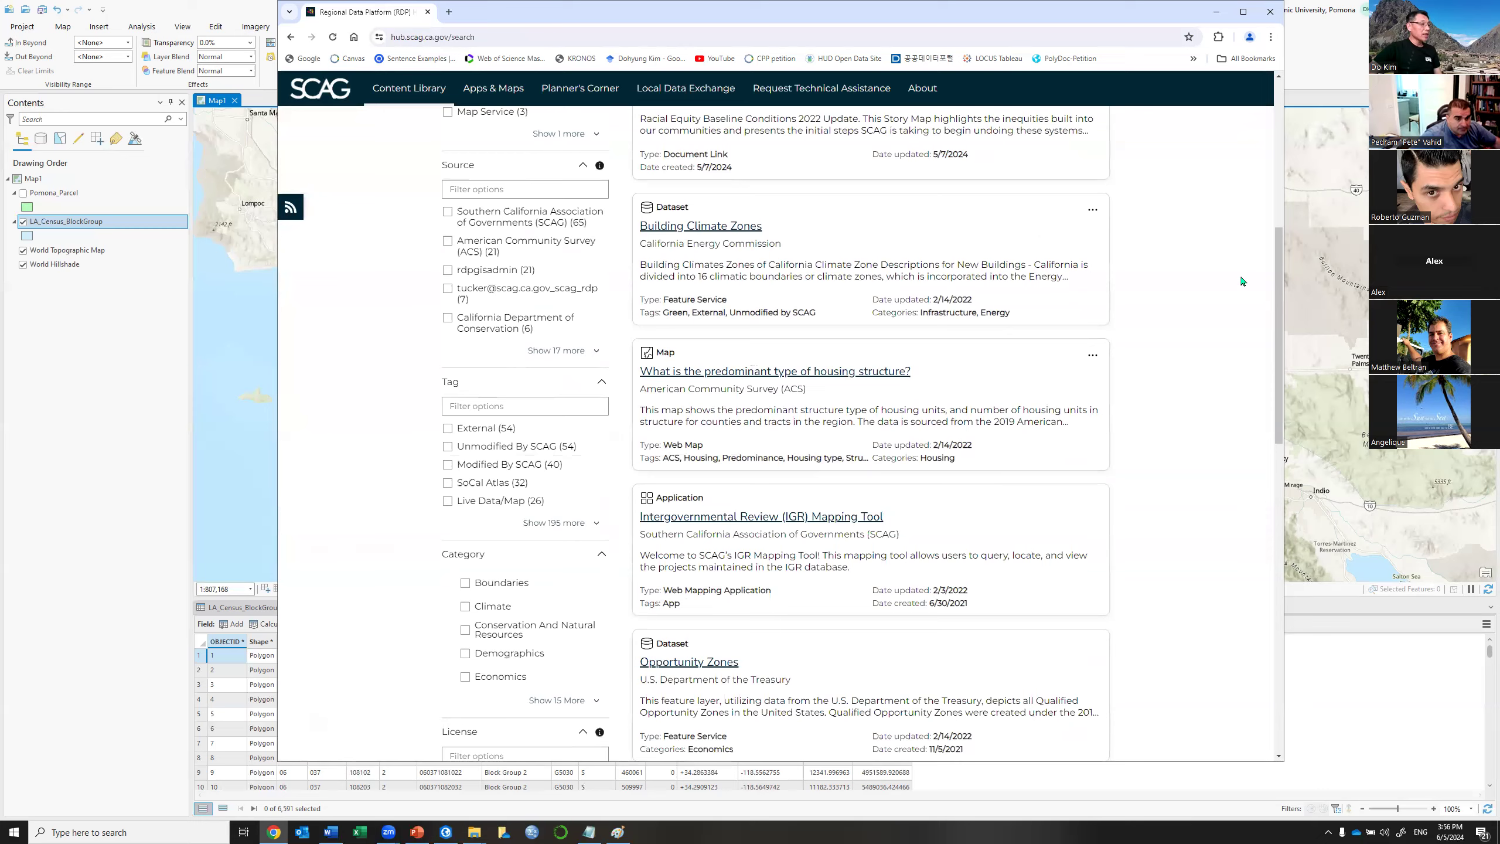
pyautogui.scroll(-4, 1242, 282)
pyautogui.scroll(-2, 1243, 281)
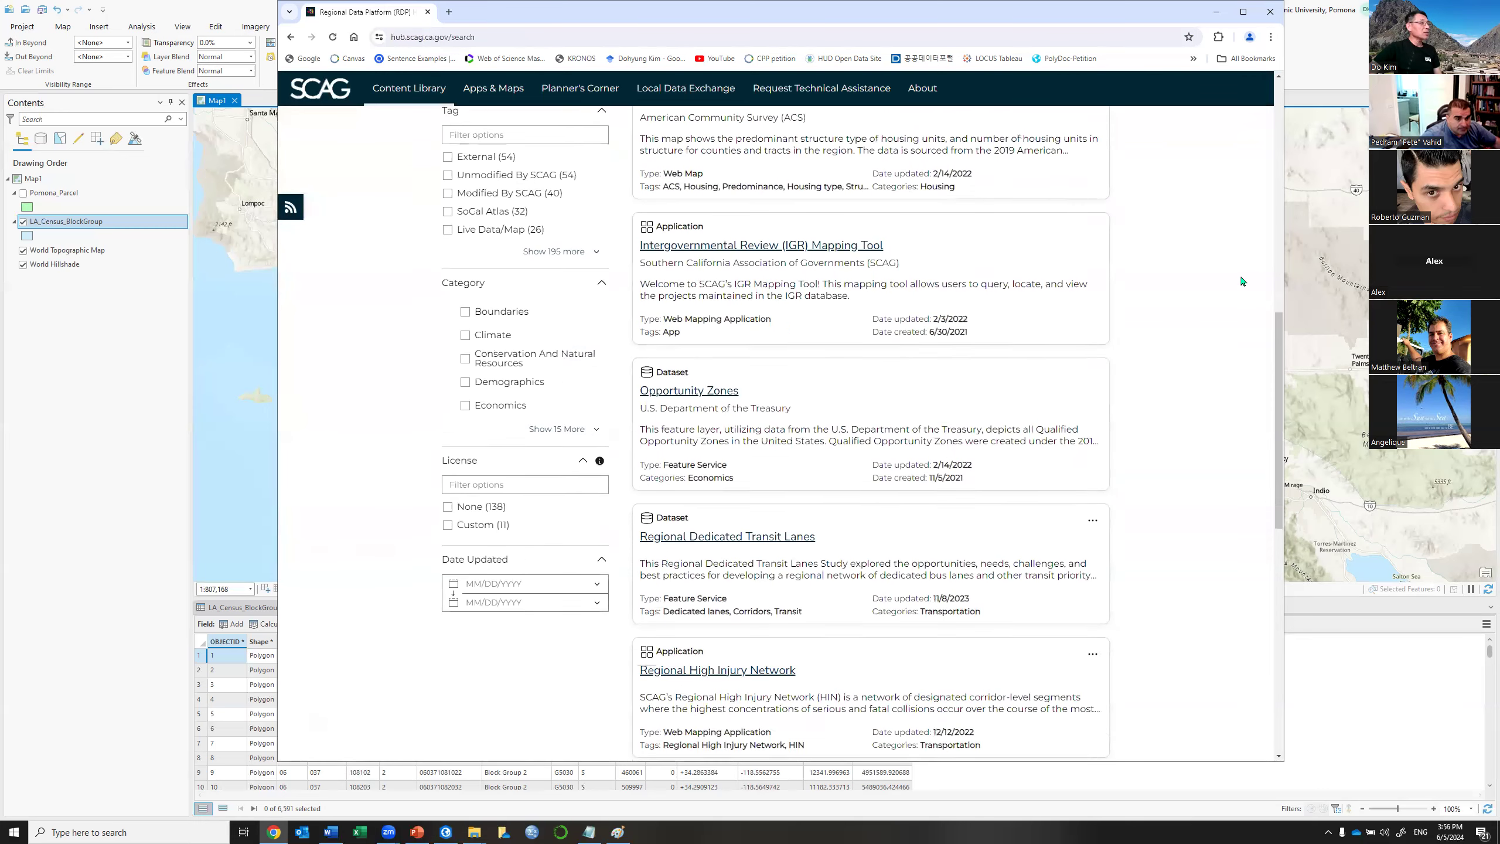
pyautogui.scroll(-3, 1242, 281)
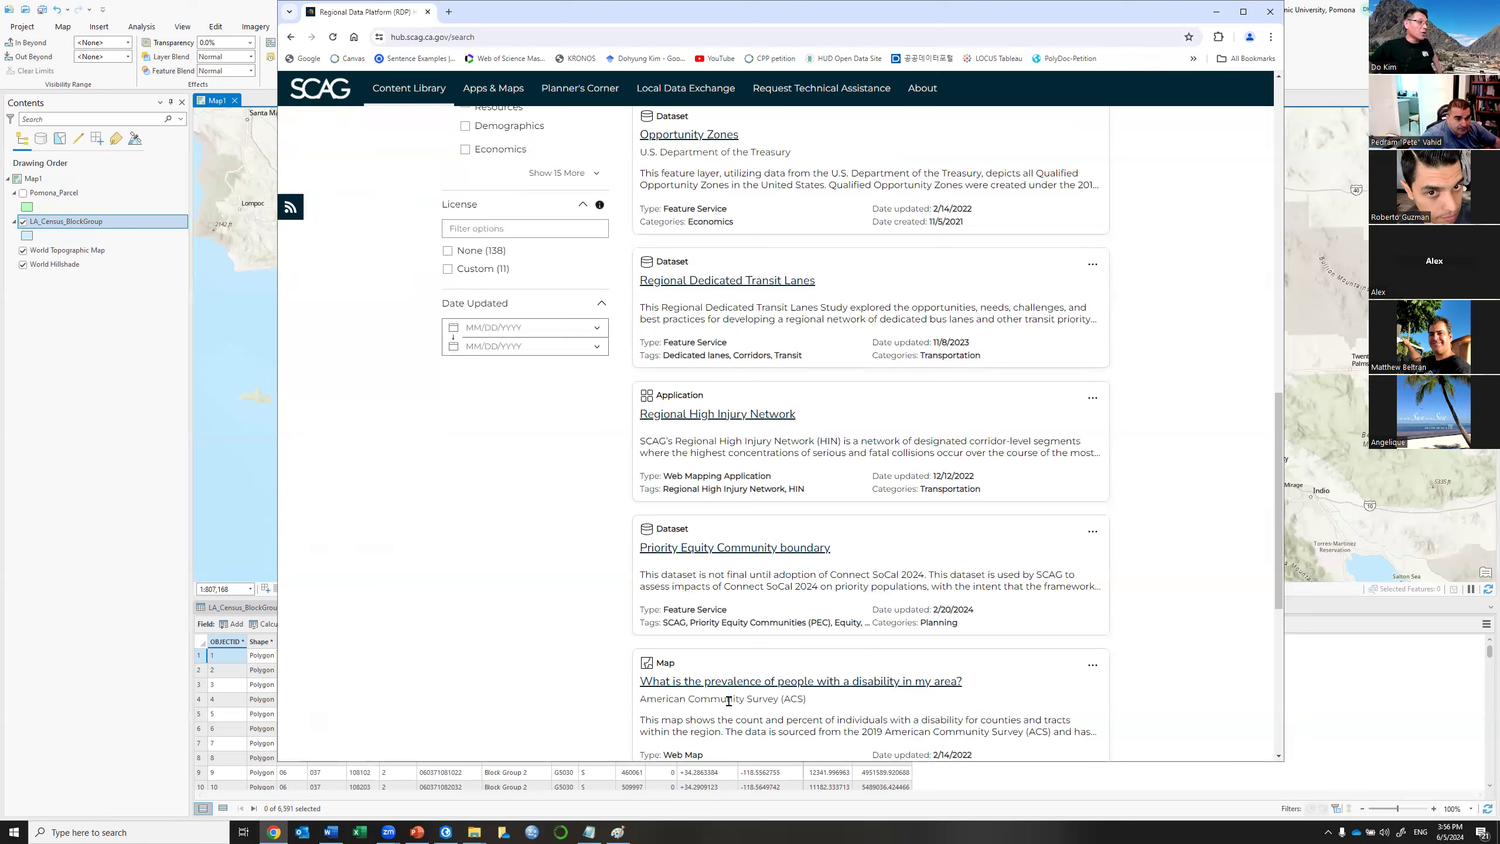
pyautogui.moveTo(694, 699); pyautogui.dragTo(786, 699)
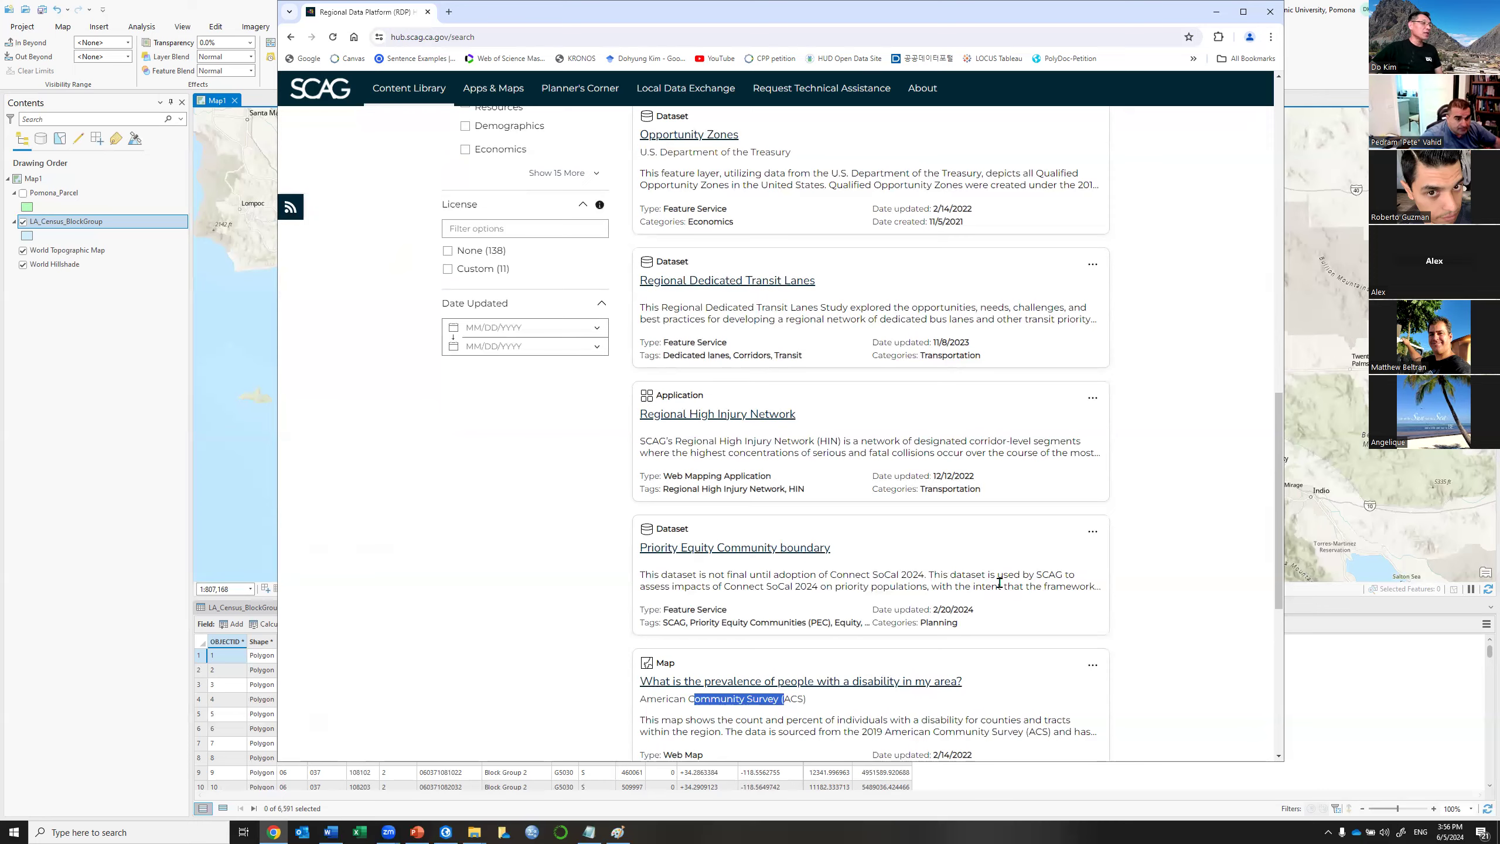
pyautogui.scroll(-3, 999, 582)
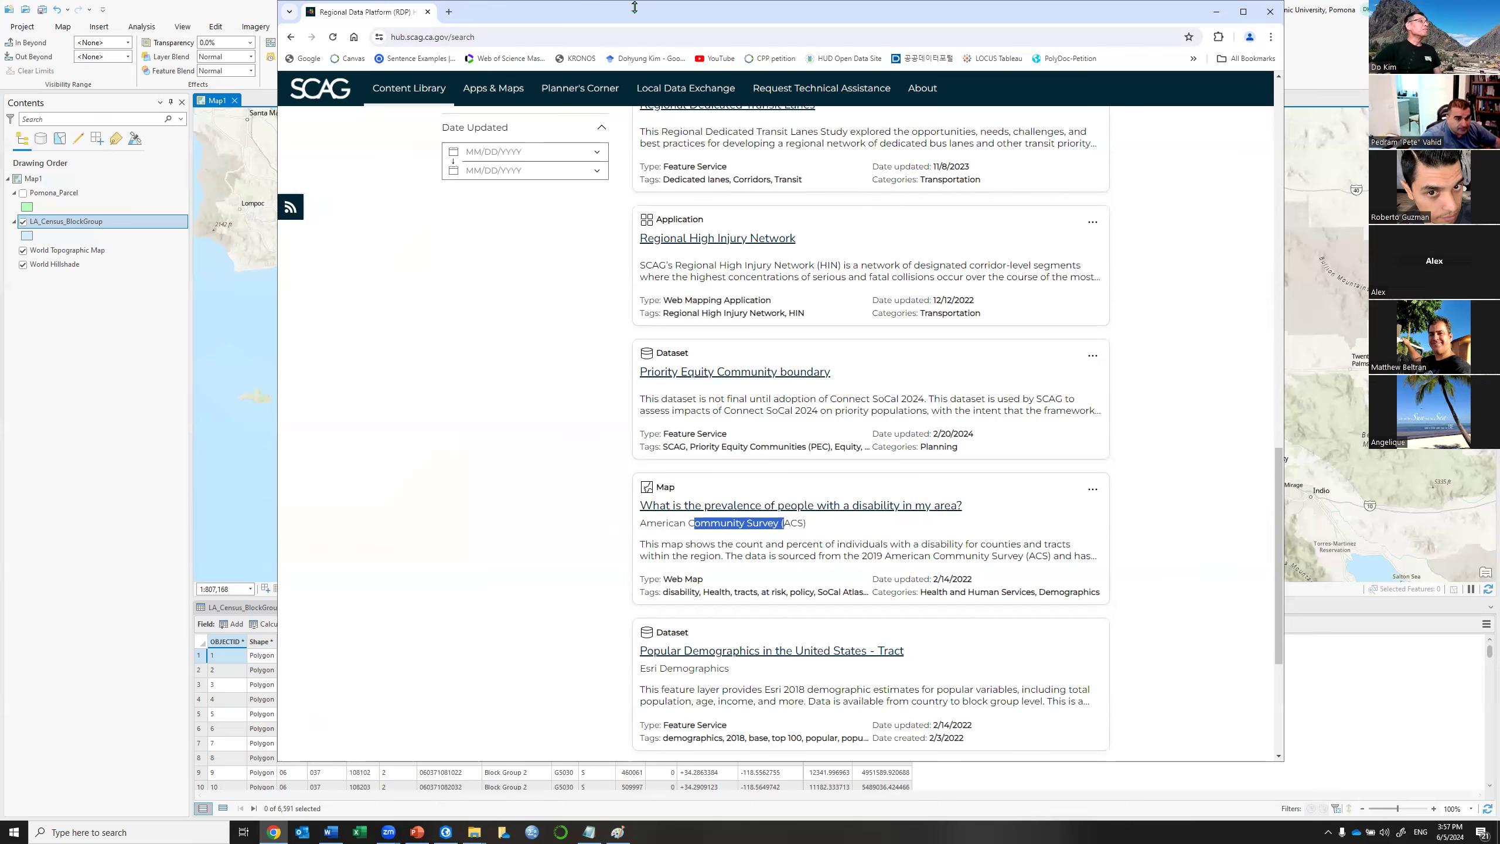
# Search Google for "census tiger" in a new browser tab and open the Census Bureau's TIGER/Line Shapefiles page.
pyautogui.doubleClick(644, 27)
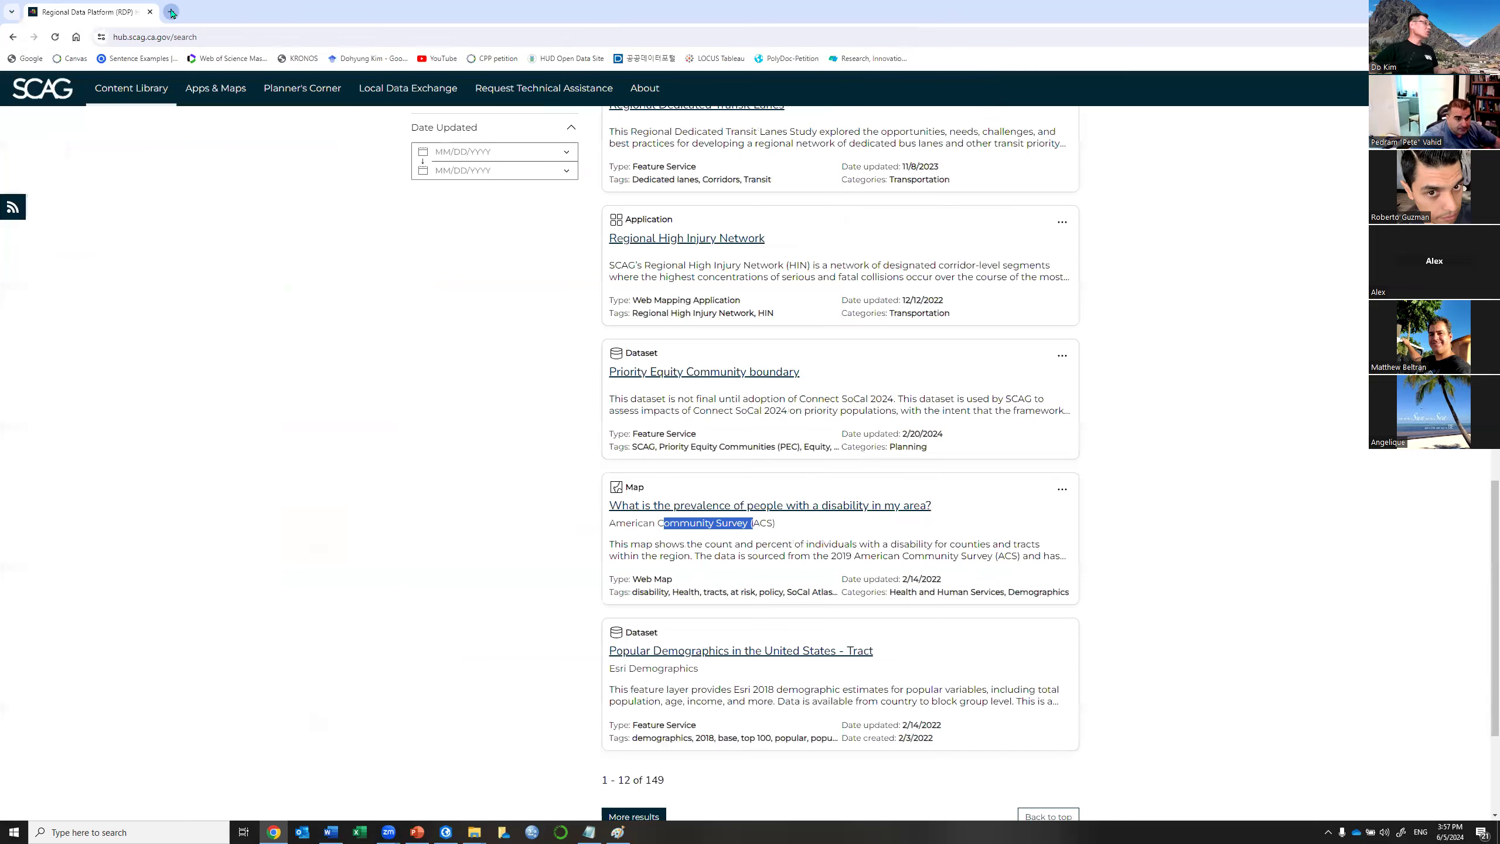
pyautogui.click(171, 13)
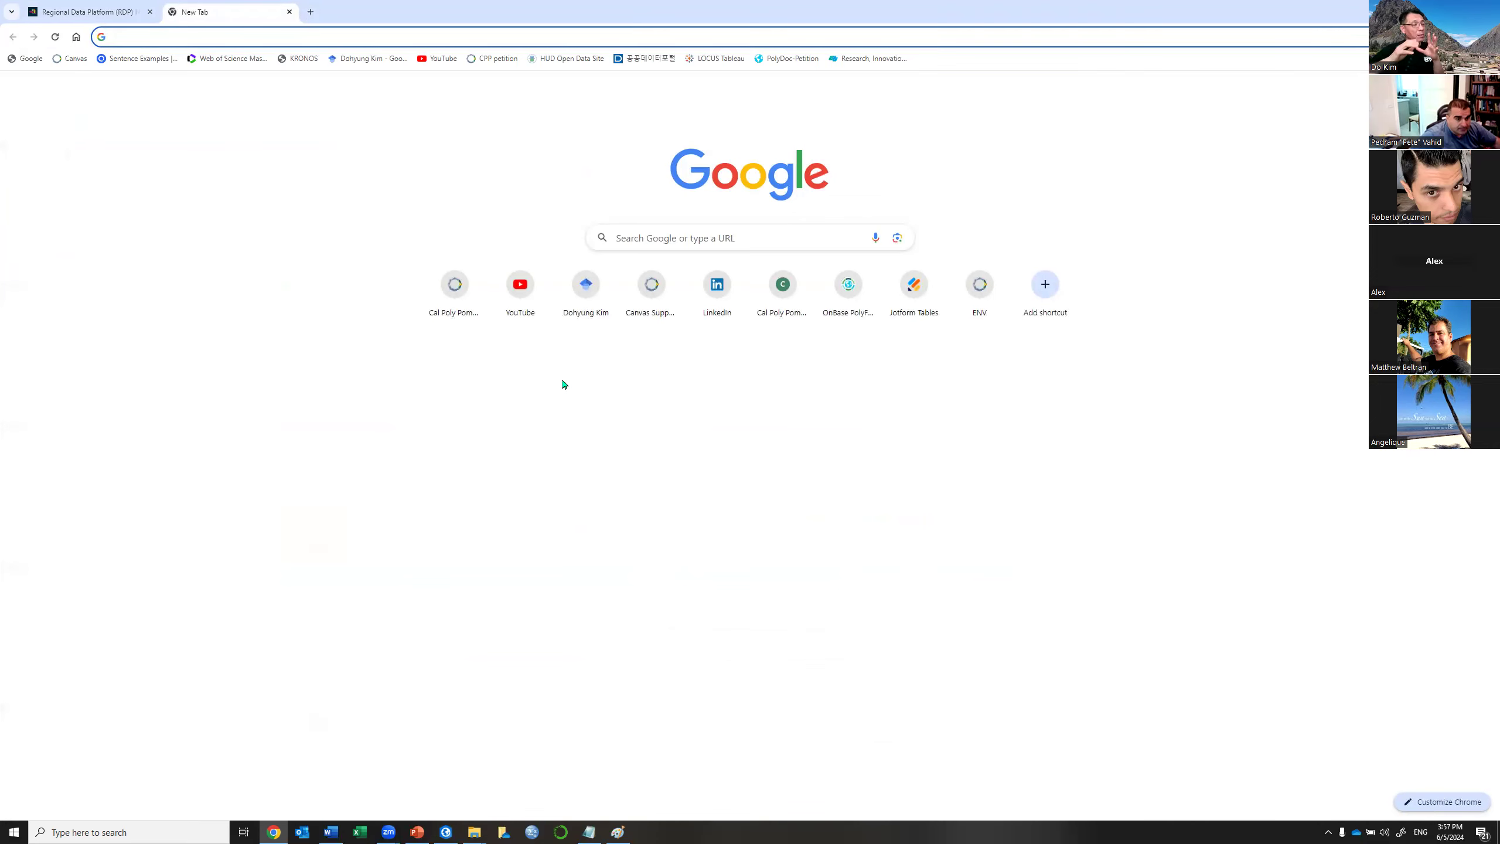
pyautogui.click(683, 232)
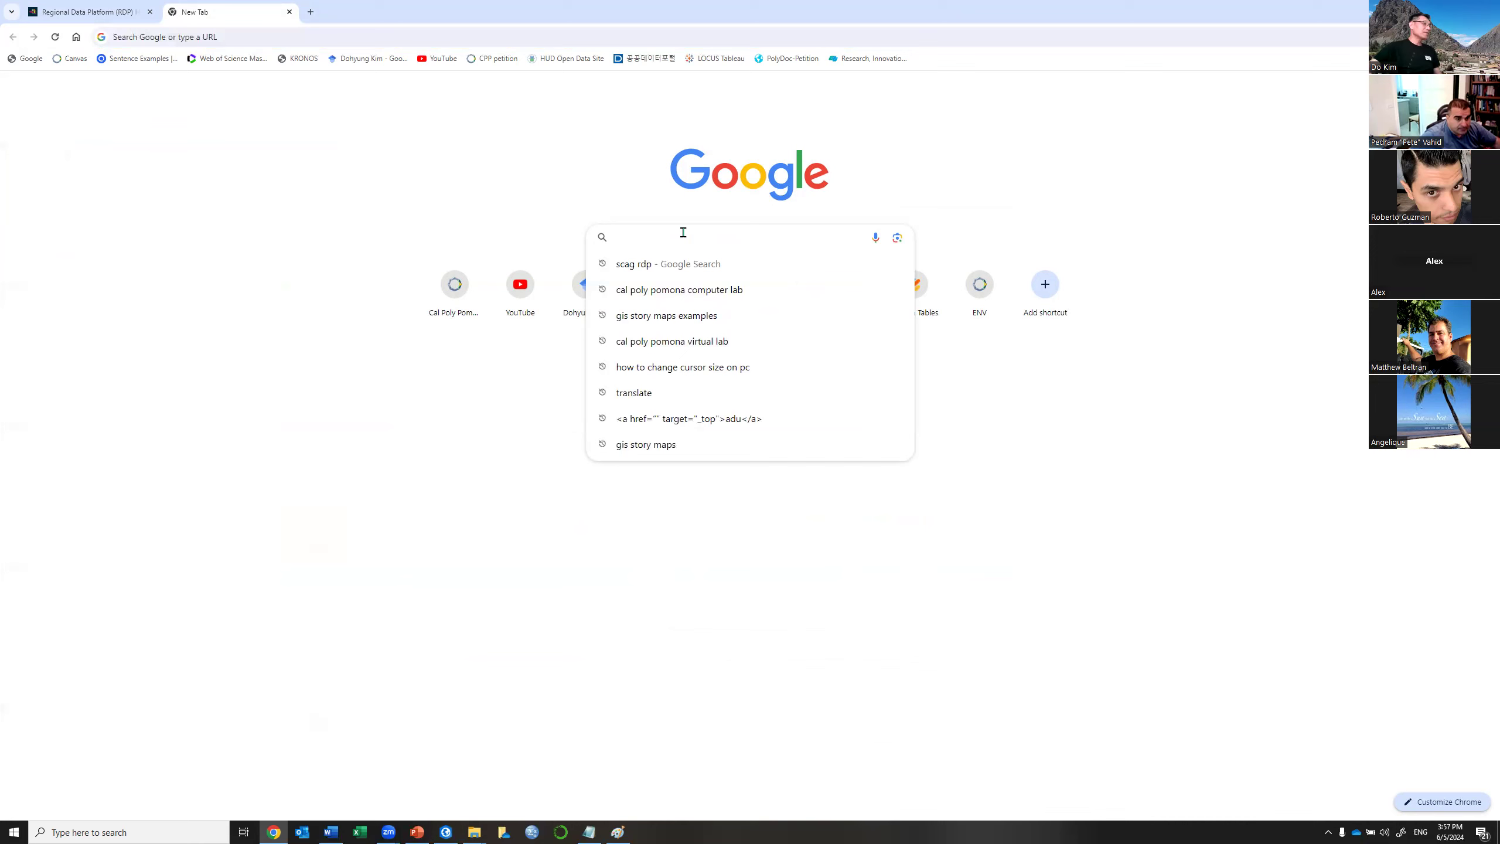
pyautogui.doubleClick(979, 21)
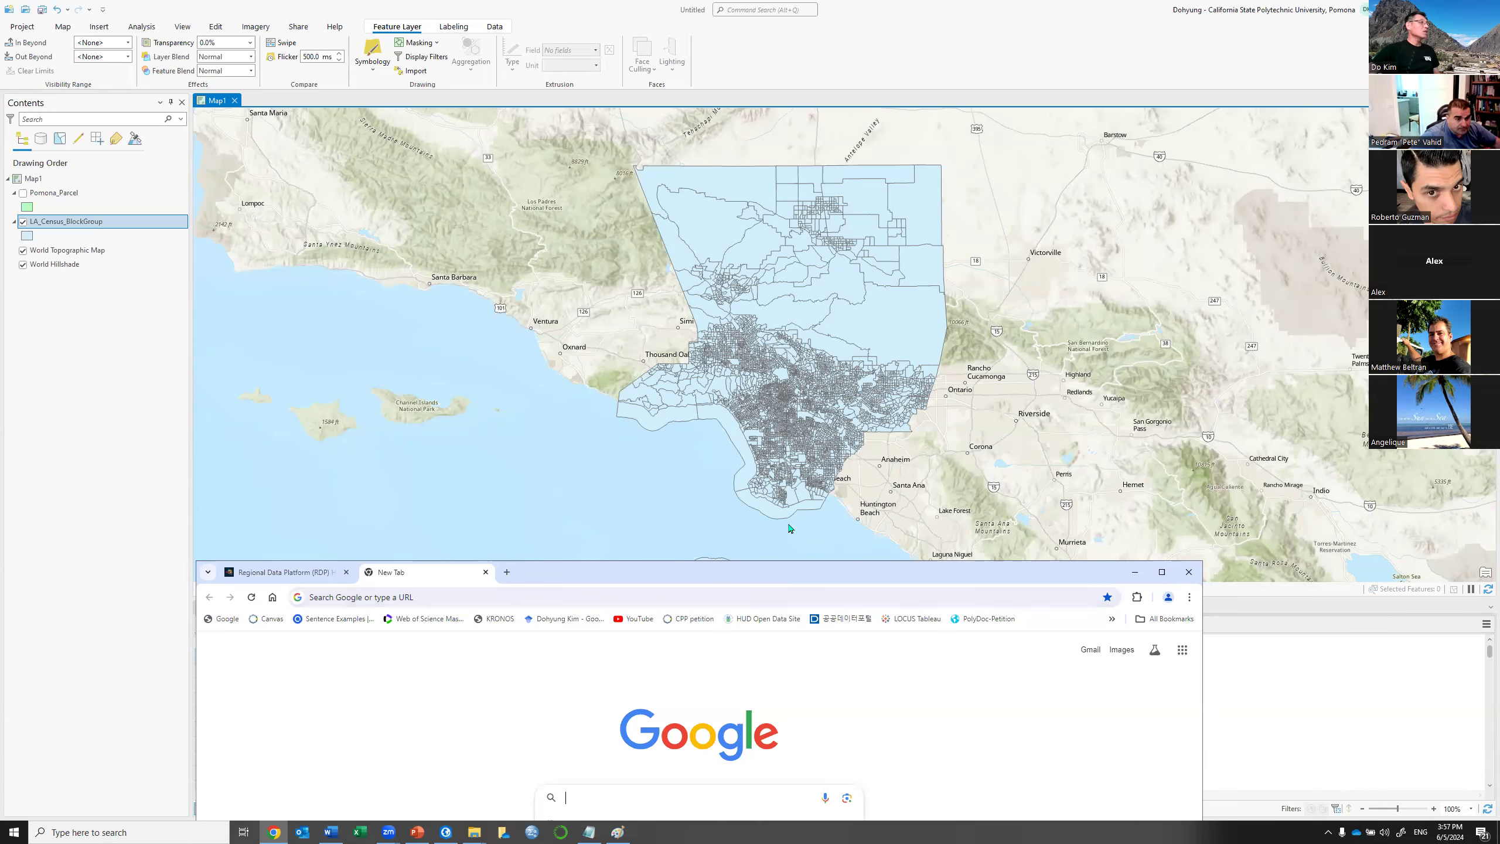
pyautogui.moveTo(862, 6); pyautogui.dragTo(862, 1)
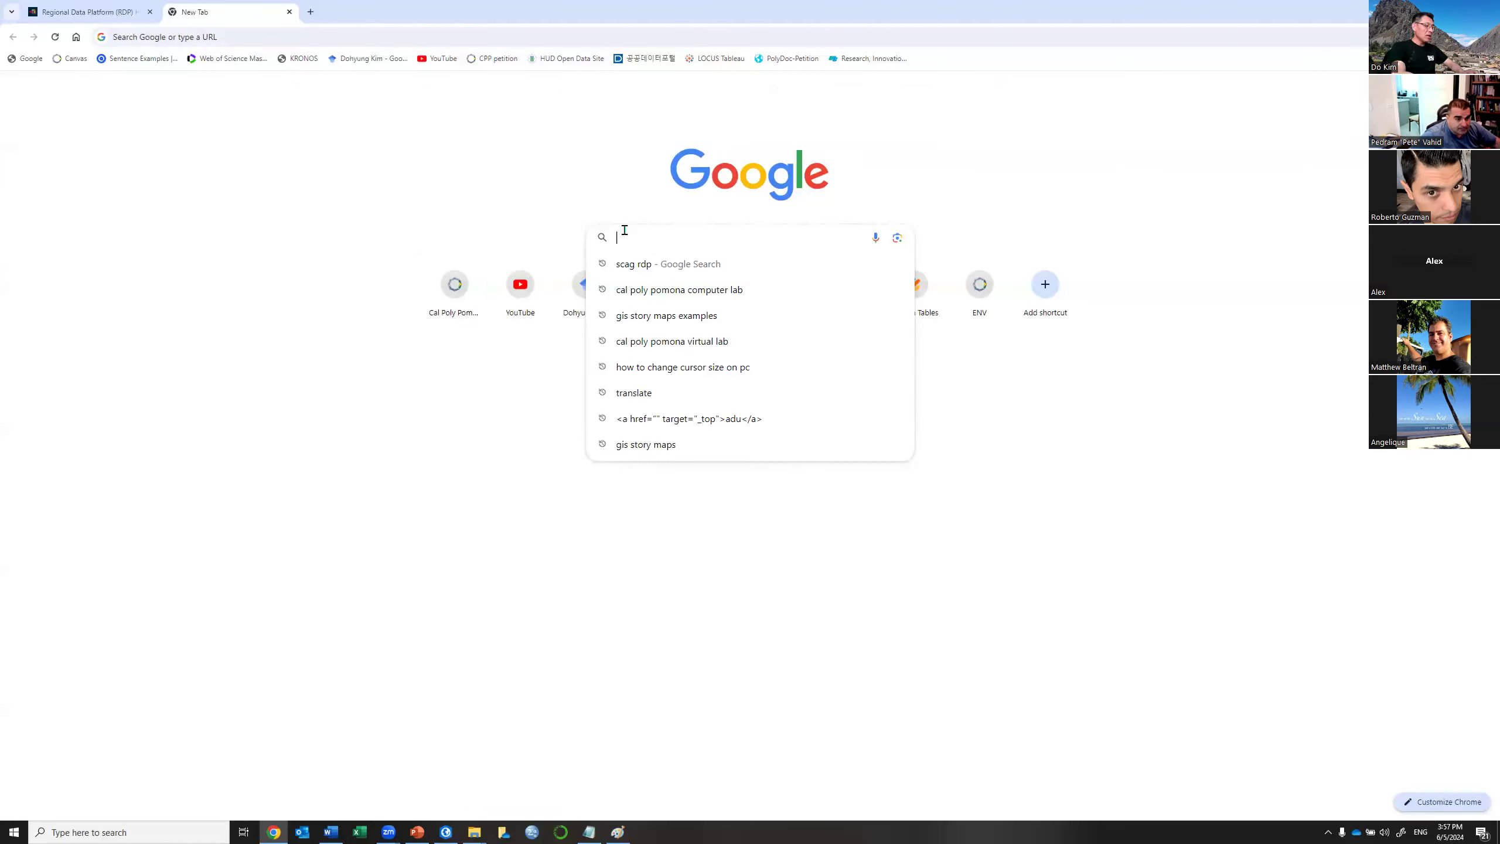
pyautogui.write('census')
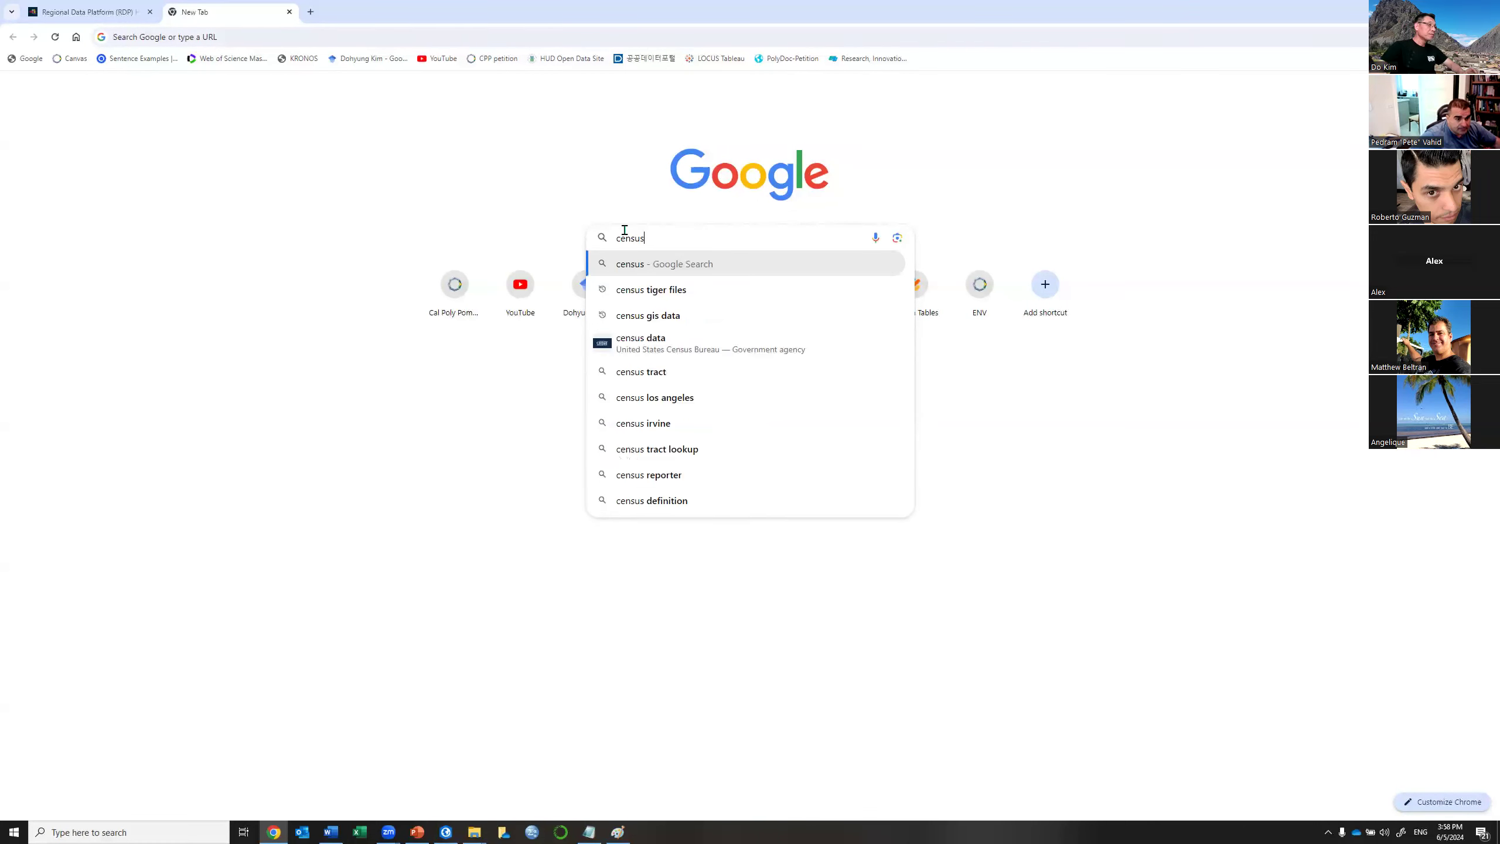
pyautogui.write(' tiger')
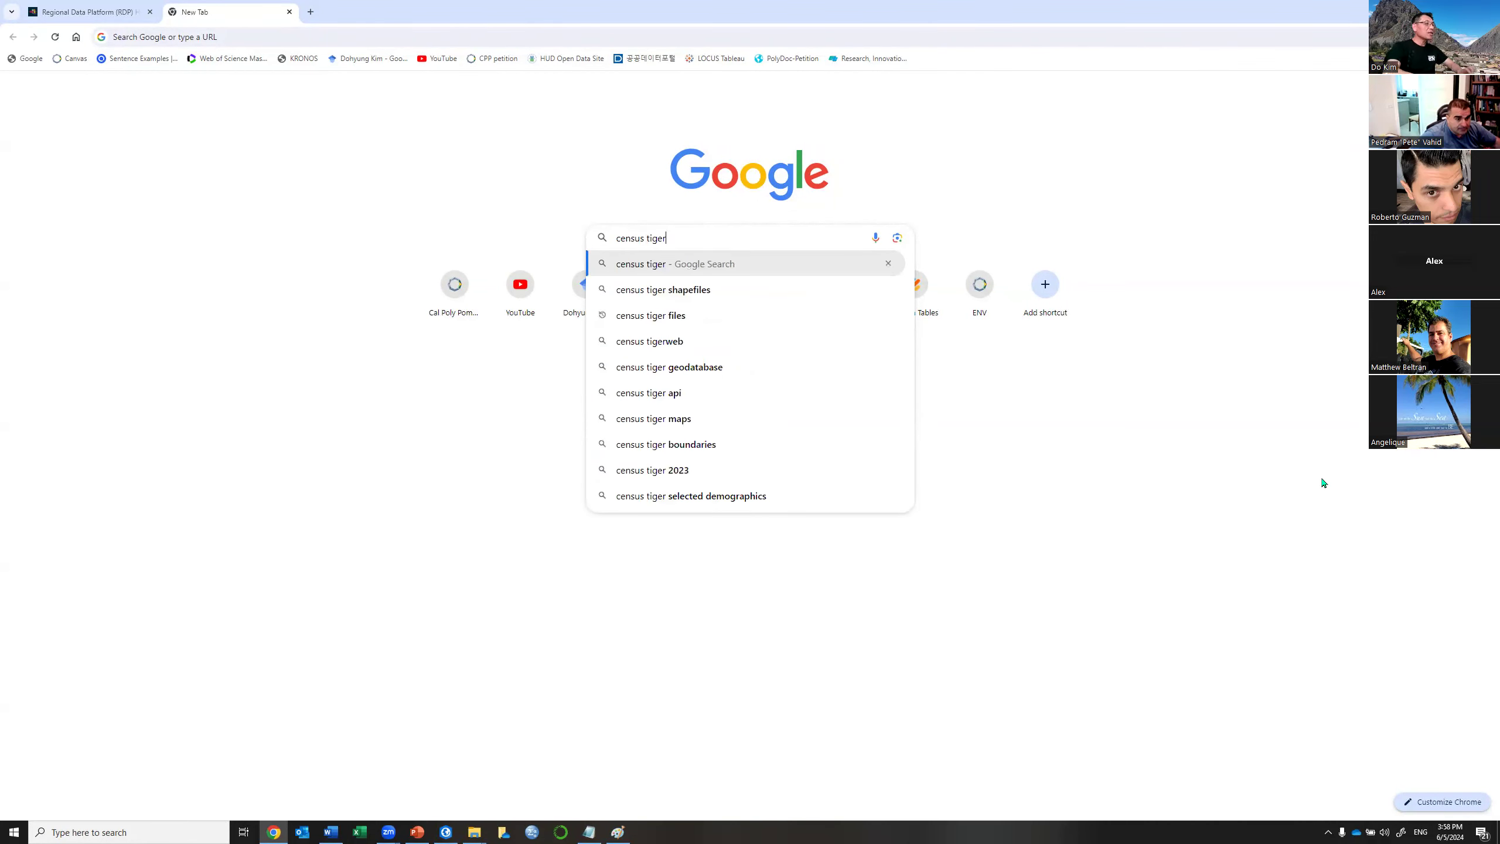
pyautogui.press('Return')
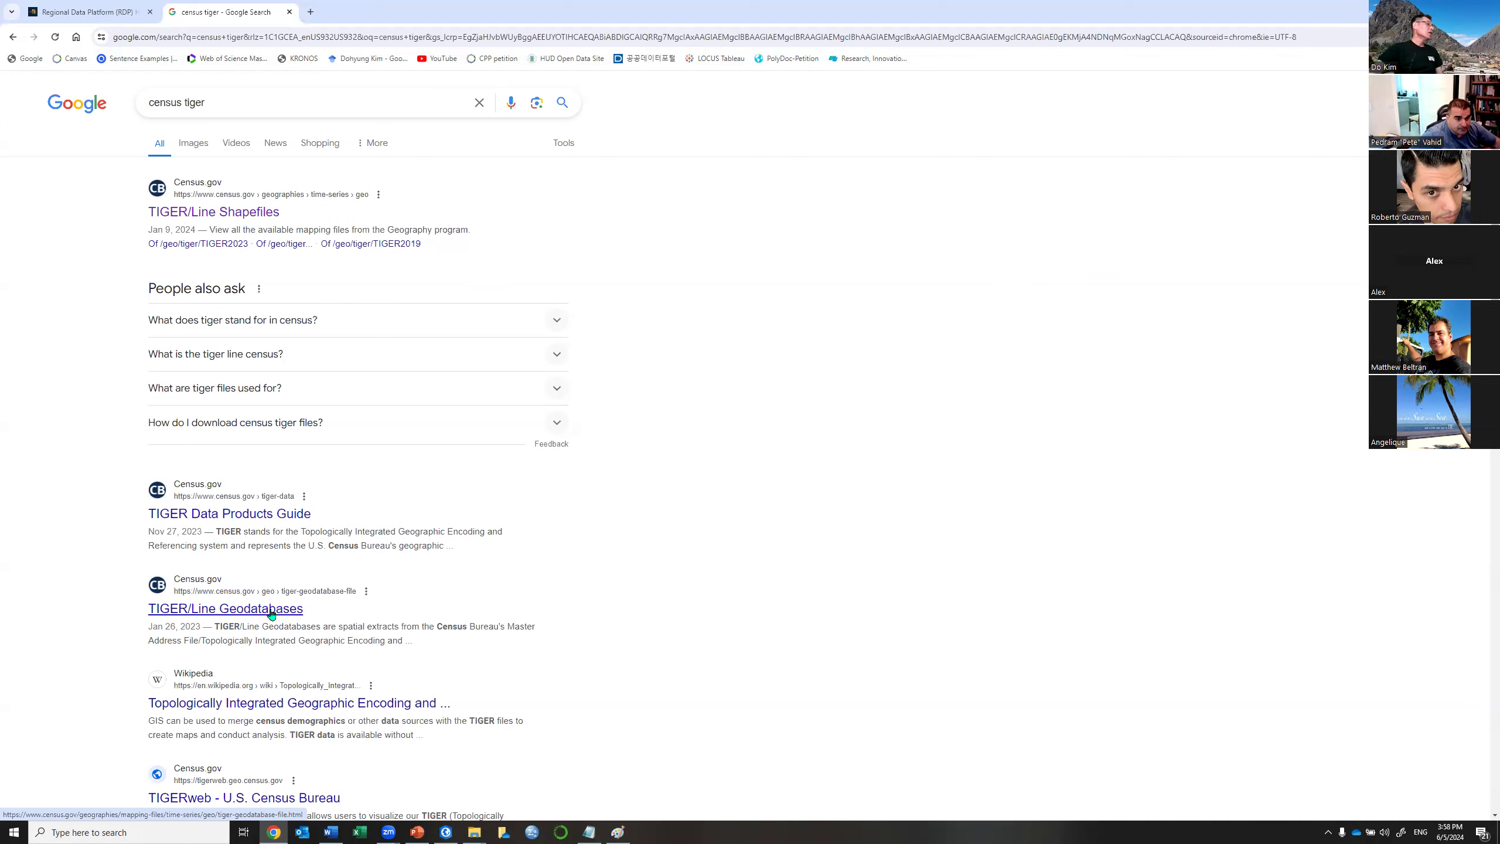
pyautogui.click(251, 219)
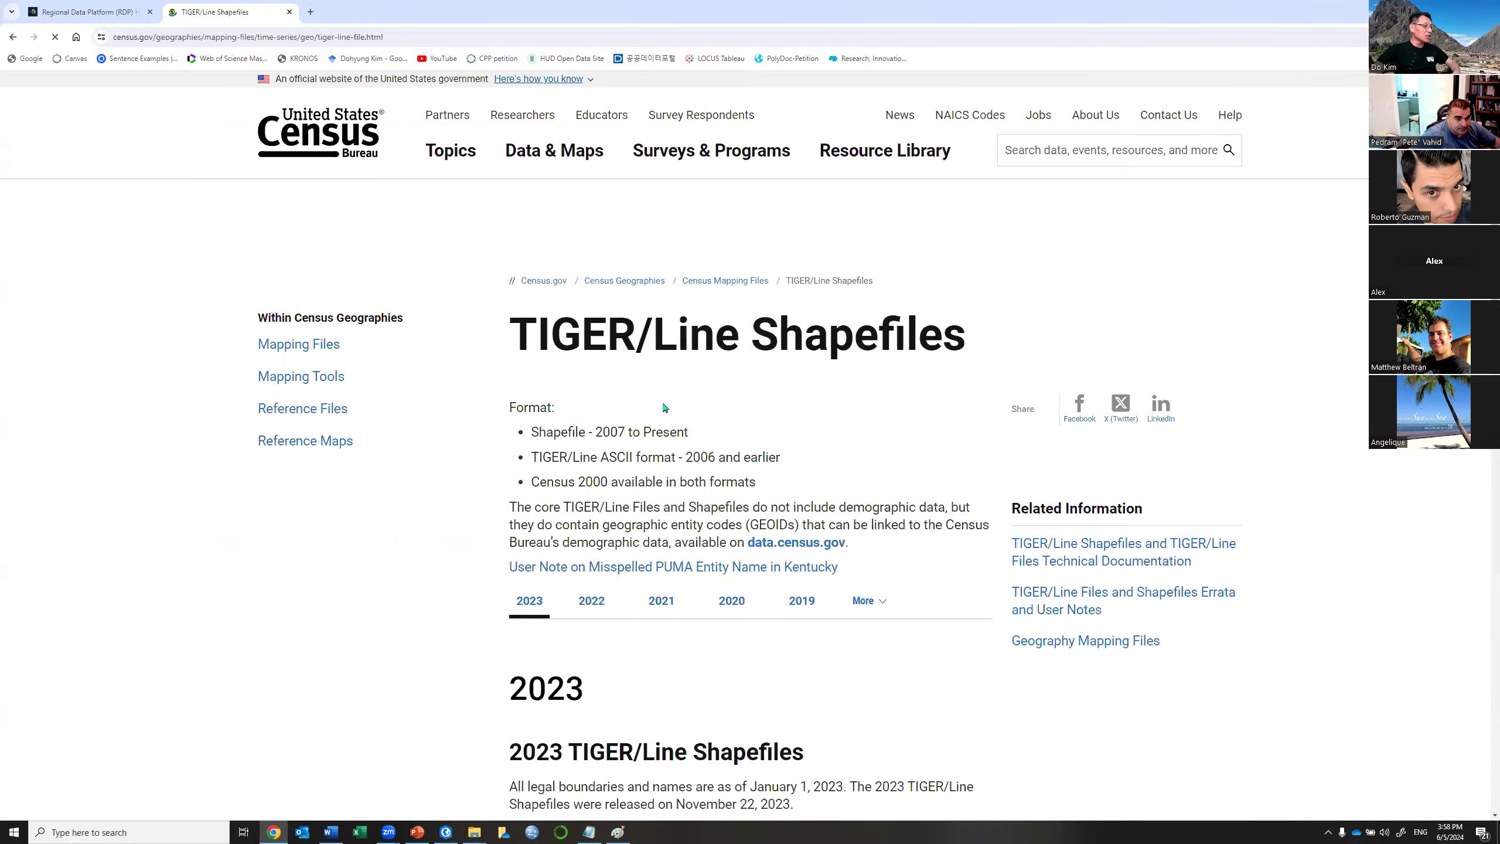
pyautogui.scroll(-1, 733, 454)
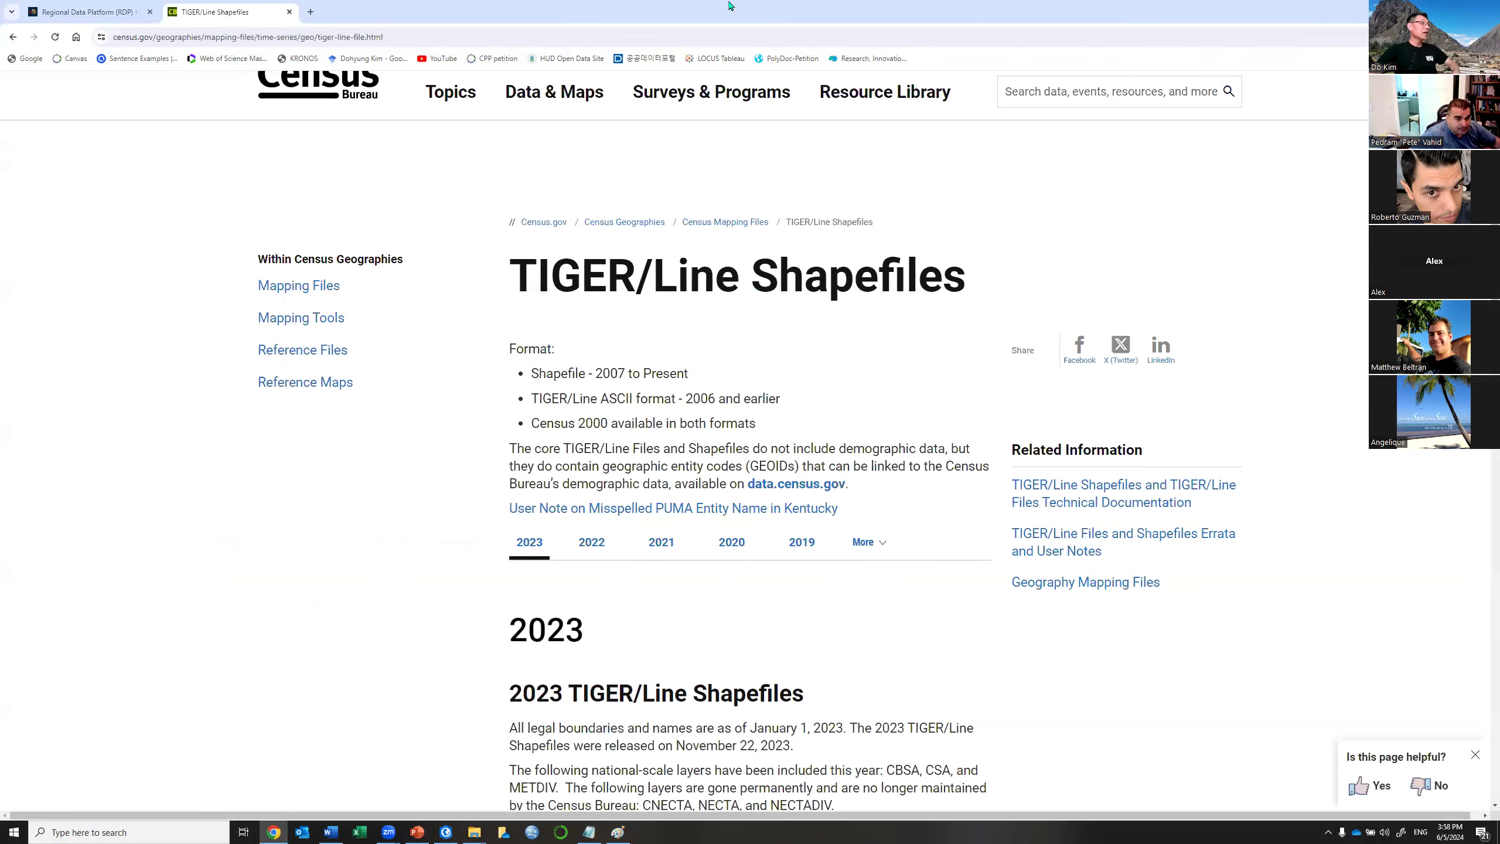
# Switch to ArcGIS Pro and bring the LA_Census_BlockGroup attribute table into focus.
pyautogui.hotkey('alt', 'Tab')
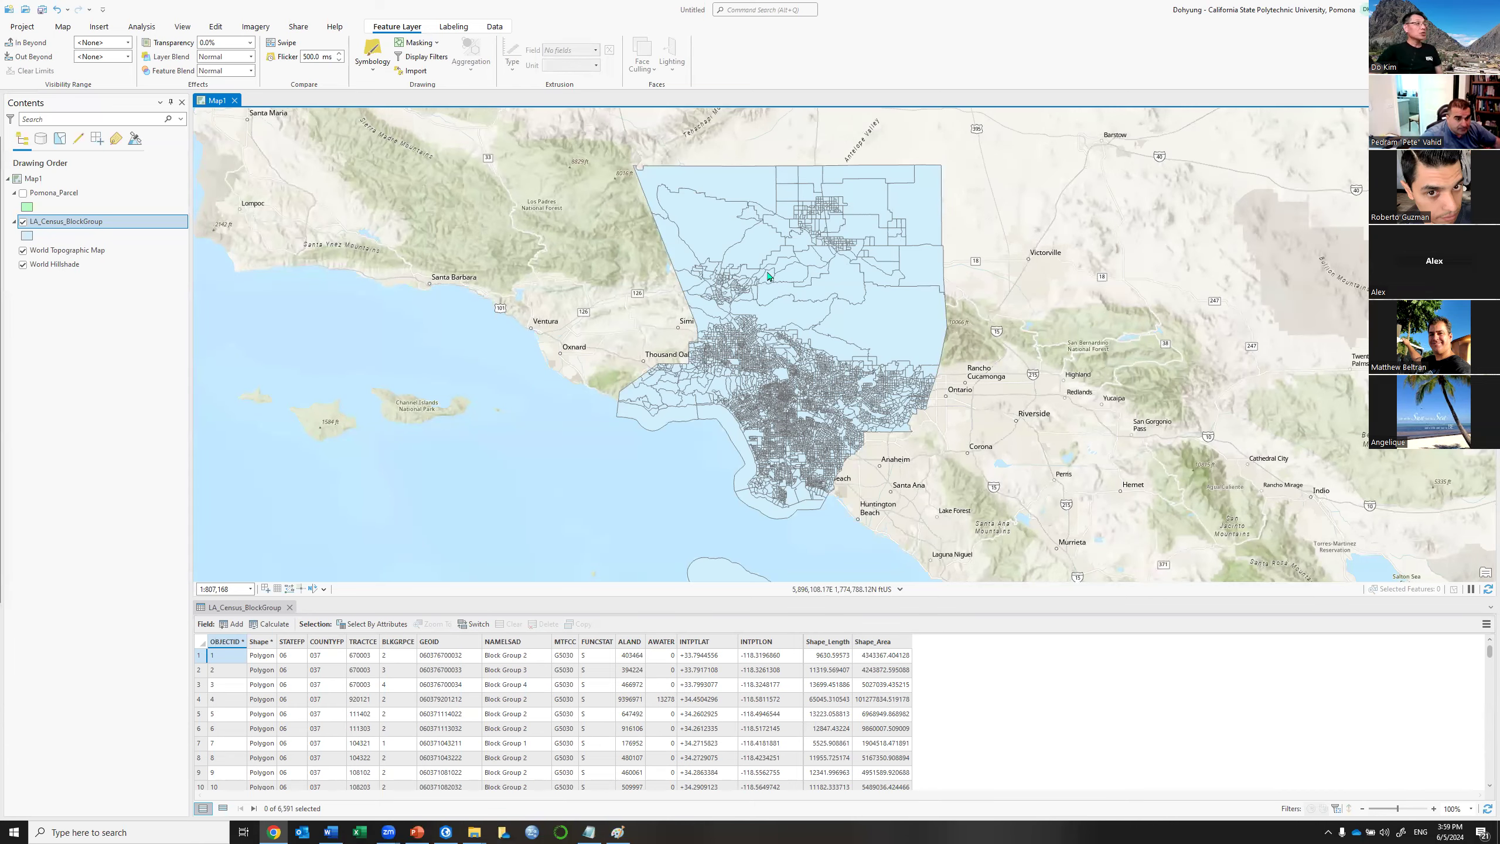
pyautogui.hotkey('alt', 'Tab')
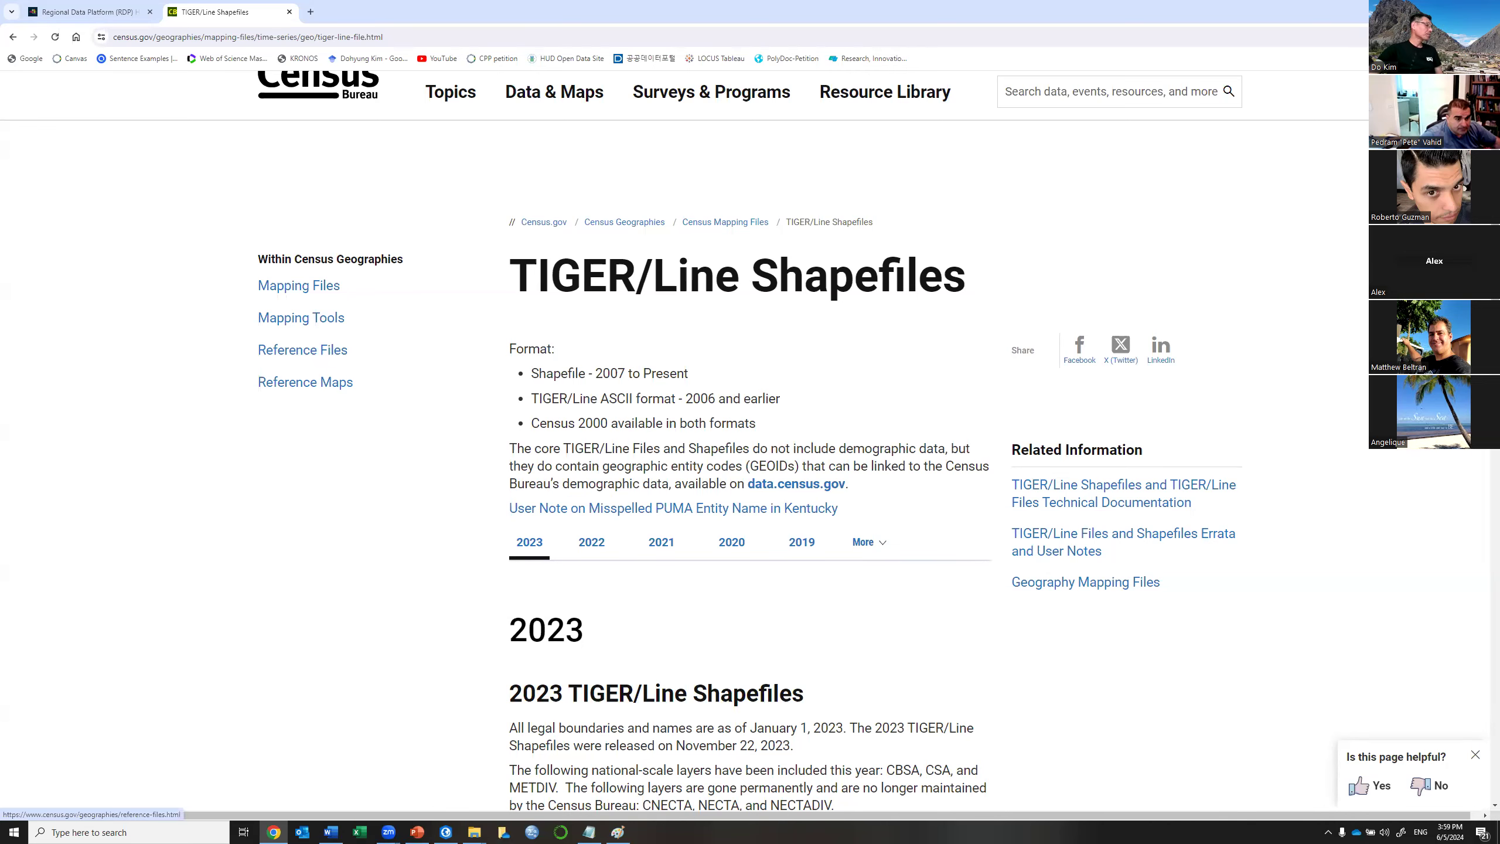
pyautogui.hotkey('alt', 'Tab')
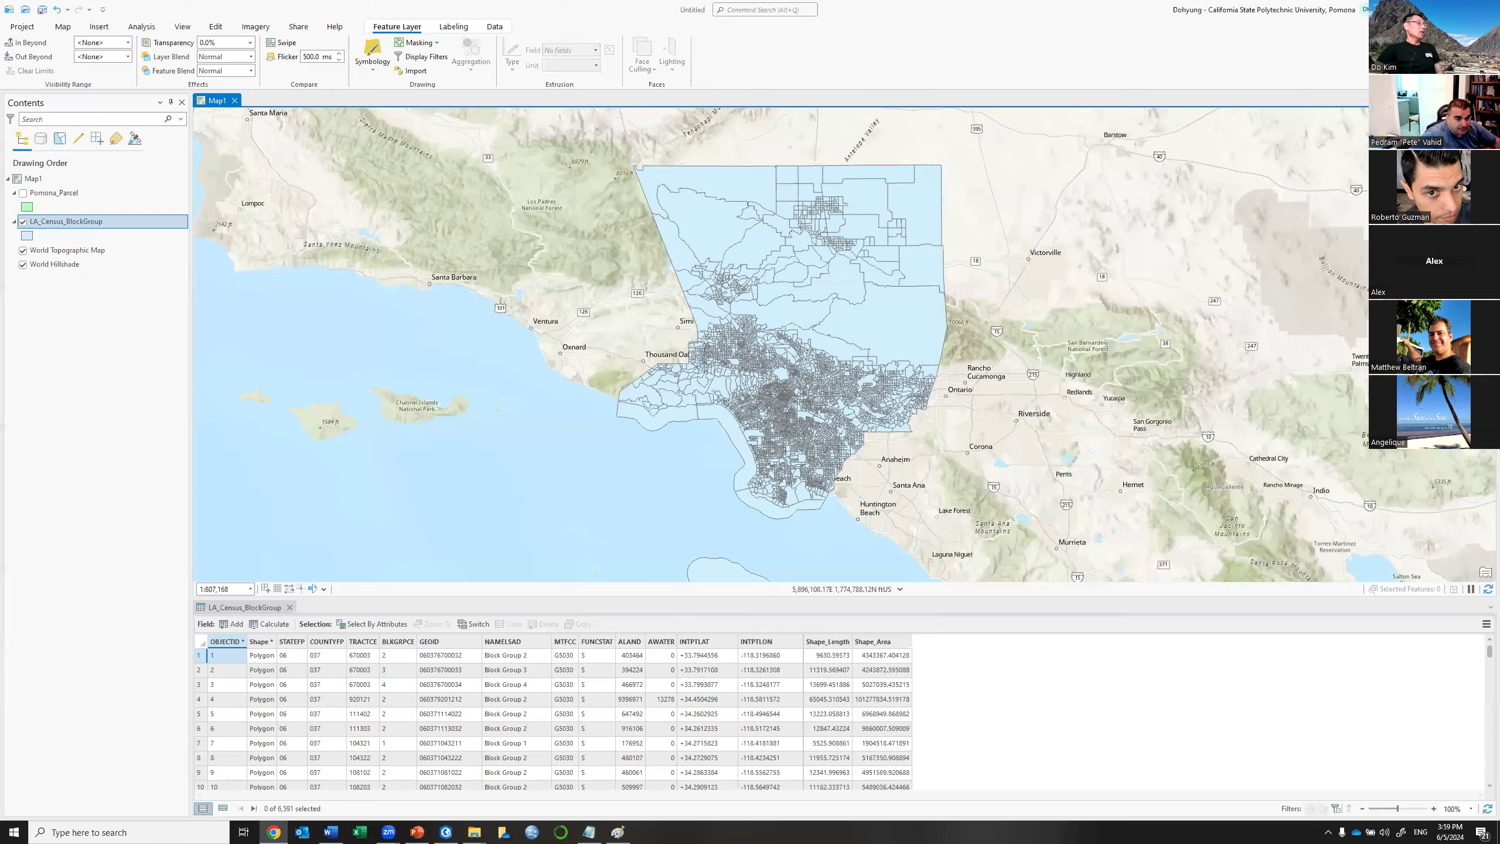
pyautogui.click(474, 832)
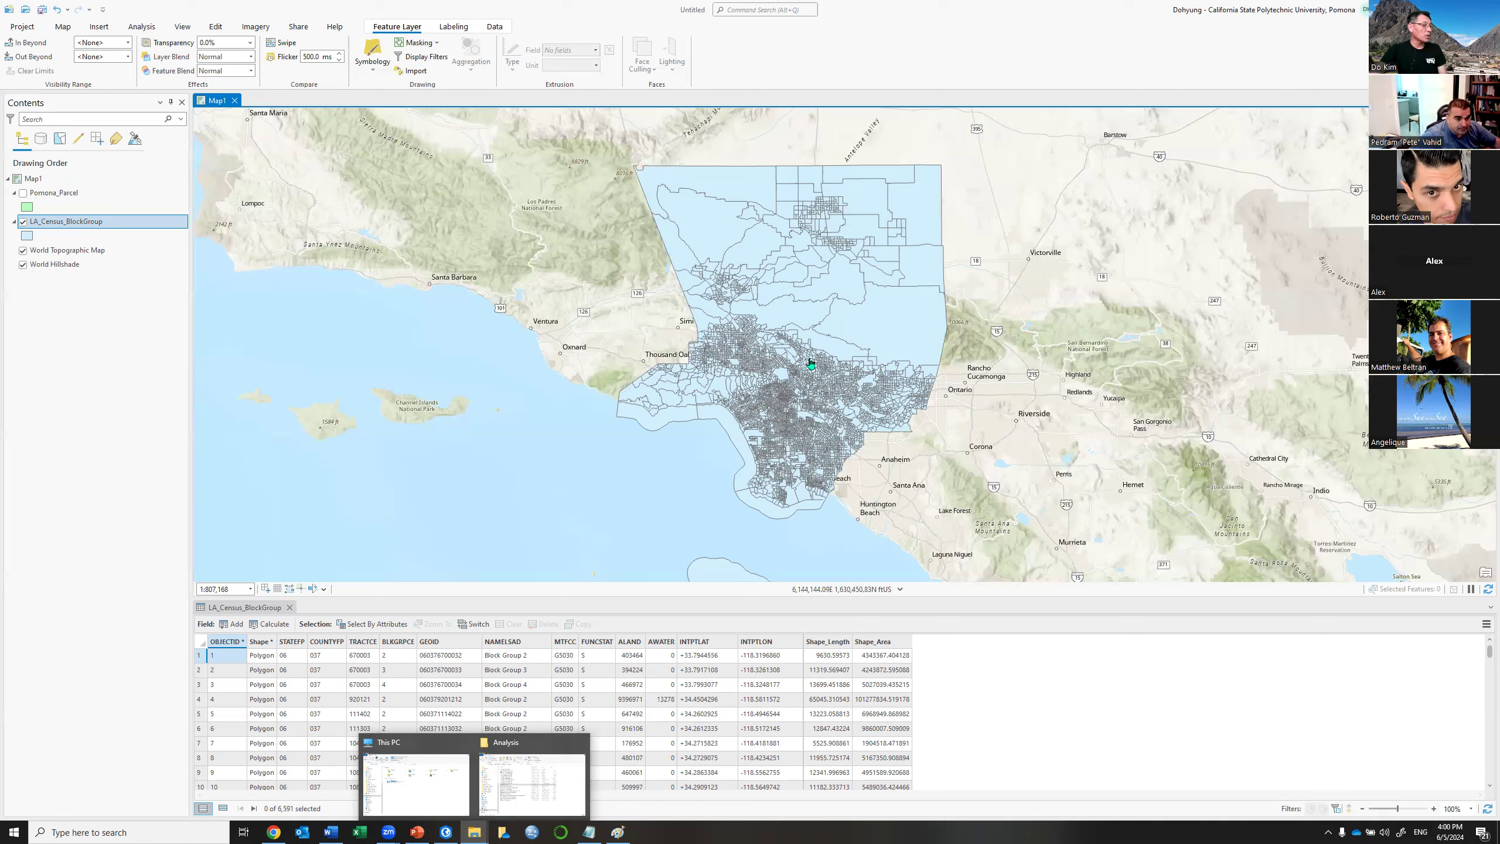
pyautogui.click(264, 613)
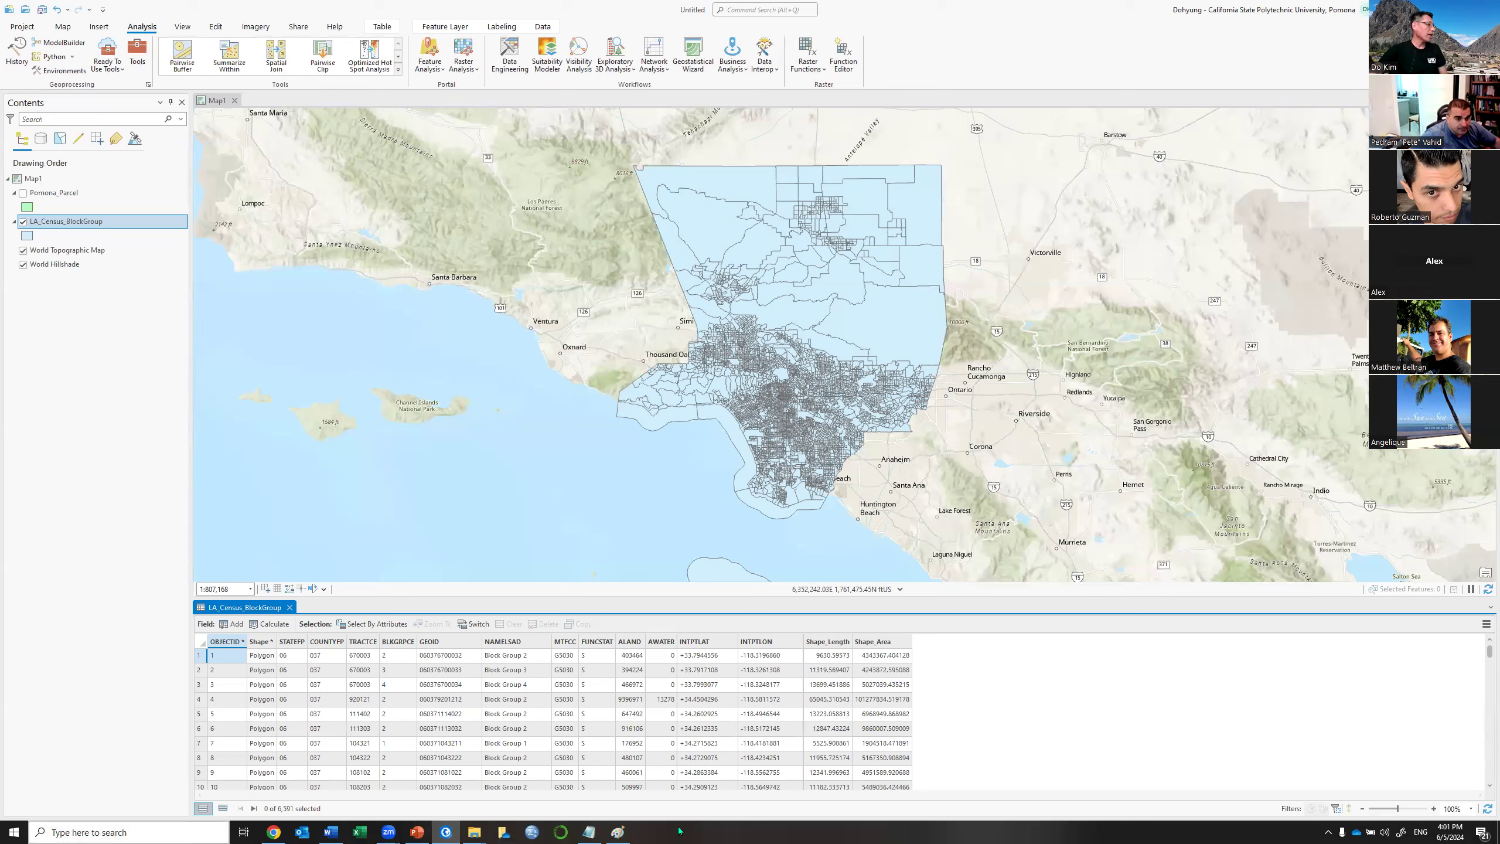
# Switch to File Explorer, enlarge its window and open the Research\GIS_Training\Training folder on drive C.
pyautogui.moveTo(481, 832)
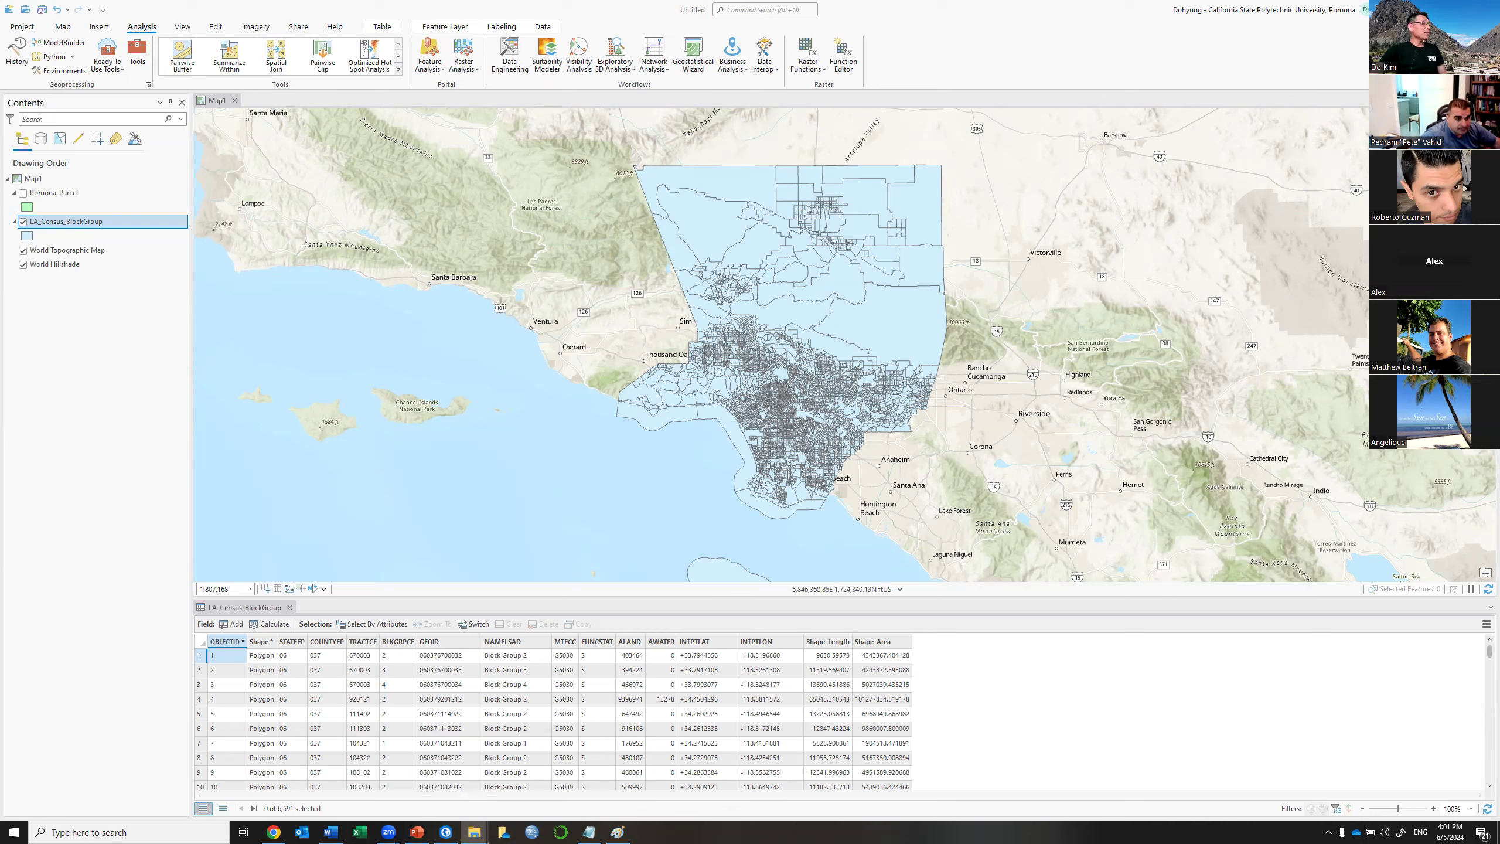
pyautogui.hotkey('alt', 'Tab')
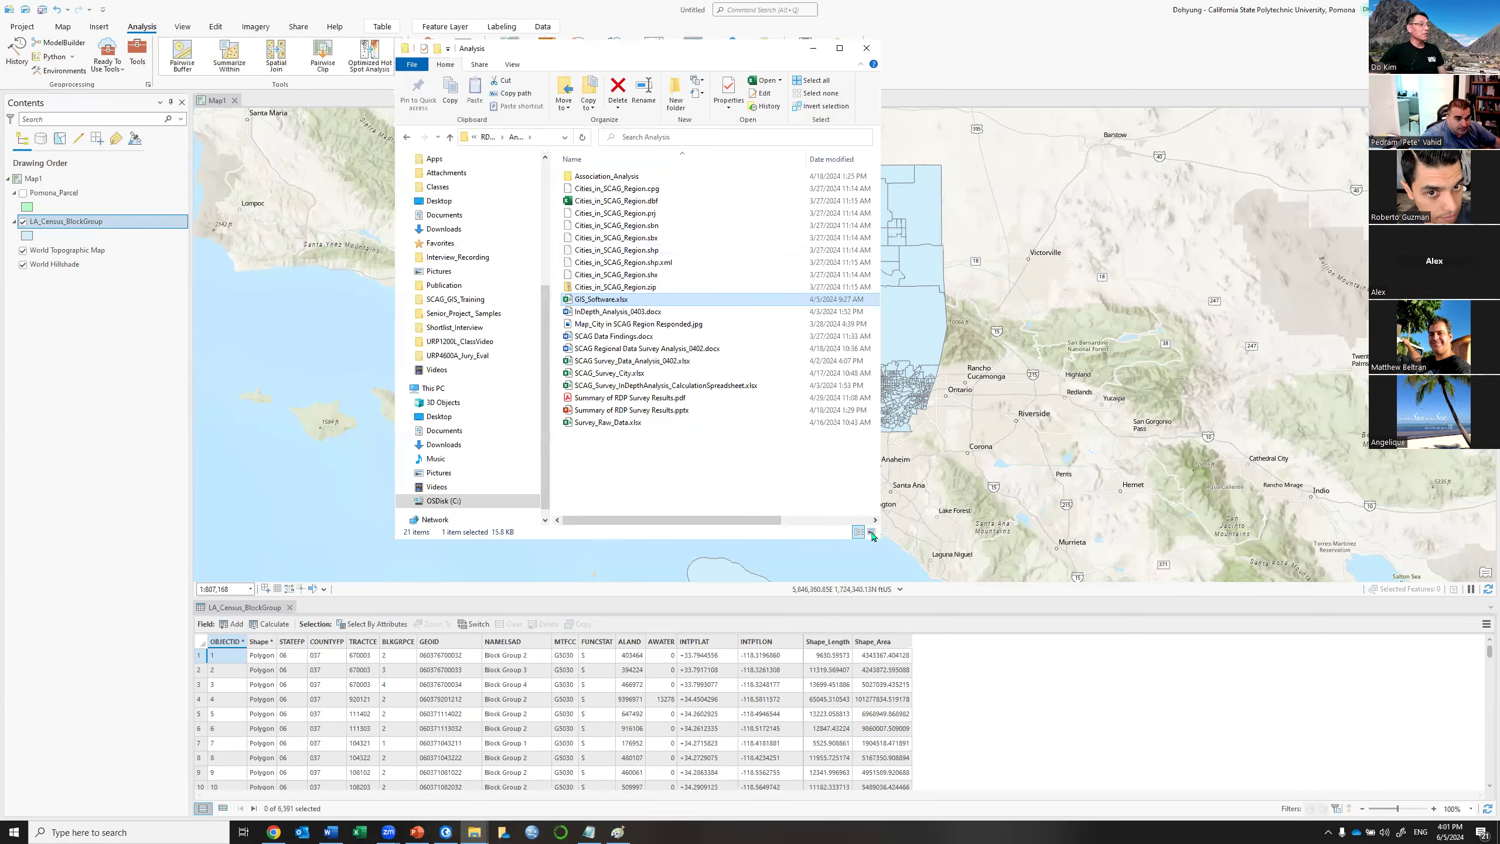
pyautogui.moveTo(887, 541); pyautogui.dragTo(1156, 561)
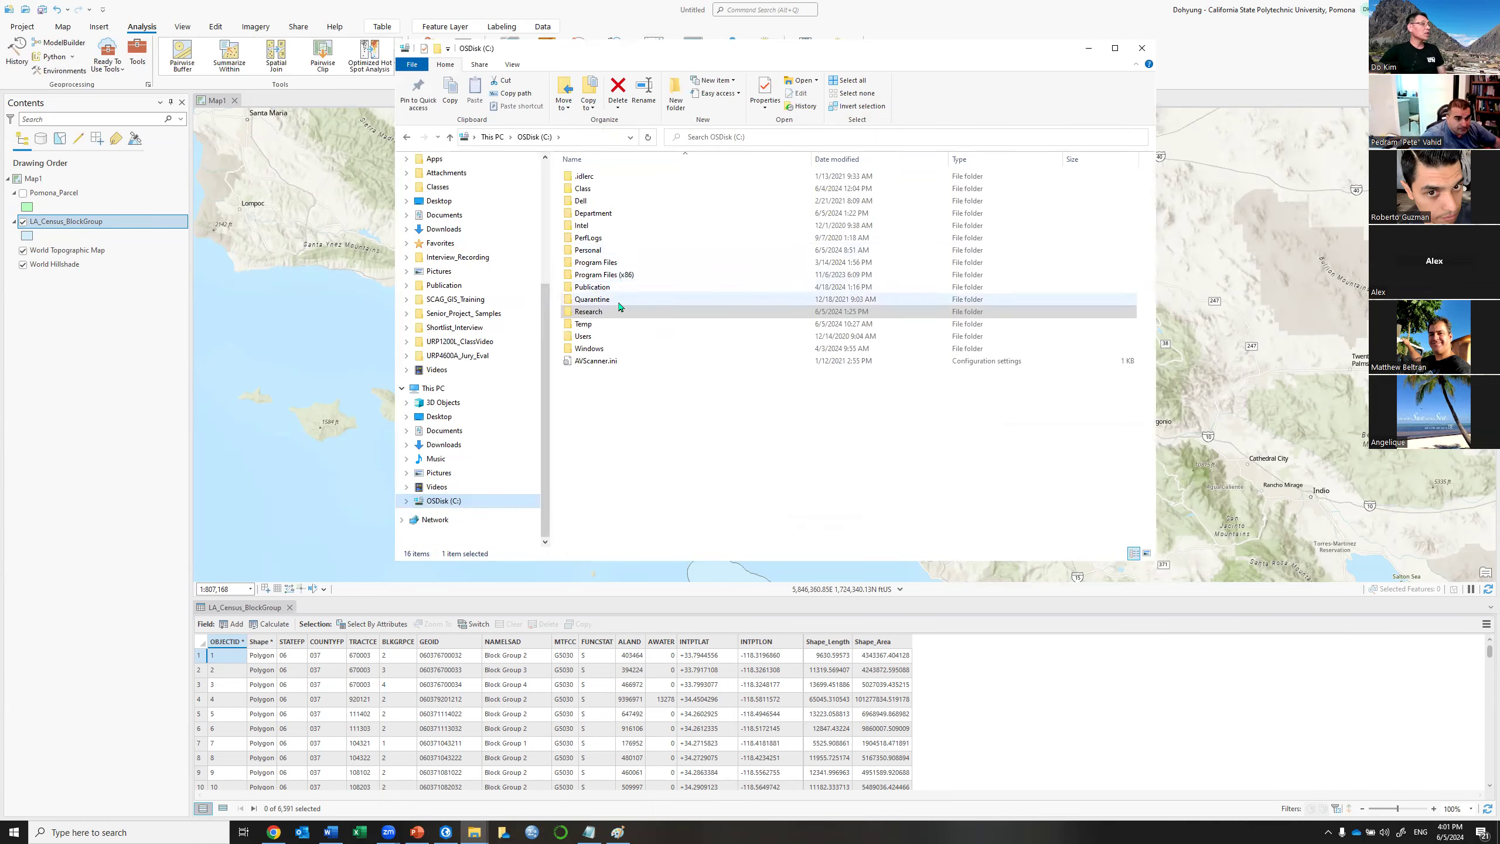
pyautogui.doubleClick(618, 307)
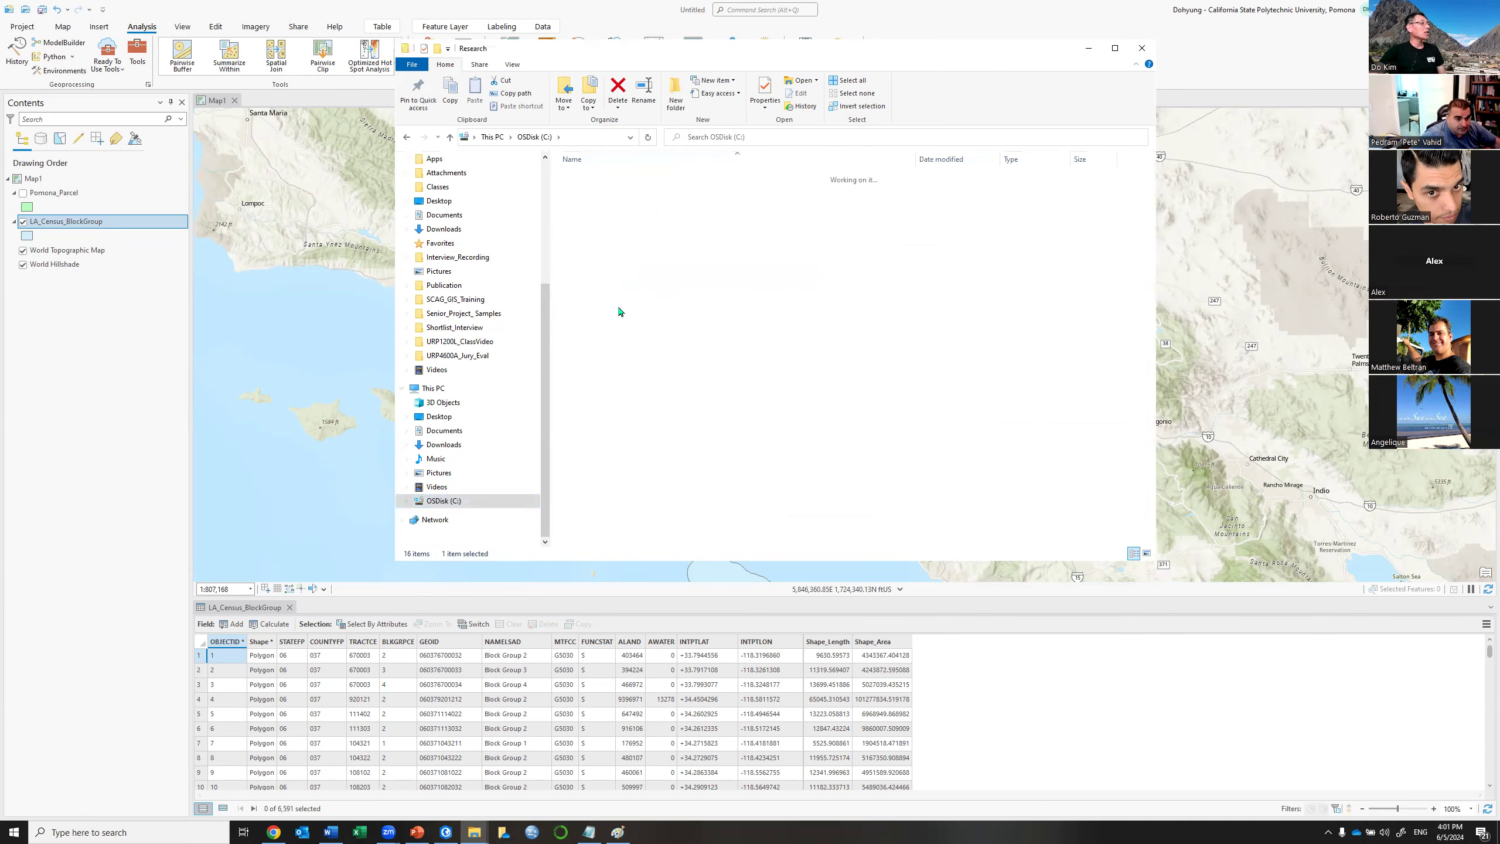
pyautogui.doubleClick(610, 225)
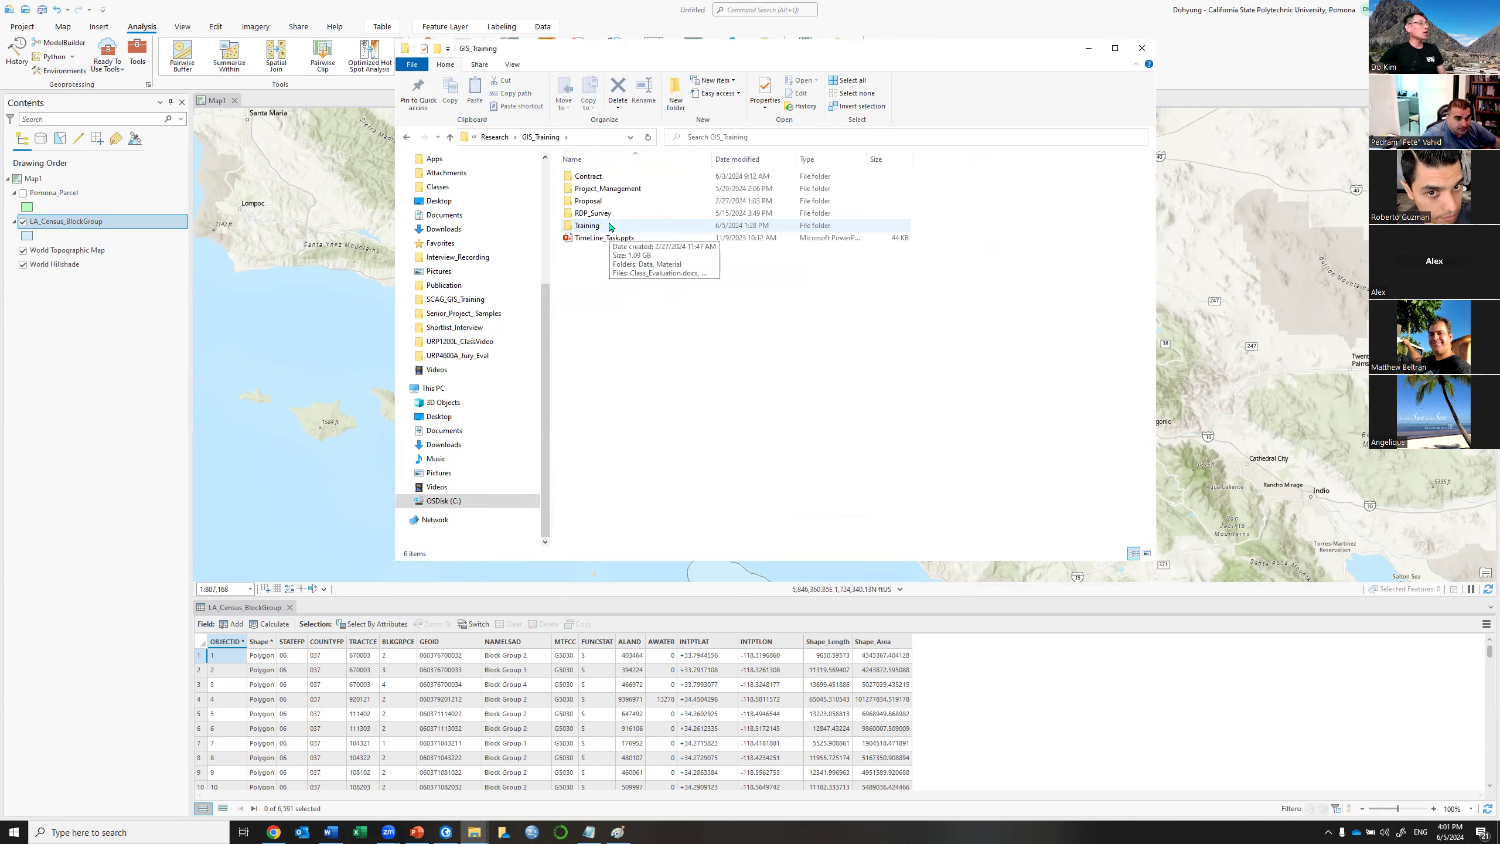
pyautogui.doubleClick(610, 225)
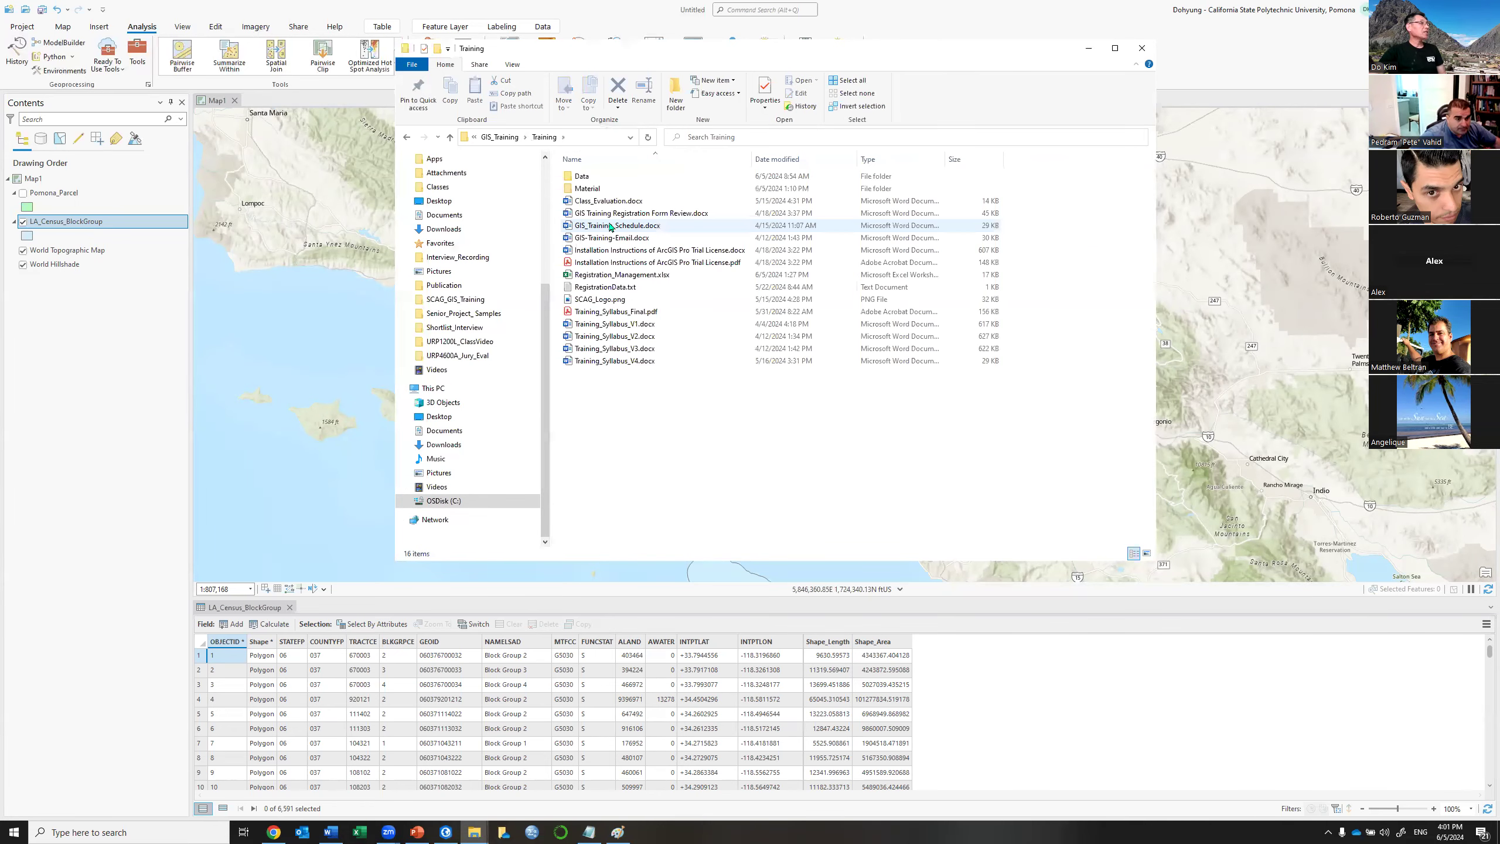
# Open the Data\Day2 folder inside the Training folder and widen its Name column to show the full file names.
pyautogui.click(603, 181)
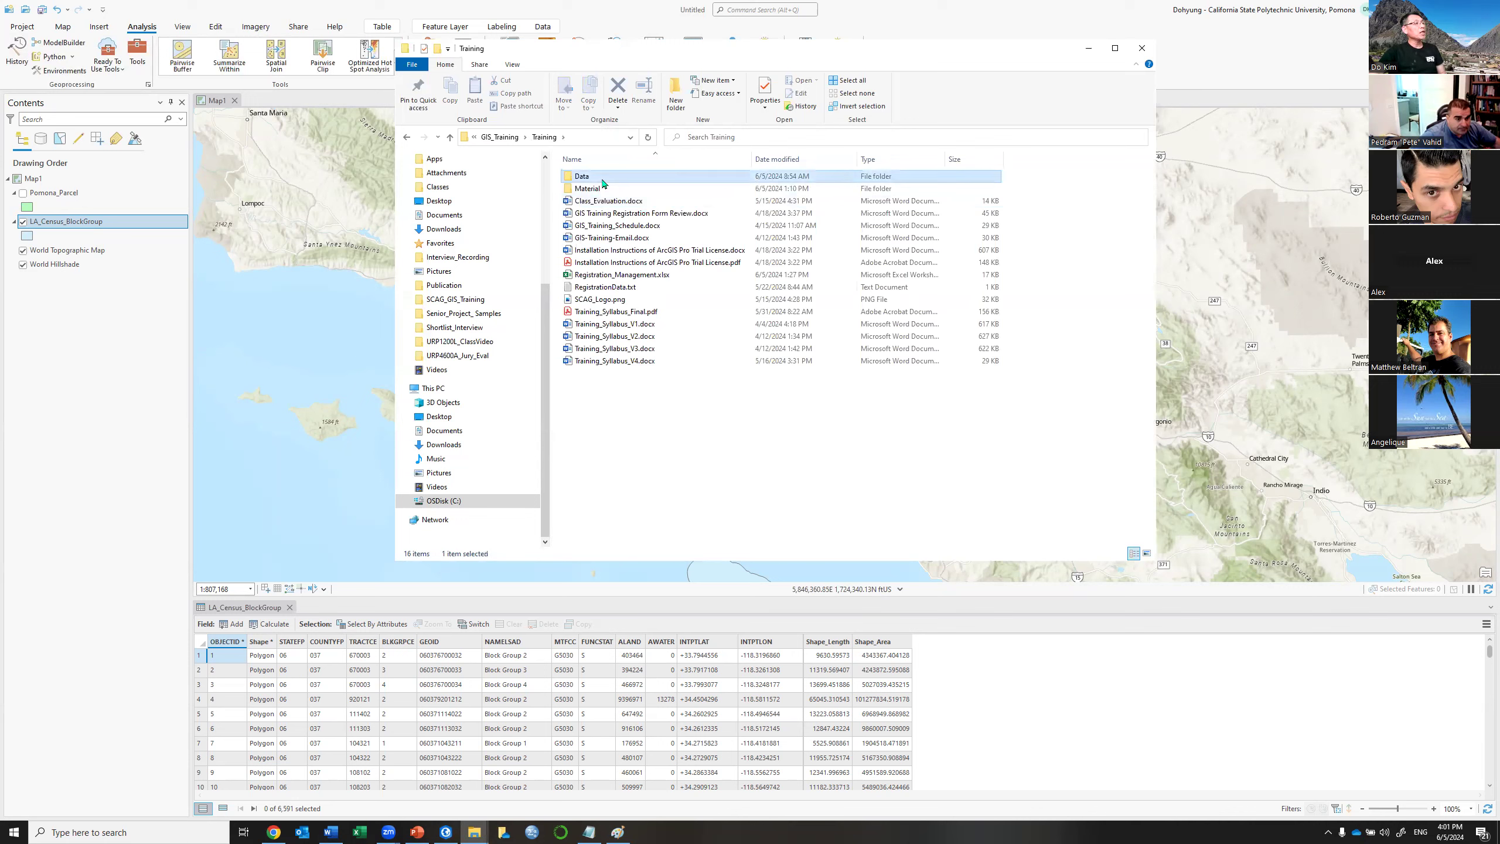
pyautogui.doubleClick(603, 181)
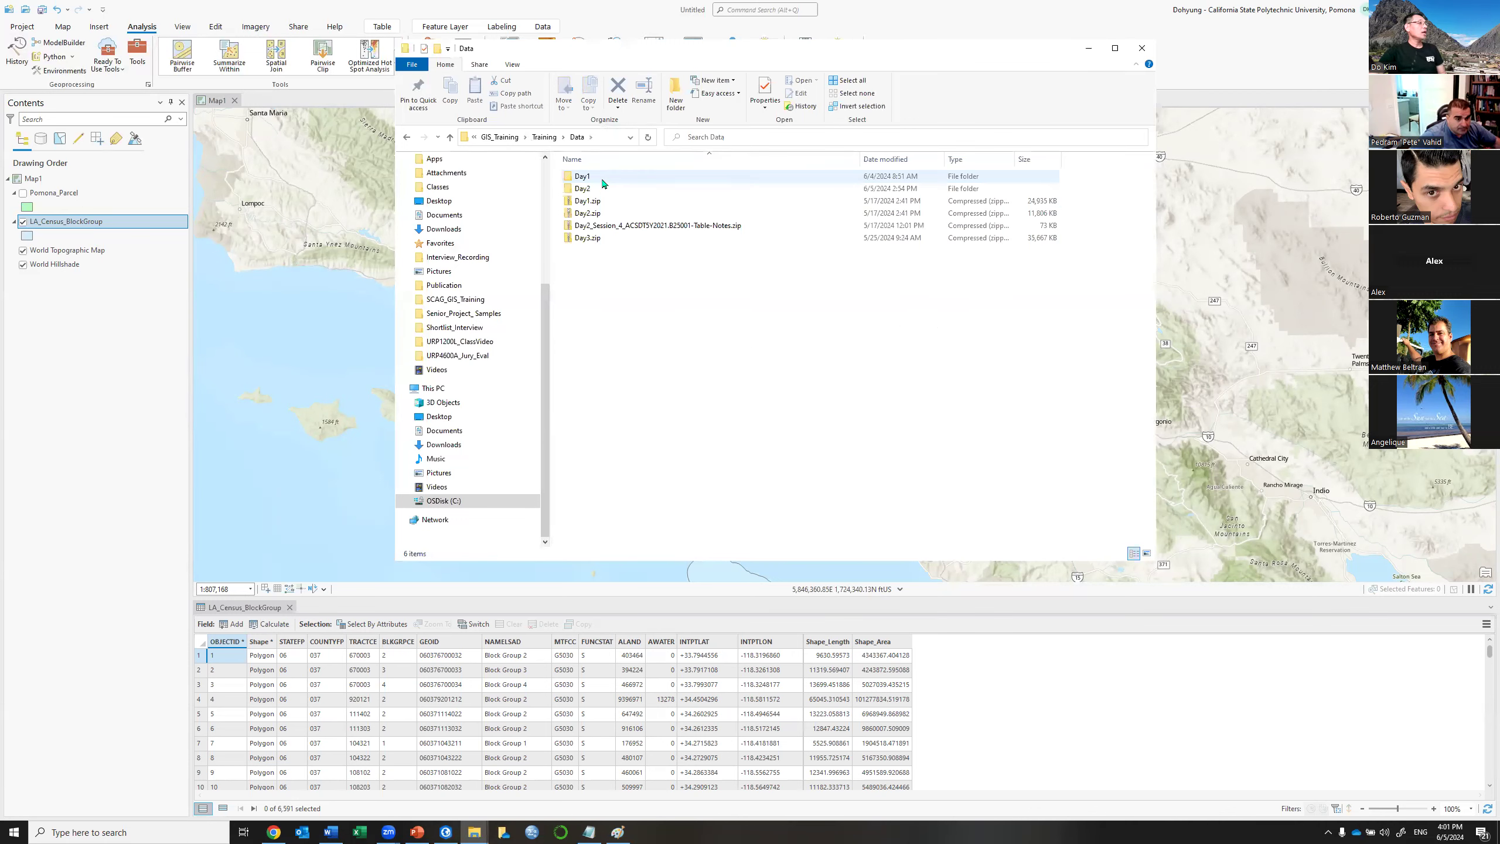
pyautogui.click(597, 188)
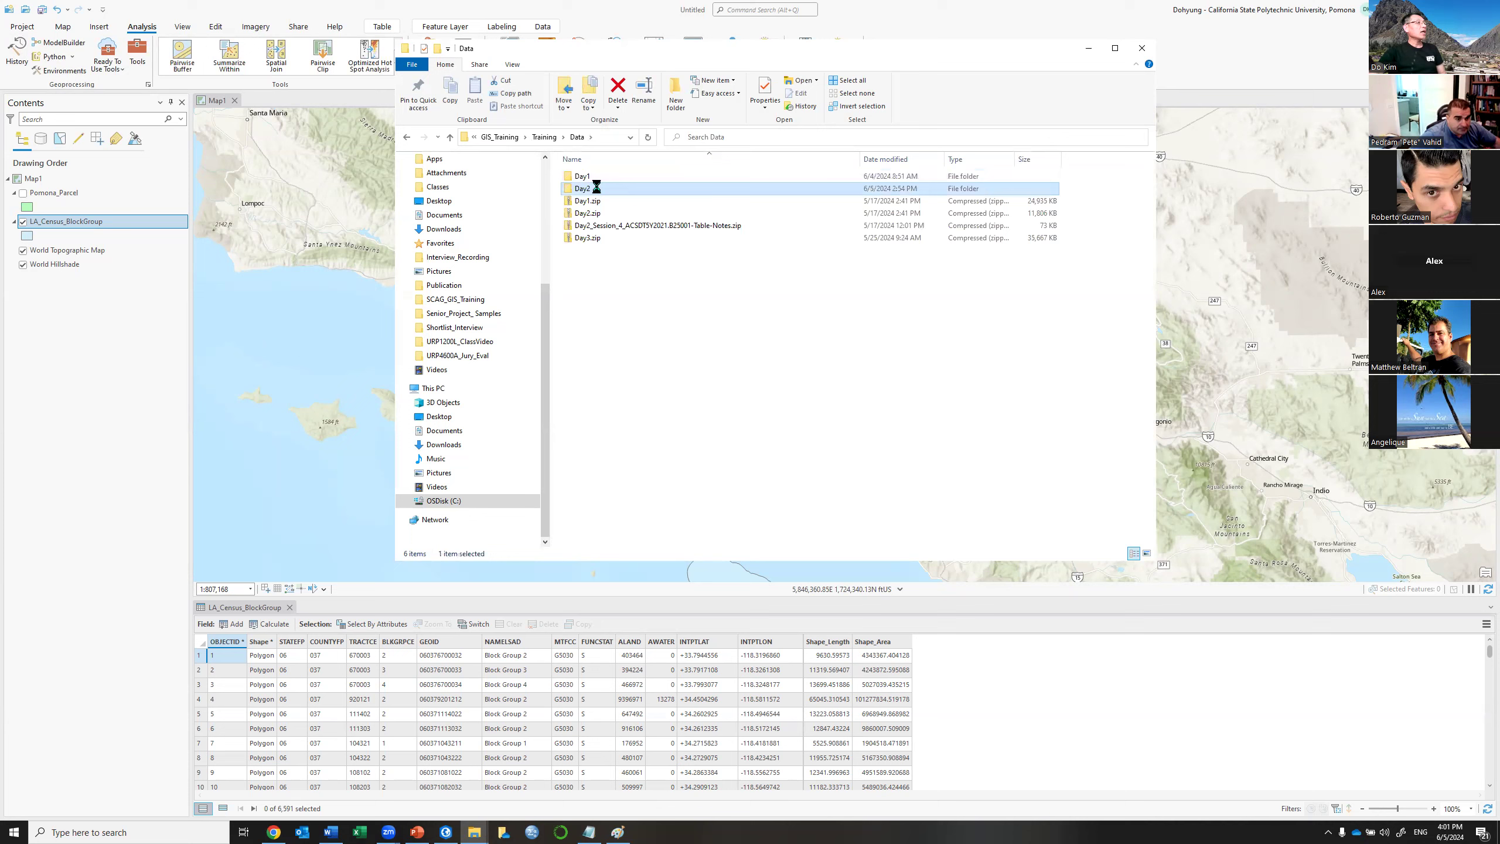
pyautogui.click(599, 189)
pyautogui.moveTo(730, 154); pyautogui.dragTo(817, 155)
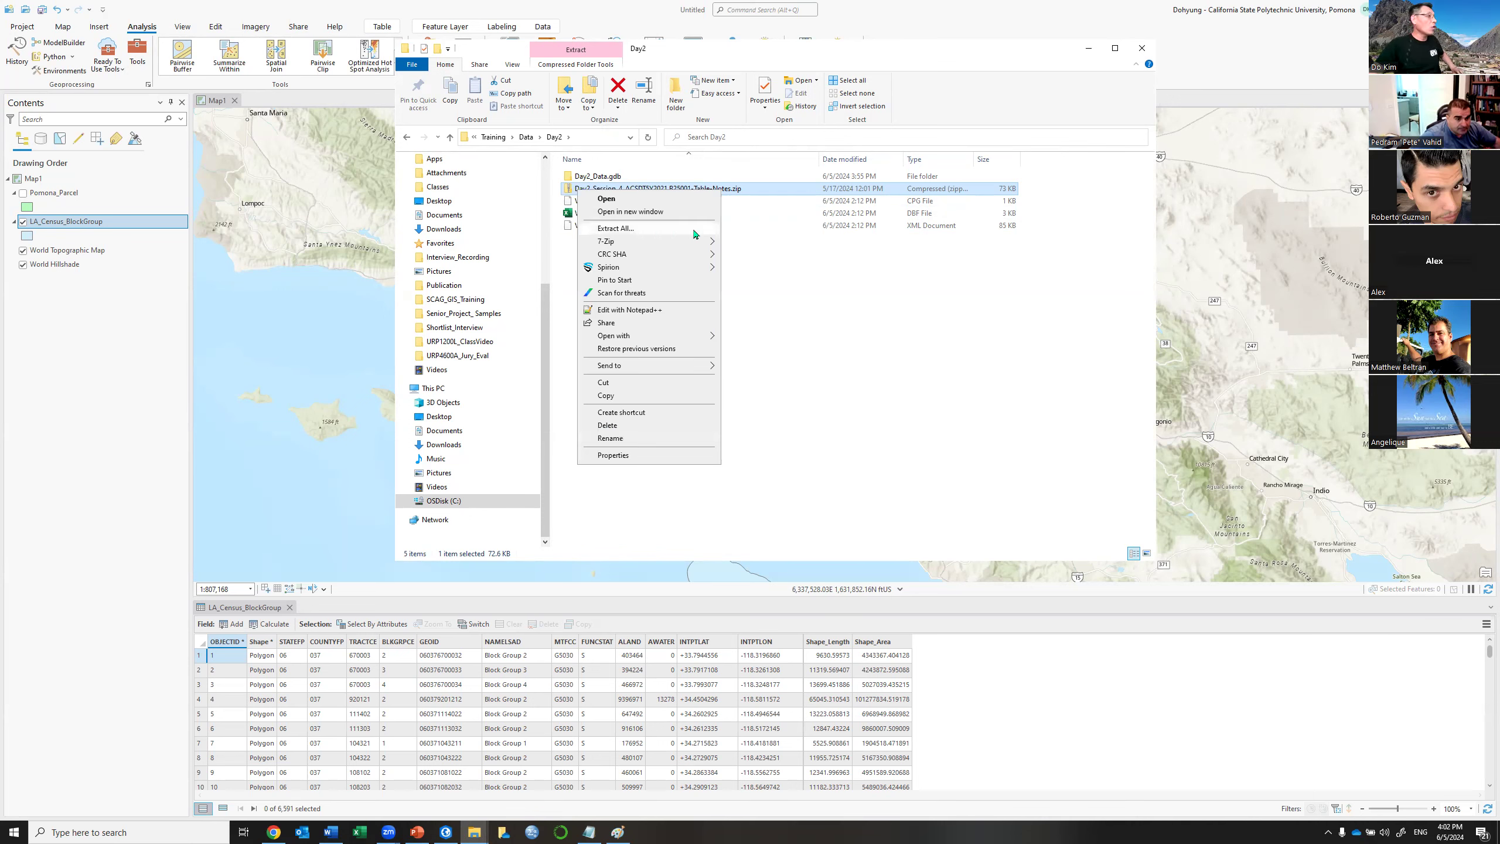
# Extract Day2_Session_4_ACSDT5Y2021.B25001-Table-Notes.zip into the Day2 folder with the destination subfolder shortened to B25001-Table-Notes.
pyautogui.click(694, 233)
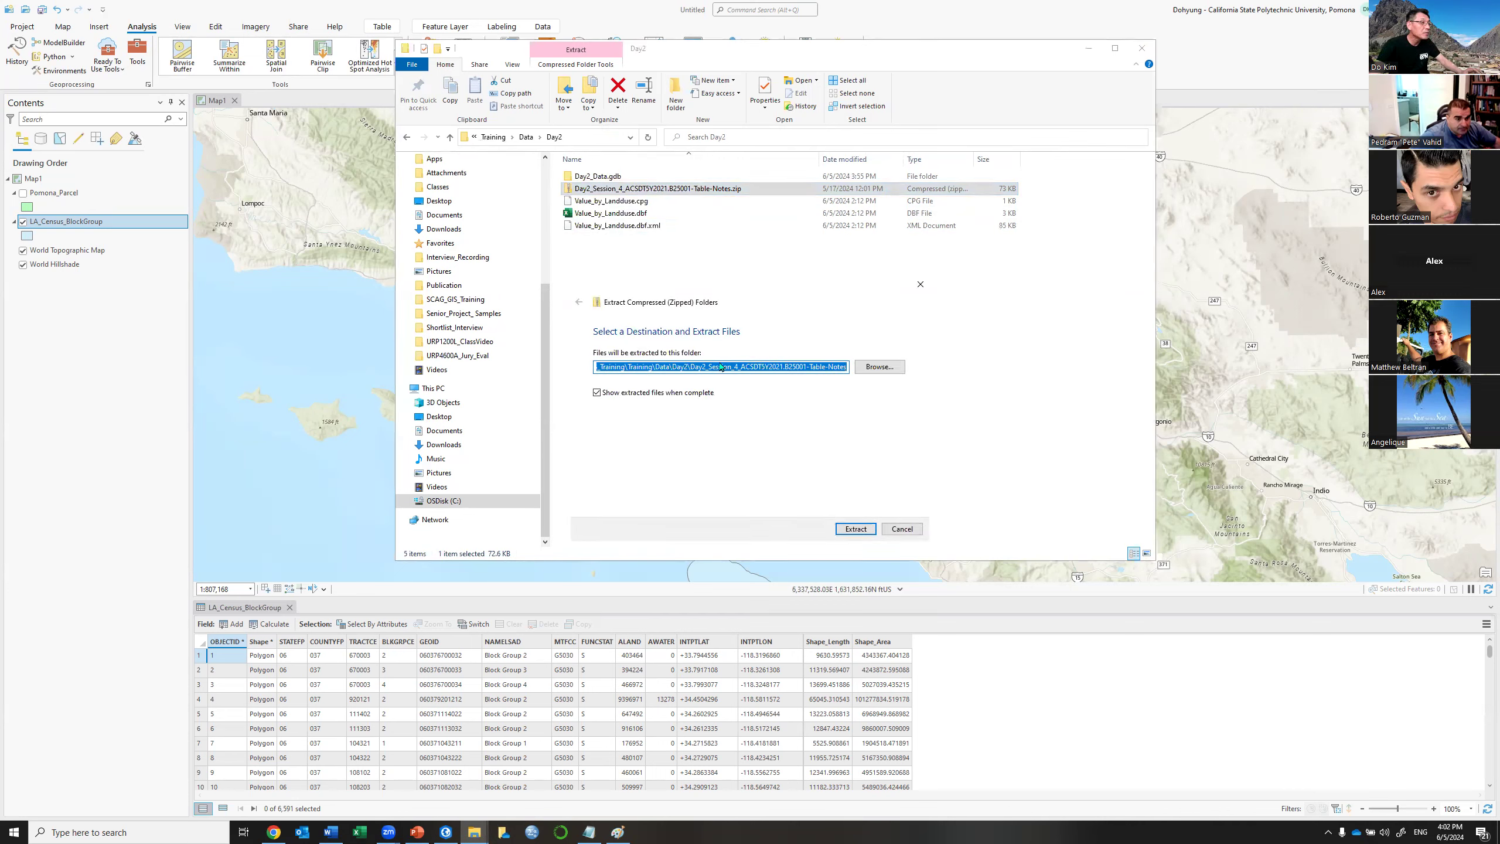
pyautogui.click(744, 365)
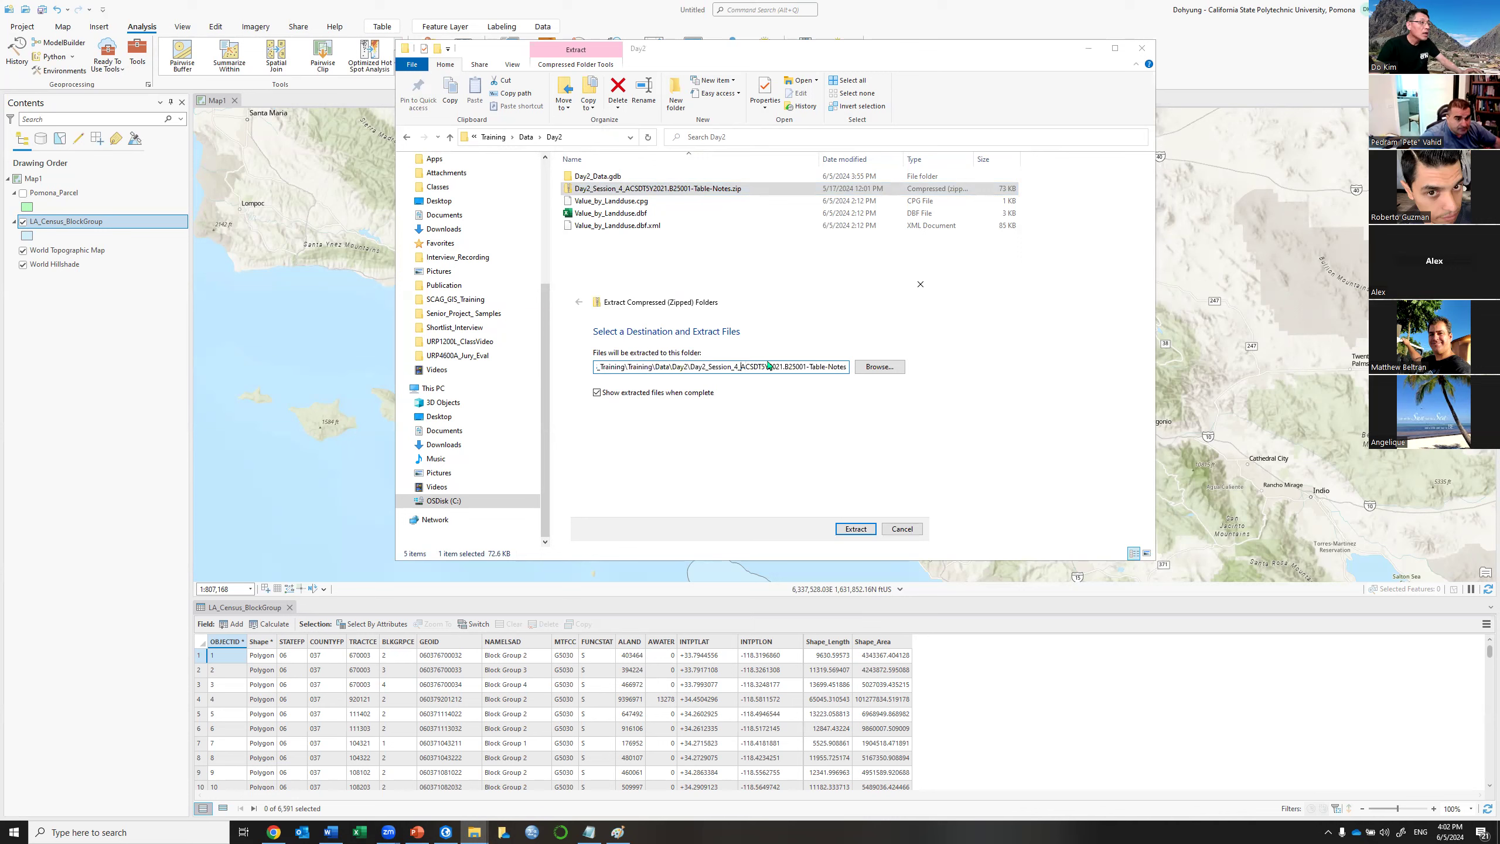
pyautogui.moveTo(784, 367); pyautogui.dragTo(690, 367)
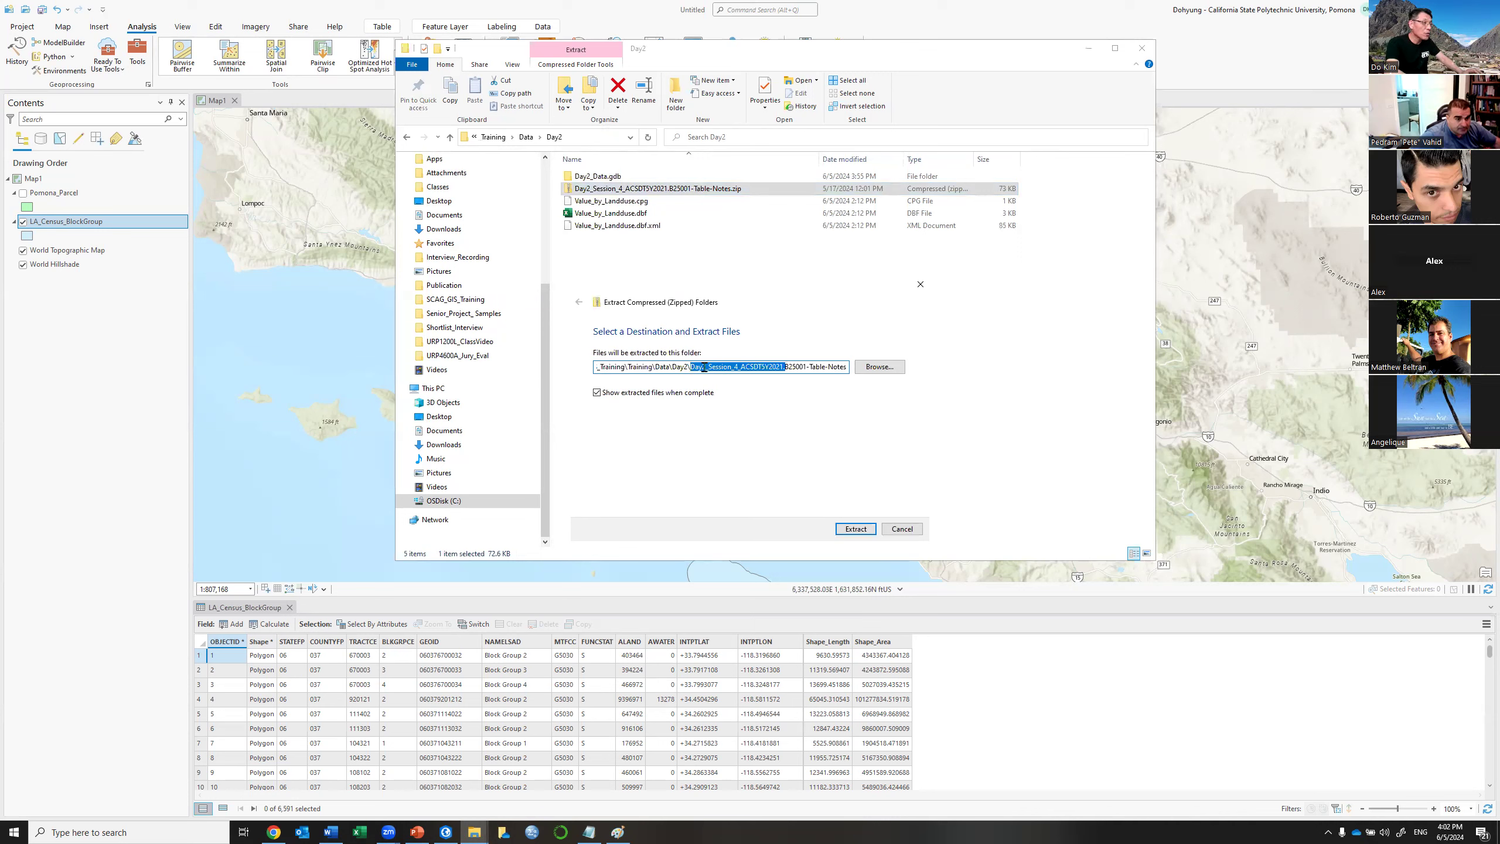
pyautogui.press('BackSpace')
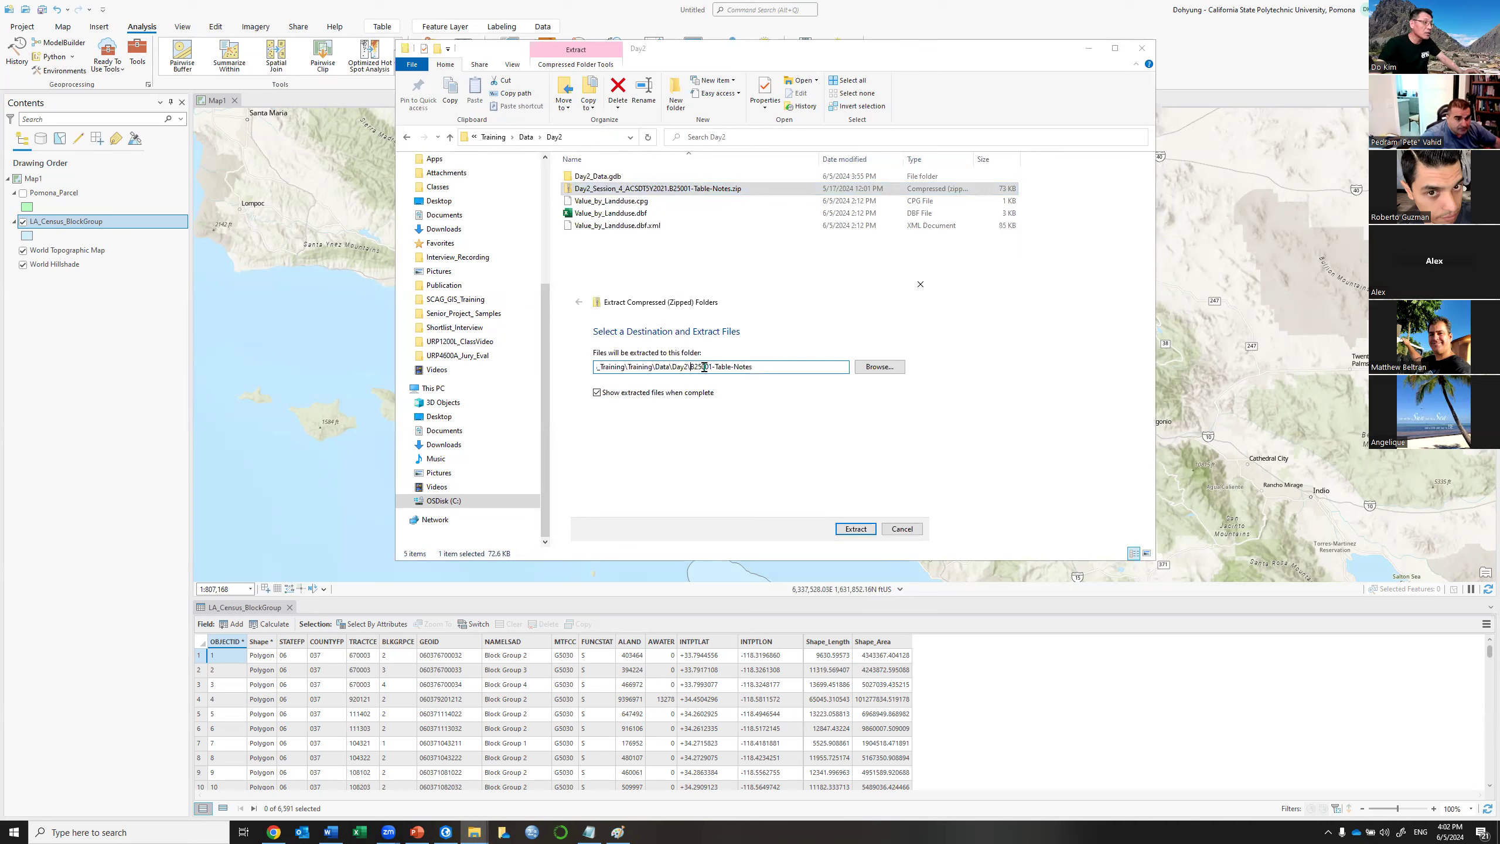
pyautogui.click(854, 529)
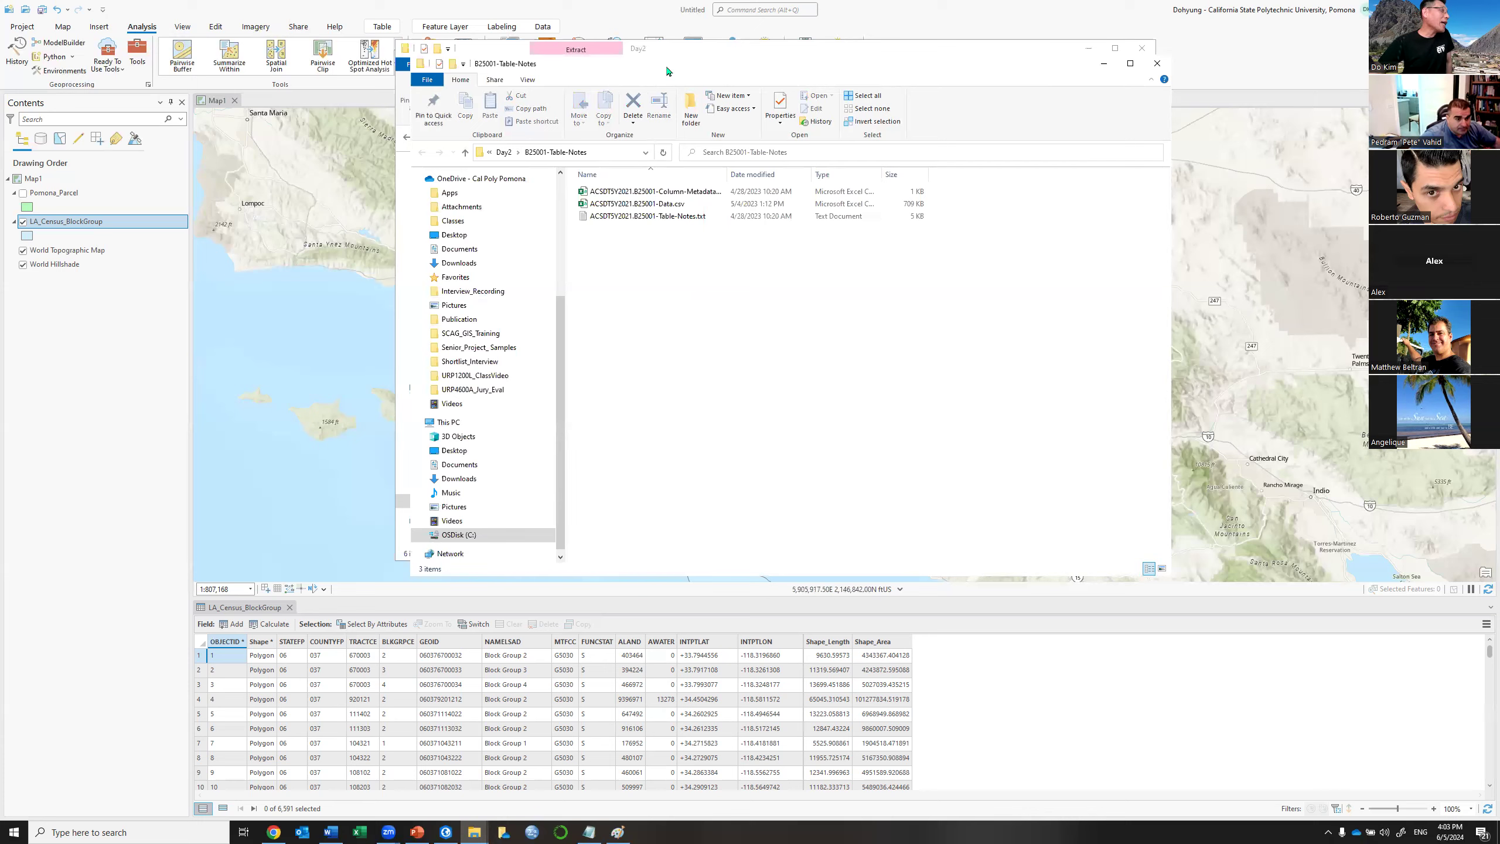
# Move the B25001-Table-Notes and Day2 folder windows apart so the contents of the Day2 folder are in full view.
pyautogui.moveTo(762, 63); pyautogui.dragTo(871, 231)
pyautogui.click(740, 52)
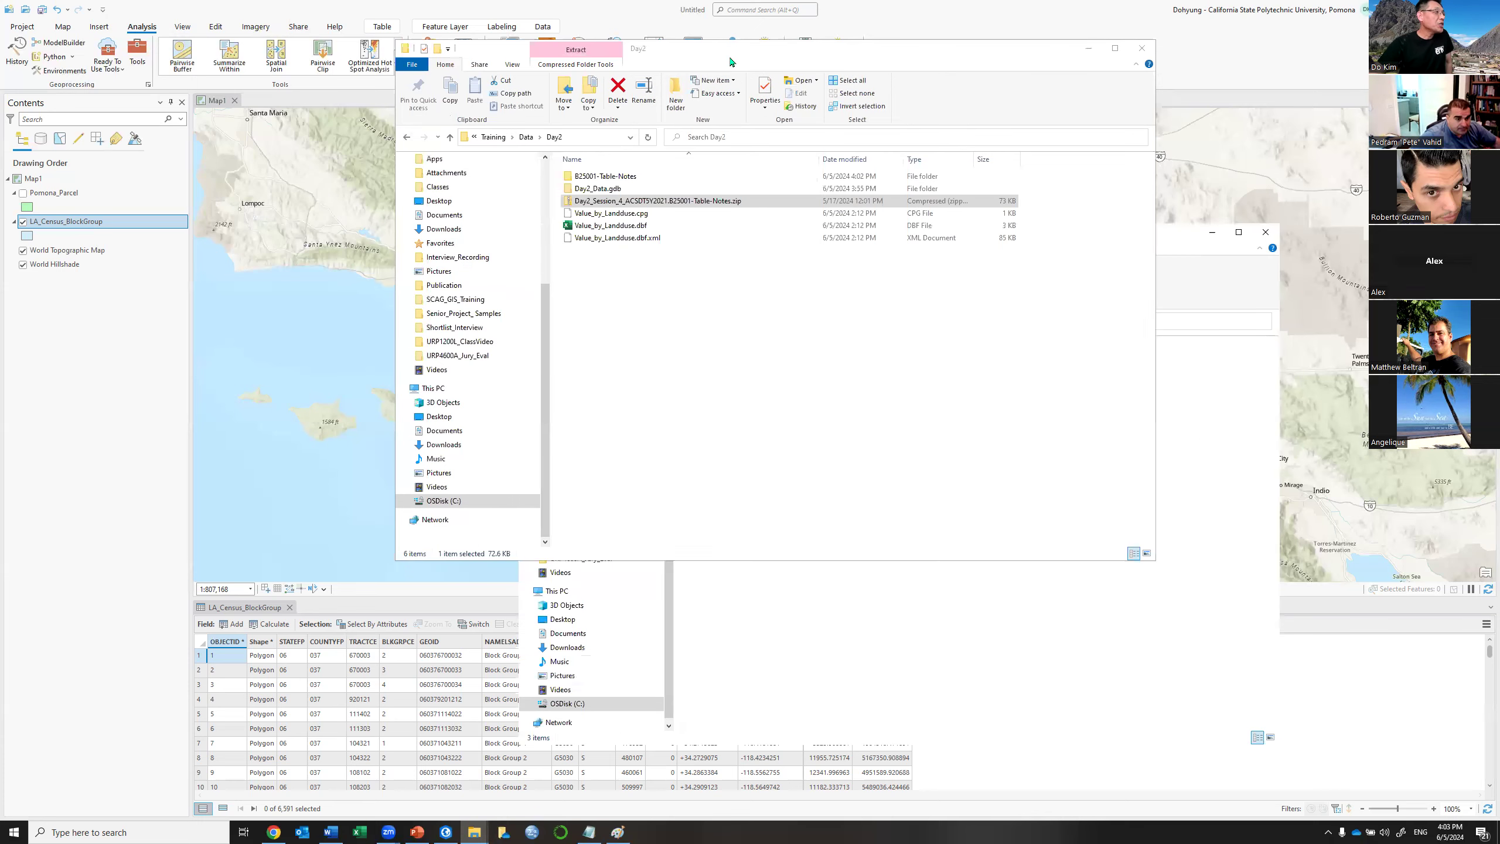
pyautogui.moveTo(741, 51); pyautogui.dragTo(661, 102)
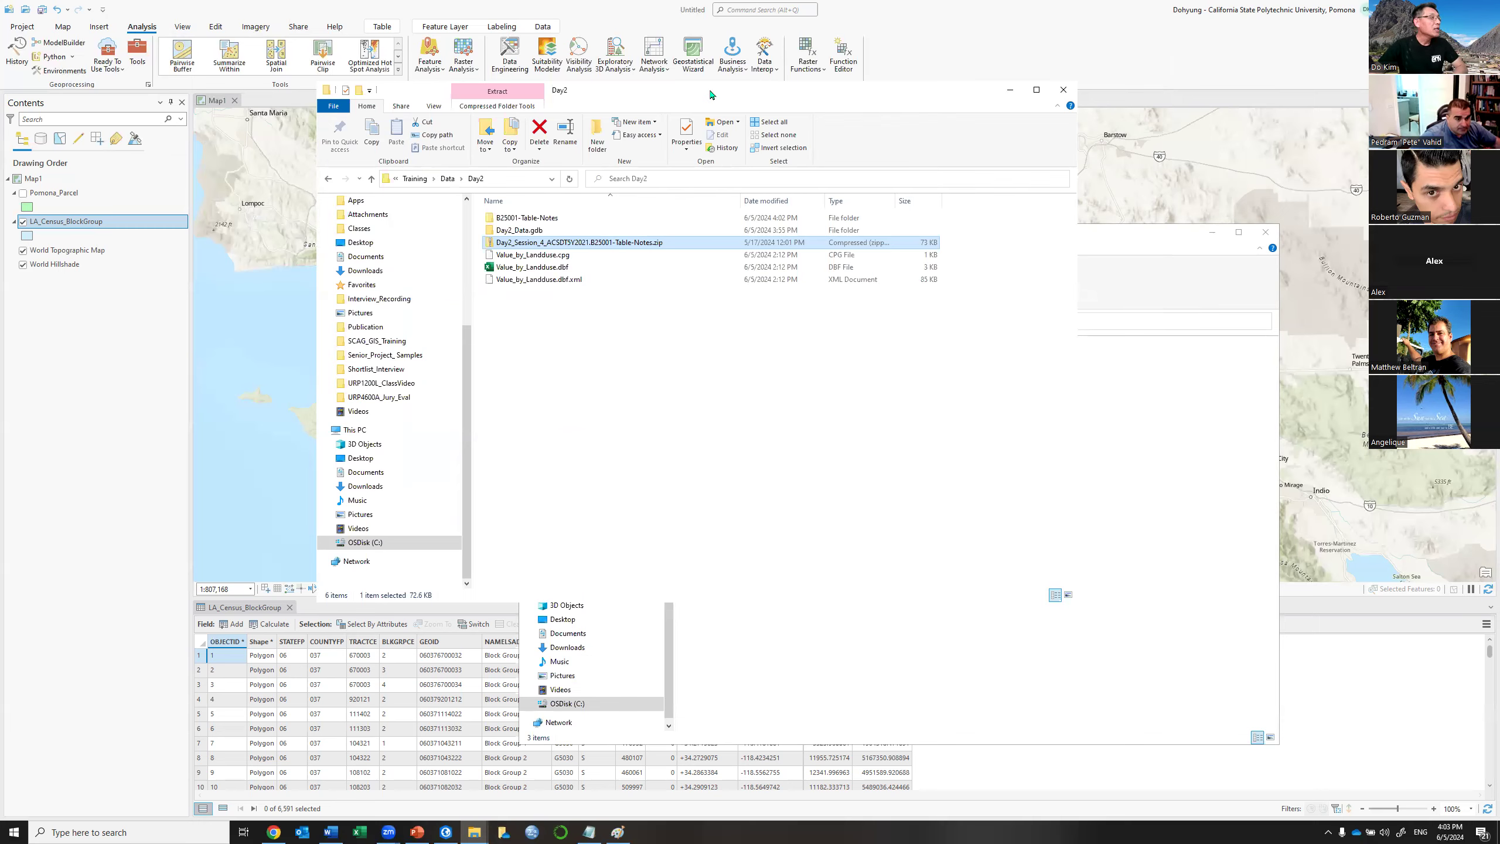
pyautogui.moveTo(710, 92); pyautogui.dragTo(496, 31)
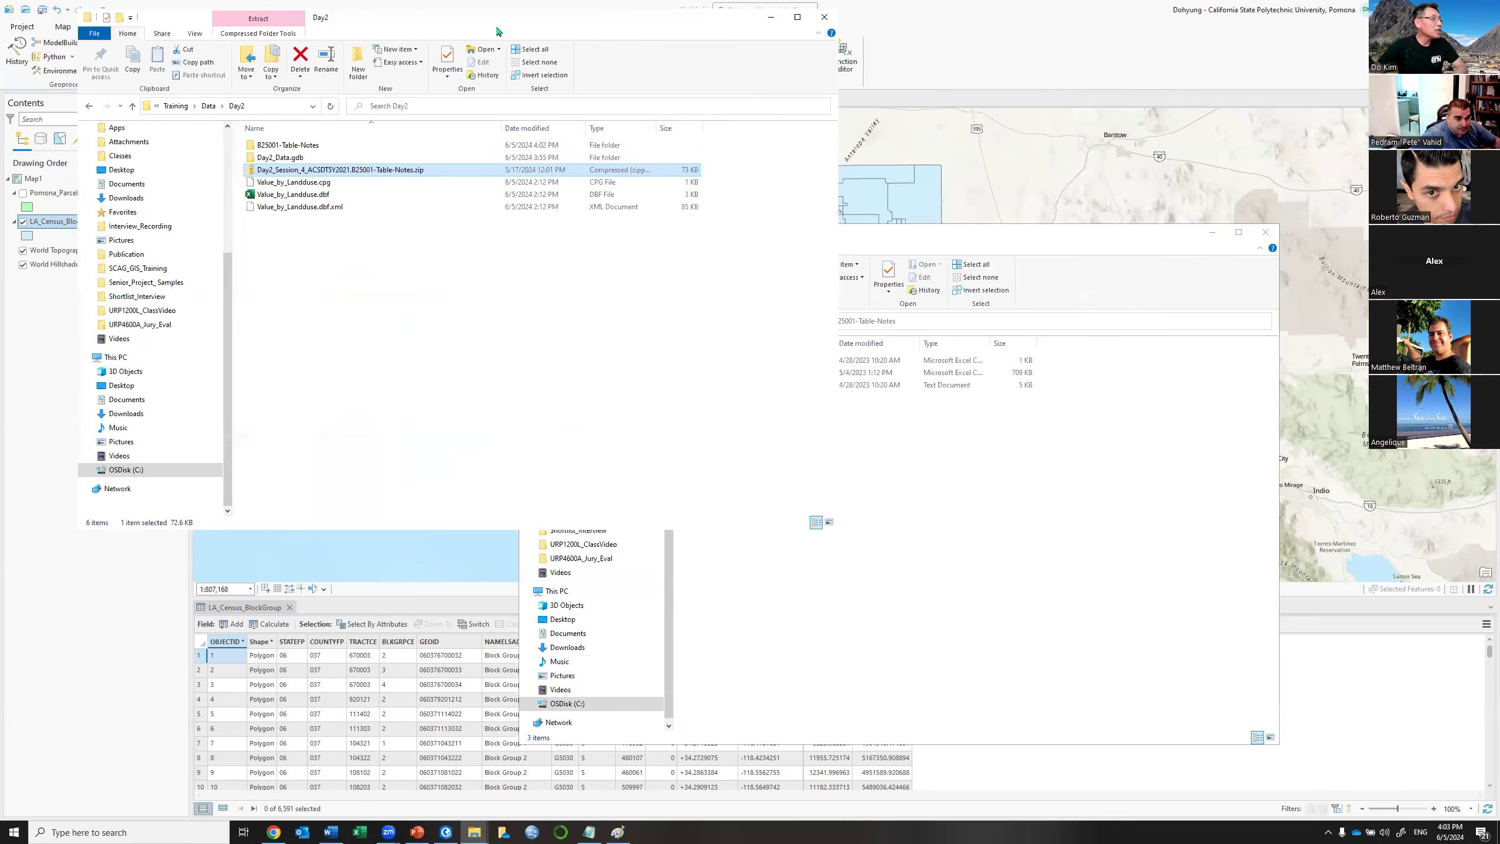
pyautogui.click(412, 232)
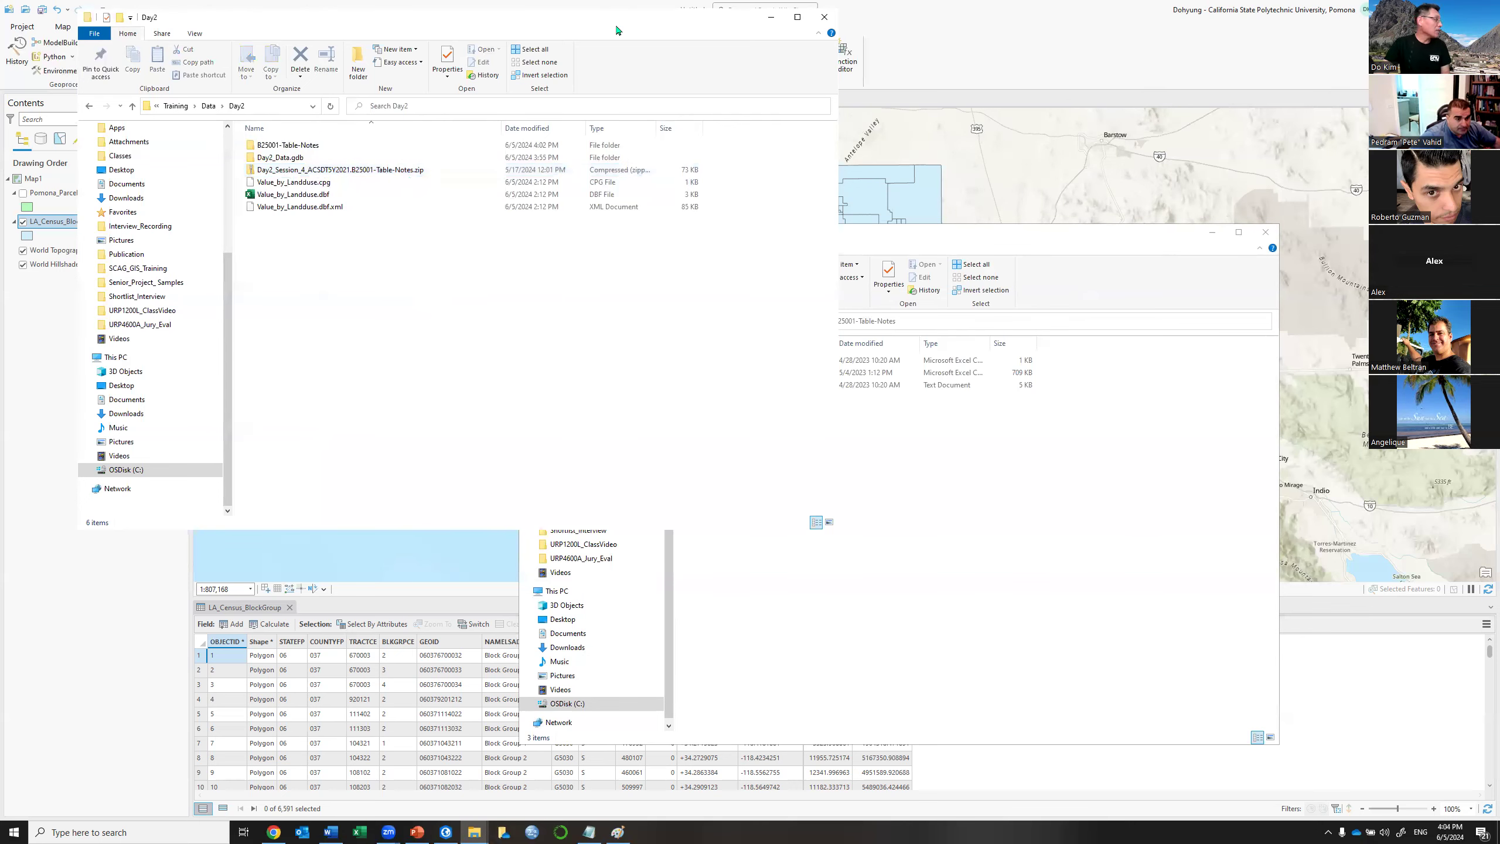
# Close the Day2 folder window and widen the Name column in the B25001-Table-Notes window.
pyautogui.hotkey('alt', 'F4')
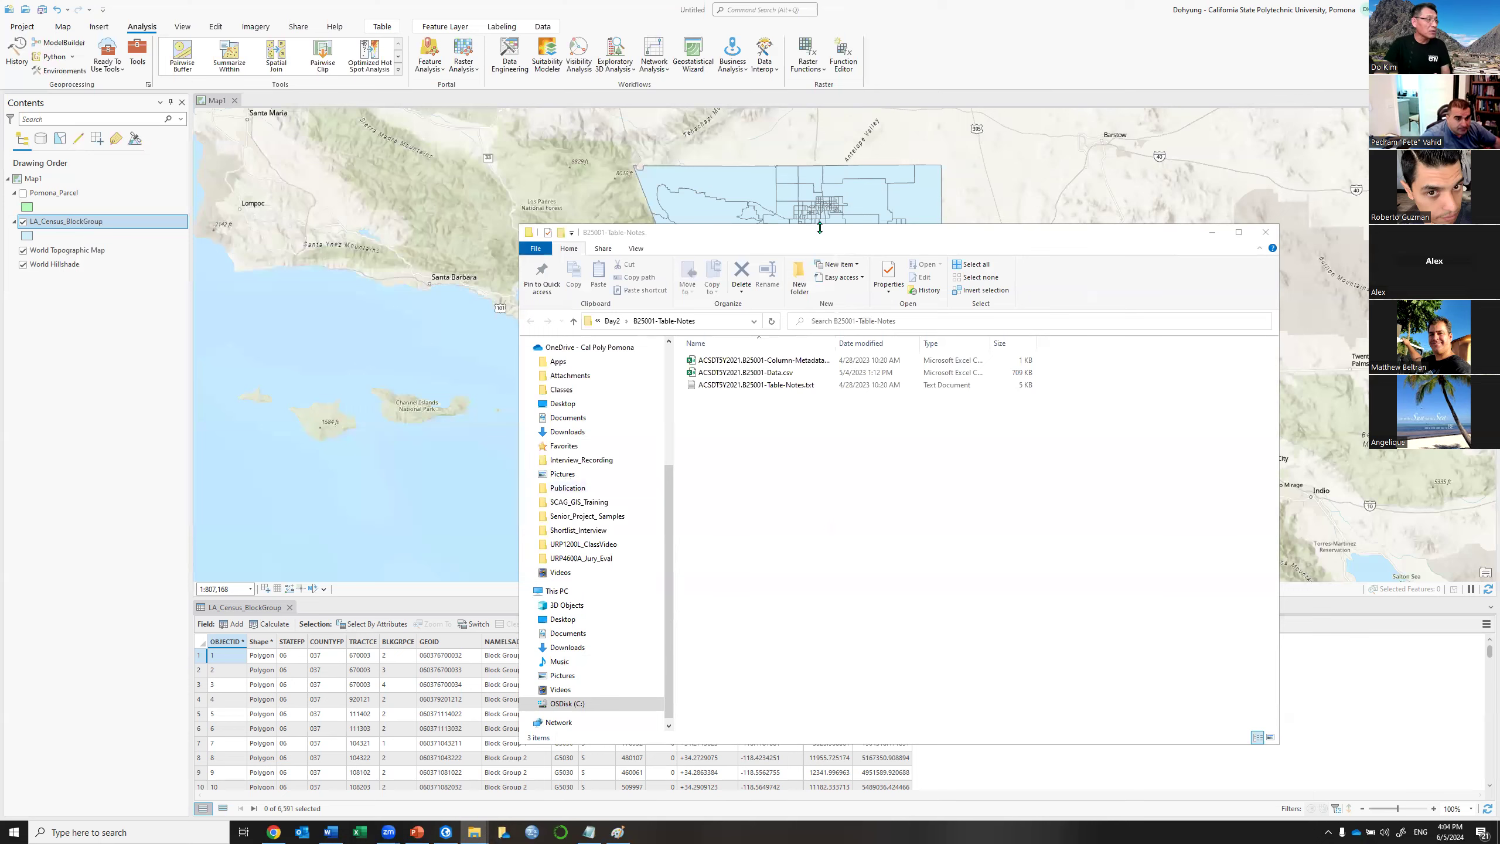
pyautogui.moveTo(815, 232); pyautogui.dragTo(804, 160)
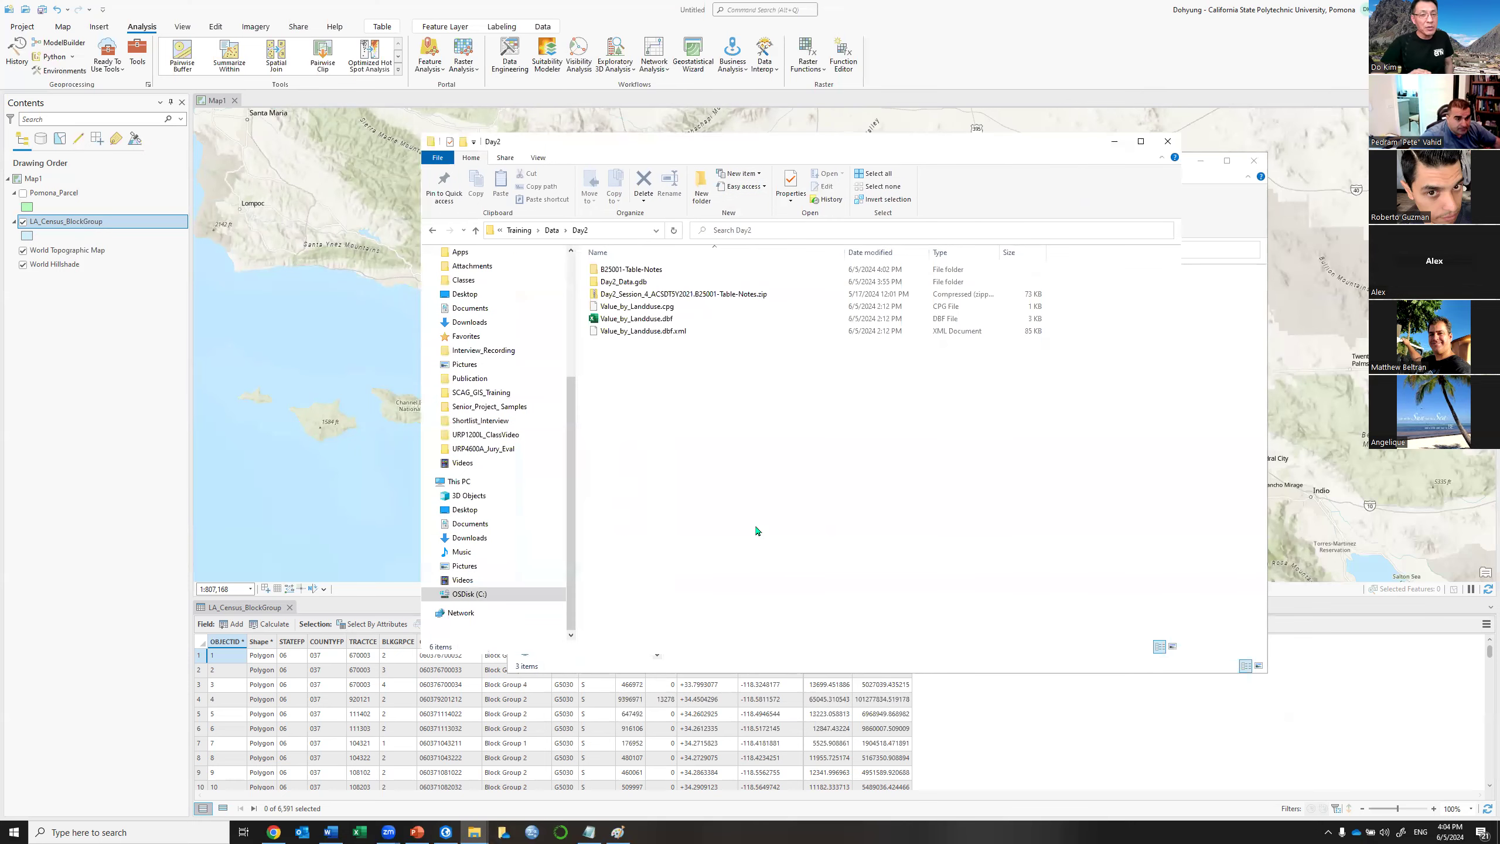
pyautogui.click(744, 295)
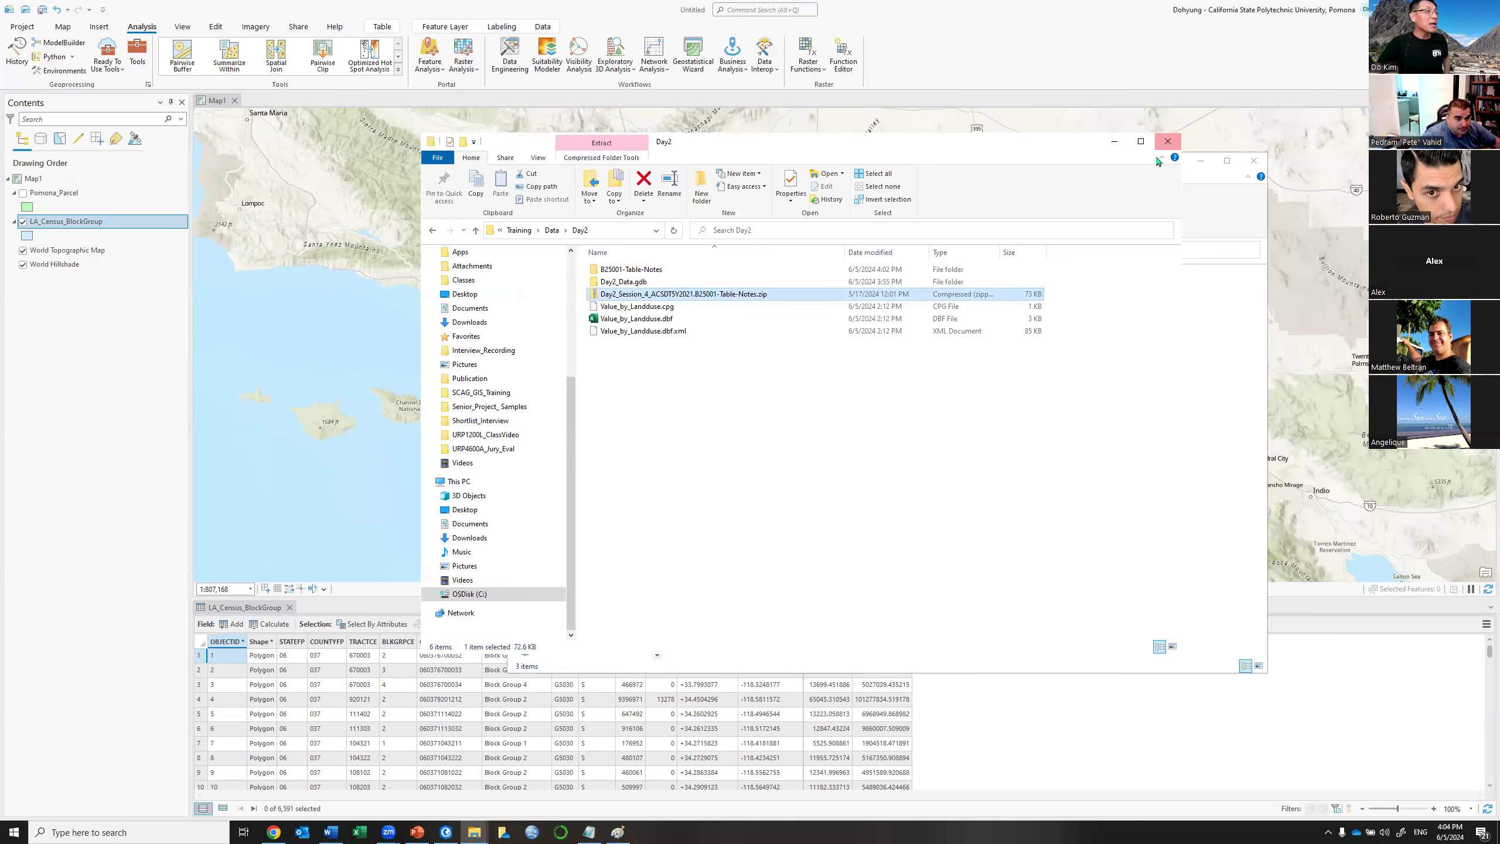
pyautogui.click(1166, 142)
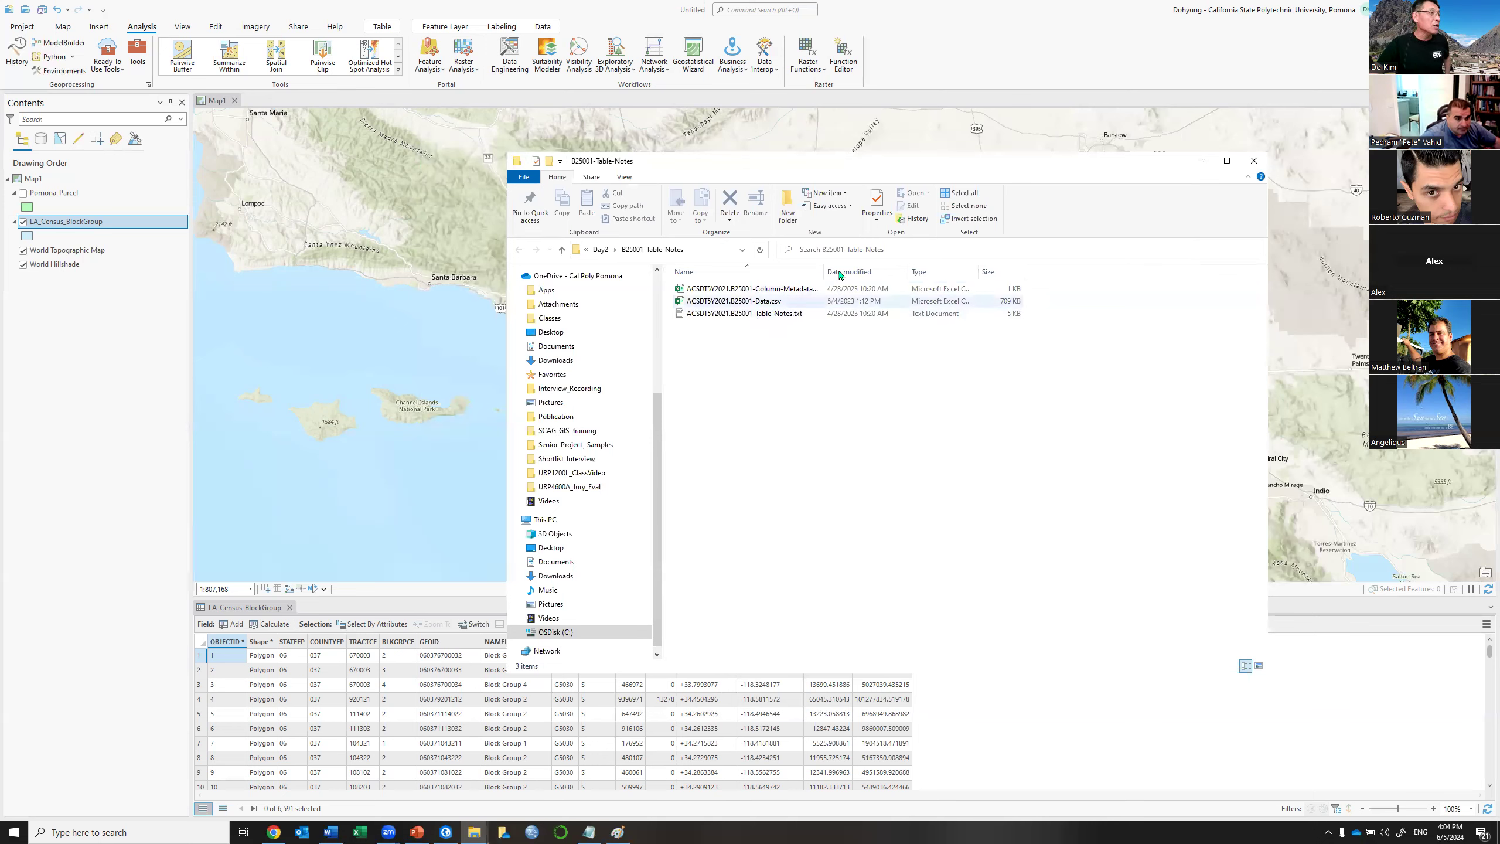
pyautogui.moveTo(823, 273); pyautogui.dragTo(976, 271)
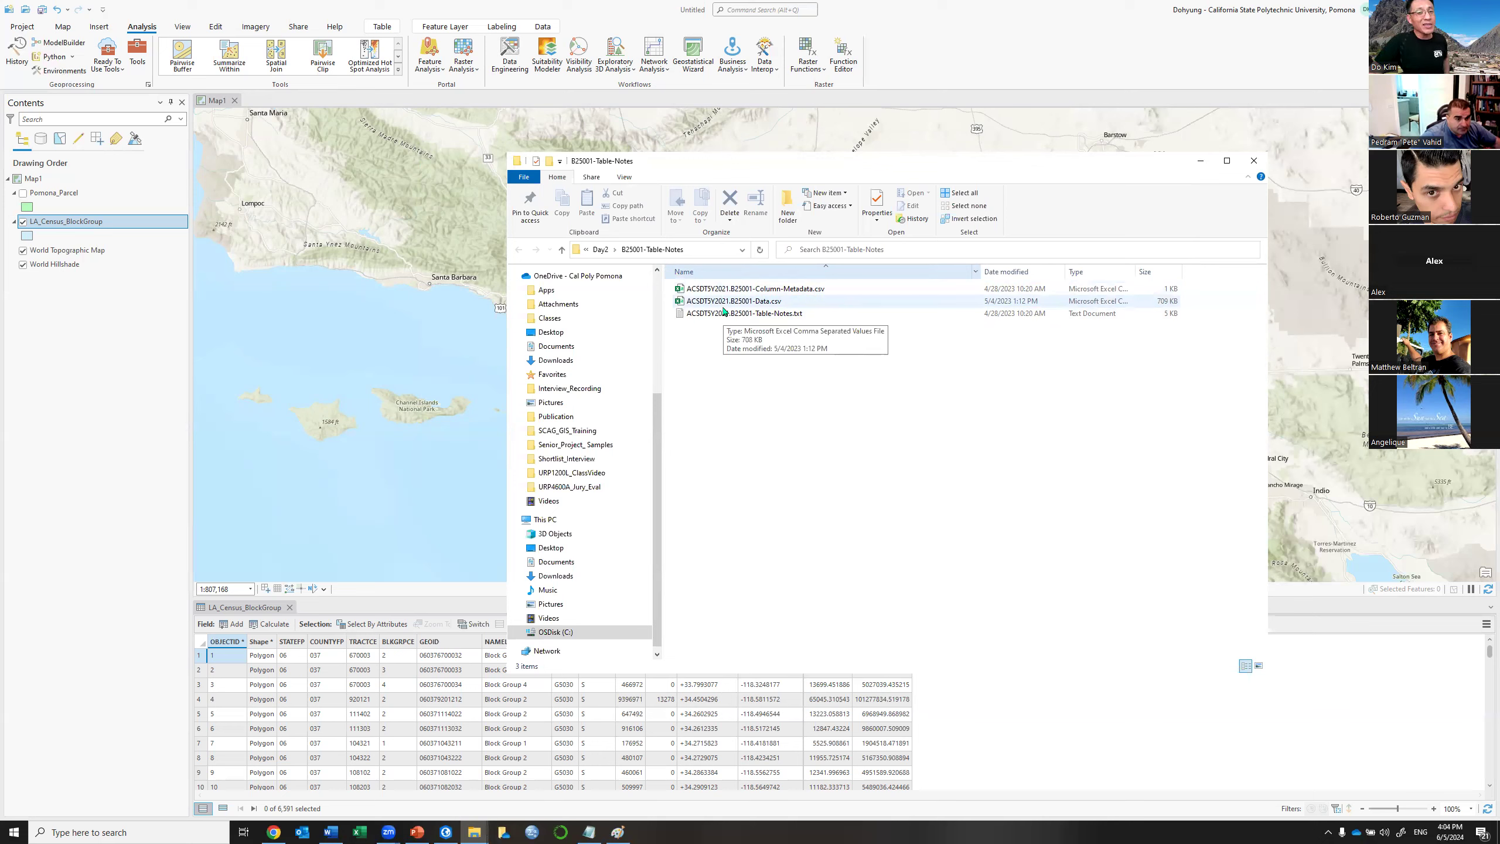
pyautogui.click(694, 290)
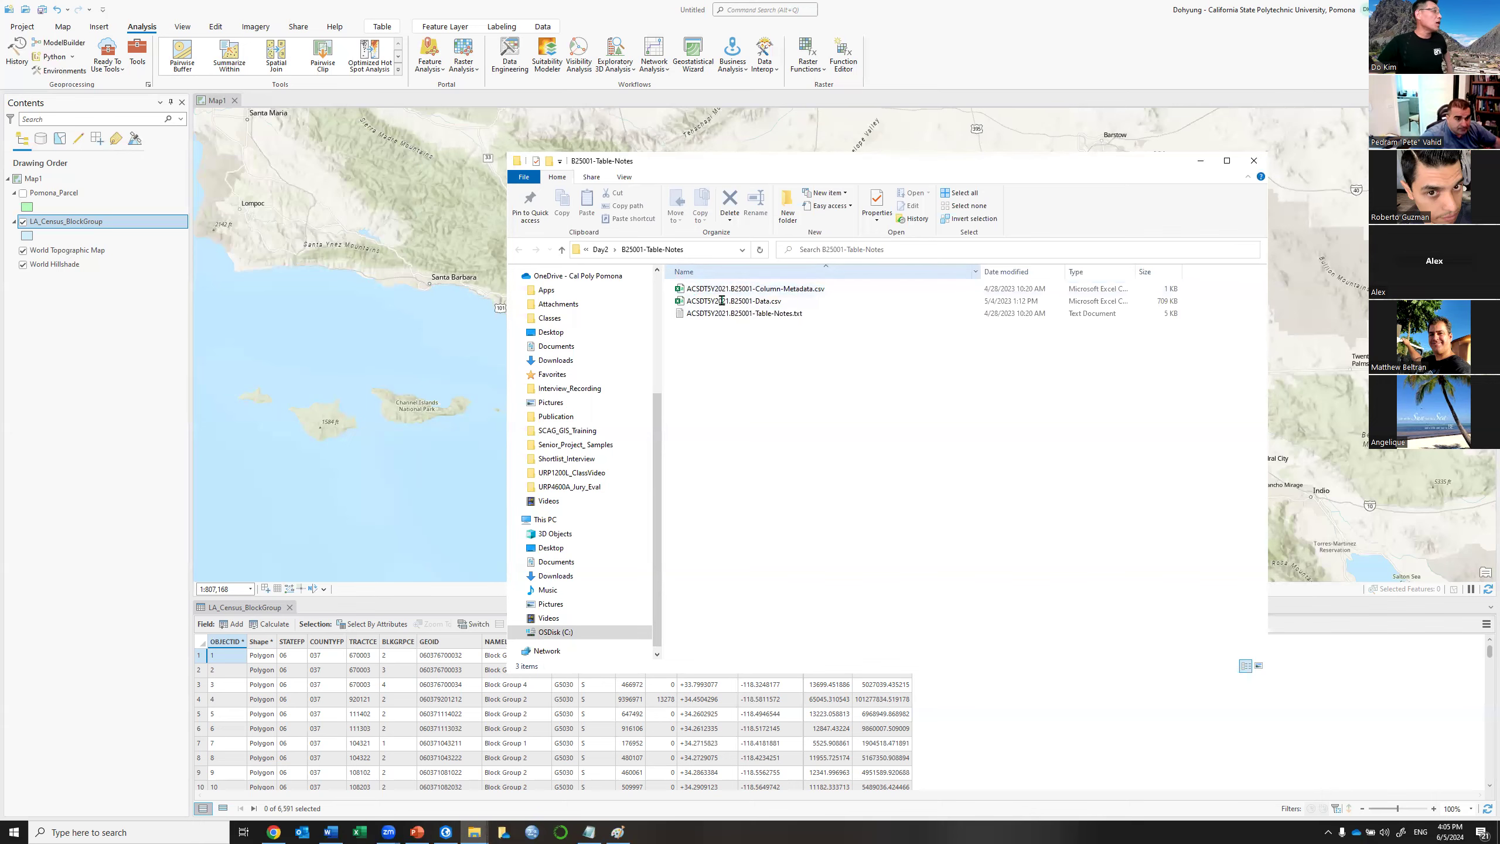
# Switch to the web browser and search Google for "census acs b25001".
pyautogui.hotkey('alt', 'Tab')
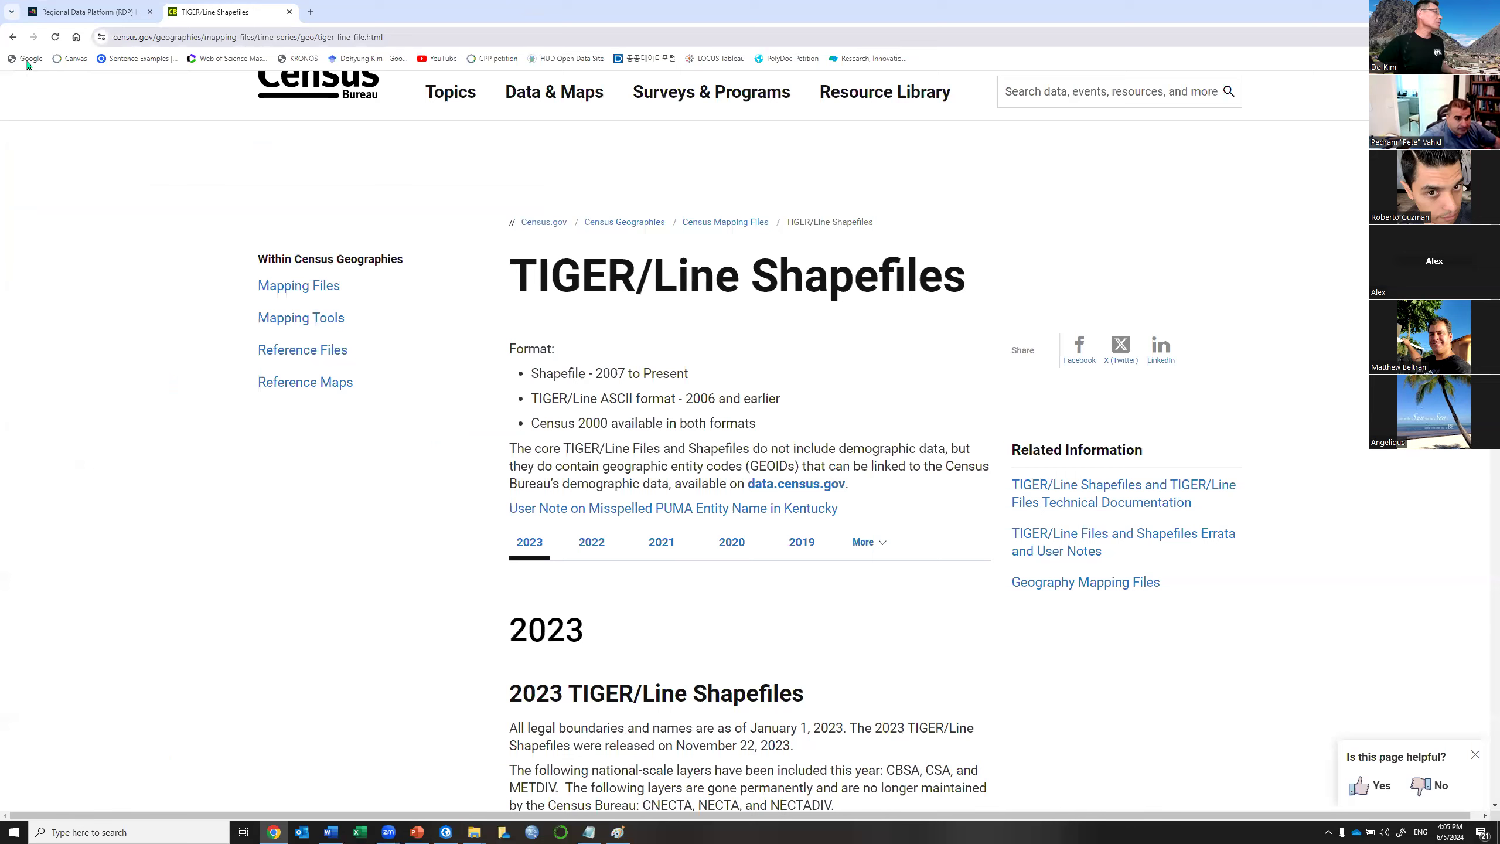
pyautogui.click(26, 59)
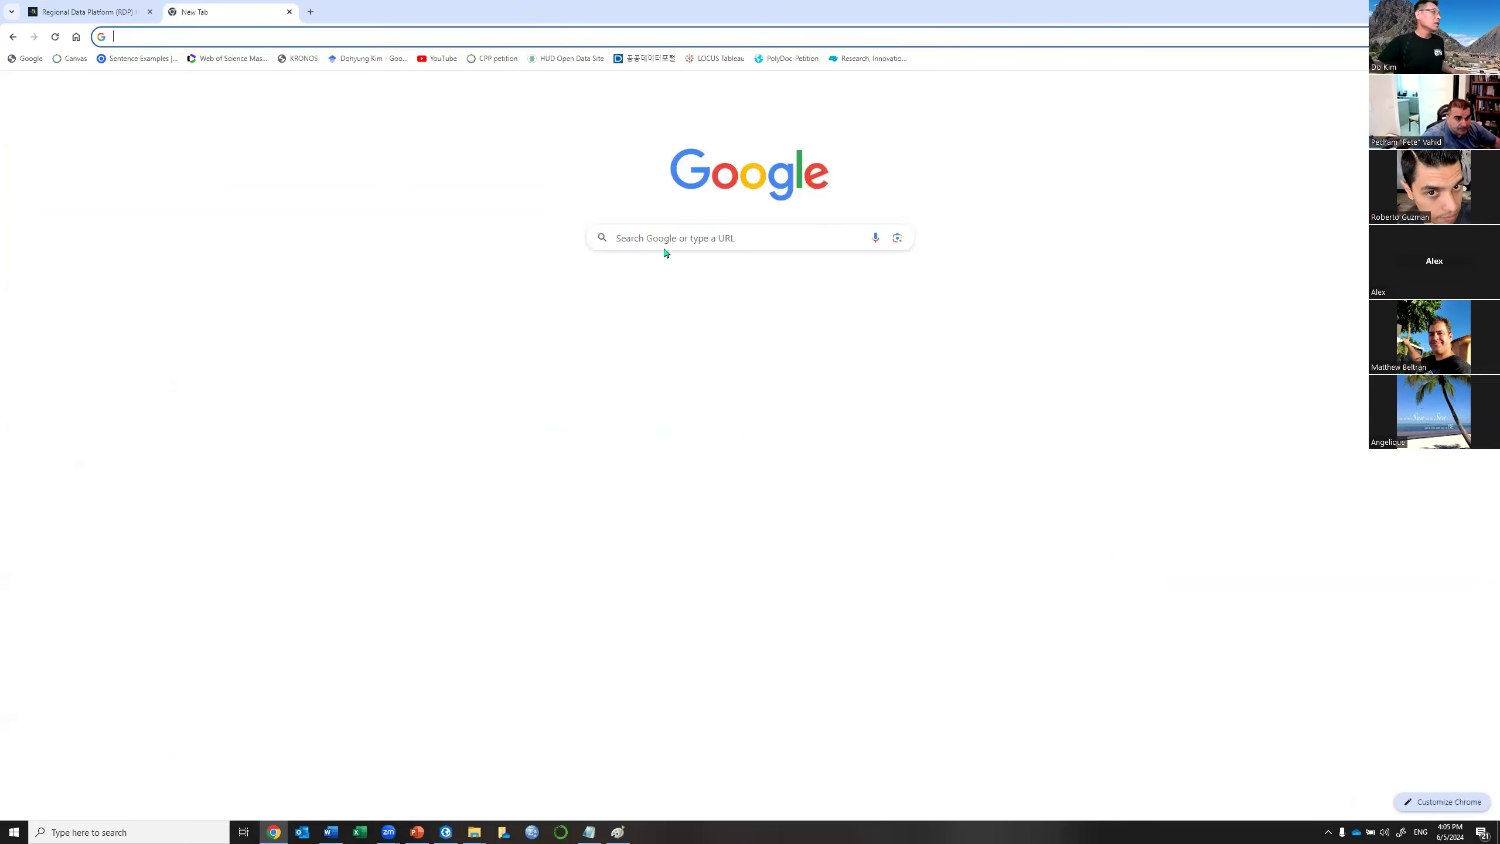
pyautogui.click(661, 237)
pyautogui.write('cesu')
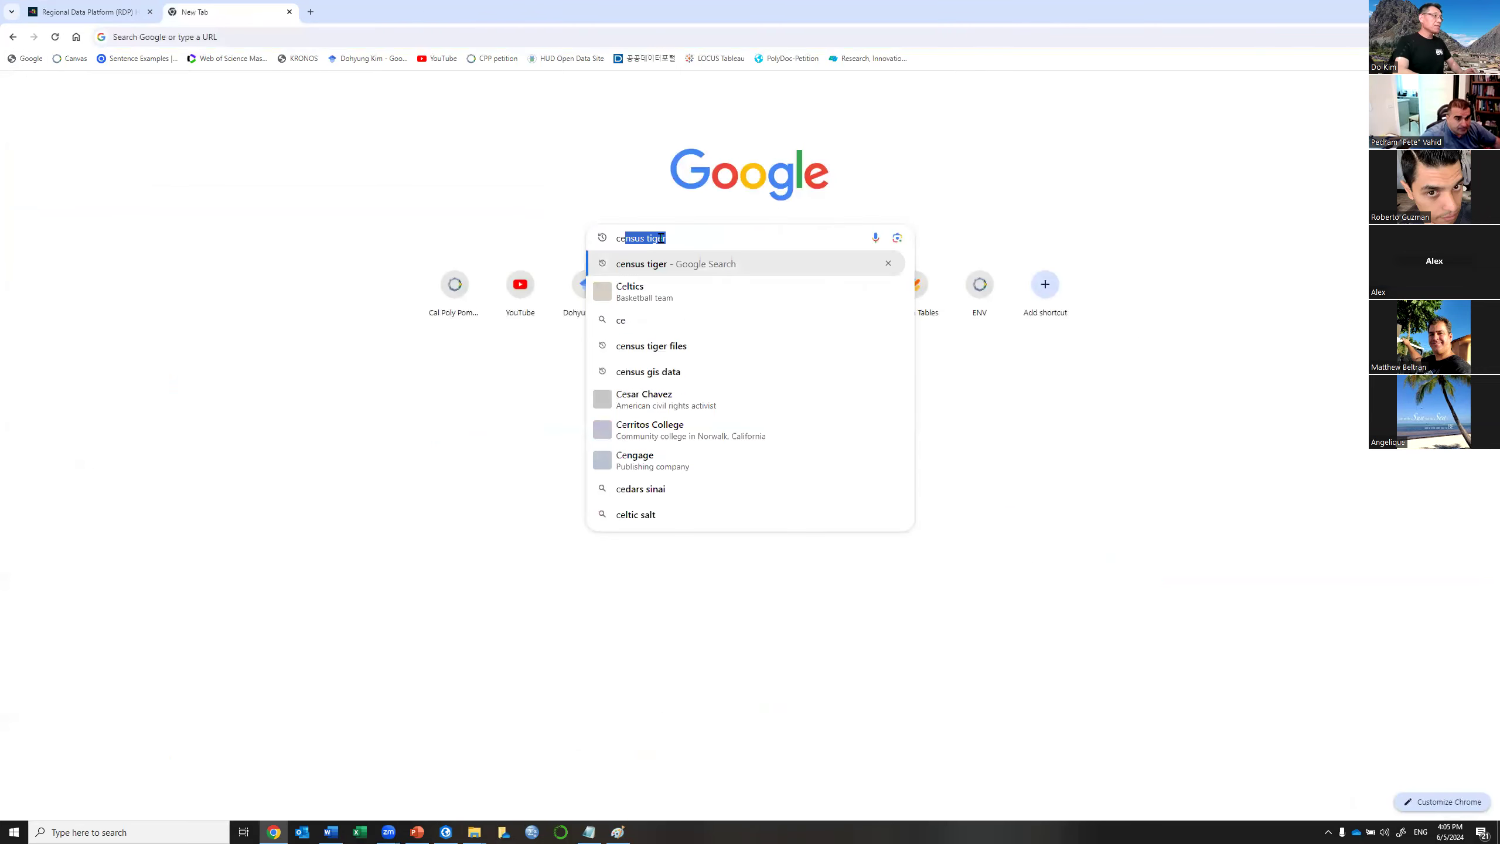
pyautogui.press('BackSpace')
pyautogui.press('BackSpace')
pyautogui.write('nsus ac')
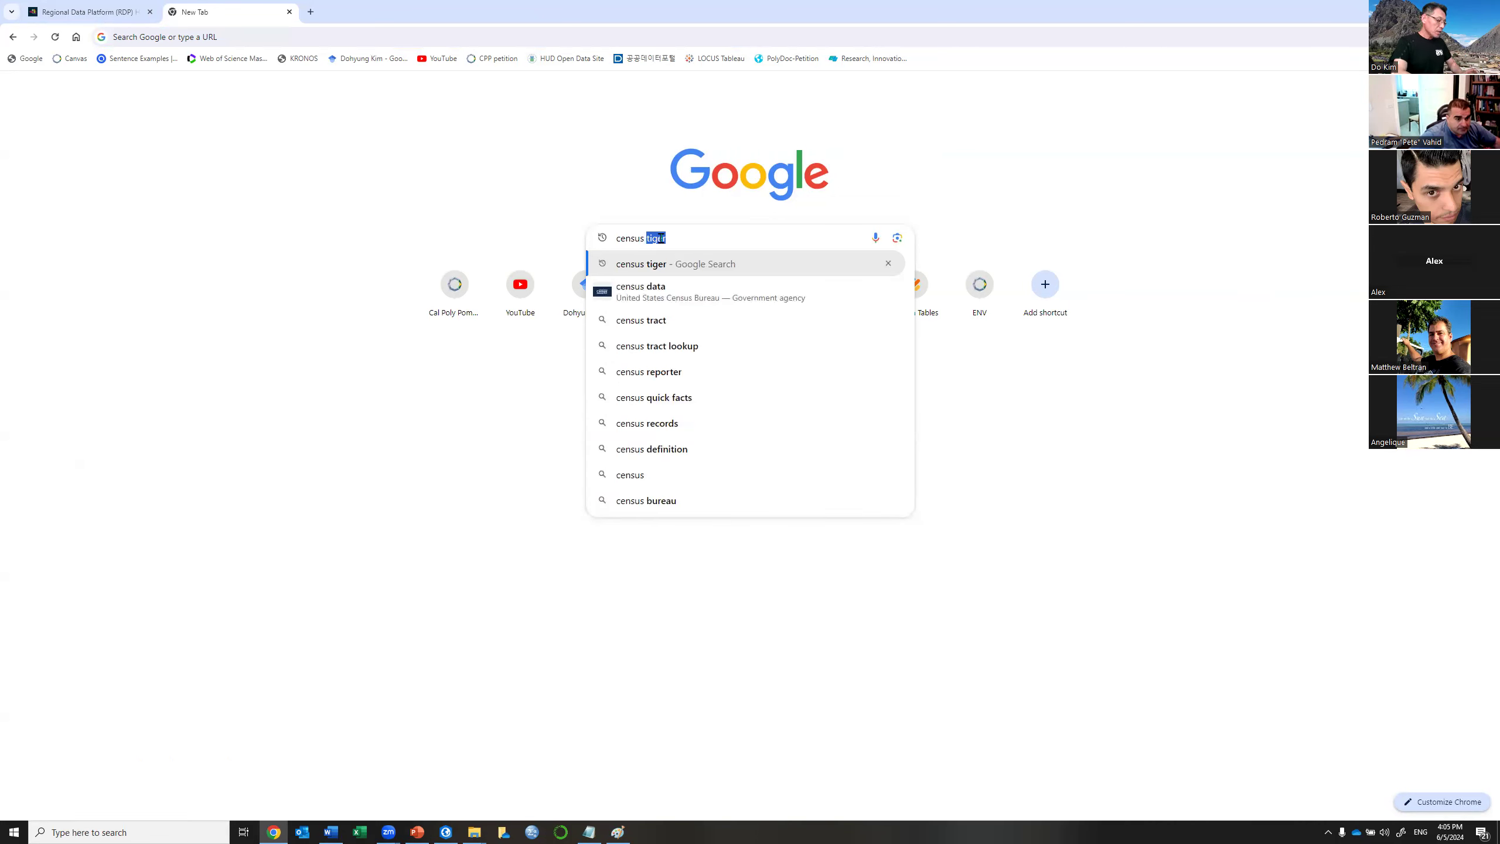
pyautogui.write('s')
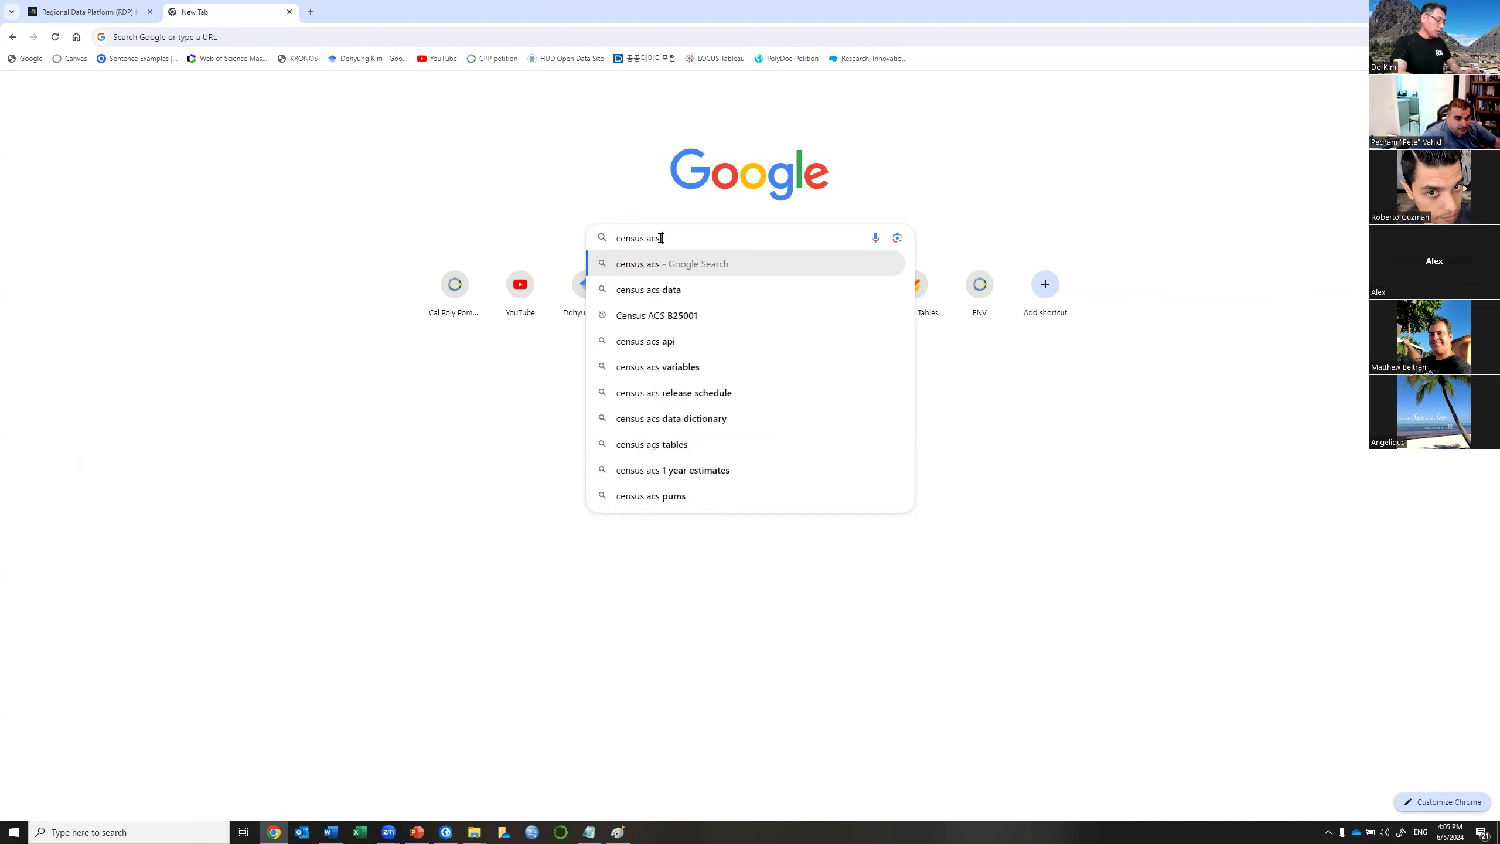
pyautogui.write(' b25001')
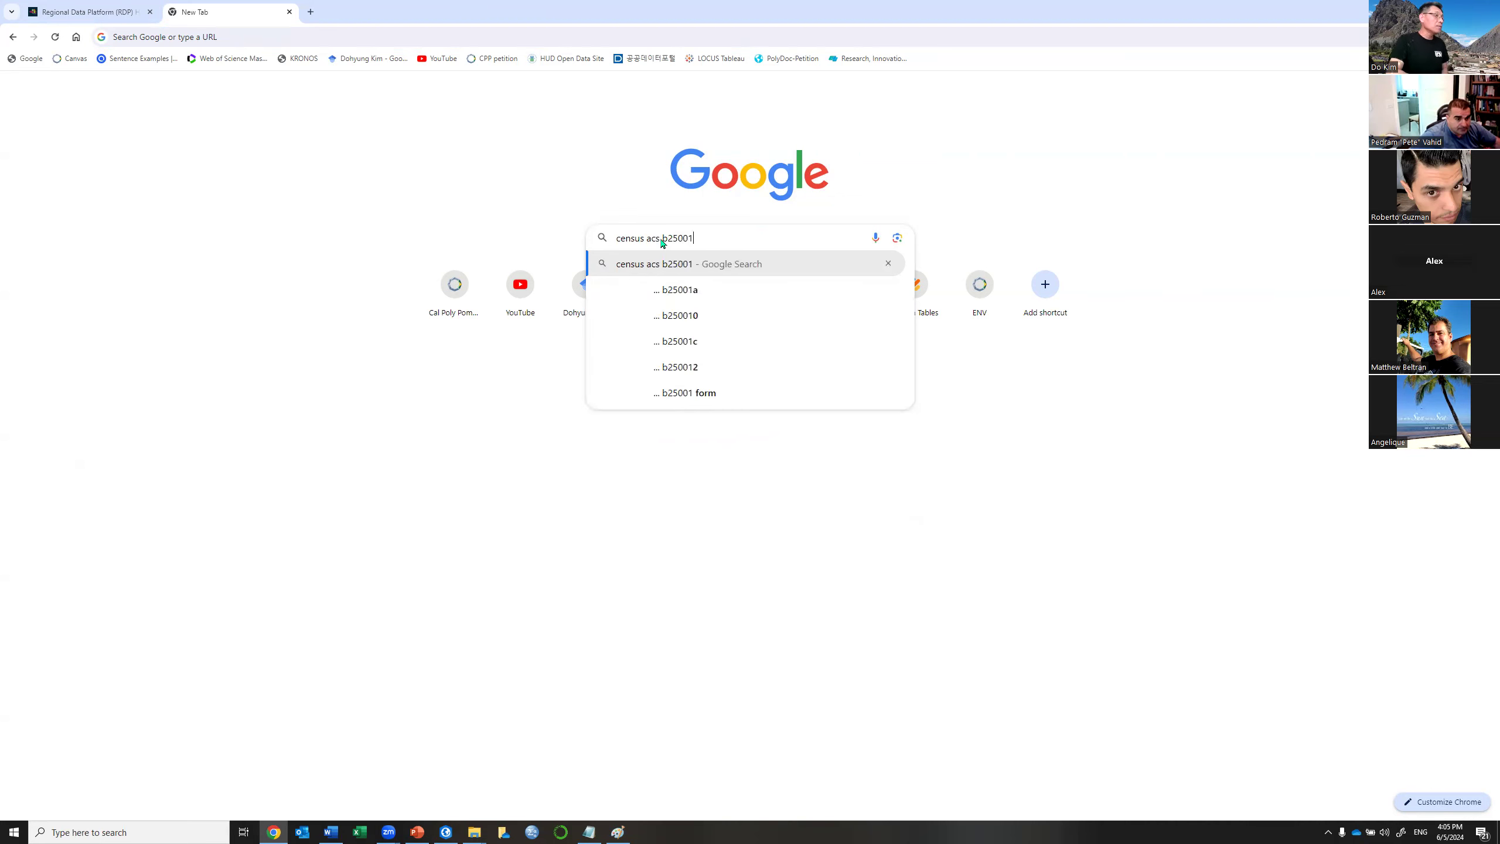
pyautogui.press('Return')
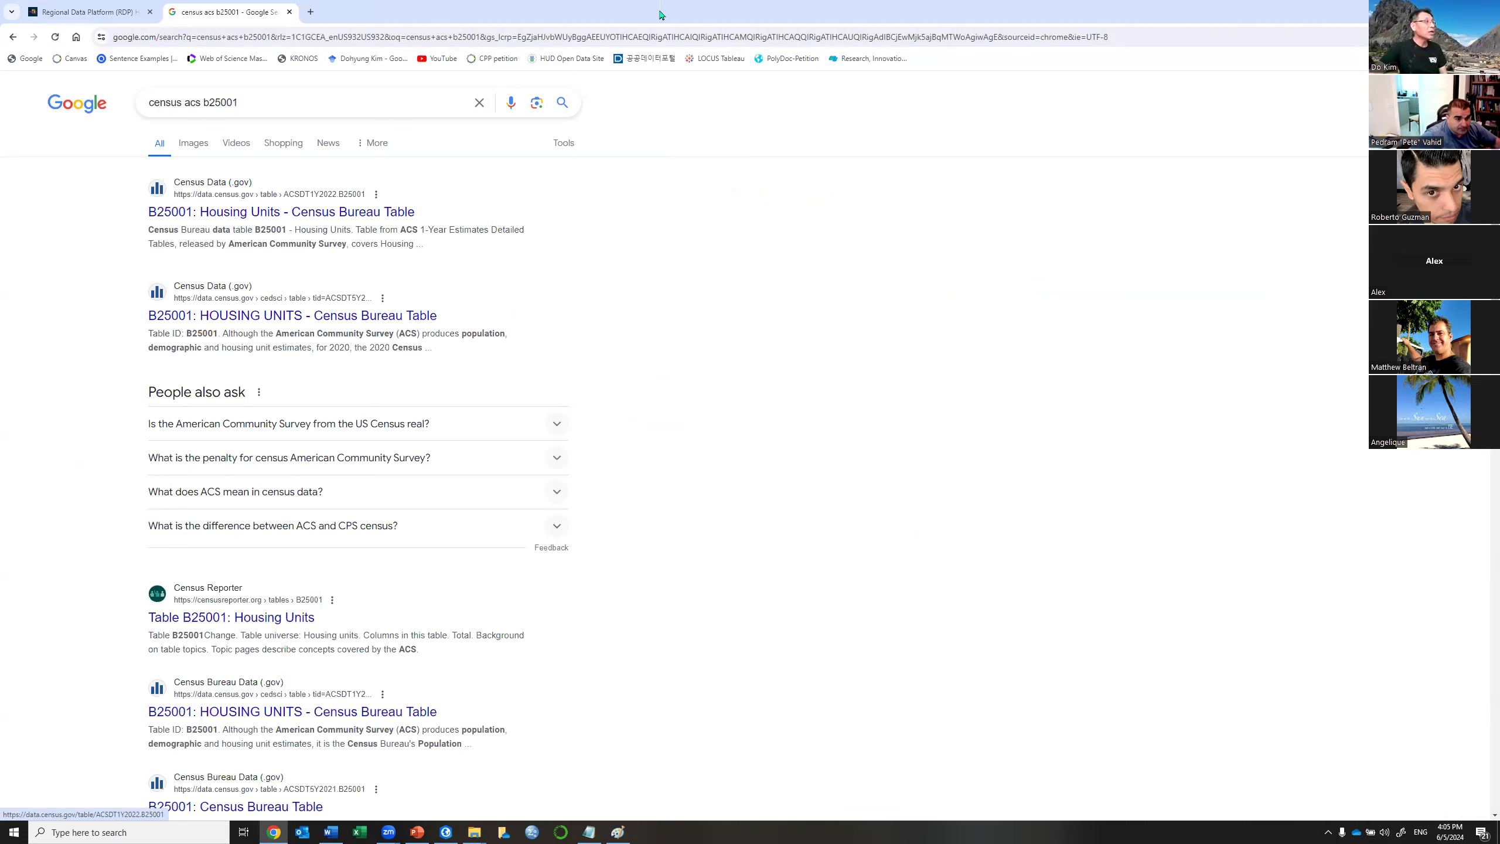
# Return to File Explorer, open ACSDT5Y2021.B25001-Column-Metadata.csv in Excel and fit columns A and B to their contents.
pyautogui.hotkey('alt', 'Tab')
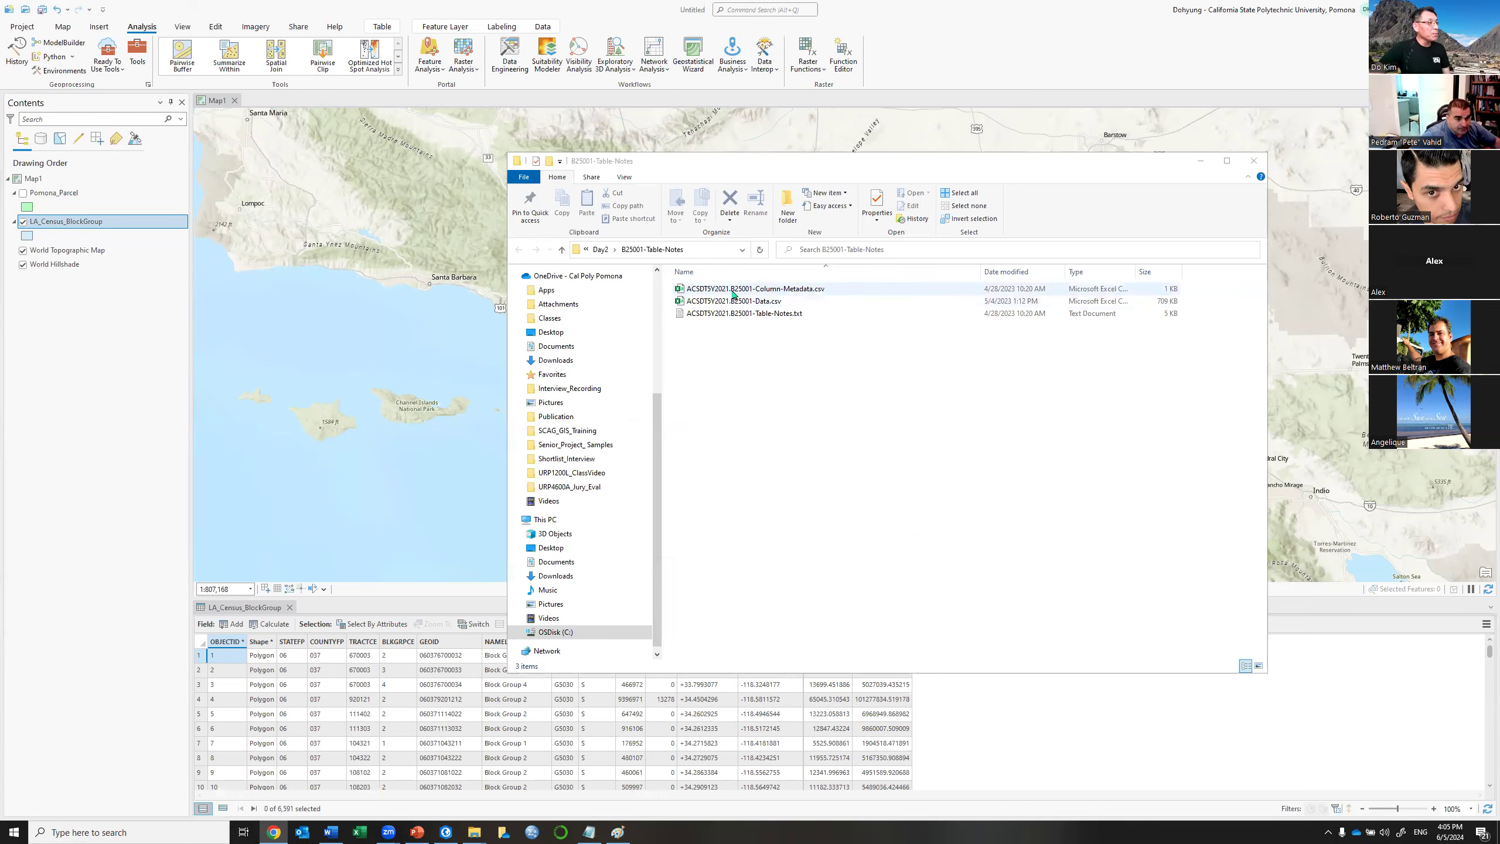
pyautogui.click(782, 458)
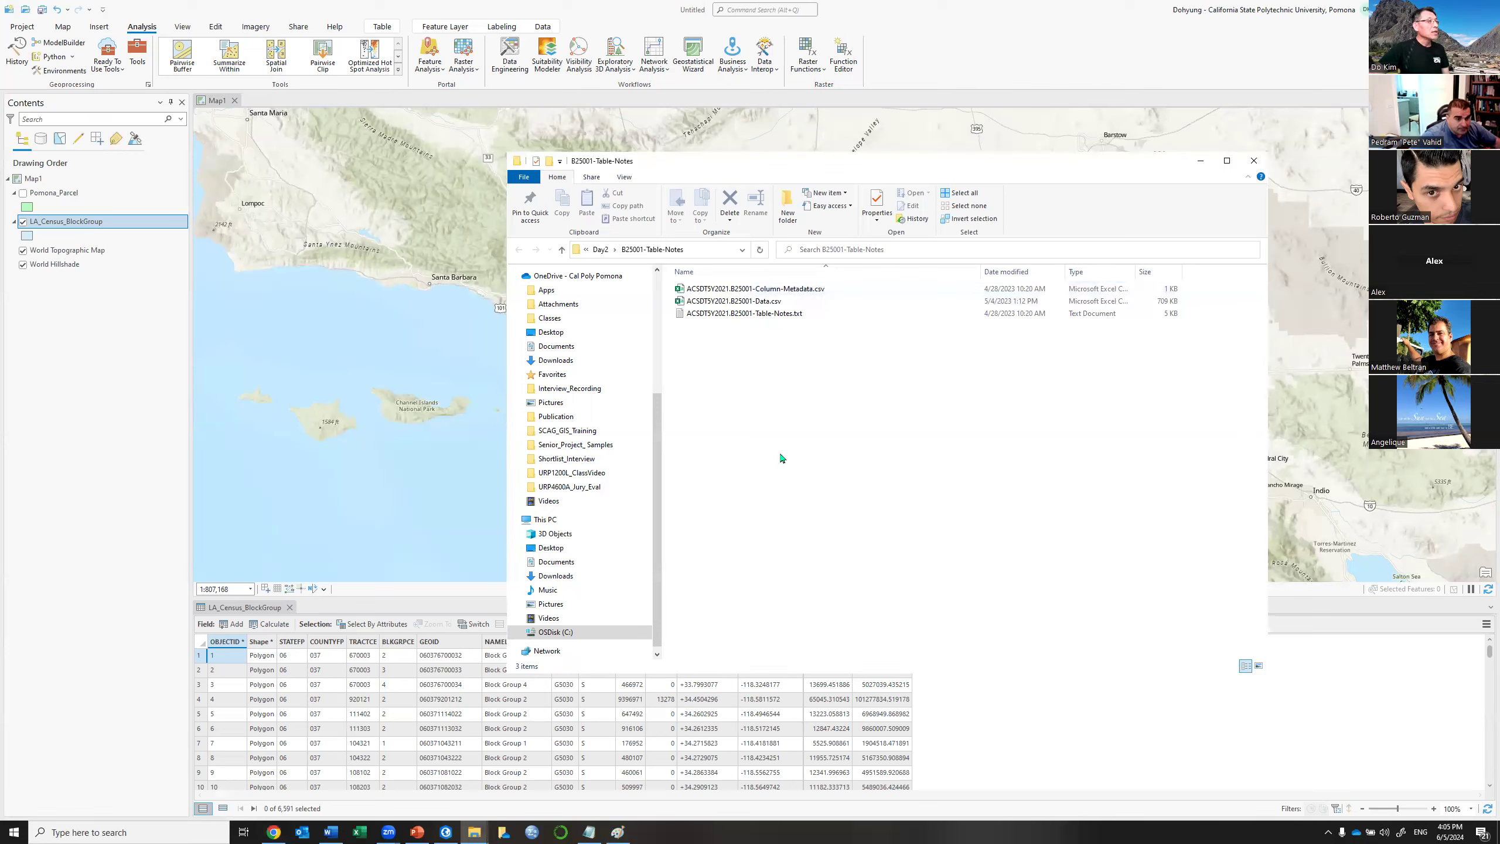
pyautogui.click(829, 289)
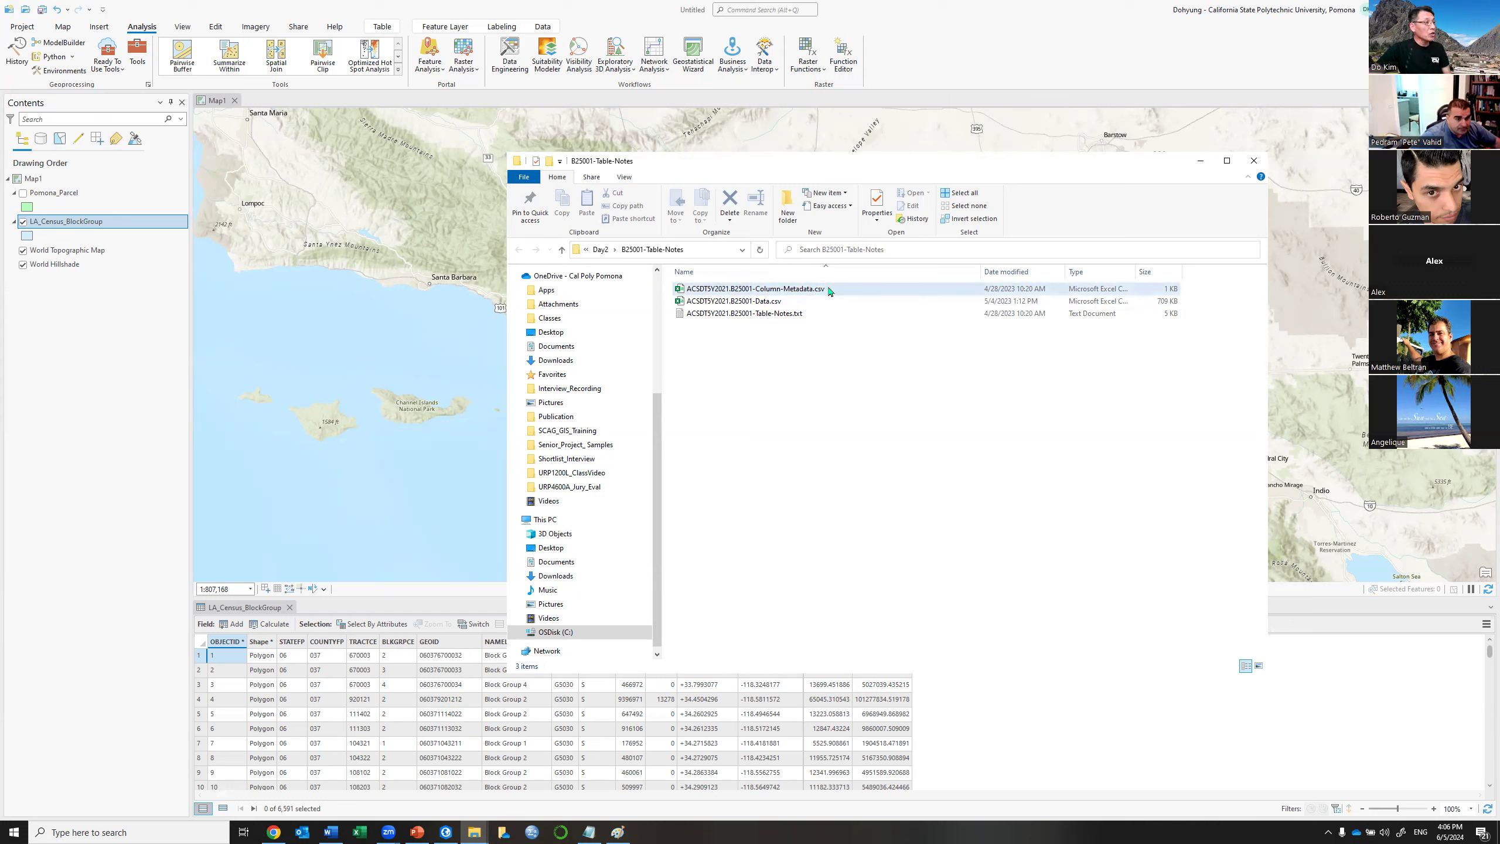
pyautogui.doubleClick(829, 290)
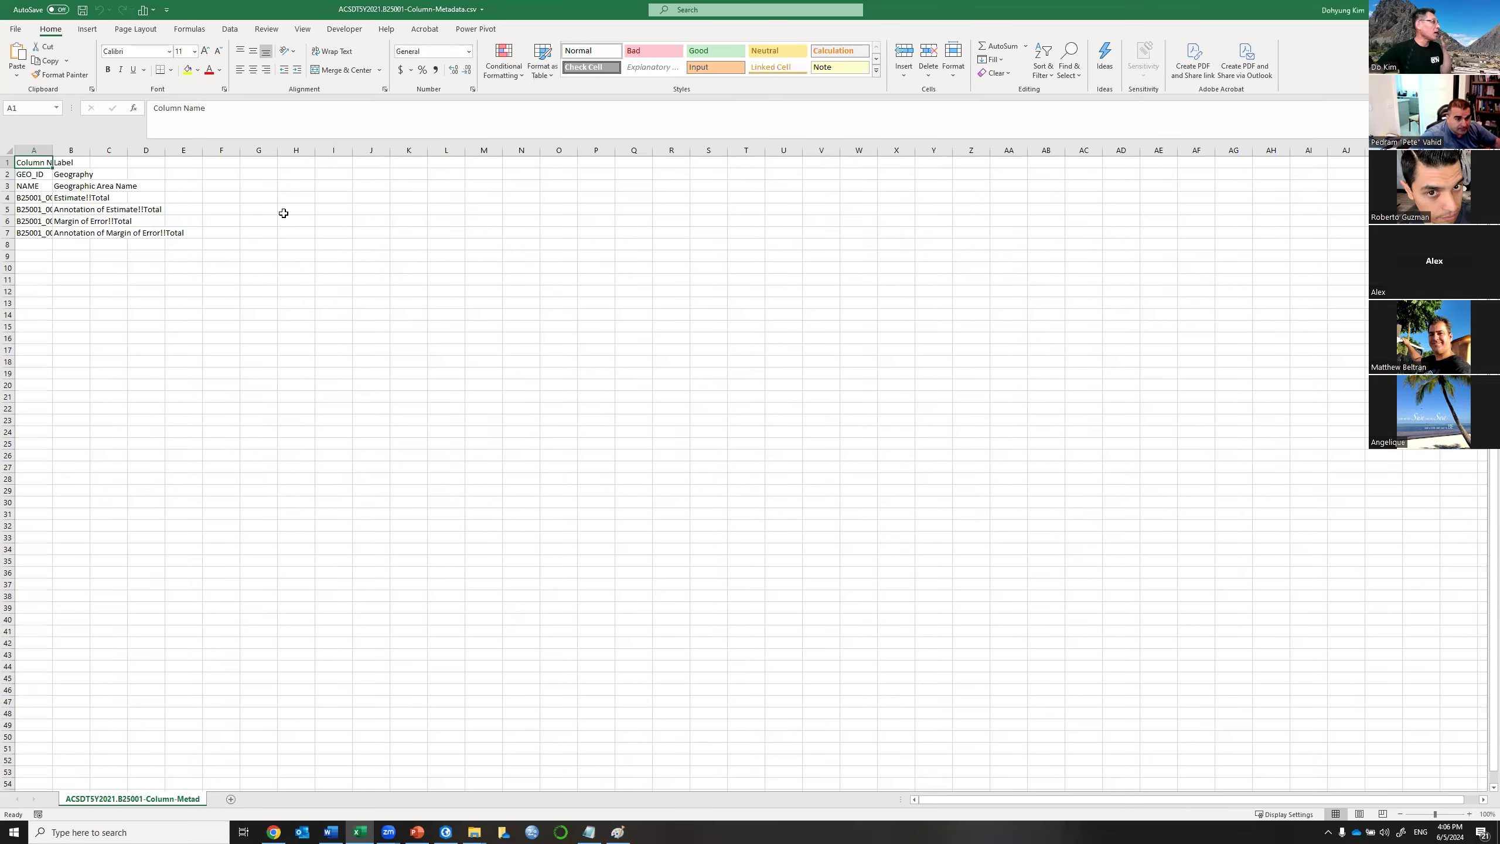
pyautogui.doubleClick(51, 155)
pyautogui.doubleClick(109, 153)
# Examine the B25001_001E row and its label in the column metadata file, and close the file without saving.
pyautogui.click(48, 199)
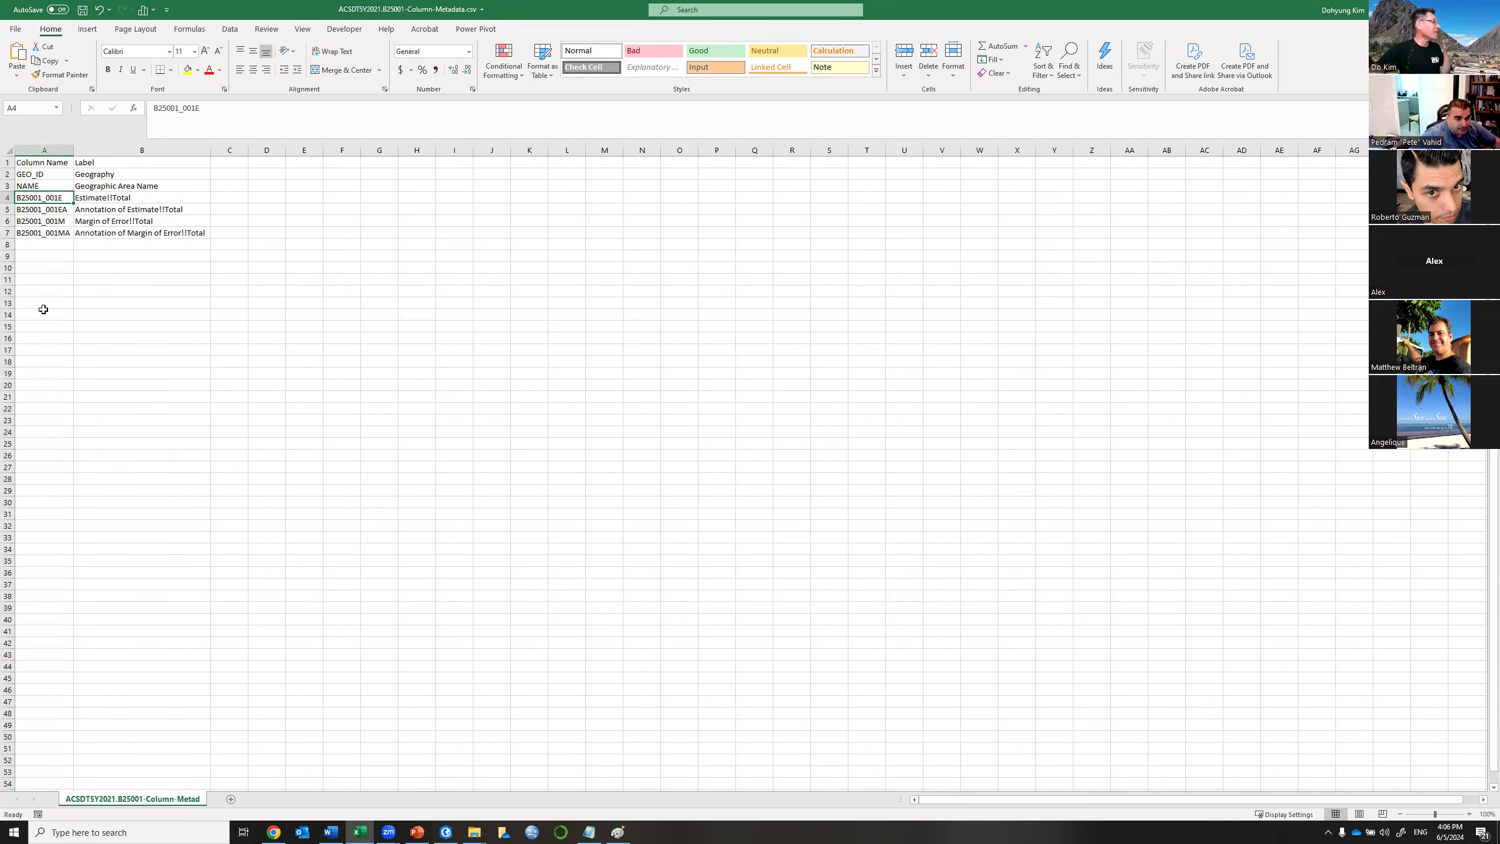
pyautogui.click(147, 198)
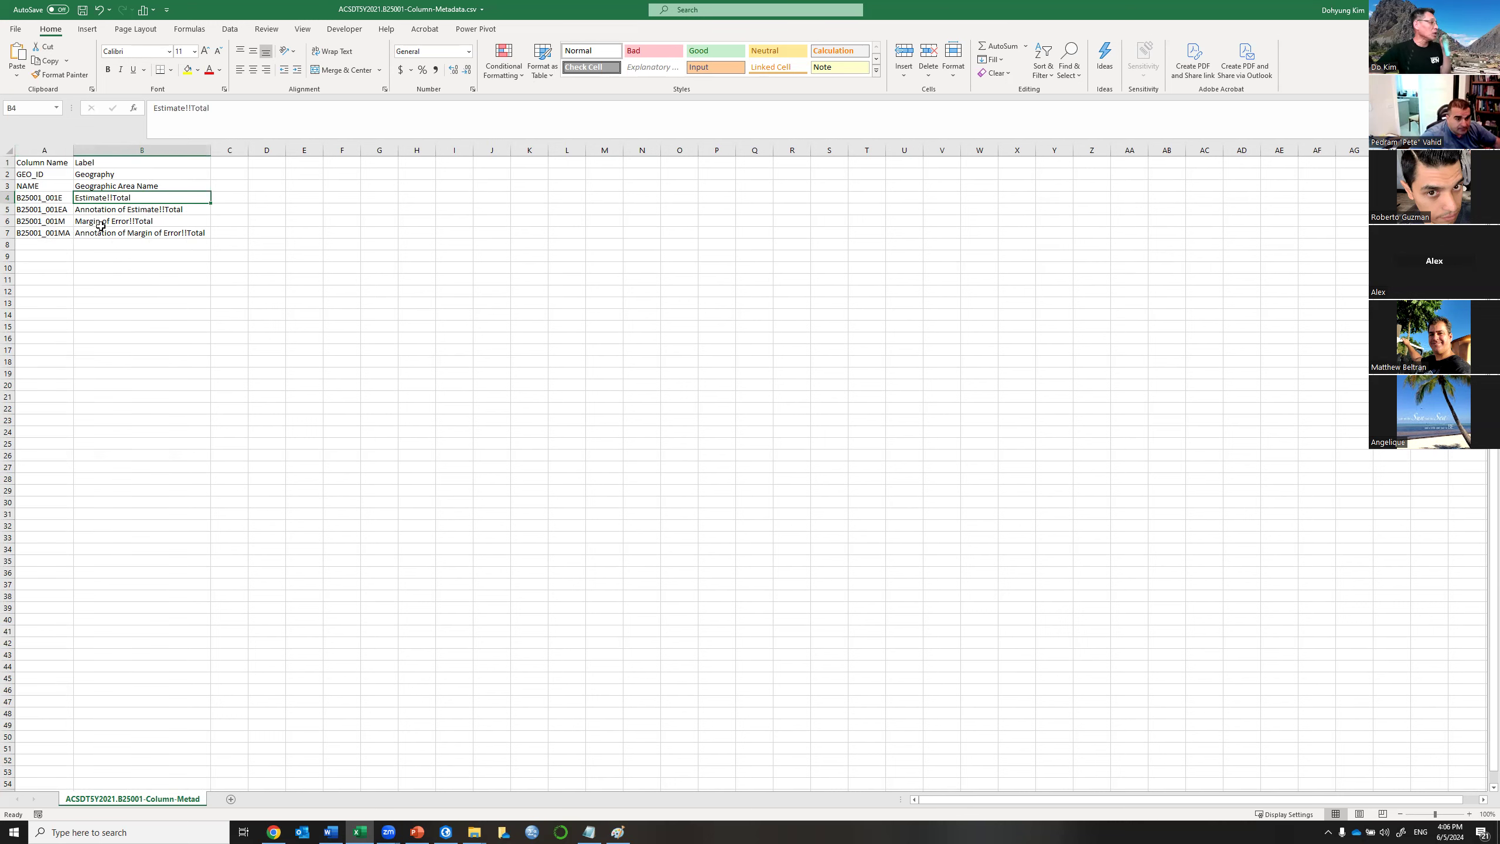
pyautogui.click(32, 196)
pyautogui.moveTo(32, 196); pyautogui.dragTo(142, 197)
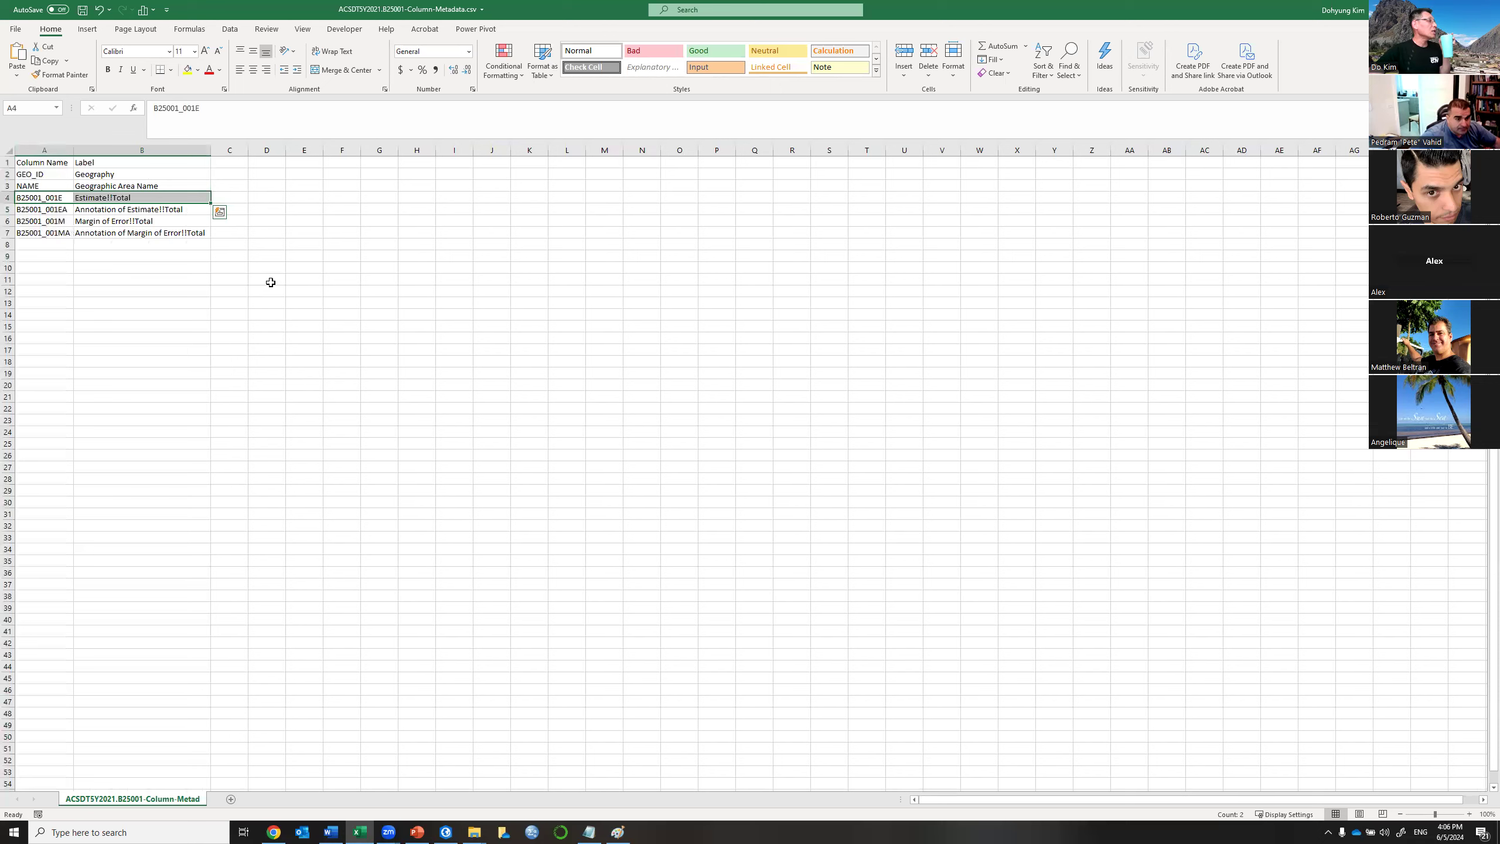
pyautogui.click(160, 199)
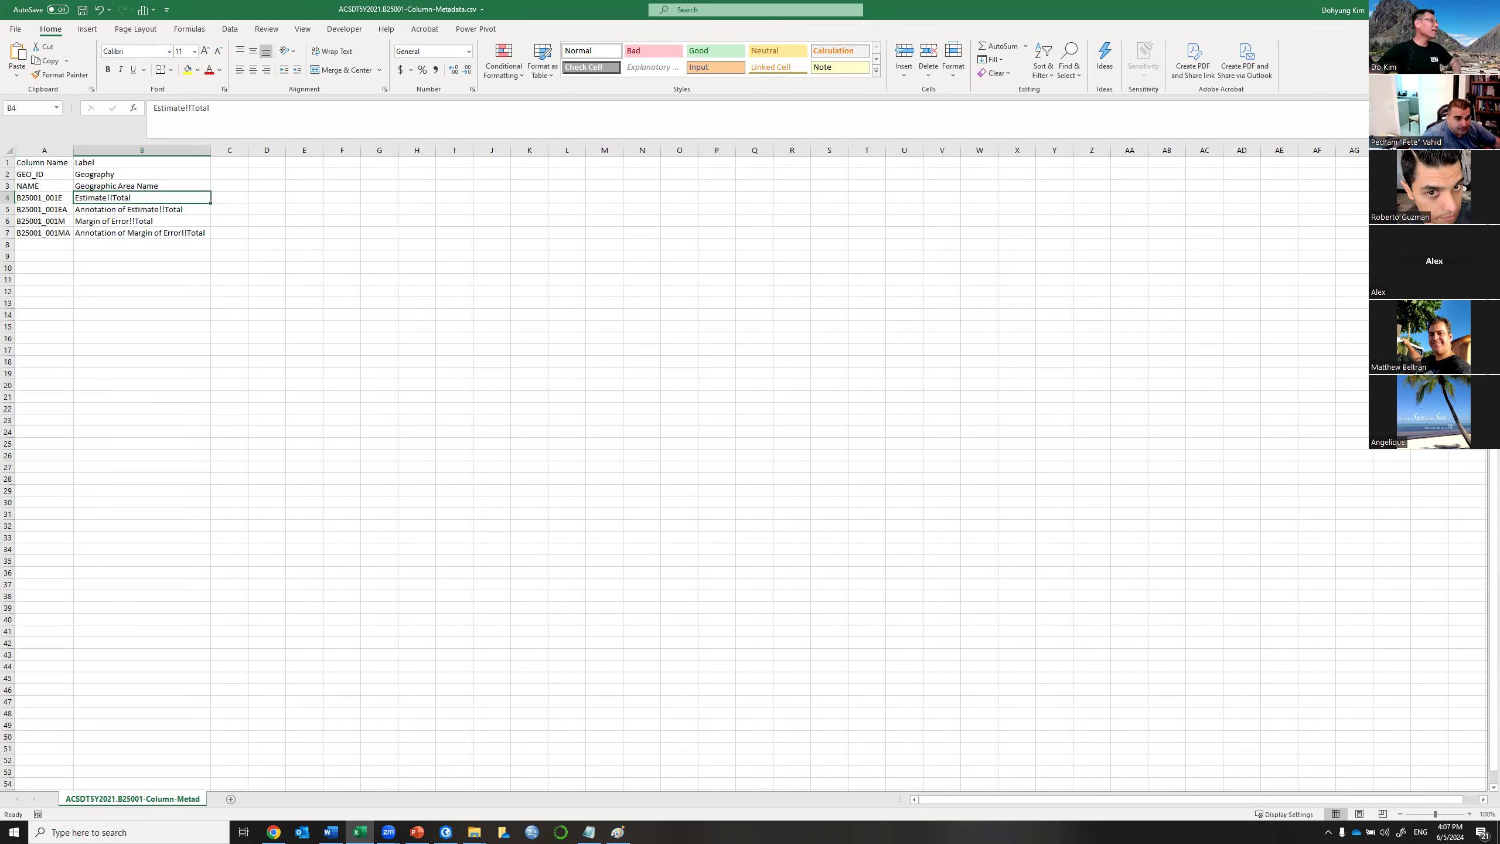
pyautogui.hotkey('ctrl', 'w')
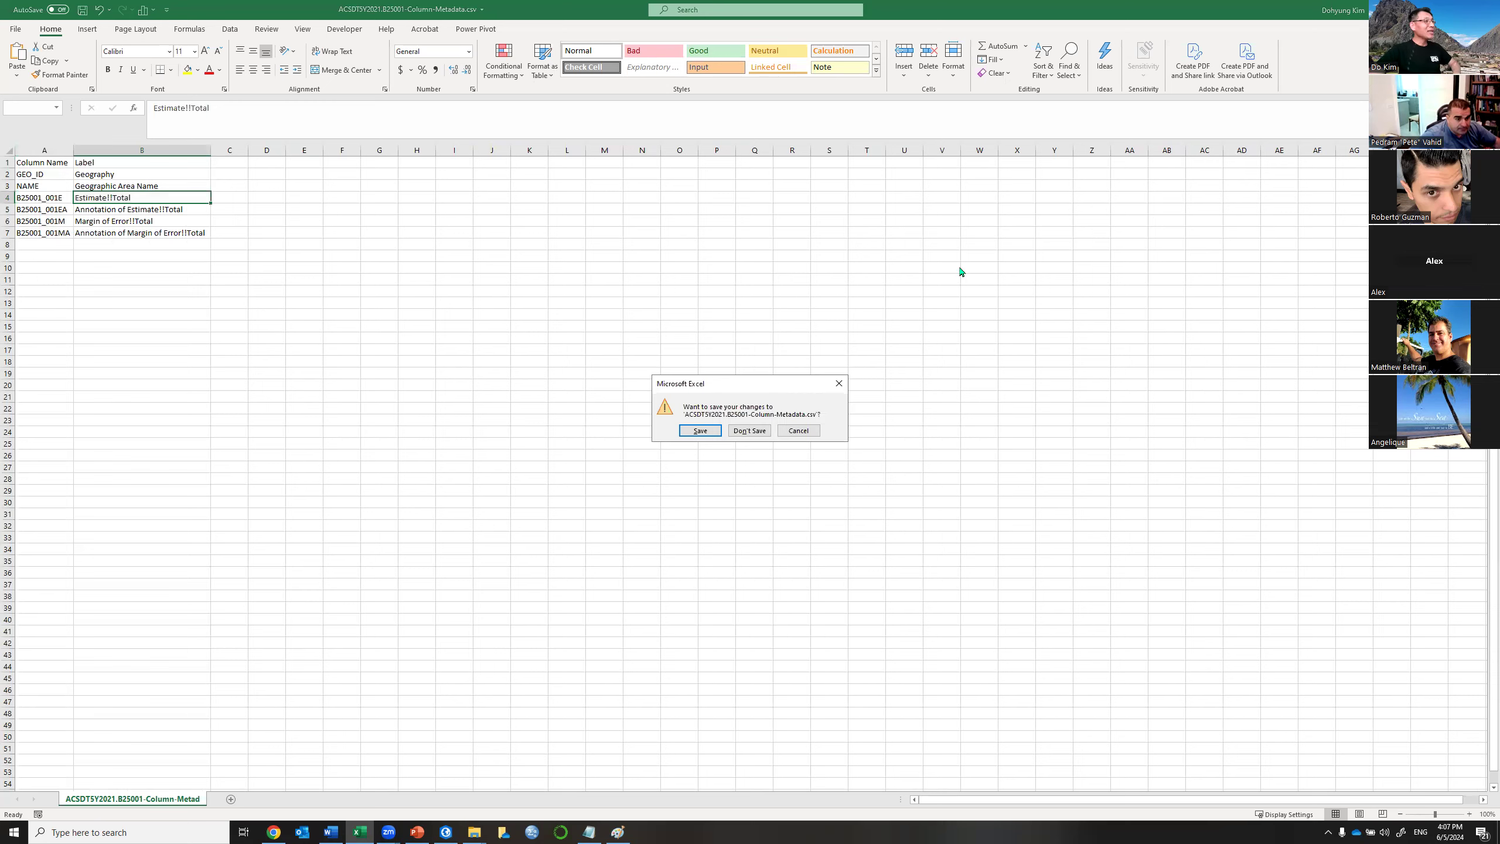
pyautogui.click(761, 430)
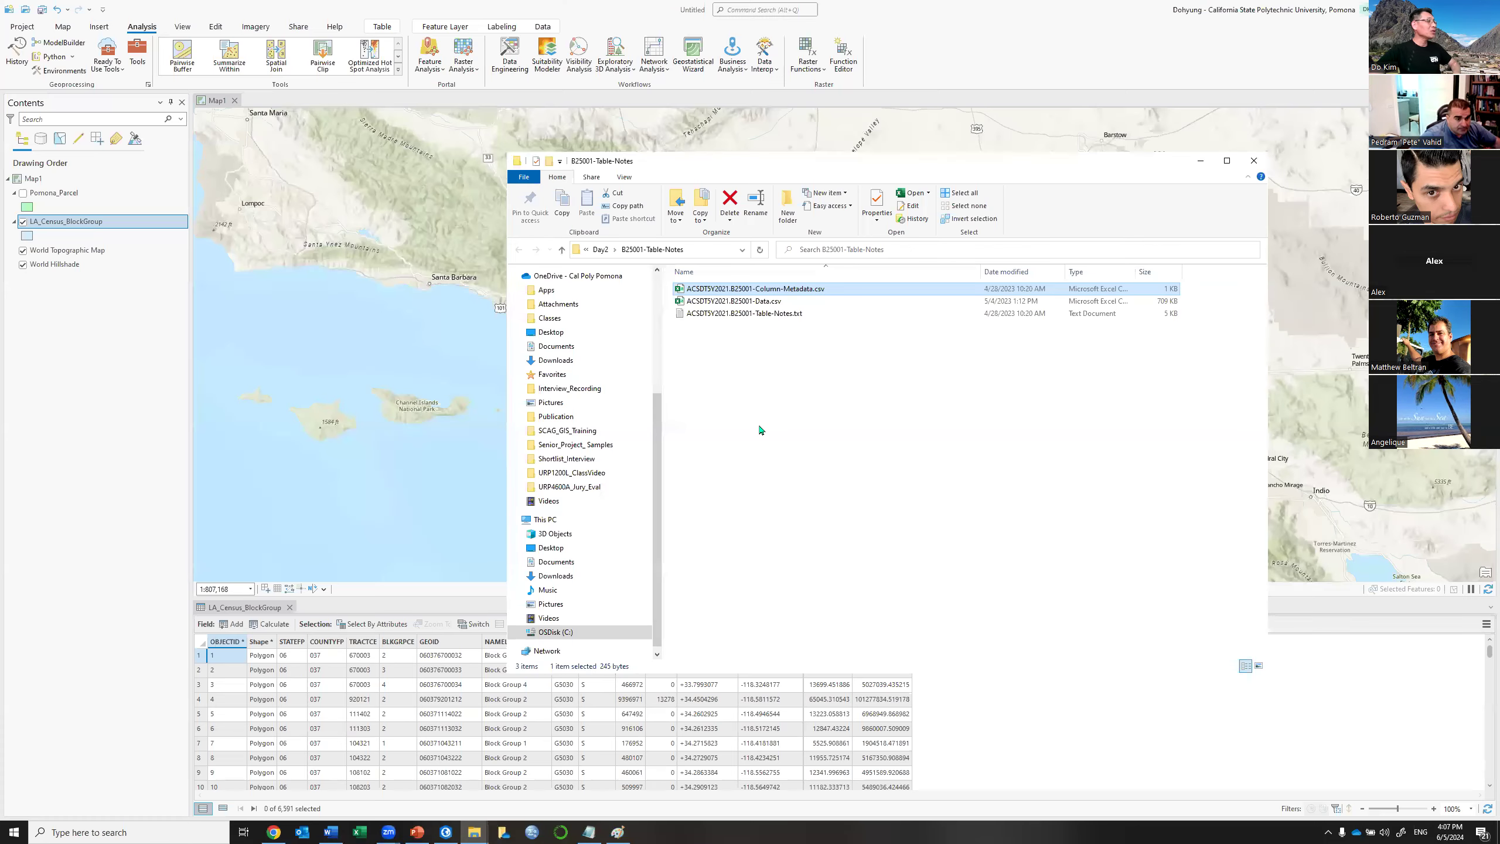
# Open ACSDT5Y2021.B25001-Data.csv in Excel with its columns fitted to their contents, examine the B25001_001E column and close the file without saving.
pyautogui.click(768, 302)
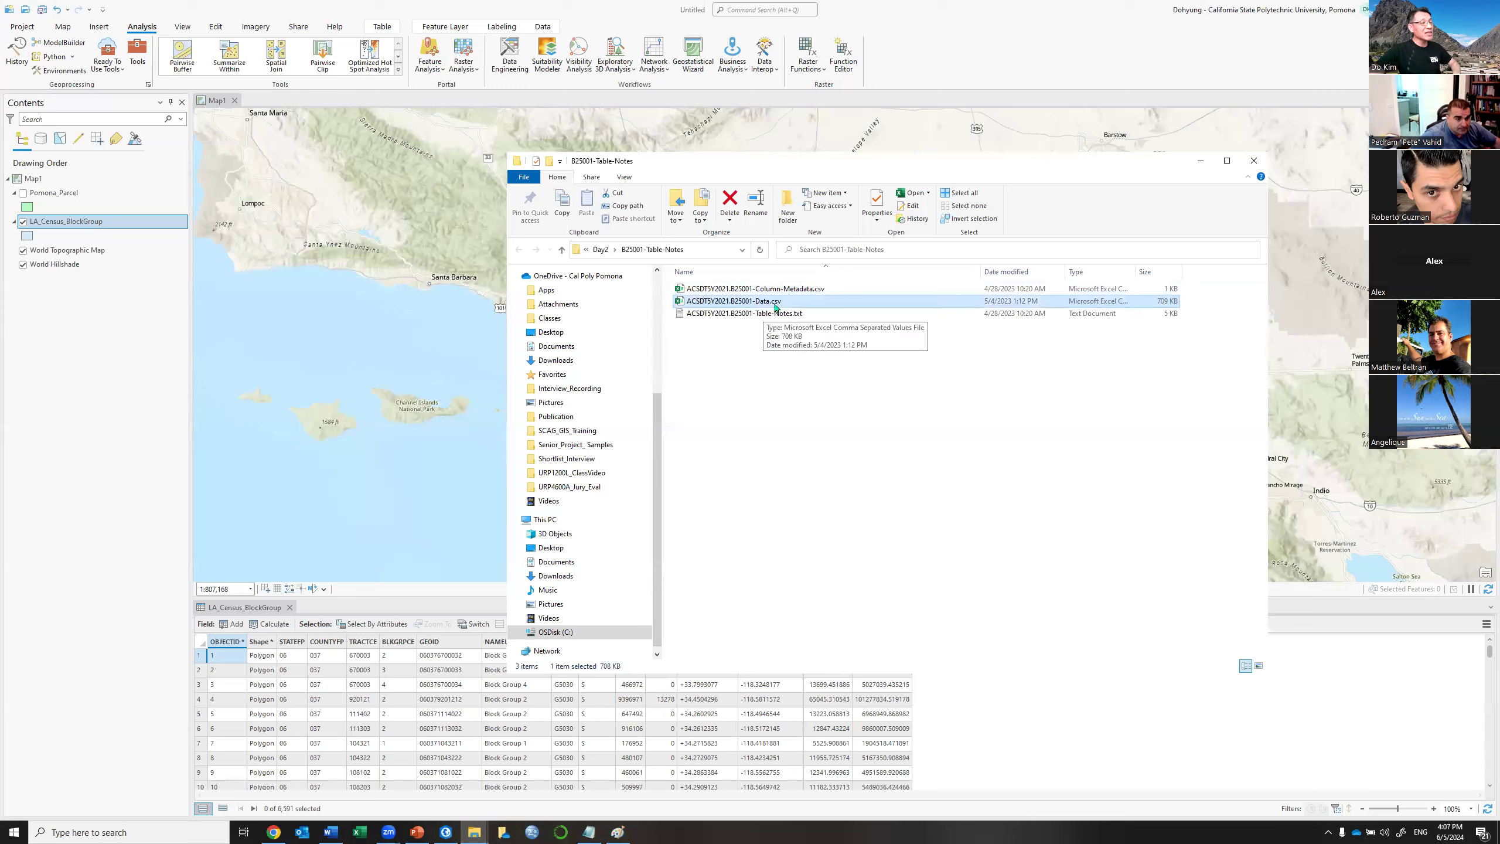
pyautogui.doubleClick(776, 302)
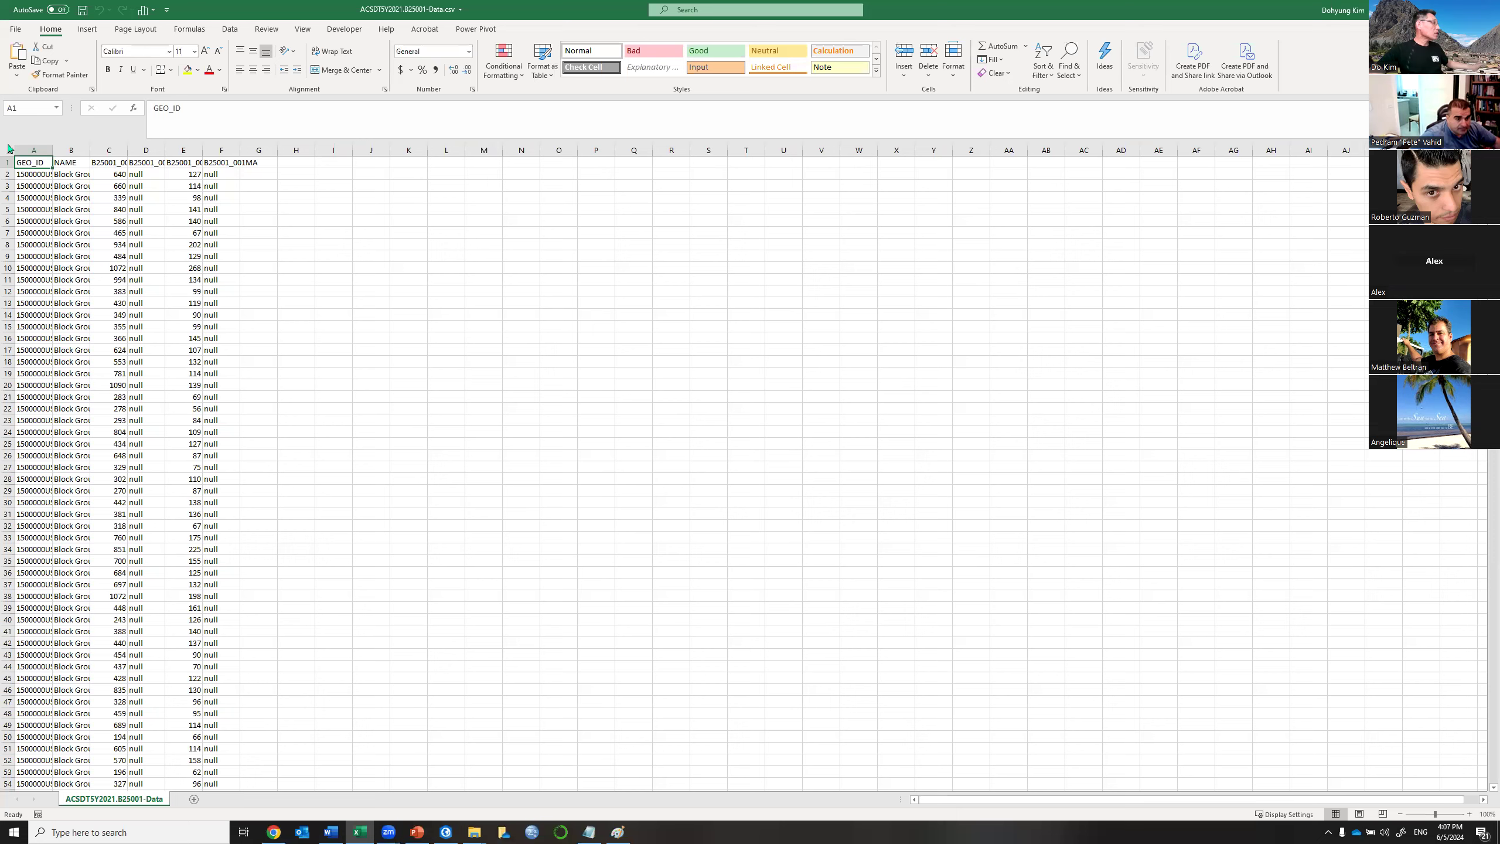
pyautogui.doubleClick(53, 150)
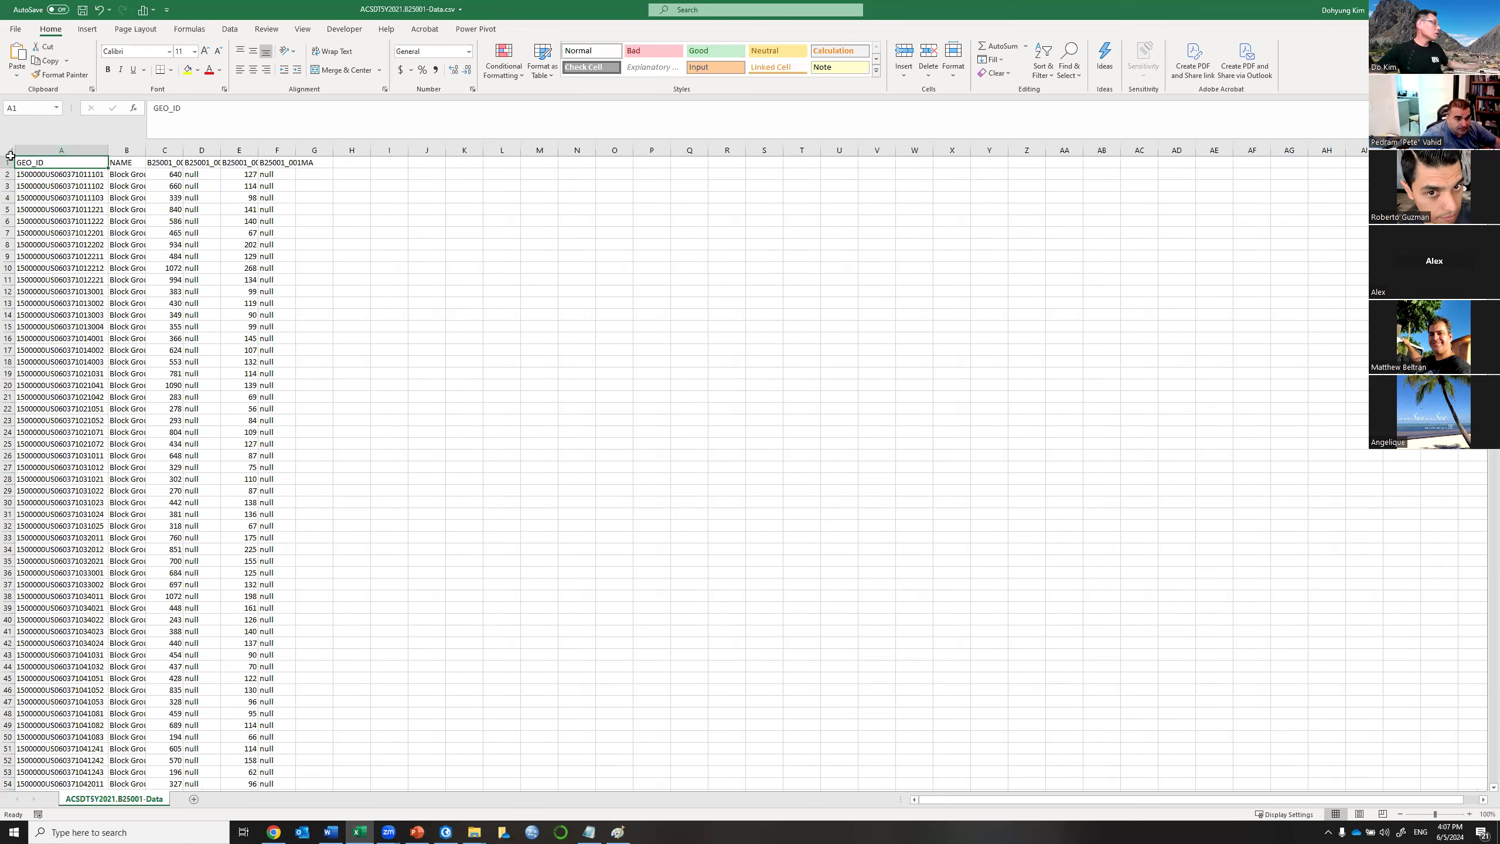
pyautogui.click(8, 150)
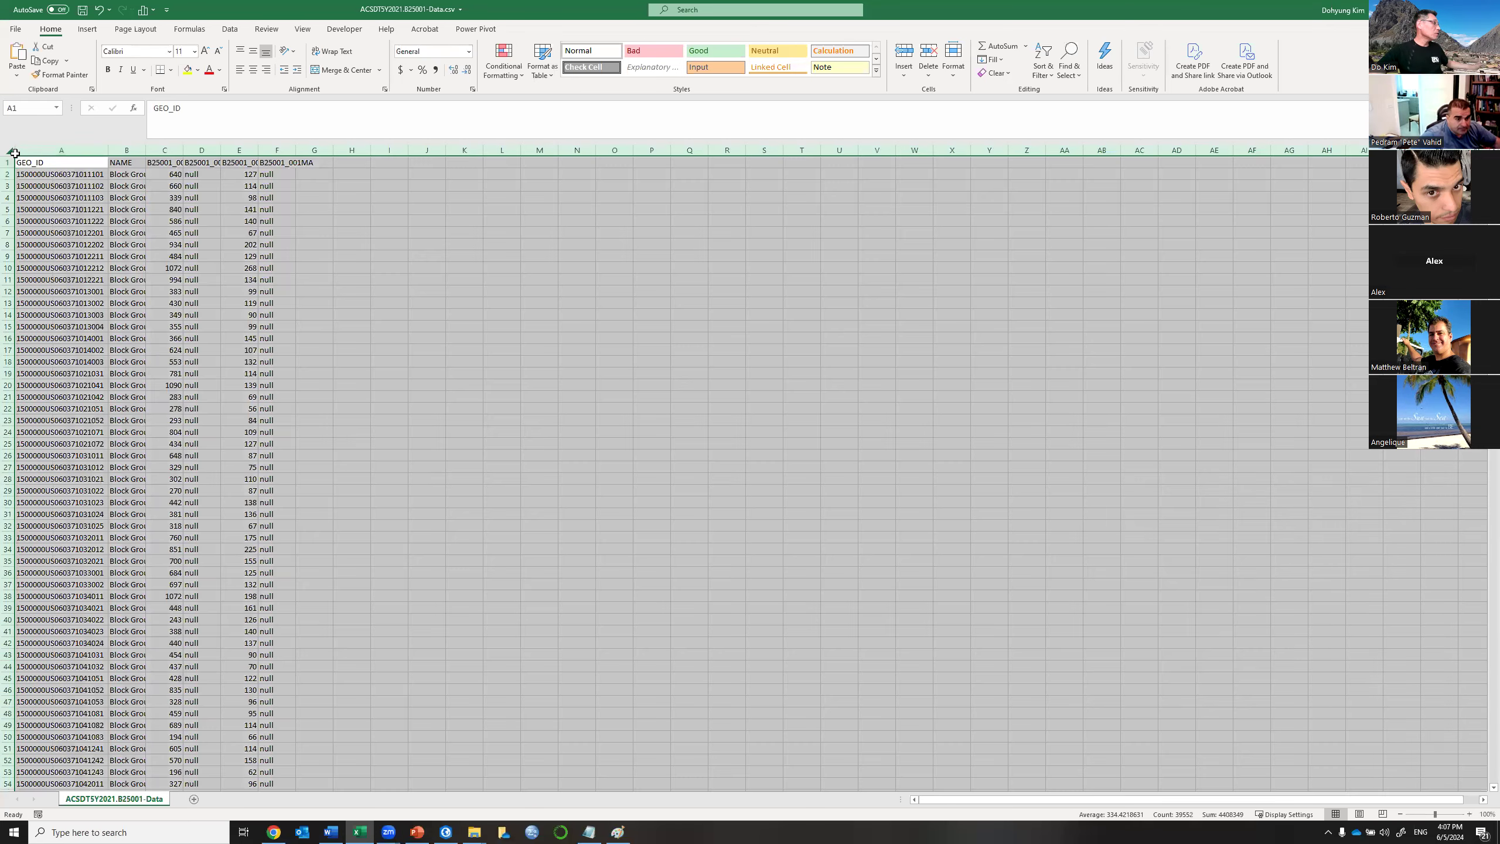
pyautogui.doubleClick(146, 150)
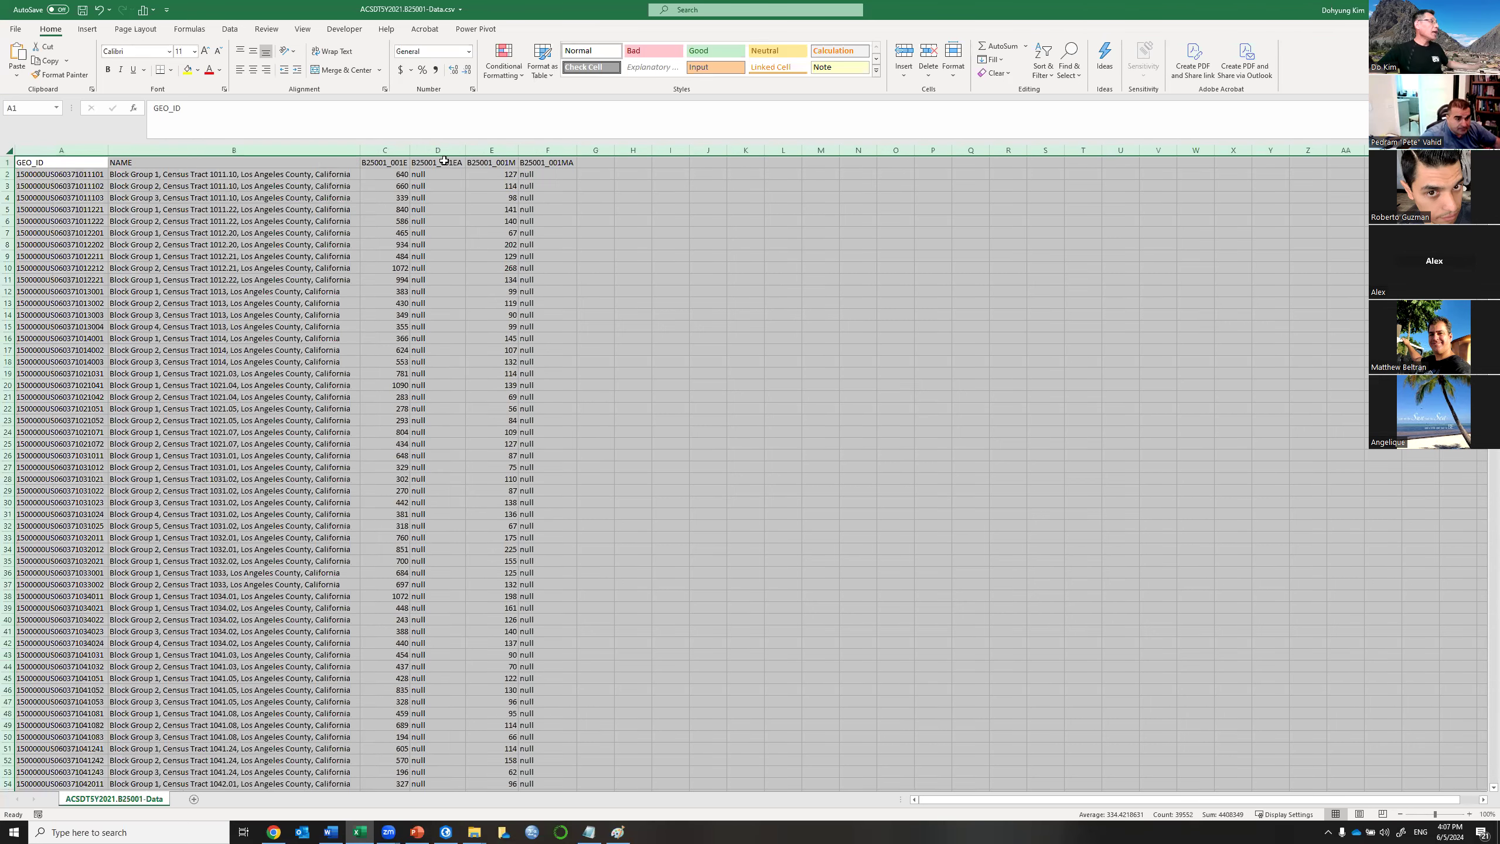
pyautogui.click(384, 150)
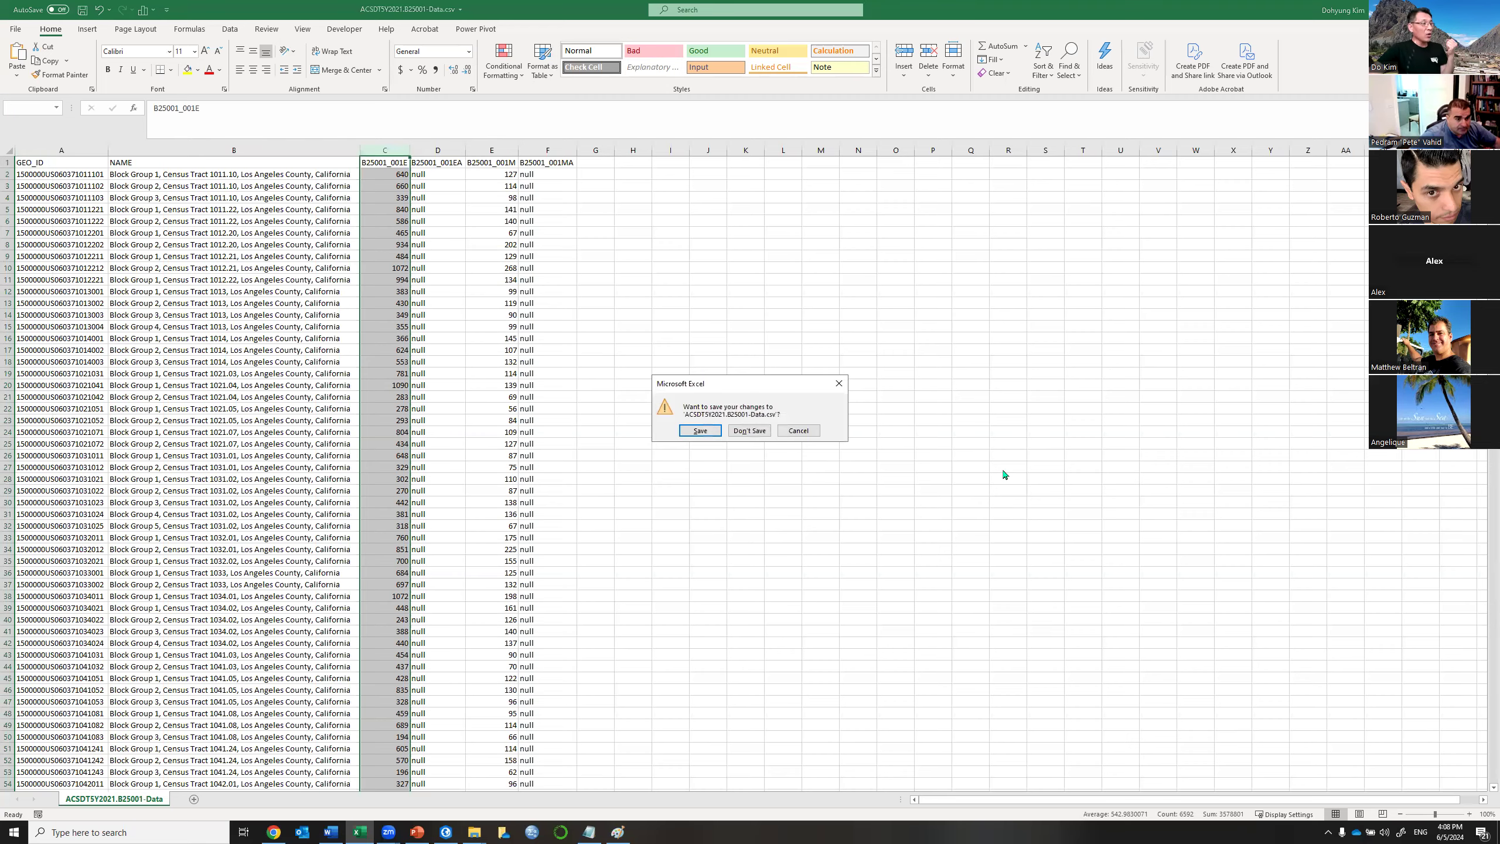
pyautogui.click(742, 431)
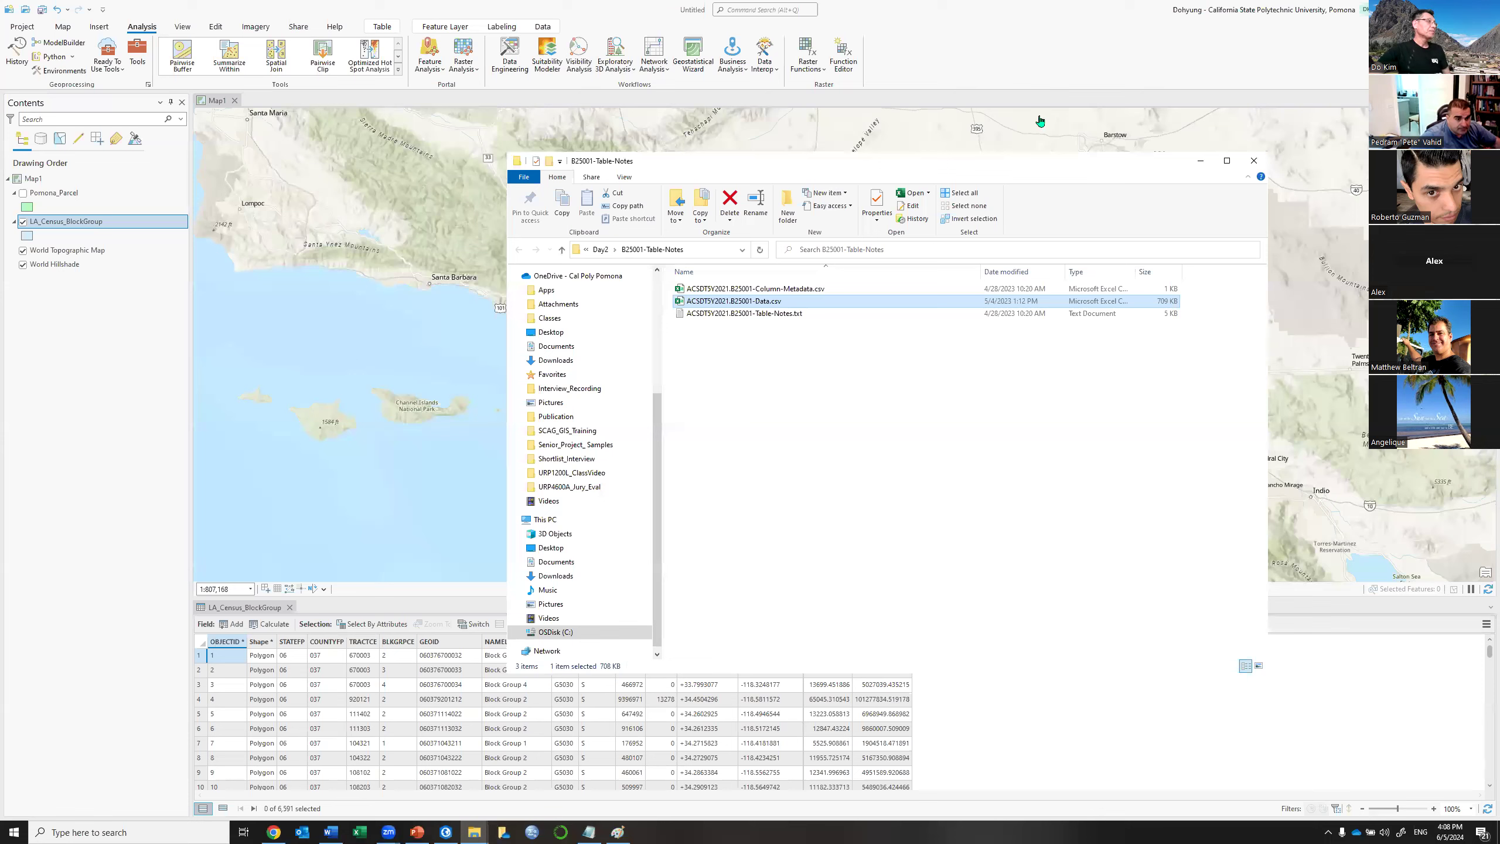
# Switch to ArcGIS Pro and add ACSDT5Y2021.B25001-Data.csv from the Day2 B25001-Table-Notes folder to the map, refreshing the folder listing first.
pyautogui.click(1003, 17)
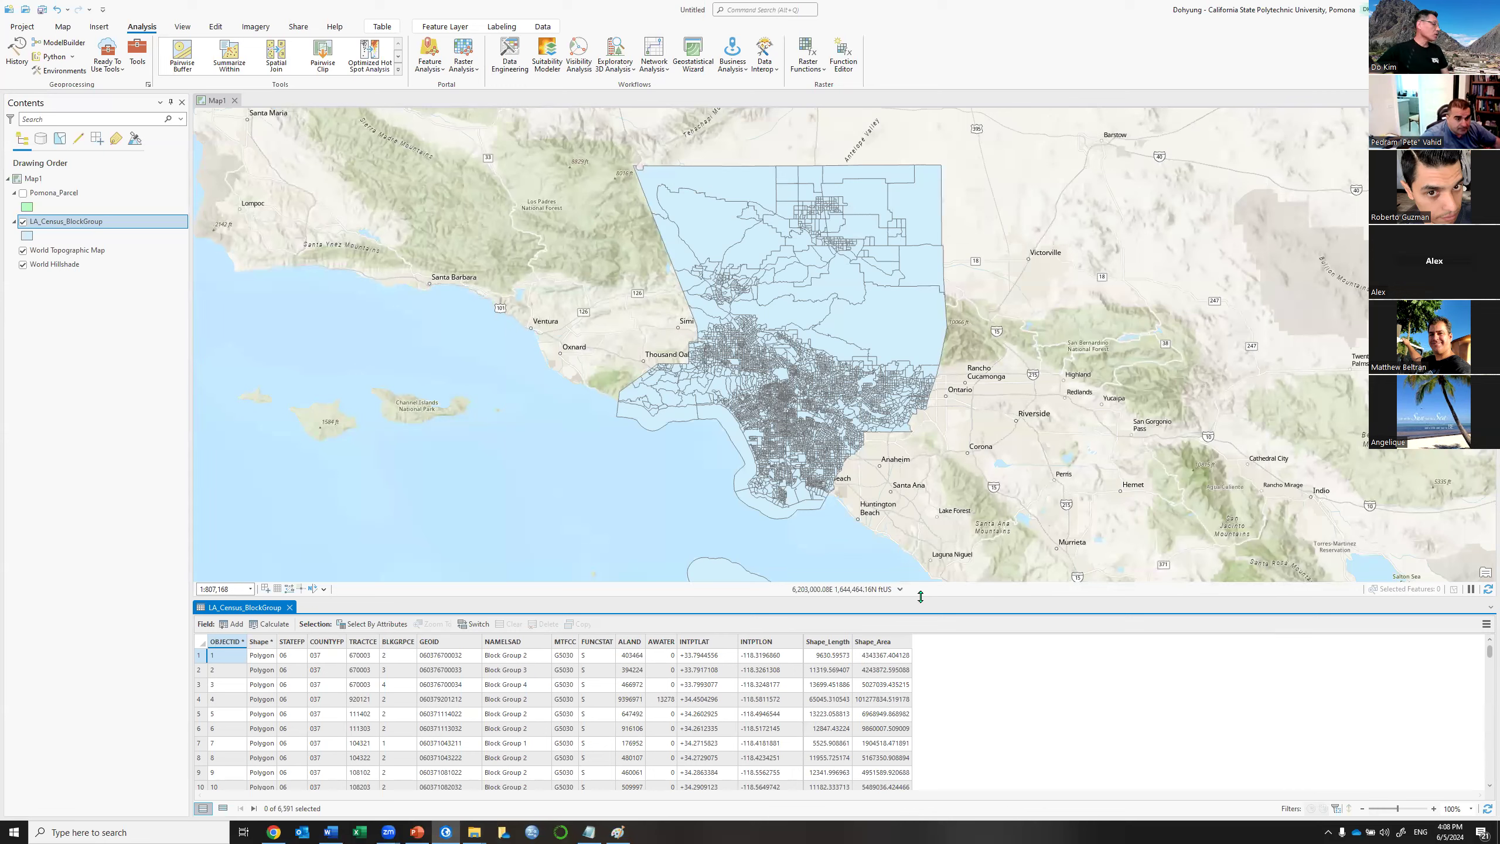
pyautogui.click(65, 29)
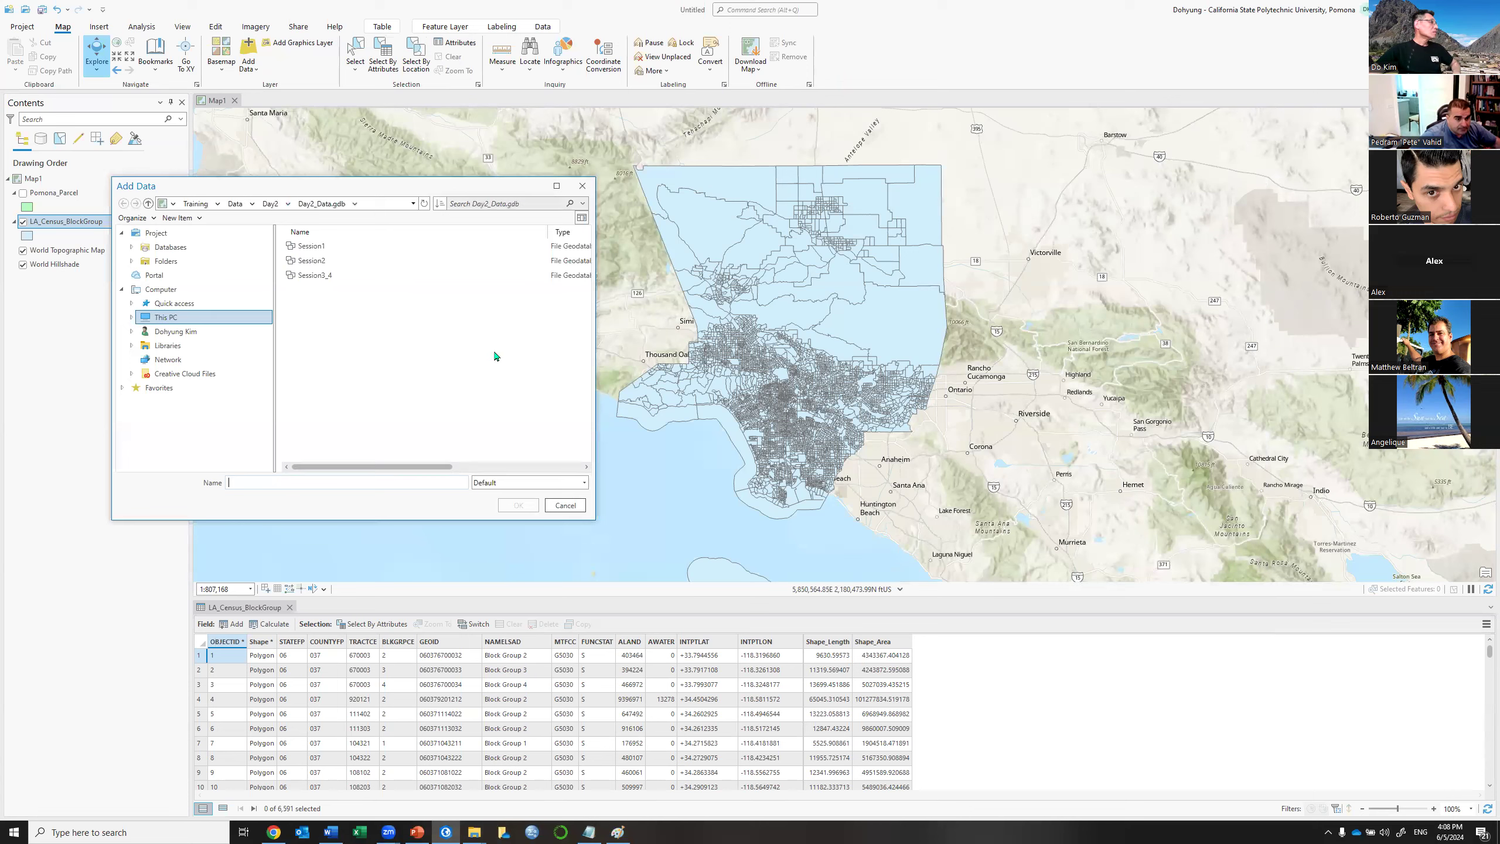
pyautogui.click(269, 205)
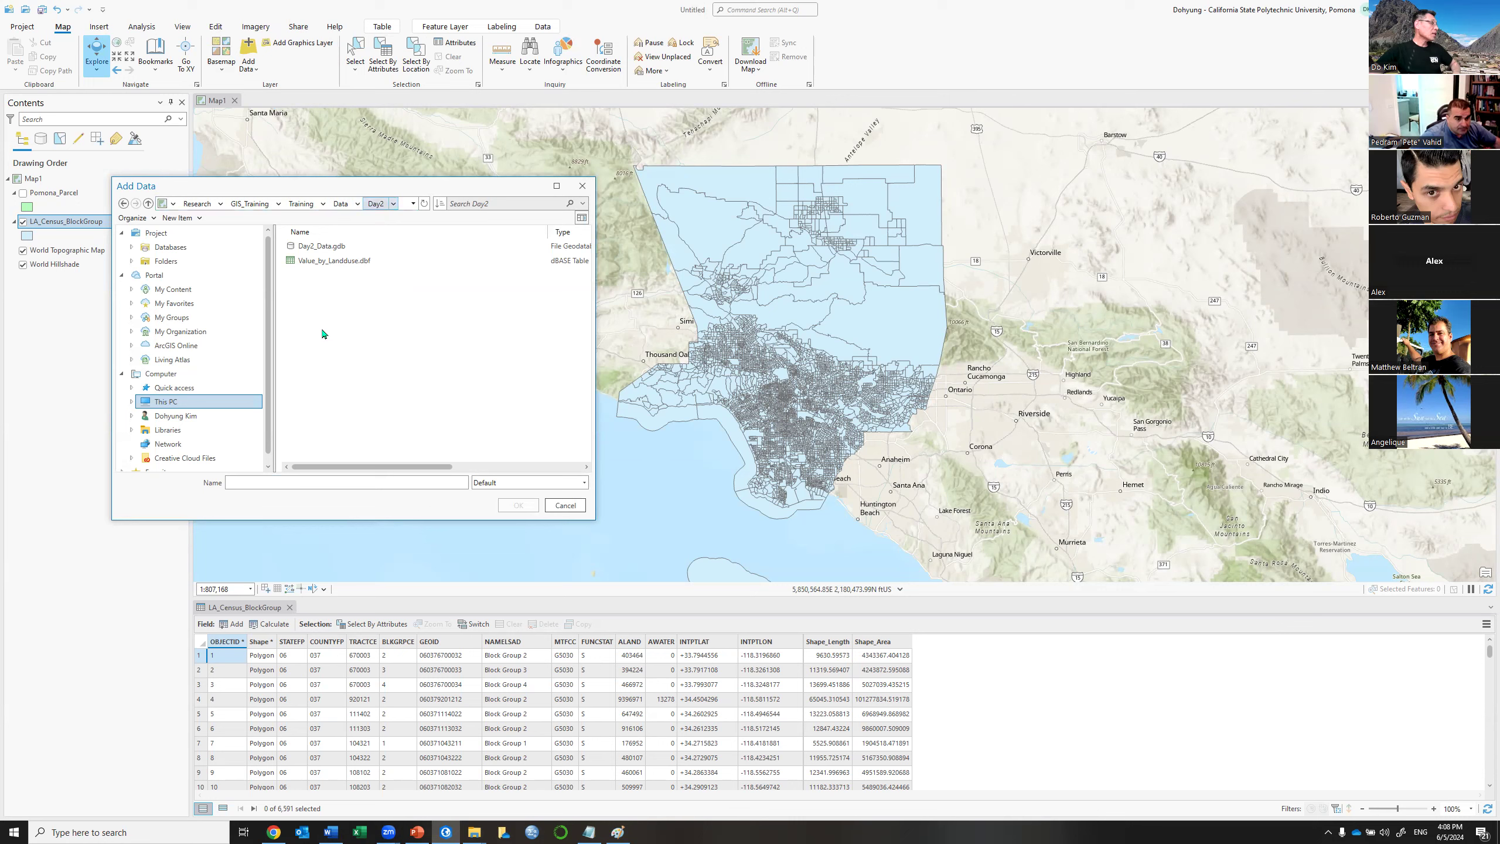
pyautogui.click(425, 204)
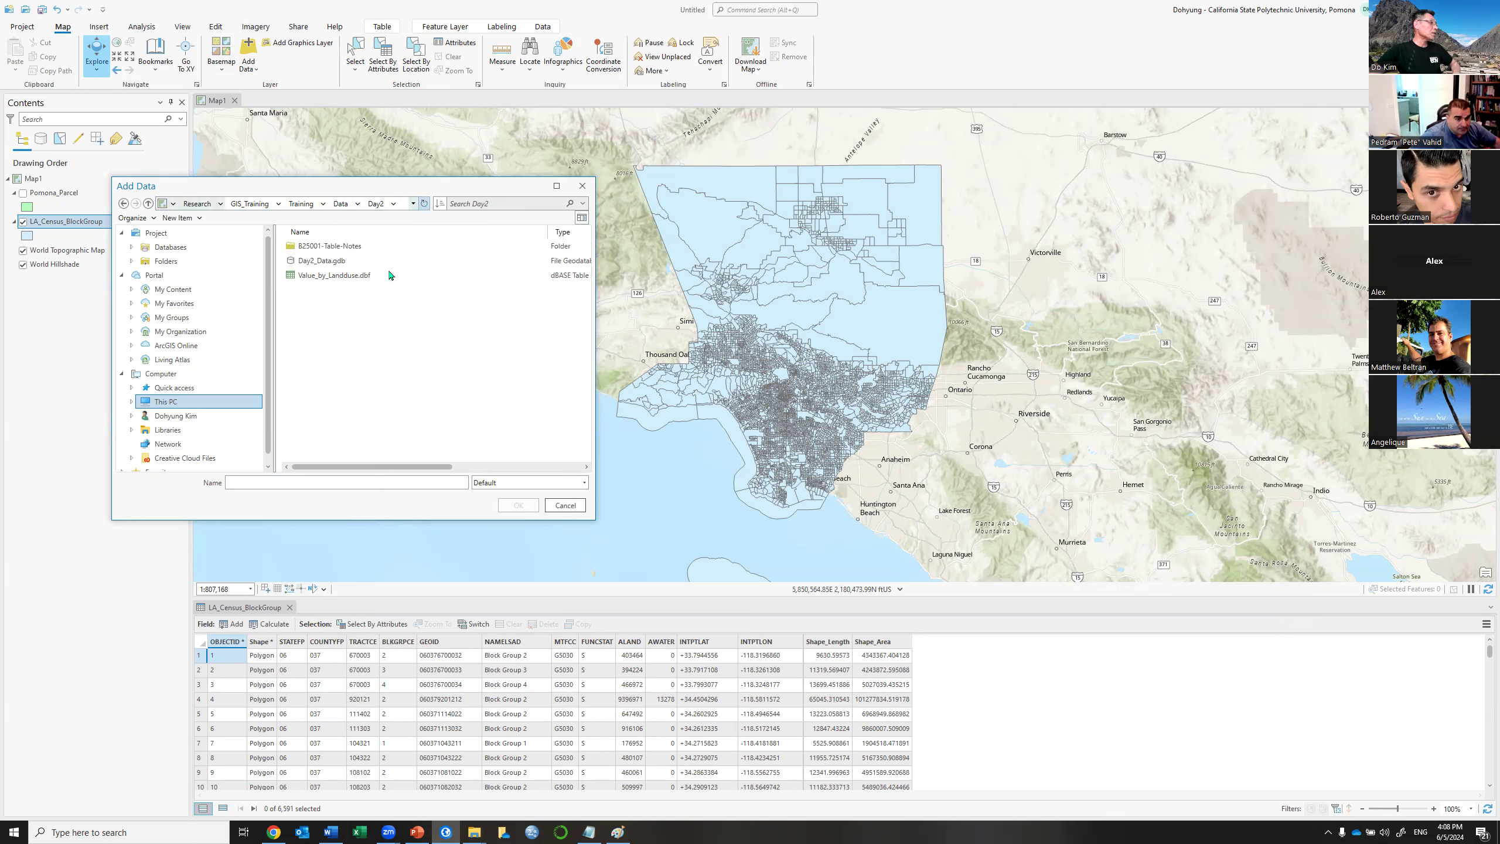
pyautogui.doubleClick(340, 248)
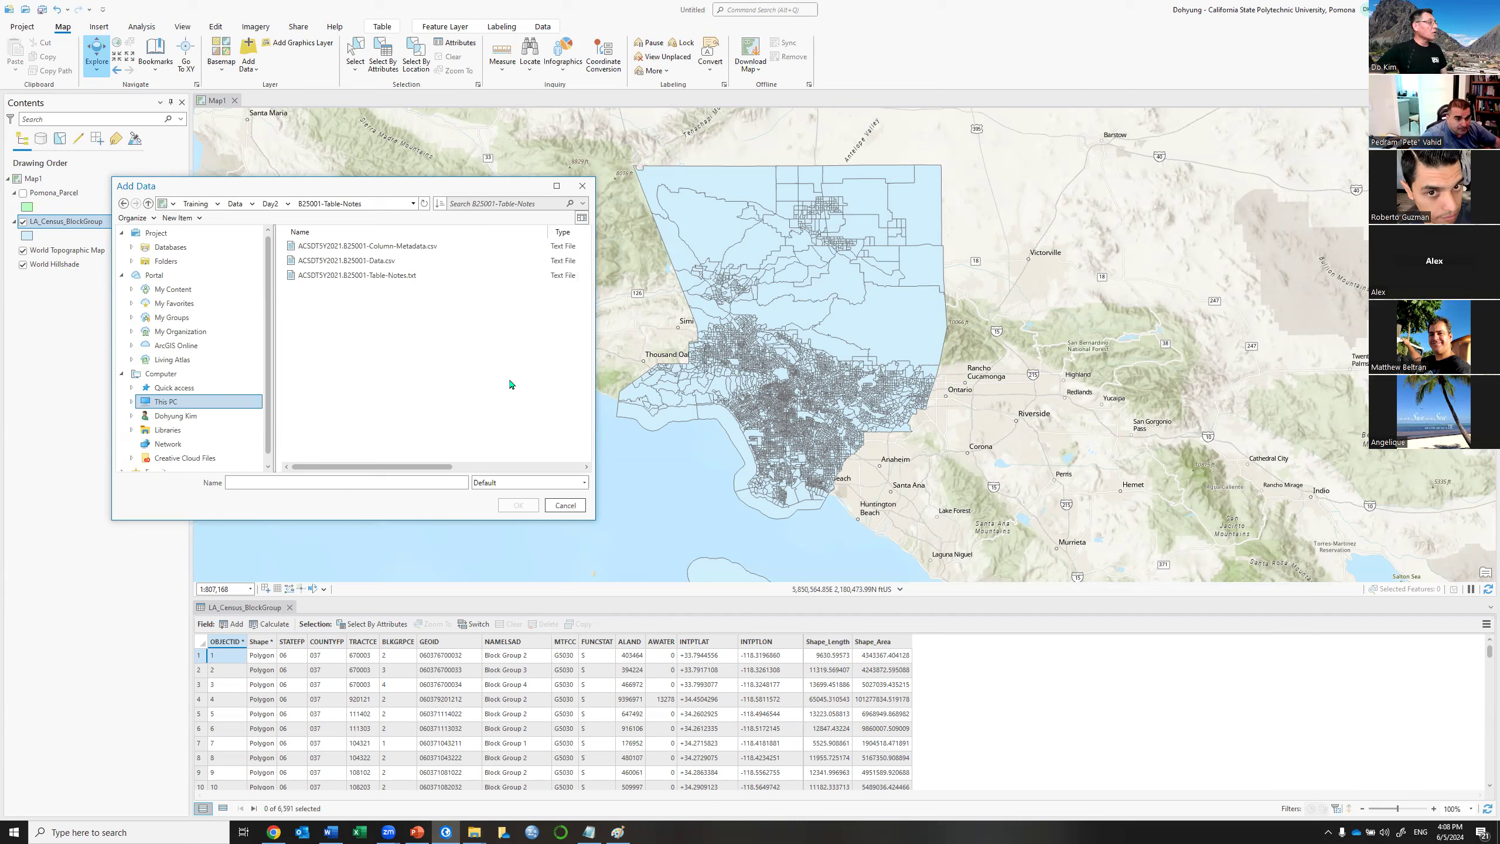
pyautogui.click(363, 263)
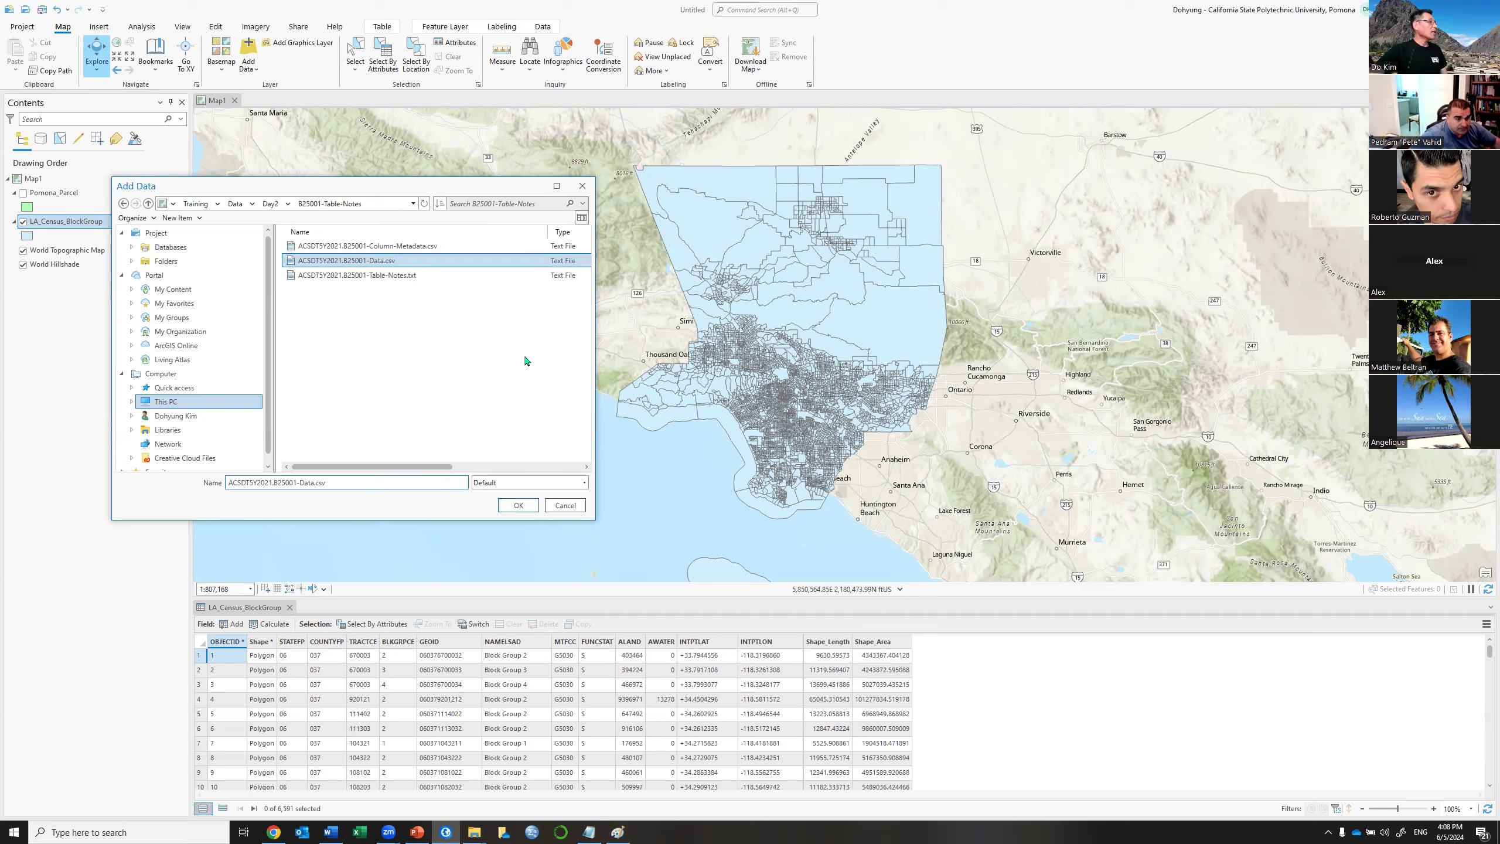
pyautogui.click(514, 506)
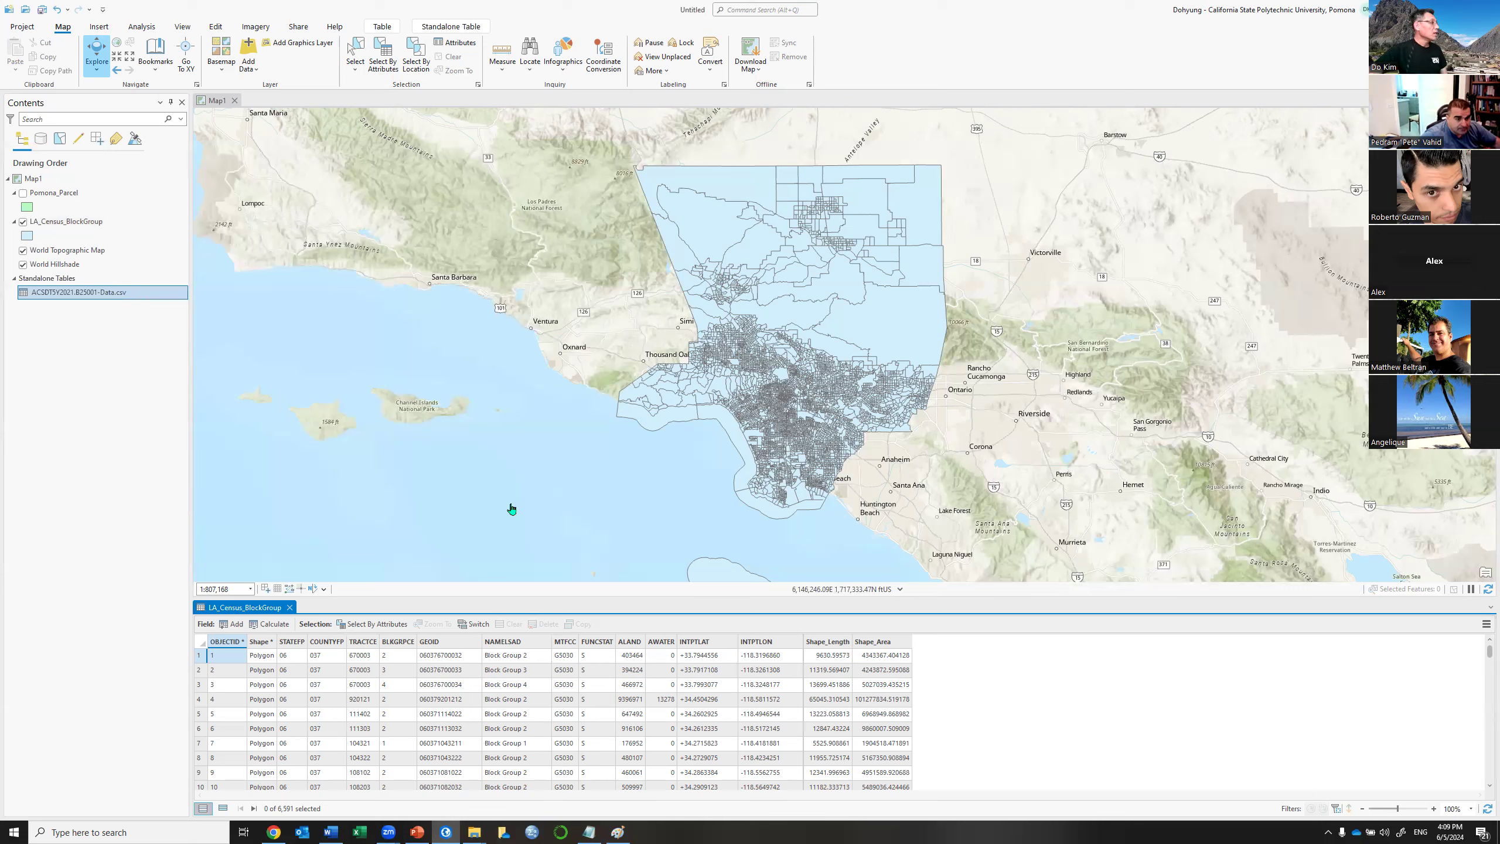
# Open the ACSDT5Y2021.B25001-Data.csv table in a new vertical tab group beside a widened LA_Census_BlockGroup table, and load all its records.
pyautogui.rightClick(116, 294)
pyautogui.click(159, 326)
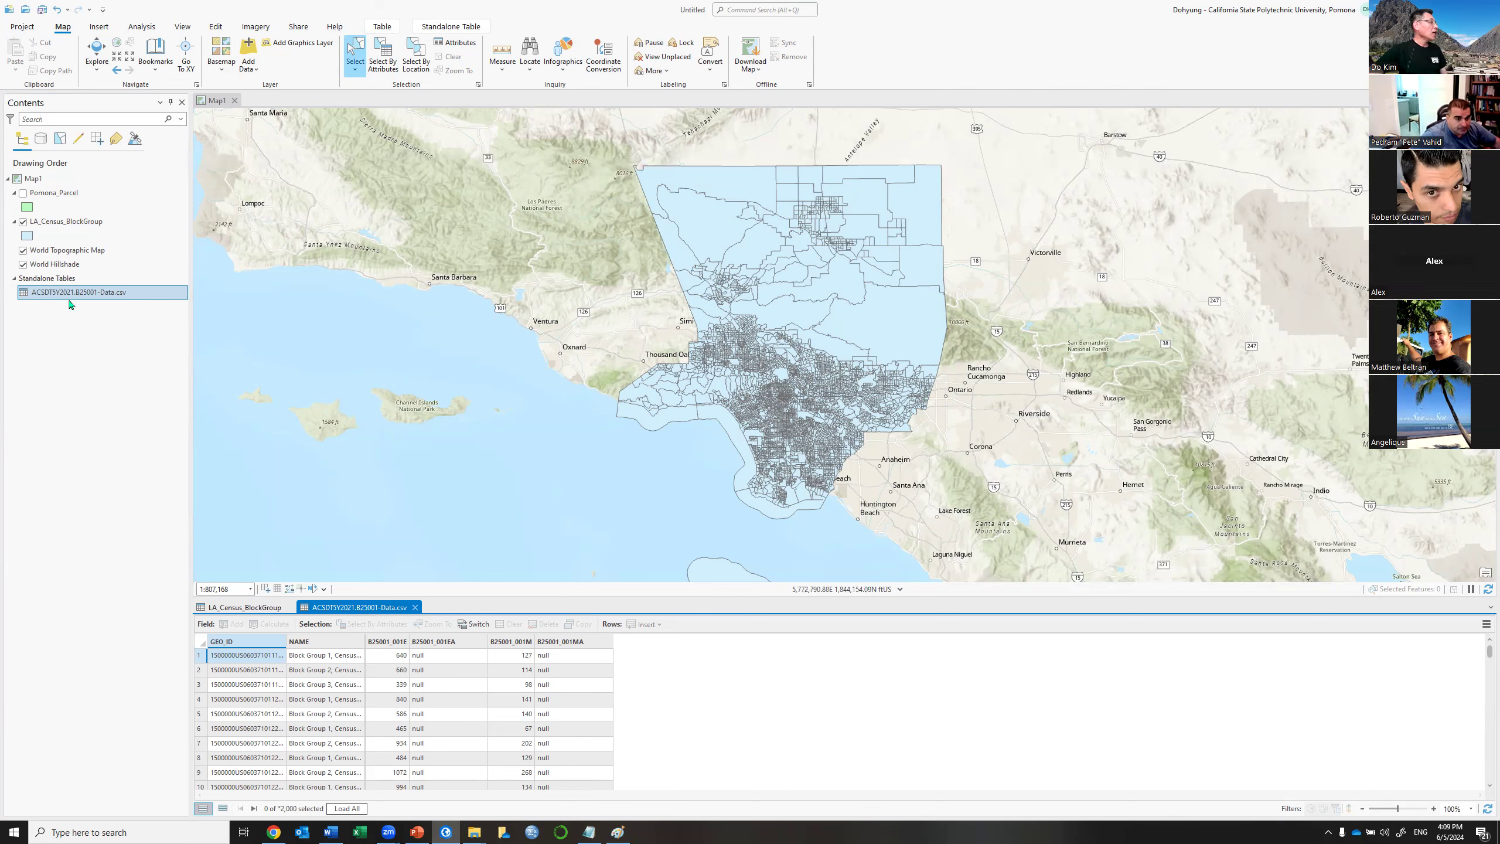
pyautogui.rightClick(363, 612)
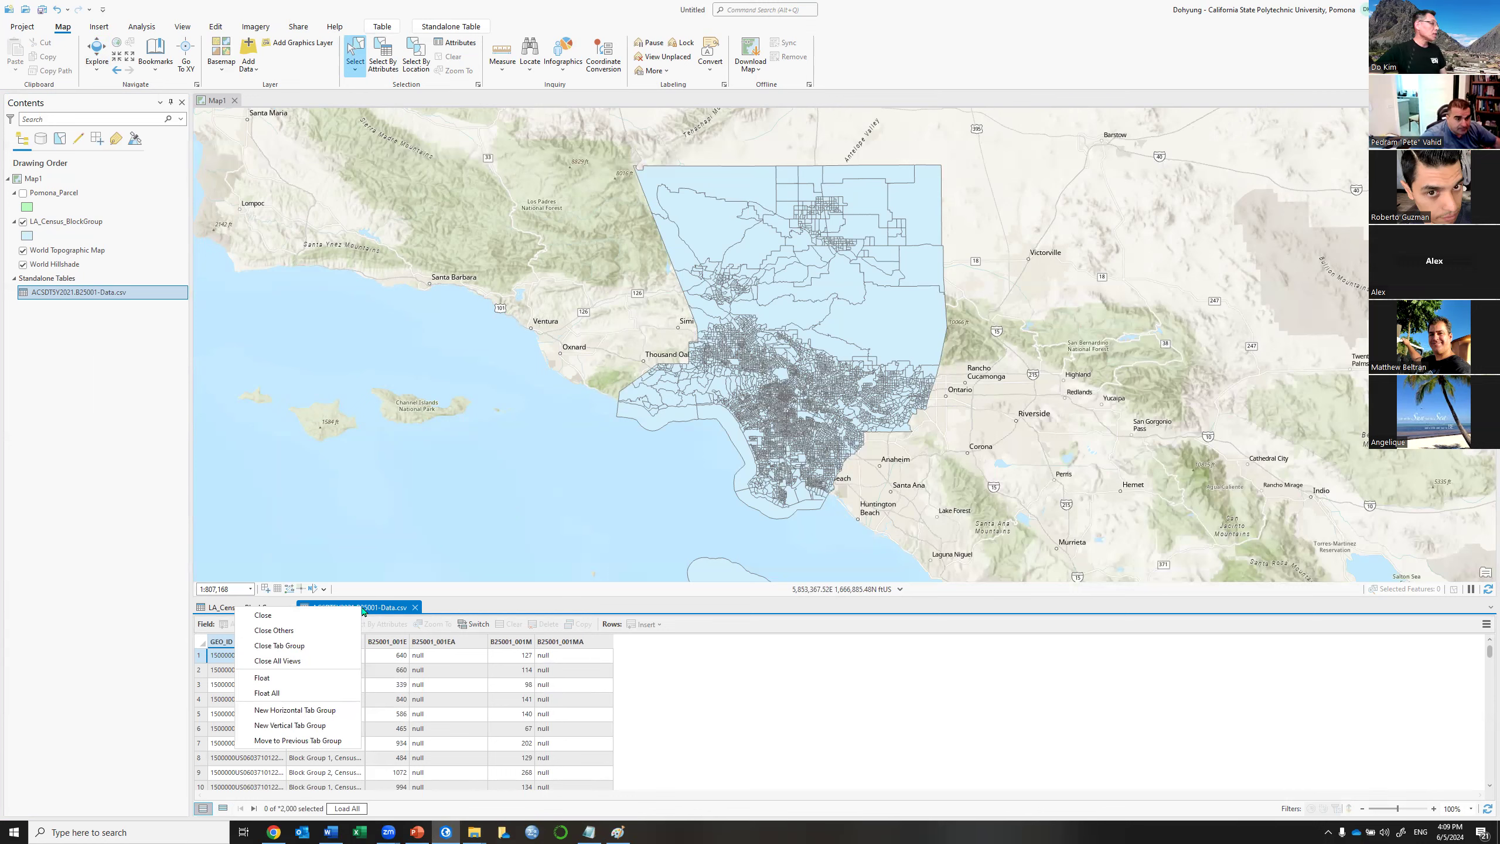
pyautogui.click(318, 725)
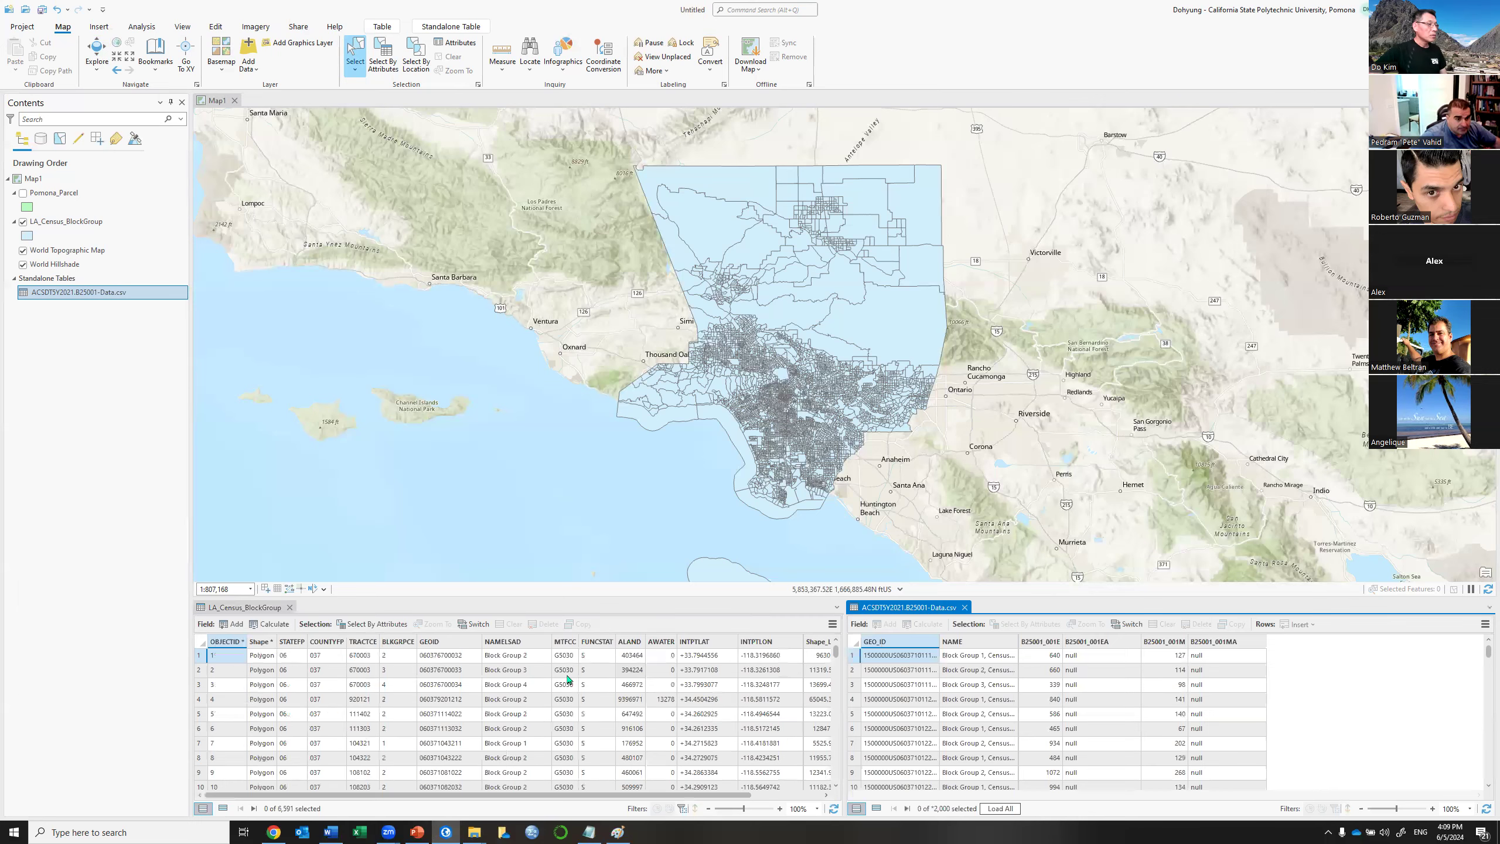
pyautogui.moveTo(843, 635); pyautogui.dragTo(942, 635)
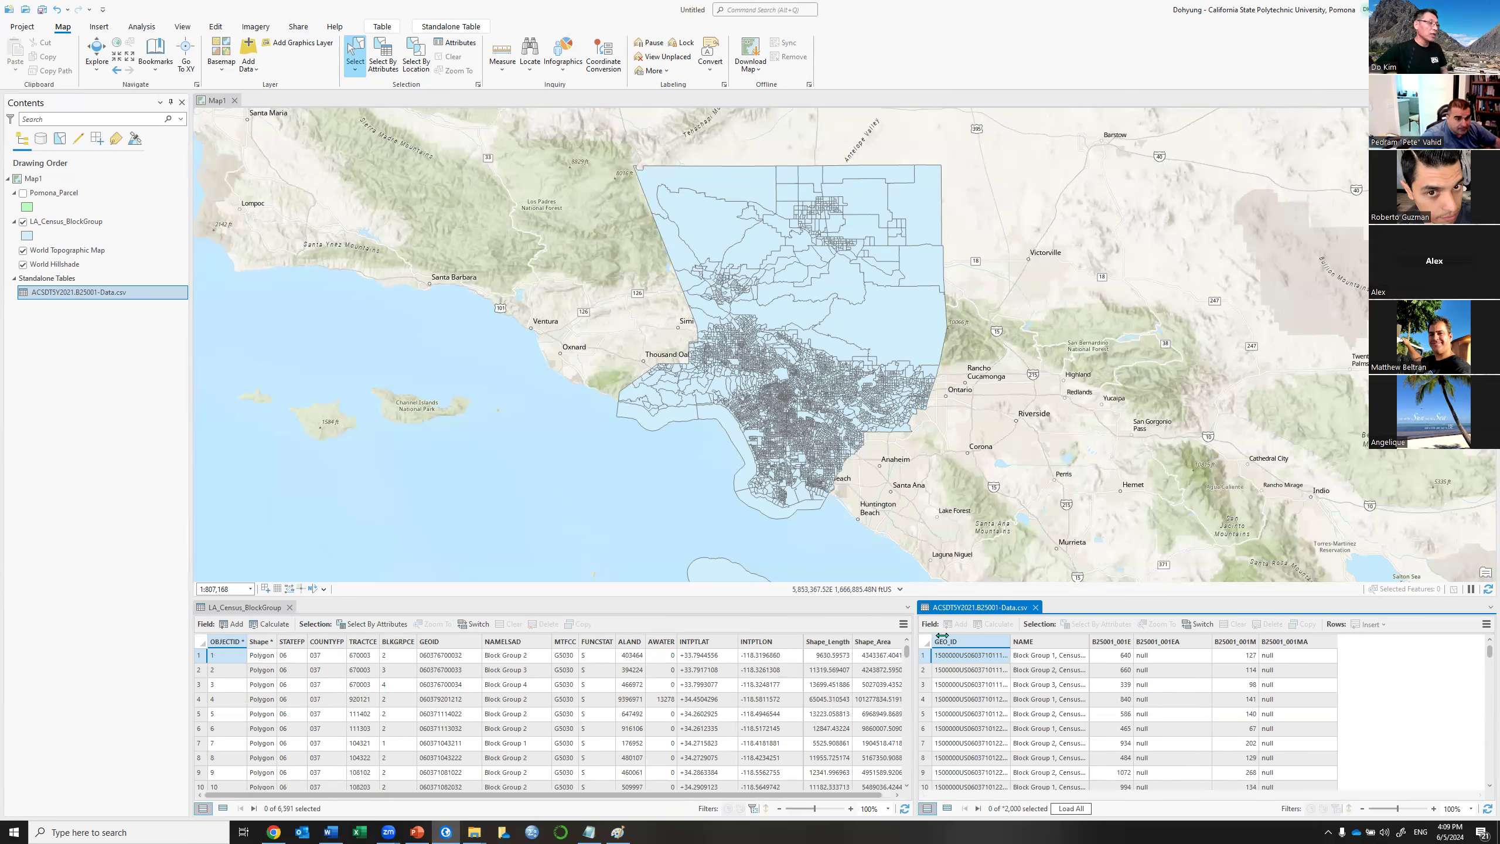
pyautogui.click(1098, 811)
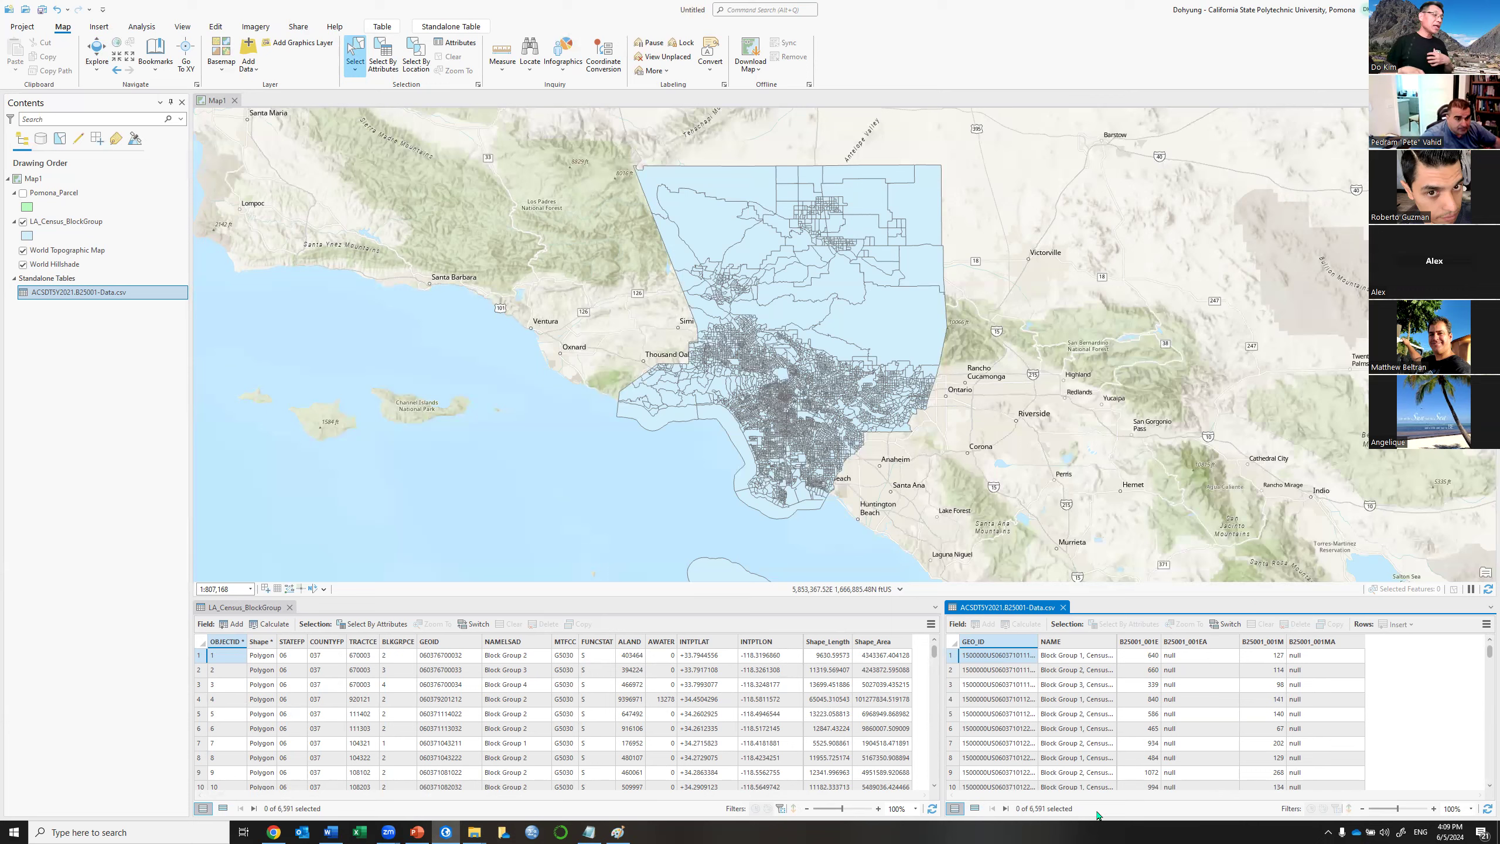
pyautogui.click(250, 610)
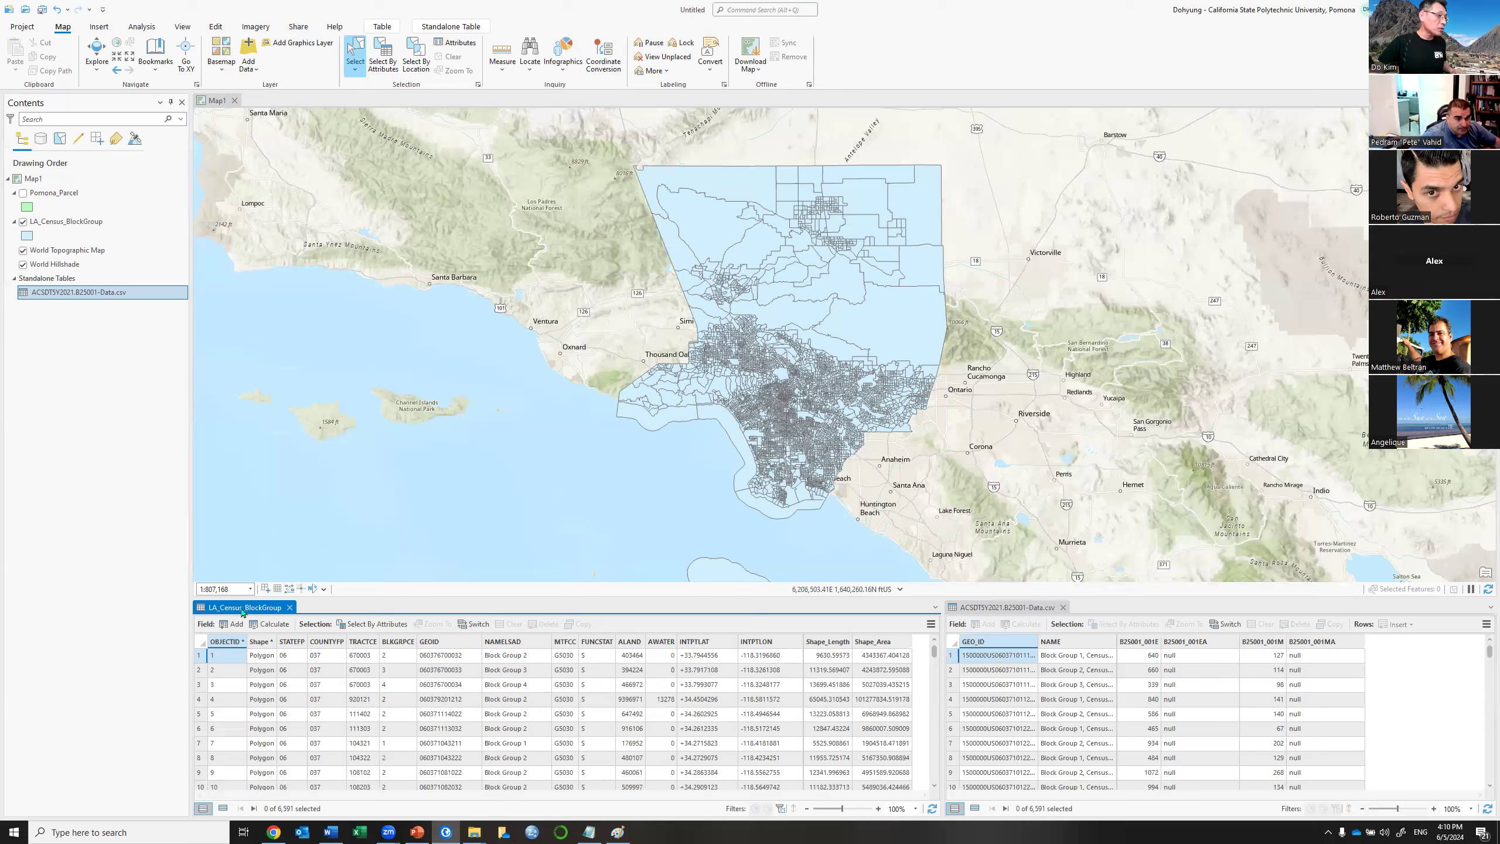
pyautogui.click(1014, 610)
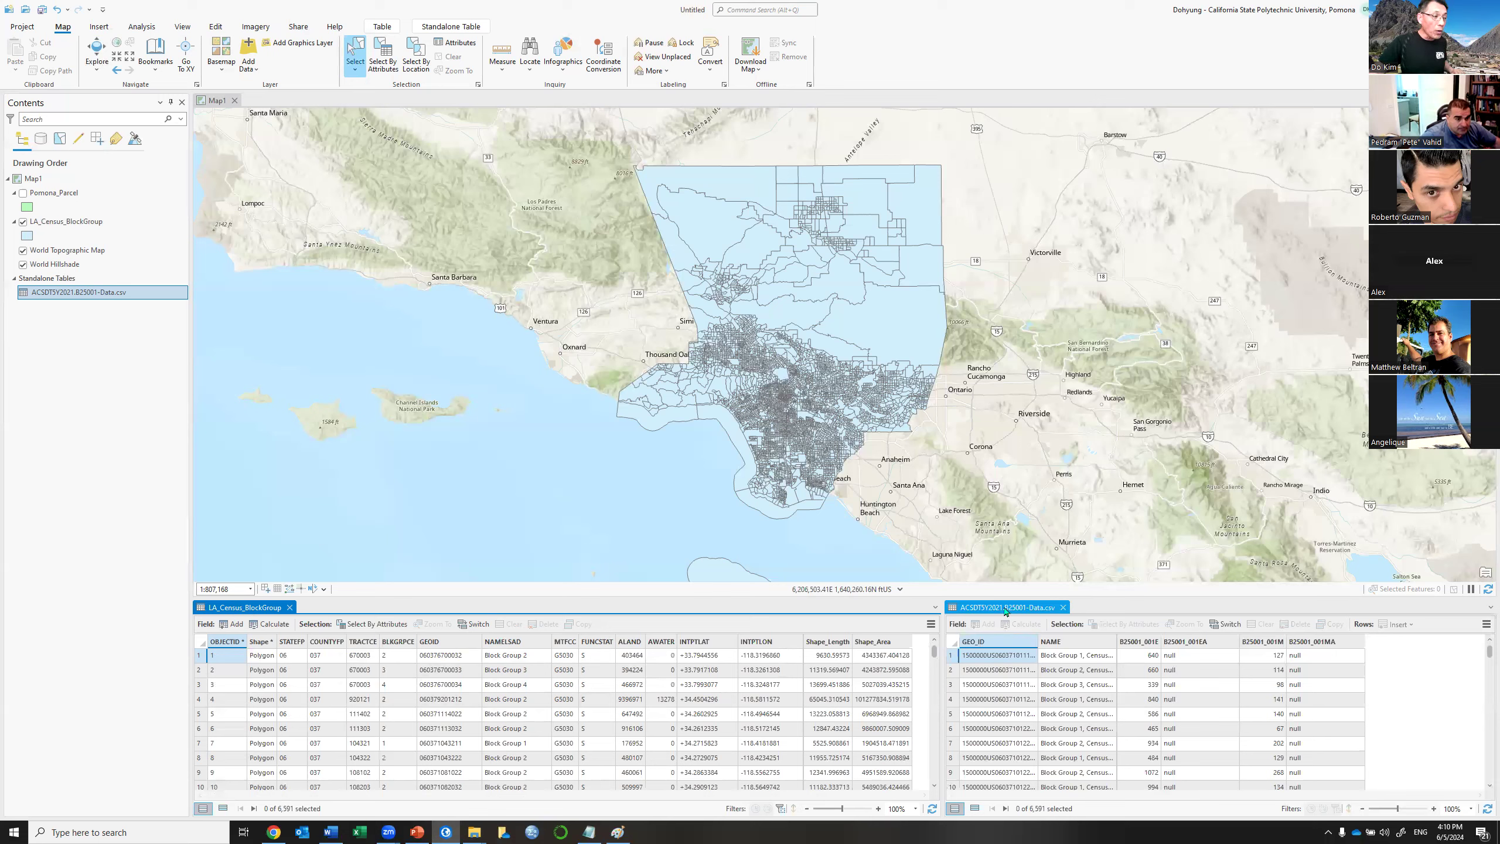
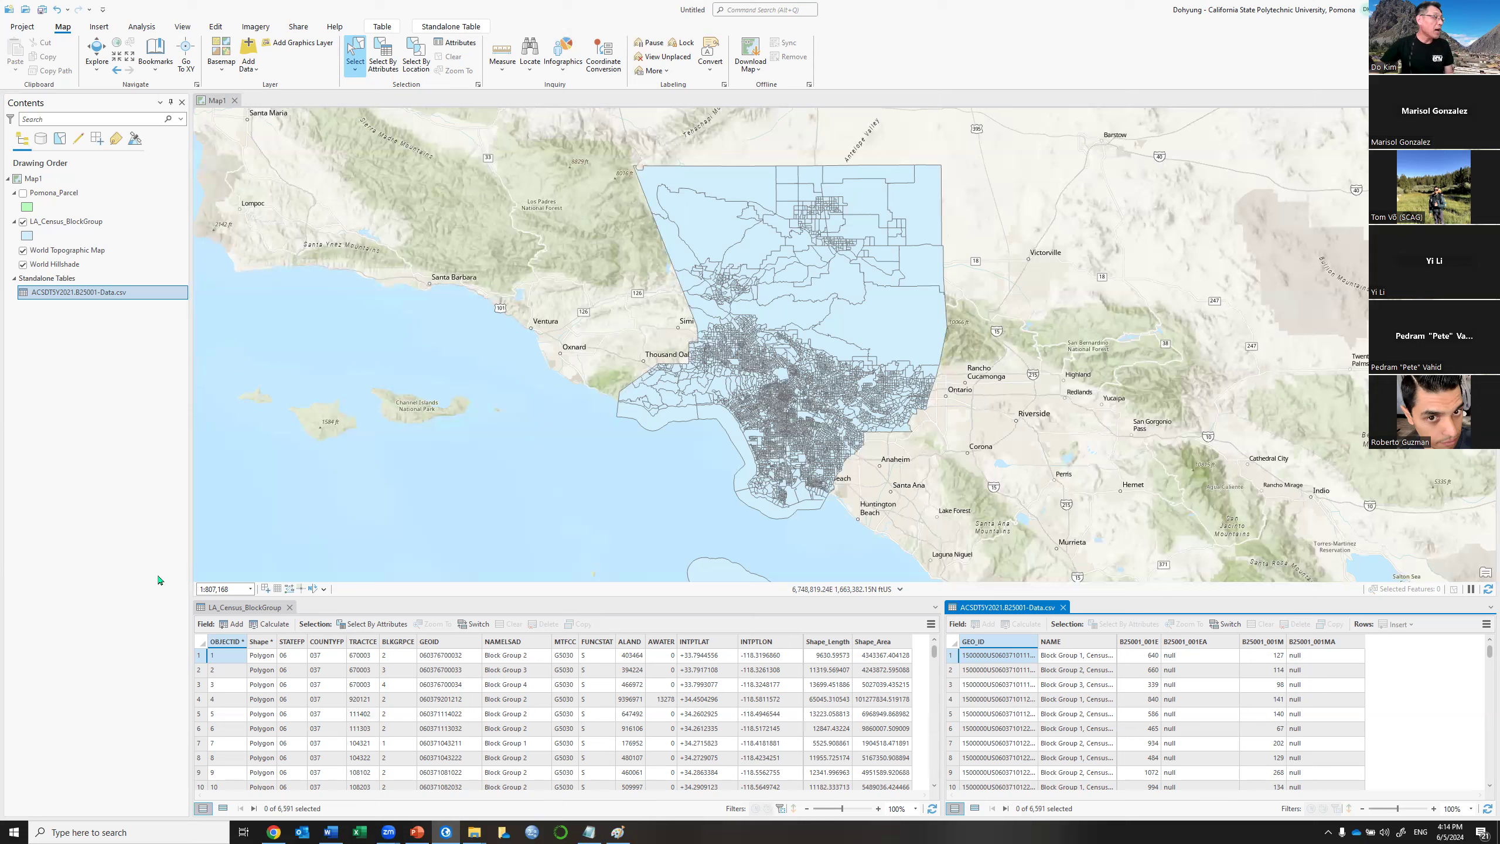
pyautogui.click(260, 611)
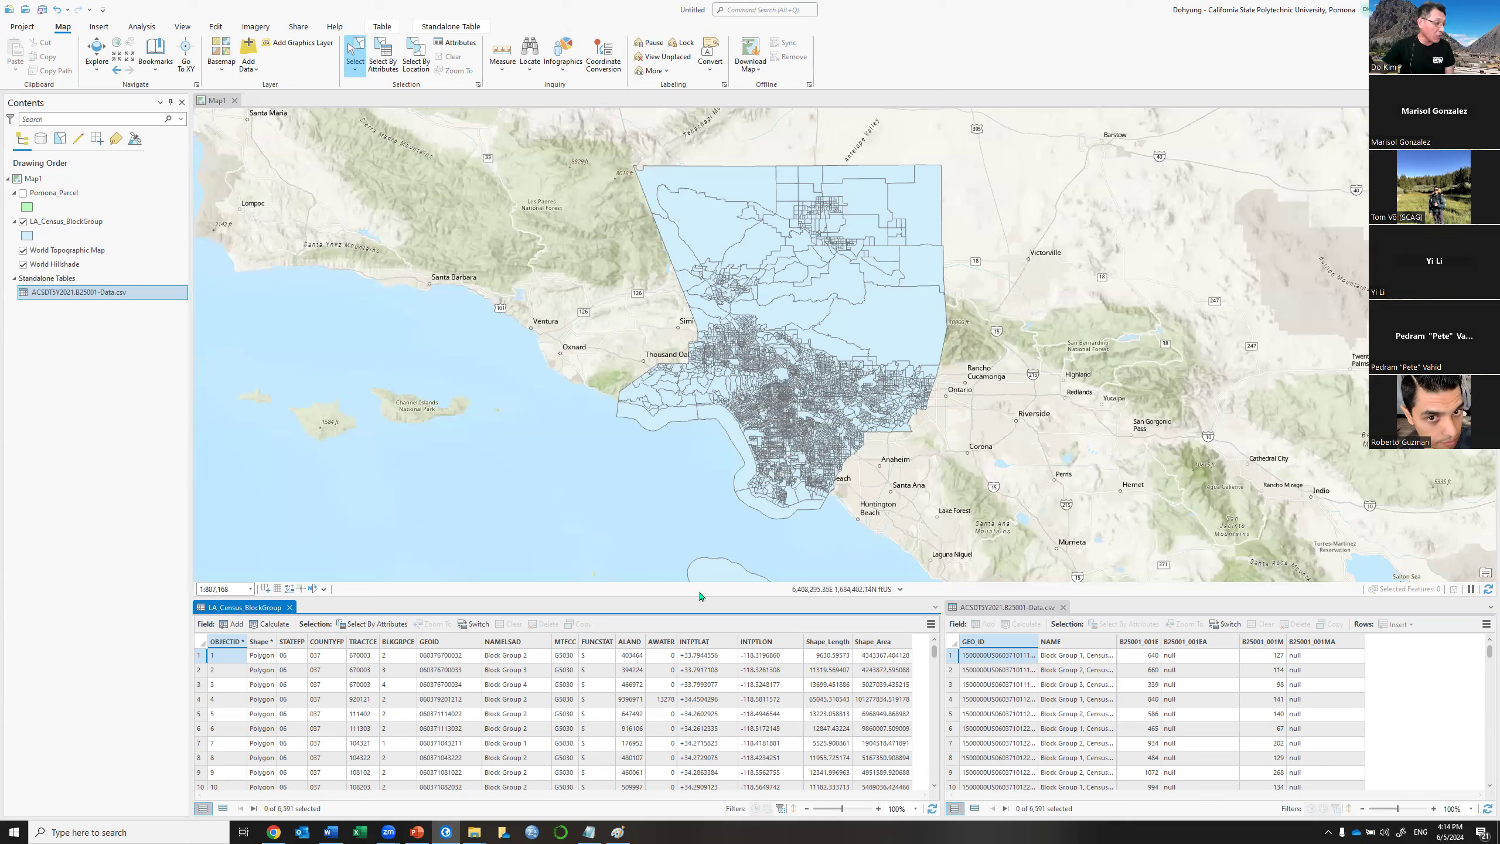
pyautogui.click(1004, 608)
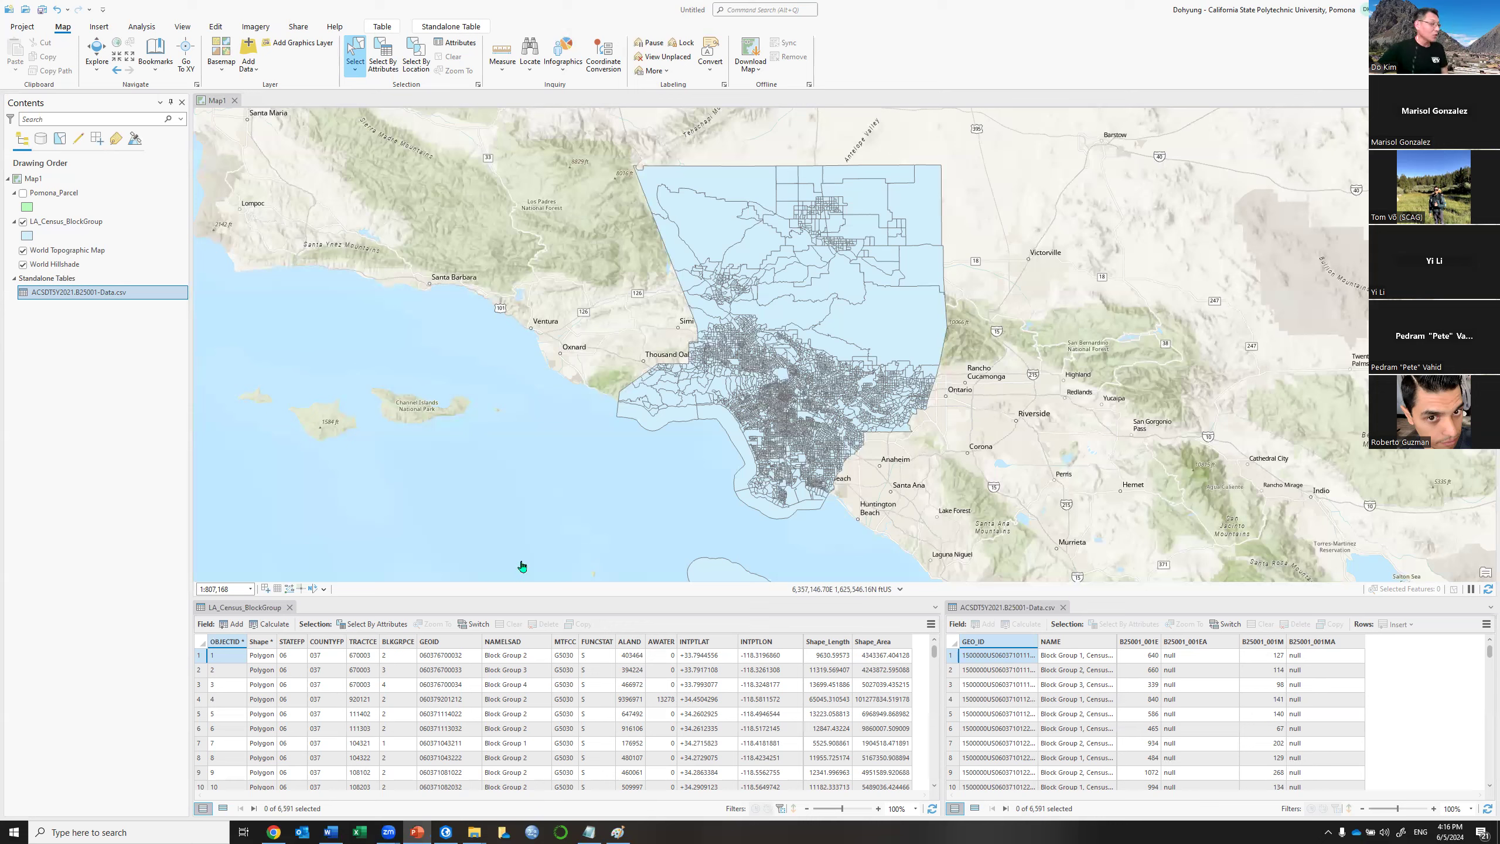
# Highlight the GEOID field of LA_Census_BlockGroup and the GEO_ID field of the CSV table, widening GEO_ID and enlarging both tables to compare full IDs.
pyautogui.click(451, 643)
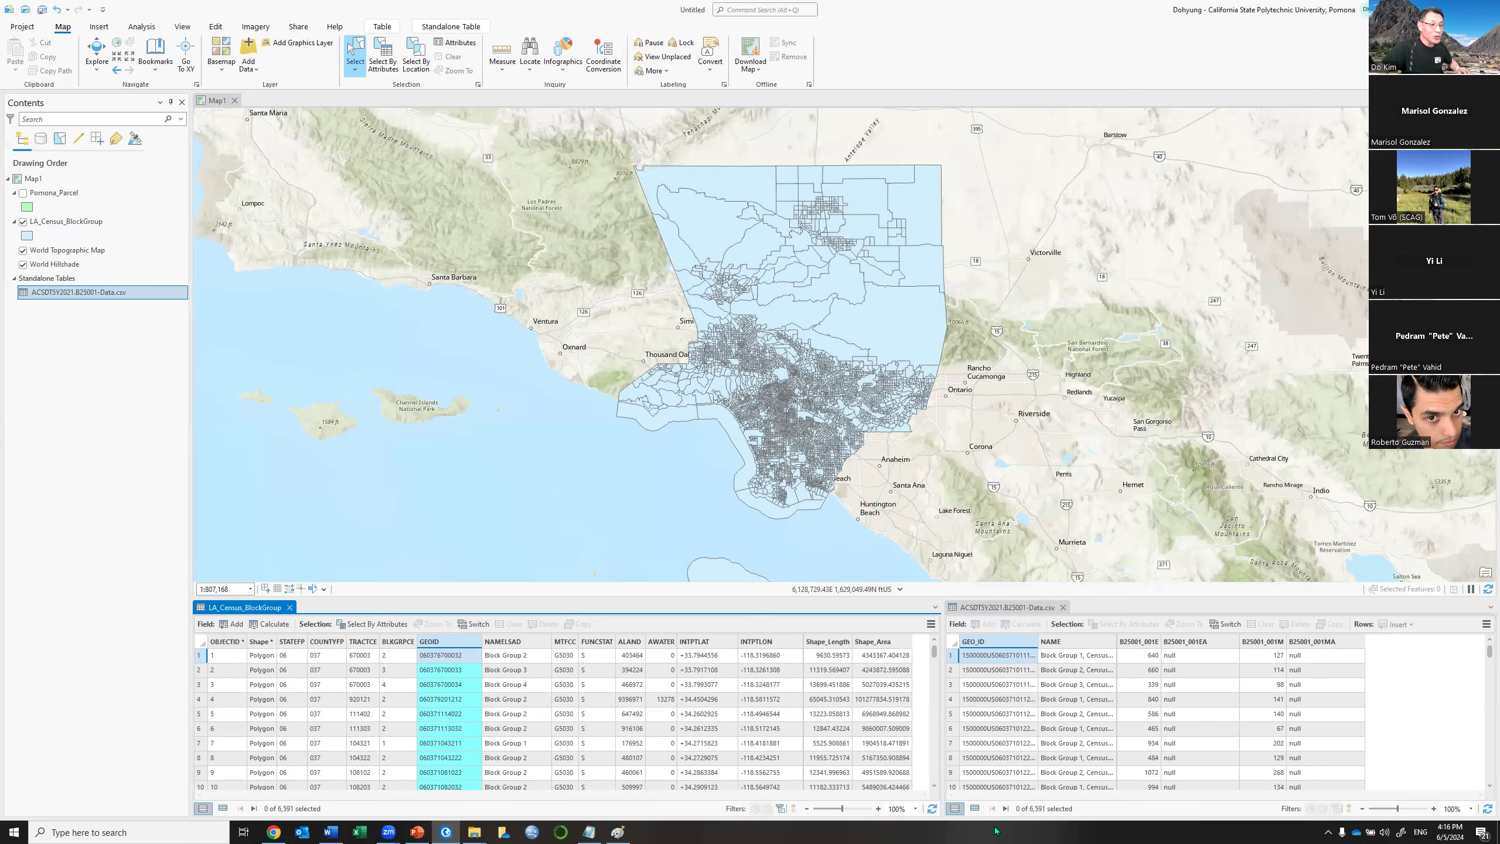
pyautogui.click(1015, 643)
pyautogui.moveTo(1037, 639); pyautogui.dragTo(1078, 643)
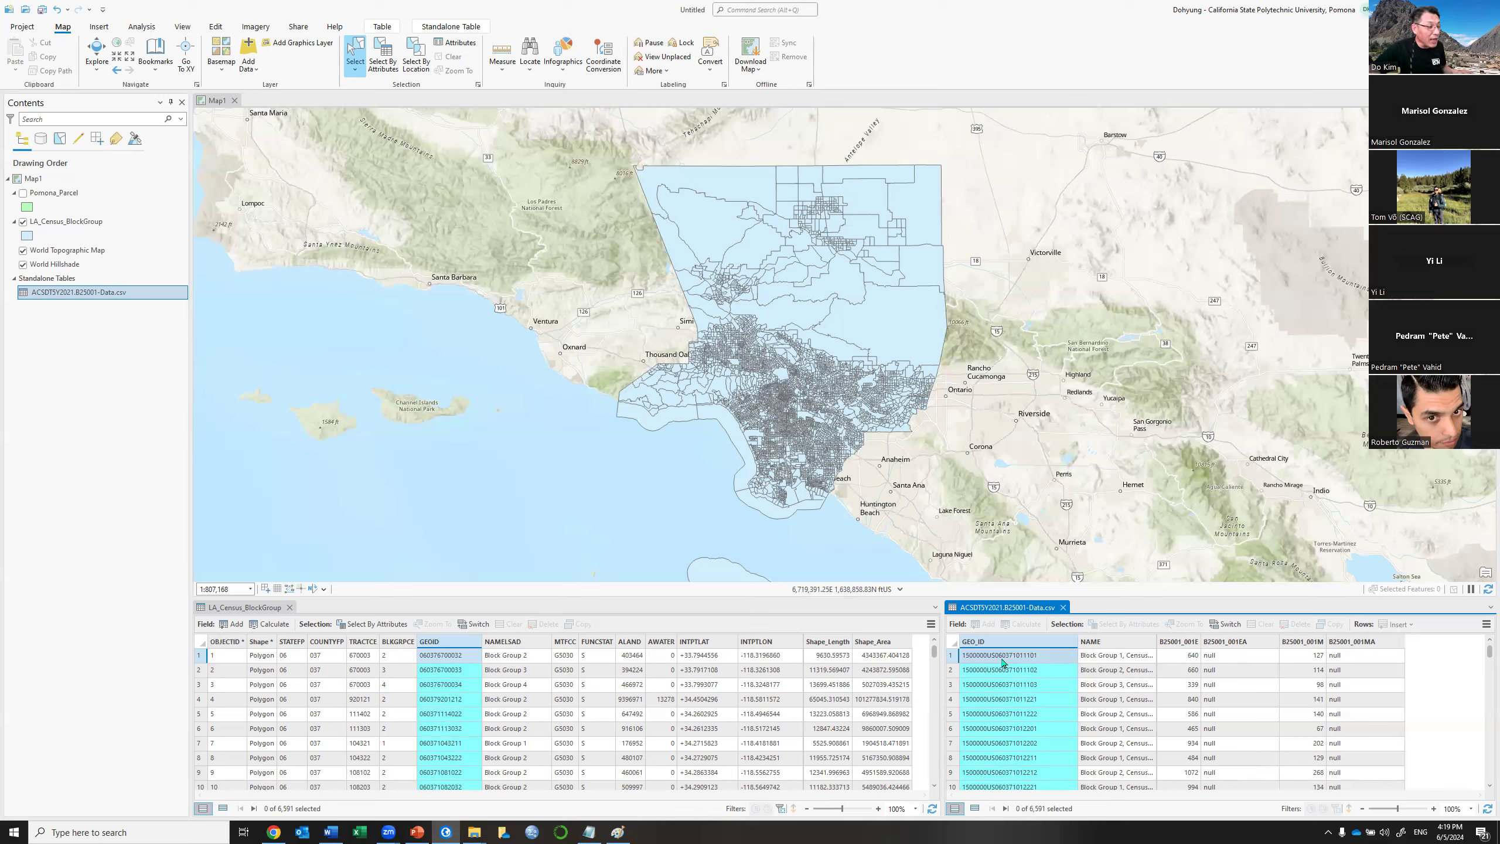
pyautogui.scroll(2, 1002, 662)
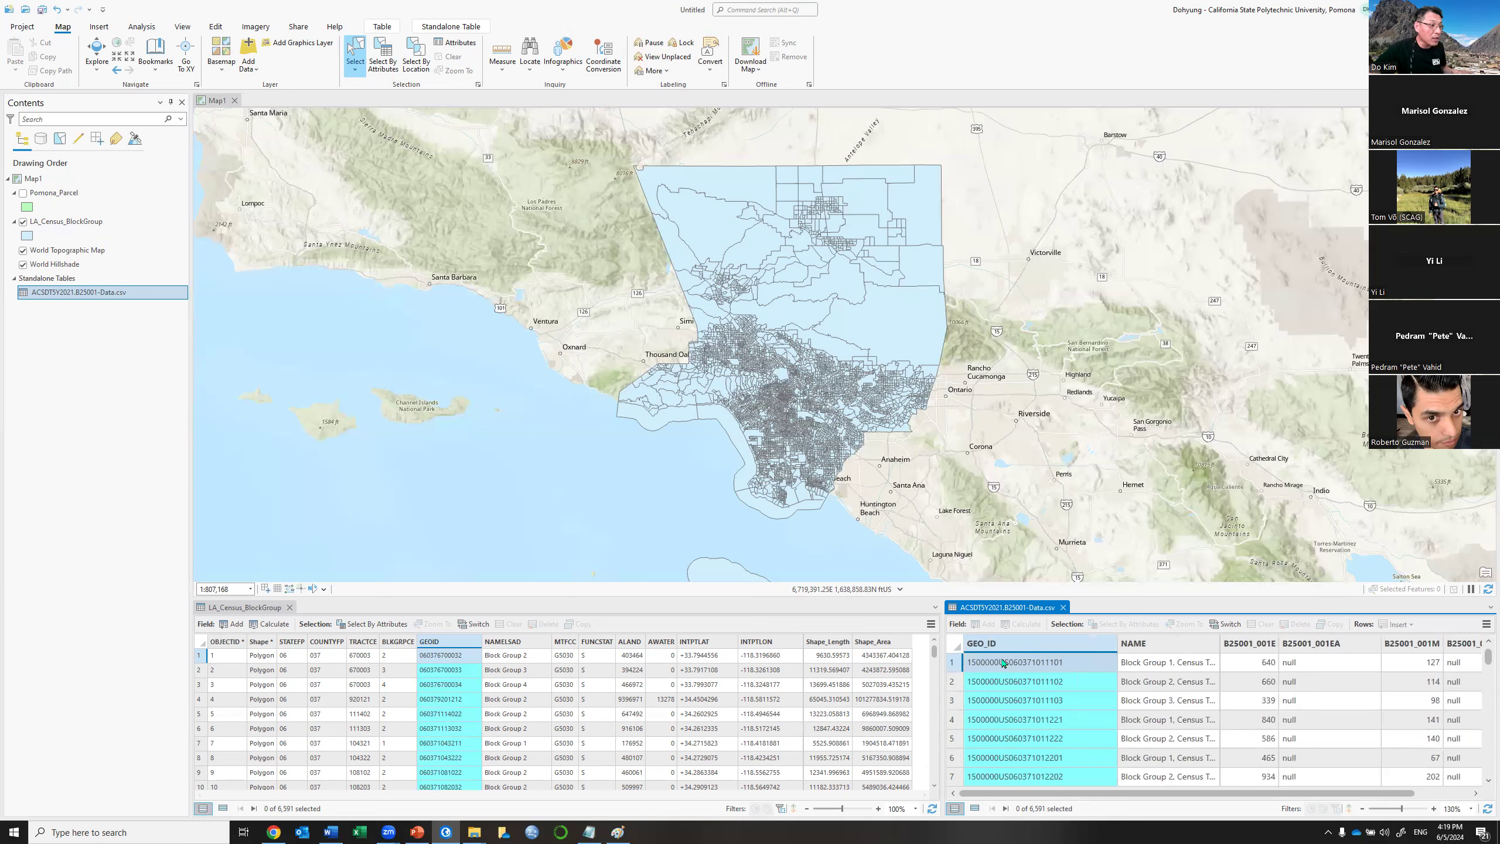
pyautogui.scroll(1, 1002, 662)
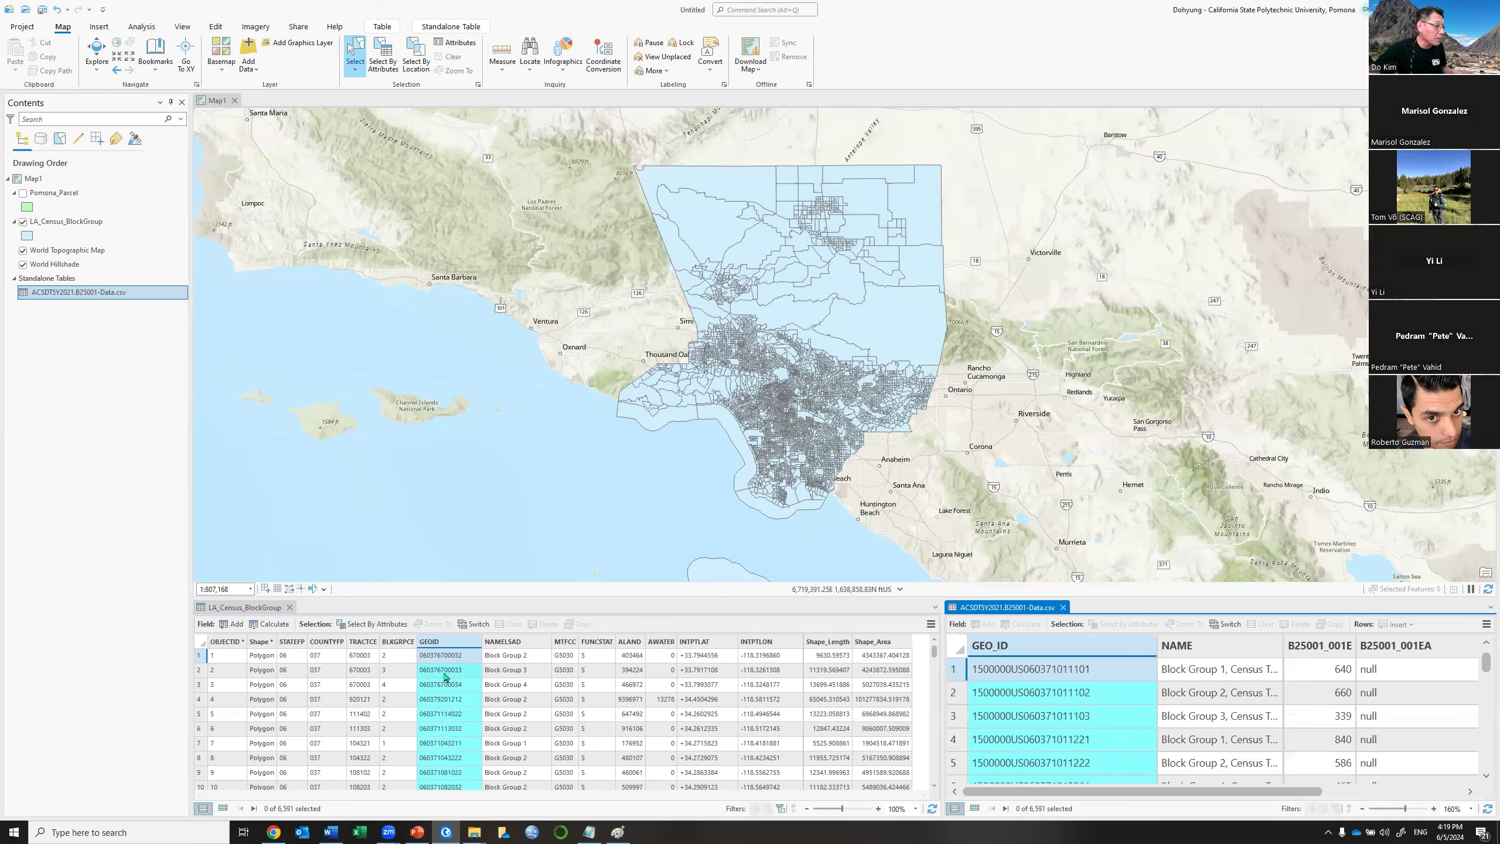
pyautogui.scroll(4, 449, 676)
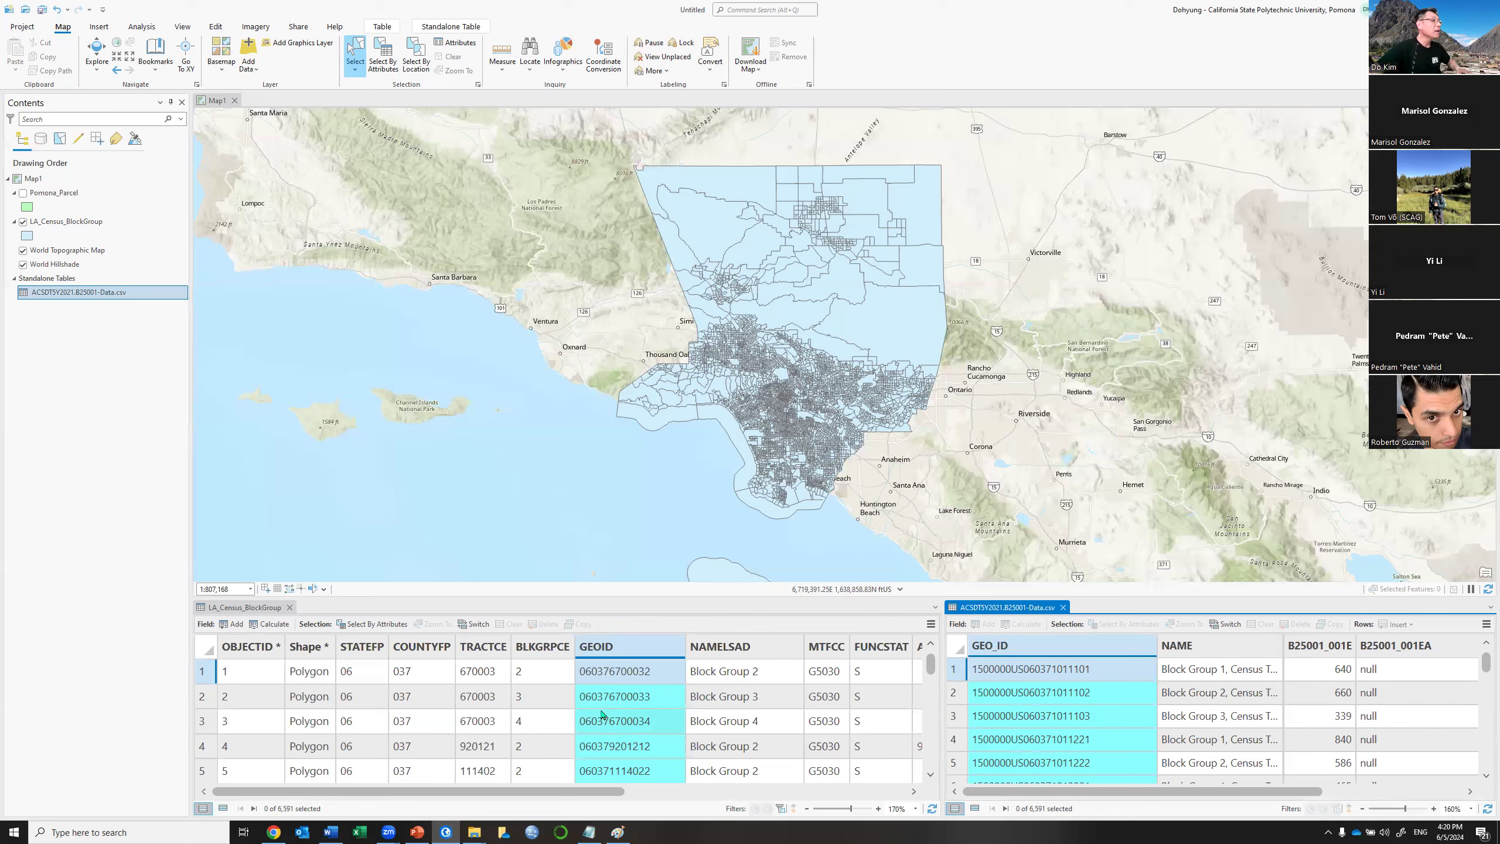
# Add a new field named NewID with the Text data type to the LA_Census_BlockGroup table.
pyautogui.scroll(-2, 600, 715)
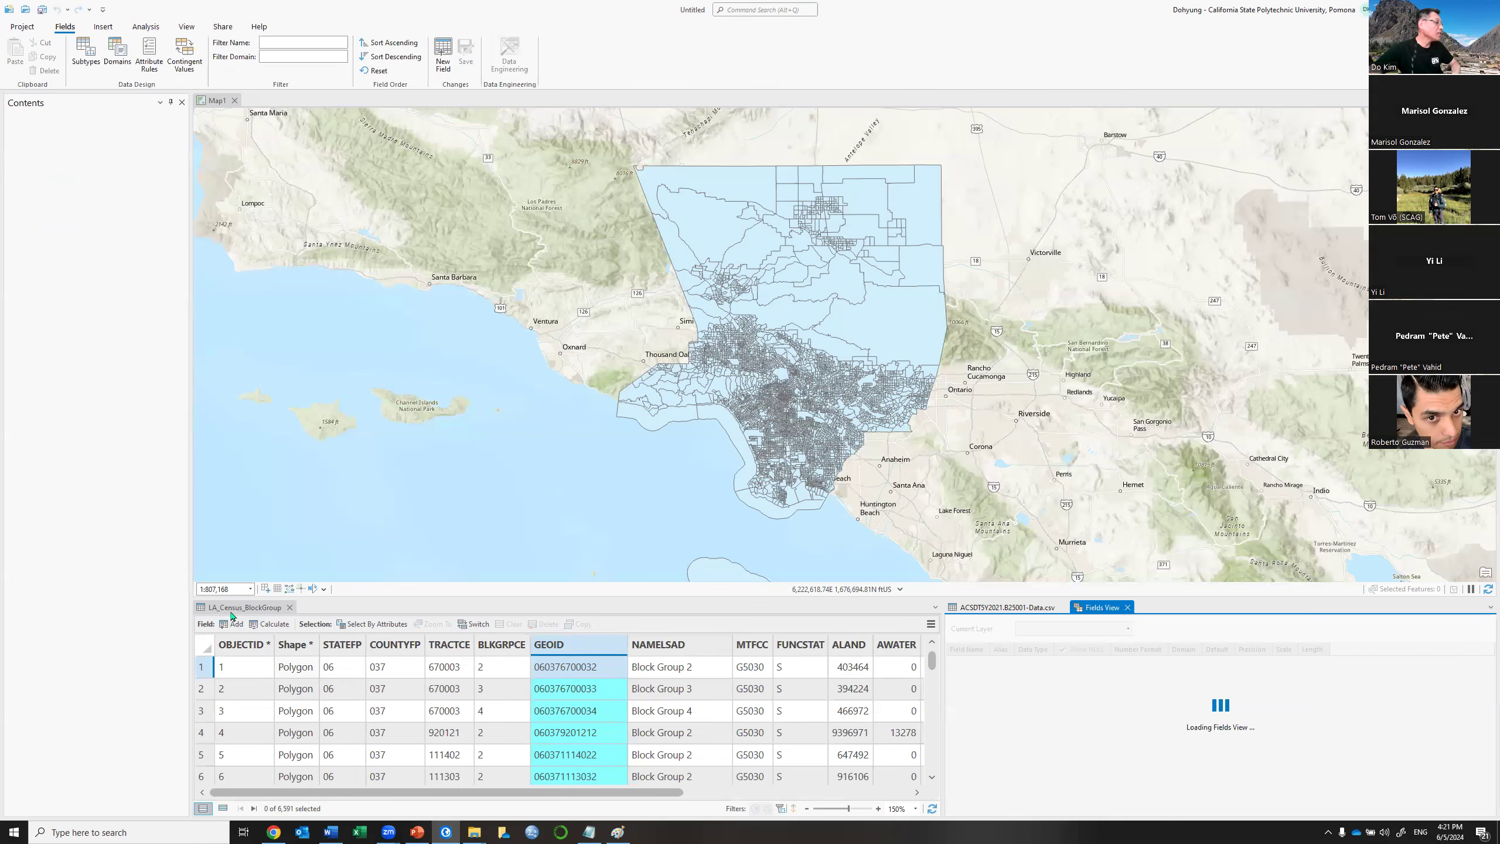
pyautogui.scroll(-2, 1152, 721)
pyautogui.click(1070, 777)
pyautogui.click(1071, 788)
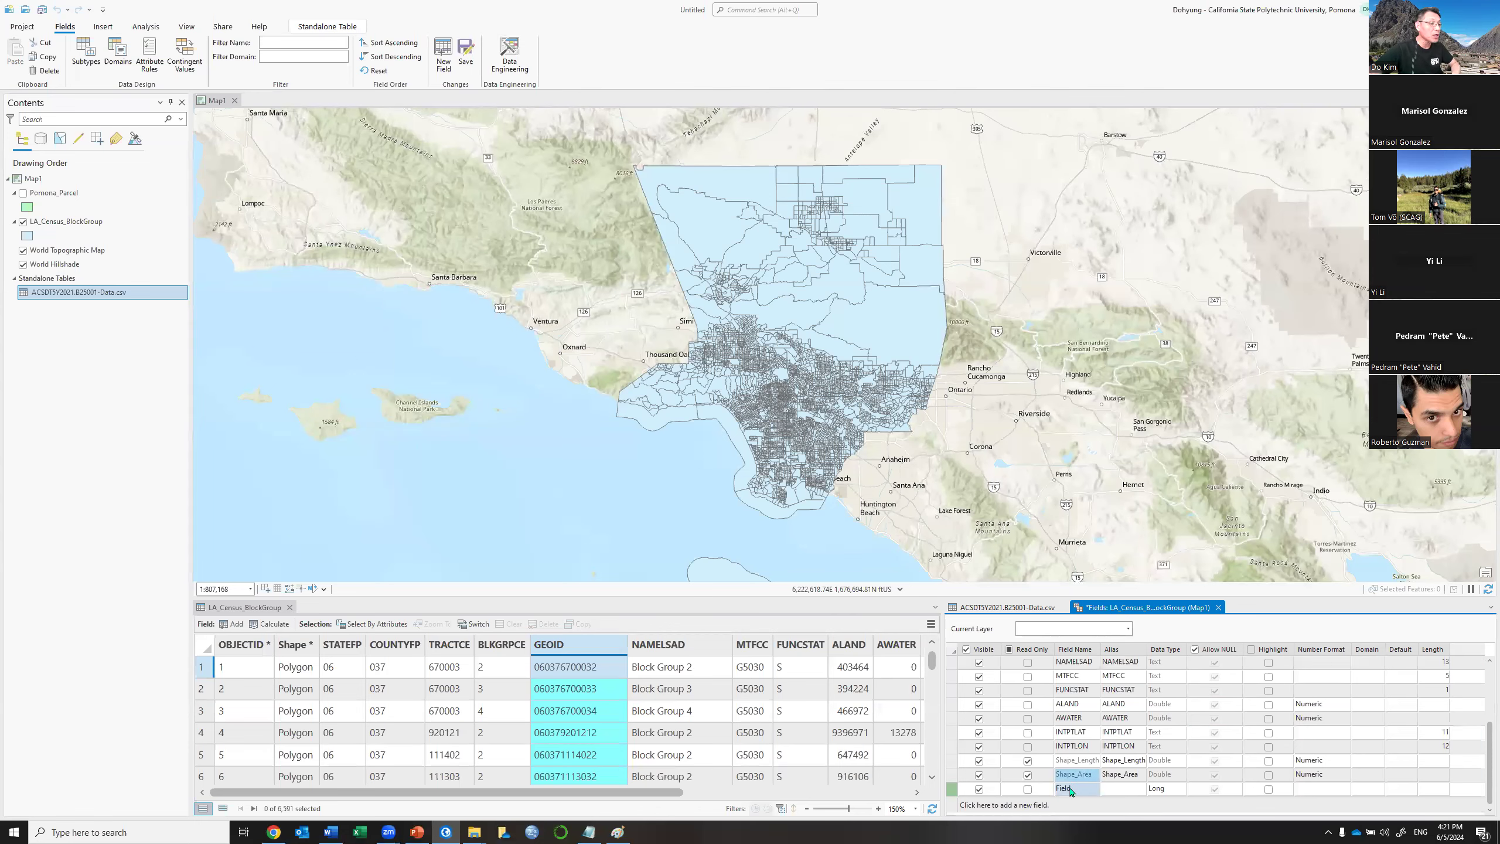
pyautogui.click(1090, 789)
pyautogui.write('NEwID')
pyautogui.click(1058, 789)
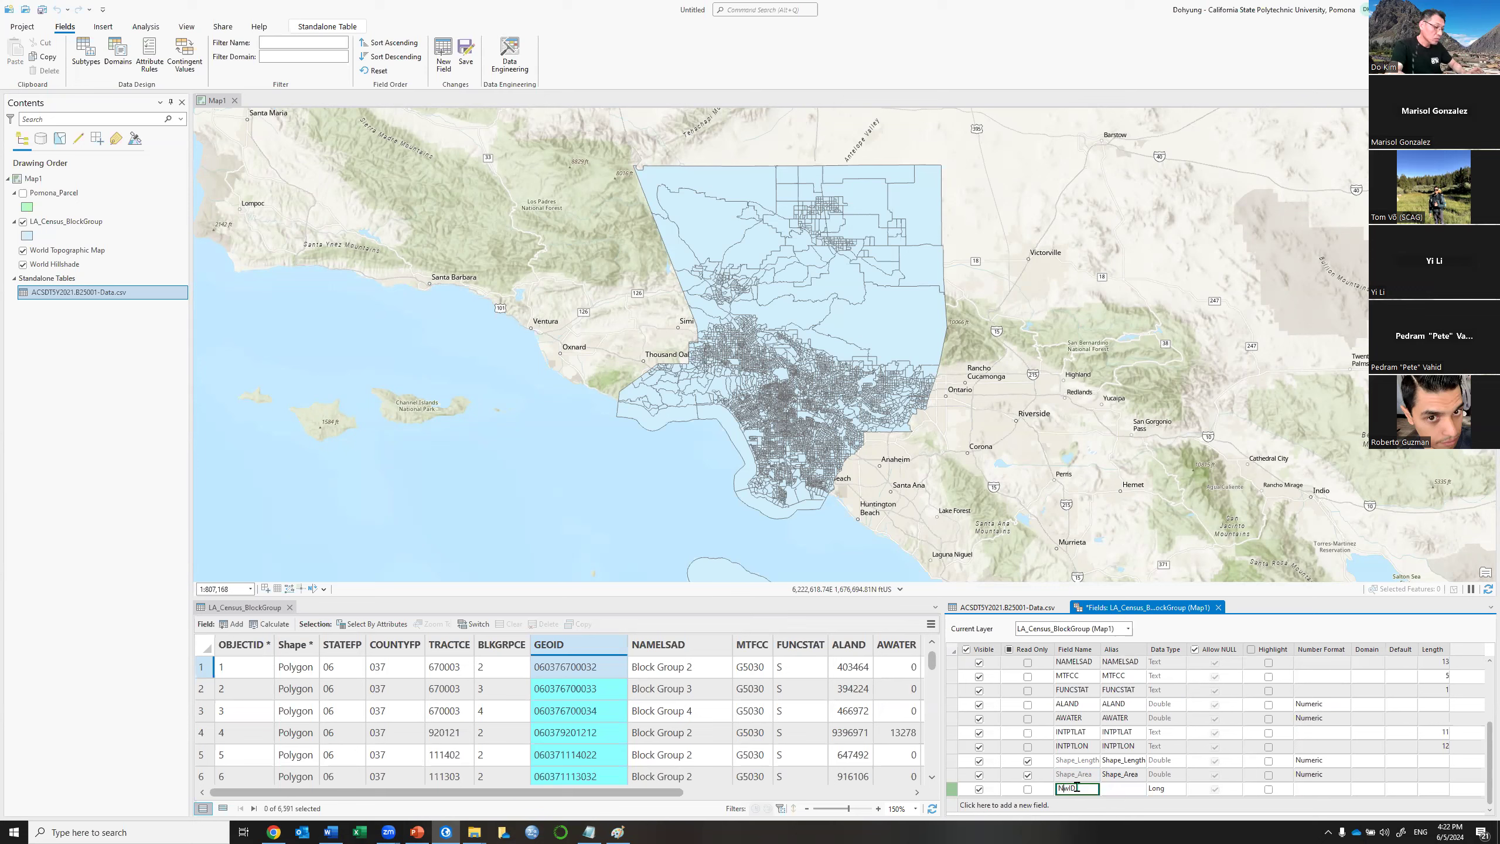
pyautogui.write('e')
pyautogui.click(1173, 793)
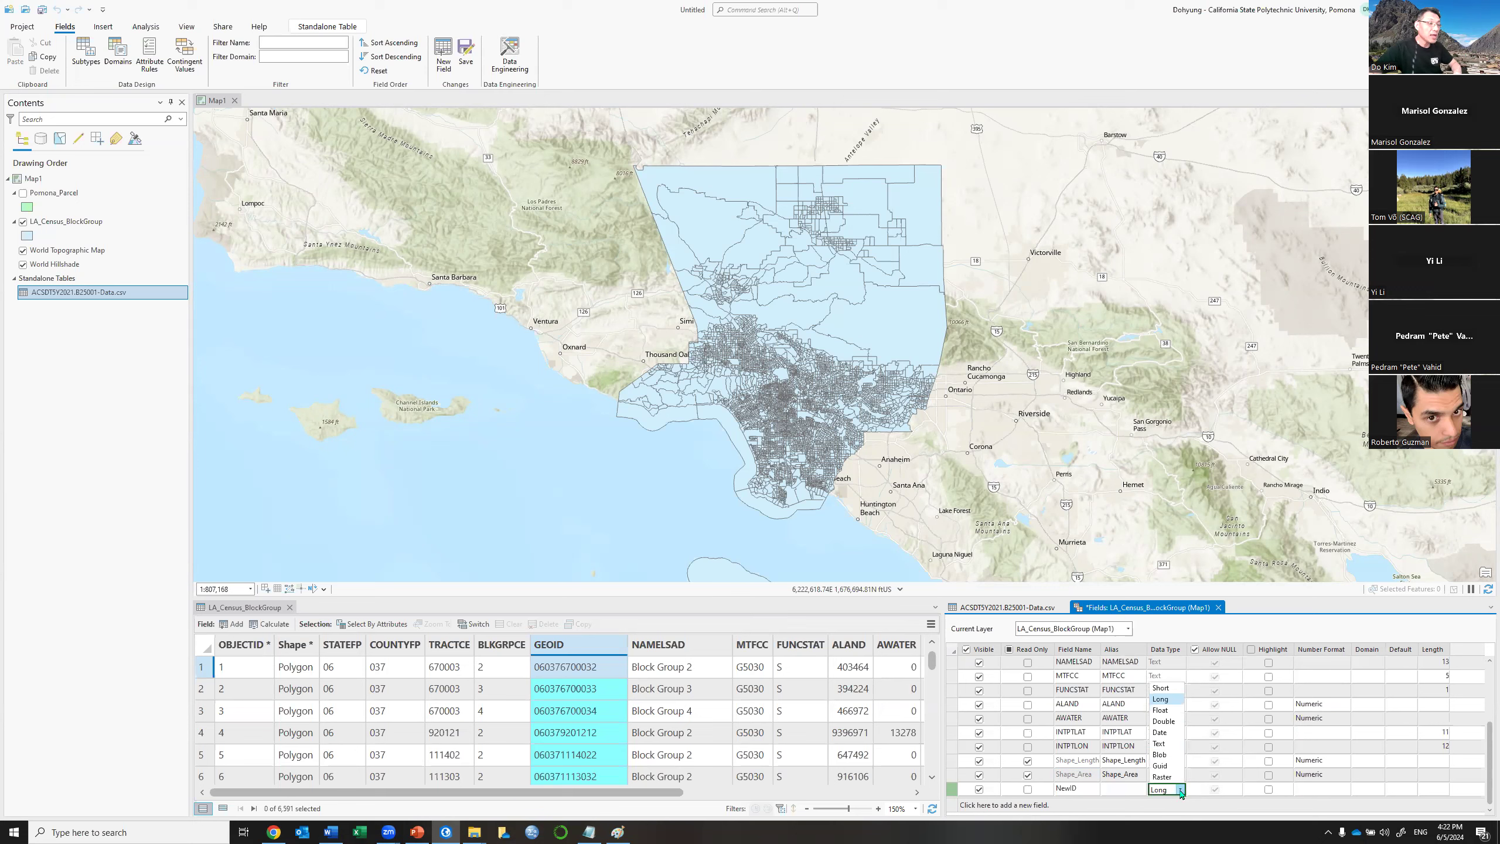
pyautogui.click(1162, 748)
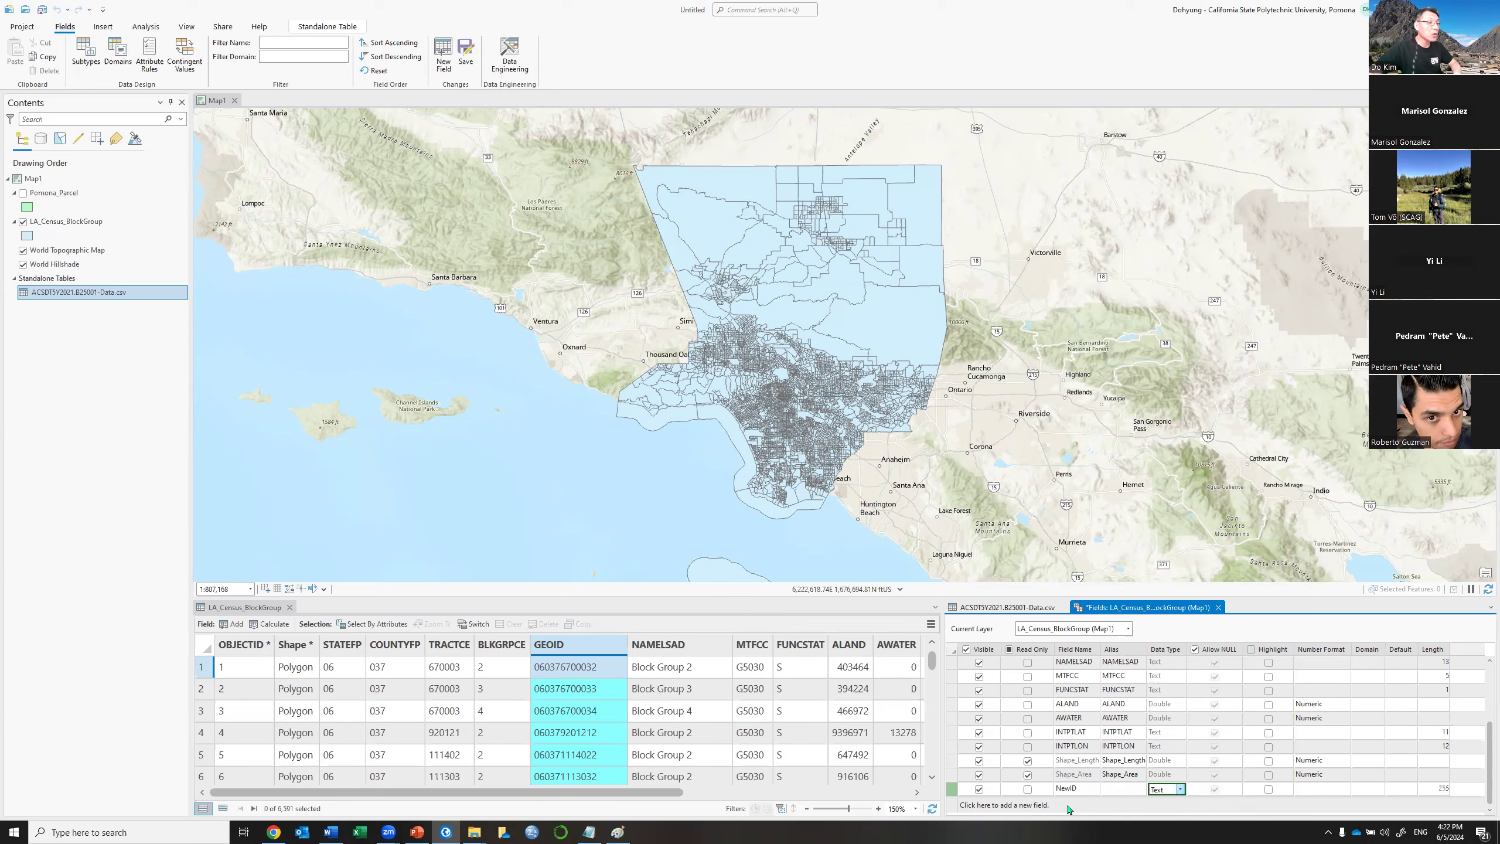
# Set the NewID field's length to 50, save the field changes and close the fields view.
pyautogui.moveTo(943, 748); pyautogui.dragTo(888, 750)
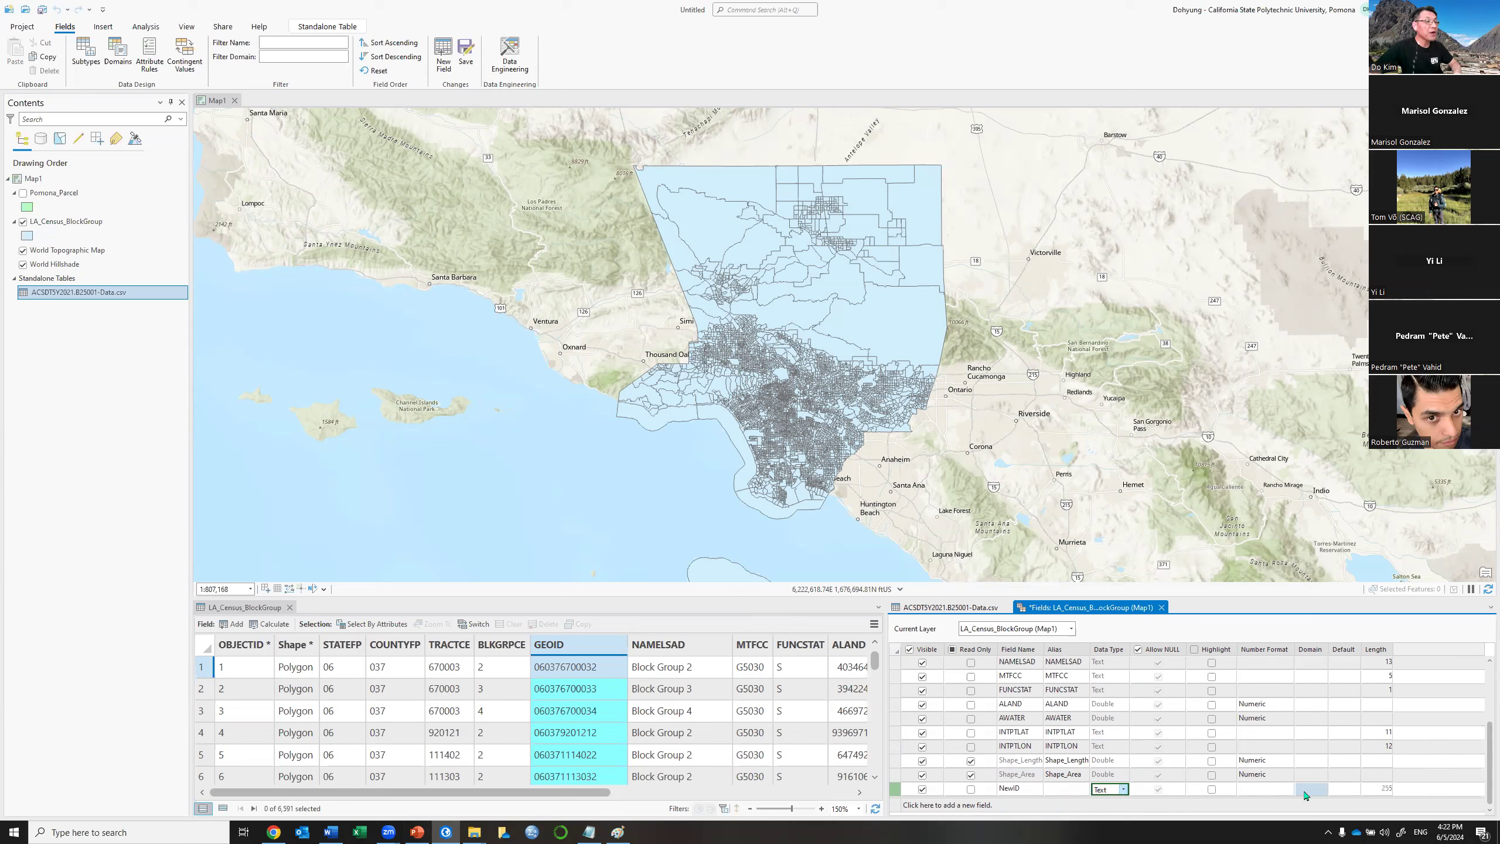
pyautogui.click(1377, 787)
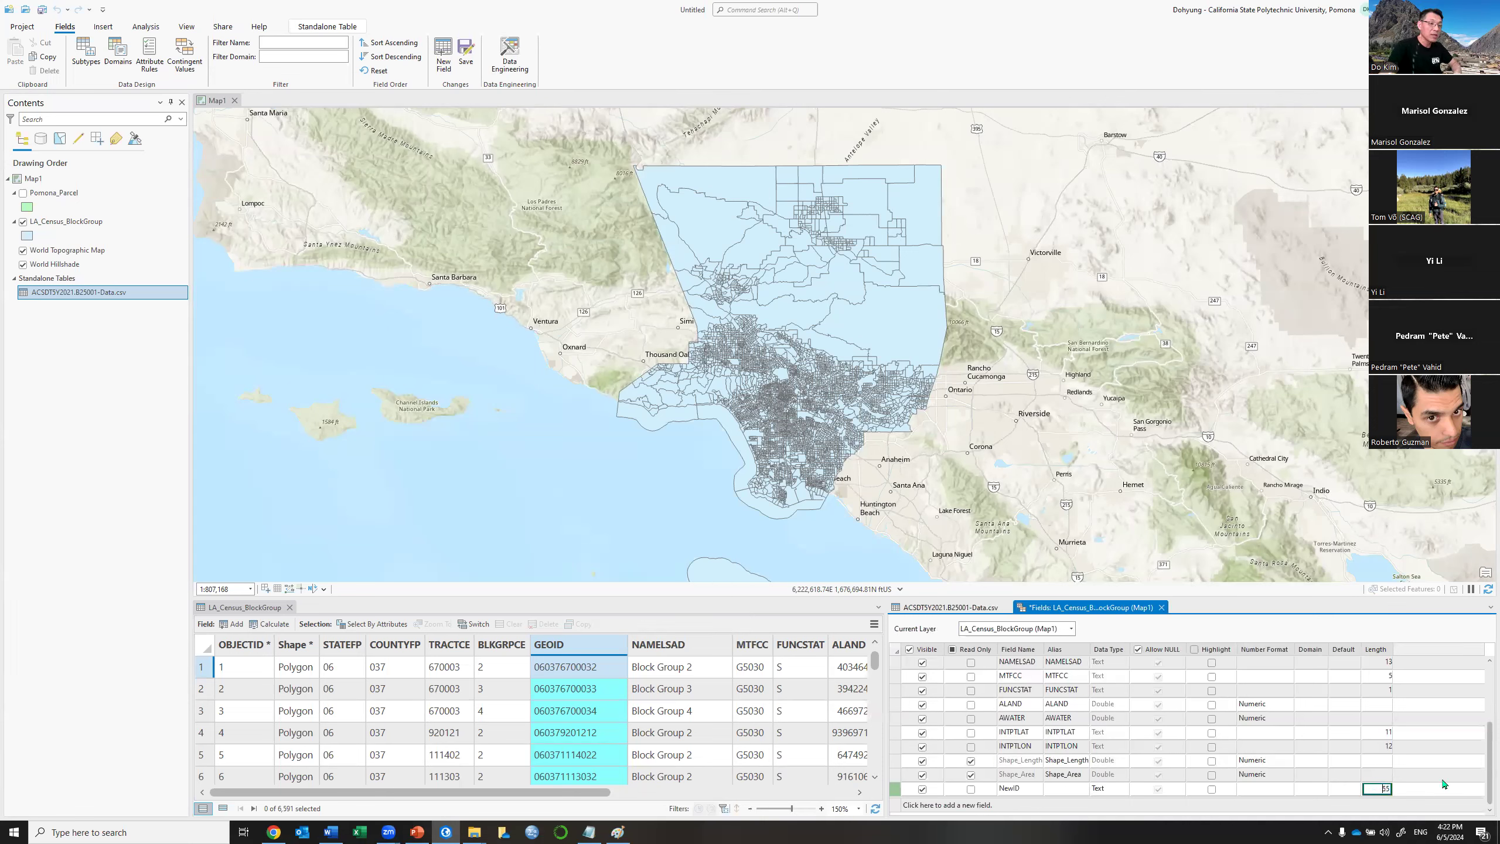
pyautogui.write('50')
pyautogui.click(468, 53)
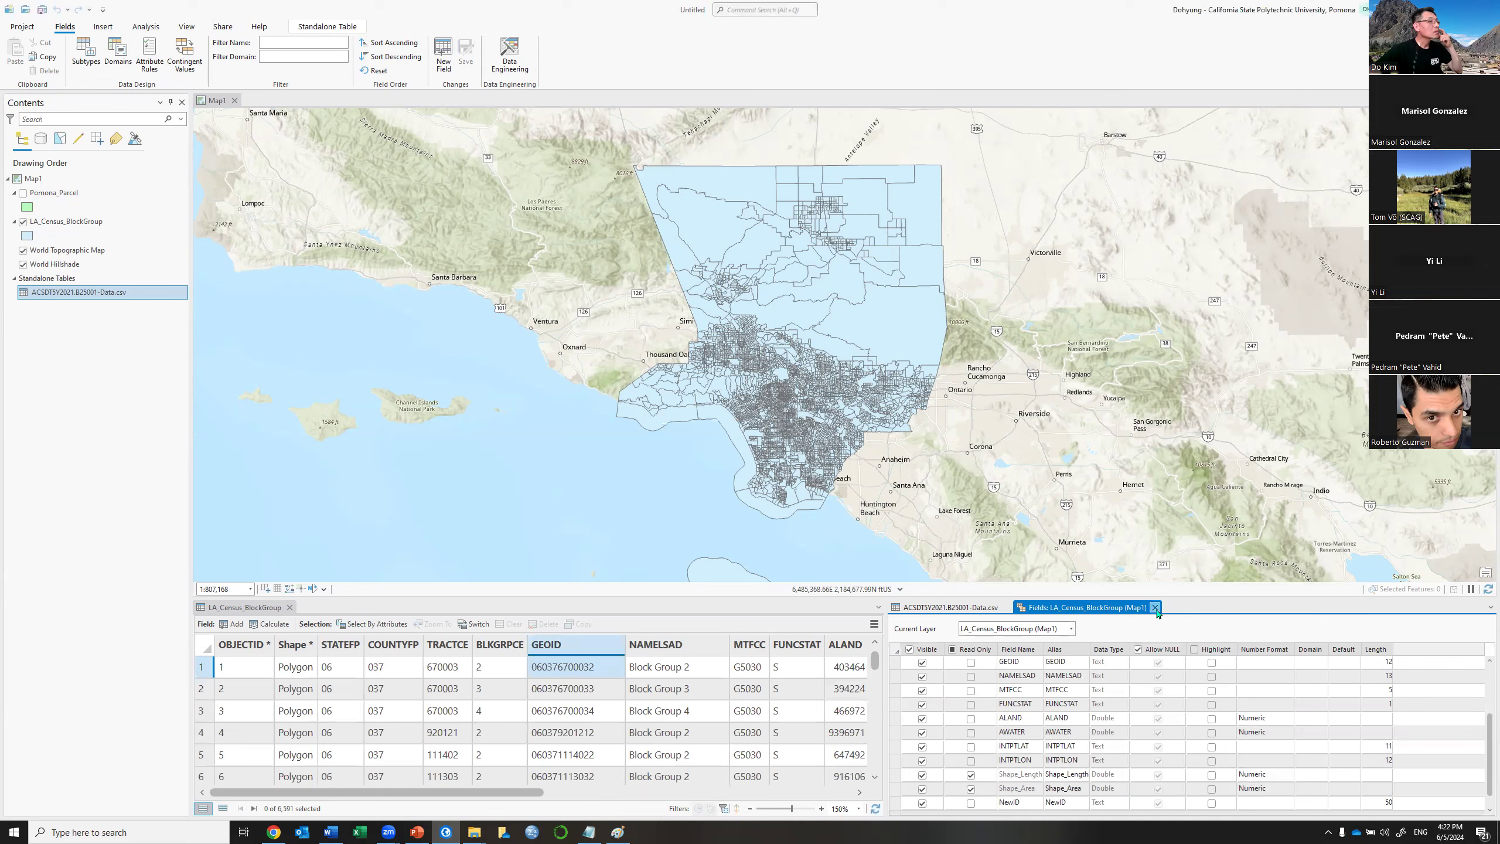
pyautogui.click(1154, 607)
# Widen the LA_Census_BlockGroup table to expose its NewID field and open Calculate Field for NewID.
pyautogui.moveTo(472, 793); pyautogui.dragTo(696, 810)
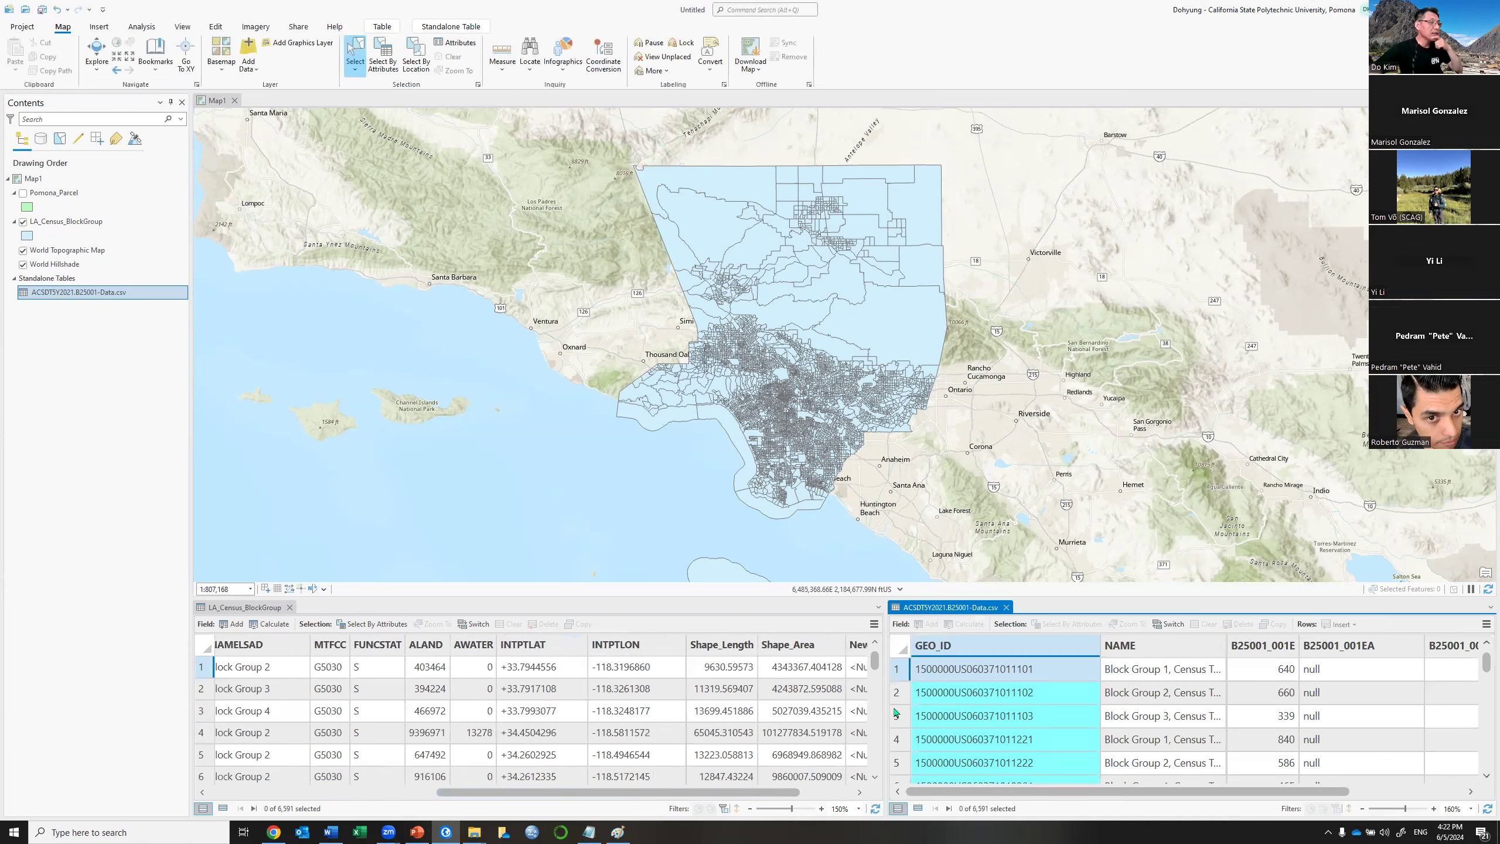
pyautogui.moveTo(886, 713); pyautogui.dragTo(1053, 713)
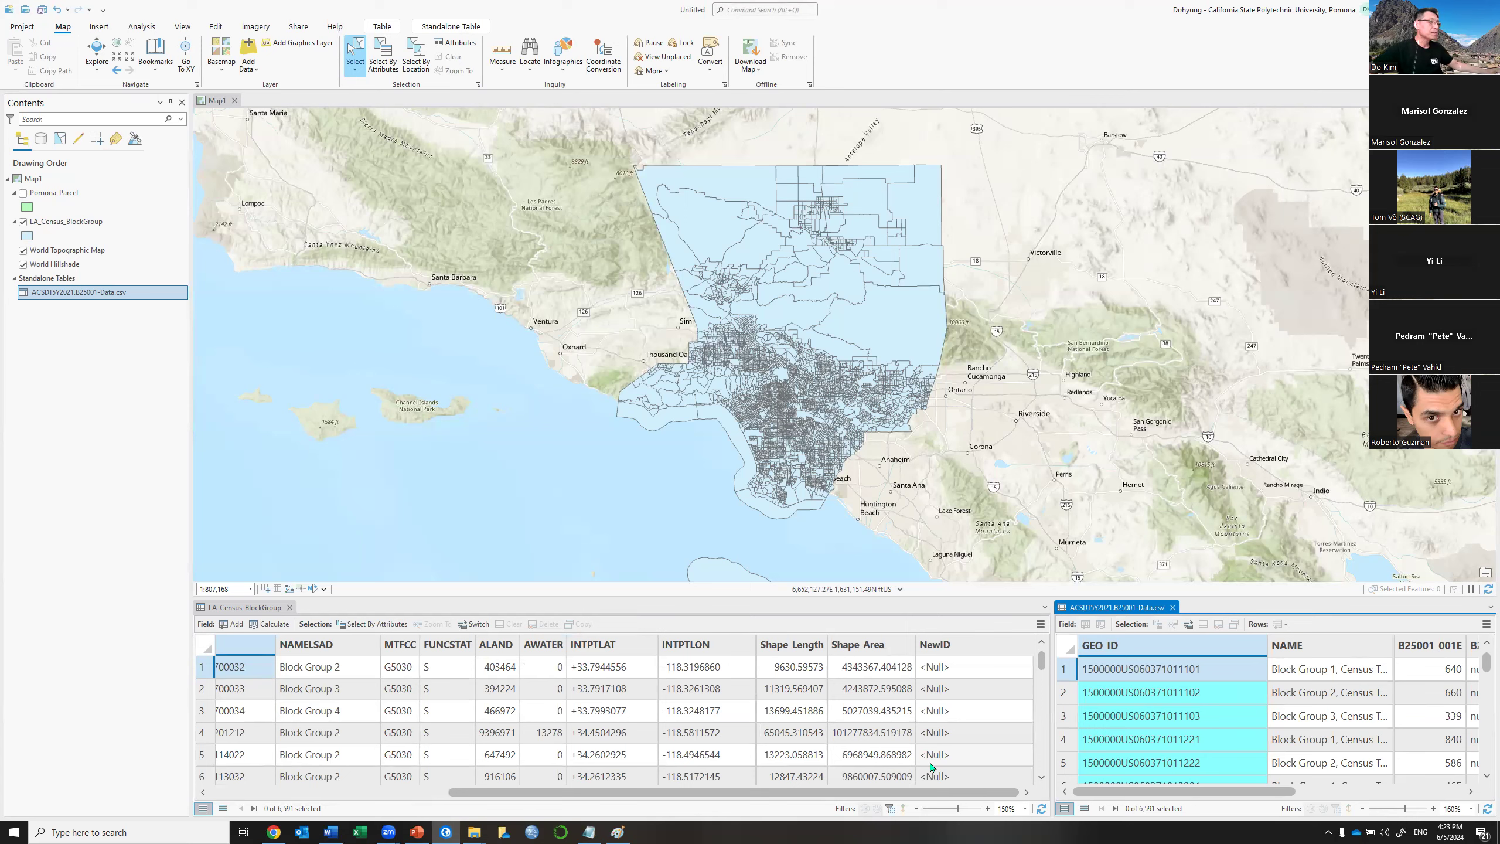
pyautogui.click(963, 653)
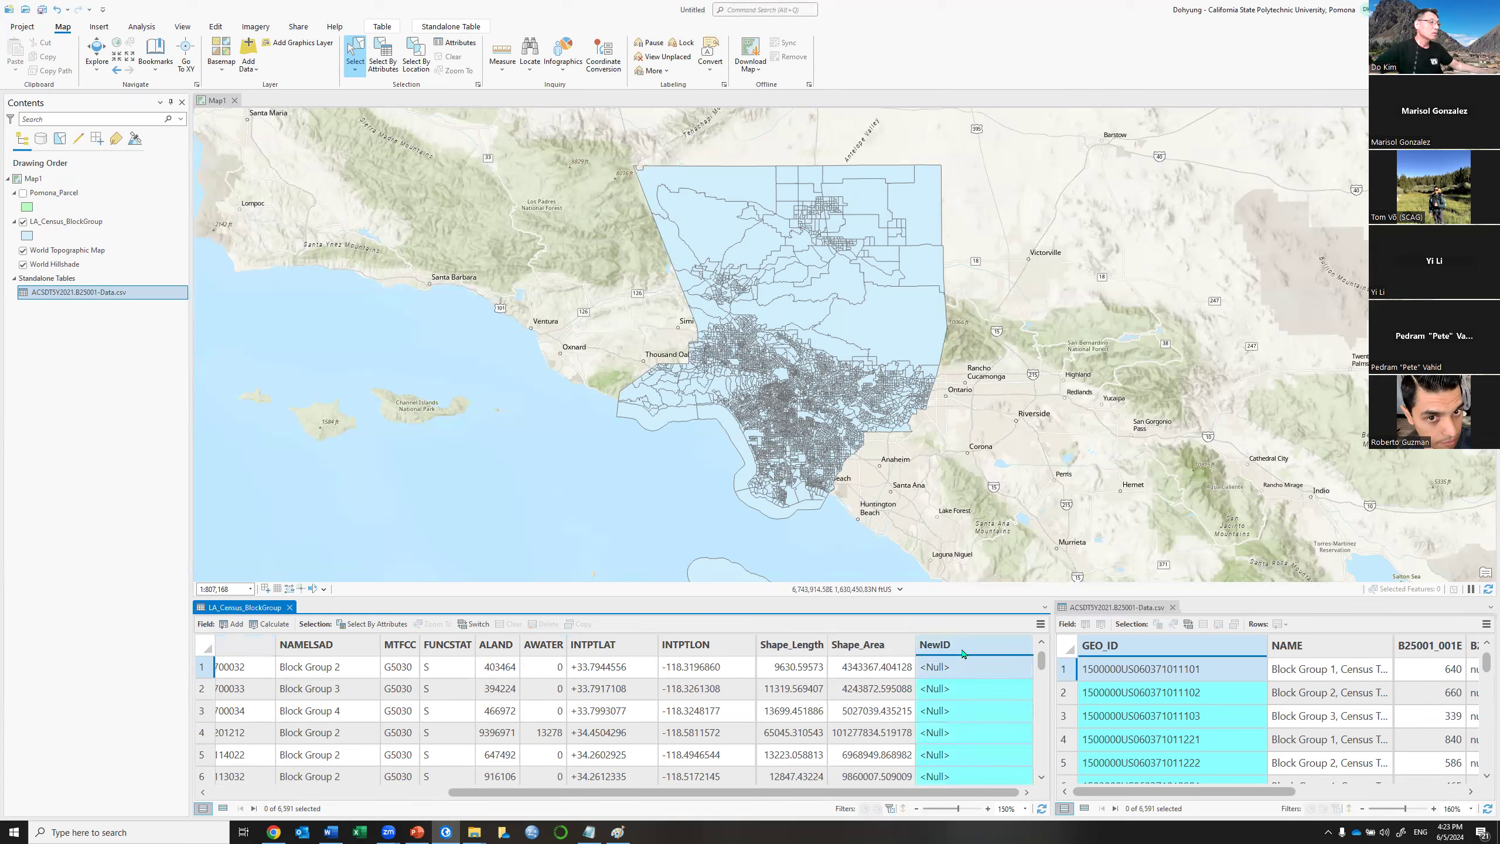
pyautogui.rightClick(963, 653)
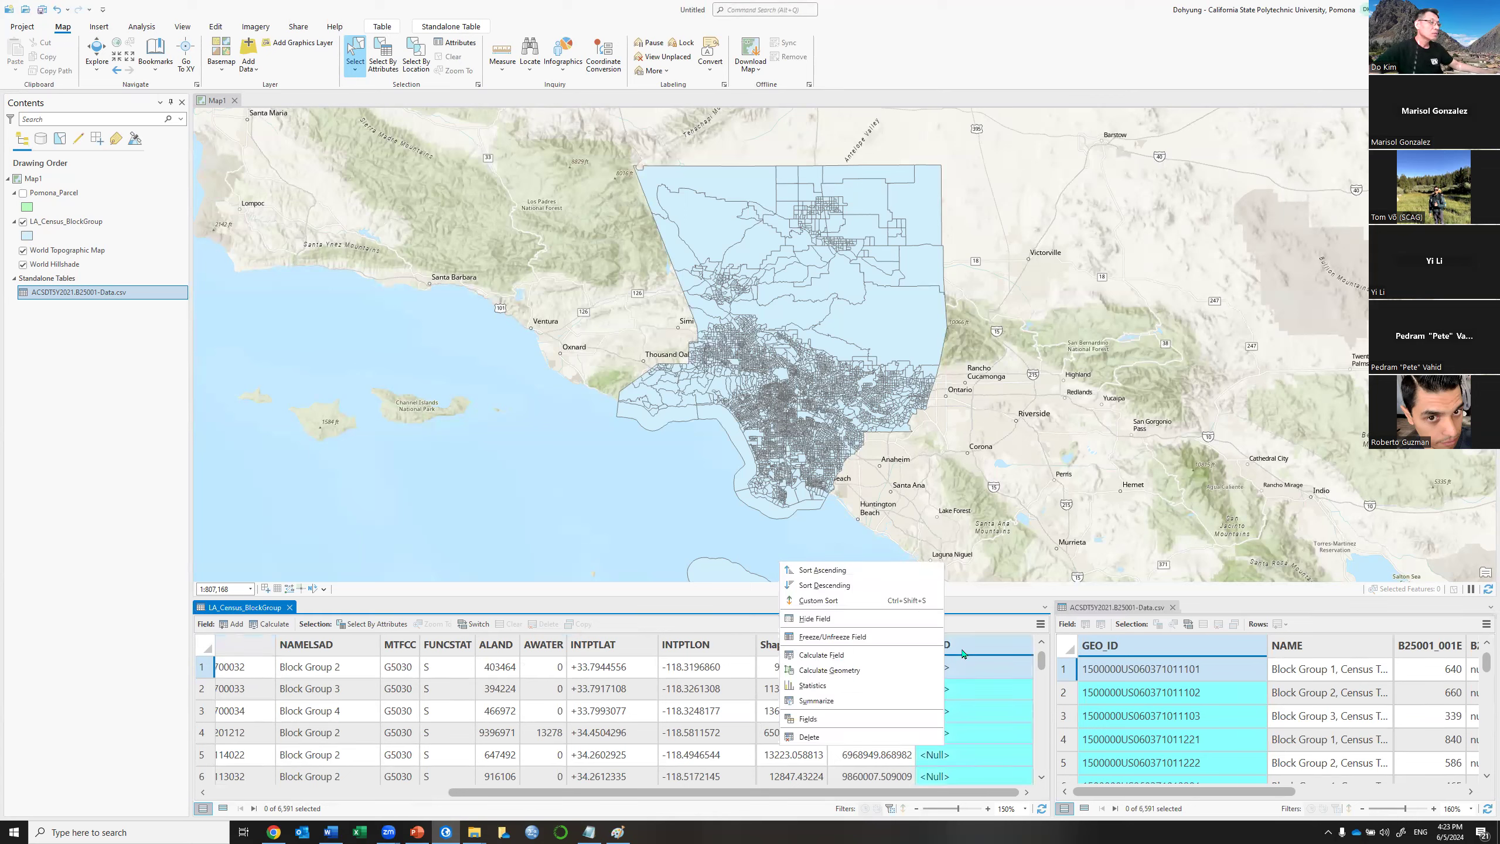
pyautogui.click(865, 654)
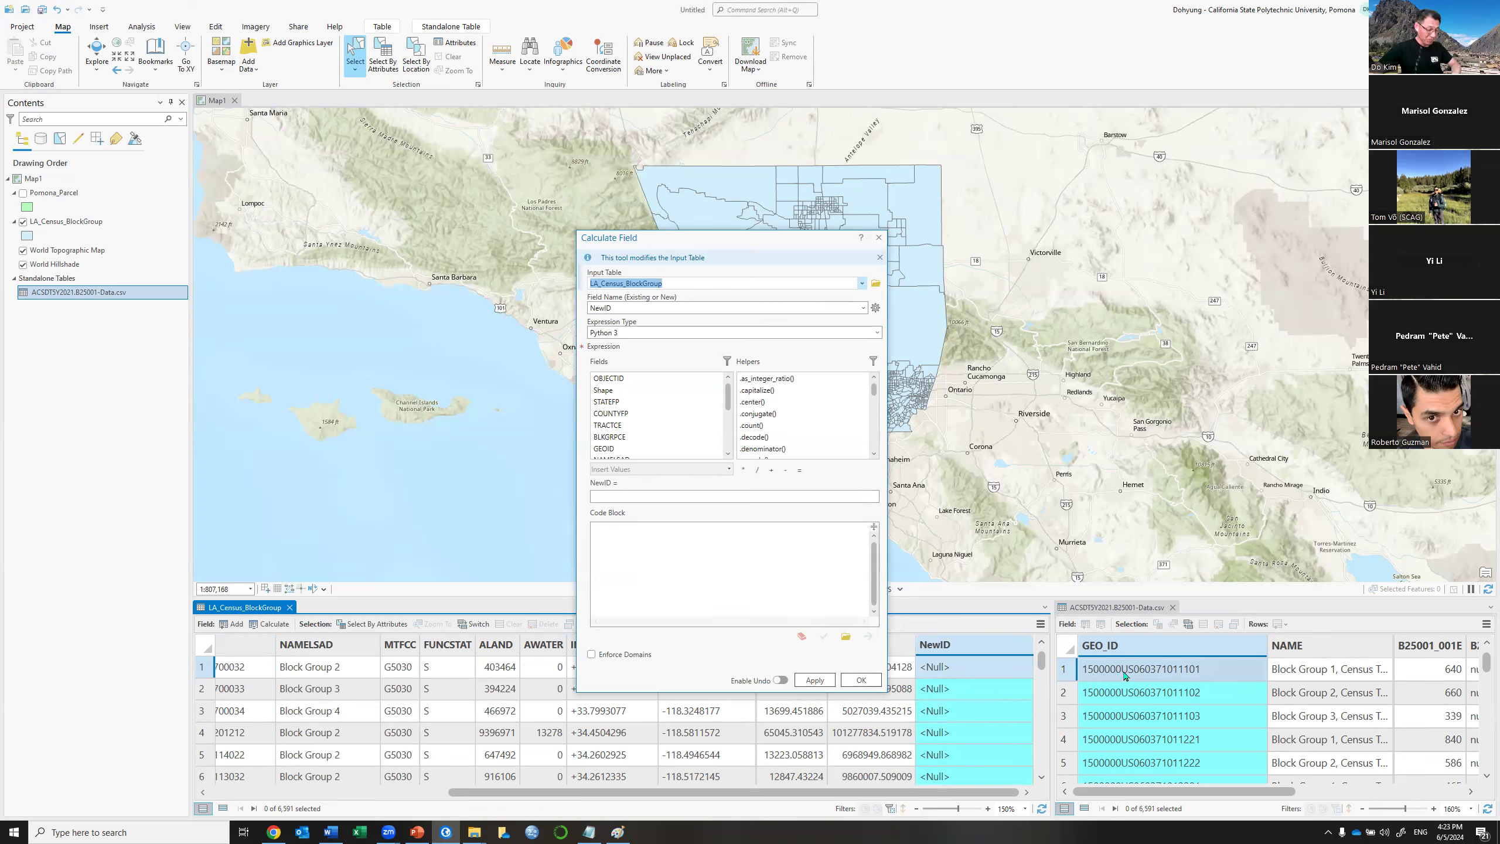
# Build the NewID expression "1500000US" + !GEOID!, taking the prefix from the first GEO_ID value of the CSV table.
pyautogui.click(737, 550)
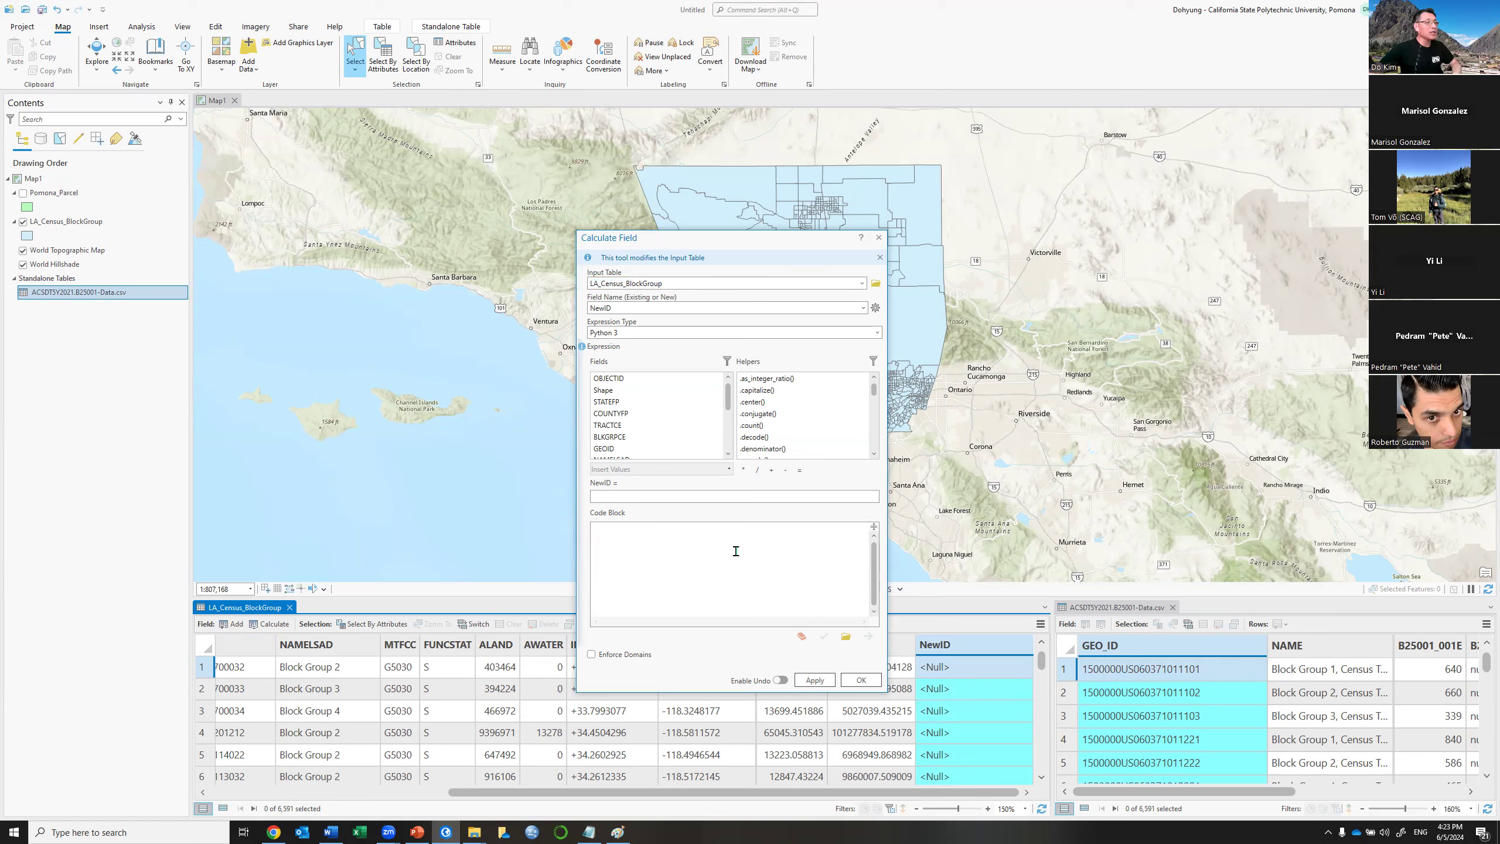
pyautogui.click(1176, 673)
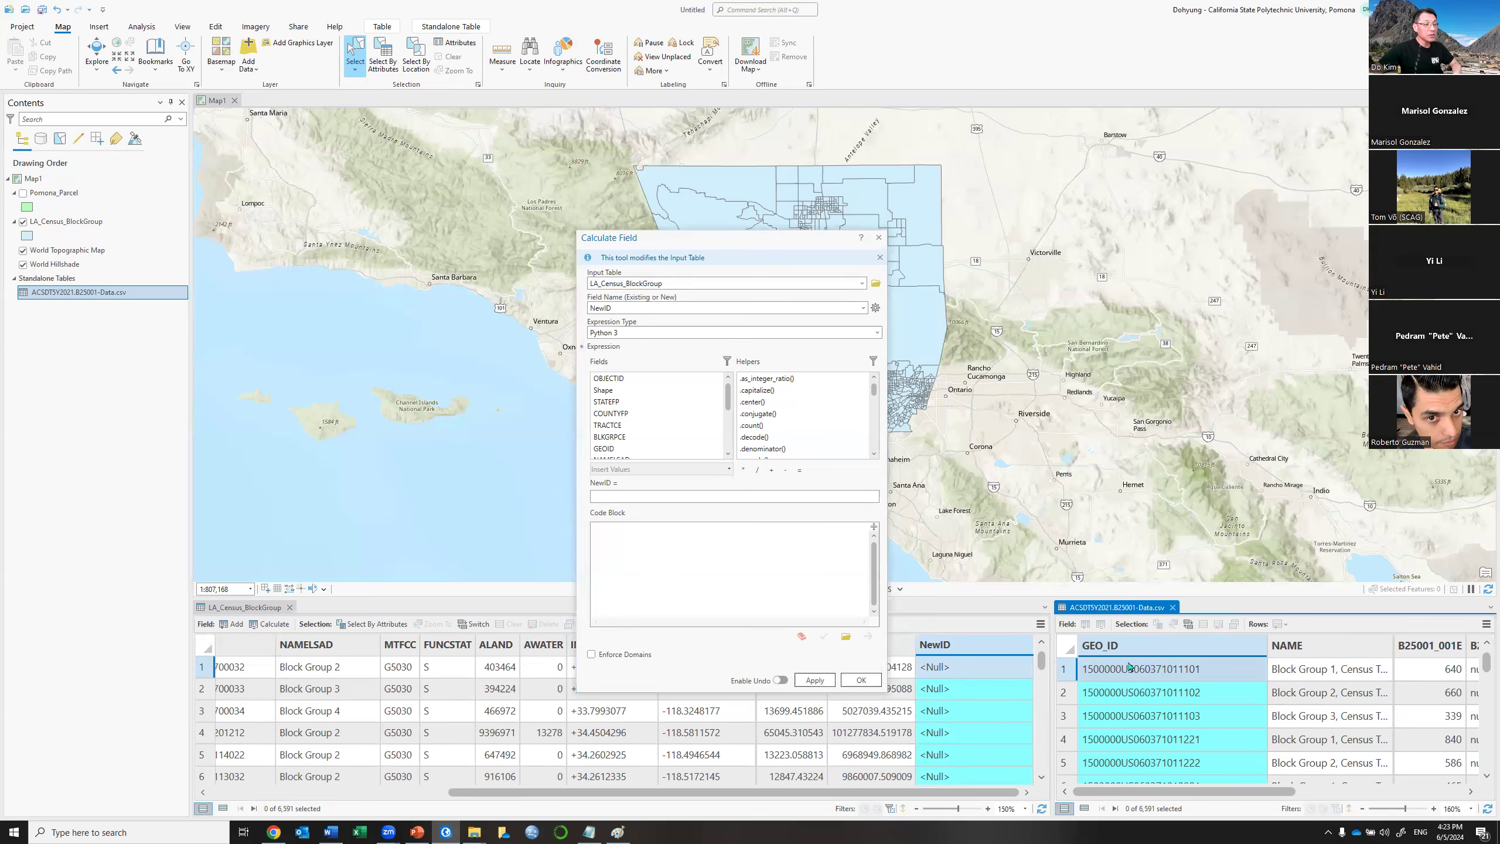
pyautogui.click(664, 496)
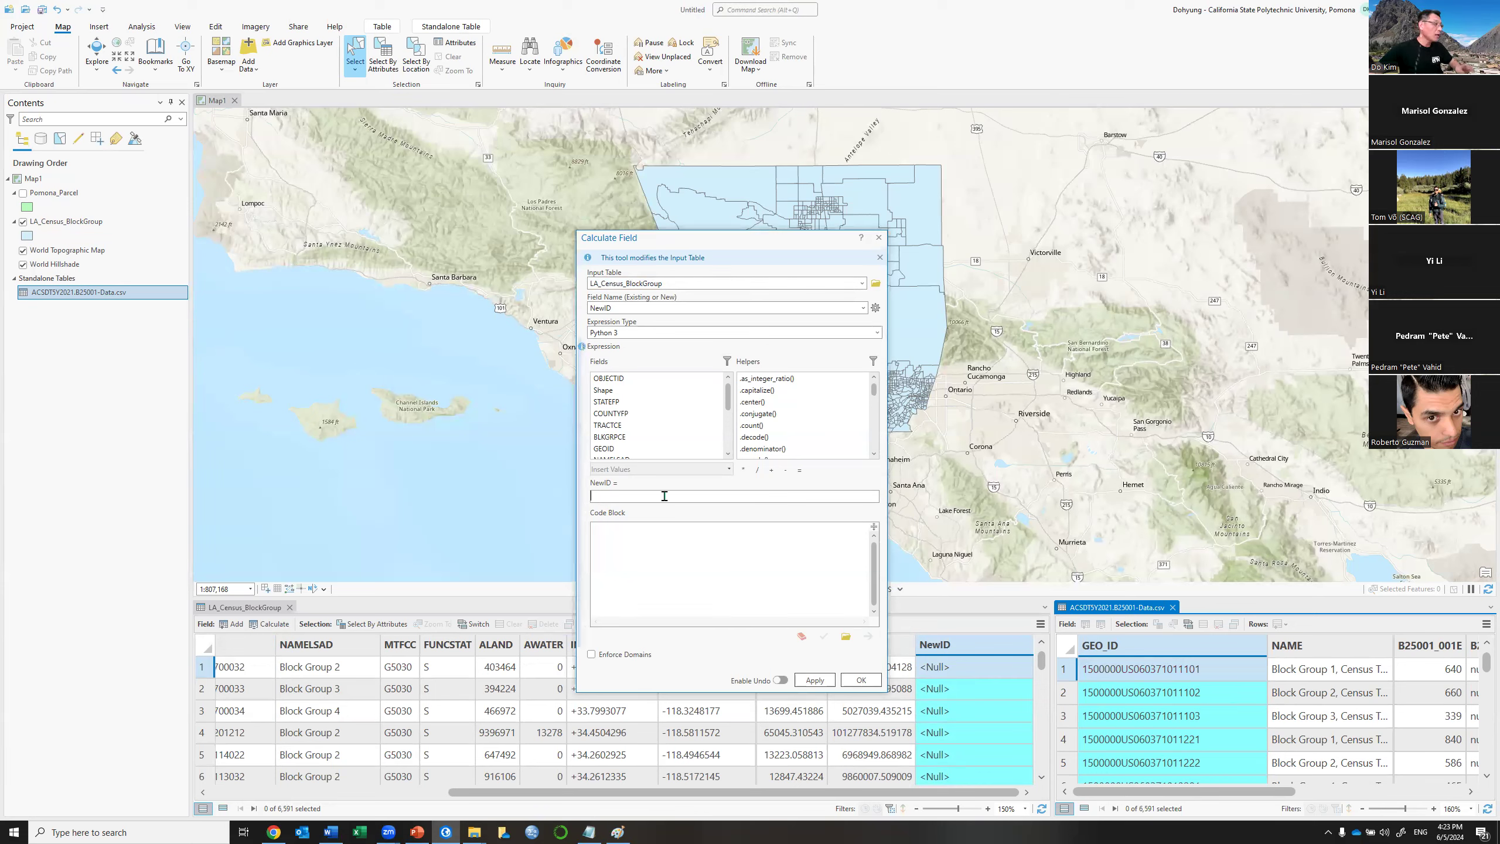
pyautogui.hotkey('ctrl', 'v')
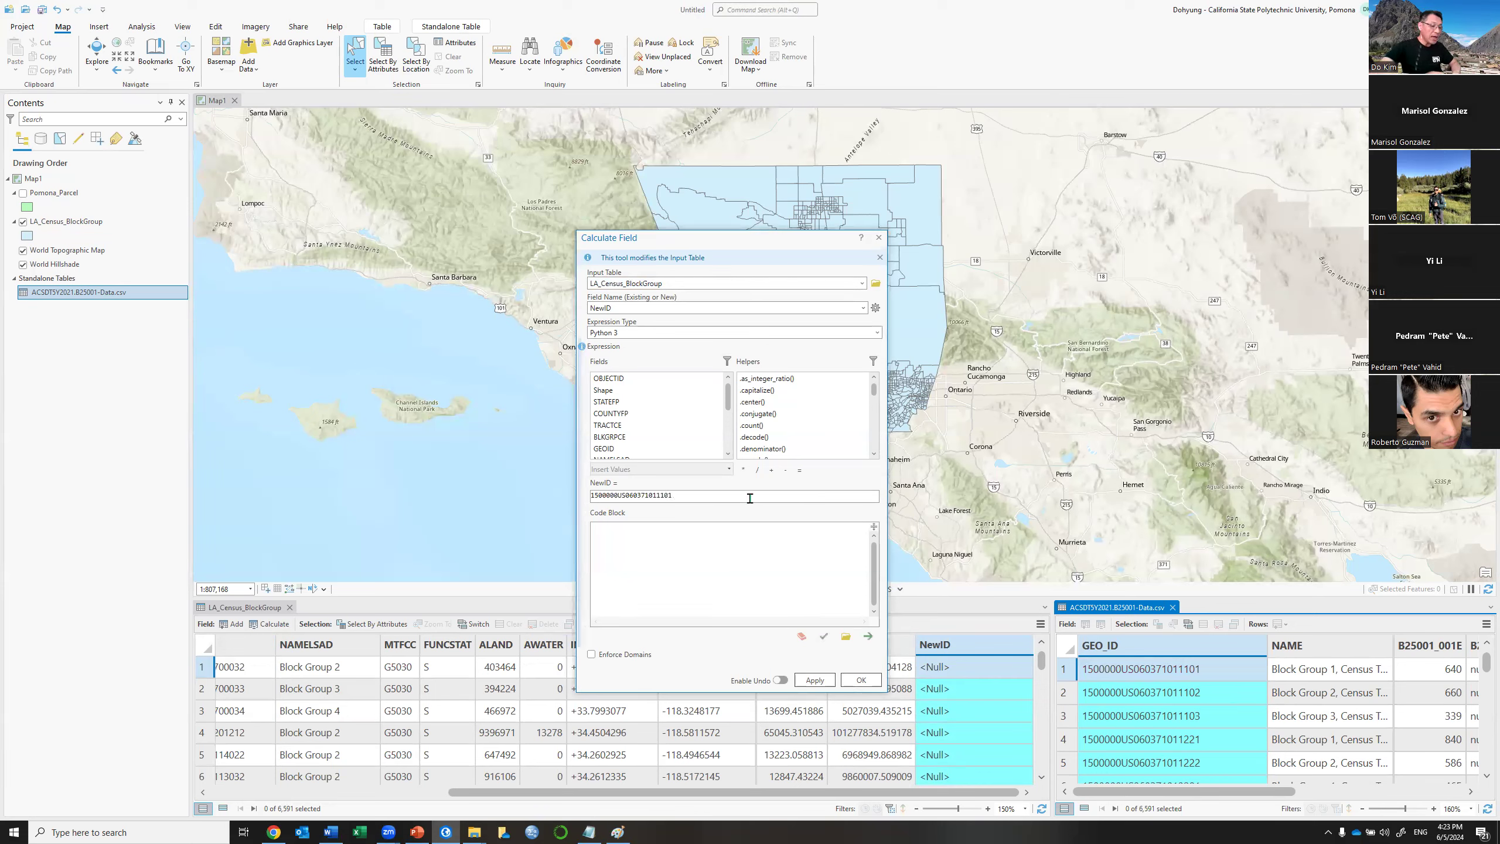
pyautogui.press('BackSpace')
pyautogui.press('BackSpace')
pyautogui.press('BackSpace')
pyautogui.press('BackSpace')
pyautogui.press('BackSpace')
pyautogui.press('BackSpace')
pyautogui.press('BackSpace')
pyautogui.press('BackSpace')
pyautogui.press('BackSpace')
pyautogui.press('BackSpace')
pyautogui.press('BackSpace')
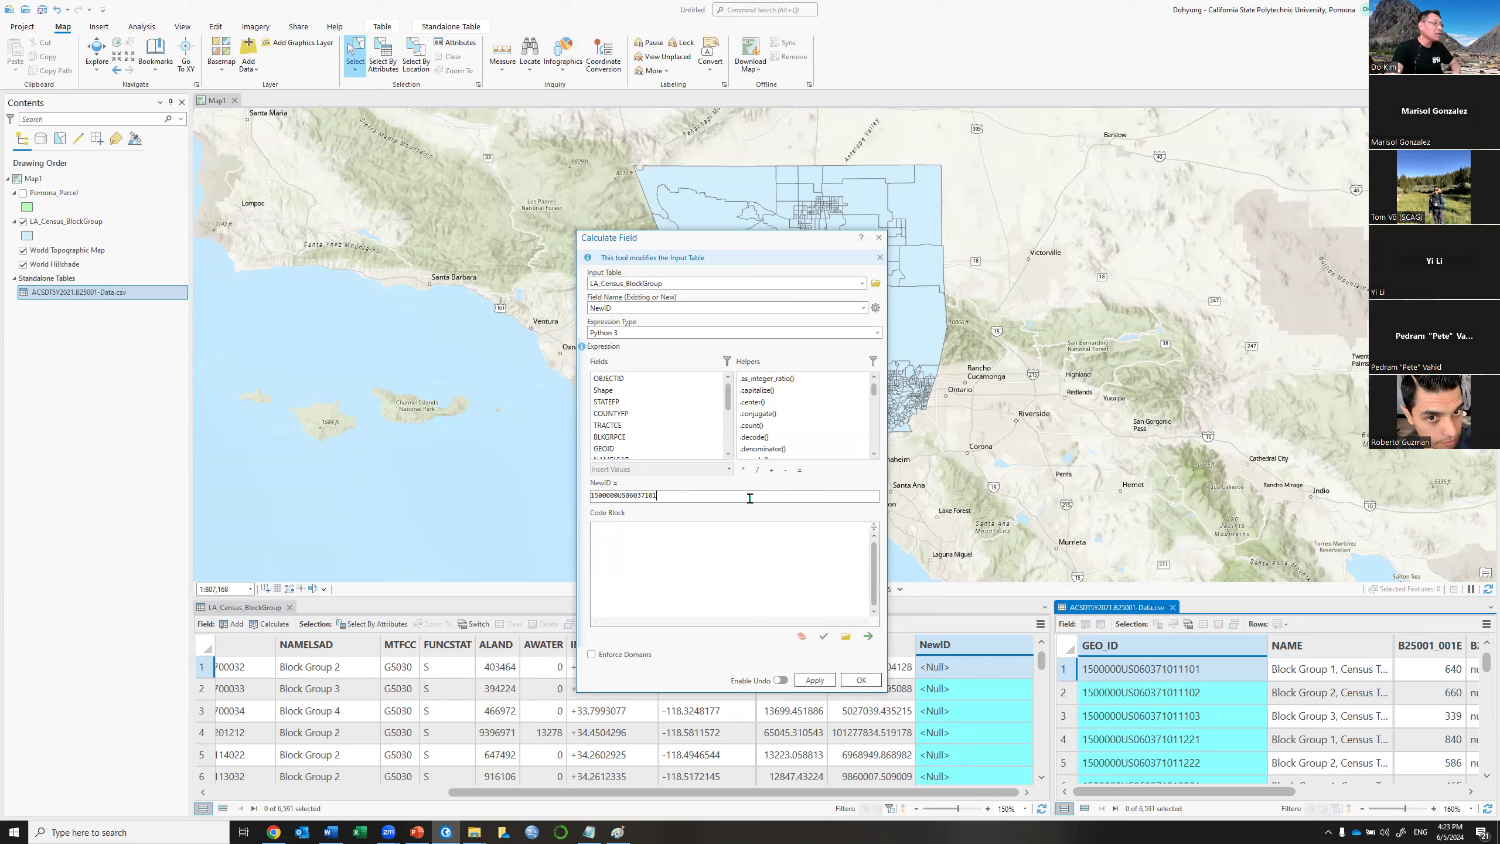
pyautogui.write('S')
pyautogui.write('" +')
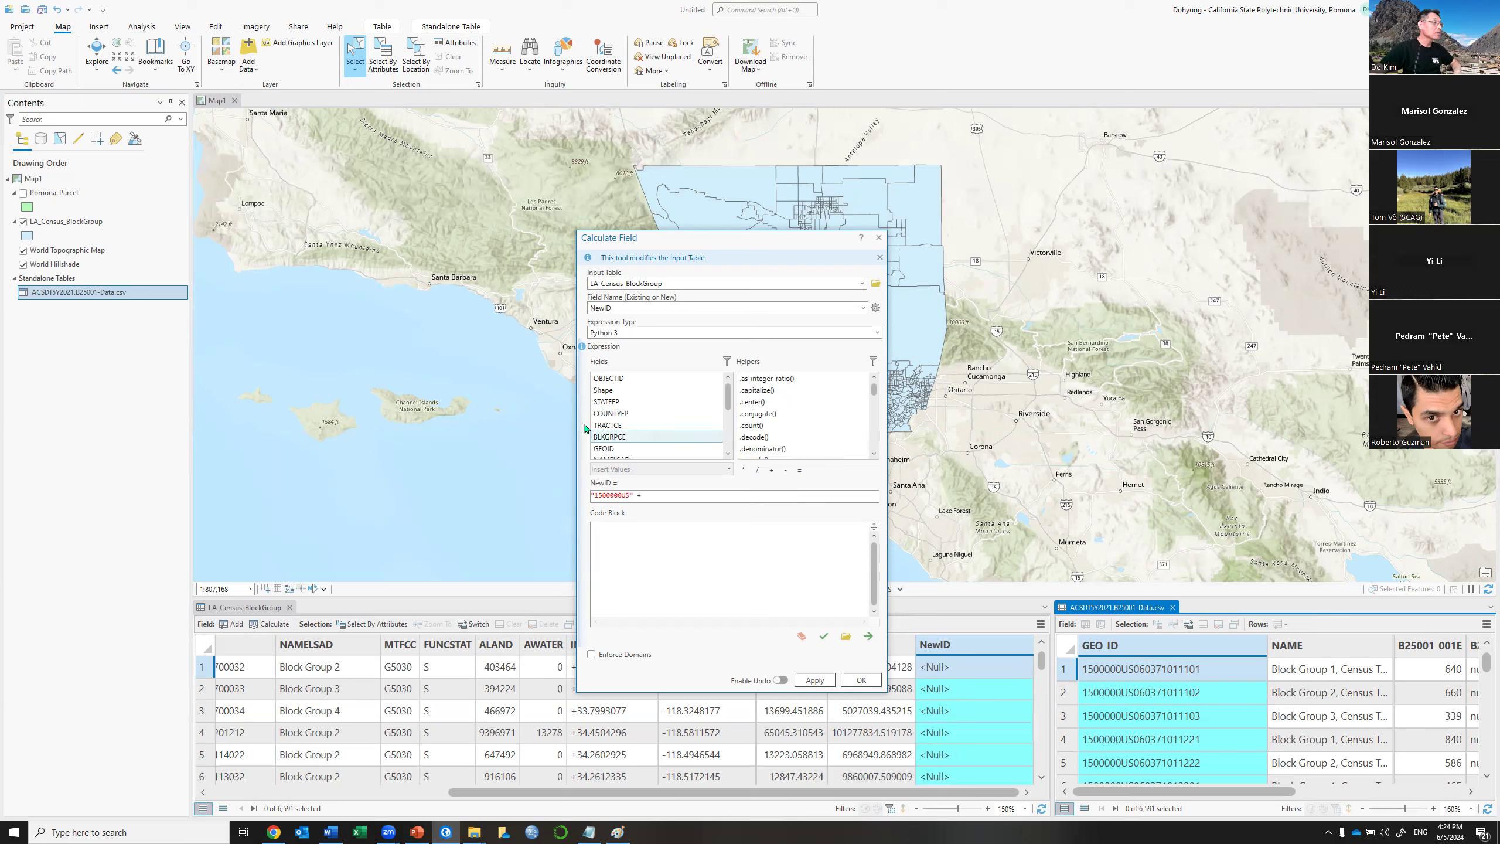
pyautogui.click(608, 447)
pyautogui.doubleClick(609, 447)
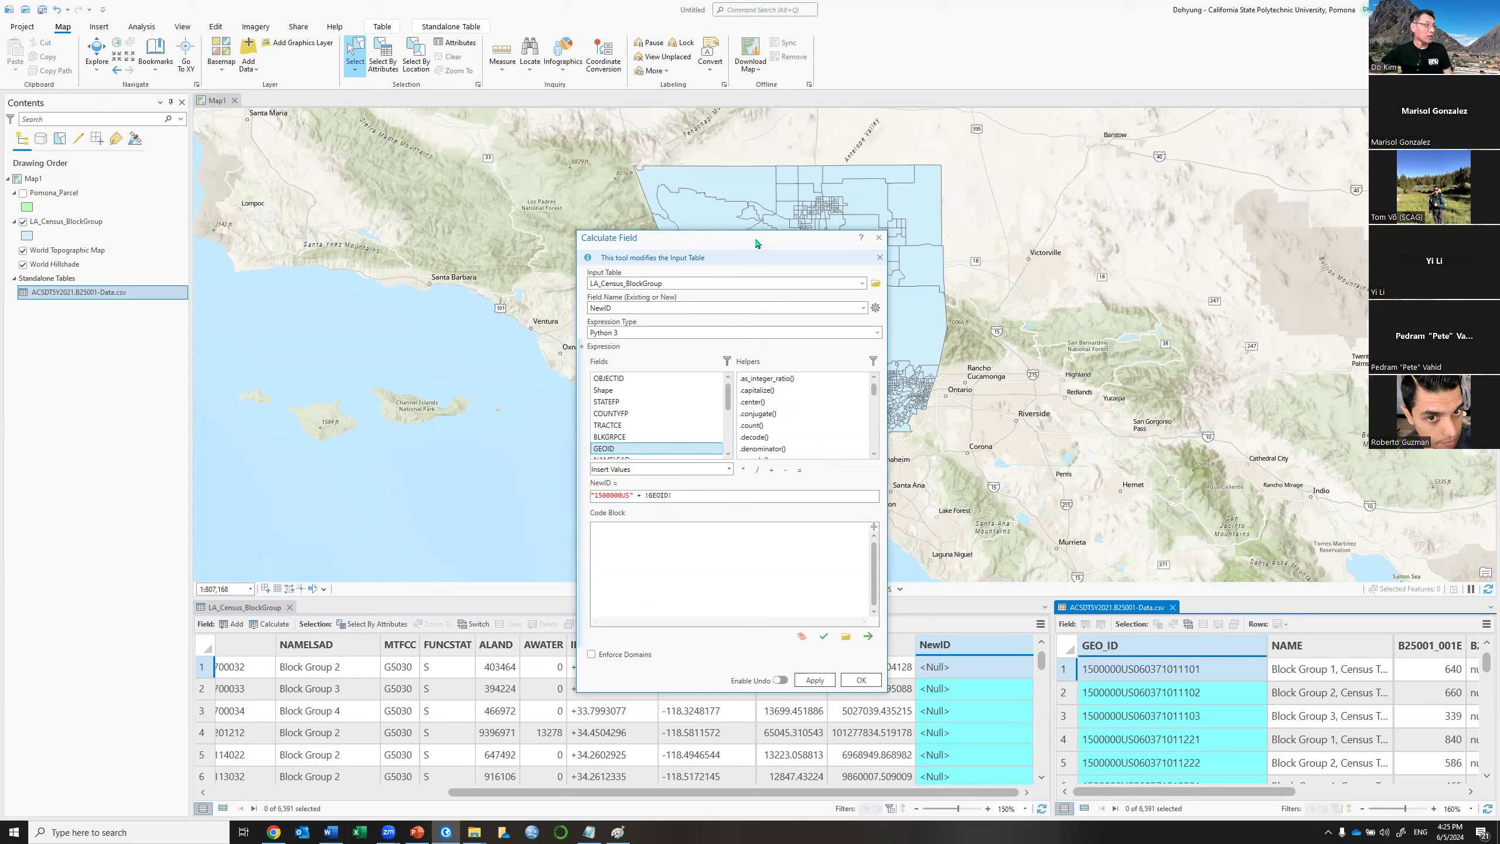
# Move the Calculate Field dialog clear of the tables, check the GEOID values and run the NewID calculation.
pyautogui.moveTo(758, 242); pyautogui.dragTo(759, 192)
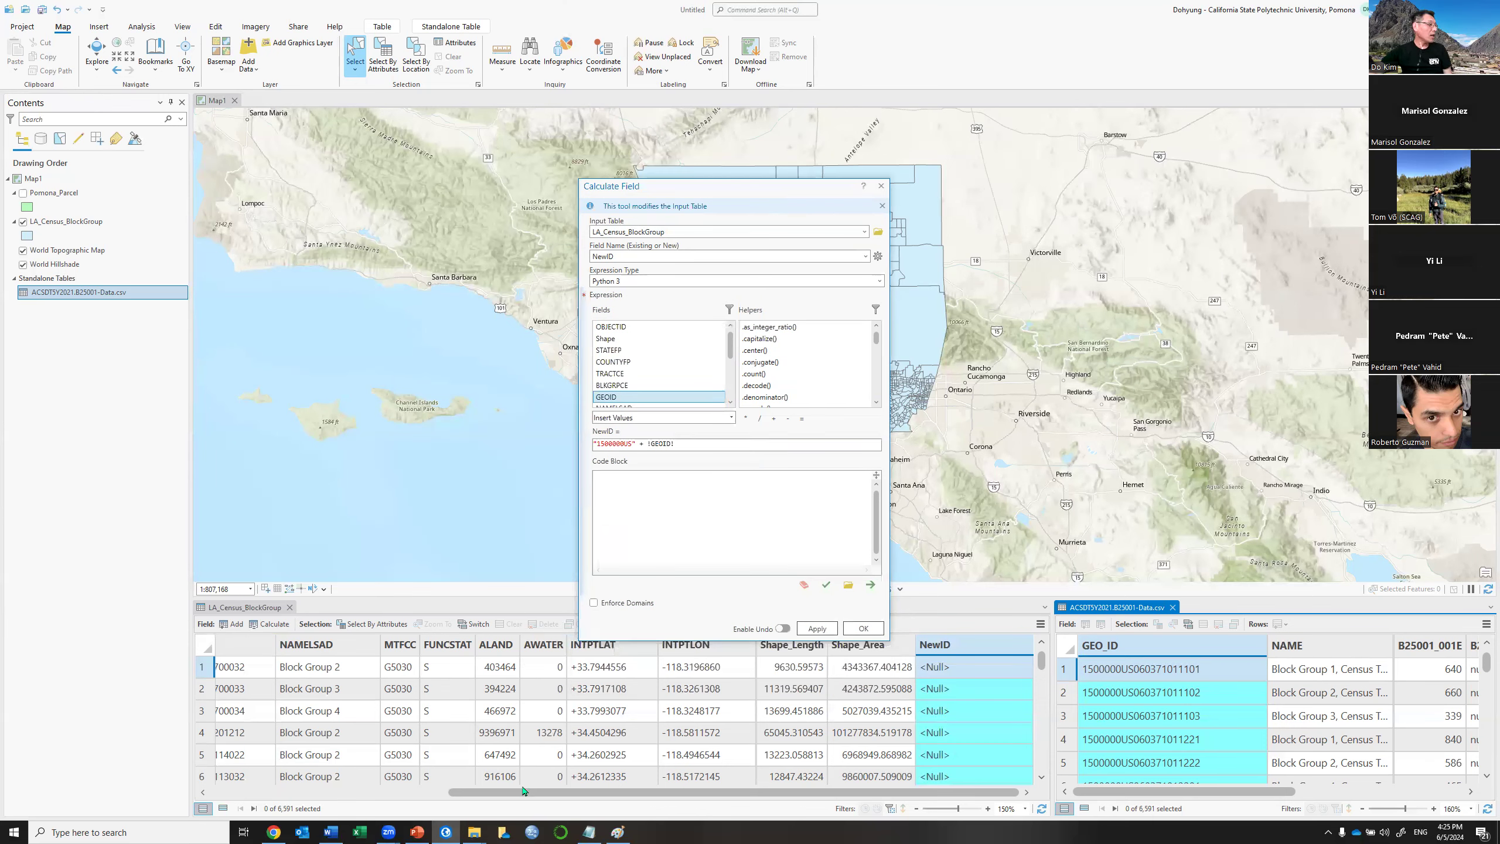
pyautogui.moveTo(522, 791); pyautogui.dragTo(439, 791)
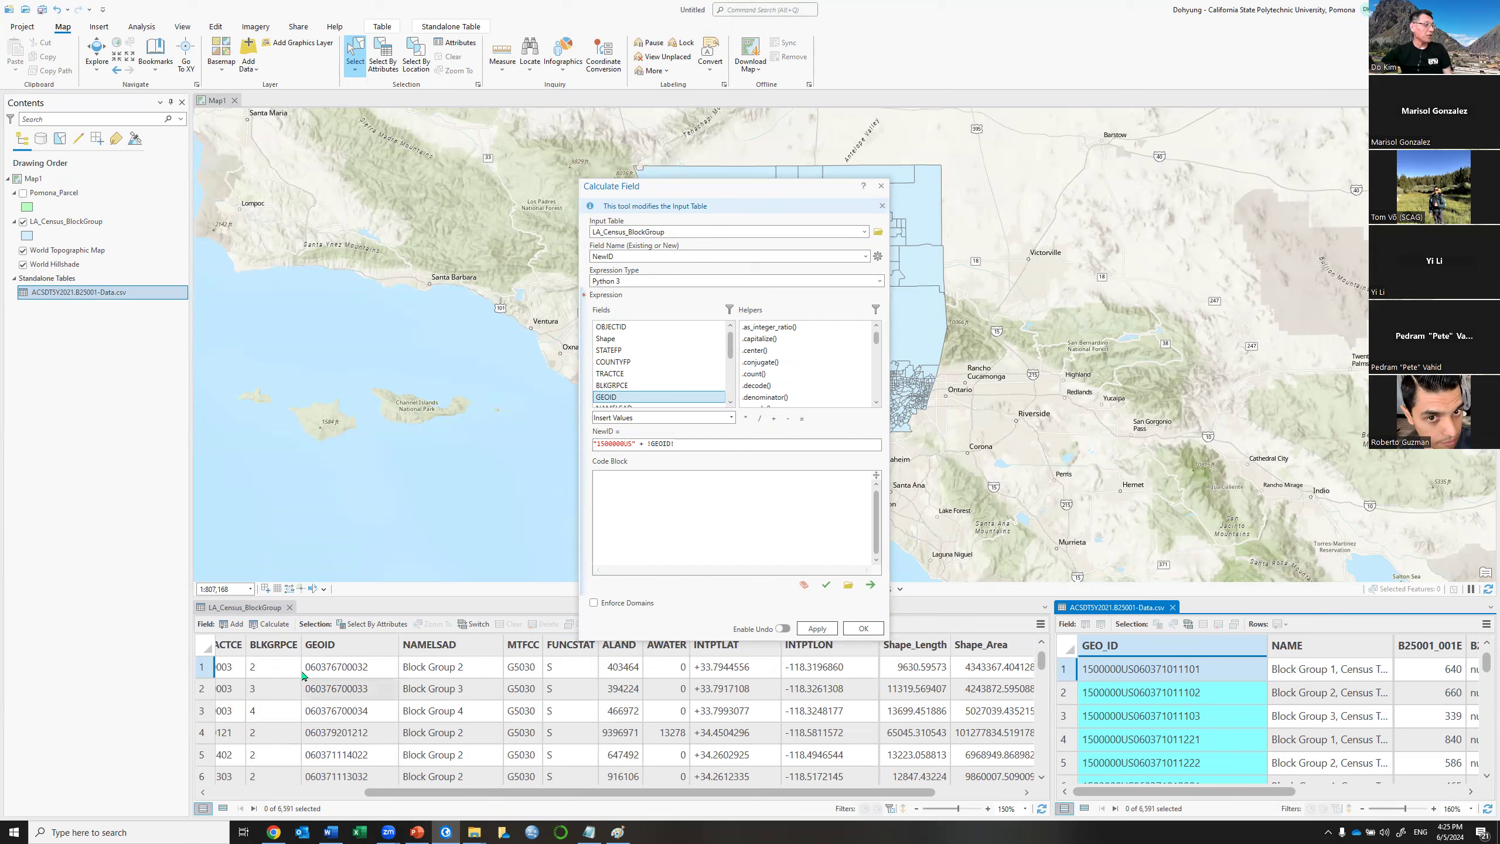
pyautogui.moveTo(627, 831)
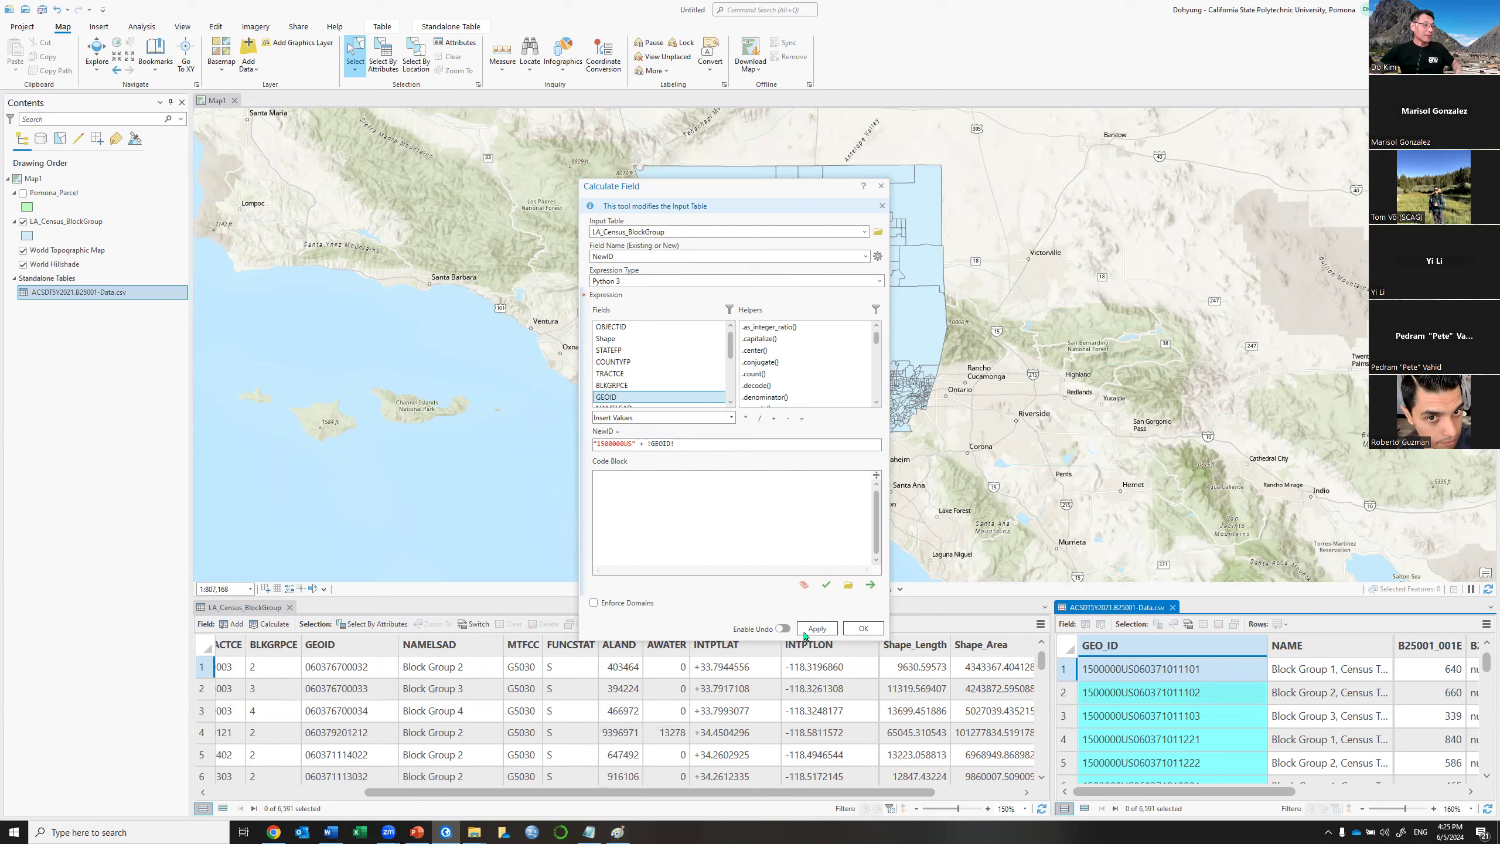
pyautogui.click(864, 628)
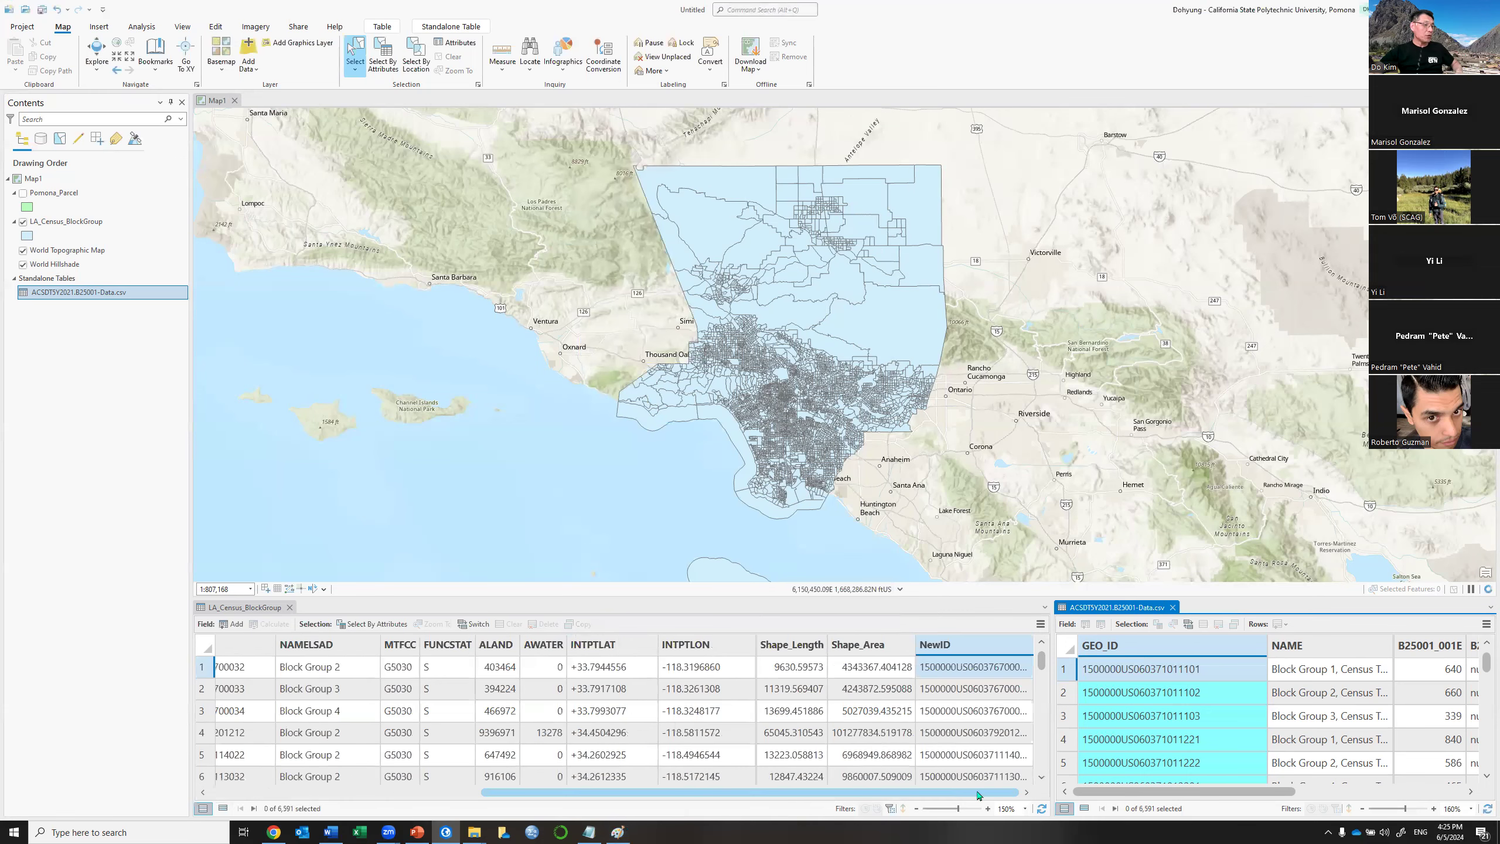
# Enlarge the LA_Census_BlockGroup table and widen NewID to compare full IDs with GEO_ID, then close the CSV table.
pyautogui.moveTo(1053, 713); pyautogui.dragTo(1212, 707)
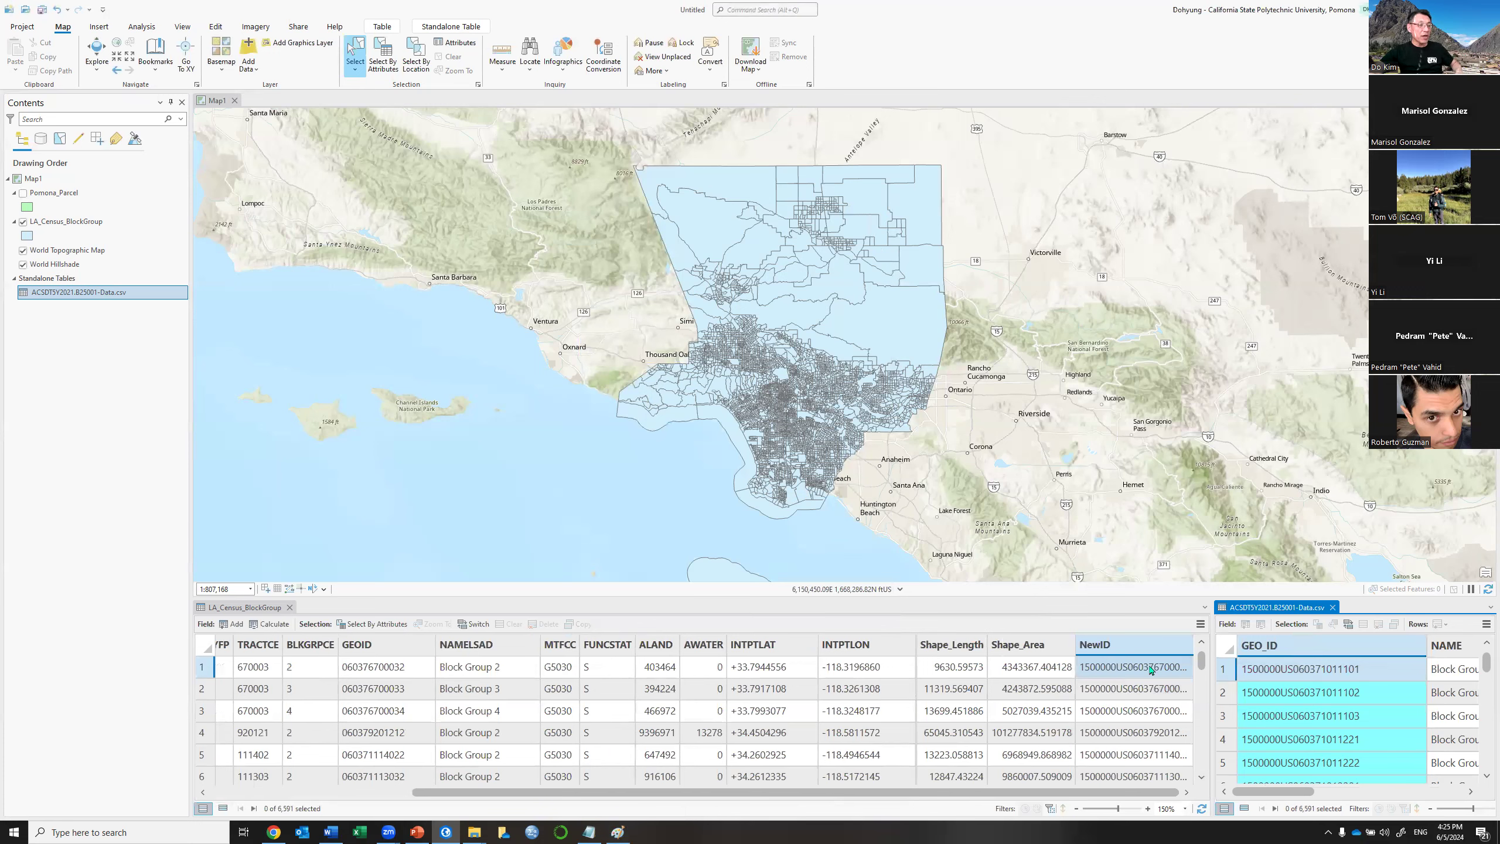
pyautogui.moveTo(1075, 644); pyautogui.dragTo(1026, 652)
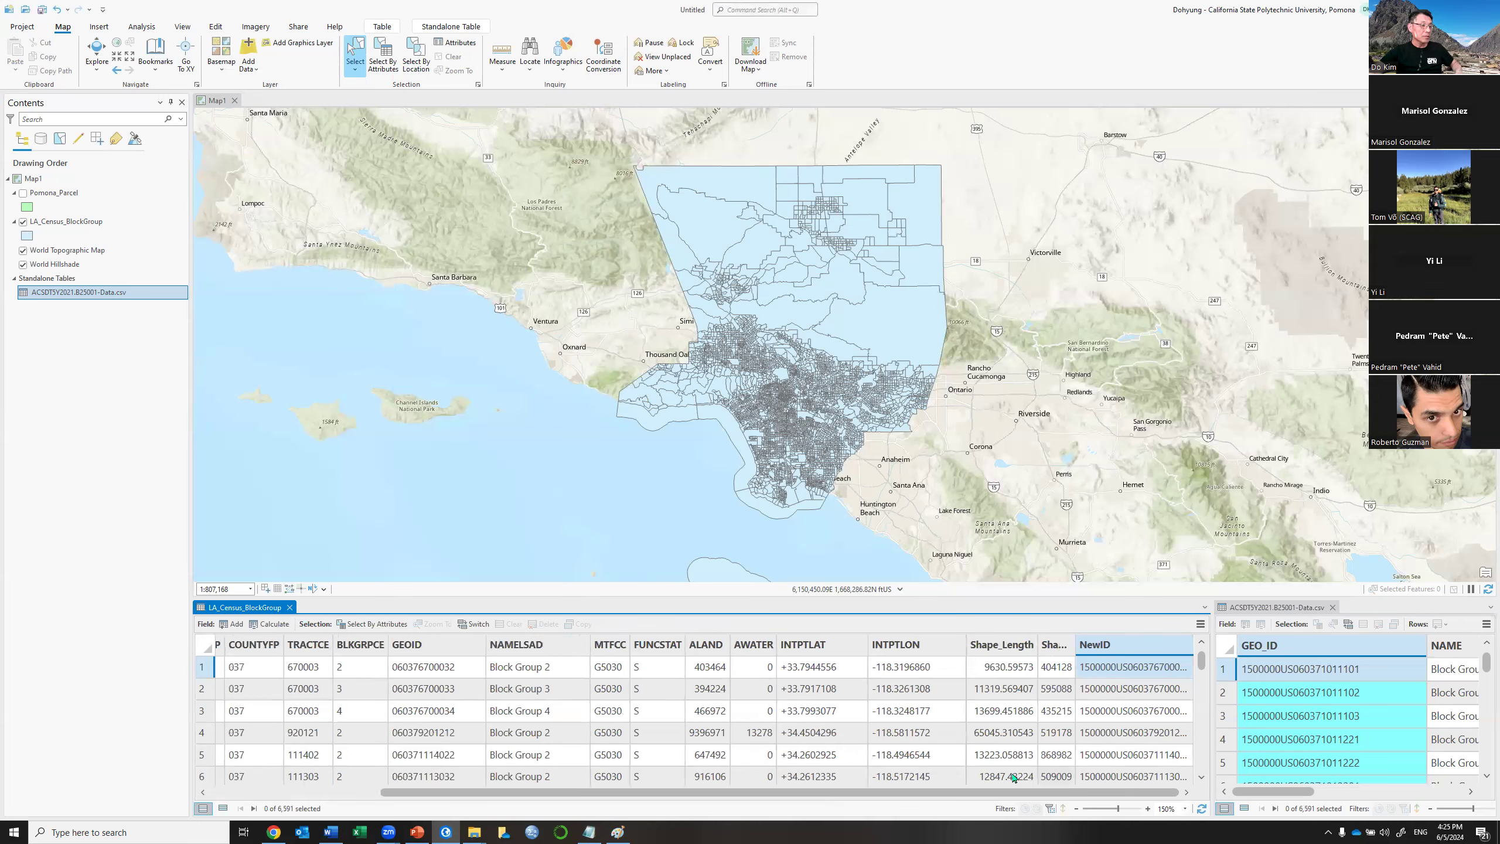
pyautogui.moveTo(1191, 645); pyautogui.dragTo(1262, 641)
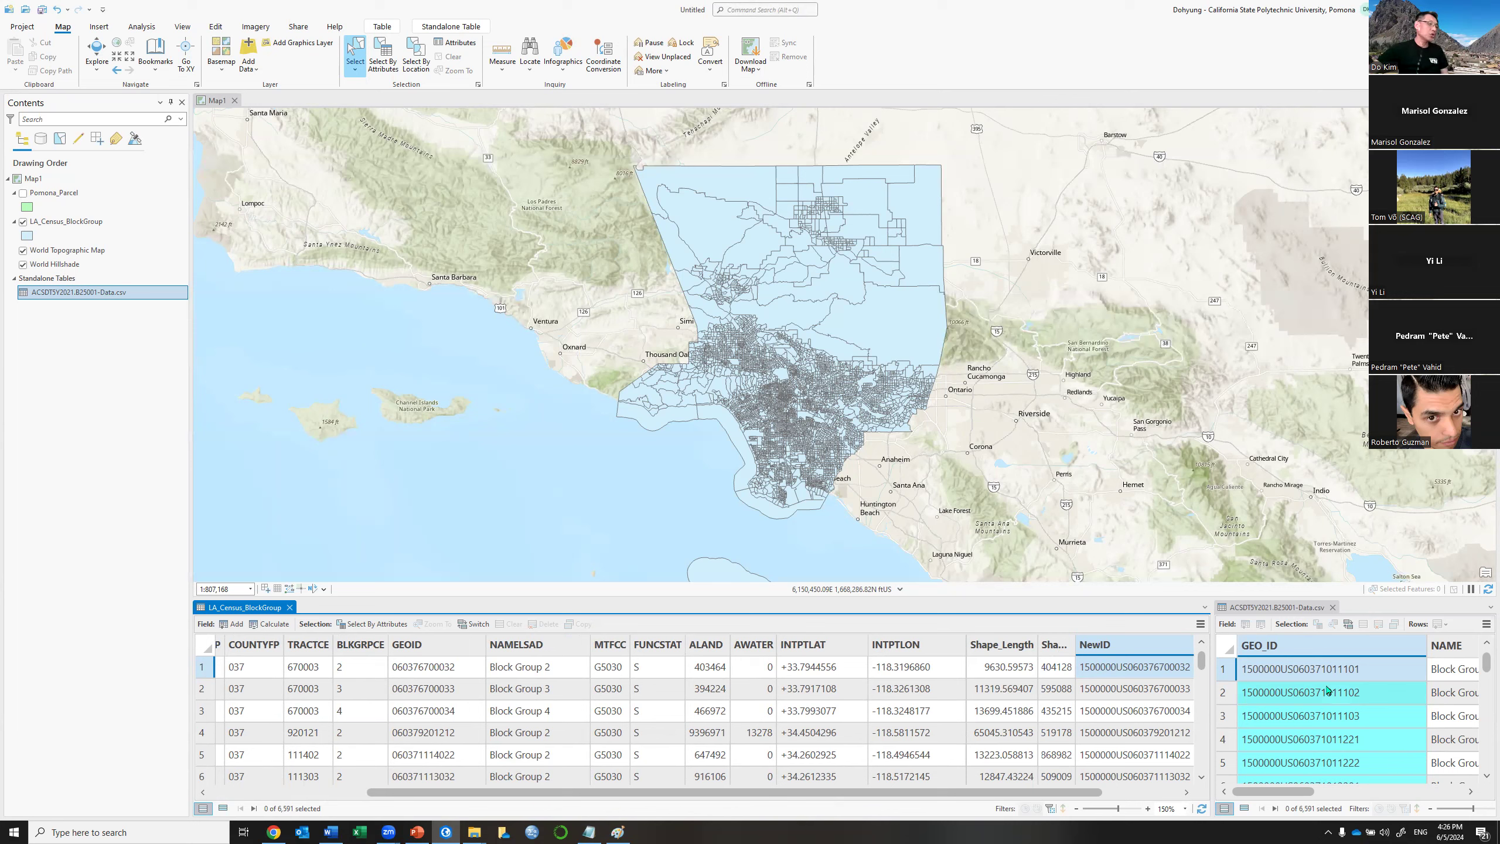
pyautogui.click(1332, 607)
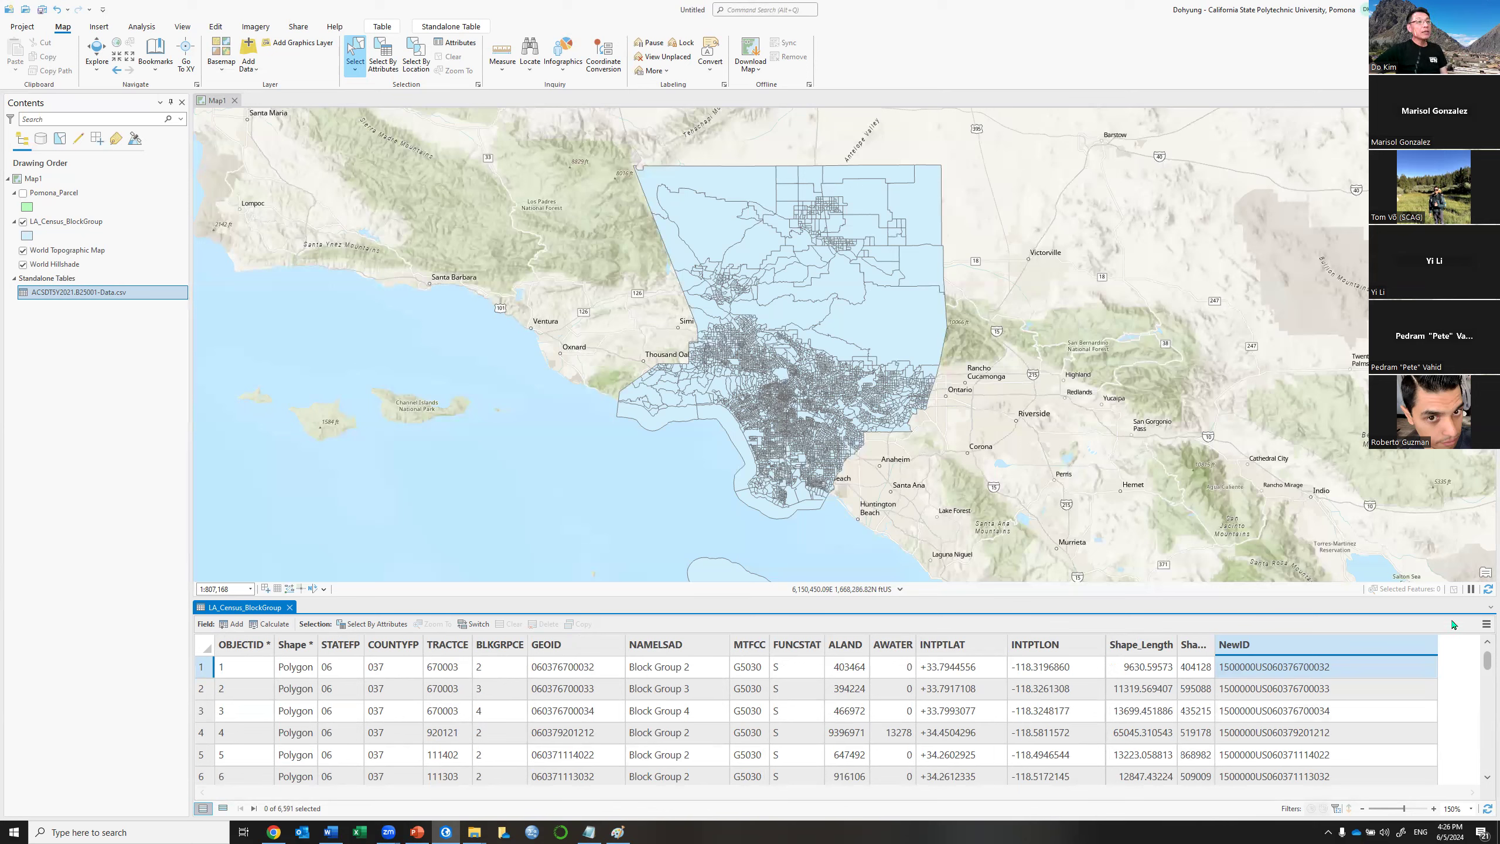
pyautogui.click(1486, 625)
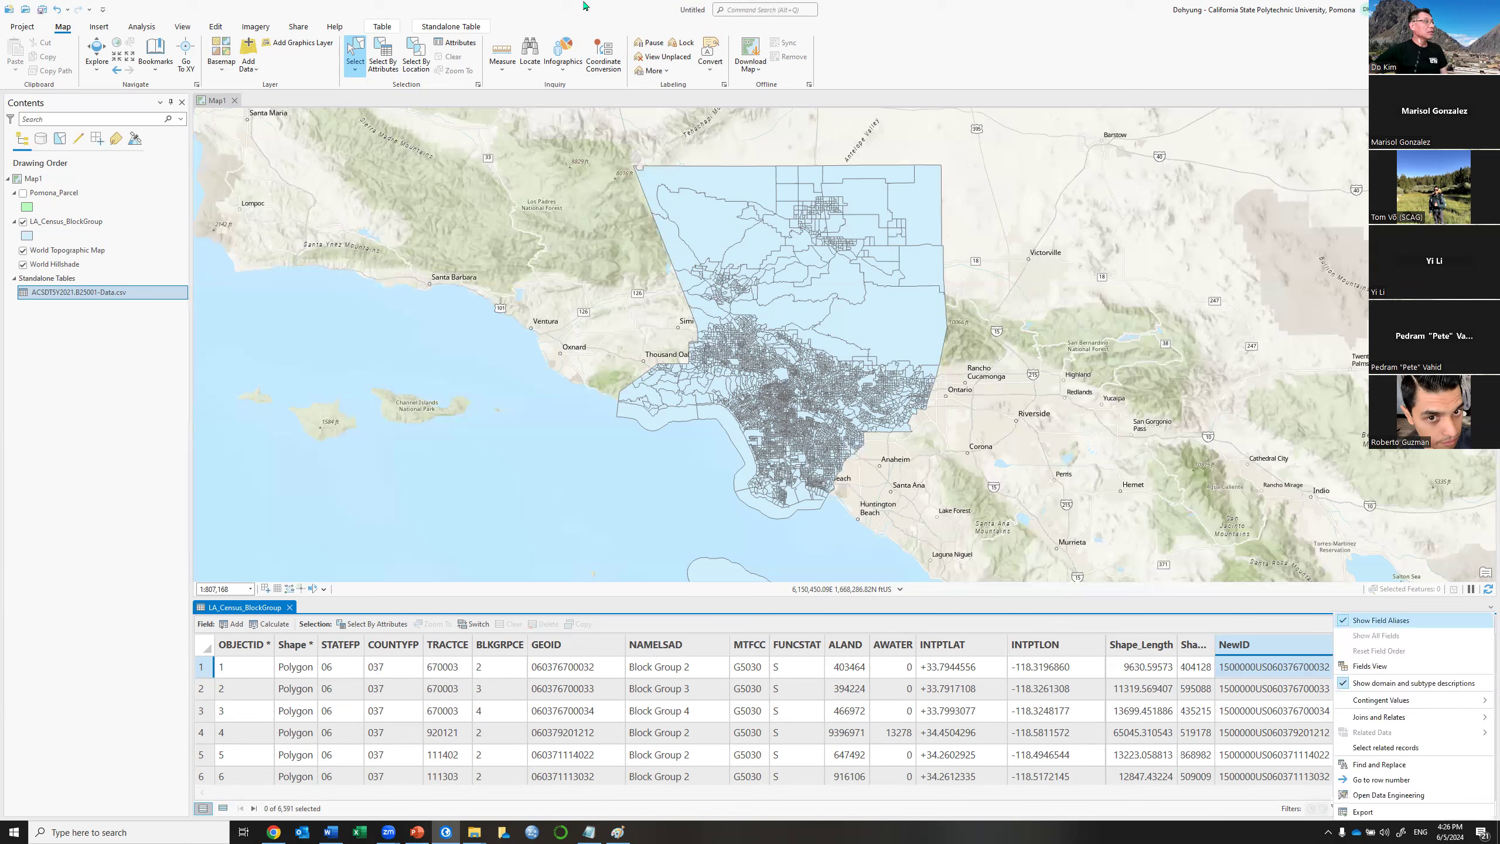
pyautogui.click(382, 27)
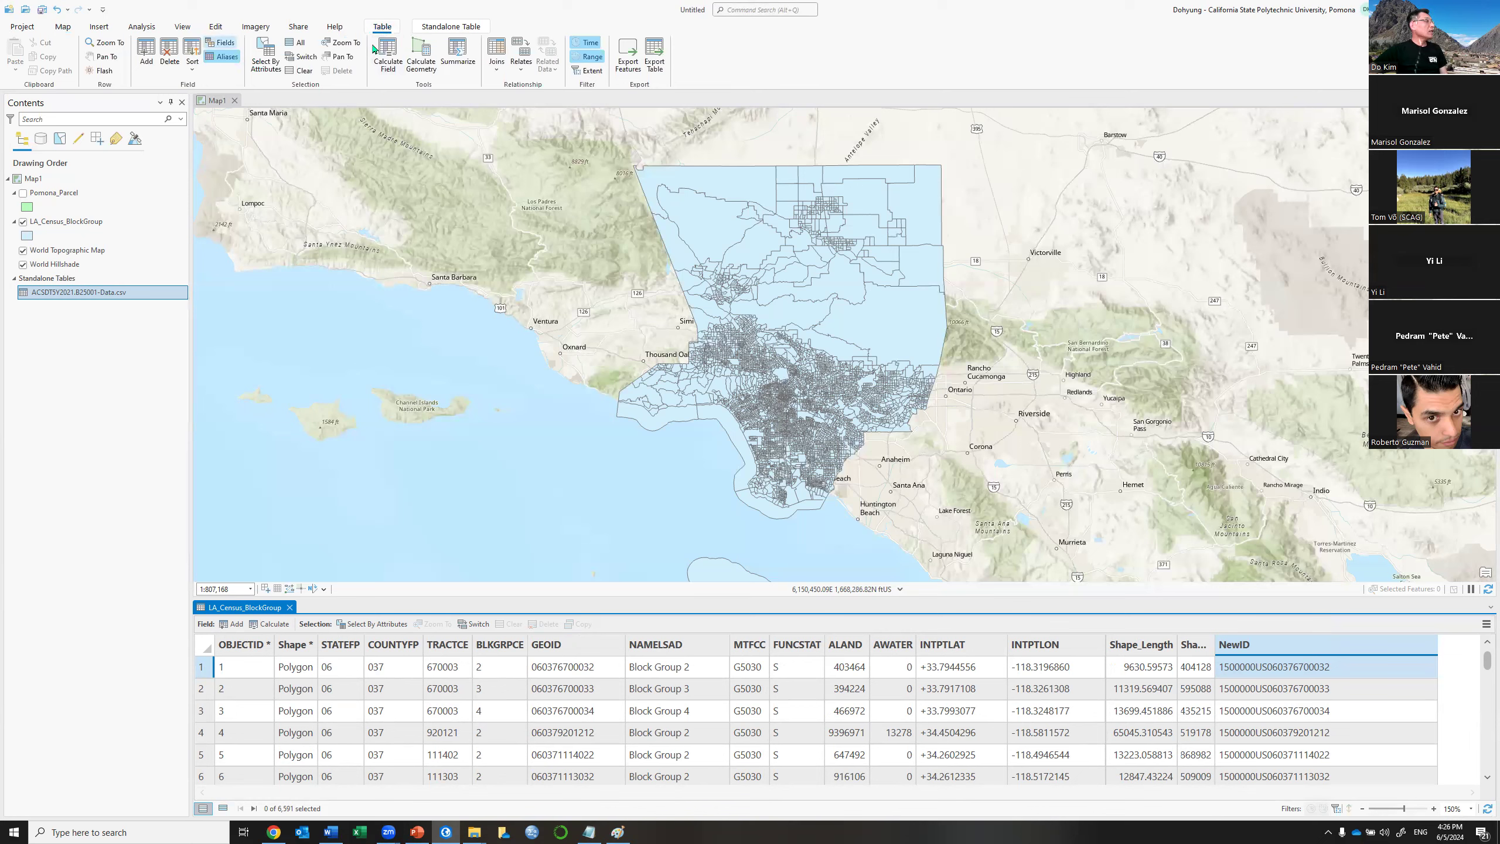
pyautogui.click(496, 59)
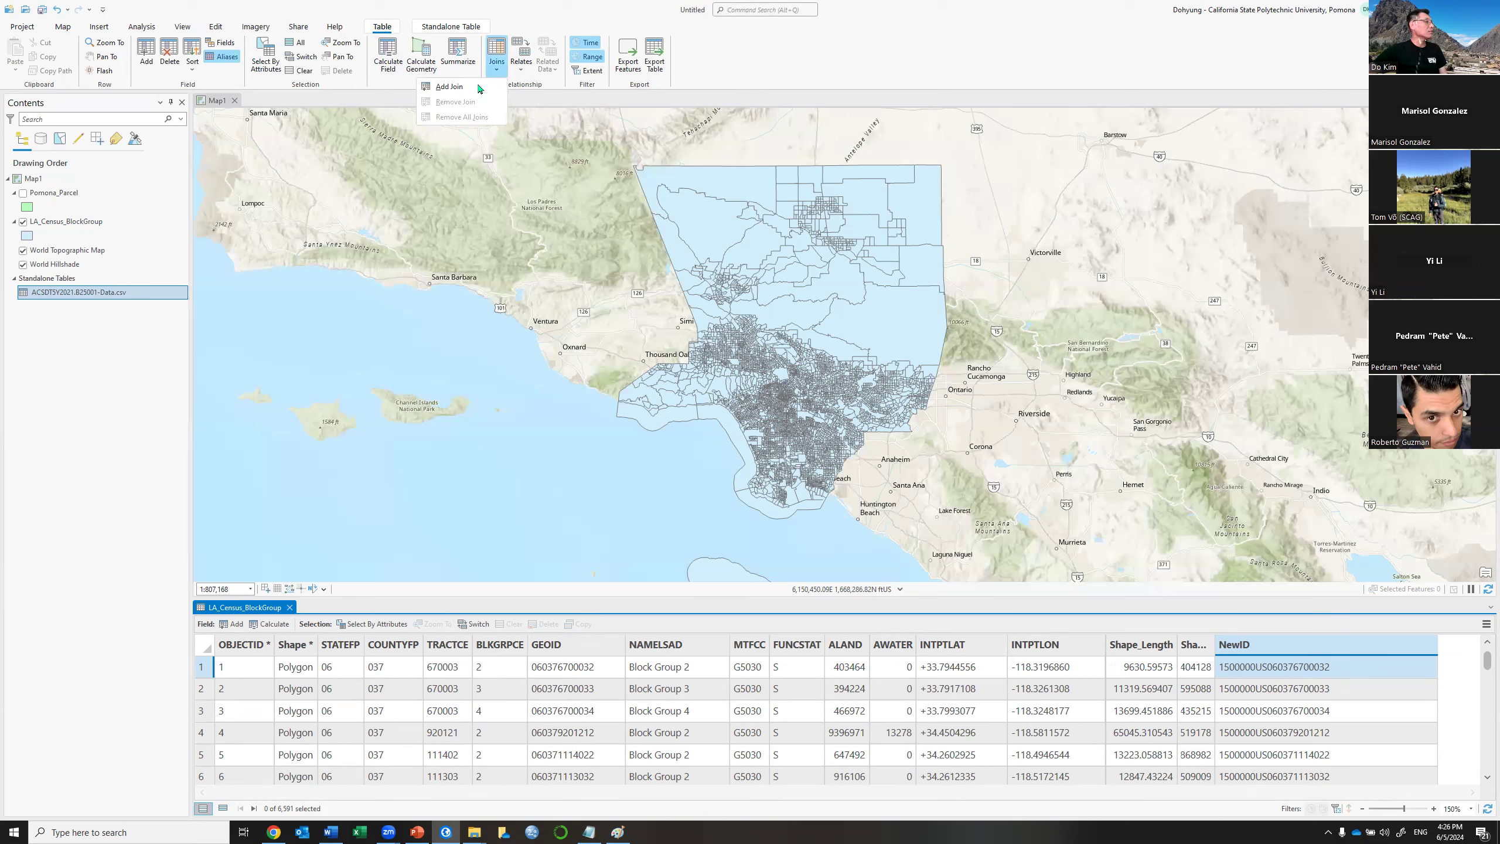
pyautogui.click(772, 63)
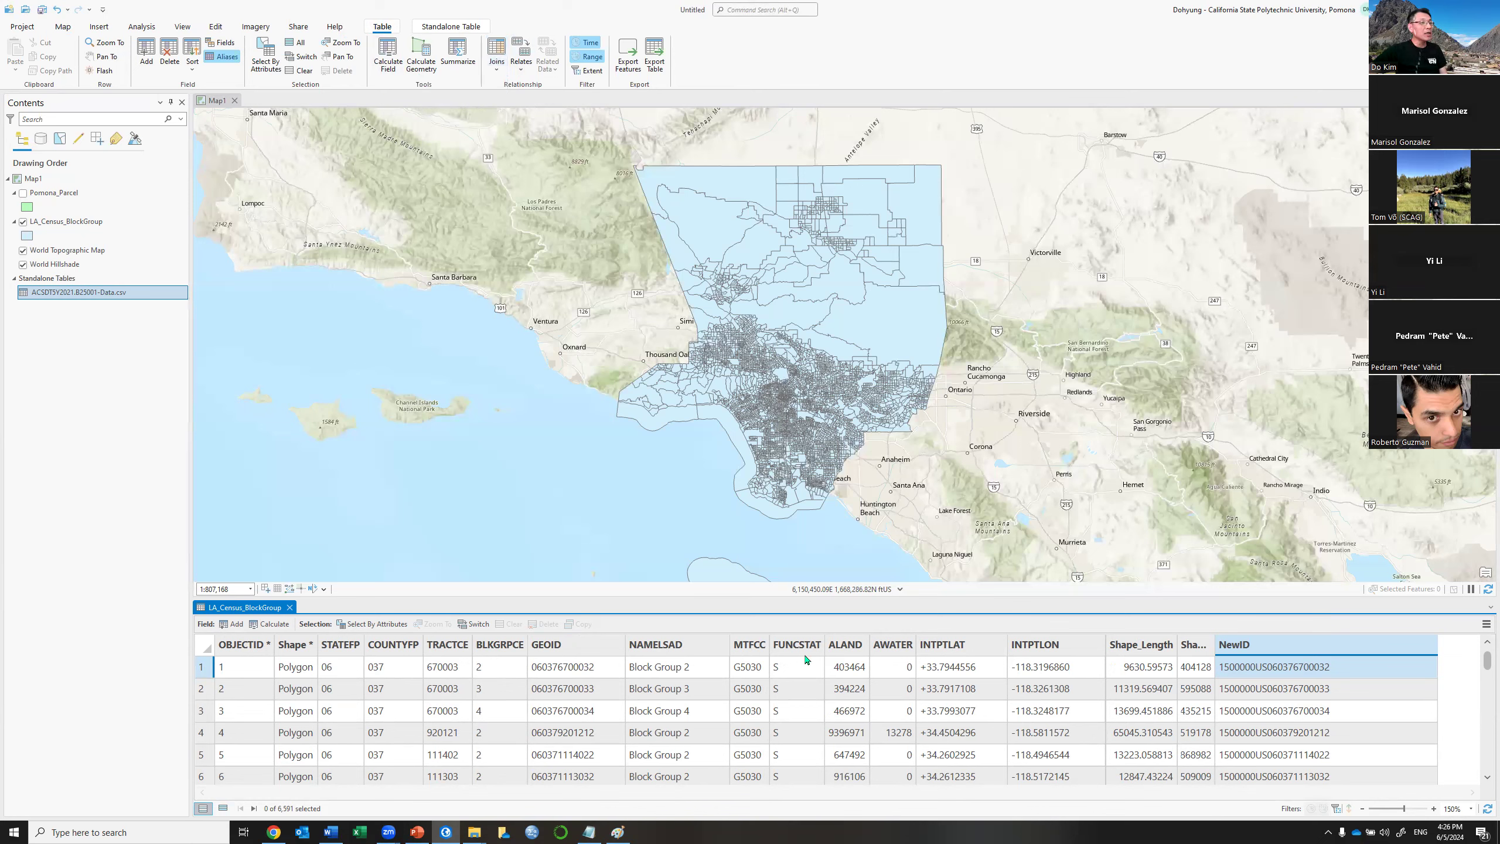
# Start Add Join for the LA_Census_BlockGroup table with NewID as the input join field.
pyautogui.click(1485, 625)
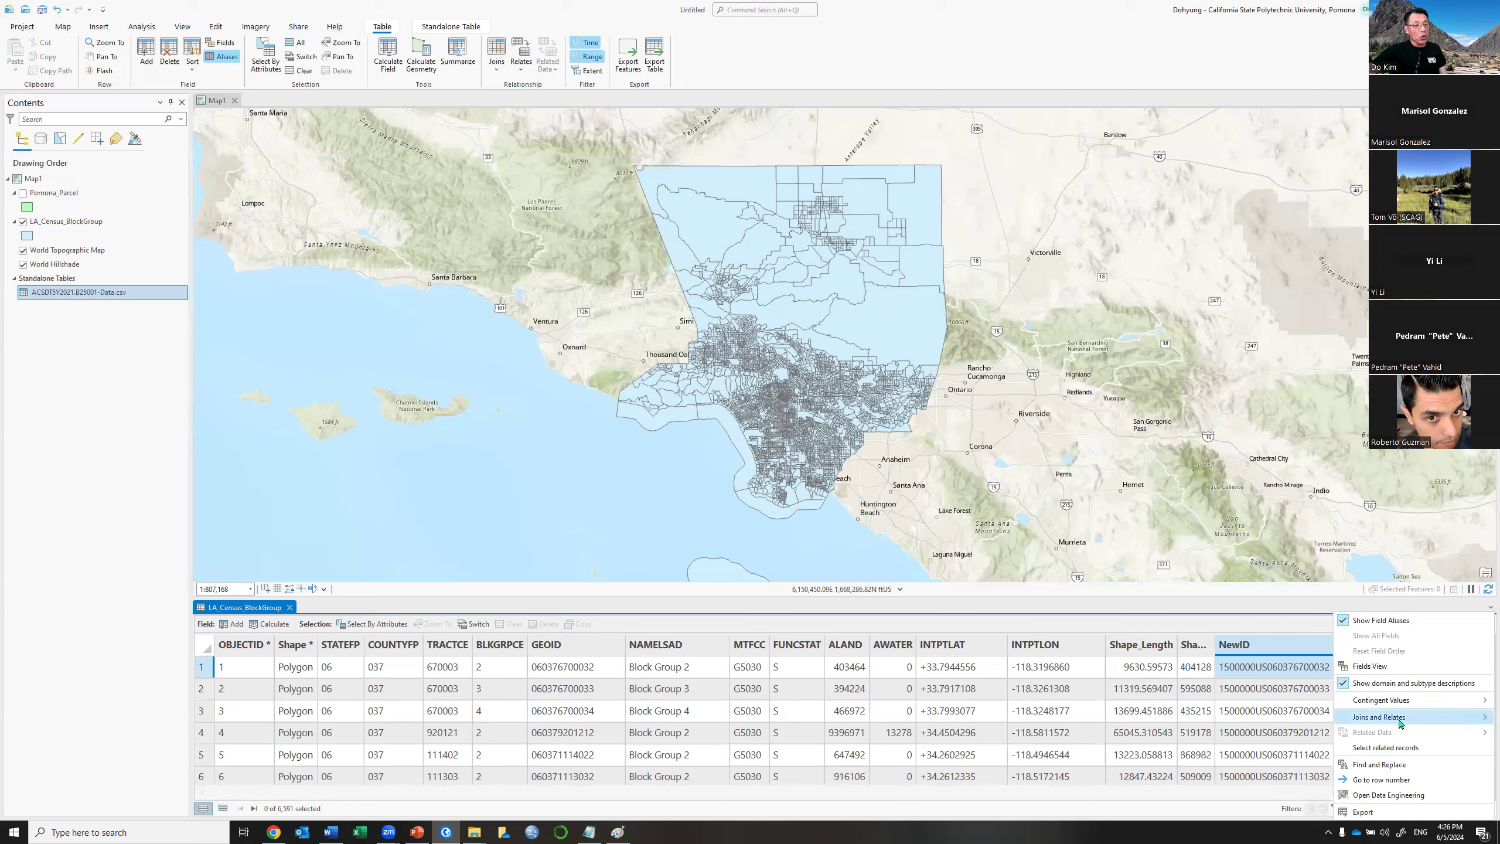
pyautogui.moveTo(1402, 724)
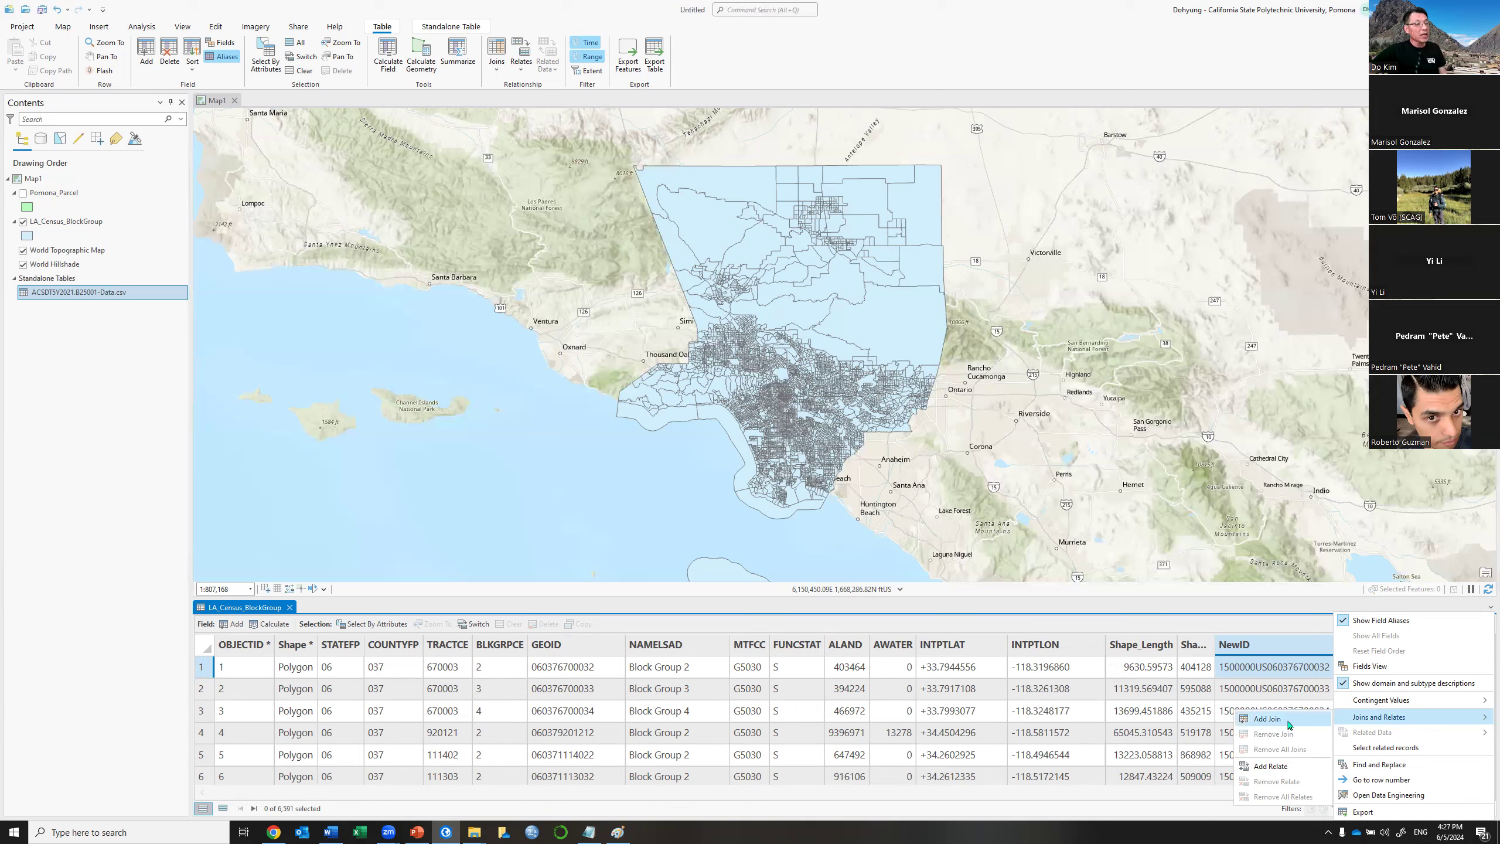
pyautogui.click(1270, 718)
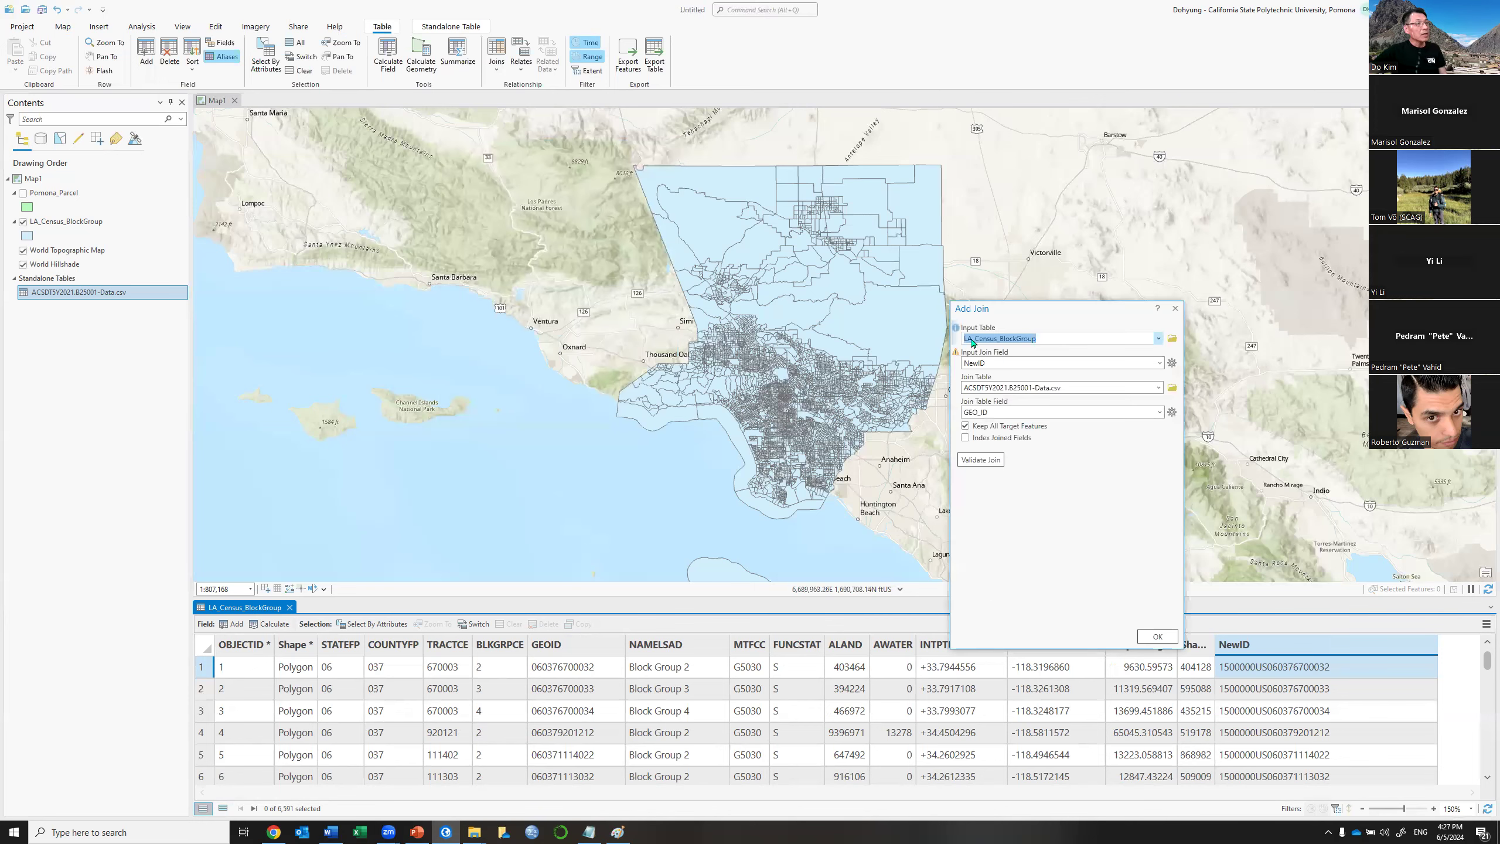
pyautogui.click(1005, 364)
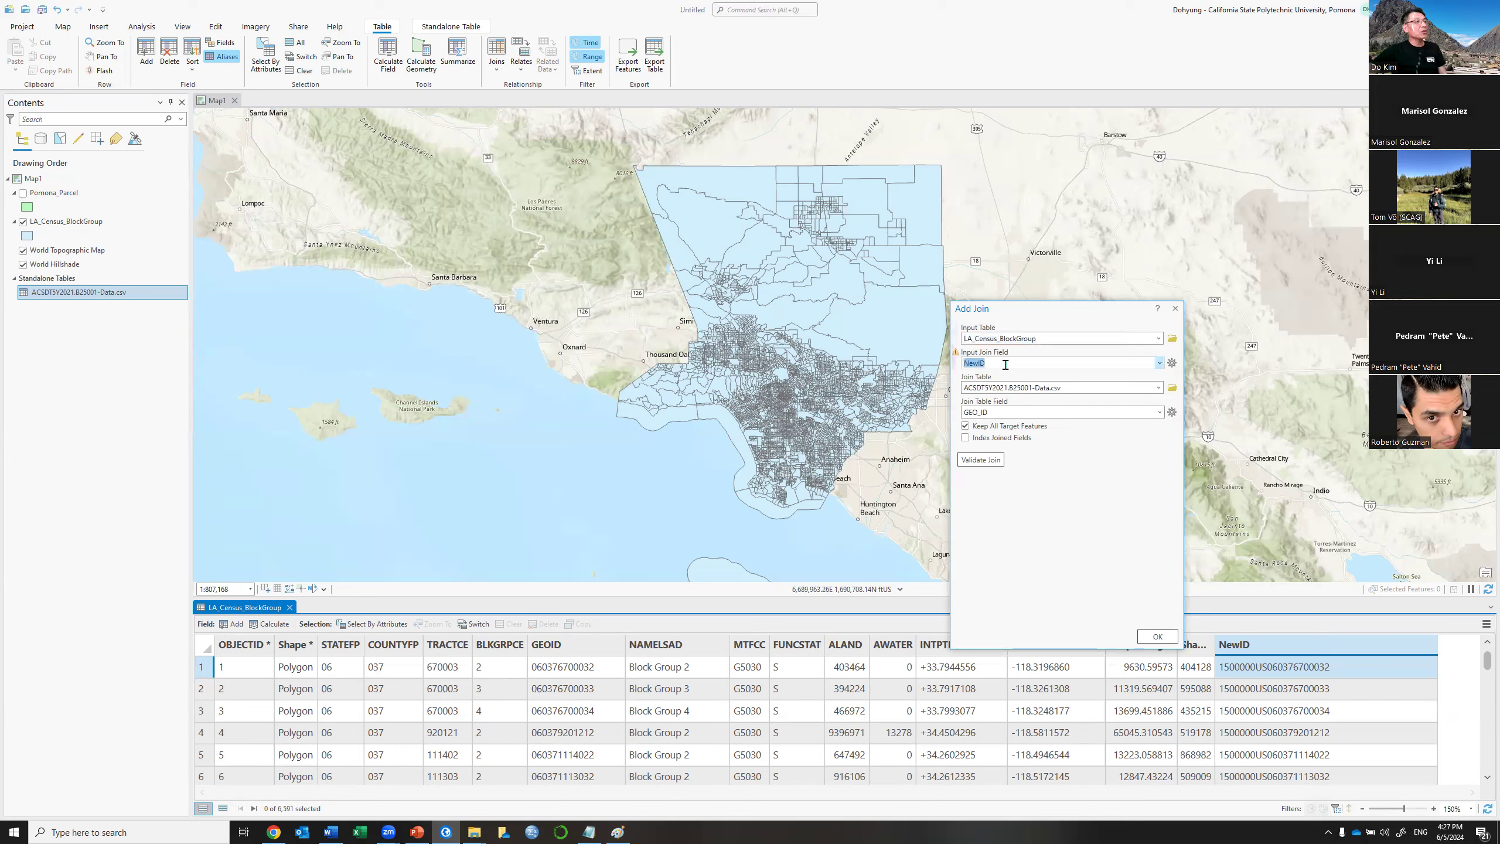
pyautogui.click(1005, 364)
pyautogui.click(1046, 340)
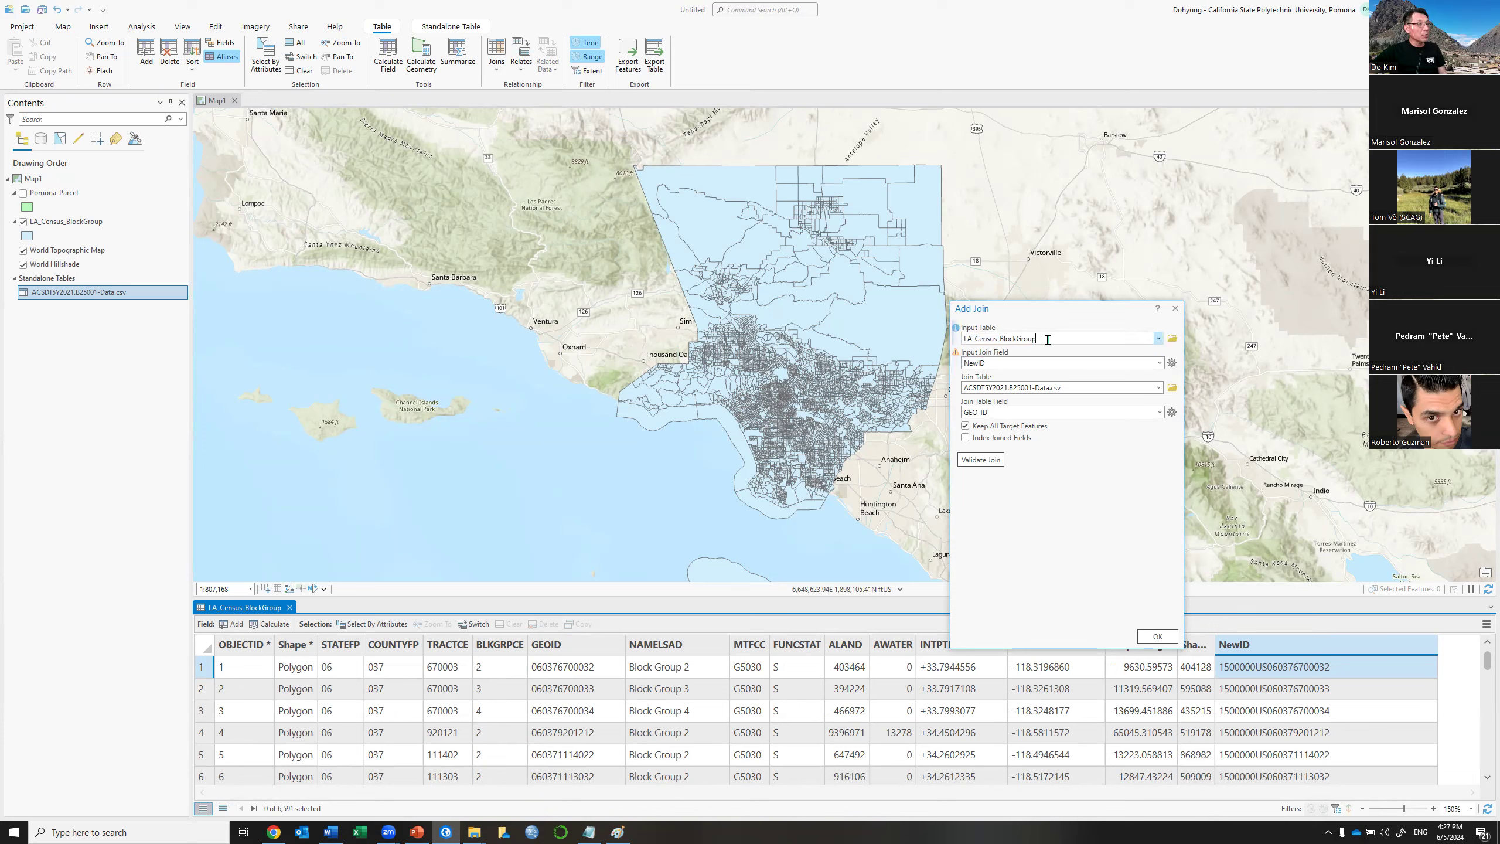
pyautogui.click(1007, 362)
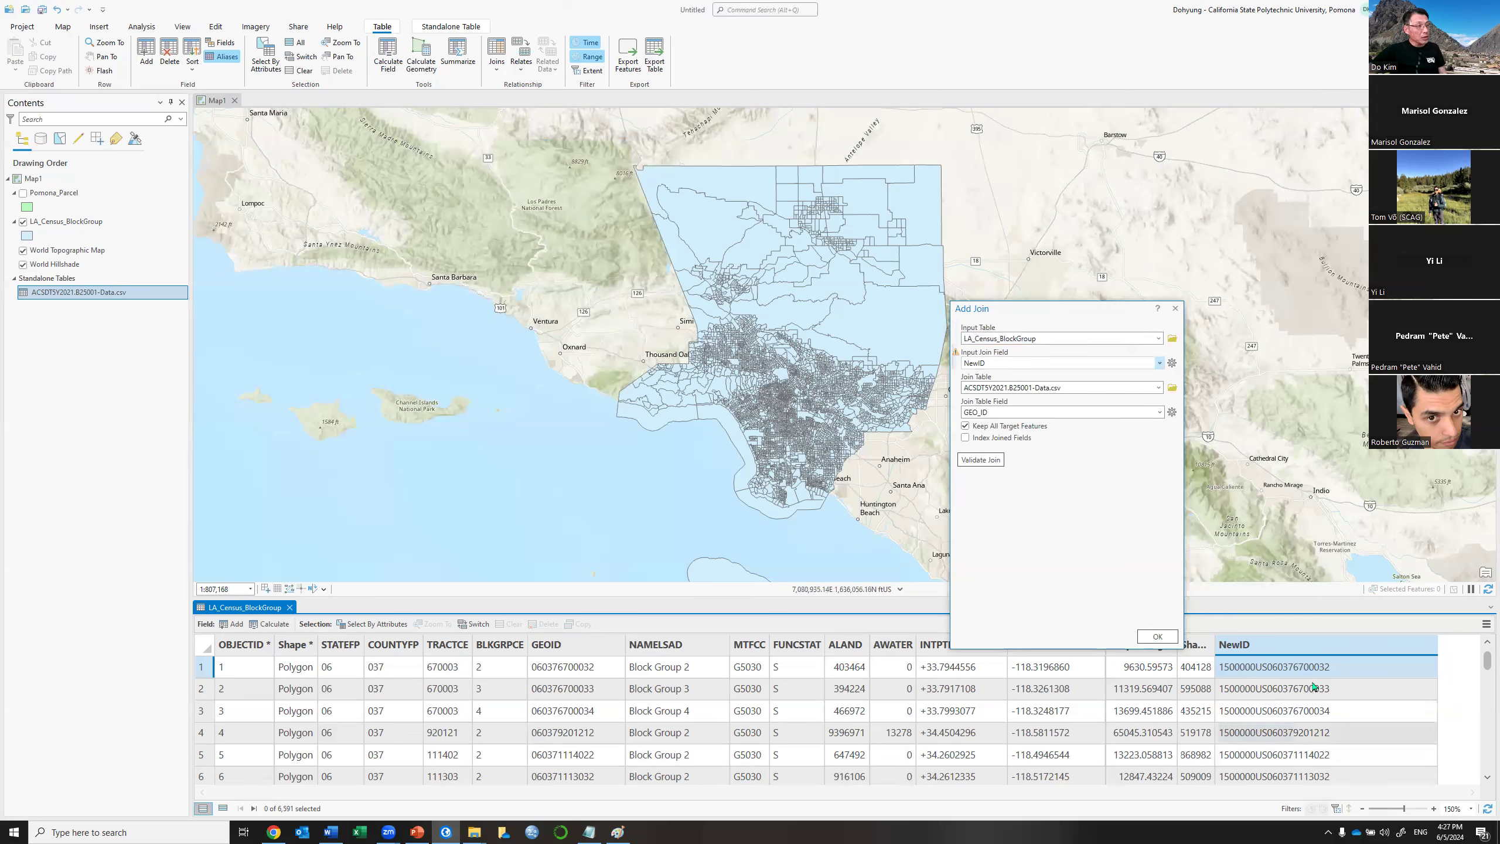
# Use ACSDT5Y2021.B25001-Data.csv as the join table with GEO_ID as its join field, and run the join.
pyautogui.click(983, 388)
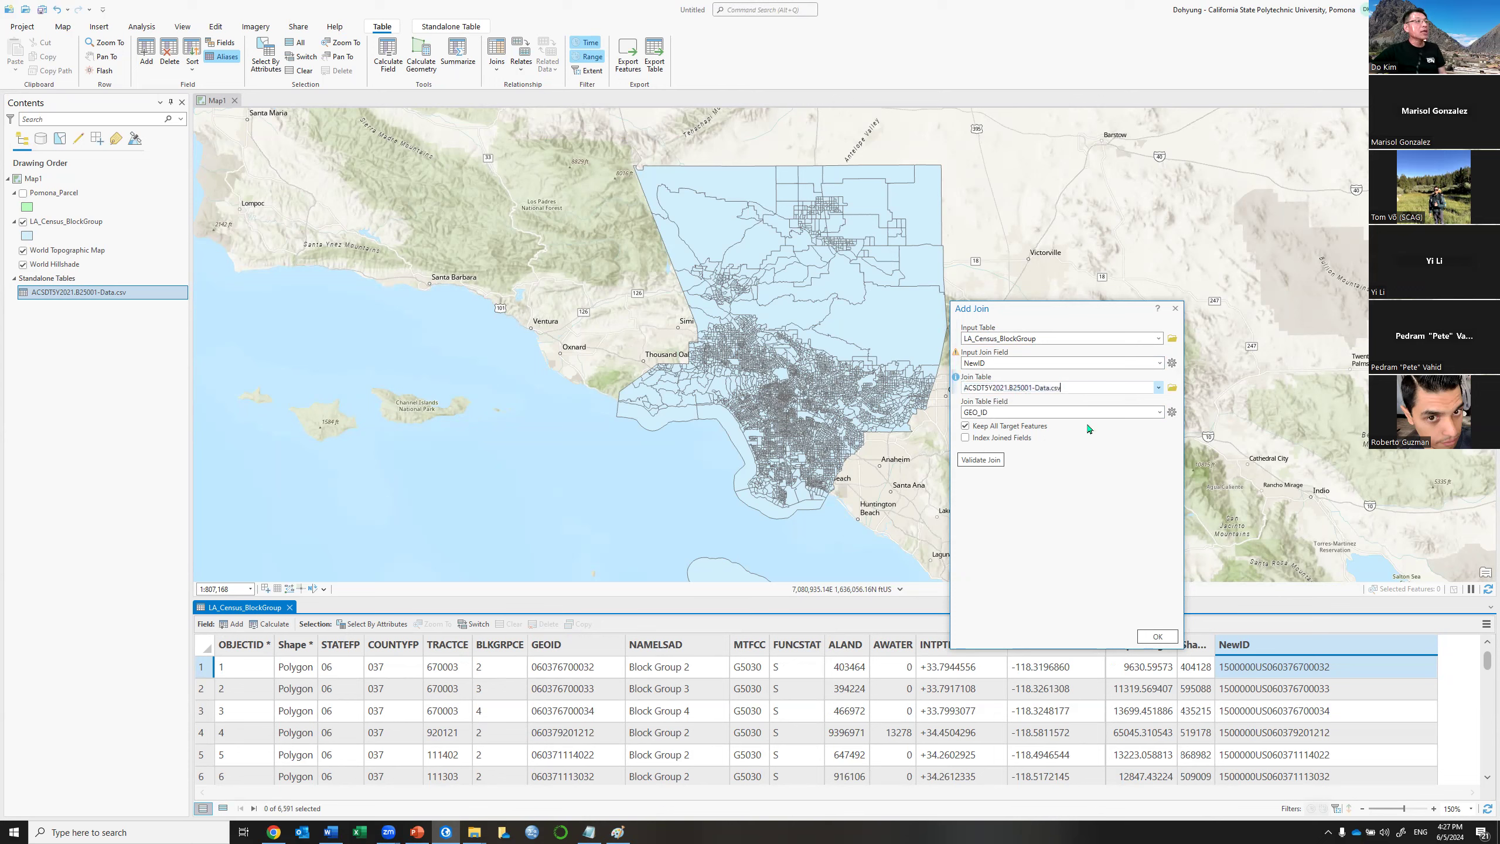
pyautogui.click(1160, 414)
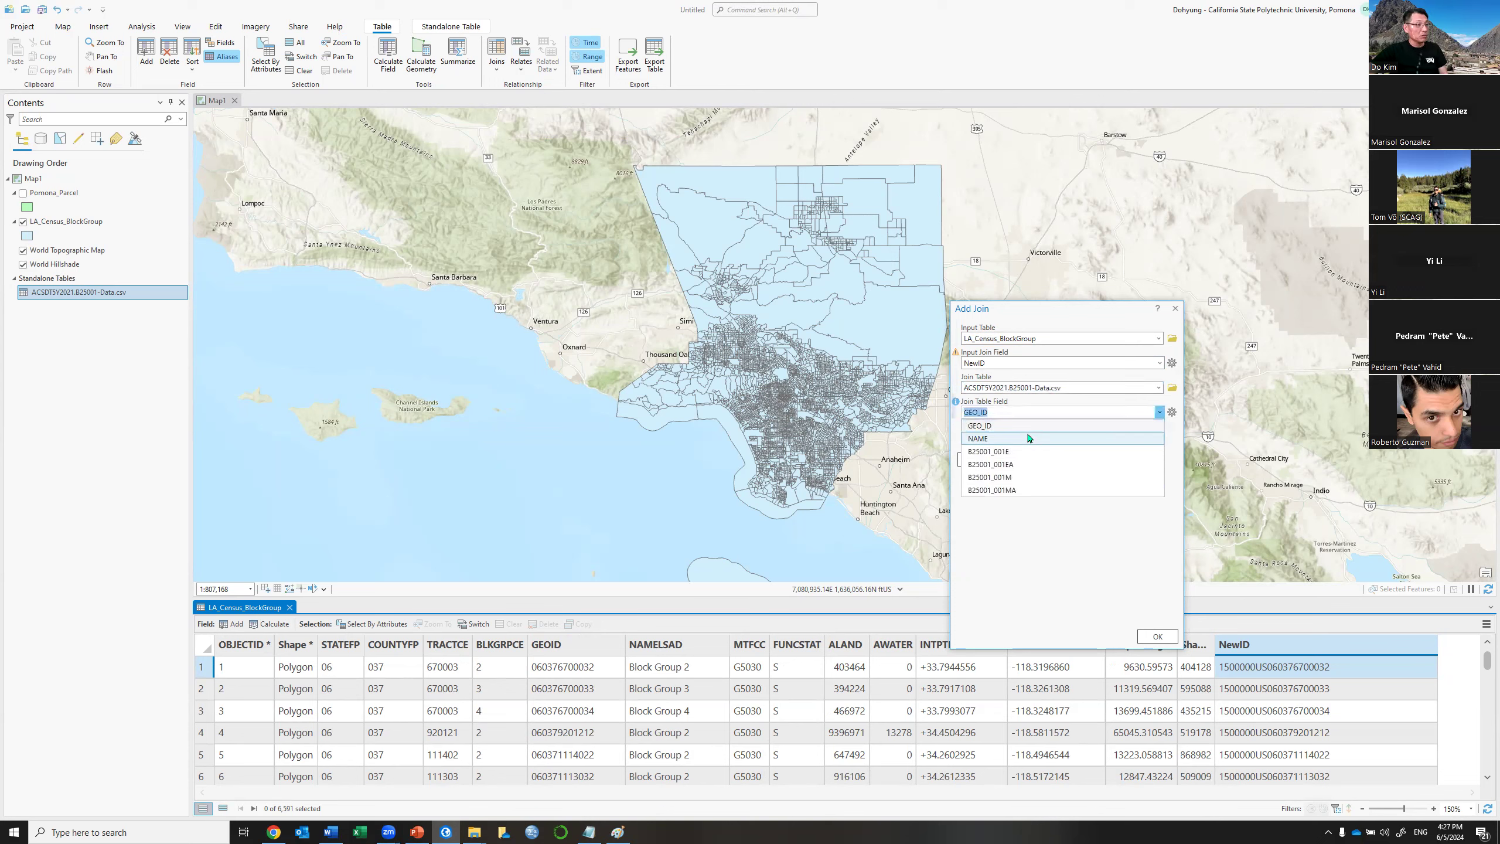
pyautogui.click(1014, 425)
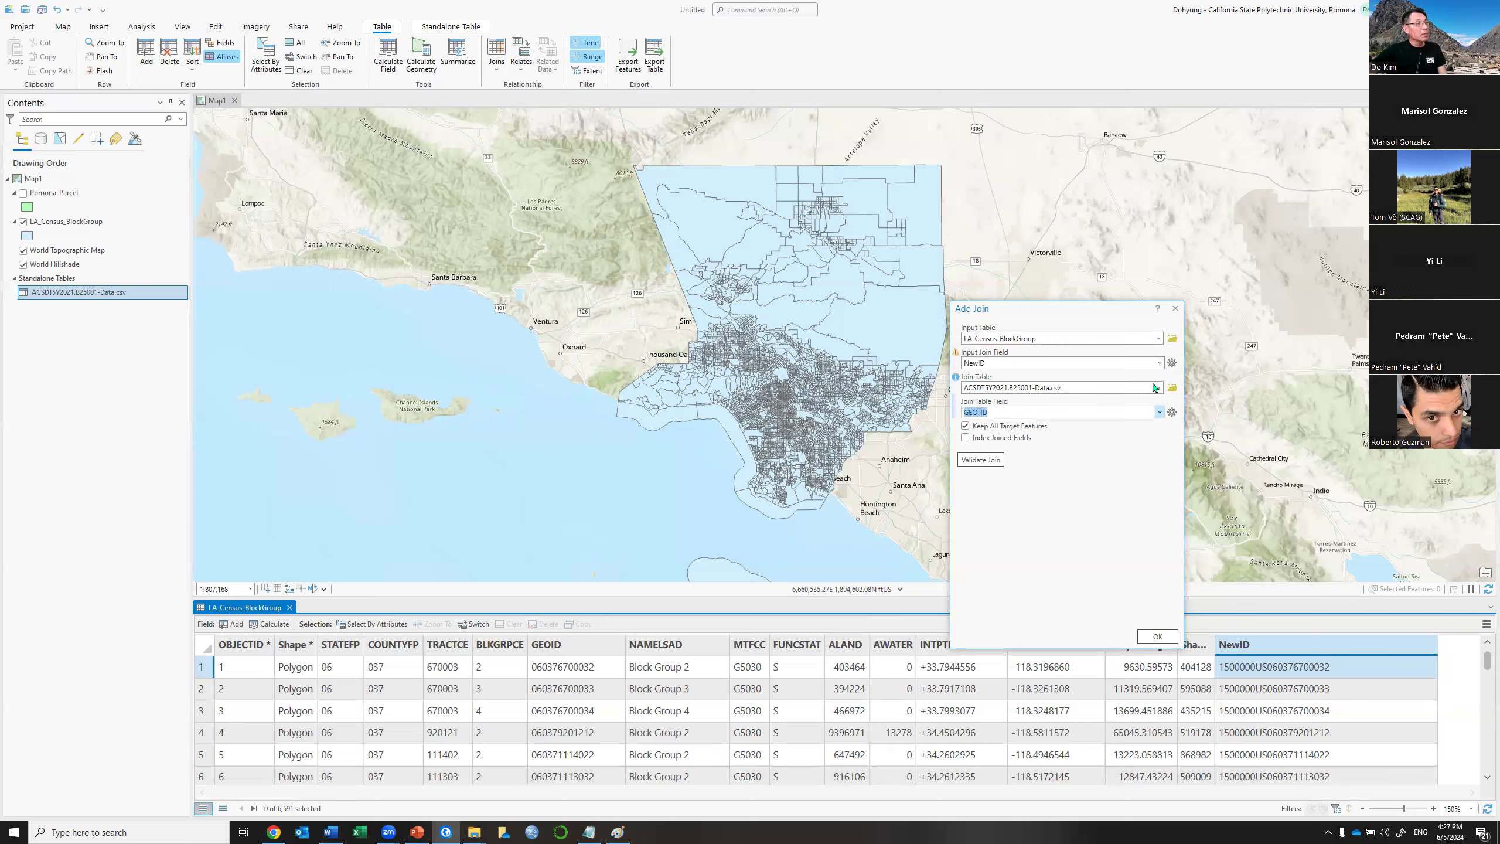
pyautogui.click(1161, 364)
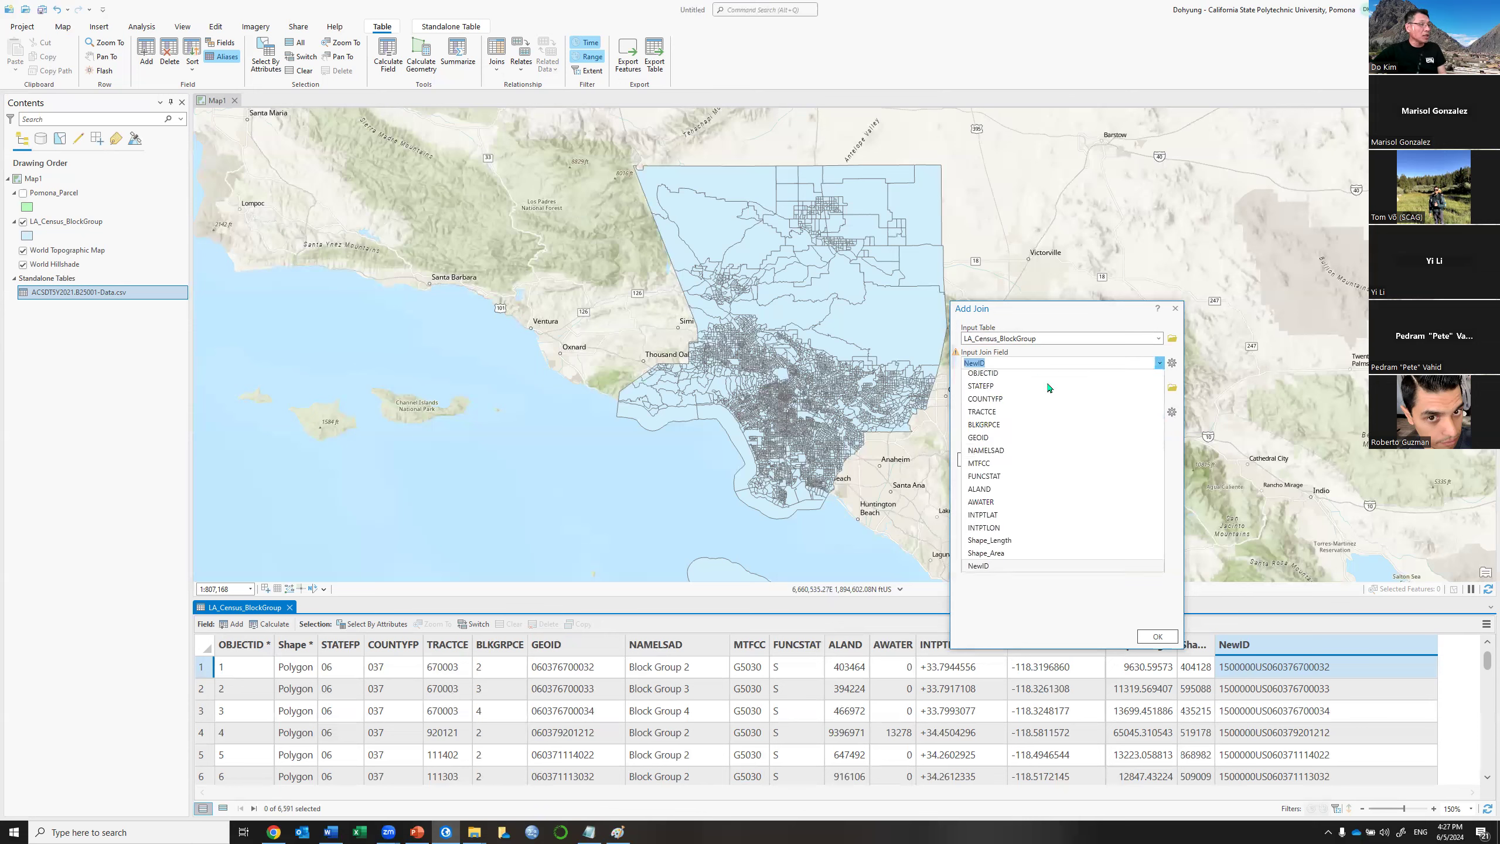
pyautogui.click(1061, 320)
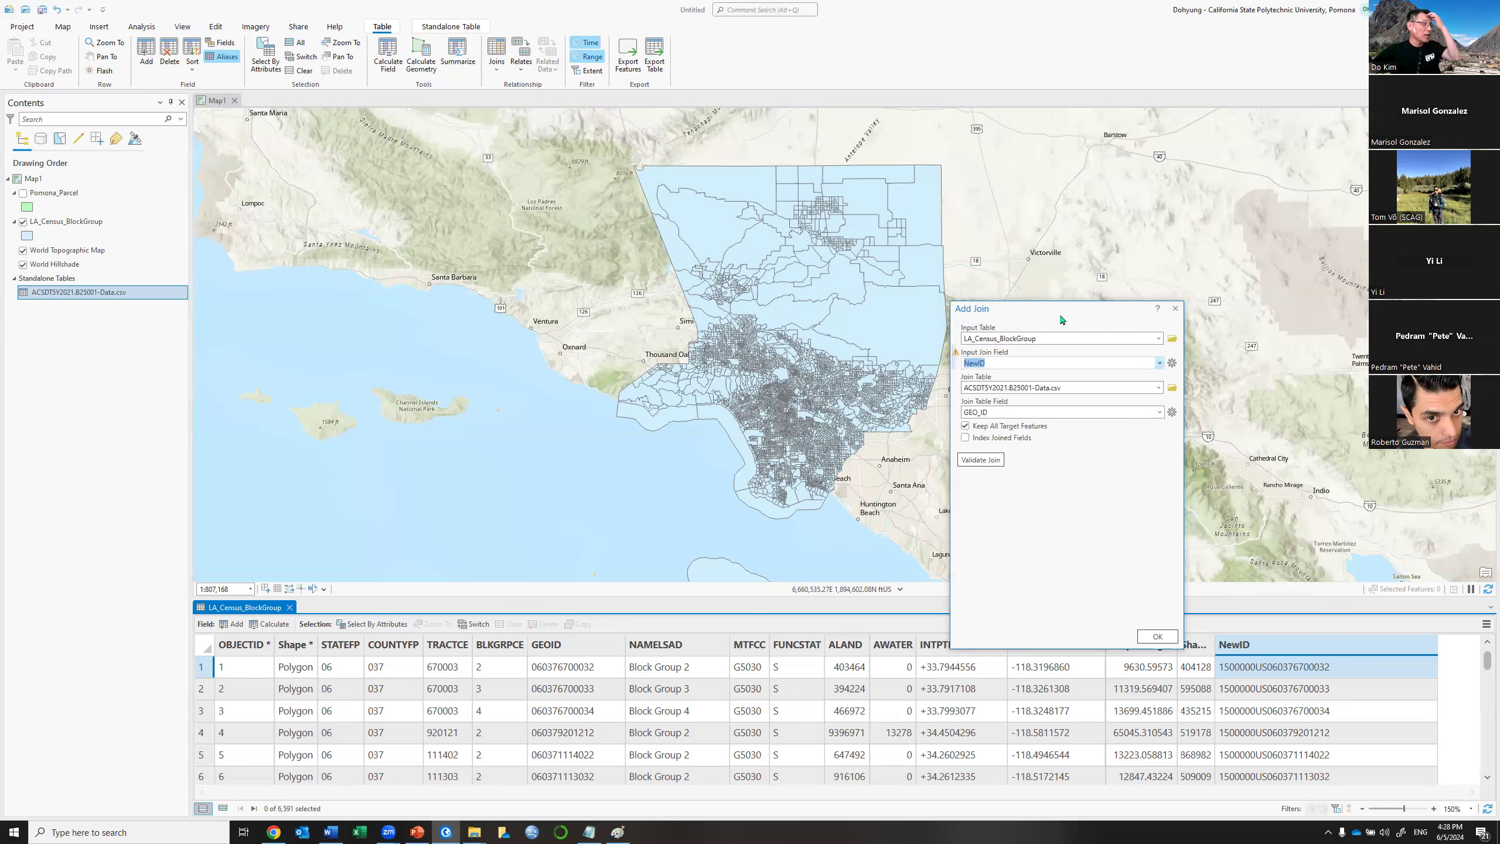
pyautogui.click(1010, 412)
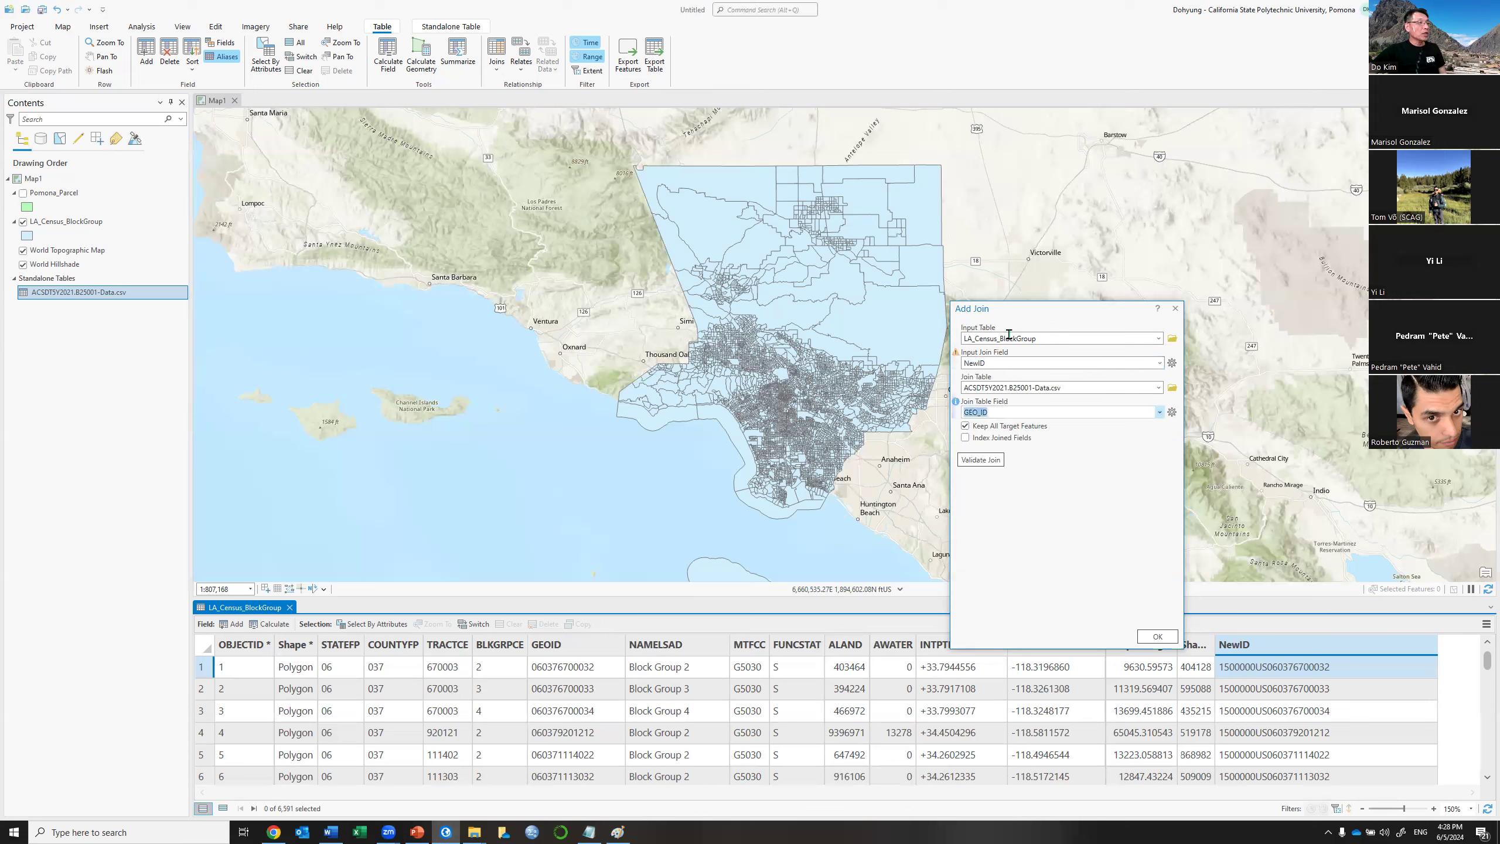
pyautogui.click(1021, 385)
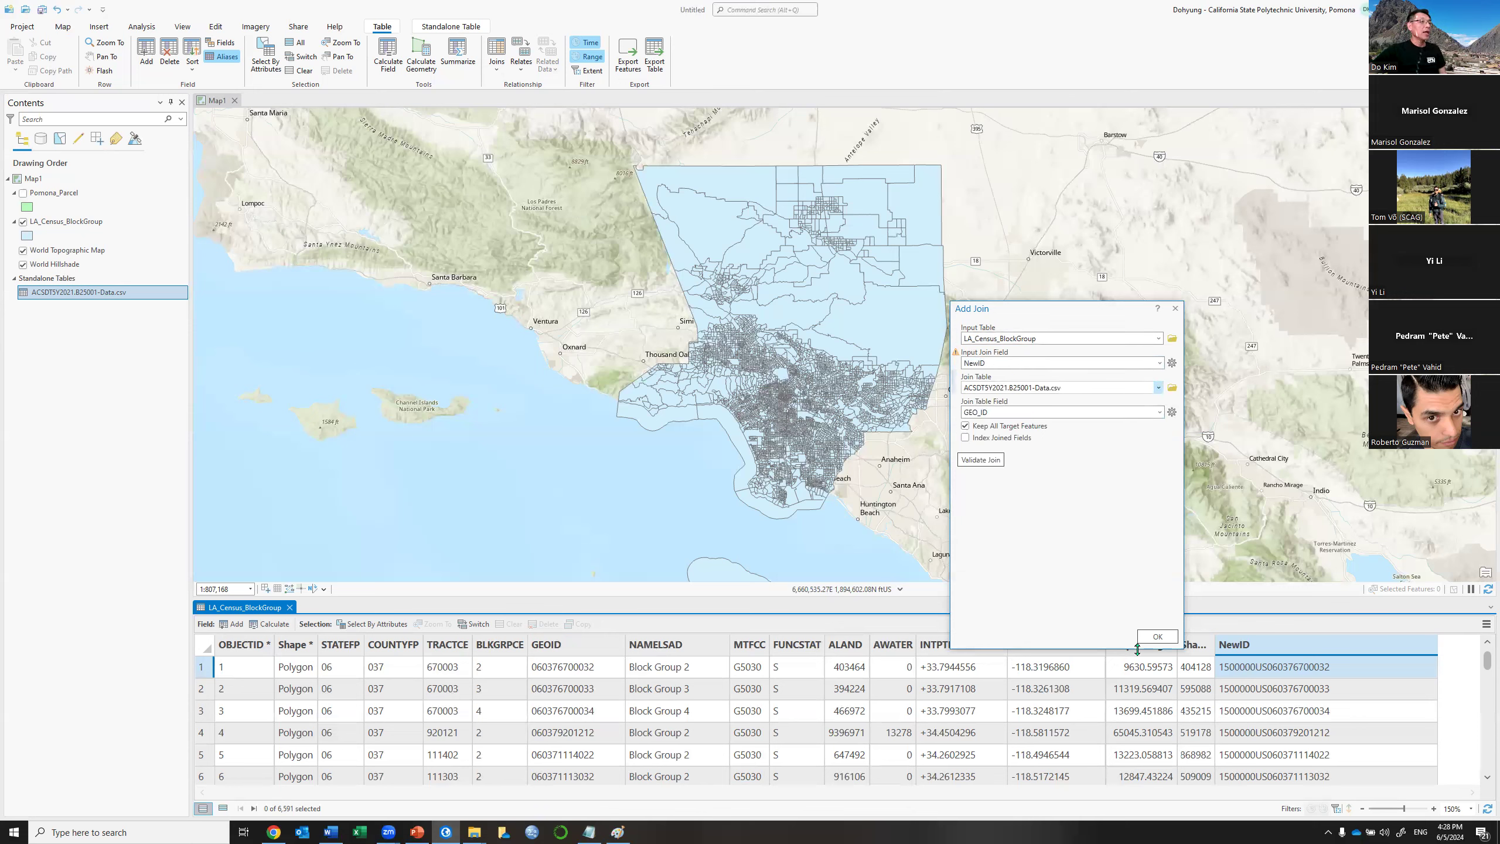
pyautogui.click(1158, 636)
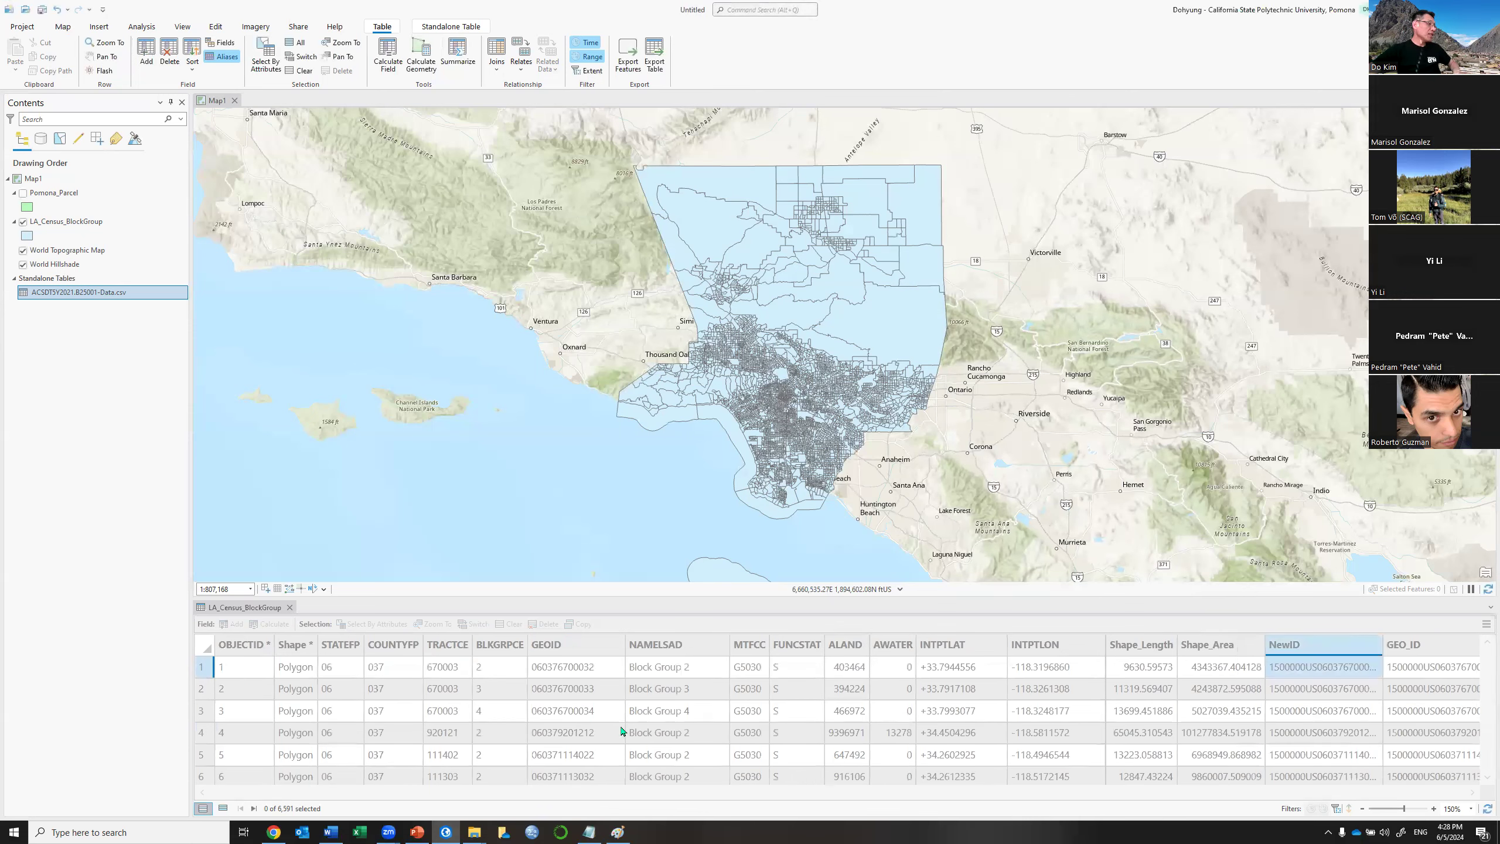
# Shrink the table display to examine the joined census columns and highlight the B25001_001E field.
pyautogui.scroll(-1, 621, 731)
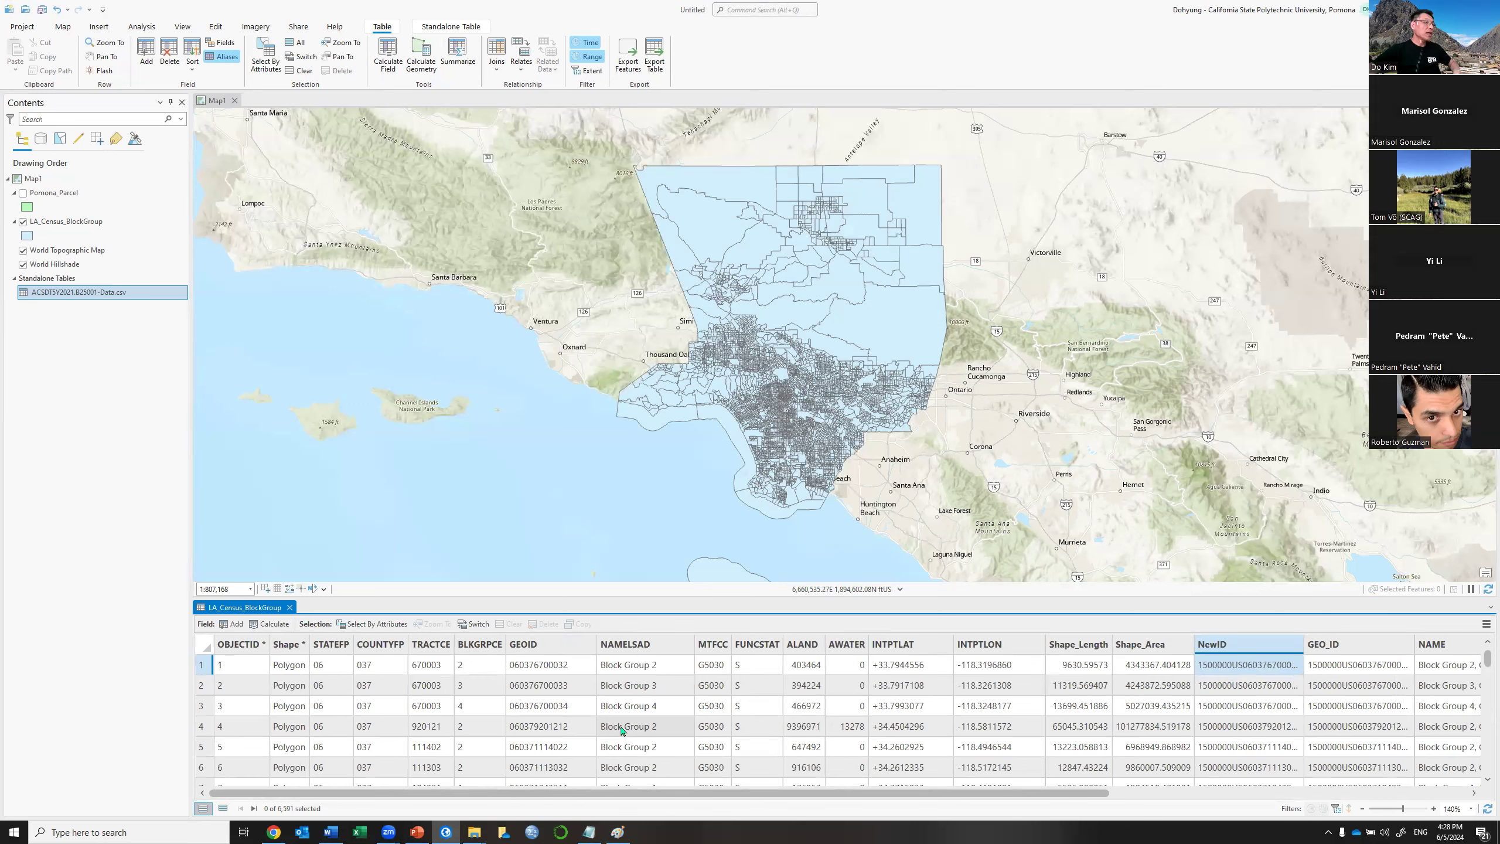
pyautogui.scroll(-2, 621, 731)
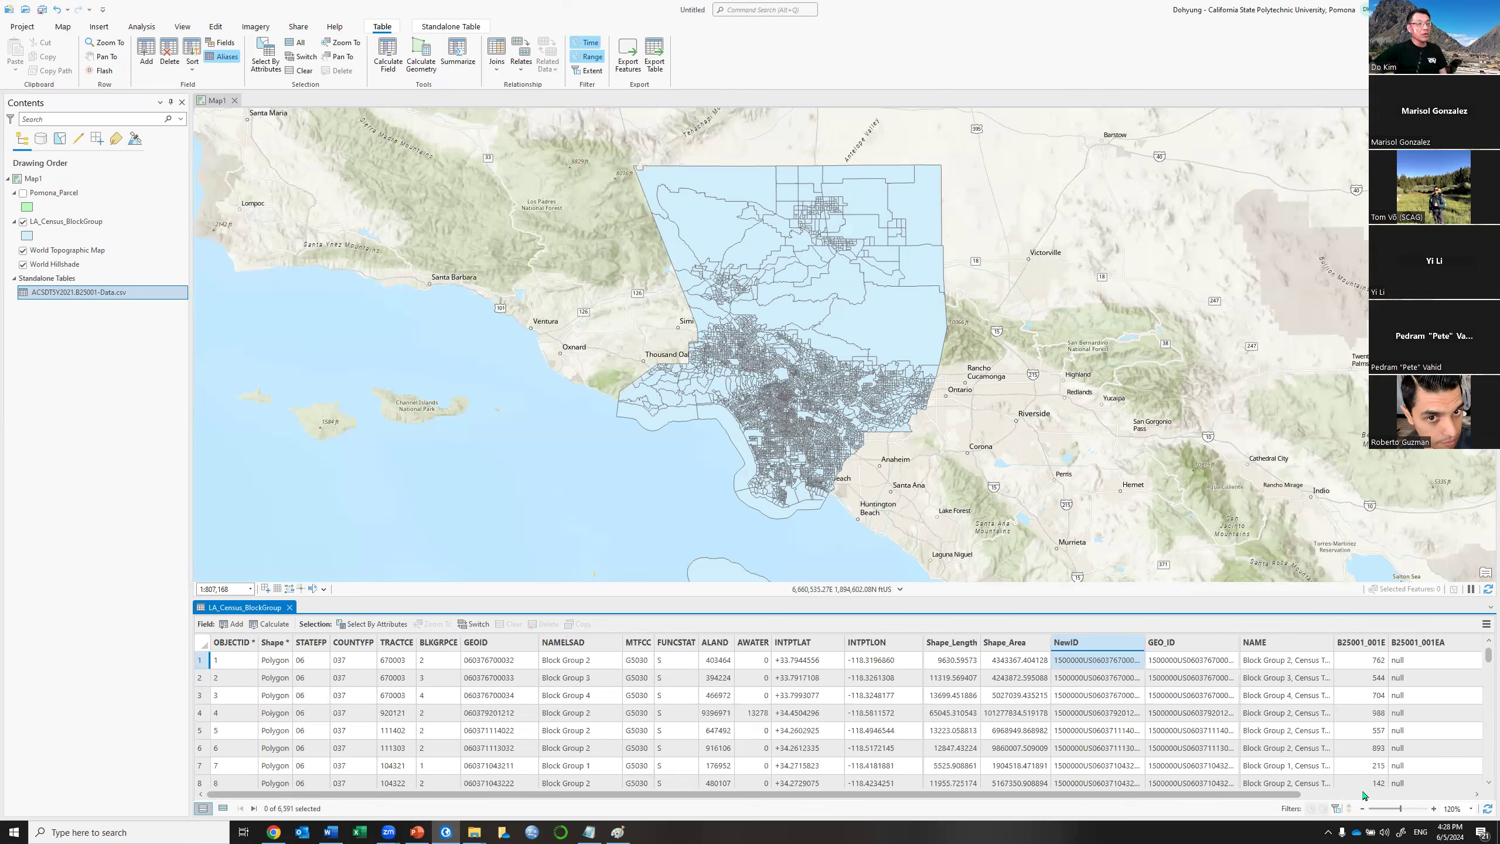
pyautogui.keyDown('shift'); pyautogui.click(1463, 789); pyautogui.keyUp('shift')
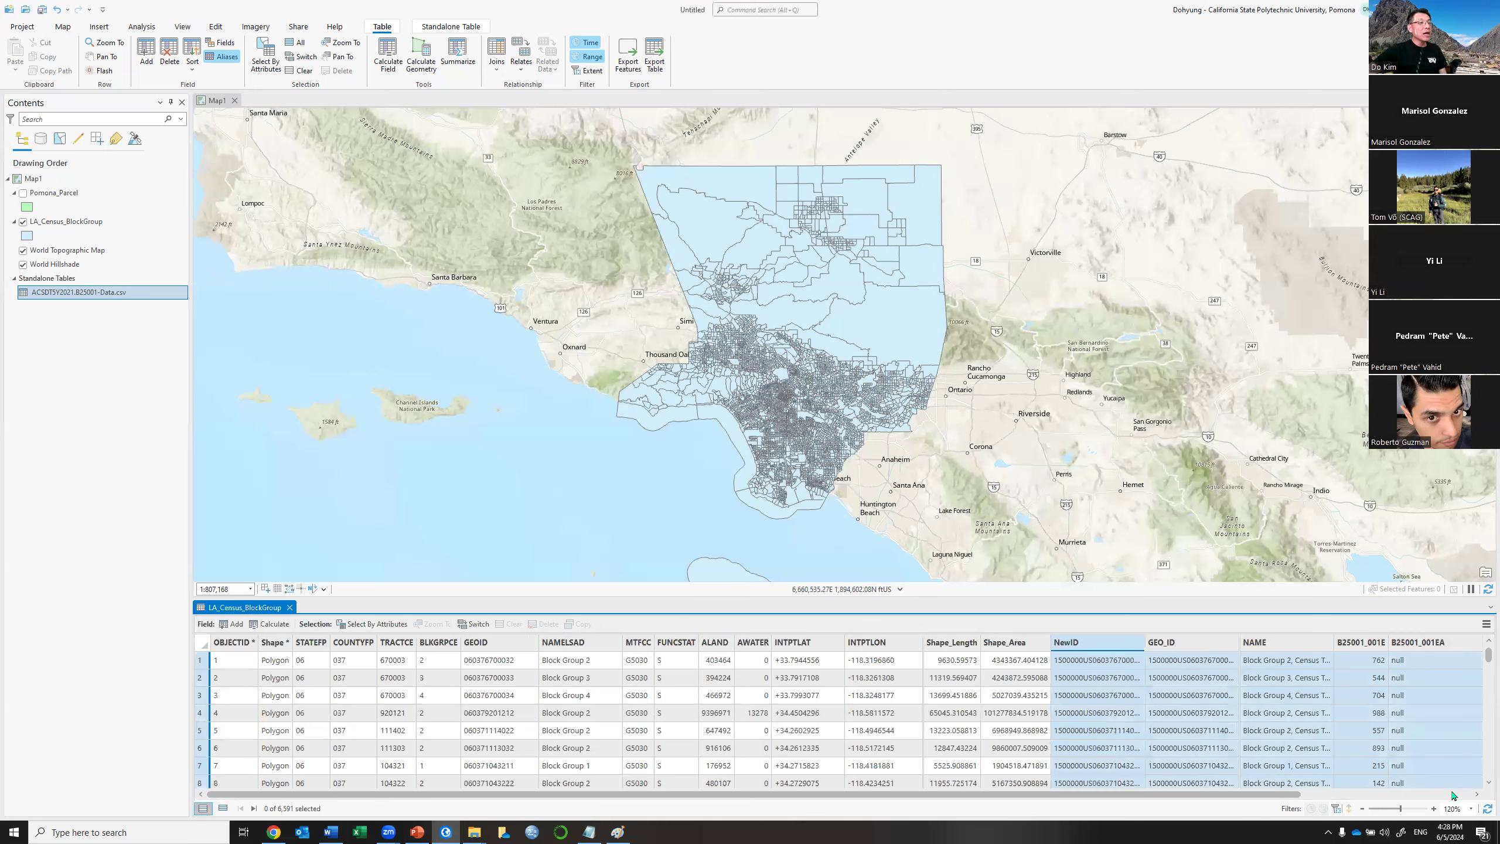
pyautogui.click(1454, 795)
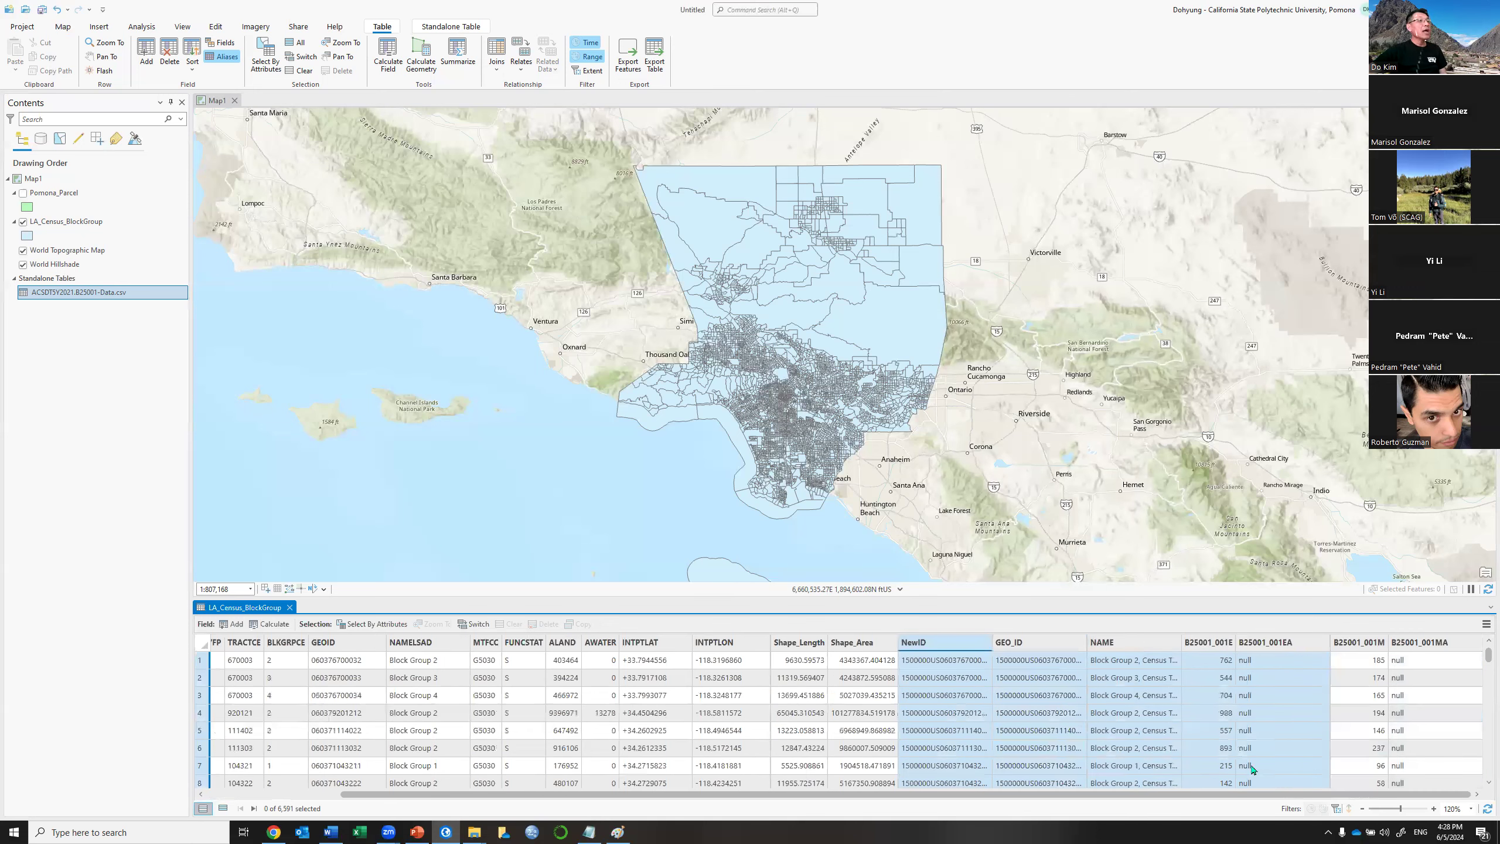
pyautogui.click(1210, 642)
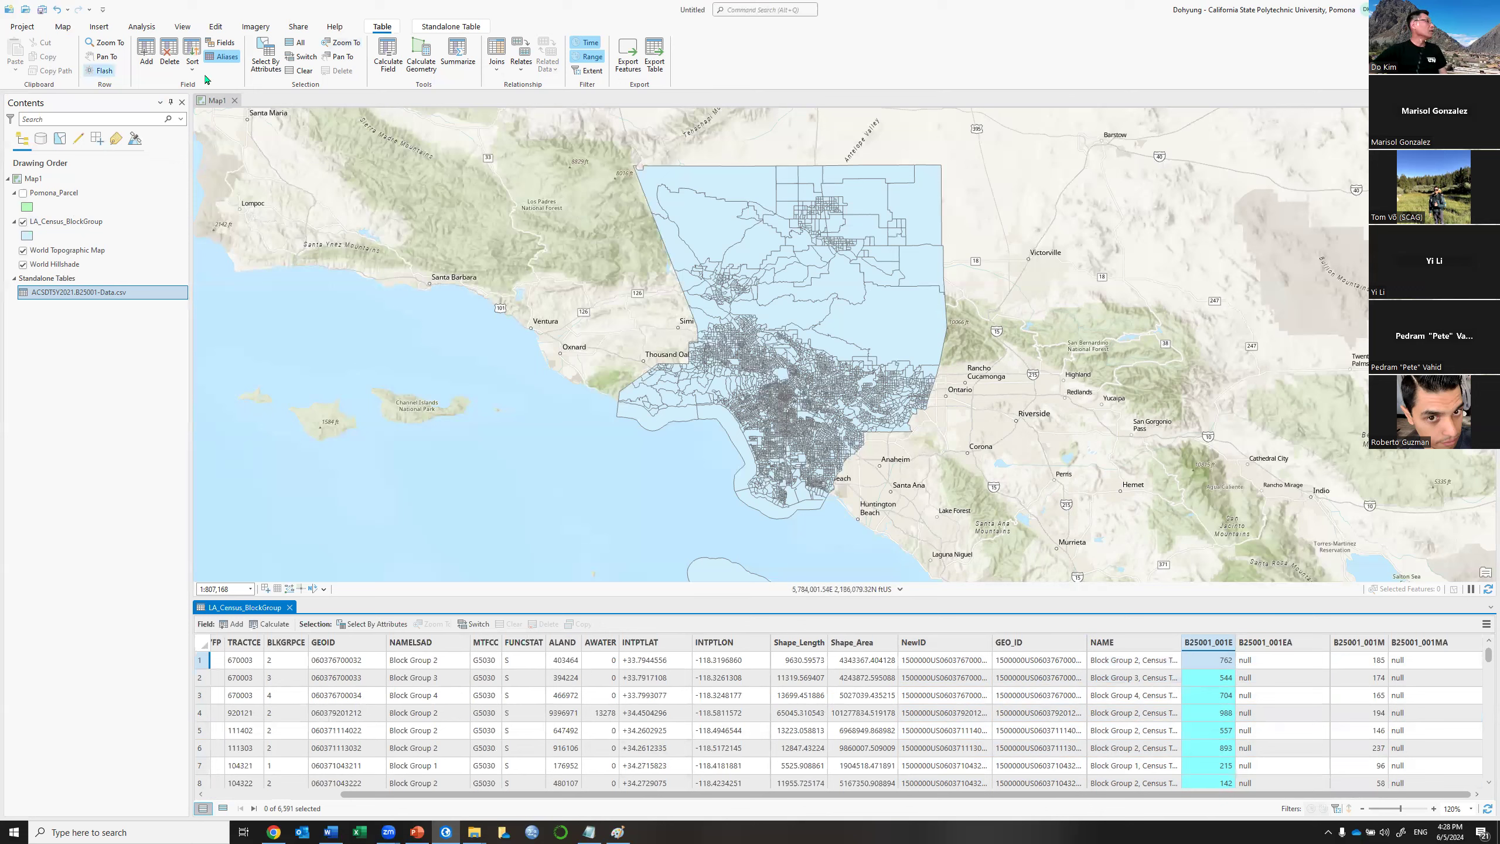
# Symbolize the LA_Census_BlockGroup layer with Graduated Colors based on the B25001_001E field.
pyautogui.click(66, 222)
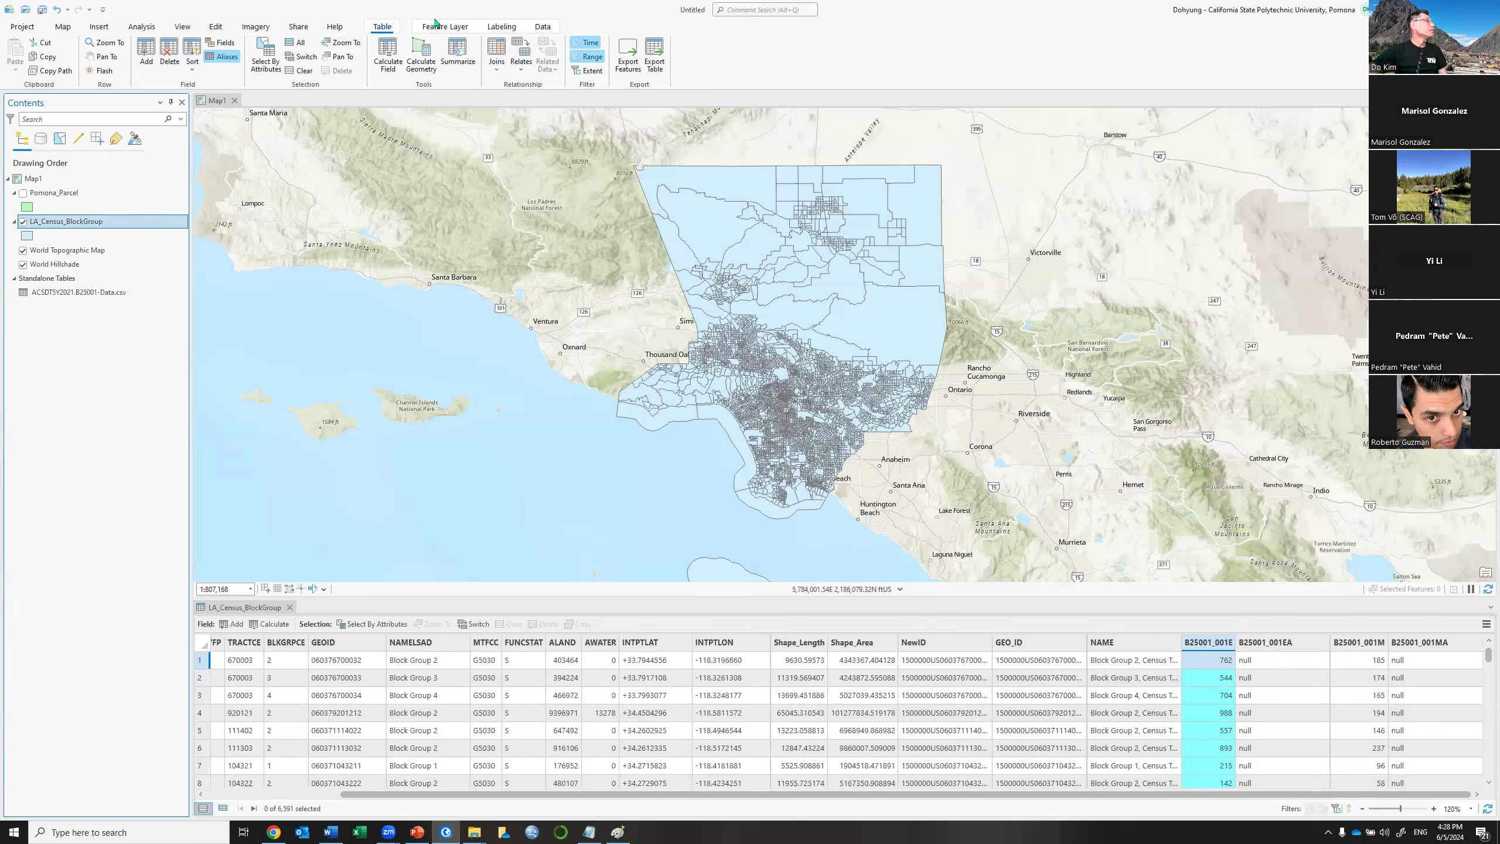
pyautogui.click(444, 27)
pyautogui.click(373, 68)
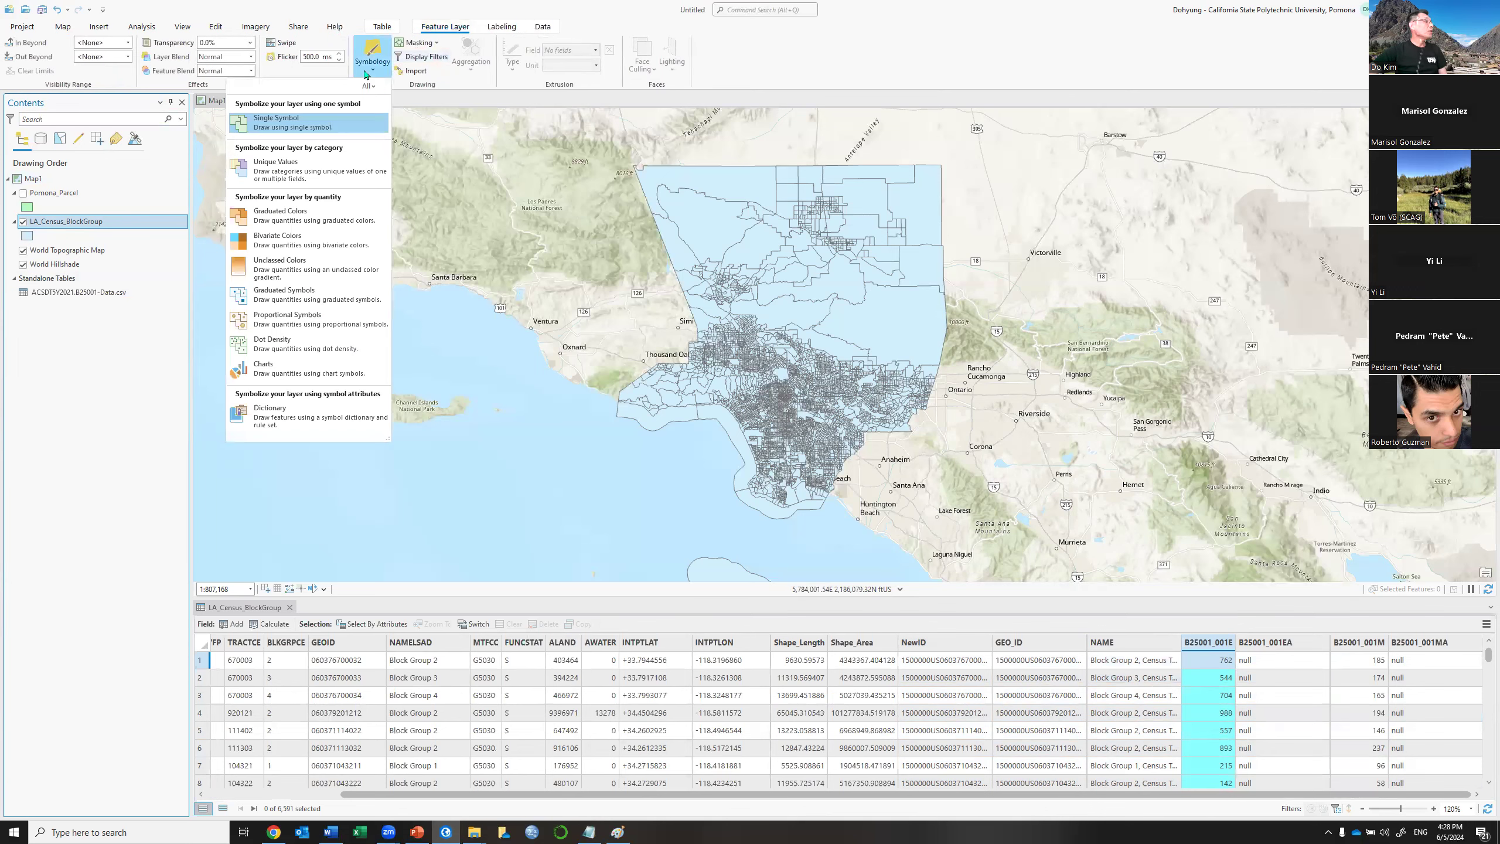
pyautogui.click(277, 228)
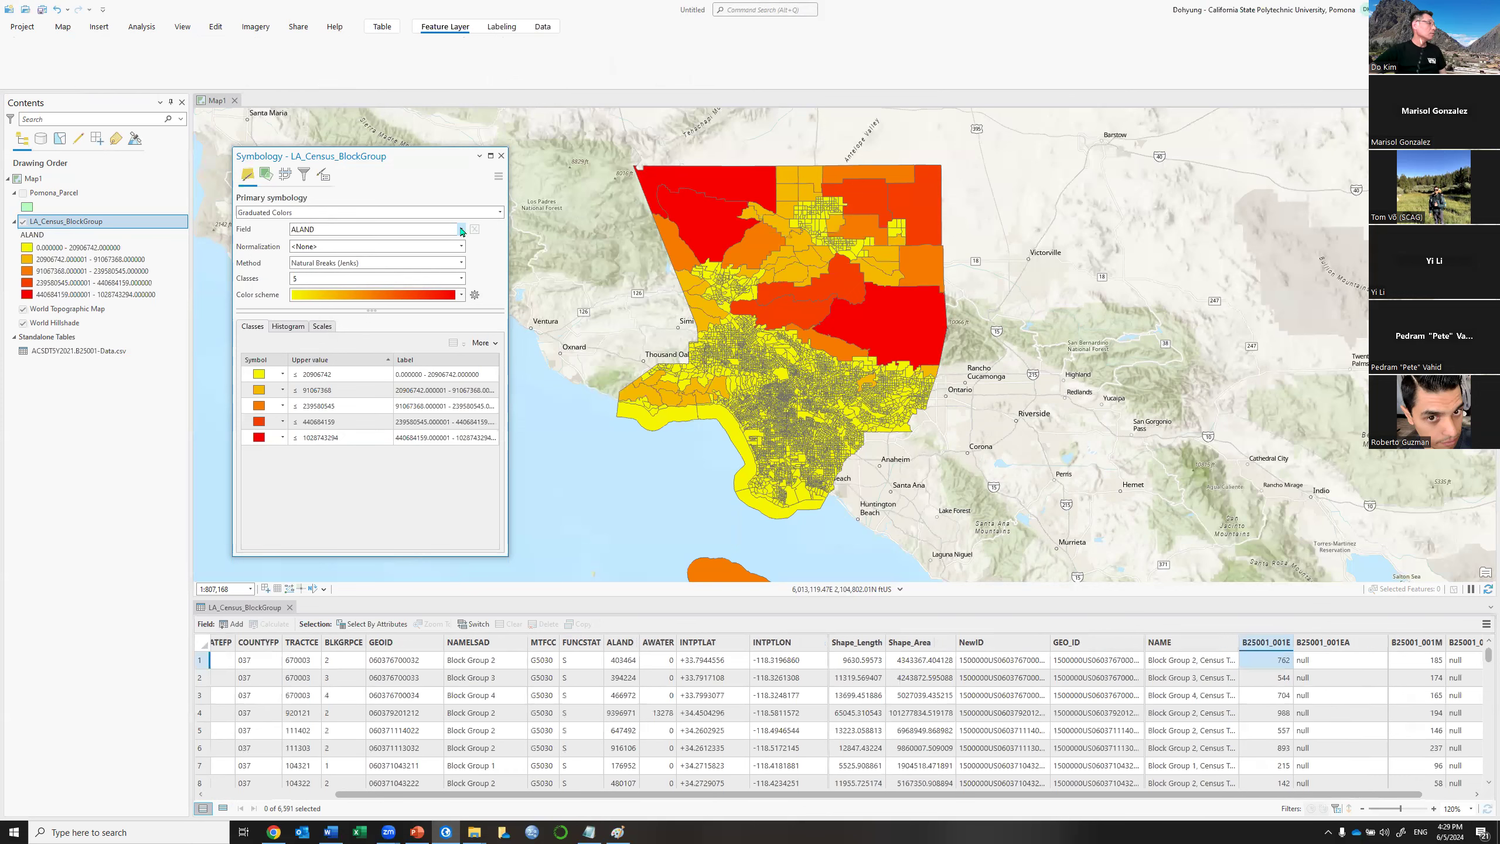
pyautogui.click(461, 229)
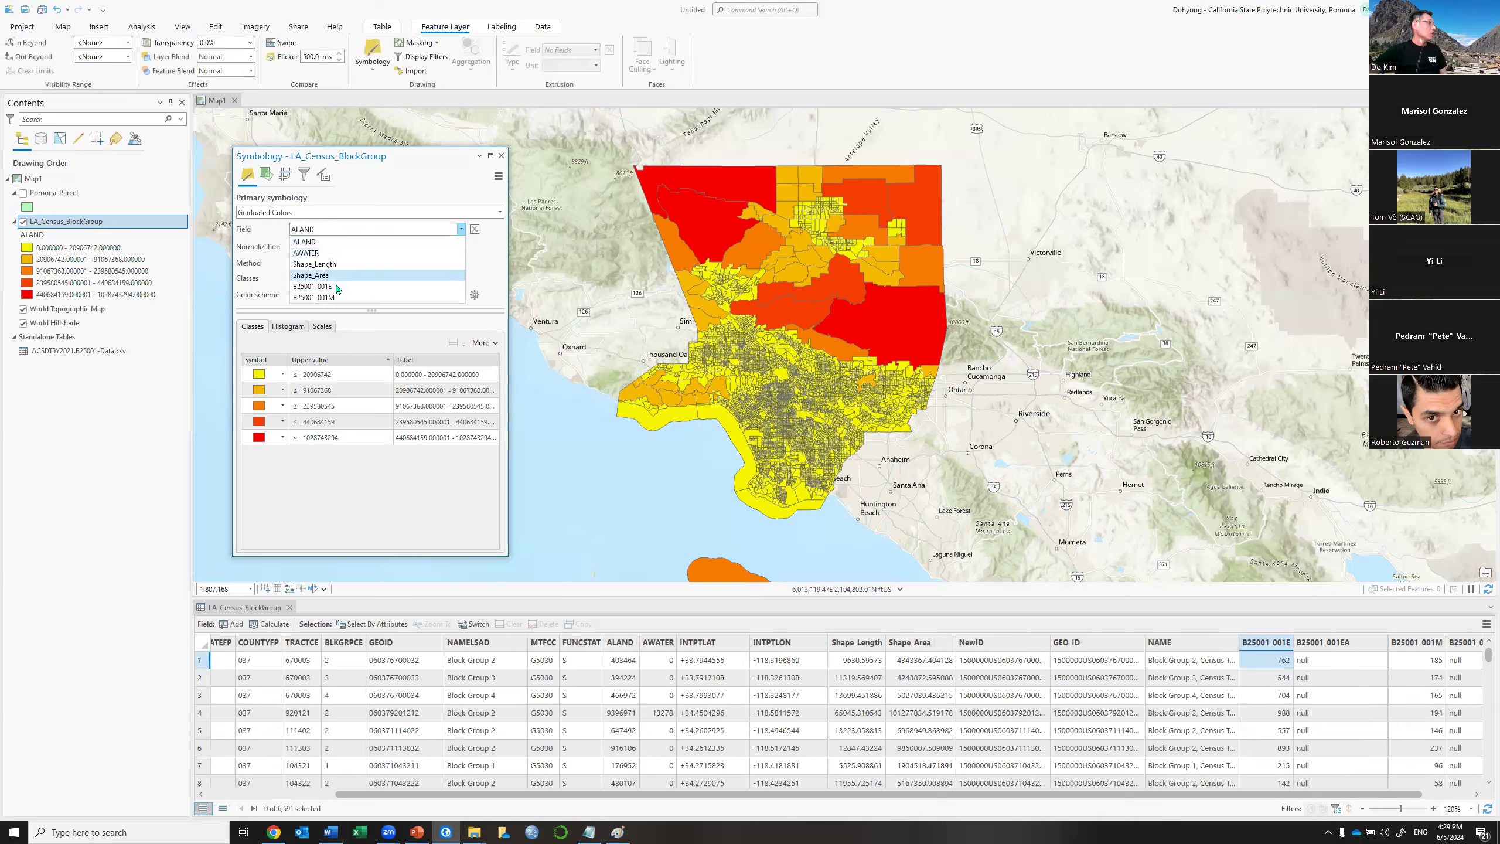
pyautogui.click(338, 288)
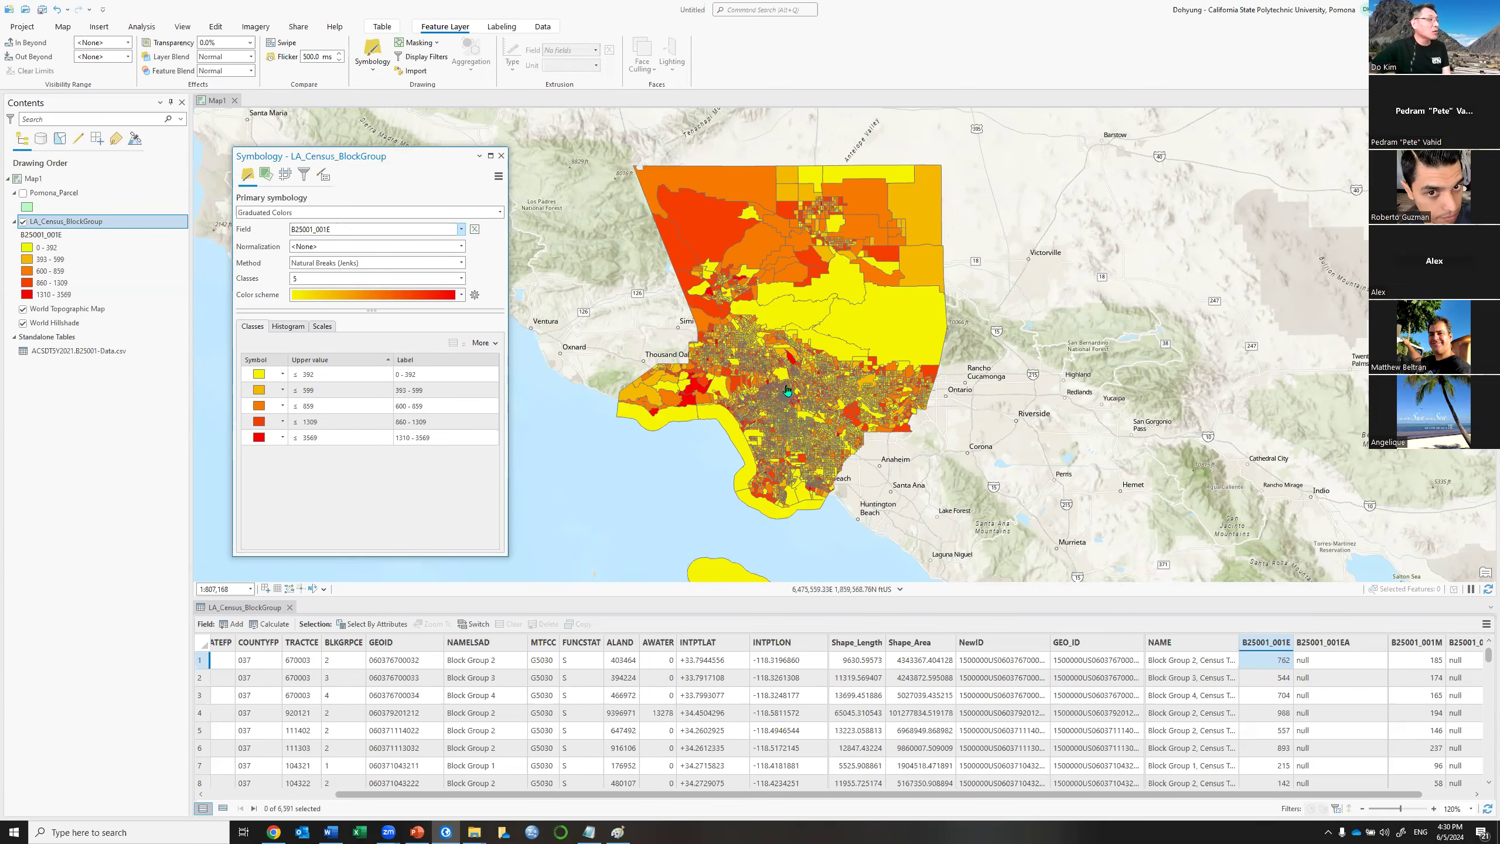
# Format all class symbols with a 0 pt outline width and close the Symbology pane.
pyautogui.scroll(1, 787, 390)
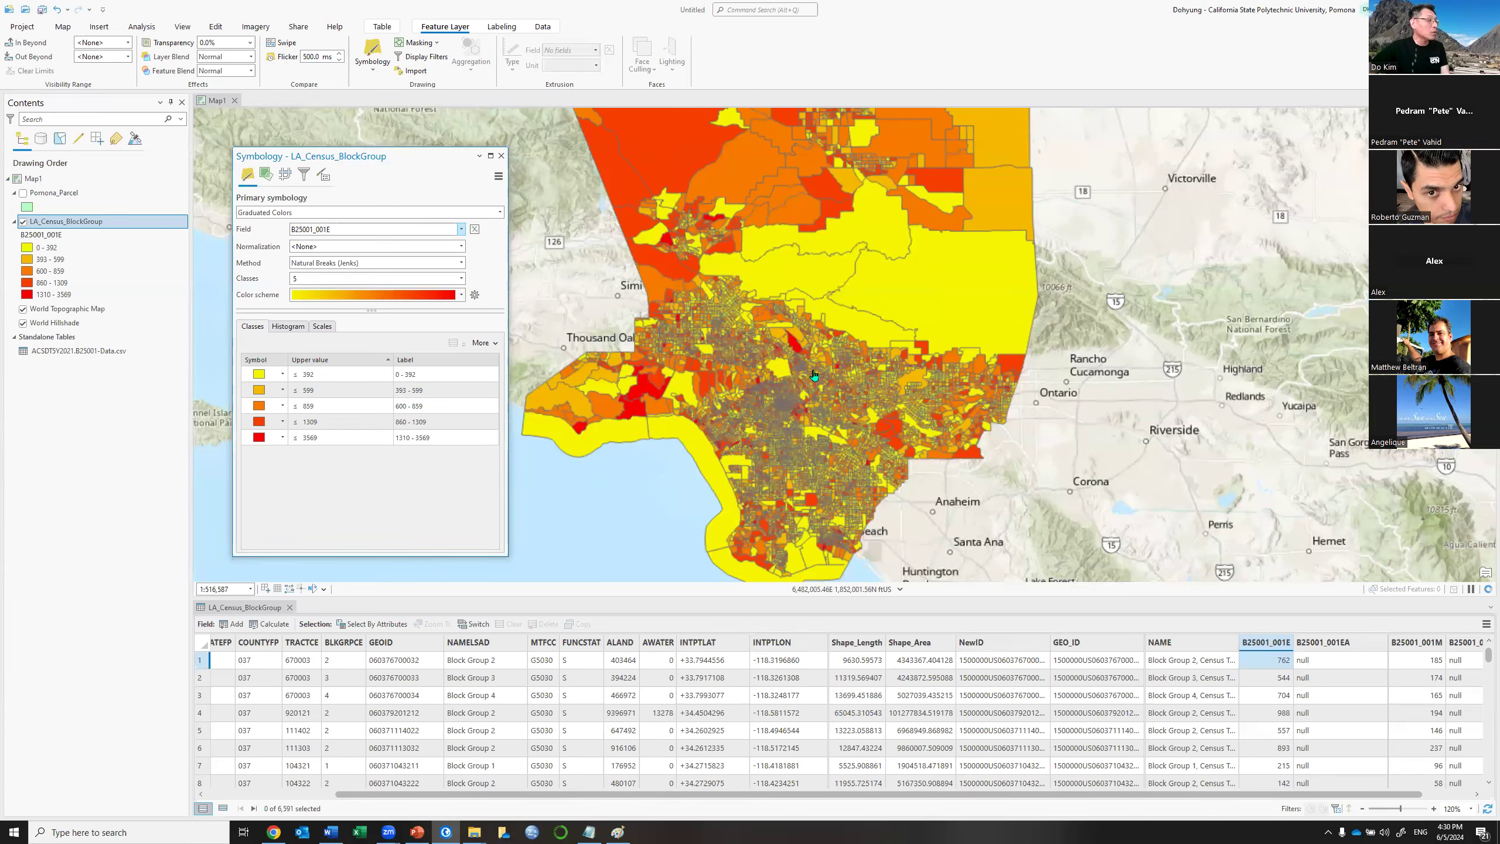
pyautogui.click(491, 344)
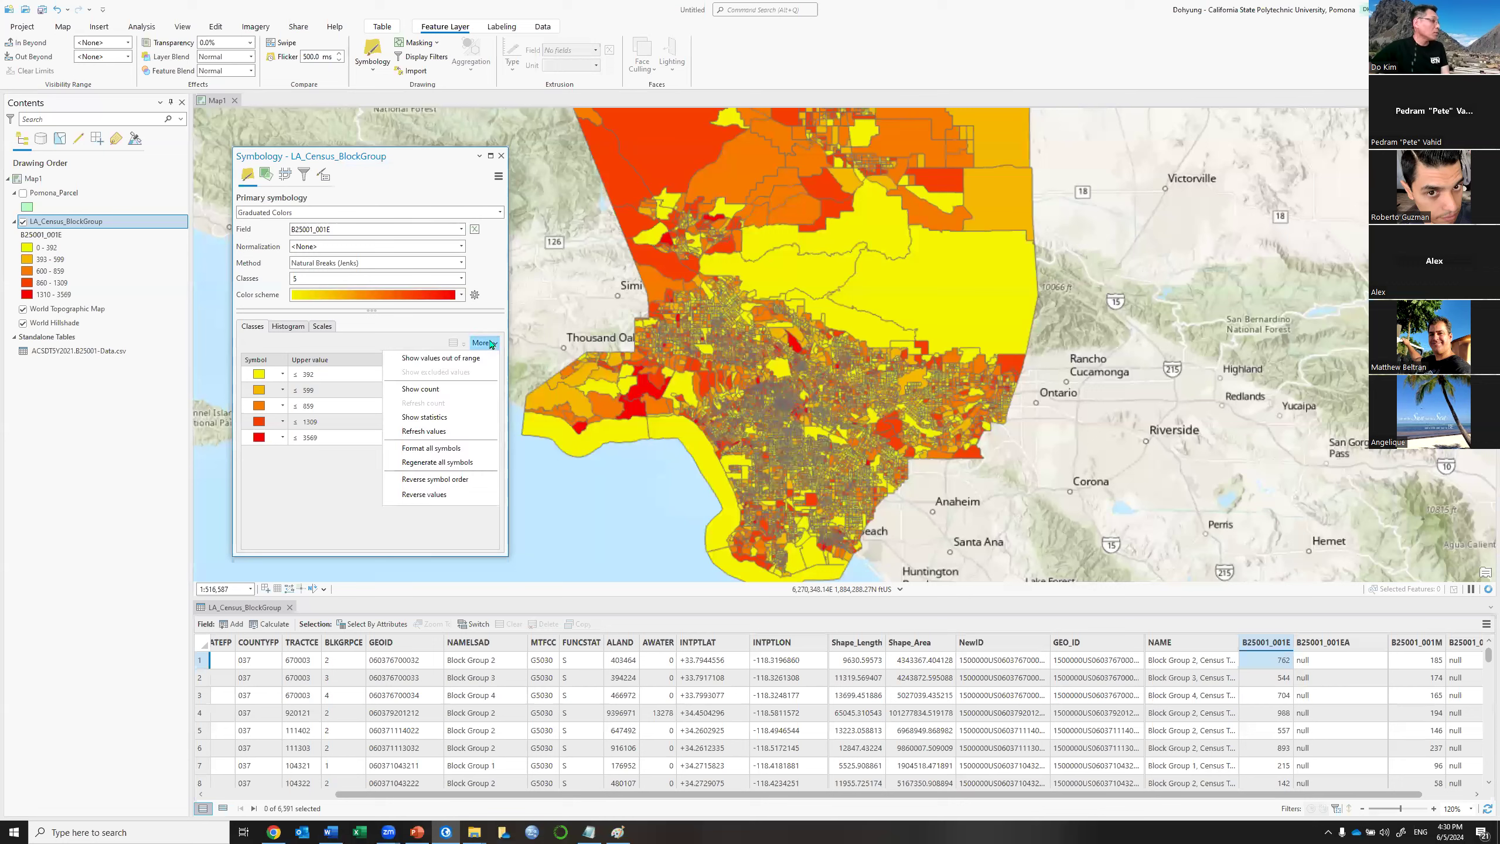
pyautogui.click(472, 457)
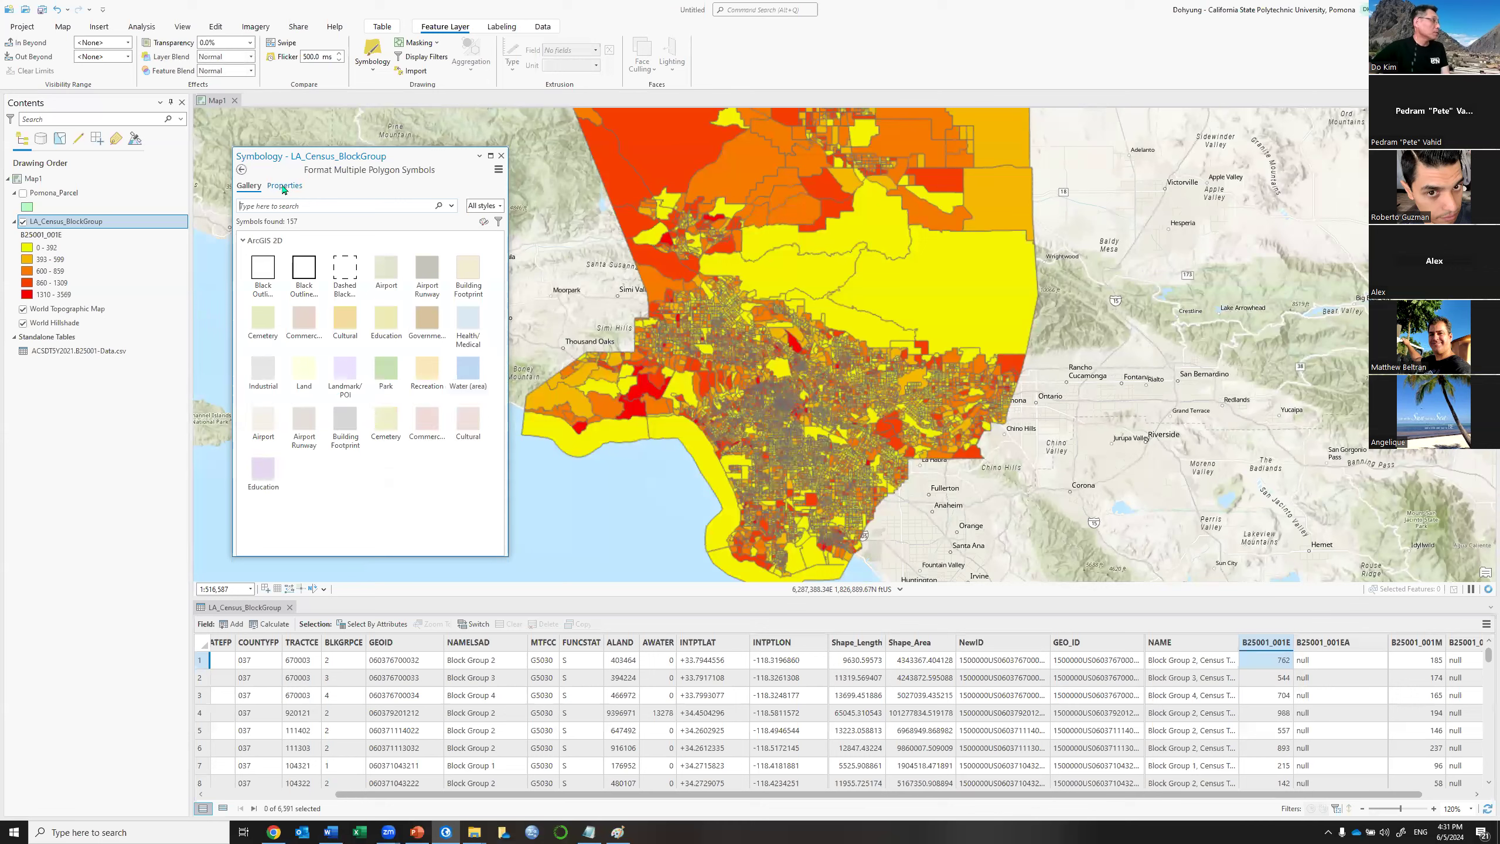
pyautogui.click(284, 187)
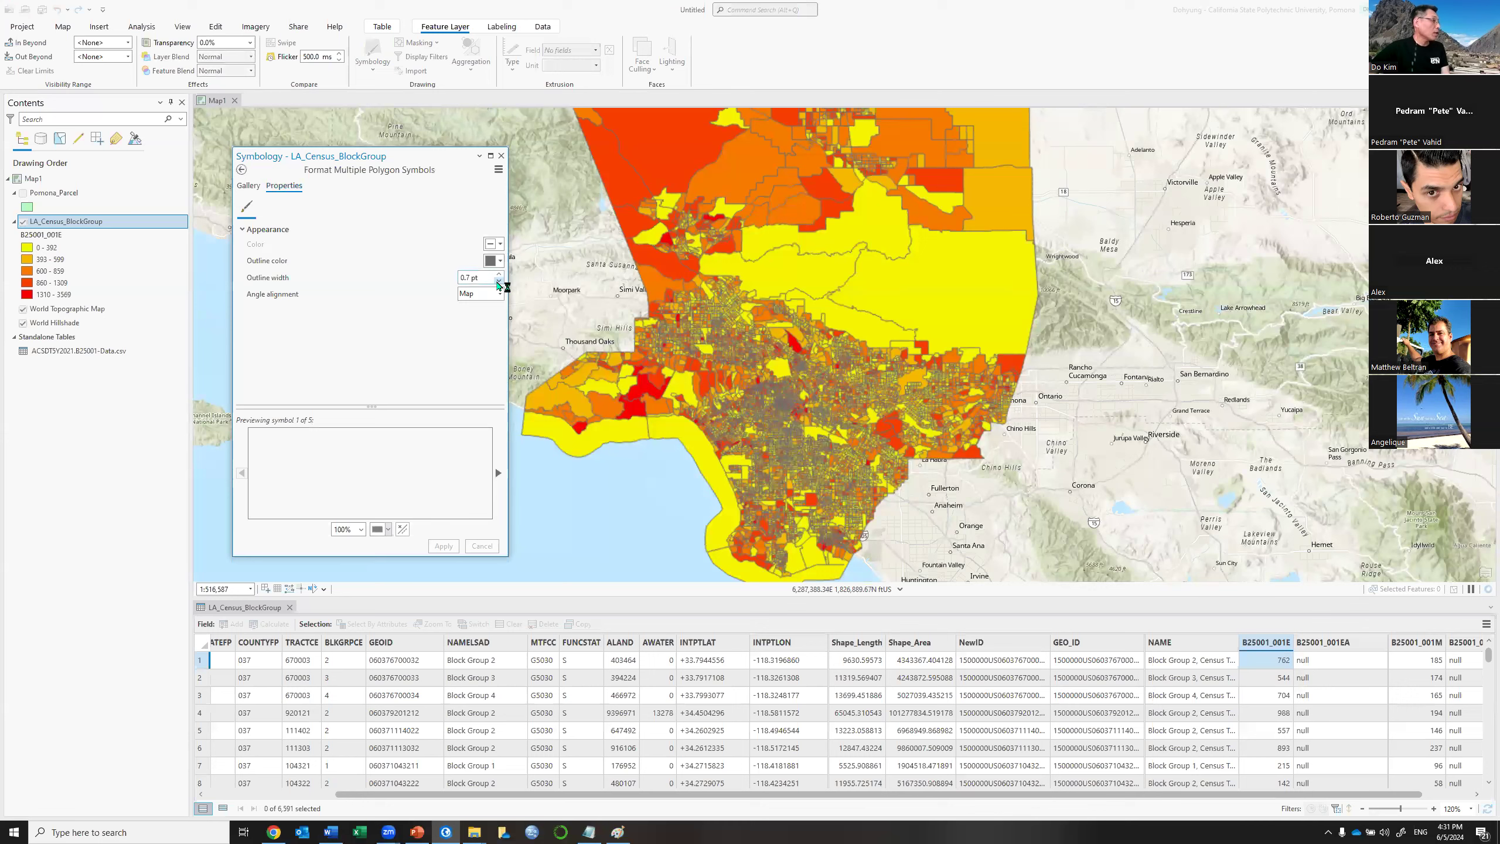
pyautogui.click(498, 284)
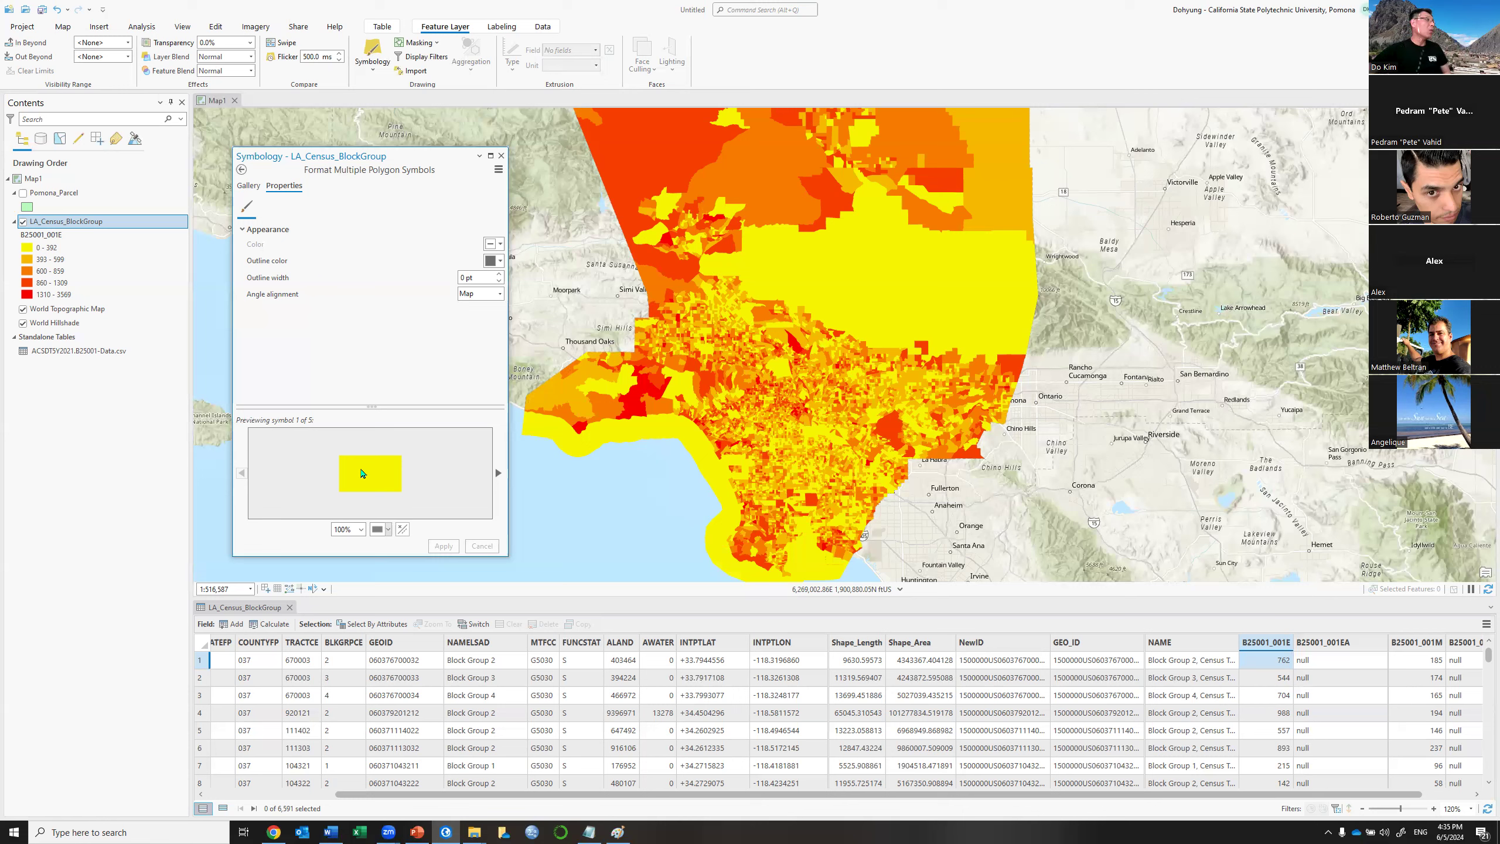
pyautogui.click(502, 156)
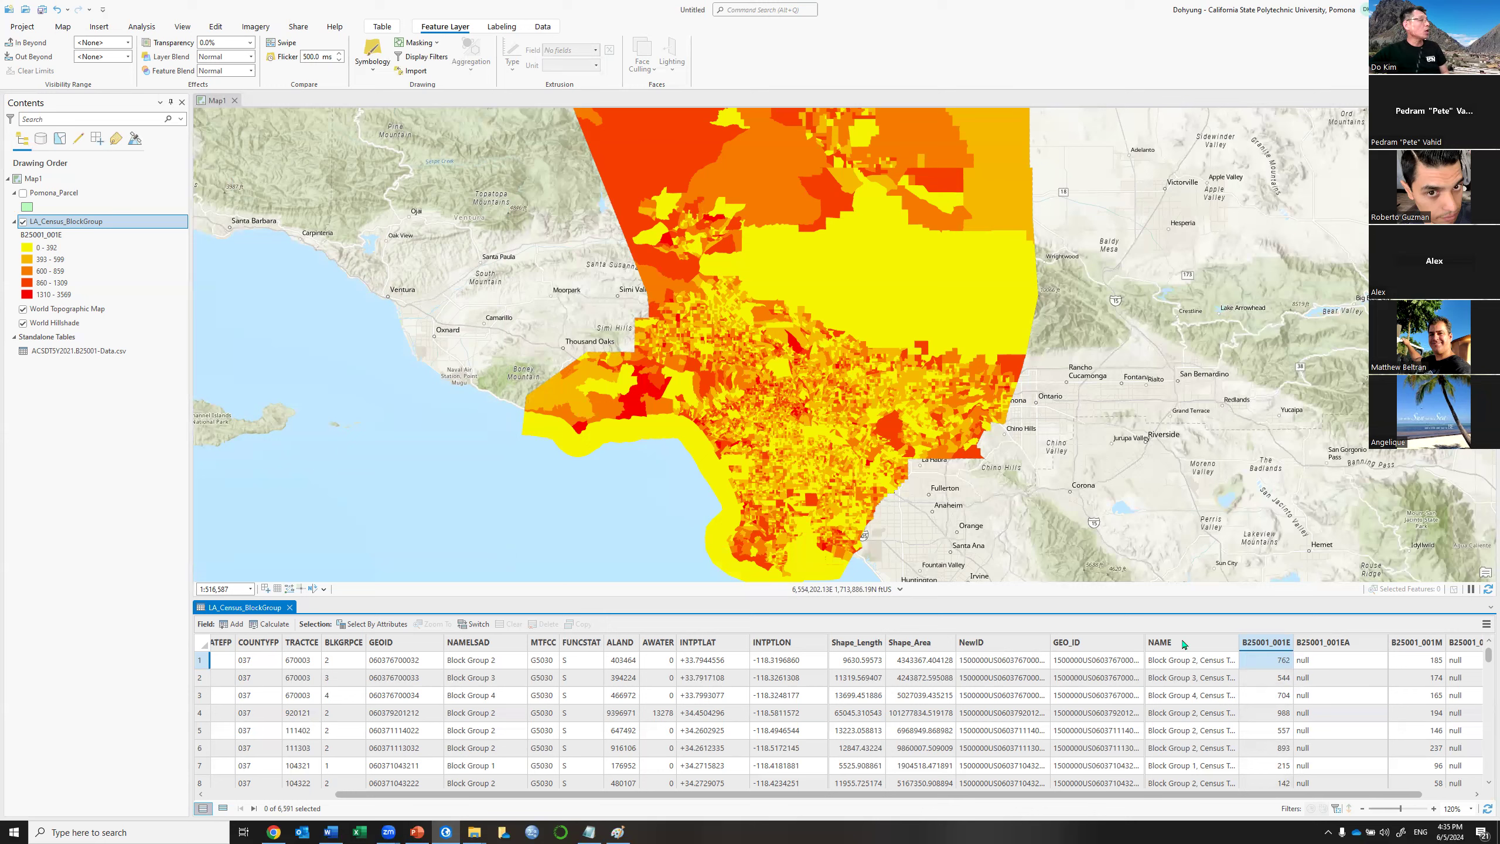
# Select the B25001_001E column, then remove all joins from the LA_Census_BlockGroup table.
pyautogui.moveTo(1183, 643)
pyautogui.click(1277, 660)
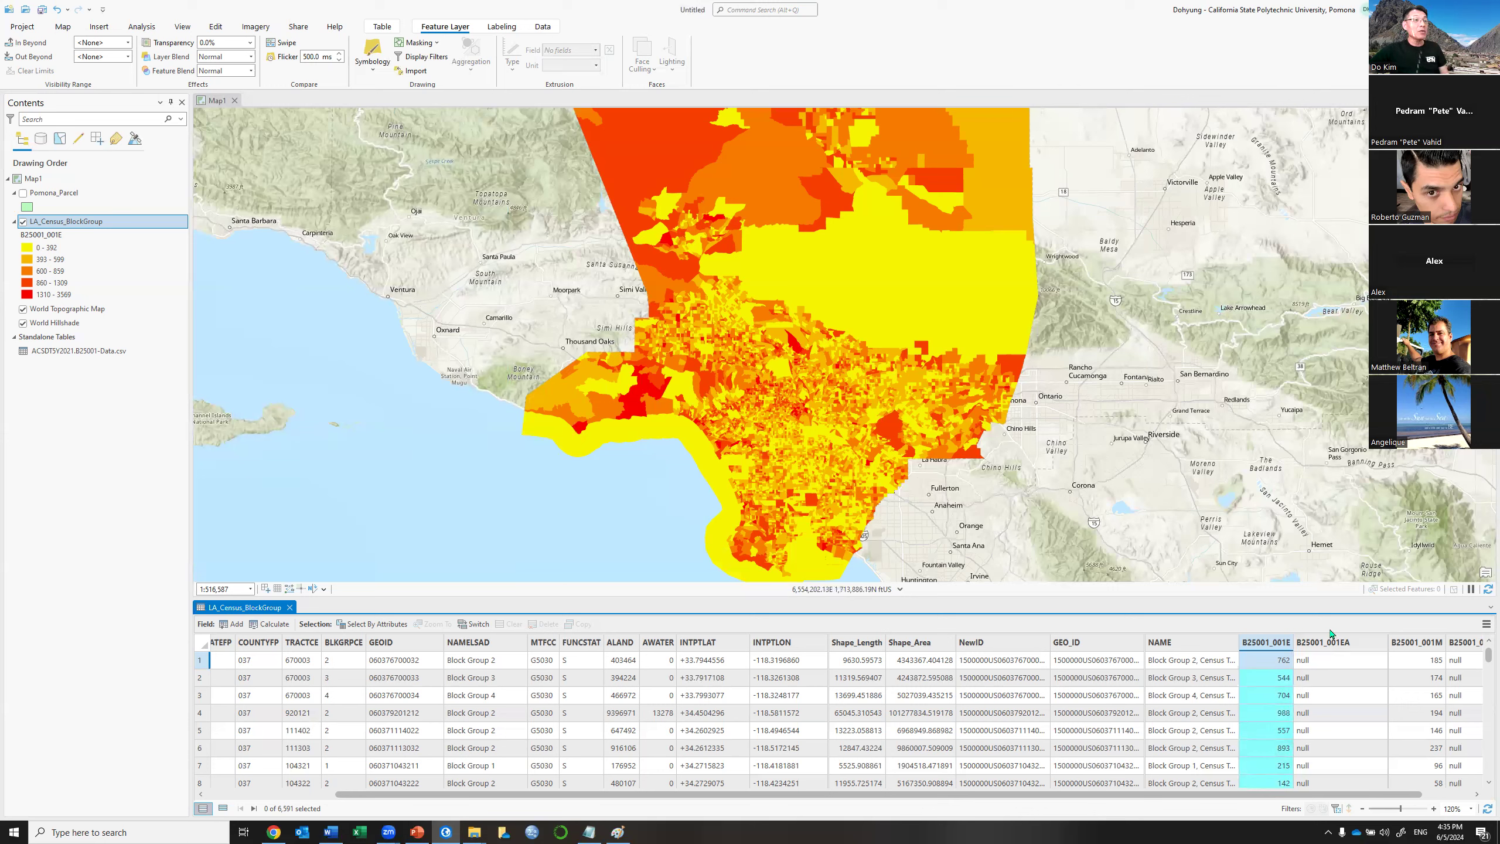
pyautogui.click(1484, 628)
pyautogui.moveTo(1386, 720)
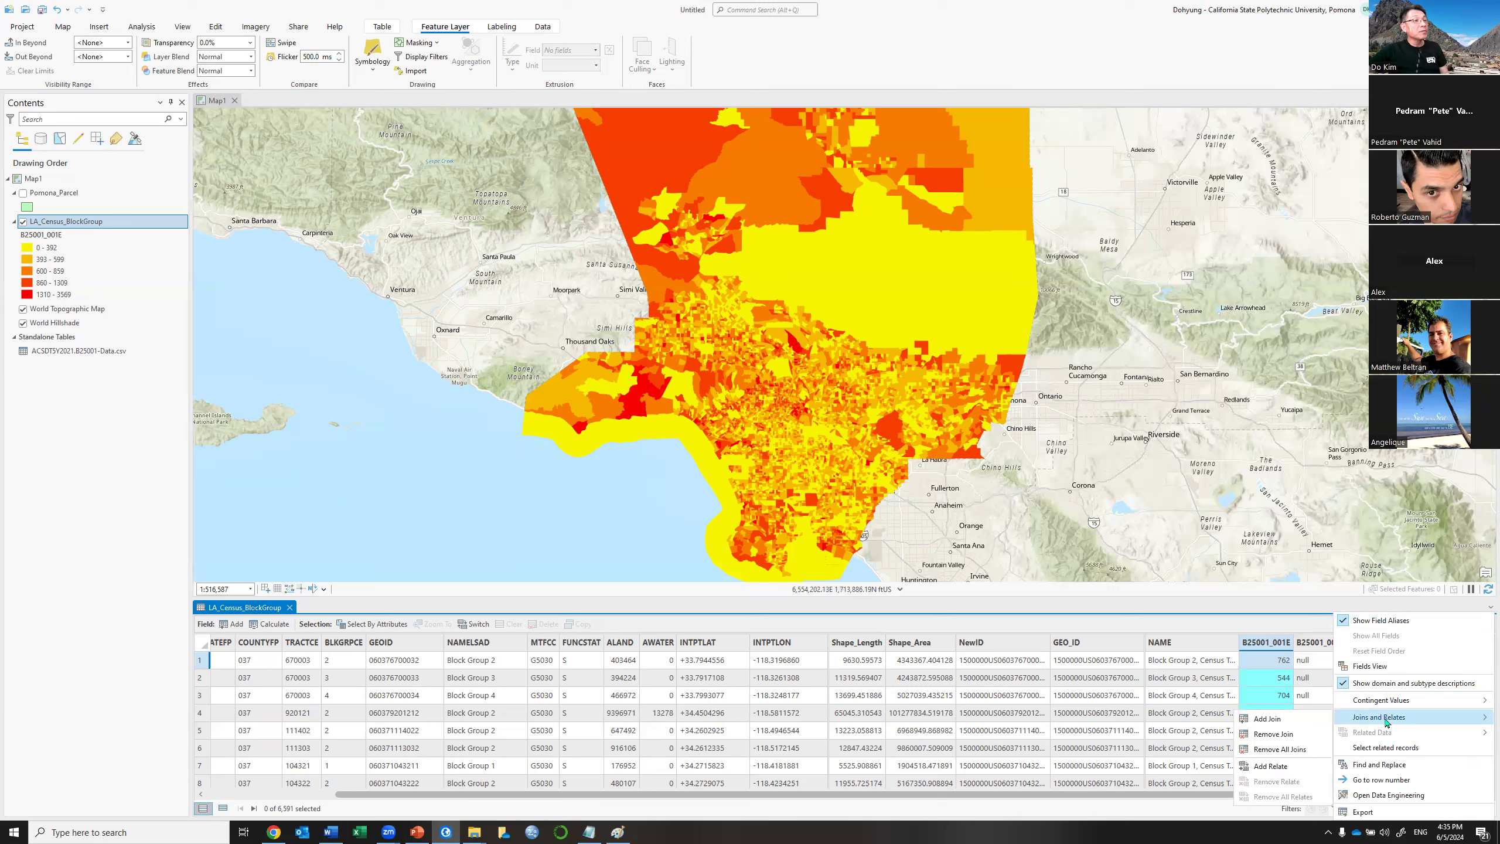
pyautogui.click(1280, 749)
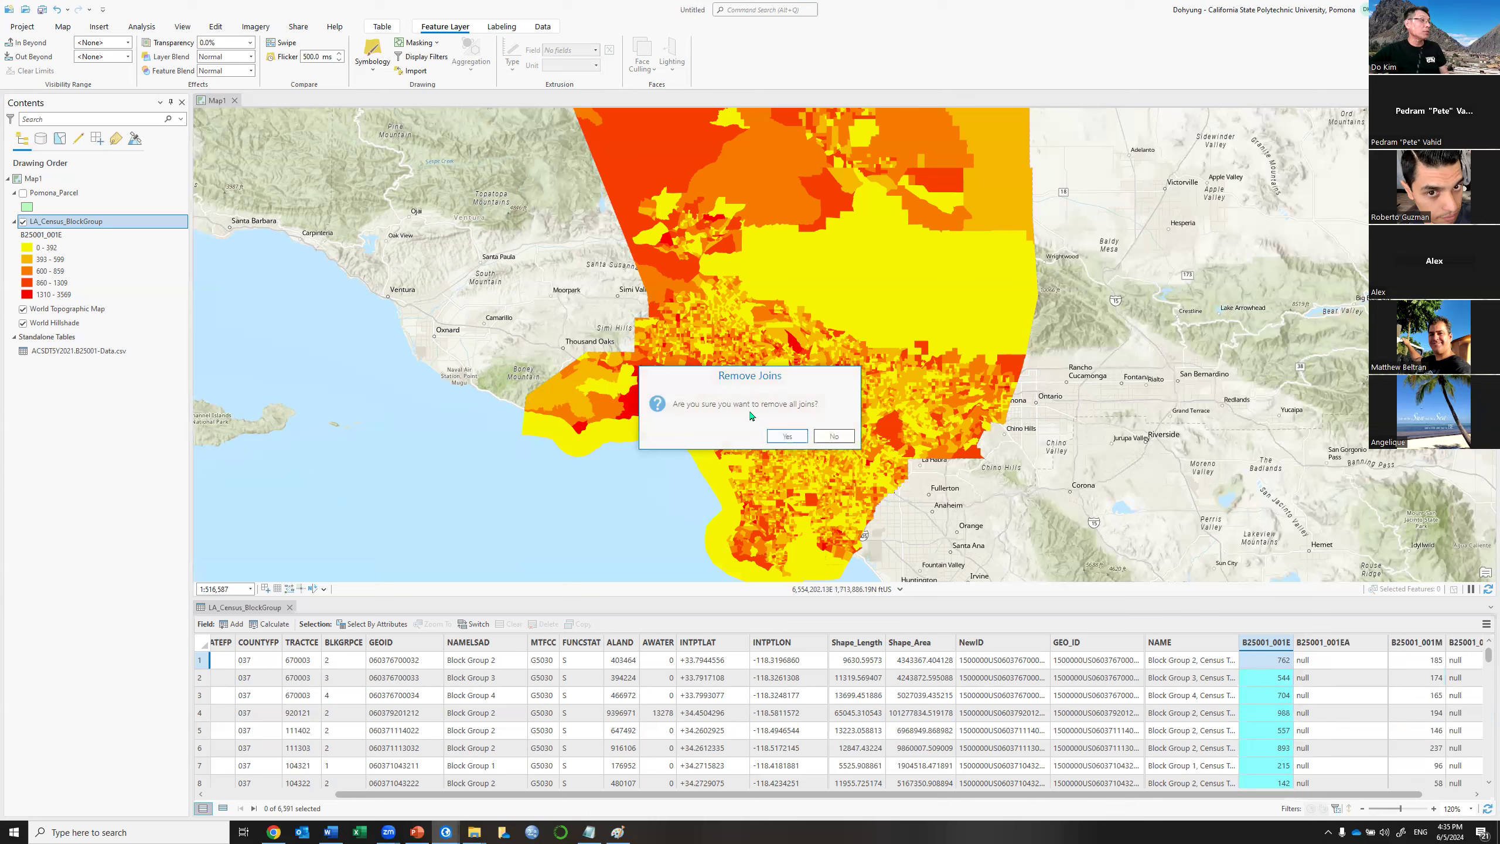
pyautogui.click(787, 436)
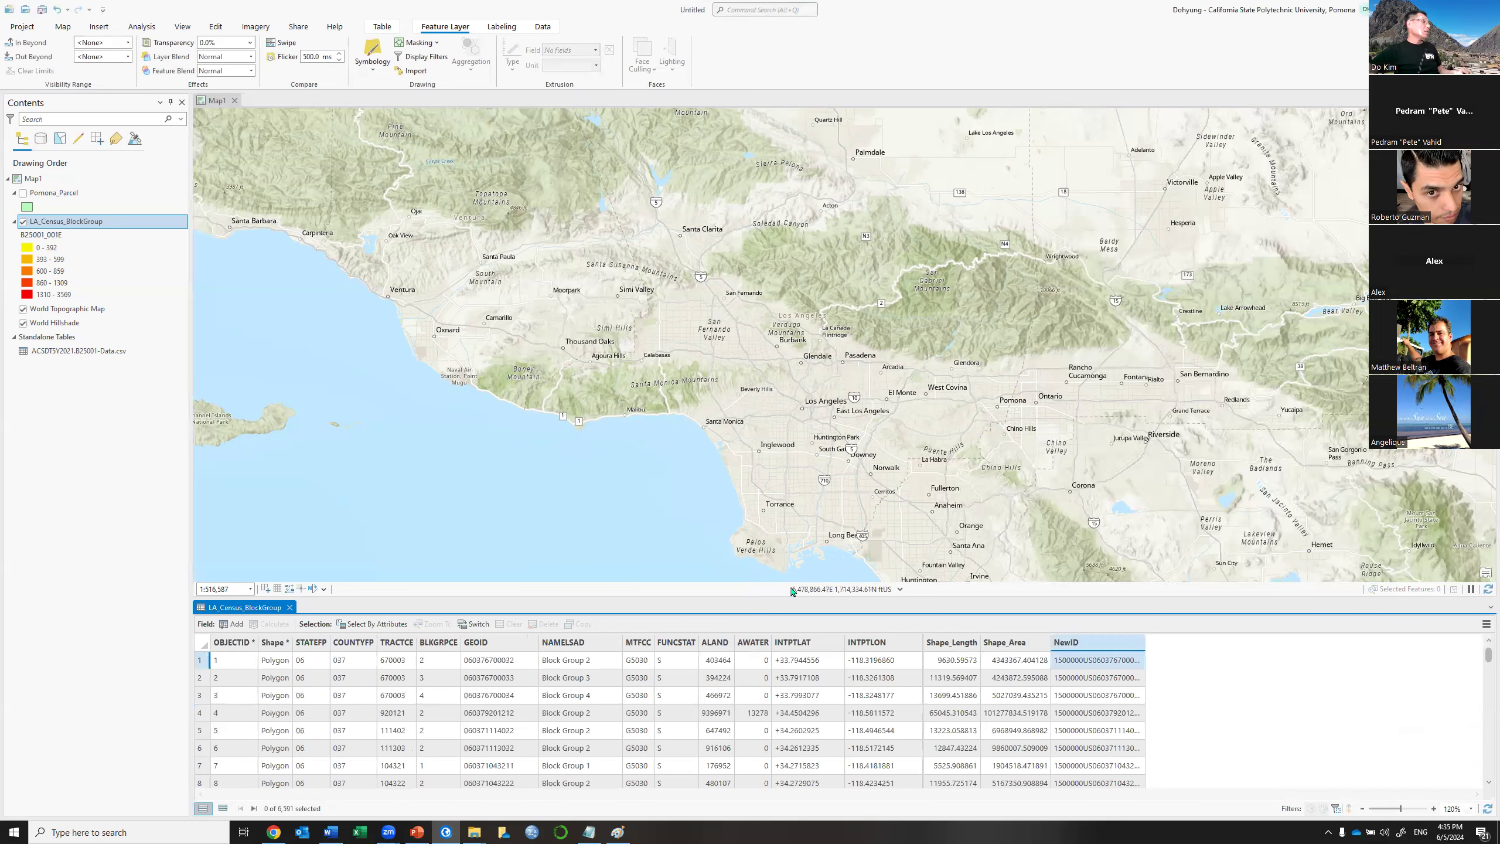
# Add a Long field named HousingUnit to the LA_Census_BlockGroup table, save it and close the fields view.
pyautogui.click(233, 624)
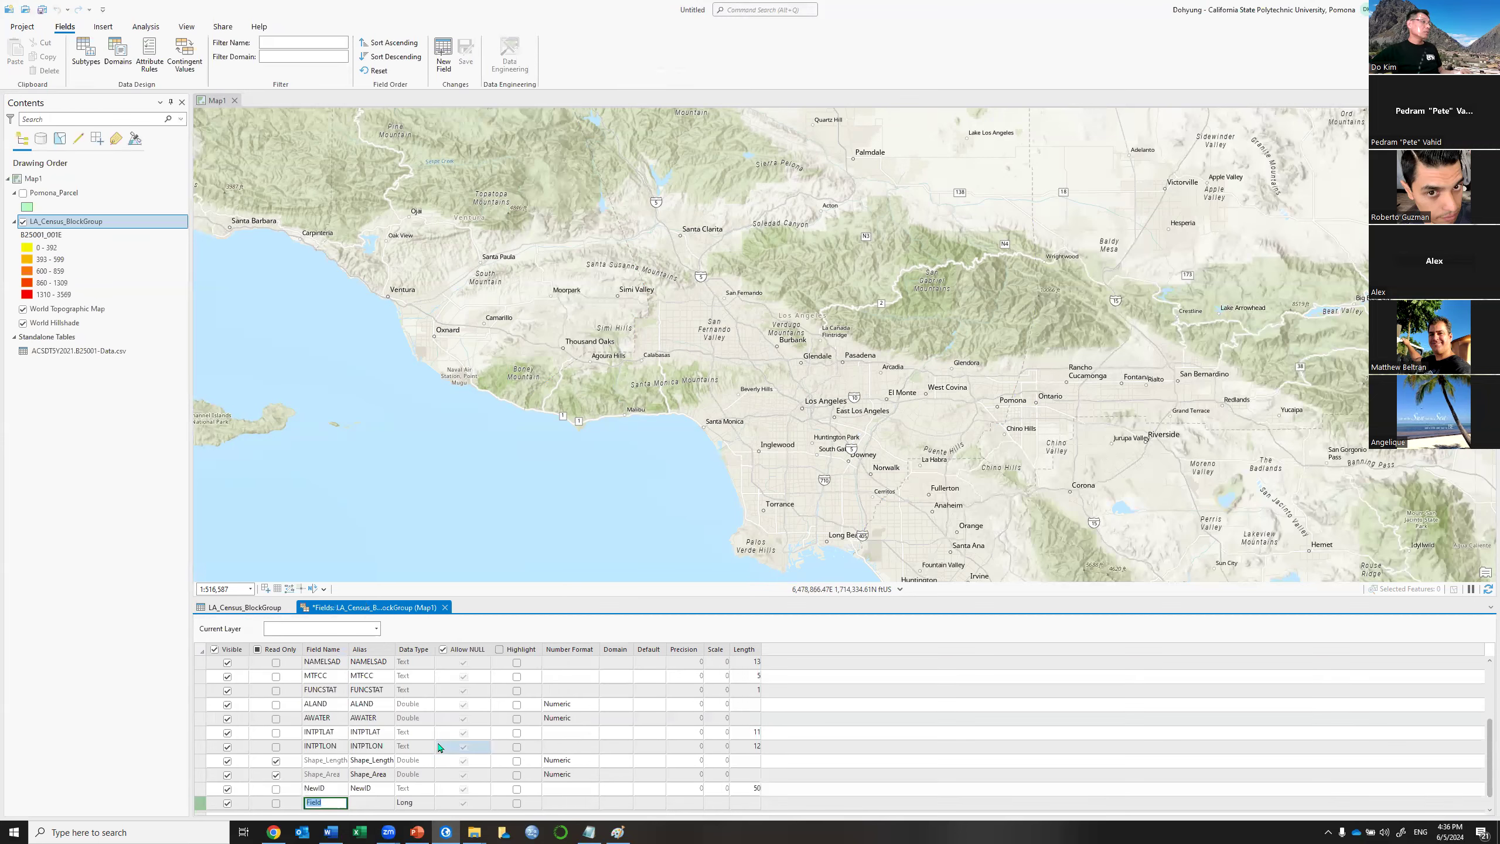
pyautogui.write('Ho')
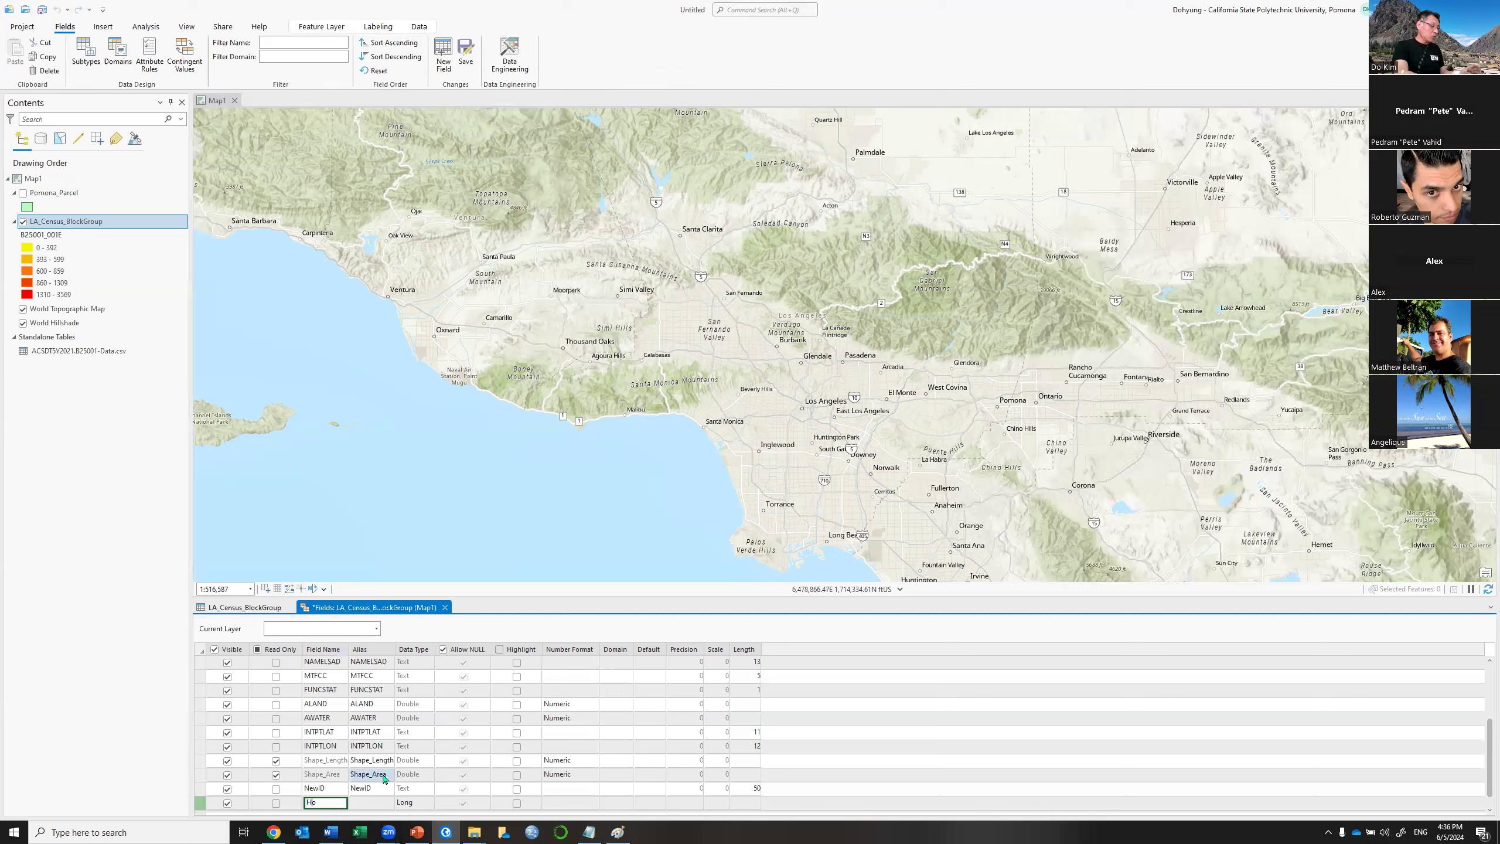
pyautogui.write('usingUnit')
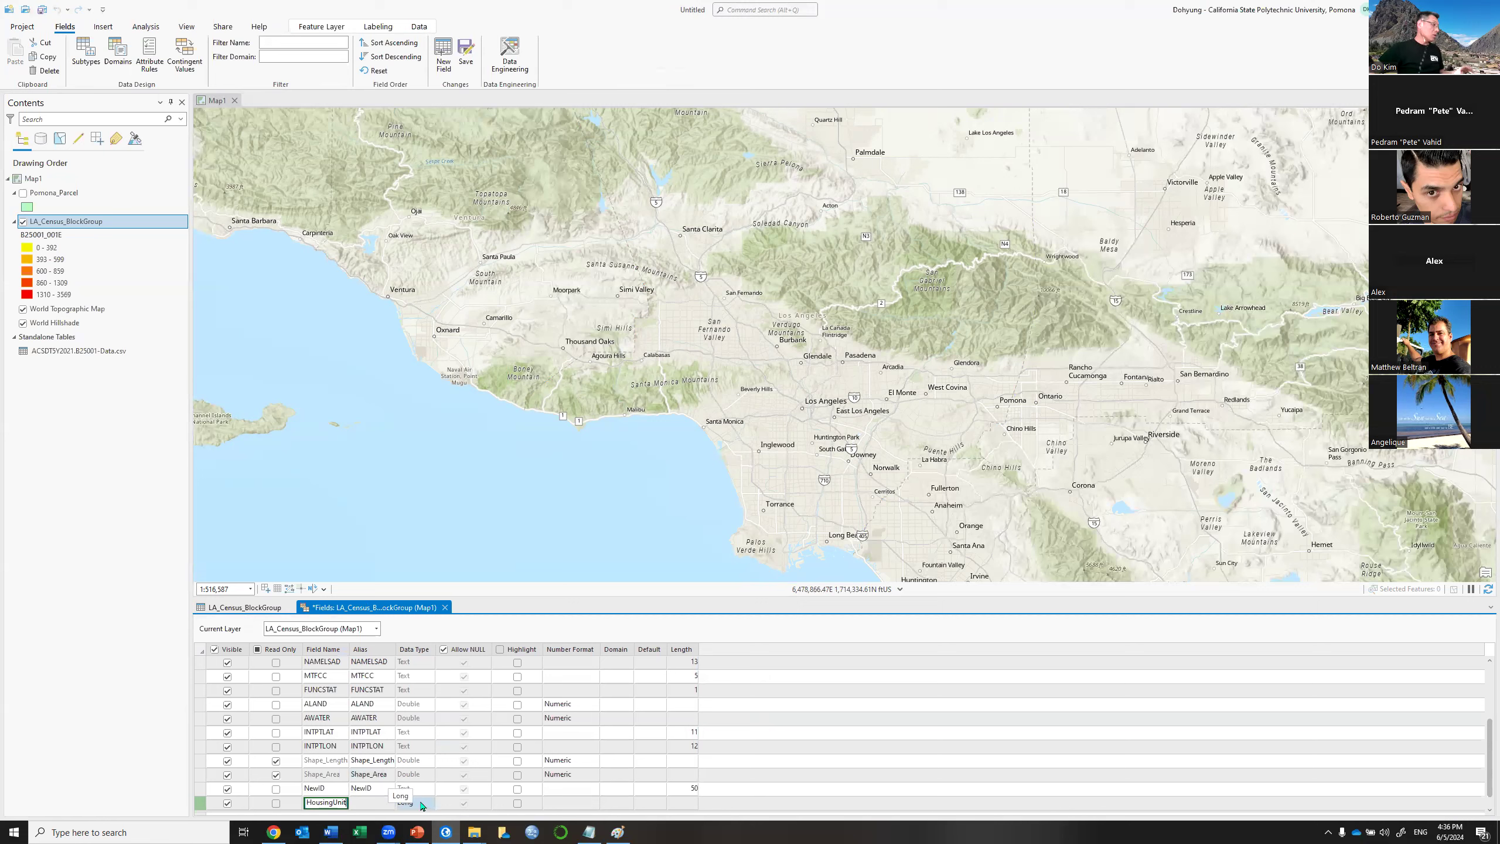
pyautogui.click(466, 61)
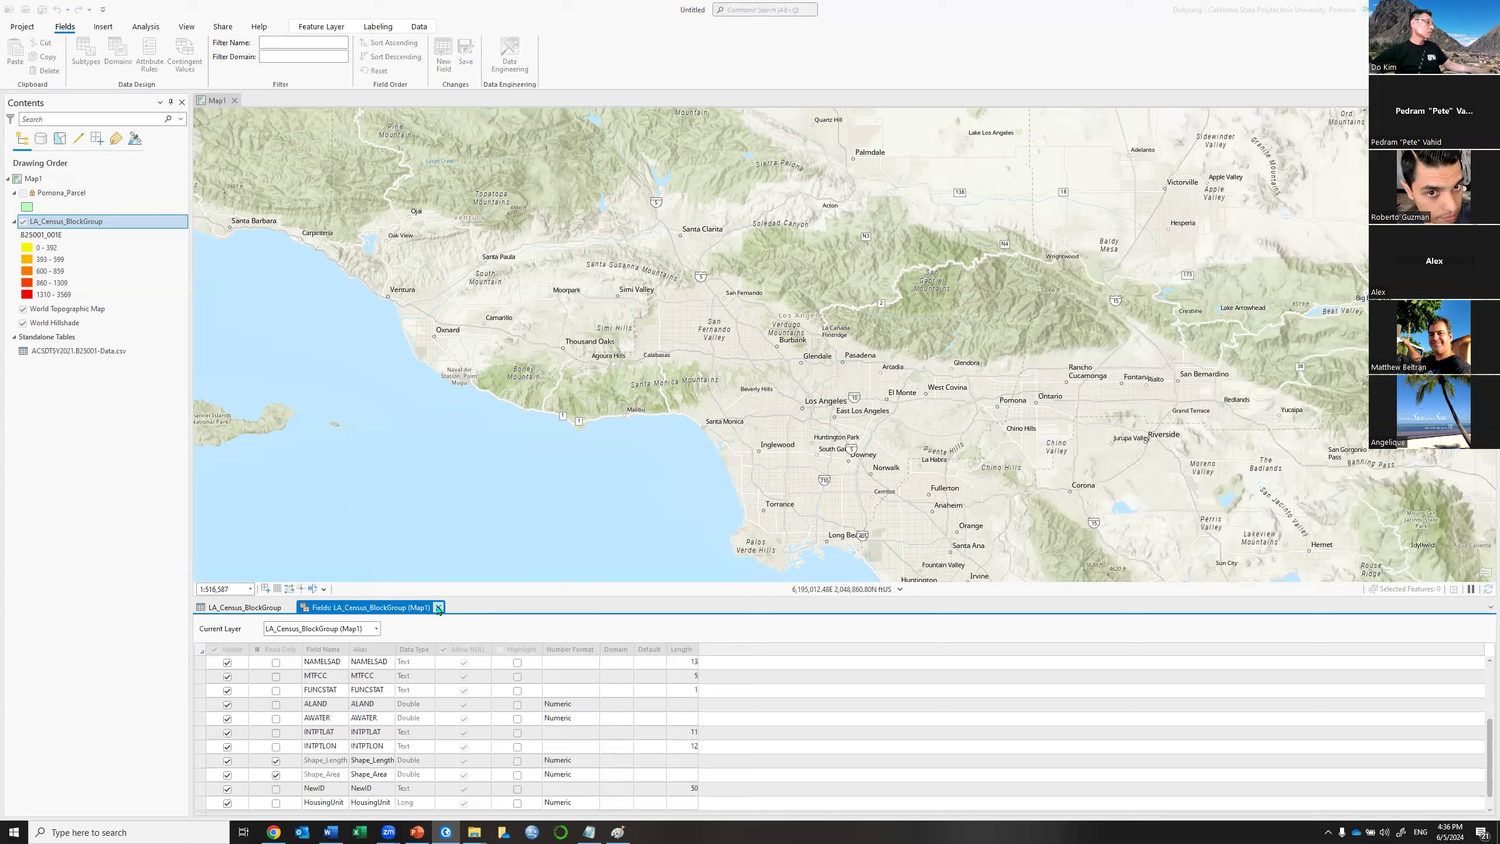
pyautogui.click(439, 608)
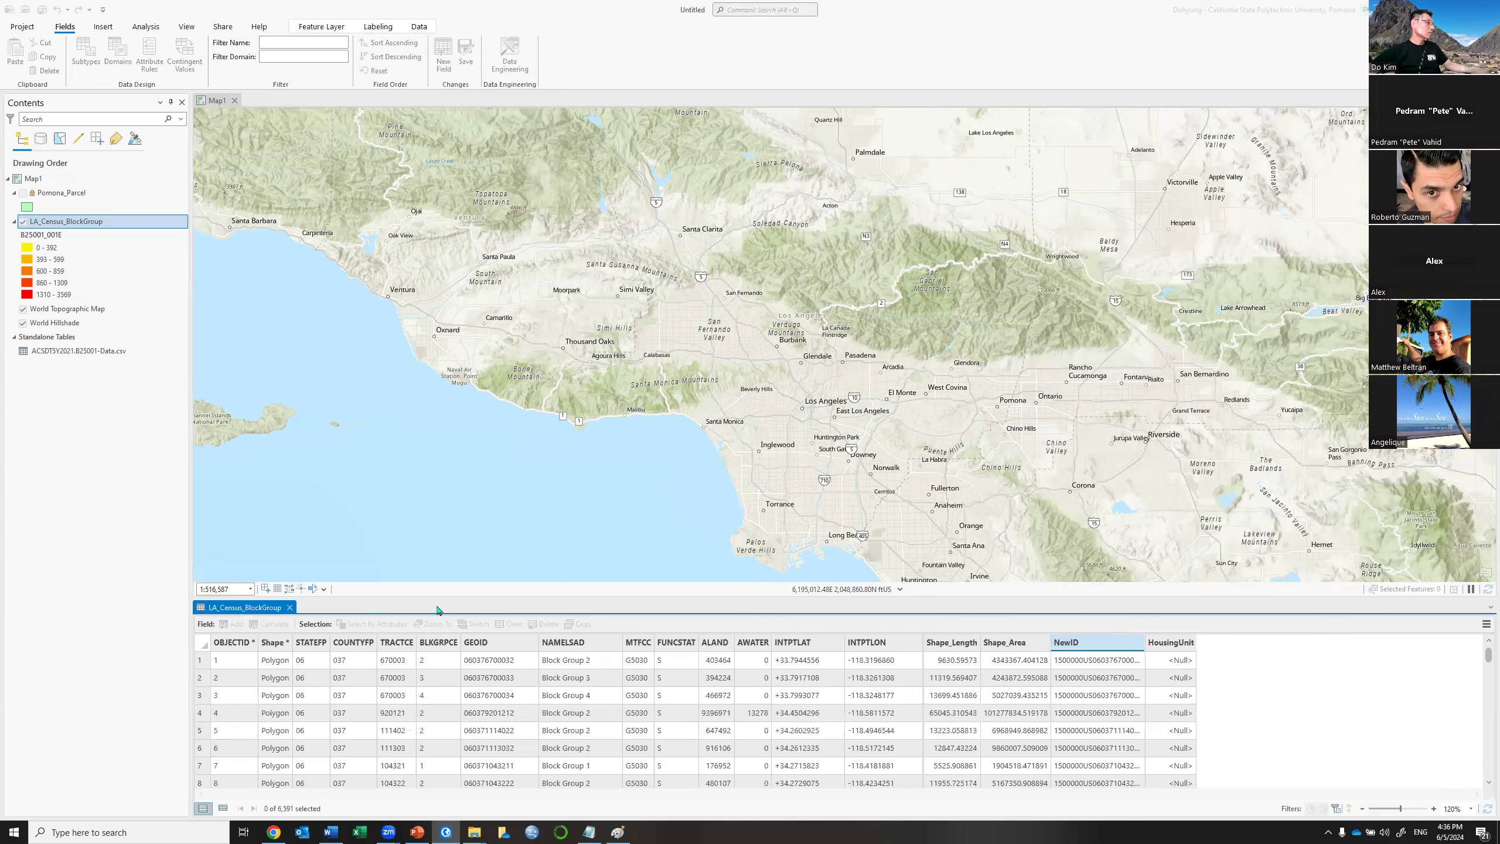
# Join ACSDT5Y2021.B25001-Data.csv to LA_Census_BlockGroup, matching NewID to GEO_ID and keeping all target features.
pyautogui.click(1485, 625)
pyautogui.click(1484, 626)
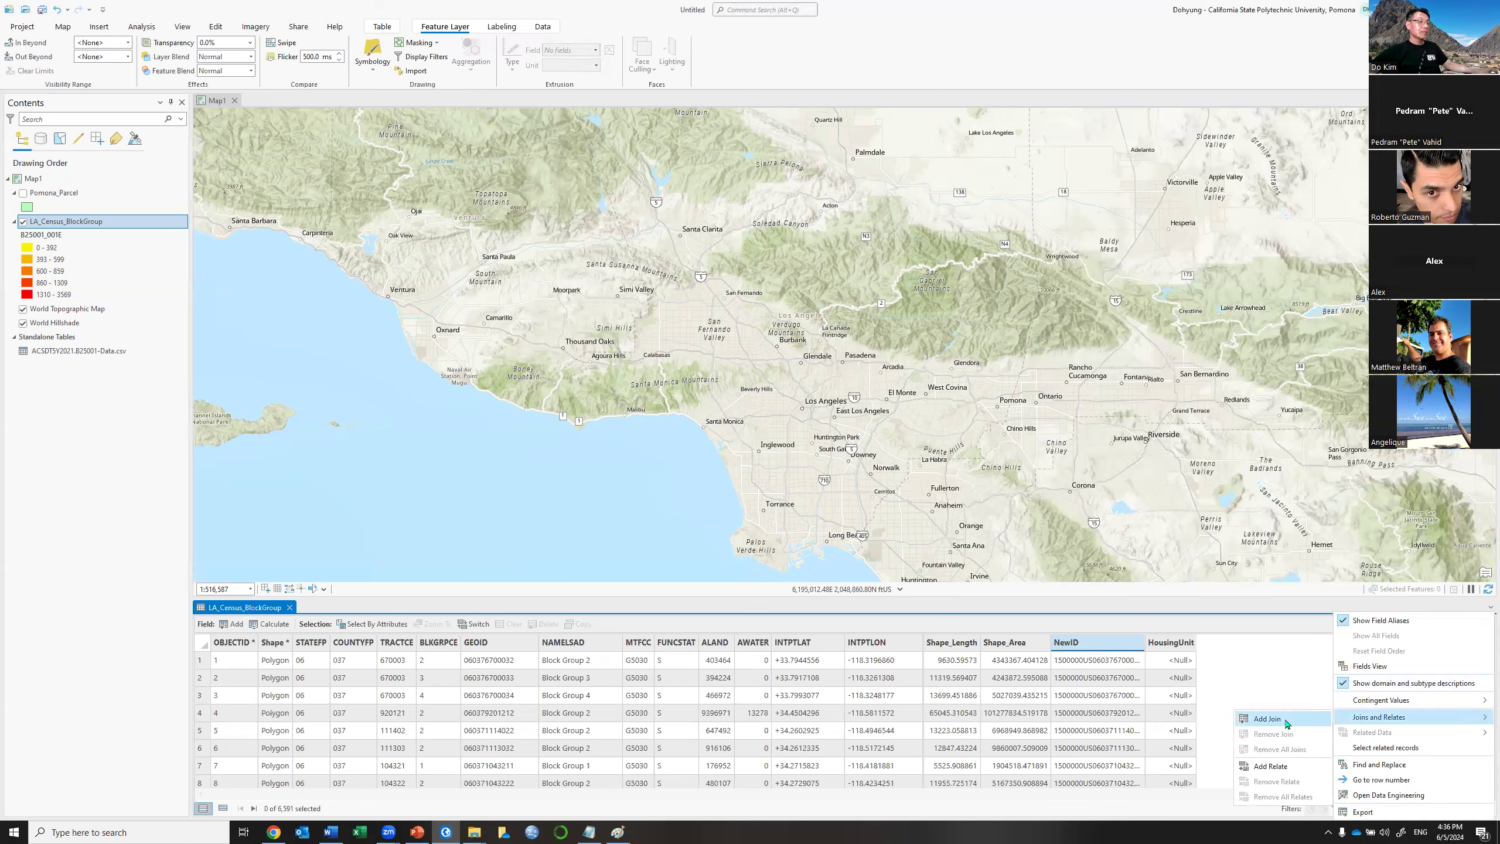
pyautogui.click(1297, 721)
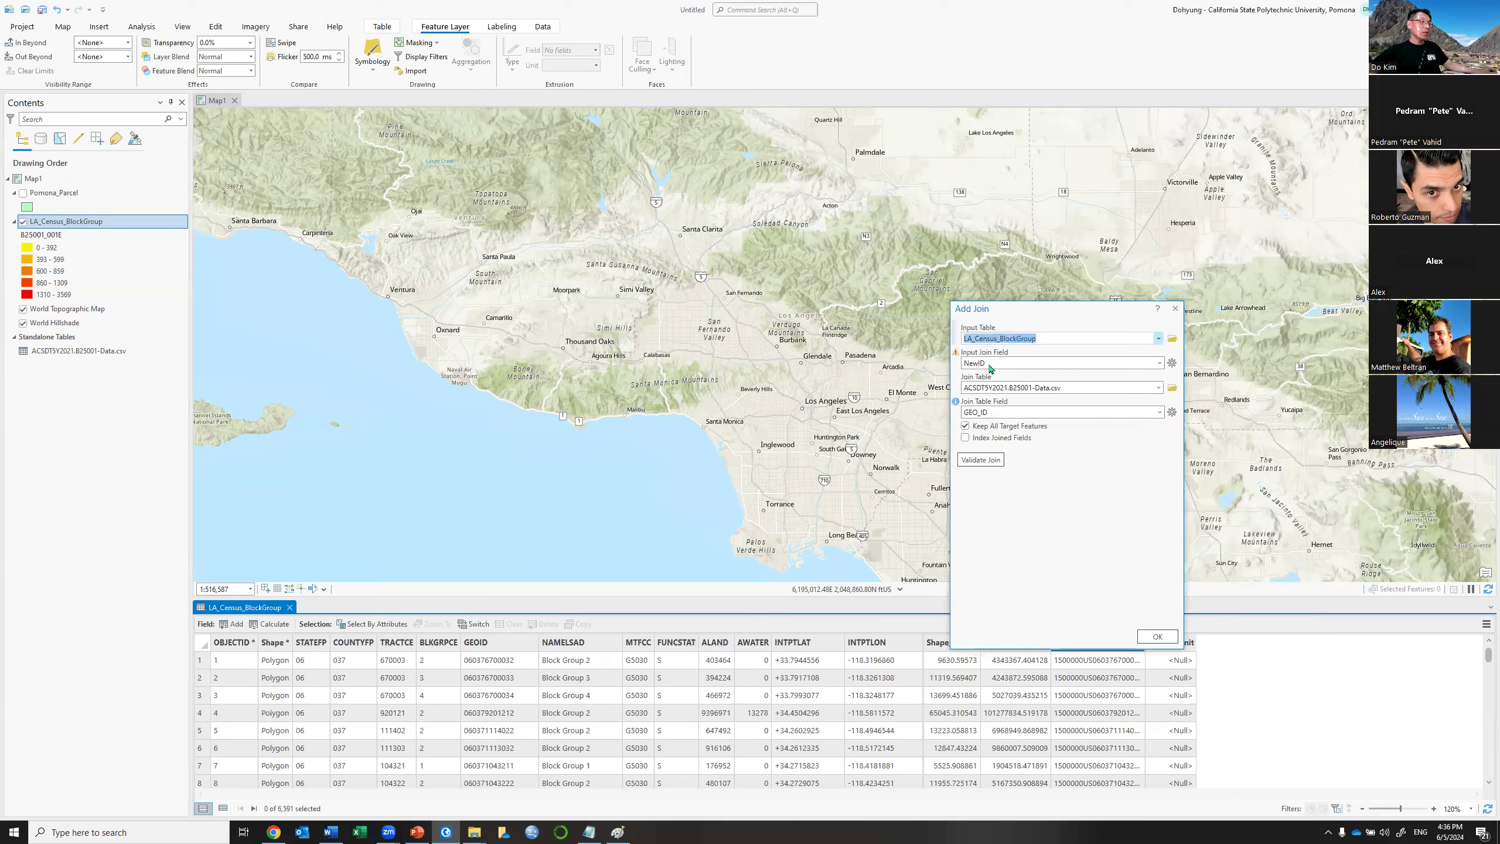
pyautogui.click(1157, 635)
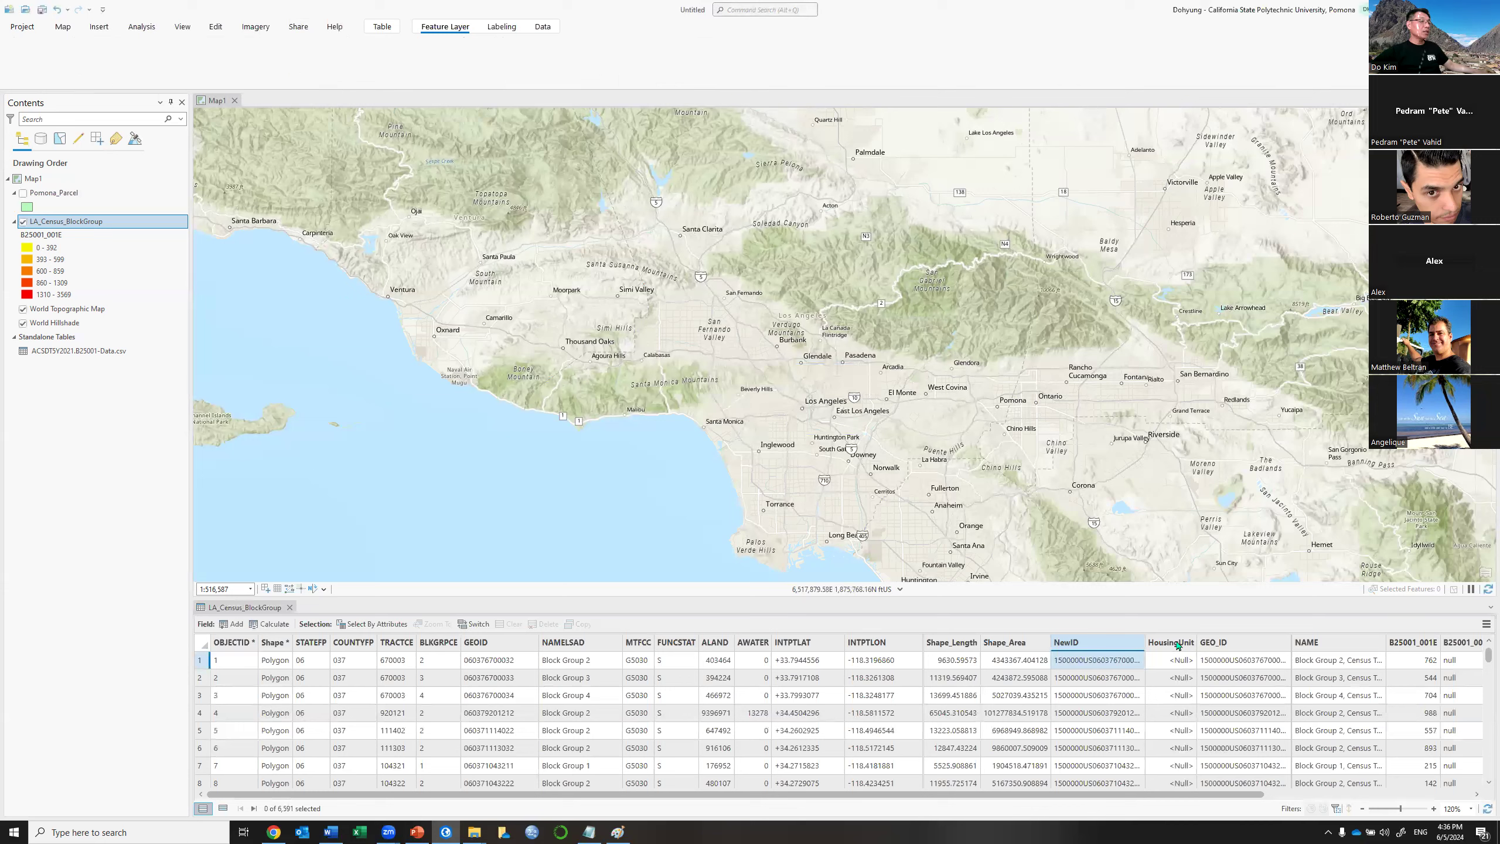
# Calculate the HousingUnit field from the joined B25001_001E field.
pyautogui.click(1178, 642)
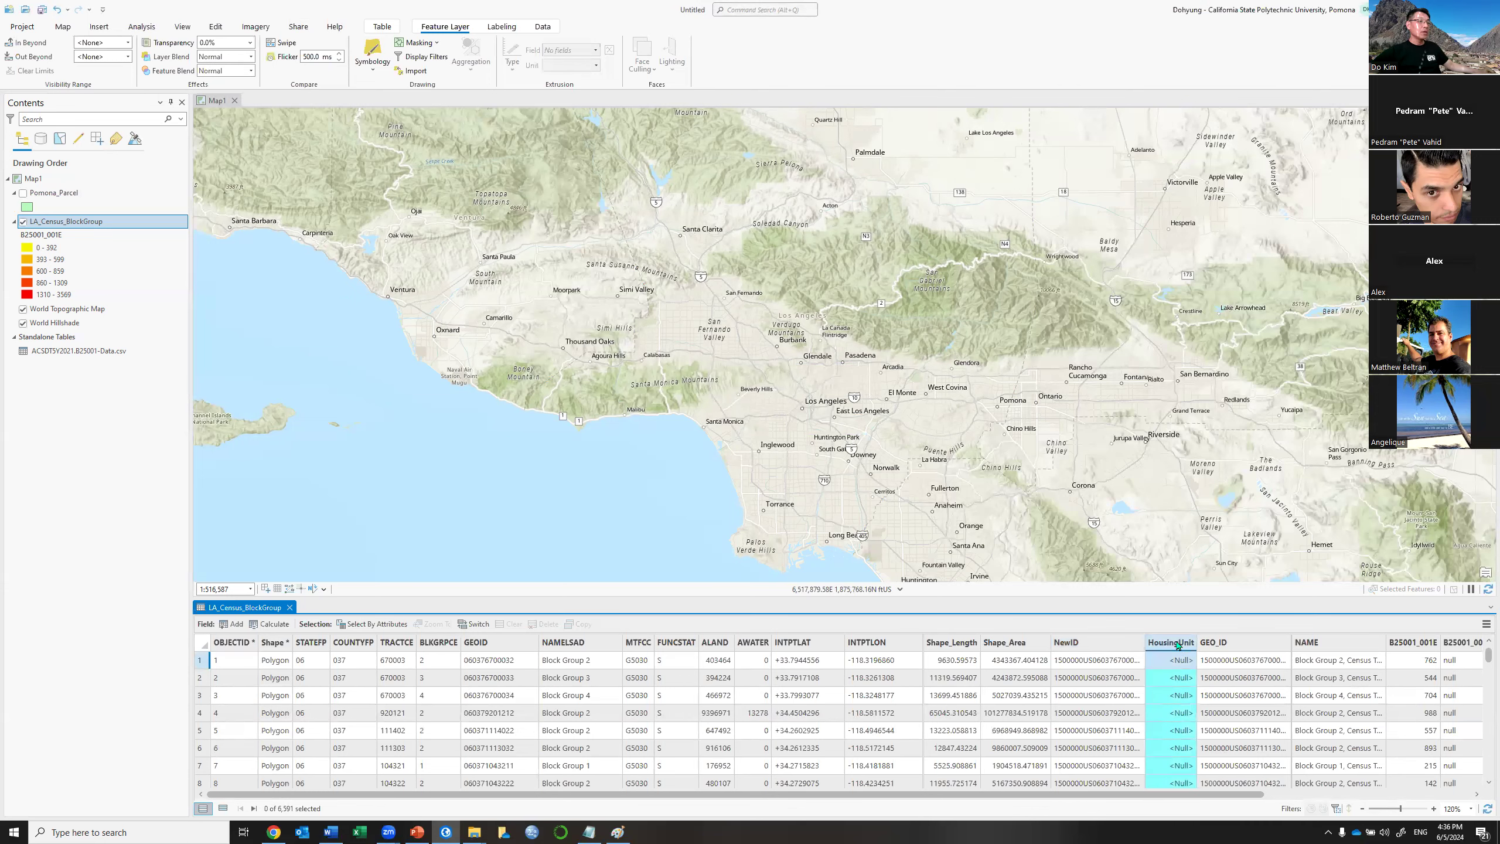
pyautogui.rightClick(1178, 644)
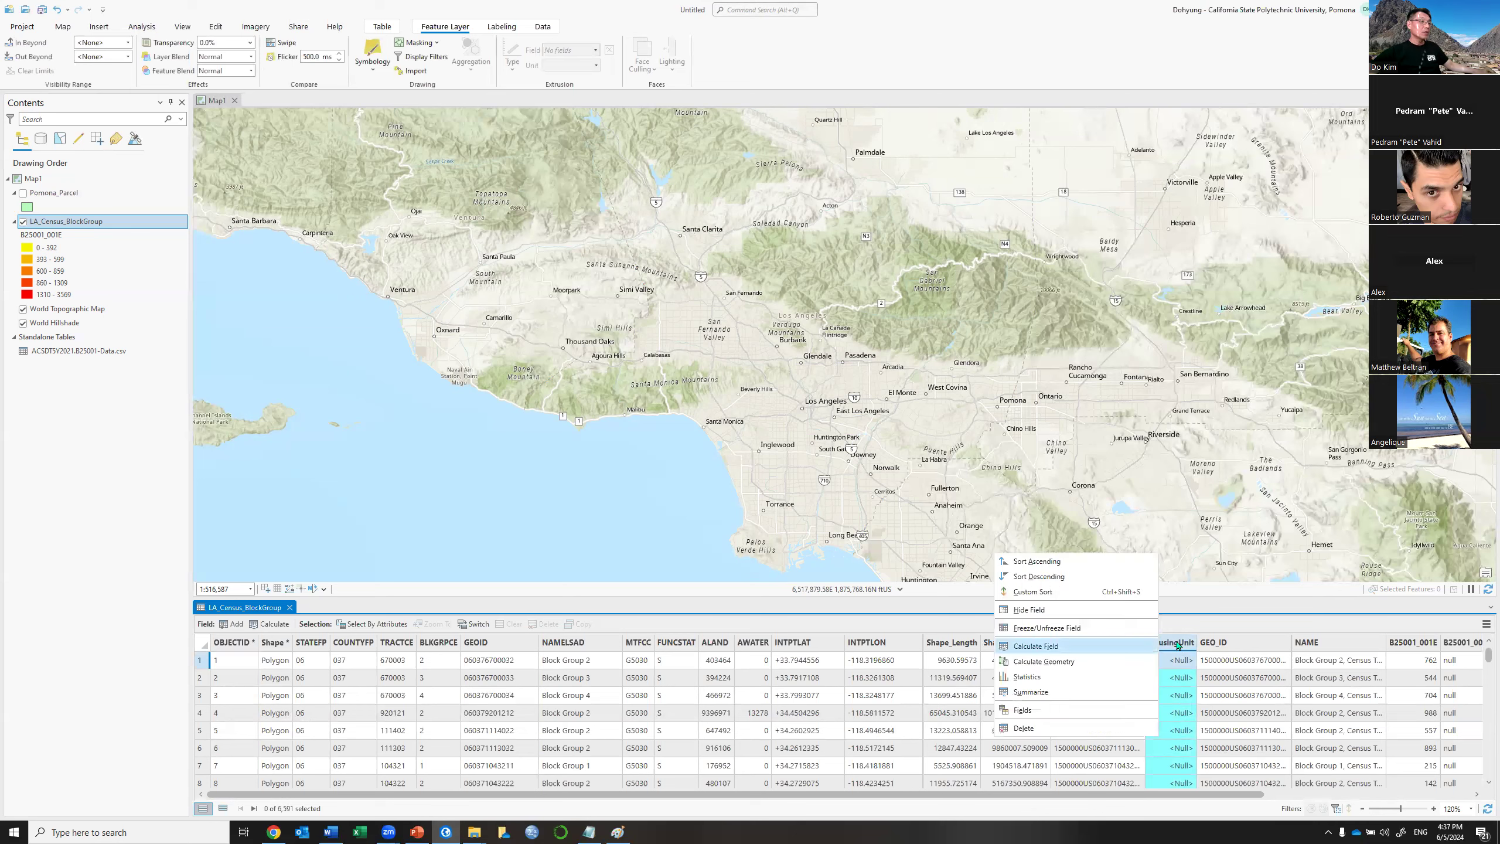
pyautogui.click(1040, 646)
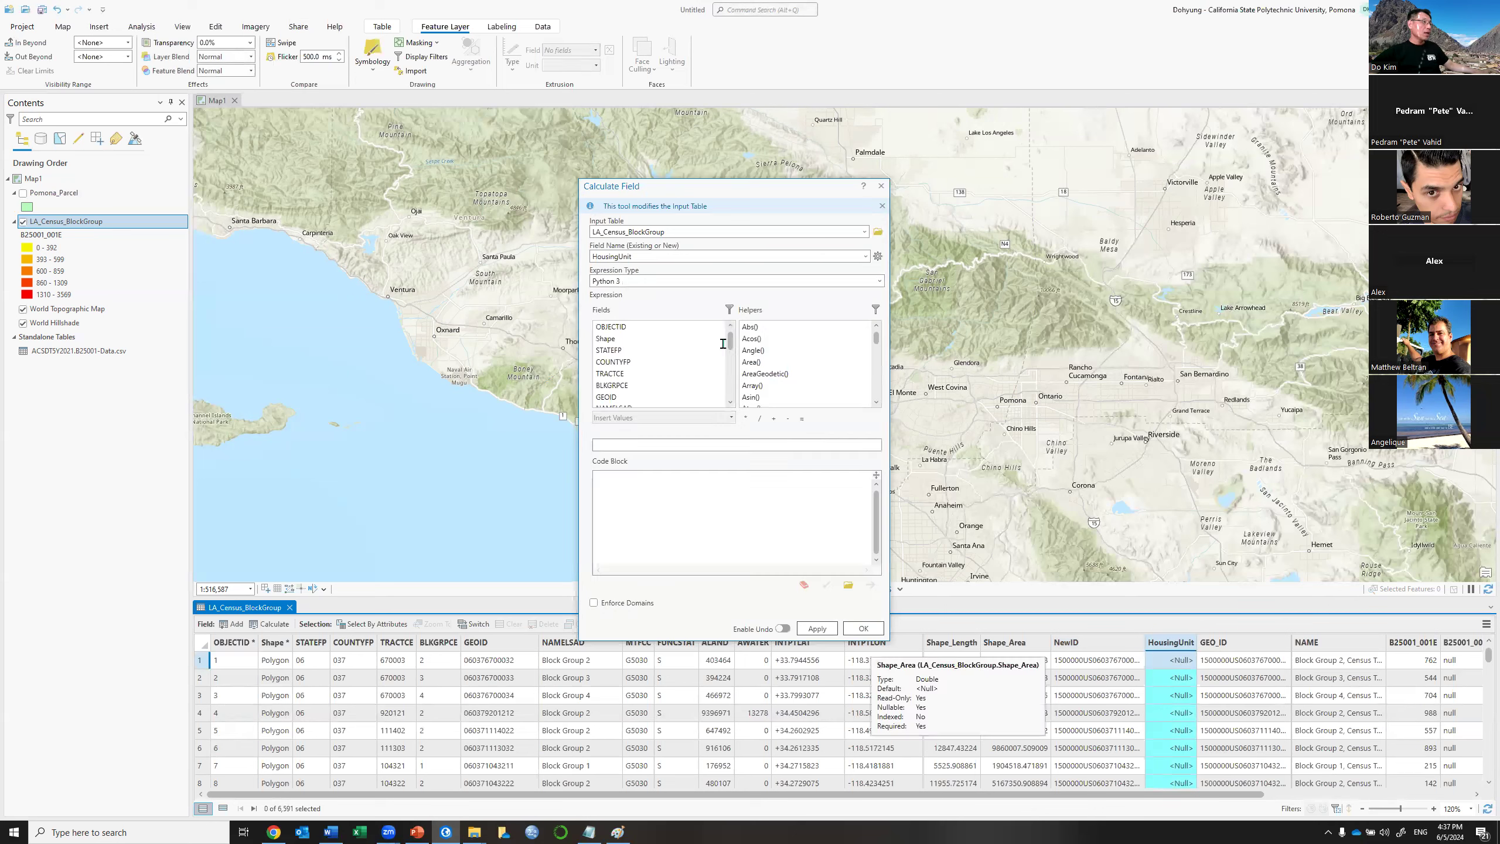
pyautogui.moveTo(731, 346); pyautogui.dragTo(730, 393)
pyautogui.moveTo(693, 443); pyautogui.dragTo(591, 443)
pyautogui.press('BackSpace')
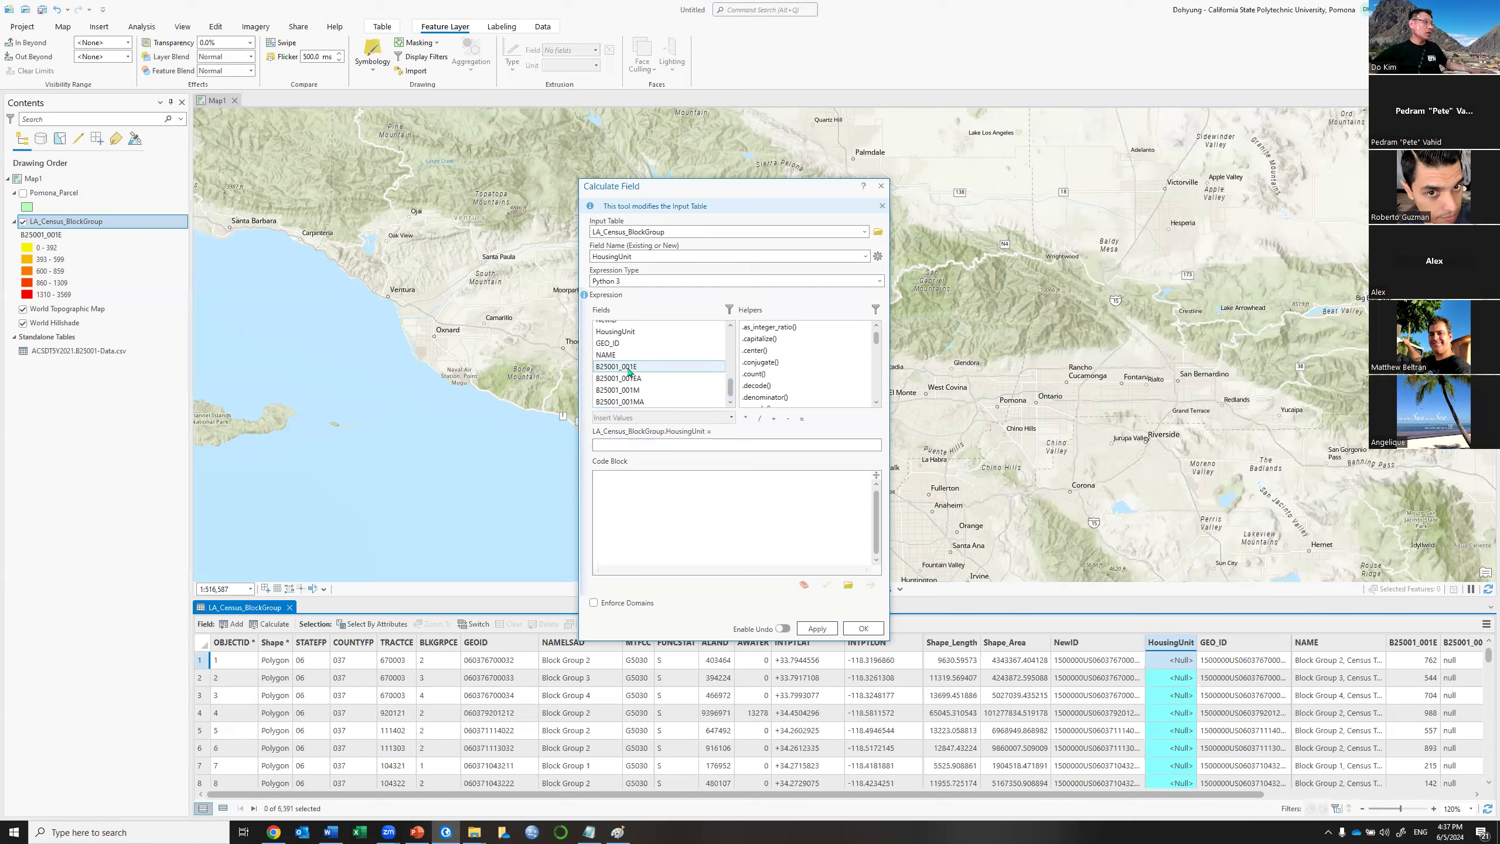
pyautogui.doubleClick(629, 368)
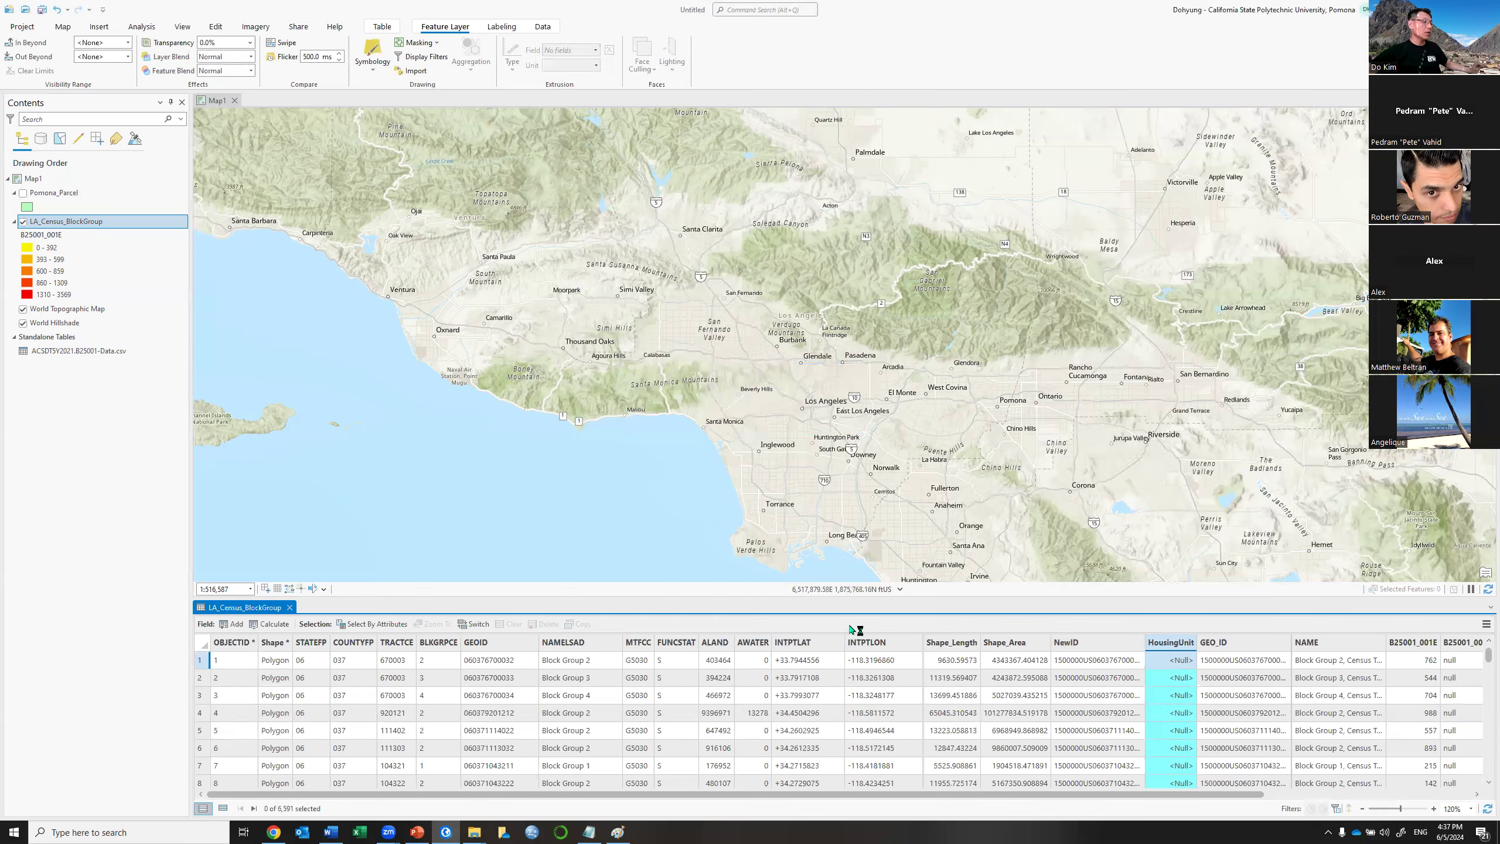
pyautogui.click(853, 628)
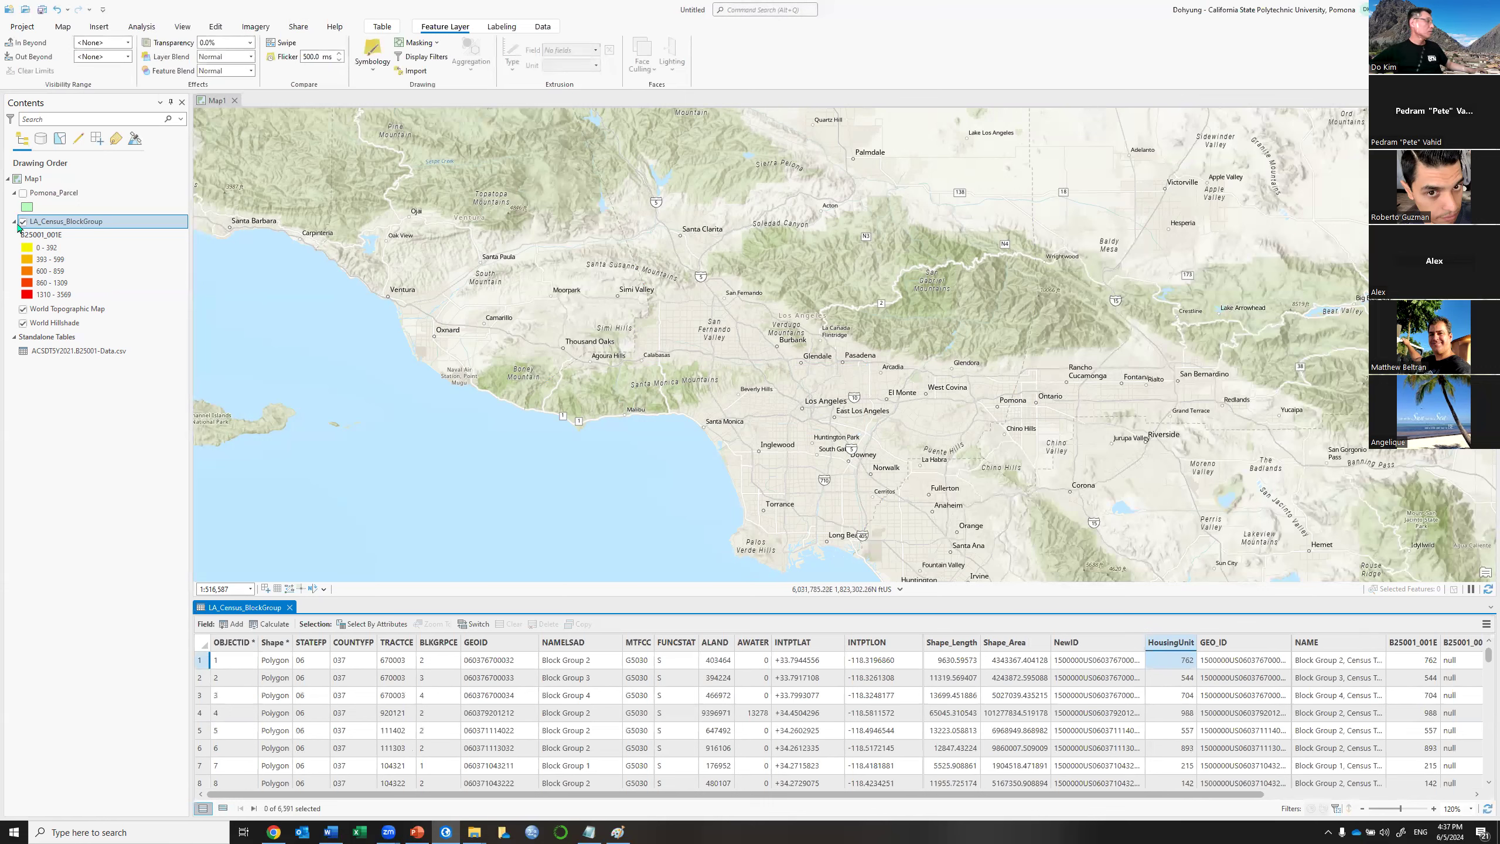
# Hide the LA_Census_BlockGroup layer and remove all joins from its table.
pyautogui.click(23, 221)
pyautogui.click(23, 222)
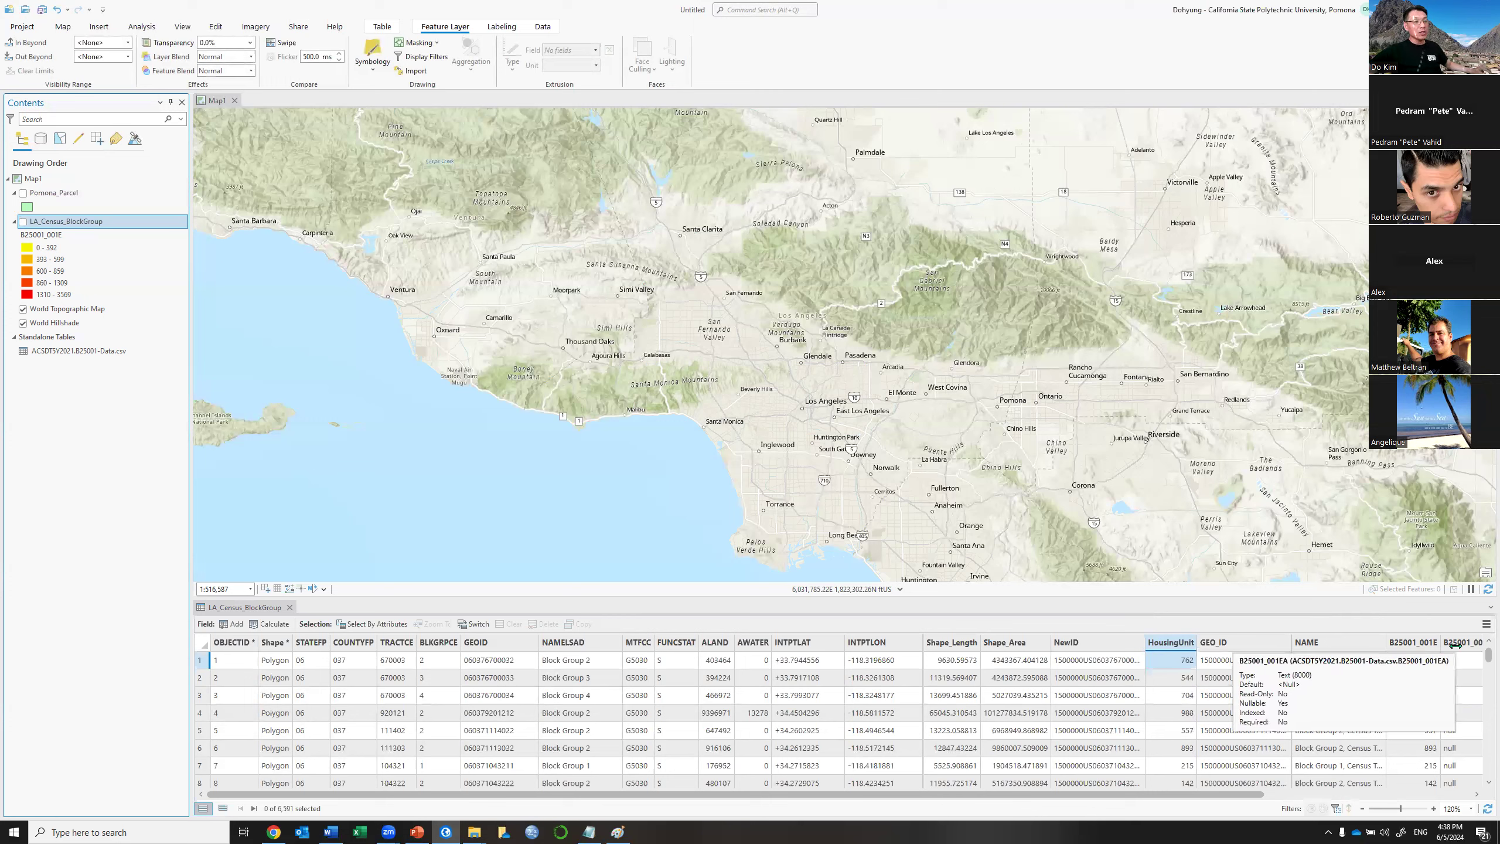
pyautogui.click(1486, 625)
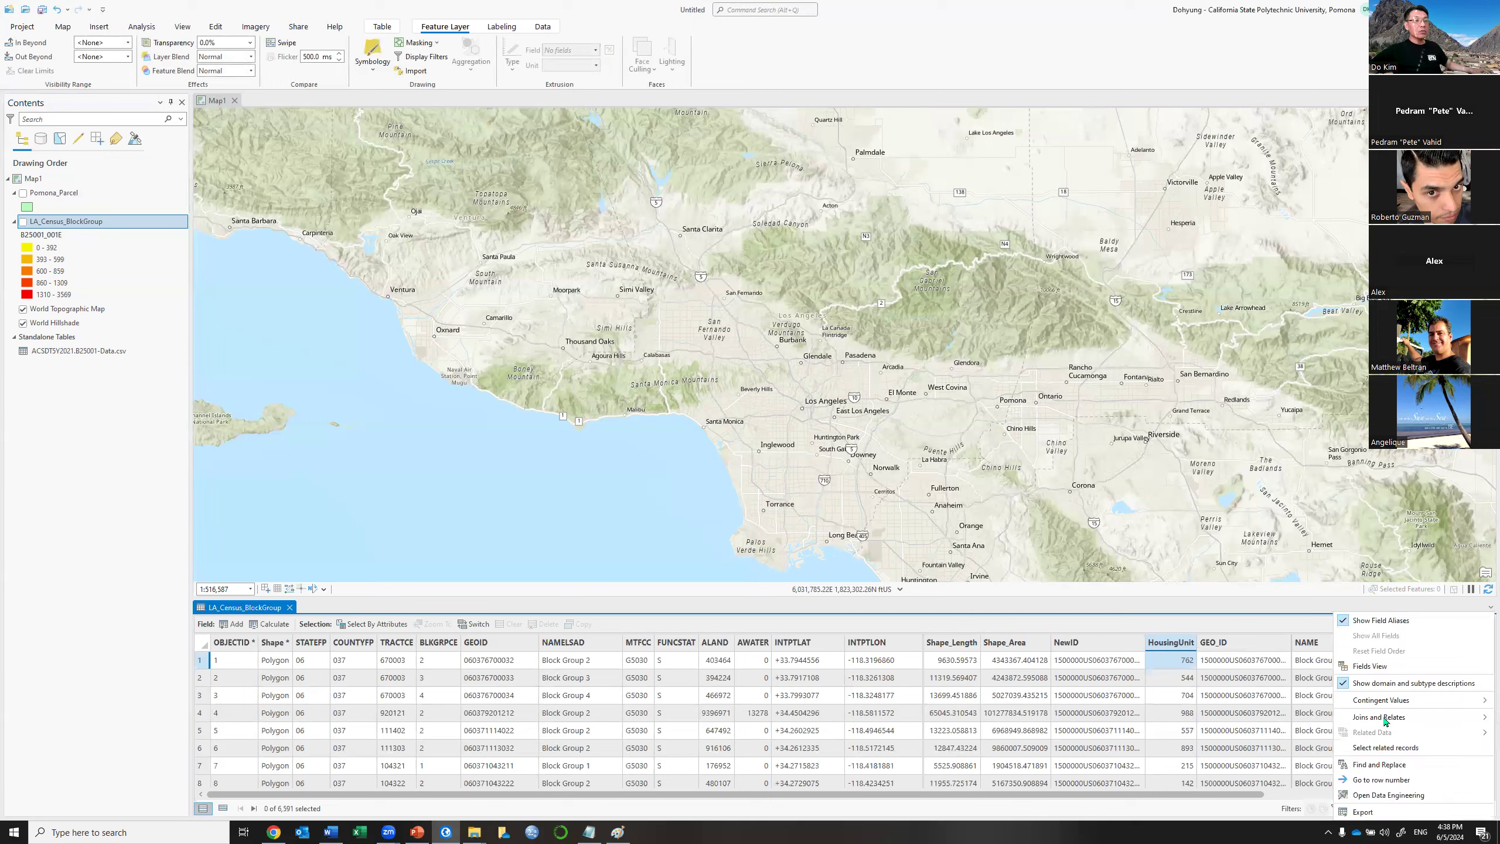
pyautogui.moveTo(1382, 718)
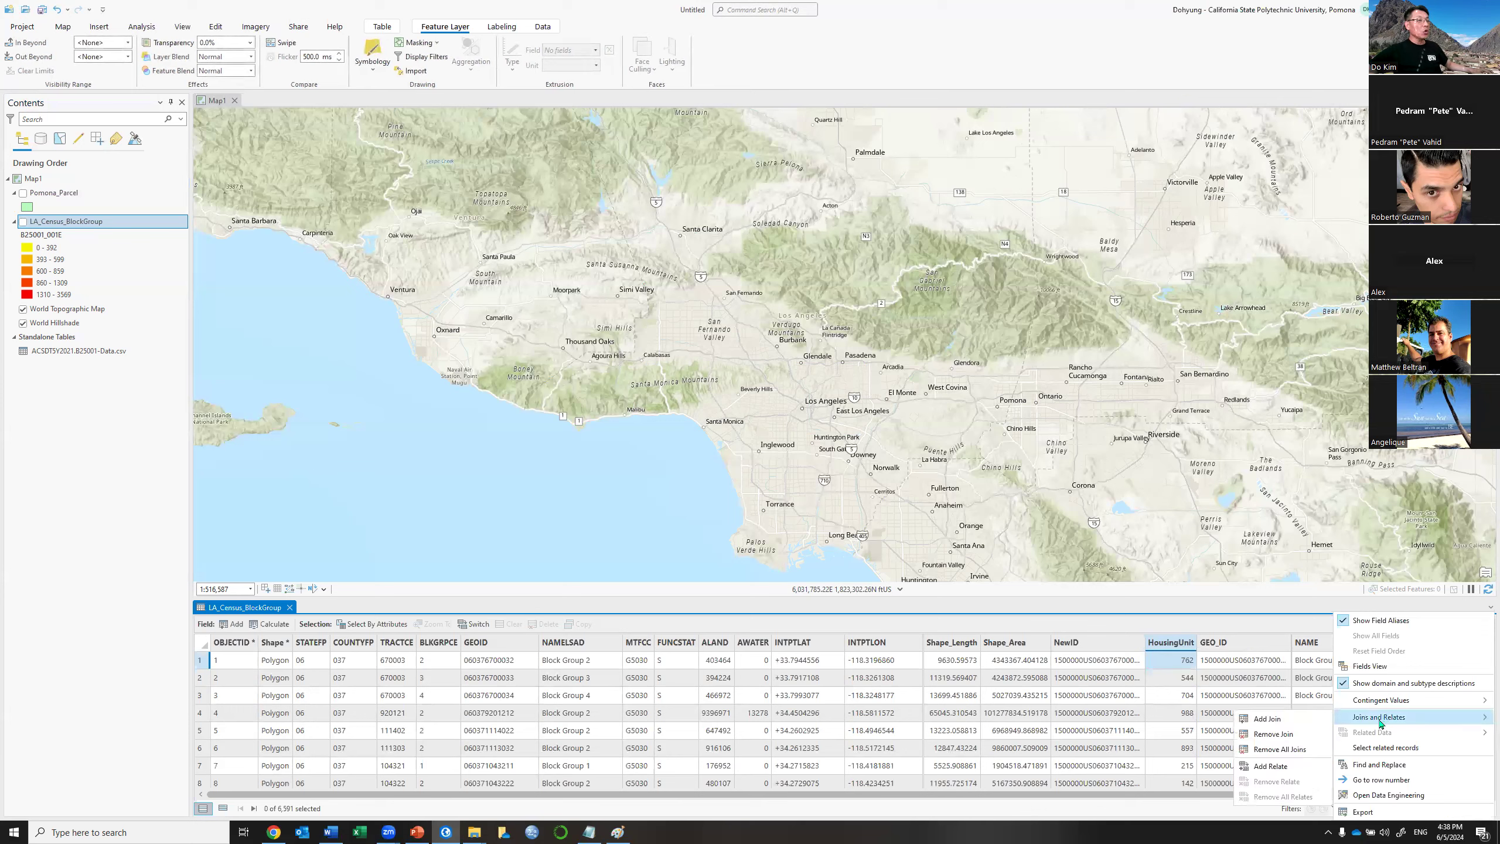
pyautogui.click(1289, 750)
pyautogui.click(780, 441)
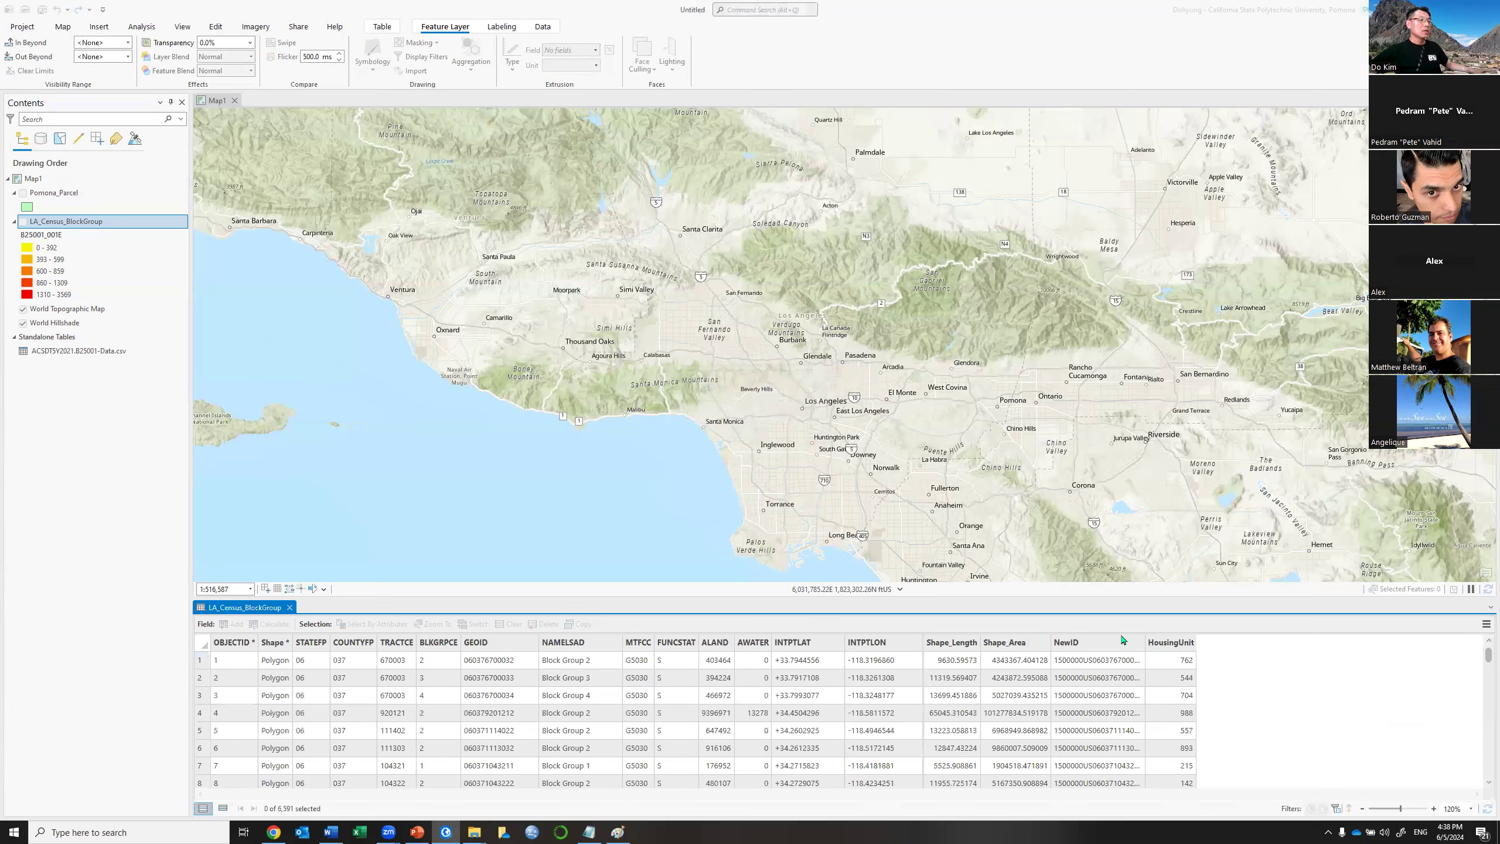
pyautogui.click(1223, 658)
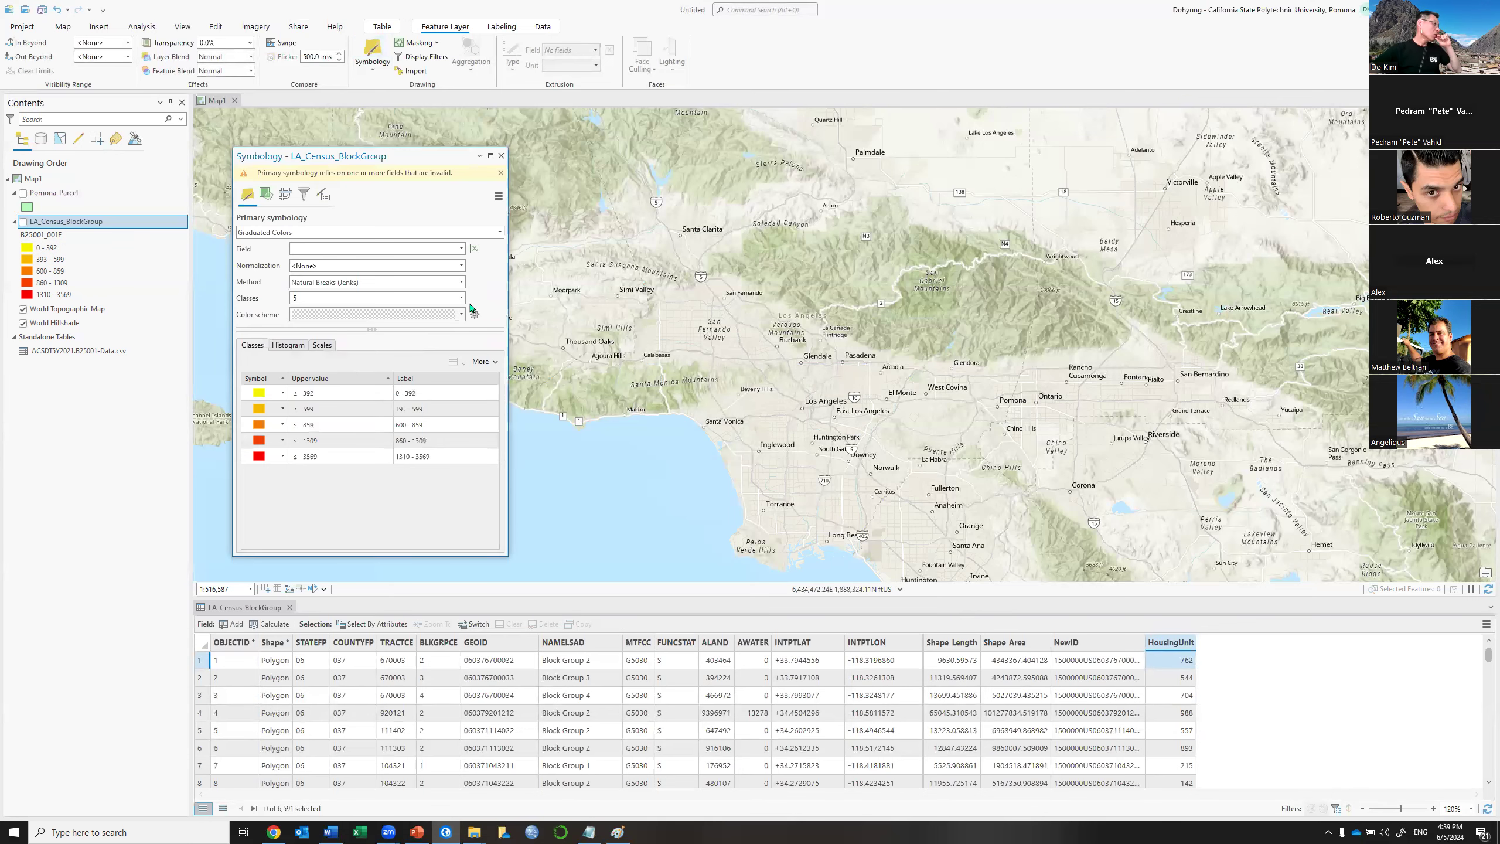
# Symbolize LA_Census_BlockGroup with Single Symbol, close the symbology settings and show the layer on the map.
pyautogui.click(499, 233)
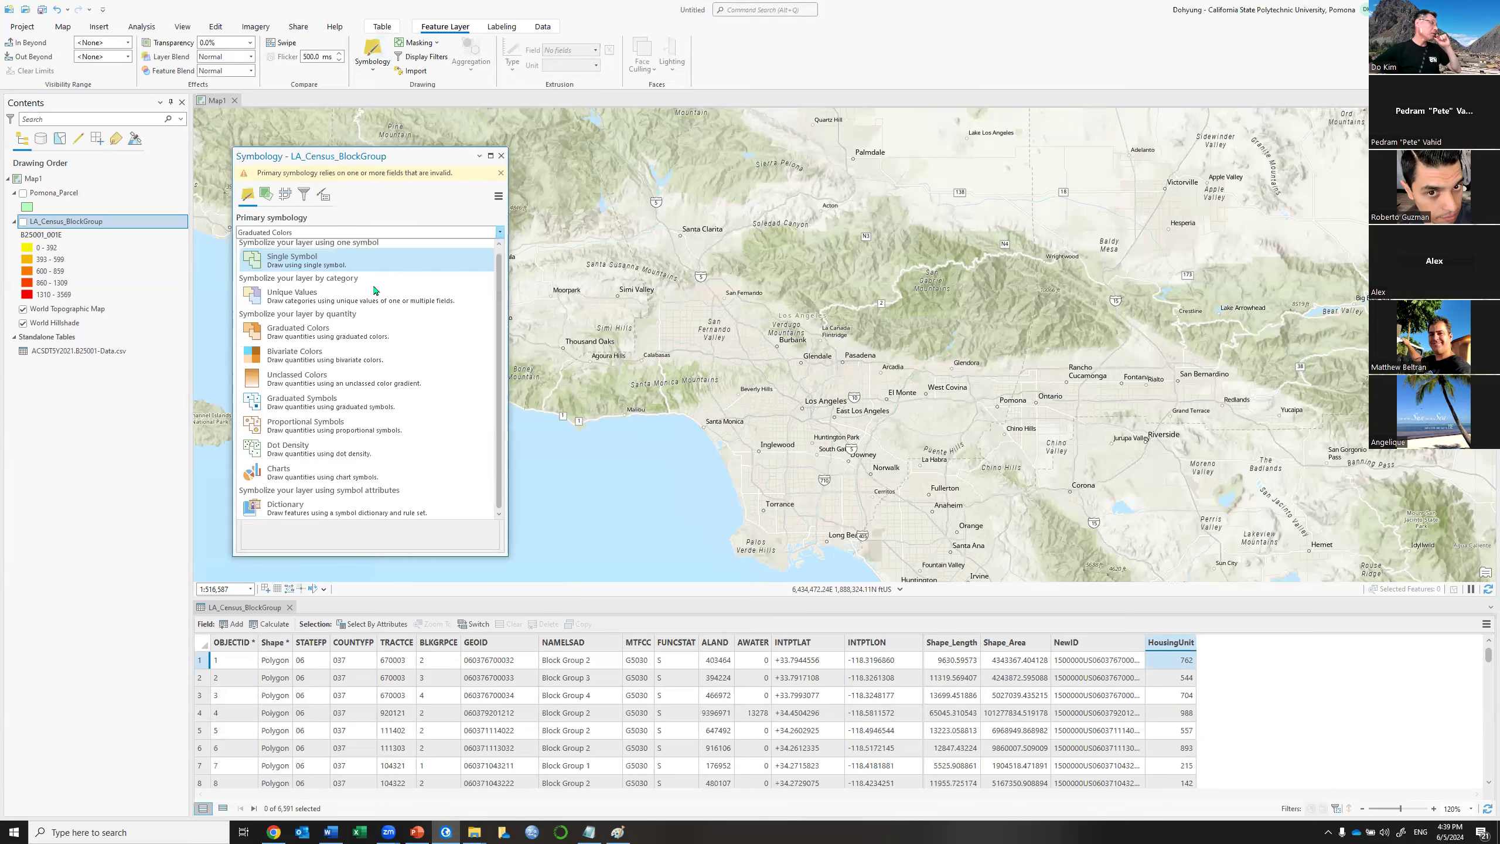
pyautogui.click(381, 264)
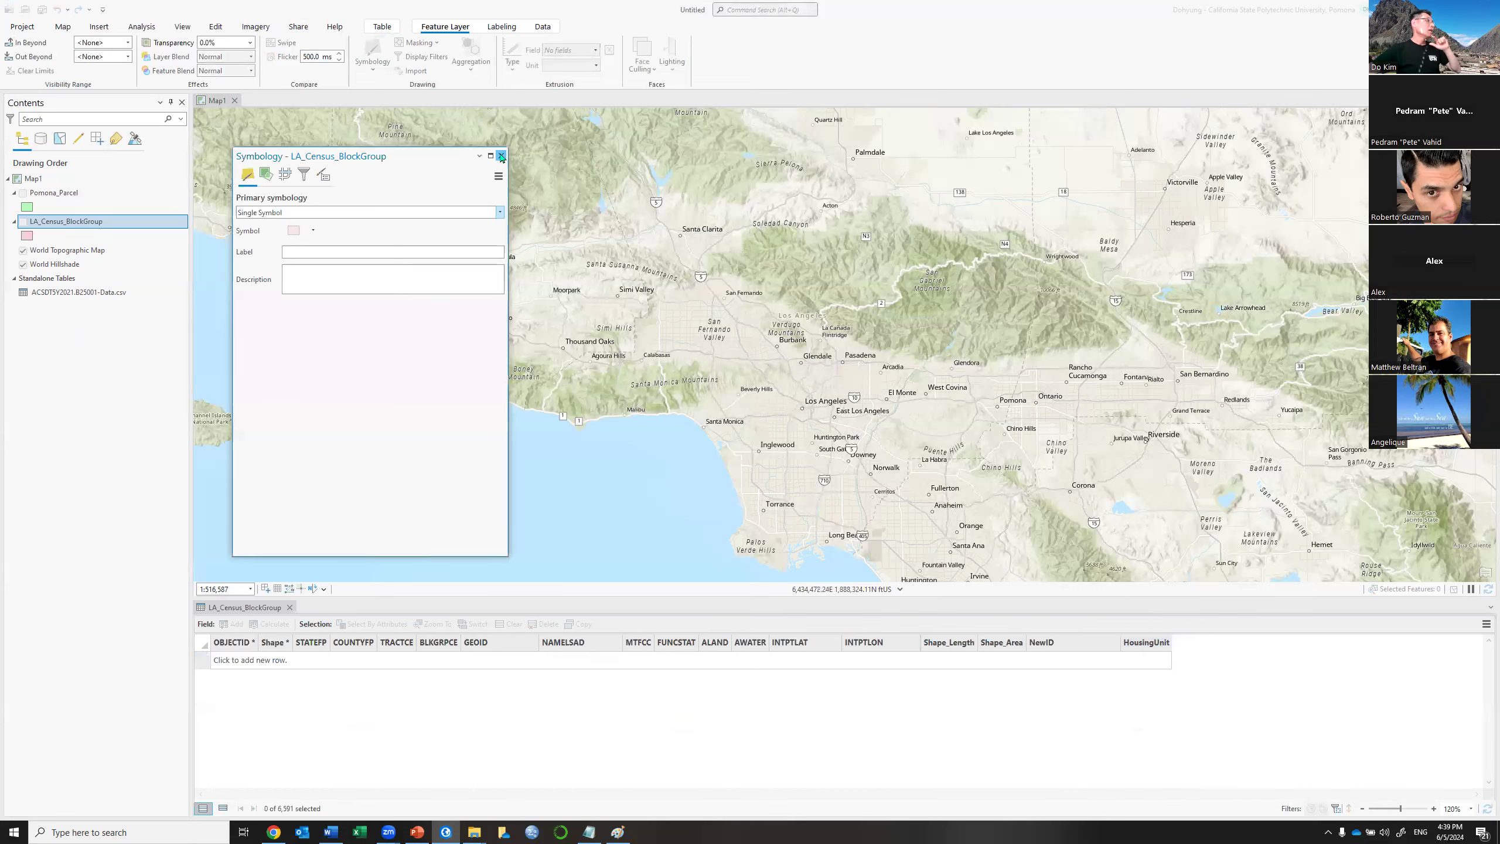
pyautogui.click(502, 156)
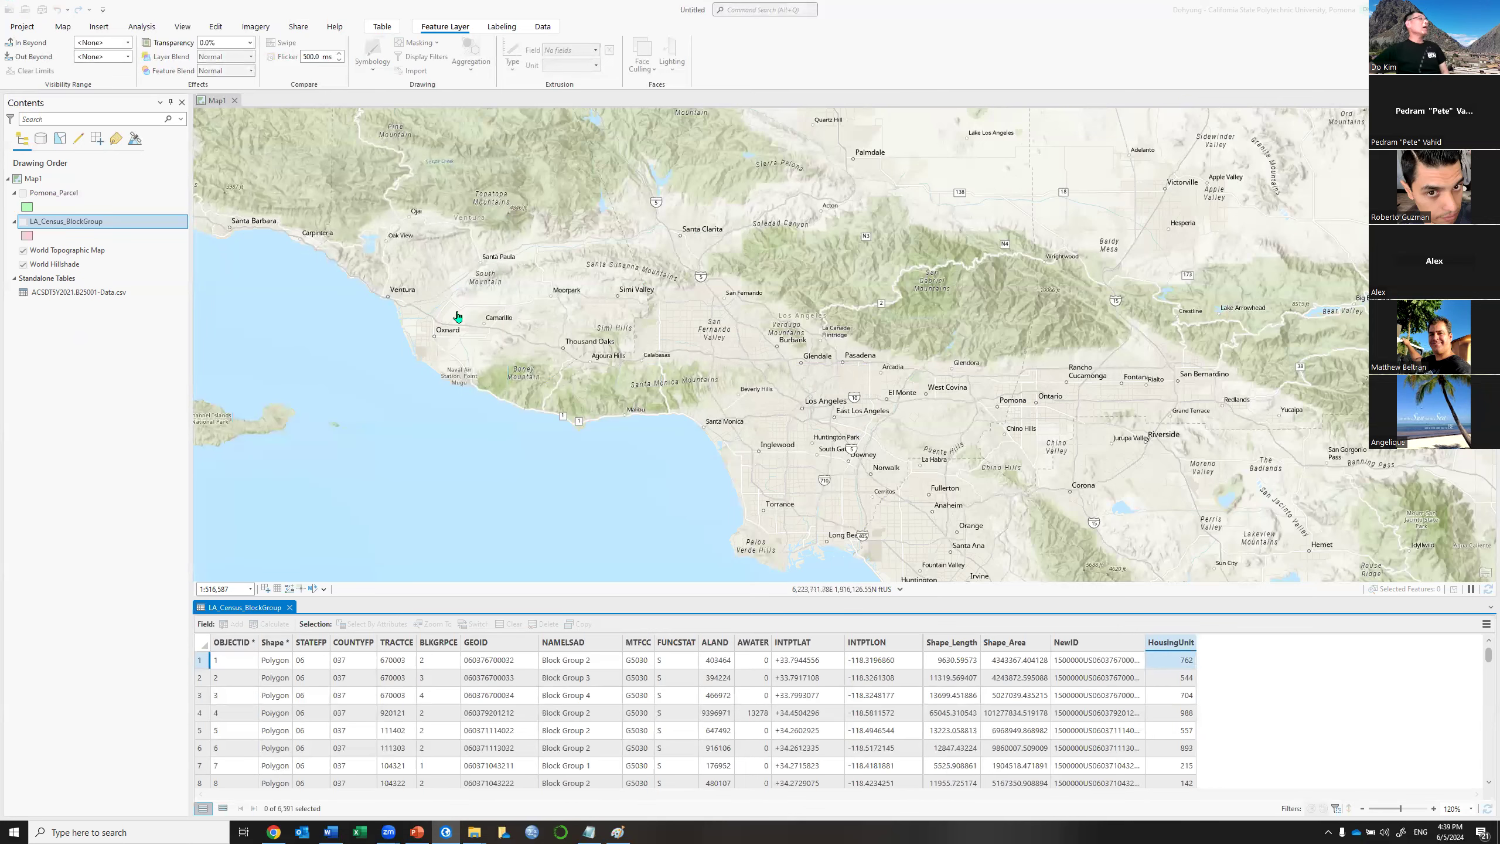
pyautogui.click(24, 222)
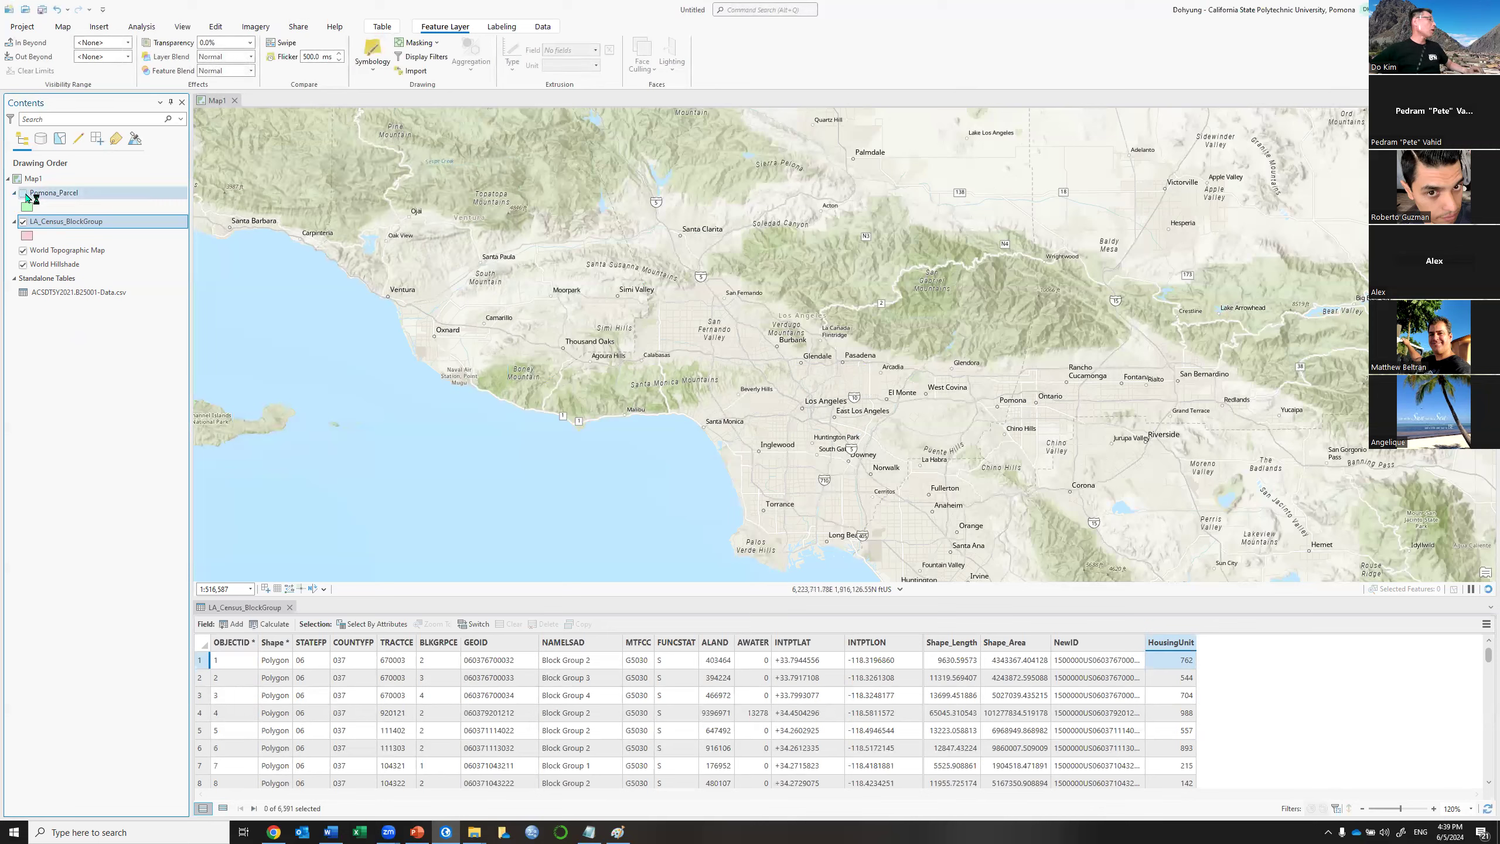
# Show the Pomona_Parcel layer and open its attribute table in a new vertical tab group beside the block group table.
pyautogui.click(21, 194)
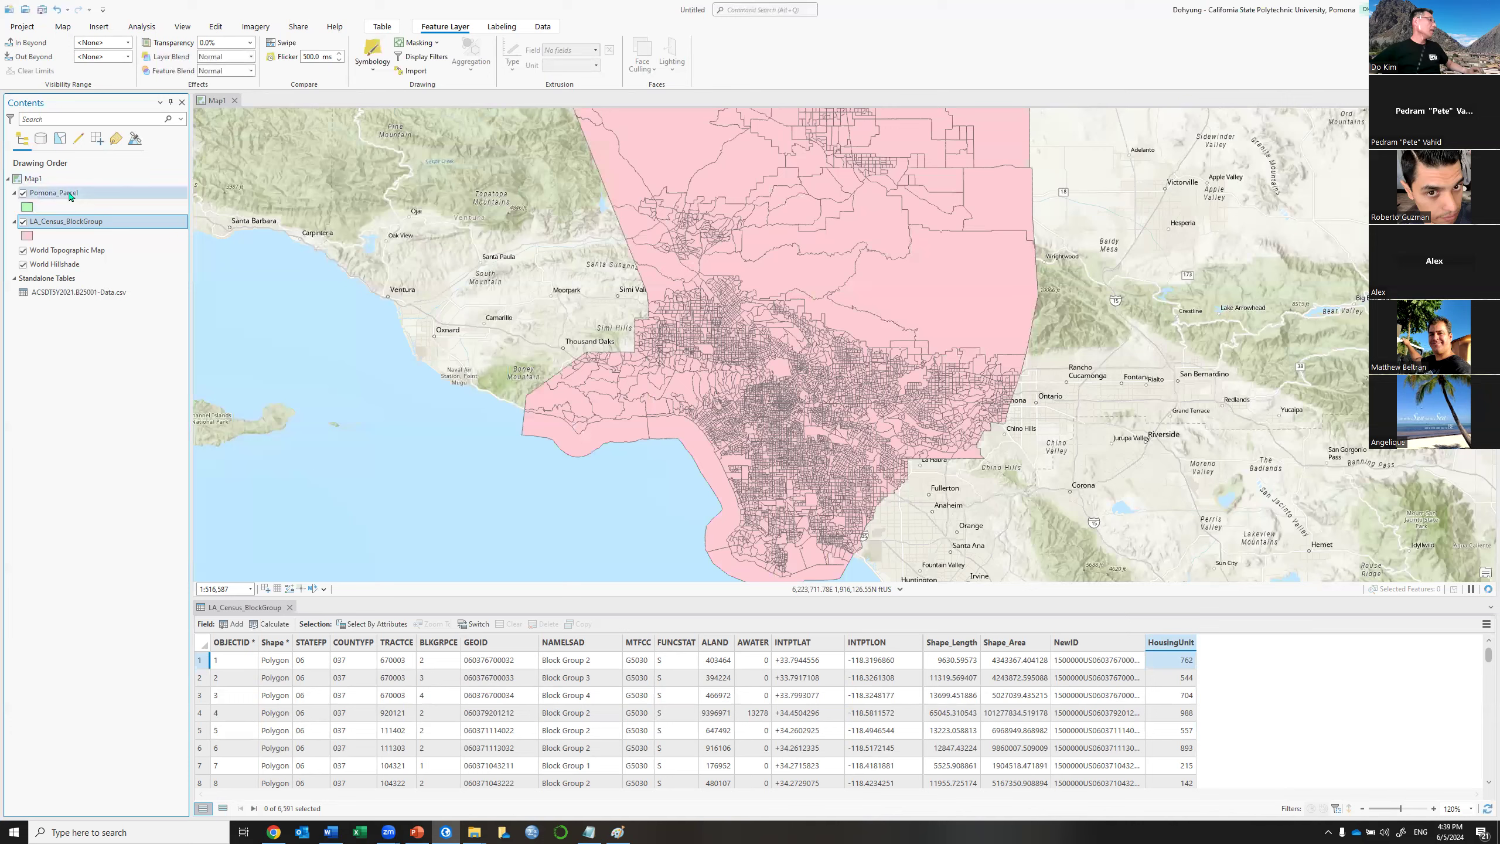
pyautogui.click(114, 196)
pyautogui.rightClick(114, 198)
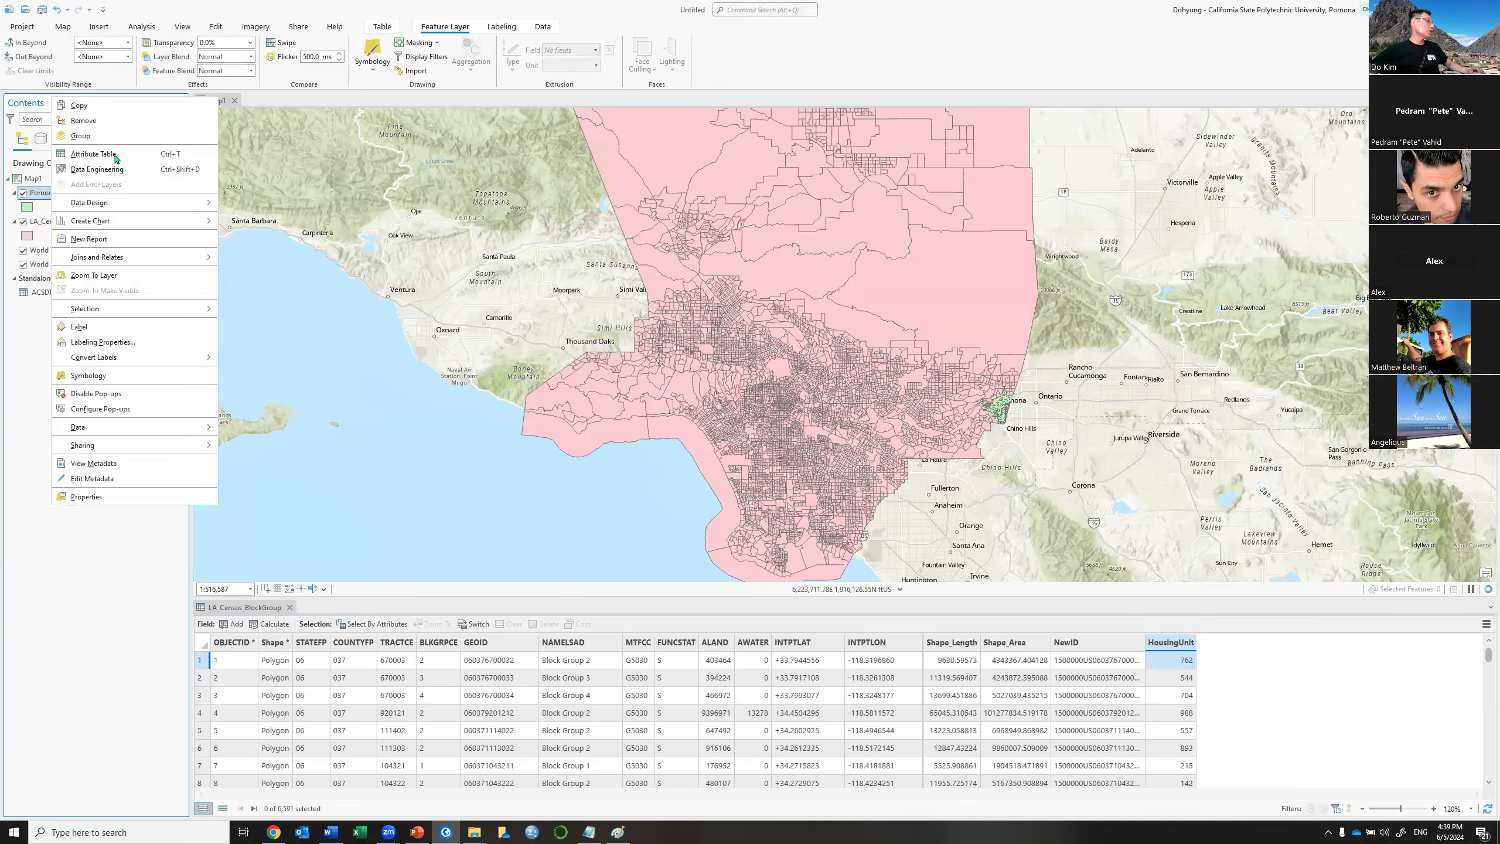
pyautogui.click(116, 158)
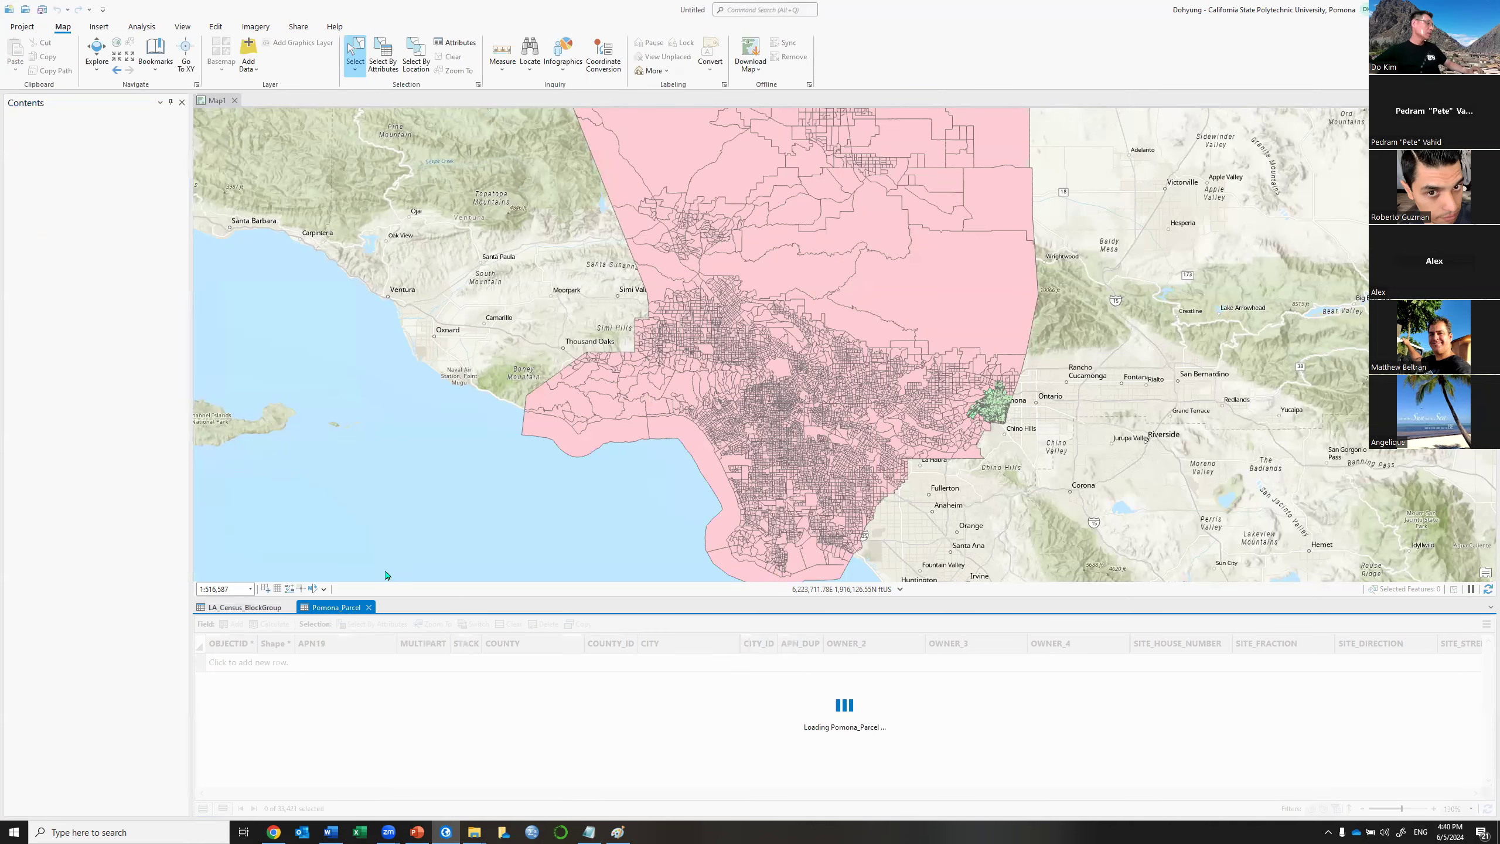
pyautogui.rightClick(334, 613)
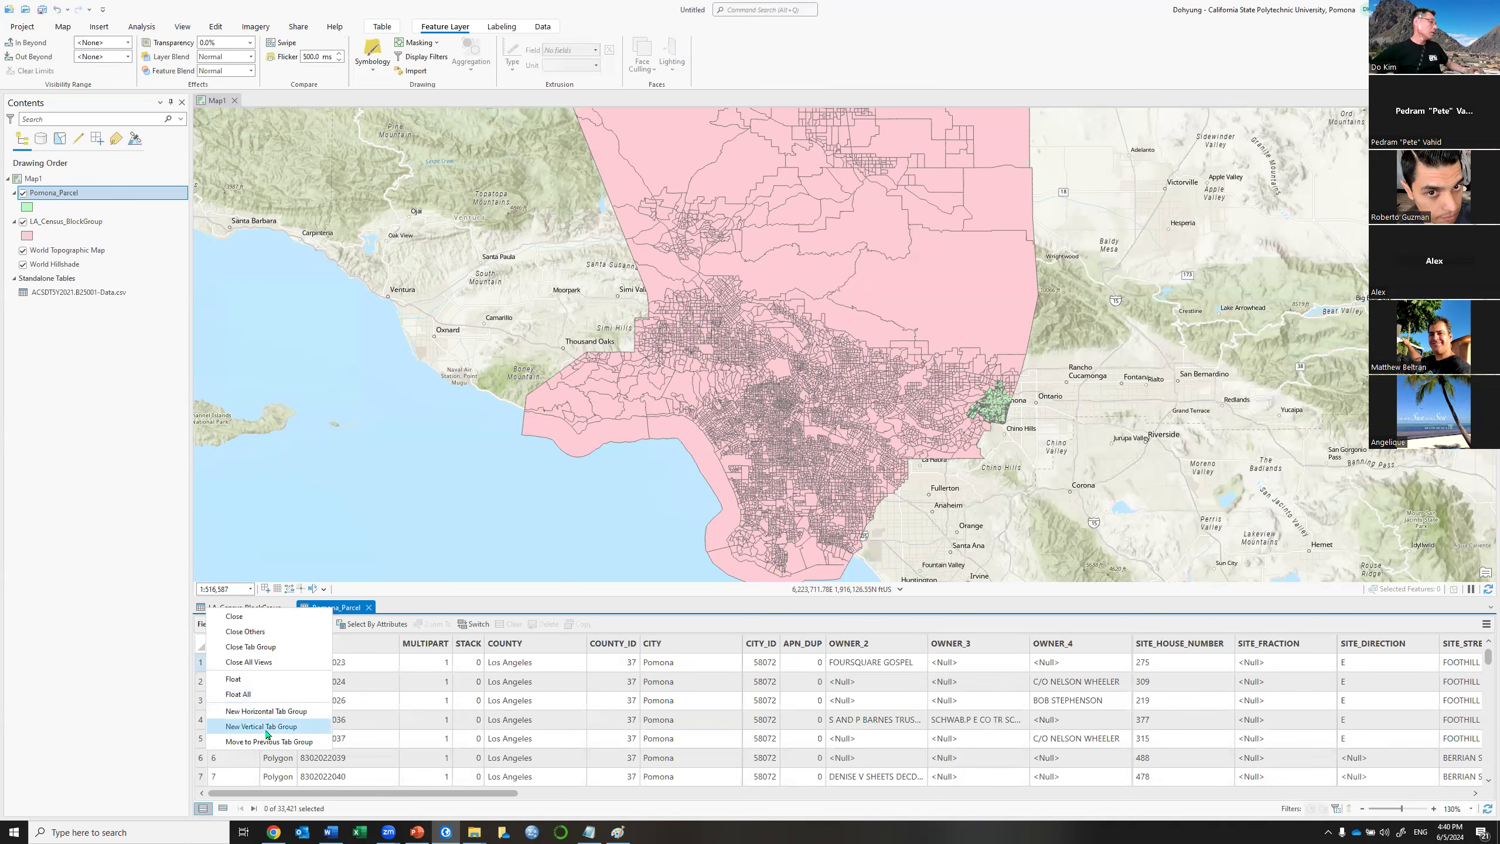
pyautogui.press('Escape')
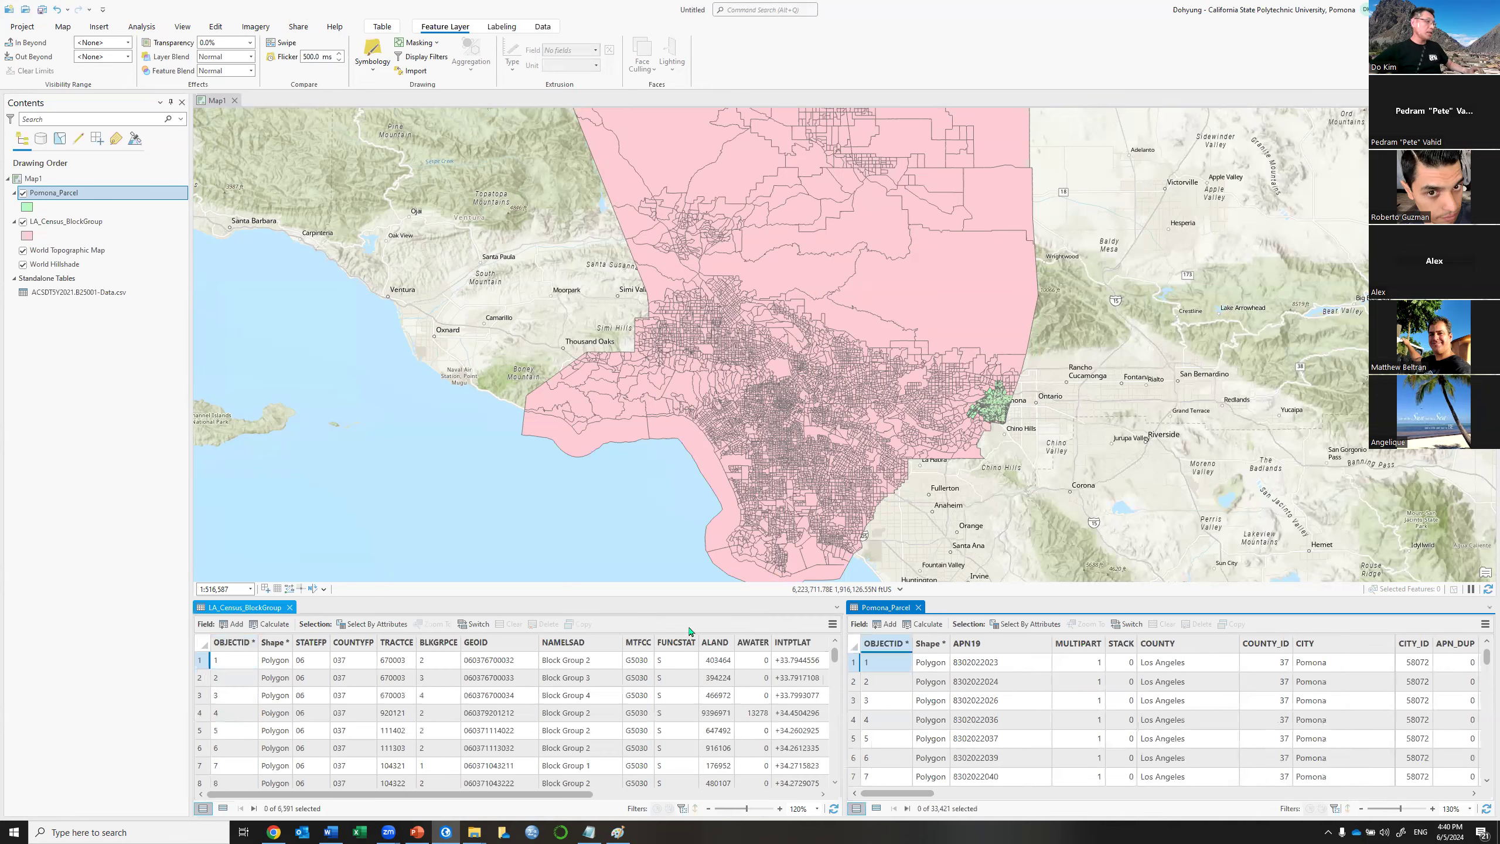
# Examine the block group table's HousingUnit, NewID and GEOID fields and the Pomona_Parcel table's fields for a common identifier.
pyautogui.moveTo(537, 794); pyautogui.dragTo(785, 805)
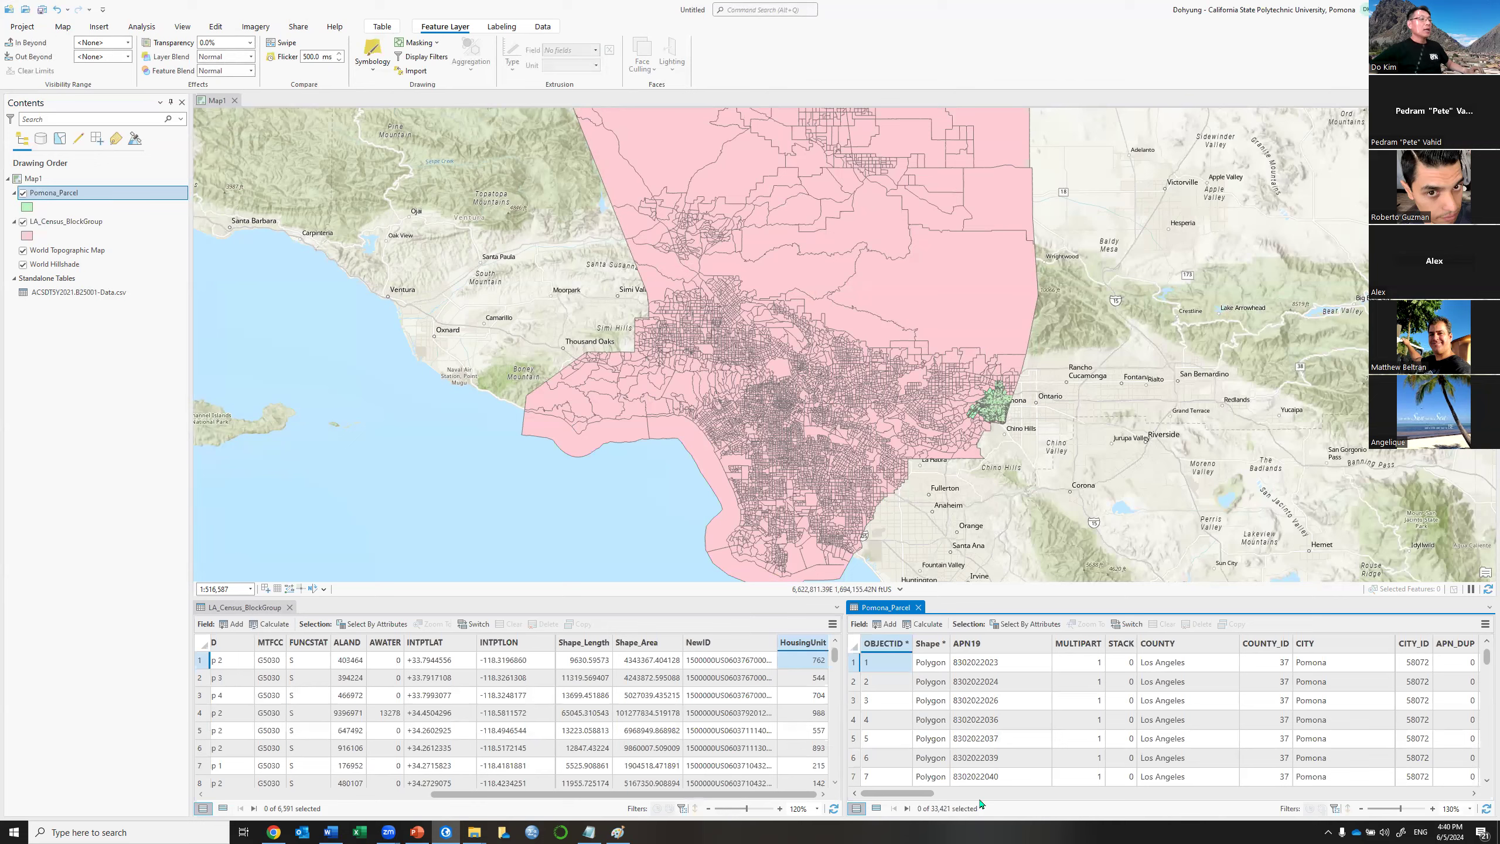
pyautogui.moveTo(890, 796); pyautogui.dragTo(771, 790)
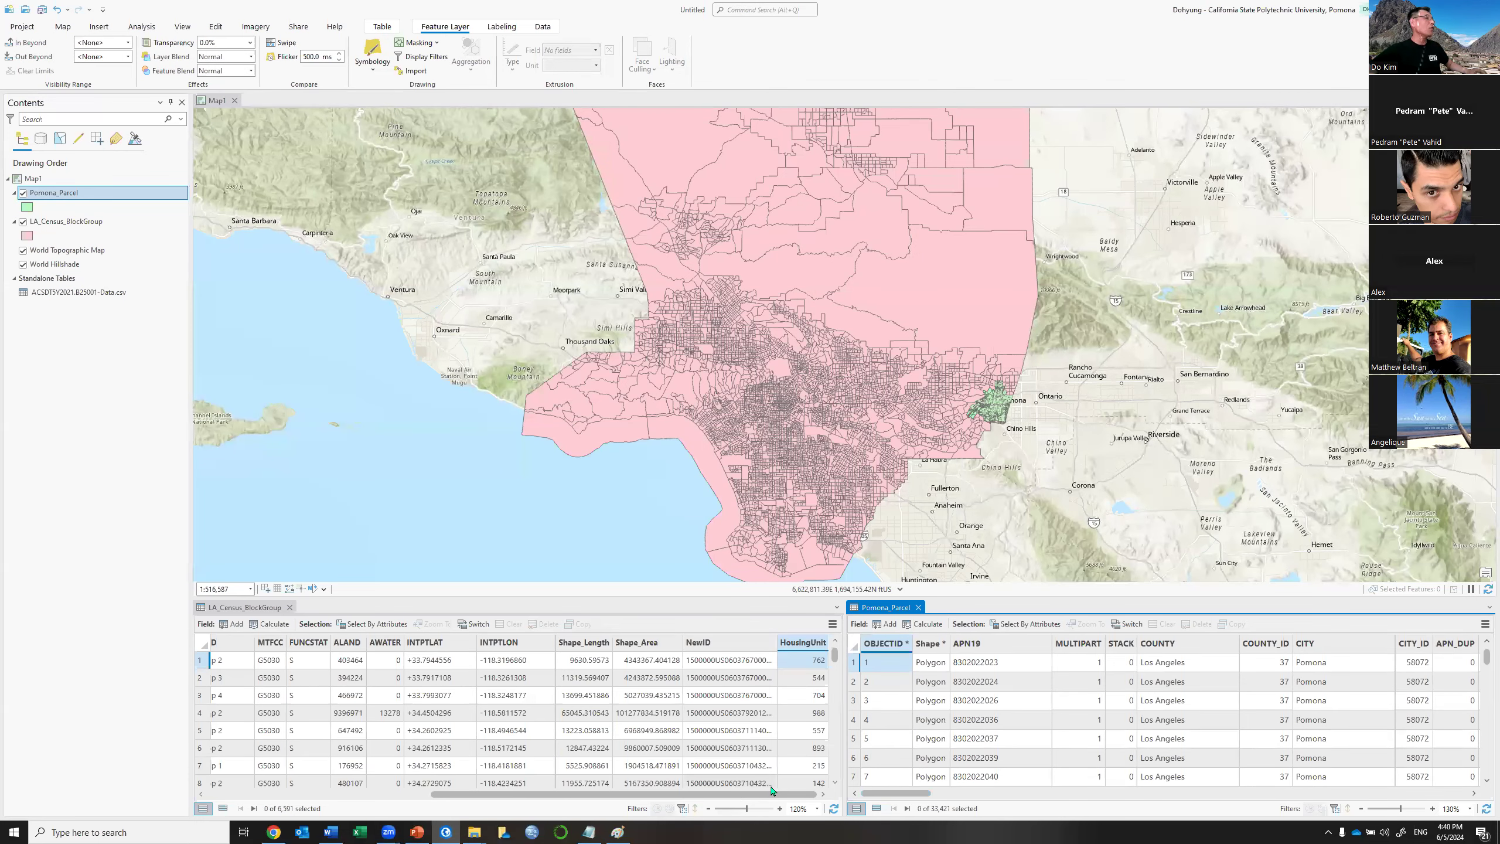
pyautogui.click(704, 643)
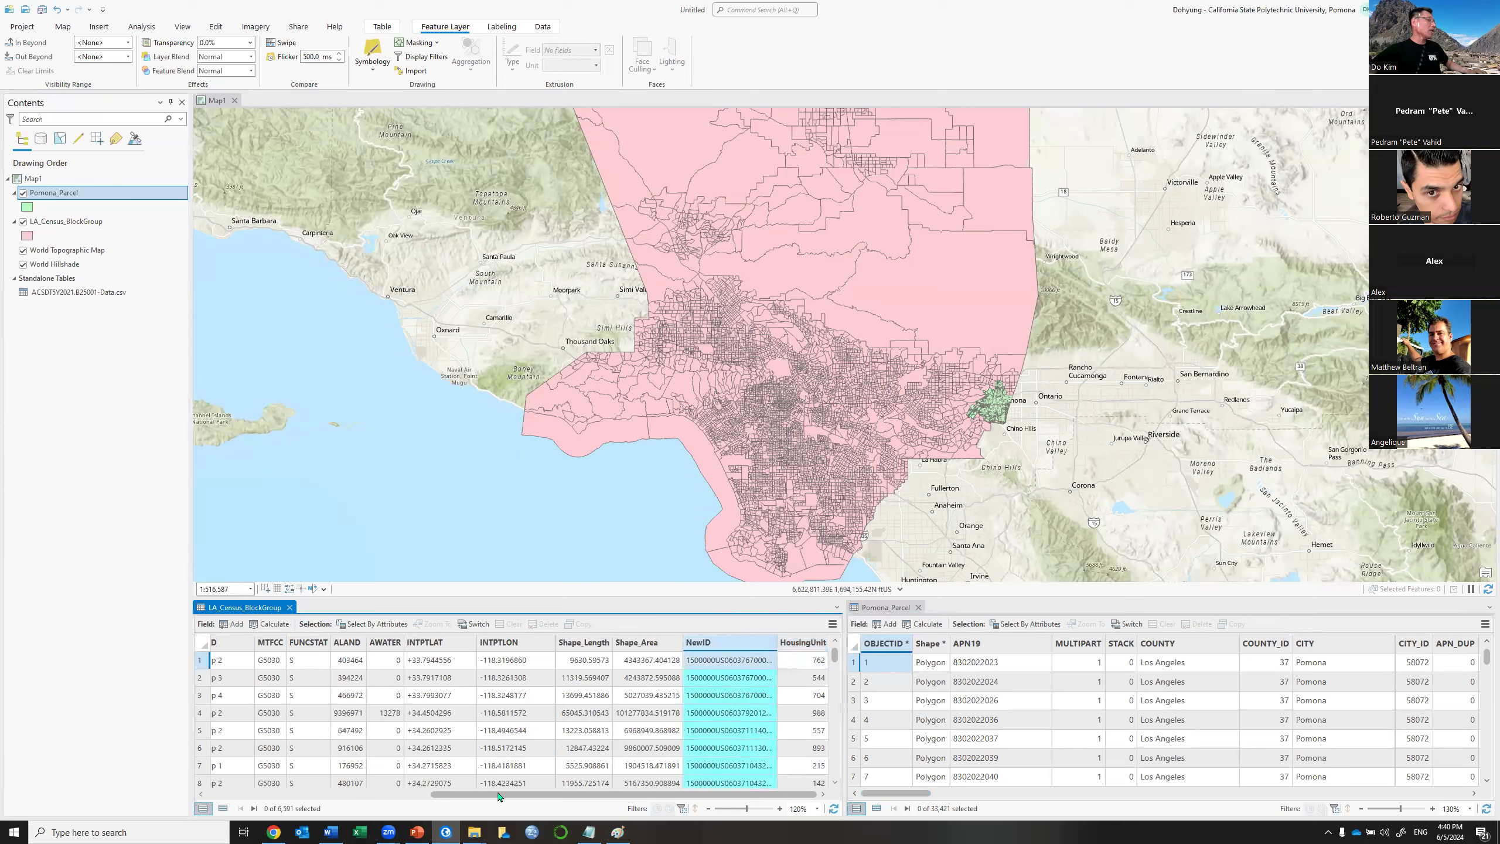
pyautogui.hscroll(-3, 482, 795)
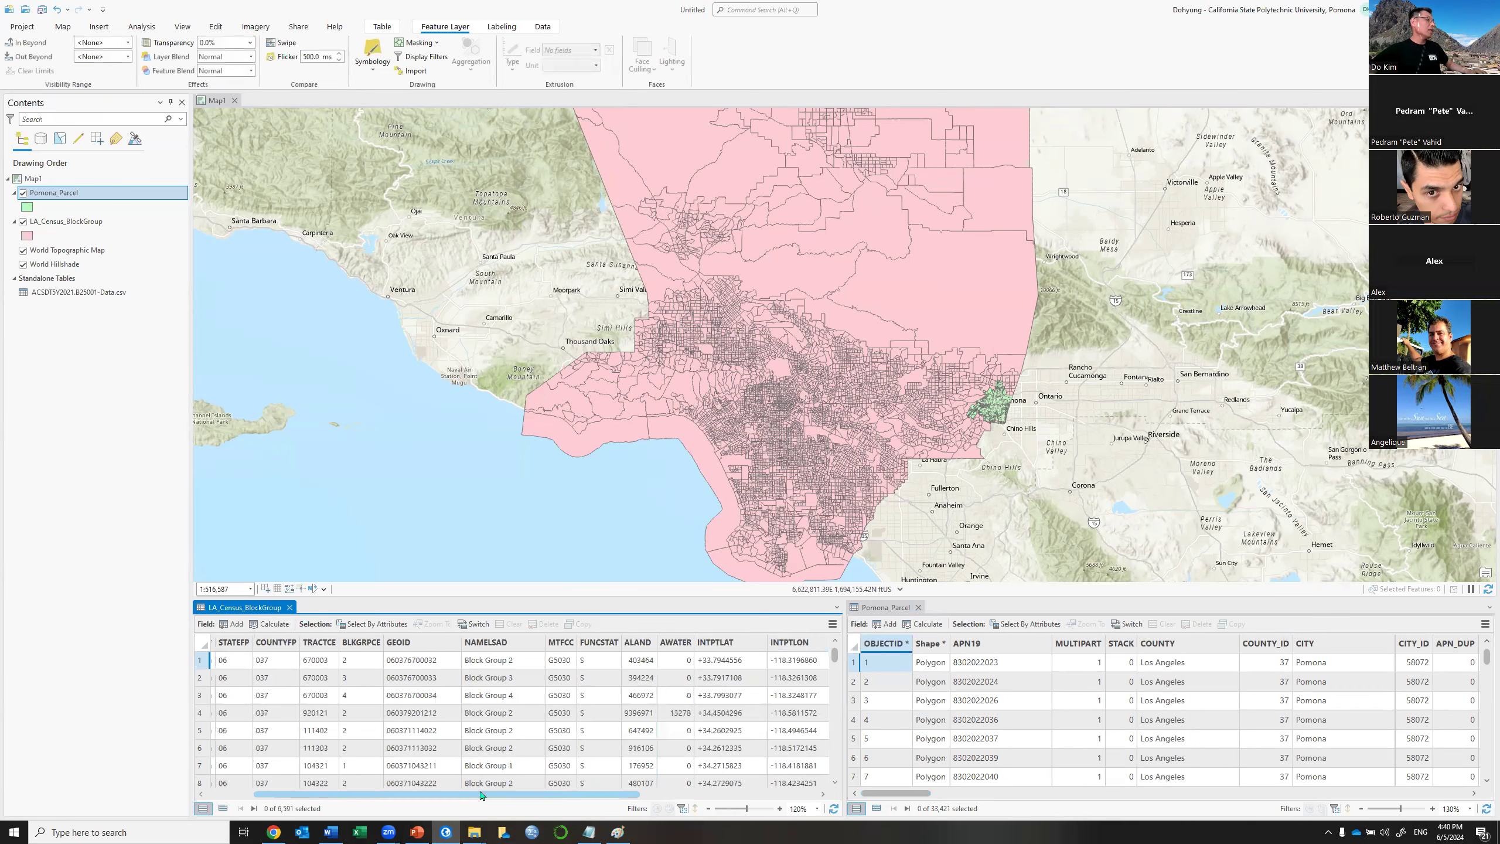
pyautogui.click(395, 643)
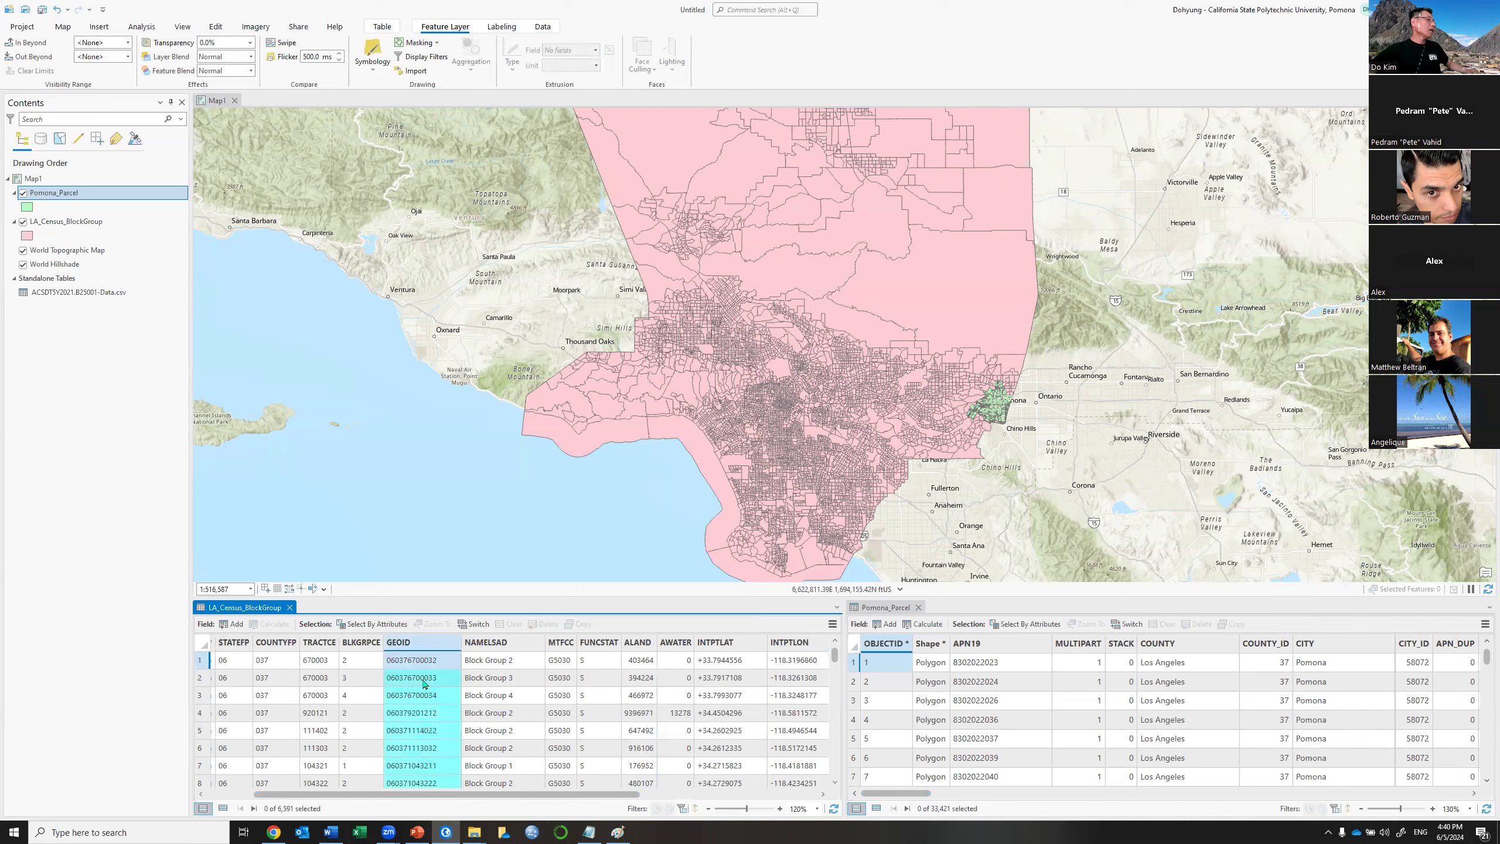
pyautogui.moveTo(427, 643)
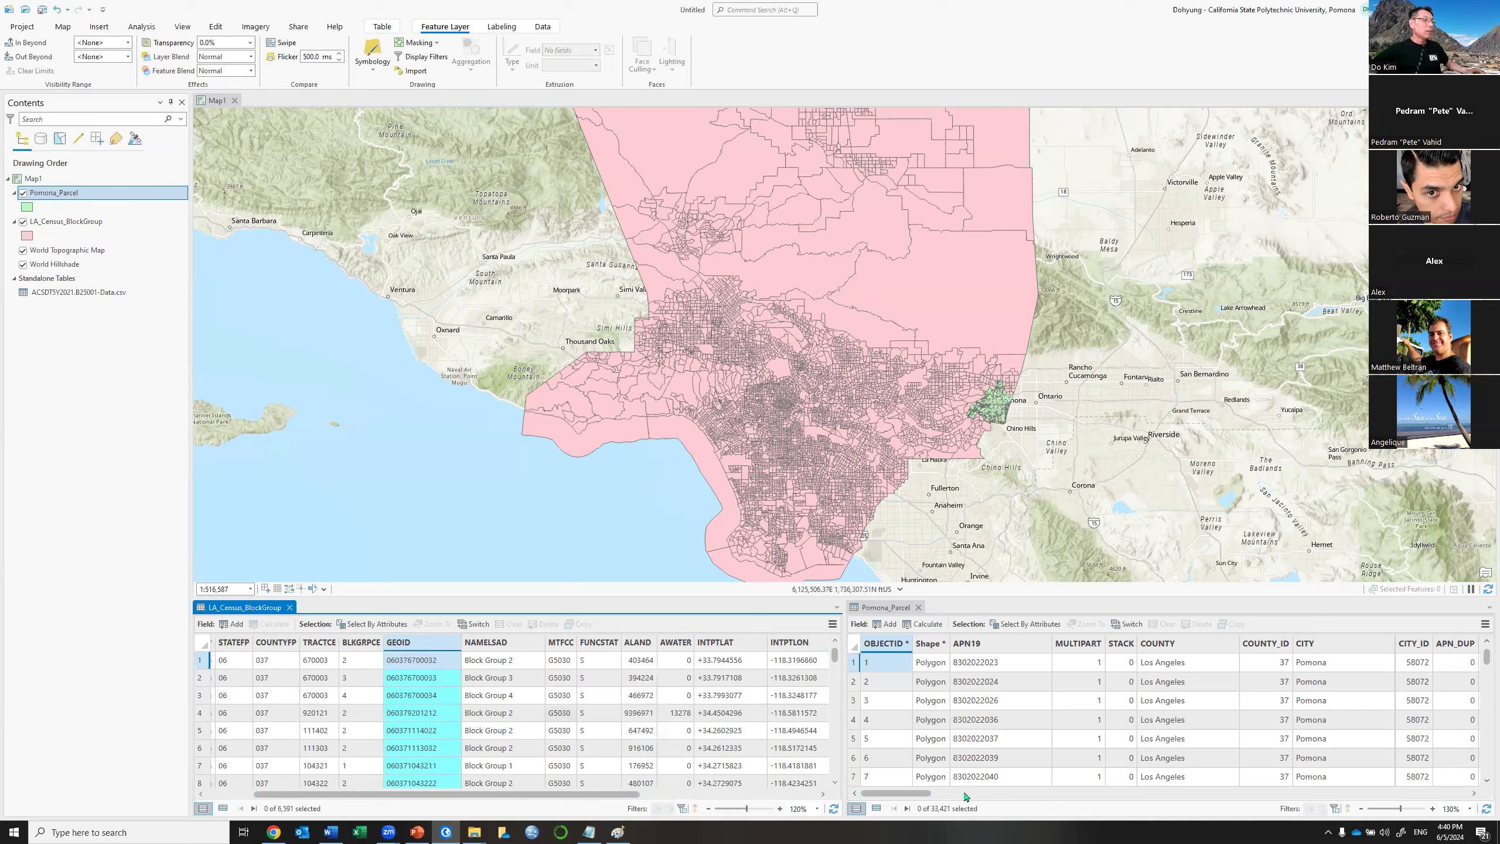
pyautogui.moveTo(919, 795); pyautogui.dragTo(1471, 781)
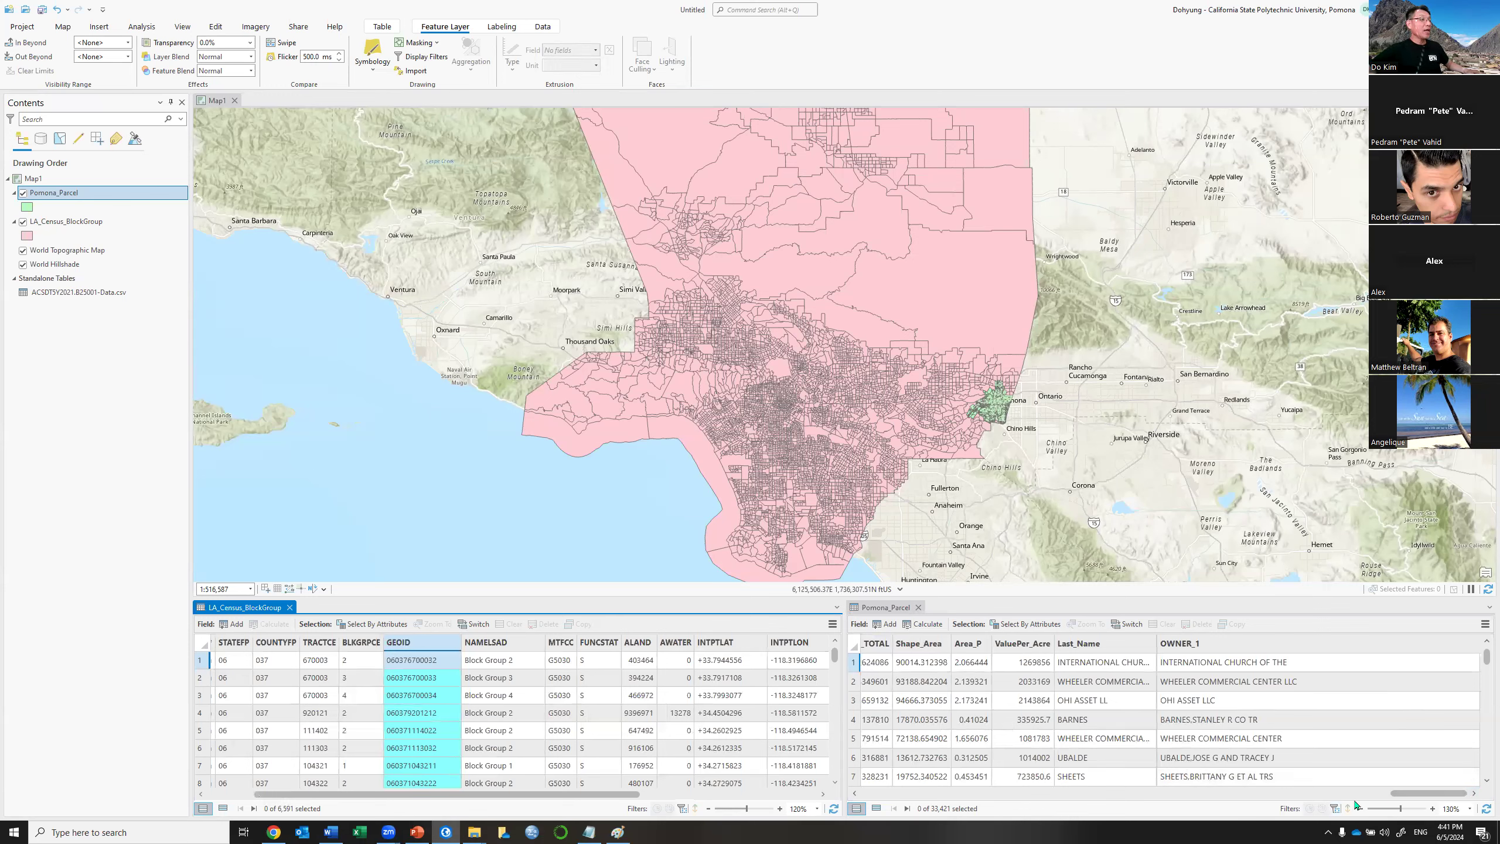
# Examine the first fields of the Pomona_Parcel table and where the parcels lie over the block groups on the map.
pyautogui.click(1300, 807)
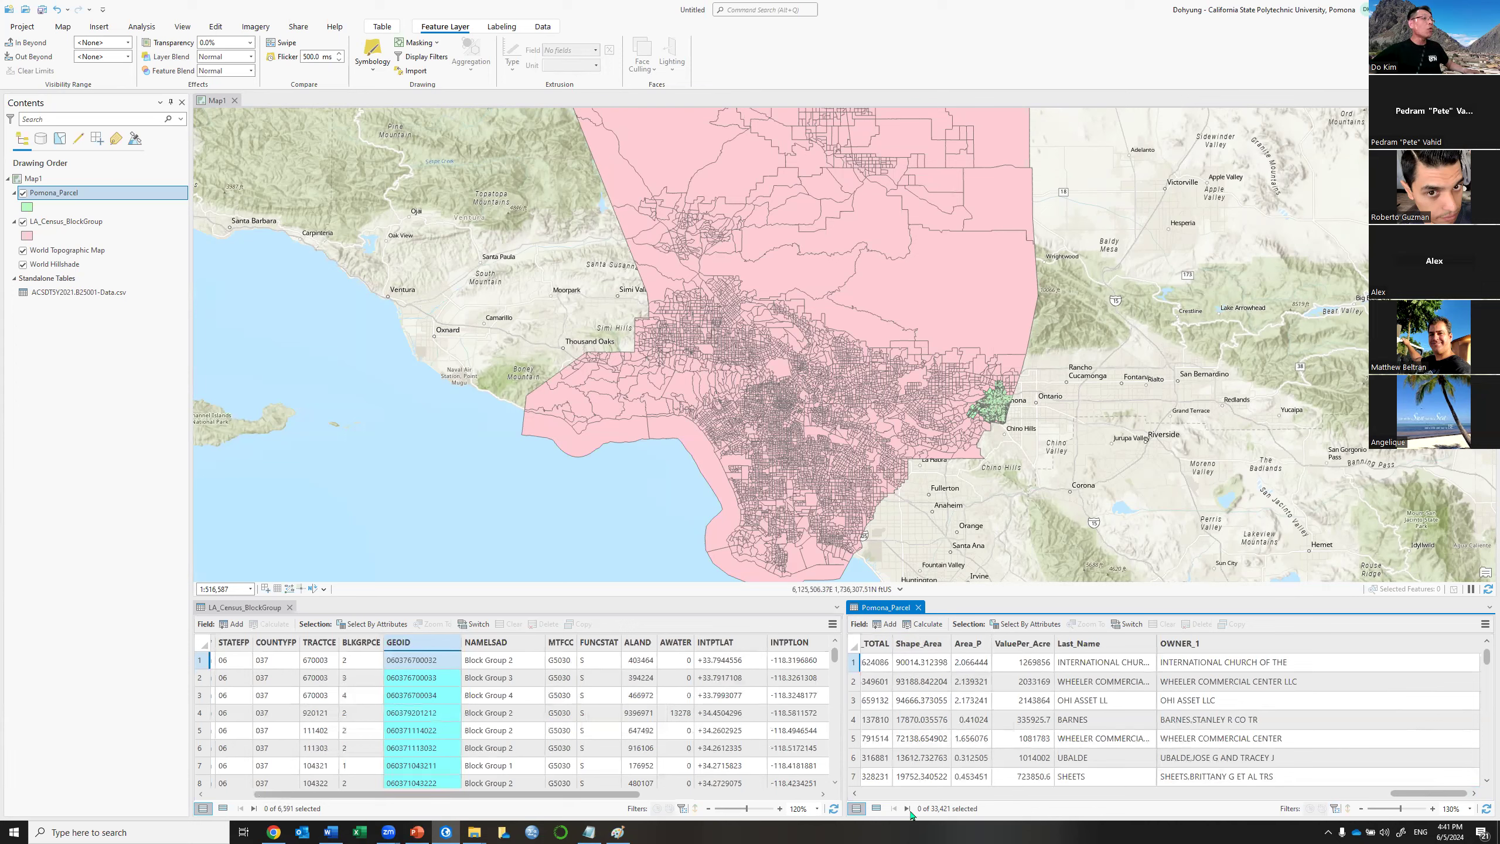
pyautogui.moveTo(1445, 793); pyautogui.dragTo(1442, 794)
pyautogui.moveTo(1250, 810); pyautogui.dragTo(897, 796)
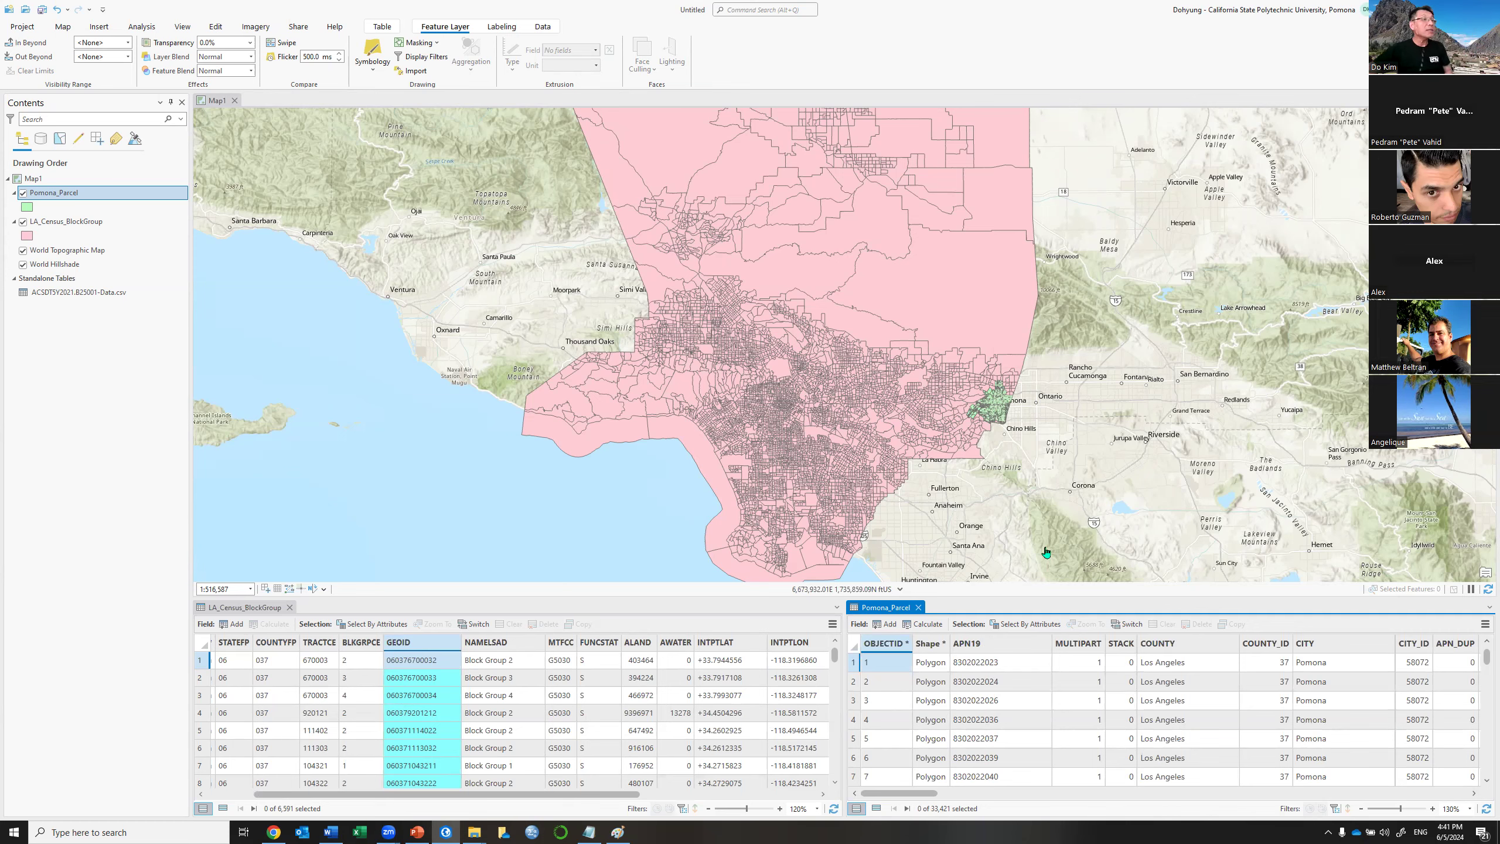
pyautogui.scroll(3, 995, 411)
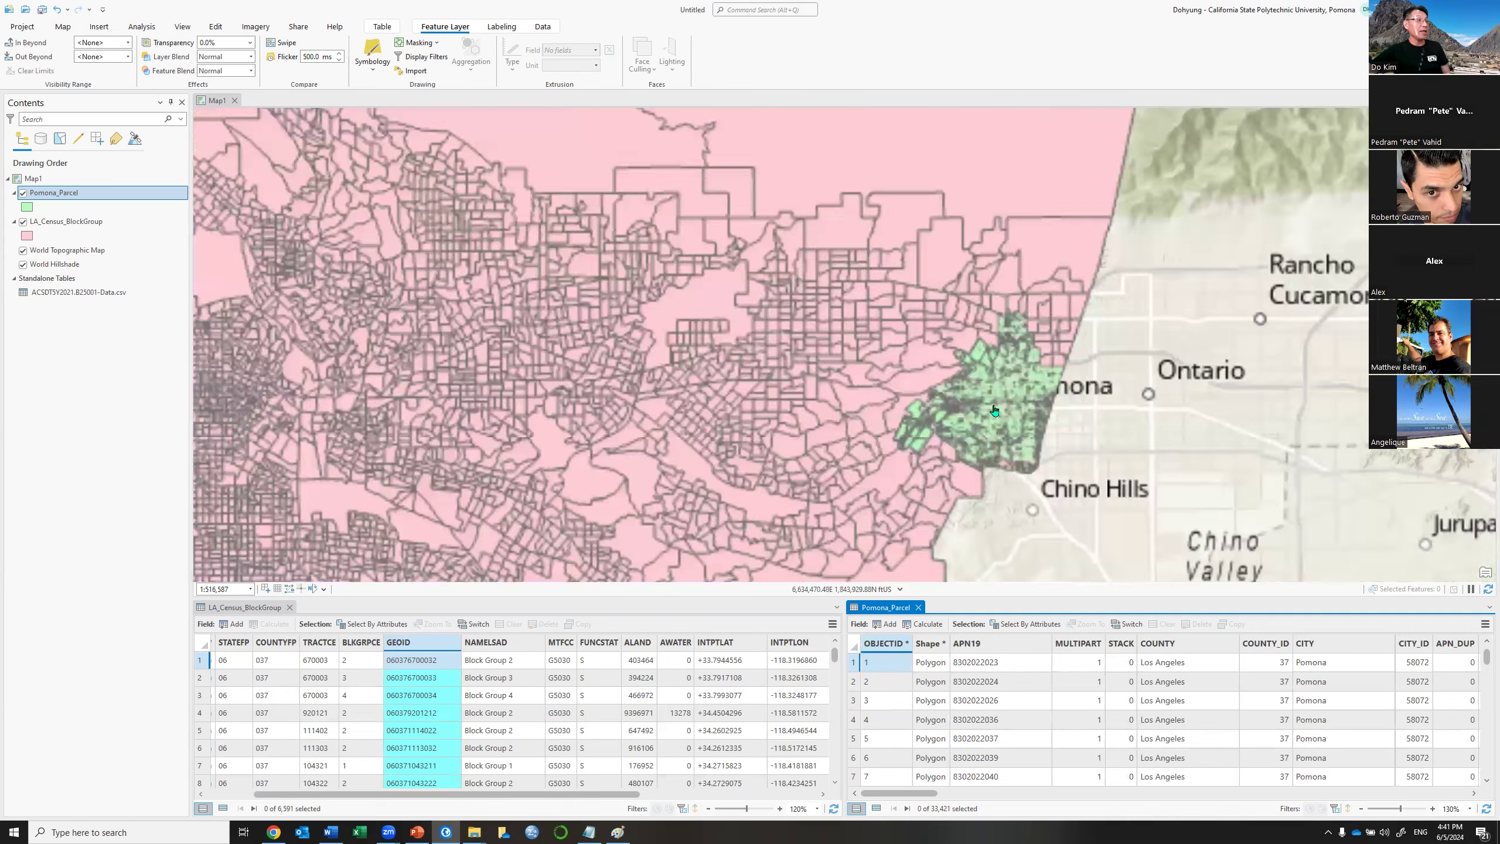
pyautogui.scroll(3, 1035, 426)
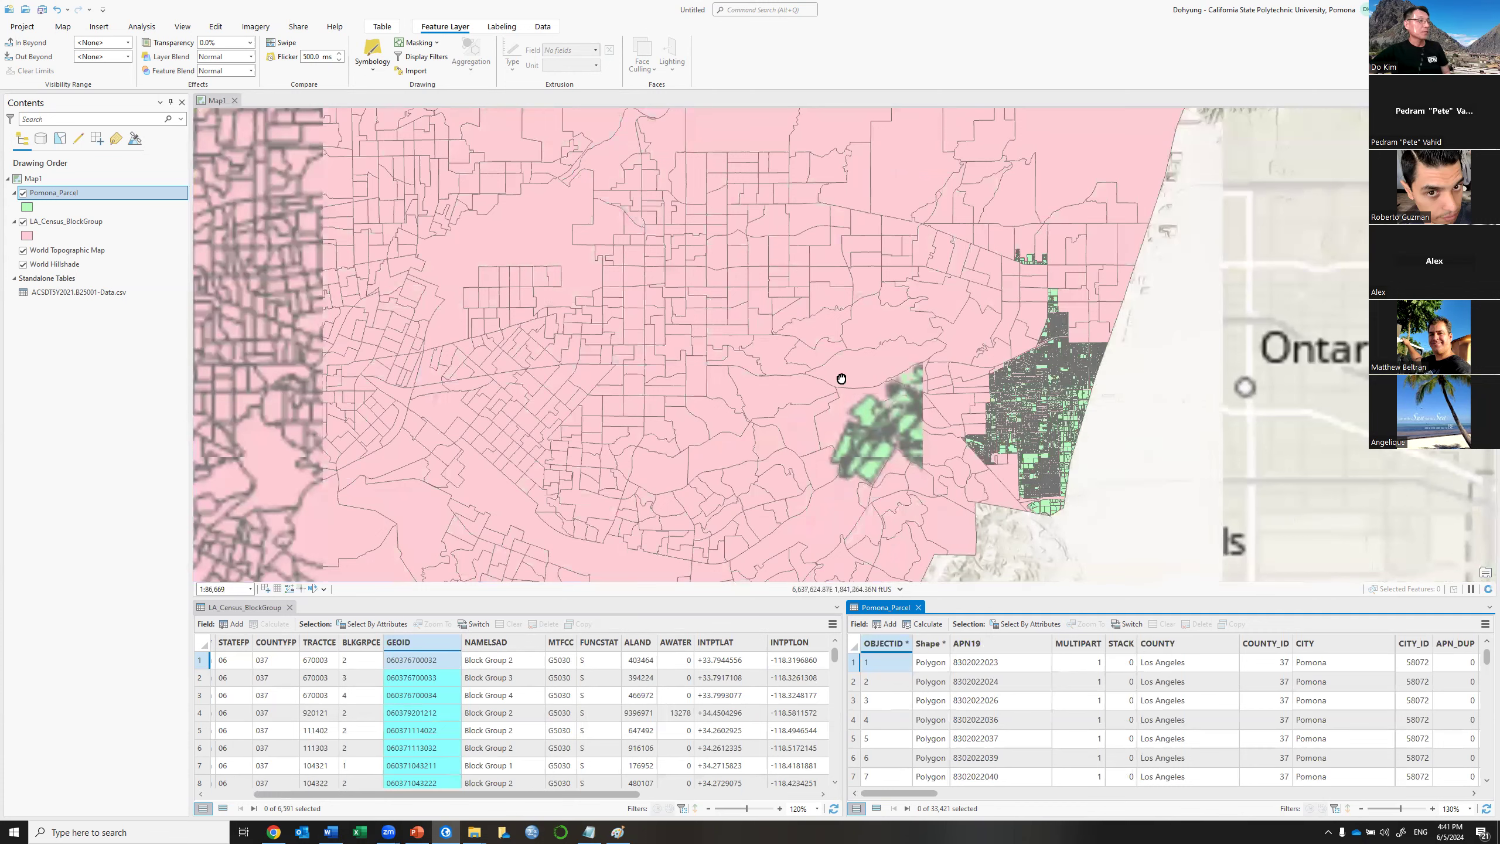
pyautogui.moveTo(841, 379); pyautogui.dragTo(802, 379)
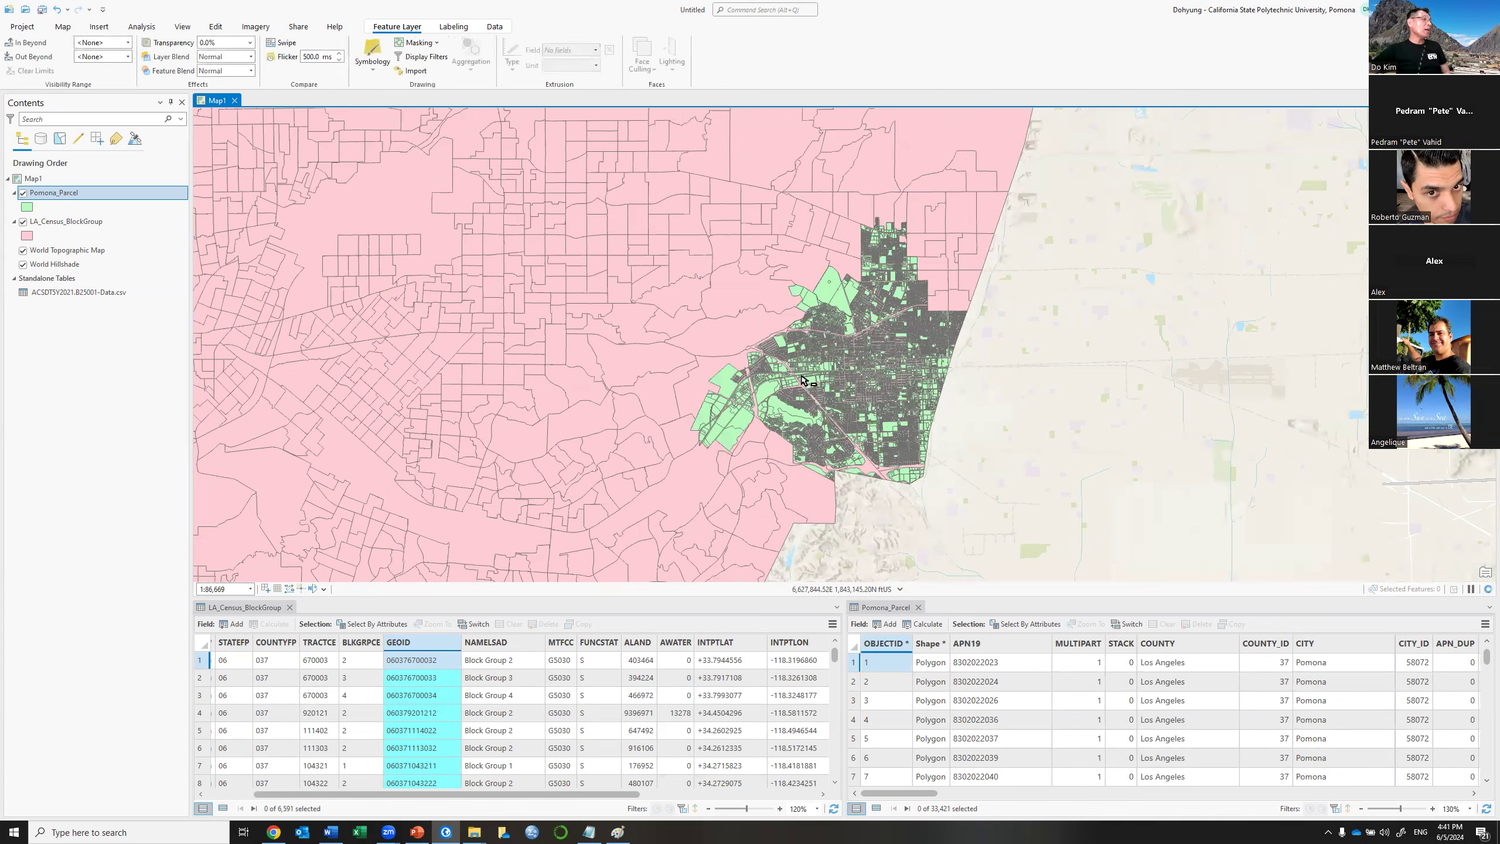
pyautogui.scroll(2, 803, 381)
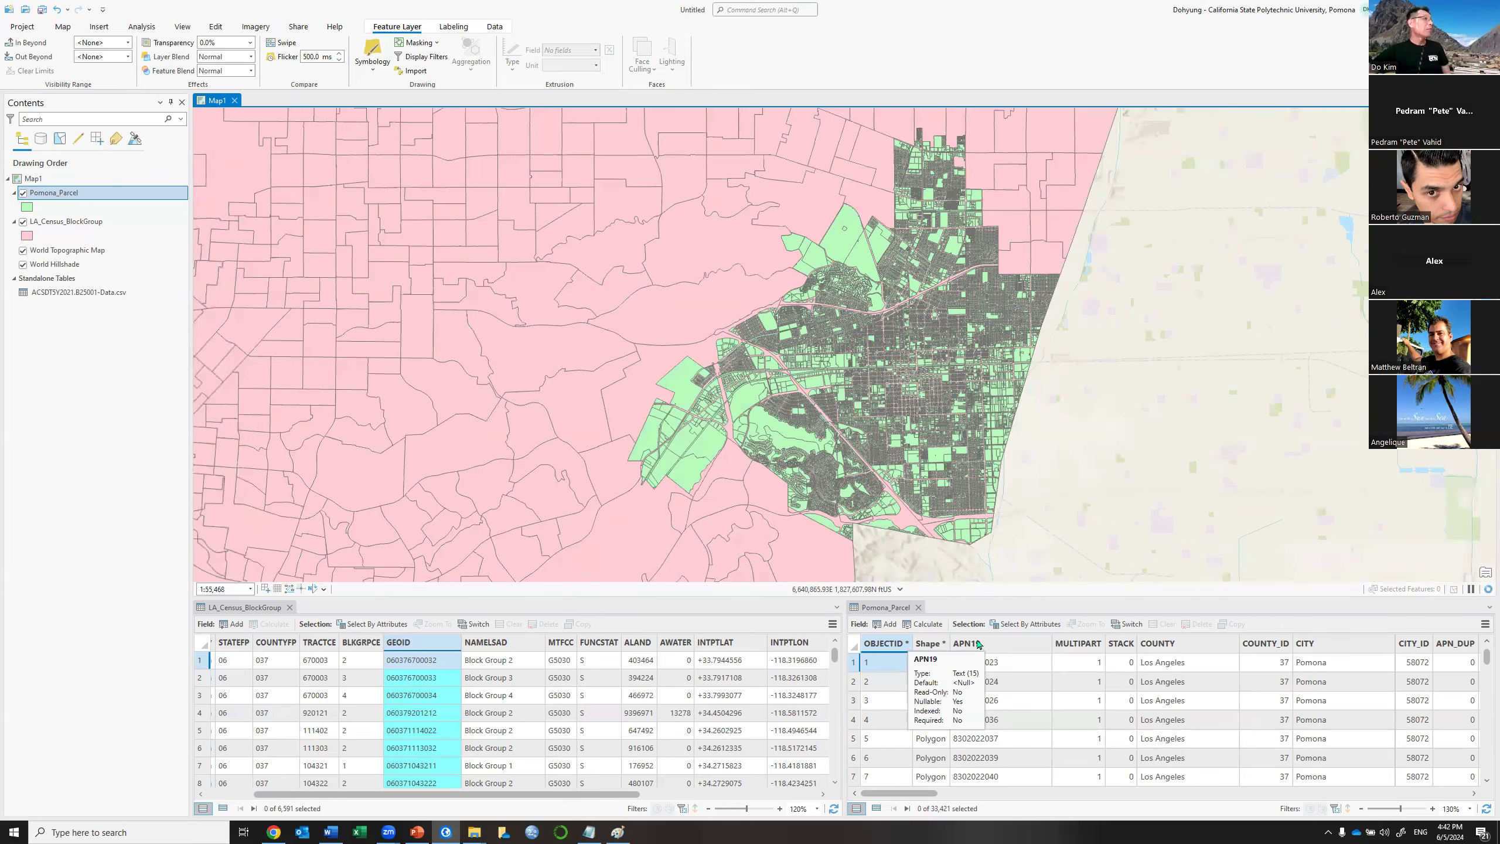
# Symbolize LA_Census_BlockGroup with an unfilled black outline from the ArcGIS 2D gallery and place the layer above Pomona_Parcel in the drawing order.
pyautogui.click(27, 240)
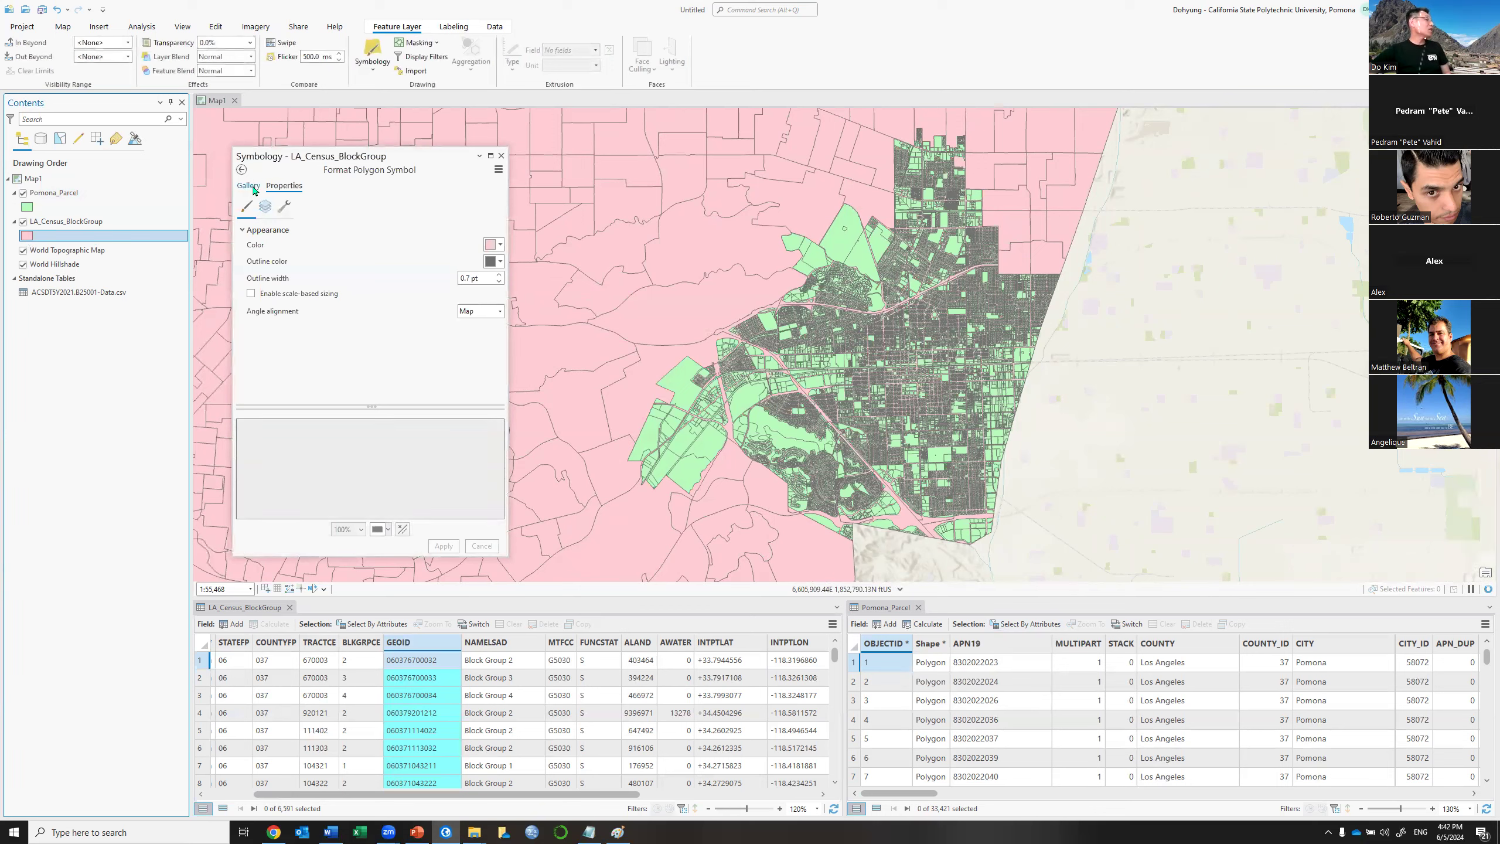
pyautogui.click(249, 186)
pyautogui.click(303, 269)
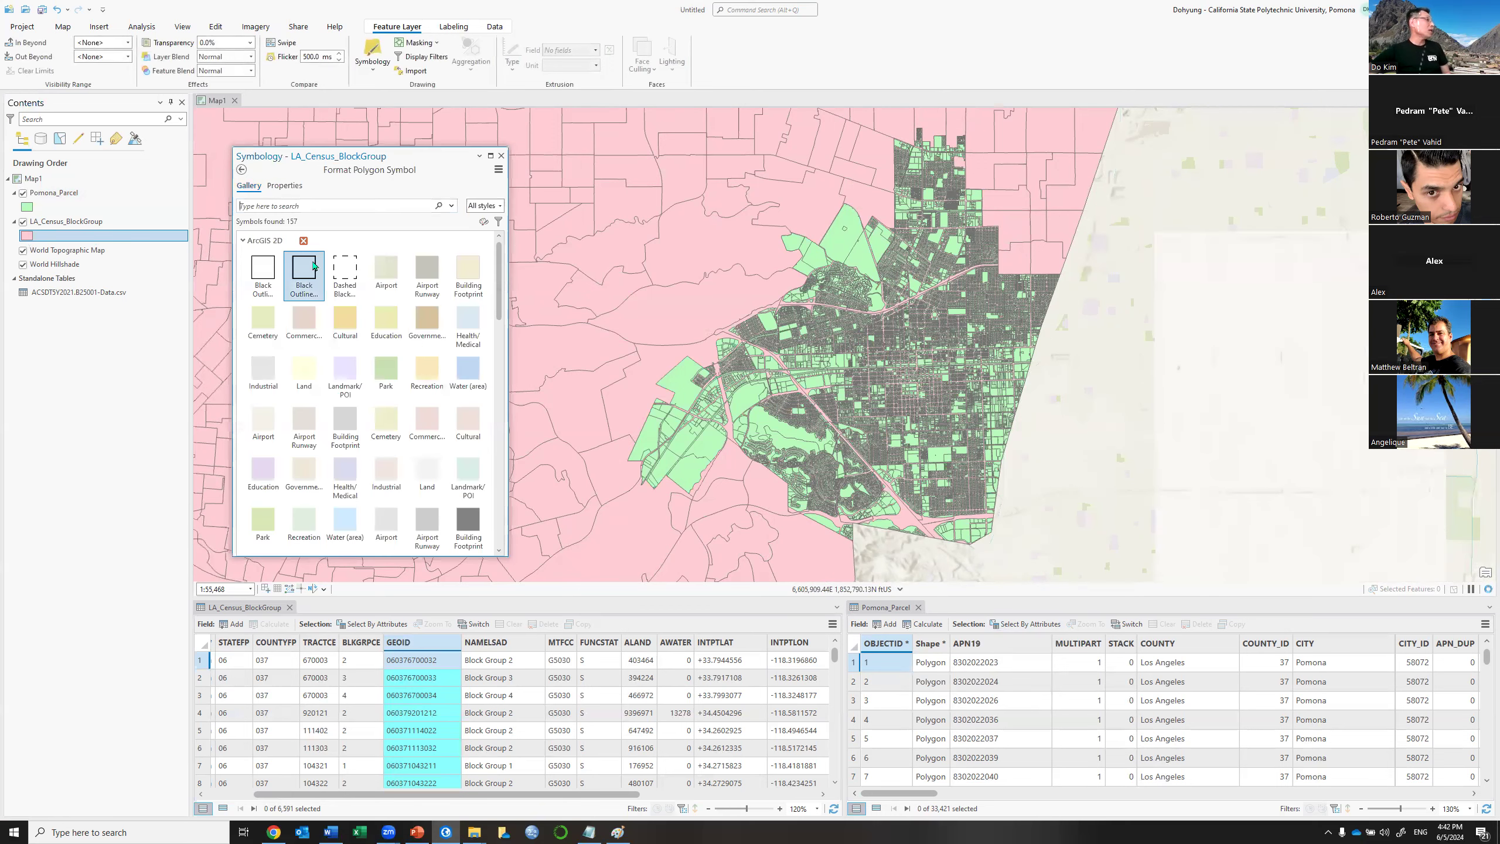
pyautogui.click(502, 156)
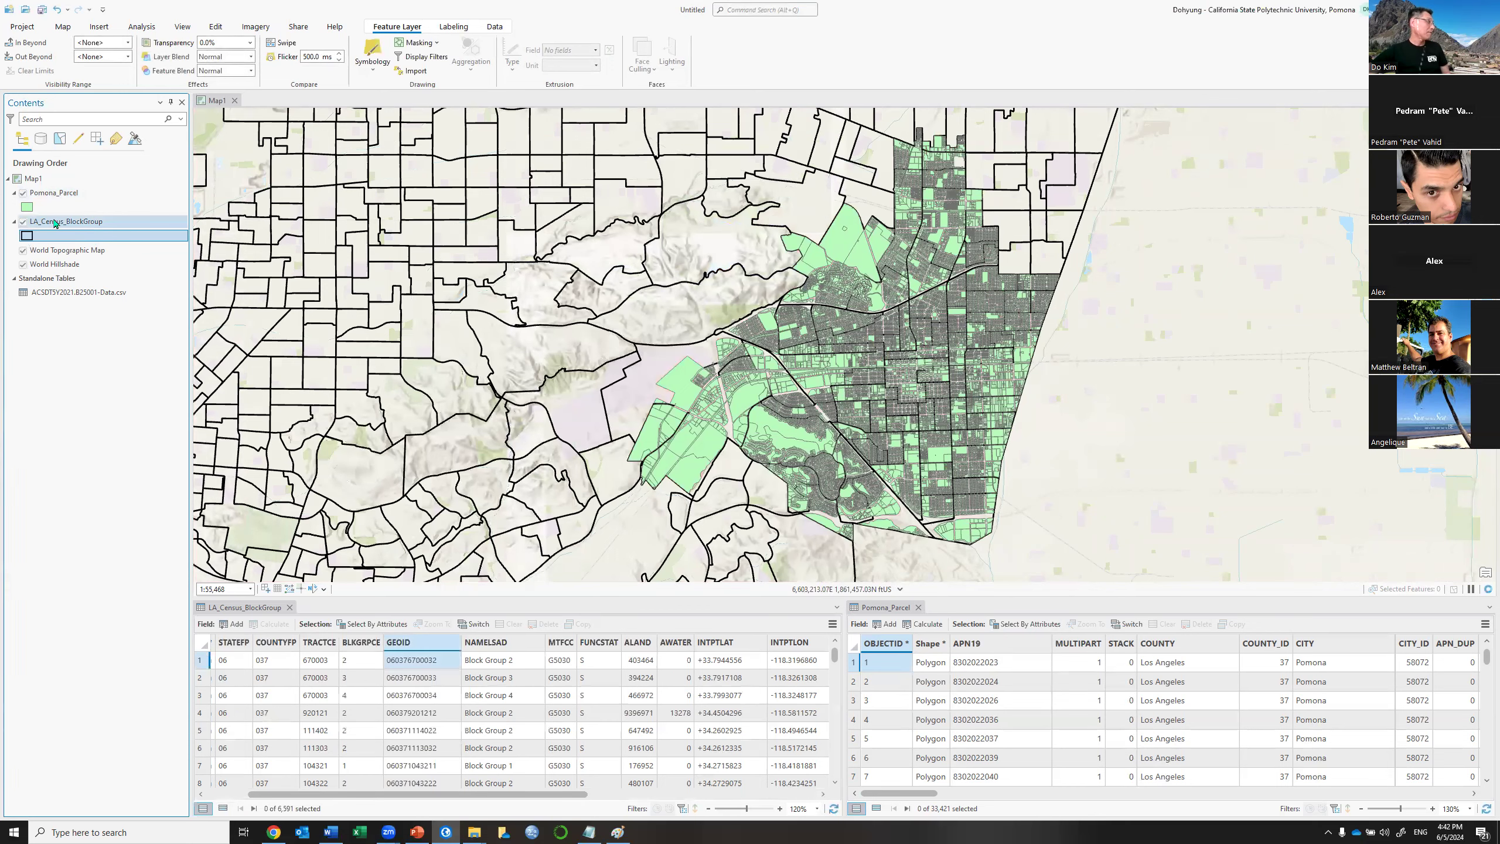
pyautogui.moveTo(38, 222); pyautogui.dragTo(40, 188)
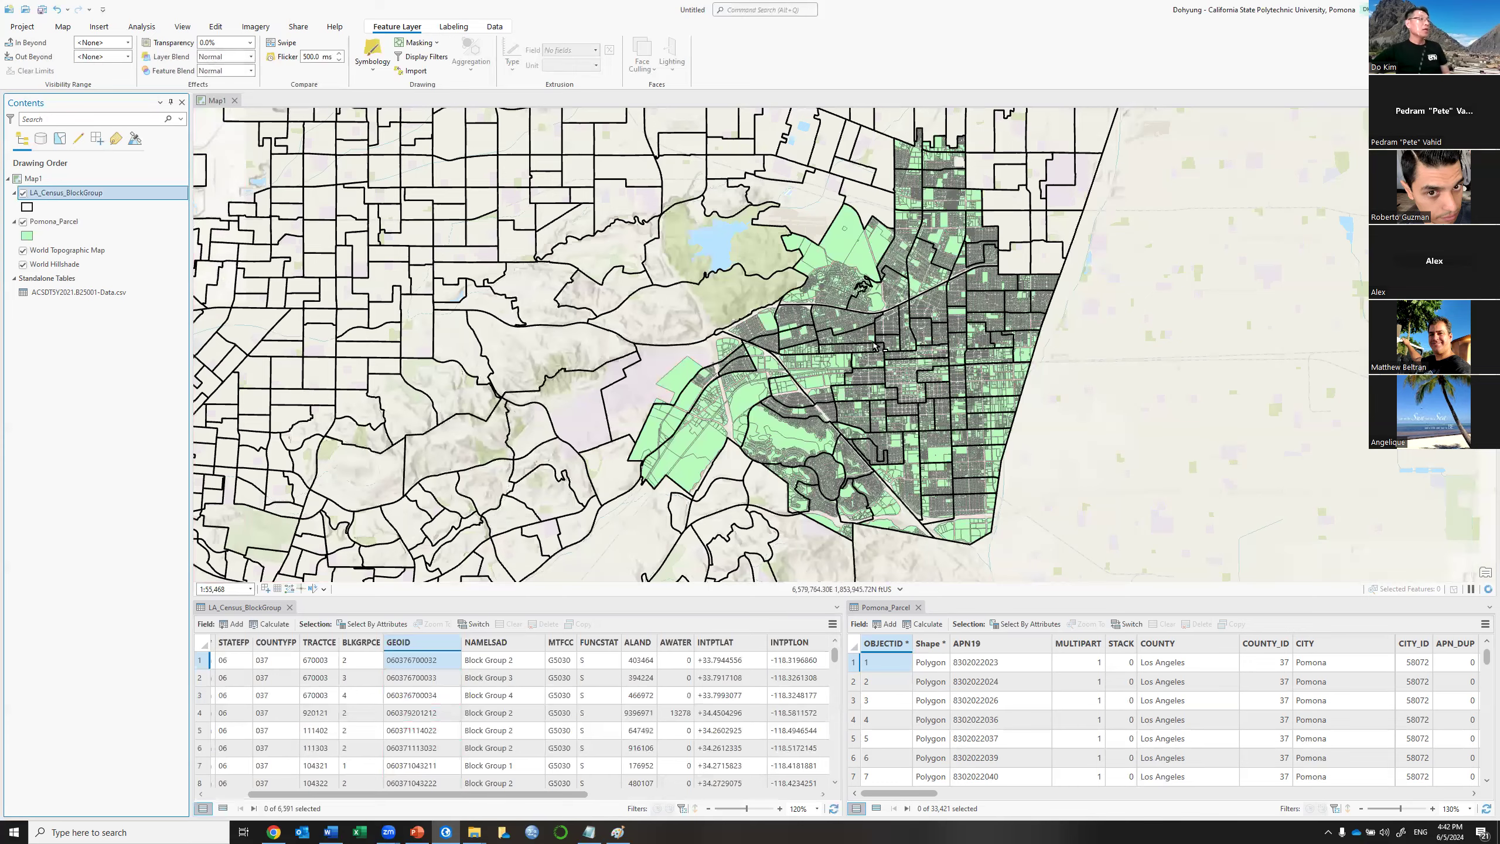
pyautogui.scroll(5, 854, 336)
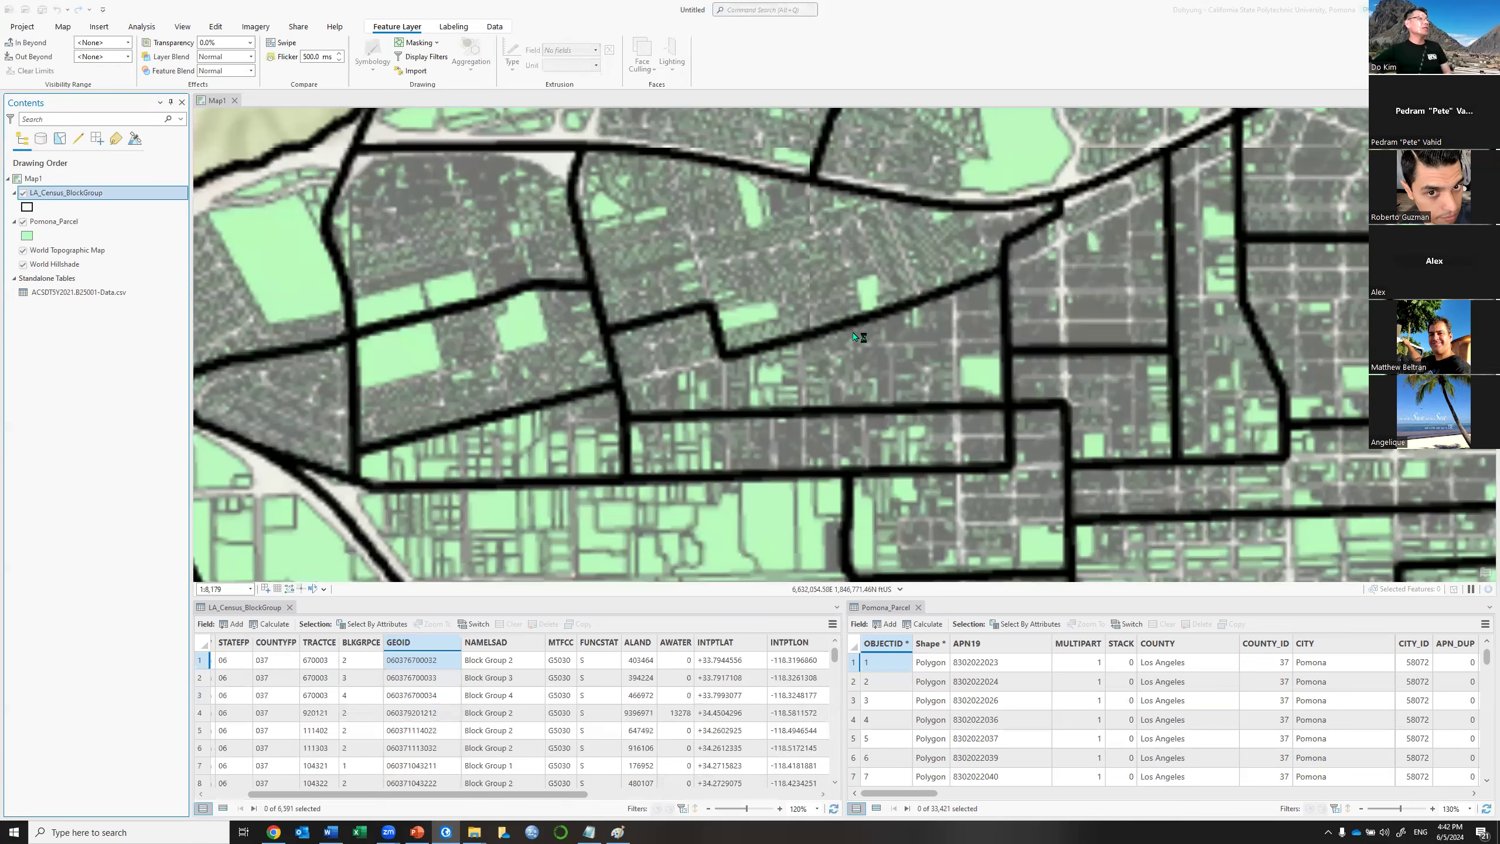
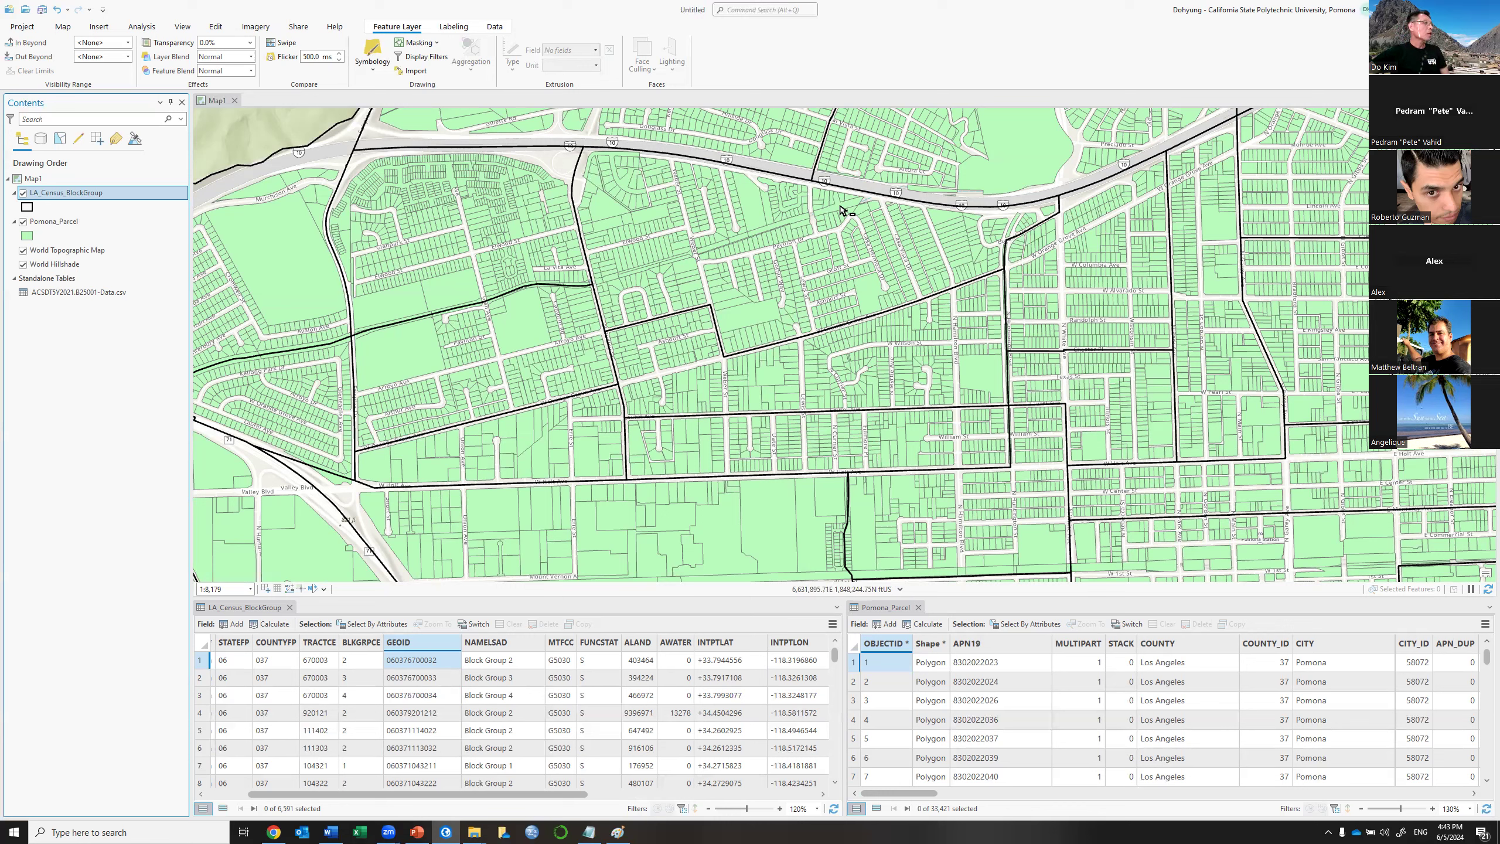
# Close the attribute tables of Pomona_Parcel and LA_Census_BlockGroup.
pyautogui.click(910, 609)
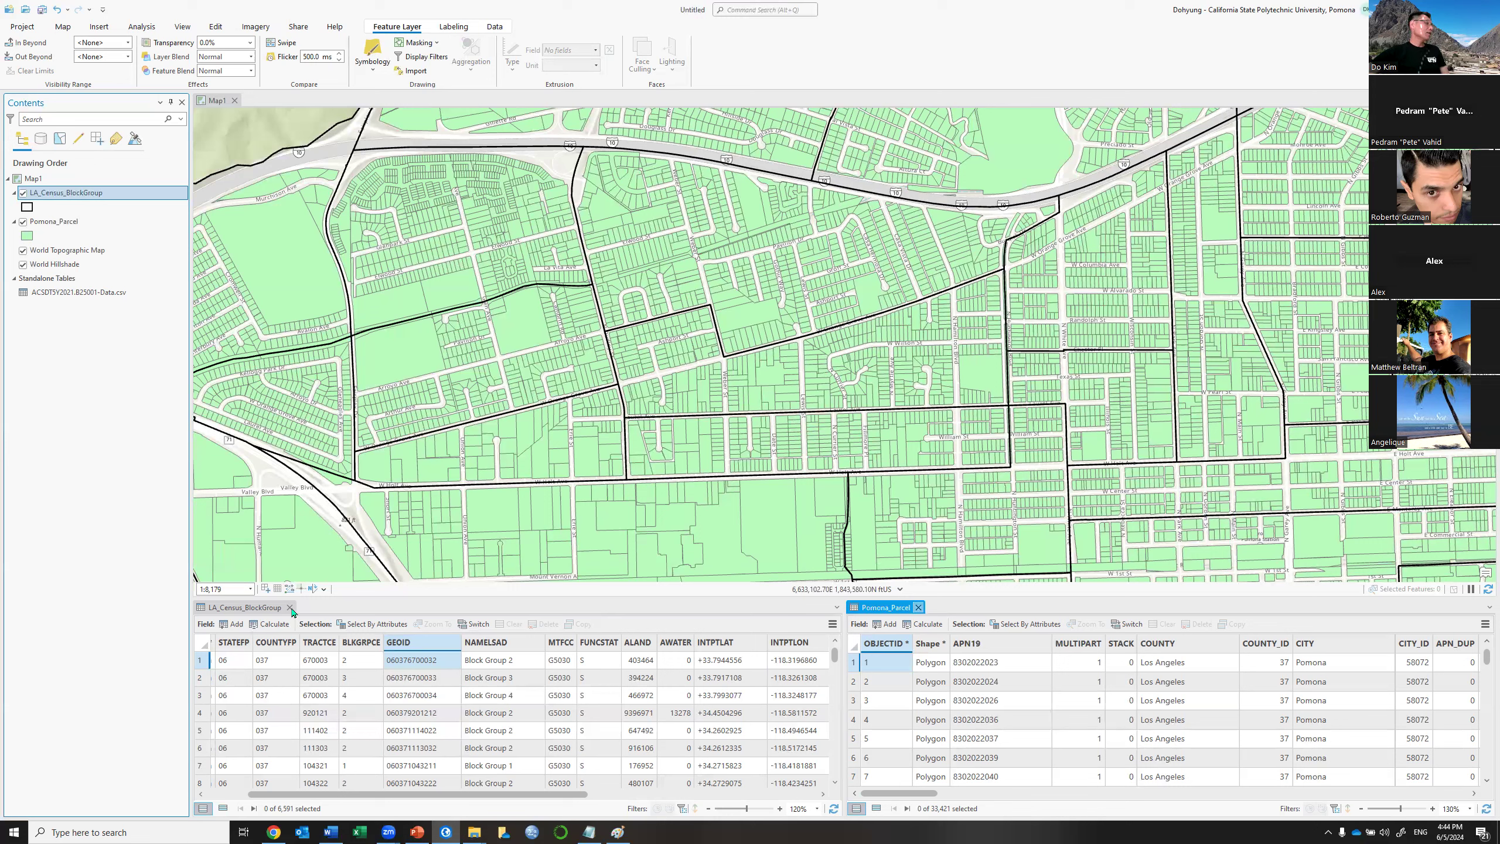
pyautogui.click(290, 608)
pyautogui.click(290, 608)
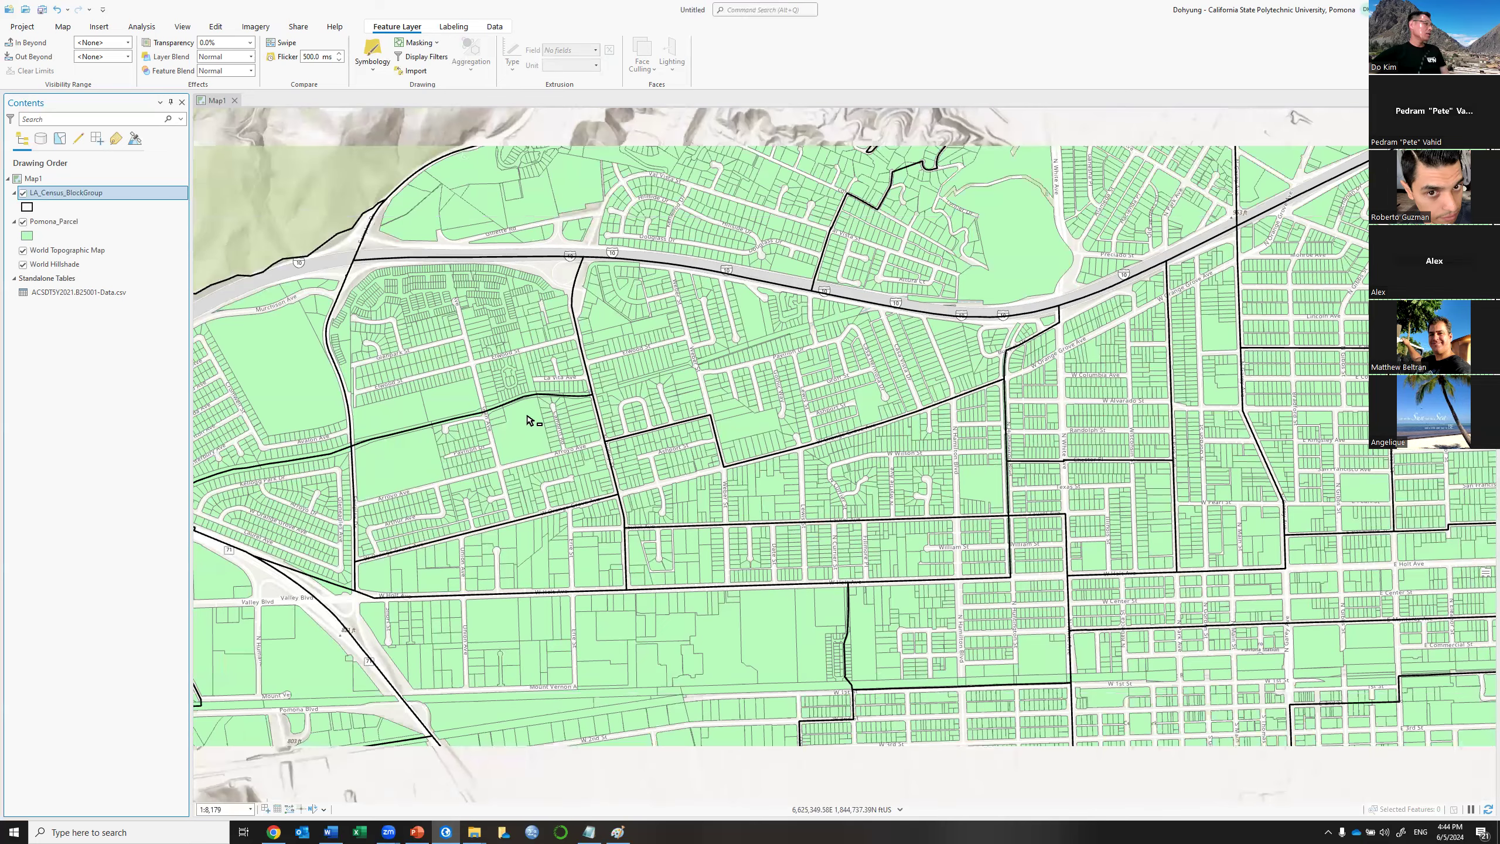
# Open the Spatial Join geoprocessing tool from the Overlay toolset of the Analysis Tools toolbox.
pyautogui.click(141, 30)
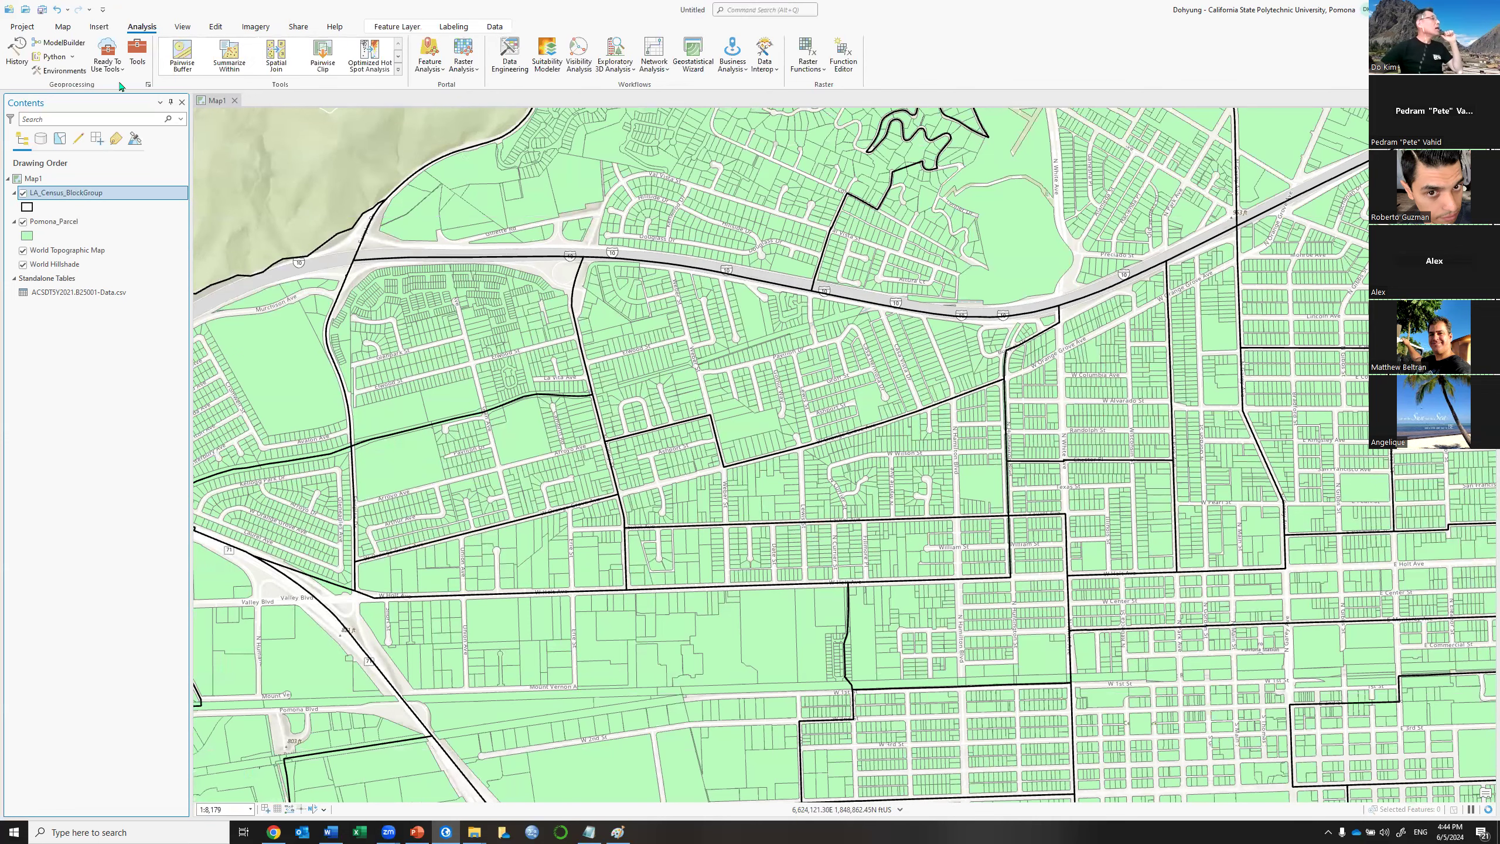
pyautogui.click(136, 62)
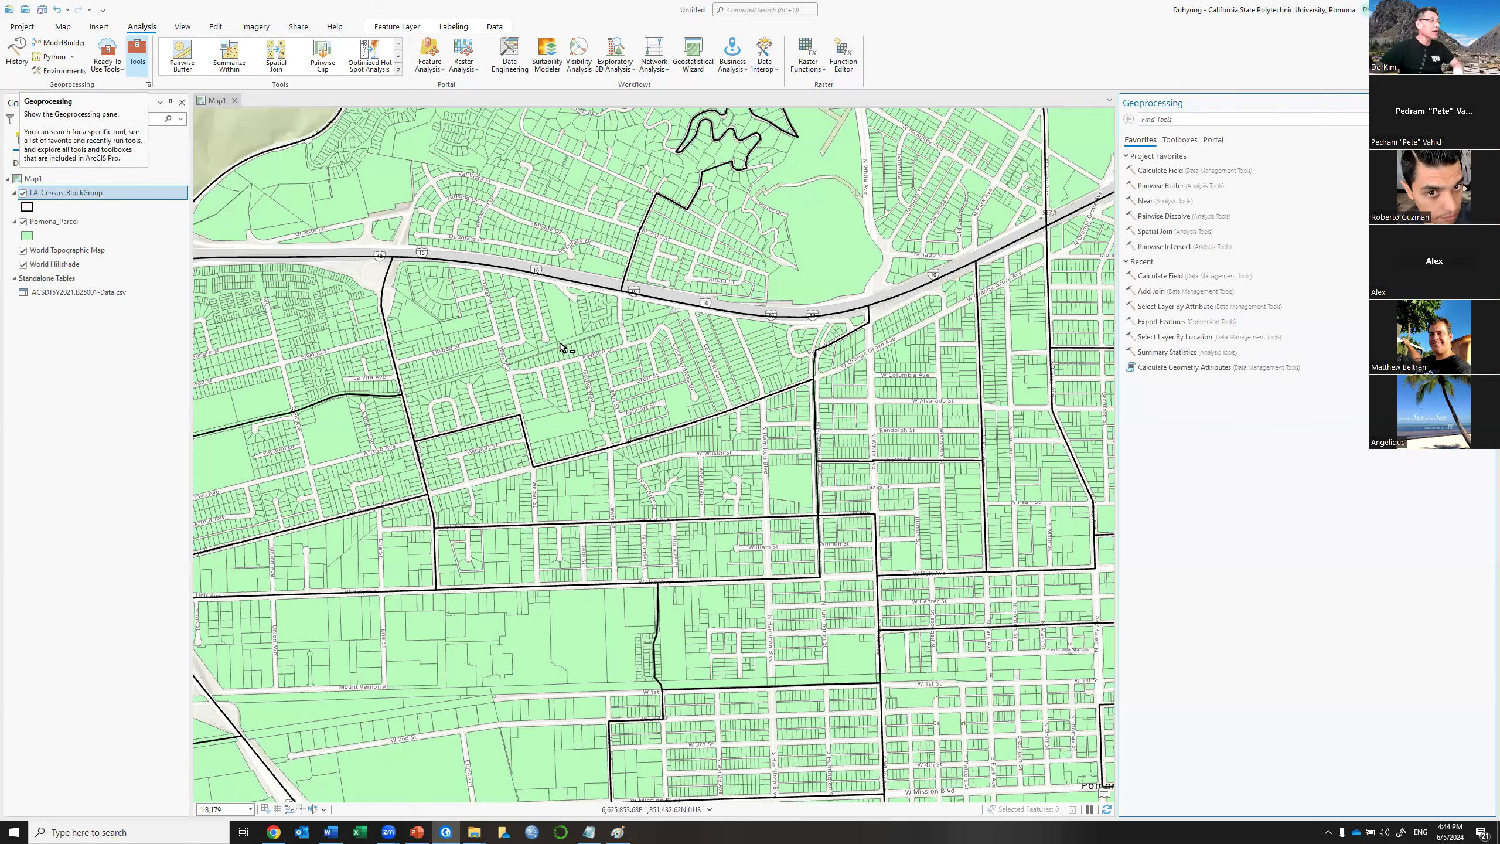
pyautogui.scroll(4, 691, 409)
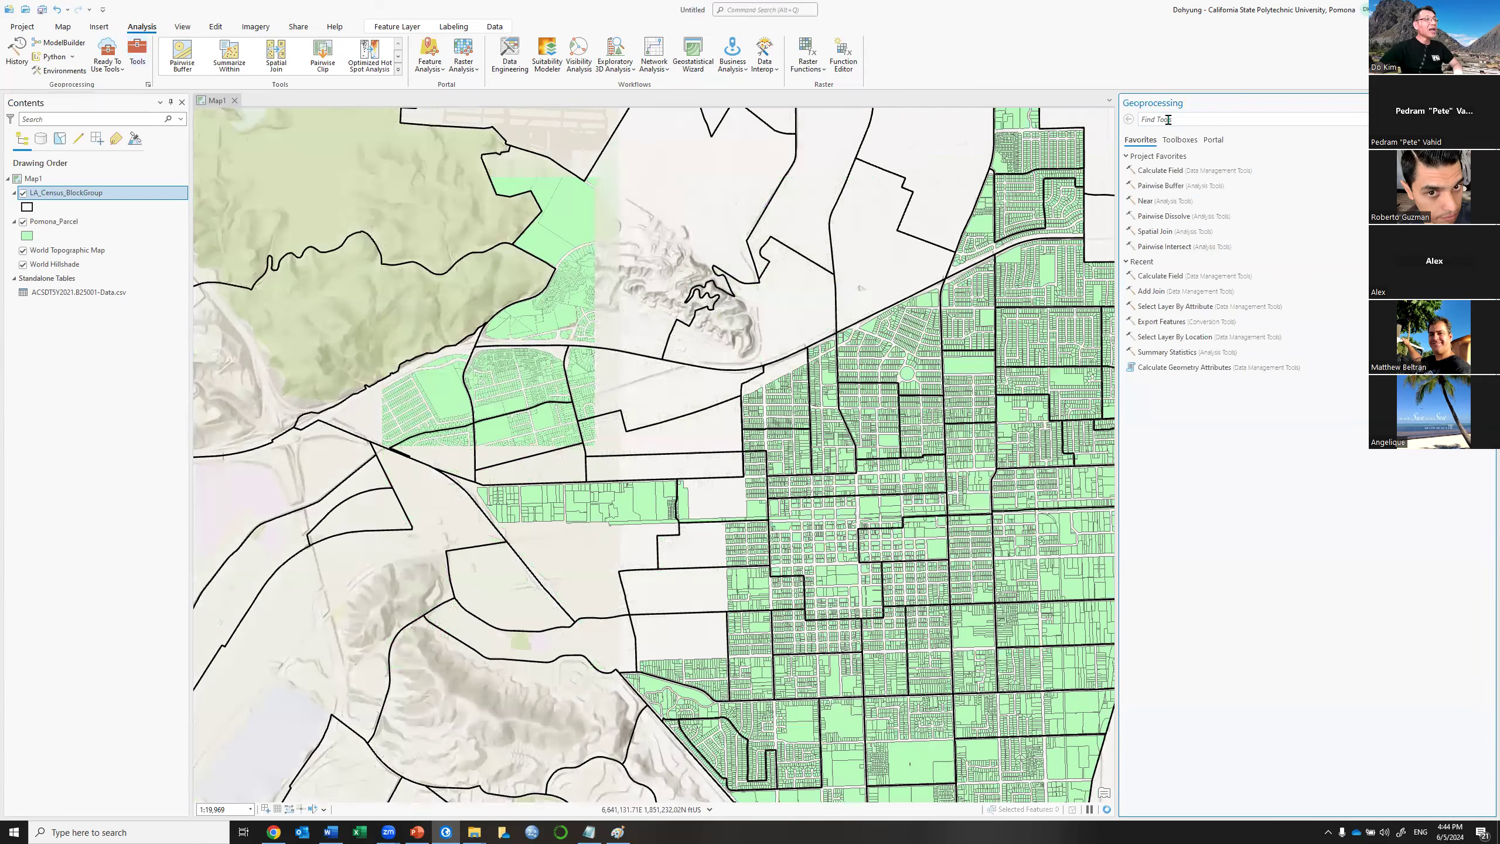
pyautogui.click(1169, 117)
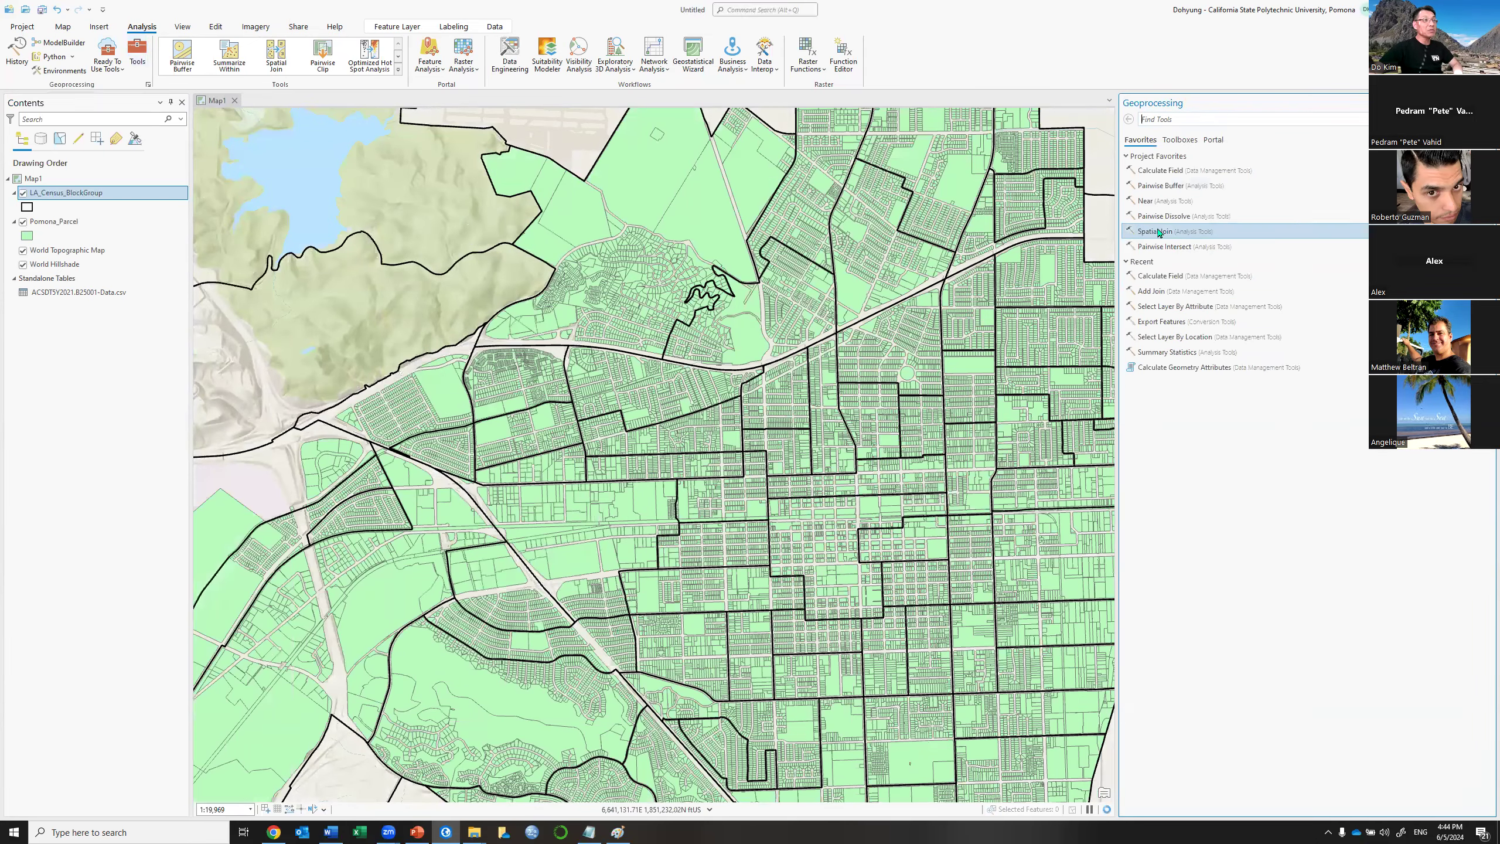
pyautogui.moveTo(1167, 231)
pyautogui.mouseDown()
pyautogui.moveTo(1100, 237)
pyautogui.moveTo(1194, 233)
pyautogui.mouseUp()
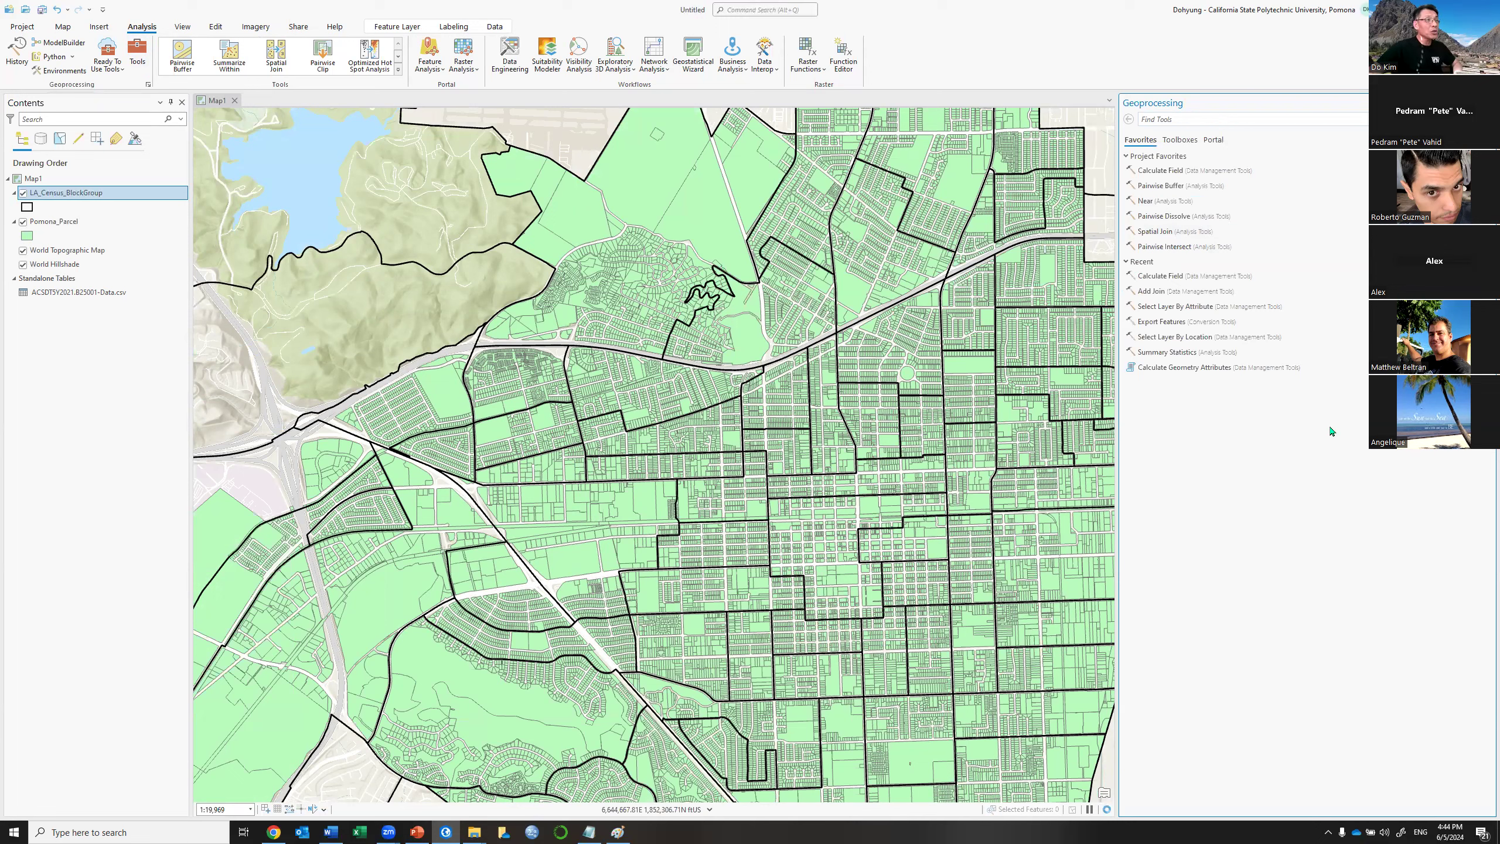
pyautogui.click(1189, 143)
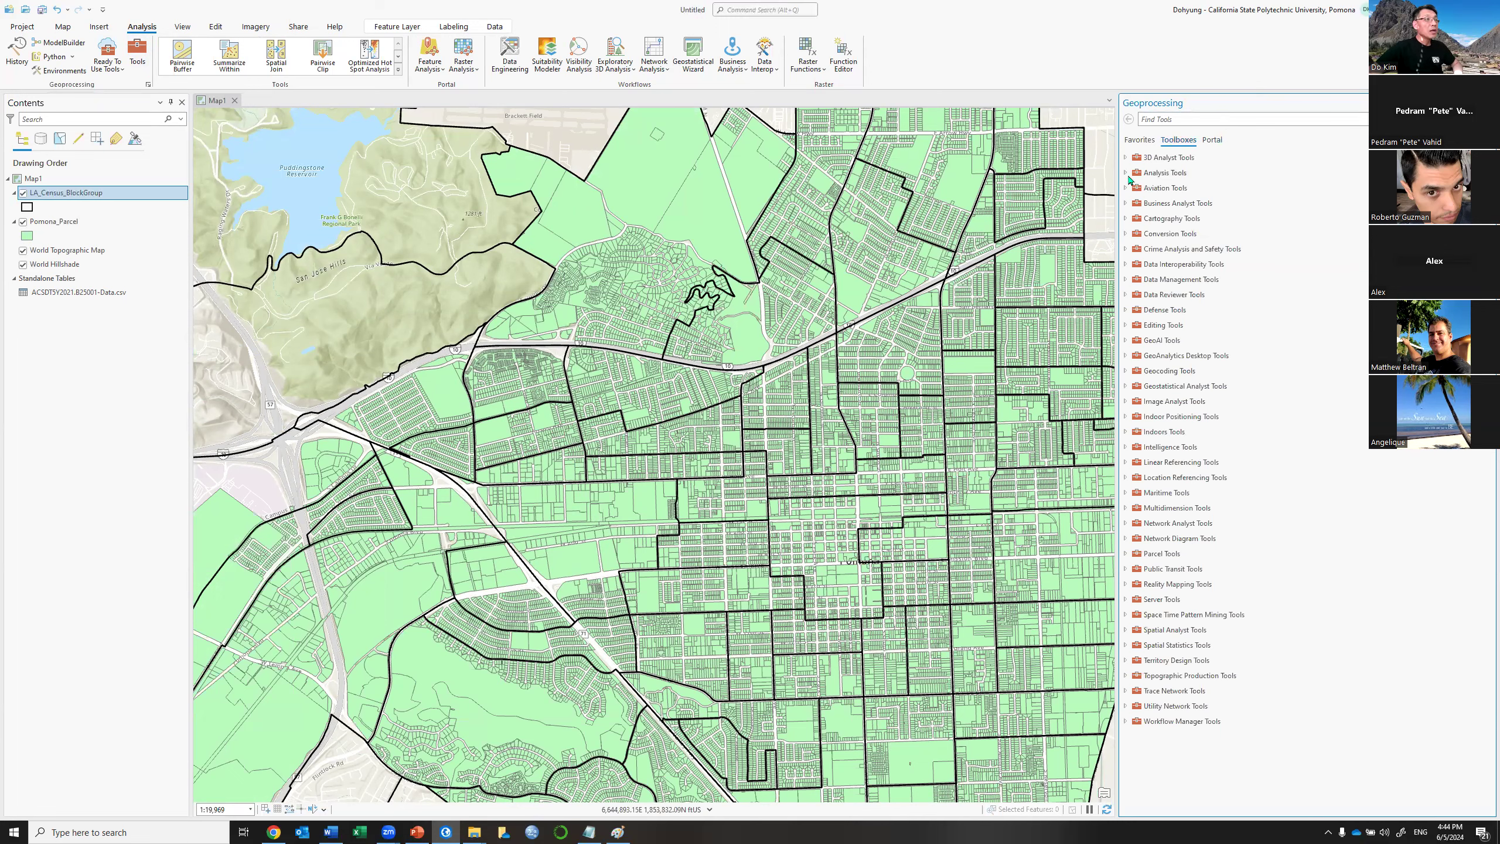
pyautogui.click(1126, 173)
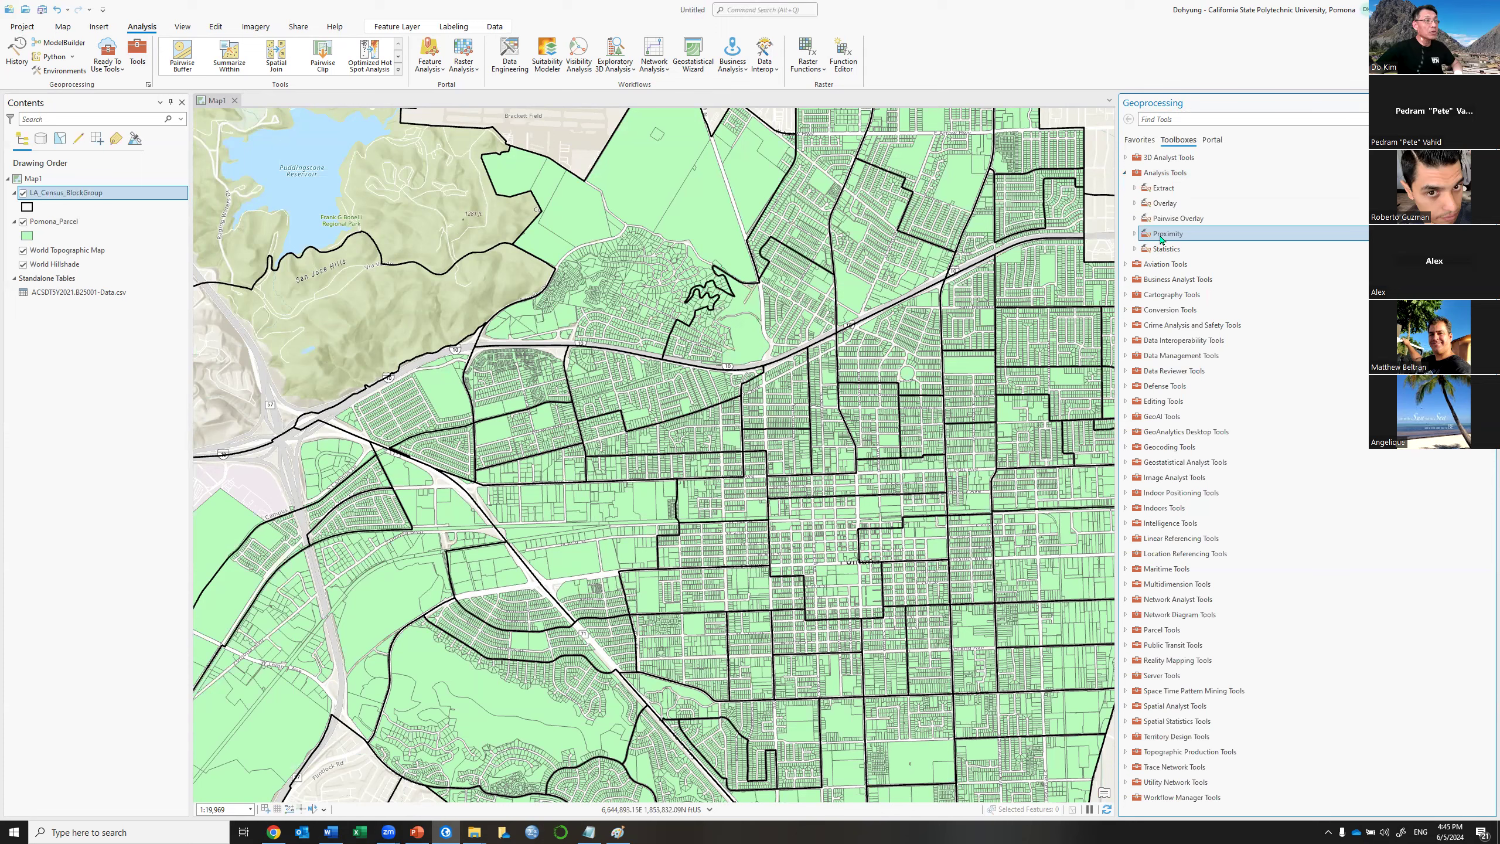
pyautogui.click(1134, 203)
pyautogui.click(1181, 208)
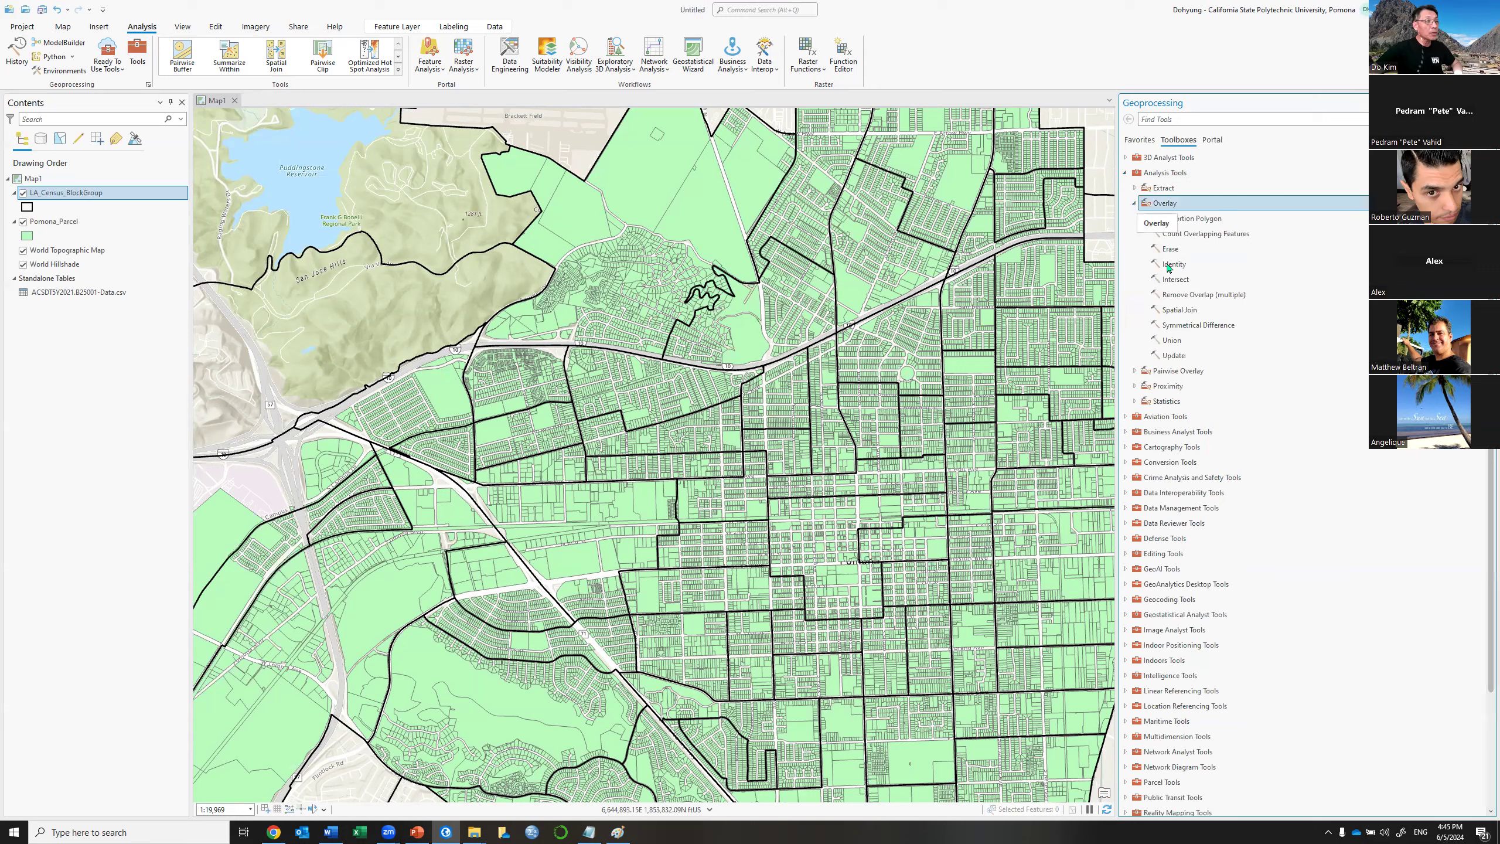
pyautogui.click(1172, 310)
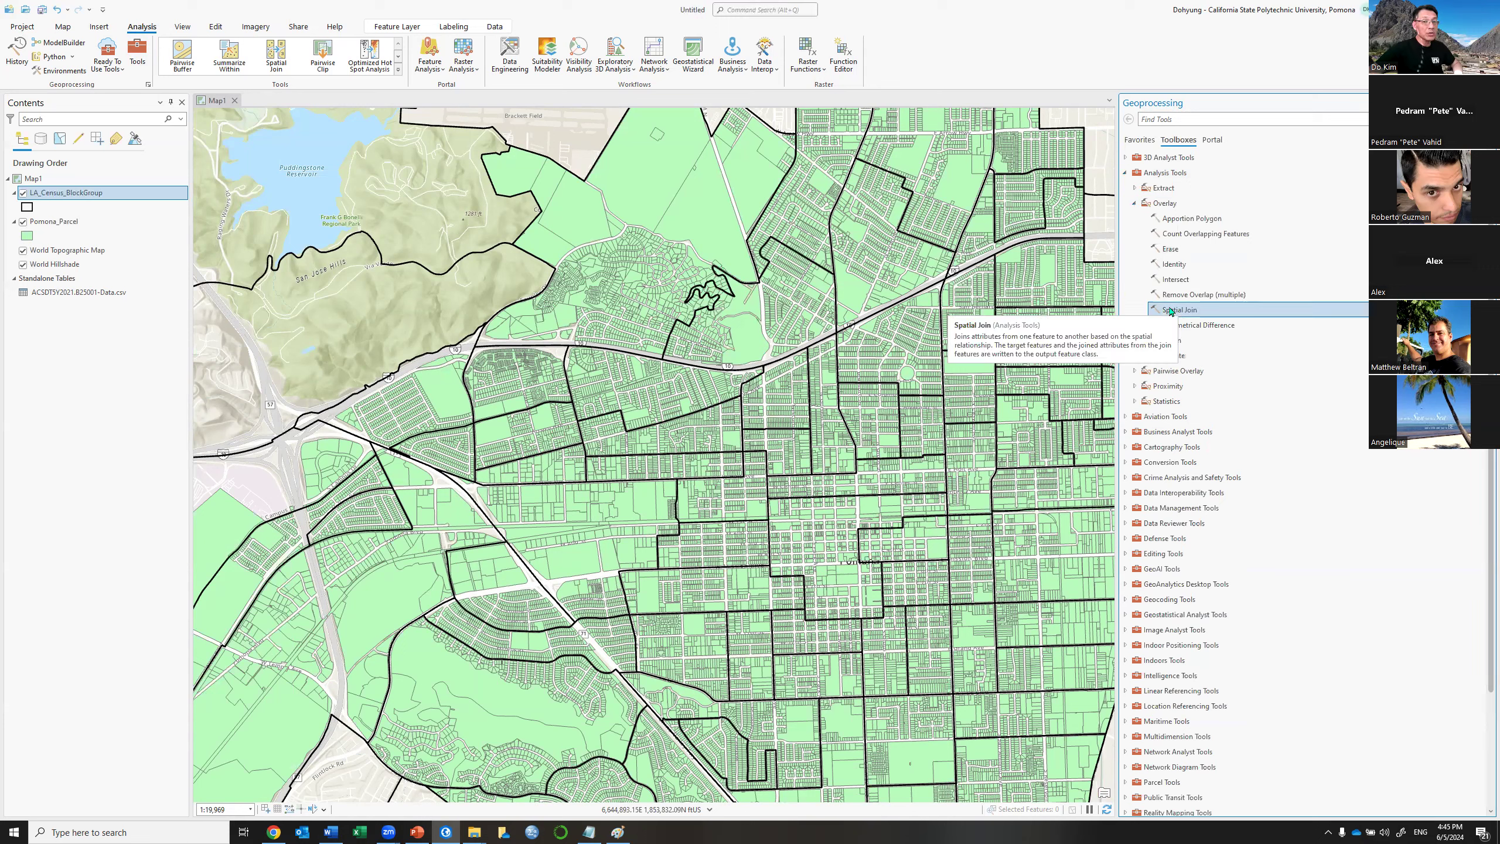
pyautogui.doubleClick(1171, 310)
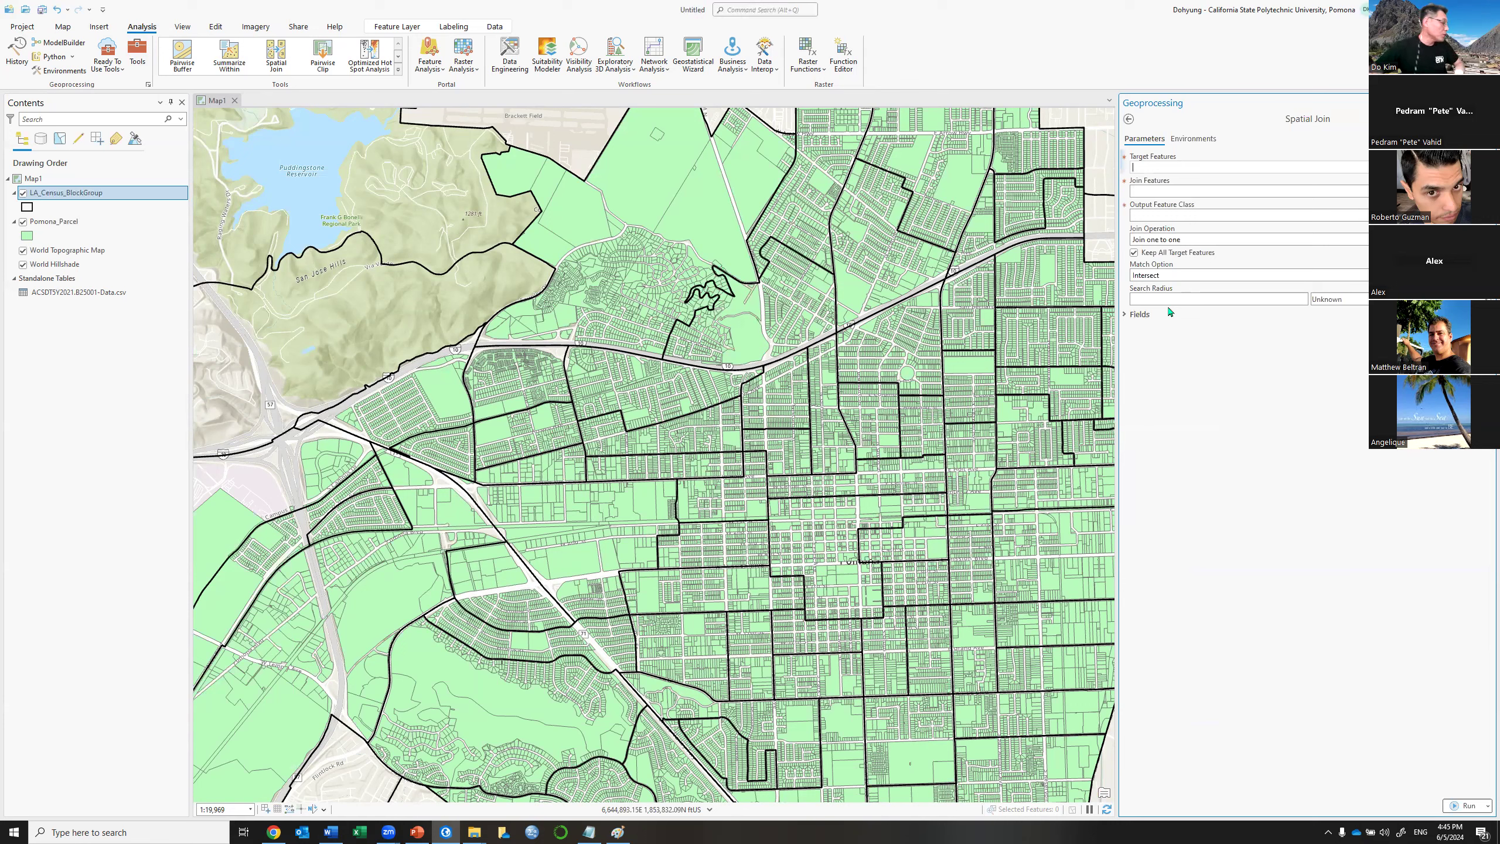
# Set Pomona_Parcel as the Spatial Join's target features and LA_Census_BlockGroup as its join features.
pyautogui.click(1175, 167)
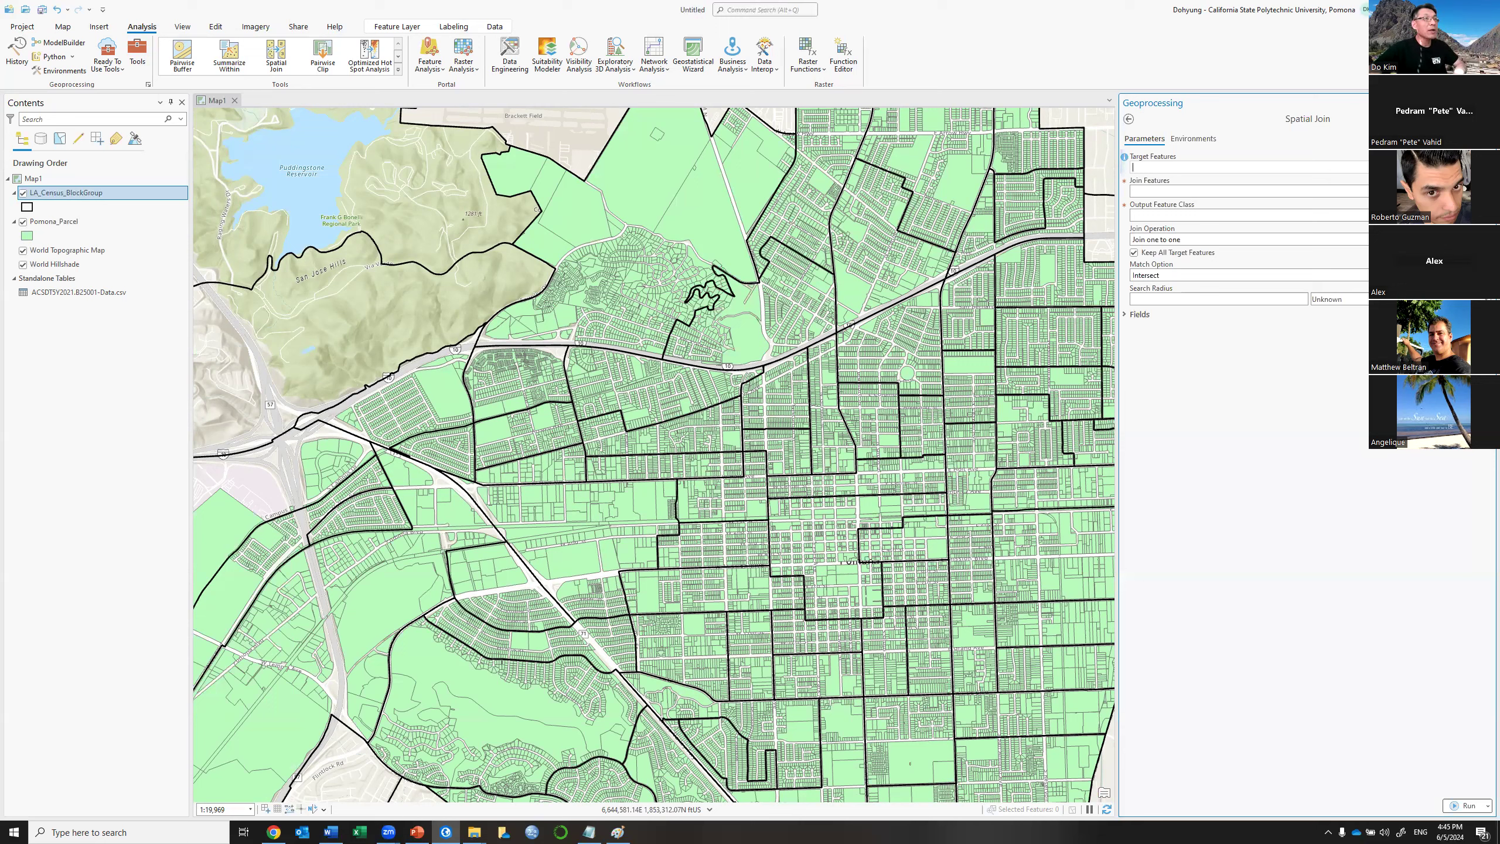
pyautogui.click(1358, 167)
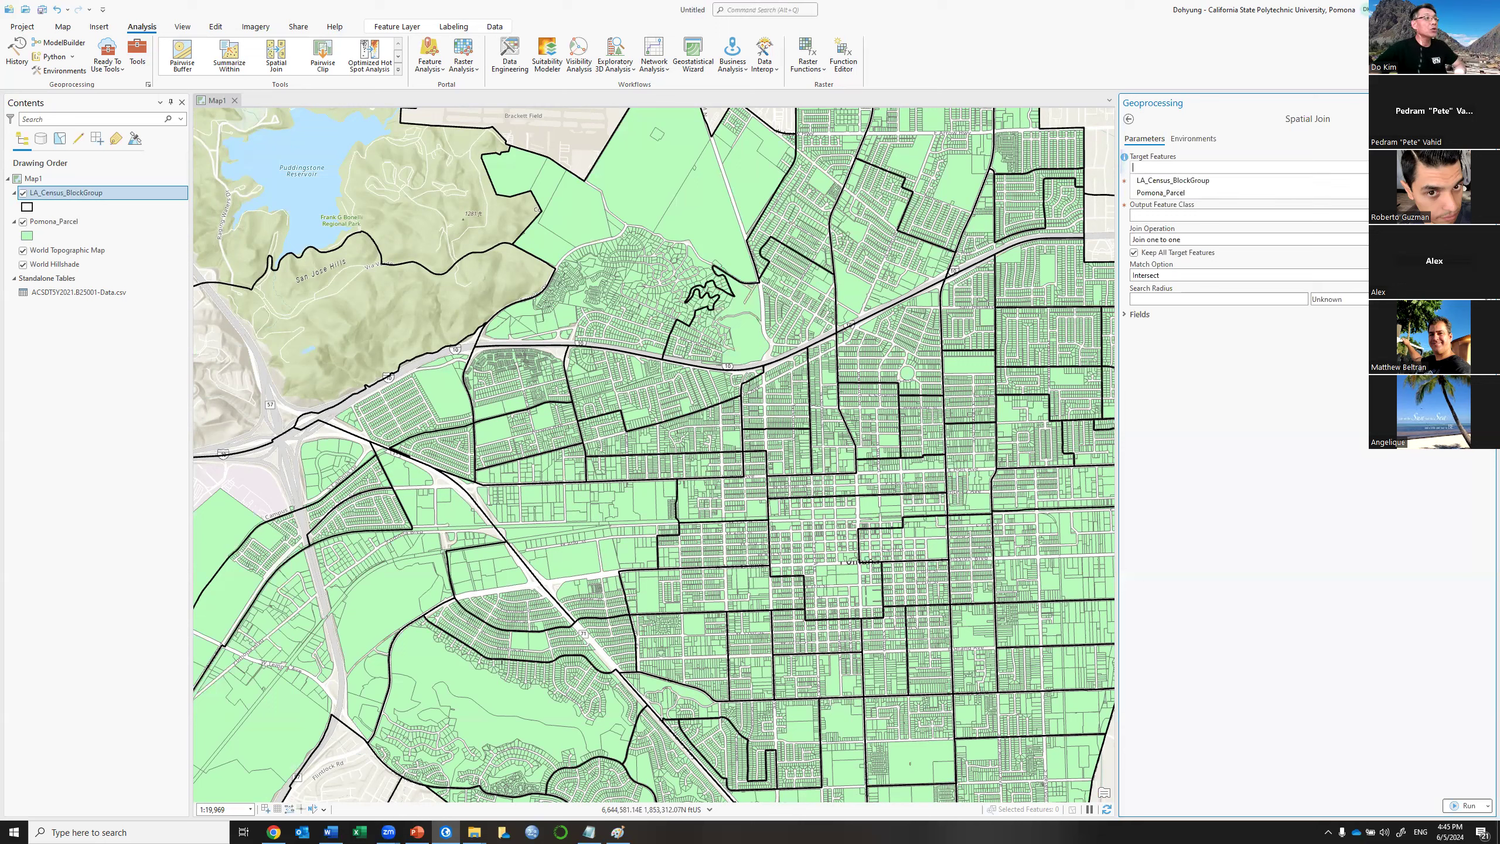
pyautogui.click(1203, 193)
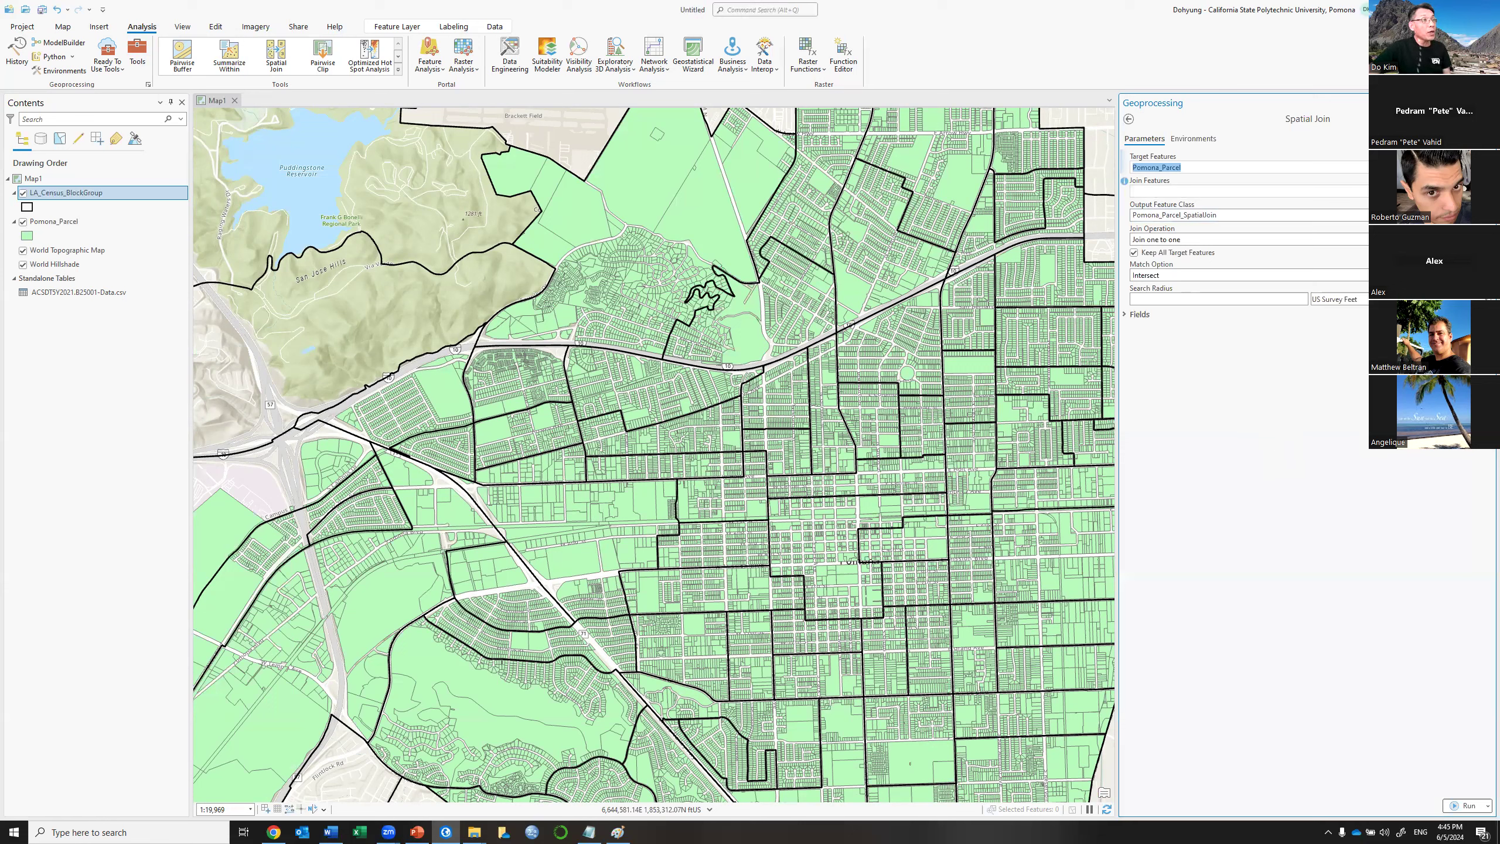
pyautogui.click(1176, 191)
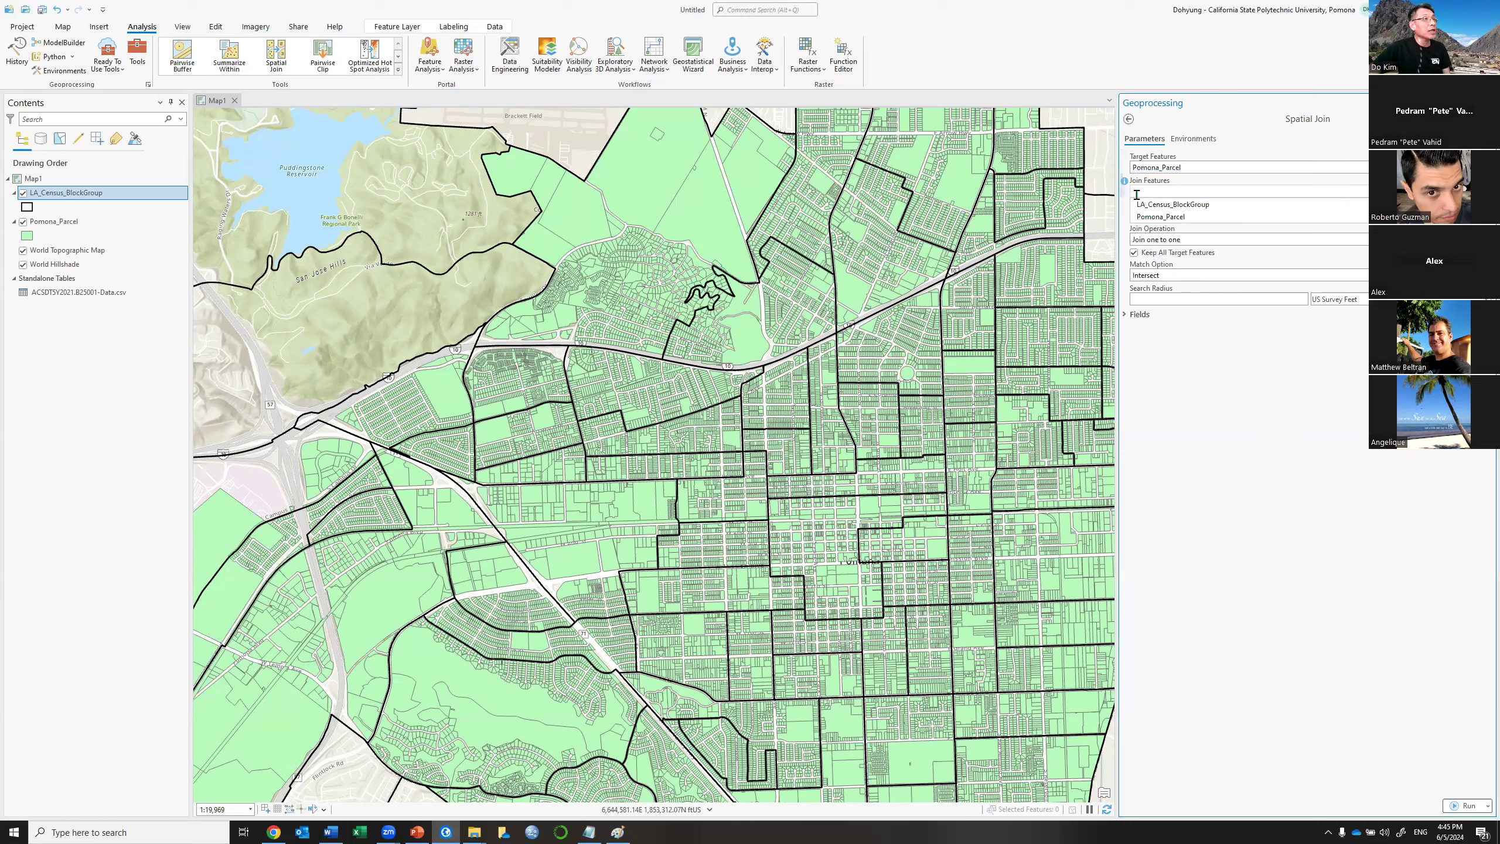
pyautogui.click(1168, 207)
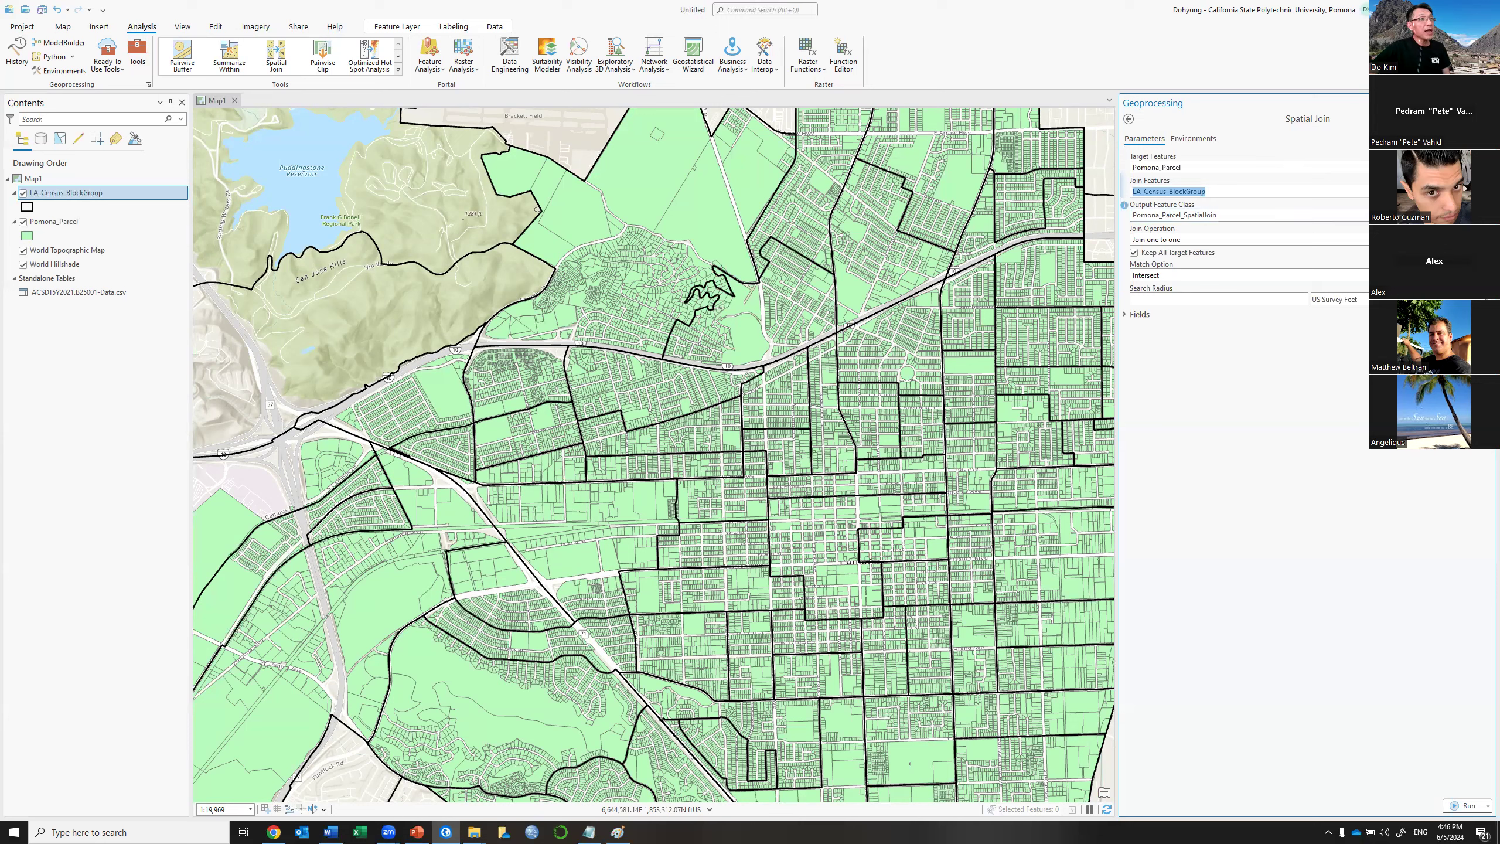
# Set the Spatial Join's output feature class to Parcel_BG_SJ in the Session3_4 dataset of Day2_Data.gdb.
pyautogui.click(1151, 214)
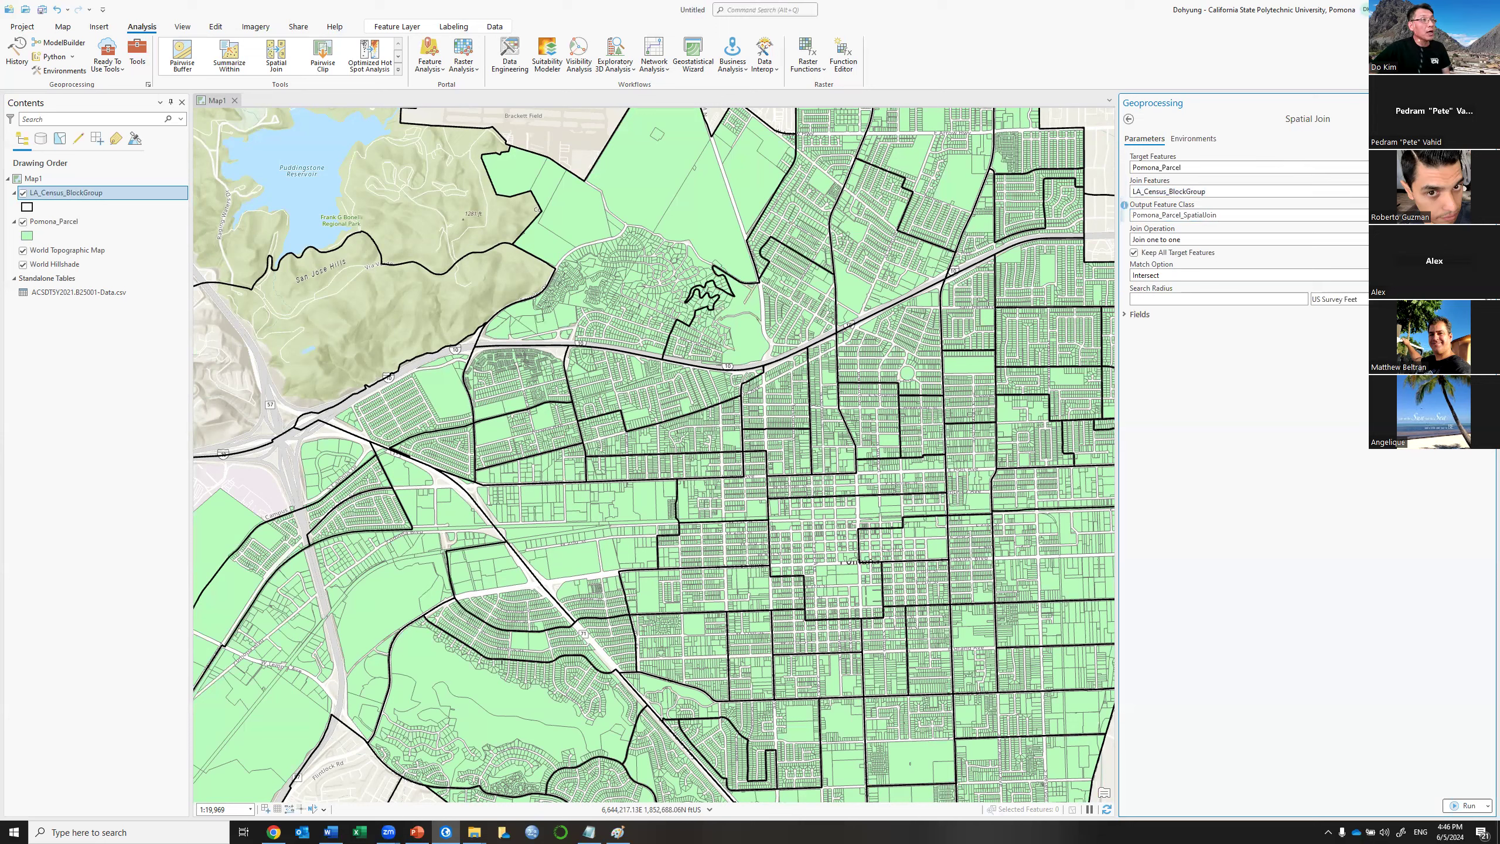
pyautogui.click(1376, 215)
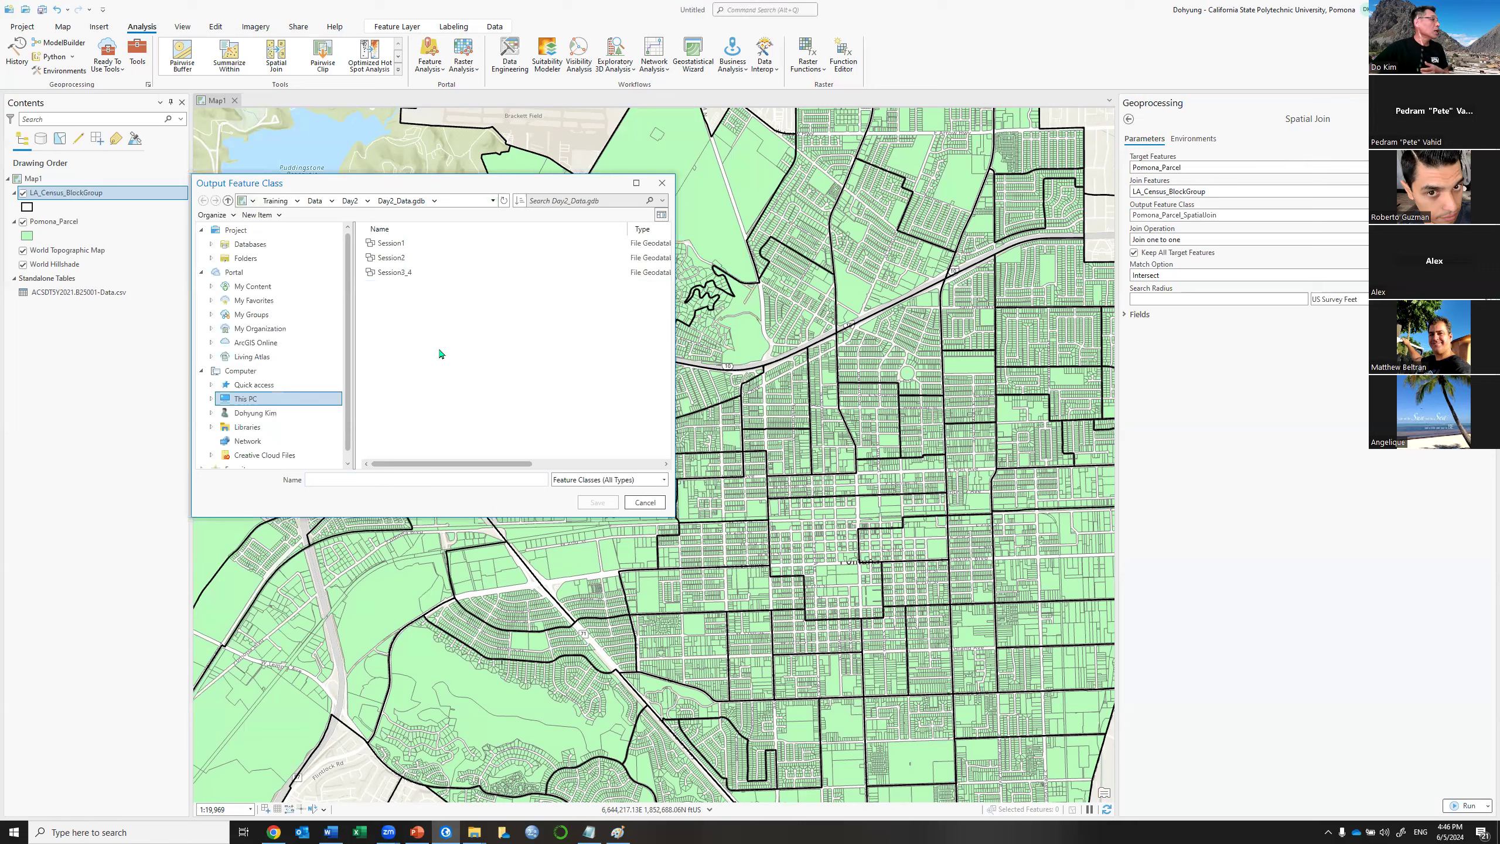
pyautogui.doubleClick(394, 273)
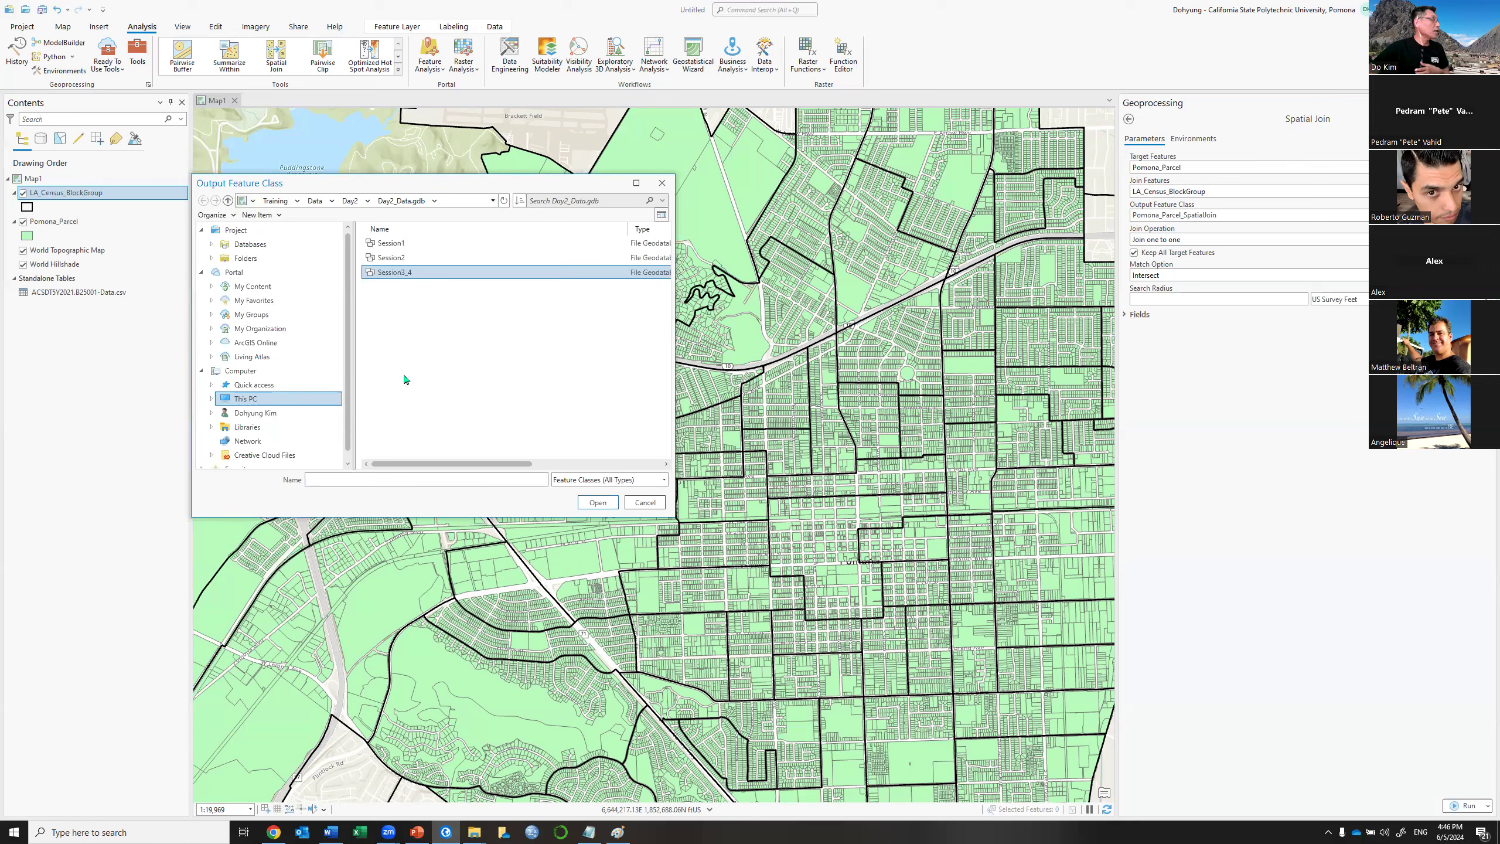
pyautogui.click(355, 479)
pyautogui.write('Parcel')
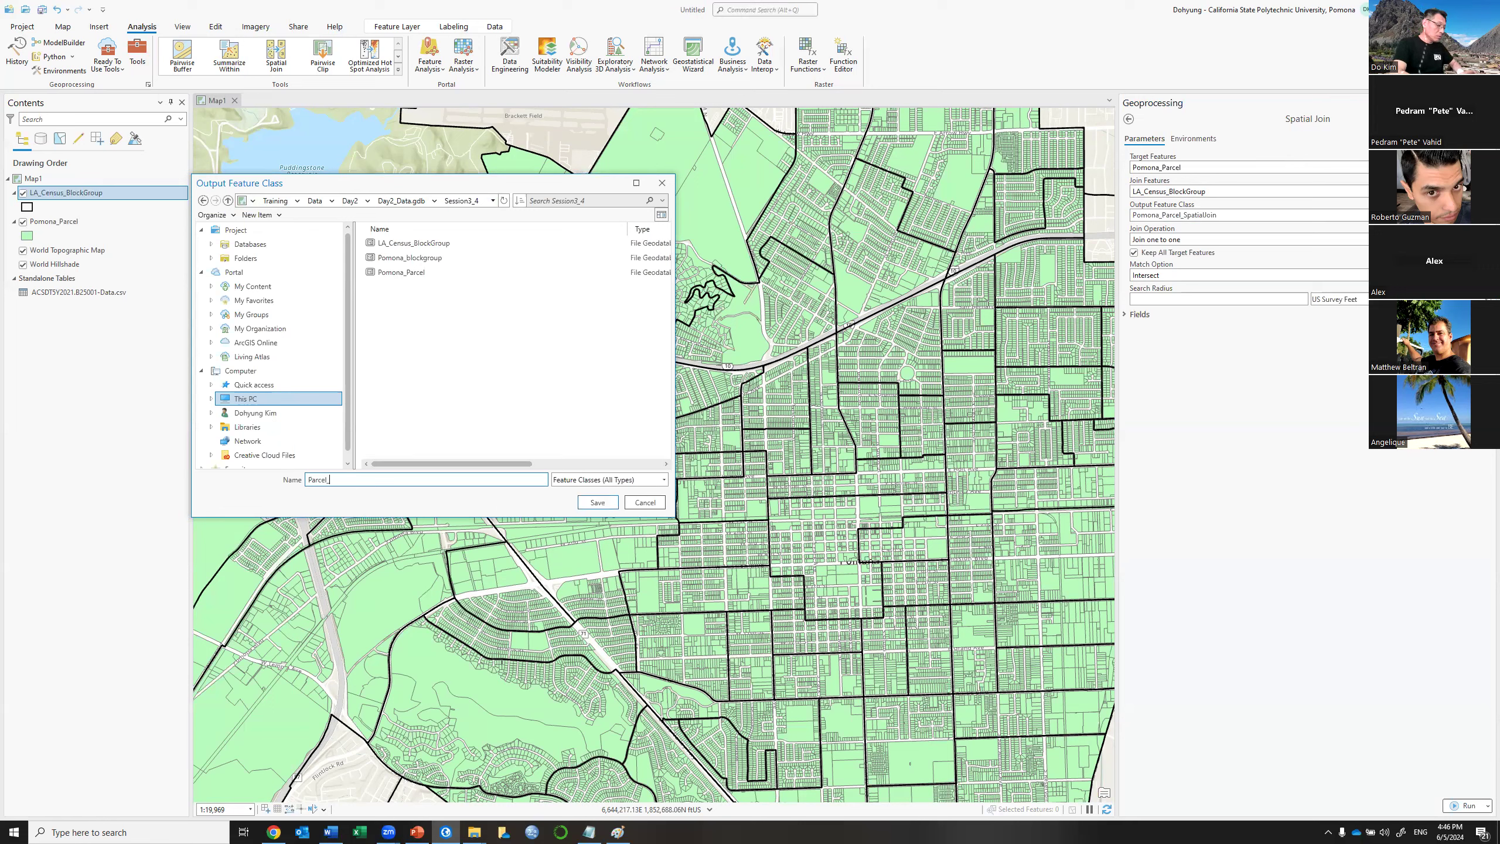
pyautogui.write('_BG_SJ')
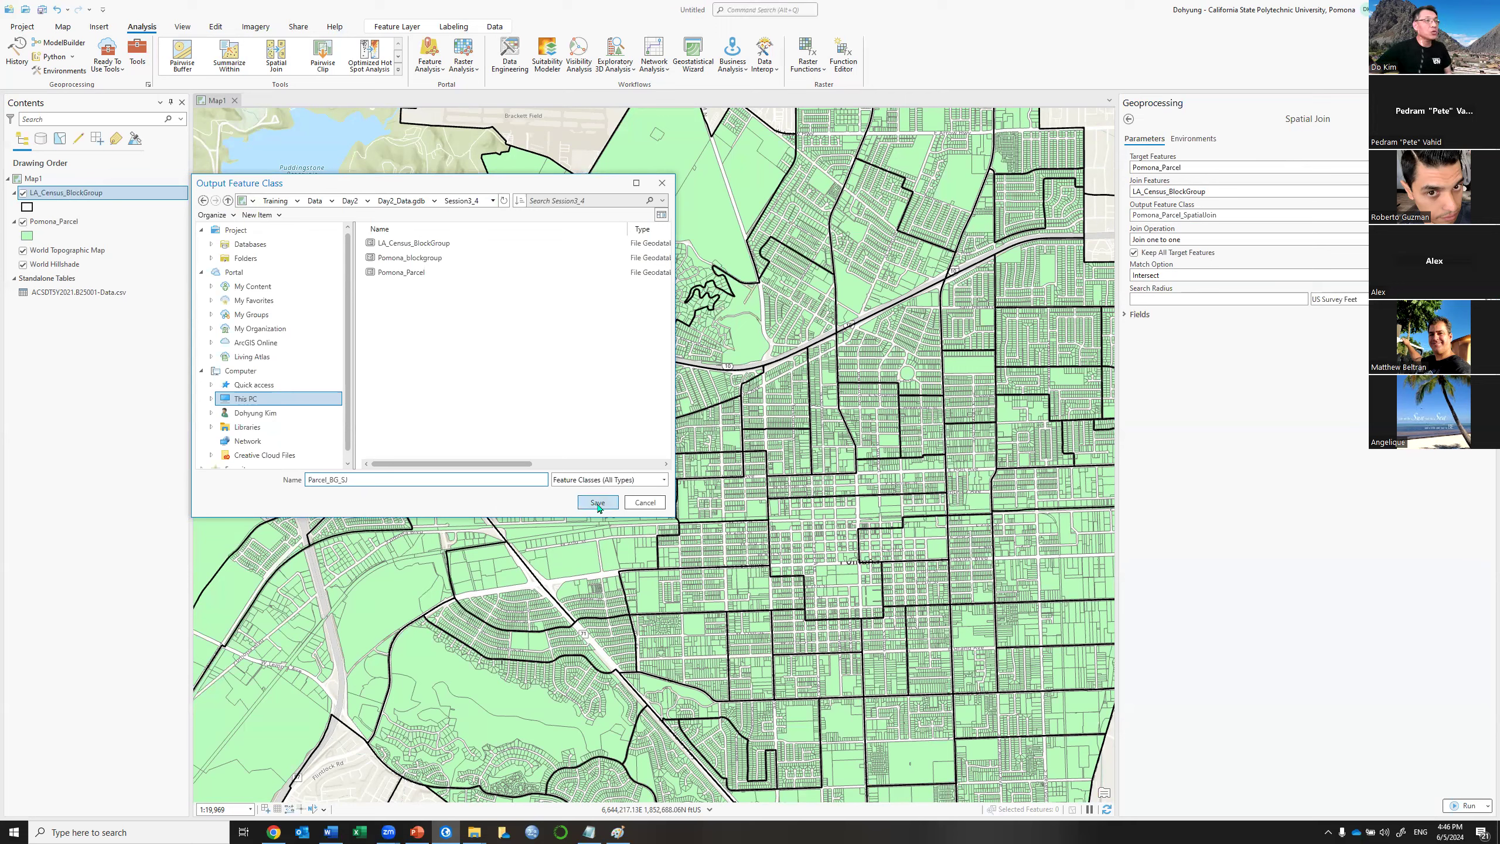
pyautogui.click(598, 502)
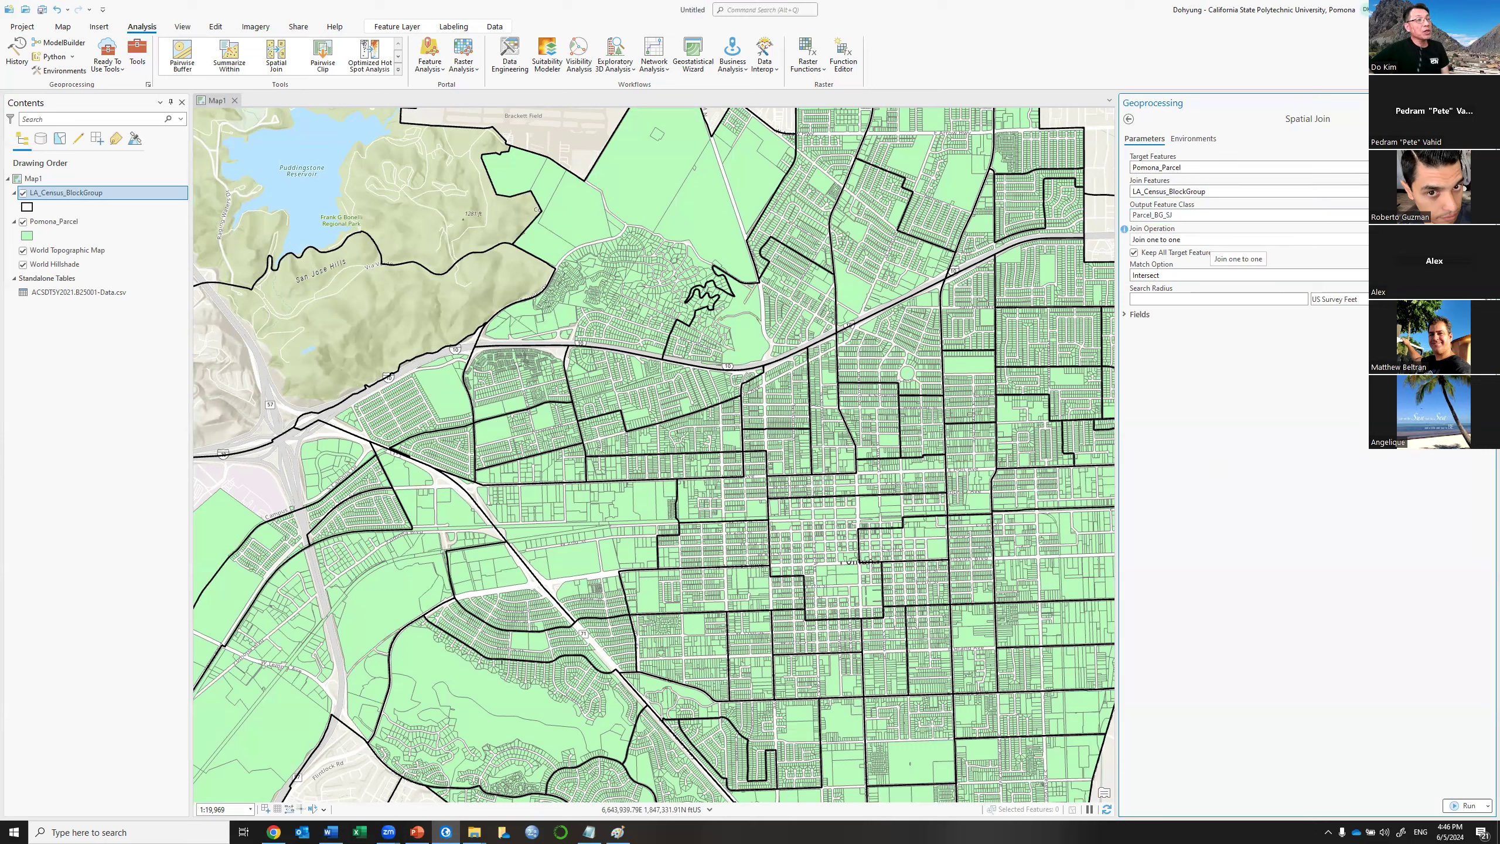
# Review the Spatial Join's join operation choices, target and join features, and the available match options.
pyautogui.click(1181, 239)
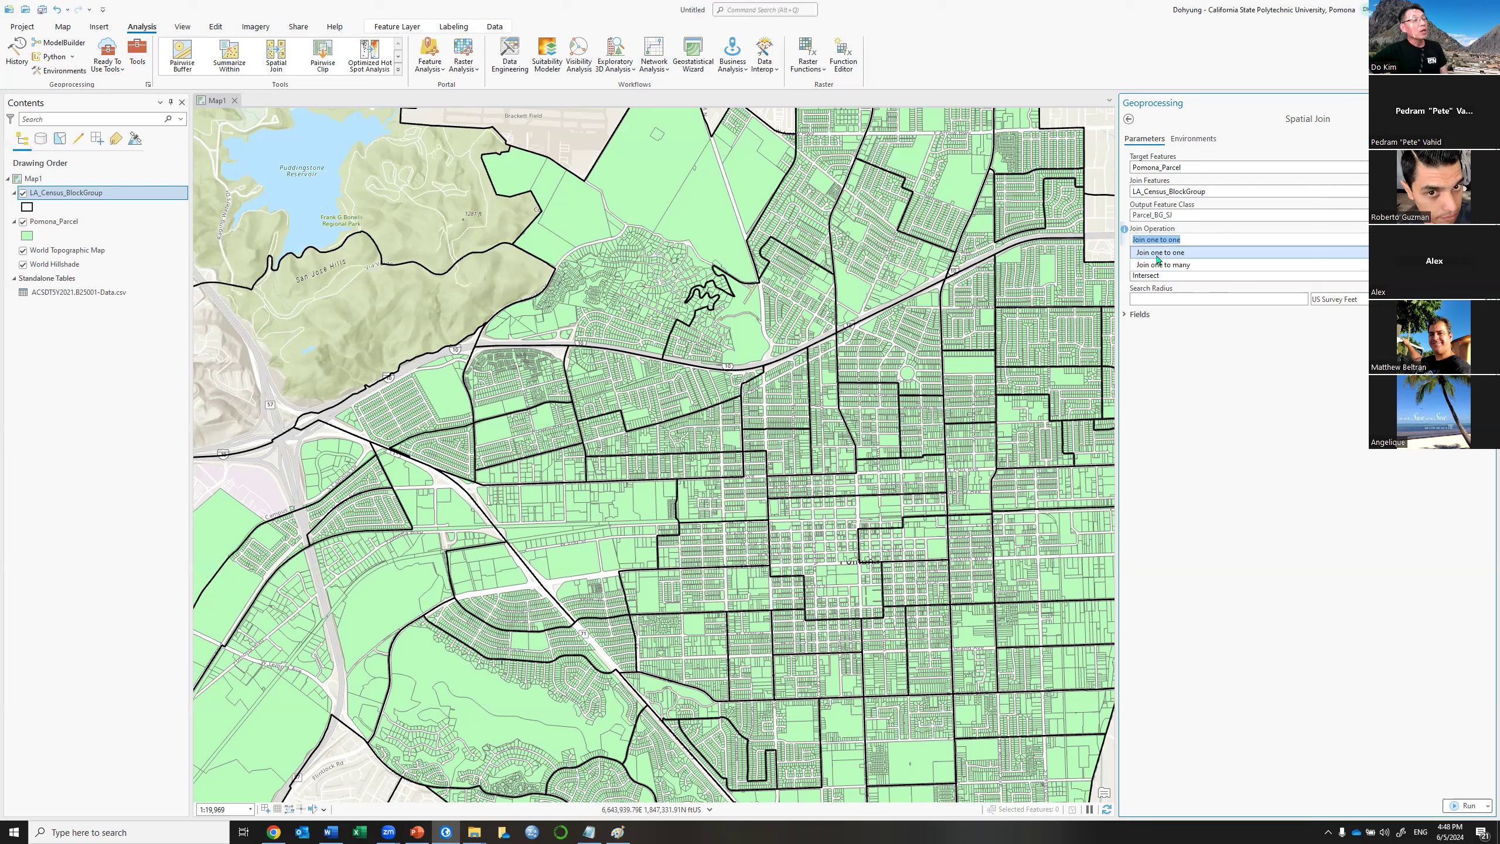
pyautogui.click(1183, 167)
pyautogui.click(1183, 166)
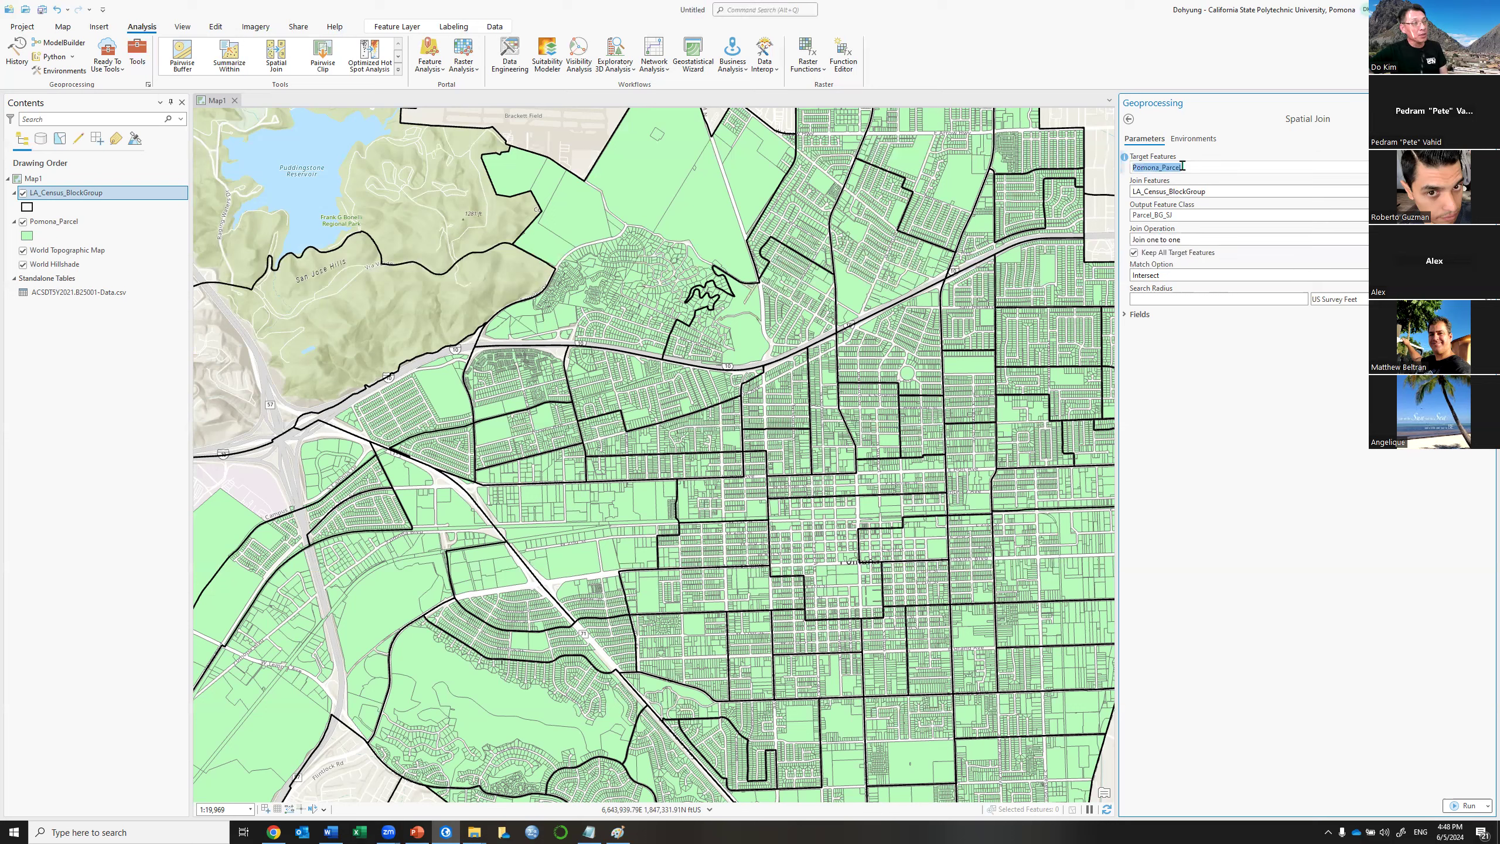
pyautogui.click(1216, 189)
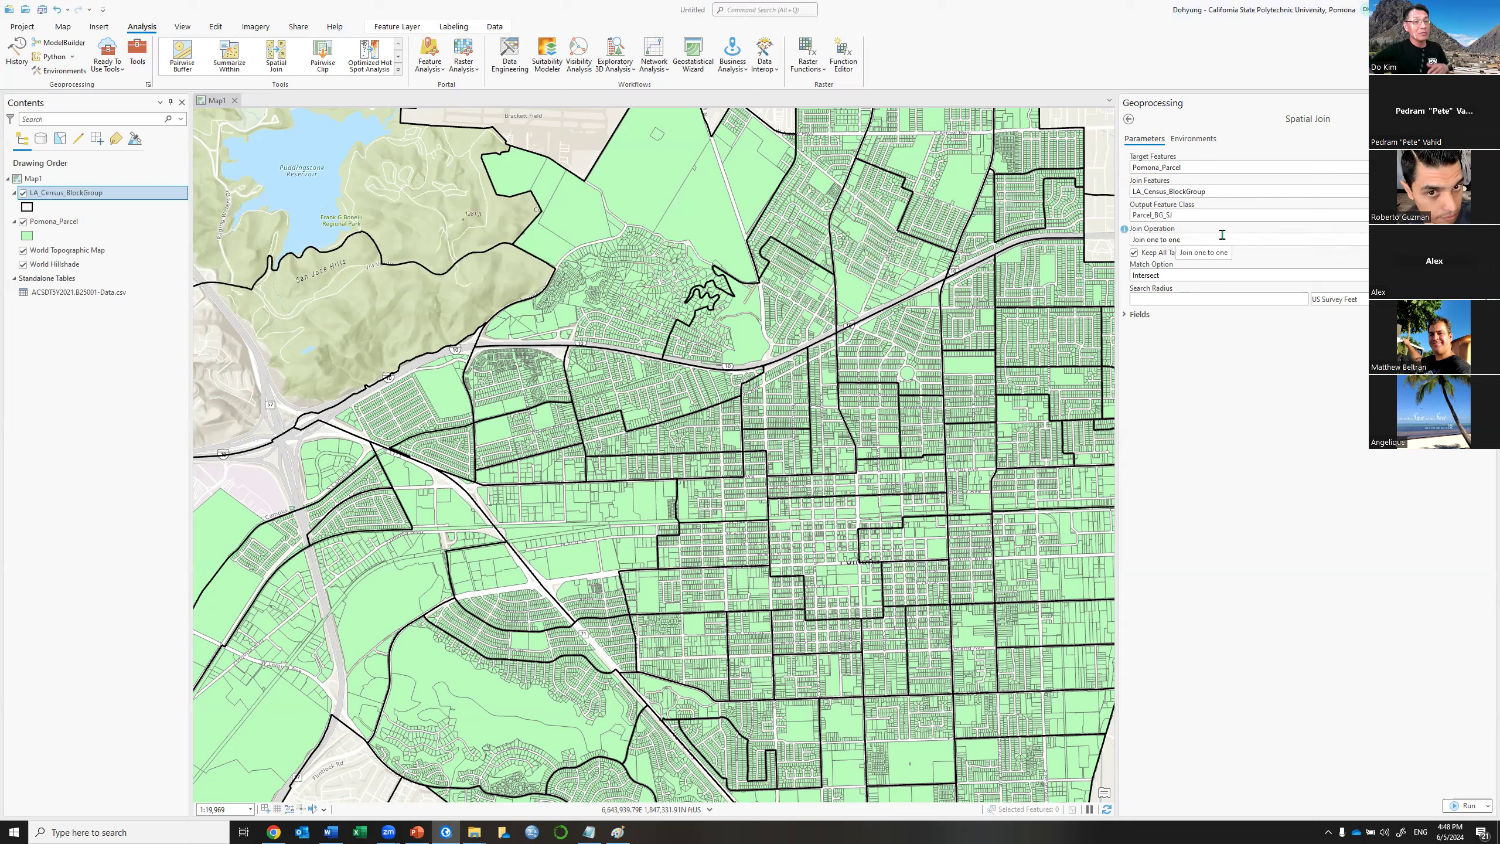
pyautogui.click(1193, 238)
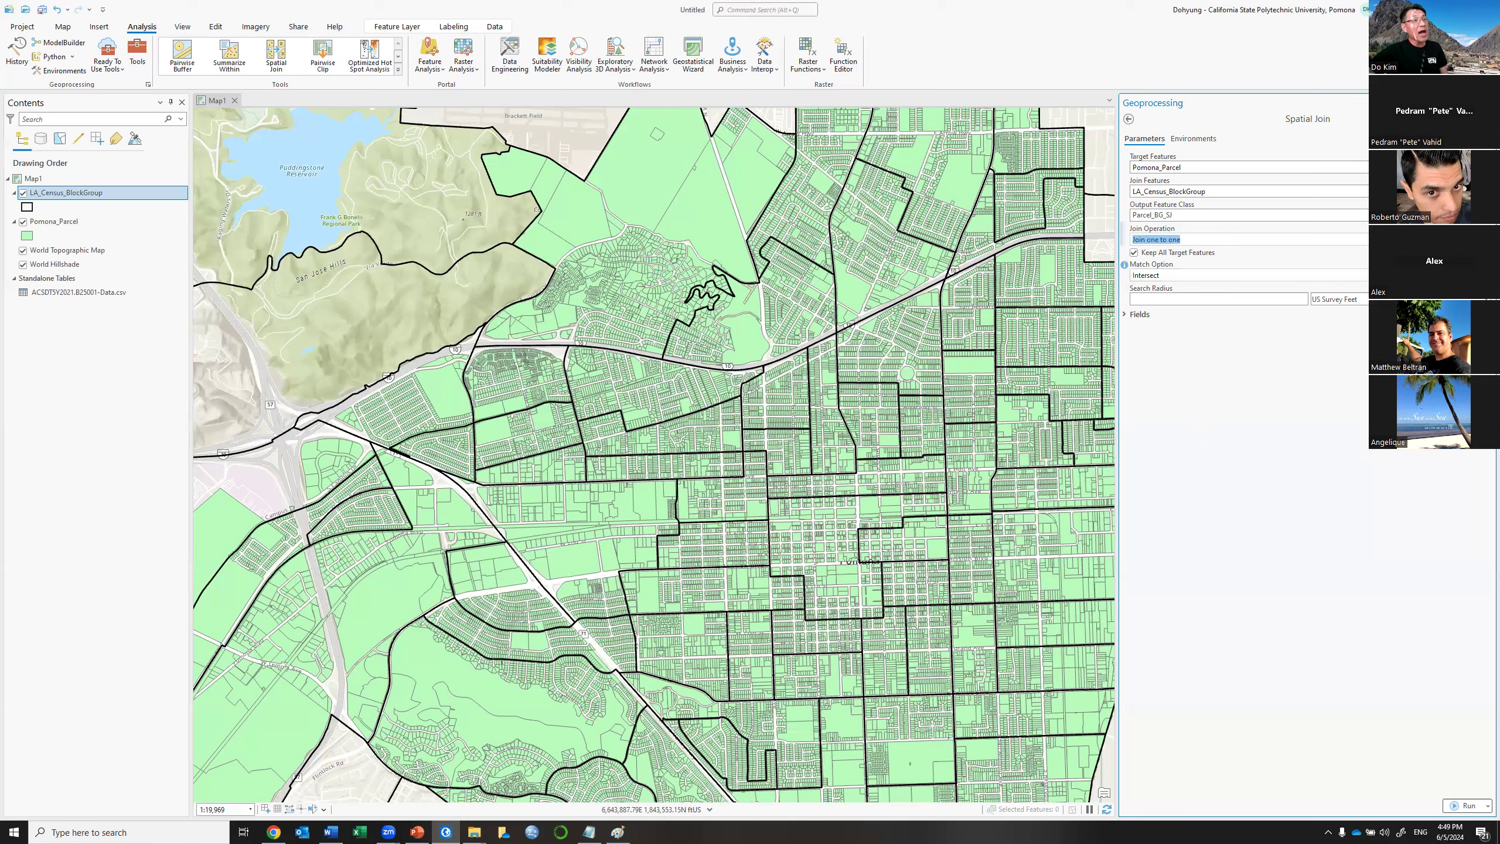
pyautogui.click(1175, 276)
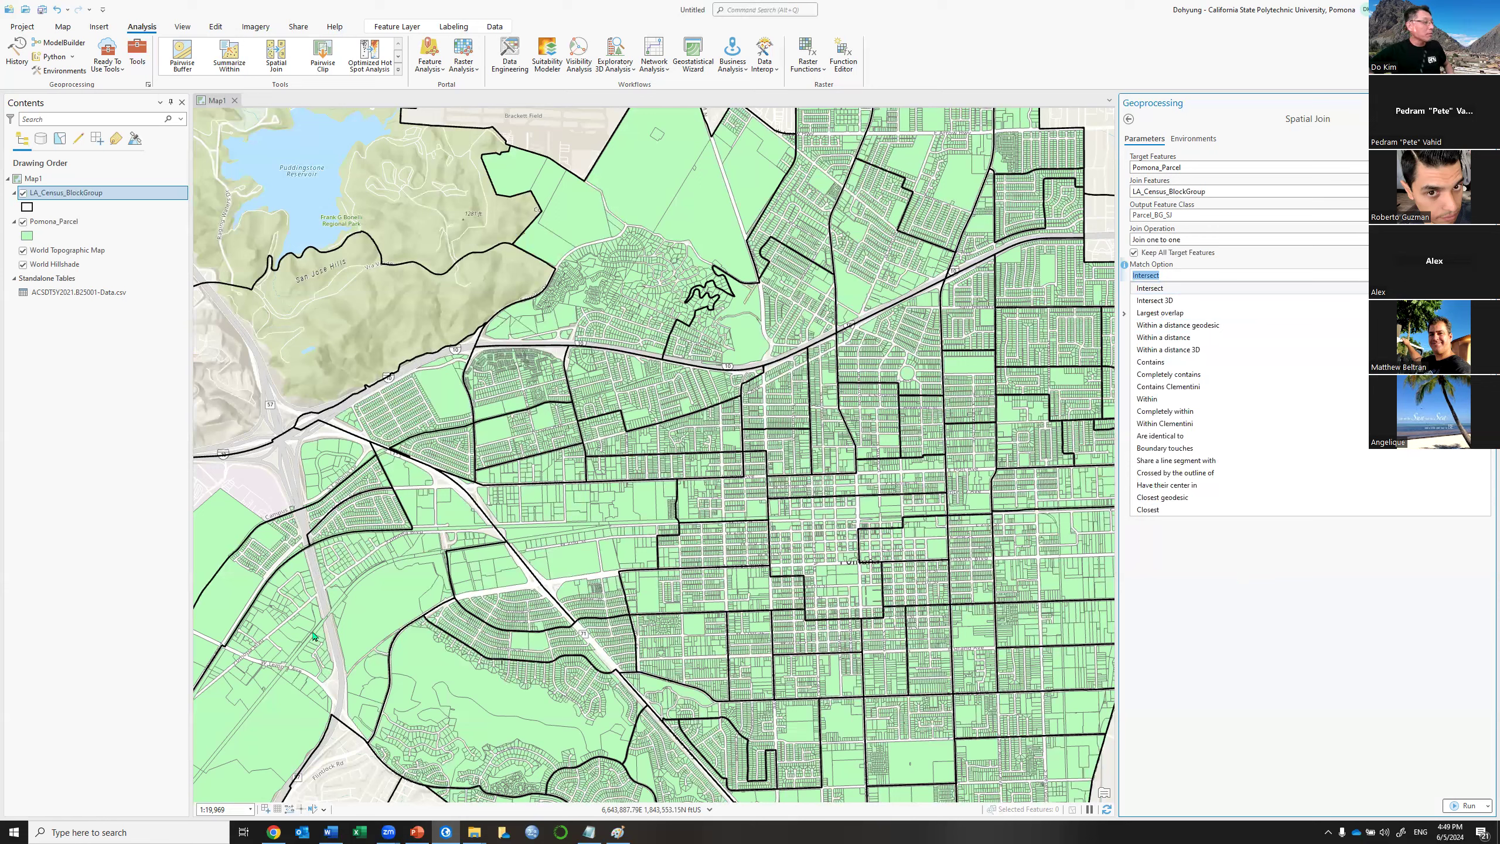
# Switch to the open Paint window and erase the whole existing drawing.
pyautogui.click(617, 832)
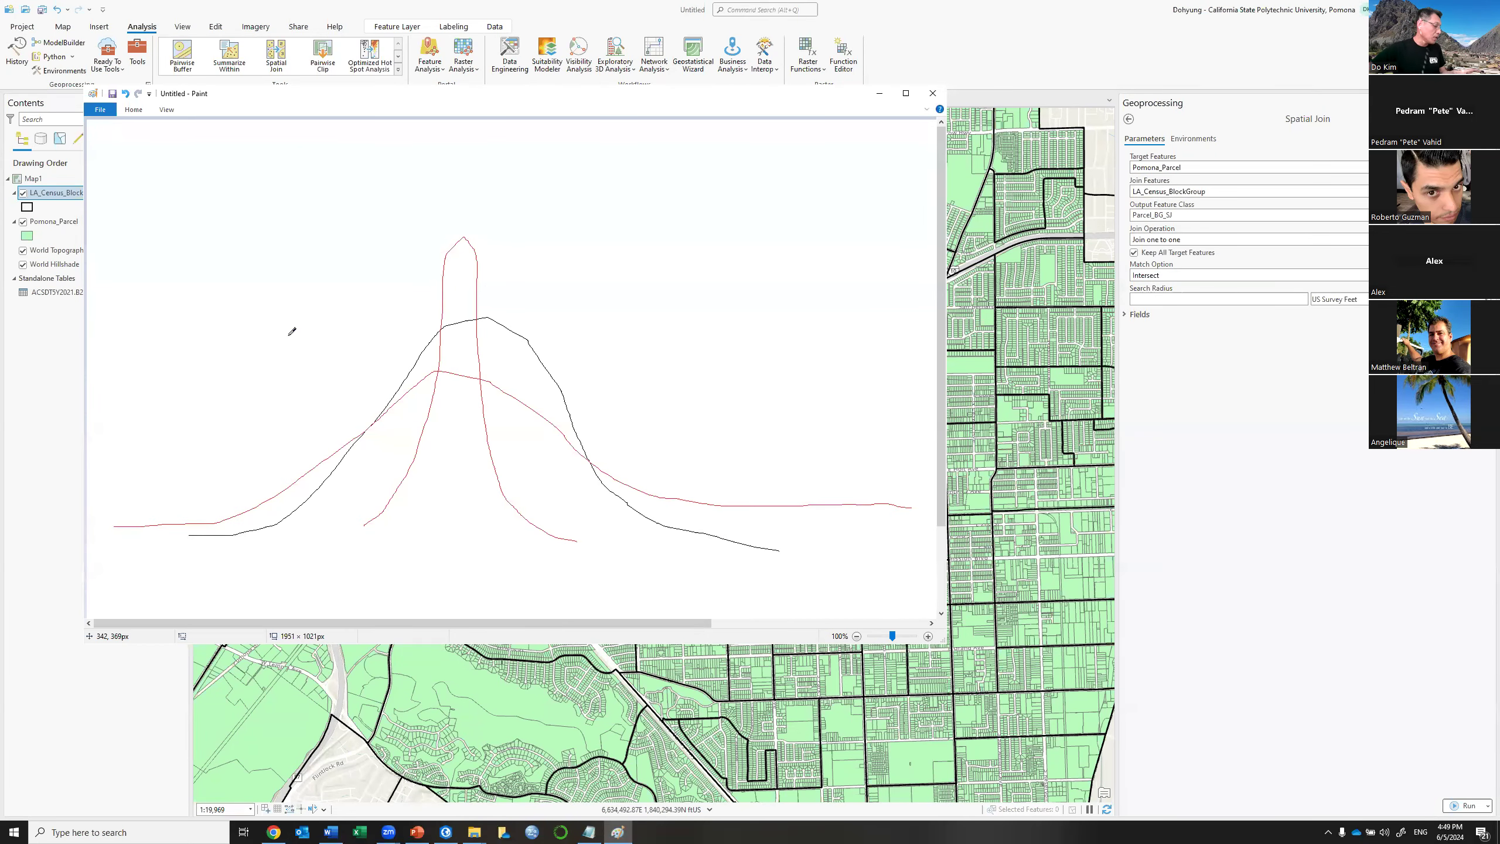
pyautogui.hotkey('ctrl', 'a')
pyautogui.press('Delete')
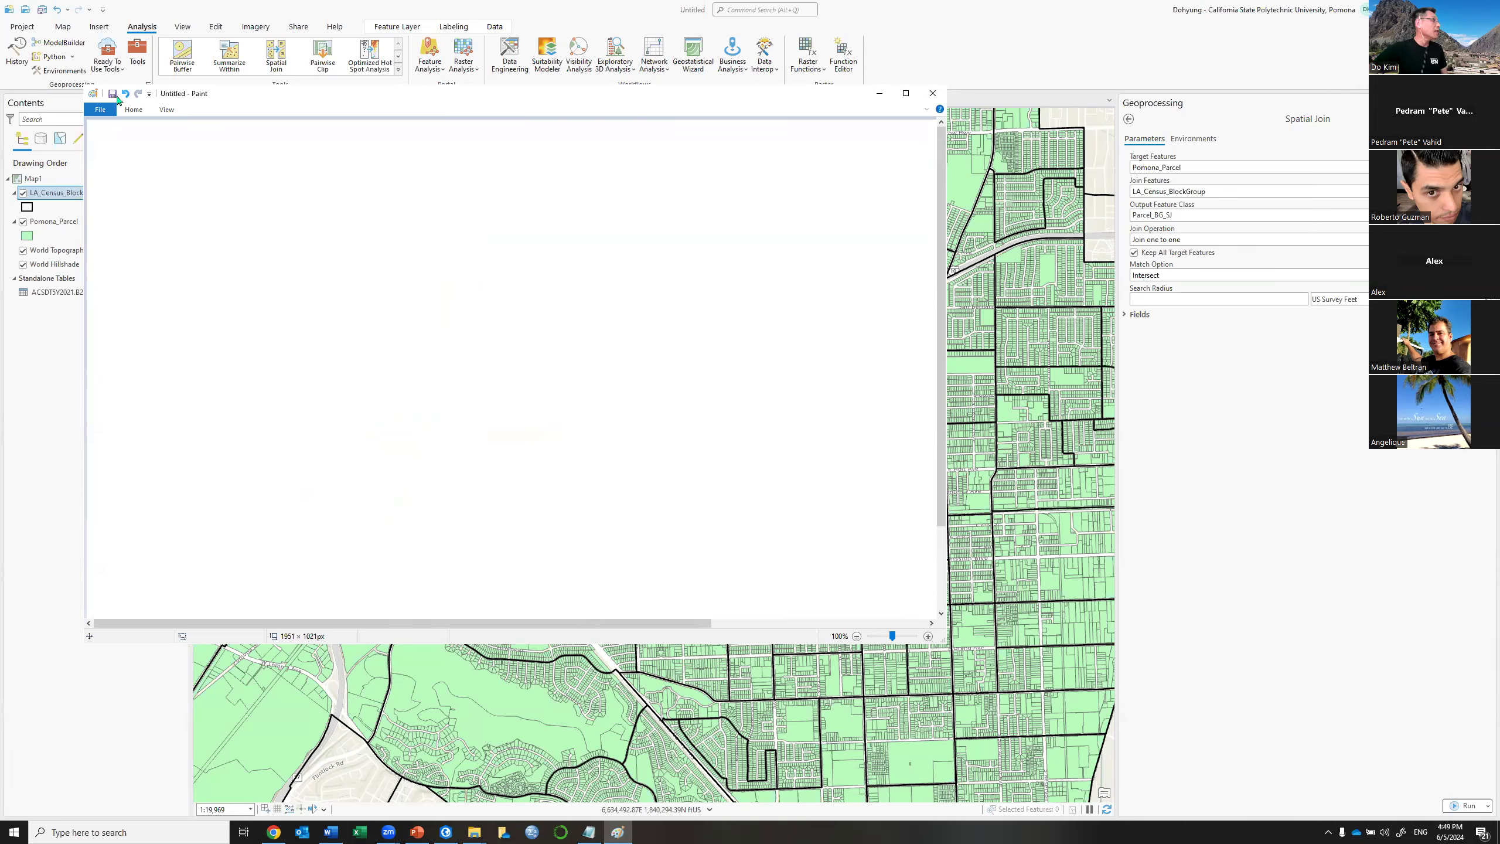
# Sketch two adjoining red block group outlines in Paint with the Pencil, a tall one and a shorter one sharing its edge.
pyautogui.click(142, 111)
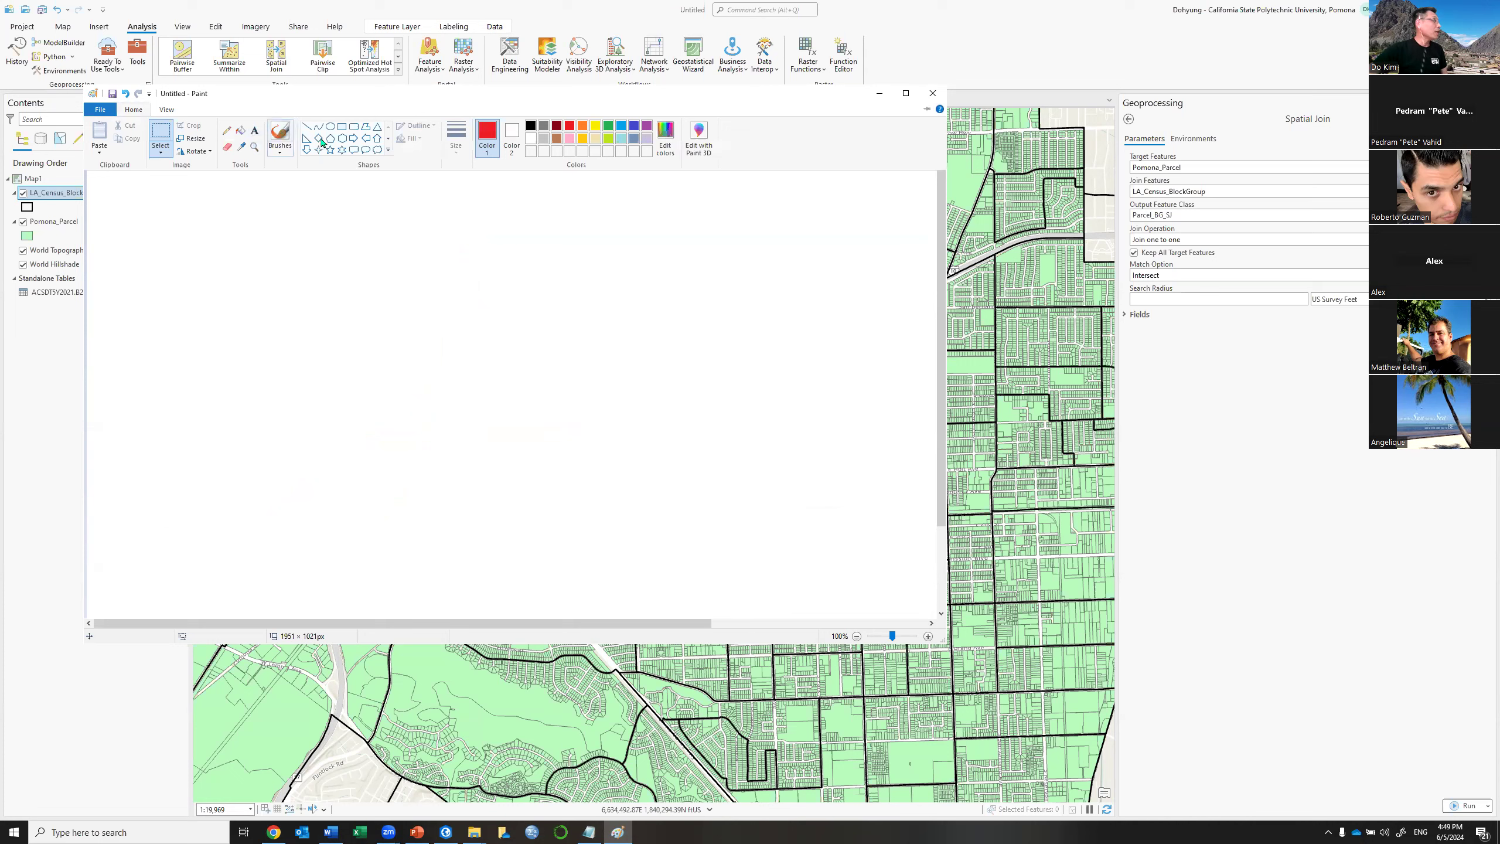
pyautogui.click(233, 130)
pyautogui.moveTo(245, 218)
pyautogui.mouseDown()
pyautogui.moveTo(401, 223)
pyautogui.moveTo(411, 553)
pyautogui.mouseUp()
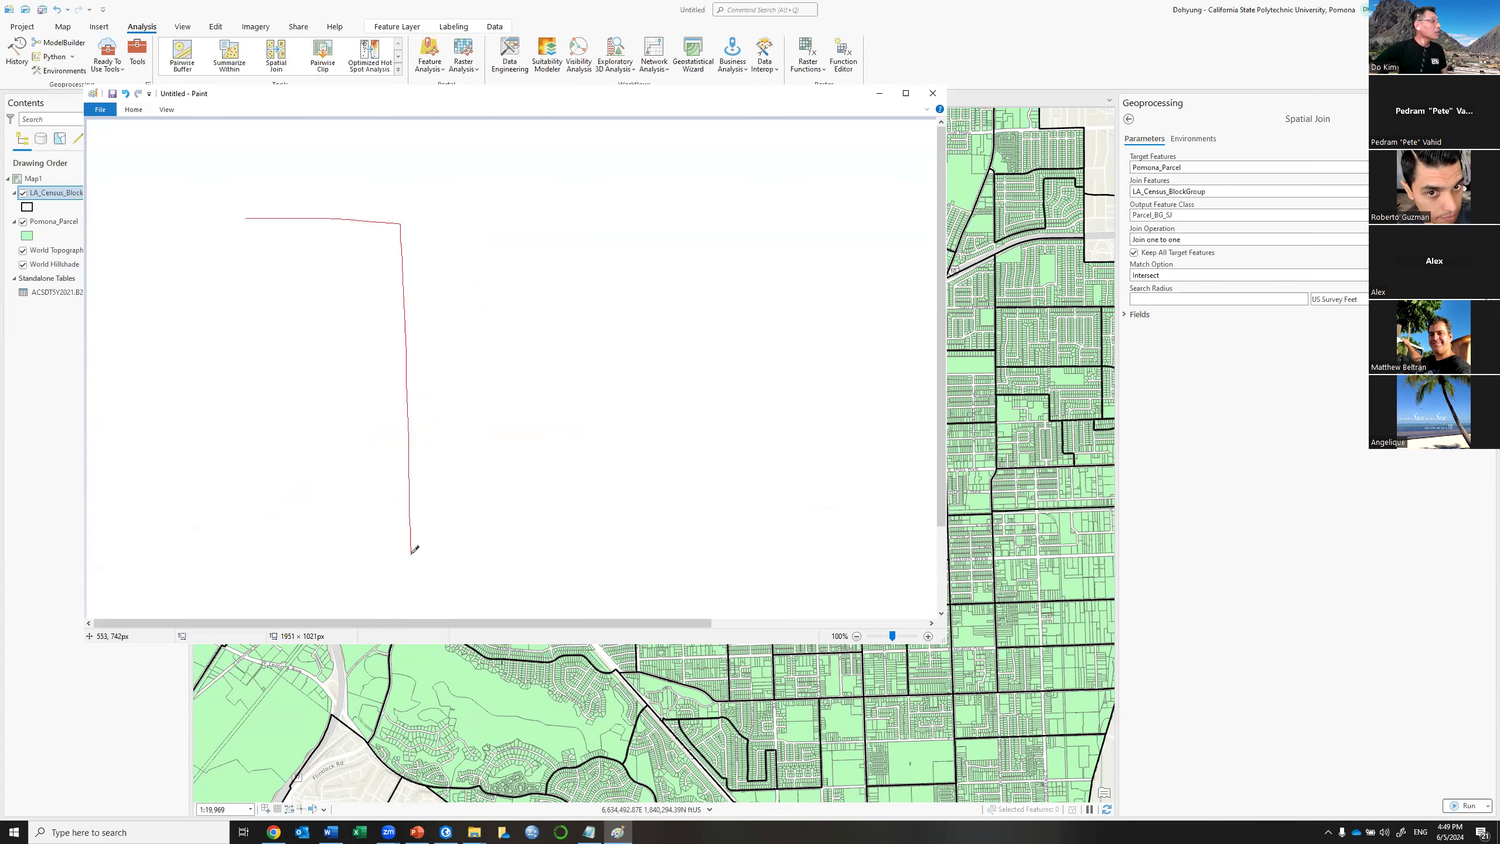
pyautogui.moveTo(245, 218)
pyautogui.mouseDown()
pyautogui.moveTo(257, 446)
pyautogui.moveTo(388, 556)
pyautogui.moveTo(412, 557)
pyautogui.mouseUp()
pyautogui.moveTo(405, 360)
pyautogui.mouseDown()
pyautogui.moveTo(507, 360)
pyautogui.moveTo(530, 548)
pyautogui.moveTo(412, 553)
pyautogui.mouseUp()
# Sketch a small black parcel rectangle straddling the shared red boundary, with a black leader line from each half.
pyautogui.click(141, 111)
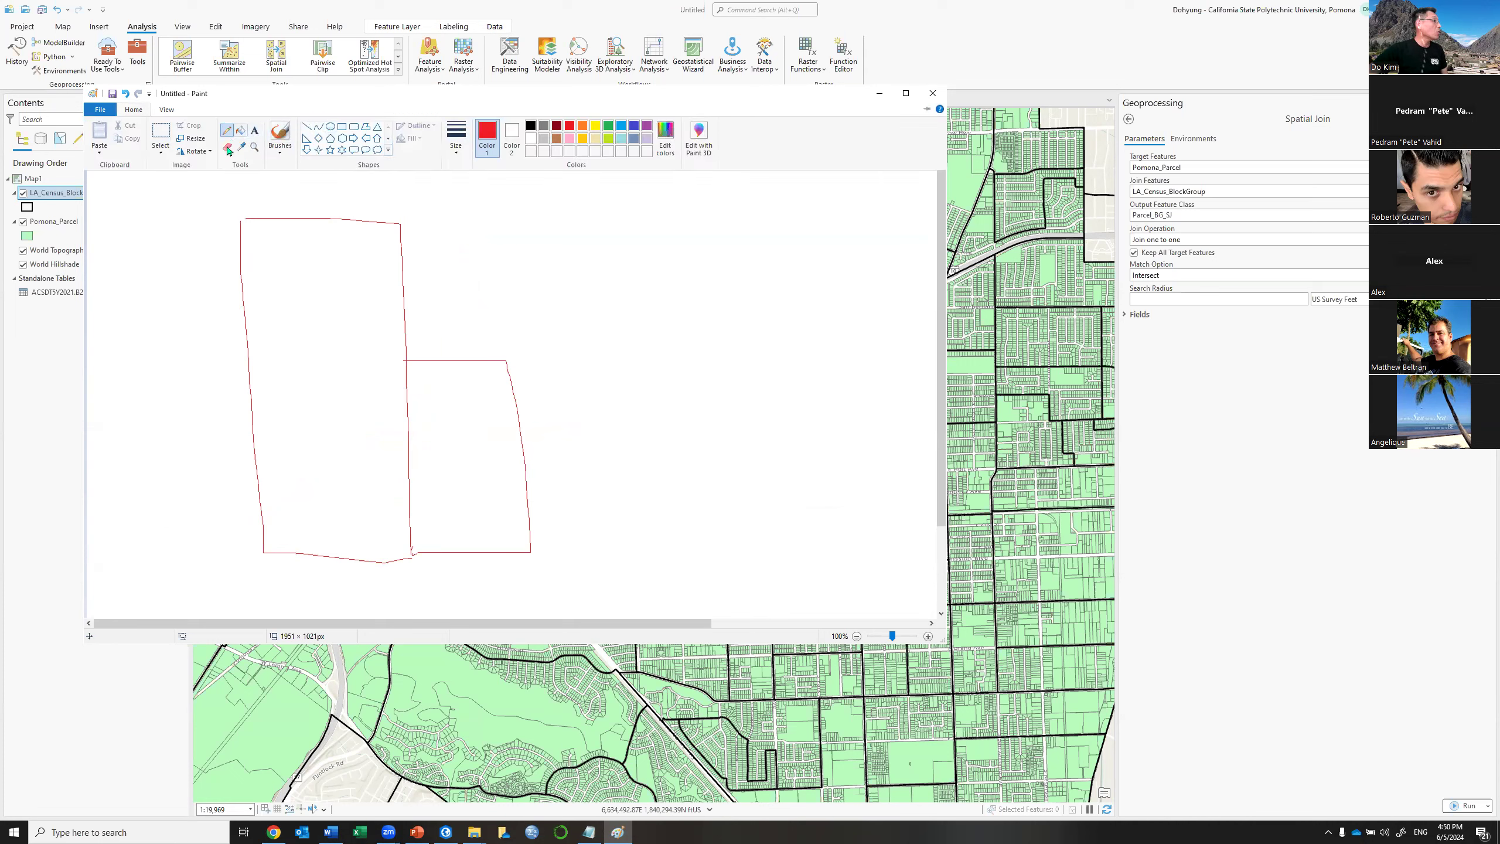
pyautogui.click(532, 126)
pyautogui.moveTo(390, 387)
pyautogui.mouseDown()
pyautogui.moveTo(419, 388)
pyautogui.moveTo(426, 426)
pyautogui.moveTo(394, 452)
pyautogui.moveTo(428, 452)
pyautogui.mouseUp()
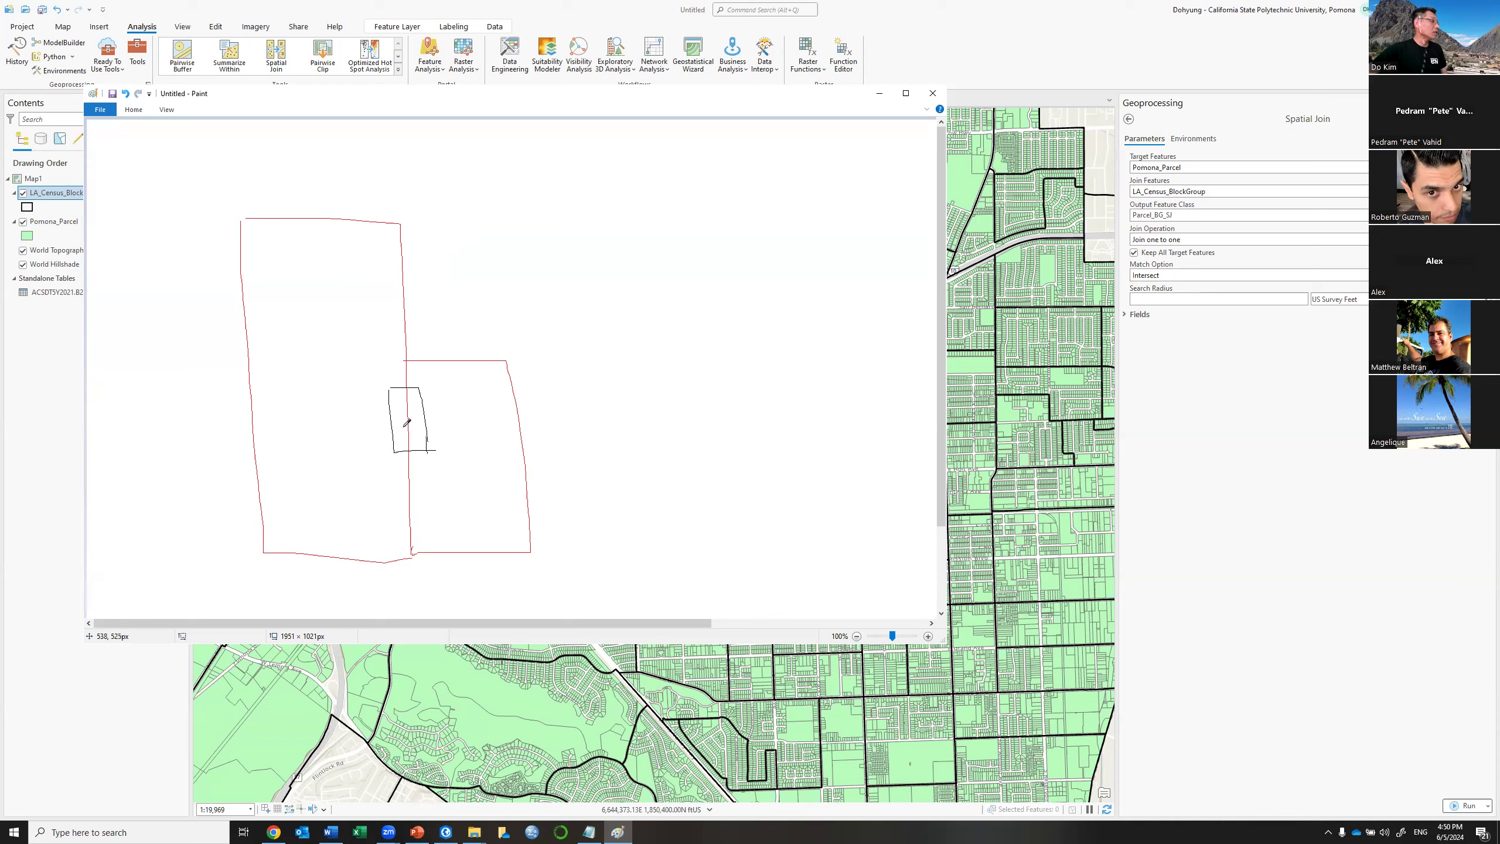
pyautogui.moveTo(400, 423)
pyautogui.mouseDown()
pyautogui.moveTo(343, 431)
pyautogui.moveTo(341, 455)
pyautogui.moveTo(465, 456)
pyautogui.moveTo(465, 433)
pyautogui.mouseUp()
# Return to ArcGIS Pro, keep the Spatial Join's operation at Join one to one, and set its match option to Have their center in.
pyautogui.click(1170, 239)
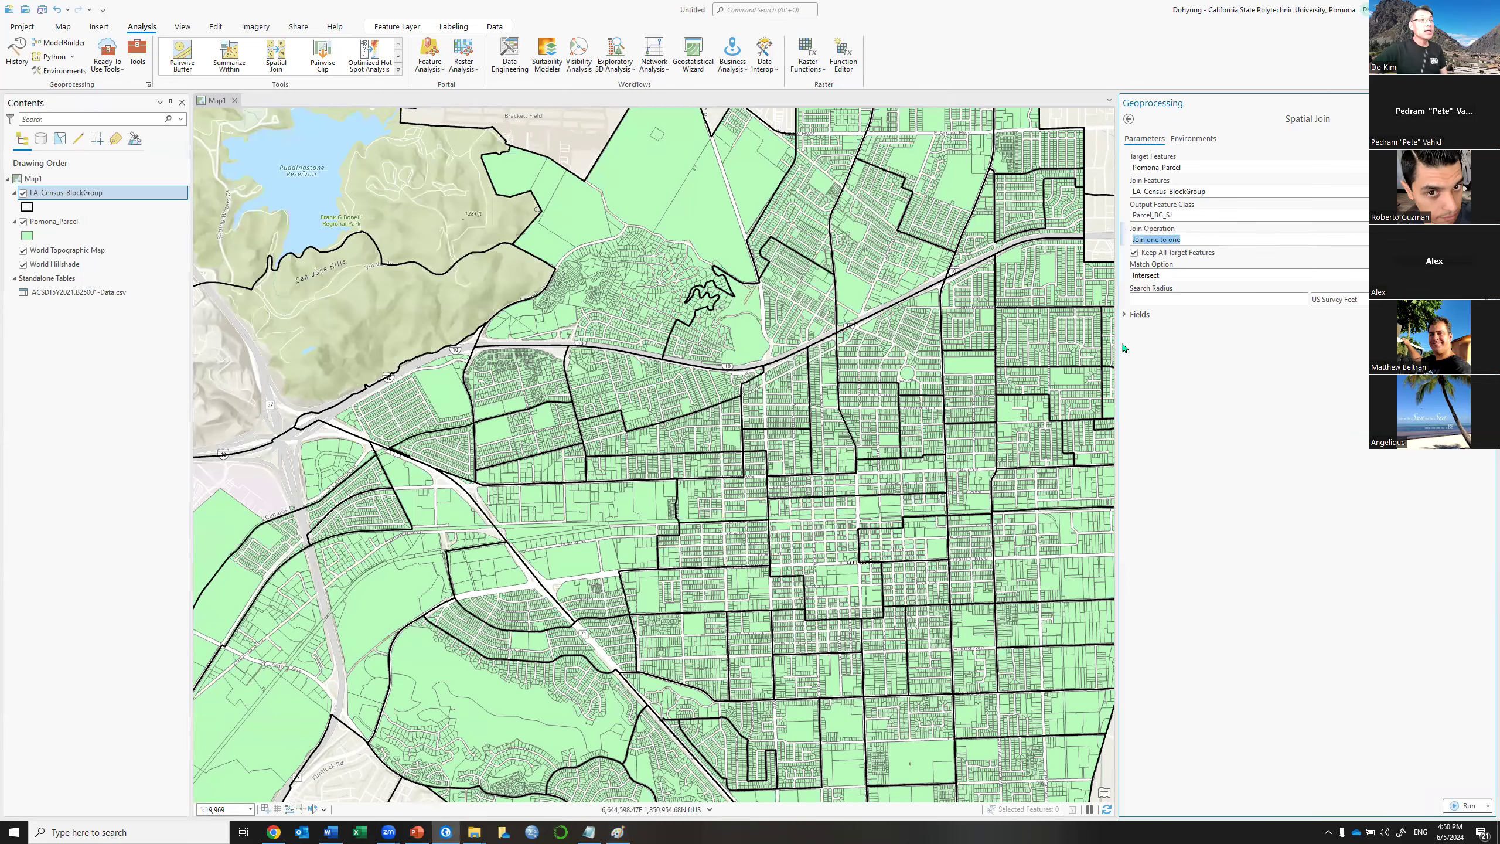
pyautogui.hotkey('alt', 'Down')
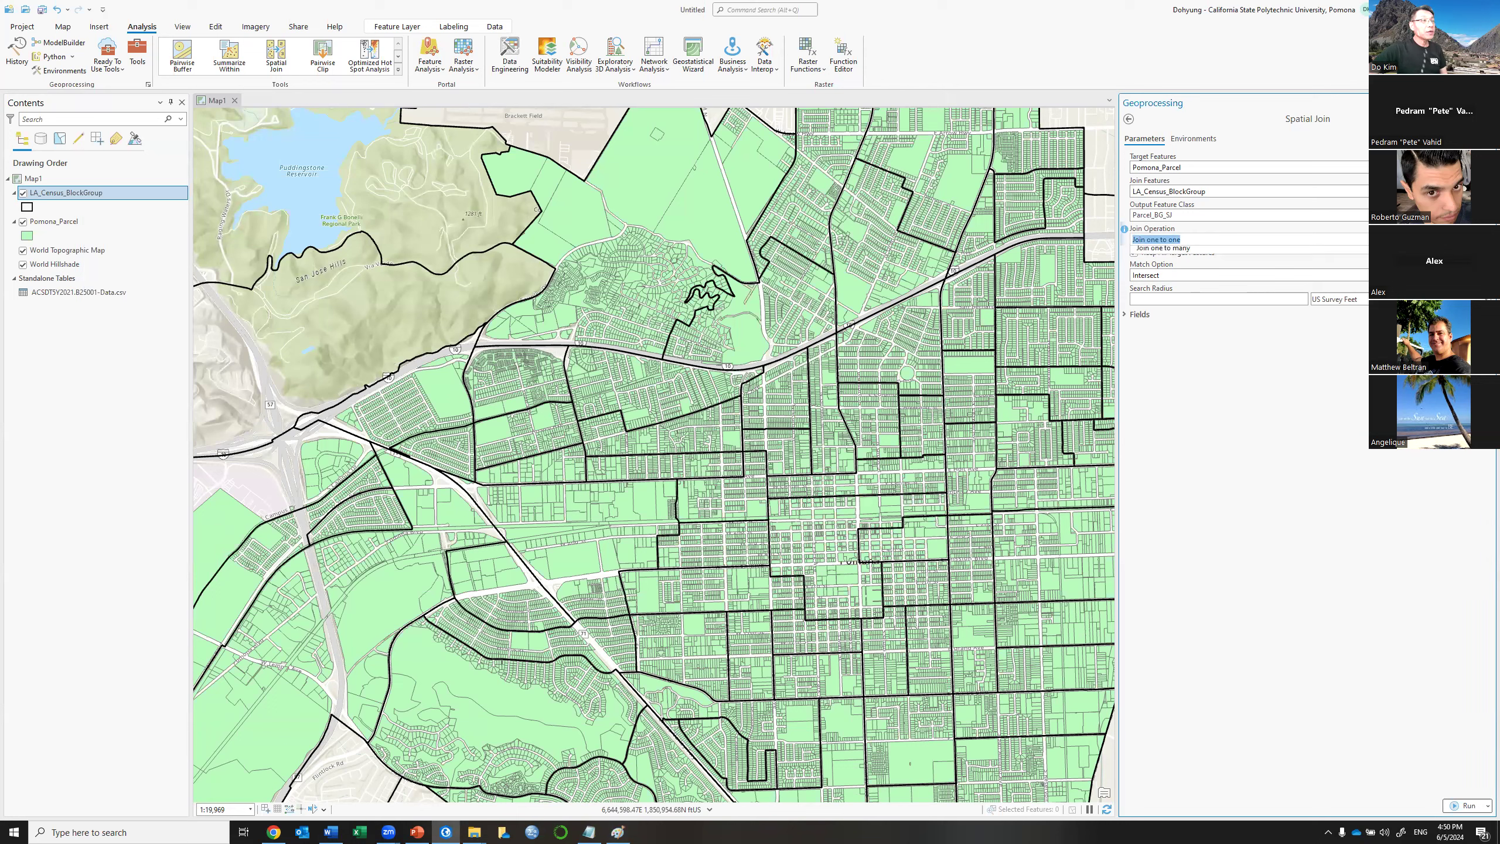
pyautogui.press('Return')
pyautogui.press('Tab')
pyautogui.press('Tab')
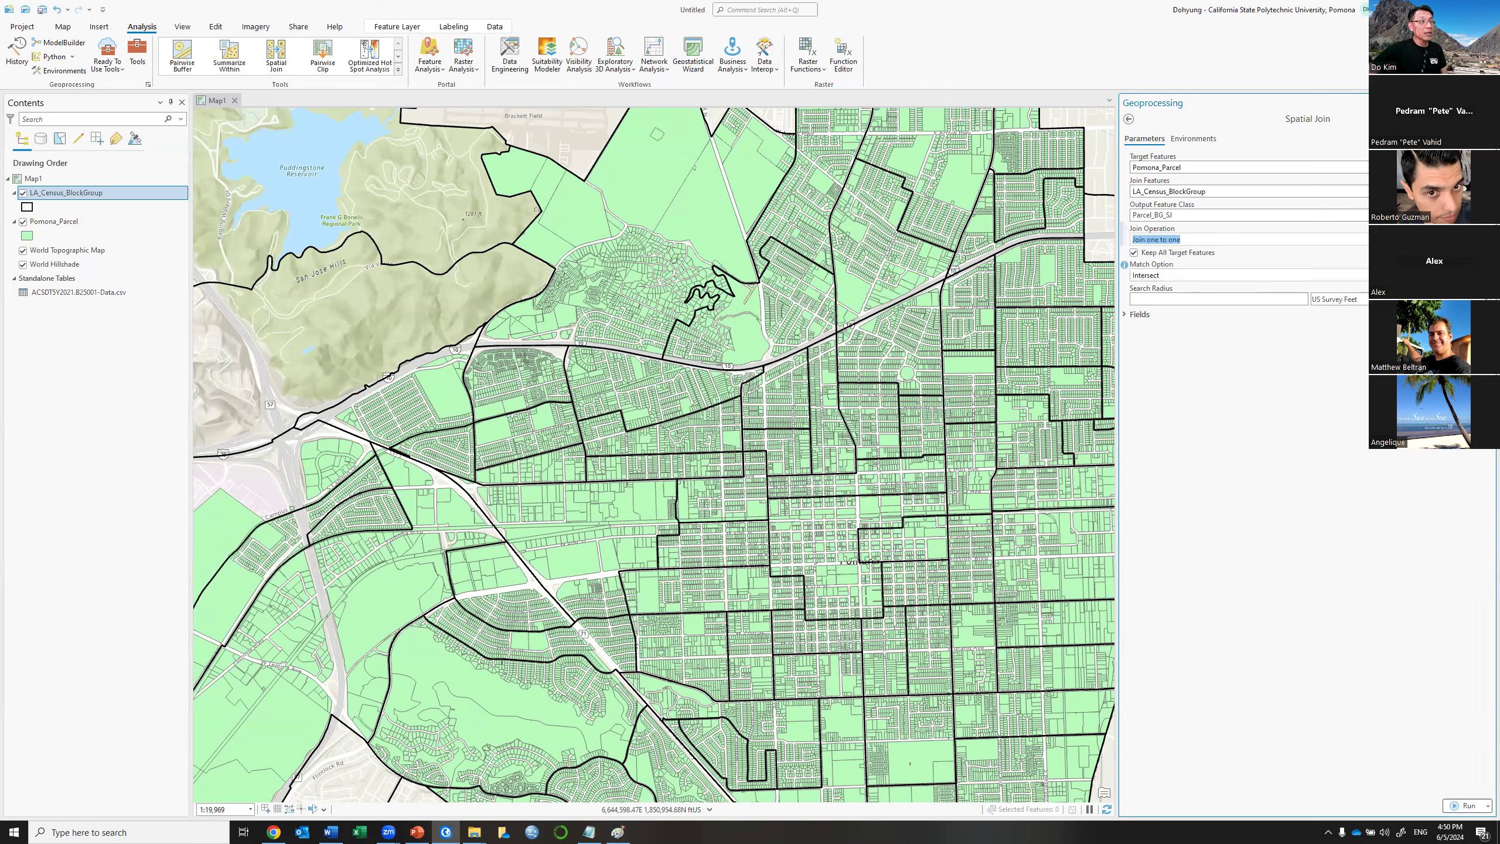
pyautogui.hotkey('alt', 'Down')
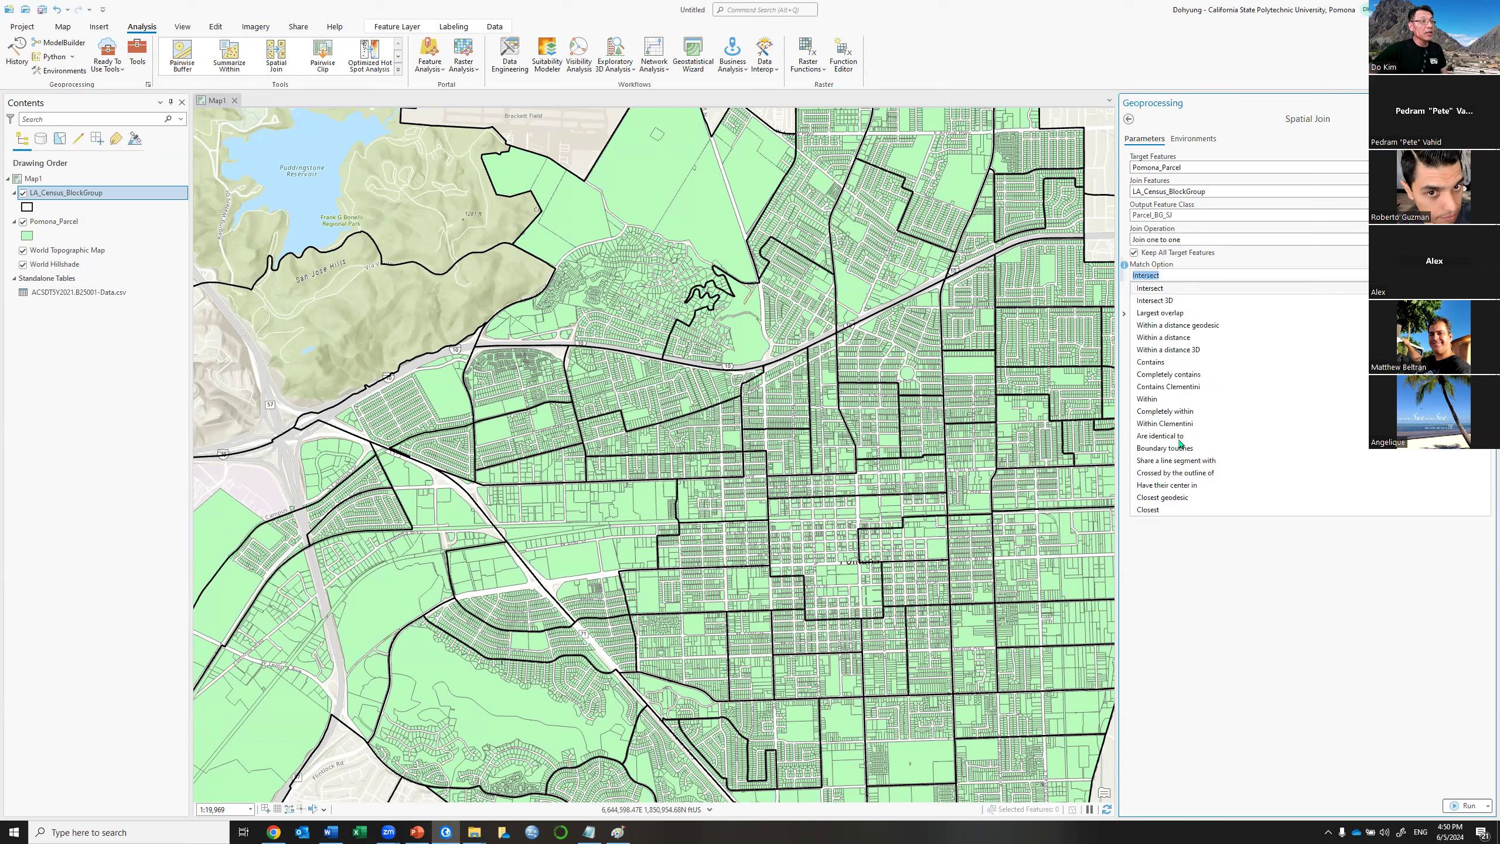
pyautogui.click(1191, 485)
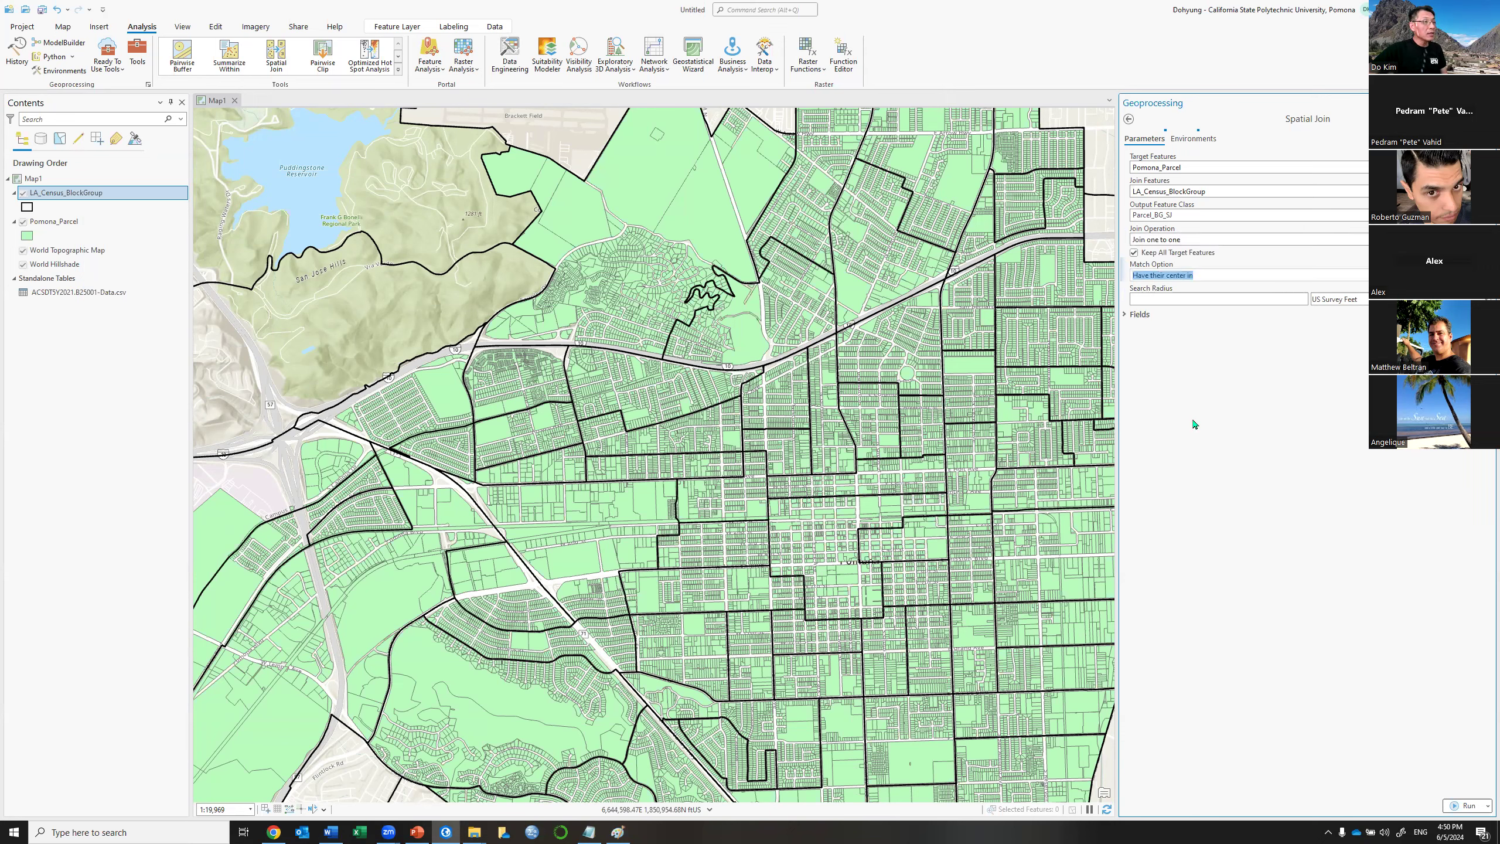
# Switch to Paint and mark the small parcel's center on the sketch, with a leader line into the shorter block group.
pyautogui.click(617, 832)
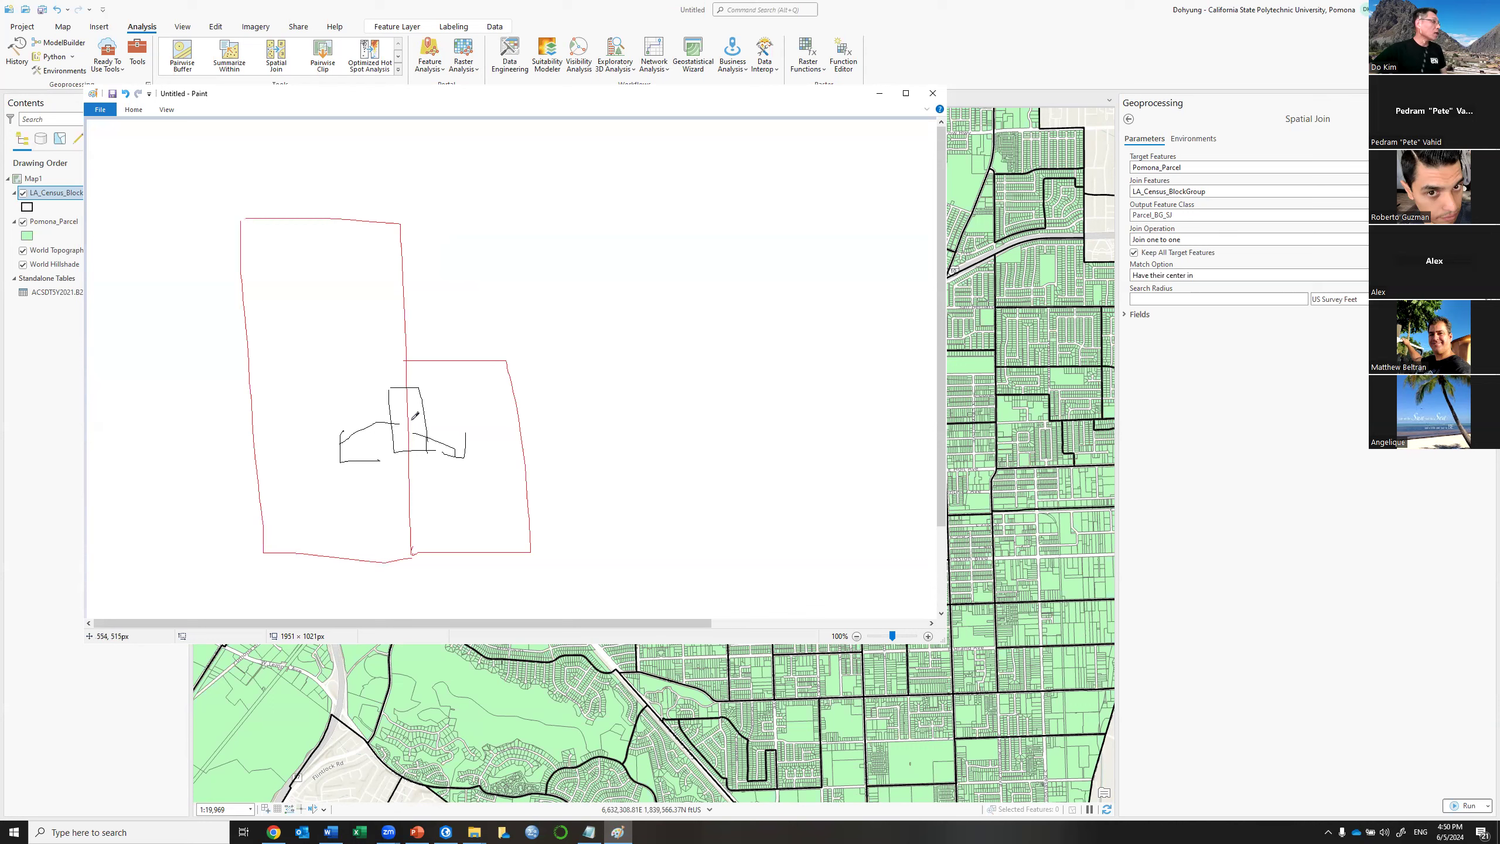
pyautogui.moveTo(411, 424); pyautogui.dragTo(413, 417)
pyautogui.moveTo(411, 422); pyautogui.dragTo(462, 394)
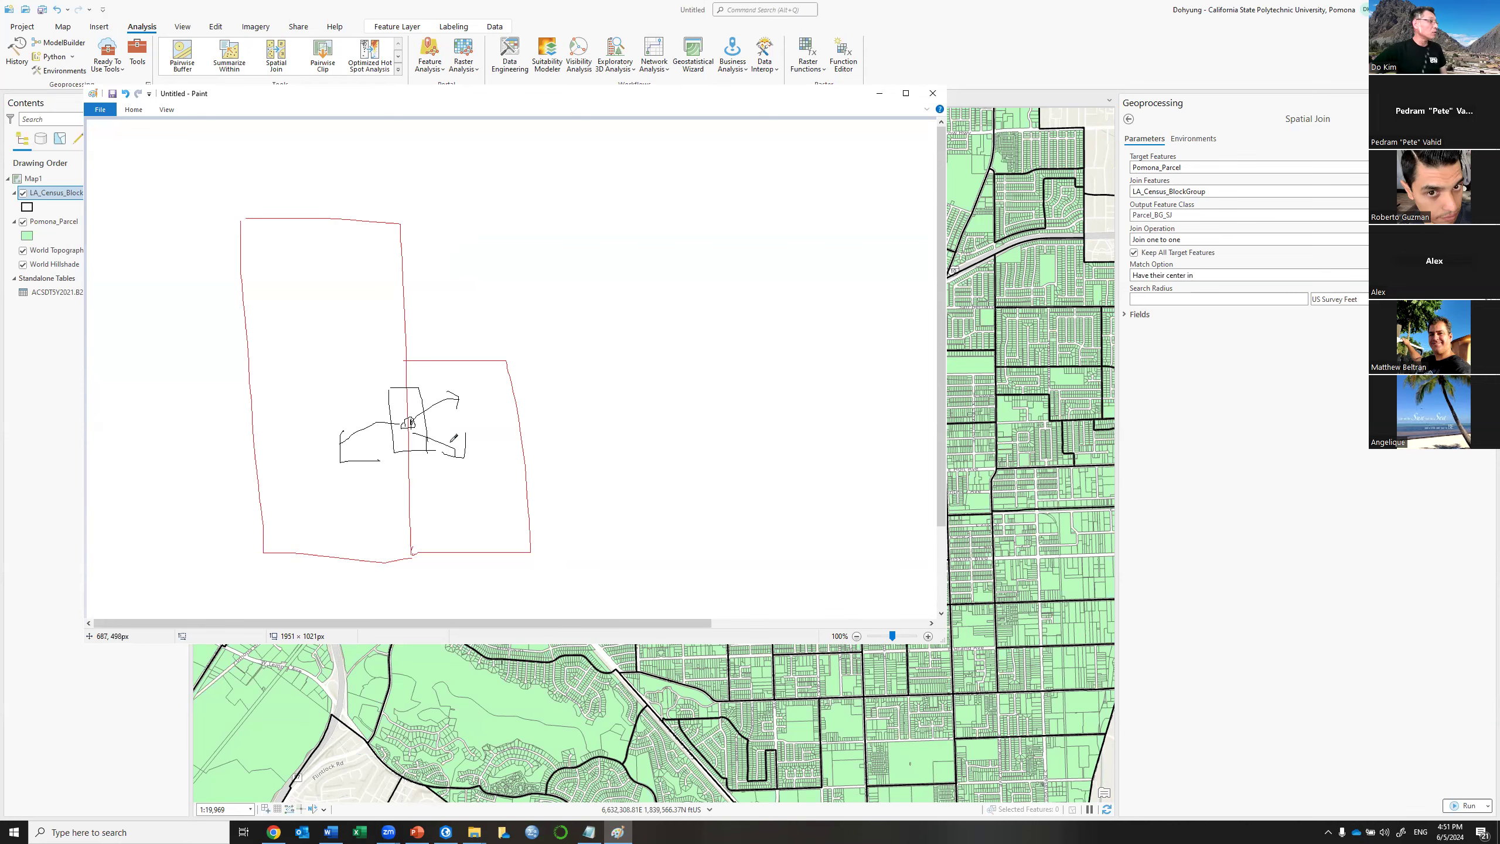
# Return to ArcGIS Pro, run the Spatial Join with the Have their center in match option, and close the tool.
pyautogui.click(1231, 303)
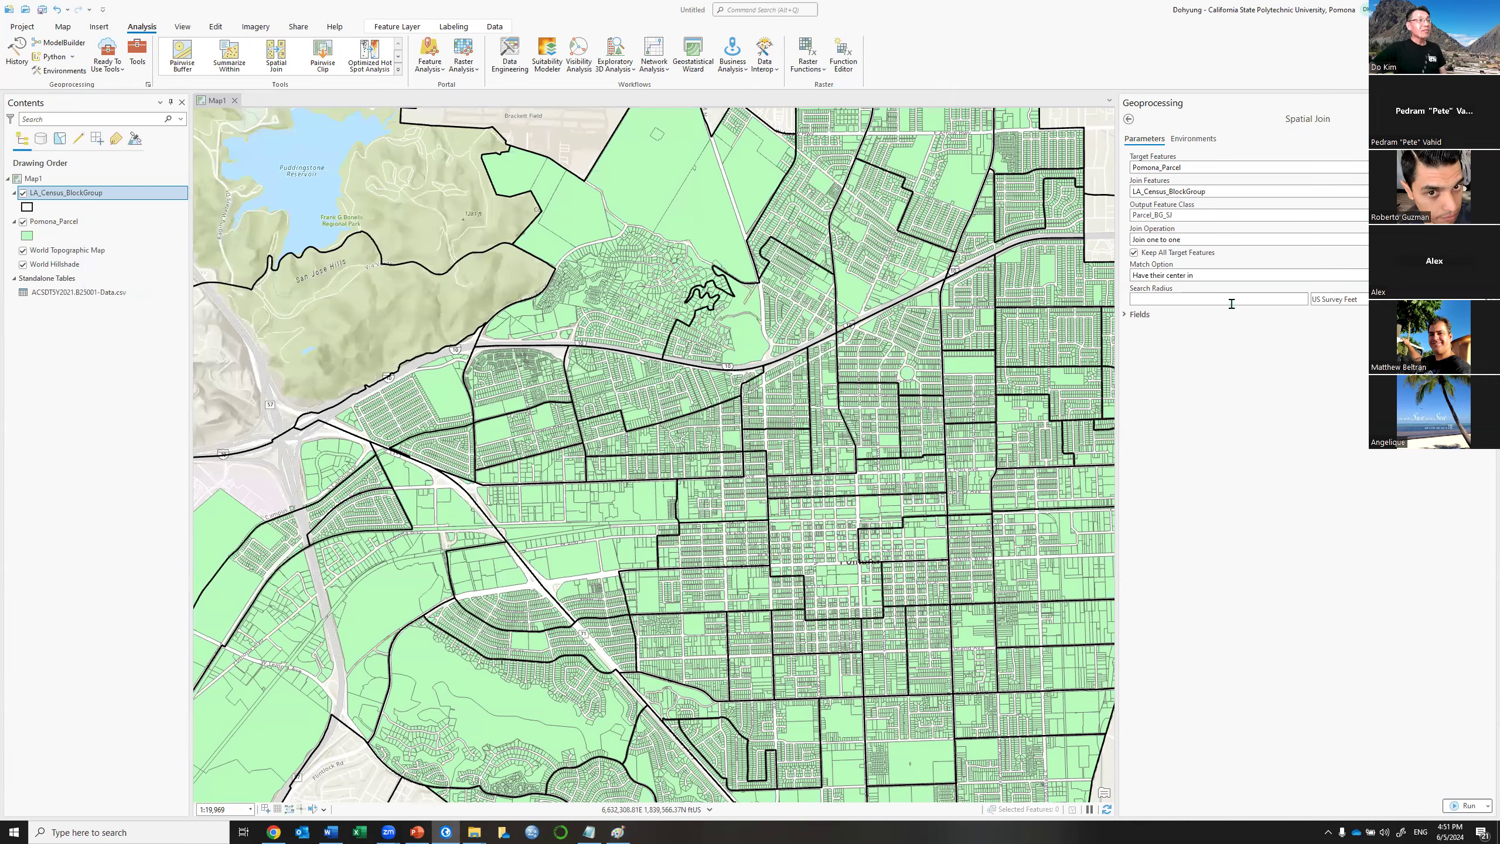
pyautogui.click(1210, 274)
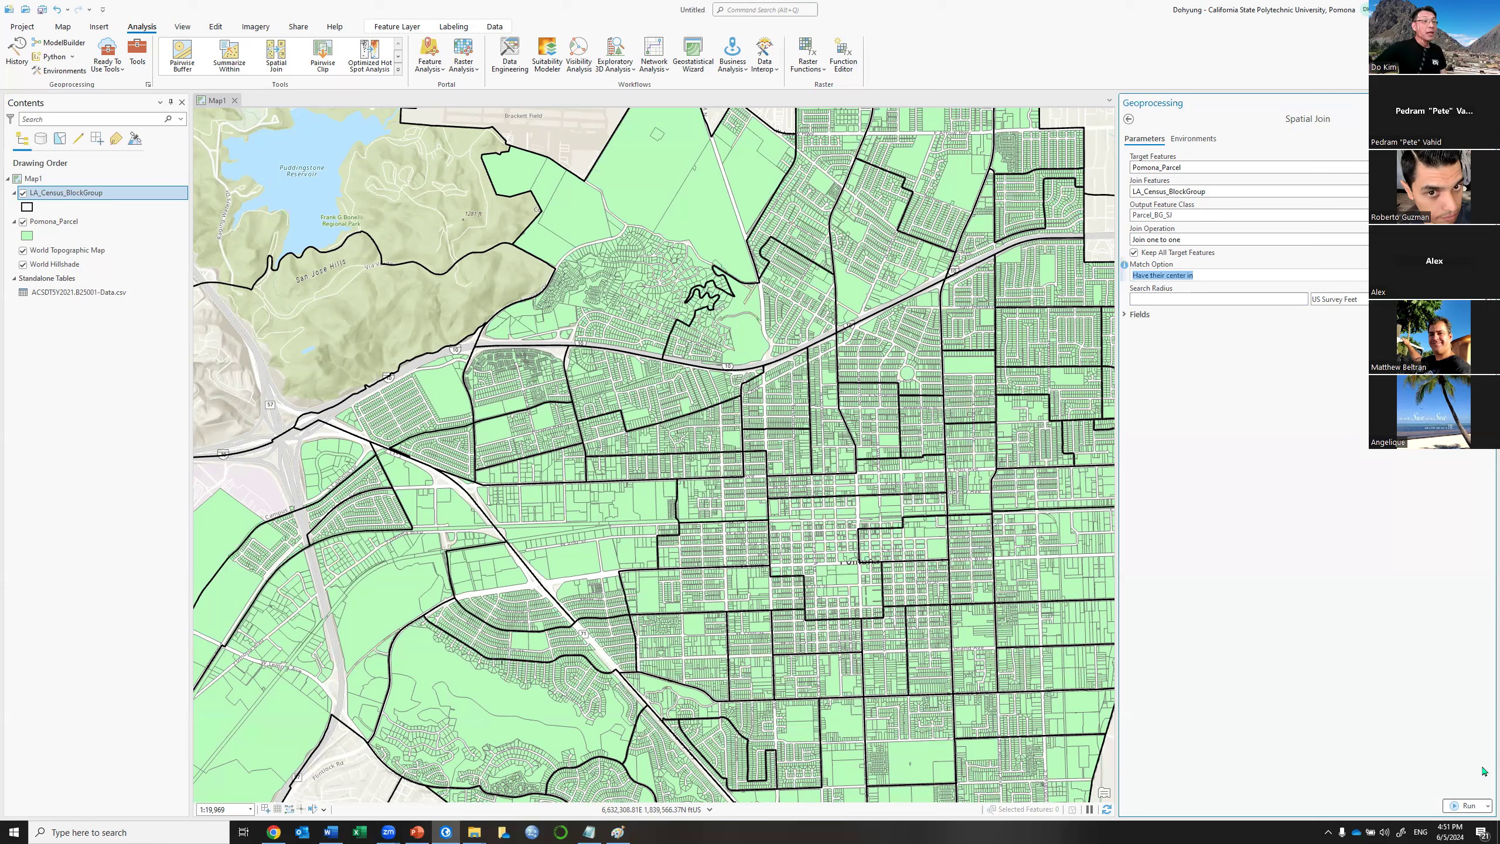
pyautogui.click(1461, 806)
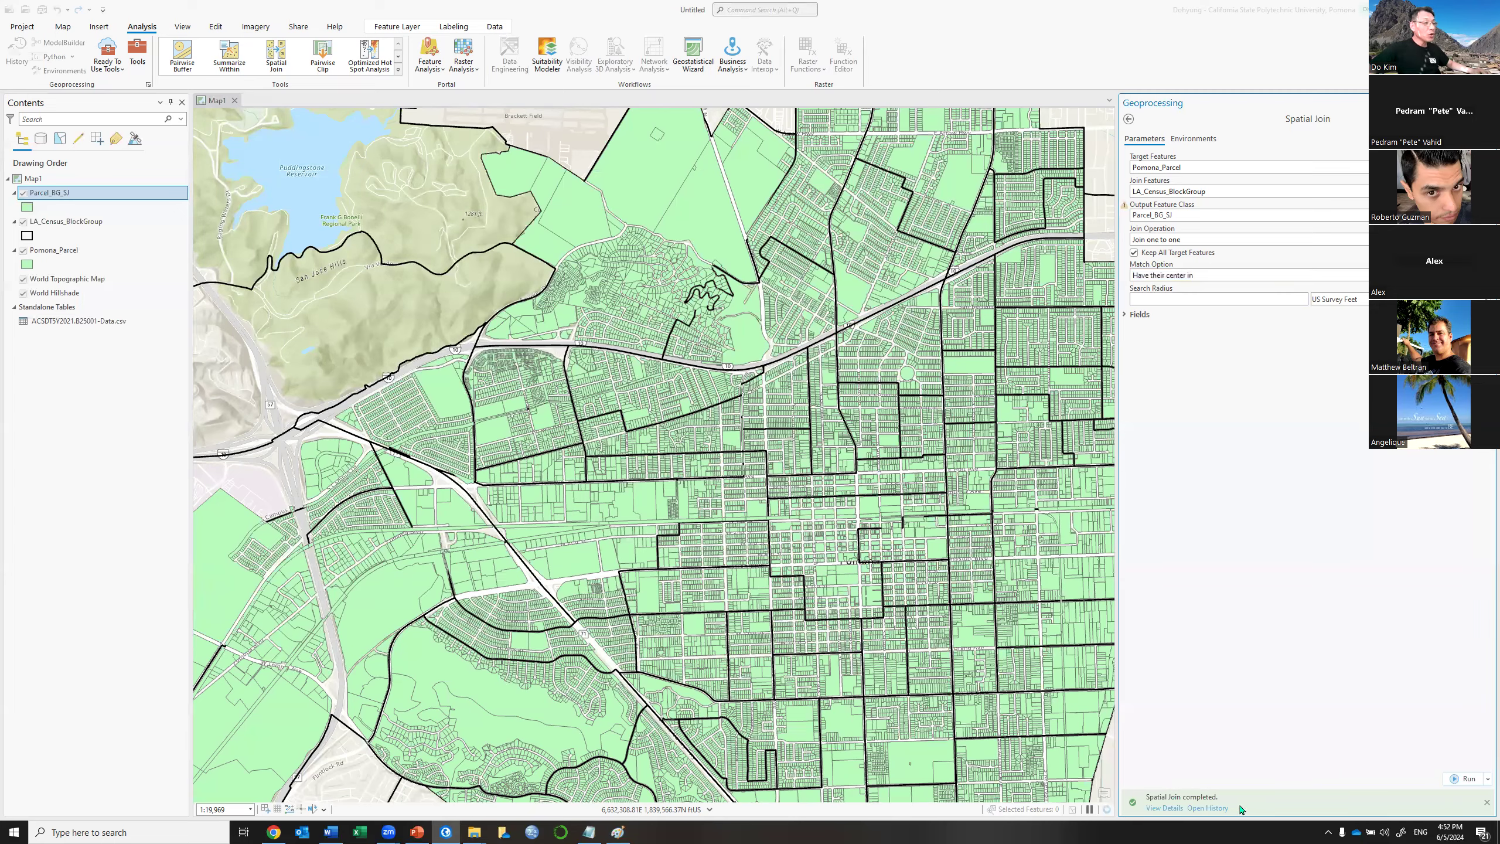
pyautogui.click(1164, 808)
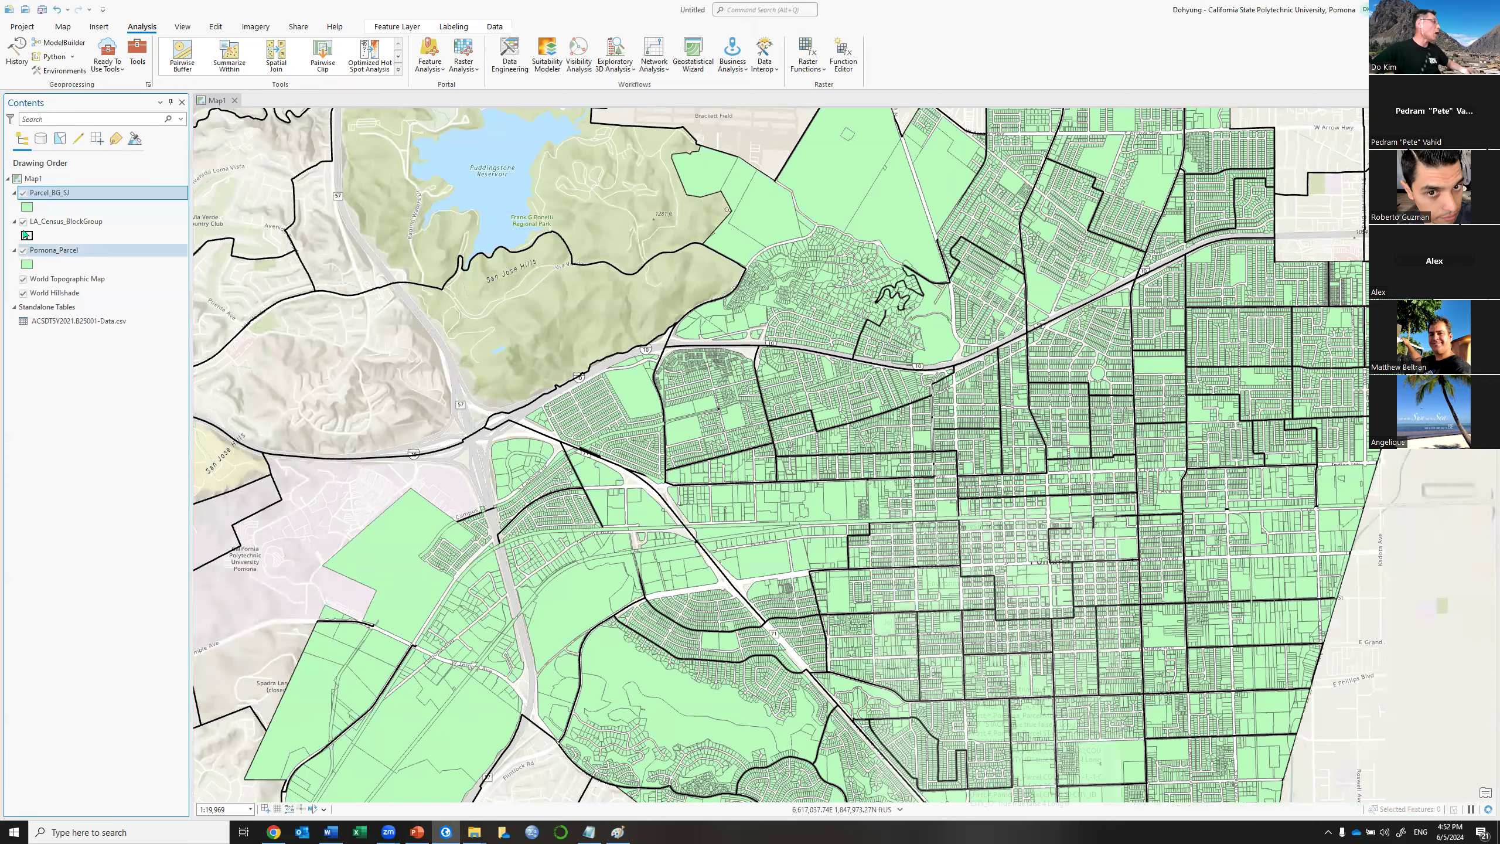
# Hide the LA_Census_BlockGroup layer and open the attribute table of Parcel_BG_SJ.
pyautogui.click(23, 222)
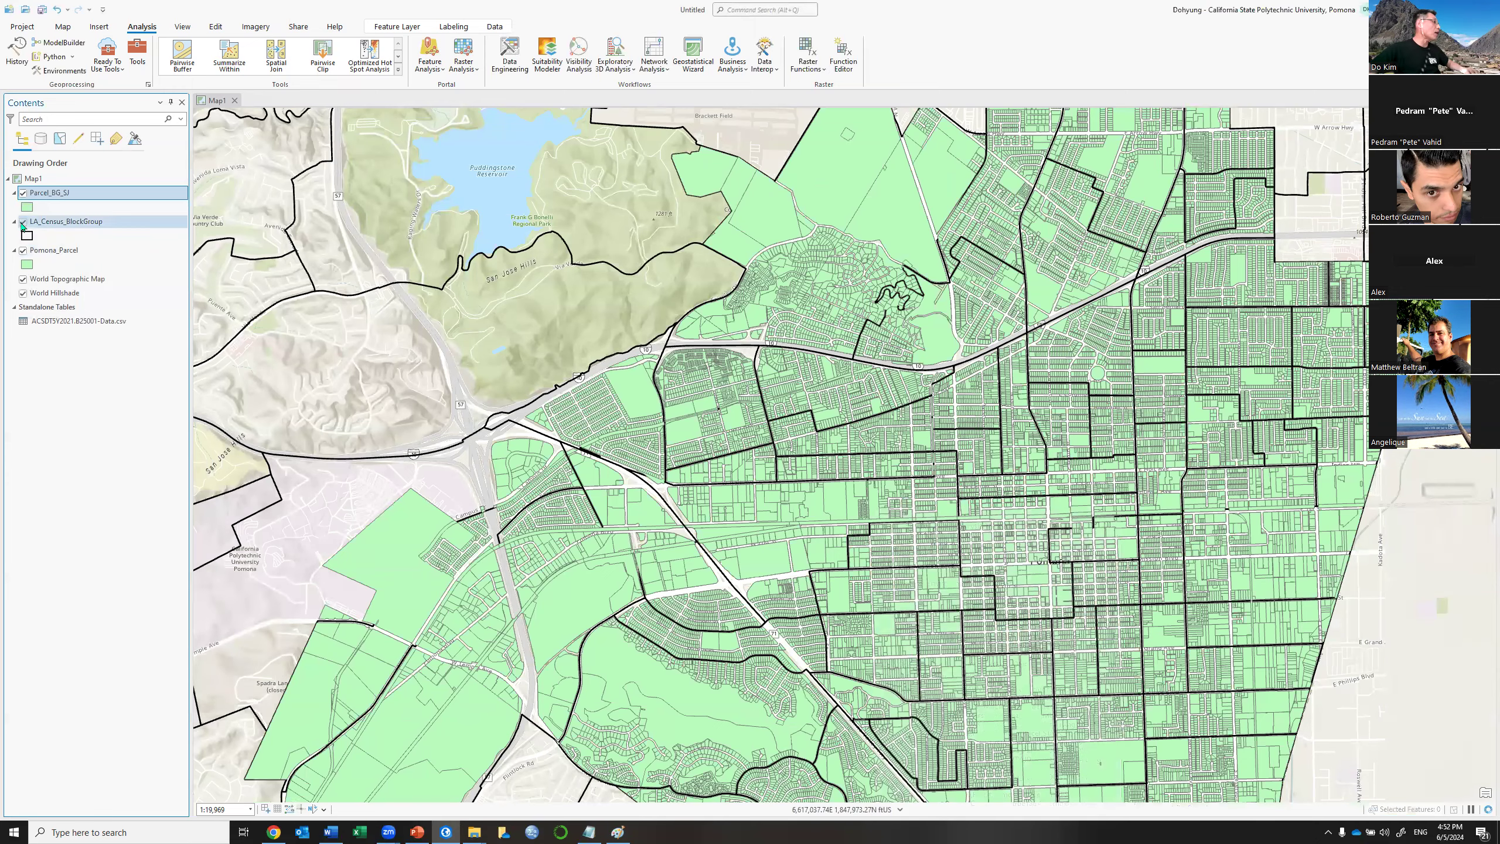
pyautogui.rightClick(69, 195)
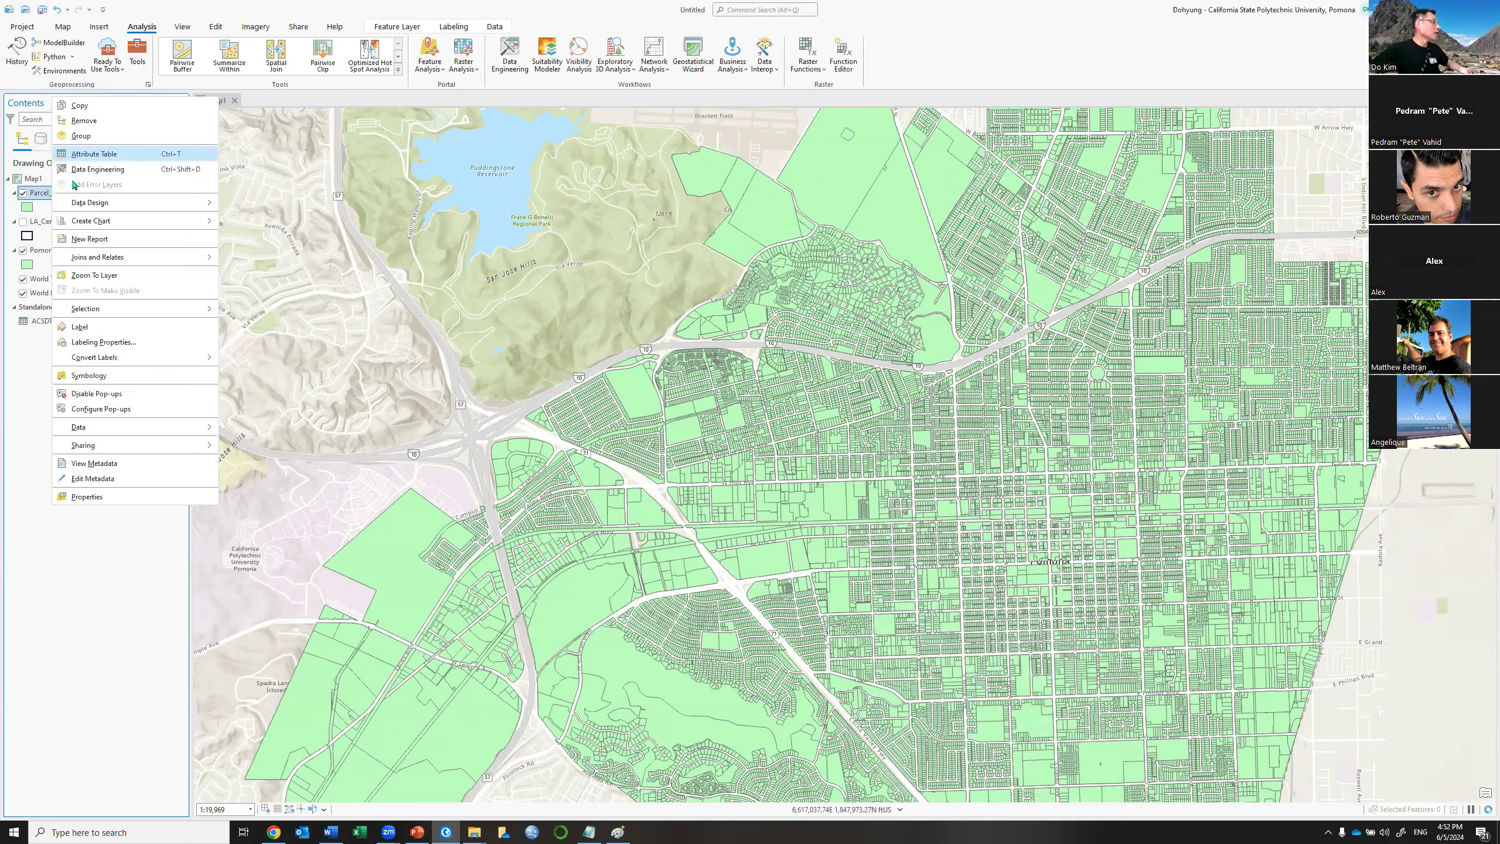
pyautogui.click(87, 154)
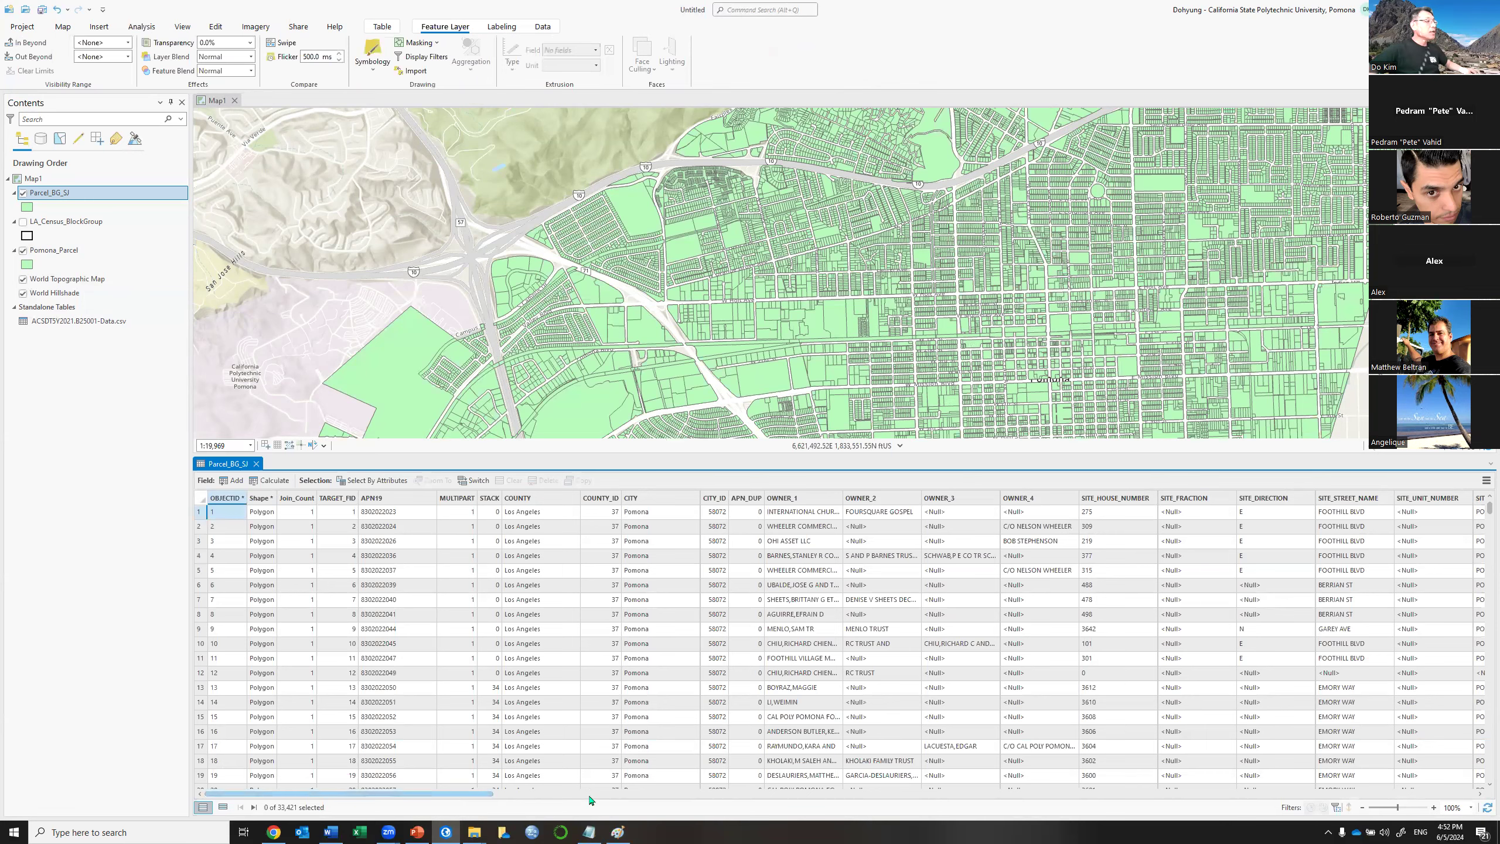
# Look through the Parcel_BG_SJ table's parcel fields and the joined block group fields, including GEOID and HousingUnit.
pyautogui.hscroll(2, 627, 796)
pyautogui.hscroll(3, 1176, 784)
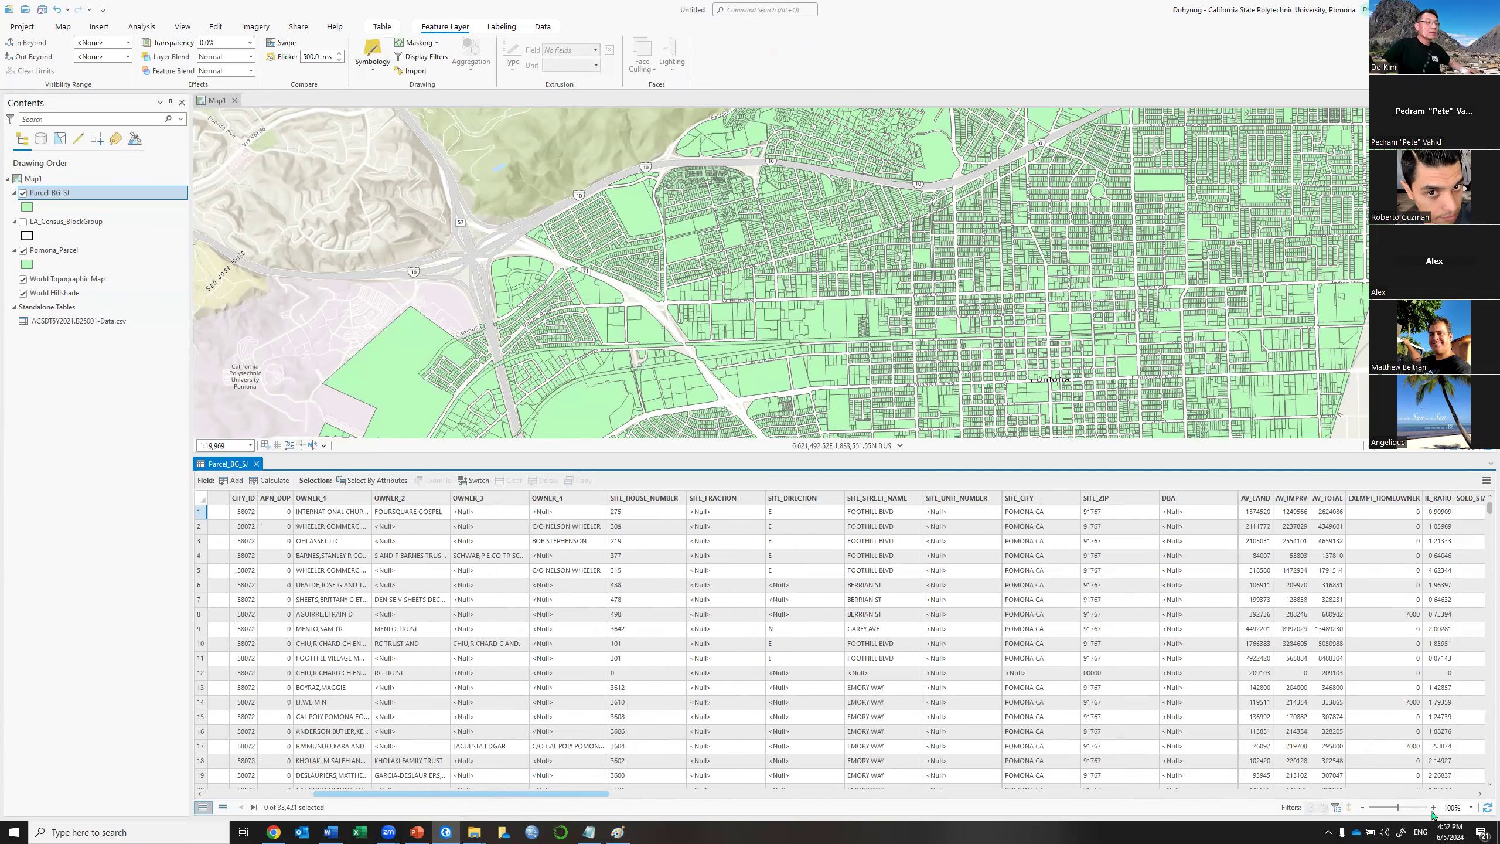
pyautogui.click(614, 793)
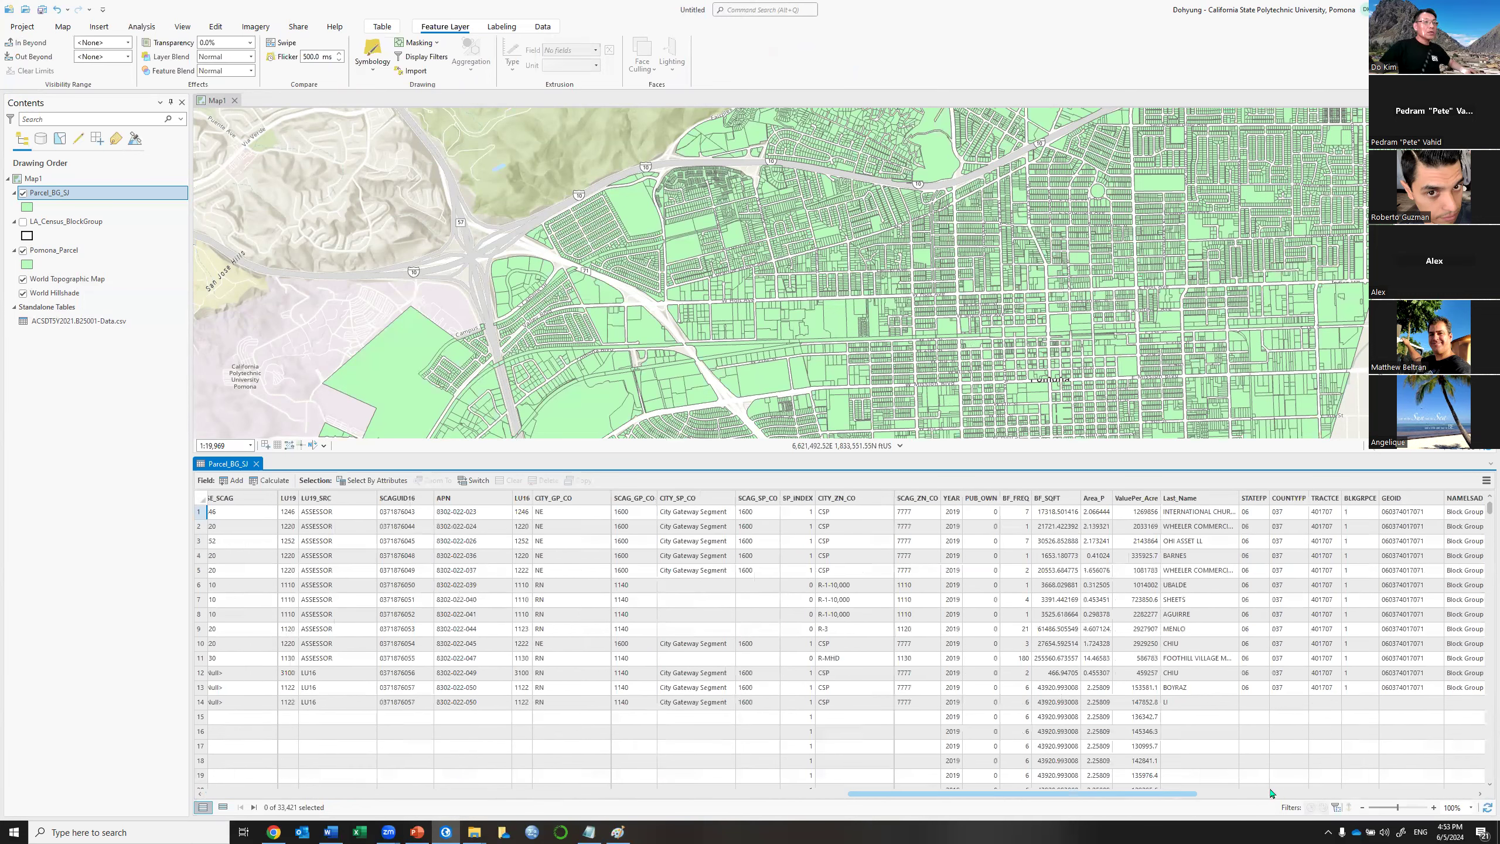
pyautogui.click(1353, 791)
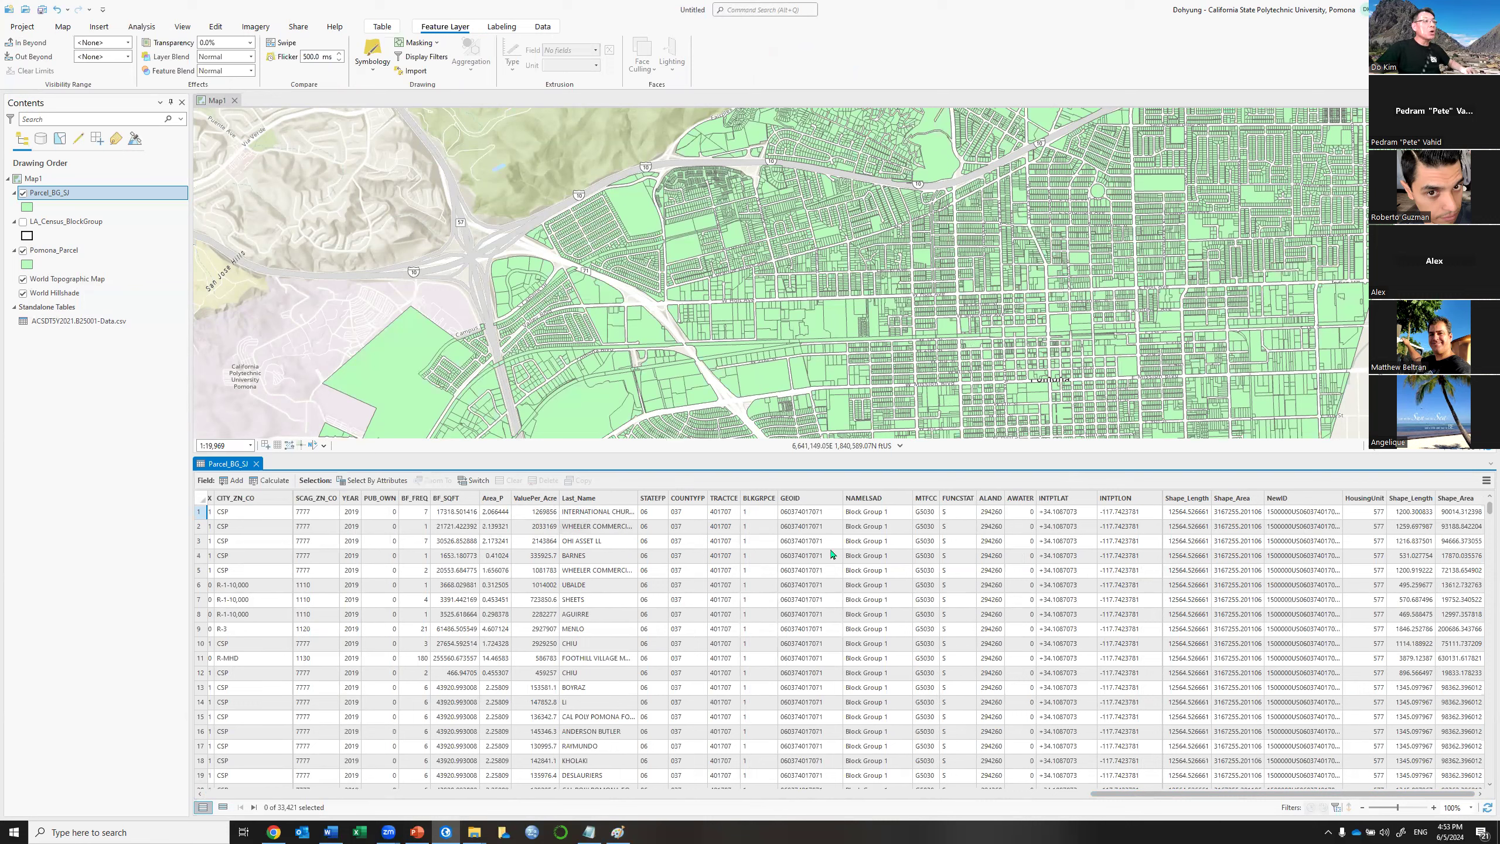
# Select the first 18 records in the Parcel_BG_SJ attribute table.
pyautogui.click(198, 512)
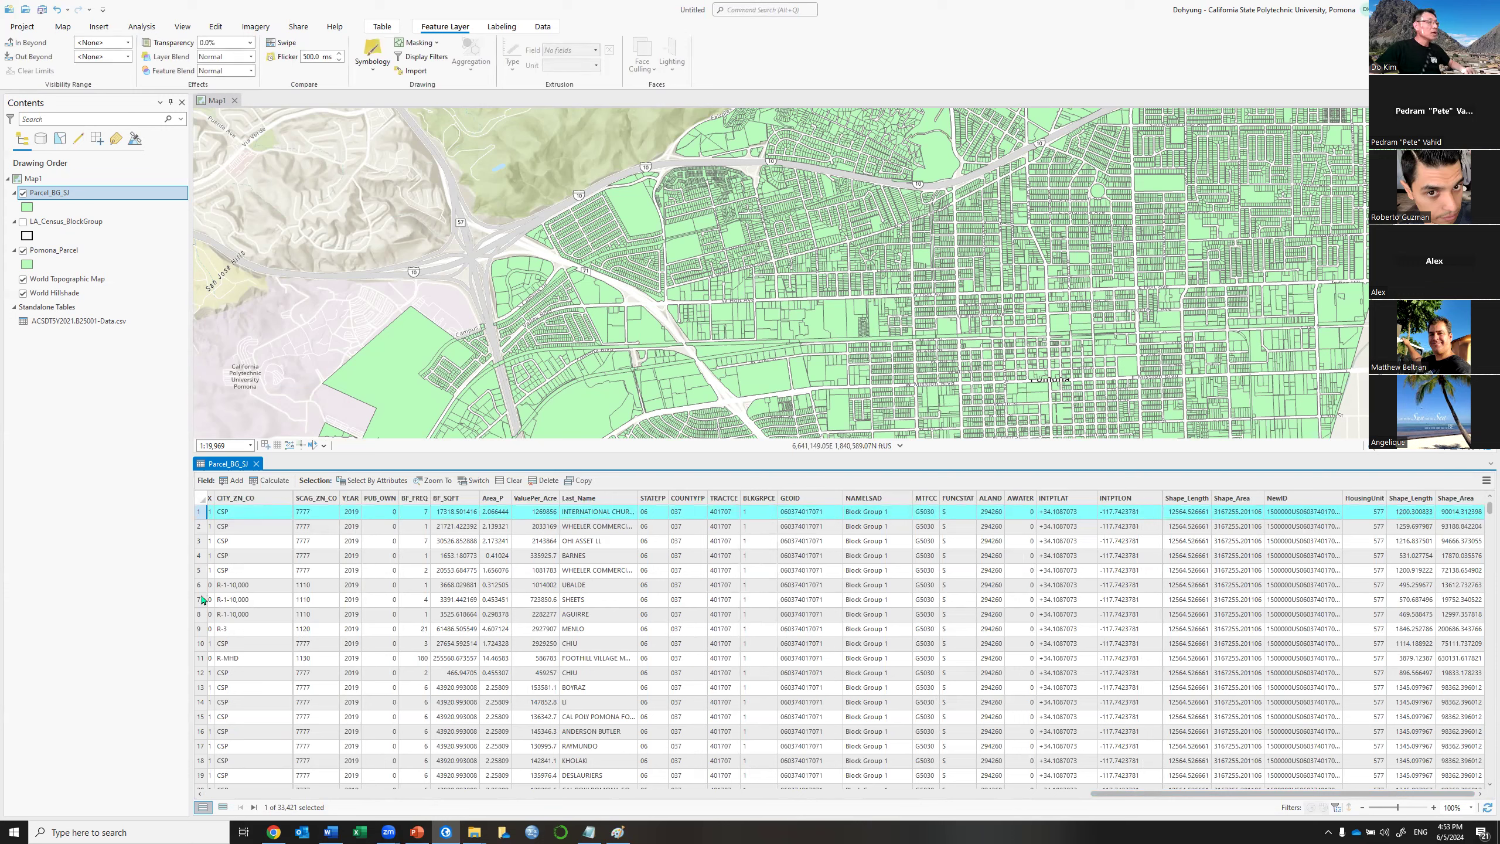
pyautogui.hscroll(-15, 201, 774)
pyautogui.keyDown('shift'); pyautogui.click(200, 768); pyautogui.keyUp('shift')
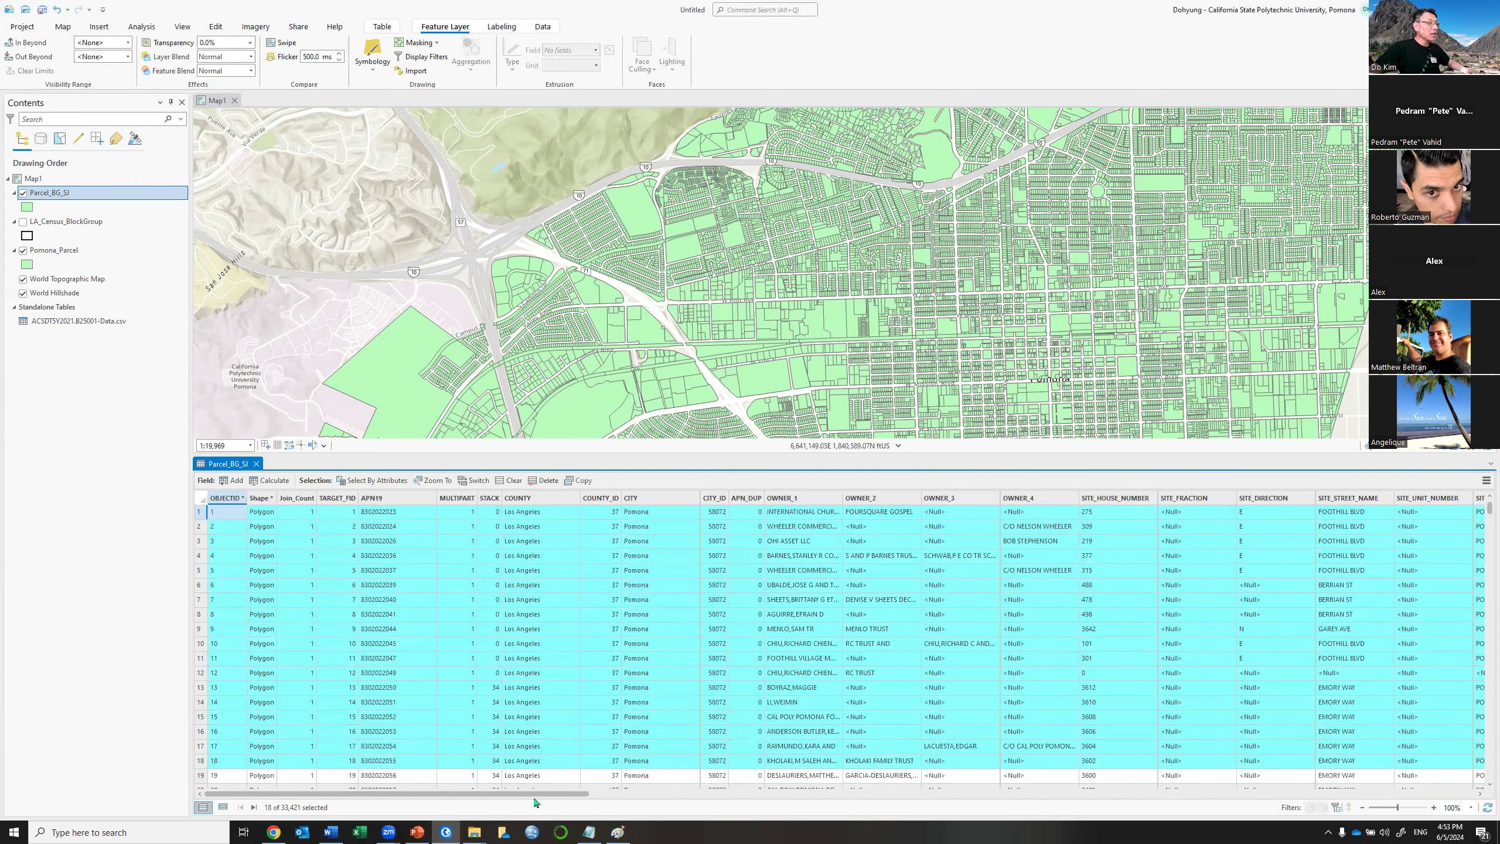
# Compare the selected records' parcel attributes with their joined block group attributes, such as GEOID, NewID and HousingUnit.
pyautogui.hscroll(1, 1199, 799)
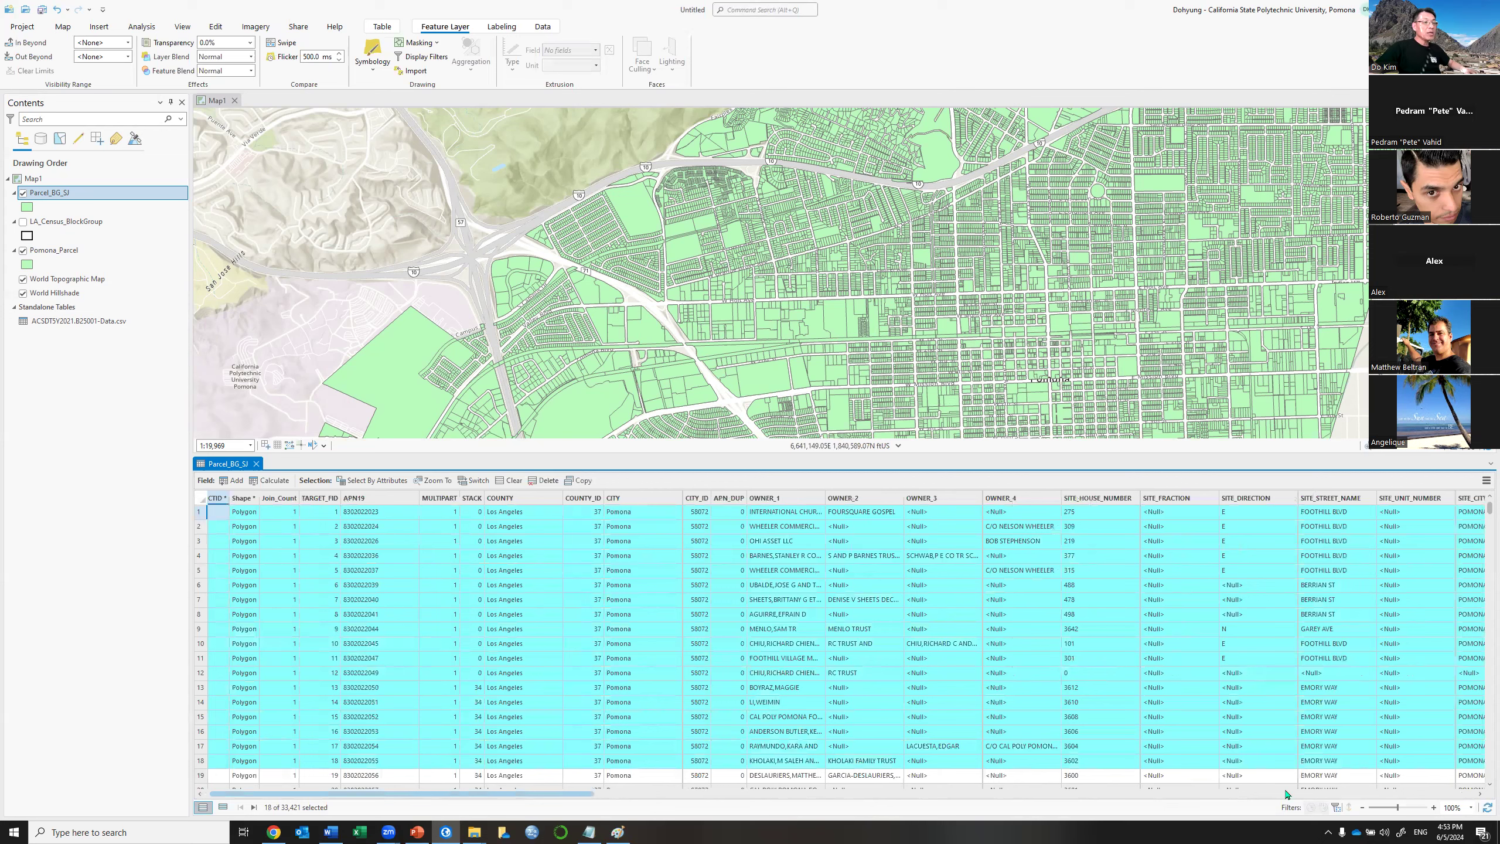
pyautogui.click(1349, 798)
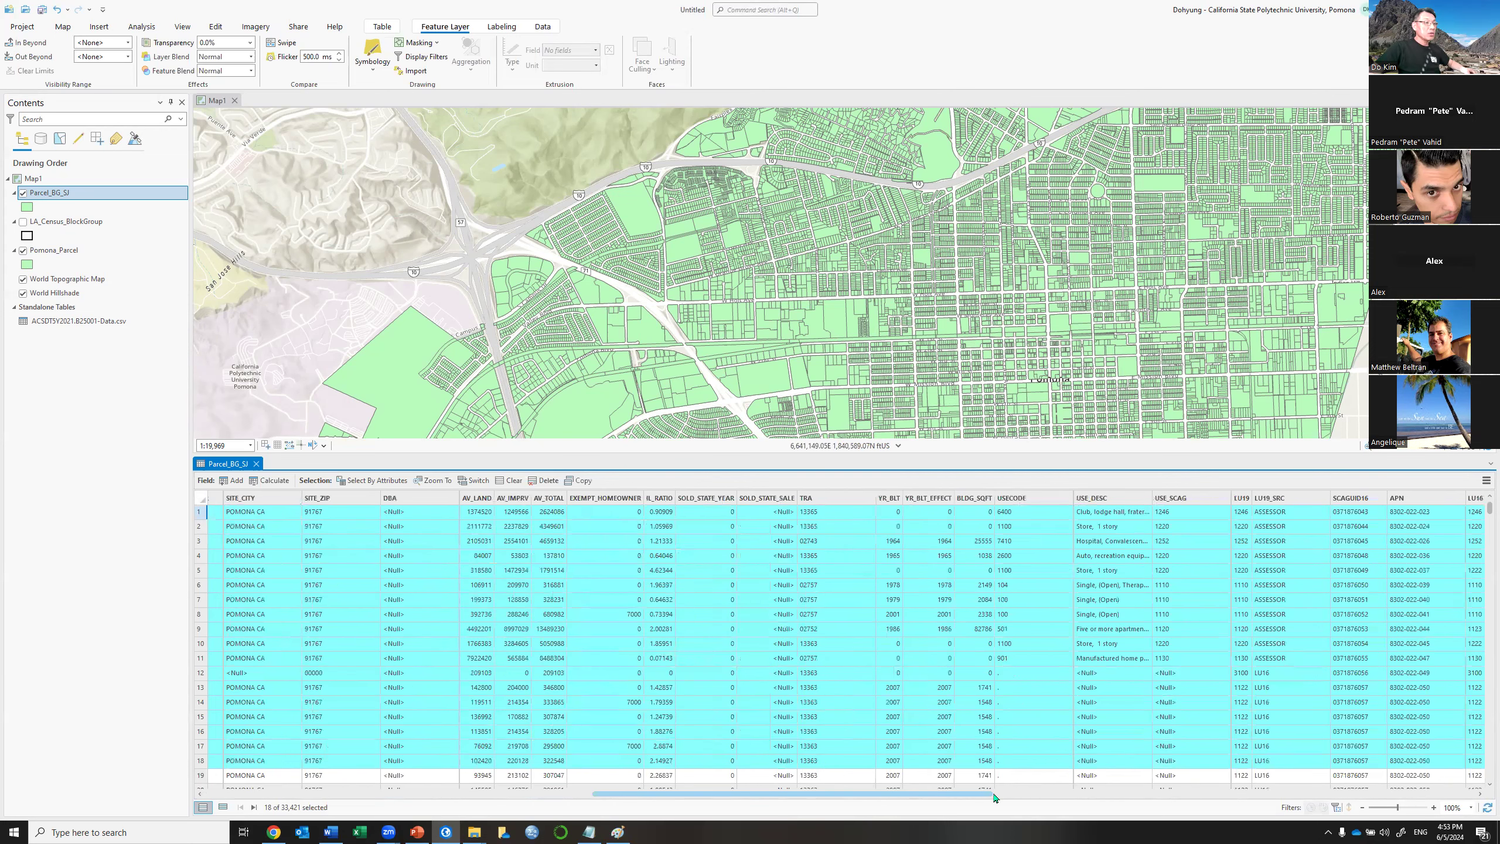
pyautogui.click(1079, 797)
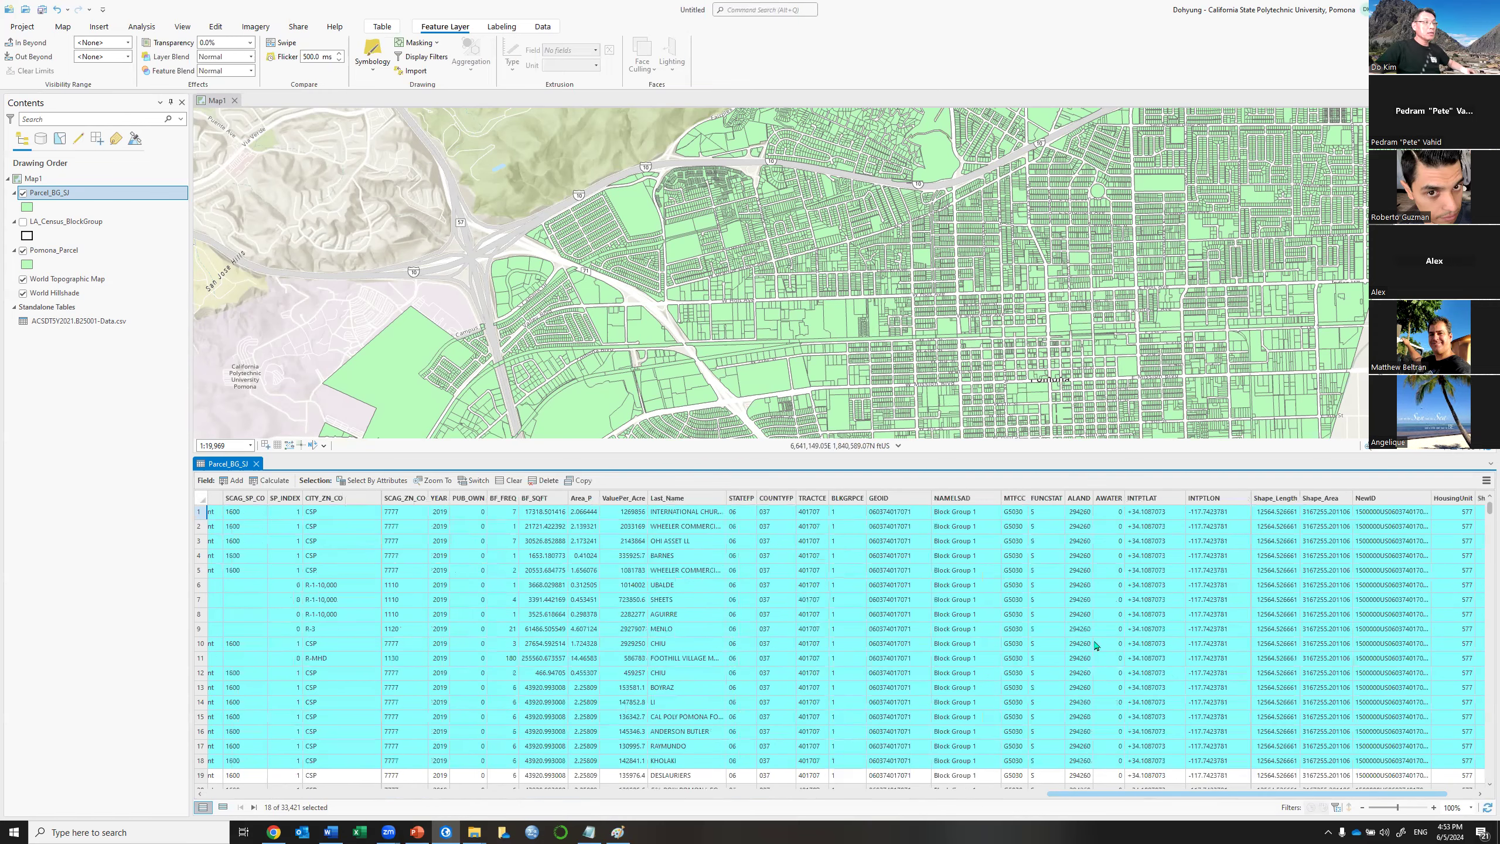
pyautogui.hscroll(-5, 988, 510)
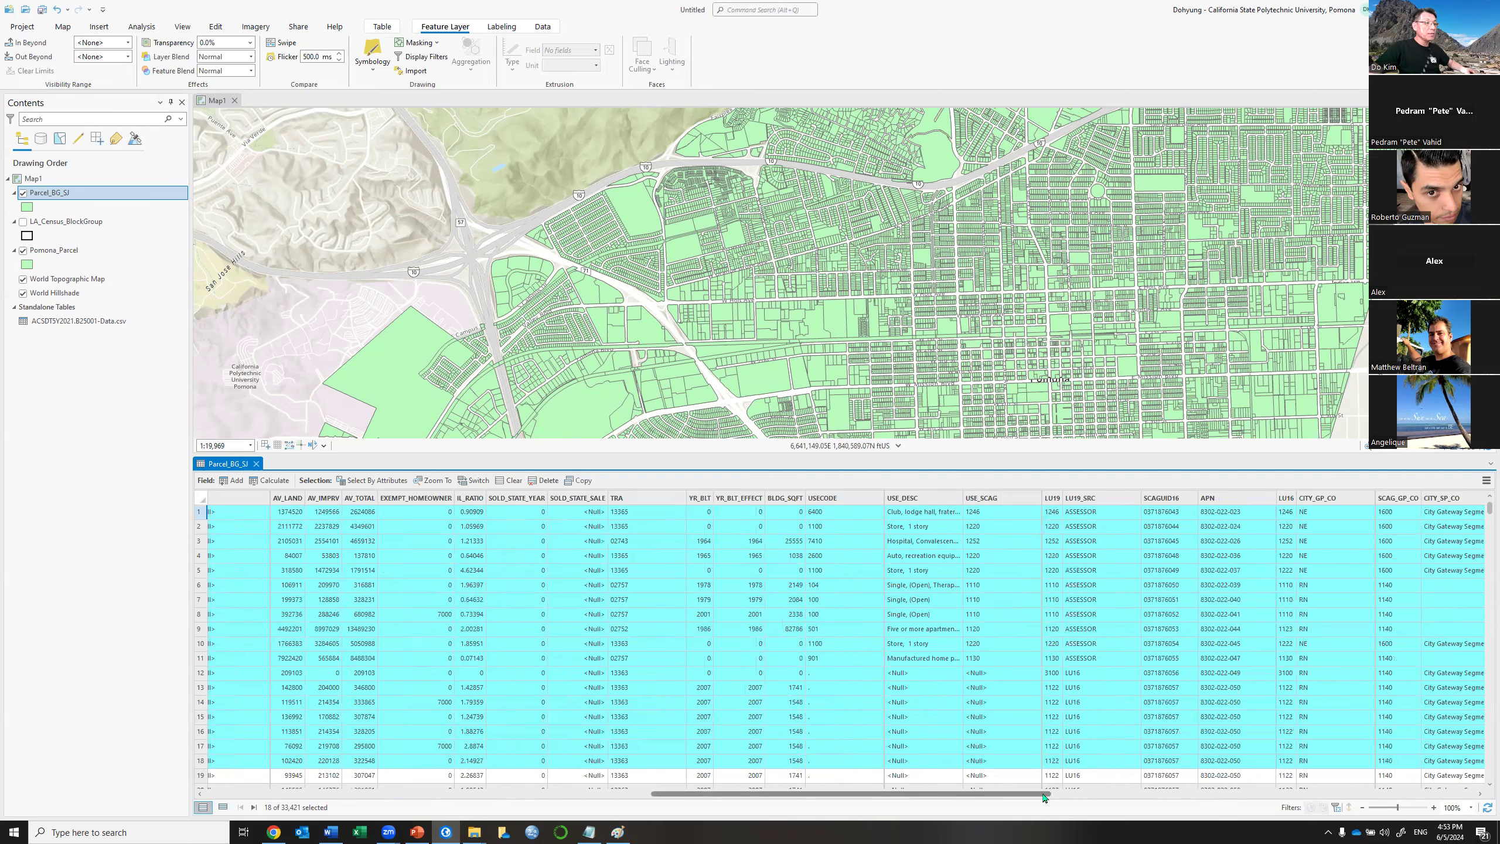
pyautogui.hscroll(2, 1250, 803)
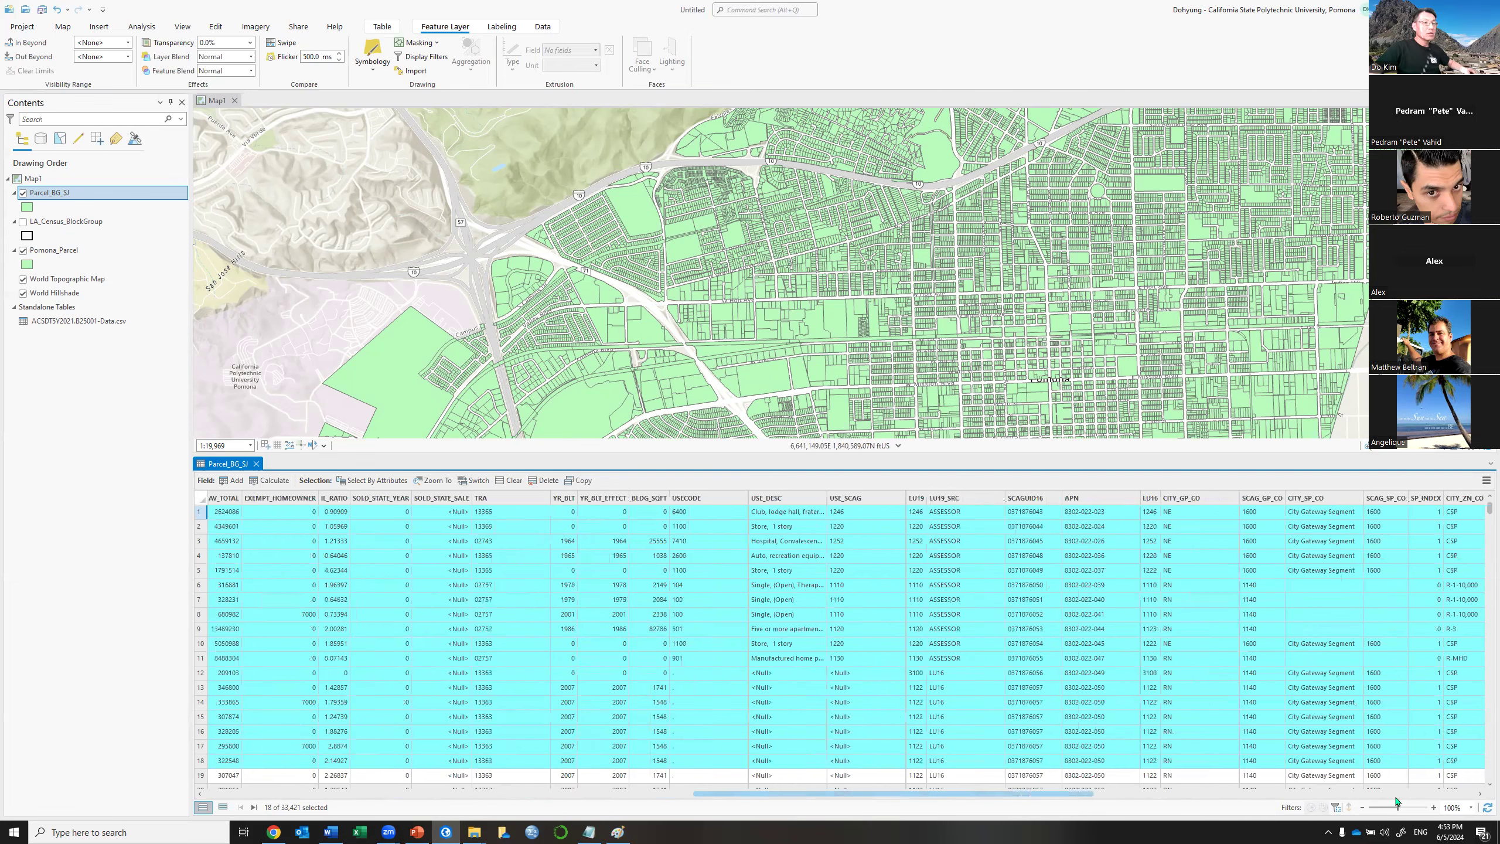
# Check the selected records' block group fields, locate their parcels on the map, and show the LA_Census_BlockGroup boundaries over them.
pyautogui.click(1449, 794)
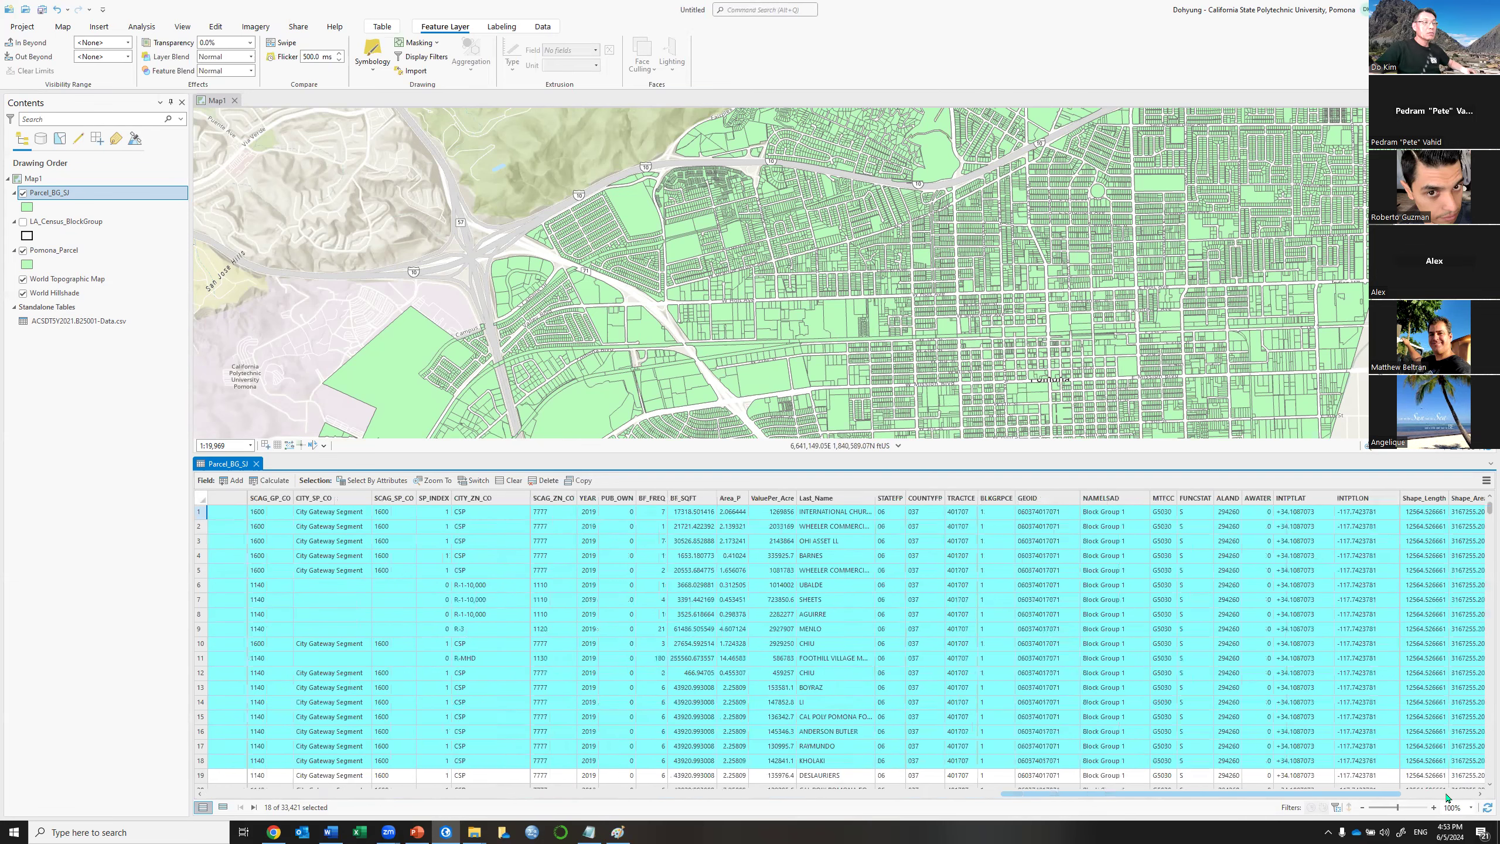
pyautogui.hscroll(1, 944, 575)
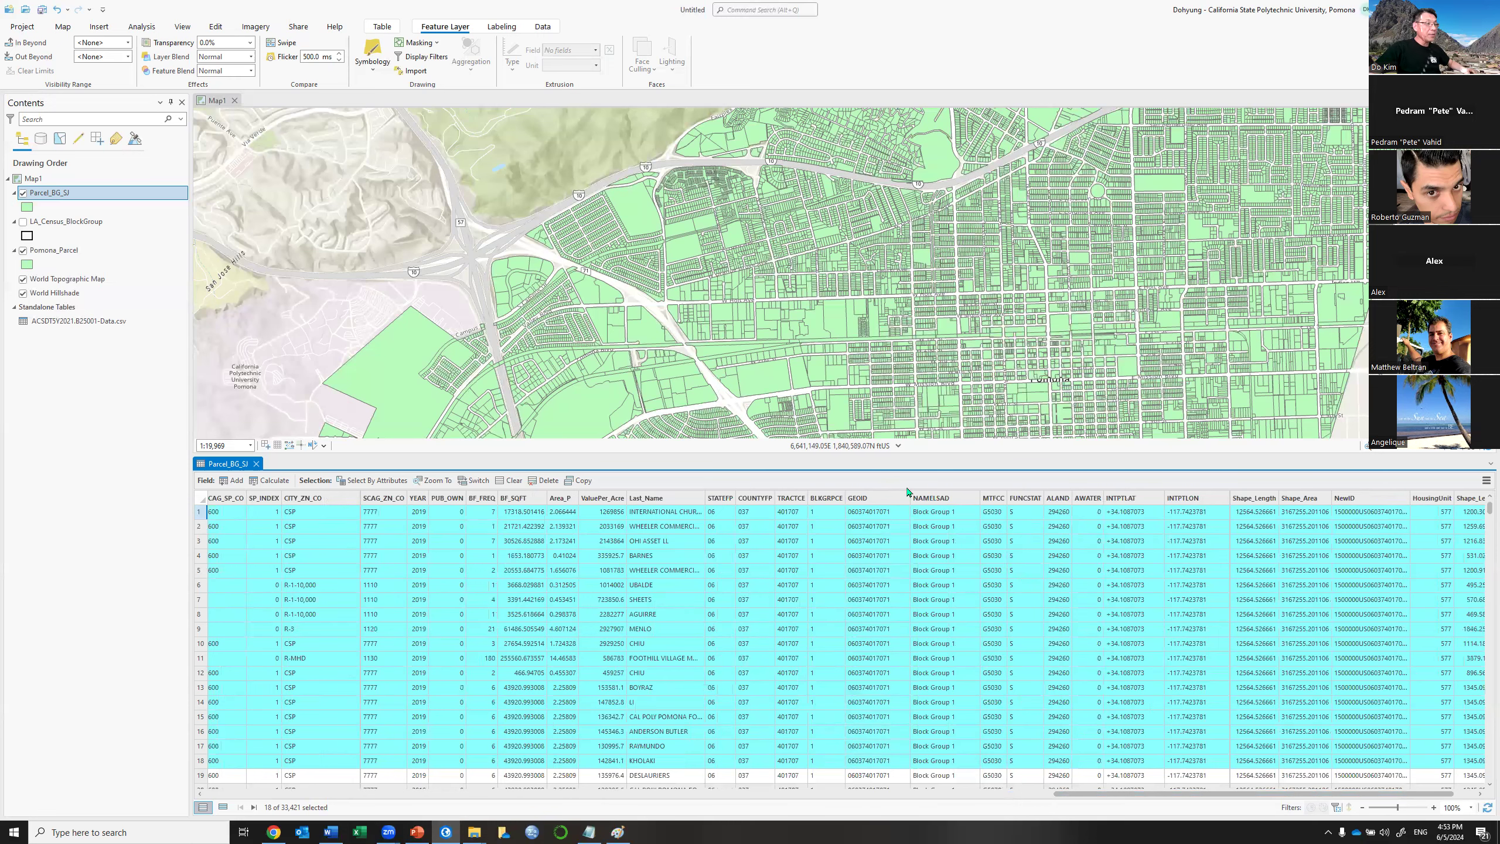
pyautogui.scroll(-3, 893, 273)
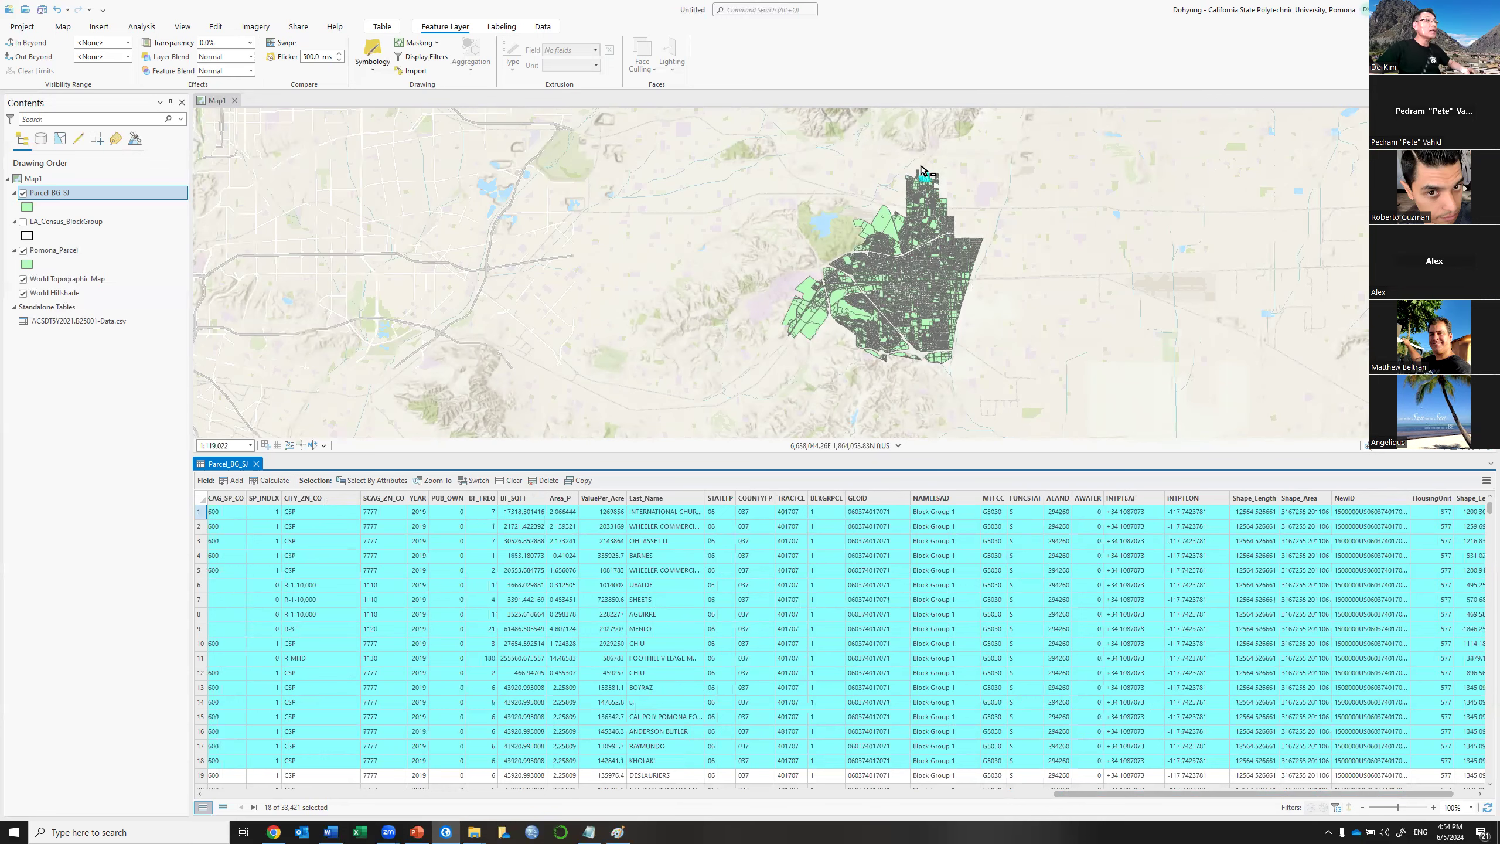
pyautogui.scroll(5, 922, 172)
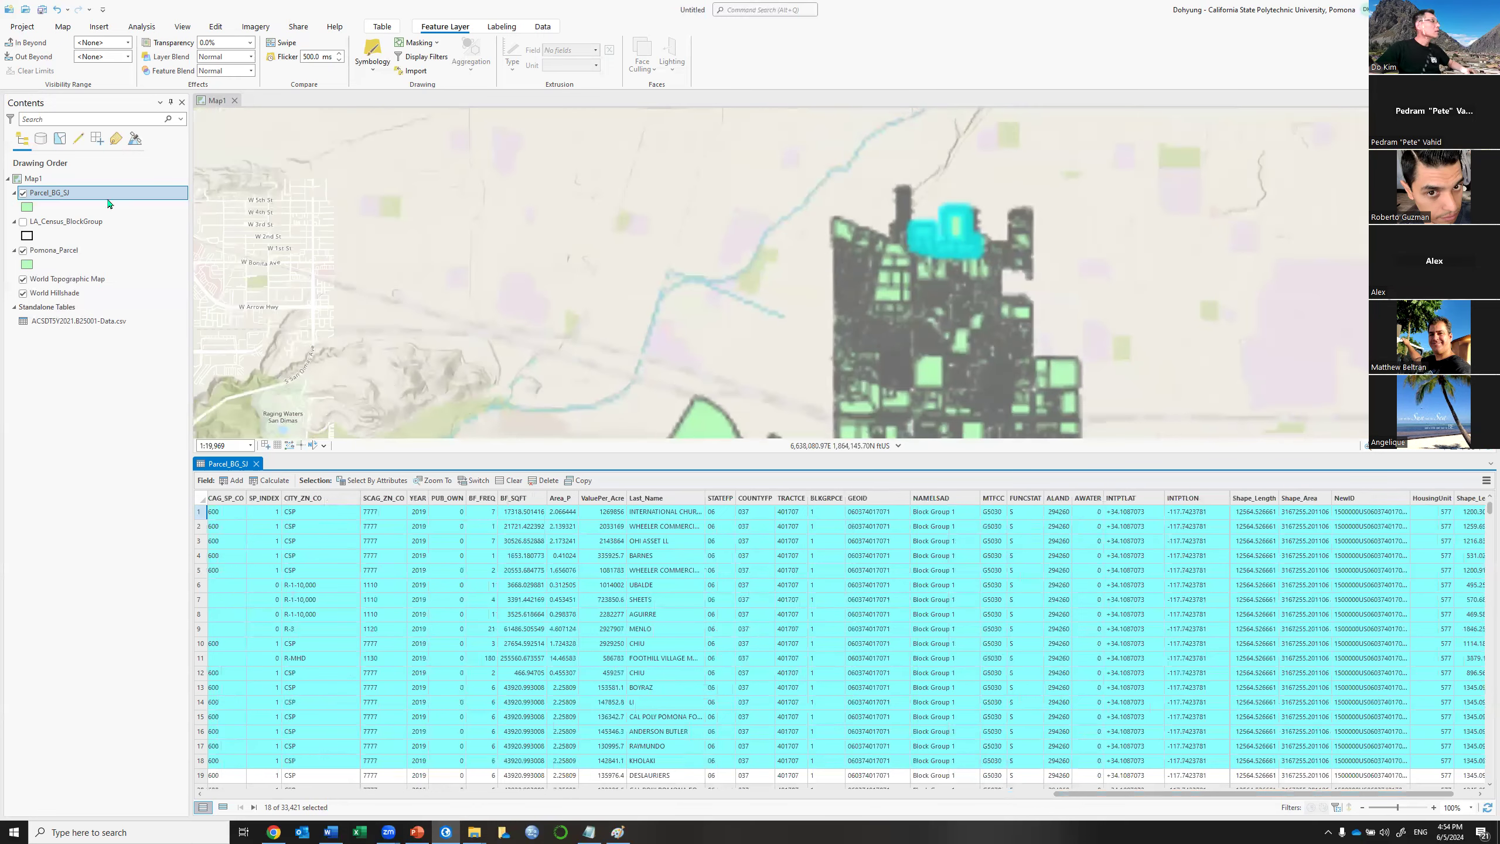
pyautogui.click(24, 222)
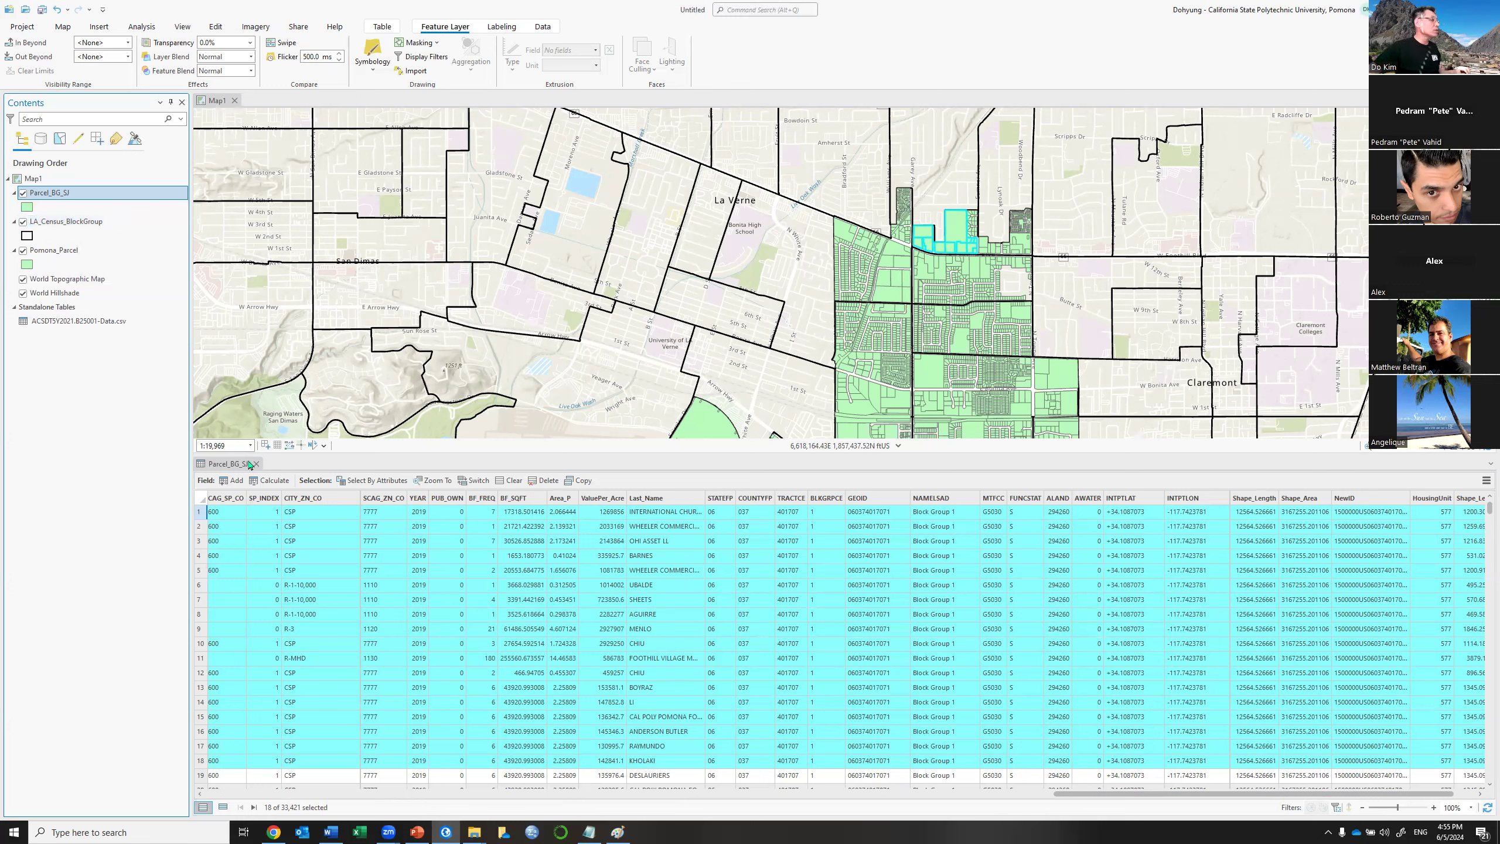
# Close the Parcel_BG_SJ attribute table and open the attribute table of LA_Census_BlockGroup.
pyautogui.moveTo(253, 465); pyautogui.dragTo(243, 464)
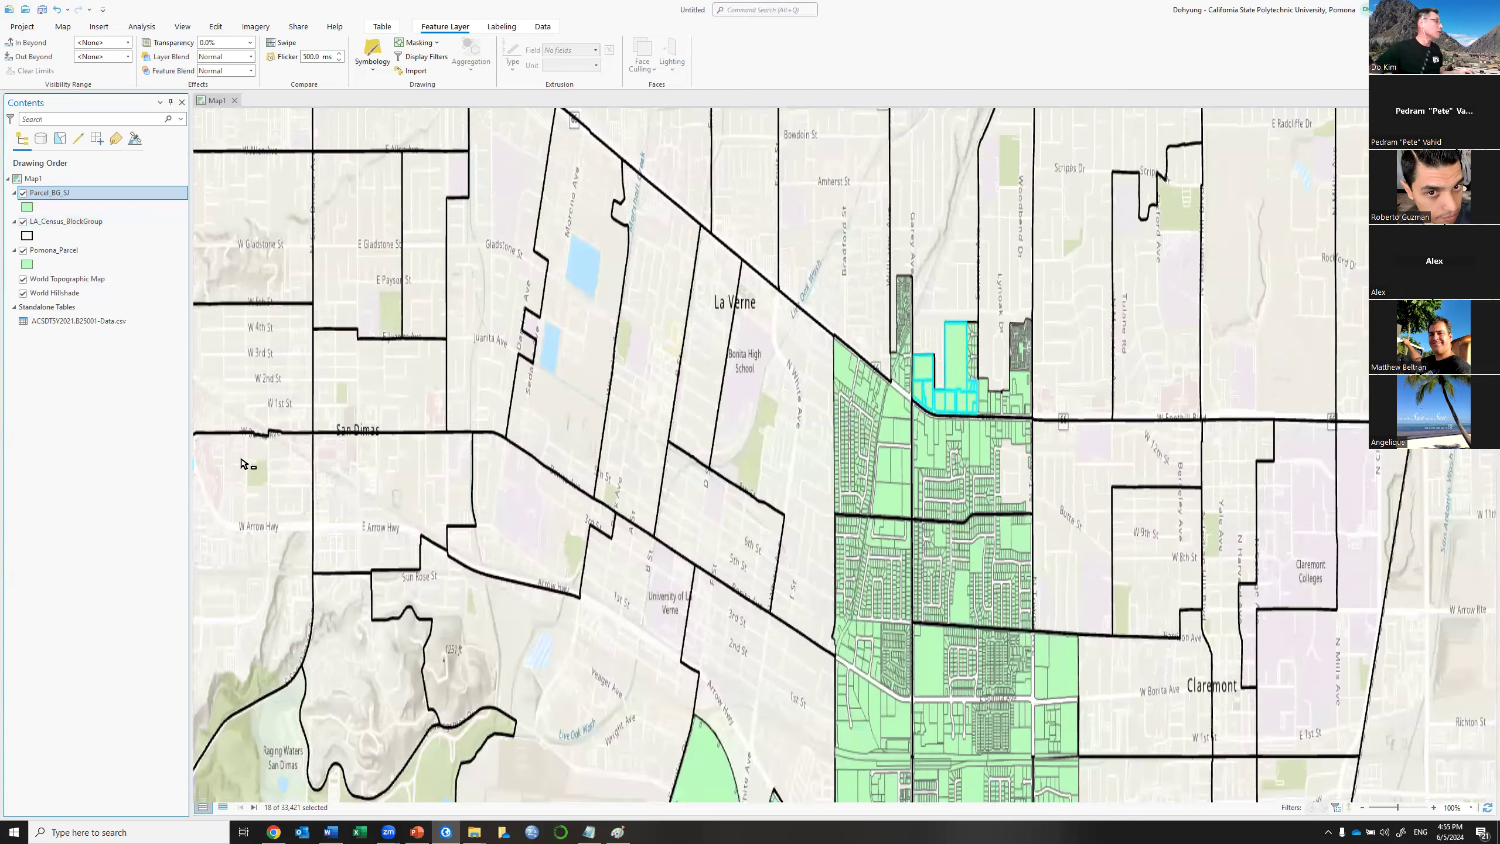
pyautogui.rightClick(83, 228)
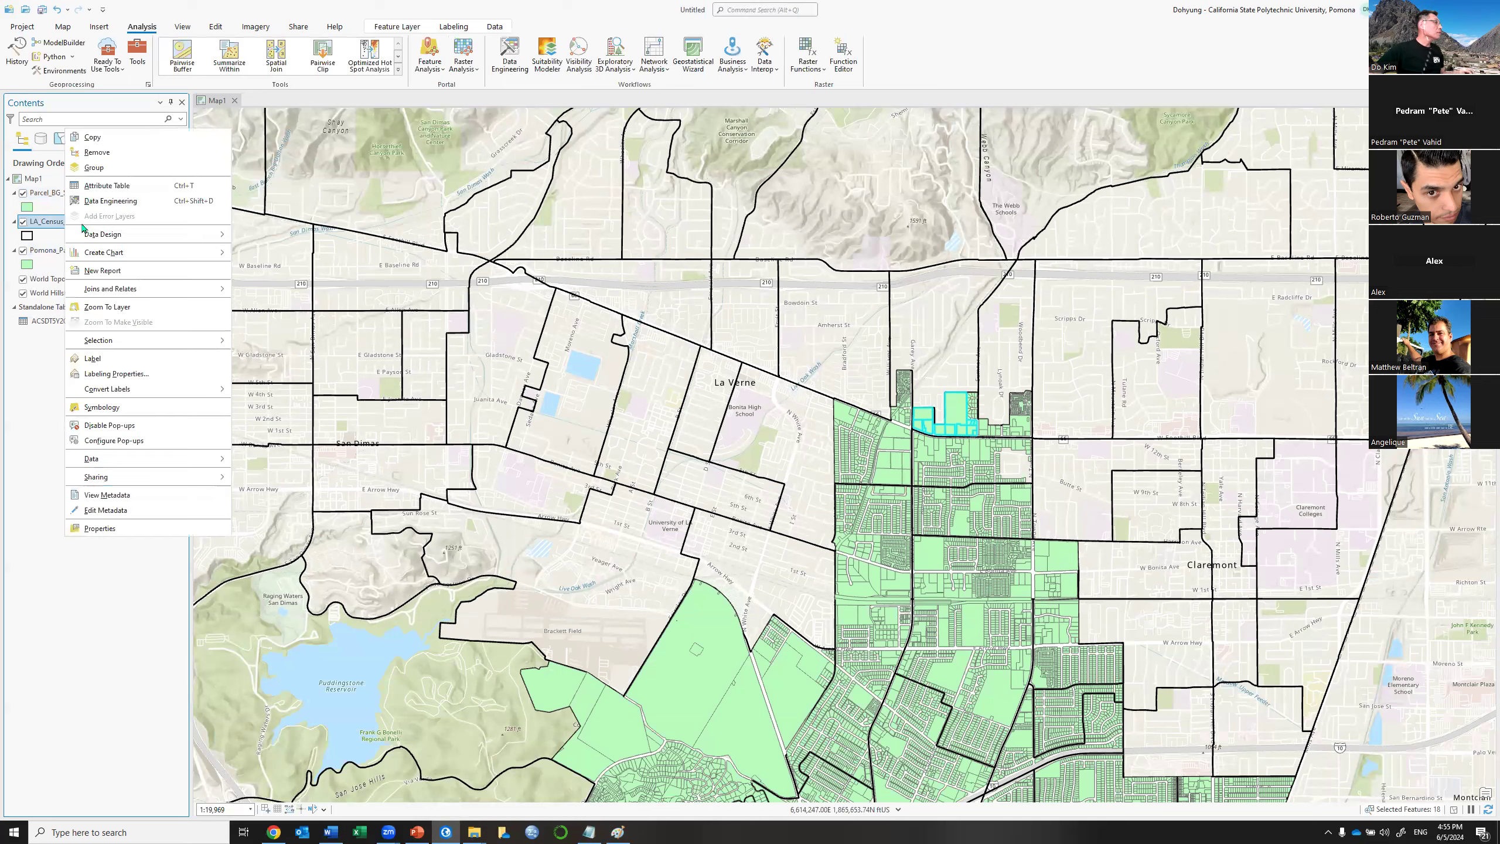
pyautogui.click(104, 187)
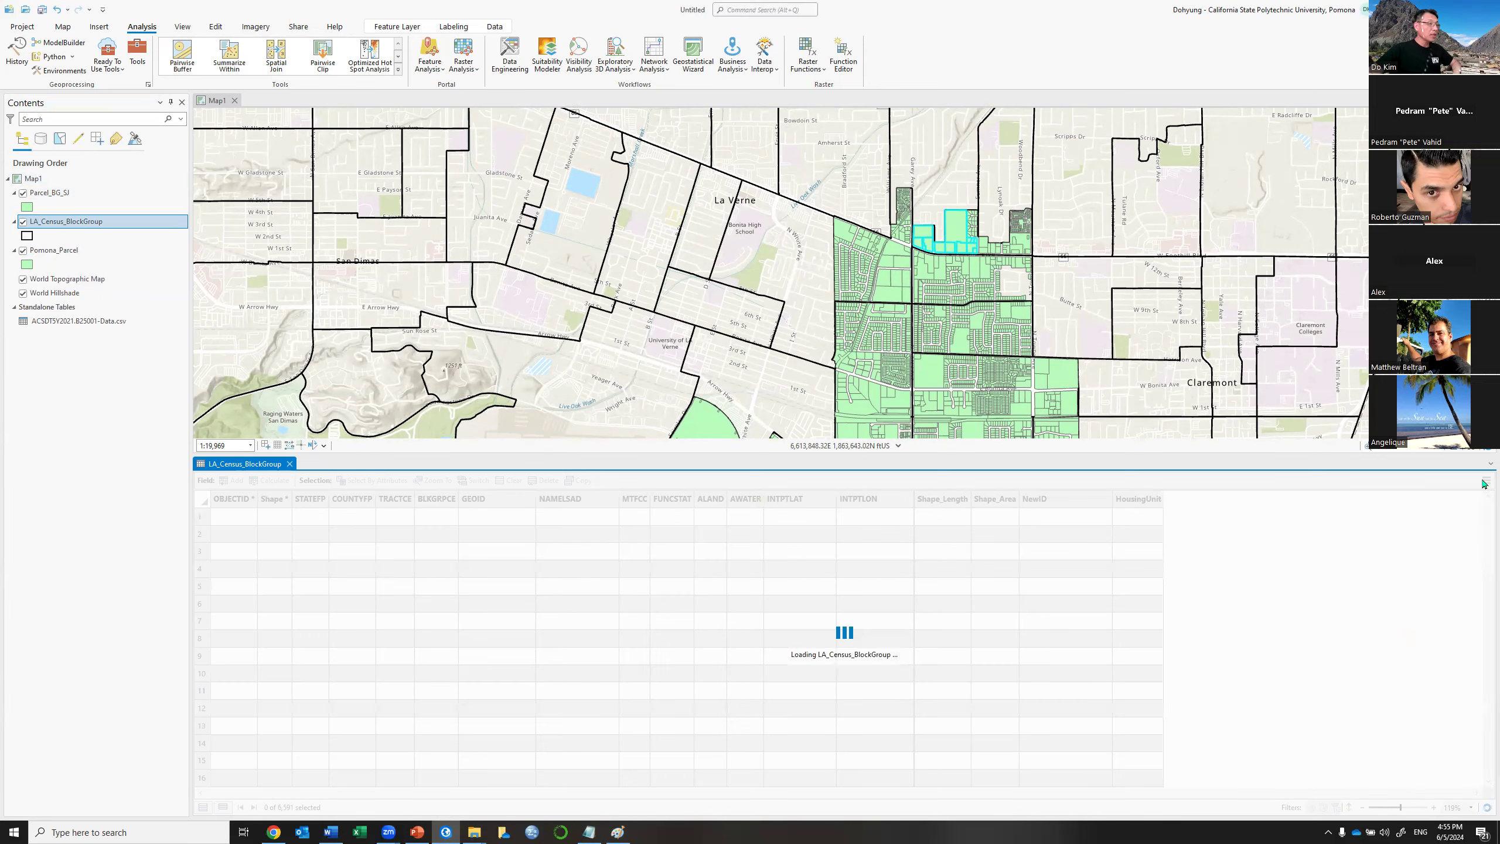
# Join the ACSDT5Y2021.B25001-Data.csv table to the LA_Census_BlockGroup attribute table and check the appended fields.
pyautogui.click(1485, 483)
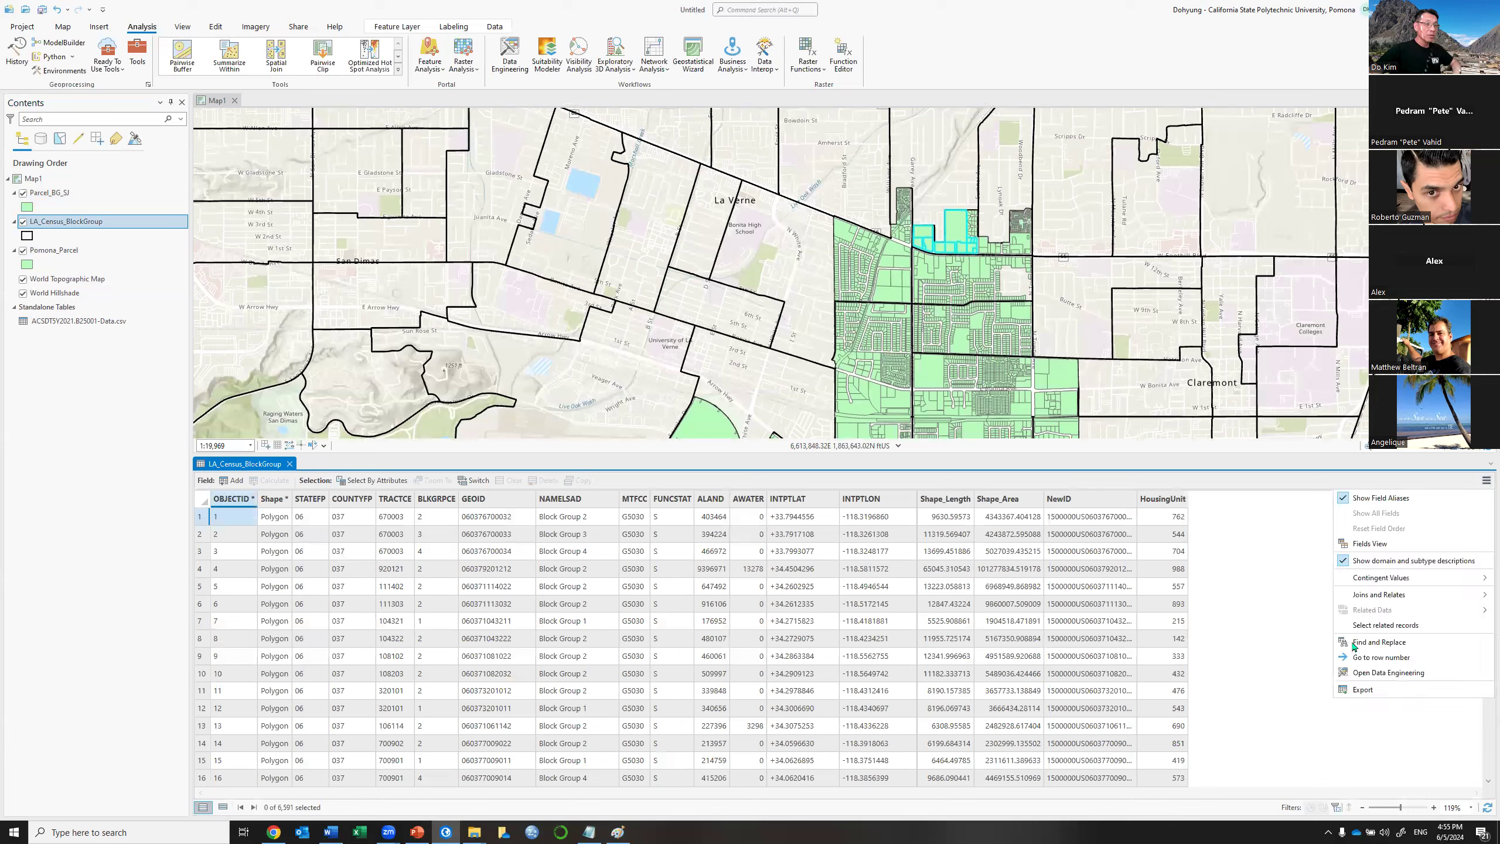
pyautogui.moveTo(1373, 597)
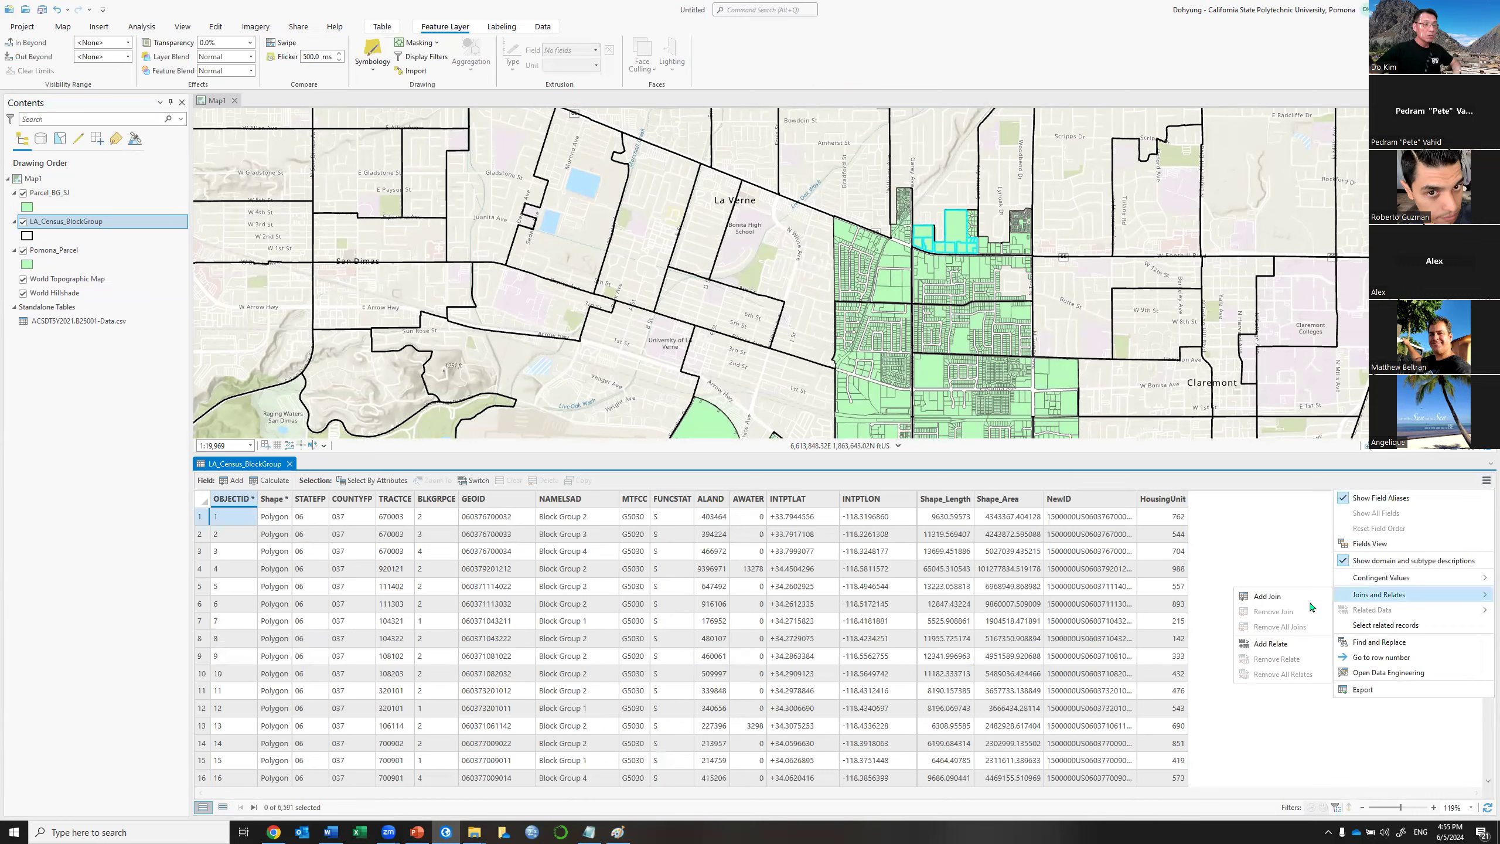
pyautogui.click(1269, 600)
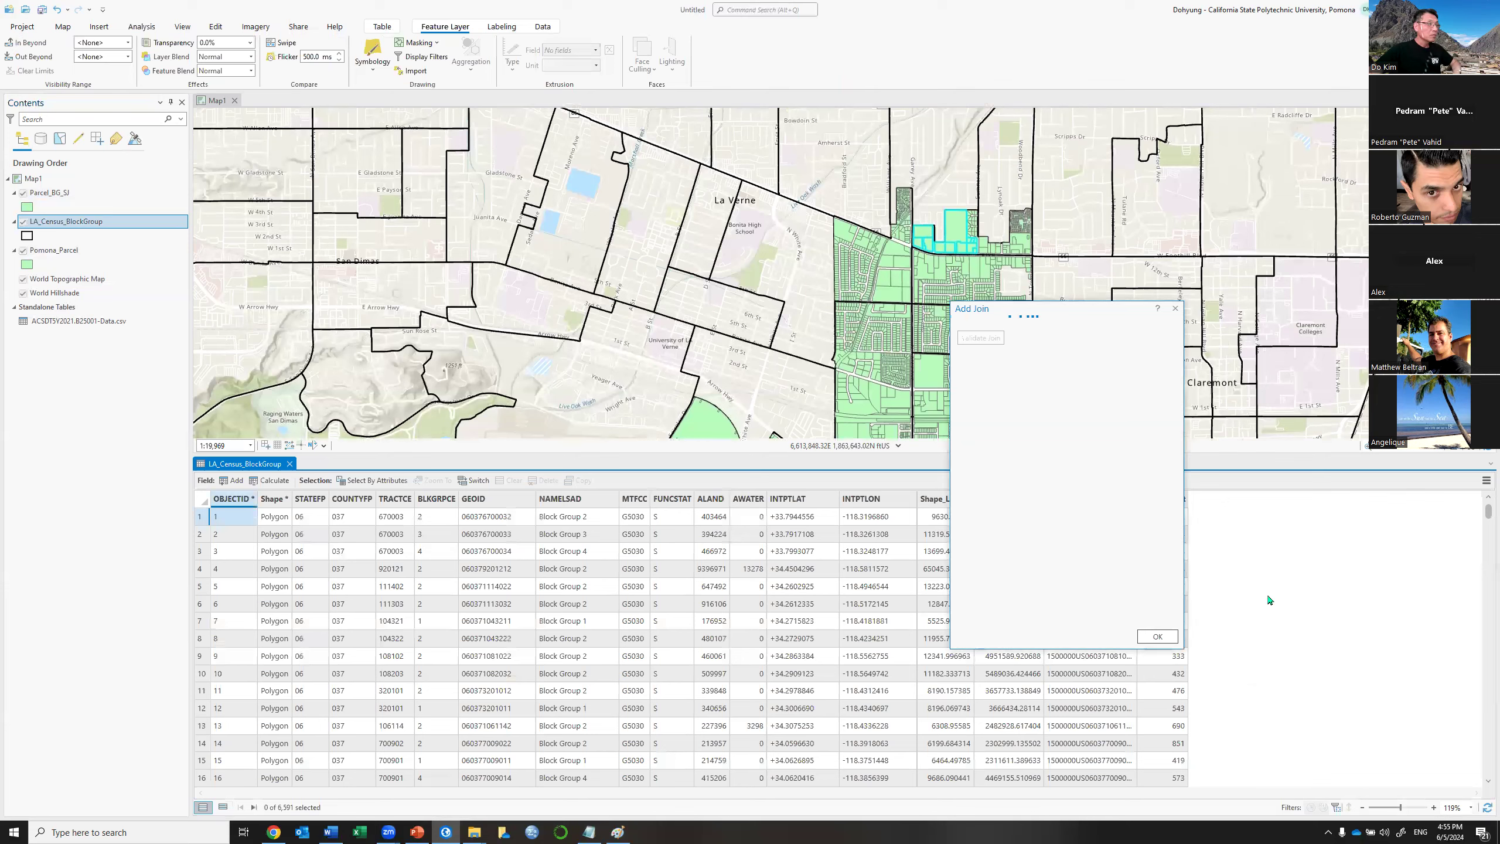
pyautogui.click(1155, 637)
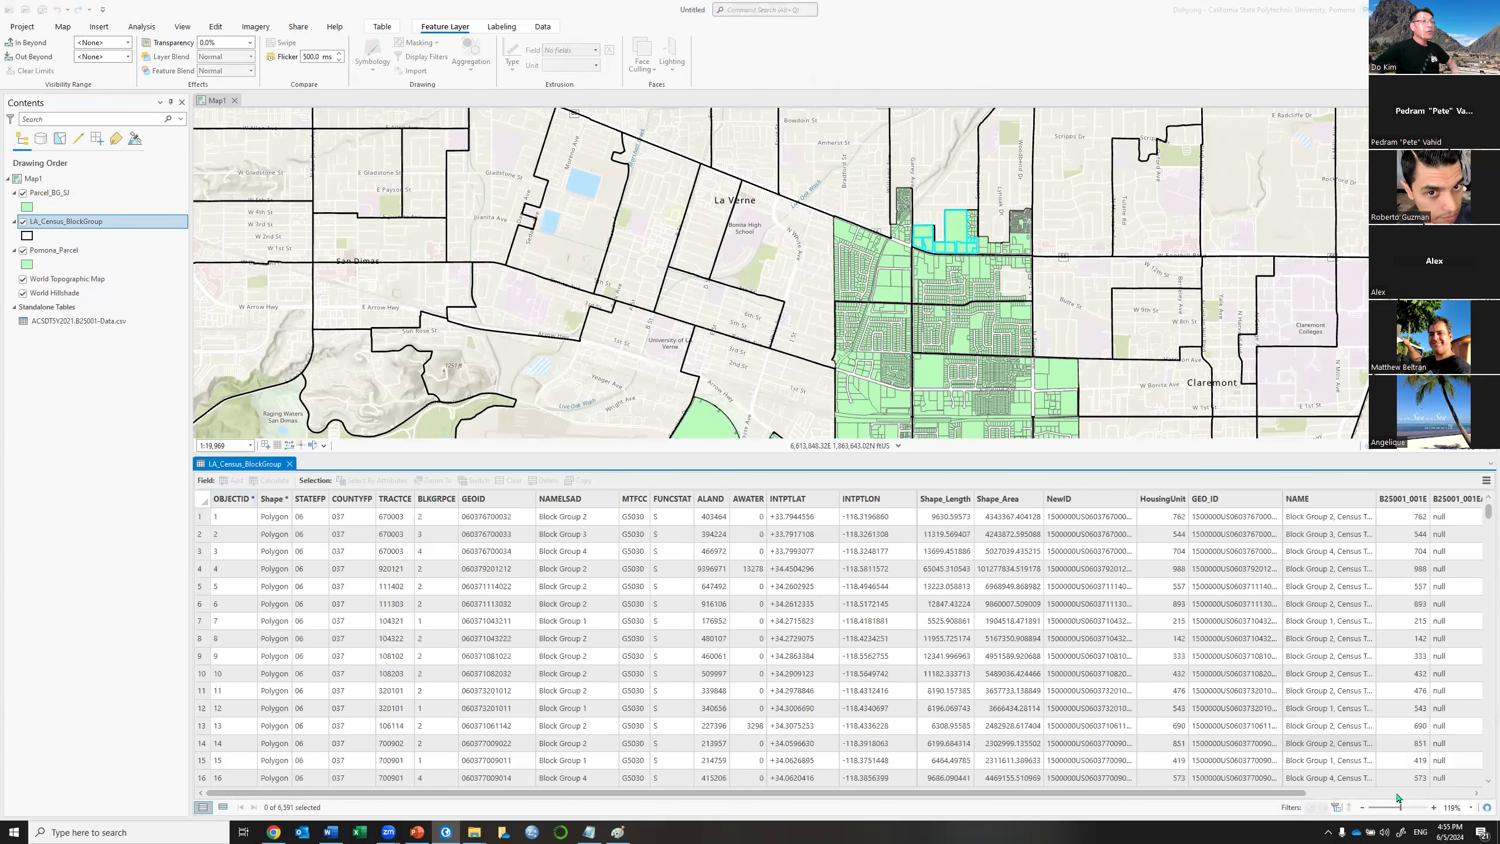
pyautogui.click(1461, 792)
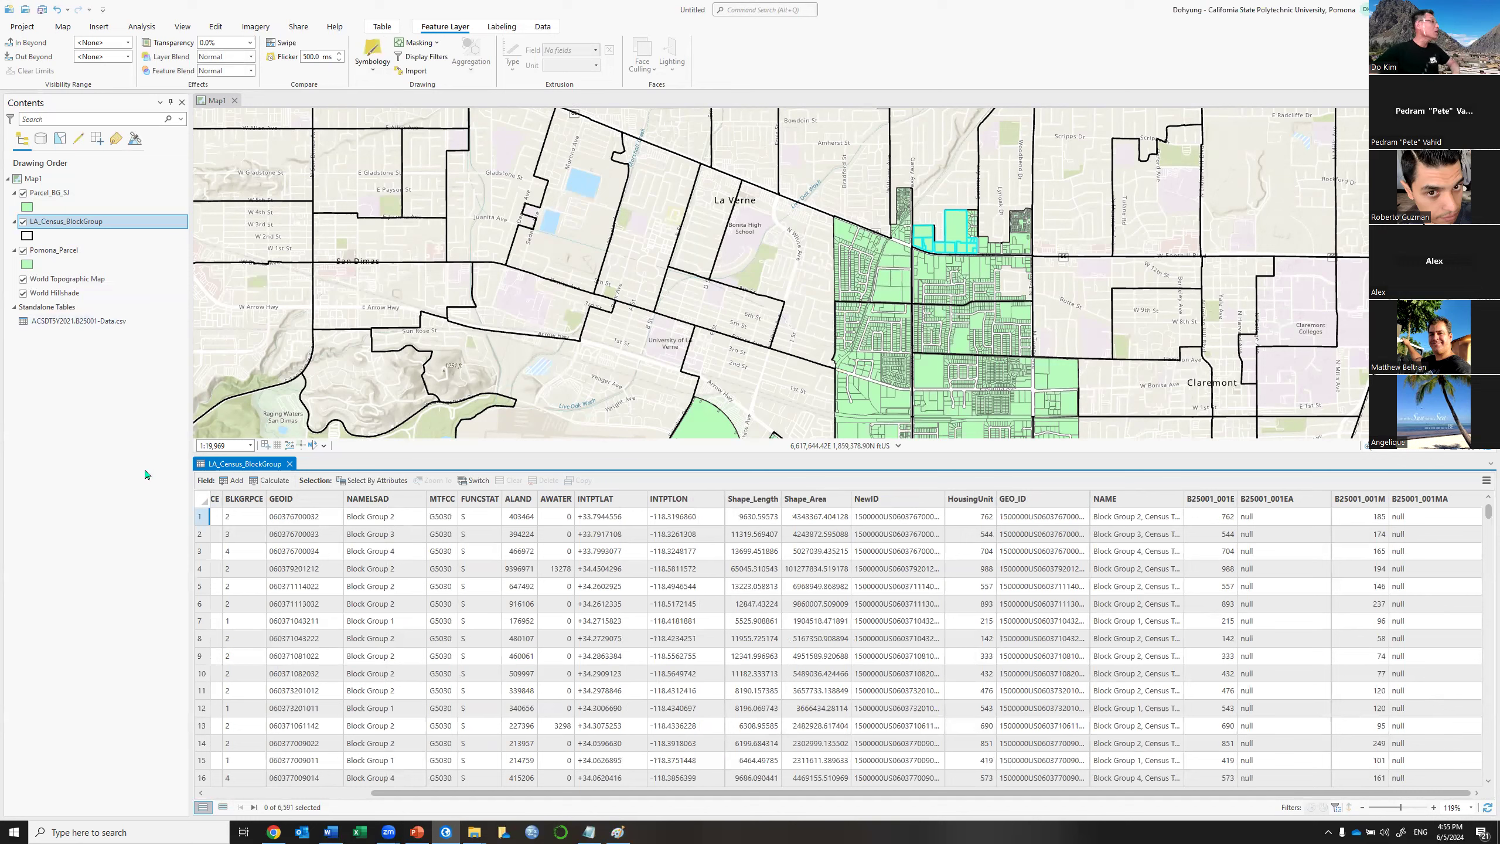
pyautogui.click(157, 222)
pyautogui.rightClick(156, 223)
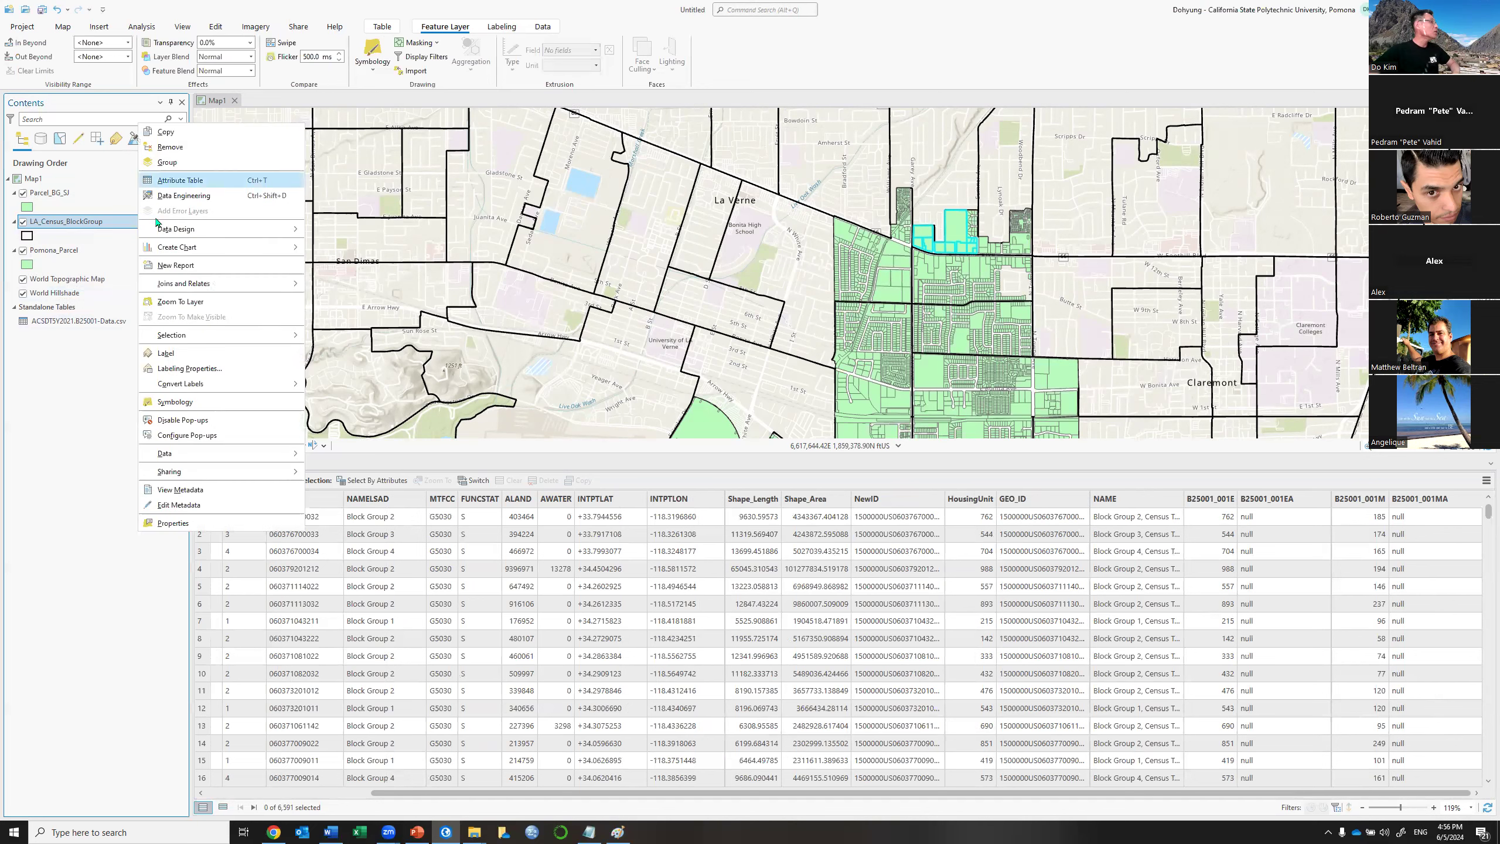
pyautogui.moveTo(216, 454)
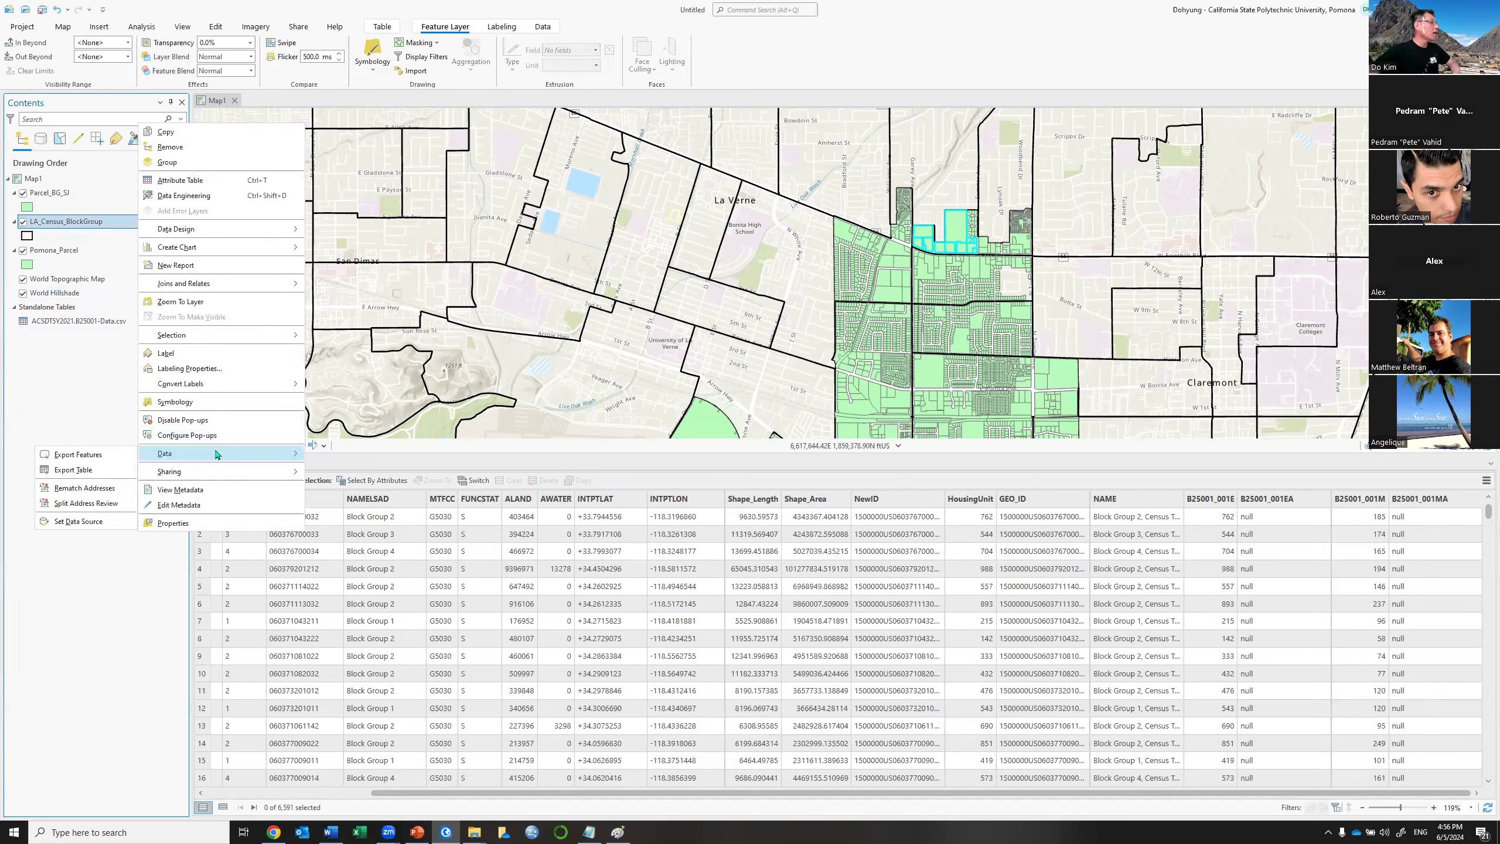
pyautogui.click(111, 459)
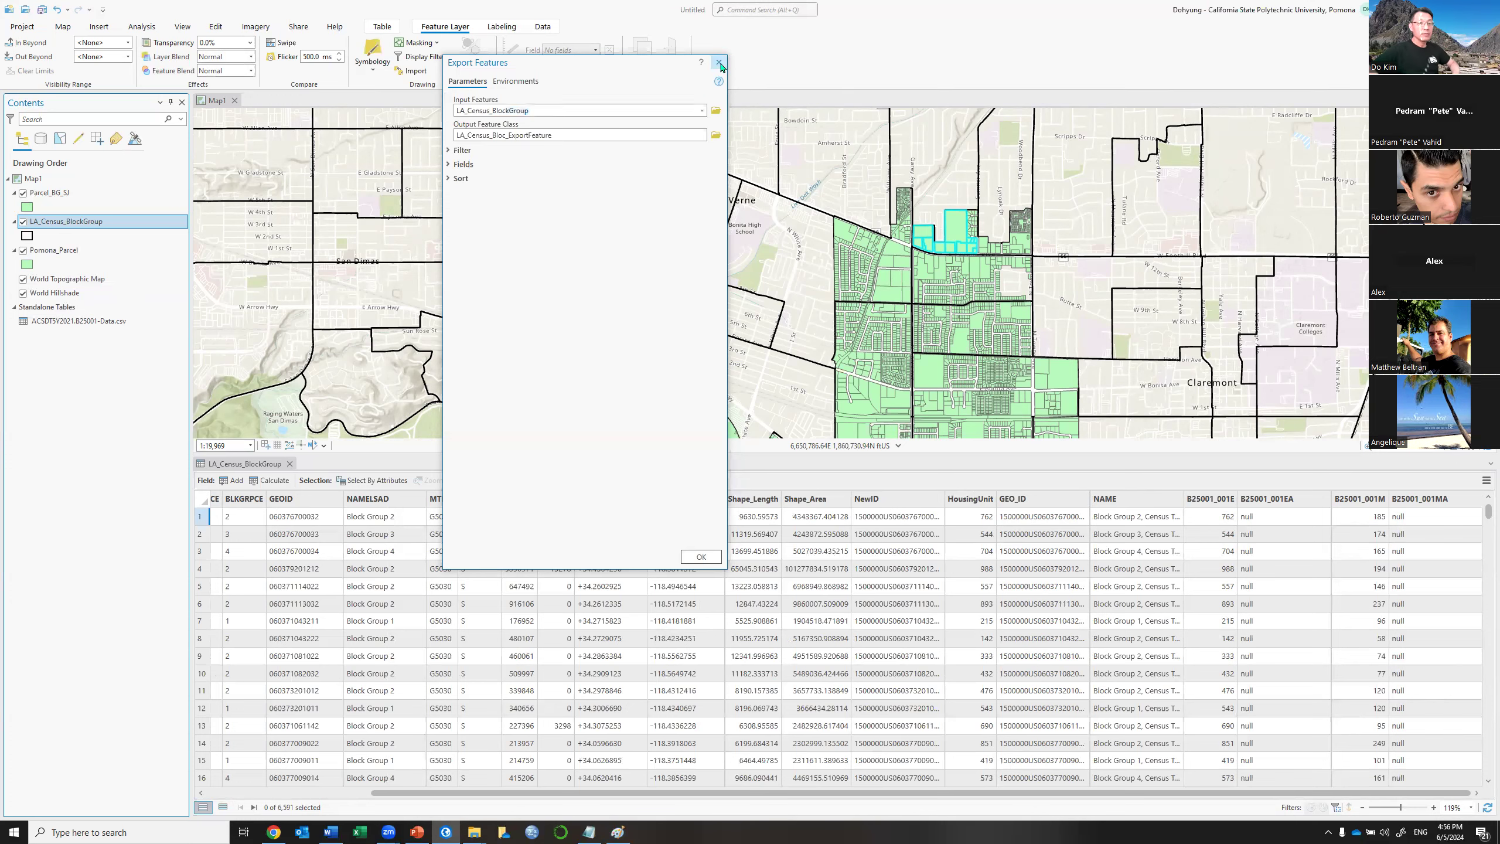
pyautogui.click(719, 62)
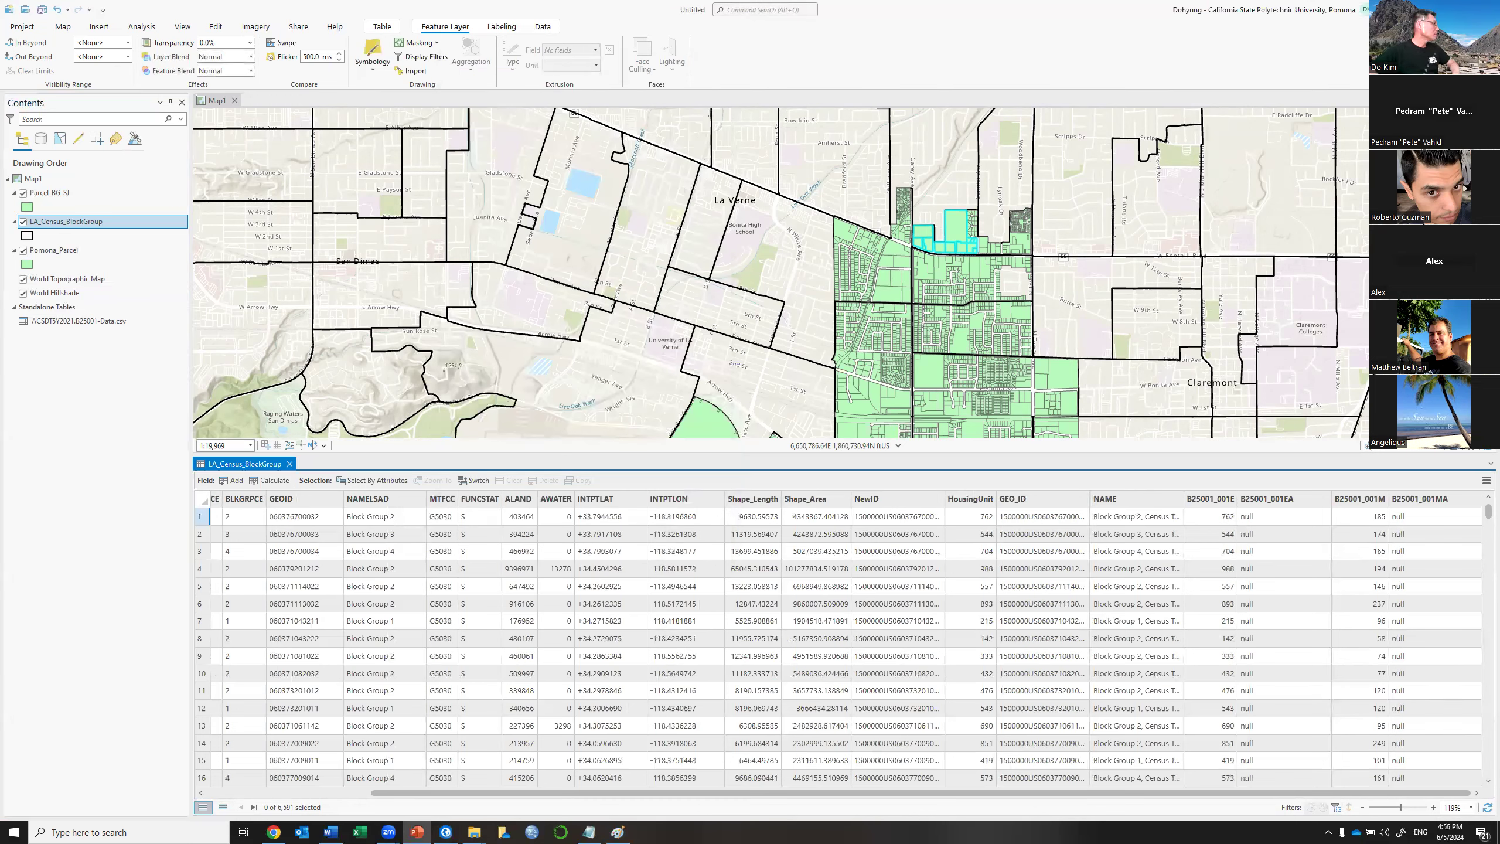